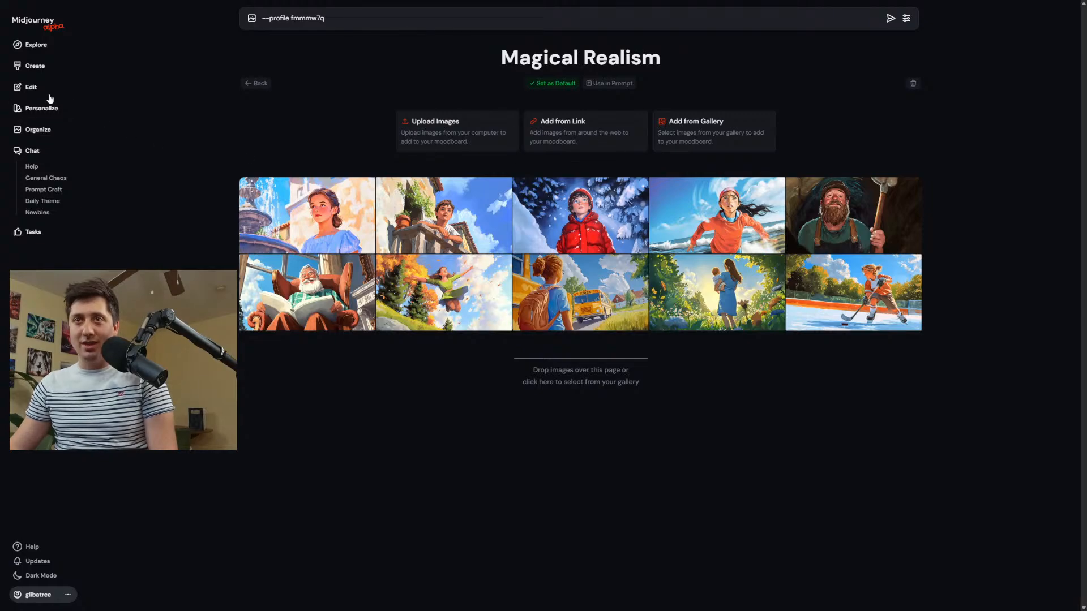
Create a new empty moodboard from the personalization profiles page.
{"action": "left_click", "coordinate": [41, 109]}
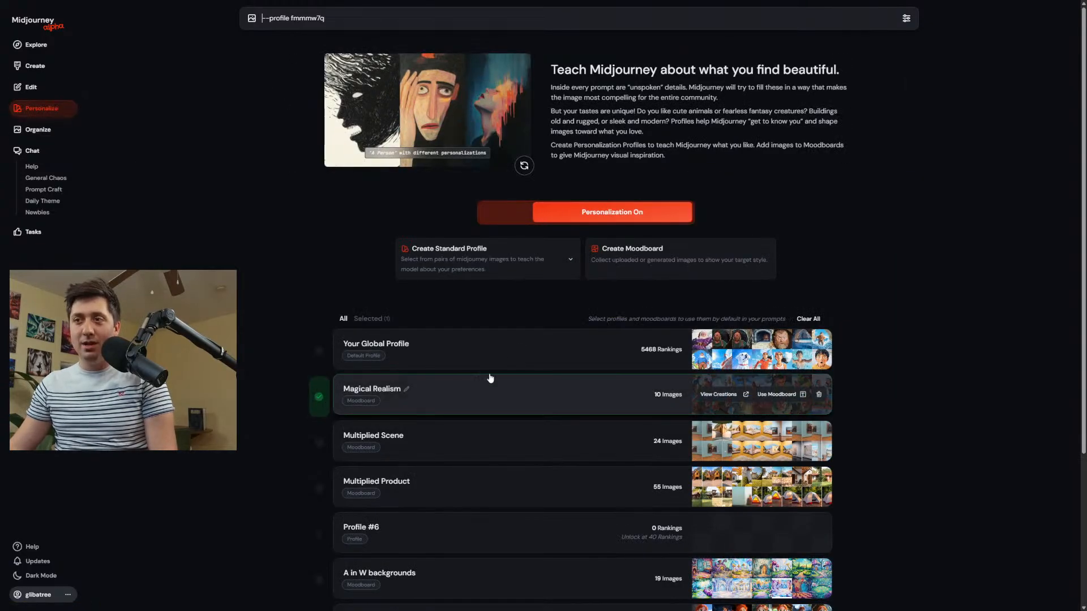
{"action": "left_click", "coordinate": [645, 268]}
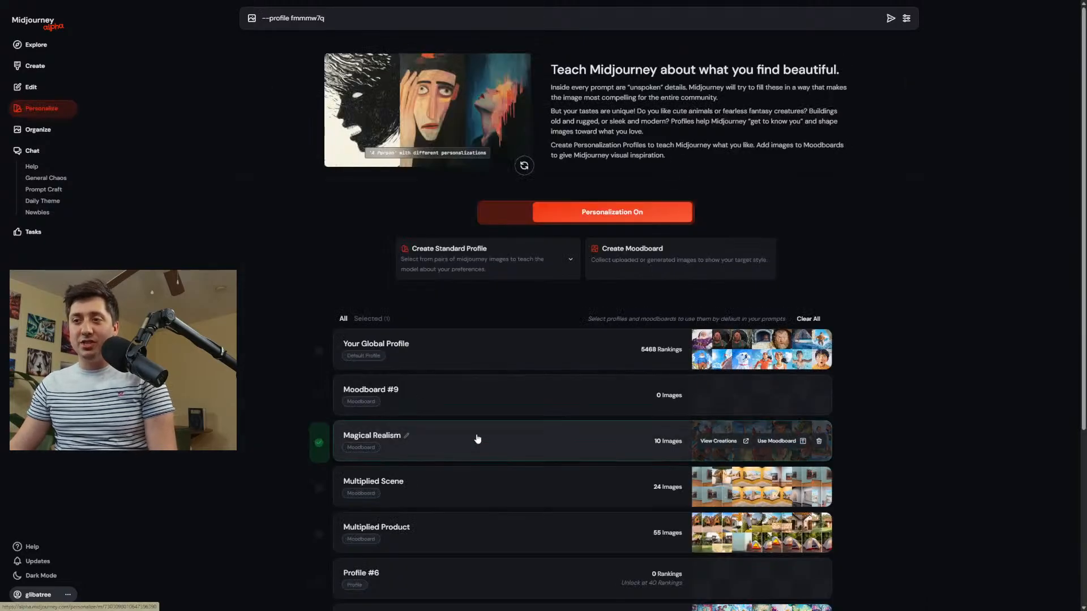
Open the Magical Realism moodboard, view its bearded miner image enlarged, and close the enlarged view.
{"action": "left_click", "coordinate": [476, 440]}
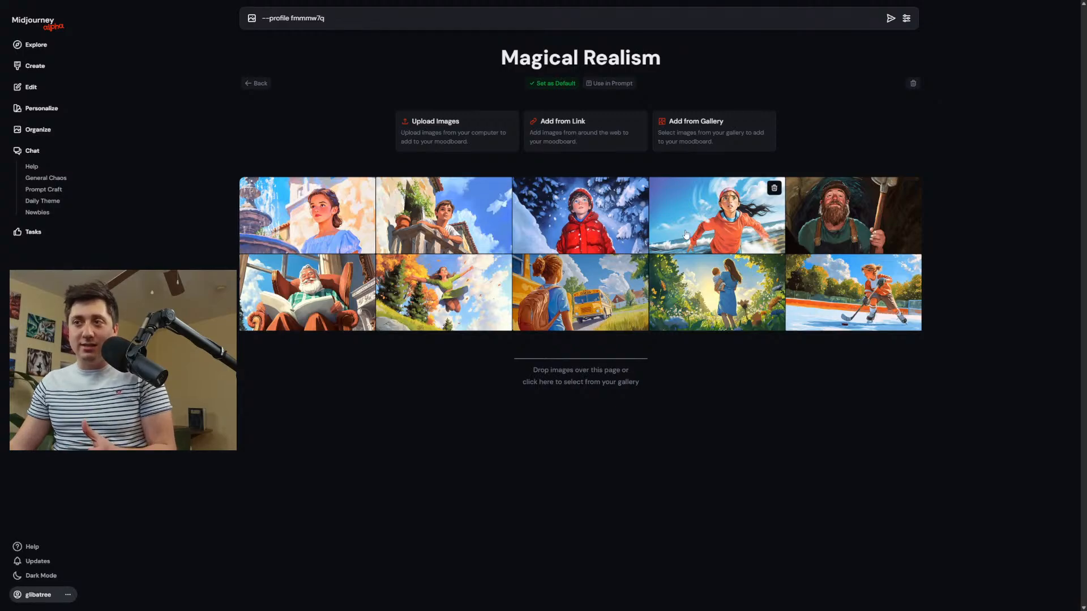
{"action": "left_click", "coordinate": [817, 224]}
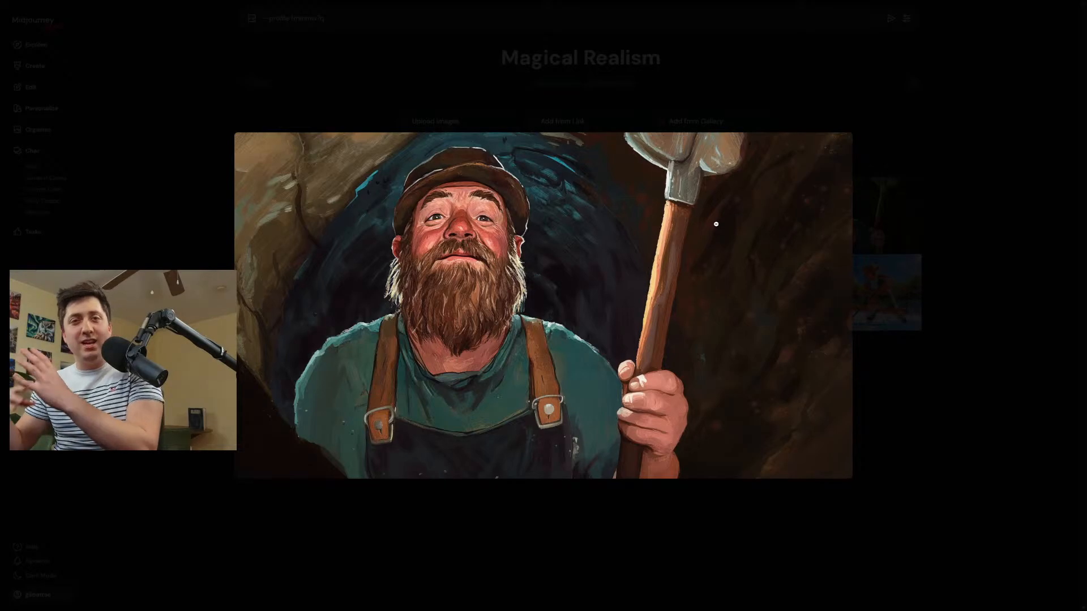
{"action": "left_click", "coordinate": [269, 79]}
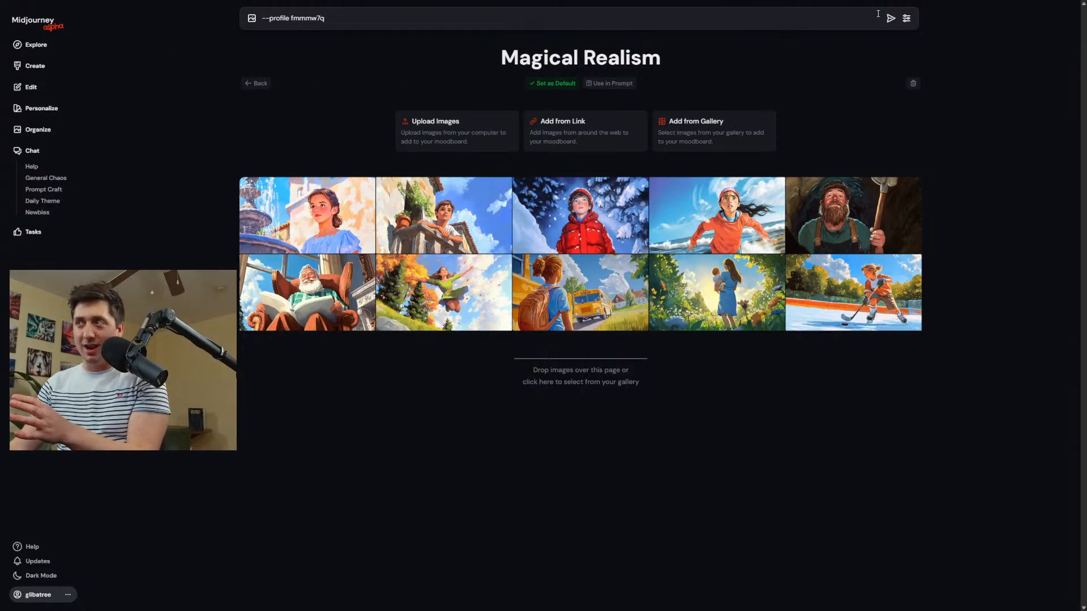
Check the generation settings and look through the created Magical Realism images for each season and time of day.
{"action": "left_click", "coordinate": [906, 18]}
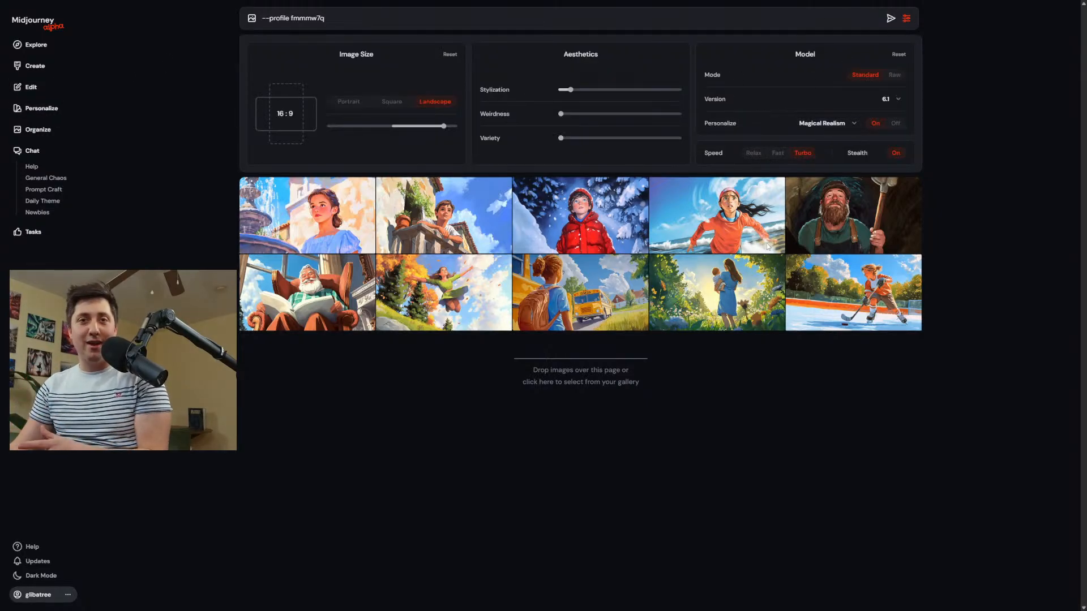
{"action": "left_click", "coordinate": [39, 69]}
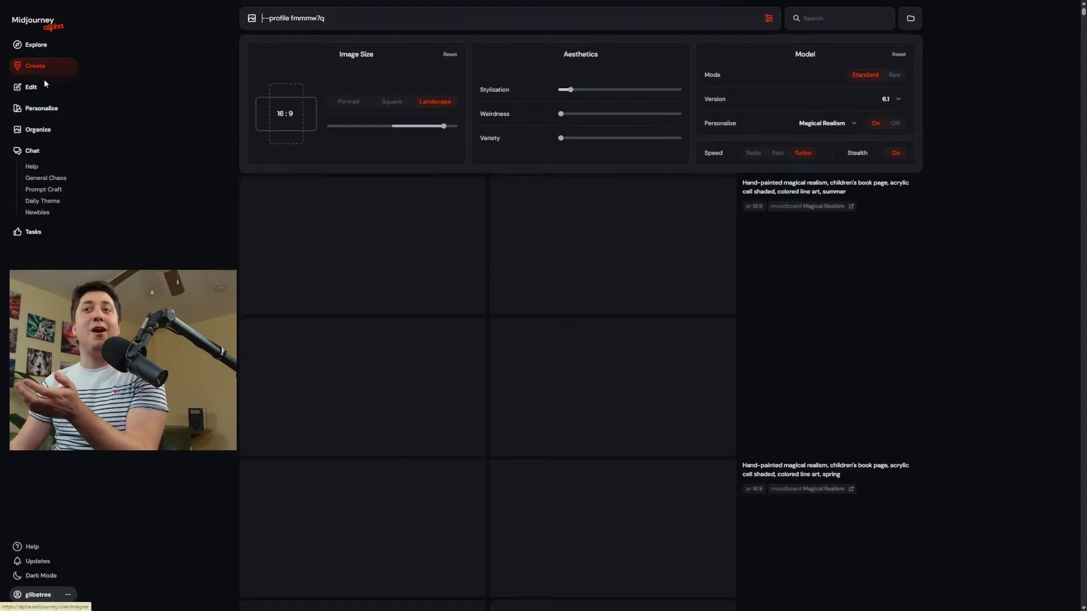
{"action": "scroll", "coordinate": [623, 396], "scroll_direction": "down", "scroll_amount": 6}
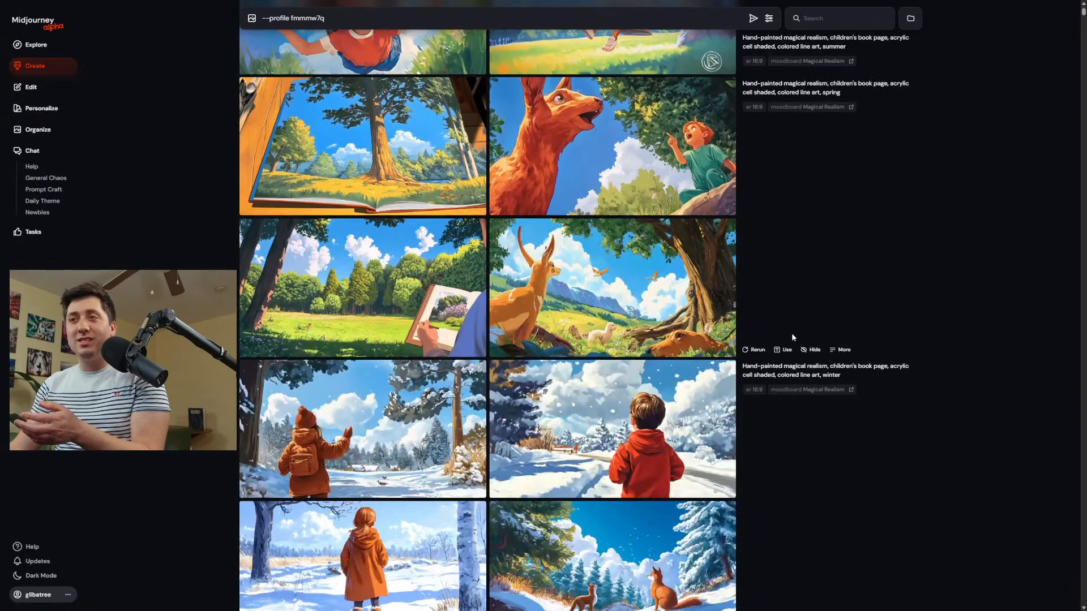
{"action": "scroll", "coordinate": [792, 338], "scroll_direction": "down", "scroll_amount": 8}
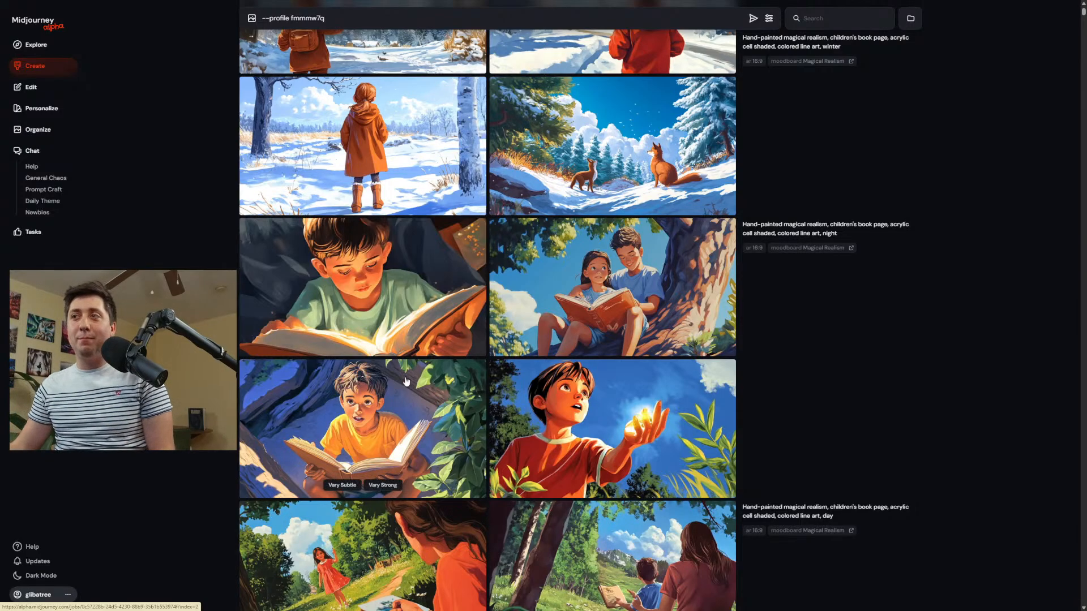
{"action": "scroll", "coordinate": [487, 351], "scroll_direction": "down", "scroll_amount": 5}
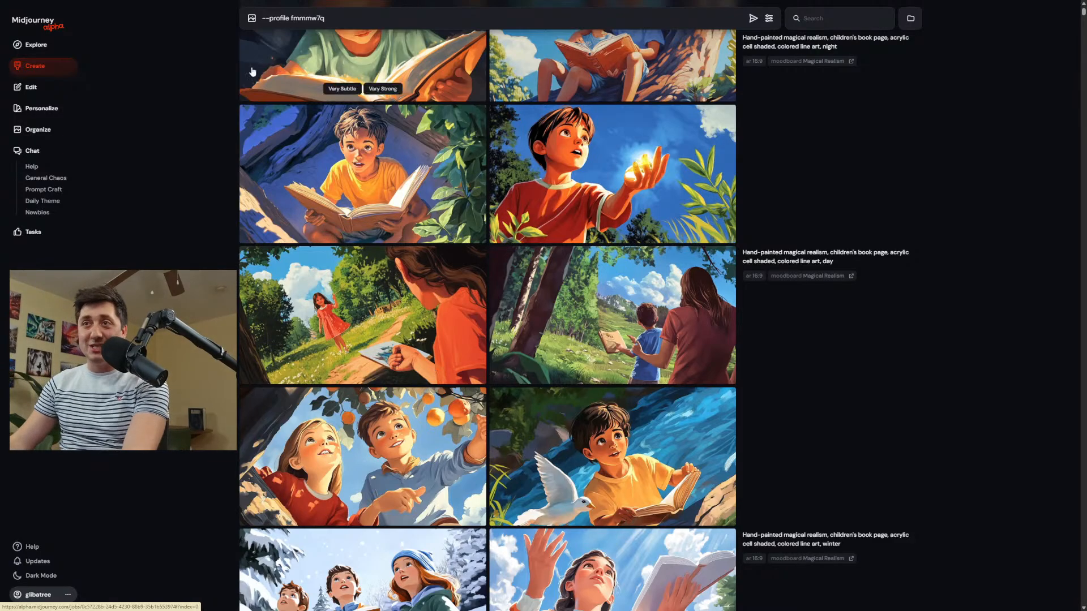
Clear the profile code from the prompt, review the generation settings, and return to the newest creations.
{"action": "left_click_drag", "start_coordinate": [331, 23], "coordinate": [211, 11]}
{"action": "key", "text": "BackSpace"}
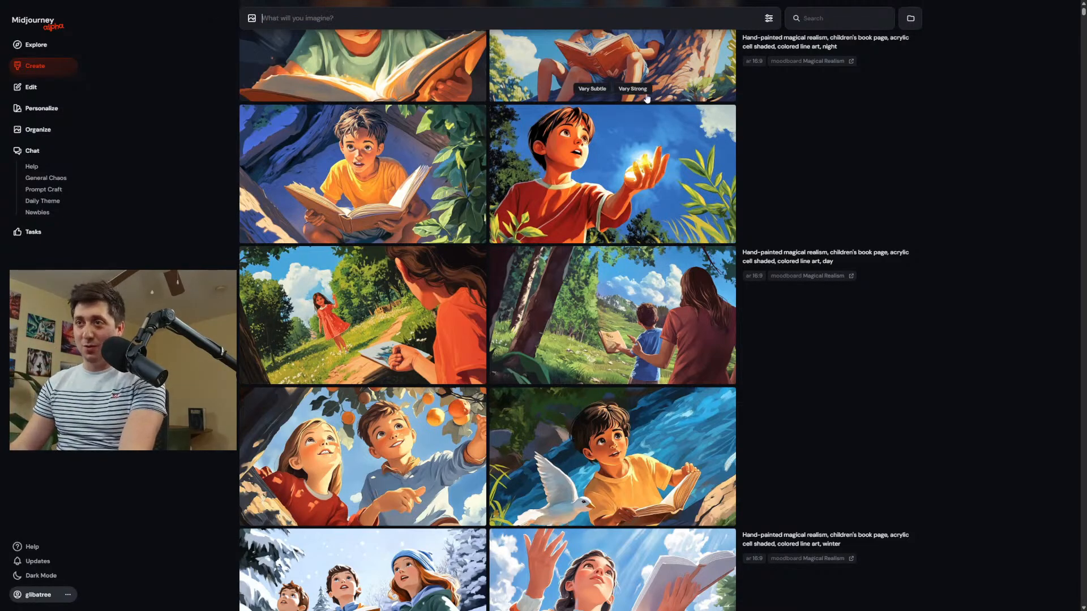
{"action": "left_click", "coordinate": [769, 19]}
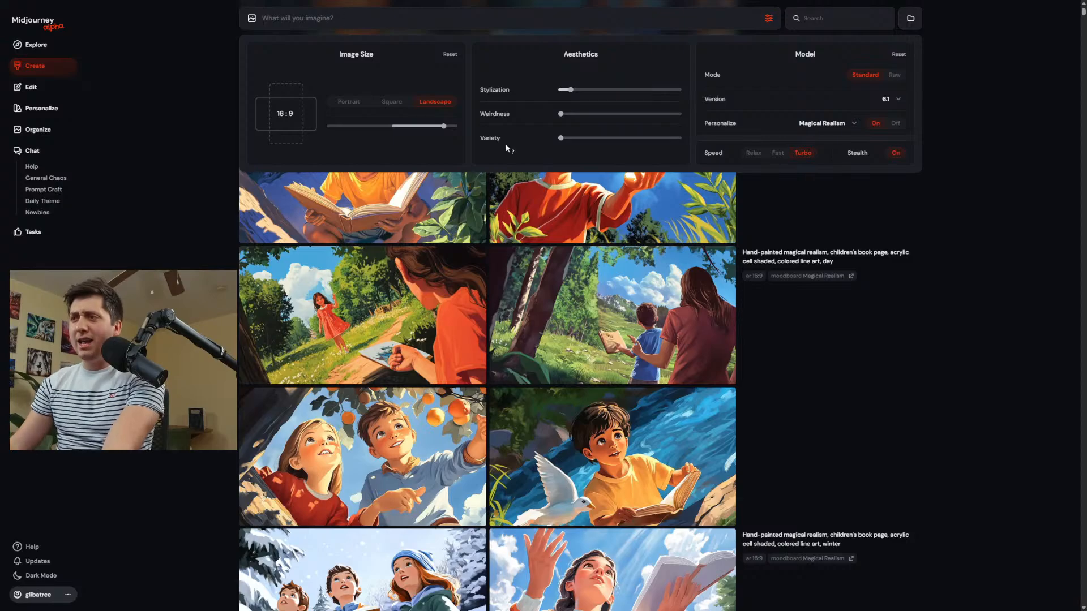
{"action": "left_click", "coordinate": [902, 435]}
{"action": "scroll", "coordinate": [902, 435], "scroll_direction": "up", "scroll_amount": 12}
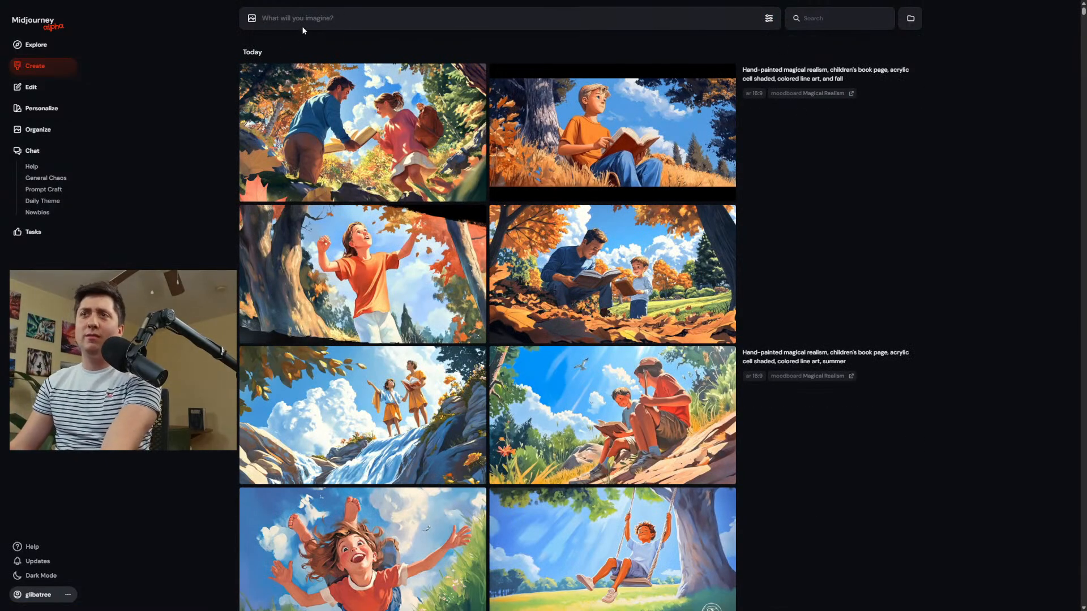
Reuse the "and fall" prompt and replace "page" with "background, beautiful scene" after "children's book".
{"action": "left_click", "coordinate": [804, 74]}
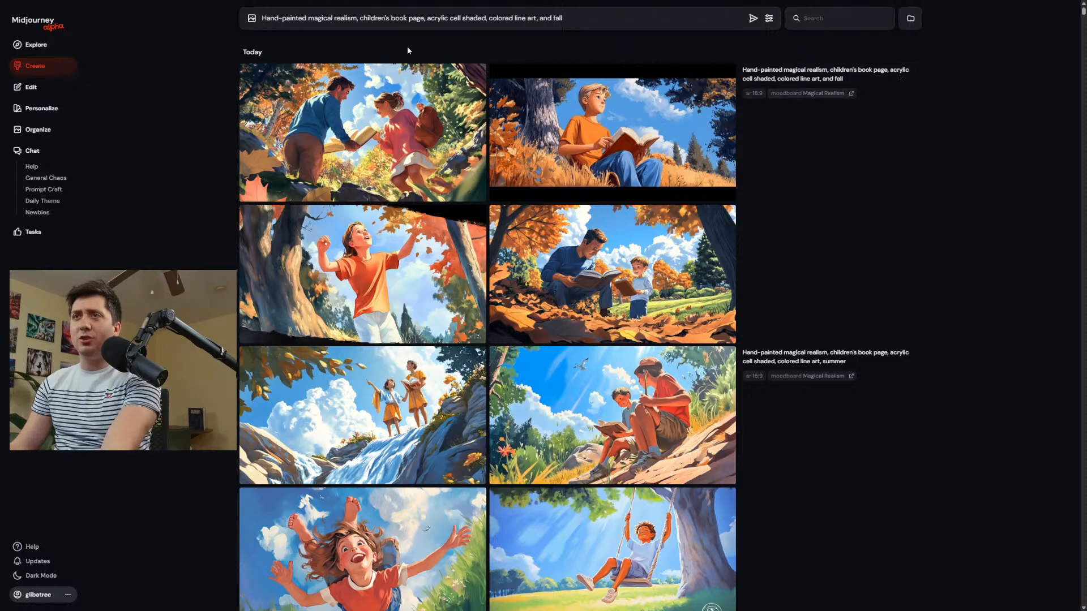
{"action": "left_click", "coordinate": [359, 19]}
{"action": "type", "text": "ce"}
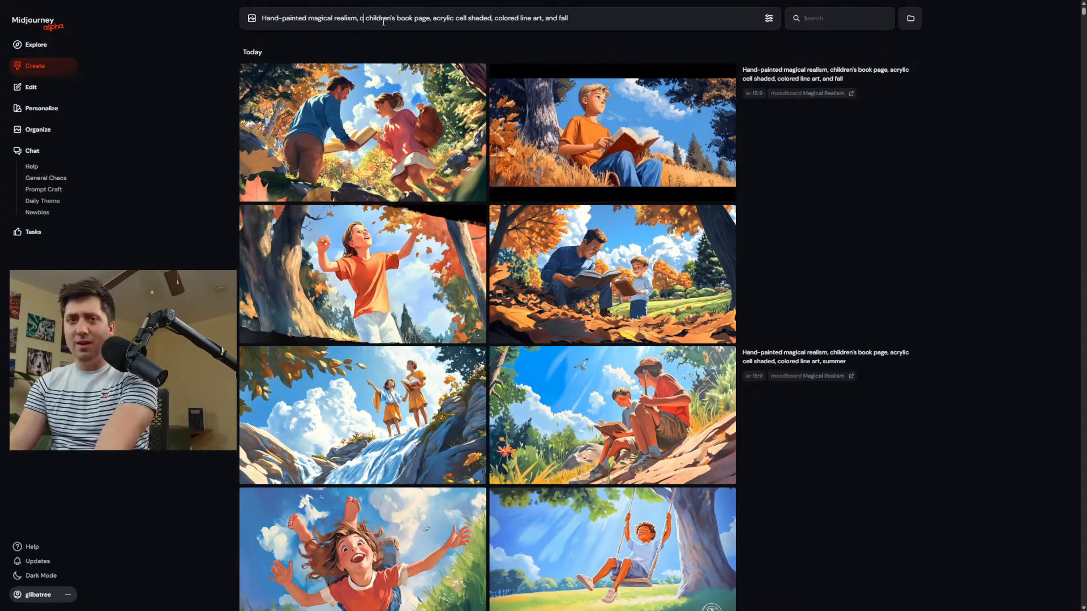
{"action": "key", "text": "BackSpace"}
{"action": "key", "text": "BackSpace"}
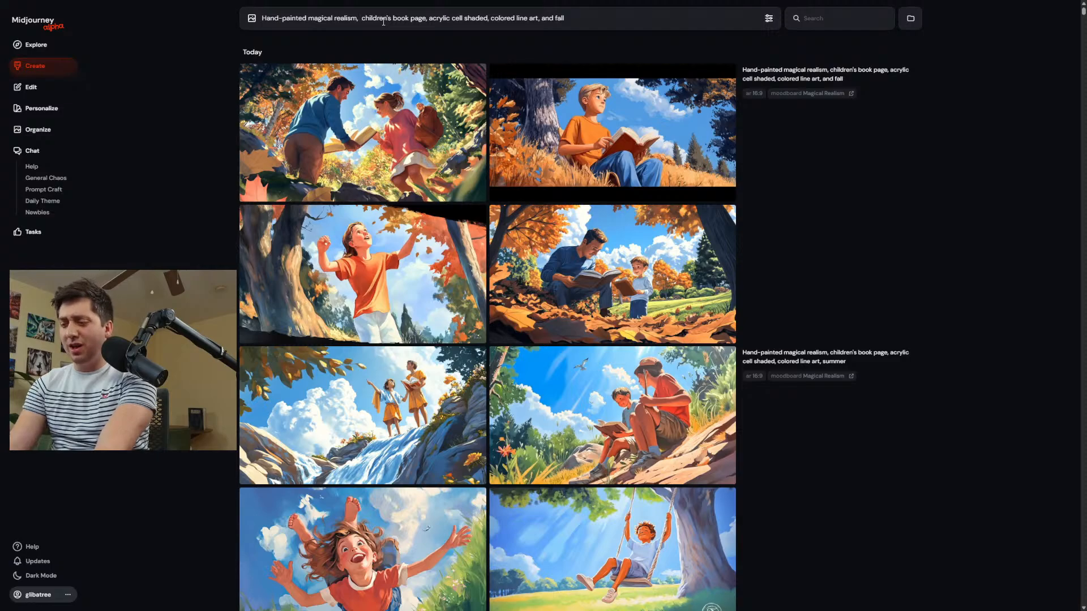
{"action": "double_click", "coordinate": [419, 17]}
{"action": "type", "text": "b"}
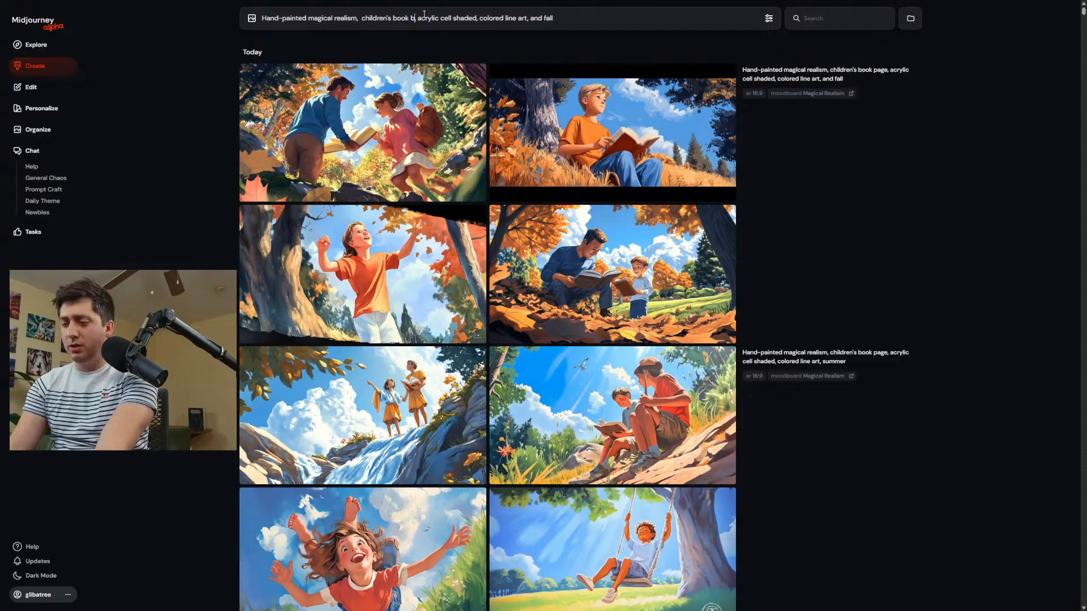
{"action": "type", "text": "ackground,"}
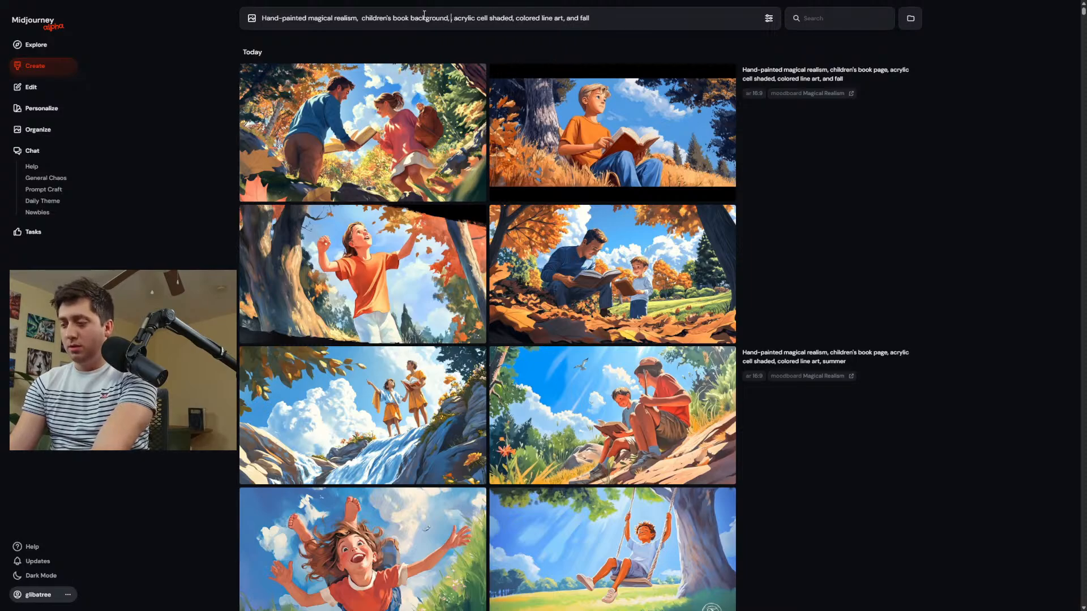
{"action": "type", "text": "beautiful sce"}
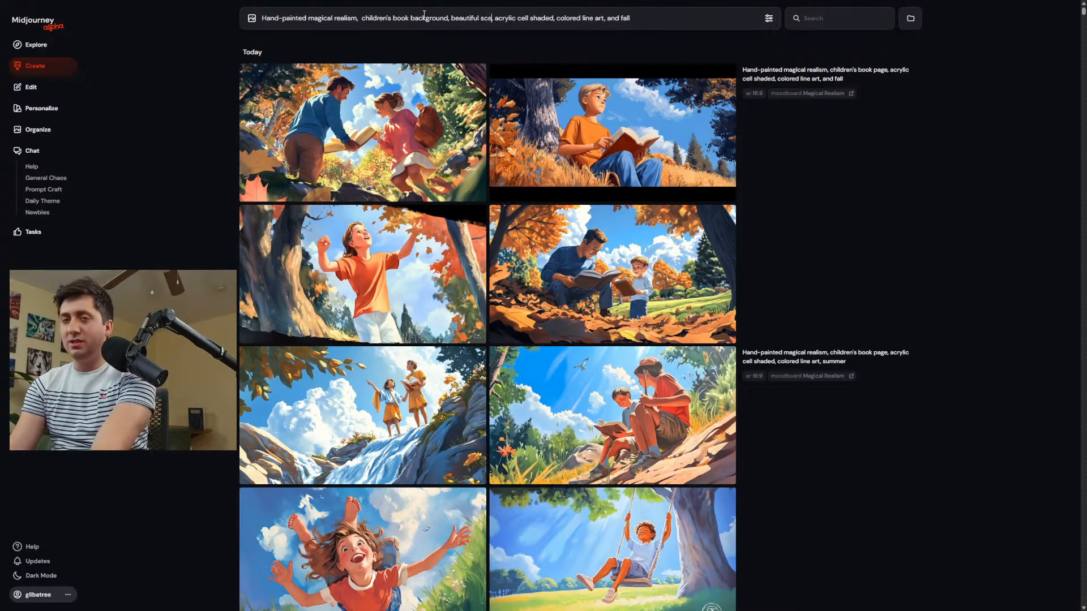
{"action": "type", "text": "ne ,"}
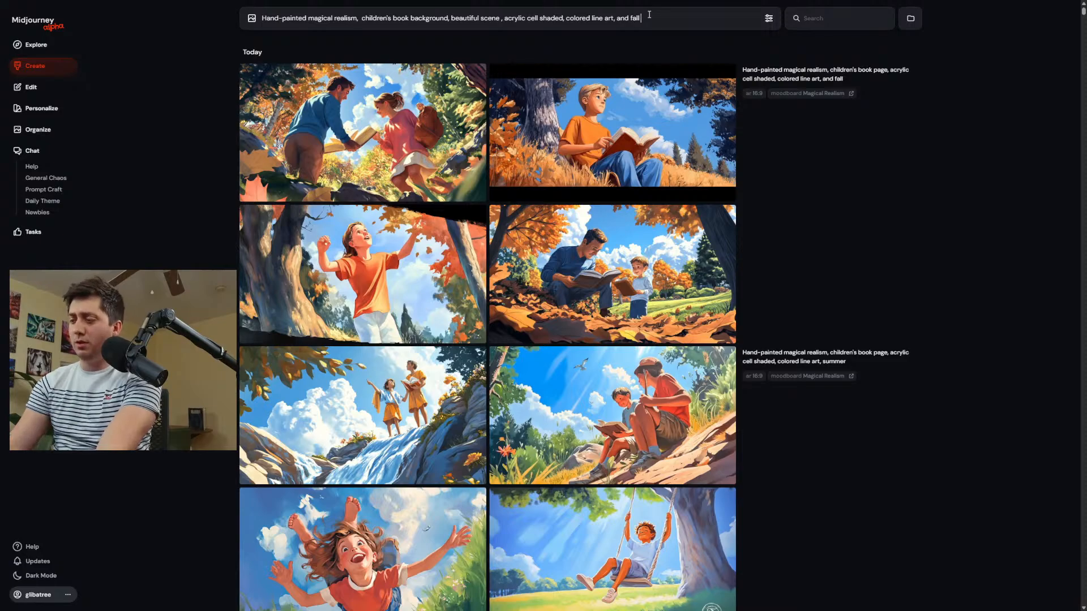
{"action": "type", "text": " --ho"}
{"action": "type", "text": " people"}
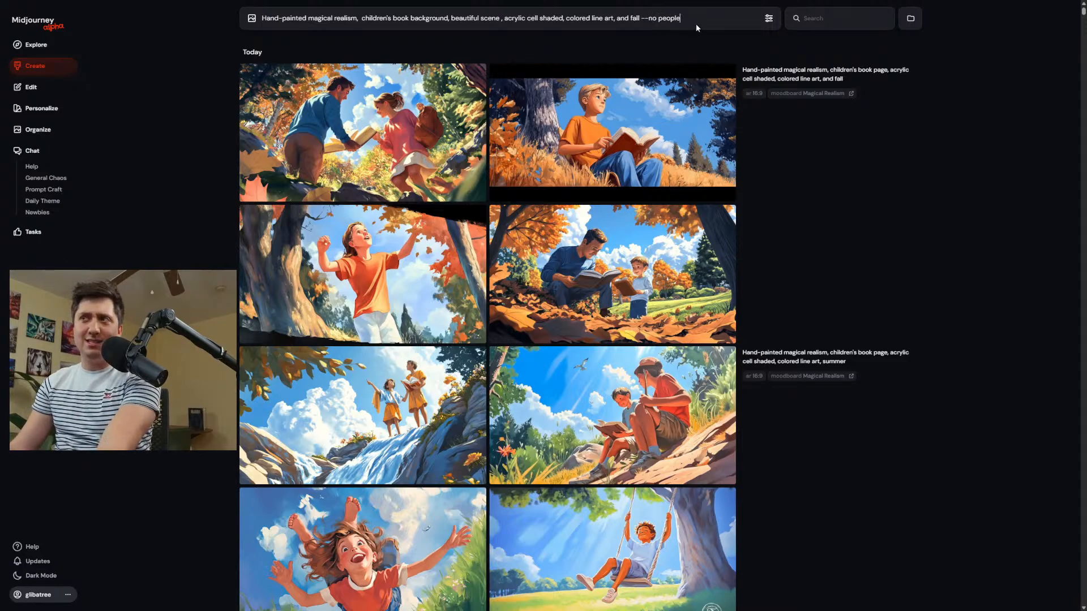
Try excluding people by adding "--no people" at the end of the prompt, and remove that parameter again.
{"action": "left_click_drag", "start_coordinate": [682, 19], "coordinate": [658, 18]}
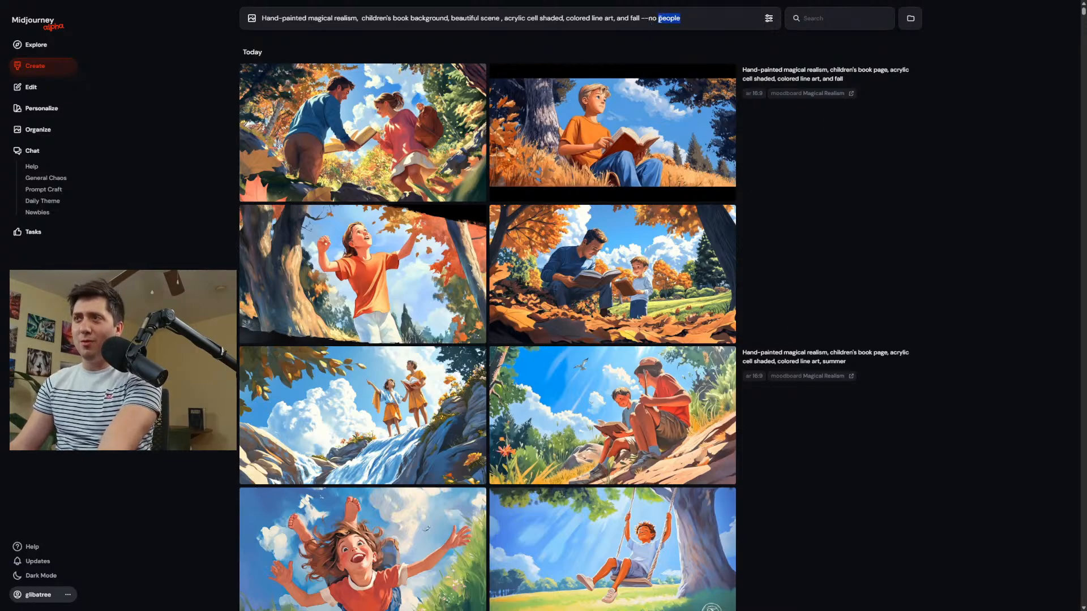
{"action": "left_click", "coordinate": [681, 24]}
{"action": "left_click_drag", "start_coordinate": [683, 22], "coordinate": [639, 18]}
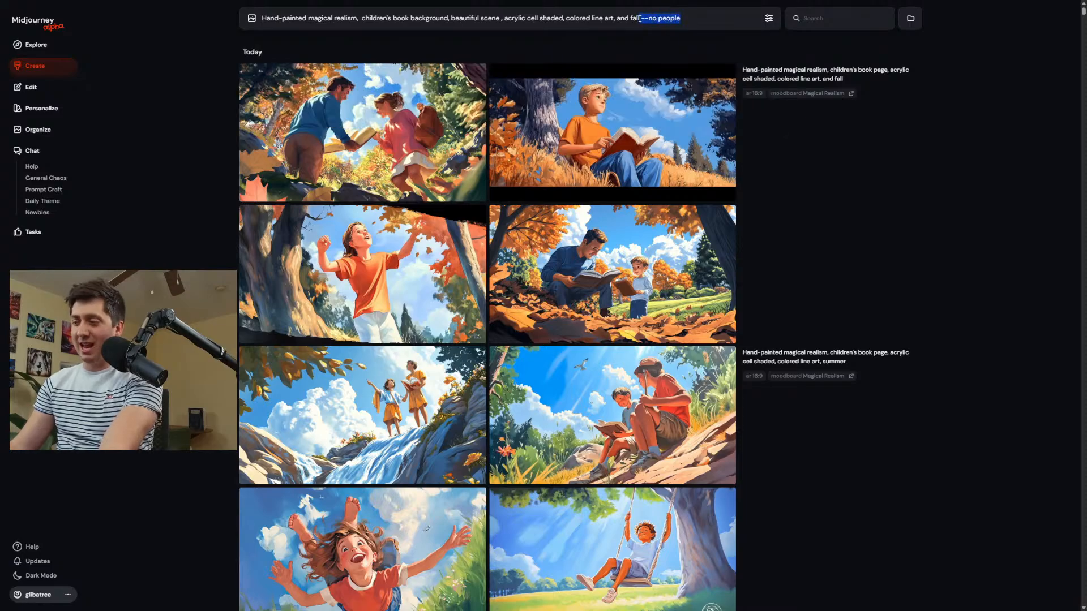
{"action": "key", "text": "BackSpace"}
Weight the fall background prompt with "::1 people::-.5" to suppress people and generate the images.
{"action": "type", "text": "peo"}
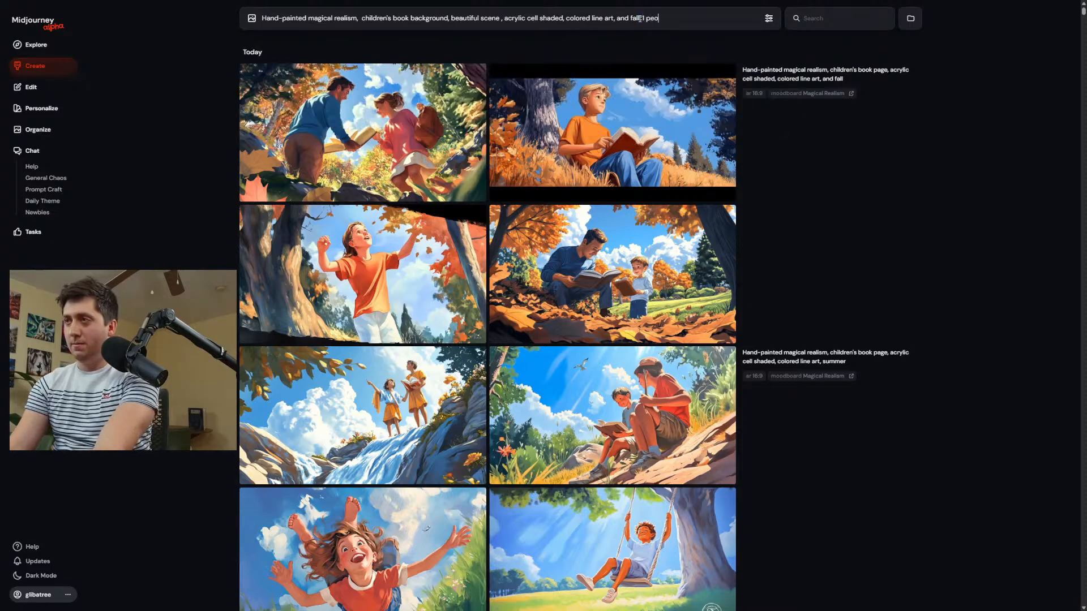
{"action": "type", "text": "ple::-"}
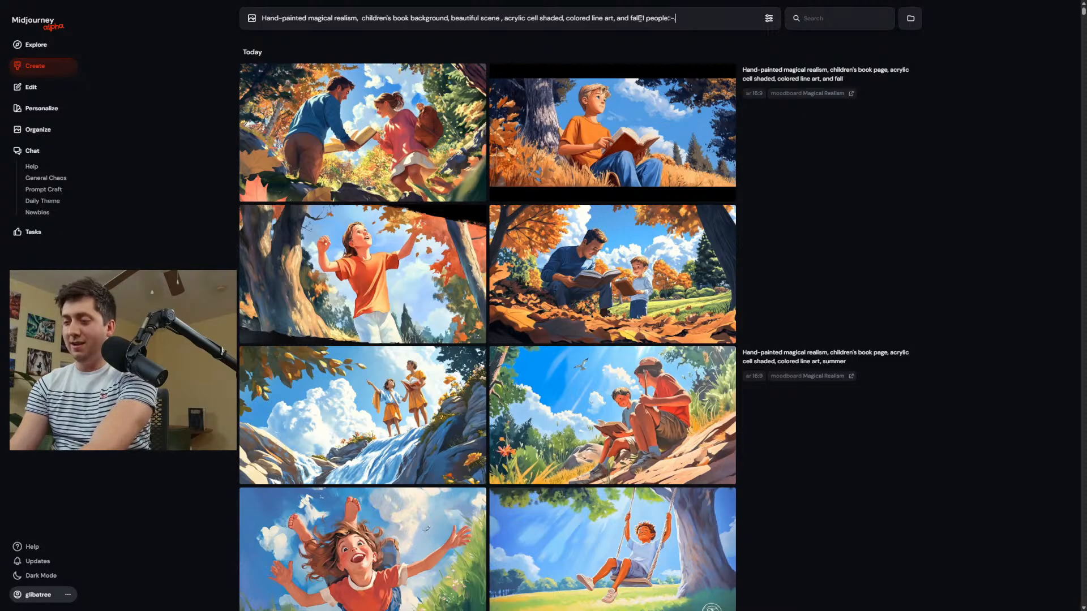
{"action": "type", "text": ".5"}
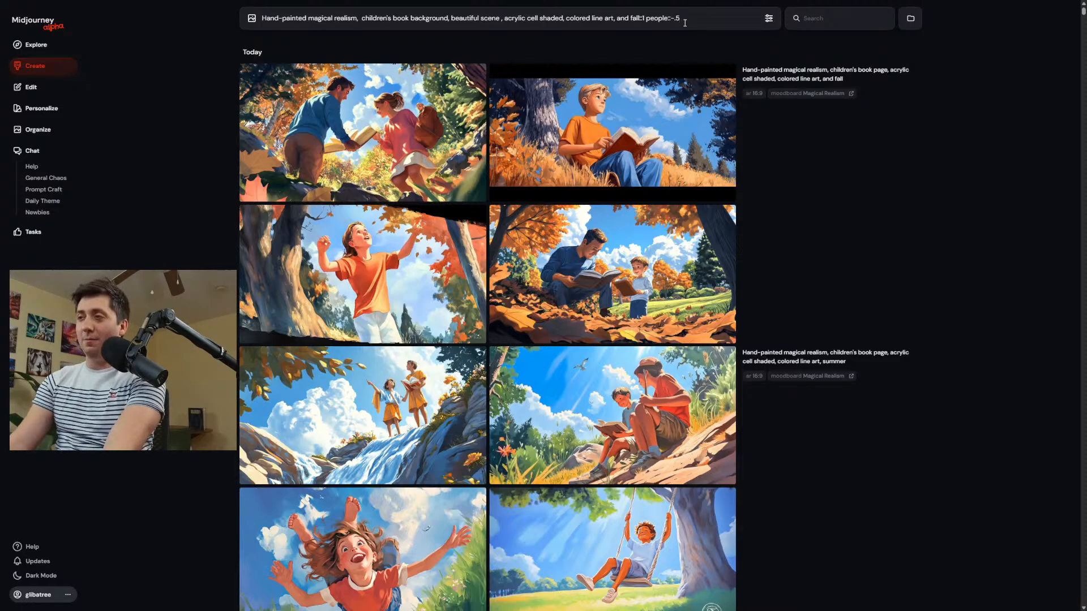
{"action": "key", "text": "Return"}
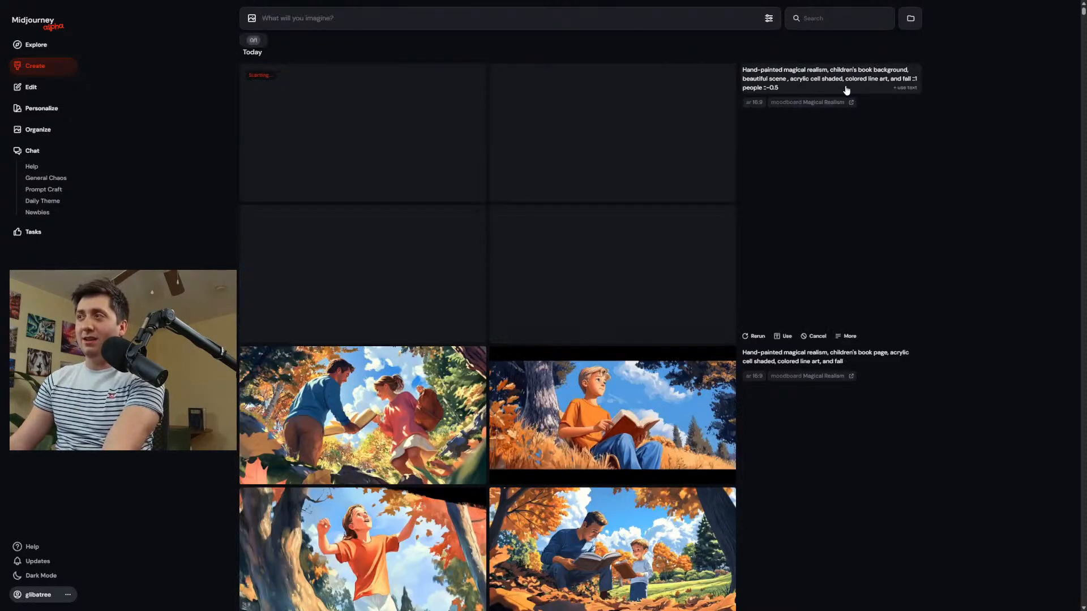
Reuse the weighted fall background prompt, remove its "::1 people ::-0.5" weighting, and generate the images for comparison.
{"action": "left_click", "coordinate": [846, 90]}
{"action": "left_click", "coordinate": [655, 111]}
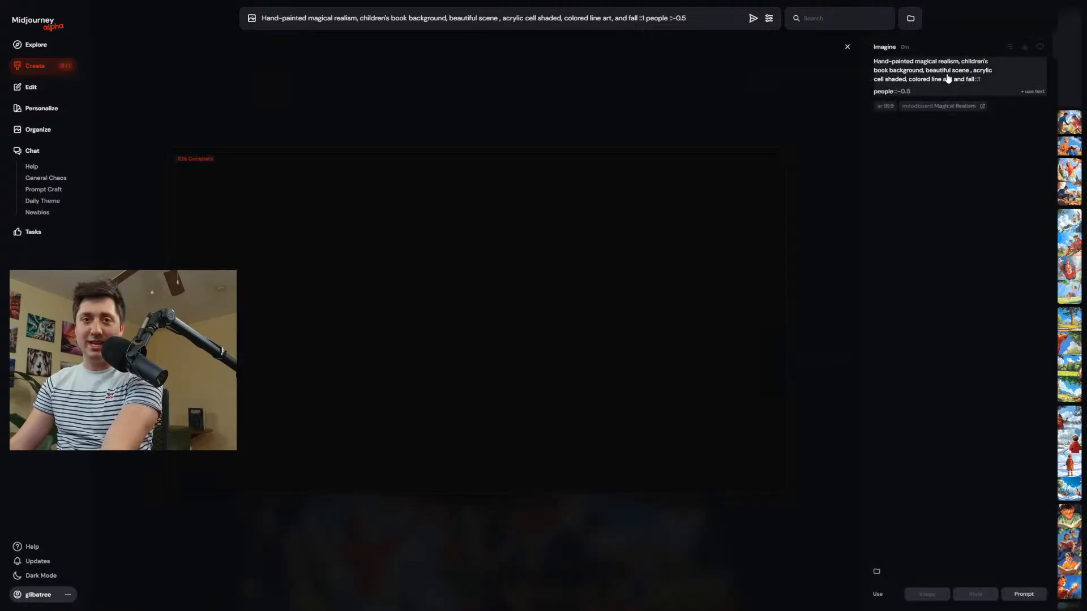
{"action": "left_click", "coordinate": [39, 71]}
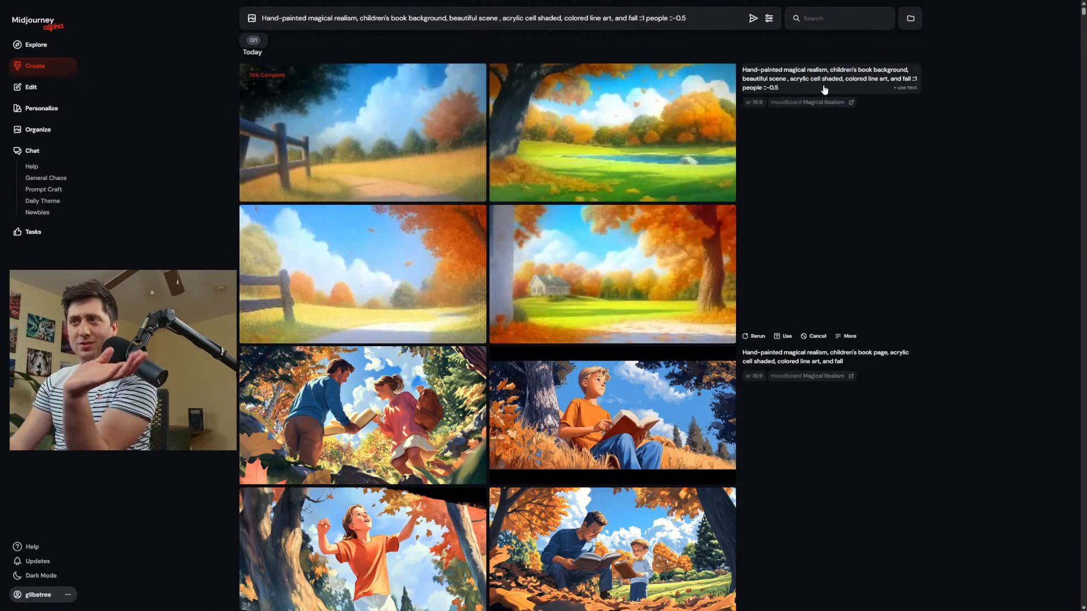
{"action": "left_click_drag", "start_coordinate": [686, 18], "coordinate": [637, 20]}
{"action": "key", "text": "BackSpace"}
{"action": "key", "text": "Return"}
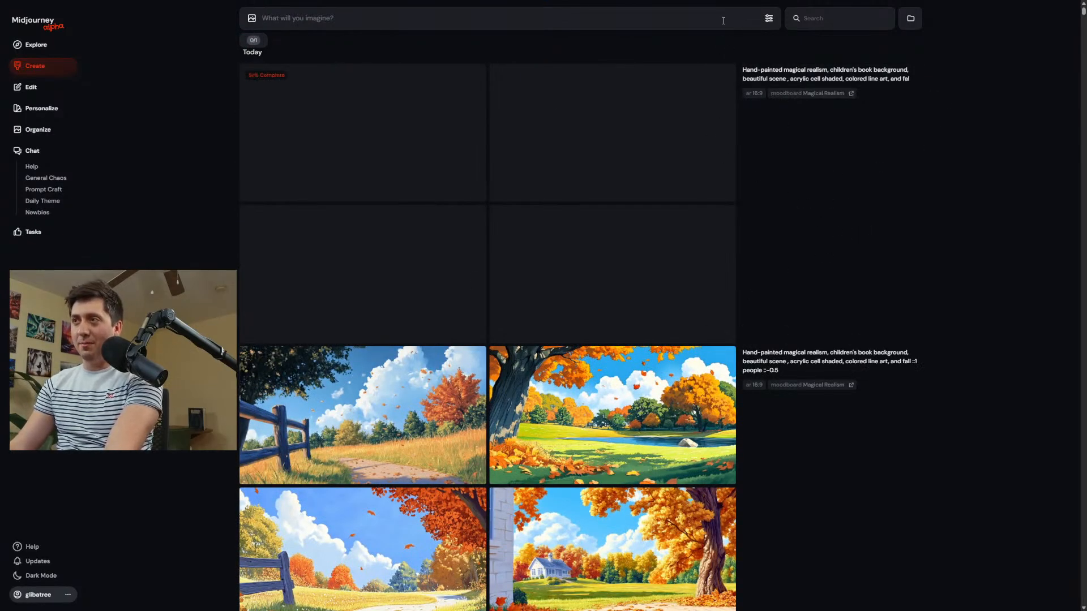
Recall the last submitted prompt with its parameters and replace the season word "fal" with empty braces "{}".
{"action": "key", "text": "Up"}
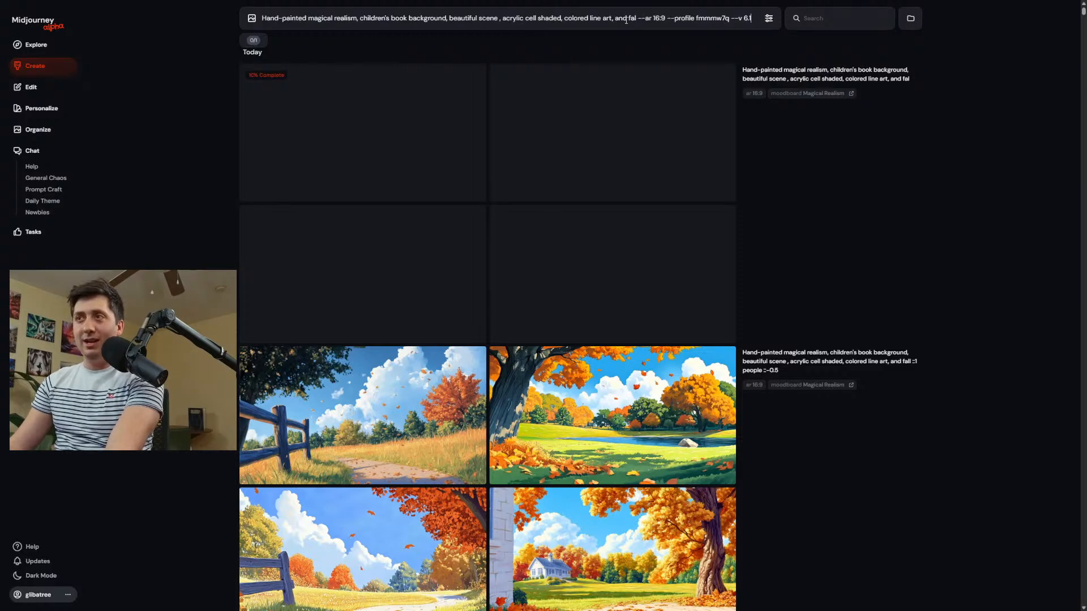
{"action": "double_click", "coordinate": [630, 20]}
{"action": "key", "text": "BackSpace"}
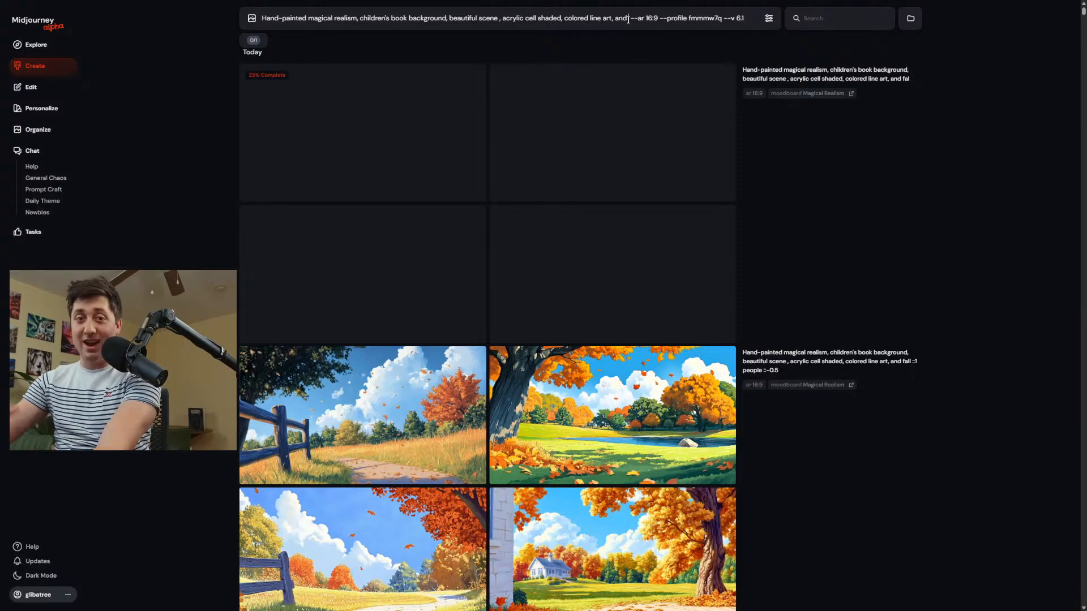
{"action": "type", "text": "{}"}
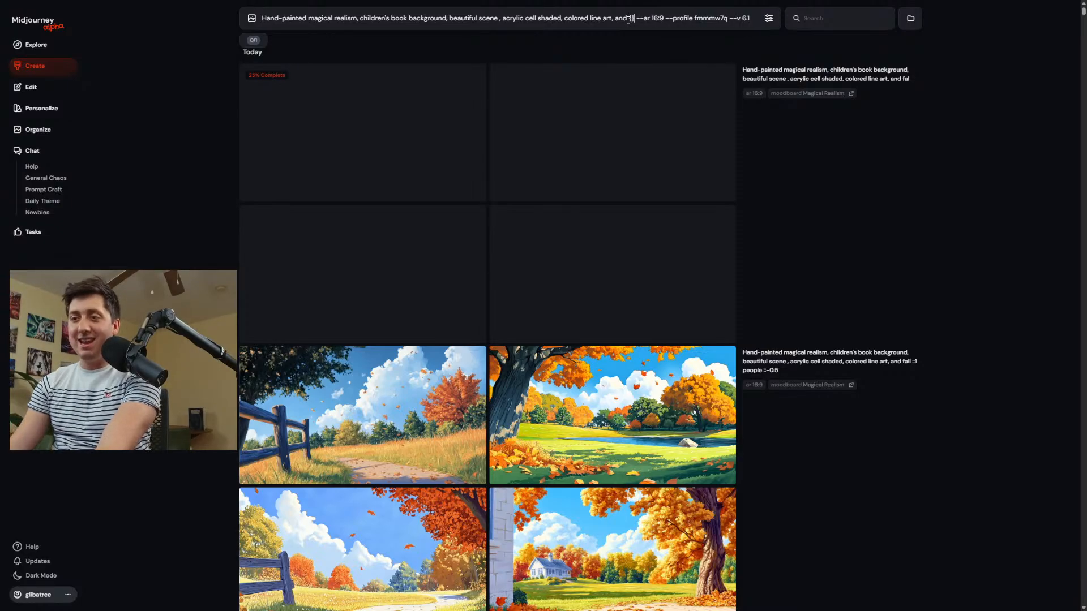
Replace "and {}" in the prompt with the variation list "{day, night, winter, spring, summer, fall}".
{"action": "scroll", "coordinate": [392, 440], "scroll_direction": "down", "scroll_amount": 2}
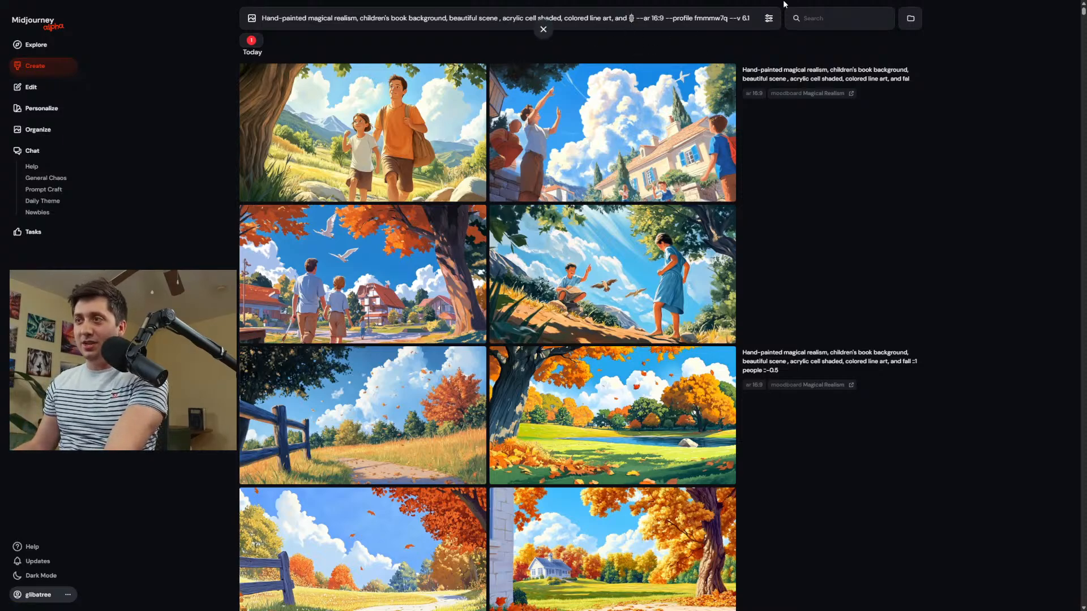
{"action": "key", "text": "BackSpace"}
{"action": "key", "text": "BackSpace"}
{"action": "key", "text": "BackSpace"}
{"action": "key", "text": "BackSpace"}
{"action": "key", "text": "BackSpace"}
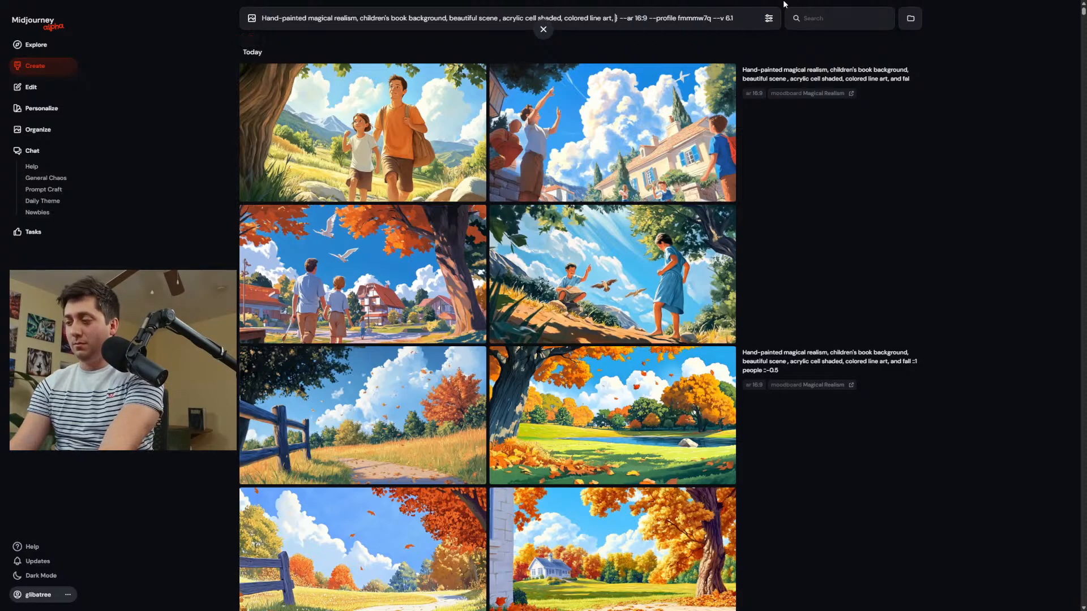
{"action": "type", "text": "{day"}
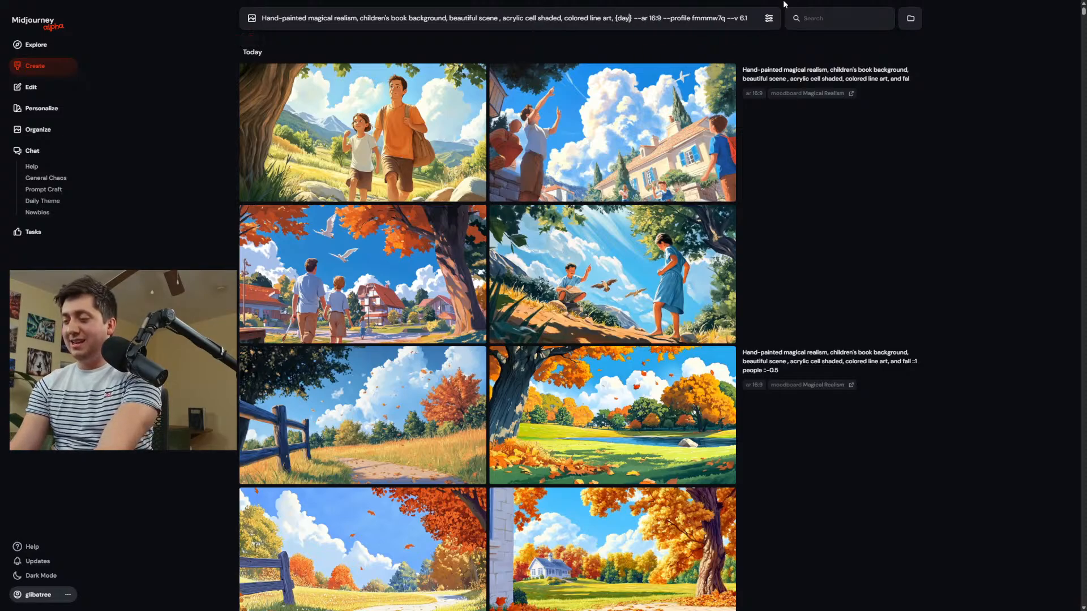
{"action": "type", "text": ", night"}
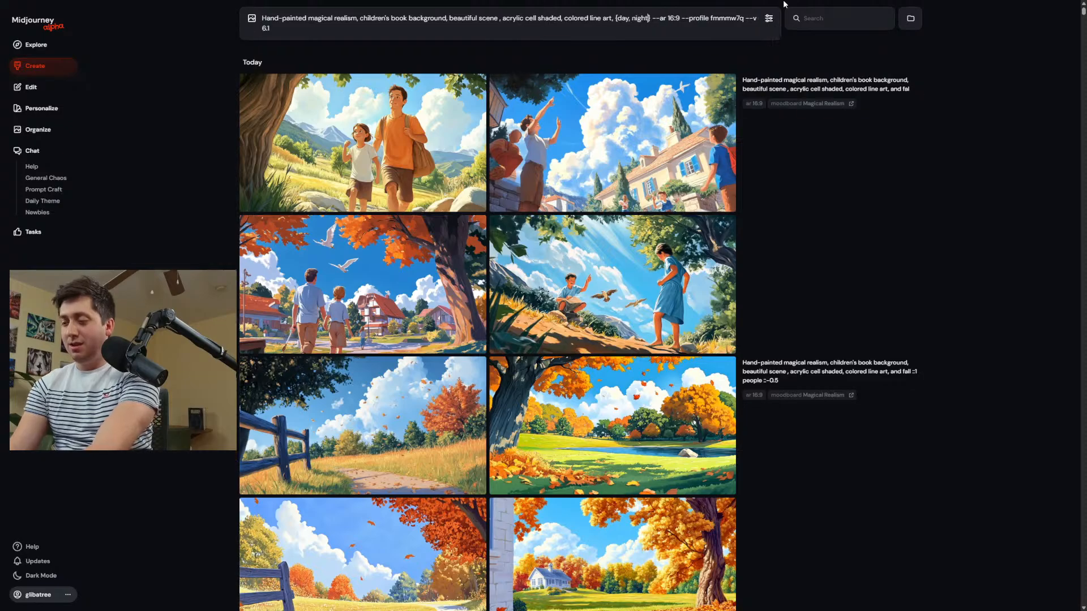
{"action": "type", "text": ", winter, sp"}
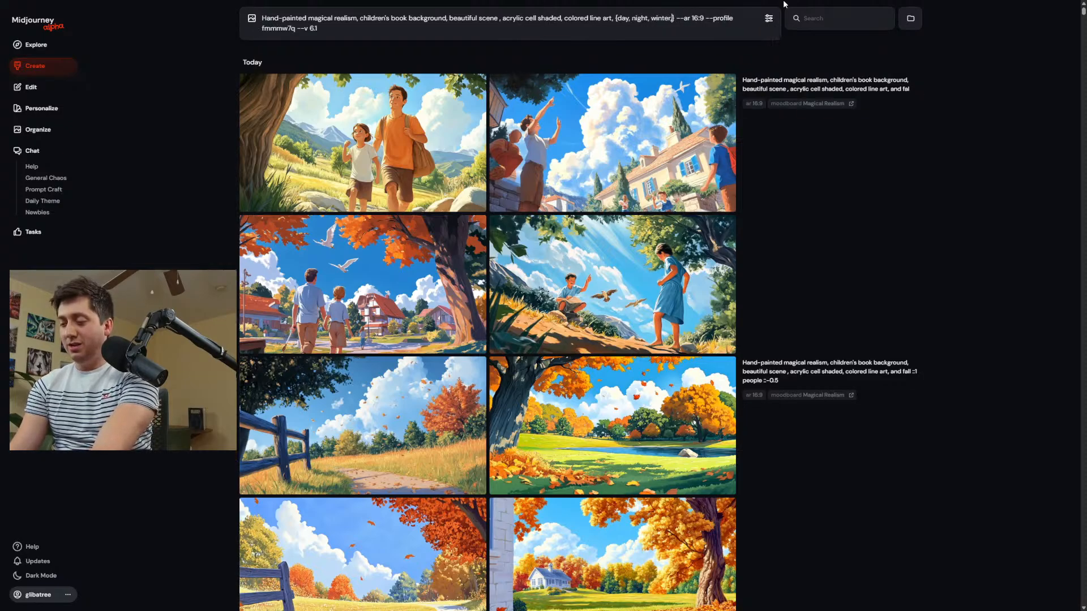
{"action": "type", "text": "ring ,suy"}
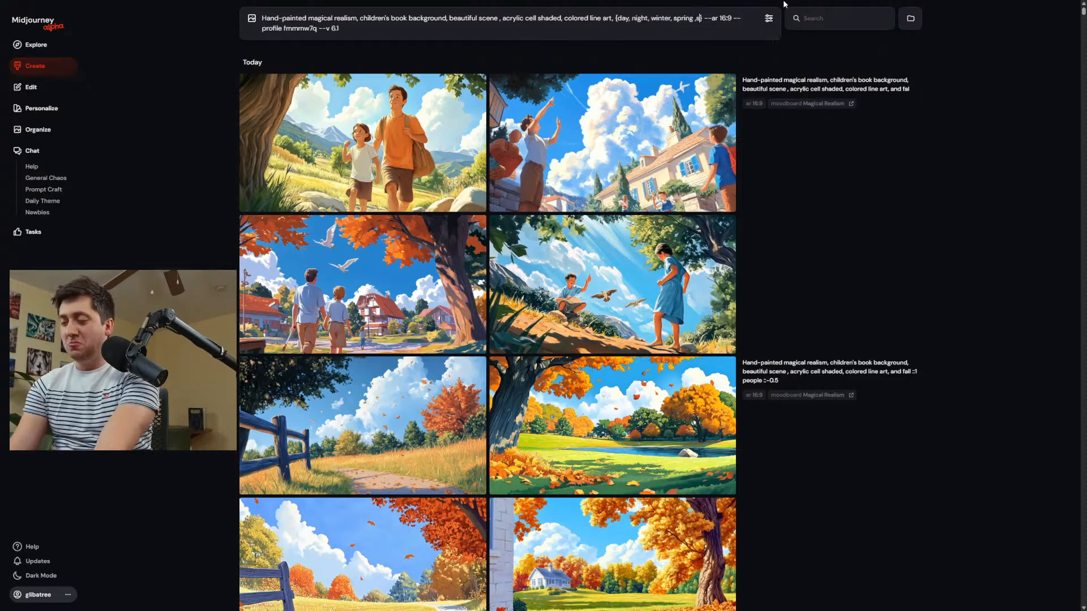
{"action": "key", "text": "BackSpace"}
{"action": "type", "text": "mmer, fall"}
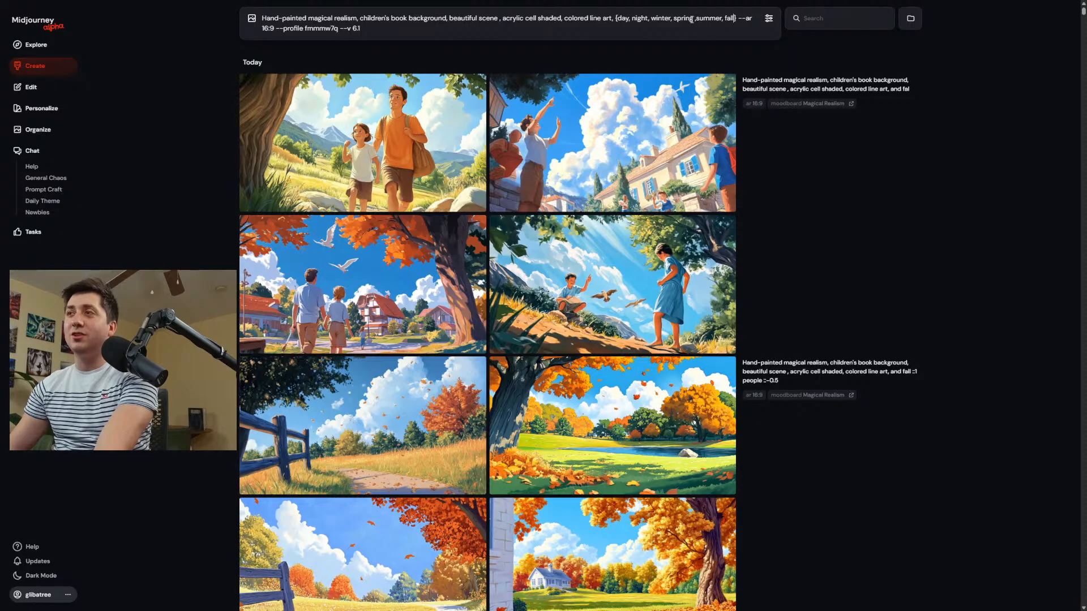
{"action": "key", "text": "BackSpace"}
{"action": "key", "text": "BackSpace"}
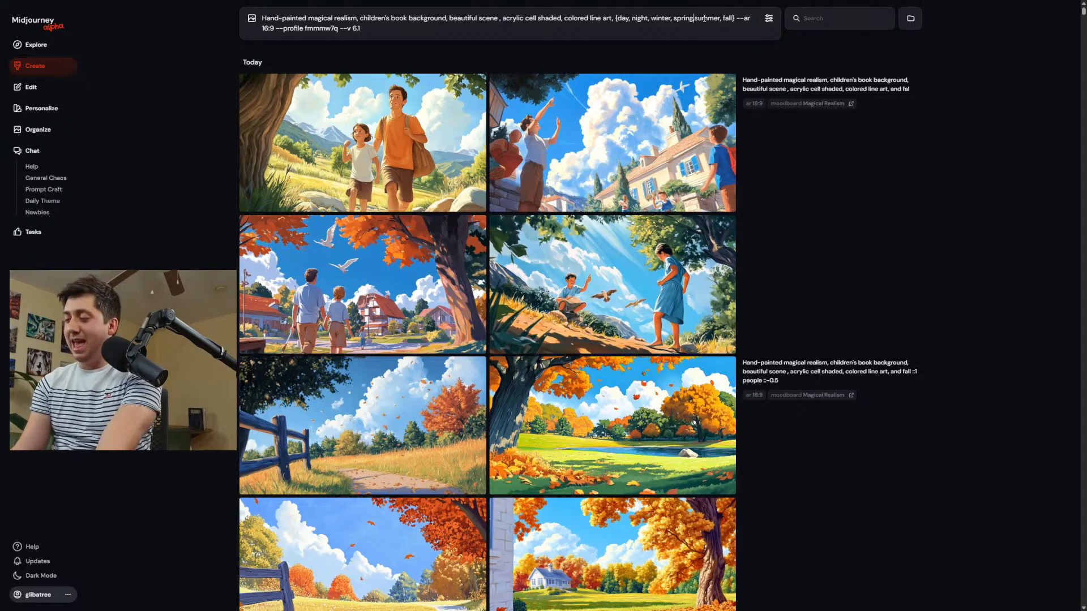
{"action": "type", "text": ","}
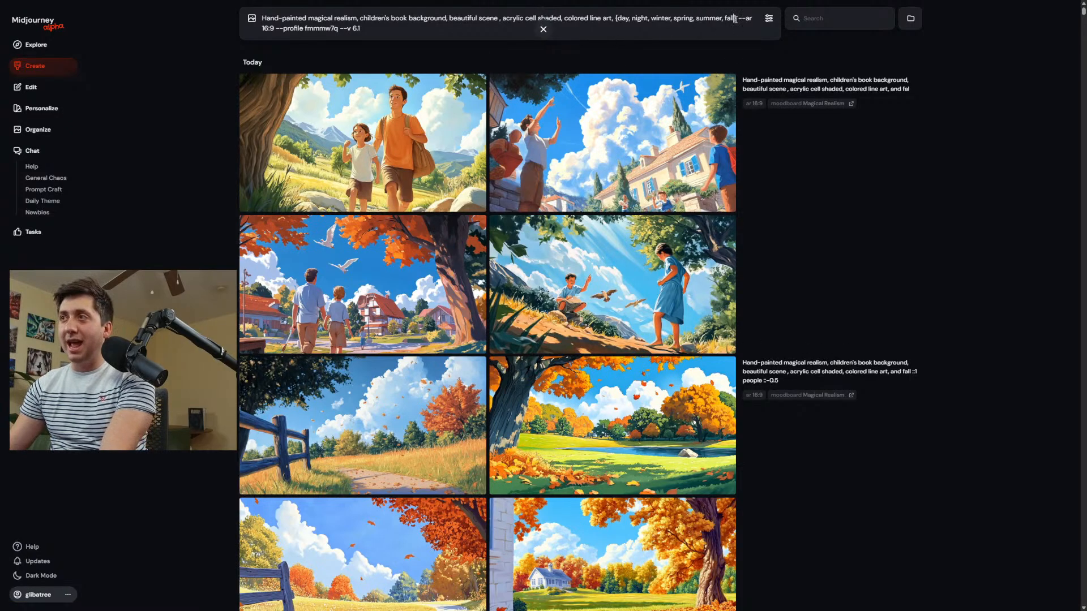
Add "--no people" right after the braced list in the prompt and generate all the variations.
{"action": "type", "text": "--"}
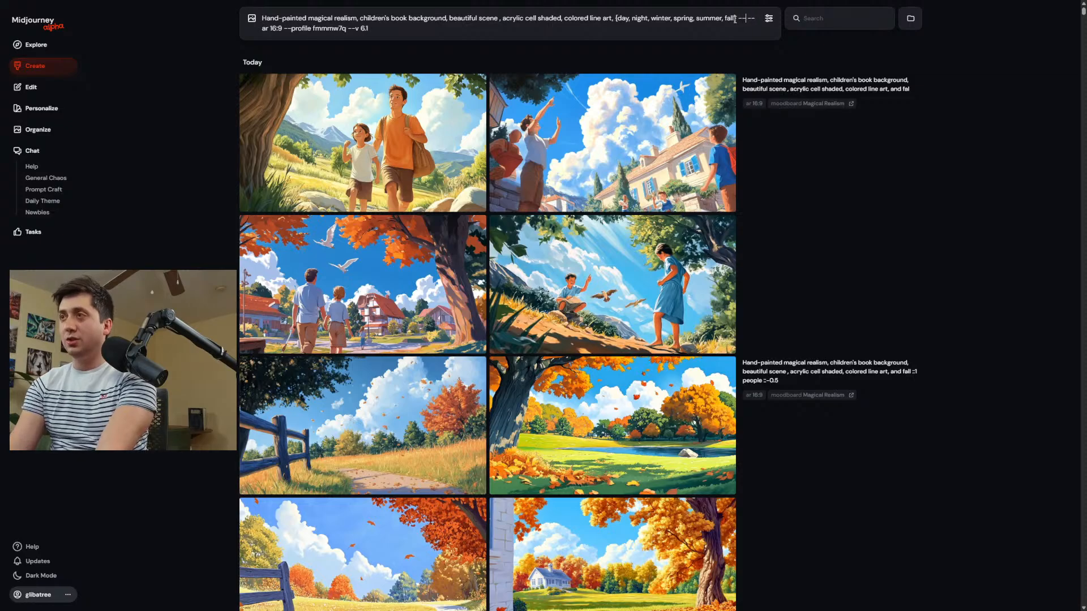
{"action": "type", "text": "no people"}
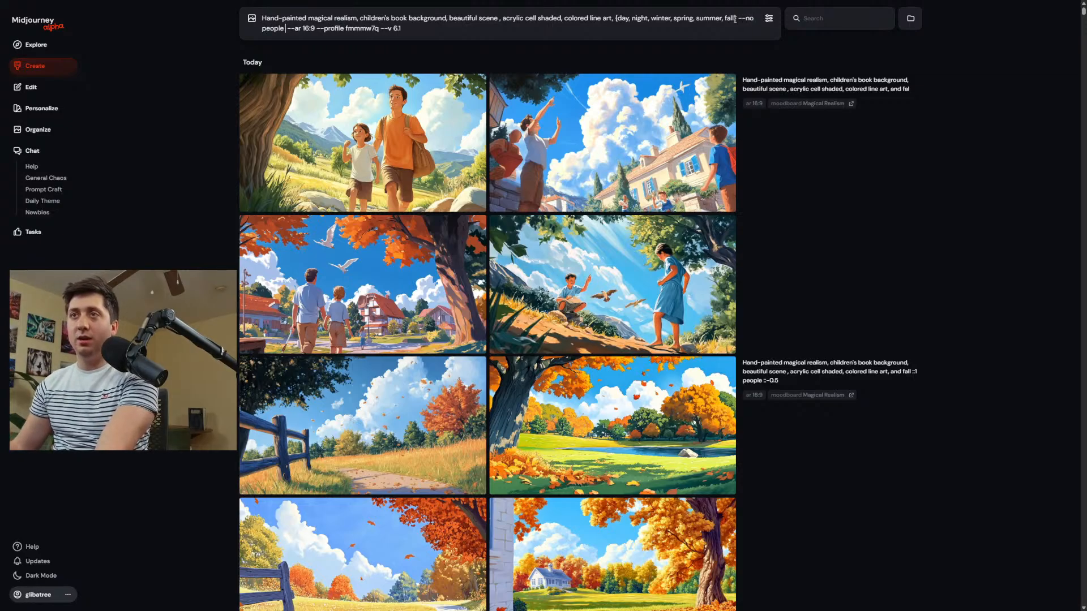
{"action": "left_click_drag", "start_coordinate": [414, 27], "coordinate": [291, 32]}
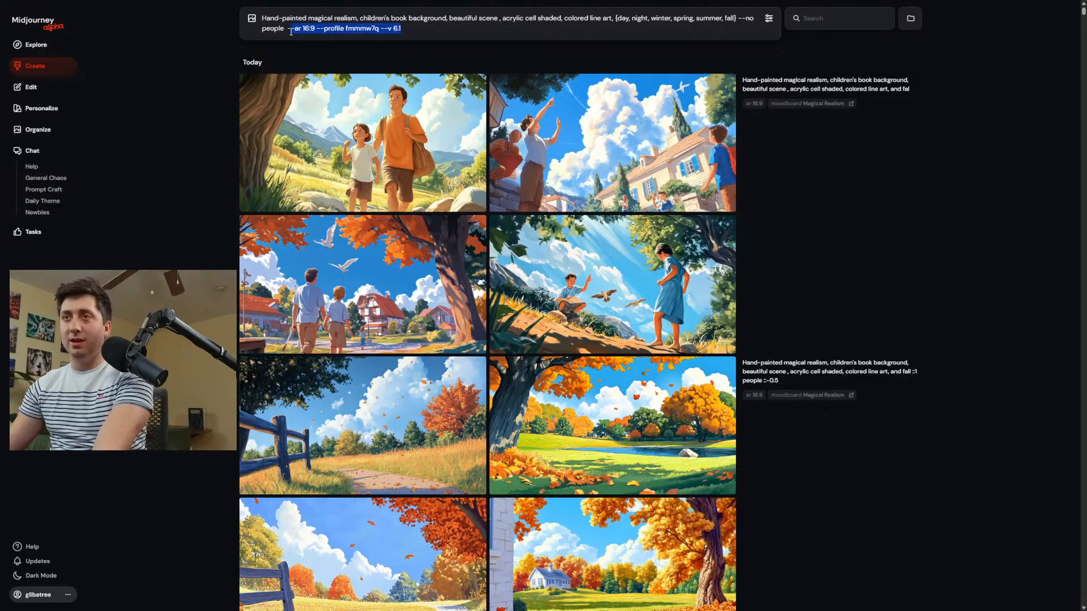
{"action": "key", "text": "Return"}
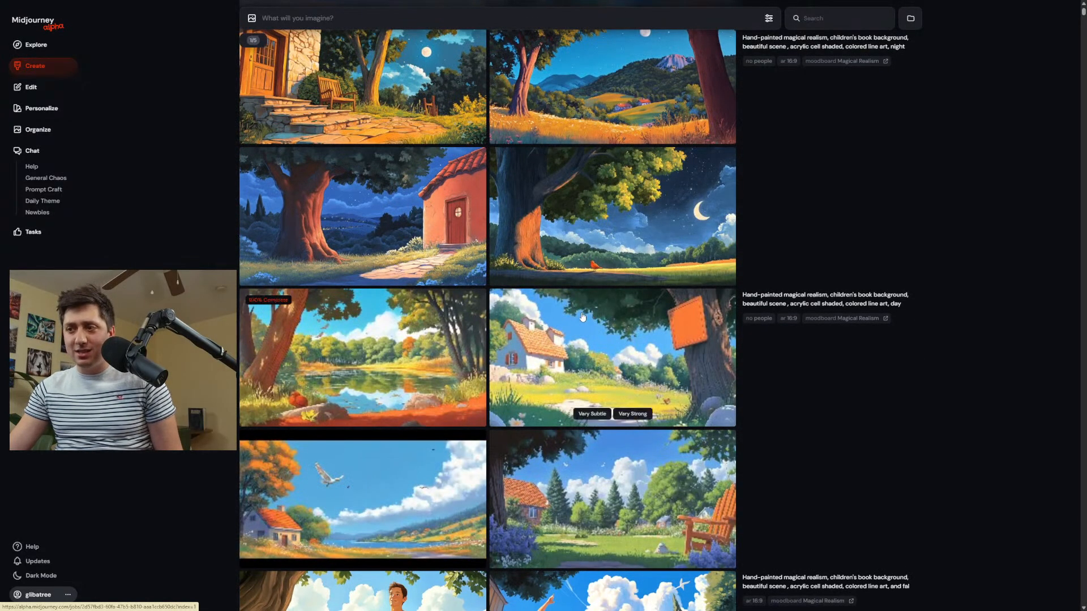
Review the day and night images enlarged, and download the night scenes with the red house and the stone porch.
{"action": "left_click", "coordinate": [371, 488]}
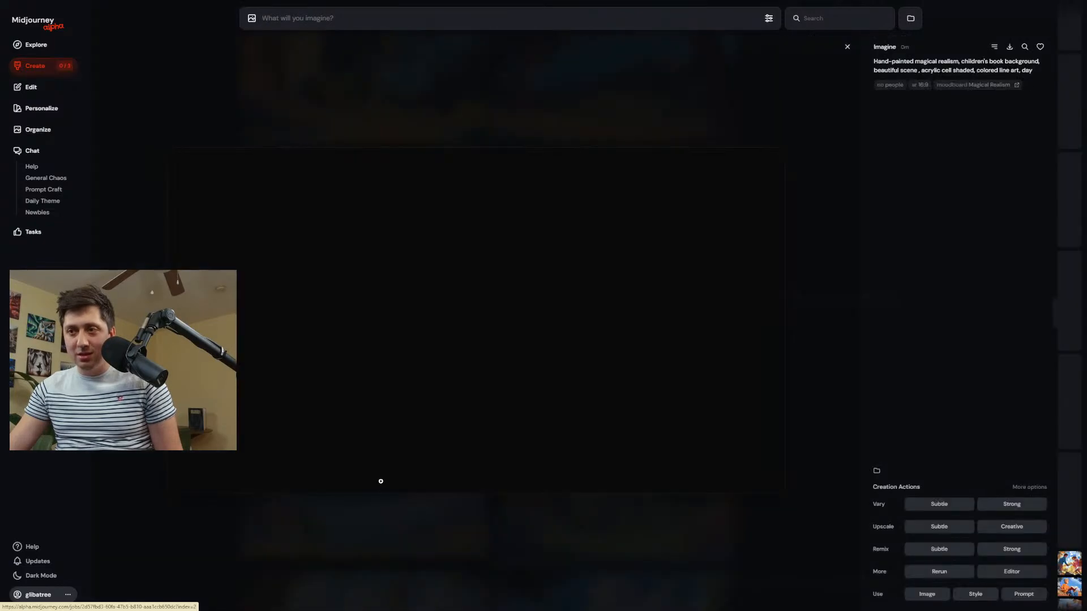
{"action": "scroll", "coordinate": [606, 394], "scroll_direction": "up", "scroll_amount": 1}
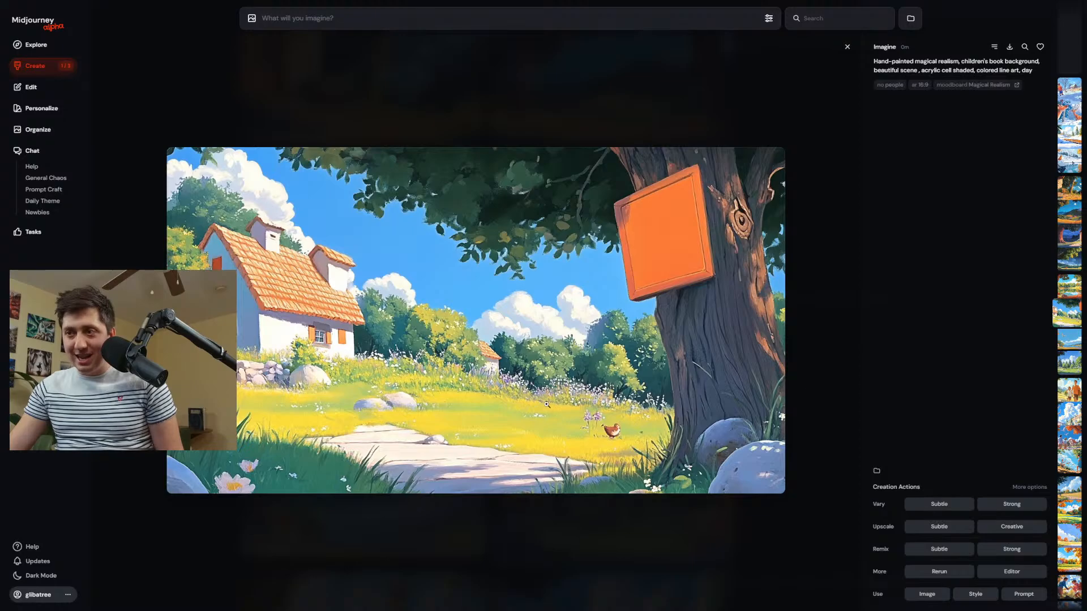
{"action": "scroll", "coordinate": [552, 399], "scroll_direction": "down", "scroll_amount": 1}
{"action": "scroll", "coordinate": [550, 403], "scroll_direction": "down", "scroll_amount": 1}
{"action": "scroll", "coordinate": [553, 403], "scroll_direction": "up", "scroll_amount": 2}
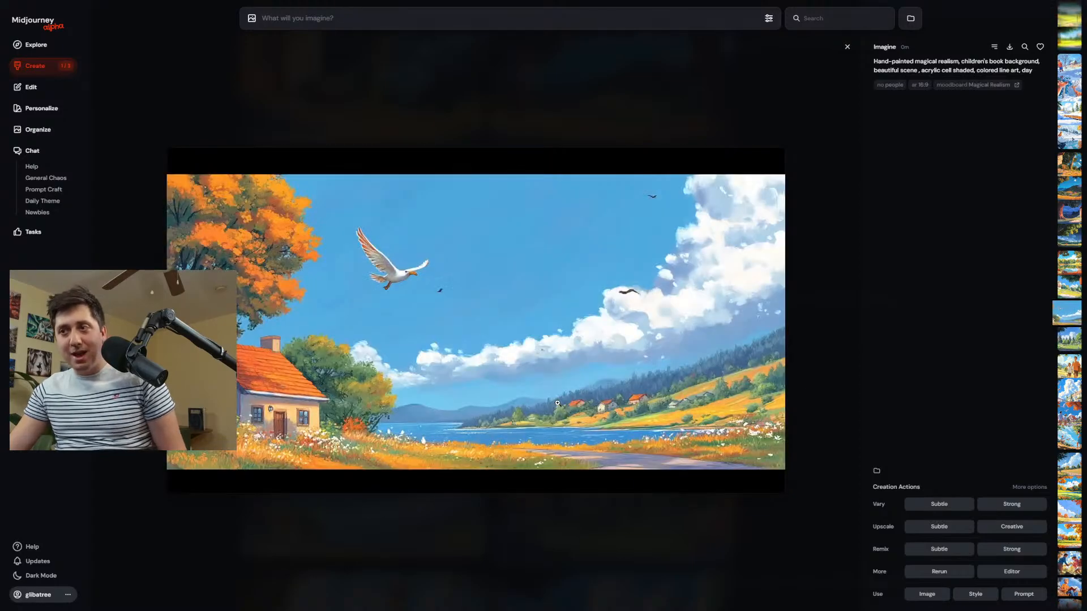
{"action": "scroll", "coordinate": [559, 402], "scroll_direction": "up", "scroll_amount": 1}
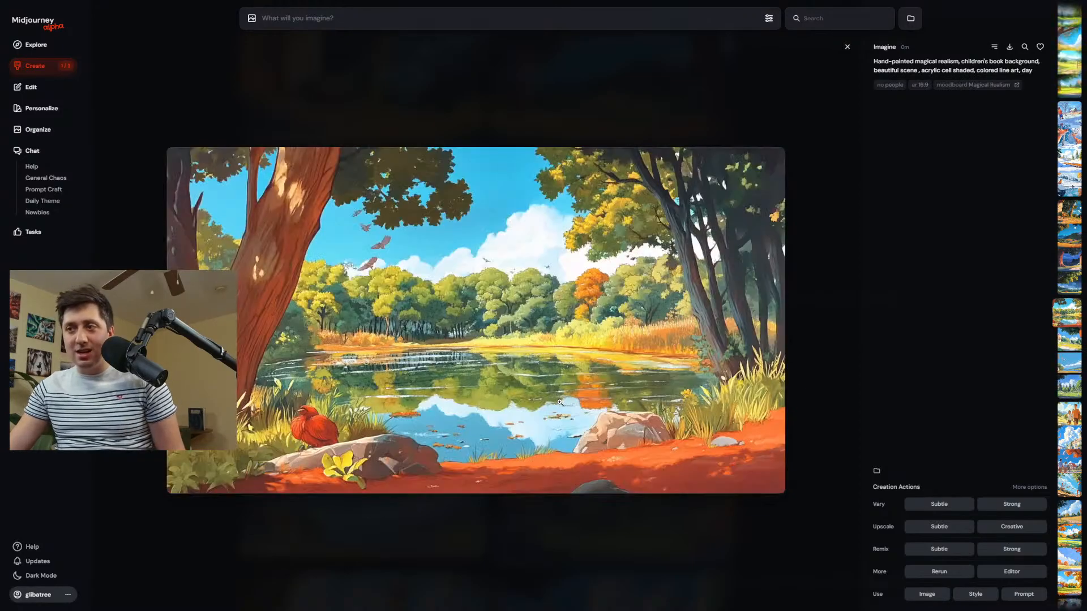
{"action": "scroll", "coordinate": [560, 402], "scroll_direction": "up", "scroll_amount": 2}
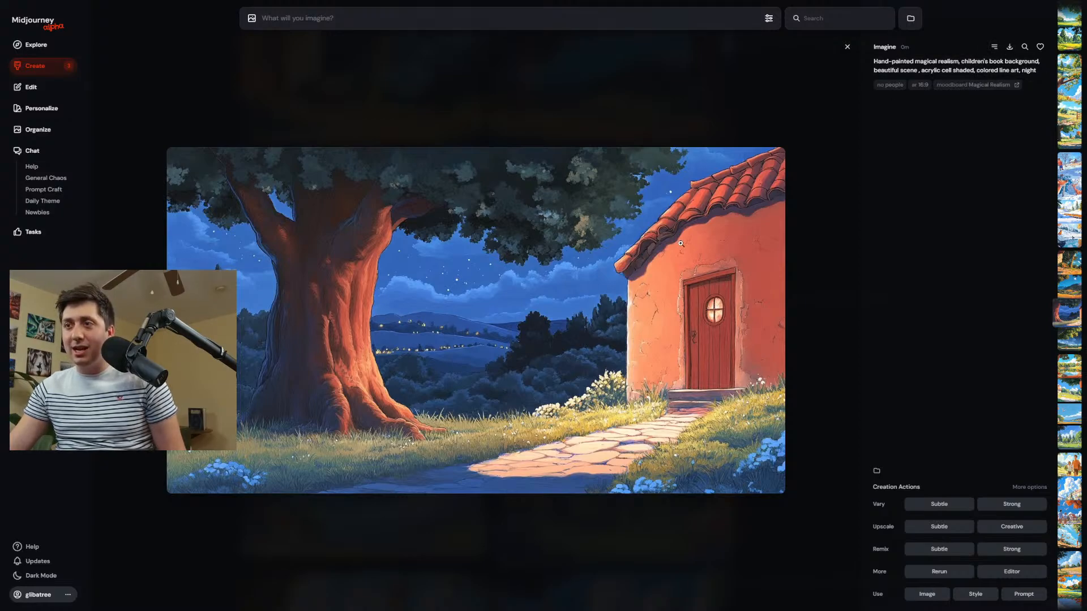
{"action": "key", "text": "Left"}
{"action": "key", "text": "Left"}
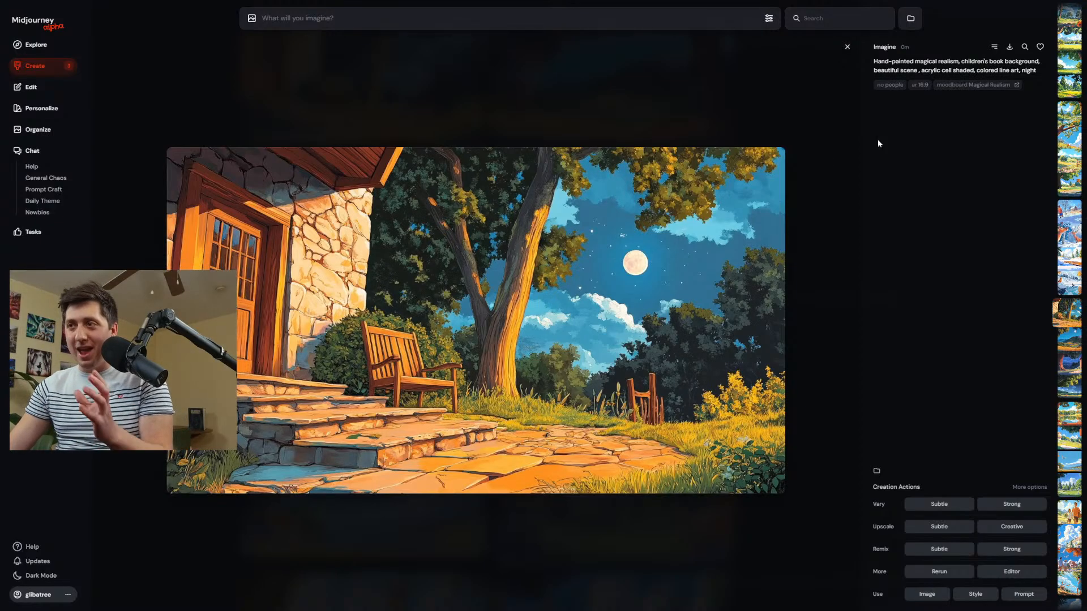
{"action": "left_click", "coordinate": [545, 108]}
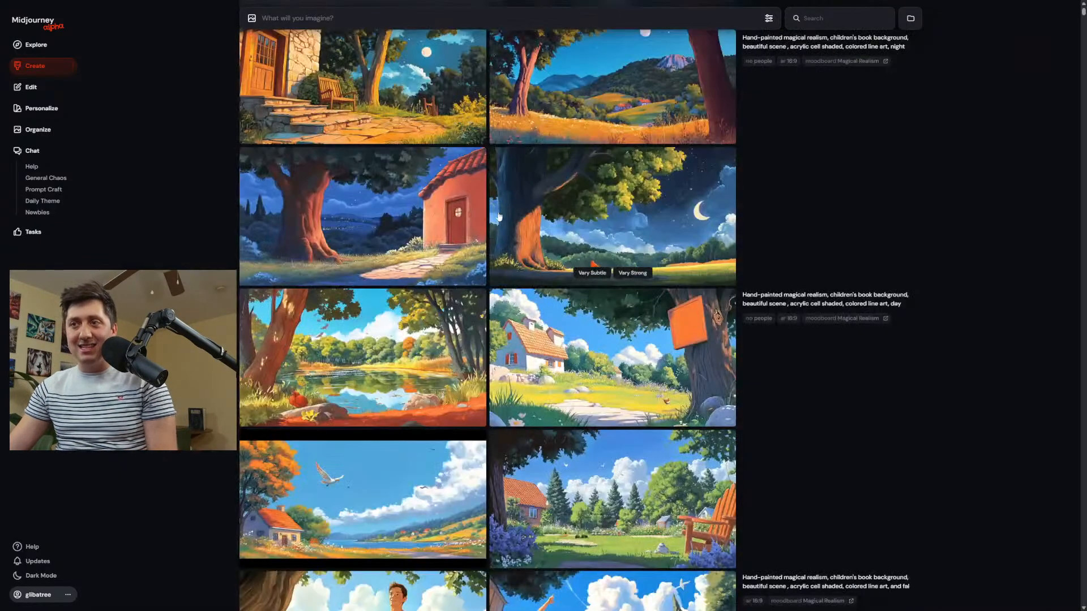
Go through the winter images enlarged and download the snowy scene with the wooden footbridge.
{"action": "scroll", "coordinate": [509, 292], "scroll_direction": "up", "scroll_amount": 3}
{"action": "scroll", "coordinate": [510, 293], "scroll_direction": "up", "scroll_amount": 3}
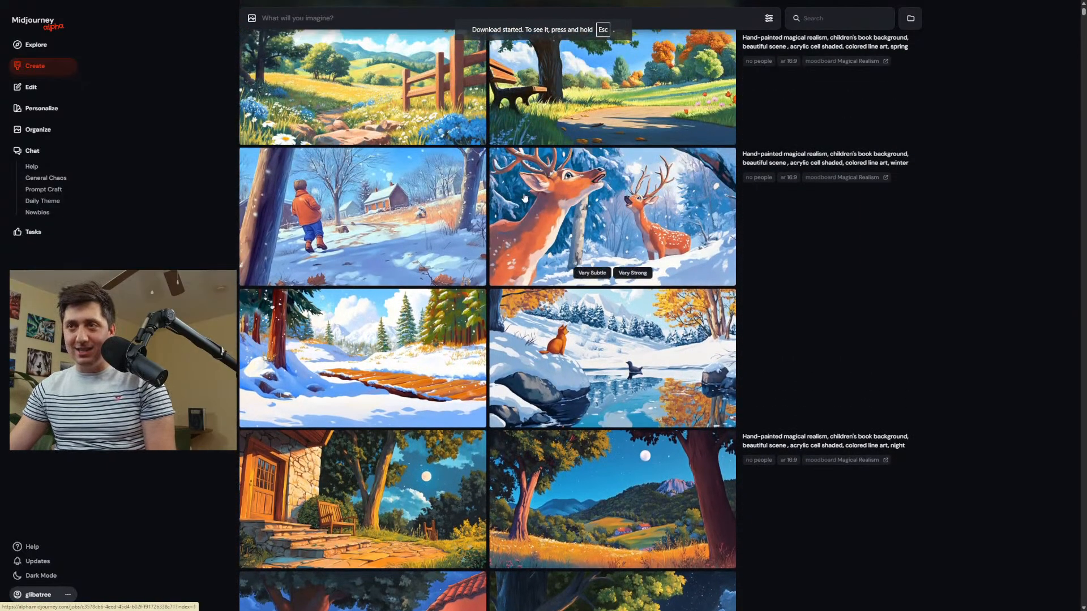
{"action": "left_click", "coordinate": [602, 225]}
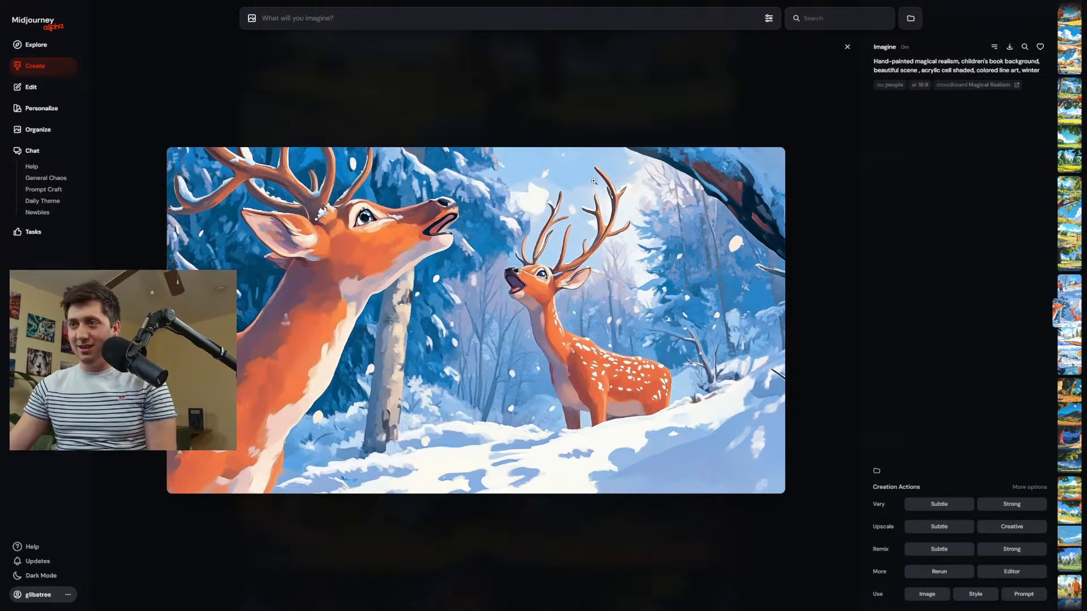
{"action": "scroll", "coordinate": [594, 181], "scroll_direction": "up", "scroll_amount": 1}
{"action": "scroll", "coordinate": [595, 187], "scroll_direction": "down", "scroll_amount": 2}
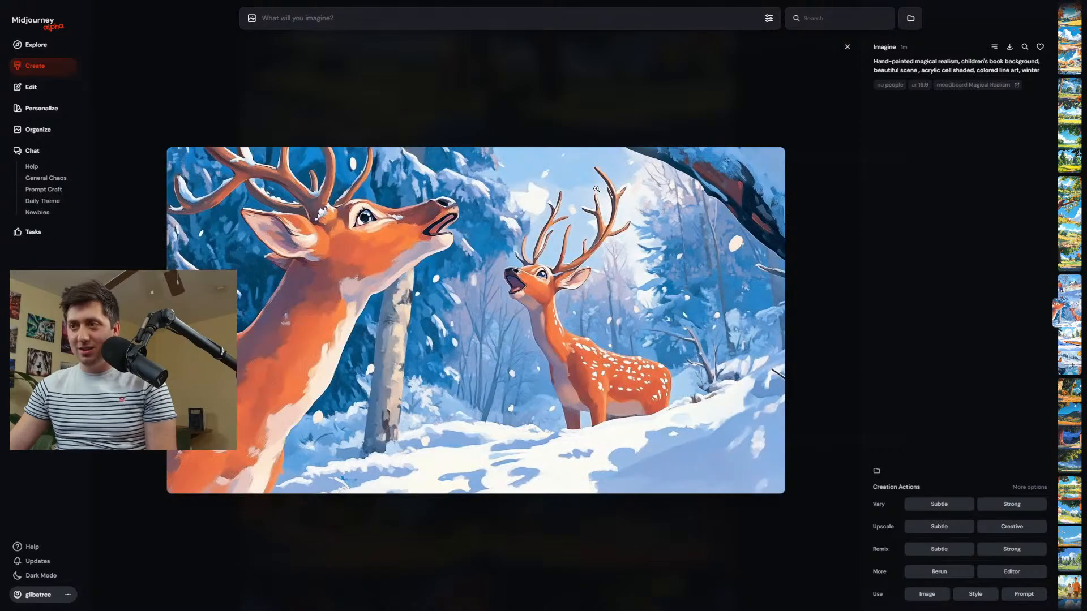
{"action": "scroll", "coordinate": [597, 189], "scroll_direction": "up", "scroll_amount": 1}
{"action": "scroll", "coordinate": [597, 188], "scroll_direction": "down", "scroll_amount": 1}
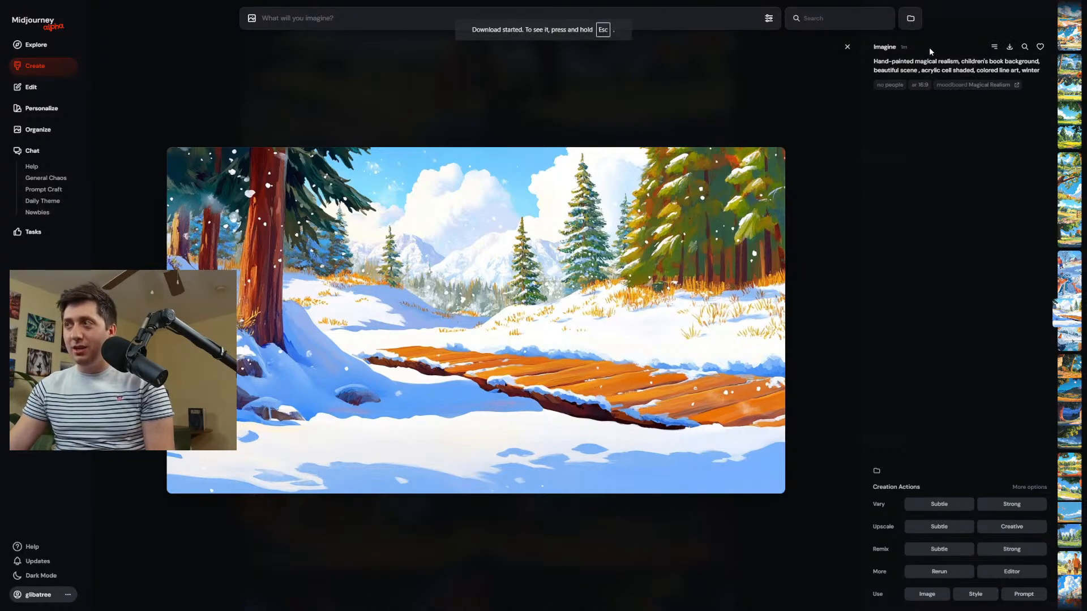
Compare the spring and summer images enlarged and download the spring meadow scene with the wooden fence.
{"action": "scroll", "coordinate": [640, 199], "scroll_direction": "up", "scroll_amount": 4}
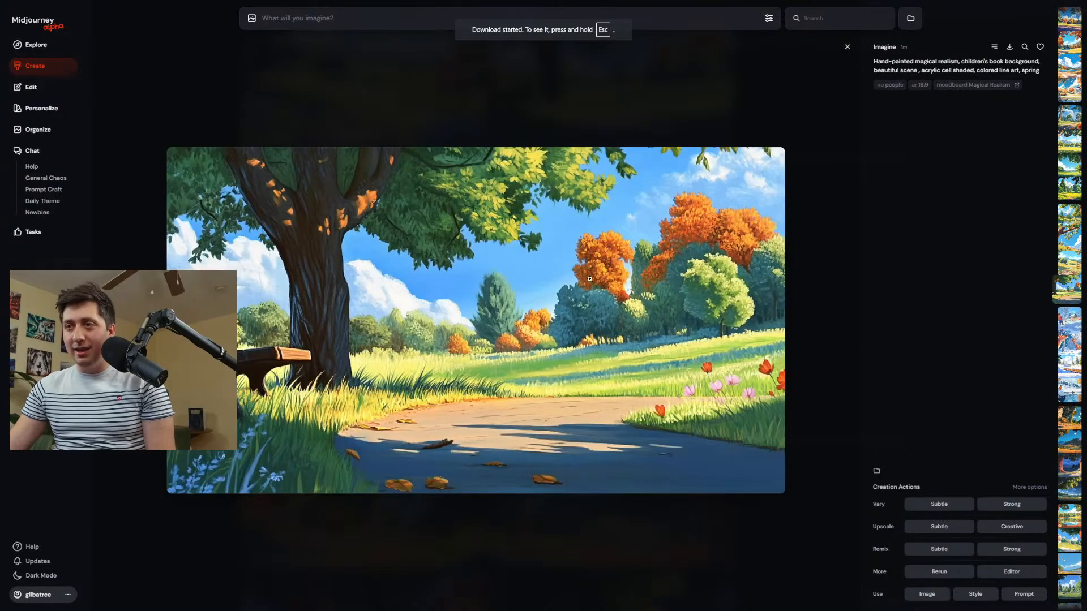
{"action": "scroll", "coordinate": [590, 279], "scroll_direction": "up", "scroll_amount": 1}
{"action": "scroll", "coordinate": [510, 340], "scroll_direction": "down", "scroll_amount": 1}
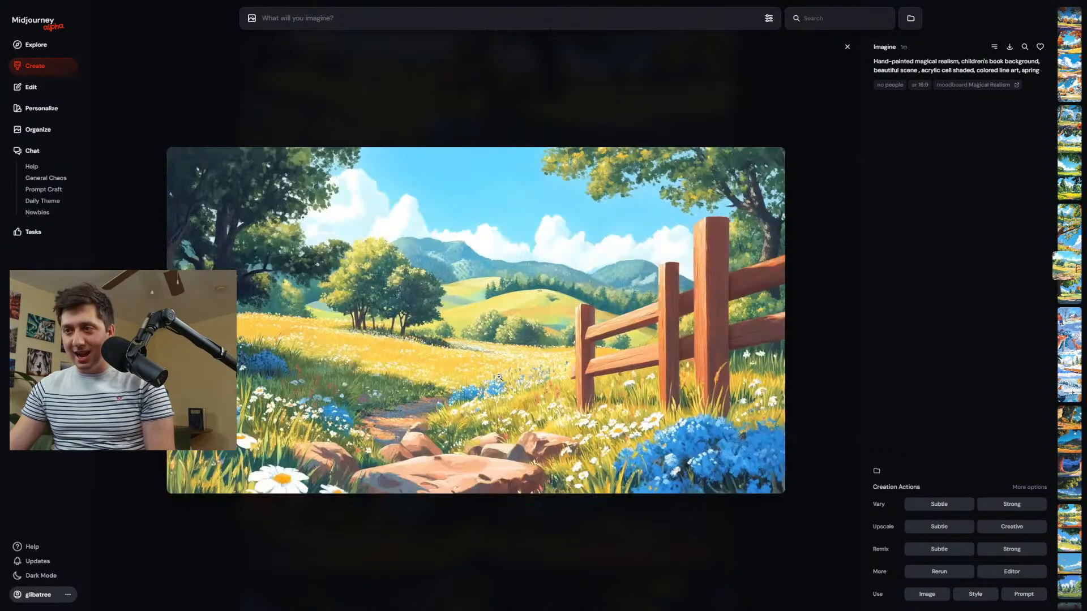
{"action": "scroll", "coordinate": [382, 380], "scroll_direction": "up", "scroll_amount": 2}
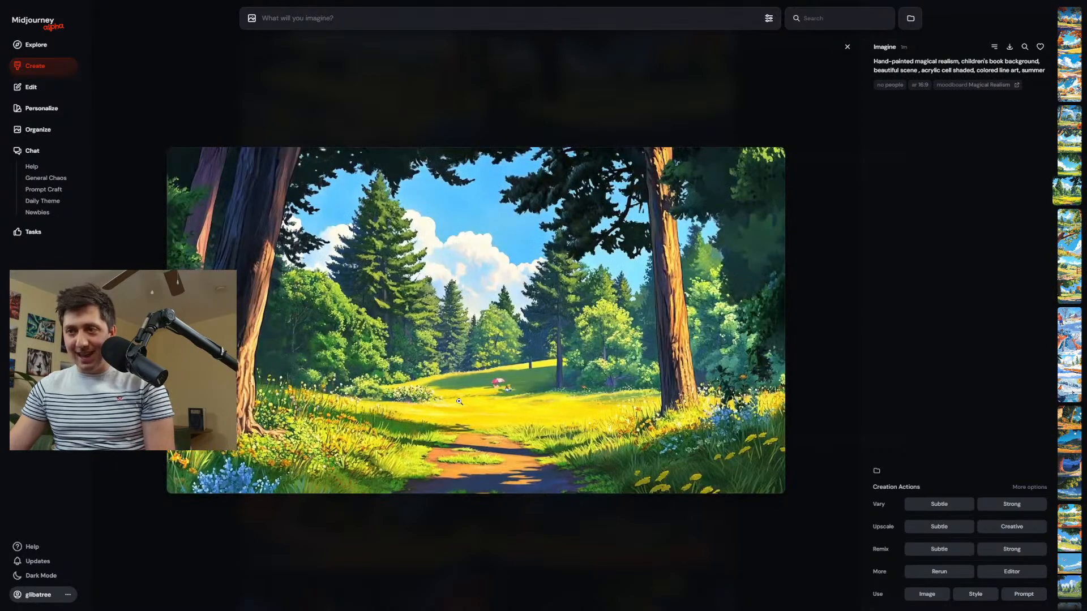
{"action": "scroll", "coordinate": [459, 401], "scroll_direction": "down", "scroll_amount": 2}
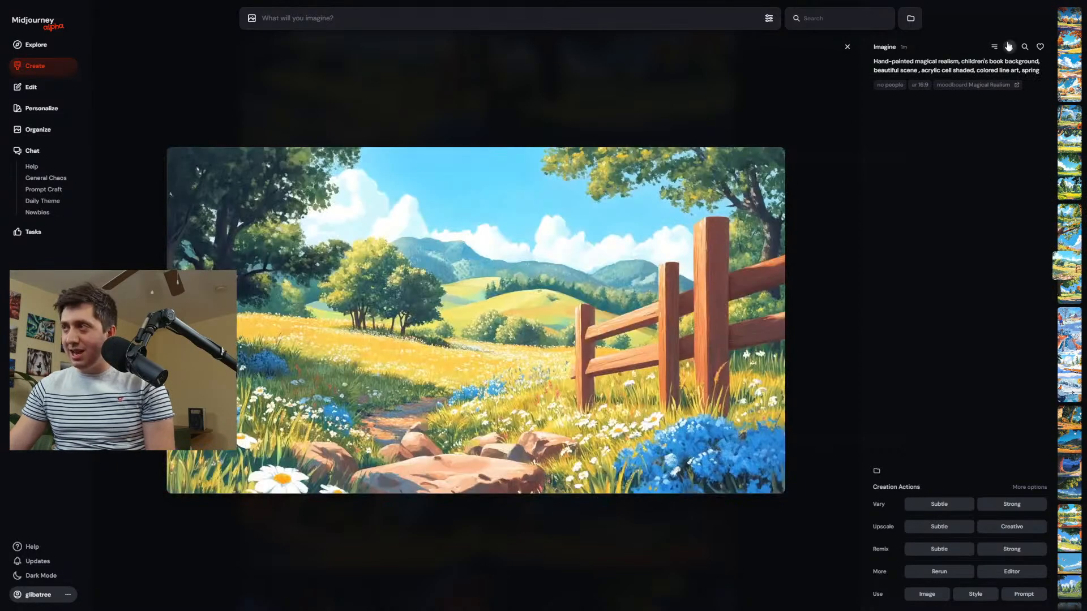
{"action": "left_click", "coordinate": [1008, 46]}
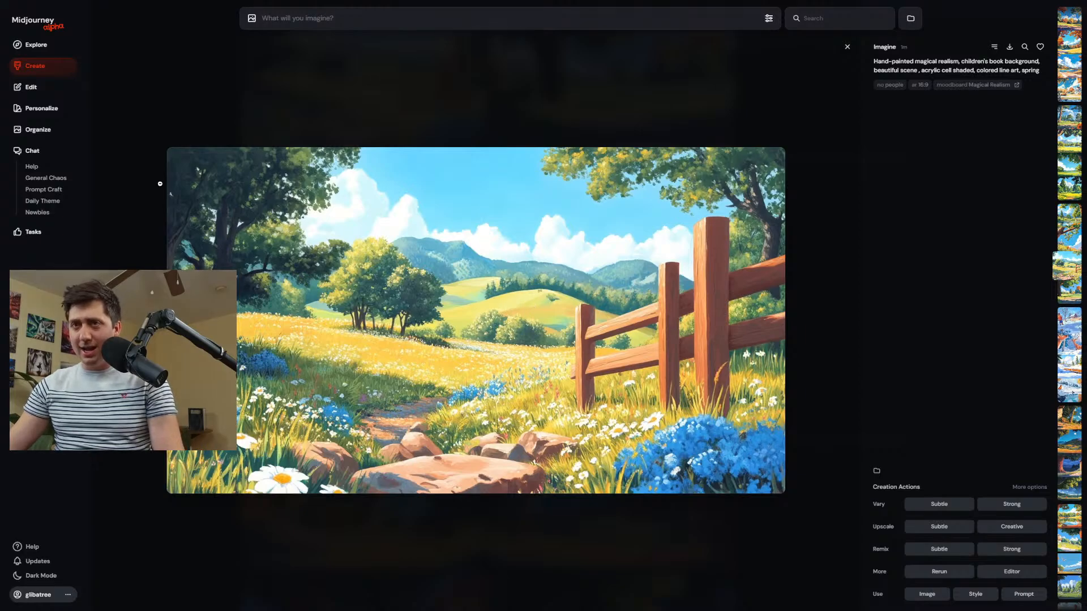
Open the Magical Realism moodboard and upload the four downloaded background scenes to it.
{"action": "left_click", "coordinate": [50, 118]}
{"action": "left_click", "coordinate": [465, 437]}
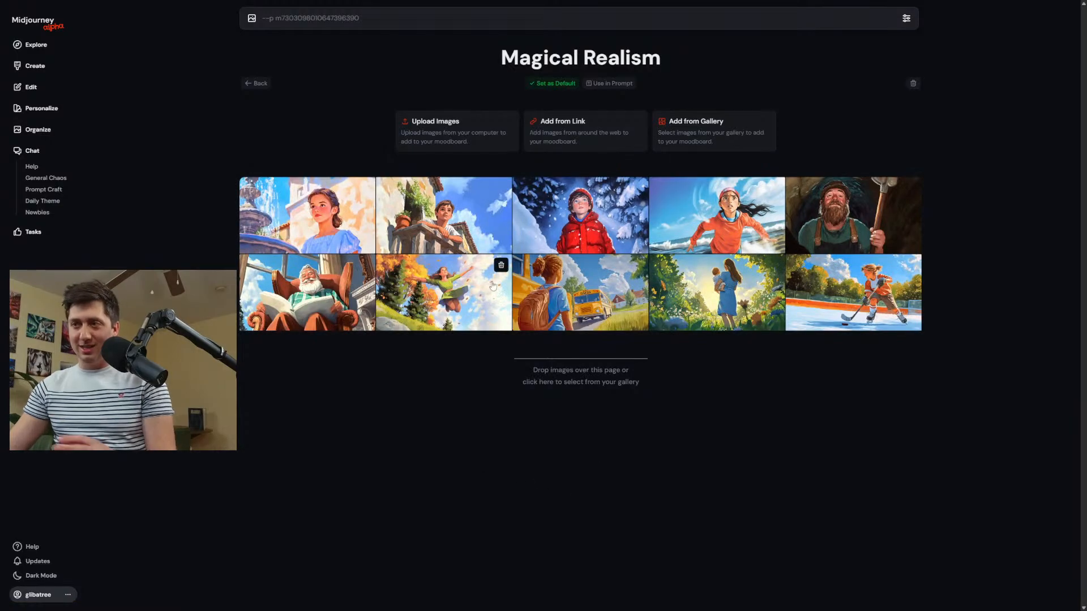
{"action": "left_click", "coordinate": [434, 142]}
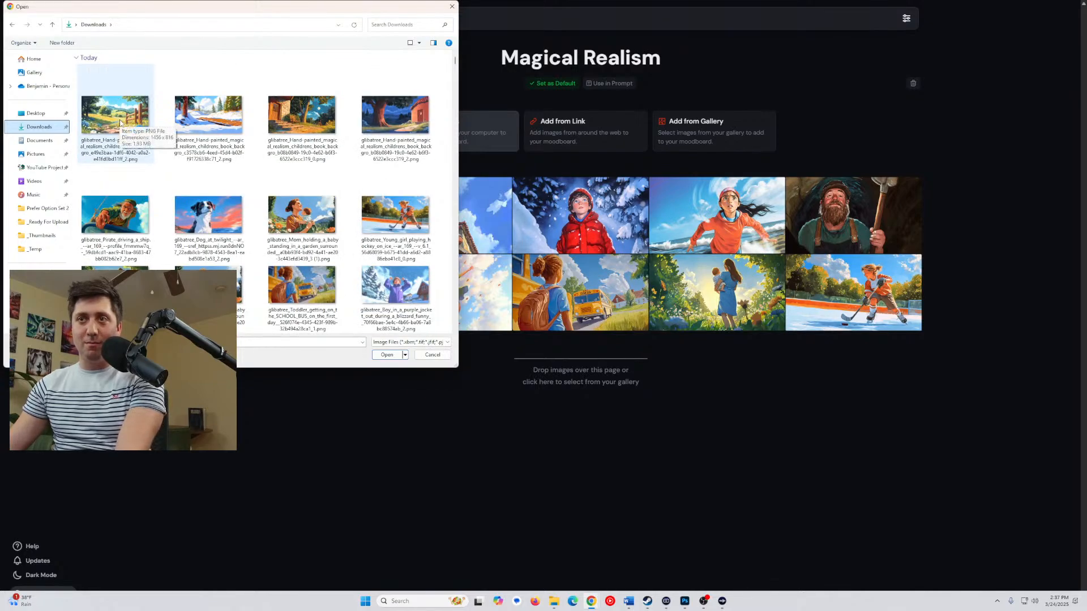
{"action": "left_click", "coordinate": [122, 124]}
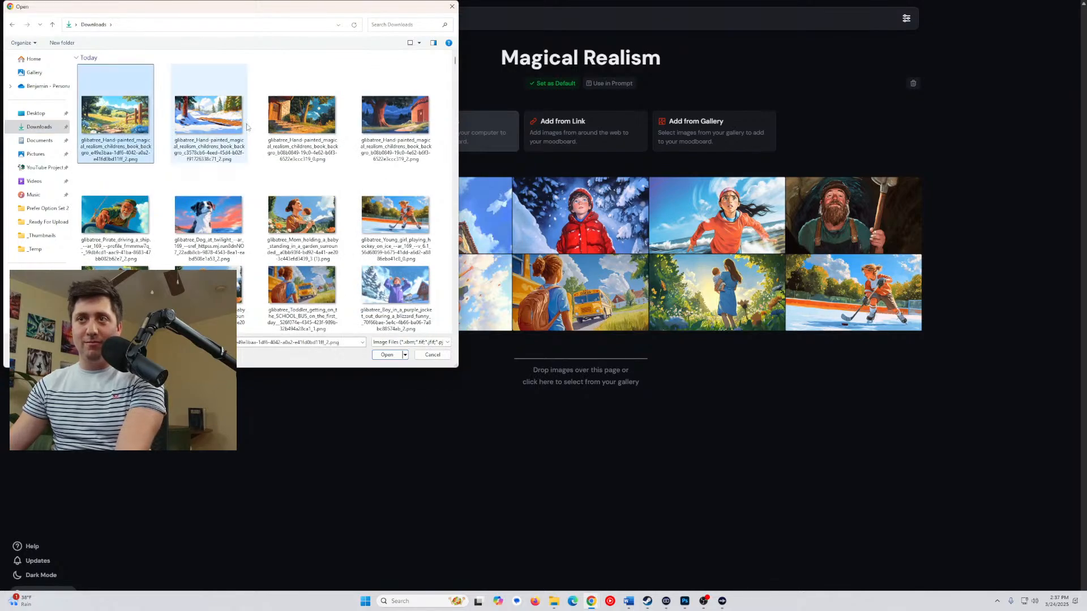
{"action": "left_click", "coordinate": [377, 128], "text": "shift"}
{"action": "left_click_drag", "start_coordinate": [96, 123], "coordinate": [604, 397]}
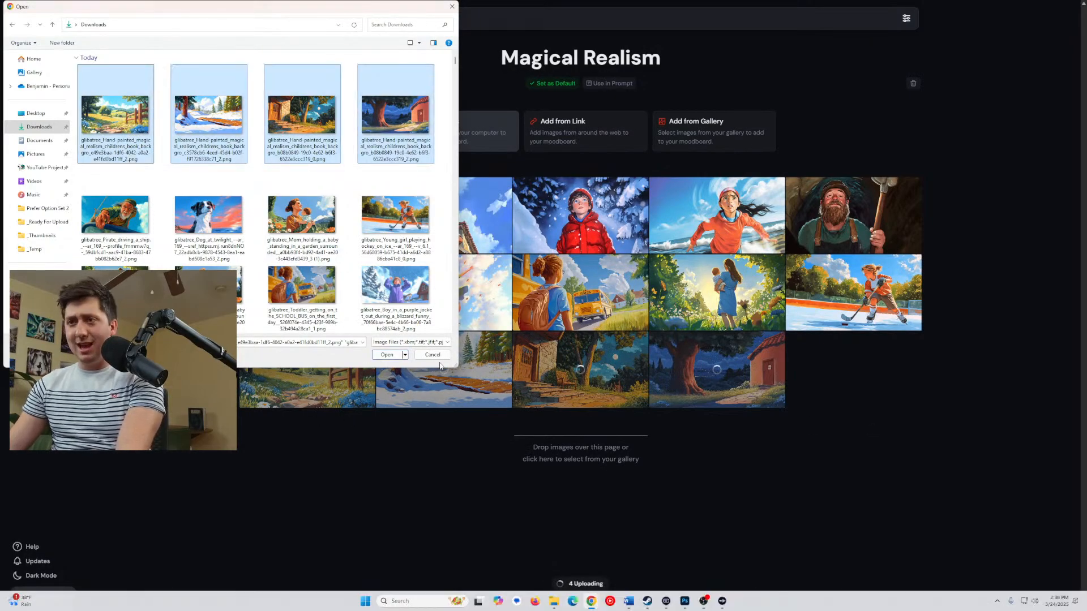
{"action": "left_click", "coordinate": [437, 357]}
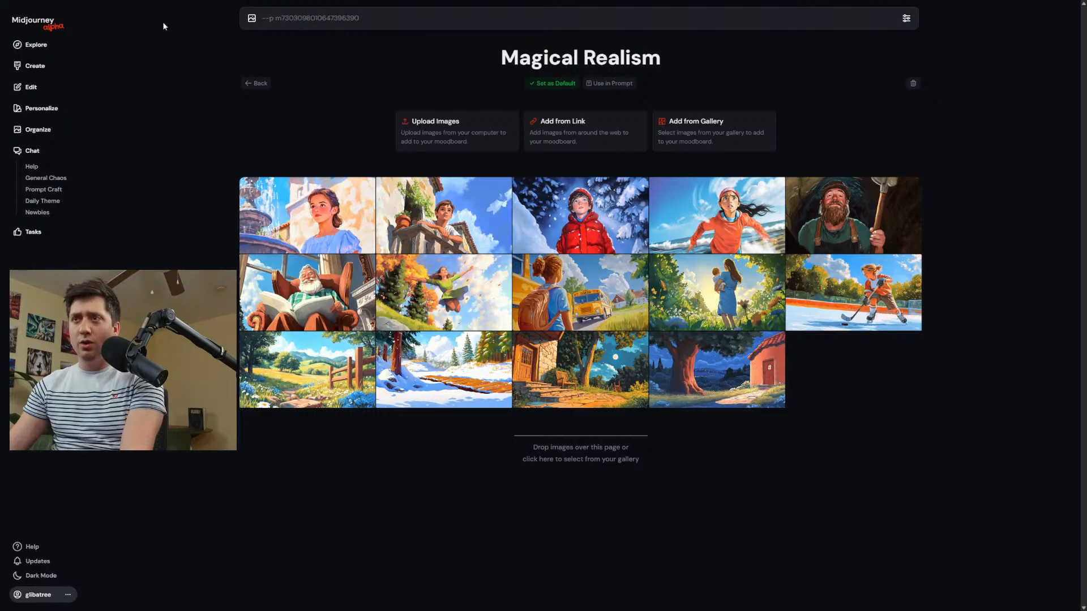
Return to the created images and compare the fall background scenes enlarged.
{"action": "left_click", "coordinate": [71, 65]}
{"action": "scroll", "coordinate": [786, 101], "scroll_direction": "up", "scroll_amount": 2}
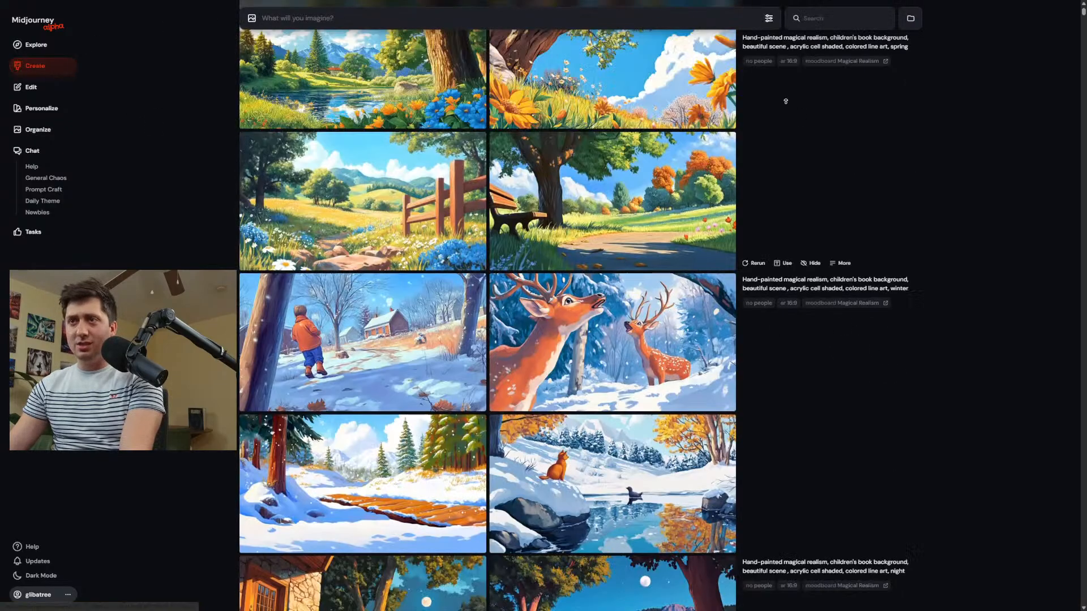
{"action": "scroll", "coordinate": [786, 101], "scroll_direction": "up", "scroll_amount": 10}
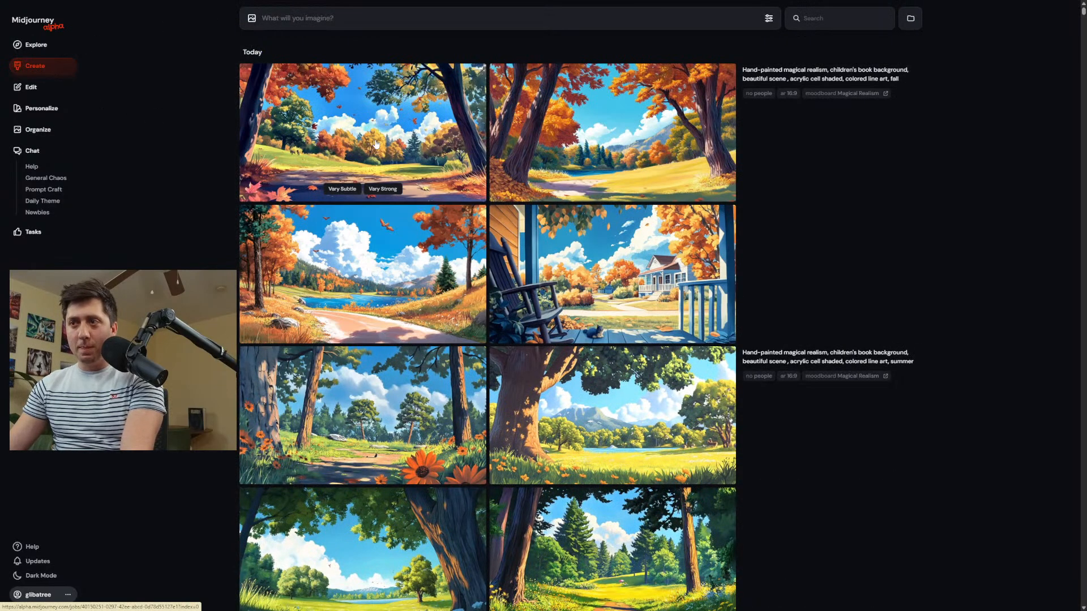
{"action": "left_click", "coordinate": [378, 270]}
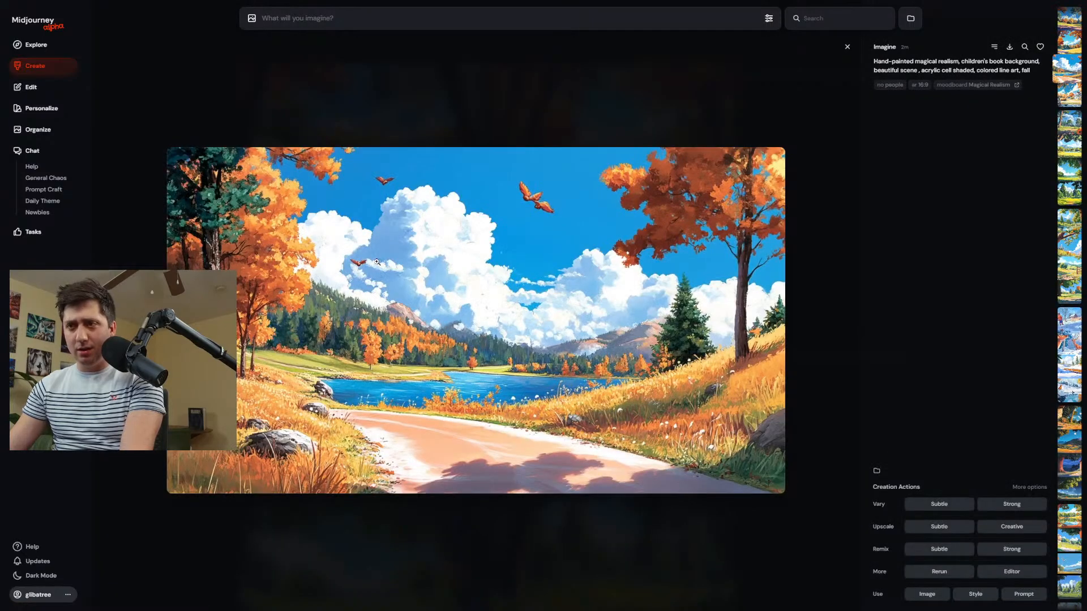
{"action": "key", "text": "Down"}
{"action": "key", "text": "Up"}
{"action": "key", "text": "Down"}
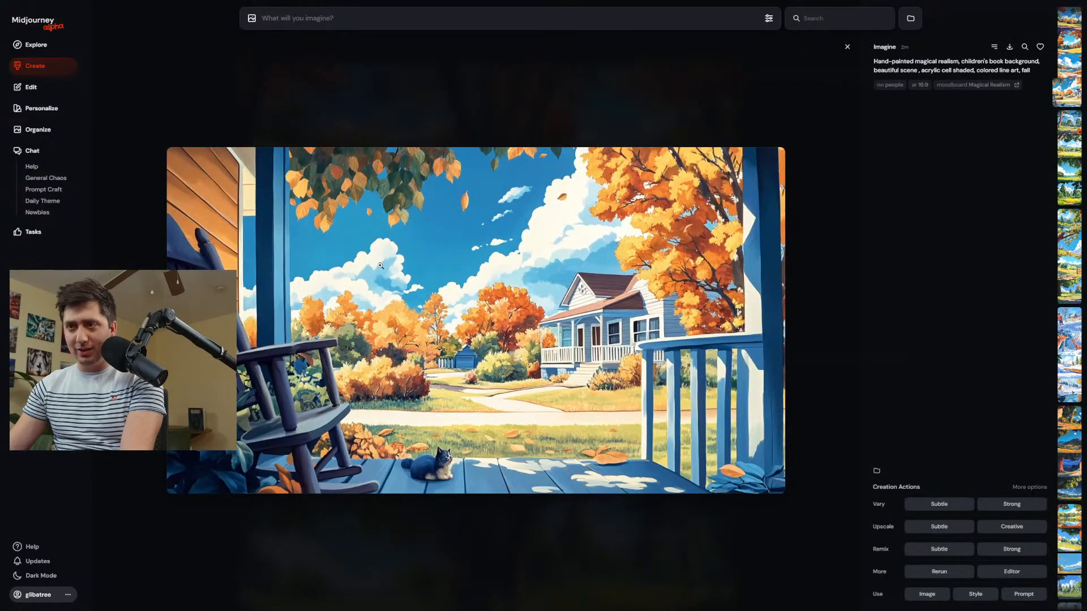
{"action": "key", "text": "Up"}
{"action": "key", "text": "Left"}
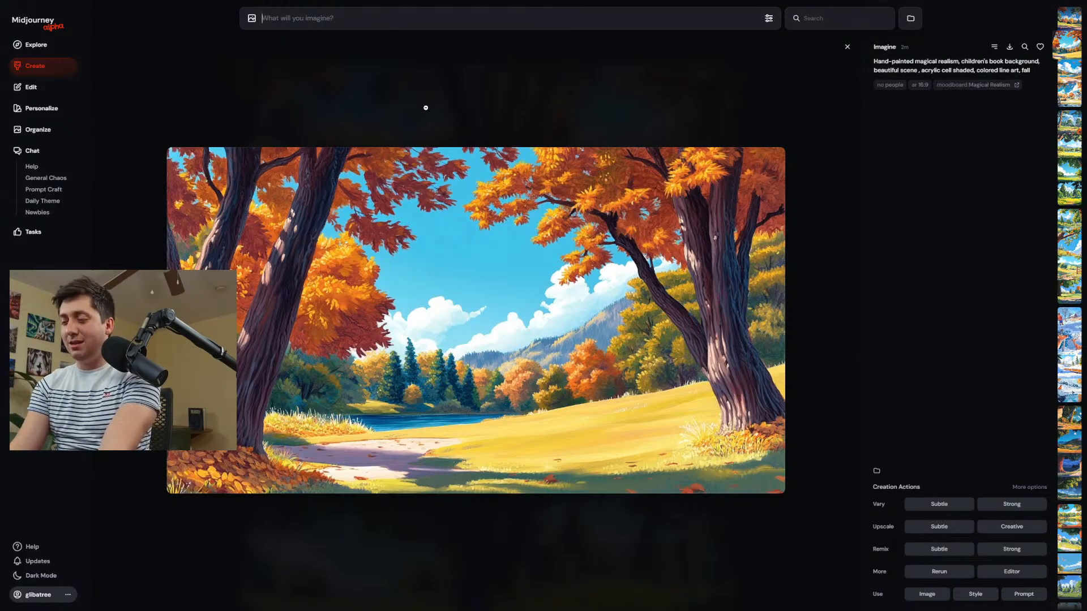
Generate images from the prompt "Dog jumping over a river" and return to the creation feed.
{"action": "type", "text": "Dog jum"}
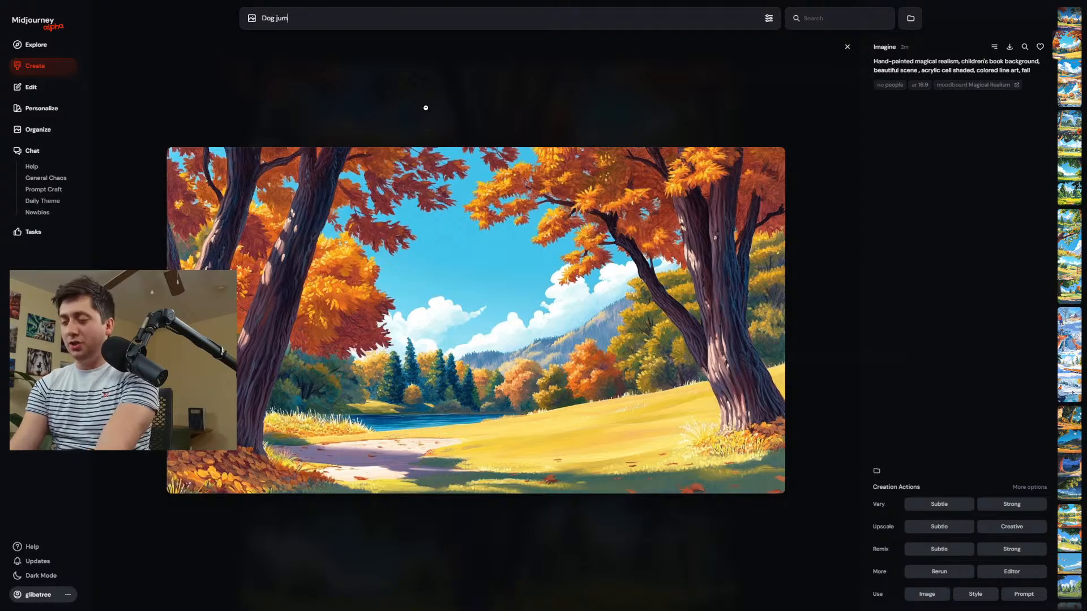
{"action": "type", "text": "ping over a river"}
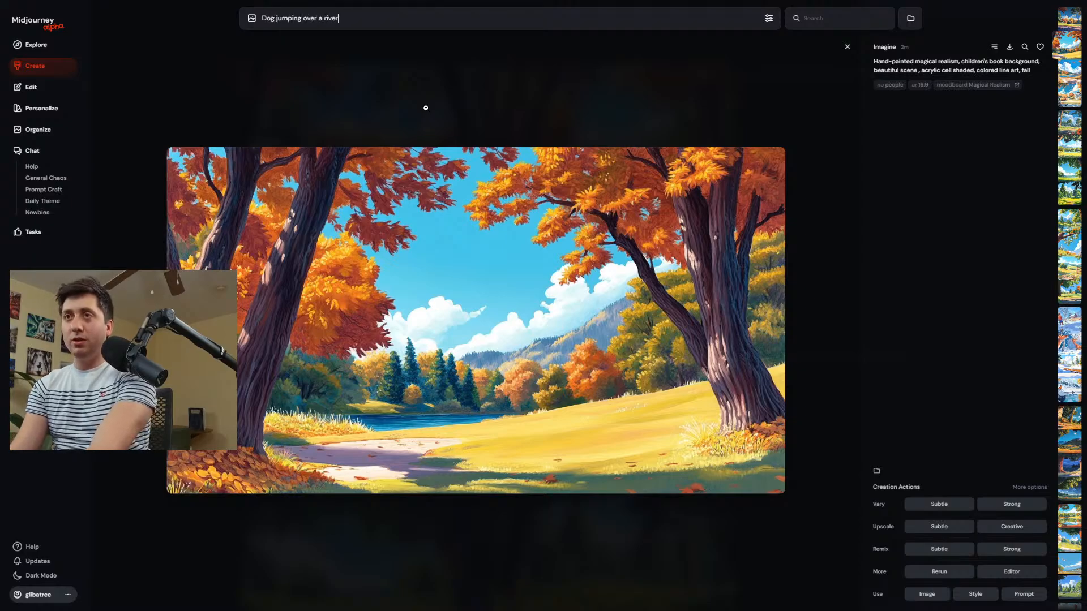
{"action": "key", "text": "Return"}
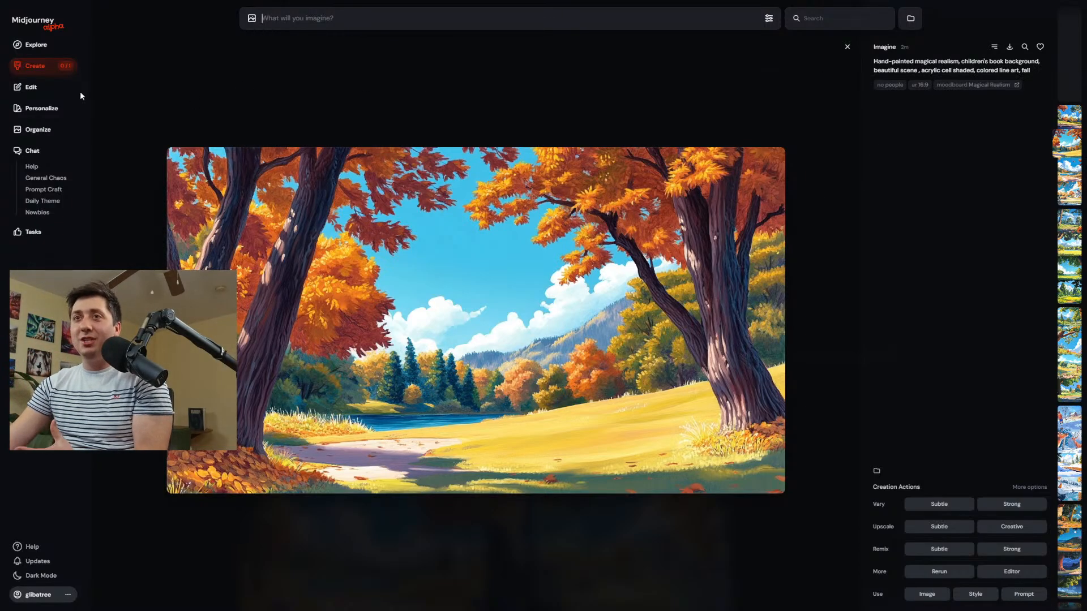
{"action": "left_click", "coordinate": [56, 72]}
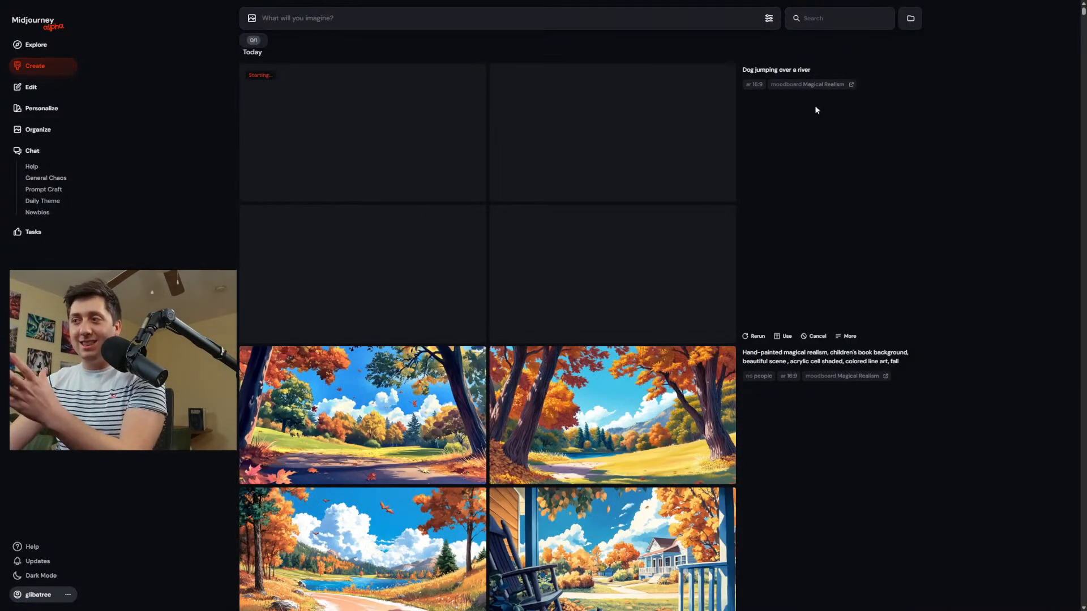
Examine the wooden bridge and small waterfall results of the river prompt enlarged, and return to the image grid.
{"action": "mouse_move", "coordinate": [816, 85]}
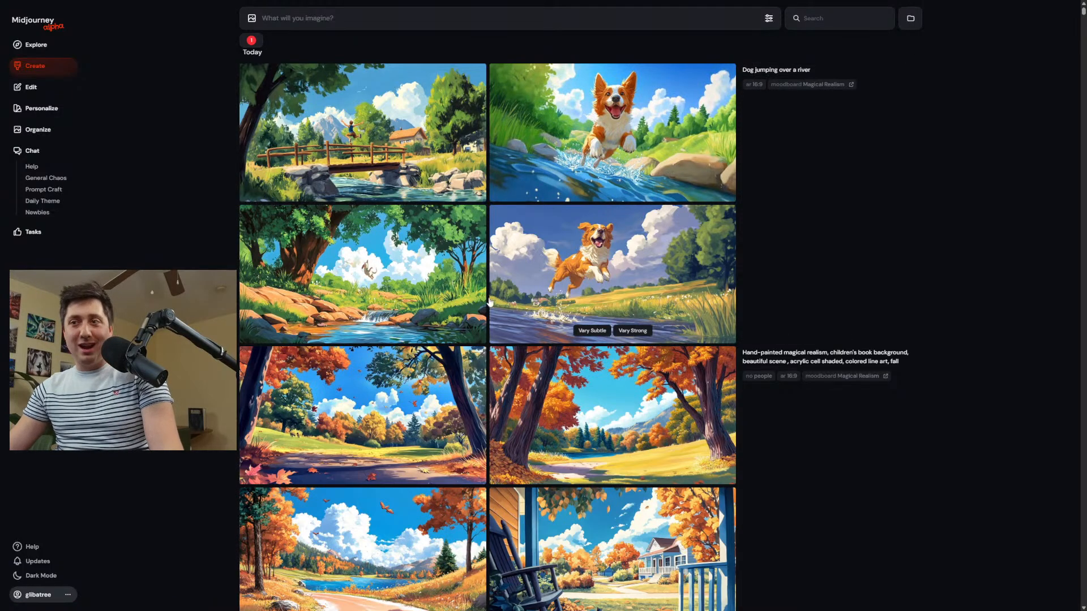
{"action": "left_click", "coordinate": [374, 172]}
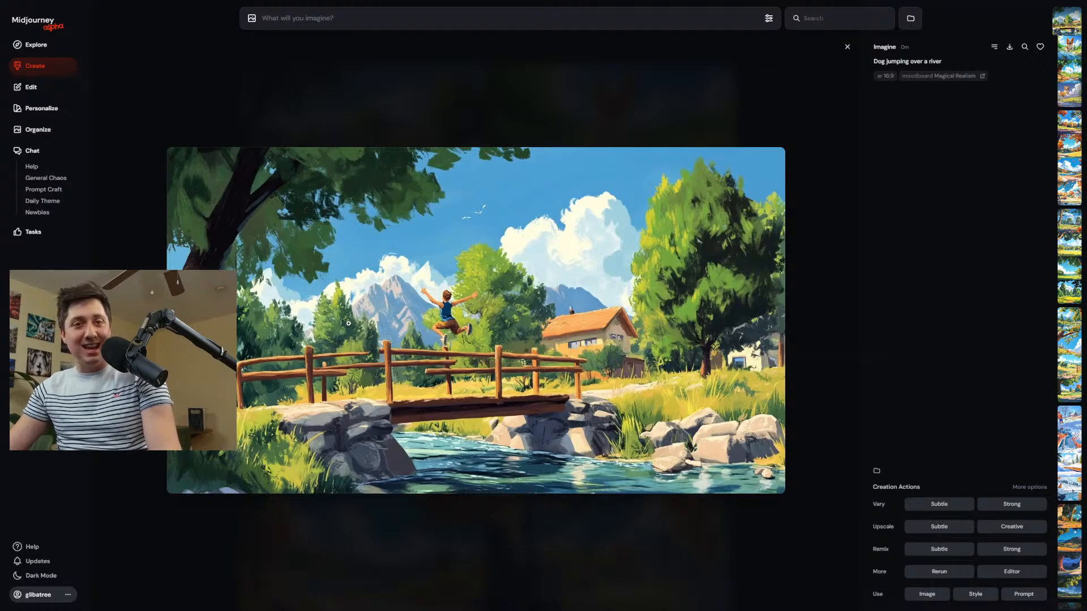
{"action": "scroll", "coordinate": [556, 334], "scroll_direction": "down", "scroll_amount": 1}
{"action": "scroll", "coordinate": [558, 328], "scroll_direction": "up", "scroll_amount": 1}
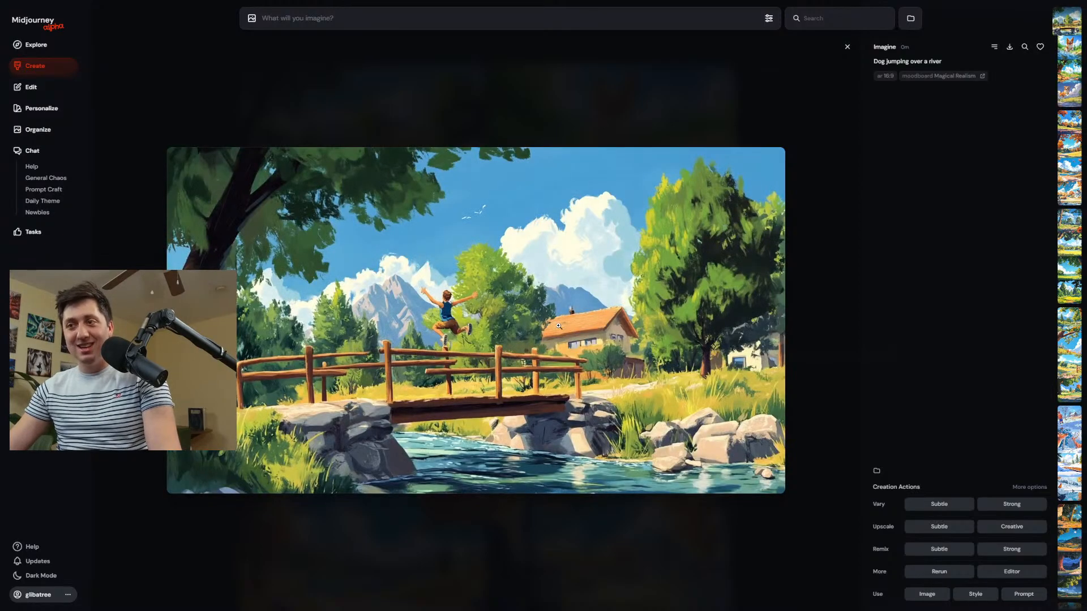
{"action": "scroll", "coordinate": [558, 325], "scroll_direction": "down", "scroll_amount": 2}
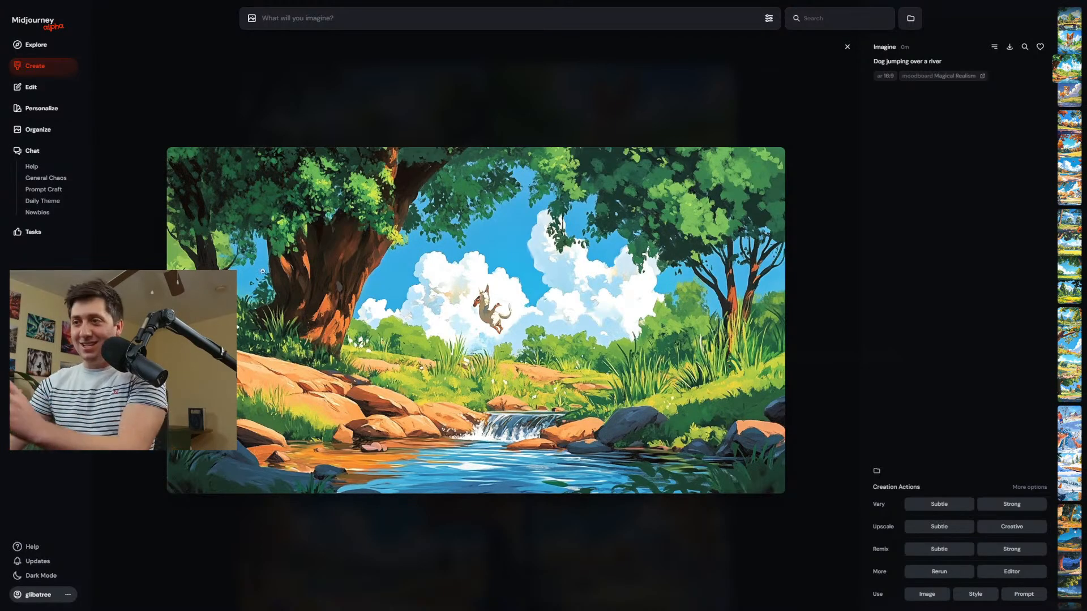
{"action": "left_click", "coordinate": [283, 115]}
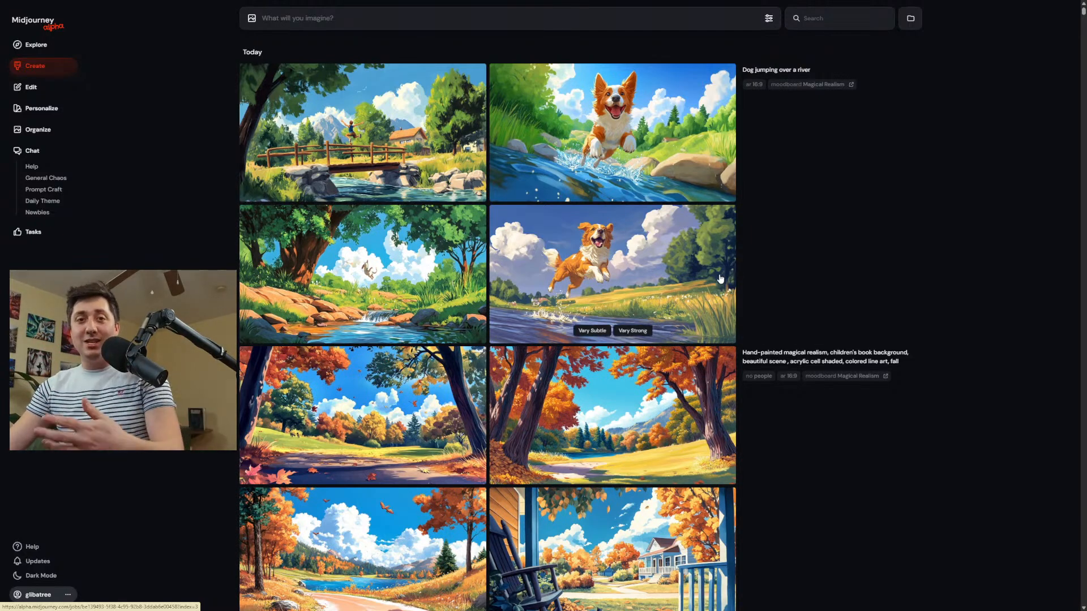
Reuse the prompt of the orange dog image, reword it to "Dog jumping from one side of a stream to another", and generate new images.
{"action": "left_click", "coordinate": [585, 276]}
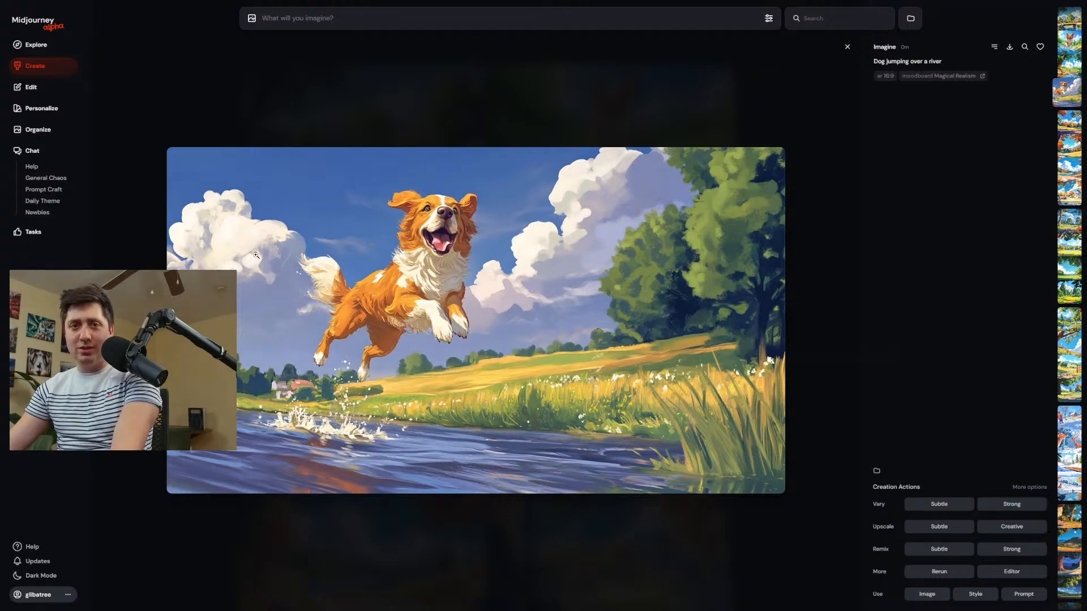
{"action": "left_click", "coordinate": [929, 63]}
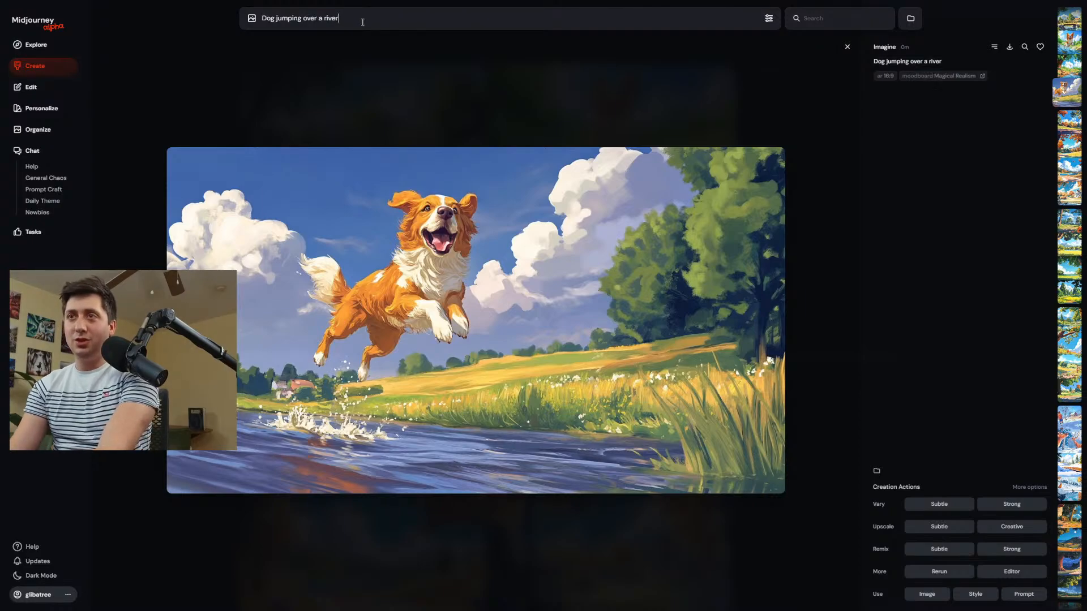
{"action": "key", "text": "BackSpace"}
{"action": "key", "text": "BackSpace"}
{"action": "key", "text": "BackSpace"}
{"action": "key", "text": "BackSpace"}
{"action": "key", "text": "BackSpace"}
{"action": "key", "text": "BackSpace"}
{"action": "key", "text": "BackSpace"}
{"action": "key", "text": "BackSpace"}
{"action": "key", "text": "BackSpace"}
{"action": "key", "text": "BackSpace"}
{"action": "key", "text": "BackSpace"}
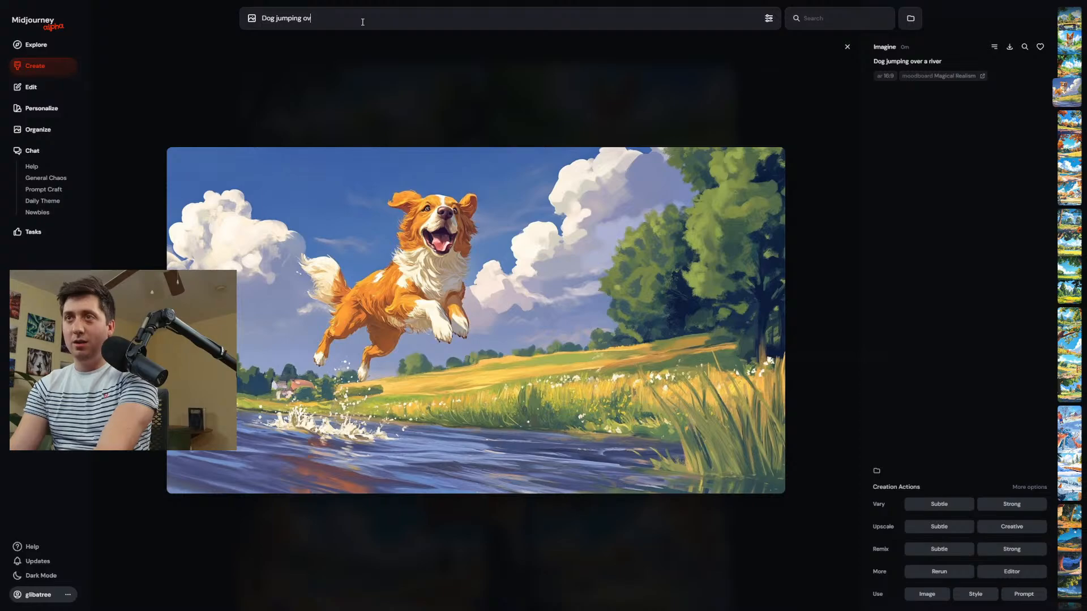
{"action": "type", "text": "from one"}
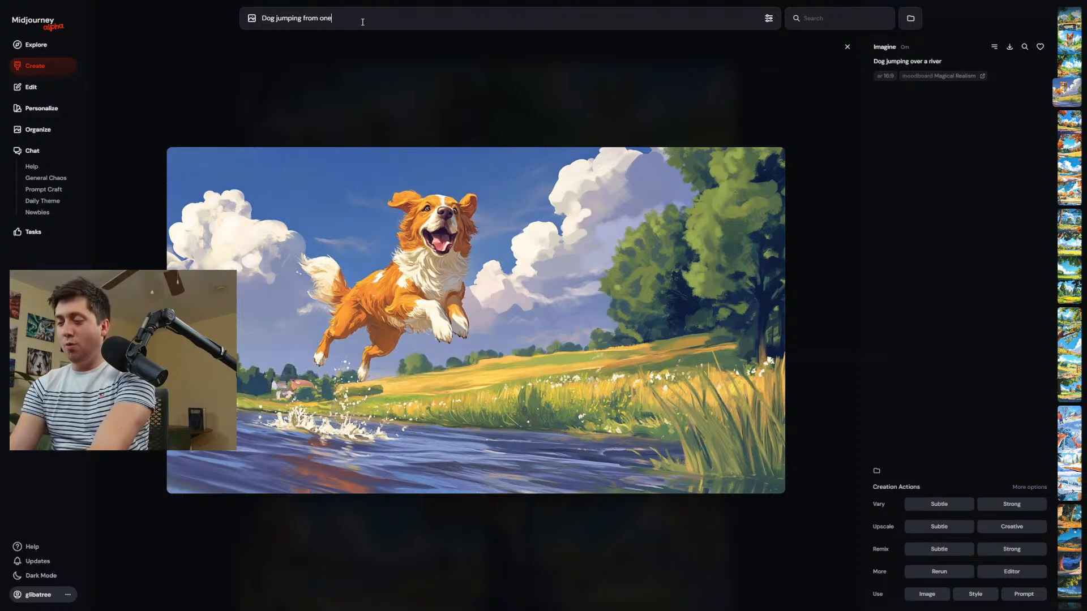
{"action": "type", "text": " side of a str"}
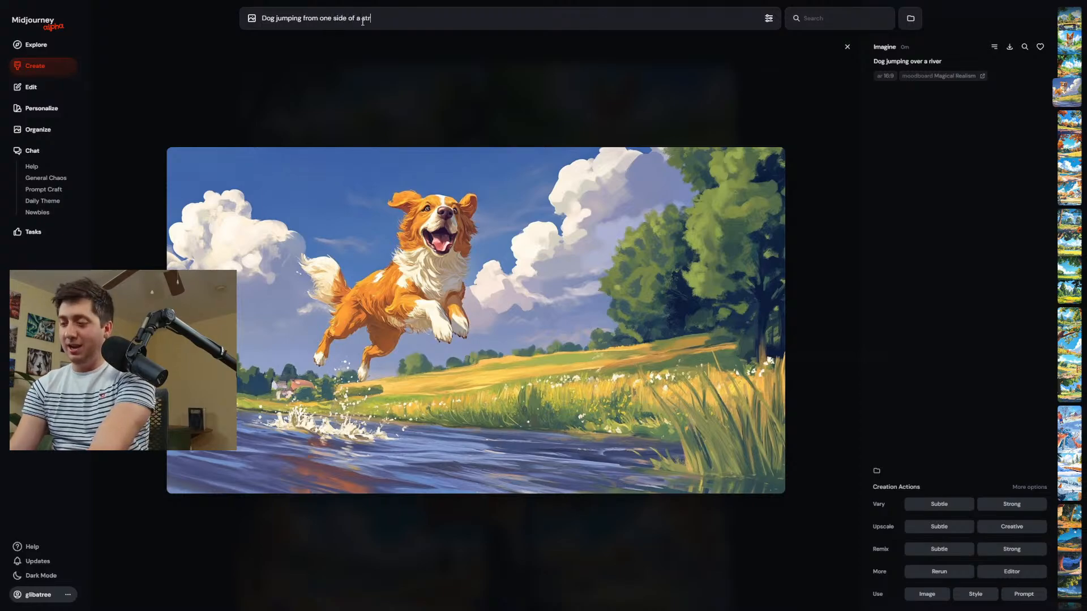
{"action": "type", "text": "eam to another"}
{"action": "key", "text": "Return"}
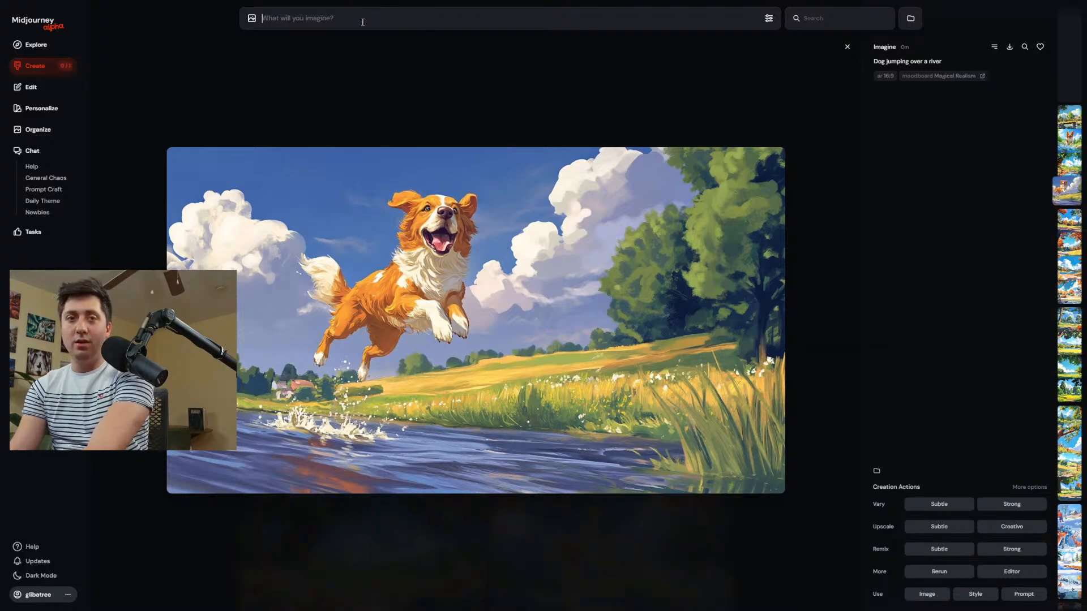
{"action": "left_click", "coordinate": [66, 65]}
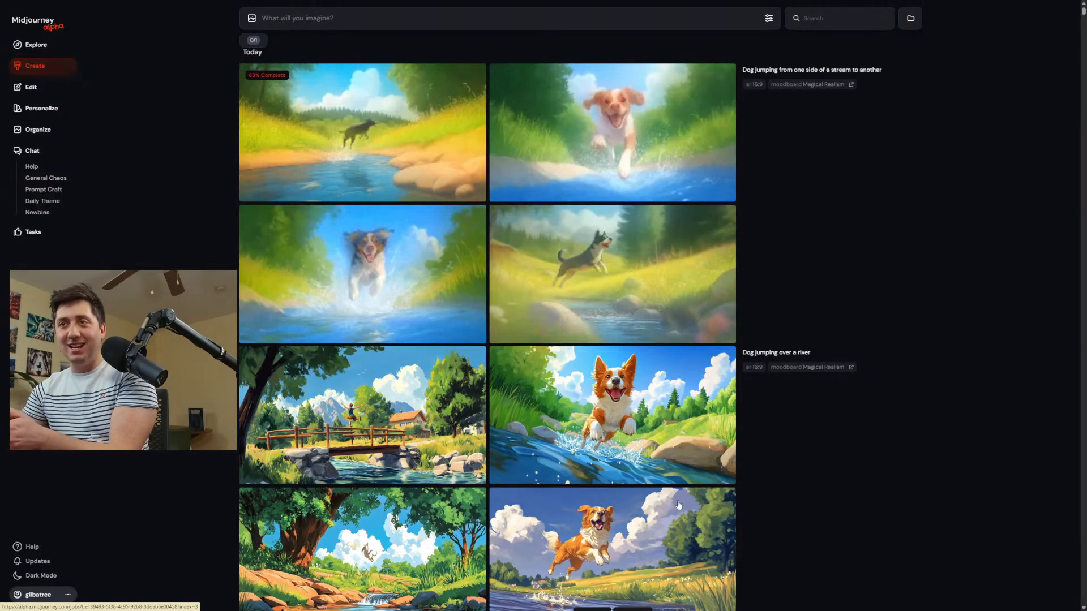
Generate both subtle and strong variations of the black-and-white dog leaping over the rocky stream.
{"action": "left_click", "coordinate": [588, 270]}
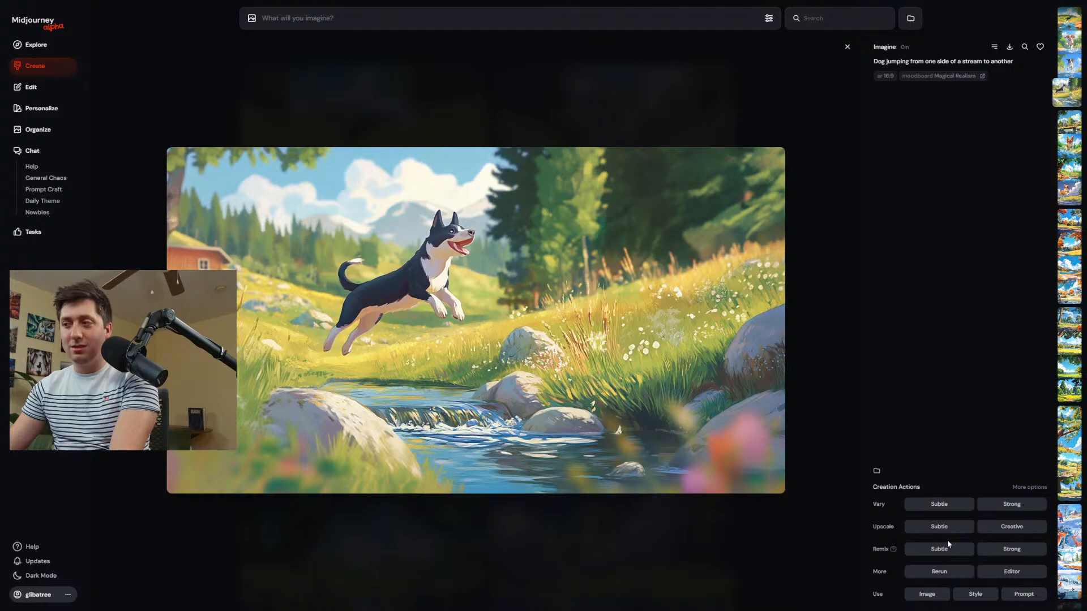
{"action": "left_click", "coordinate": [950, 506]}
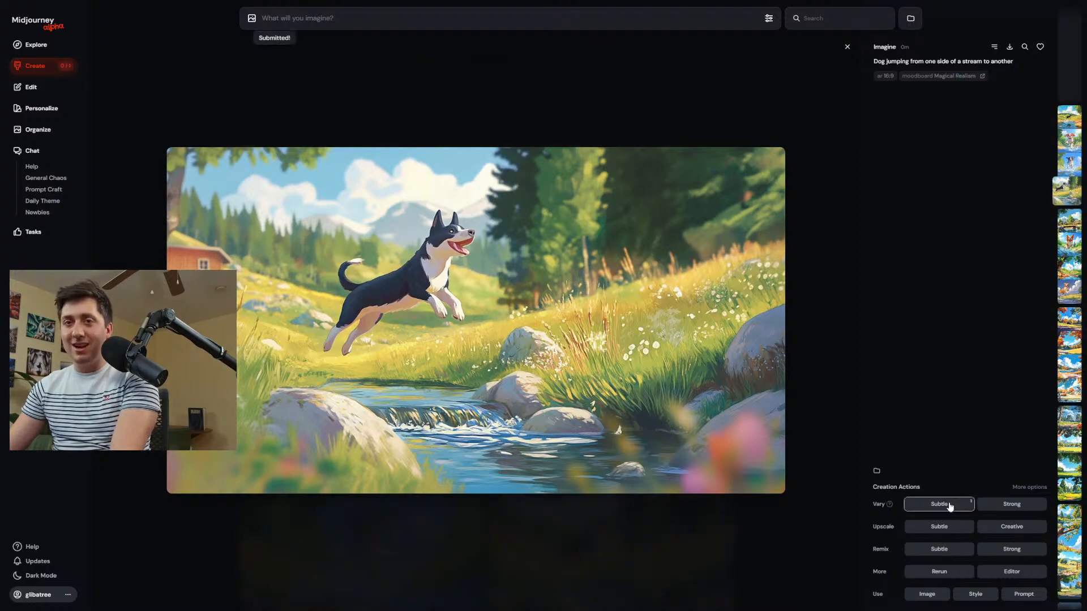
{"action": "left_click", "coordinate": [946, 505]}
{"action": "left_click", "coordinate": [1012, 504]}
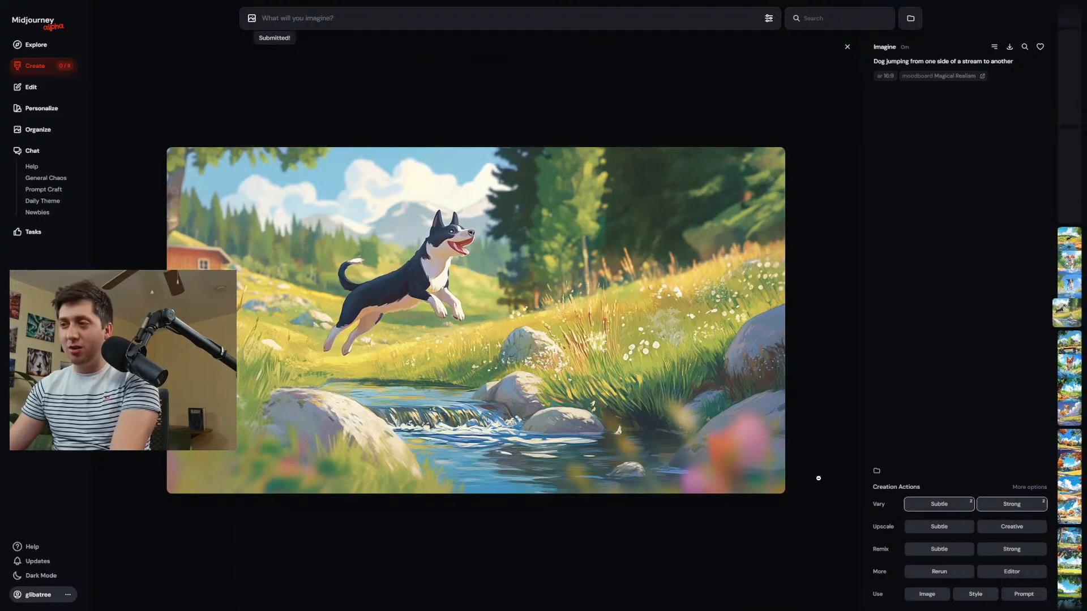
{"action": "left_click", "coordinate": [45, 69]}
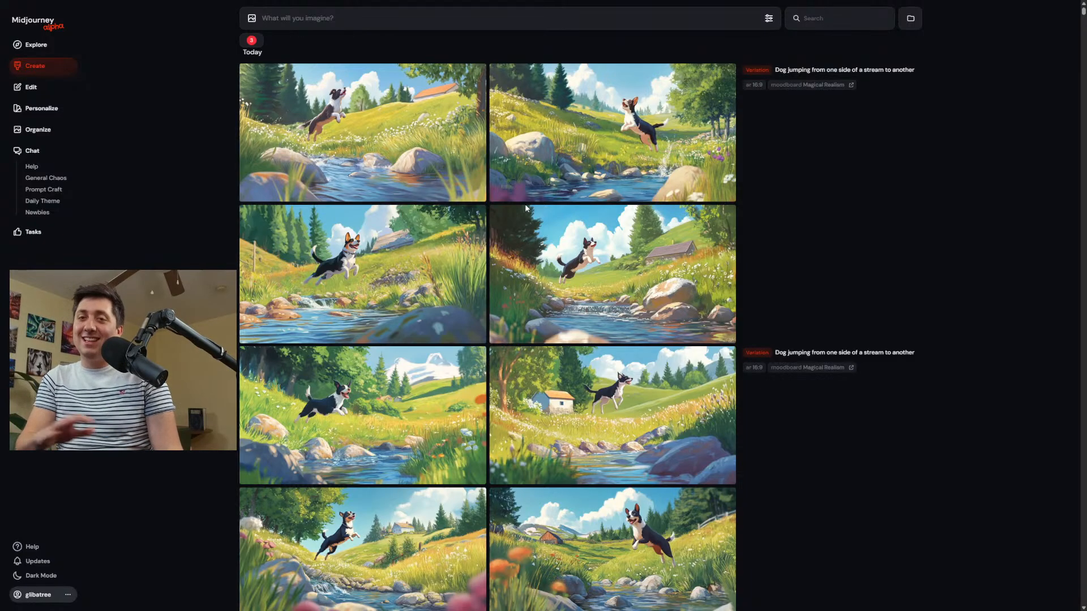
Compare the new stream-jumping dog variations enlarged, up to the one with pink foreground flowers and a hillside house.
{"action": "mouse_move", "coordinate": [397, 181]}
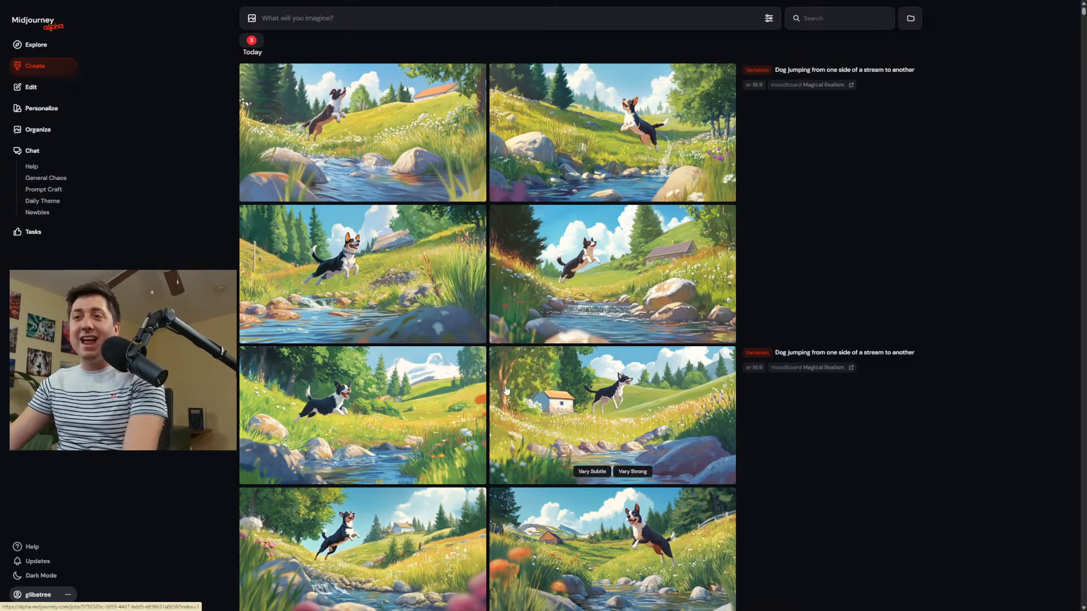
{"action": "left_click", "coordinate": [388, 410]}
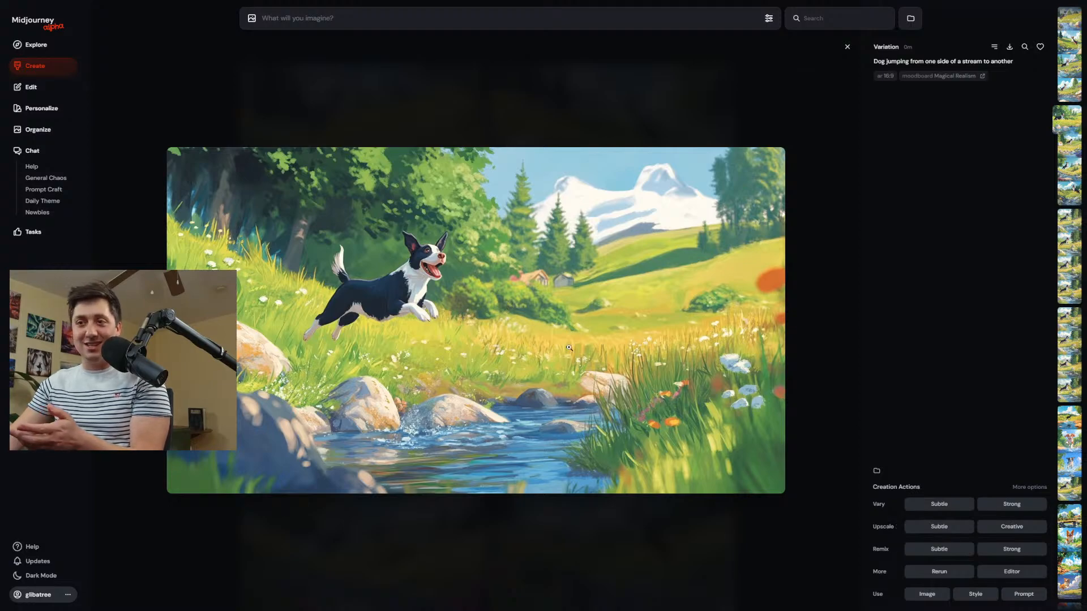
{"action": "scroll", "coordinate": [557, 344], "scroll_direction": "down", "scroll_amount": 1}
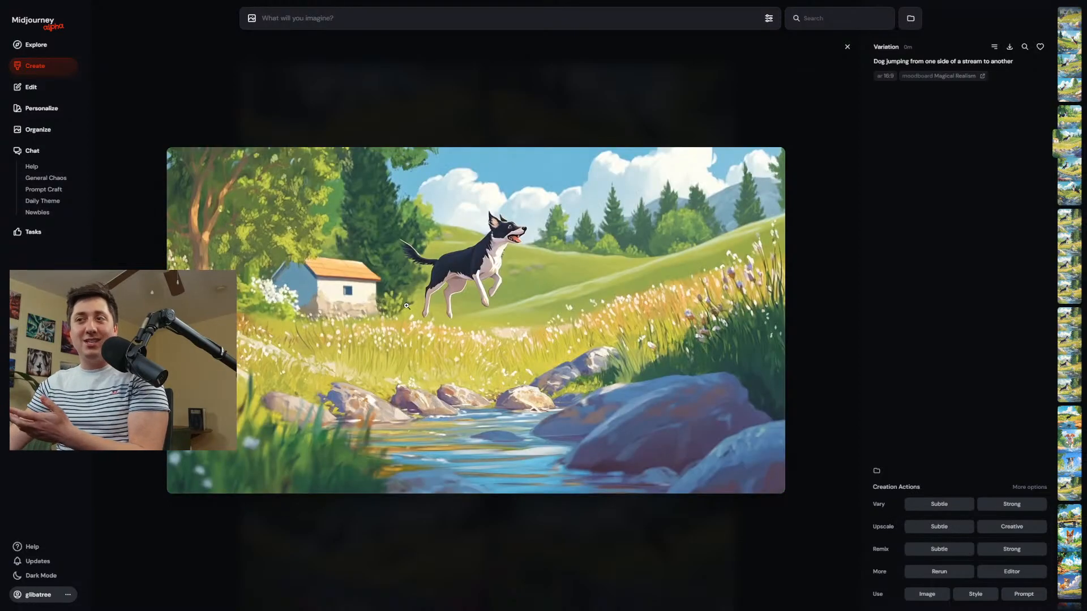
{"action": "scroll", "coordinate": [407, 306], "scroll_direction": "down", "scroll_amount": 1}
{"action": "scroll", "coordinate": [464, 301], "scroll_direction": "up", "scroll_amount": 2}
{"action": "scroll", "coordinate": [579, 293], "scroll_direction": "down", "scroll_amount": 1}
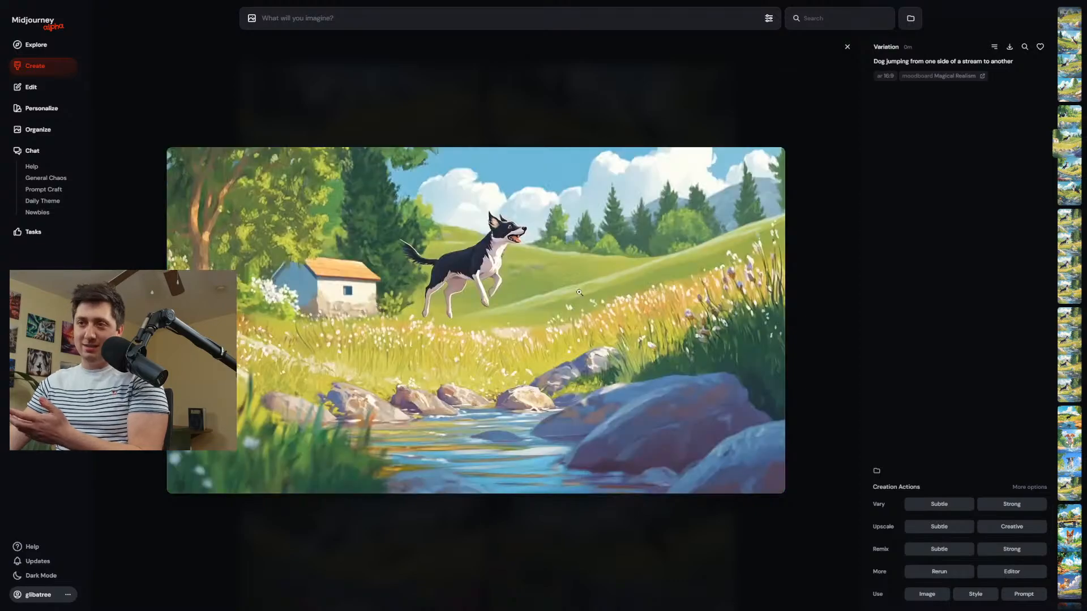
{"action": "scroll", "coordinate": [471, 287], "scroll_direction": "down", "scroll_amount": 1}
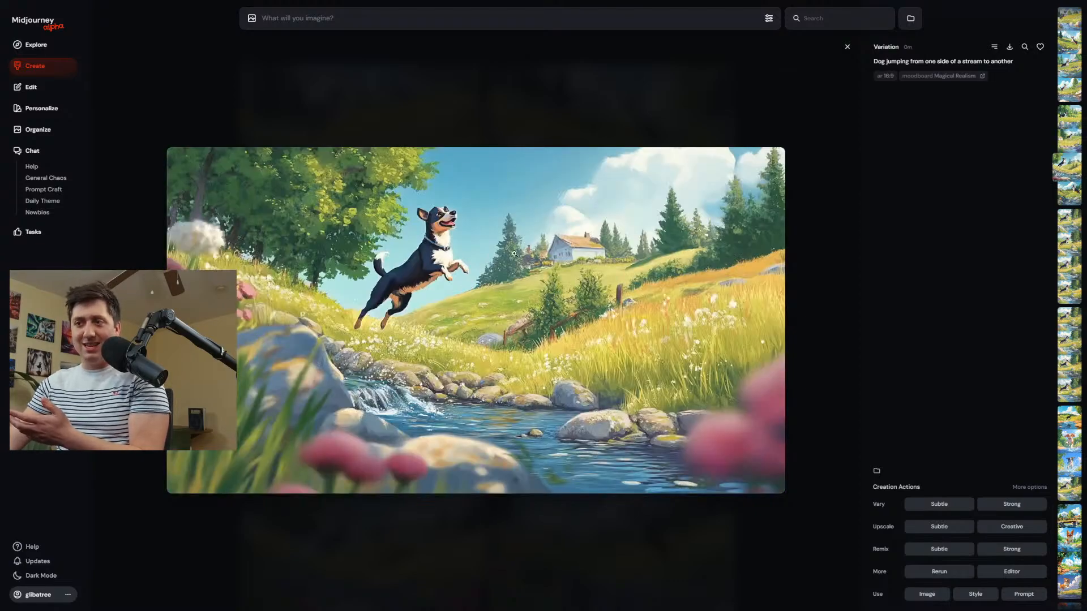
In the editor, shift the pink-flower variation down within its frame, erase the foreground in both lower corners, and submit the edit.
{"action": "left_click", "coordinate": [1014, 573]}
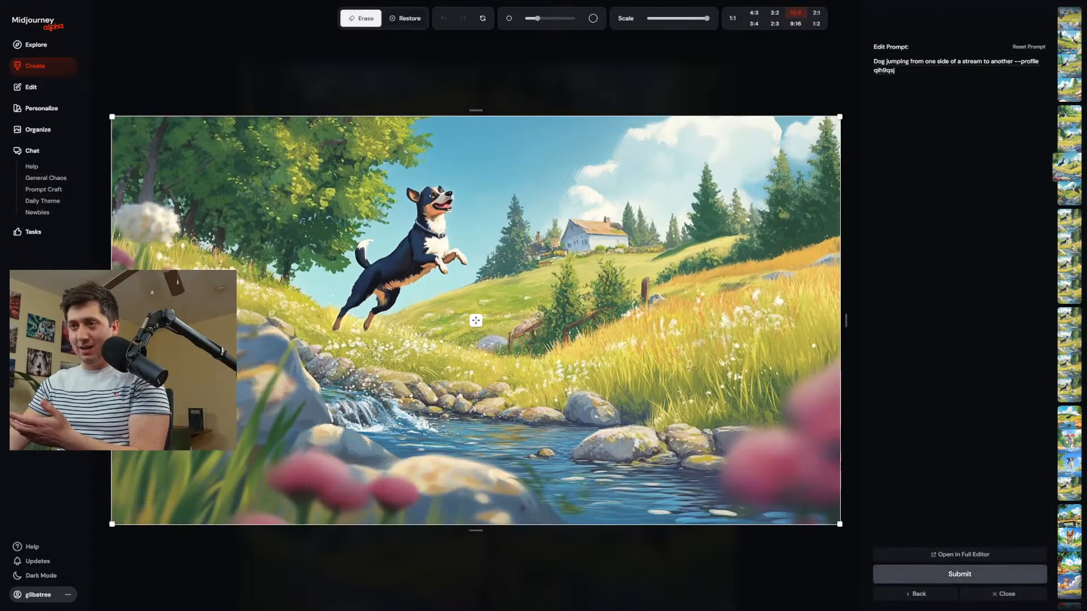
{"action": "left_click_drag", "start_coordinate": [474, 323], "coordinate": [470, 407]}
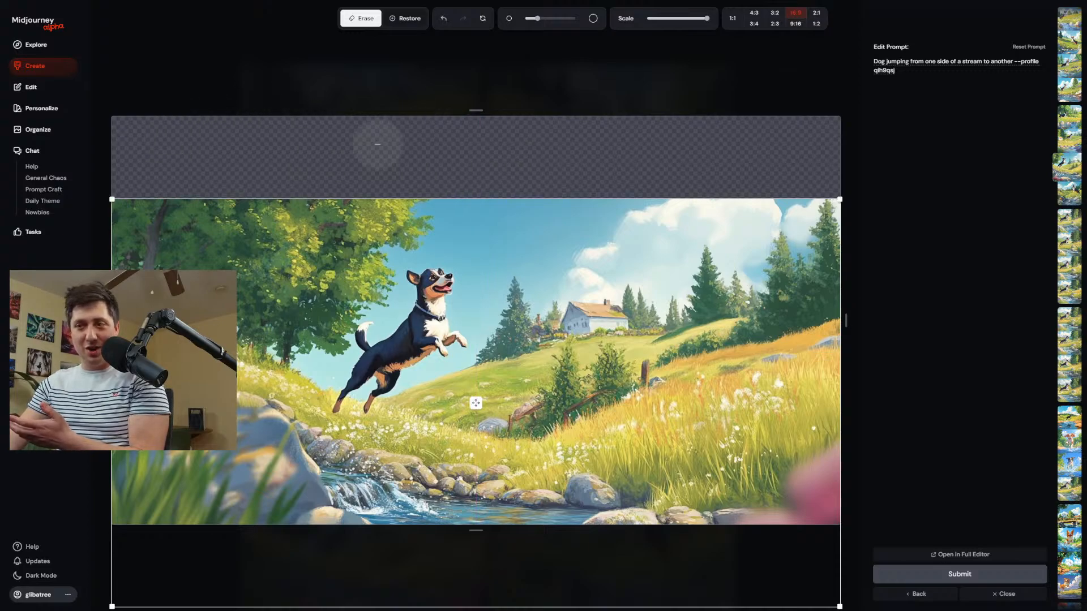
{"action": "scroll", "coordinate": [807, 477], "scroll_direction": "up", "scroll_amount": 3}
{"action": "scroll", "coordinate": [808, 478], "scroll_direction": "up", "scroll_amount": 5}
{"action": "left_click_drag", "start_coordinate": [822, 490], "coordinate": [773, 535]}
{"action": "mouse_move", "coordinate": [227, 493]}
{"action": "left_mouse_down"}
{"action": "mouse_move", "coordinate": [245, 497]}
{"action": "mouse_move", "coordinate": [136, 491]}
{"action": "left_mouse_up"}
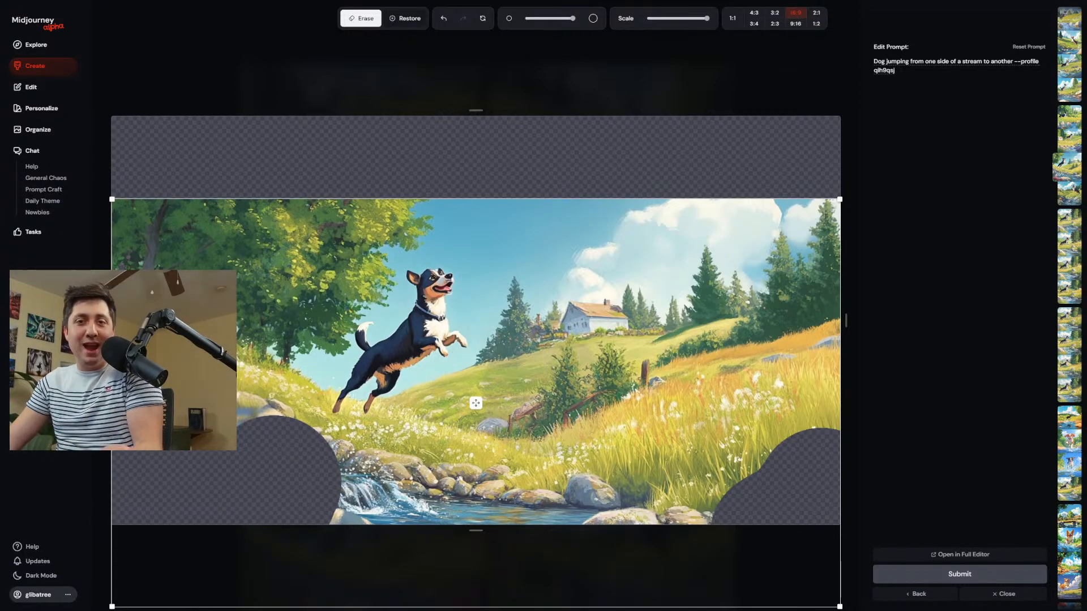
{"action": "left_click", "coordinate": [934, 574]}
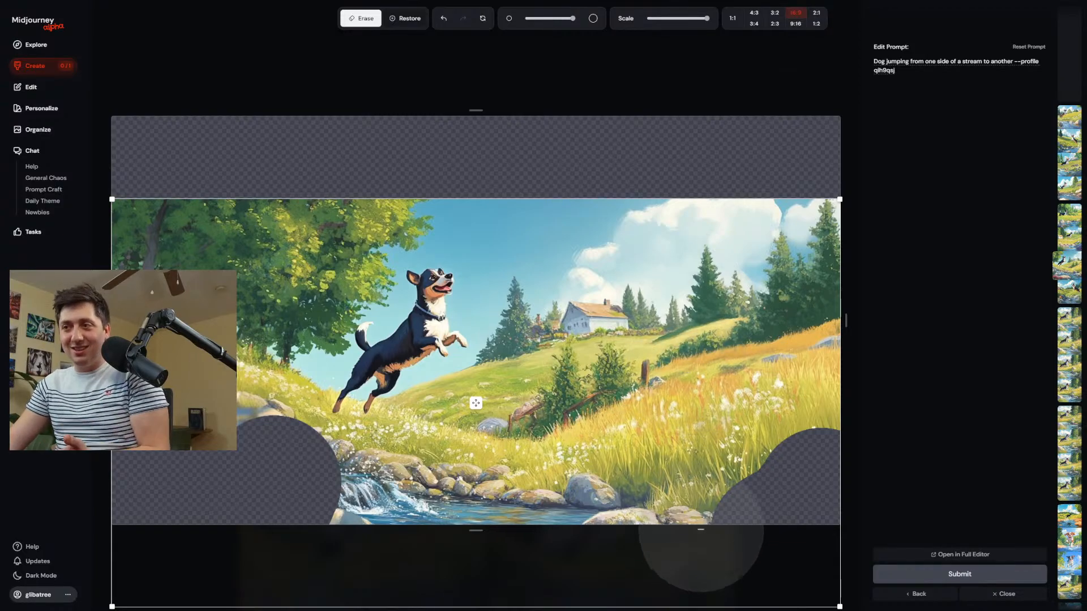
{"action": "left_click", "coordinate": [43, 71]}
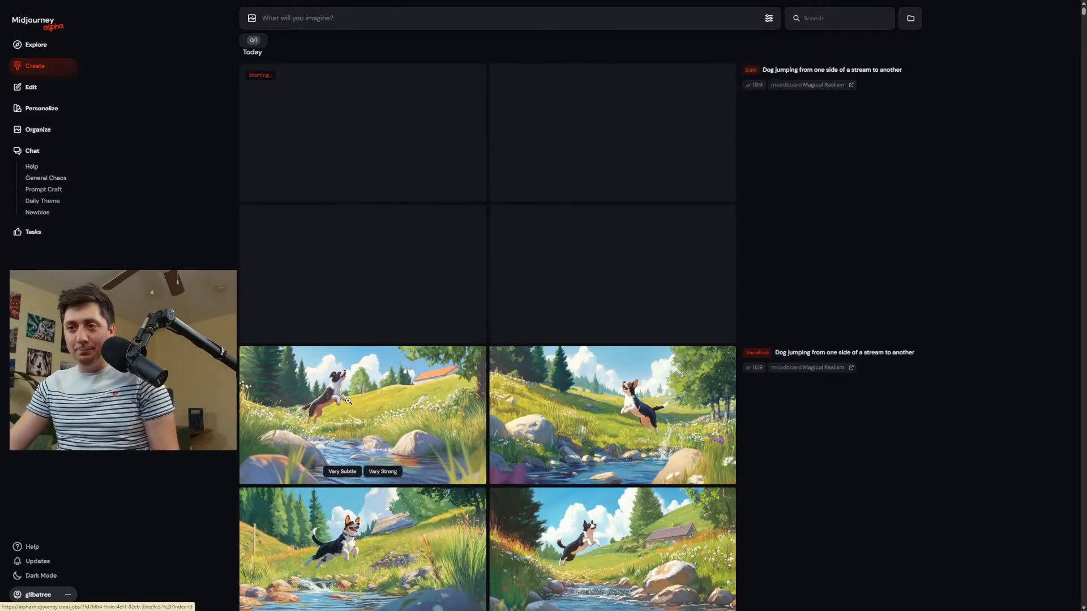
View the black-and-white dog stream-jumping variations enlarged one after another, up to the pink-flower one, and return to the creations feed.
{"action": "left_click", "coordinate": [361, 414]}
{"action": "key", "text": "Right"}
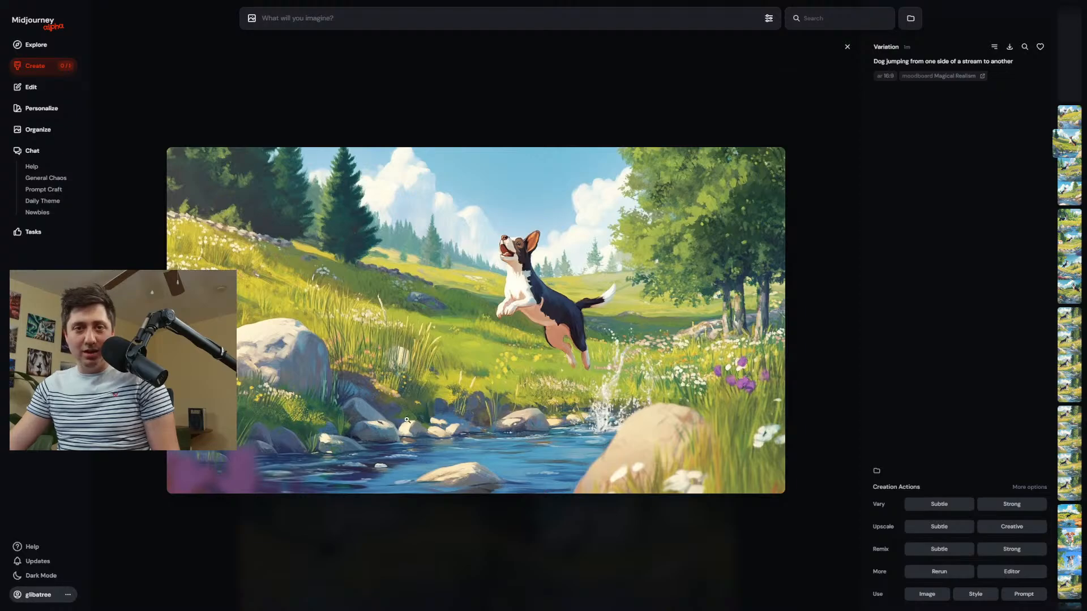
{"action": "key", "text": "Right"}
{"action": "key", "text": "Right"}
{"action": "key", "text": "Right"}
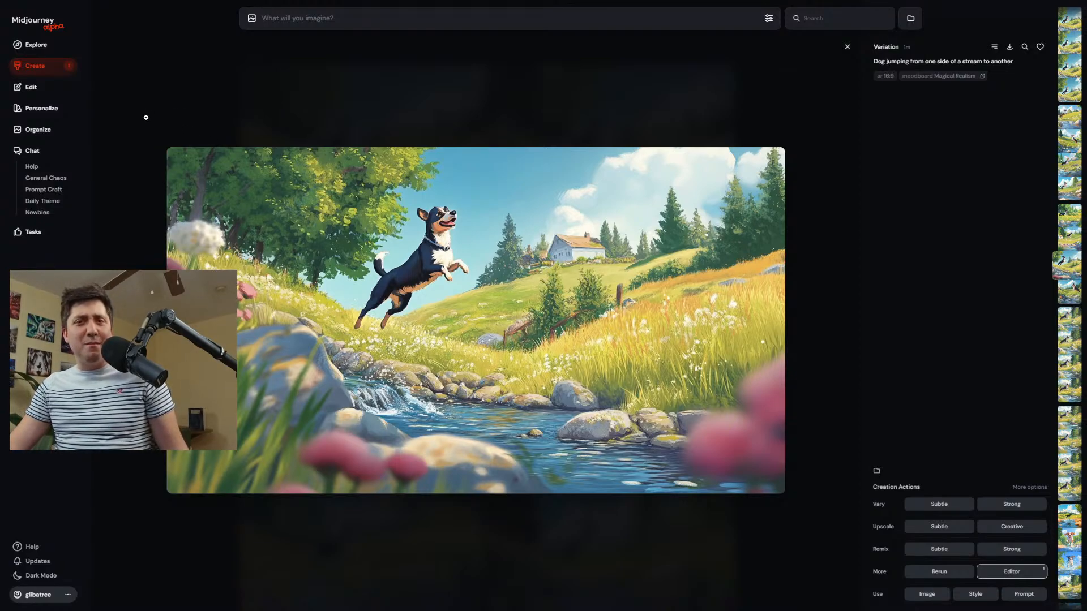
{"action": "left_click", "coordinate": [43, 69]}
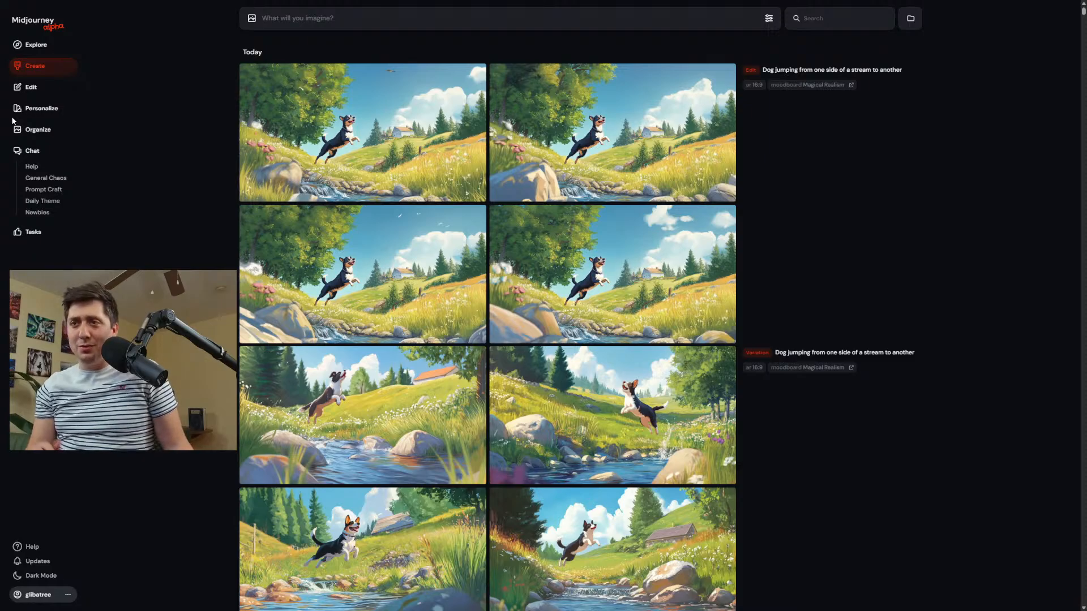
Examine the edited pink-flower dog results, viewing the first one enlarged and comparing it with the others in the feed.
{"action": "left_click", "coordinate": [343, 156]}
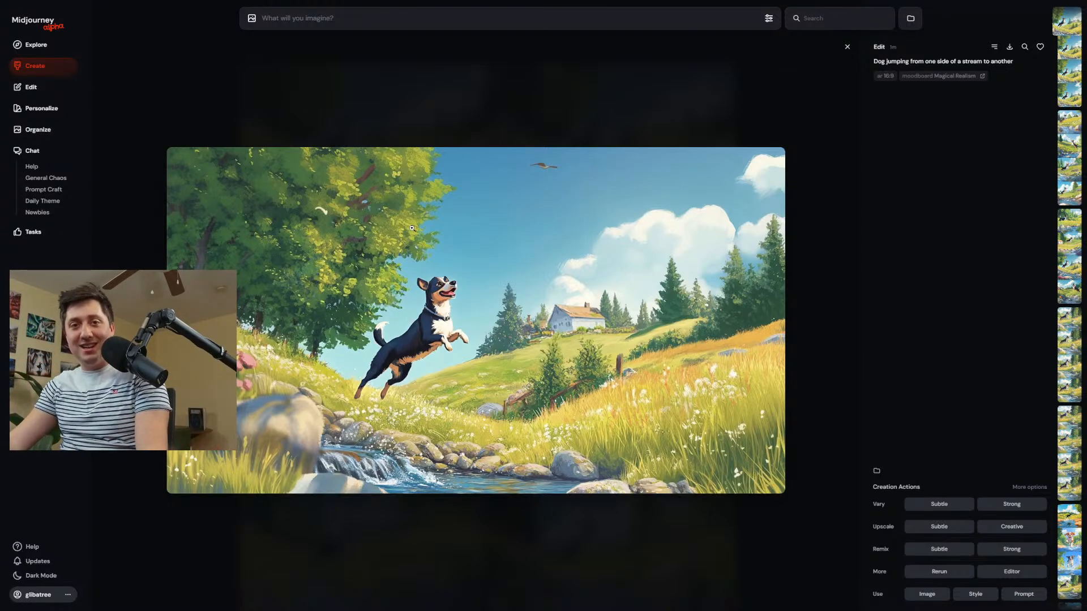
{"action": "left_click", "coordinate": [36, 68]}
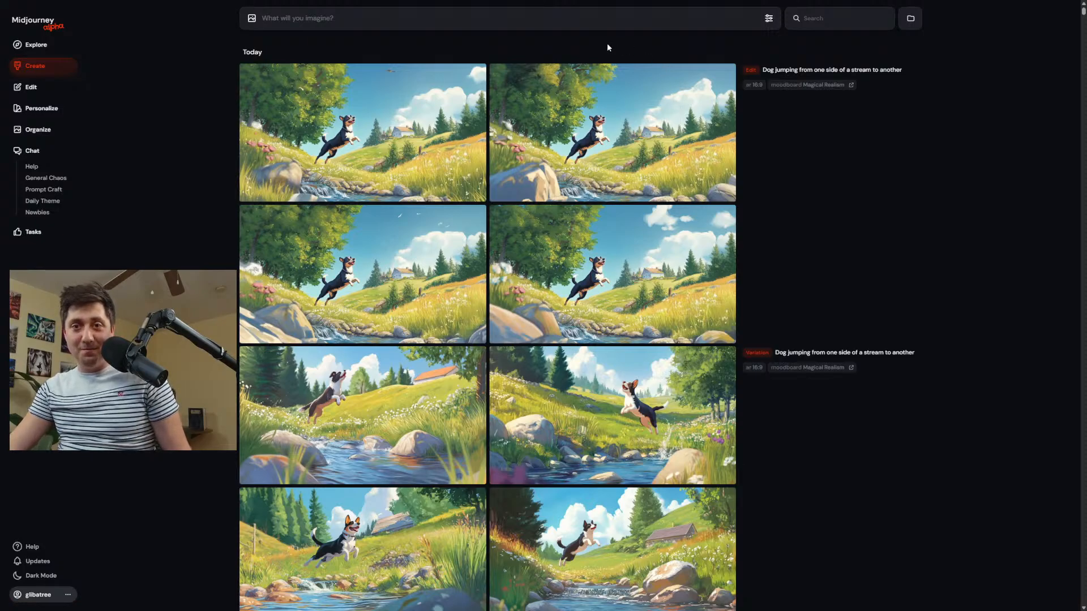
{"action": "mouse_move", "coordinate": [574, 70]}
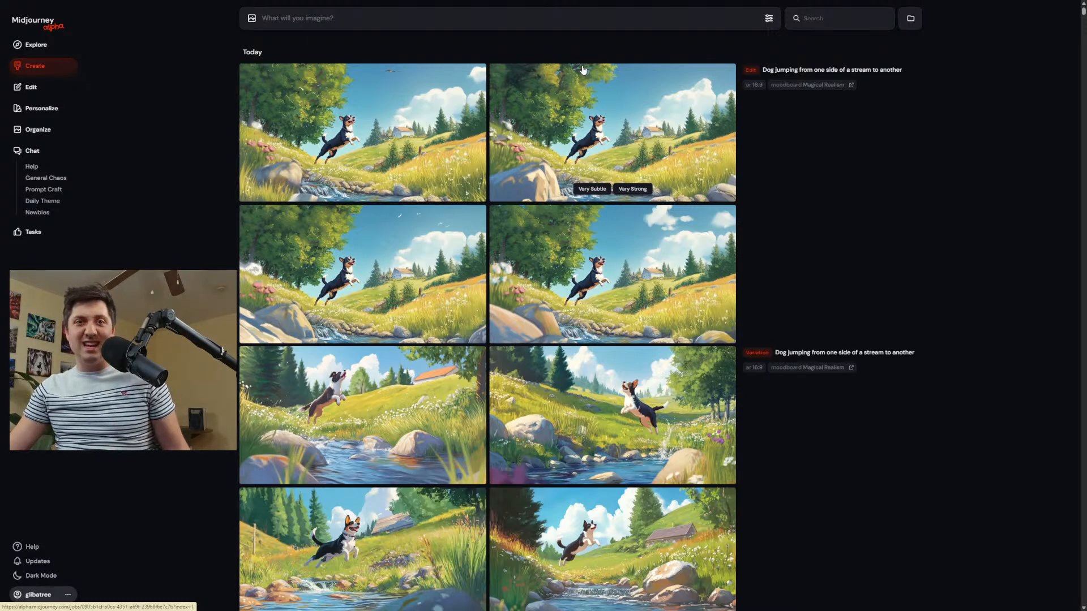
{"action": "mouse_move", "coordinate": [382, 146]}
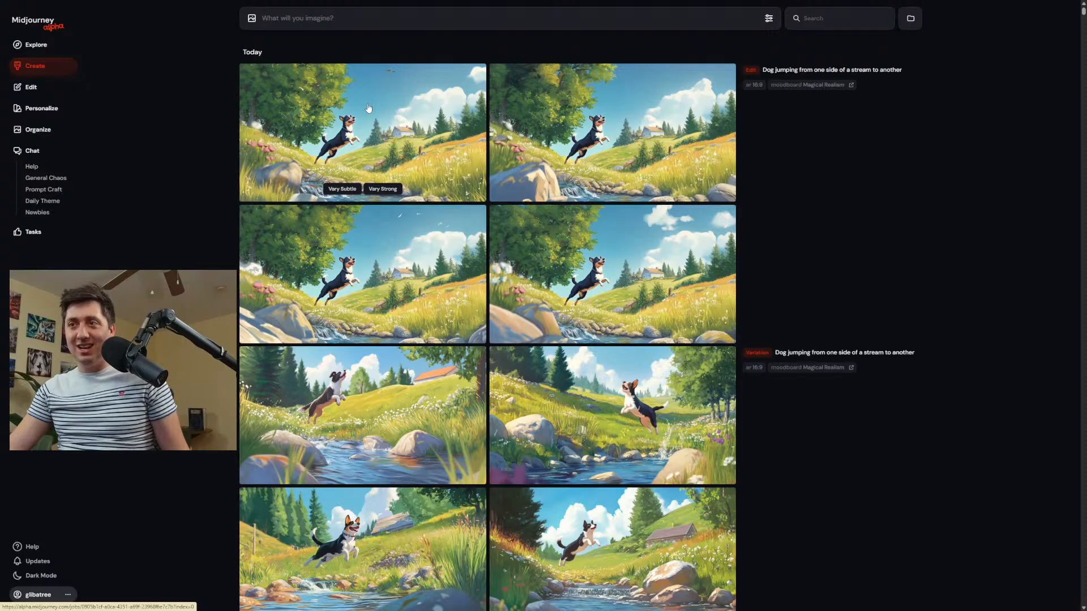
{"action": "mouse_move", "coordinate": [651, 249]}
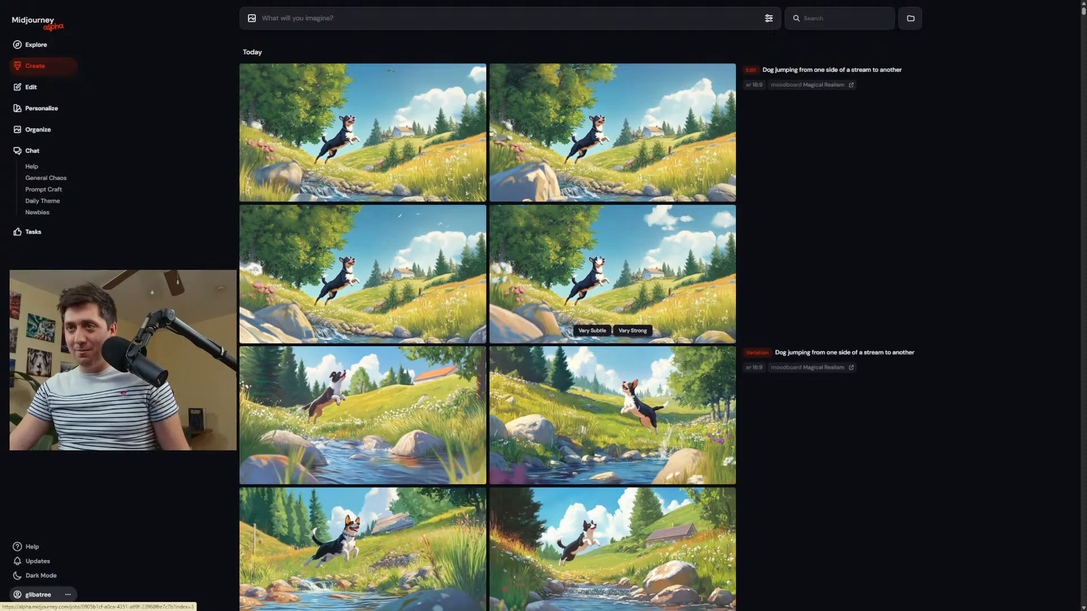
Add the first edited stream-jumping dog image from the Downloads folder to the Magical Realism moodboard.
{"action": "left_click", "coordinate": [326, 139]}
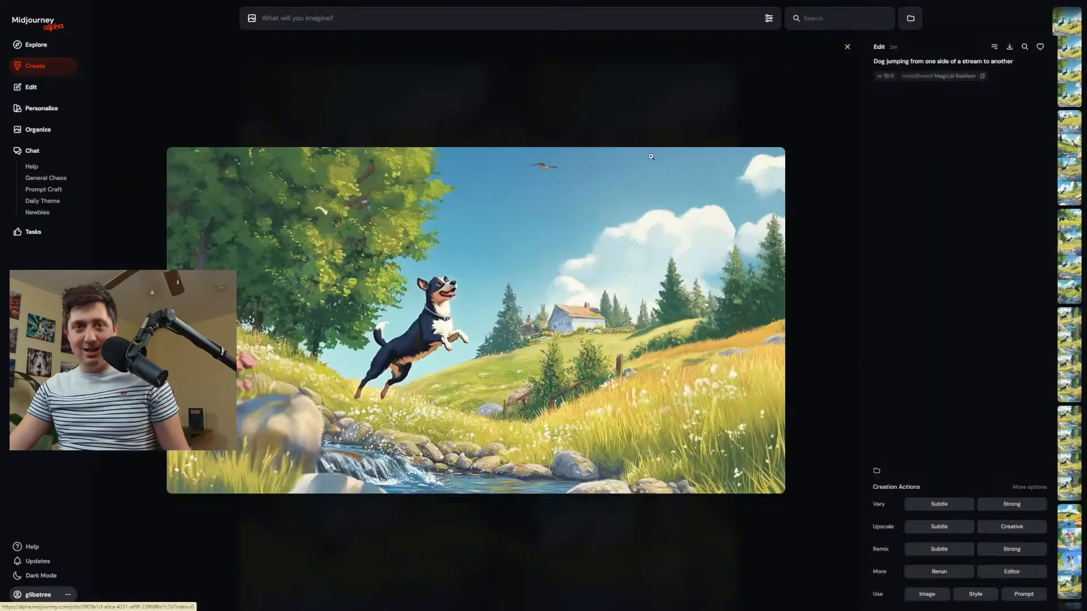
{"action": "left_click", "coordinate": [641, 76]}
{"action": "left_click", "coordinate": [42, 108]}
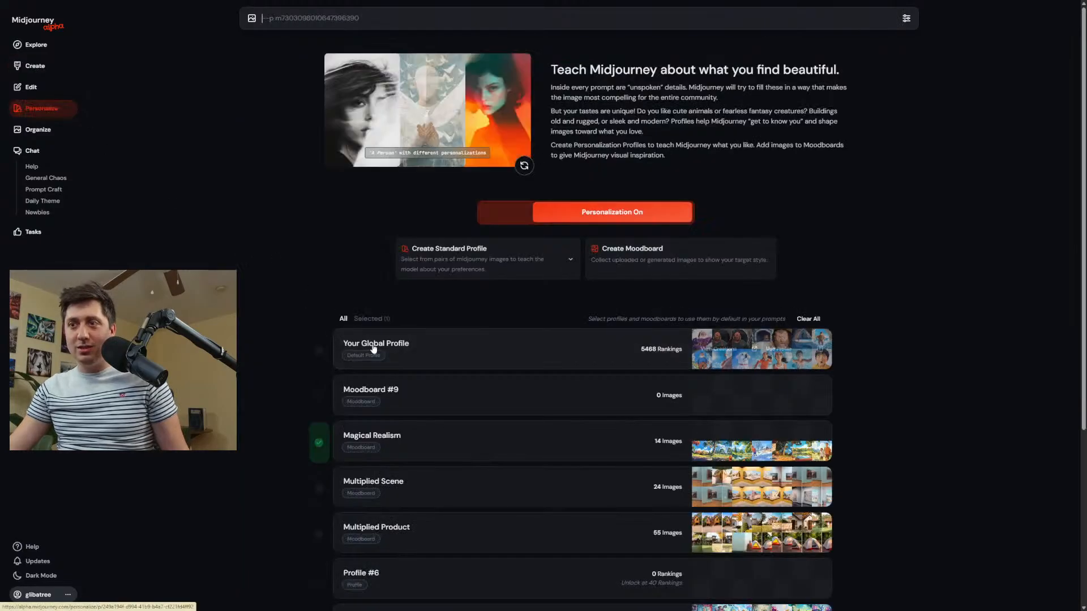
{"action": "left_click", "coordinate": [520, 445]}
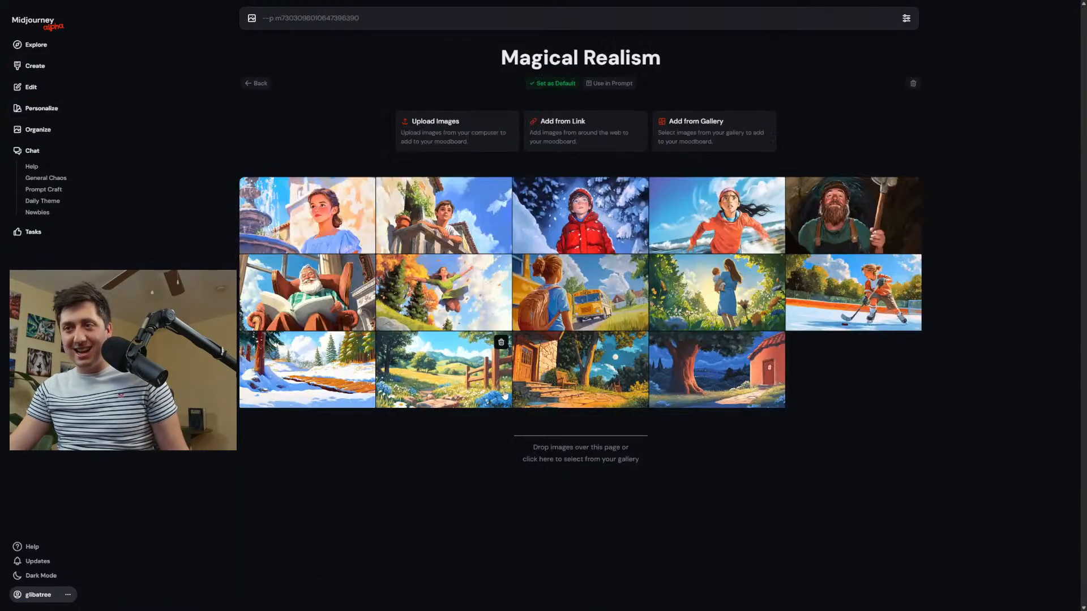
{"action": "left_click", "coordinate": [437, 133]}
{"action": "left_click", "coordinate": [39, 127]}
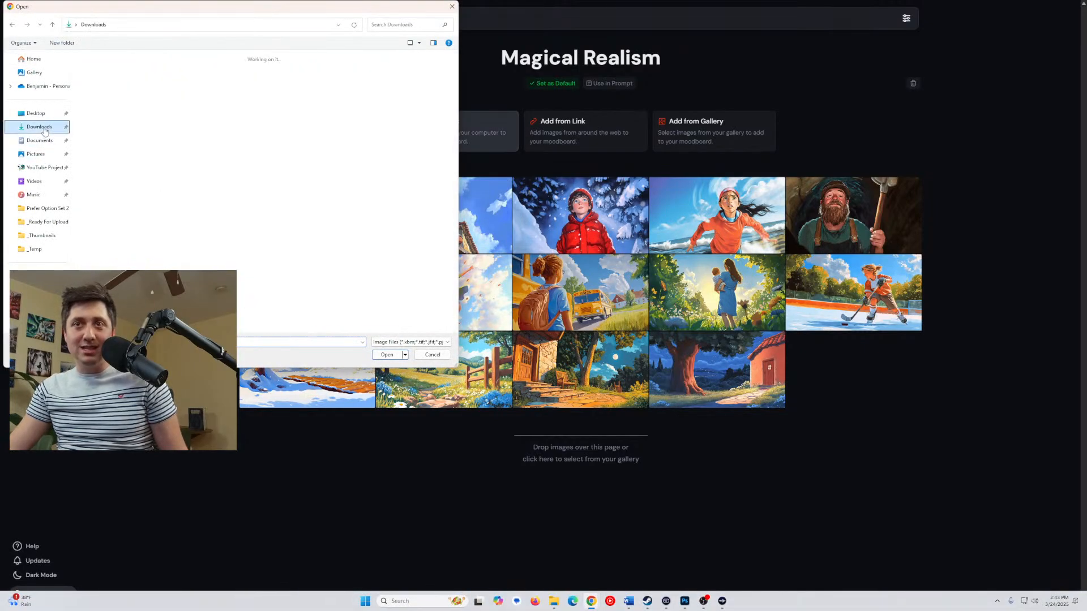
{"action": "left_click_drag", "start_coordinate": [98, 132], "coordinate": [853, 420]}
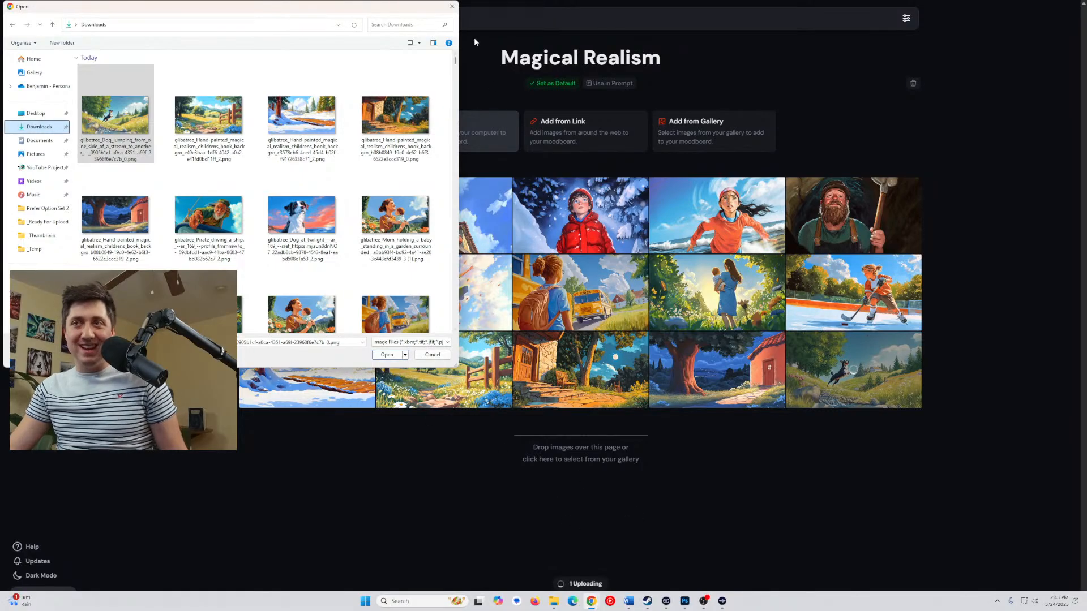
{"action": "left_click", "coordinate": [452, 7]}
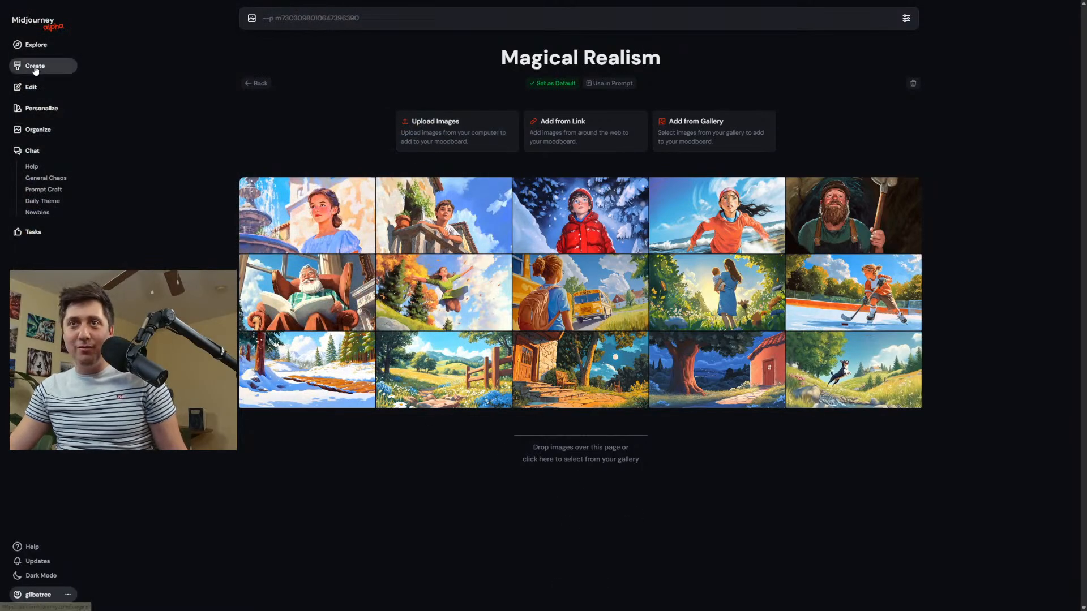
Return to the creations feed and generate images from the prompt "Boy playing with a yoyo".
{"action": "left_click", "coordinate": [36, 67]}
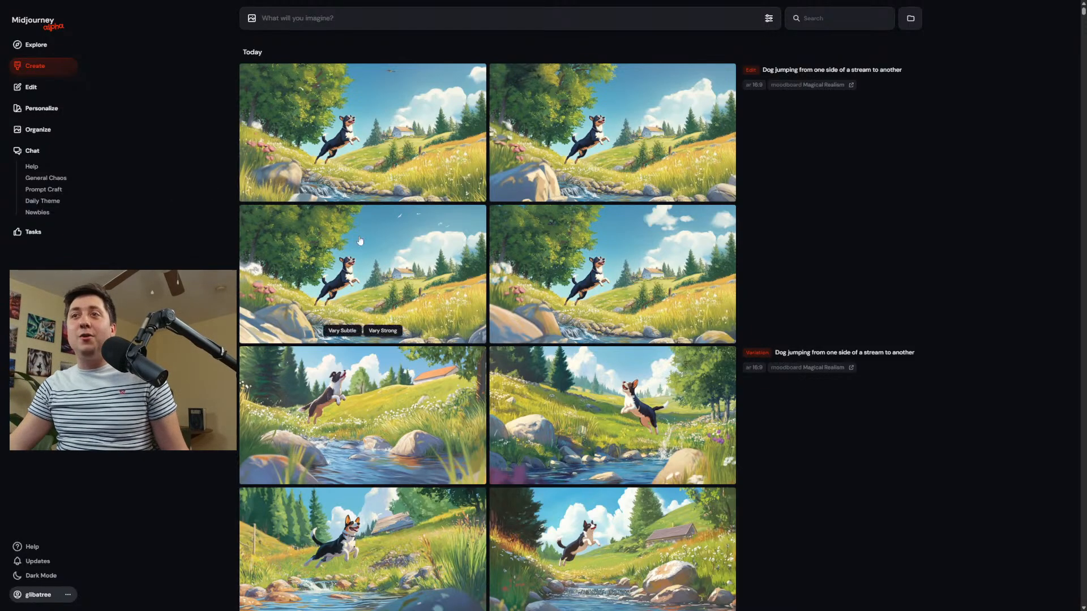
{"action": "mouse_move", "coordinate": [241, 117]}
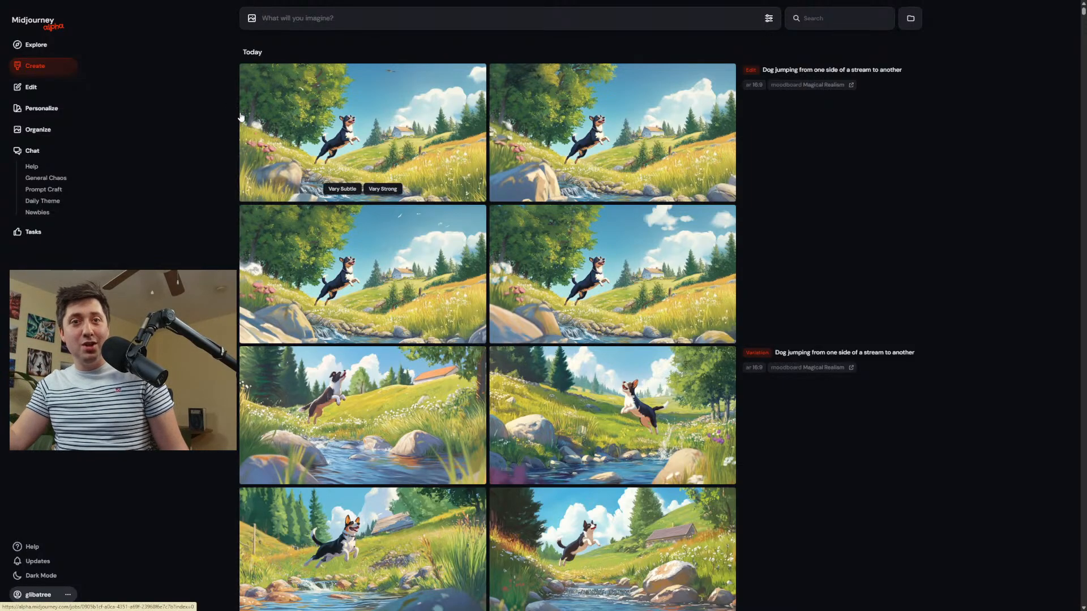
{"action": "mouse_move", "coordinate": [437, 173]}
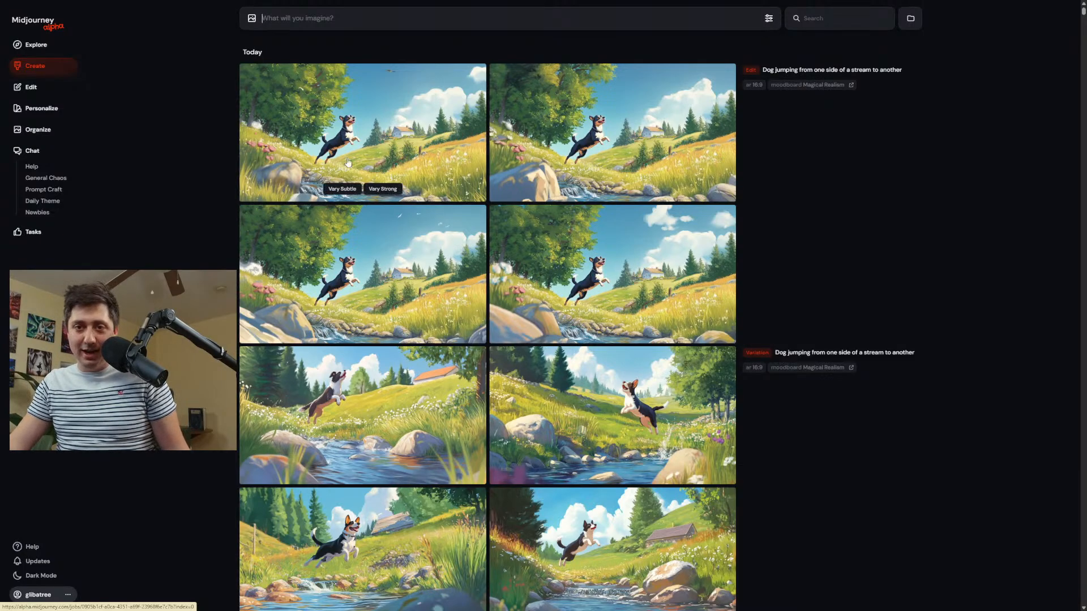
{"action": "left_click", "coordinate": [519, 17]}
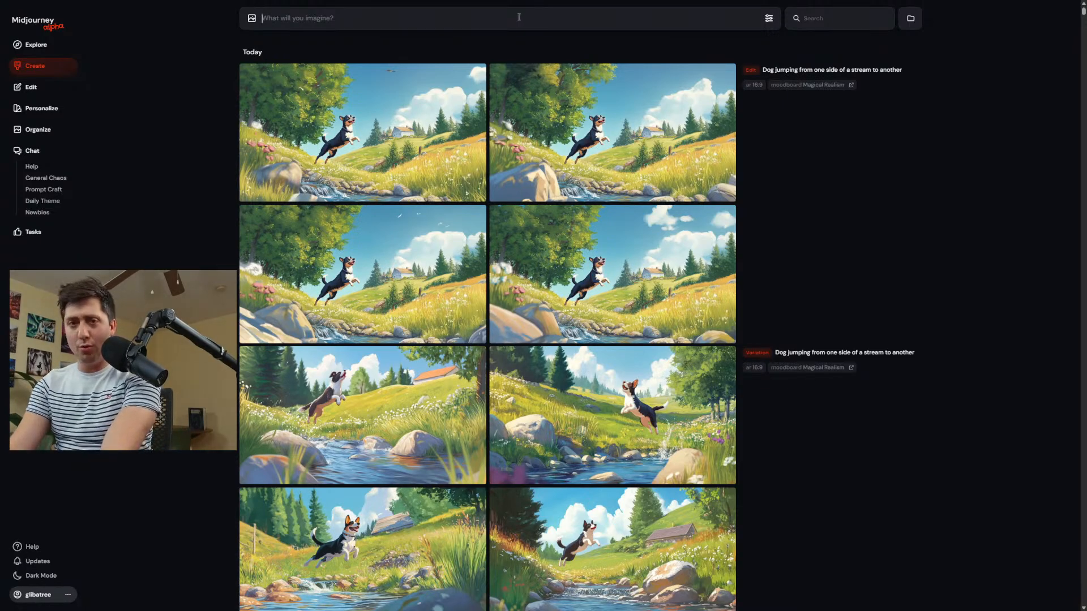
{"action": "type", "text": "B"}
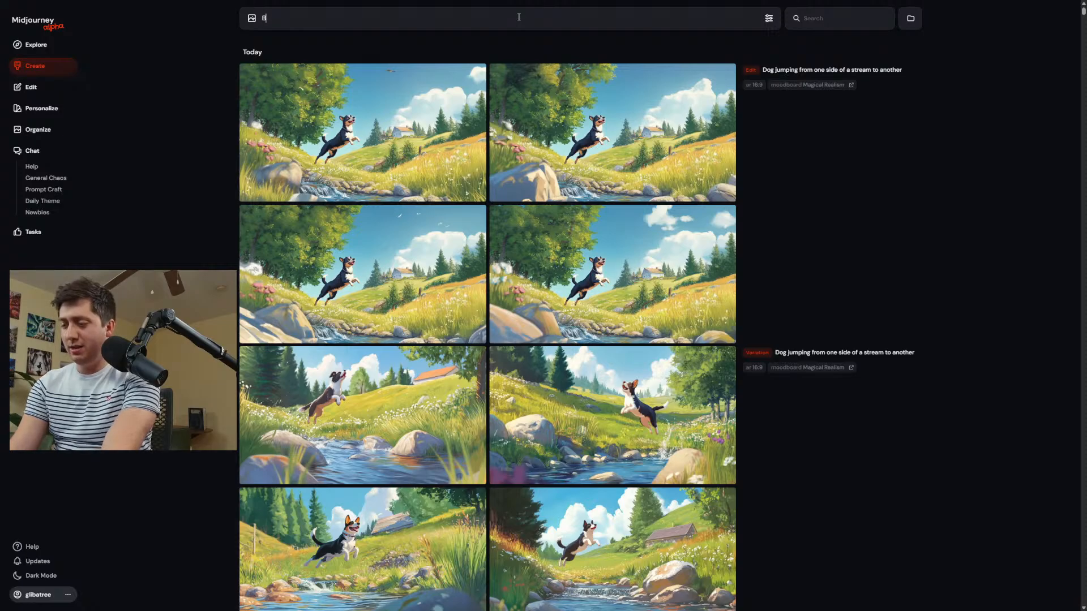
{"action": "type", "text": "oy pl"}
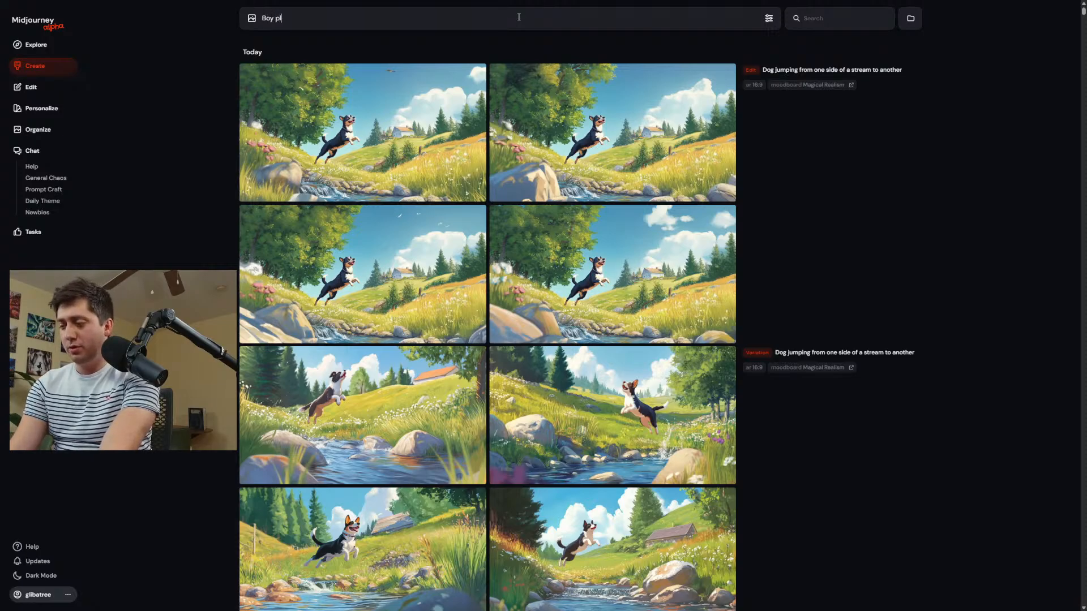
{"action": "type", "text": "aying with a yoyu"}
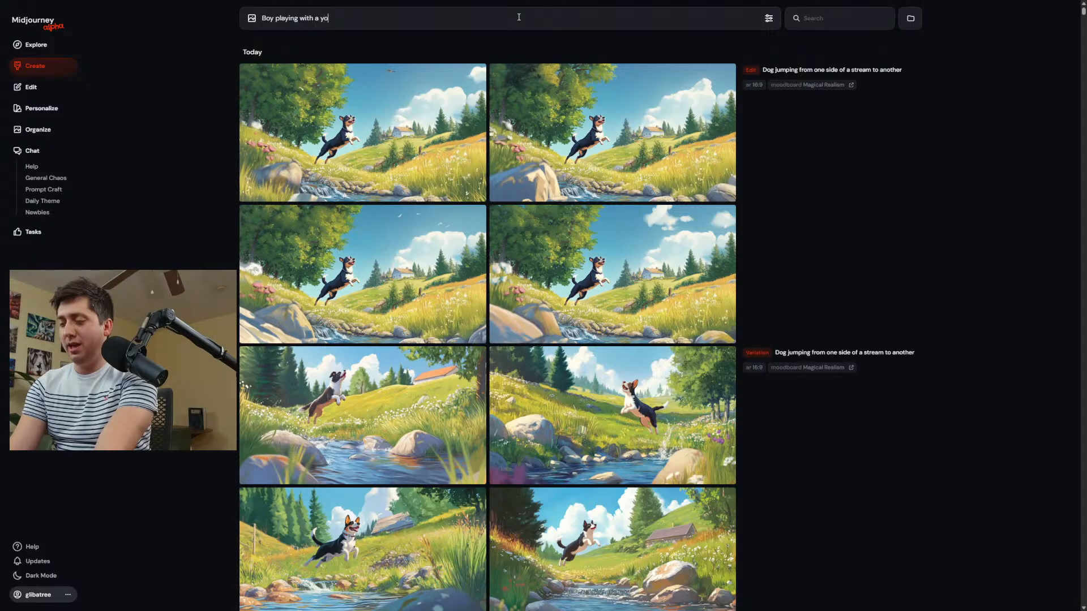
{"action": "key", "text": "Return"}
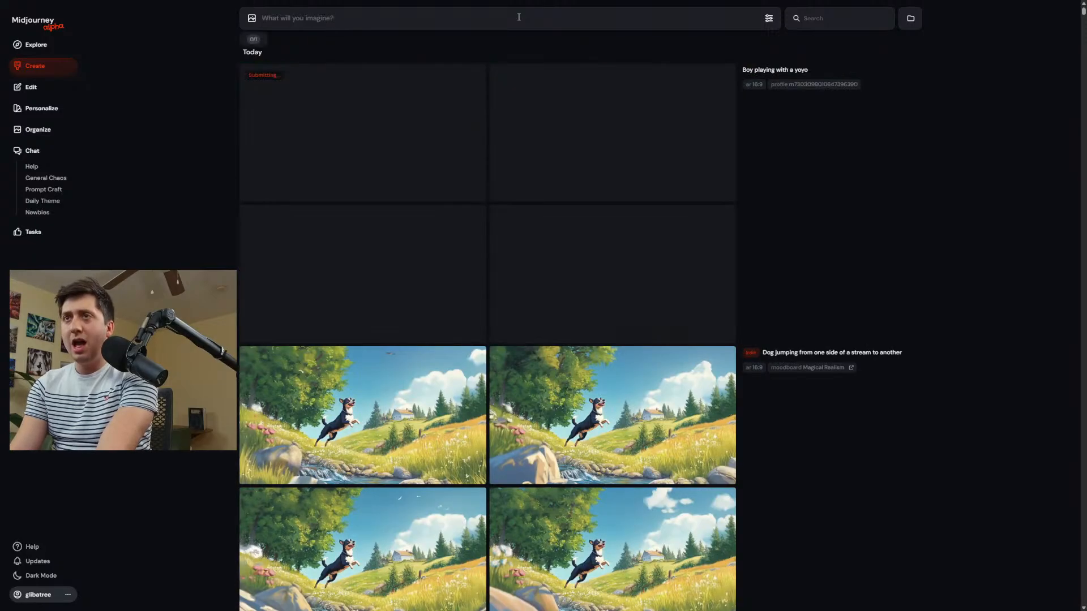
Generate images from the prompt "Pirate on a ship" with the Magical Realism moodboard.
{"action": "type", "text": "Pira"}
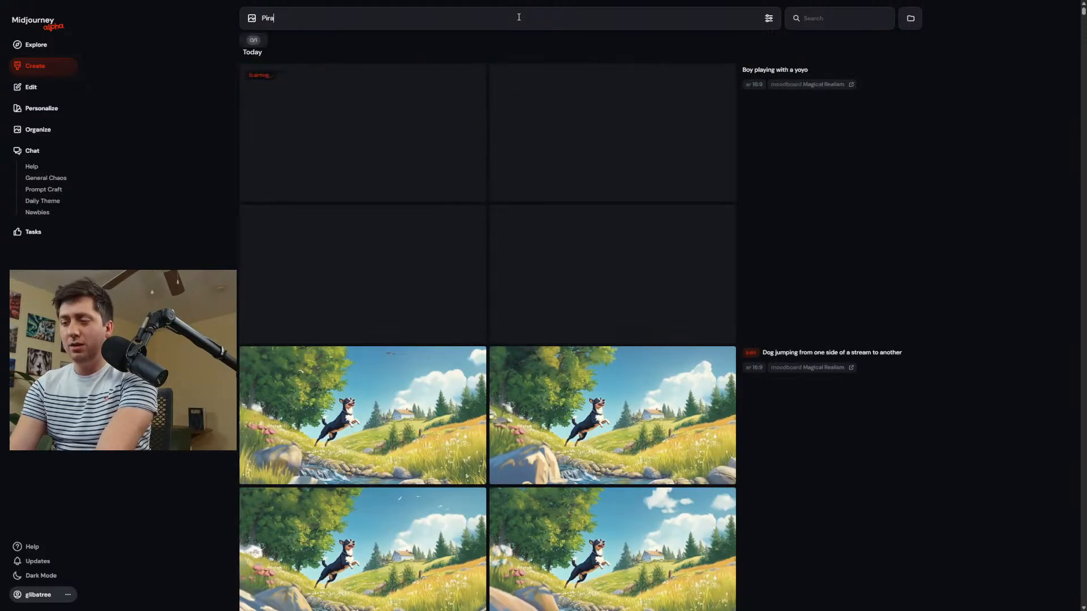
{"action": "type", "text": "te on a ship"}
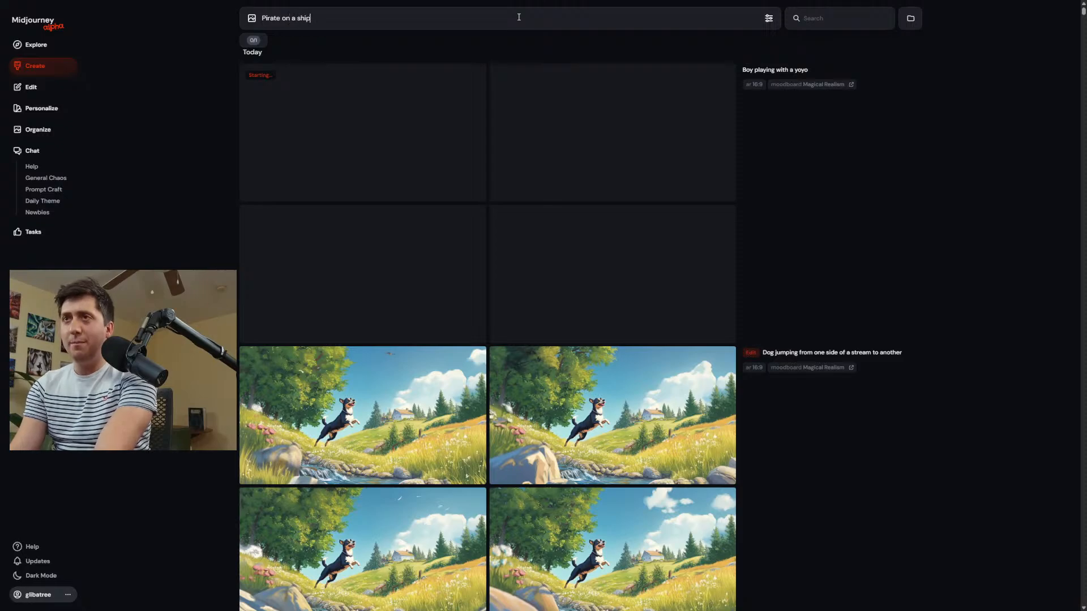
{"action": "key", "text": "Return"}
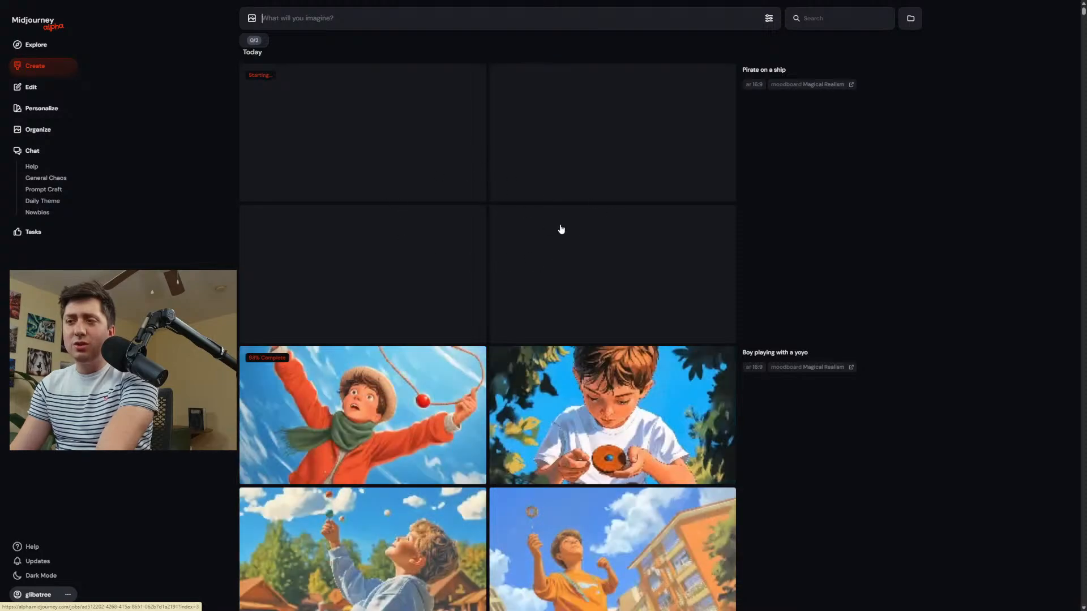
Look over the yoyo images, then generate a set from the prompt "Alien wandering the streets".
{"action": "scroll", "coordinate": [490, 242], "scroll_direction": "down", "scroll_amount": 3}
{"action": "scroll", "coordinate": [438, 110], "scroll_direction": "up", "scroll_amount": 2}
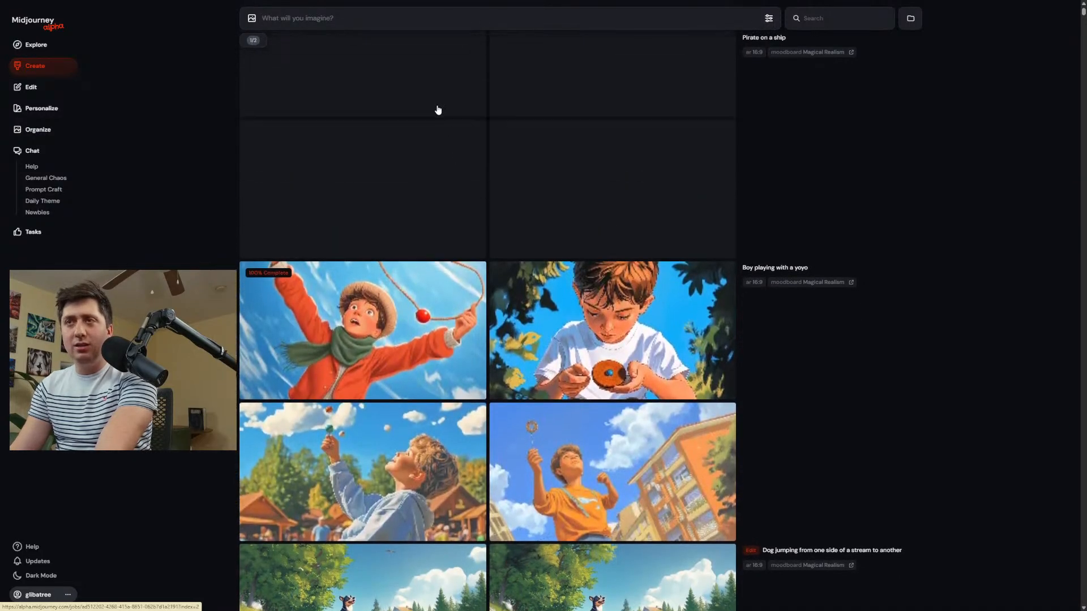
{"action": "scroll", "coordinate": [438, 110], "scroll_direction": "up", "scroll_amount": 2}
{"action": "left_click", "coordinate": [316, 23]}
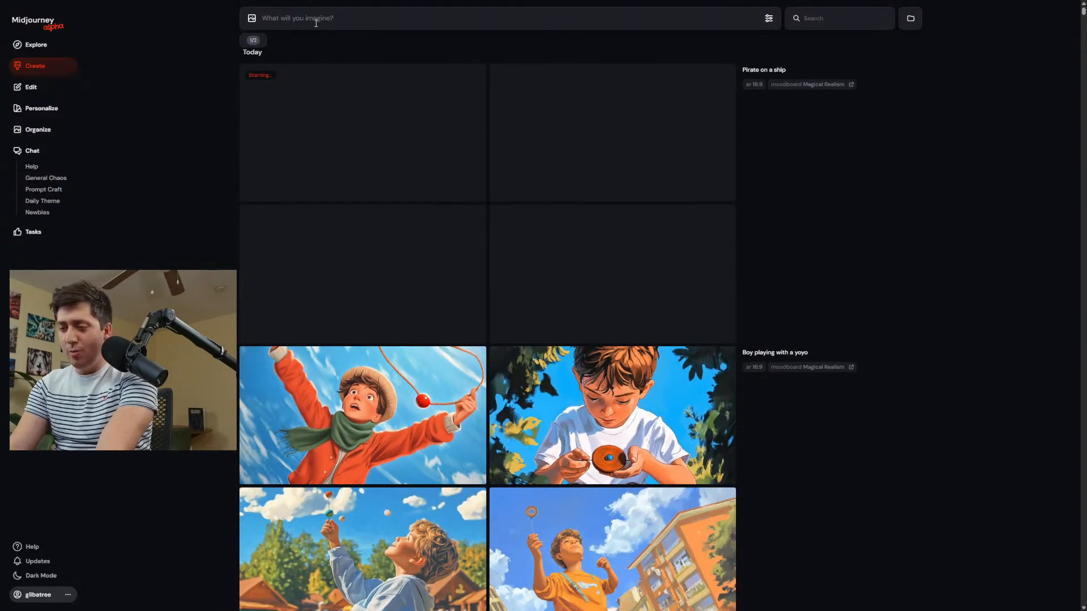
{"action": "type", "text": "Alien"}
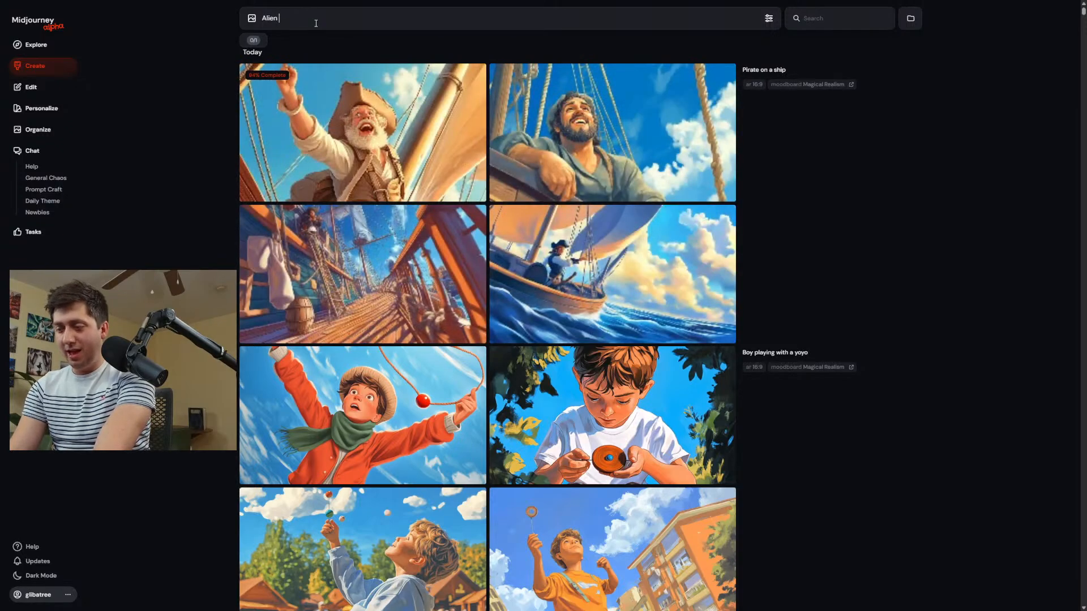
{"action": "type", "text": " o"}
{"action": "key", "text": "BackSpace"}
{"action": "type", "text": "wandering the streets"}
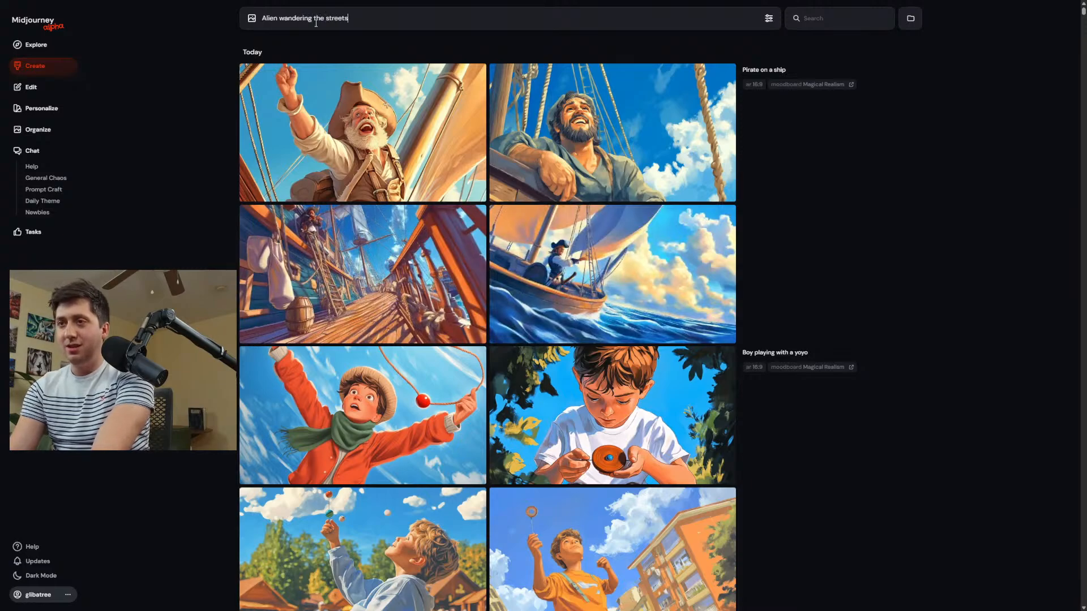
{"action": "key", "text": "Return"}
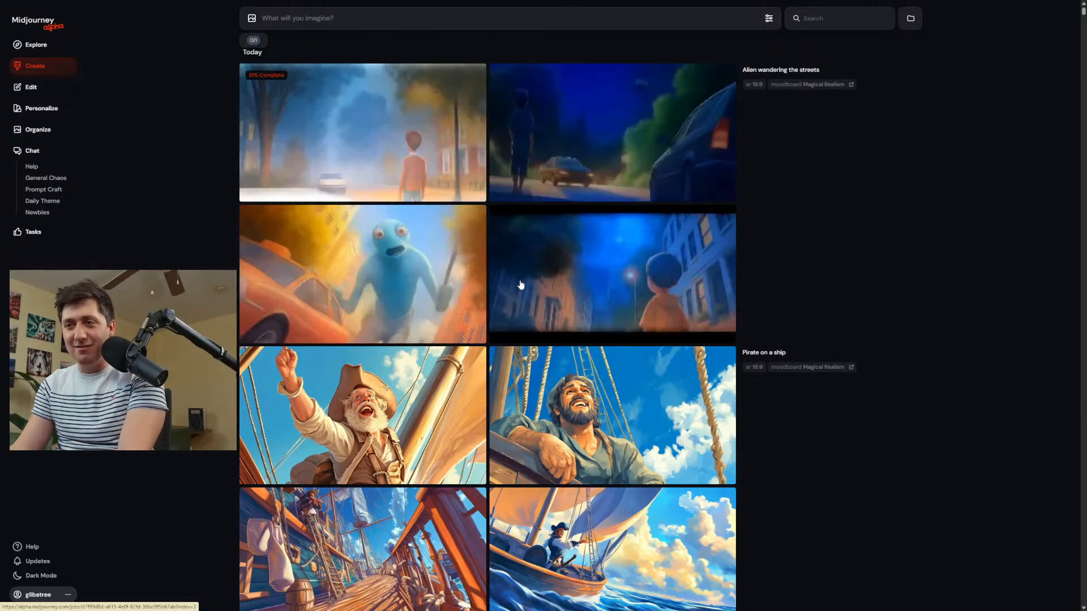
Examine the pirate images enlarged, including the ship's deck scene and the bearded man leaning on the railing.
{"action": "scroll", "coordinate": [426, 361], "scroll_direction": "down", "scroll_amount": 2}
{"action": "left_click", "coordinate": [399, 320]}
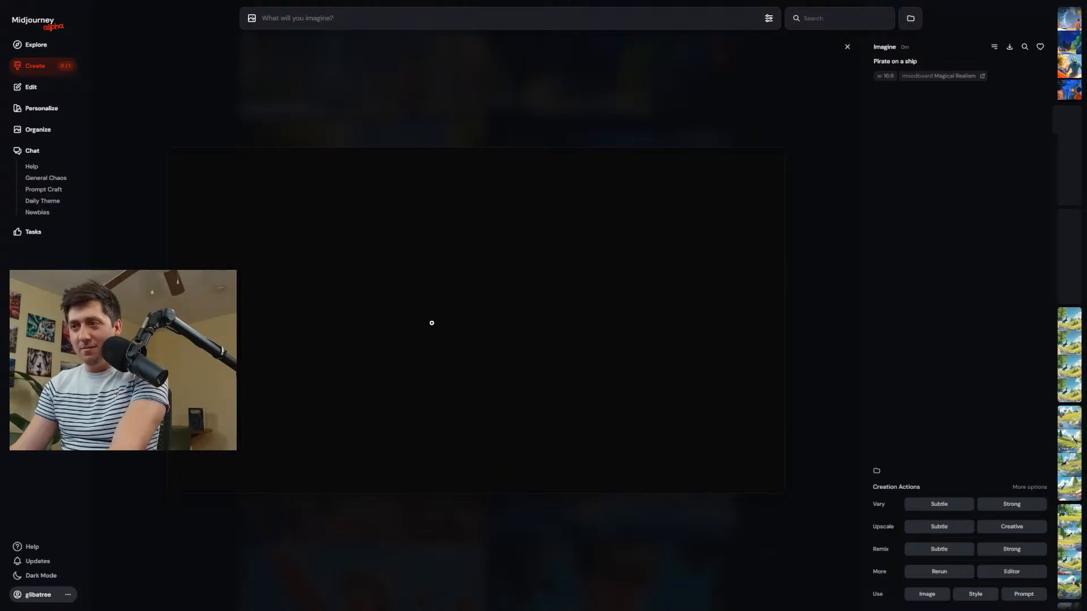
{"action": "scroll", "coordinate": [456, 314], "scroll_direction": "down", "scroll_amount": 2}
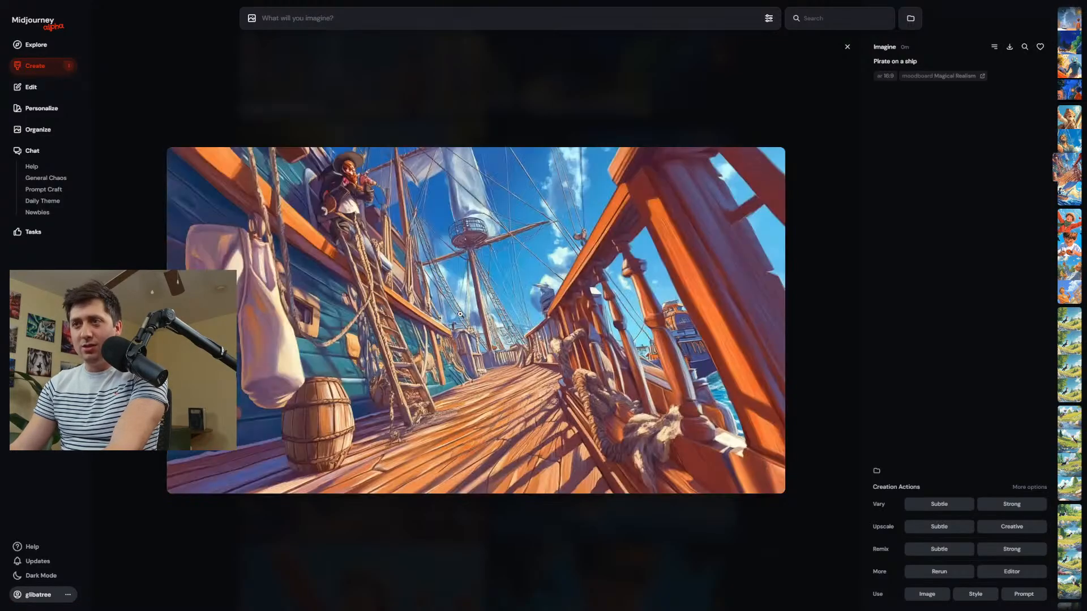
{"action": "scroll", "coordinate": [461, 315], "scroll_direction": "up", "scroll_amount": 1}
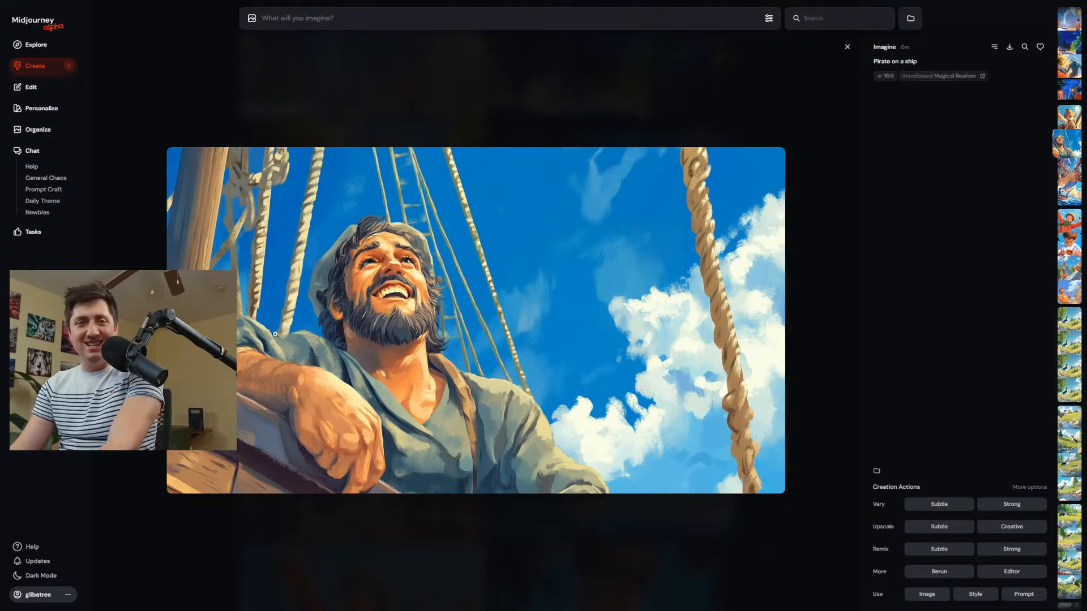
Return to the feed and examine the alien images enlarged, including the night street with the flying saucer.
{"action": "left_click", "coordinate": [61, 68]}
{"action": "left_click", "coordinate": [512, 192]}
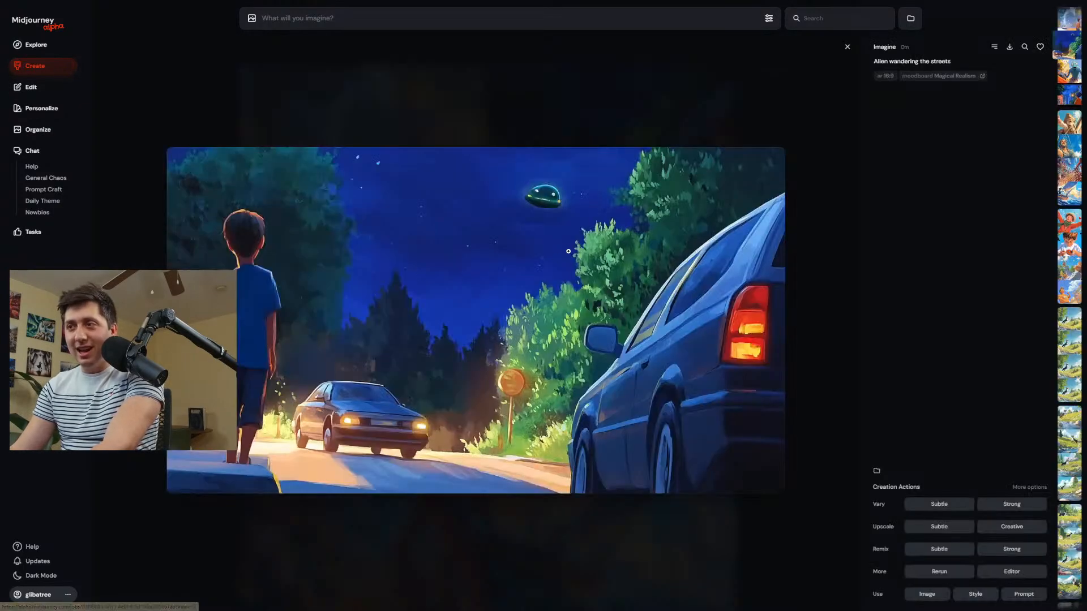
{"action": "scroll", "coordinate": [535, 230], "scroll_direction": "down", "scroll_amount": 1}
{"action": "scroll", "coordinate": [535, 228], "scroll_direction": "up", "scroll_amount": 1}
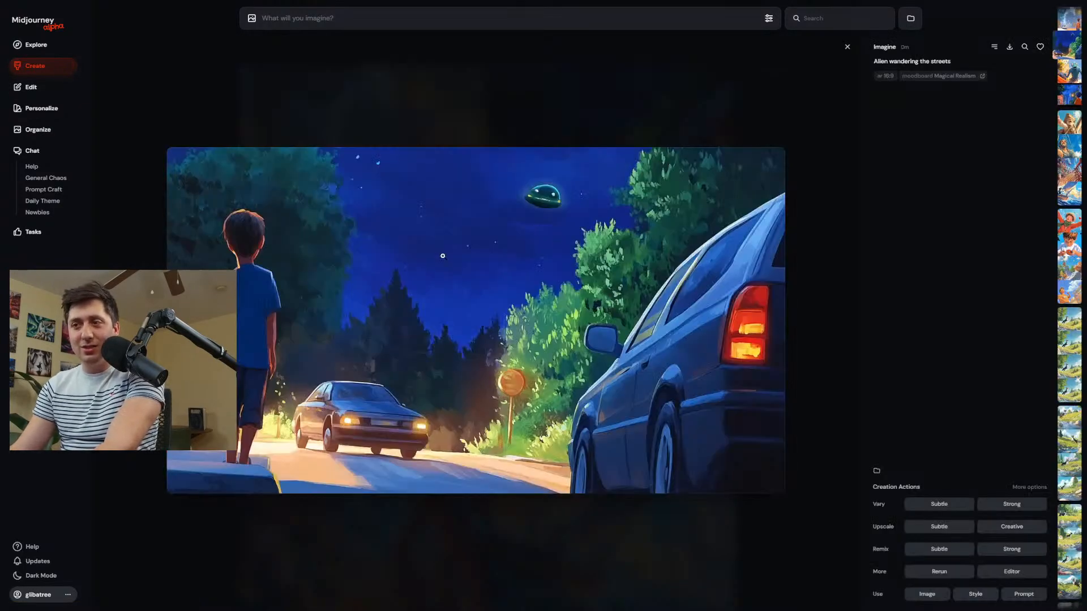
Examine more of the alien images enlarged, including the boy in the cap and the blue alien beside the taxi, and return to the feed.
{"action": "key", "text": "Escape"}
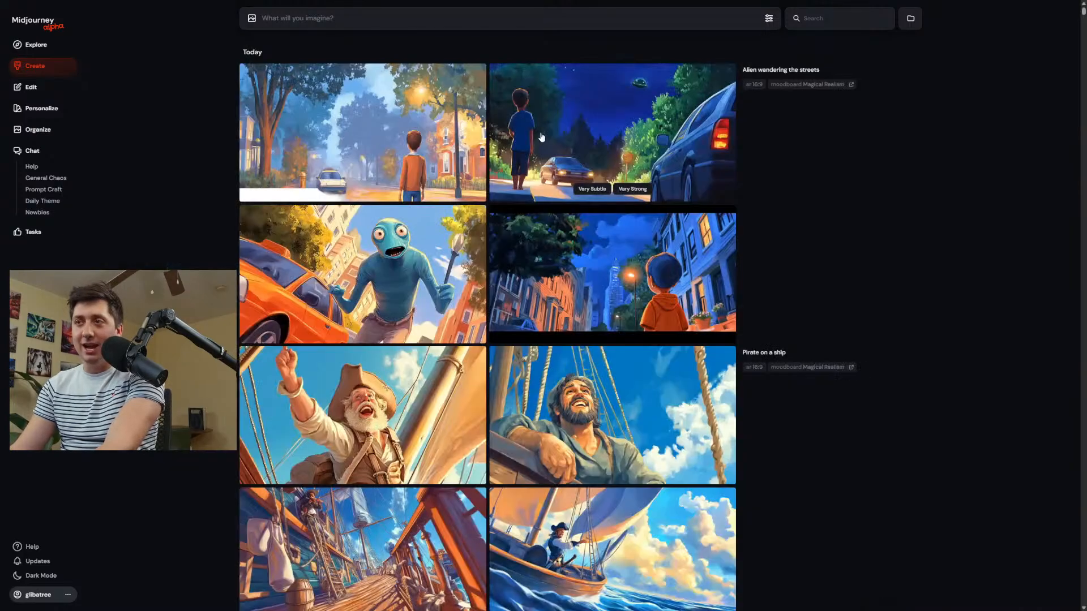
{"action": "left_click", "coordinate": [656, 283]}
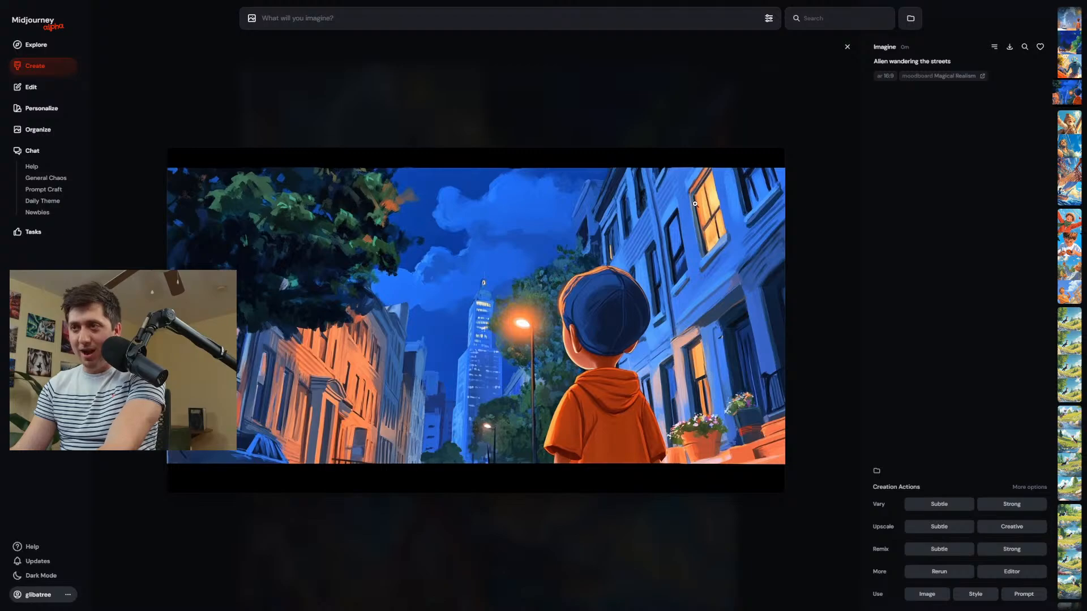
{"action": "scroll", "coordinate": [530, 292], "scroll_direction": "up", "scroll_amount": 1}
{"action": "scroll", "coordinate": [531, 293], "scroll_direction": "up", "scroll_amount": 1}
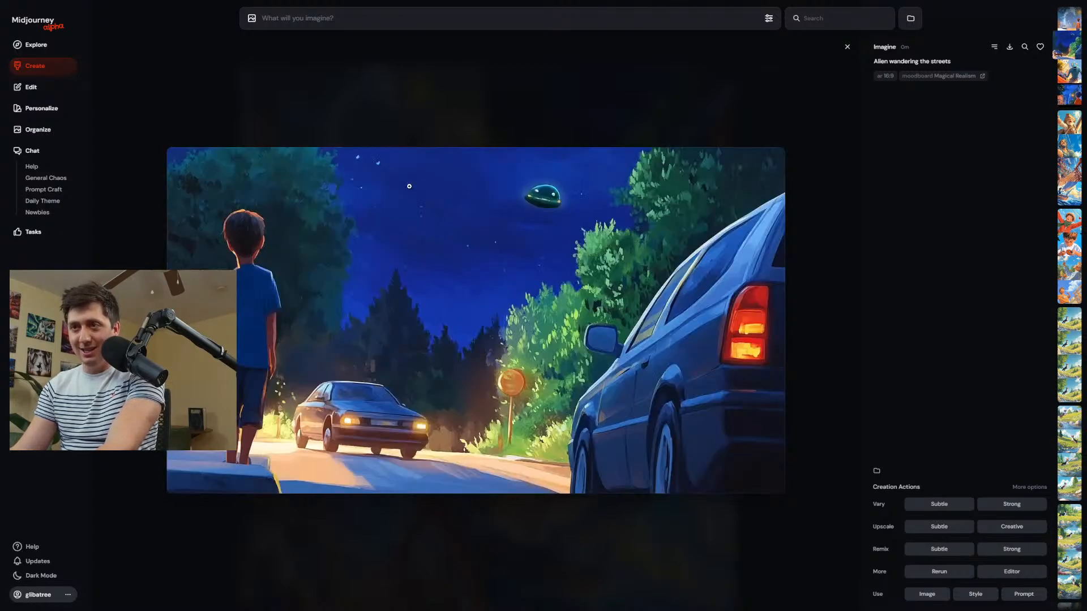
{"action": "scroll", "coordinate": [502, 288], "scroll_direction": "up", "scroll_amount": 1}
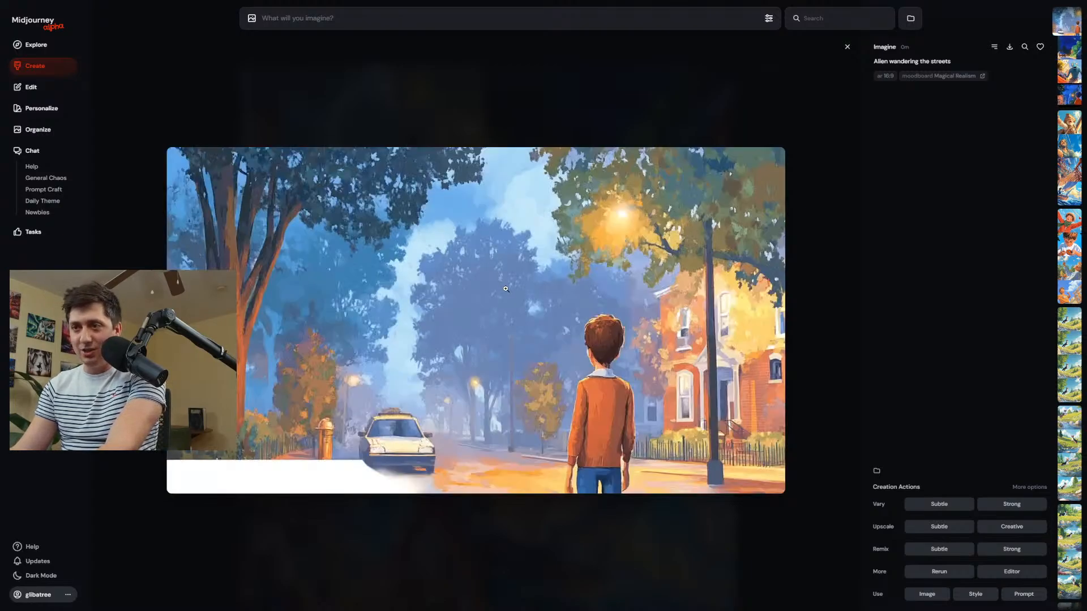
{"action": "scroll", "coordinate": [530, 268], "scroll_direction": "down", "scroll_amount": 2}
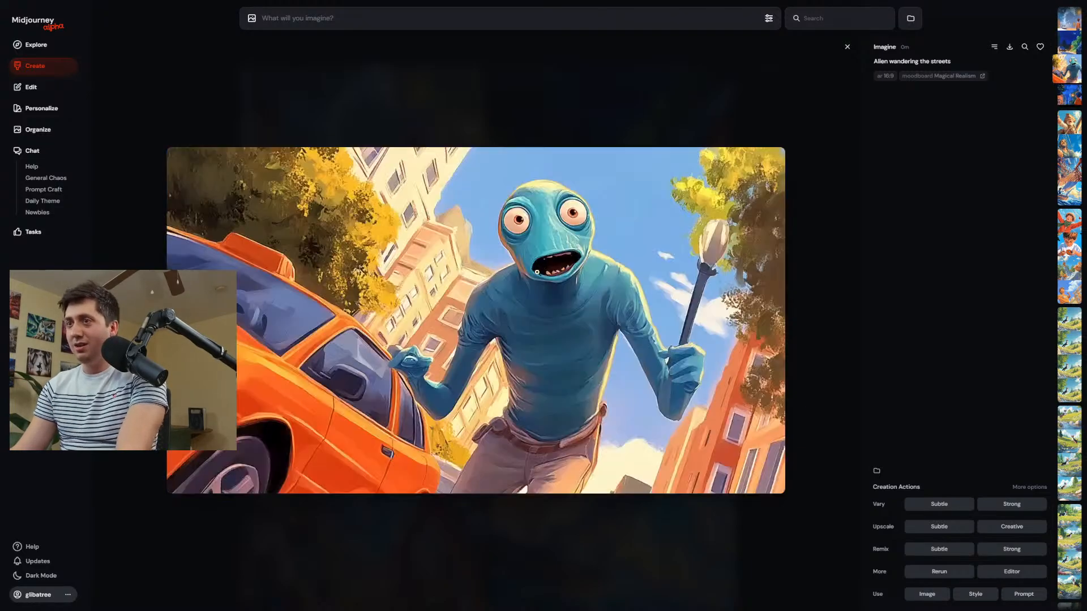
{"action": "scroll", "coordinate": [537, 272], "scroll_direction": "up", "scroll_amount": 1}
{"action": "scroll", "coordinate": [537, 273], "scroll_direction": "down", "scroll_amount": 1}
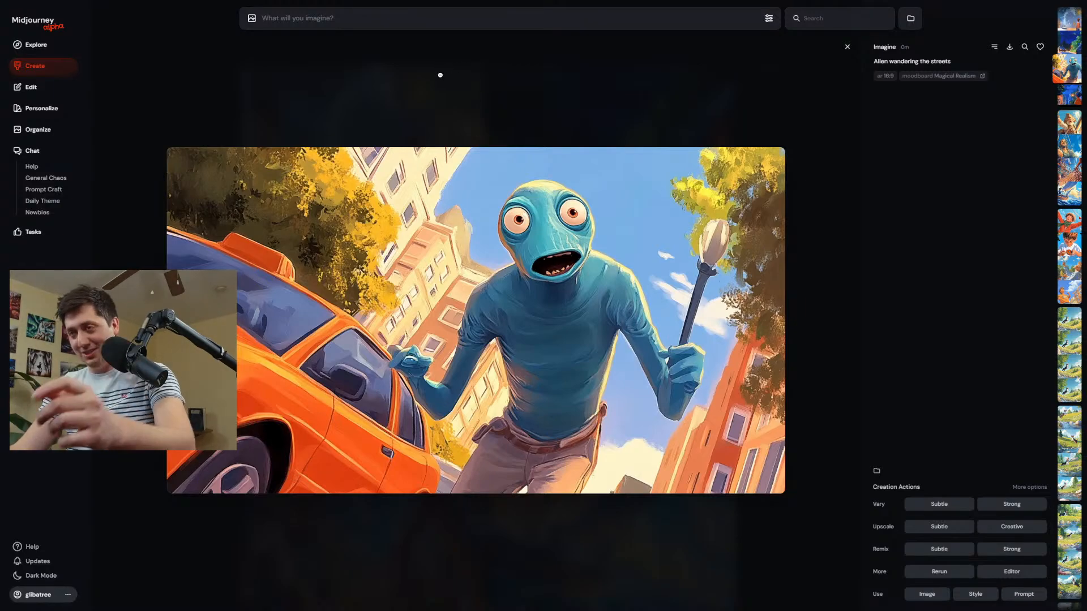
{"action": "left_click", "coordinate": [27, 69]}
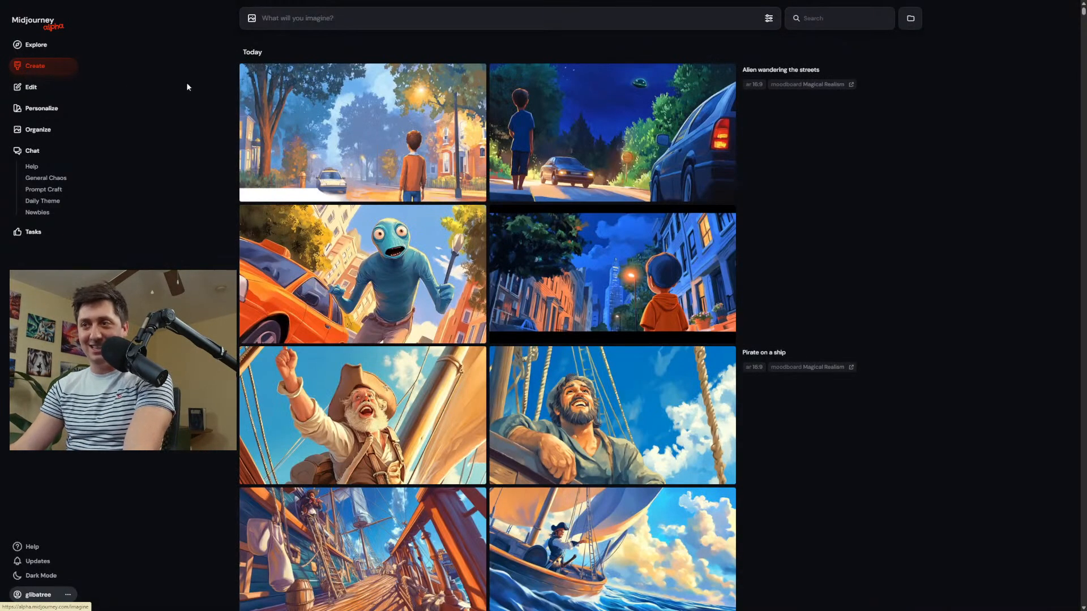
Look over the alien, pirate and yoyo image sets in the feed to compare their shared style.
{"action": "mouse_move", "coordinate": [253, 93]}
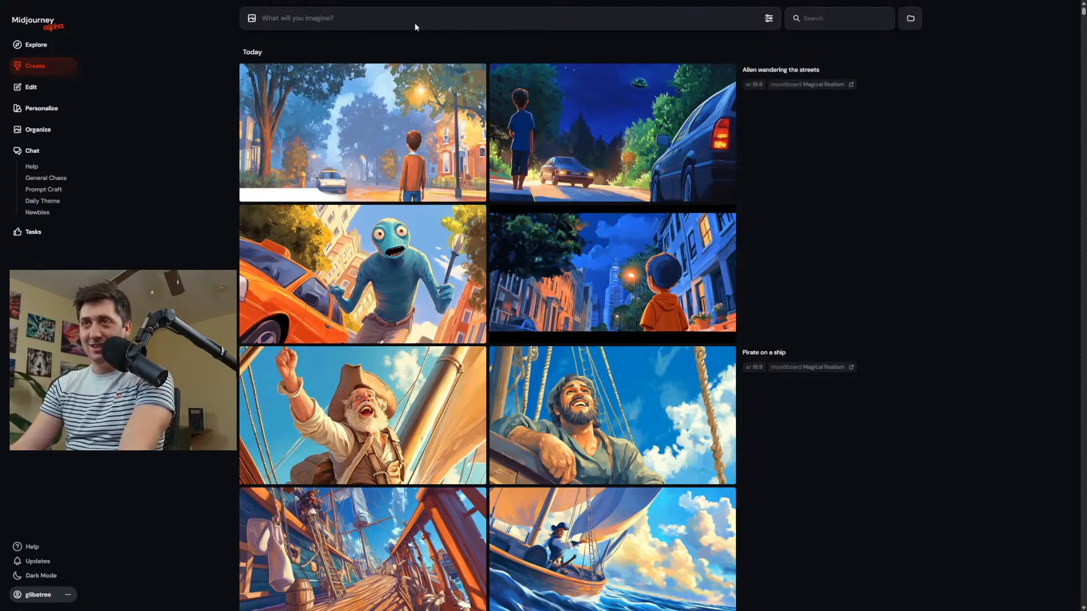
{"action": "scroll", "coordinate": [453, 323], "scroll_direction": "down", "scroll_amount": 2}
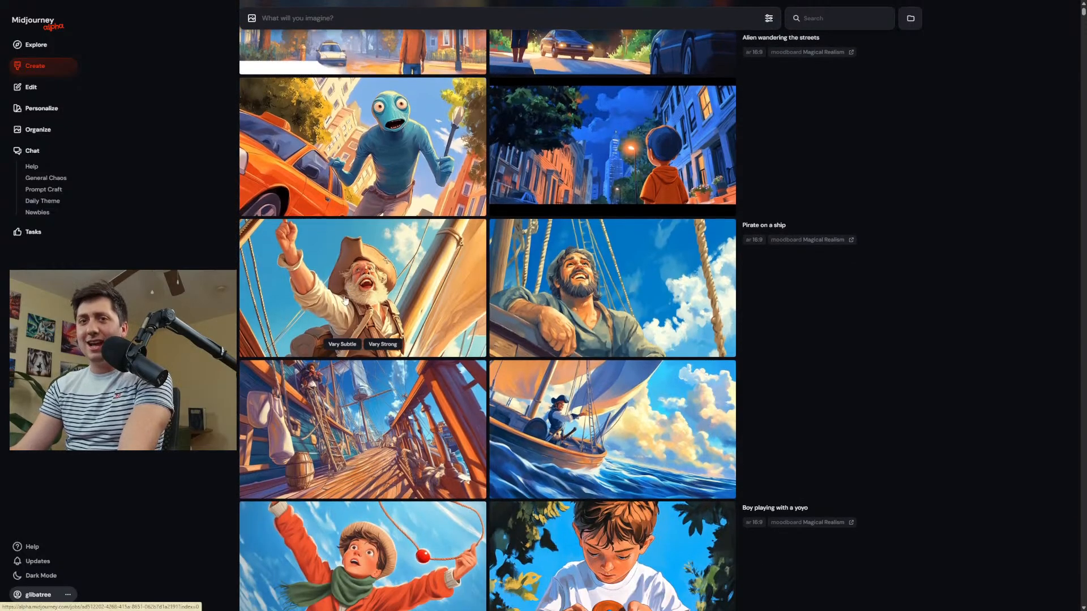
{"action": "scroll", "coordinate": [363, 61], "scroll_direction": "up", "scroll_amount": 2}
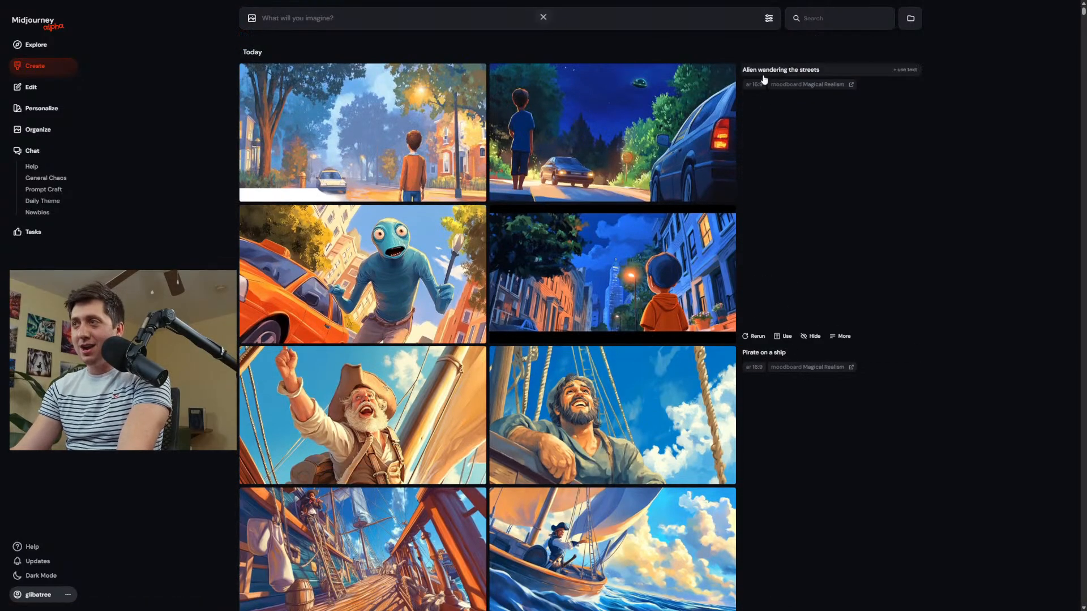
{"action": "scroll", "coordinate": [753, 371], "scroll_direction": "down", "scroll_amount": 5}
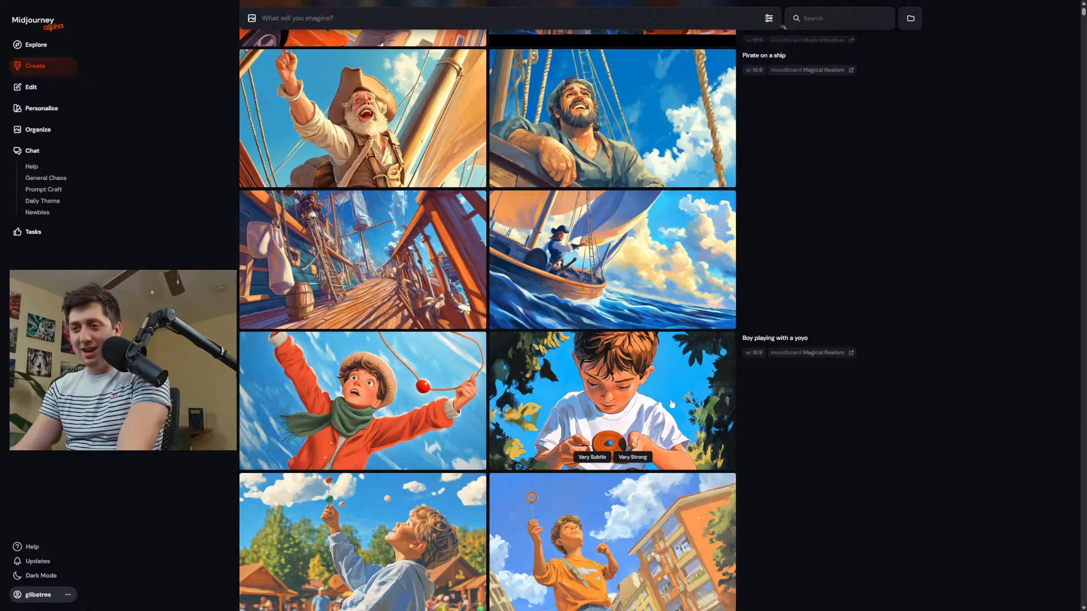
{"action": "scroll", "coordinate": [674, 396], "scroll_direction": "down", "scroll_amount": 3}
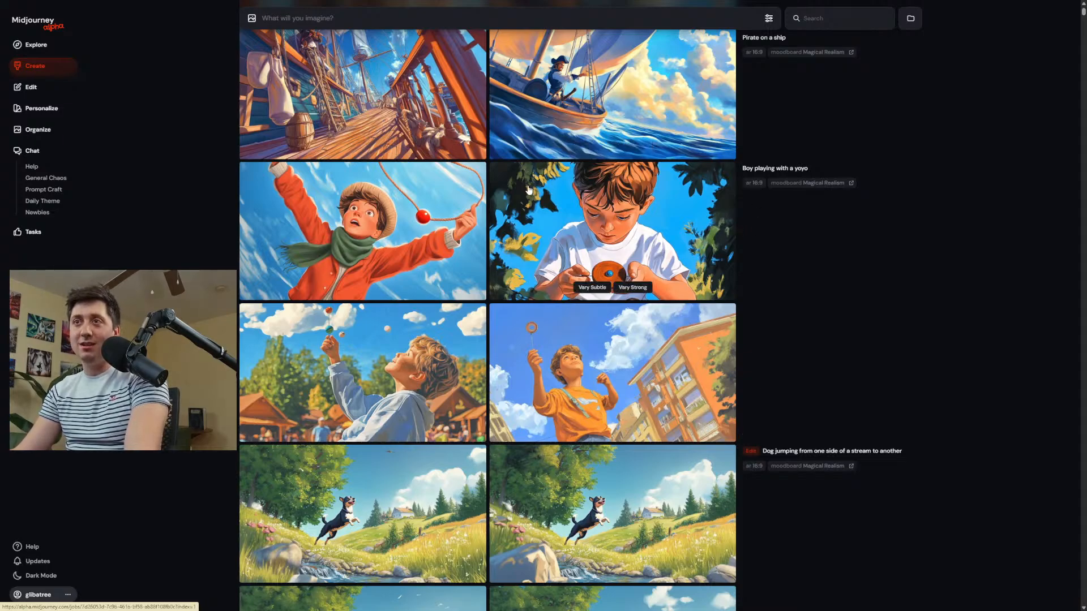
{"action": "scroll", "coordinate": [528, 189], "scroll_direction": "up", "scroll_amount": 8}
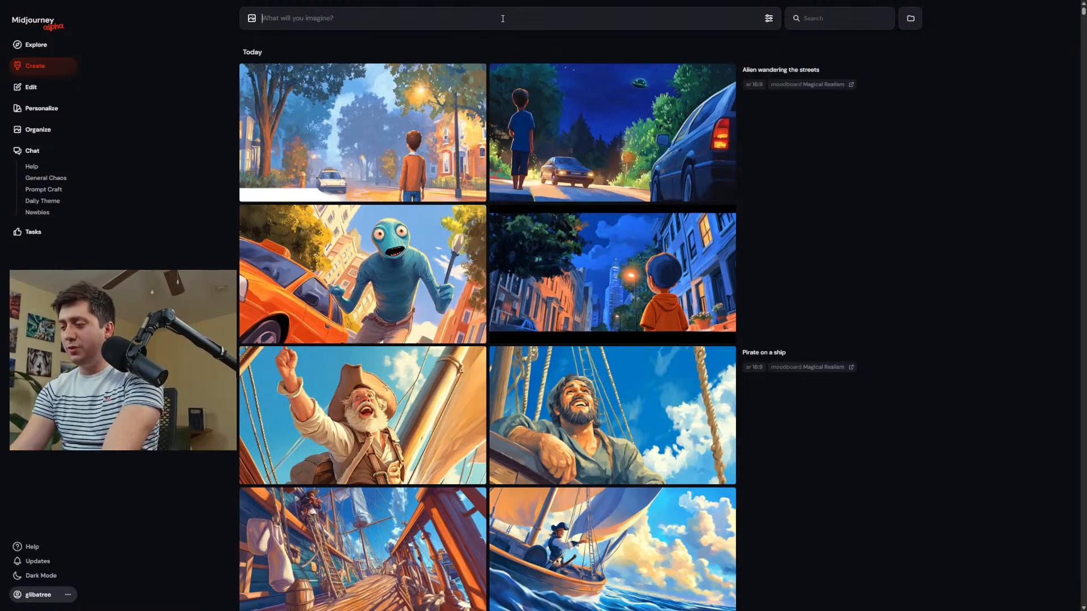
Start a new prompt with the permutation group "{Day scene, night scene}".
{"action": "type", "text": "{}"}
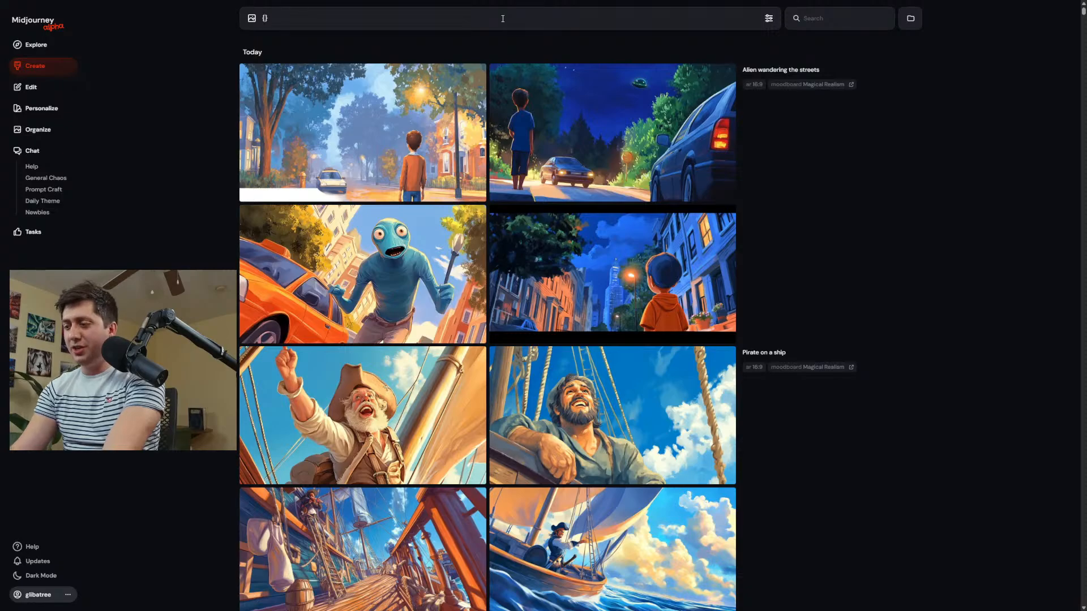
{"action": "type", "text": "Day an"}
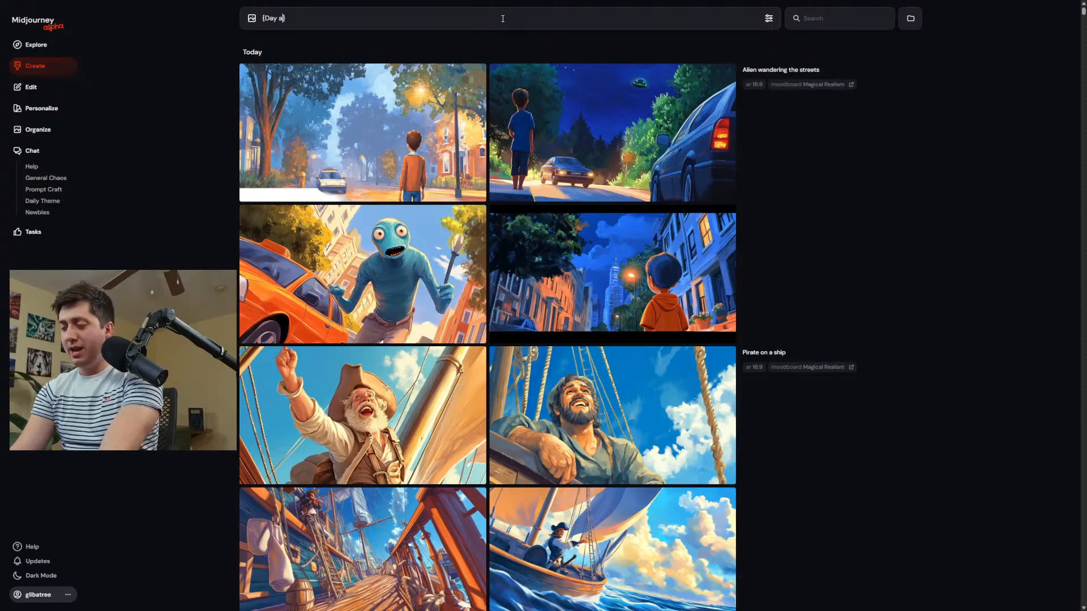
{"action": "key", "text": "BackSpace"}
{"action": "key", "text": "BackSpace"}
{"action": "type", "text": "scene"}
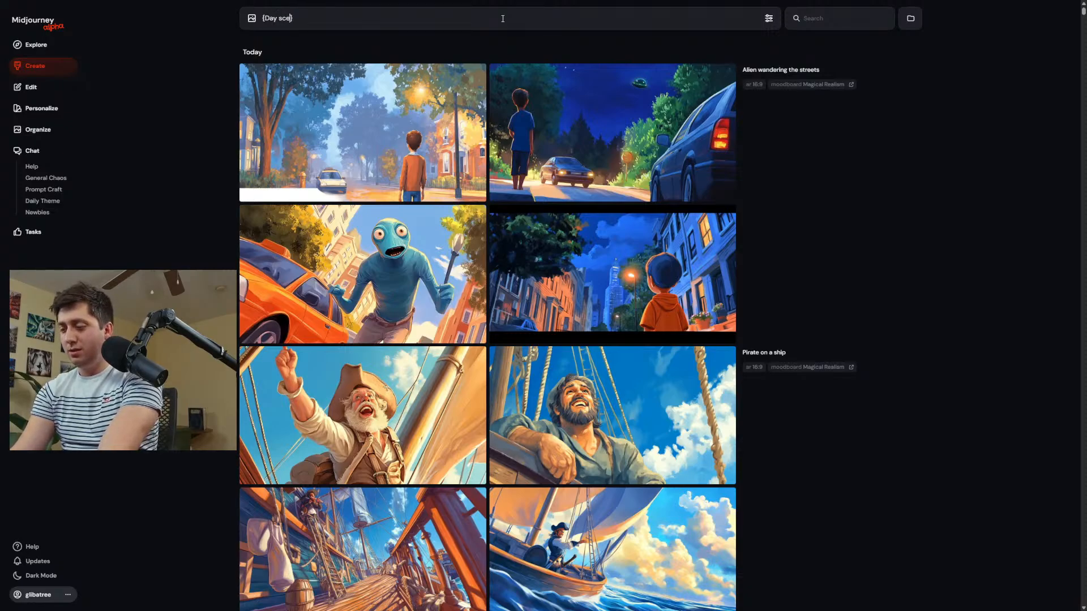
{"action": "type", "text": ", night"}
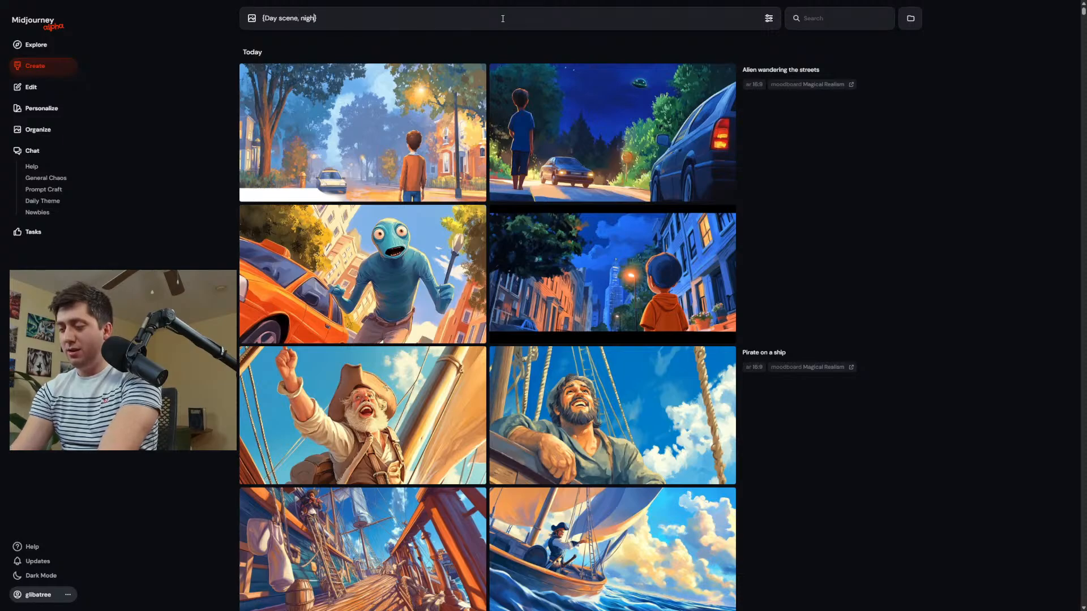
{"action": "type", "text": " scene,"}
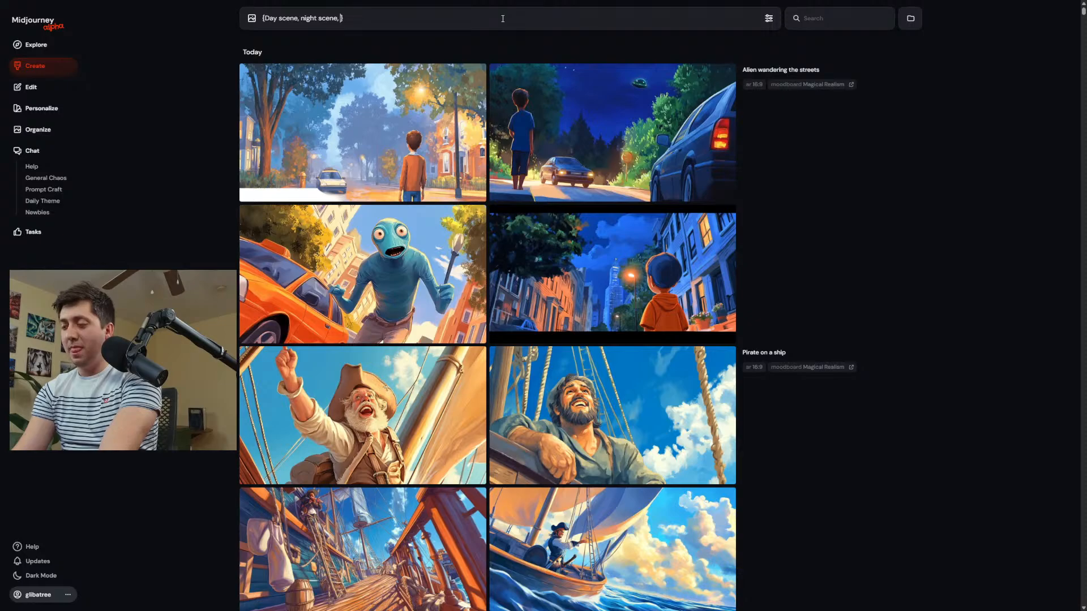
{"action": "key", "text": "BackSpace"}
{"action": "key", "text": "BackSpace"}
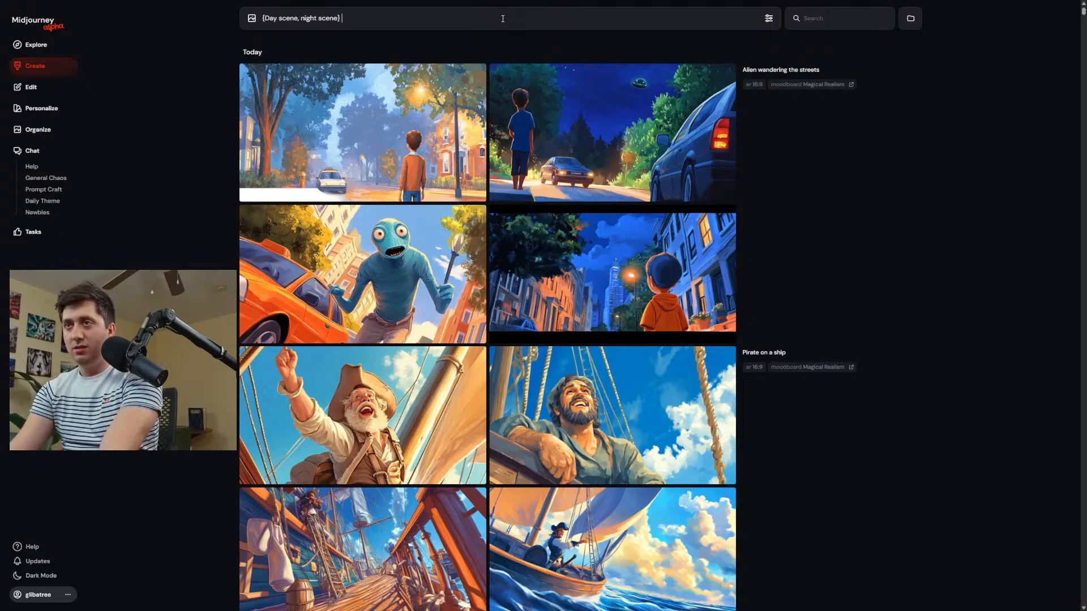
Add the group "{boy playing, girls, playing, man, running, woman running}" to the prompt and generate the combinations.
{"action": "type", "text": "{"}
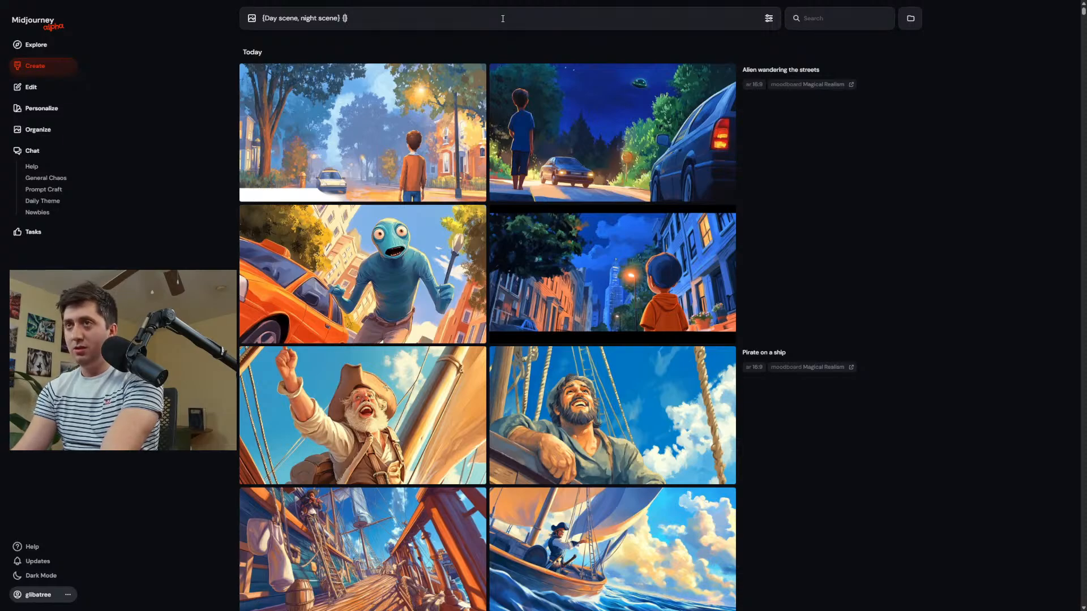
{"action": "type", "text": "boy"}
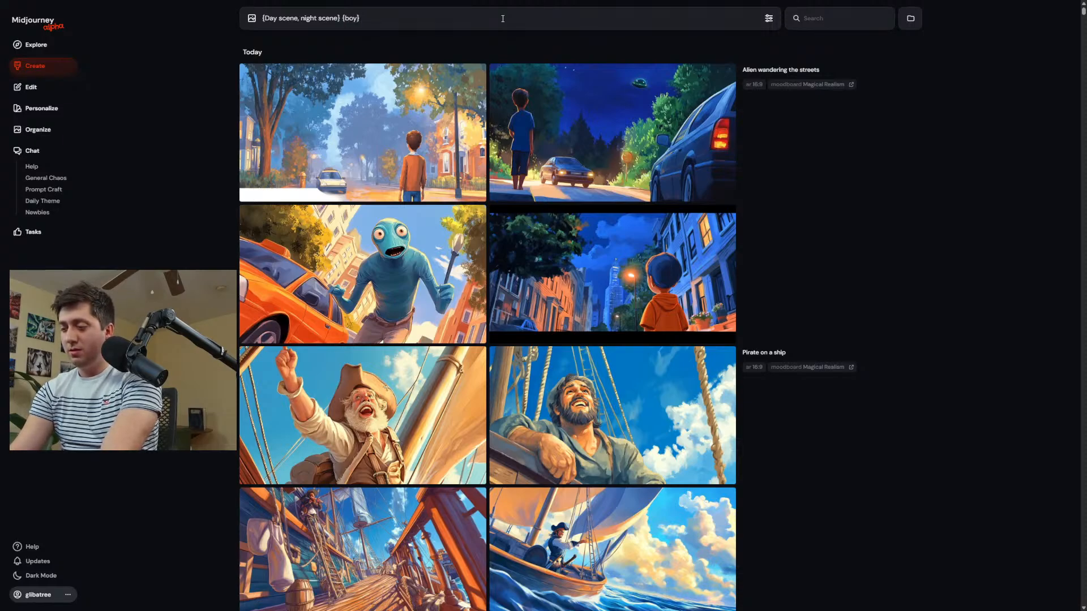
{"action": "type", "text": " playing"}
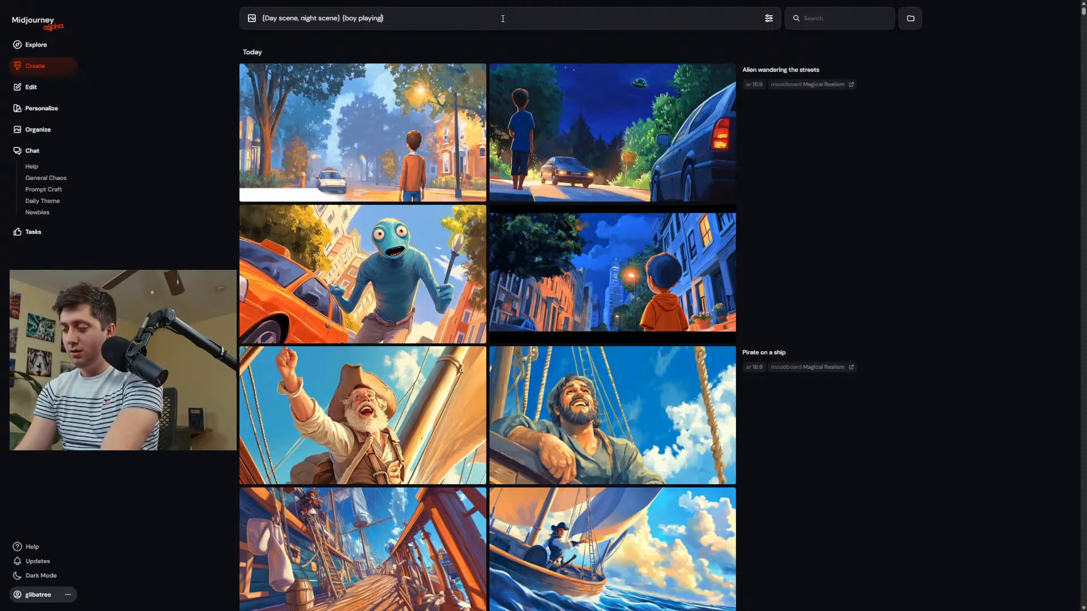
{"action": "type", "text": ", girls"}
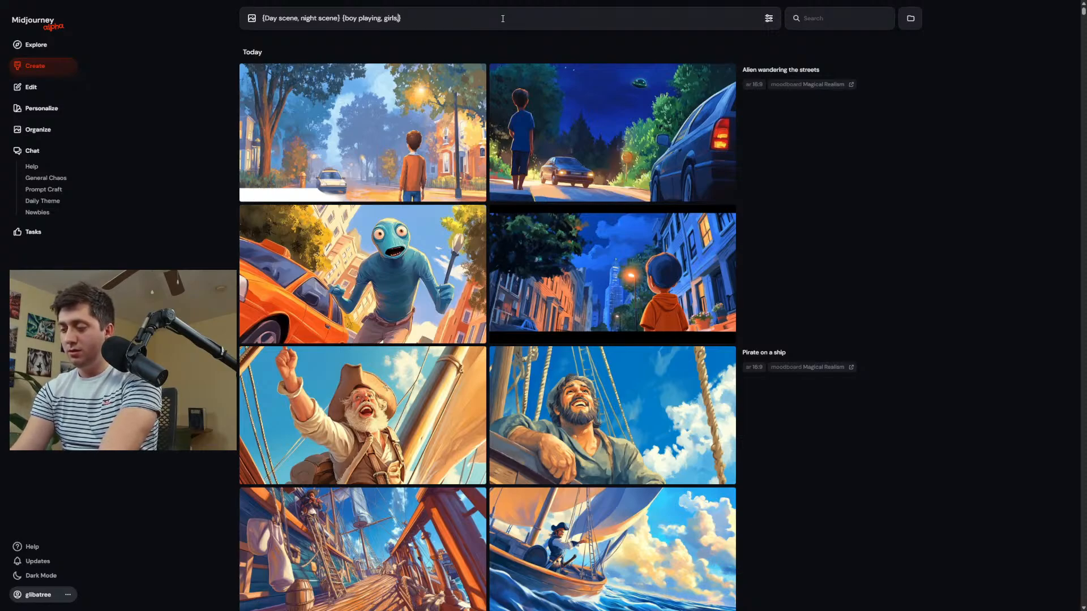
{"action": "type", "text": ", playing, "}
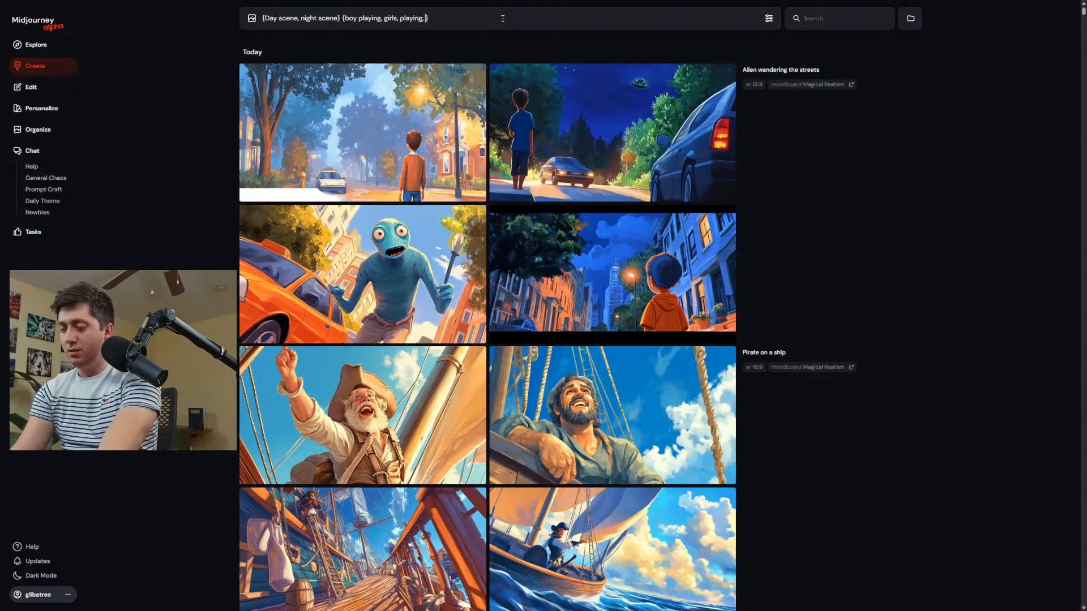
{"action": "type", "text": "man,"}
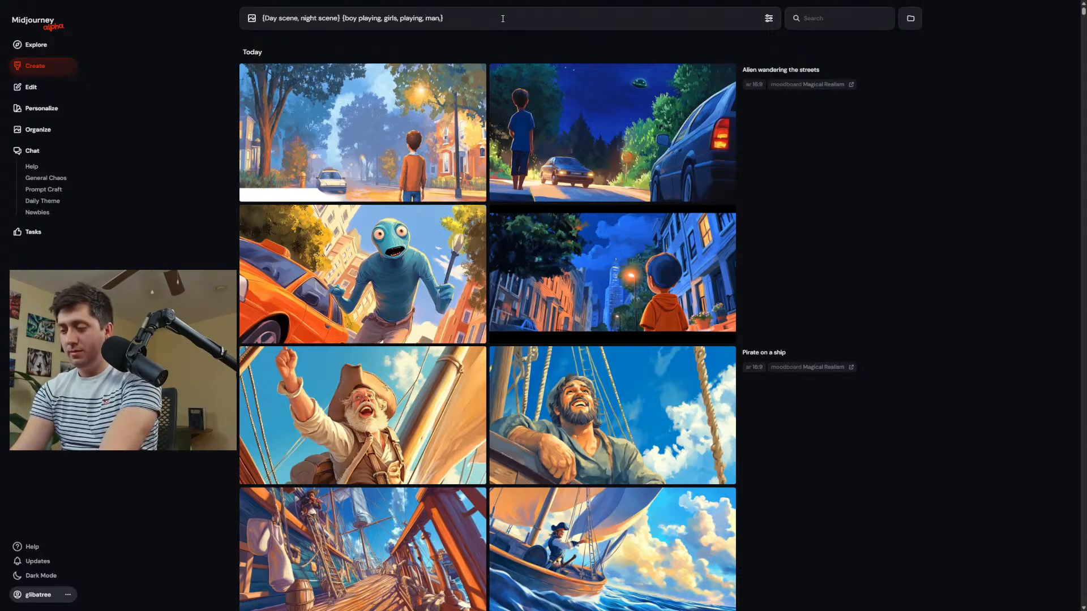
{"action": "type", "text": " running, wom"}
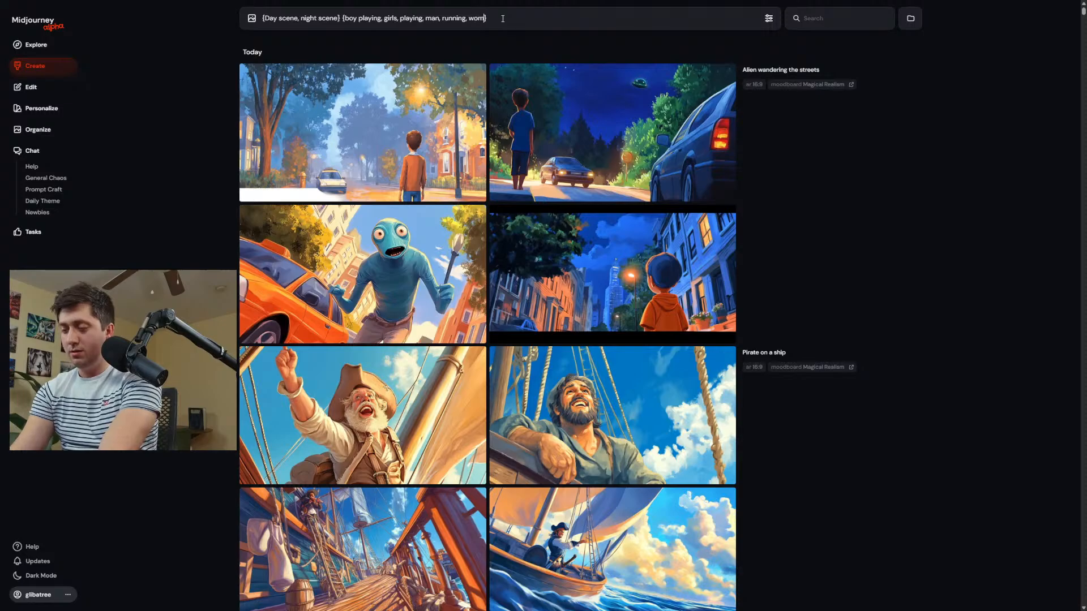
{"action": "type", "text": "an"}
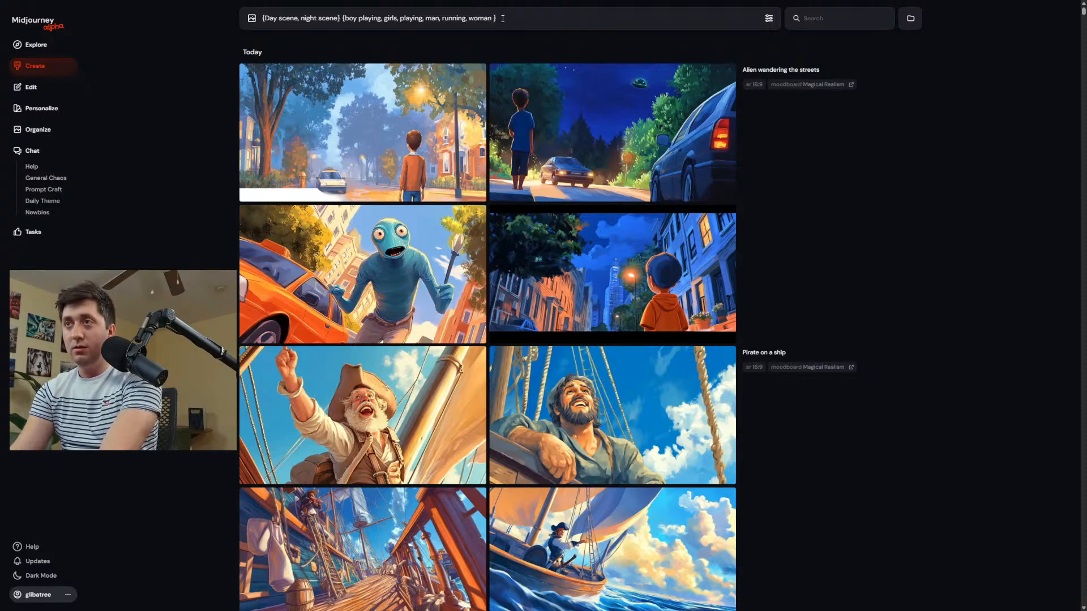
{"action": "type", "text": " running"}
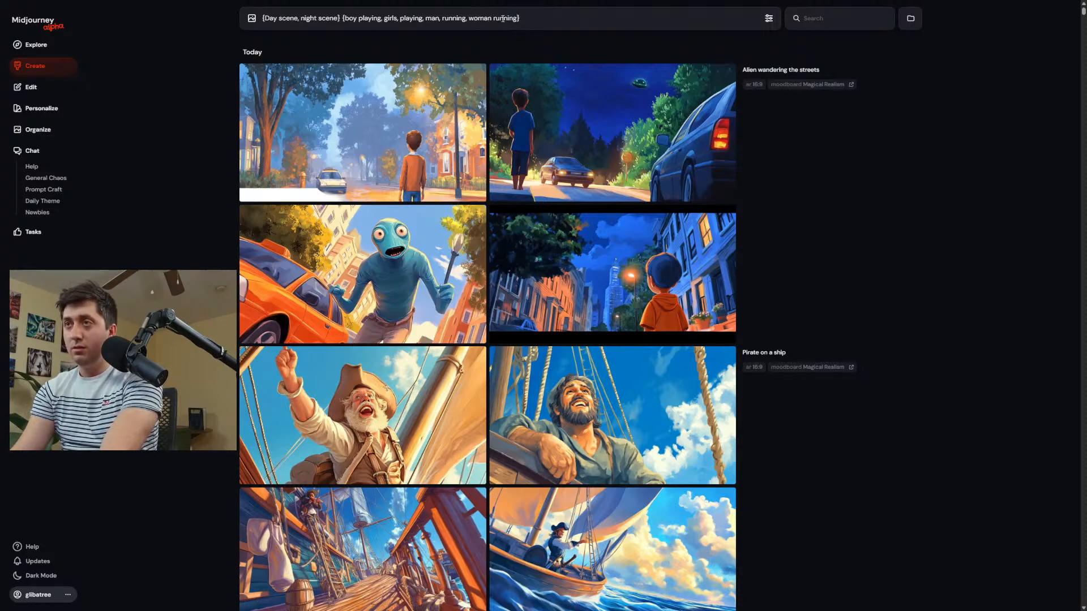
{"action": "key", "text": "Return"}
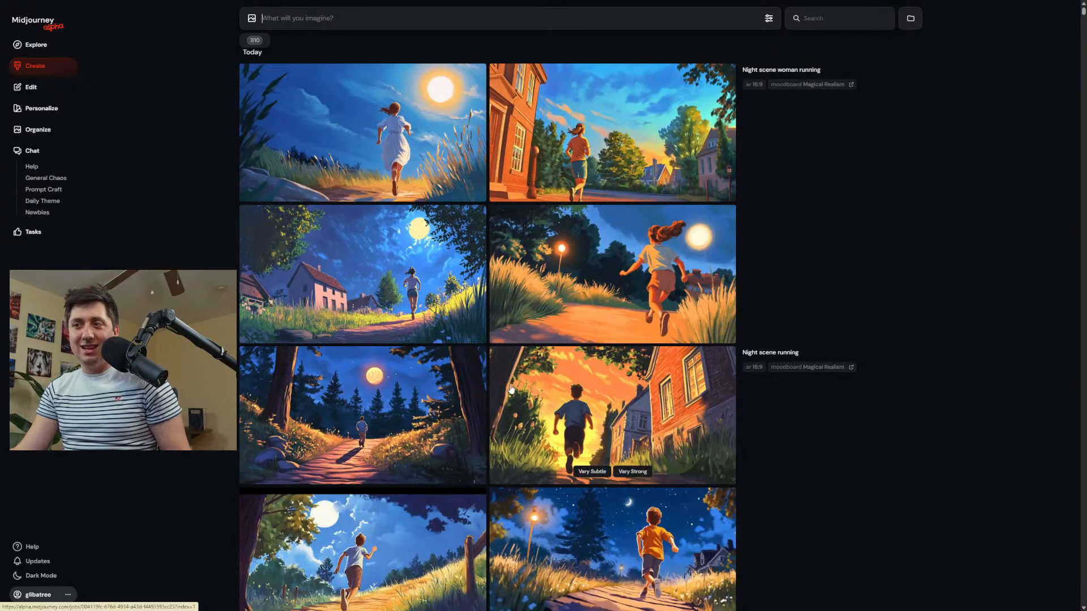
Attach the night image of the boy in the orange shirt running to the prompt as a reference and preview it enlarged.
{"action": "left_click_drag", "start_coordinate": [577, 529], "coordinate": [277, 45]}
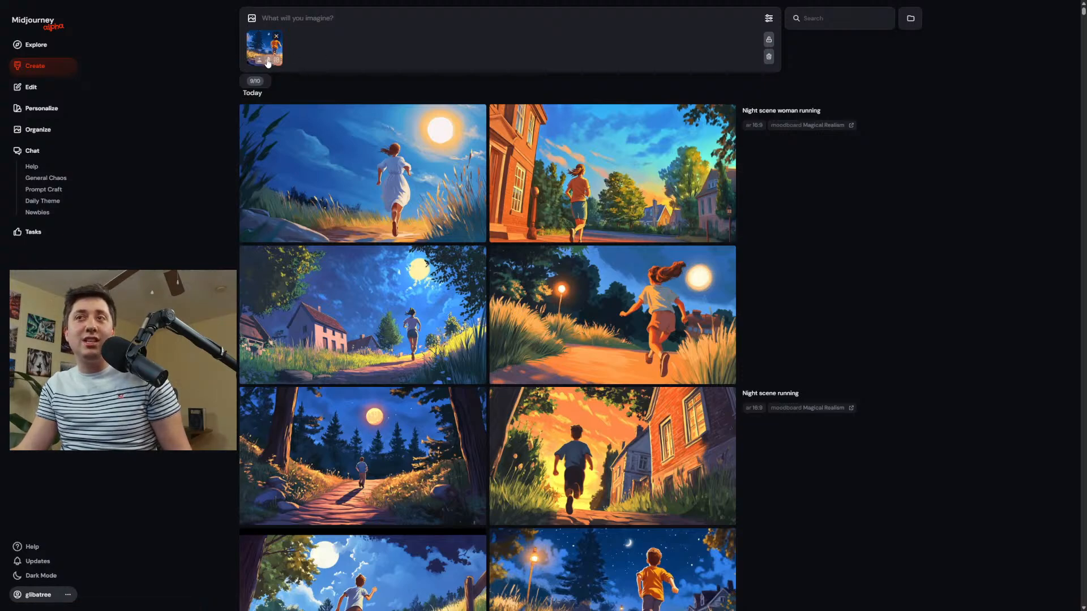
{"action": "left_click", "coordinate": [269, 62]}
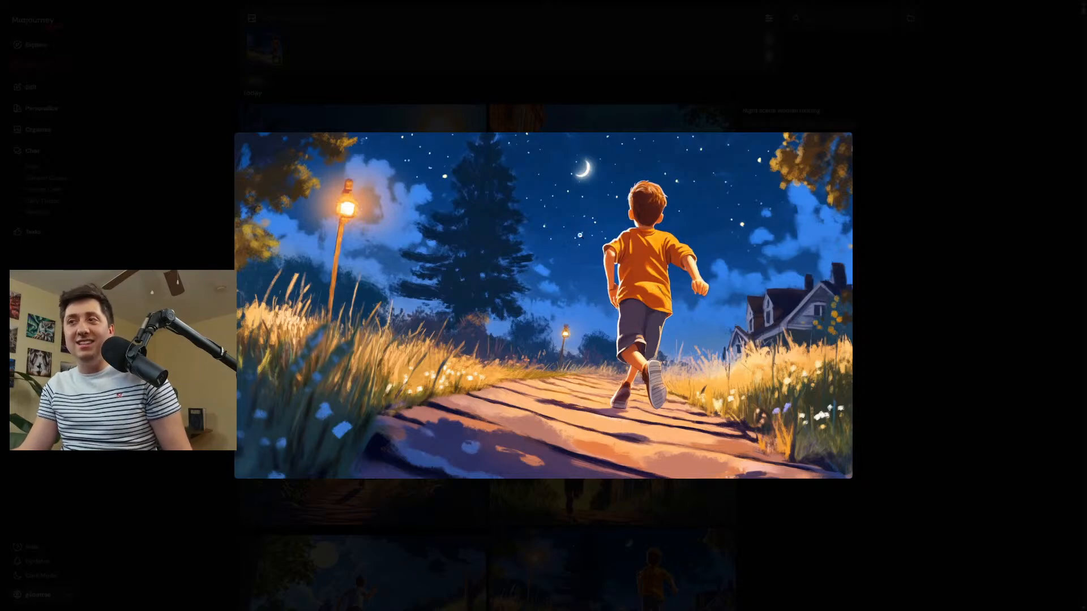
{"action": "left_click", "coordinate": [874, 292]}
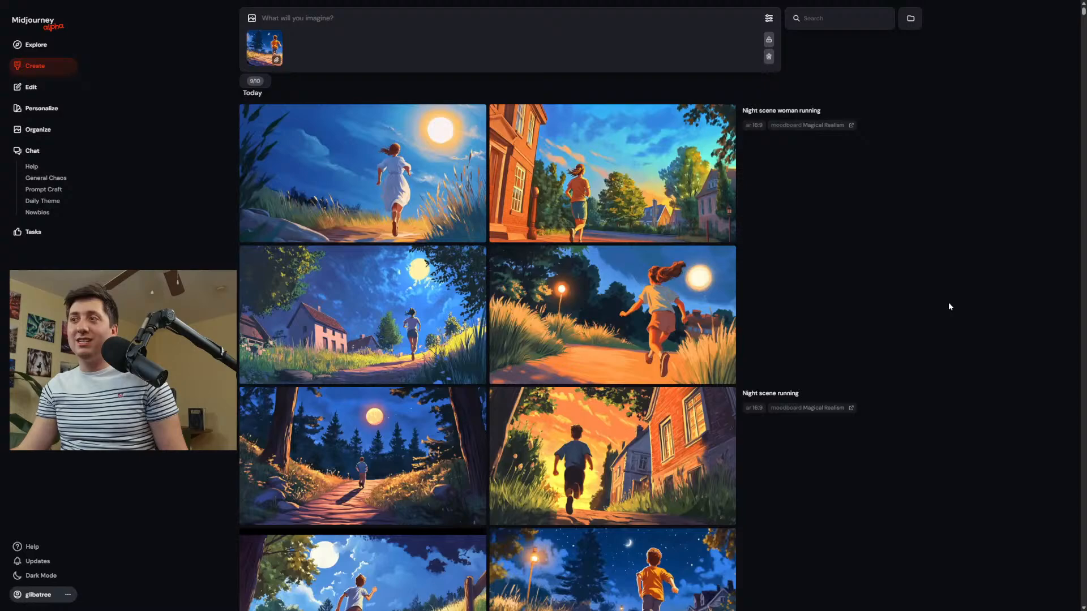
{"action": "left_click", "coordinate": [306, 19]}
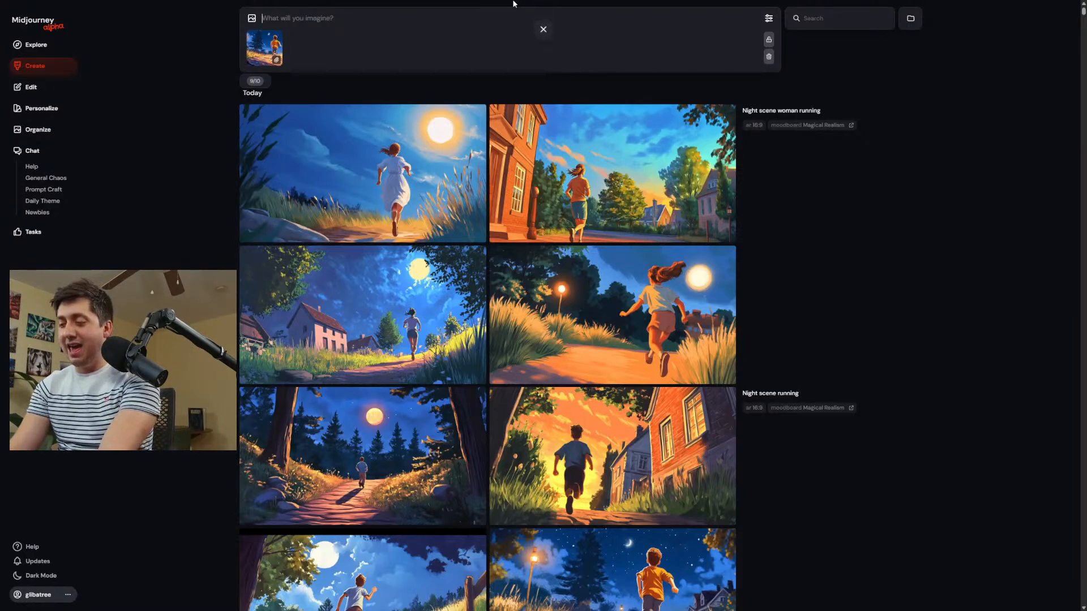
Switch the Personalize setting from the moodboard to Default (Your Global Profile).
{"action": "left_click", "coordinate": [768, 18]}
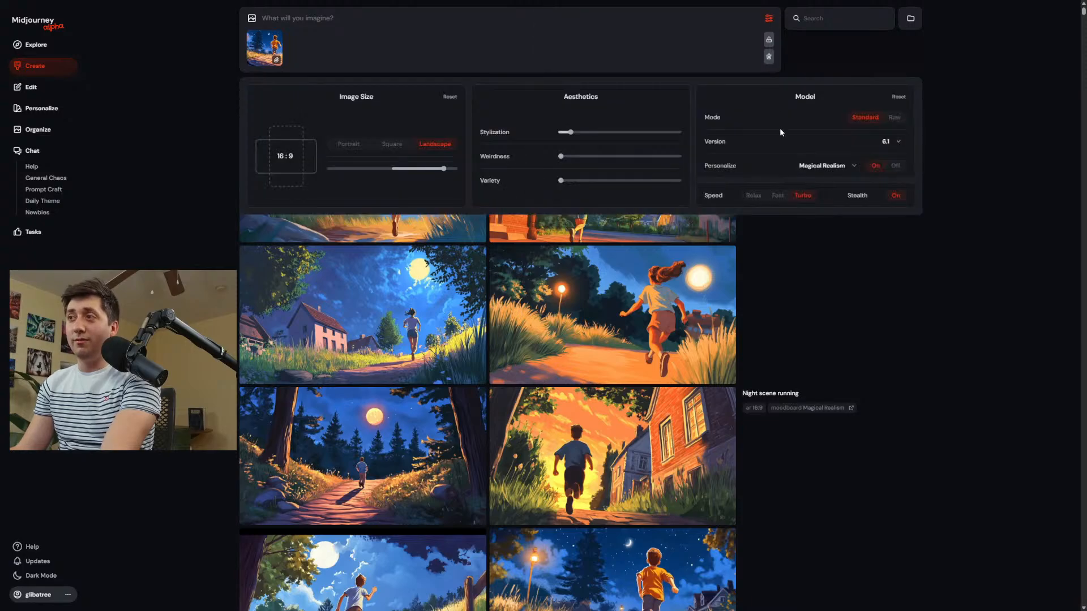
{"action": "left_click", "coordinate": [847, 167]}
{"action": "left_click", "coordinate": [799, 183]}
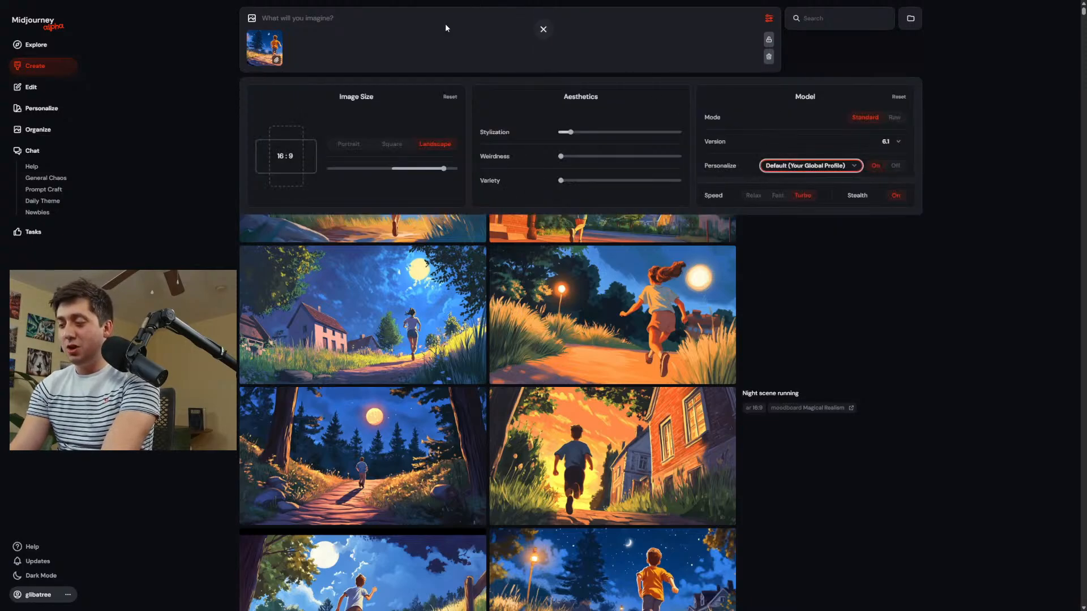
Generate images from the prompt "Closeup portrait of a young girl in the sun, playing with flowers" with the attached reference image.
{"action": "left_click", "coordinate": [402, 18]}
{"action": "type", "text": "C"}
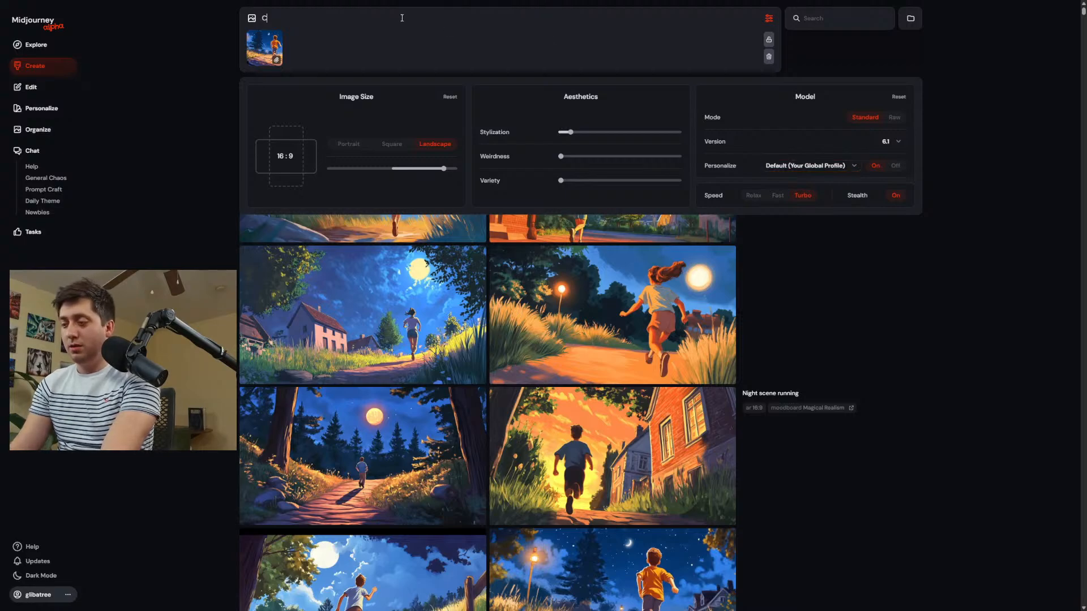
{"action": "type", "text": "loseup p"}
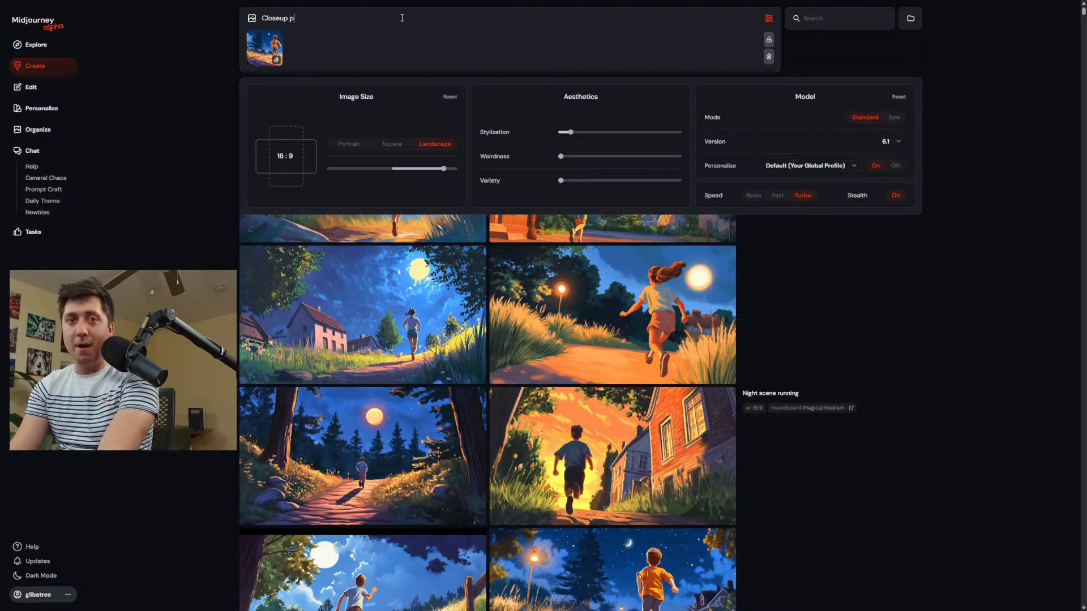
{"action": "type", "text": "ortrait"}
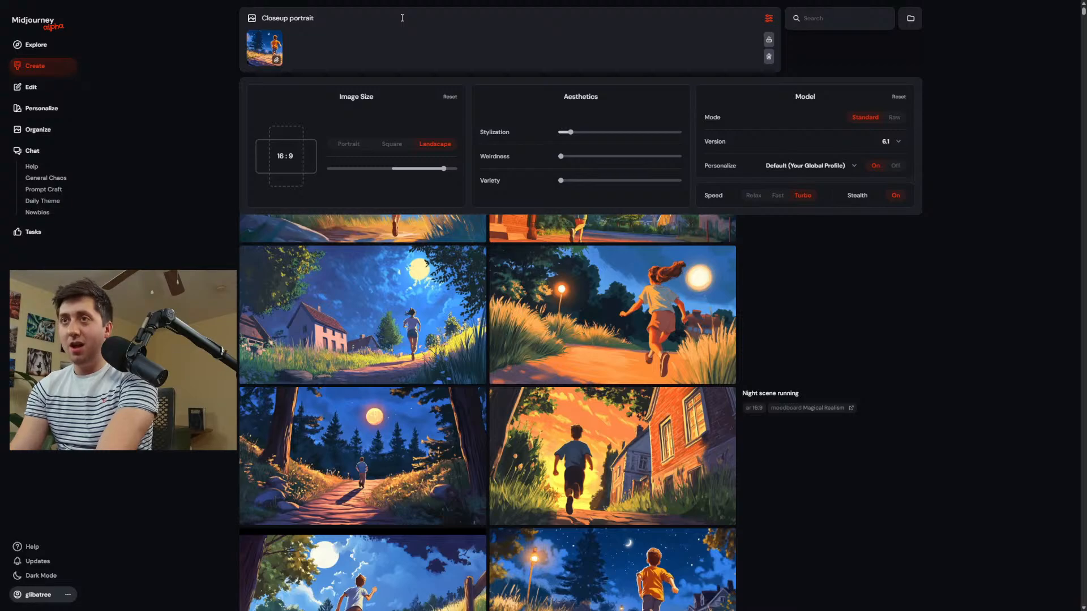
{"action": "type", "text": " of a young girl"}
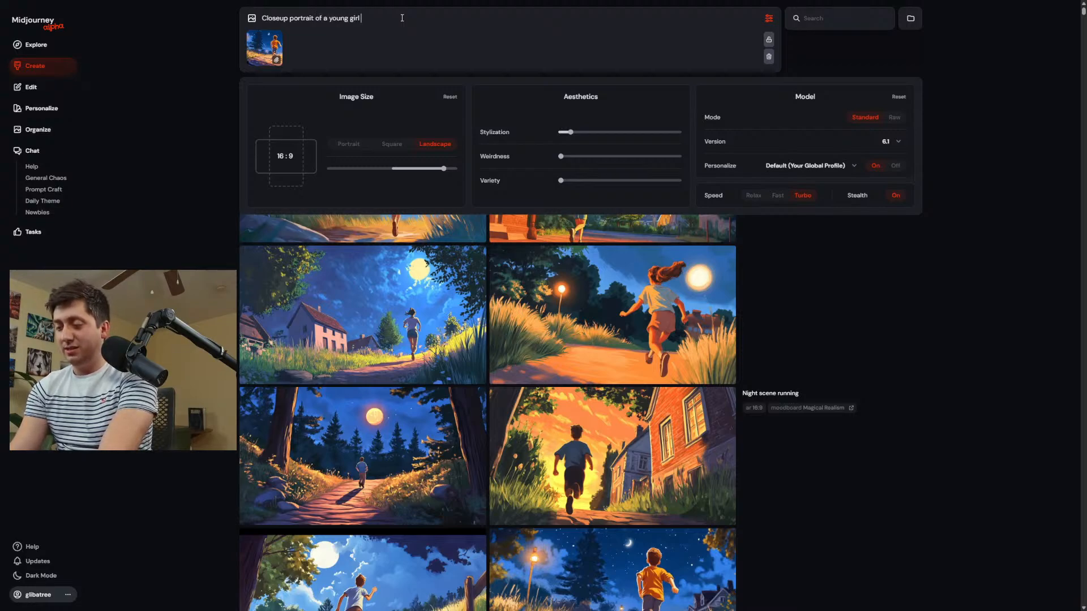
{"action": "type", "text": " i"}
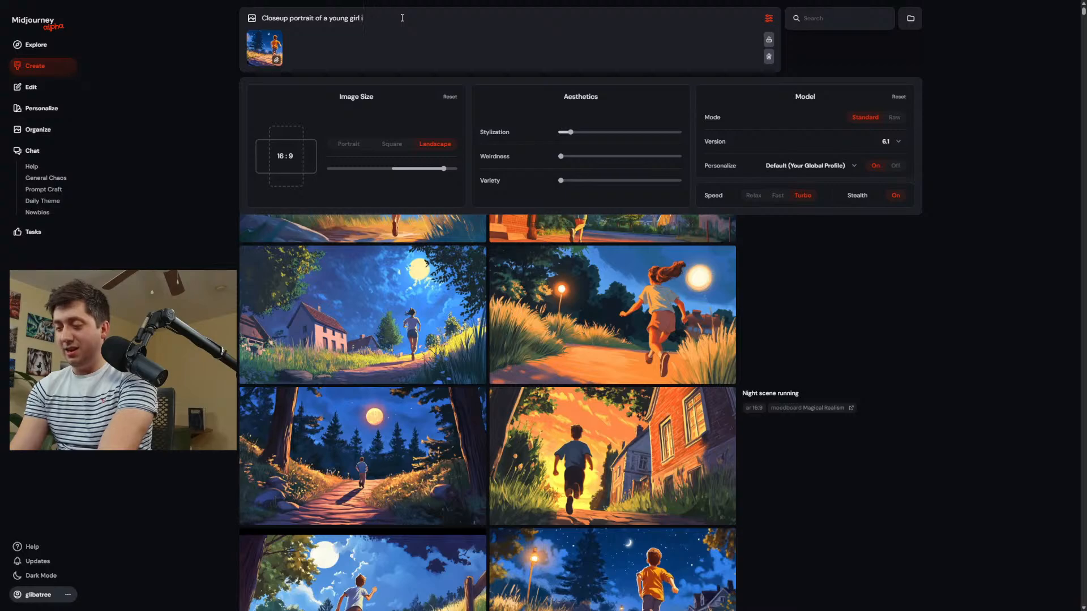
{"action": "type", "text": "n the sun, "}
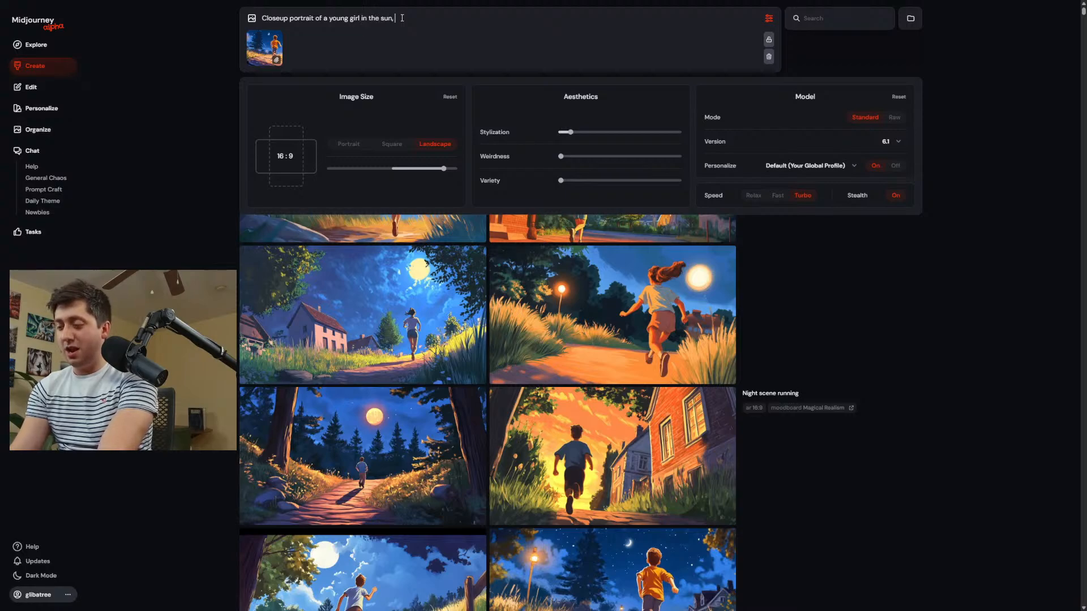
{"action": "type", "text": "playing"}
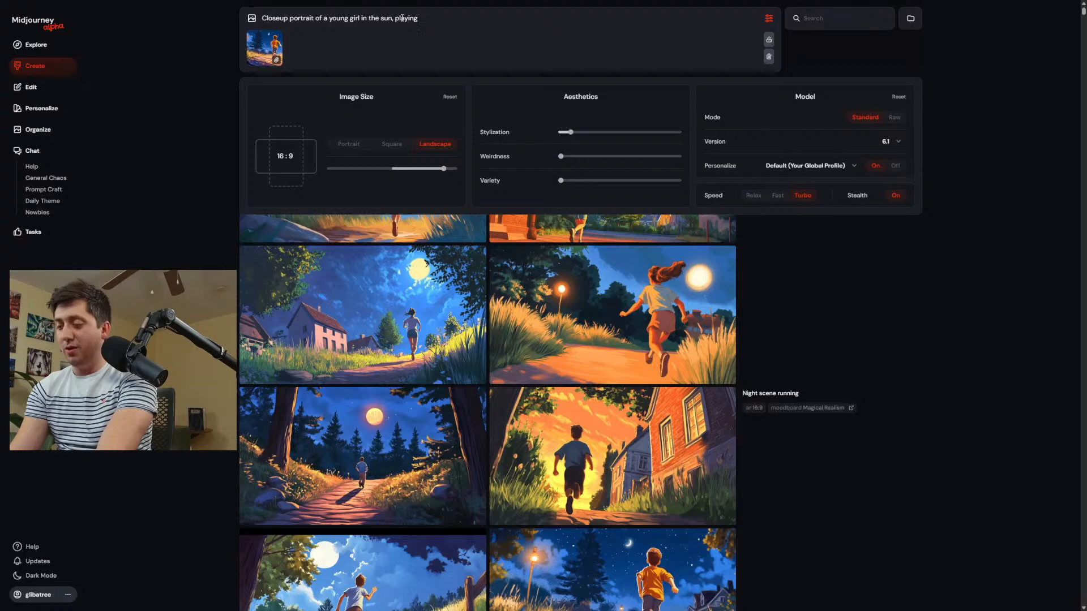
{"action": "type", "text": " with fl"}
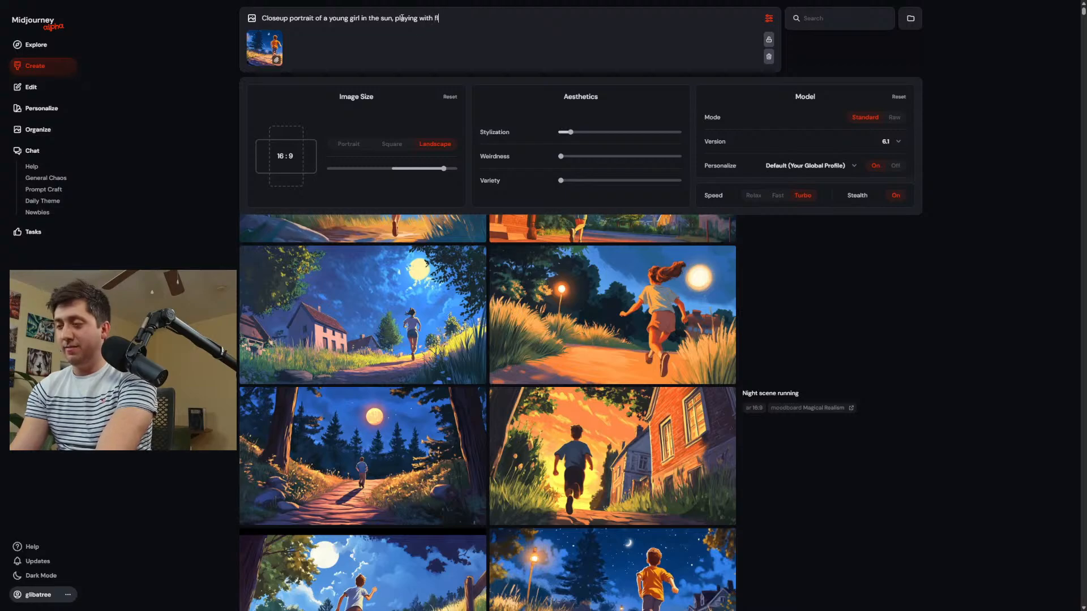
{"action": "type", "text": "owers"}
{"action": "key", "text": "Return"}
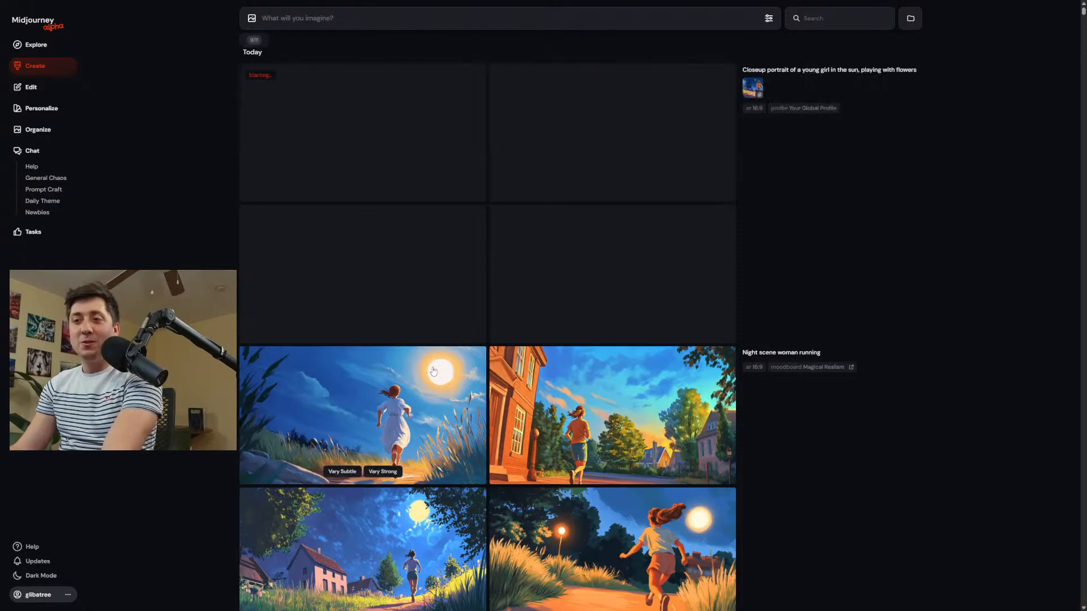
Open the "Day scene boy playing" image of the boy crouching with white animals in the Editor.
{"action": "scroll", "coordinate": [452, 396], "scroll_direction": "down", "scroll_amount": 5}
{"action": "scroll", "coordinate": [436, 285], "scroll_direction": "down", "scroll_amount": 15}
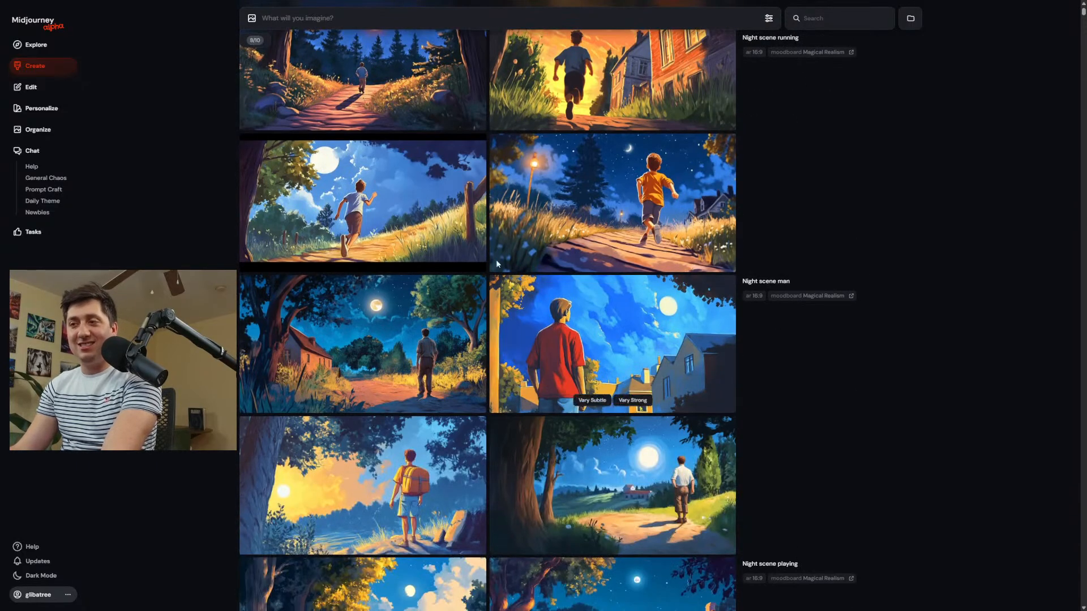
{"action": "scroll", "coordinate": [492, 203], "scroll_direction": "down", "scroll_amount": 15}
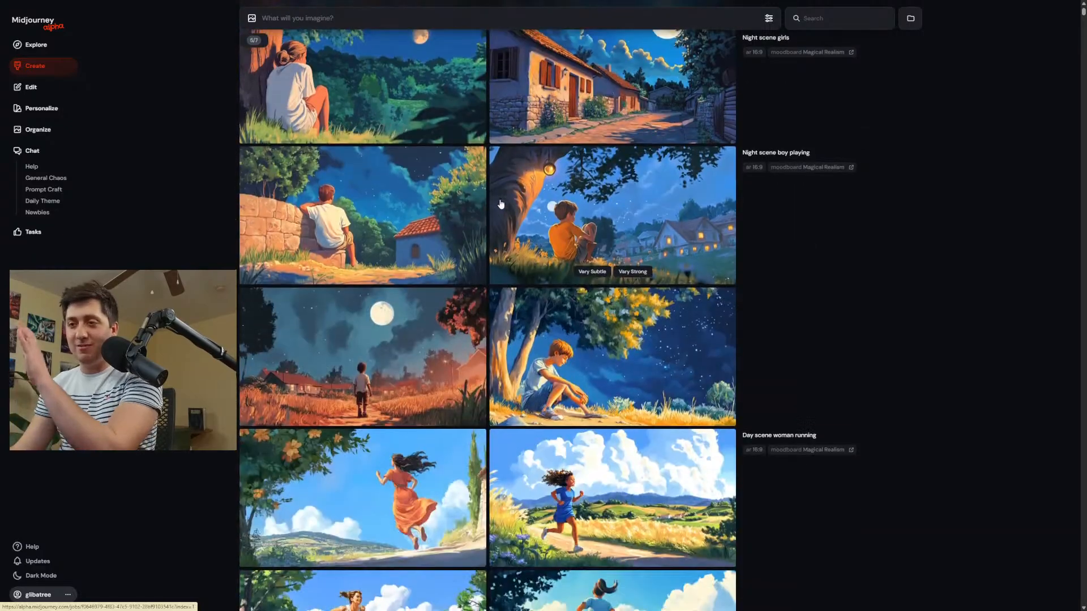
{"action": "scroll", "coordinate": [508, 232], "scroll_direction": "down", "scroll_amount": 5}
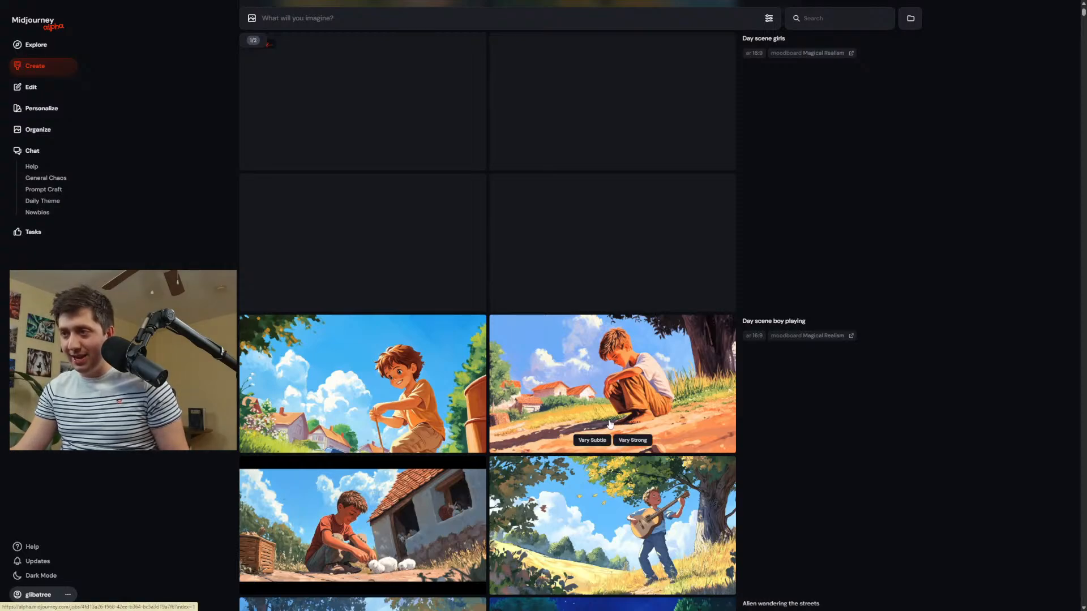
{"action": "left_click", "coordinate": [413, 501]}
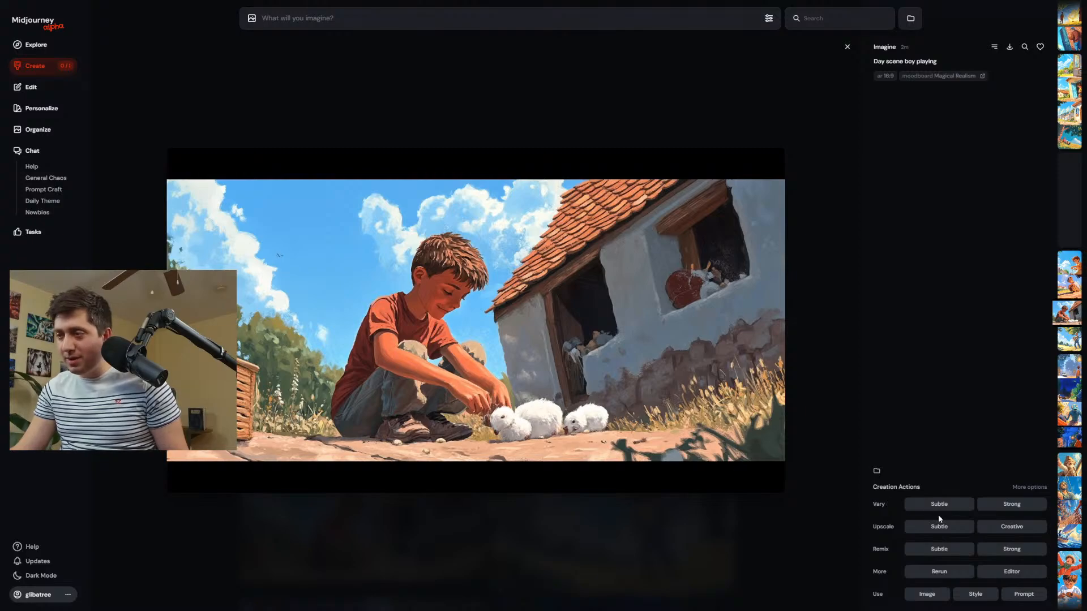
{"action": "left_click", "coordinate": [1031, 573]}
Erase the white animals, the strip along the image's lower edge and the black band along its upper edge with a large brush.
{"action": "scroll", "coordinate": [541, 455], "scroll_direction": "up", "scroll_amount": 5}
{"action": "left_click_drag", "start_coordinate": [540, 455], "coordinate": [636, 440]}
{"action": "scroll", "coordinate": [706, 478], "scroll_direction": "up", "scroll_amount": 5}
{"action": "mouse_move", "coordinate": [812, 505]}
{"action": "left_mouse_down"}
{"action": "mouse_move", "coordinate": [787, 525]}
{"action": "mouse_move", "coordinate": [645, 559]}
{"action": "mouse_move", "coordinate": [148, 563]}
{"action": "left_mouse_up"}
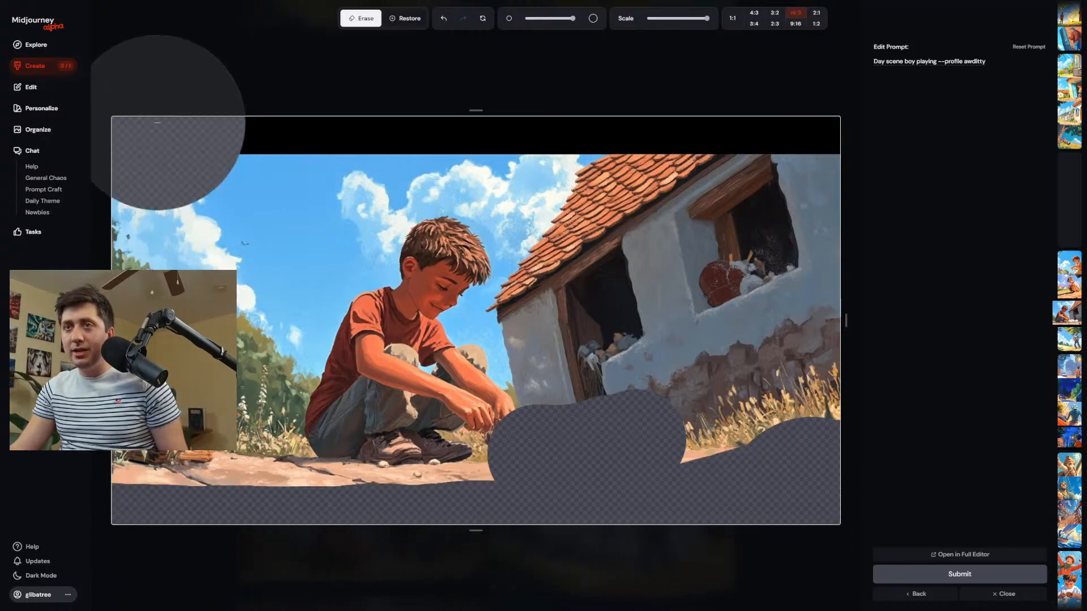
{"action": "mouse_move", "coordinate": [157, 122]}
{"action": "left_mouse_down"}
{"action": "mouse_move", "coordinate": [681, 84]}
{"action": "mouse_move", "coordinate": [836, 60]}
{"action": "left_mouse_up"}
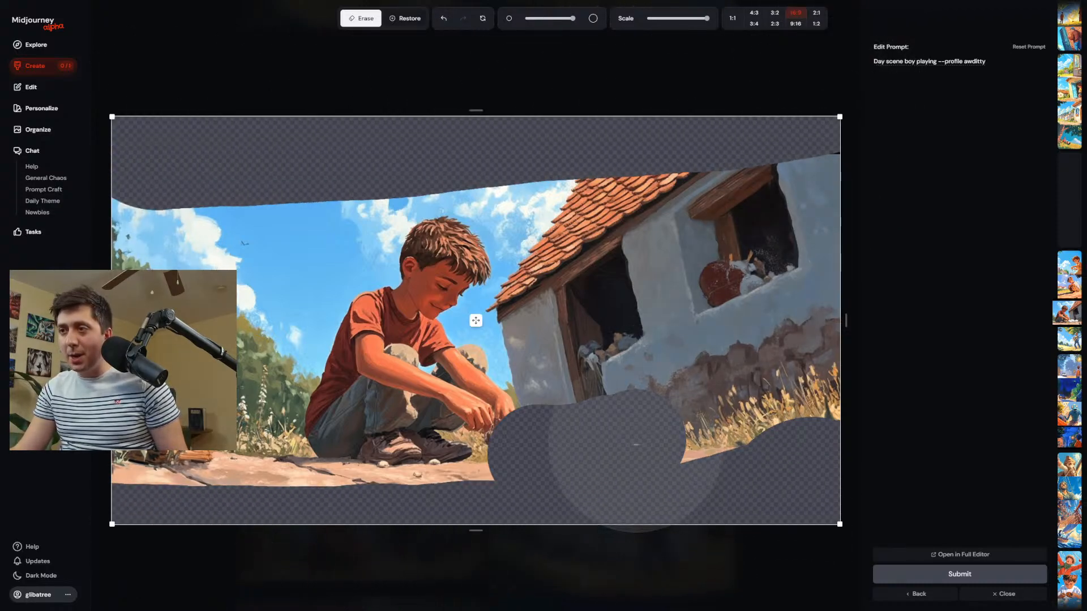
Replace the prompt text with "Boy in a farm yard", keeping the profile parameter, submit the edit and return to the Create page.
{"action": "left_click_drag", "start_coordinate": [937, 61], "coordinate": [833, 73]}
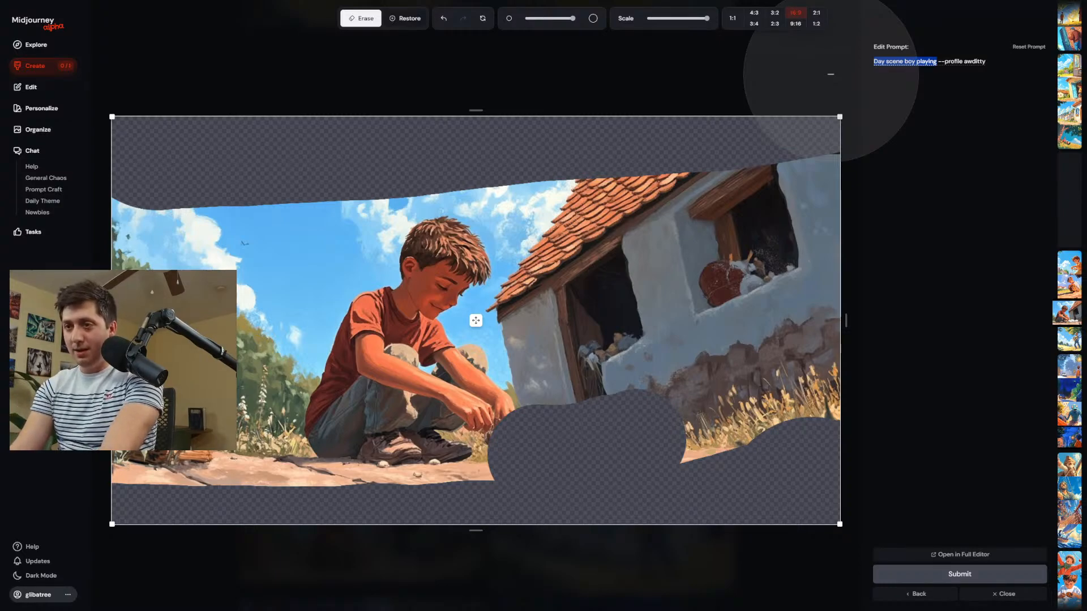
{"action": "type", "text": "Boy in a"}
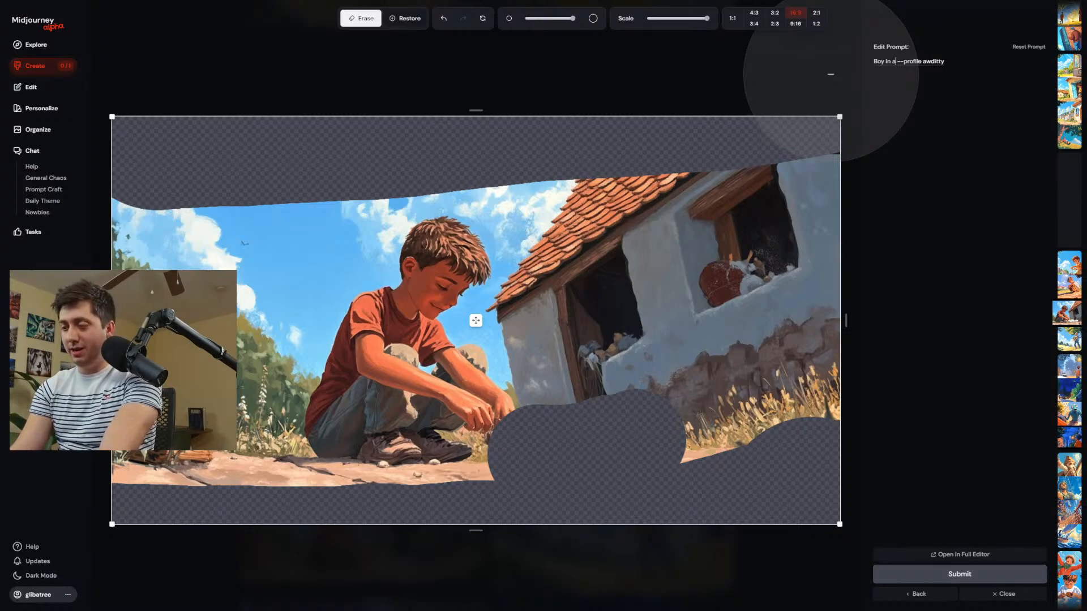
{"action": "type", "text": " farm yard"}
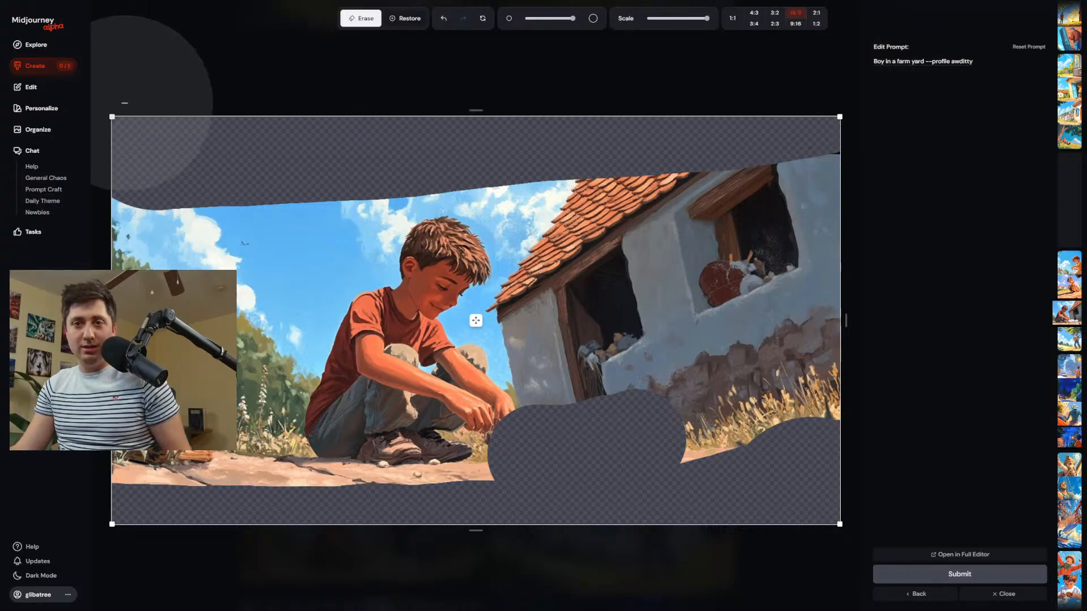
{"action": "left_click", "coordinate": [42, 65]}
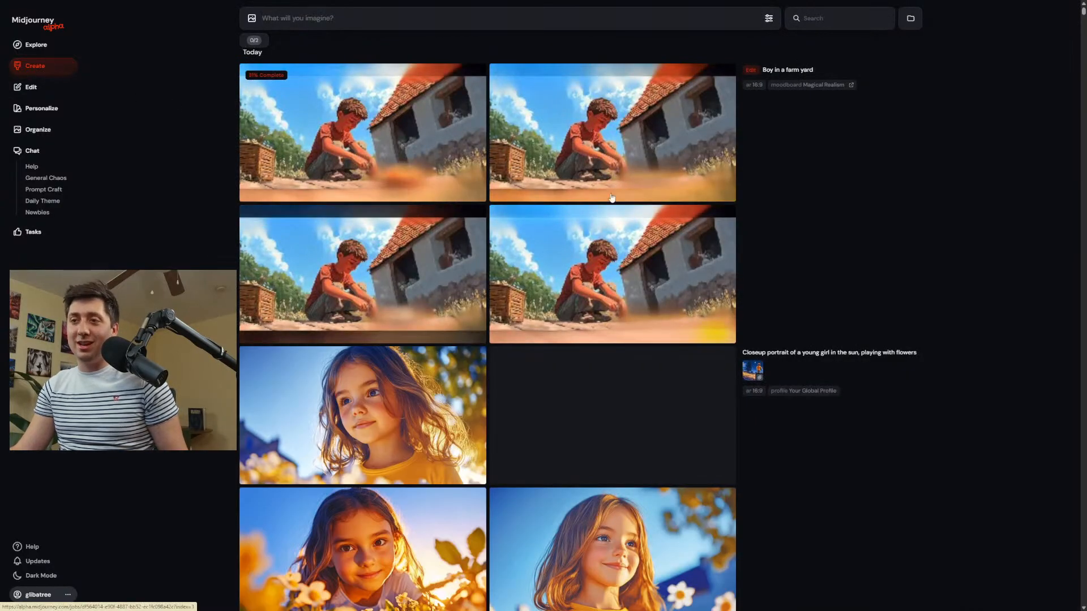
Add the reference image used for the young girl portrait to a new prompt.
{"action": "scroll", "coordinate": [650, 226], "scroll_direction": "down", "scroll_amount": 6}
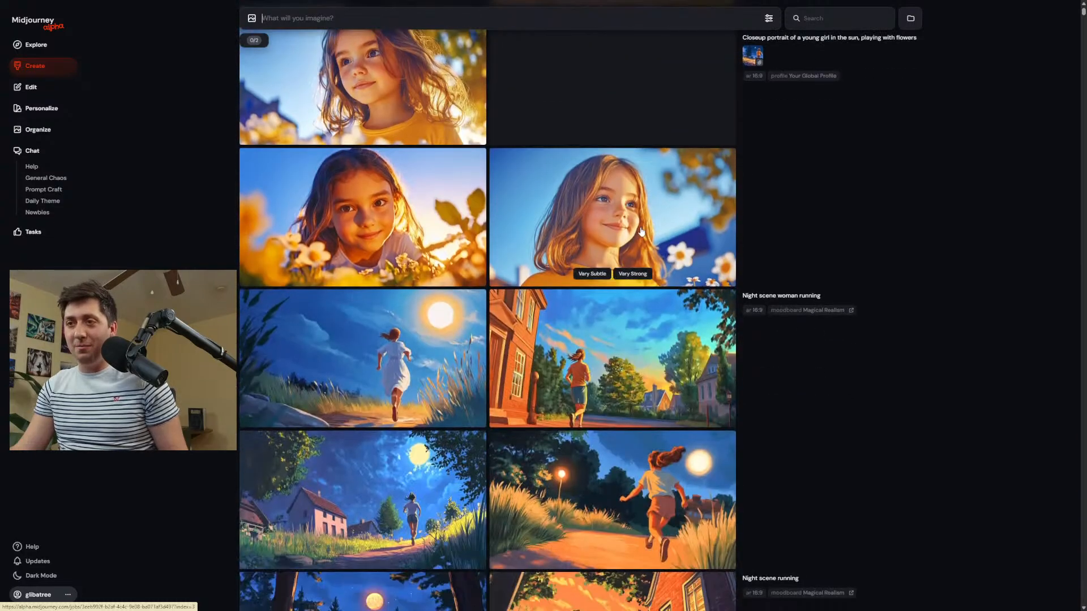
{"action": "left_click", "coordinate": [752, 56]}
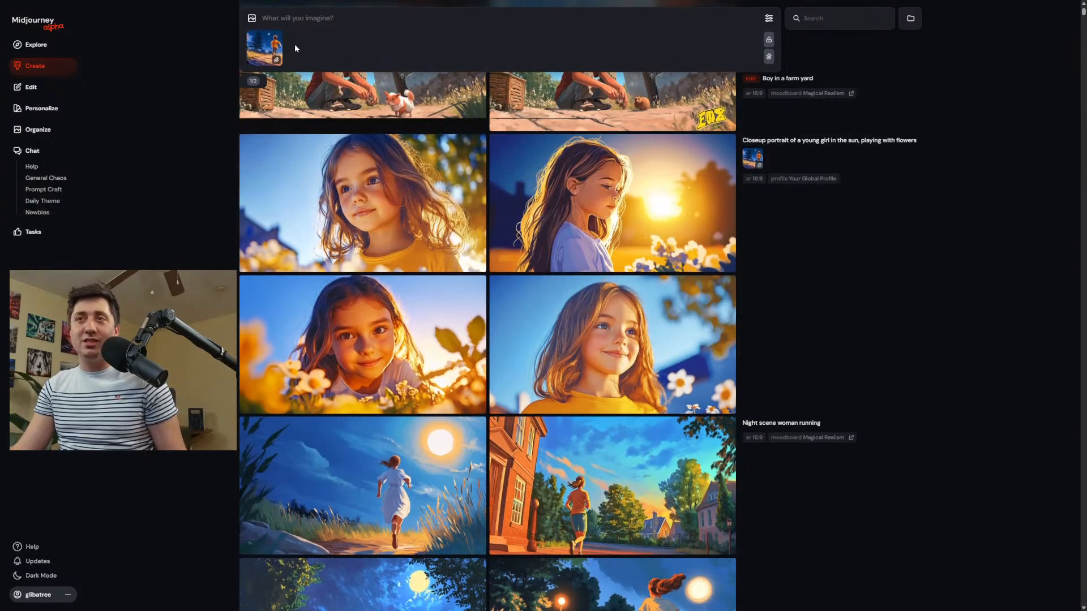
{"action": "mouse_move", "coordinate": [276, 40]}
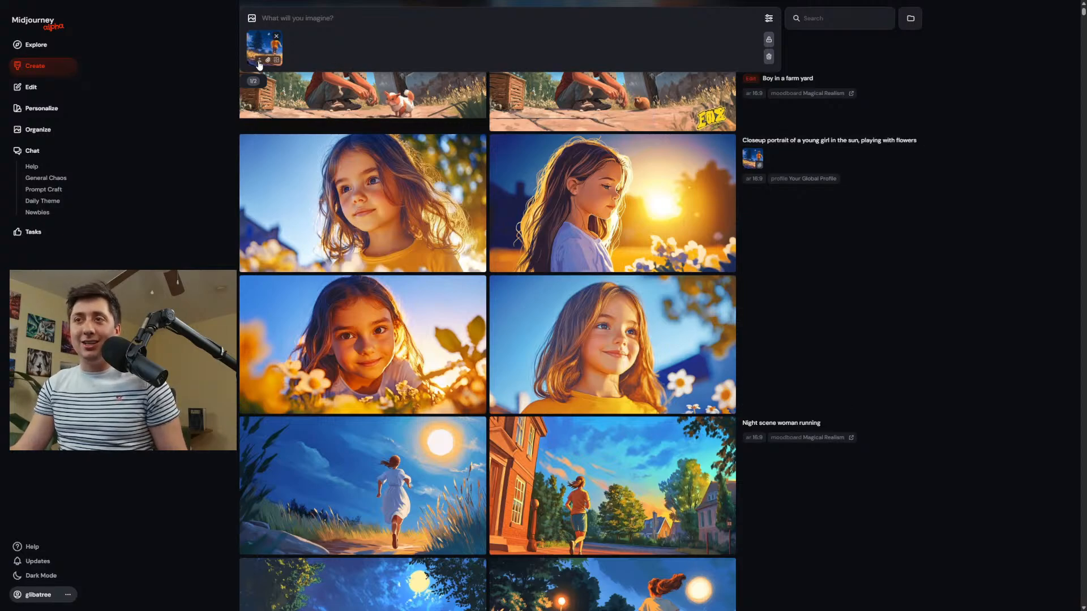
{"action": "mouse_move", "coordinate": [577, 355]}
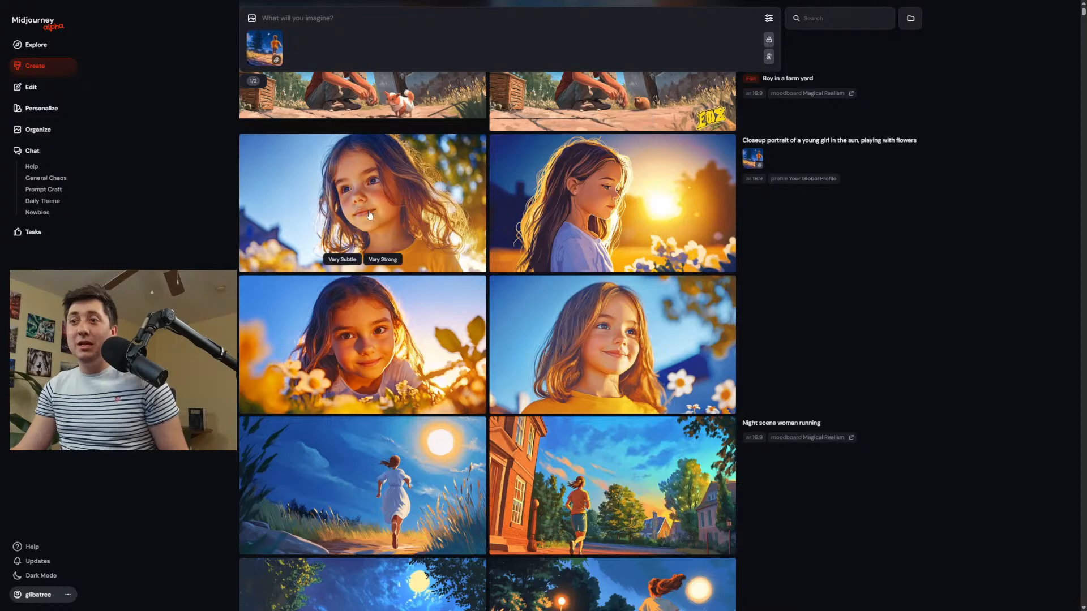
Open the "Boy in a farm yard" result with the brown animal and yellow lettering in the Editor.
{"action": "scroll", "coordinate": [471, 219], "scroll_direction": "down", "scroll_amount": 5}
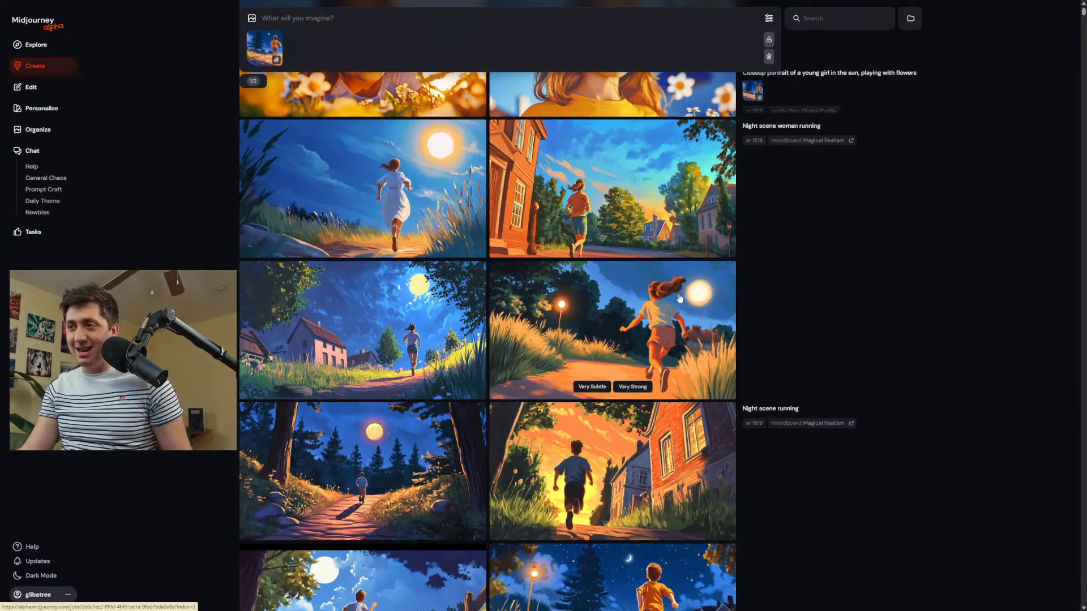
{"action": "scroll", "coordinate": [691, 290], "scroll_direction": "up", "scroll_amount": 4}
{"action": "scroll", "coordinate": [692, 290], "scroll_direction": "up", "scroll_amount": 5}
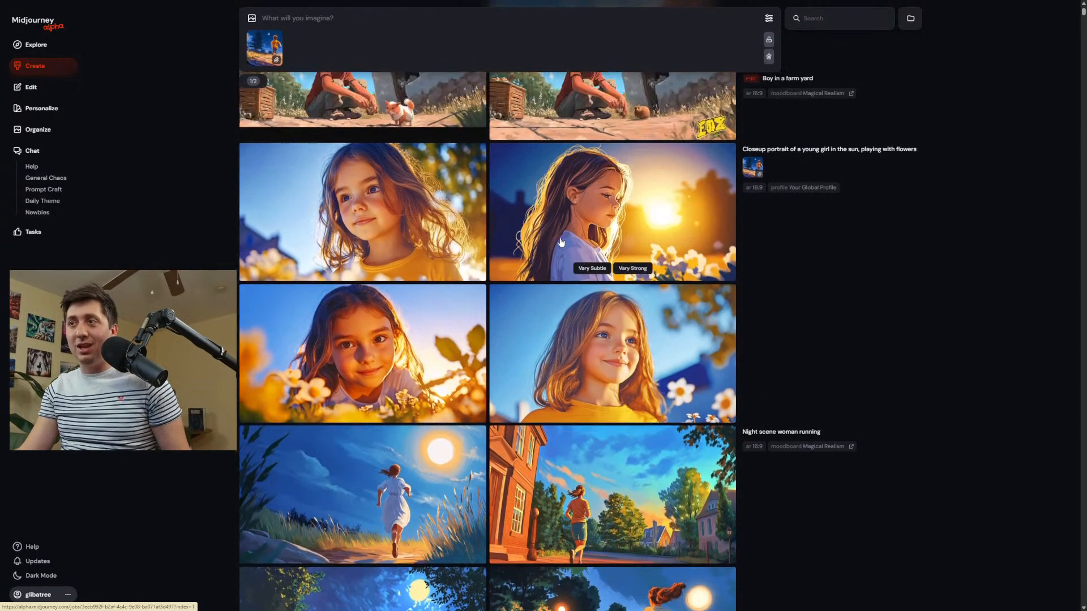
{"action": "left_click", "coordinate": [635, 292]}
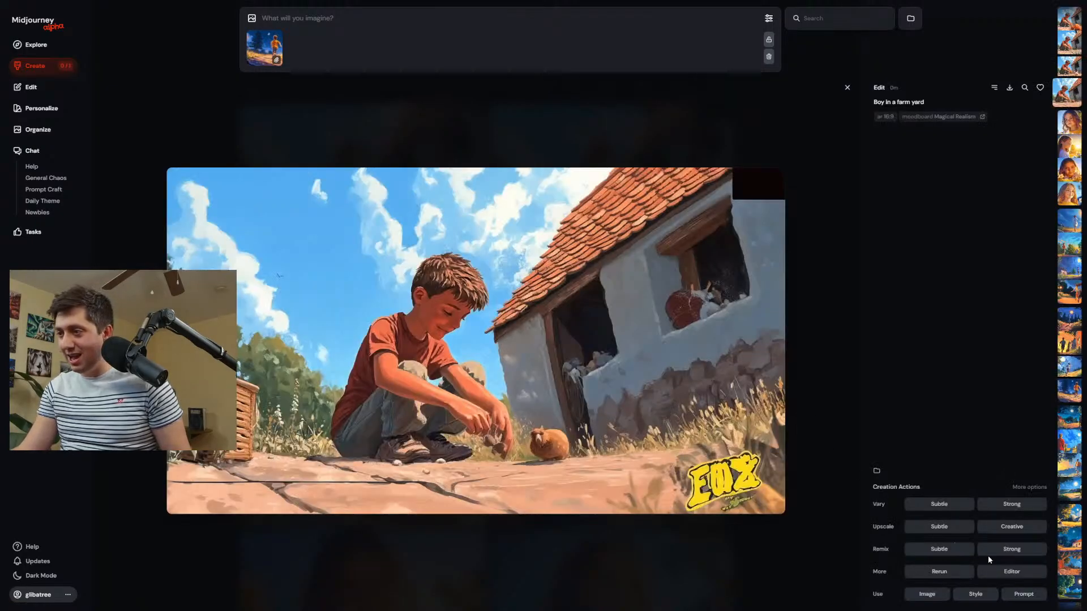
{"action": "left_click", "coordinate": [1010, 572]}
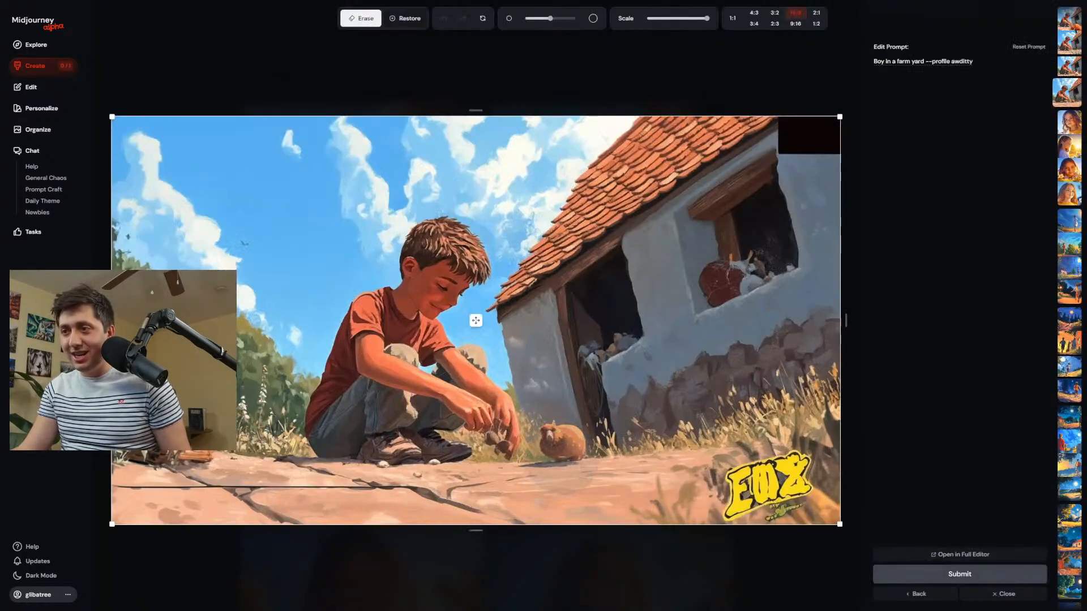
Erase the brown animal by the boy's hands, the yellow lettering and the surrounding ground and grass in the image's lower right corner.
{"action": "left_click_drag", "start_coordinate": [564, 455], "coordinate": [519, 452]}
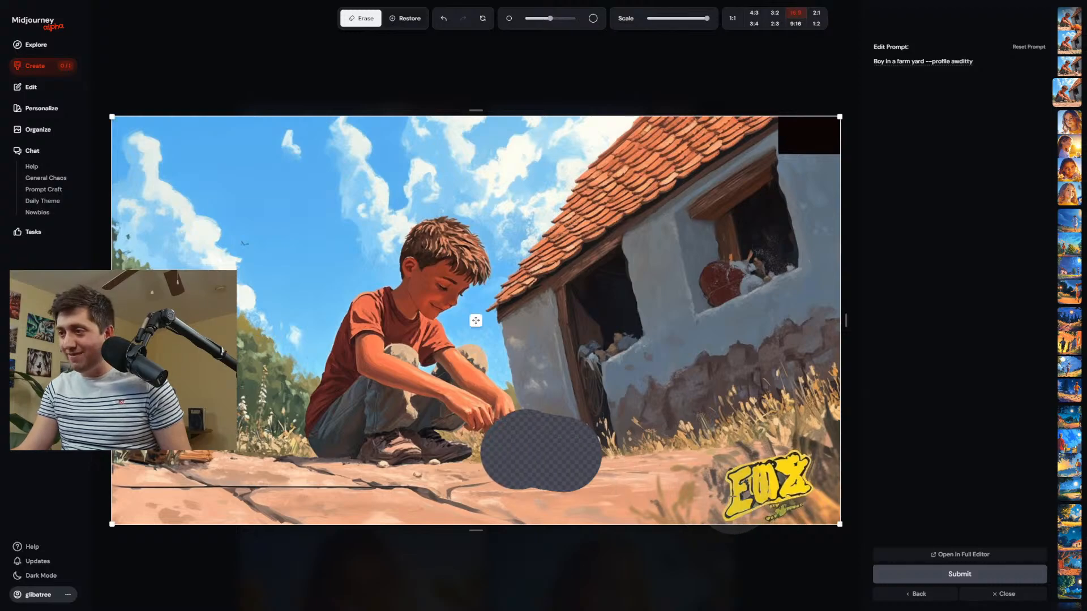
{"action": "left_click_drag", "start_coordinate": [736, 493], "coordinate": [795, 480]}
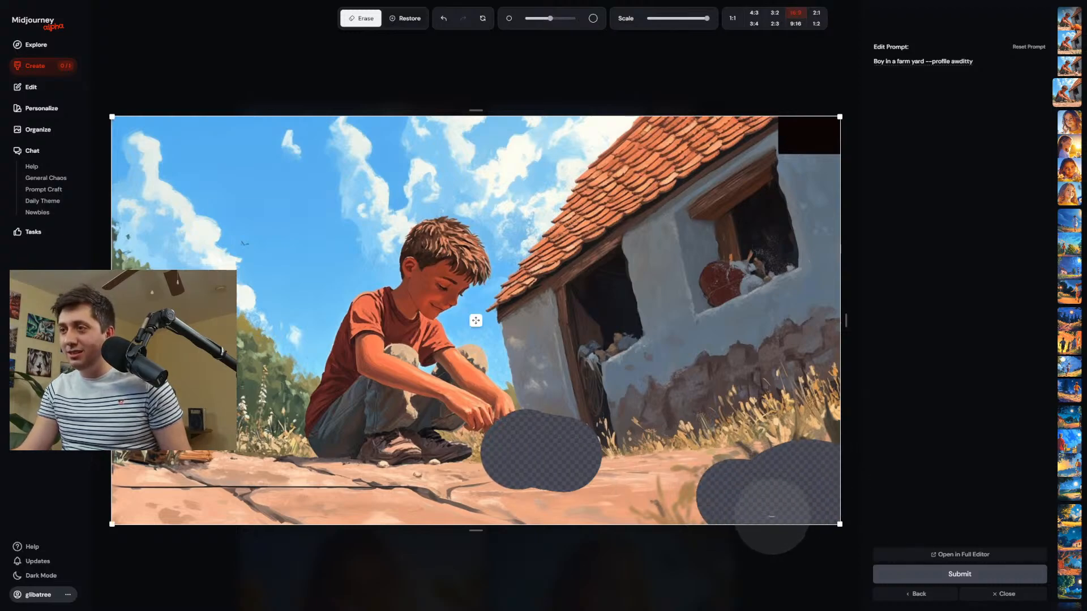
{"action": "scroll", "coordinate": [731, 515], "scroll_direction": "up", "scroll_amount": 5}
{"action": "left_click_drag", "start_coordinate": [690, 515], "coordinate": [695, 517]}
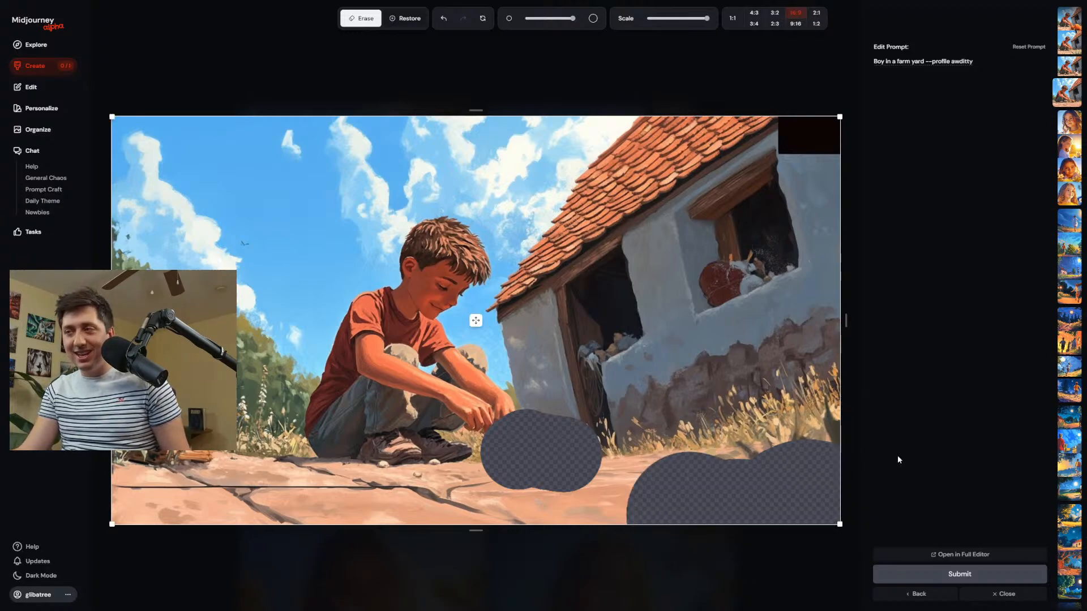
{"action": "left_click_drag", "start_coordinate": [849, 487], "coordinate": [832, 450]}
{"action": "scroll", "coordinate": [764, 481], "scroll_direction": "down", "scroll_amount": 4}
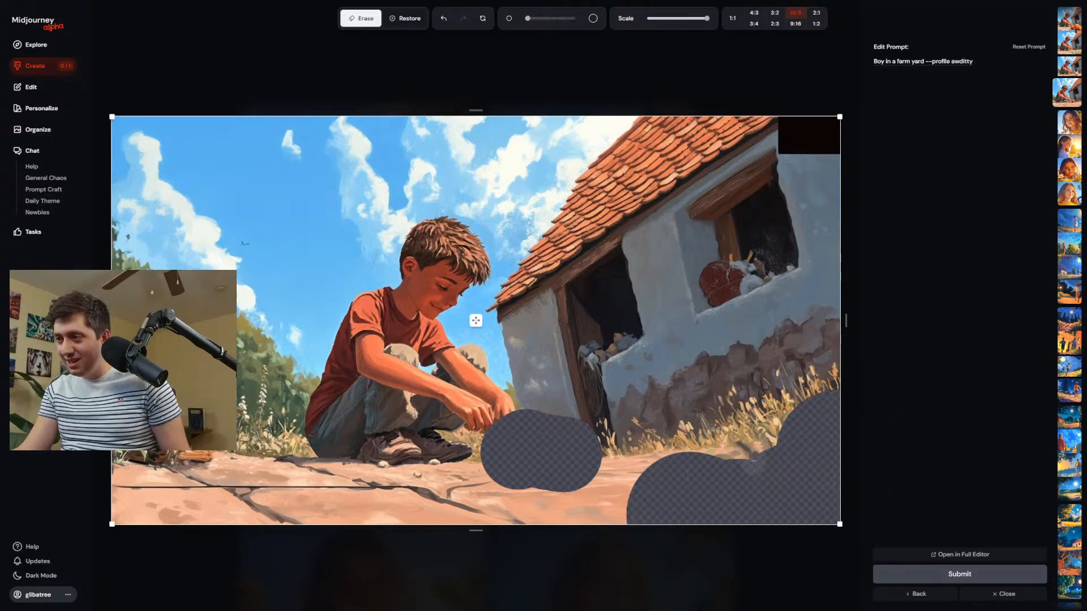
{"action": "left_click_drag", "start_coordinate": [753, 461], "coordinate": [734, 445]}
Erase the items in both house windows and the wall and ground below the larger opening, and submit the edit.
{"action": "scroll", "coordinate": [750, 278], "scroll_direction": "up", "scroll_amount": 5}
{"action": "left_click_drag", "start_coordinate": [754, 278], "coordinate": [718, 289]}
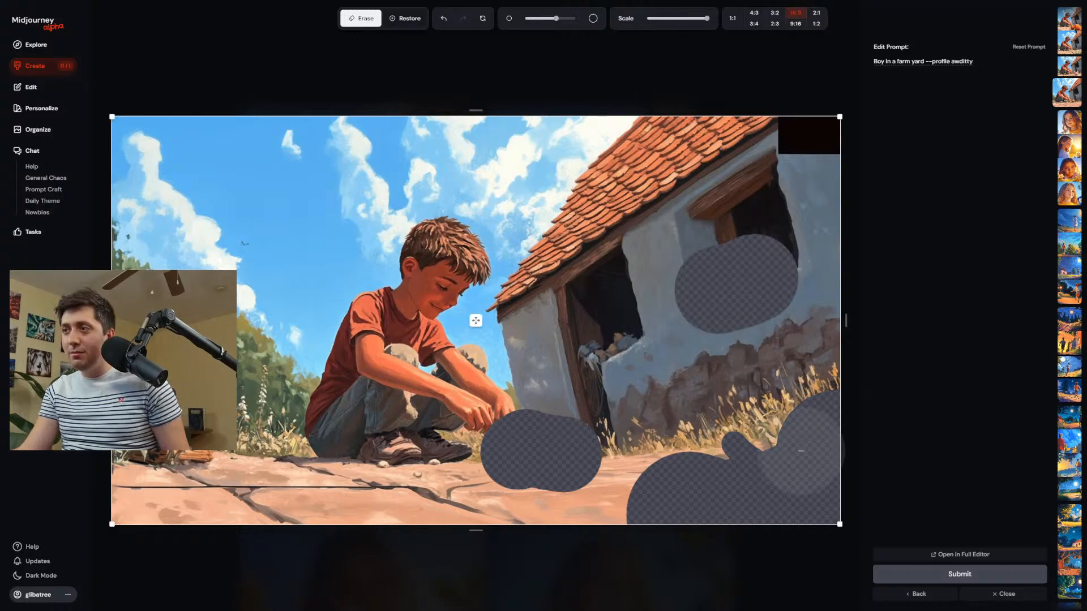
{"action": "scroll", "coordinate": [604, 360], "scroll_direction": "down", "scroll_amount": 5}
{"action": "mouse_move", "coordinate": [627, 351]}
{"action": "left_mouse_down"}
{"action": "mouse_move", "coordinate": [599, 358]}
{"action": "mouse_move", "coordinate": [625, 391]}
{"action": "mouse_move", "coordinate": [789, 473]}
{"action": "left_mouse_up"}
{"action": "scroll", "coordinate": [625, 391], "scroll_direction": "up", "scroll_amount": 4}
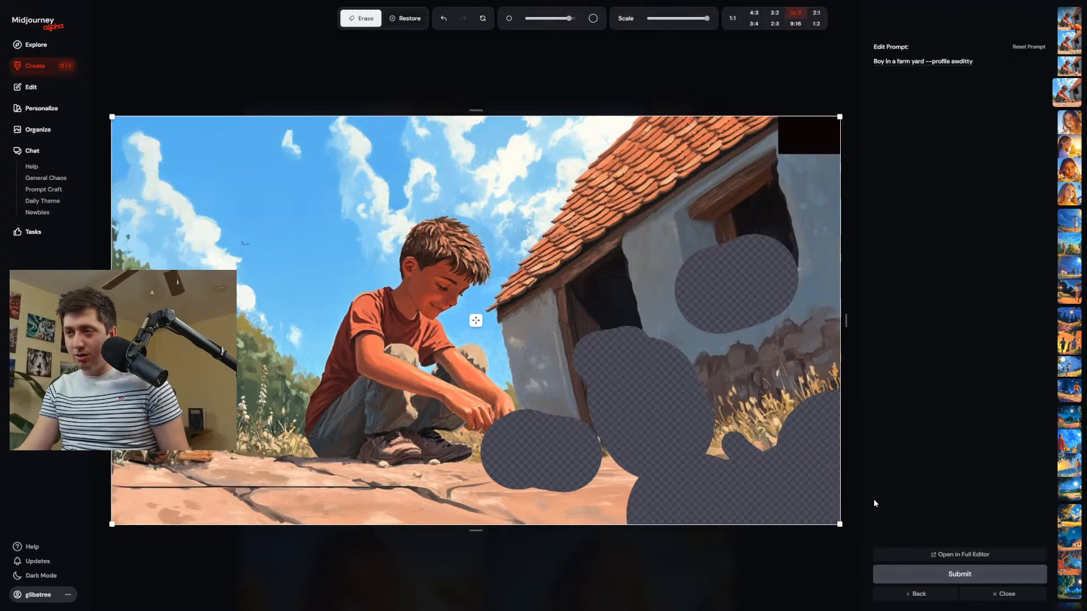
{"action": "scroll", "coordinate": [563, 447], "scroll_direction": "down", "scroll_amount": 2}
{"action": "left_click_drag", "start_coordinate": [564, 450], "coordinate": [614, 450]}
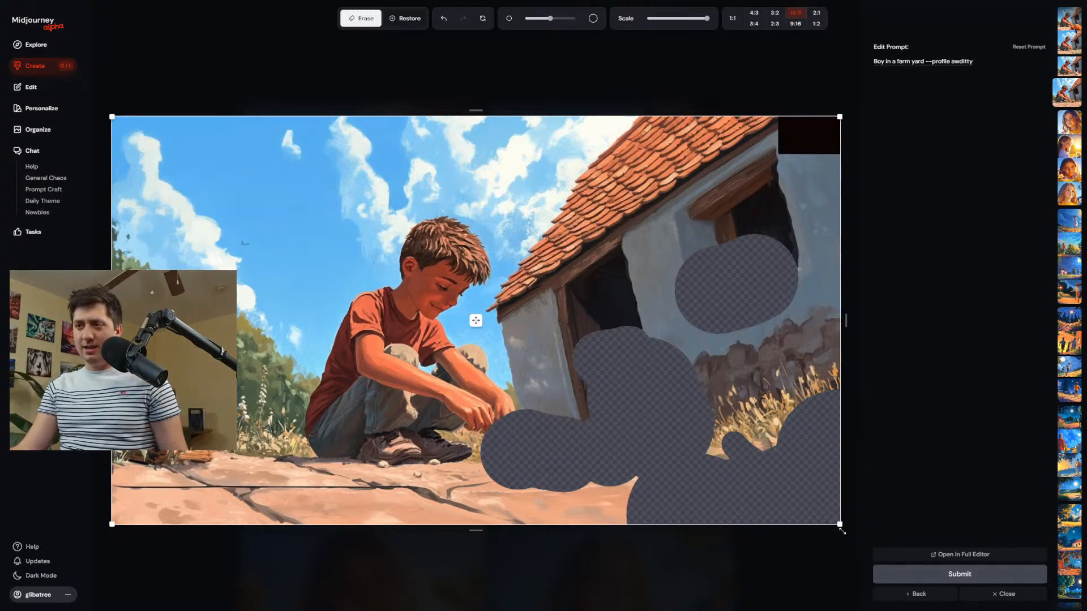
{"action": "left_click", "coordinate": [952, 575]}
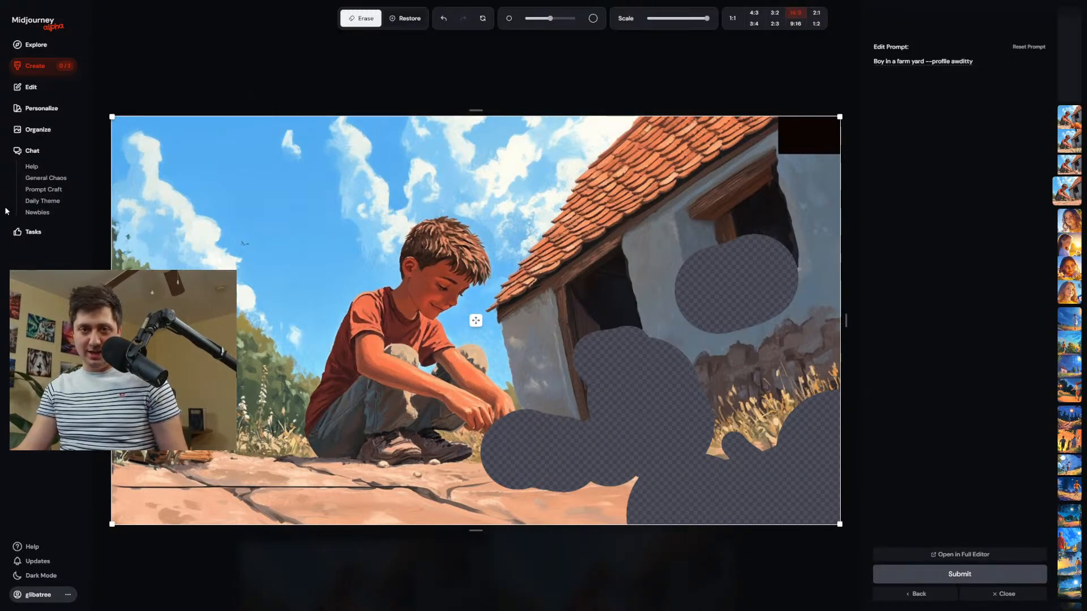
Return to the Create page and look through the earlier generations and the newest "Boy in a farm yard" edit results.
{"action": "left_click", "coordinate": [38, 69]}
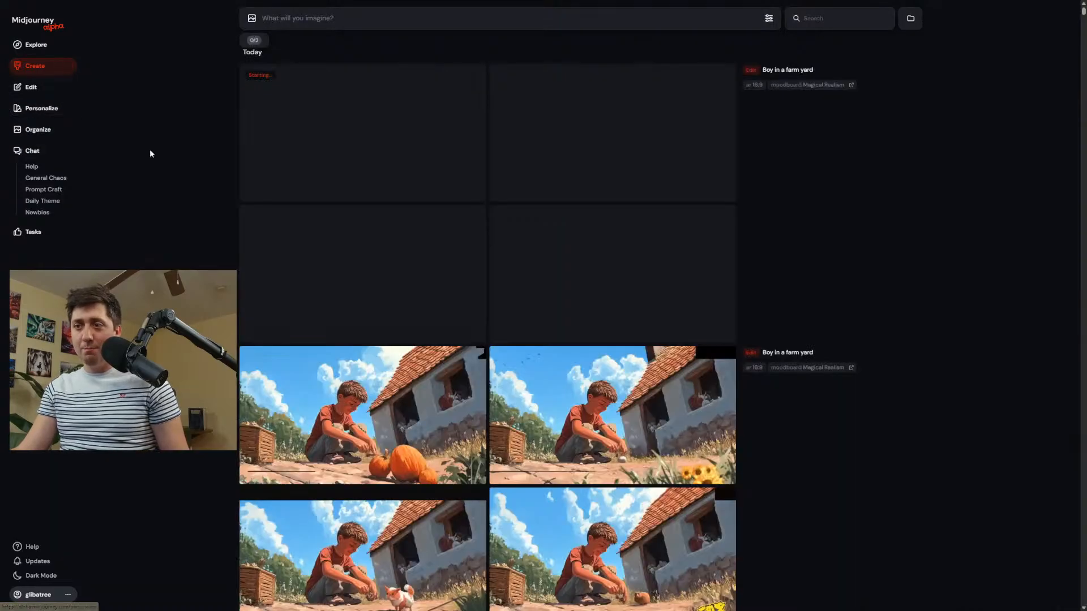
{"action": "scroll", "coordinate": [342, 233], "scroll_direction": "down", "scroll_amount": 2}
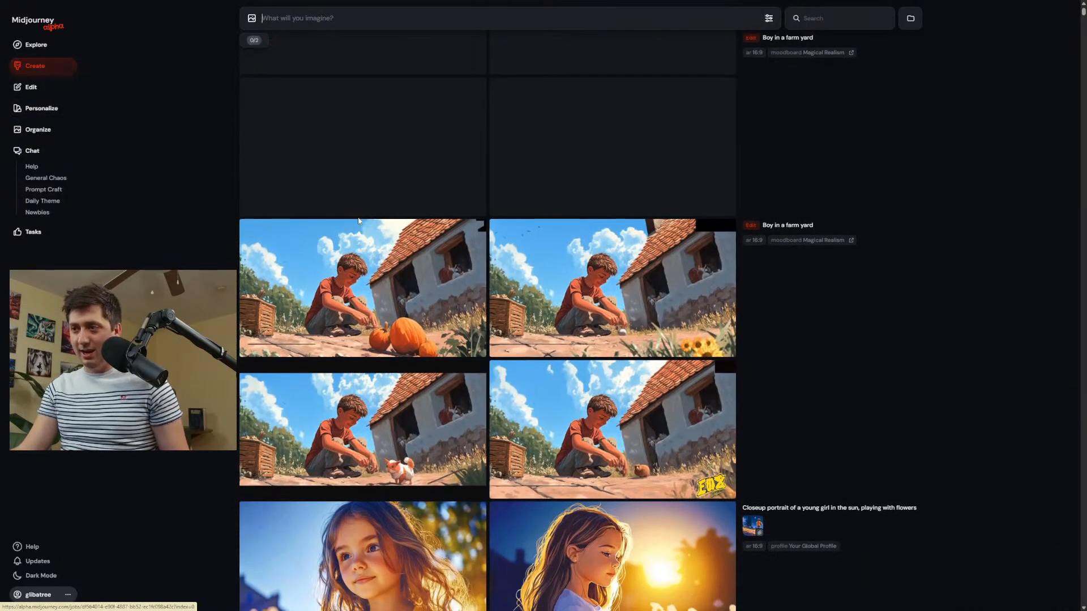
{"action": "scroll", "coordinate": [560, 255], "scroll_direction": "down", "scroll_amount": 10}
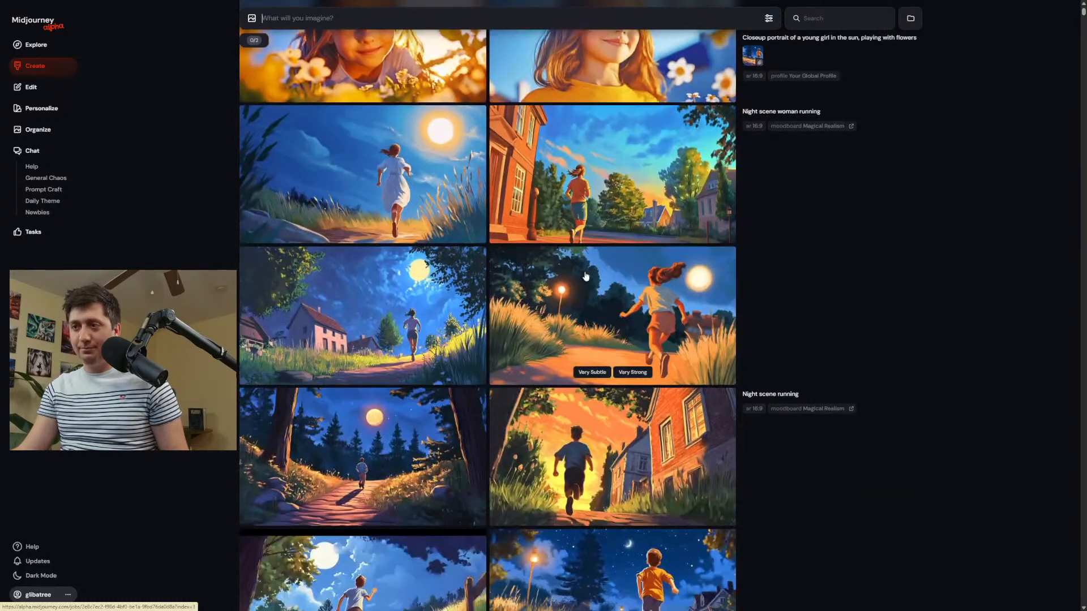
{"action": "mouse_move", "coordinate": [764, 71]}
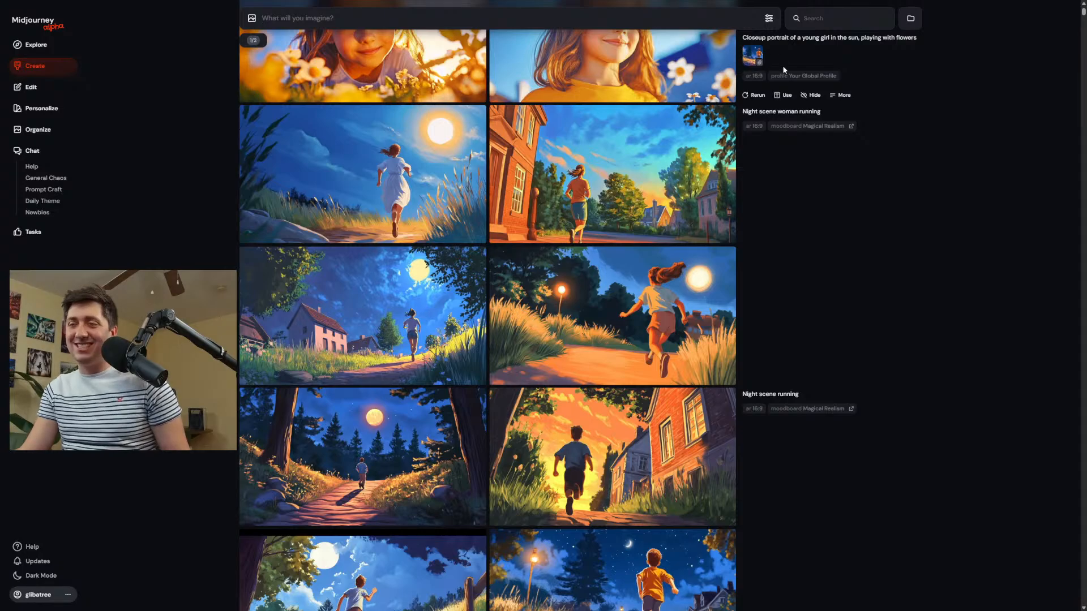
{"action": "scroll", "coordinate": [750, 280], "scroll_direction": "up", "scroll_amount": 10}
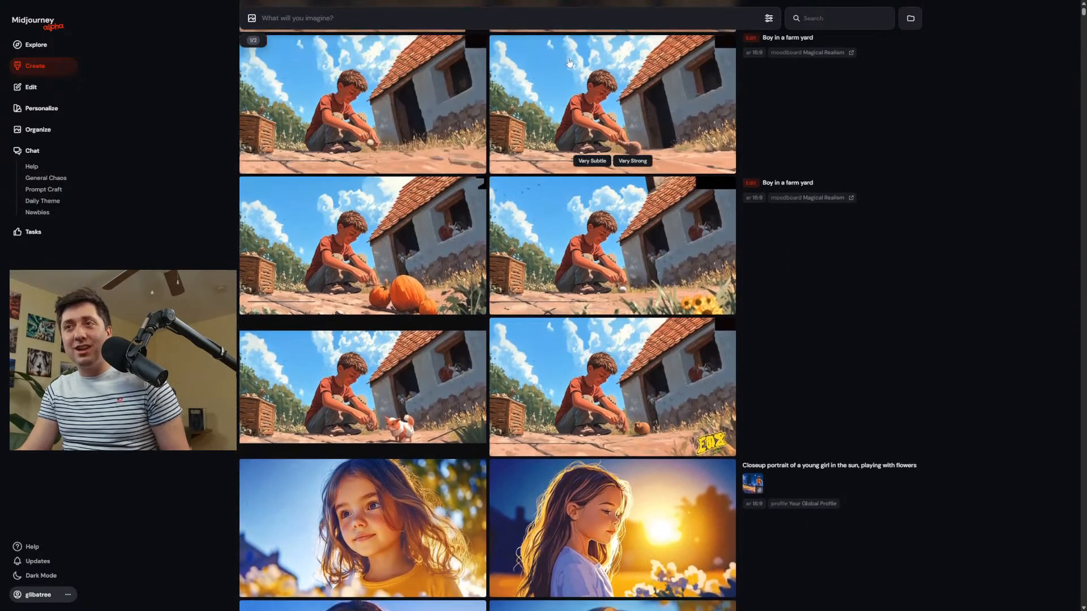
{"action": "scroll", "coordinate": [524, 297], "scroll_direction": "up", "scroll_amount": 3}
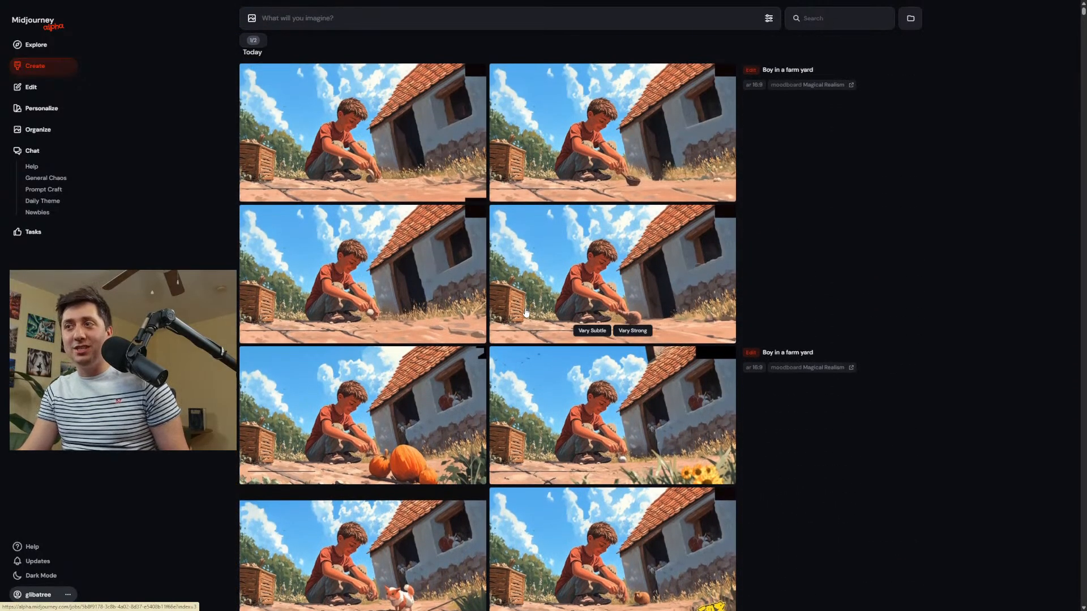
View the newest "Boy in a farm yard" edits at full size and compare them with the previous batch.
{"action": "left_click", "coordinate": [401, 276]}
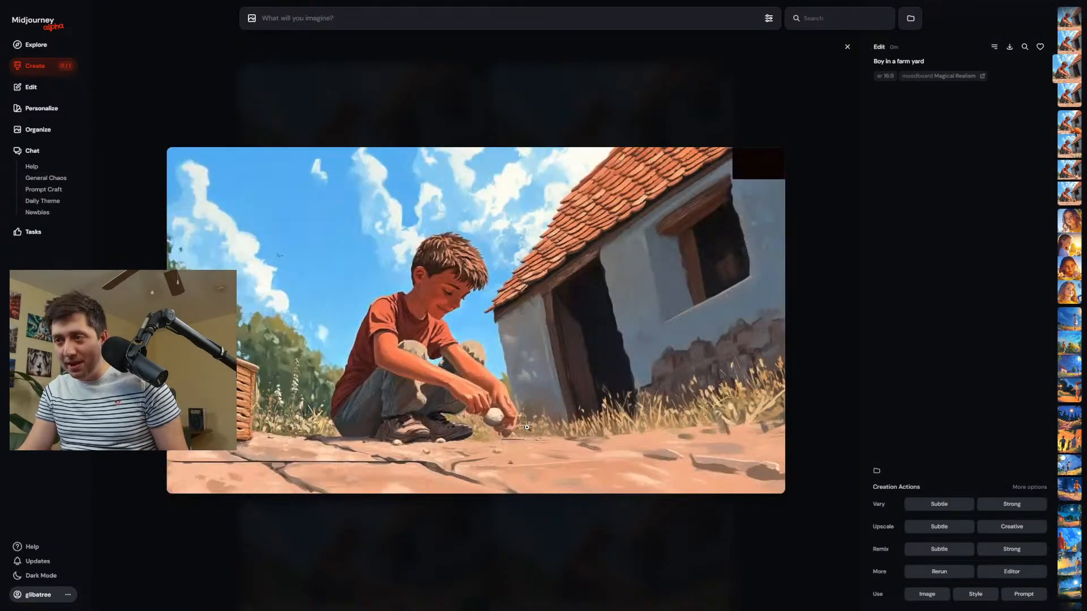
{"action": "key", "text": "Up"}
{"action": "key", "text": "Up"}
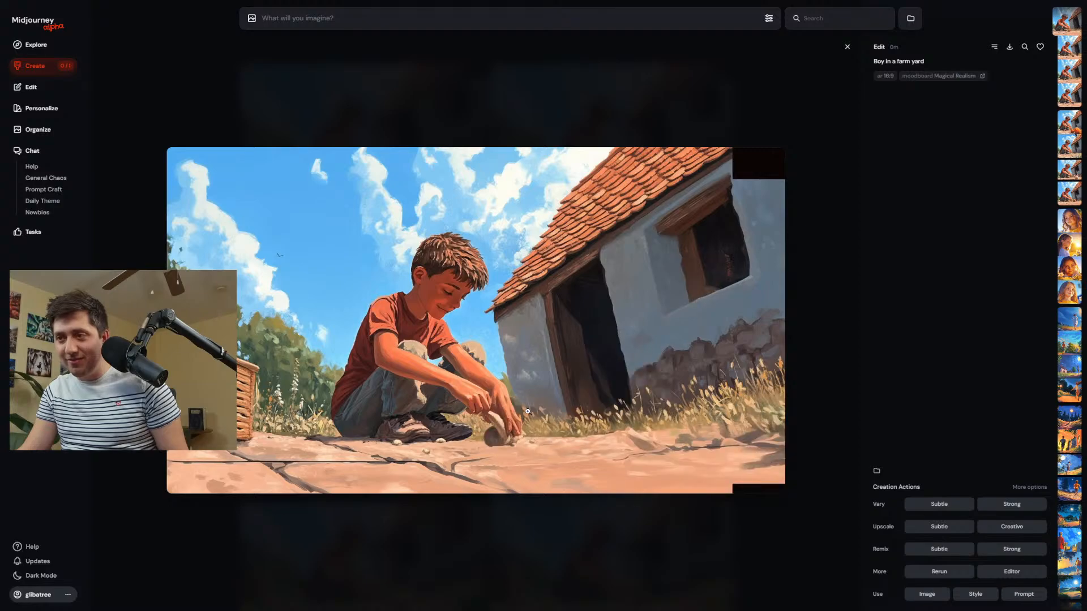
{"action": "key", "text": "Down"}
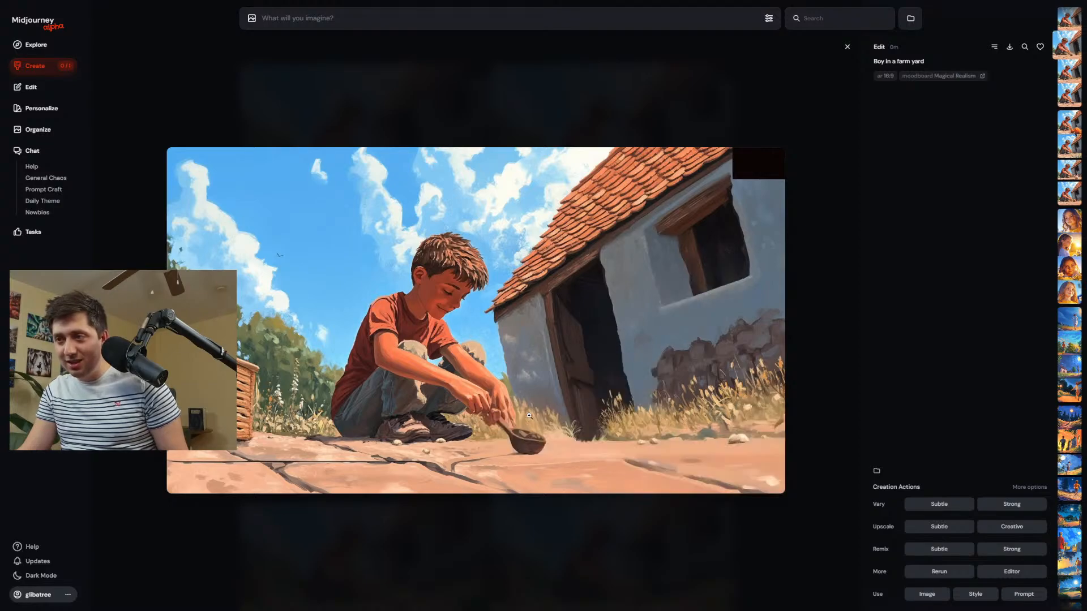
{"action": "key", "text": "Up"}
{"action": "key", "text": "Down"}
{"action": "key", "text": "Down"}
{"action": "key", "text": "Down"}
{"action": "key", "text": "Down"}
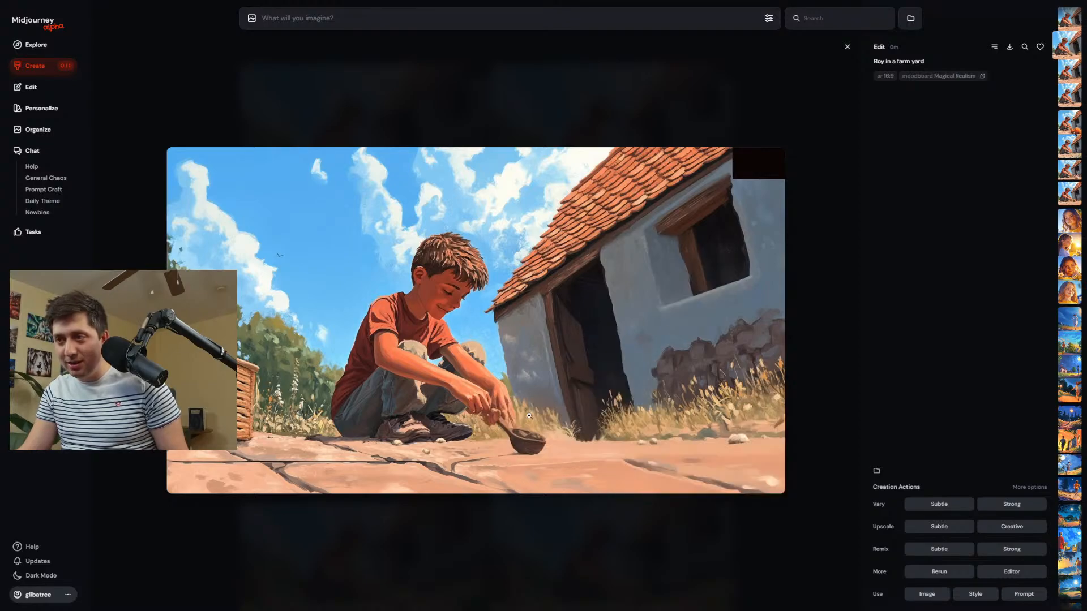
{"action": "key", "text": "Down"}
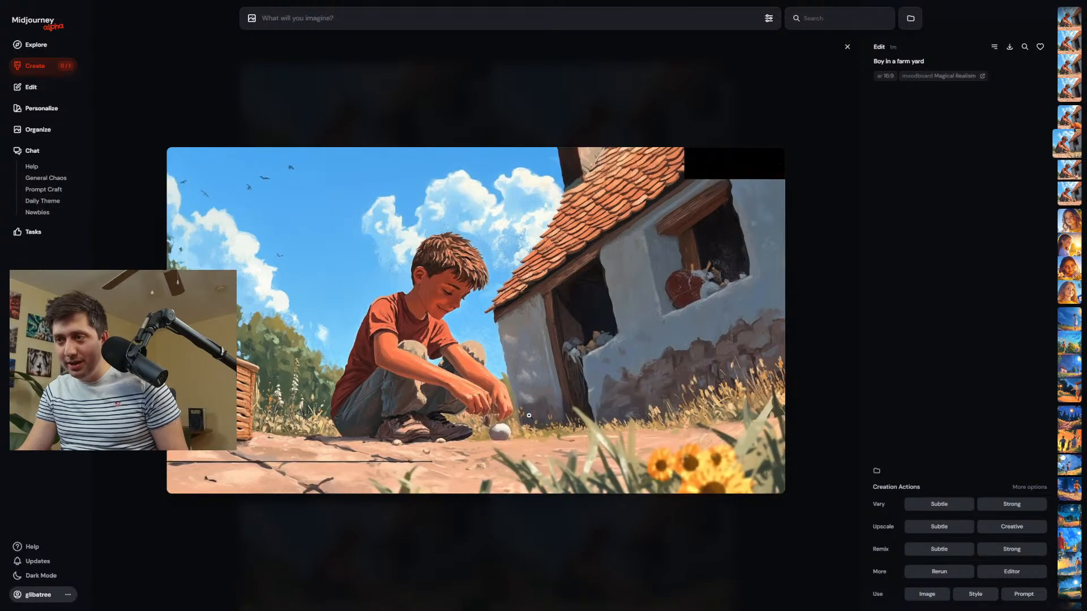
{"action": "key", "text": "Up"}
{"action": "key", "text": "Up"}
{"action": "key", "text": "Up"}
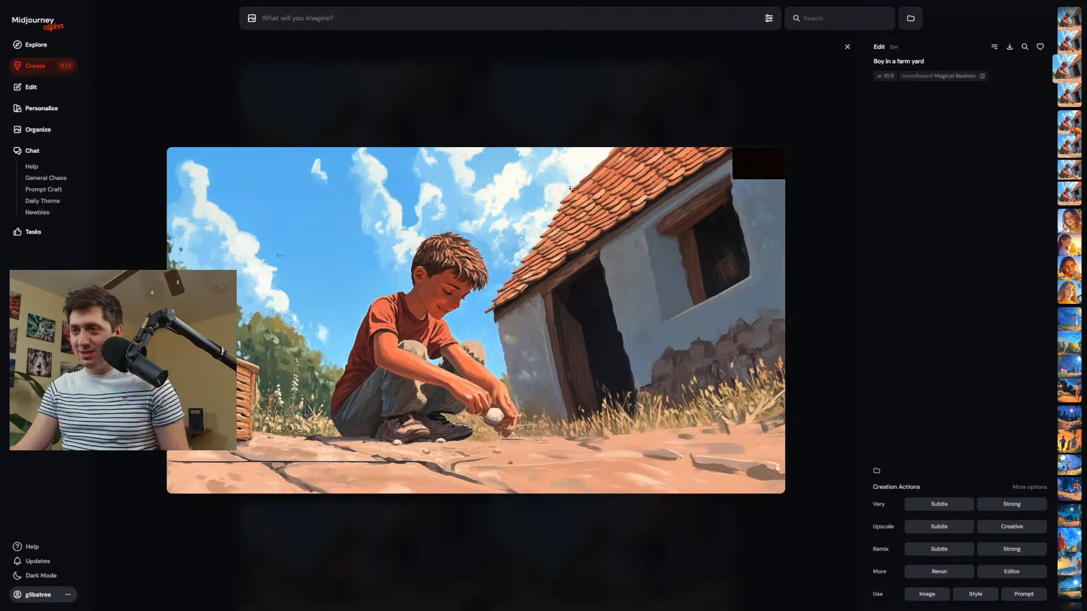
Open the variant with the boy holding a ladle in the Editor and erase the black rectangle in the image's upper right corner.
{"action": "scroll", "coordinate": [759, 306], "scroll_direction": "up", "scroll_amount": 1}
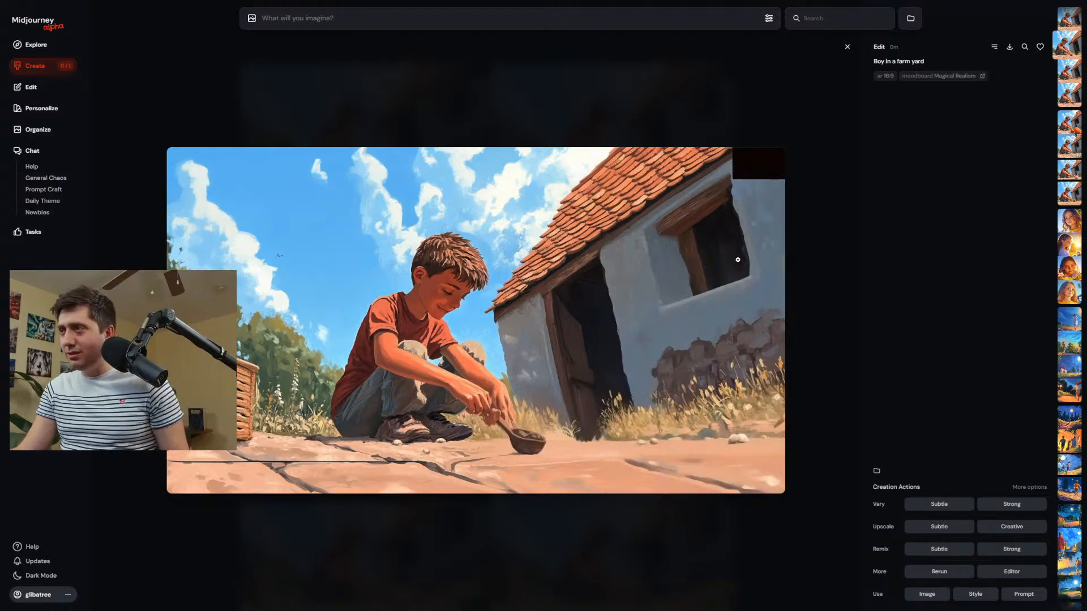
{"action": "scroll", "coordinate": [738, 260], "scroll_direction": "down", "scroll_amount": 3}
{"action": "scroll", "coordinate": [749, 204], "scroll_direction": "up", "scroll_amount": 3}
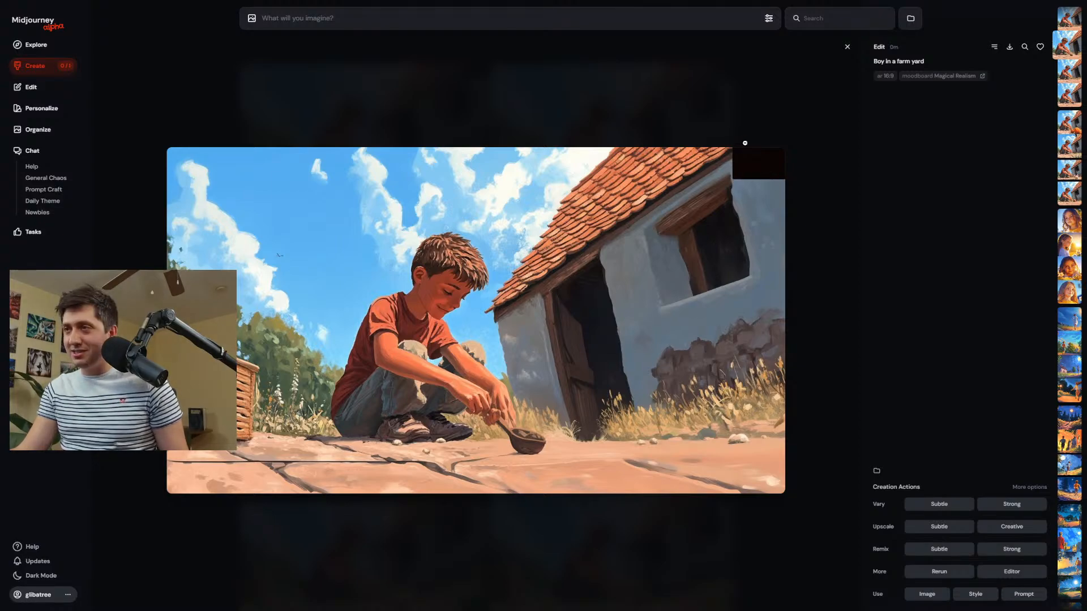
{"action": "left_click", "coordinate": [1007, 573]}
{"action": "scroll", "coordinate": [776, 110], "scroll_direction": "up", "scroll_amount": 3}
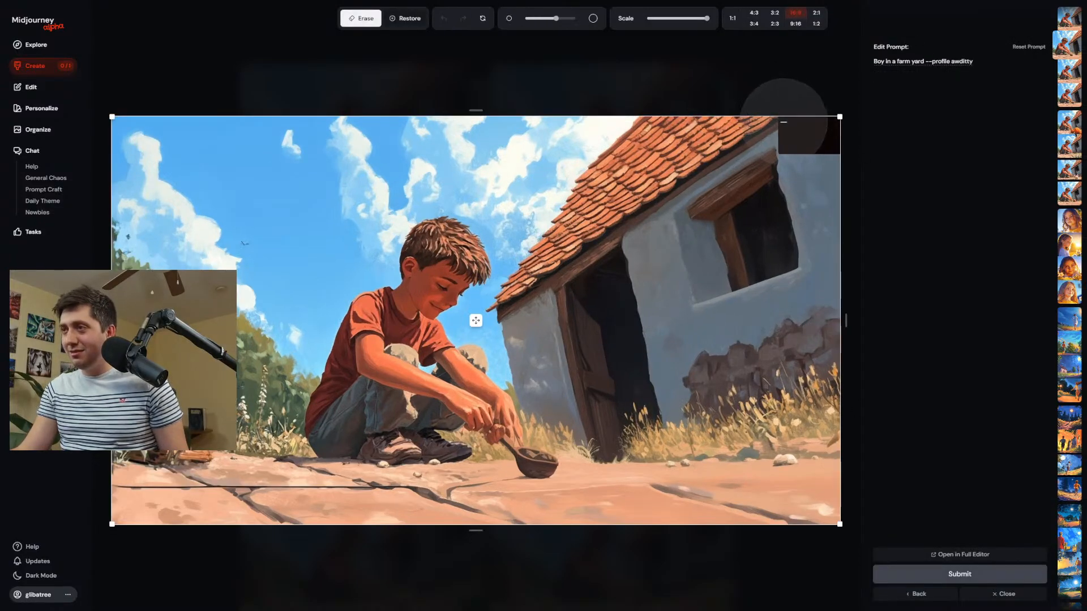
{"action": "left_click_drag", "start_coordinate": [791, 120], "coordinate": [930, 132]}
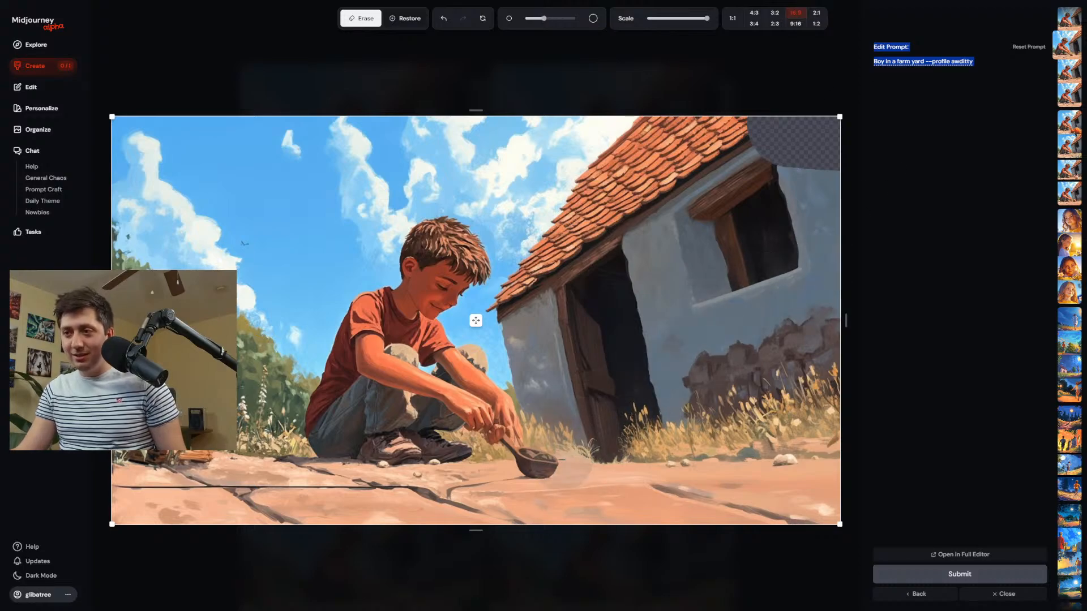
Enlarge the eraser brush and erase the ladle, the boy's hands and the ground around them.
{"action": "scroll", "coordinate": [566, 470], "scroll_direction": "down", "scroll_amount": 3}
{"action": "scroll", "coordinate": [528, 467], "scroll_direction": "up", "scroll_amount": 1}
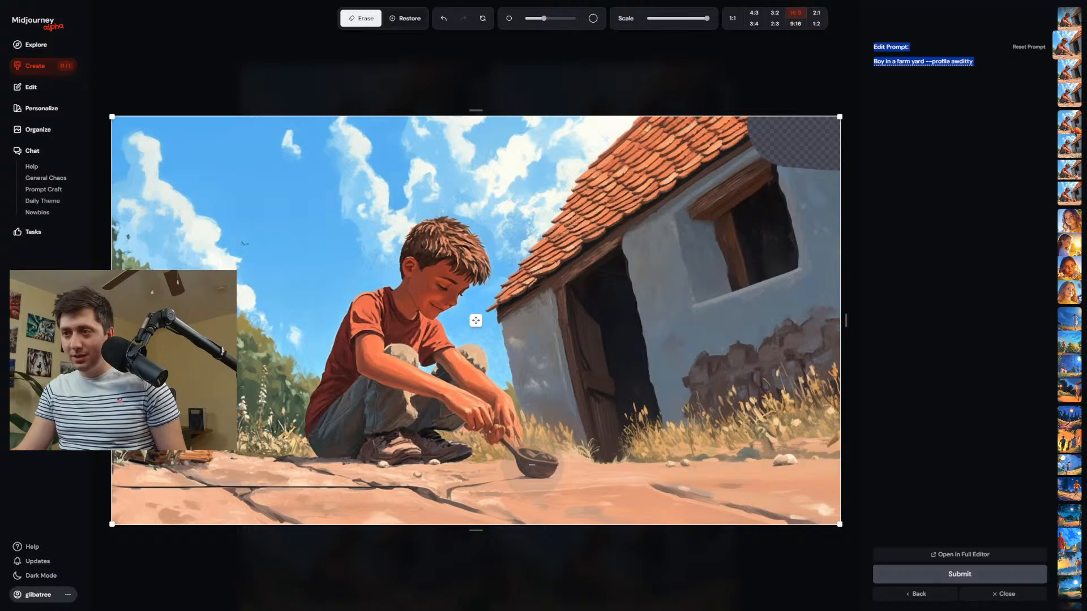
{"action": "scroll", "coordinate": [529, 467], "scroll_direction": "up", "scroll_amount": 3}
{"action": "left_click_drag", "start_coordinate": [537, 457], "coordinate": [504, 453]}
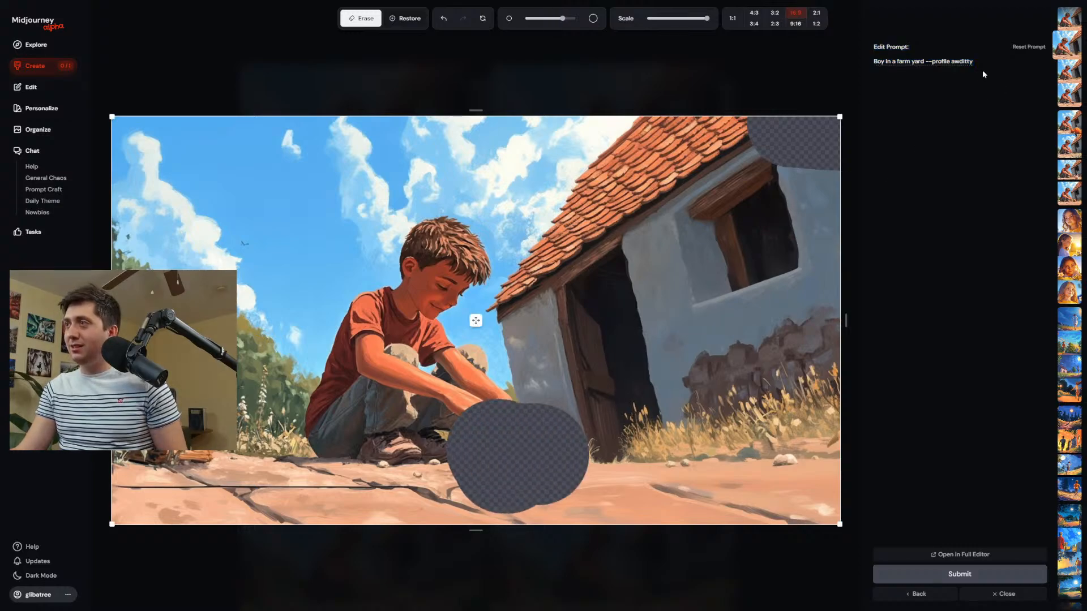
Extend the edit prompt to "Boy in a farm yard, dipping his hands into a bowl of water" before the profile parameter and submit the edit.
{"action": "type", "text": ","}
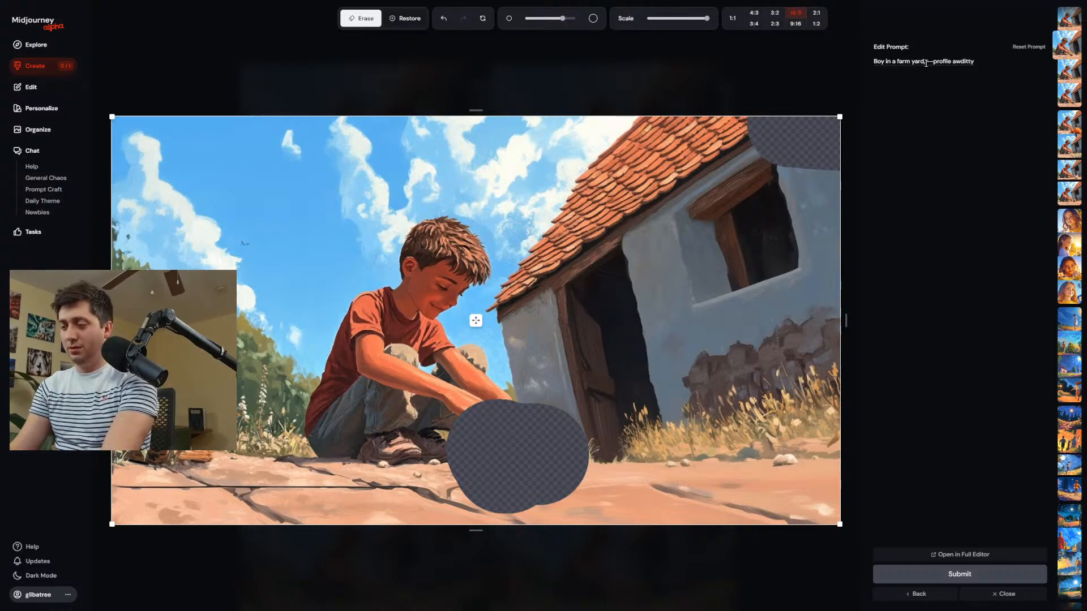
{"action": "type", "text": " dipping h "}
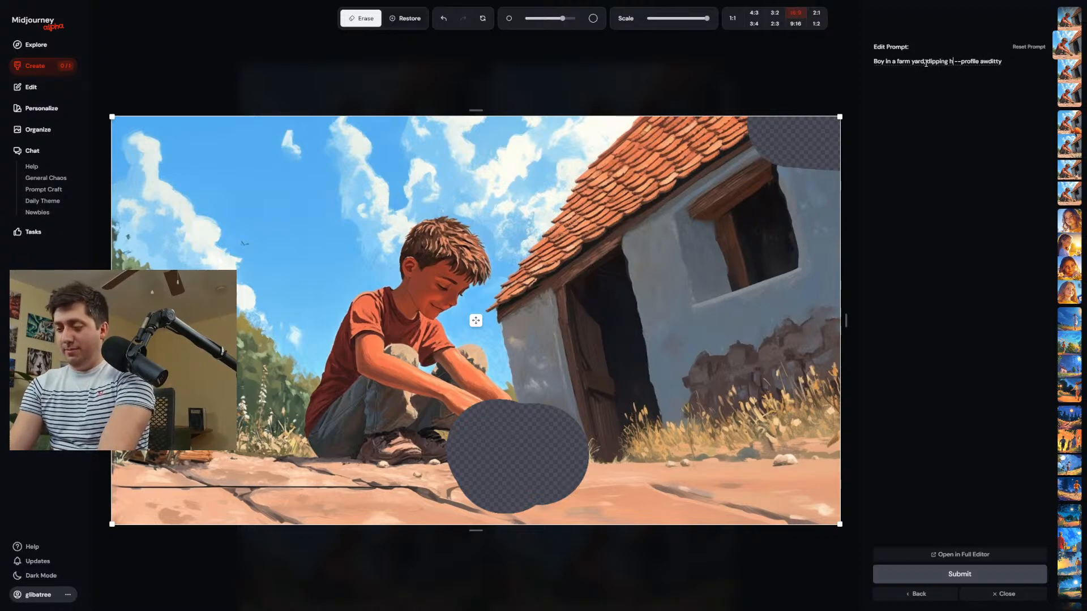
{"action": "type", "text": "ius hands in"}
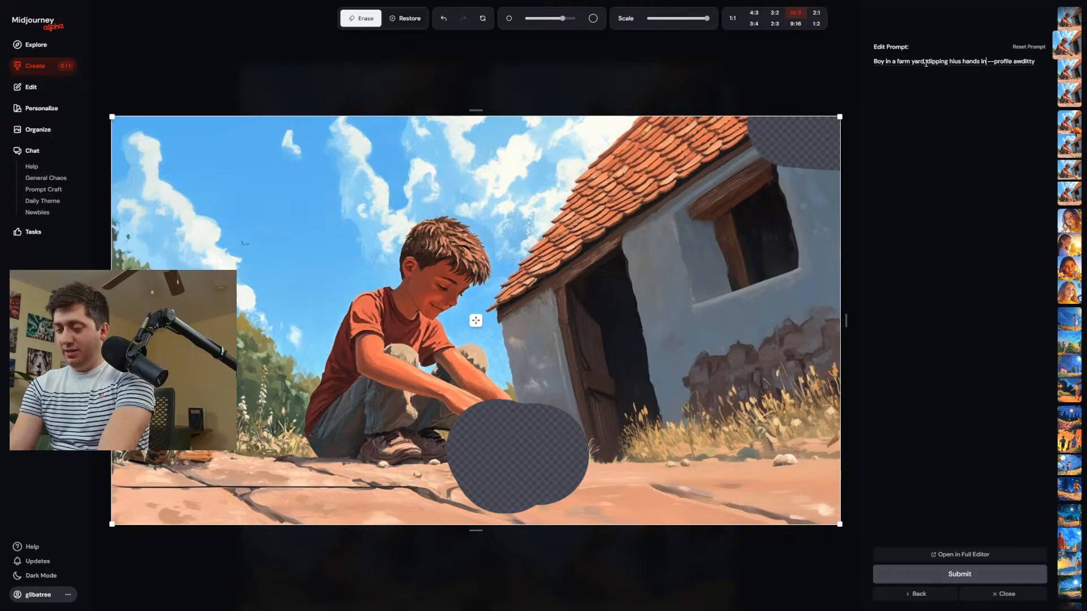
{"action": "type", "text": "to a blowl o"}
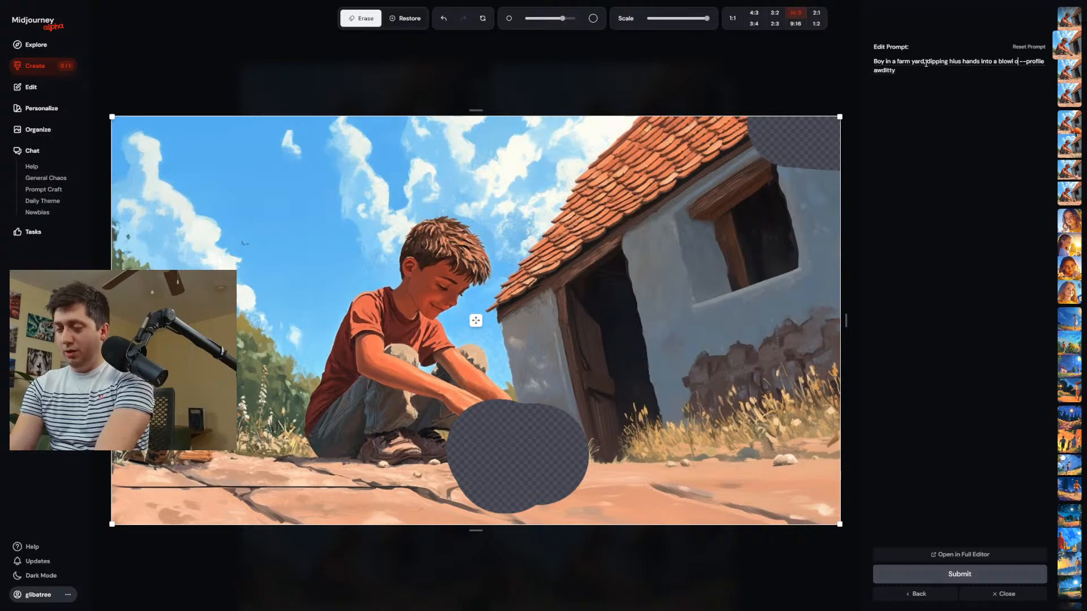
{"action": "type", "text": "f water"}
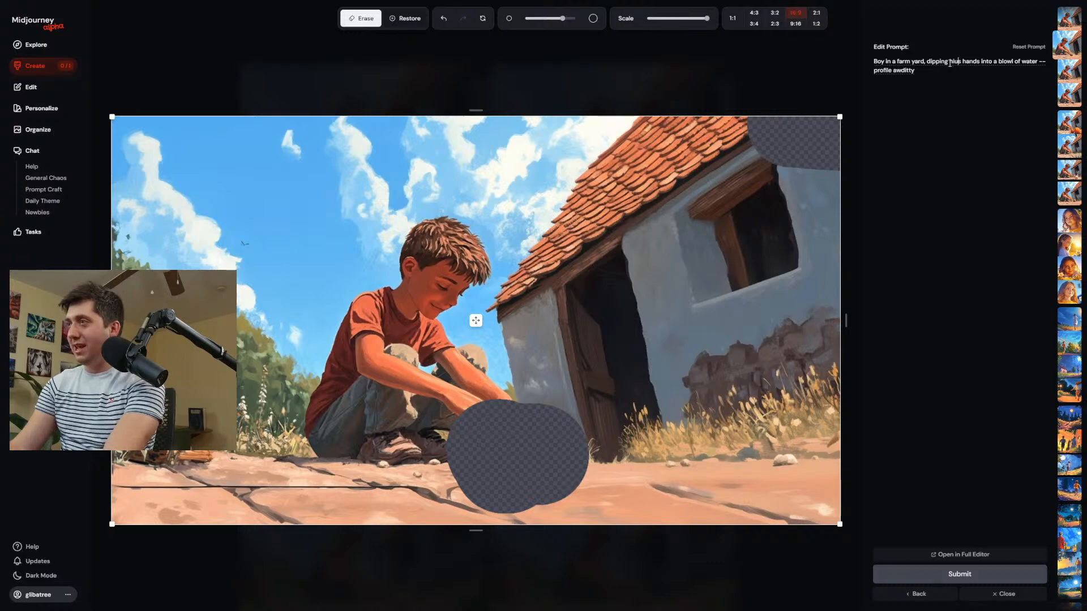
{"action": "left_click", "coordinate": [950, 63]}
{"action": "key", "text": "BackSpace"}
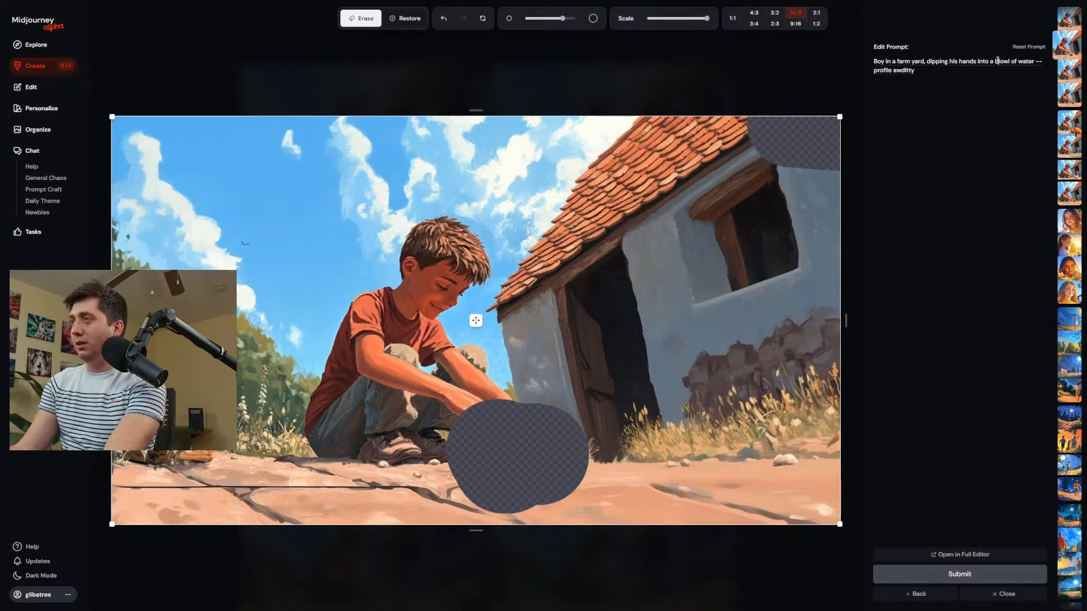
{"action": "key", "text": "Return"}
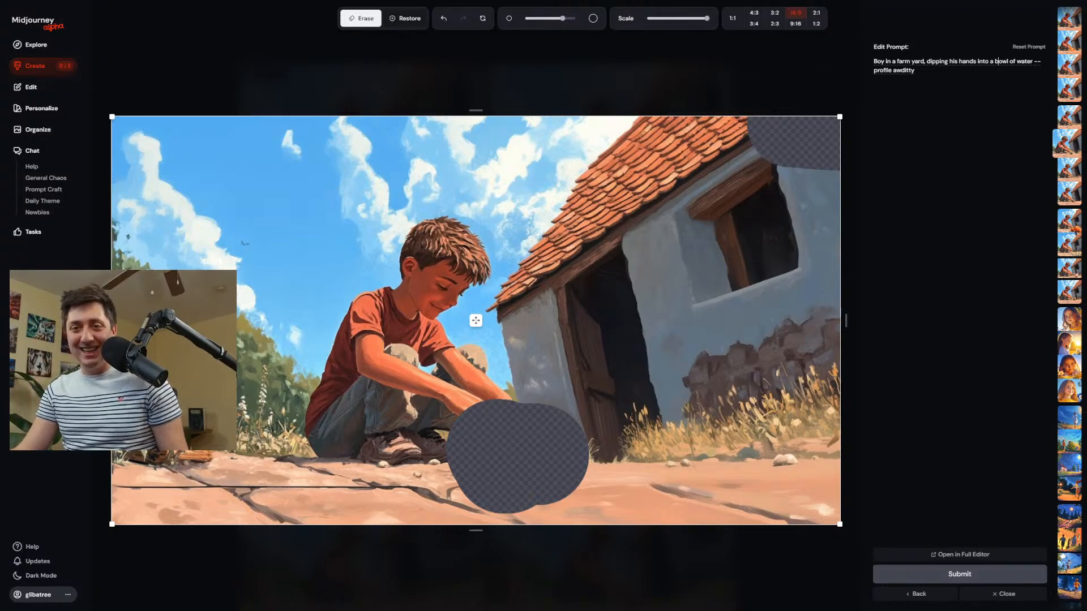
Open the bowl of water edit results from the Create page and compare the variants at full size.
{"action": "left_click", "coordinate": [57, 66]}
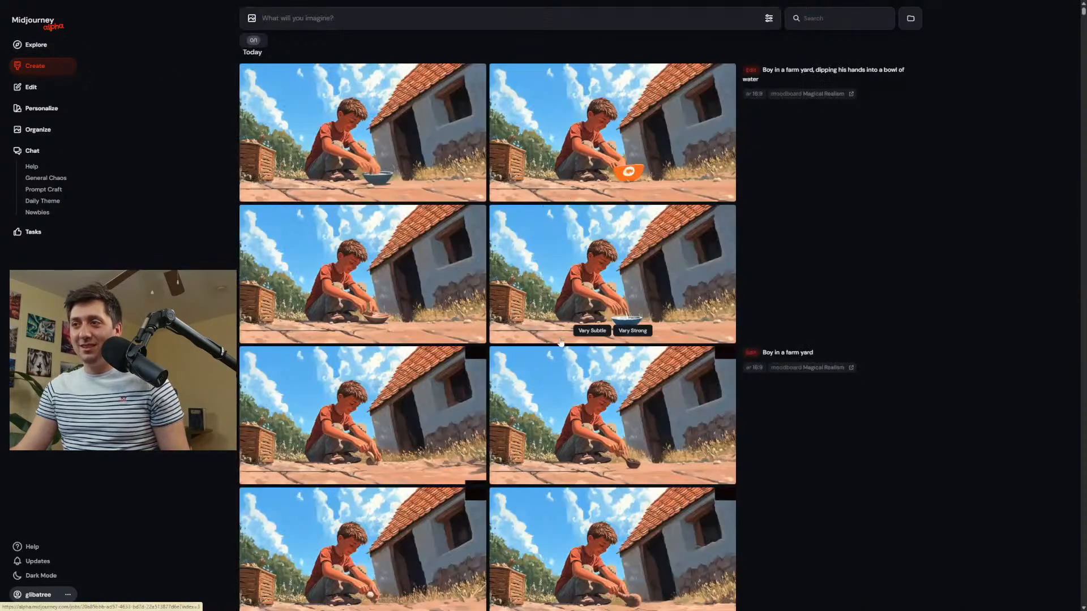
{"action": "left_click", "coordinate": [370, 291]}
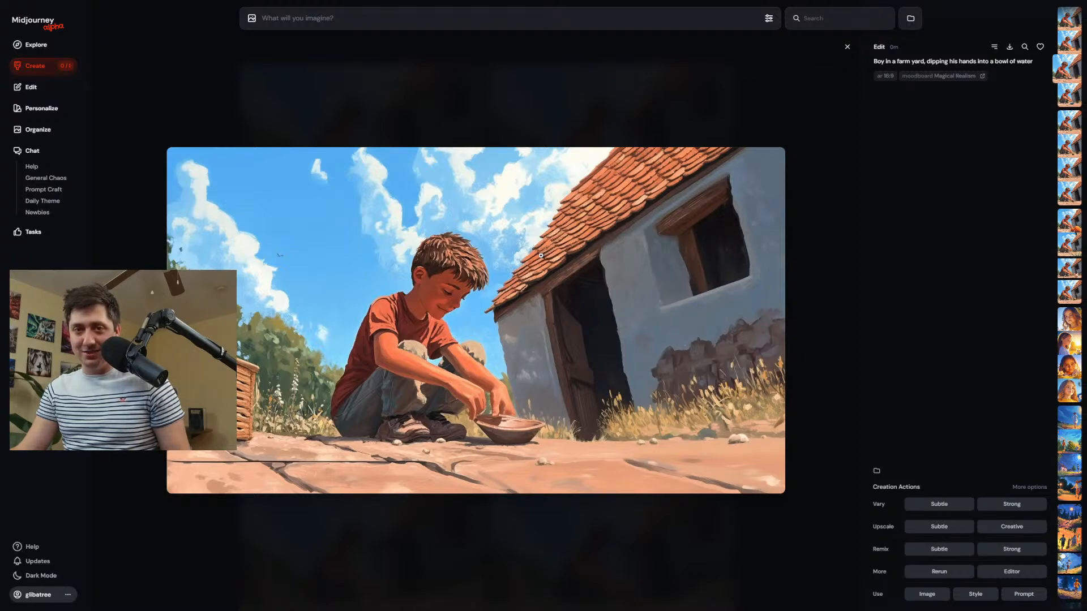
{"action": "key", "text": "Down"}
{"action": "key", "text": "Up"}
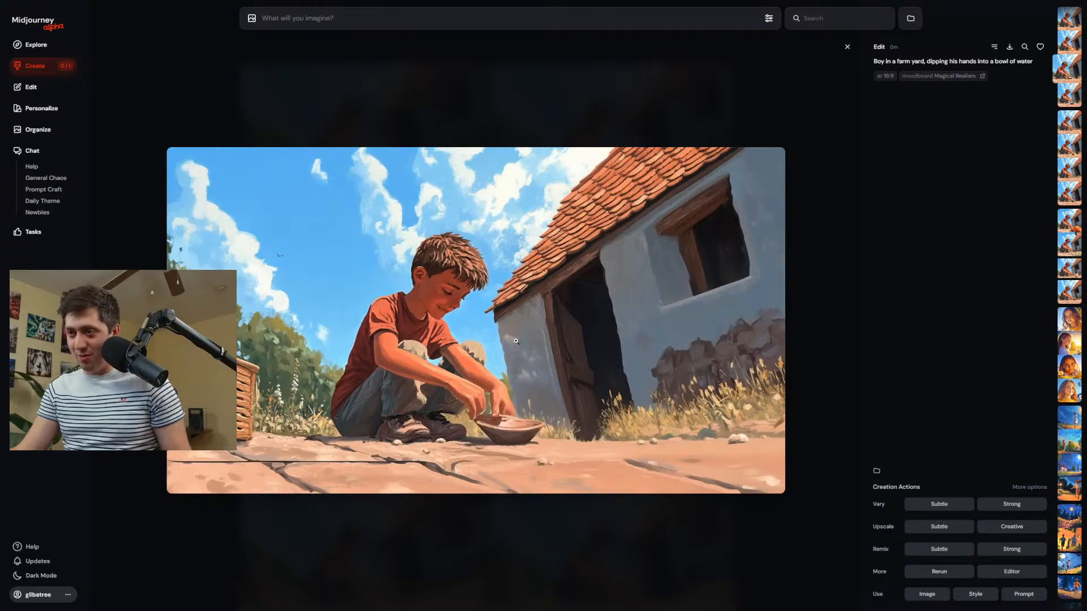
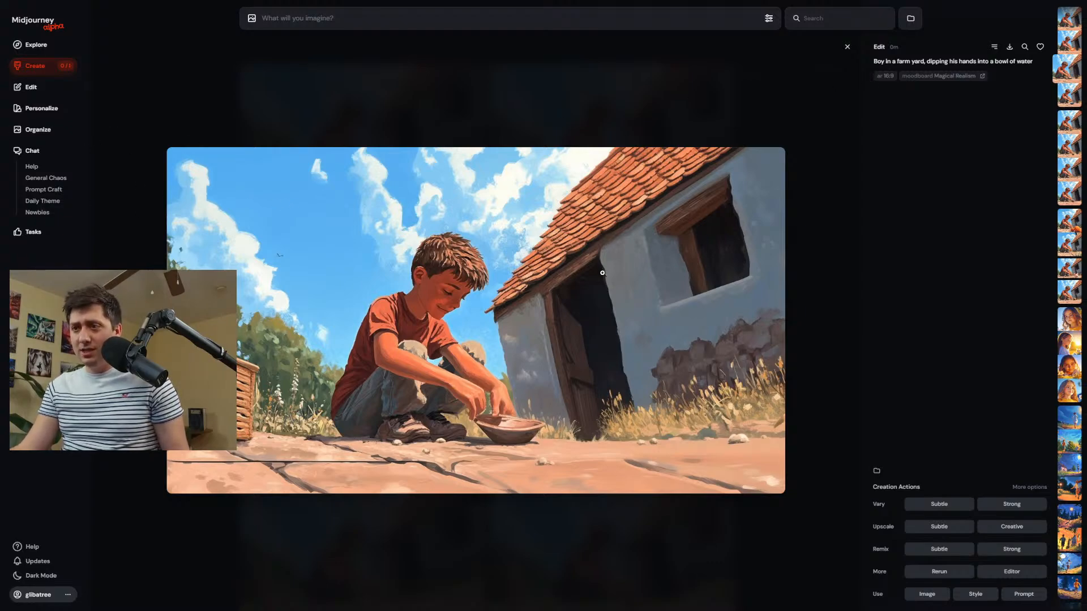
Delete the empty Moodboard #9 from the personalization profiles and open the Magical Realism moodboard.
{"action": "left_click", "coordinate": [41, 108]}
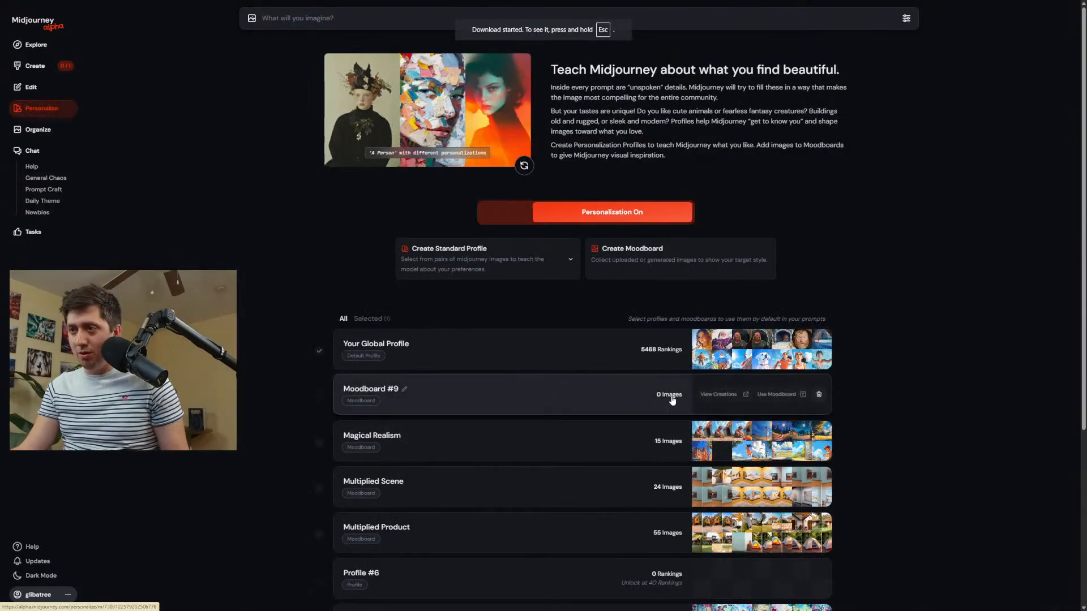
{"action": "left_click", "coordinate": [818, 395]}
{"action": "left_click", "coordinate": [524, 402]}
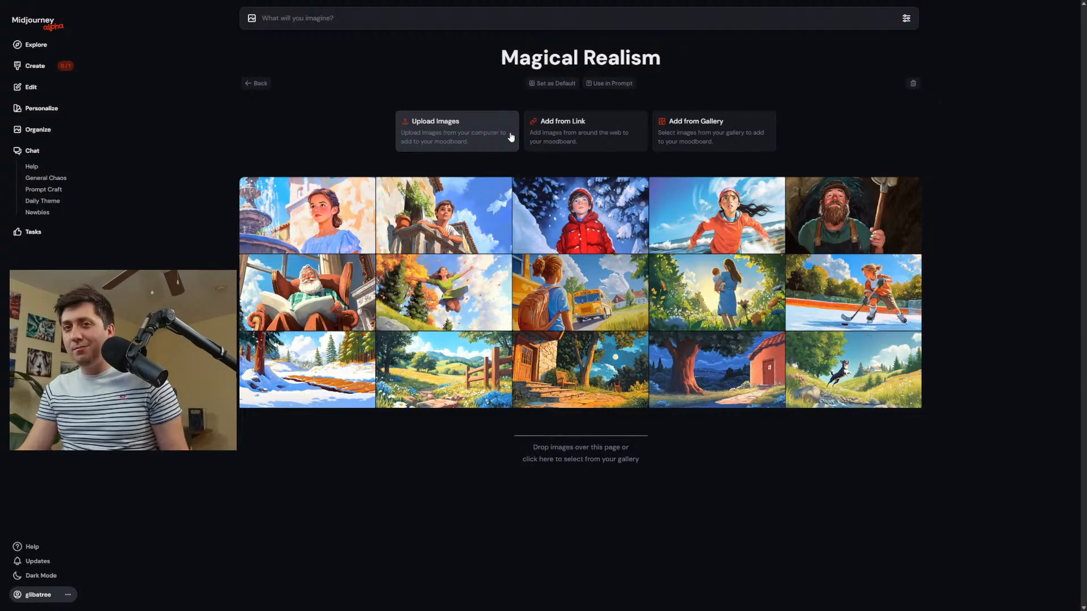
Upload the image of the boy dipping his hands into a bowl of water from Downloads to the Magical Realism moodboard.
{"action": "left_click", "coordinate": [472, 135]}
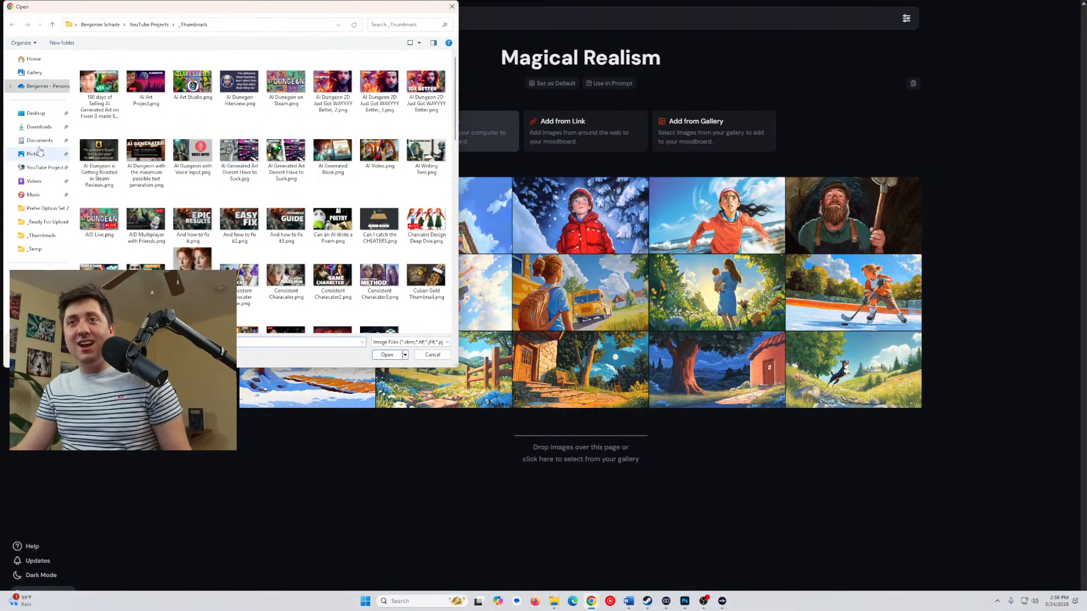
{"action": "left_click", "coordinate": [39, 126]}
{"action": "left_click", "coordinate": [119, 98]}
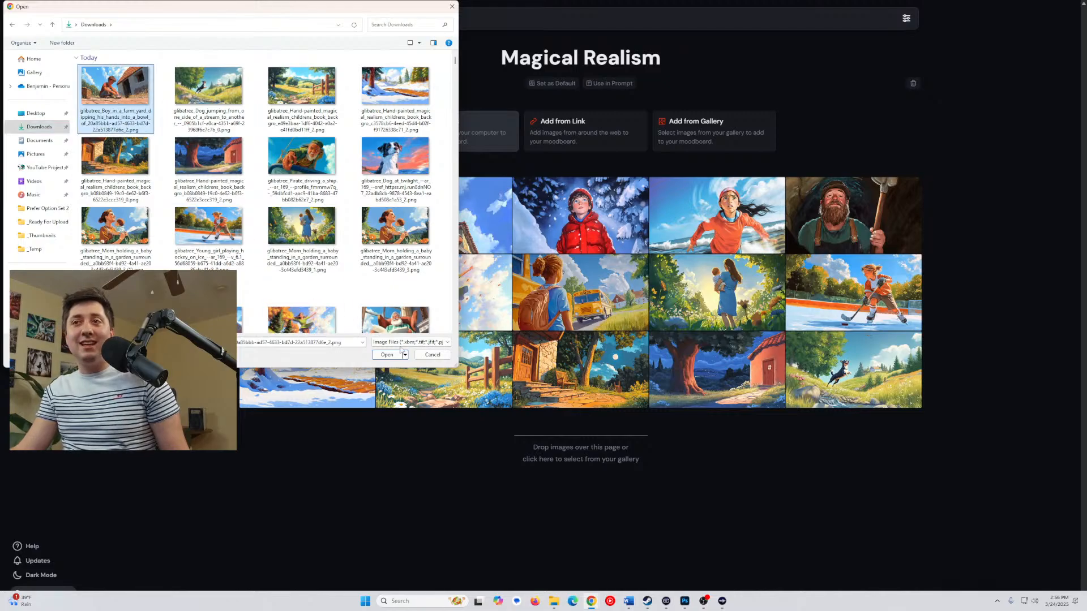
{"action": "left_click", "coordinate": [397, 354]}
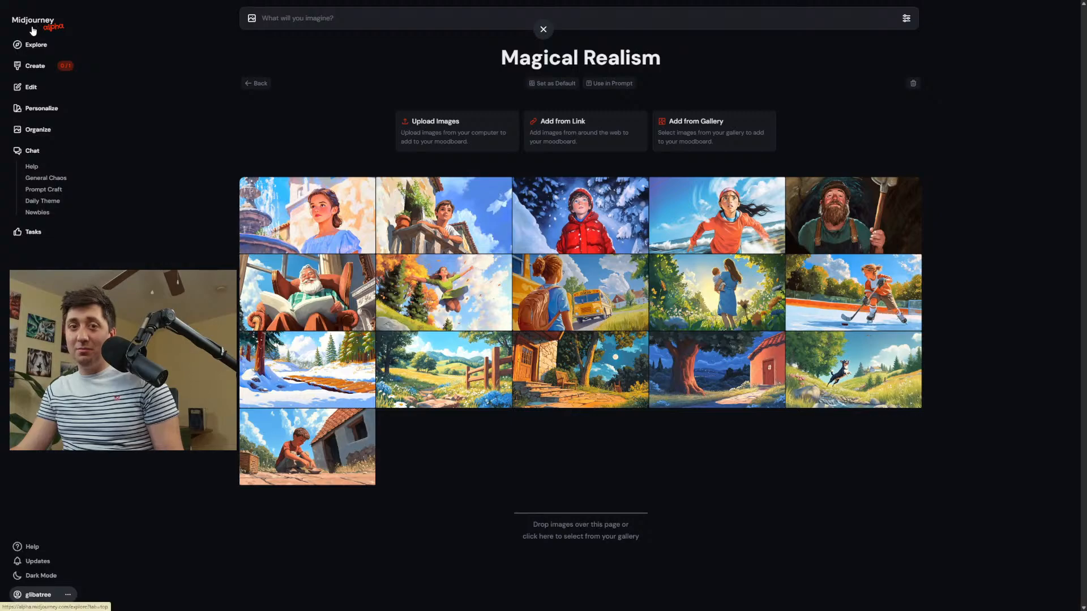
Find the "Night scene man" results on the Create page, compare the variants at full size and highlight their prompt text.
{"action": "left_click", "coordinate": [35, 66]}
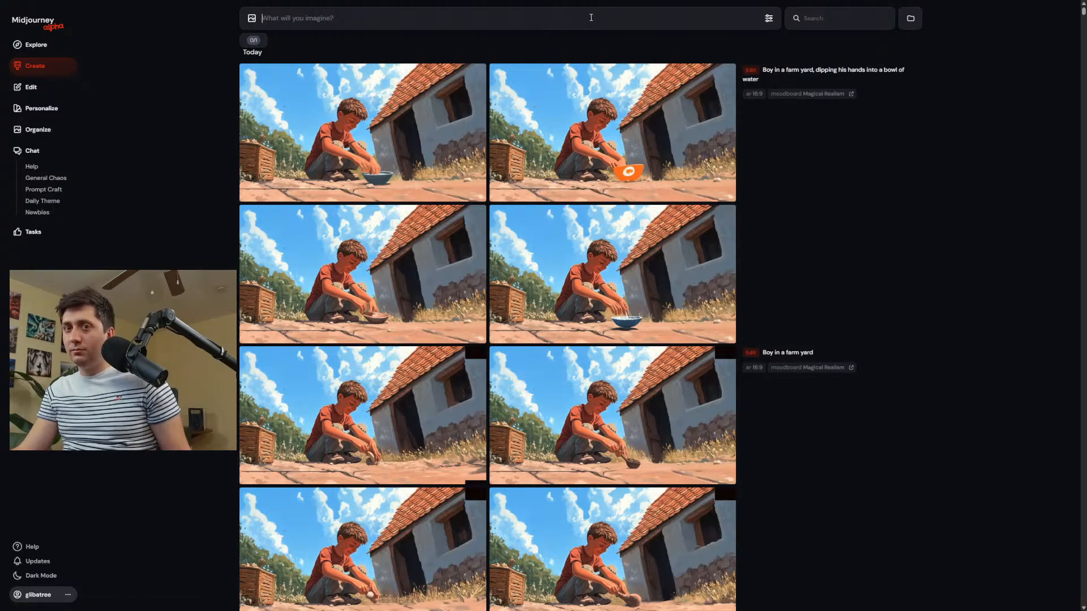
{"action": "left_click", "coordinate": [425, 20]}
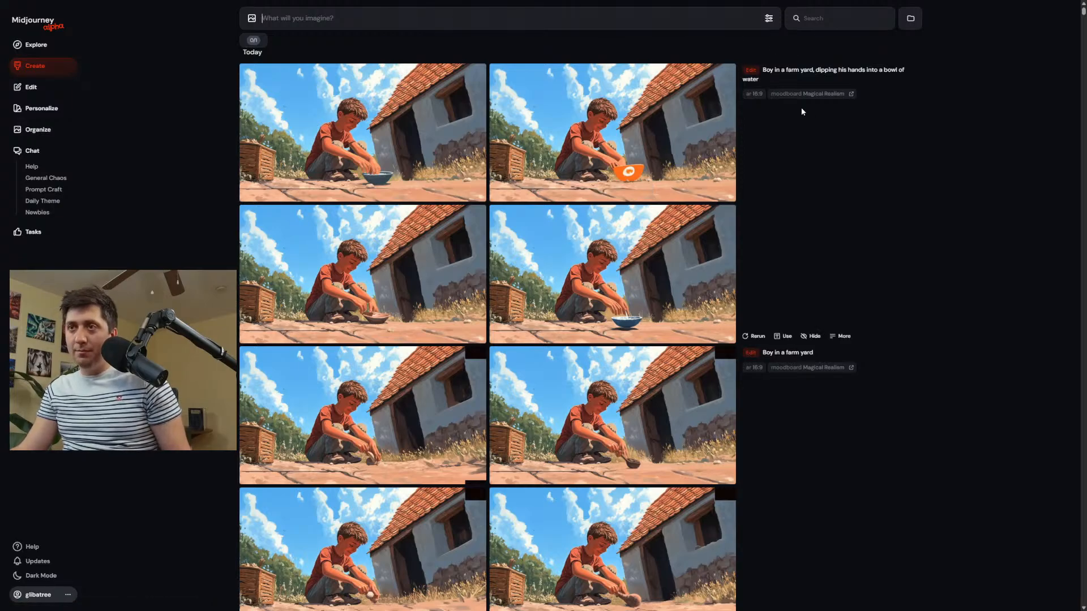
{"action": "scroll", "coordinate": [636, 244], "scroll_direction": "down", "scroll_amount": 15}
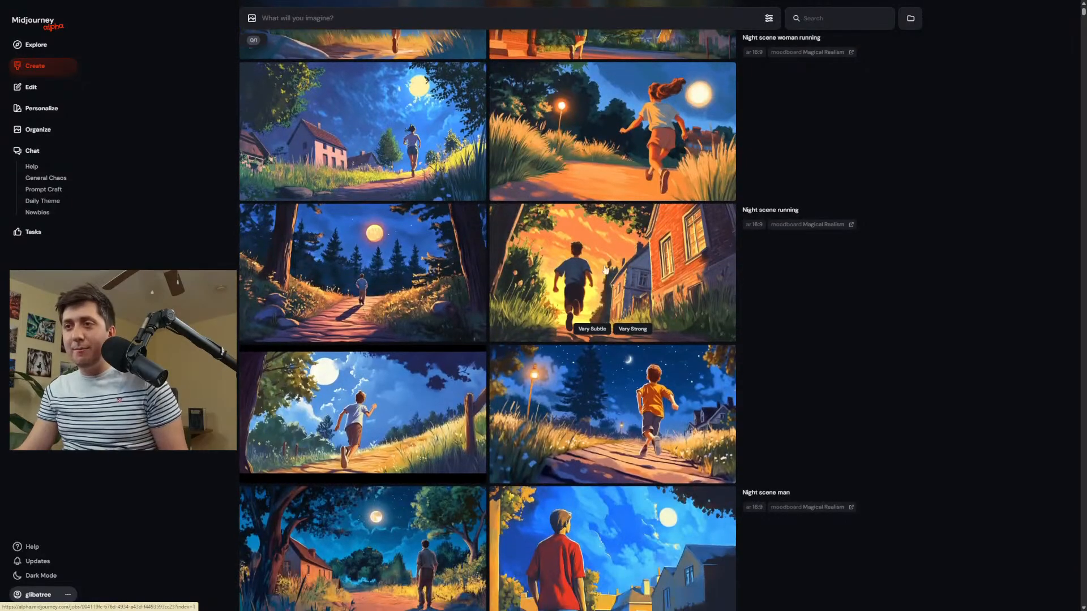
{"action": "scroll", "coordinate": [636, 239], "scroll_direction": "down", "scroll_amount": 6}
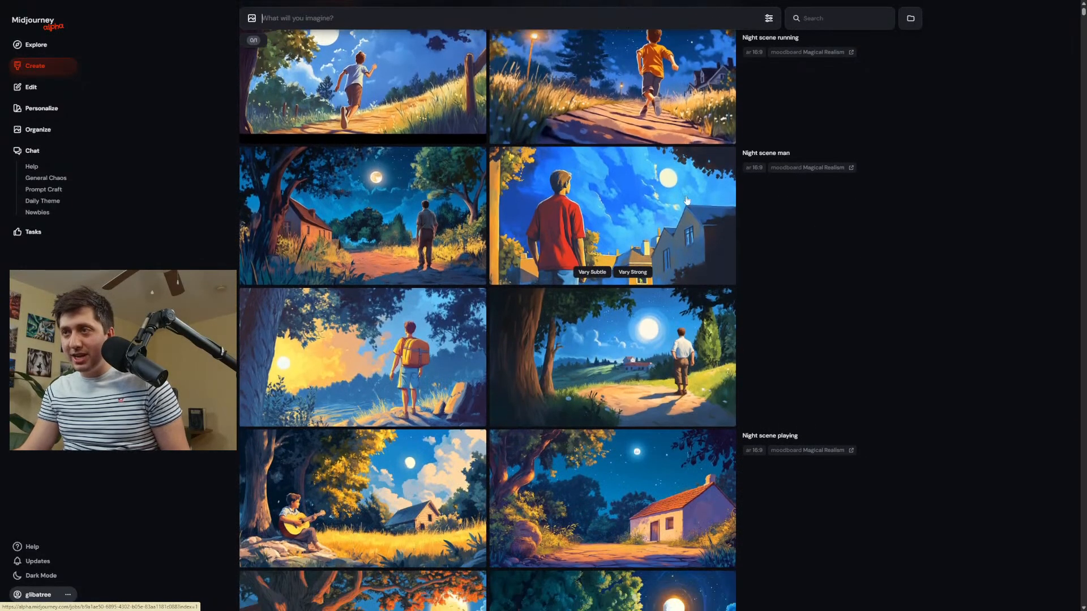
{"action": "left_click", "coordinate": [331, 219]}
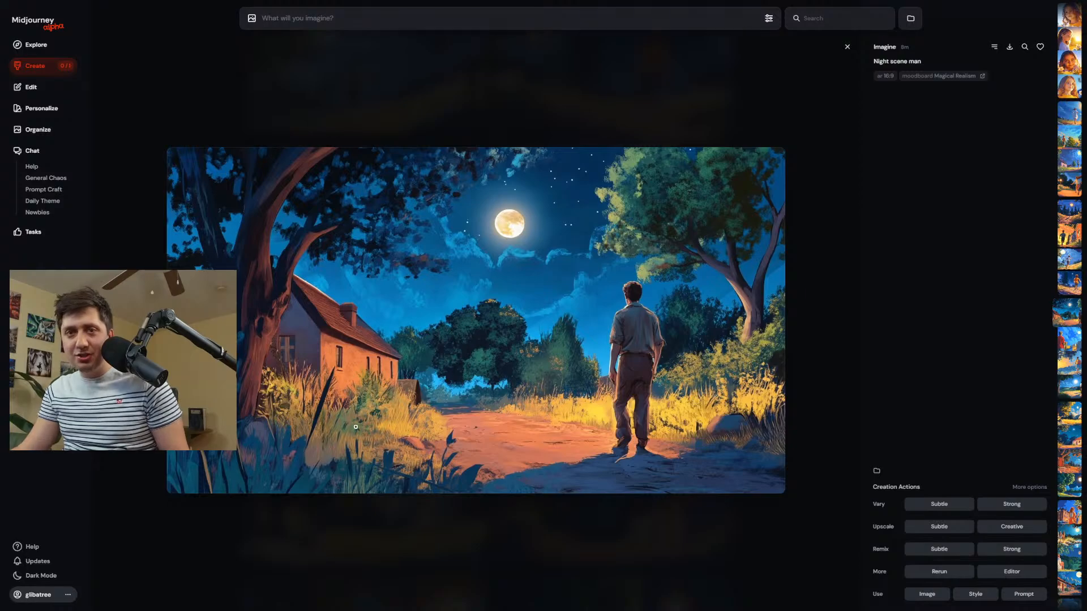
{"action": "scroll", "coordinate": [424, 391], "scroll_direction": "down", "scroll_amount": 2}
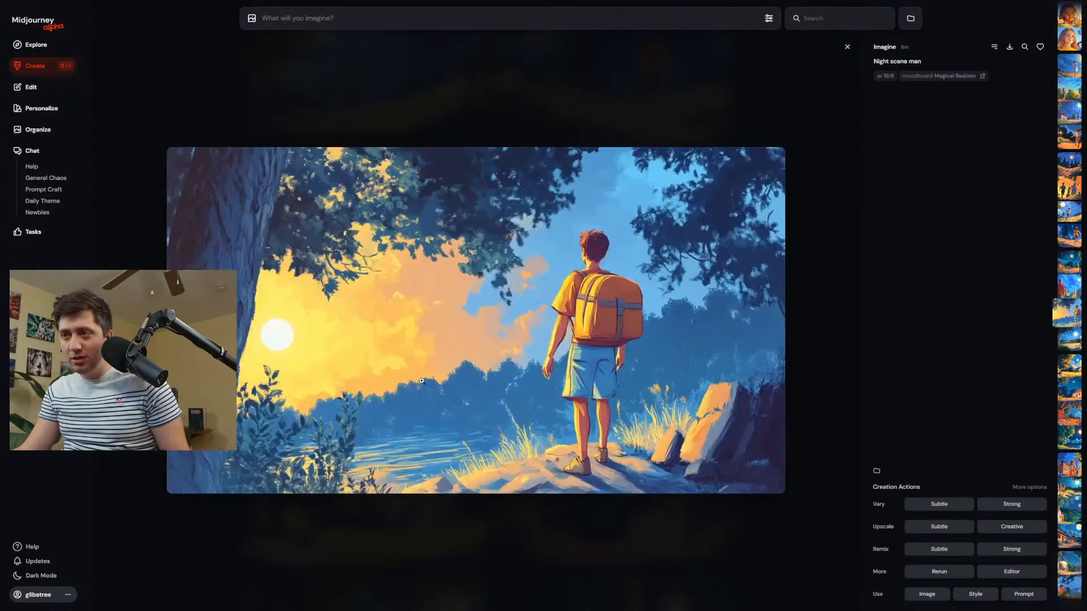
{"action": "scroll", "coordinate": [438, 369], "scroll_direction": "down", "scroll_amount": 1}
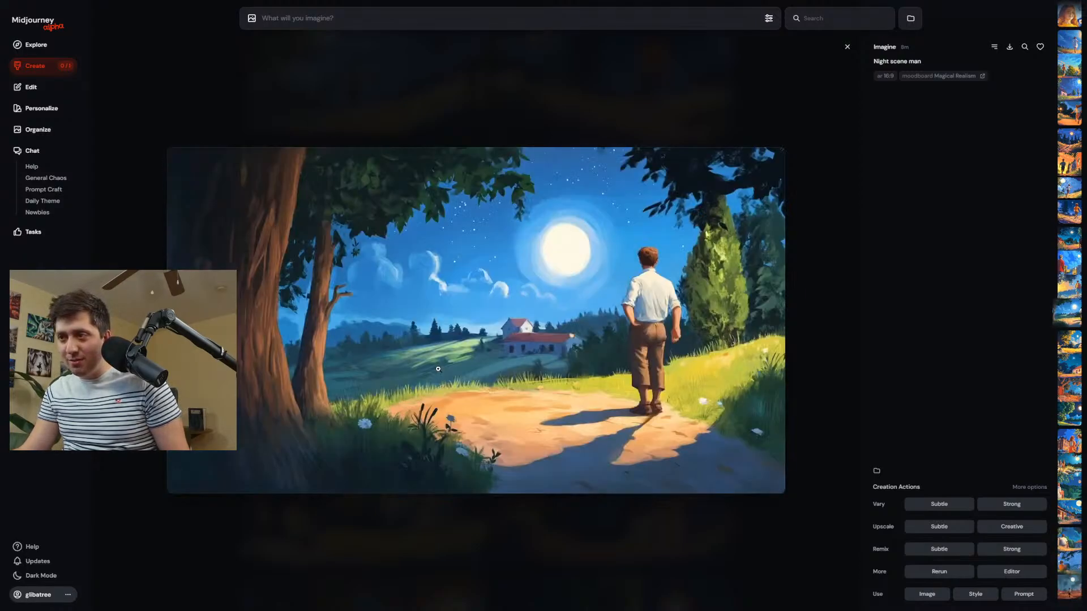
{"action": "scroll", "coordinate": [438, 369], "scroll_direction": "down", "scroll_amount": 1}
{"action": "scroll", "coordinate": [438, 369], "scroll_direction": "up", "scroll_amount": 2}
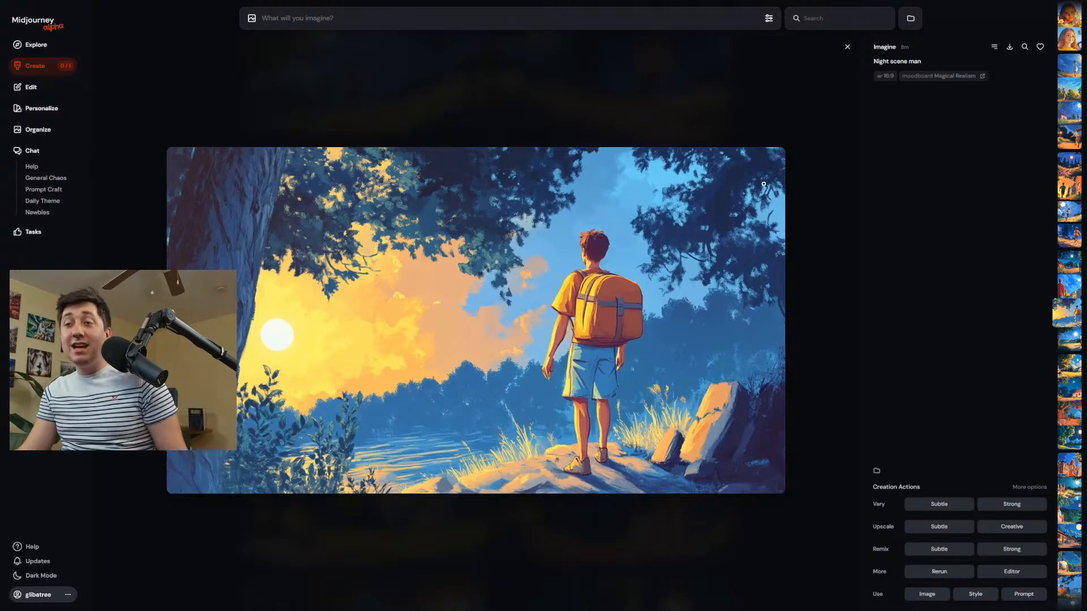
{"action": "left_click_drag", "start_coordinate": [927, 62], "coordinate": [874, 66]}
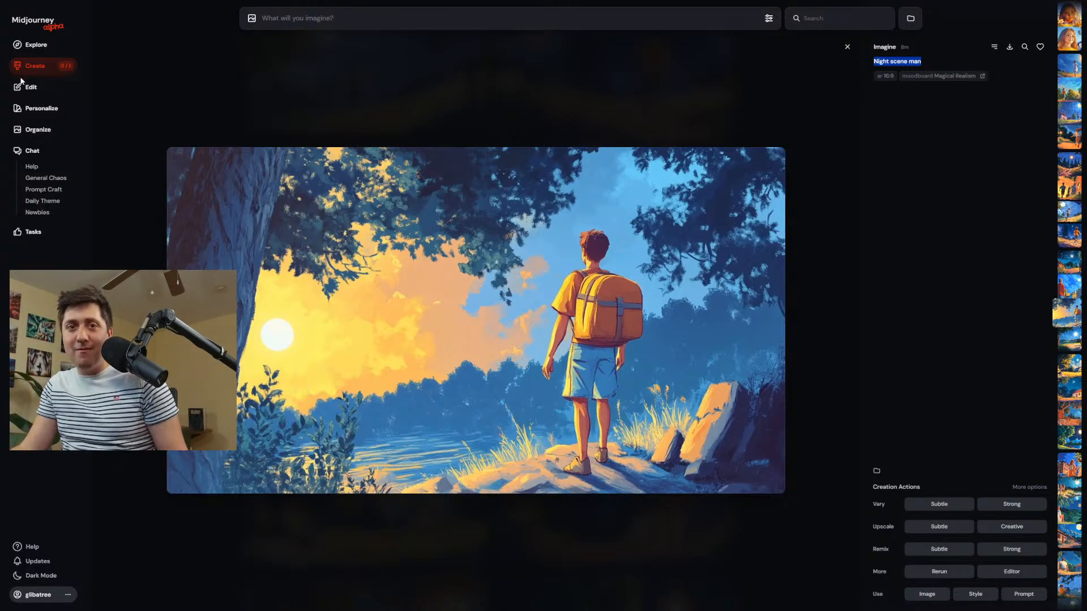
Reuse the "Day scene woman running" prompt from the earlier results and submit it with quality 2 and the global profile.
{"action": "left_click", "coordinate": [50, 67]}
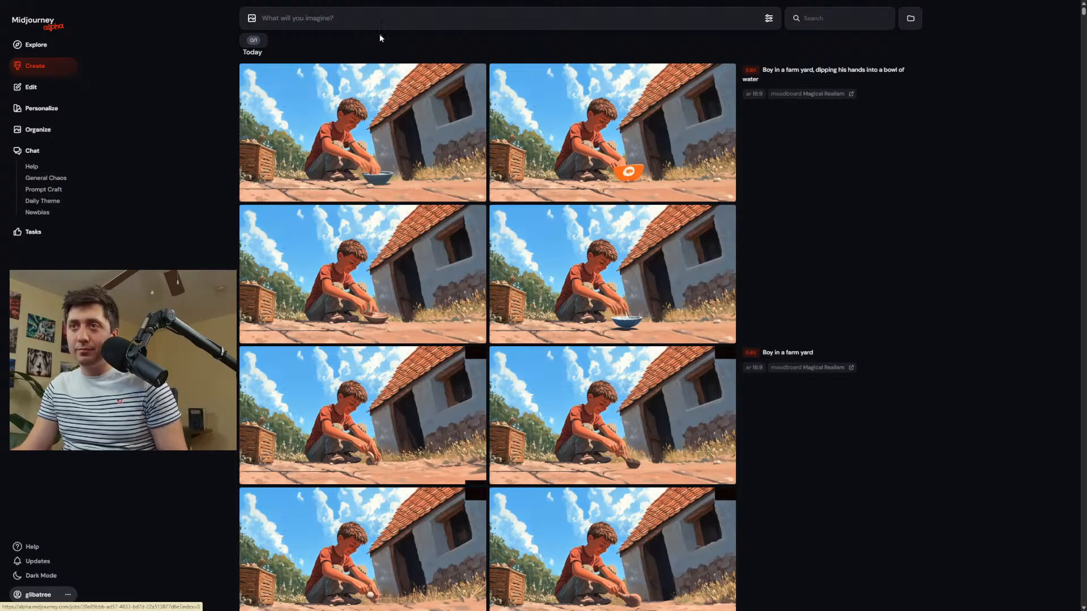
{"action": "scroll", "coordinate": [379, 32], "scroll_direction": "down", "scroll_amount": 15}
{"action": "scroll", "coordinate": [471, 313], "scroll_direction": "down", "scroll_amount": 12}
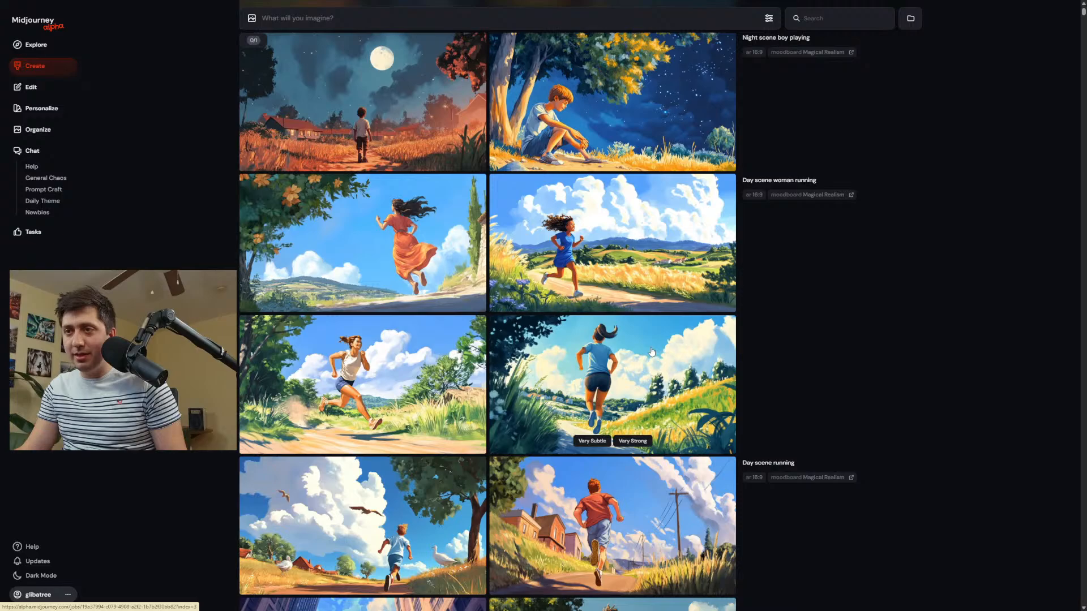
{"action": "left_click", "coordinate": [395, 374]}
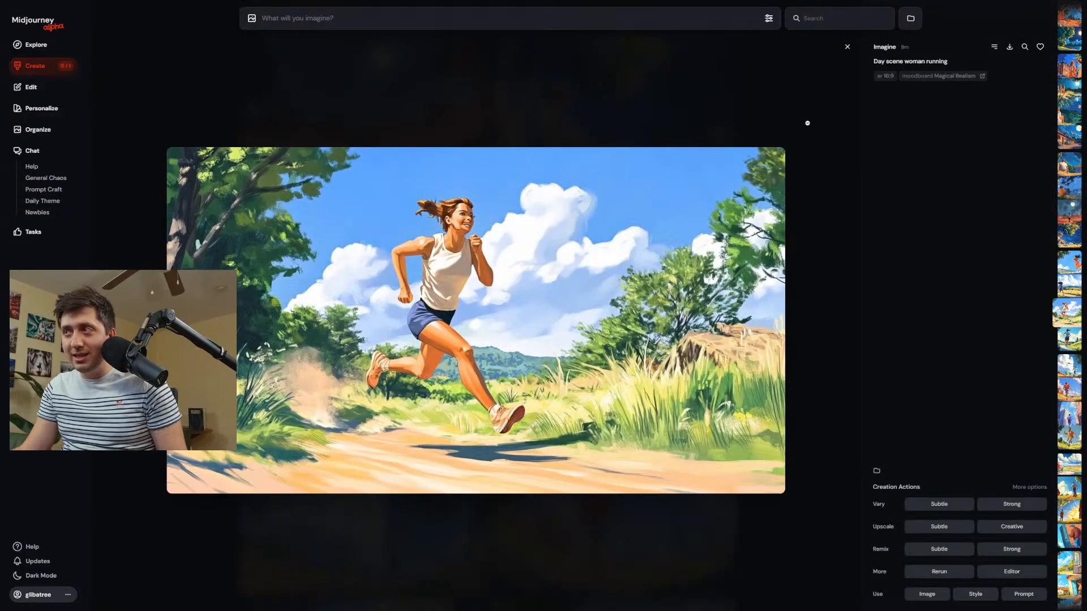
{"action": "left_click", "coordinate": [898, 62]}
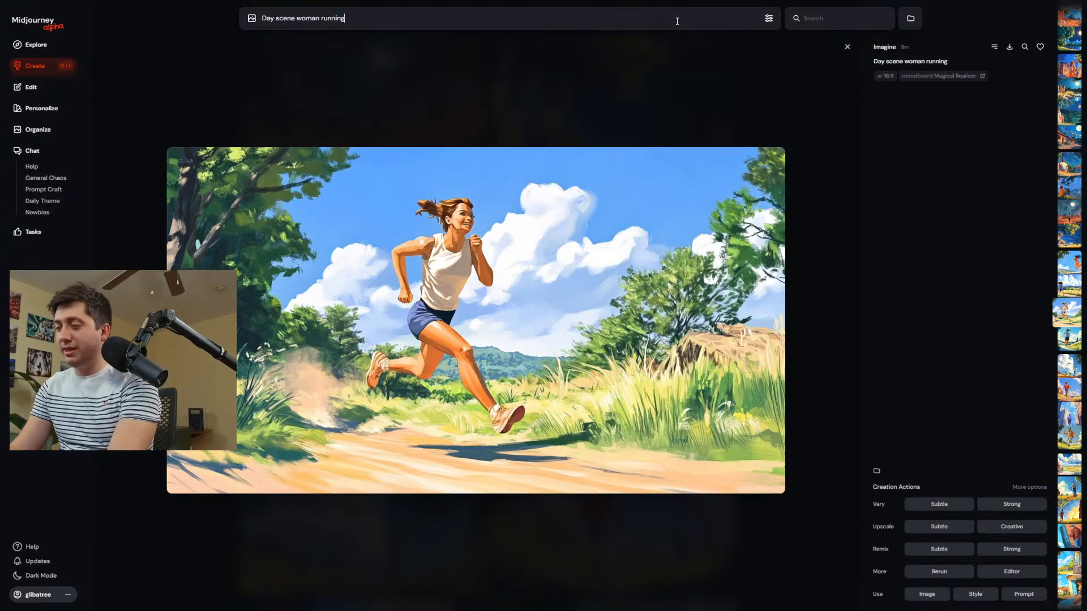
{"action": "type", "text": "--"}
{"action": "type", "text": "p"}
{"action": "key", "text": "Return"}
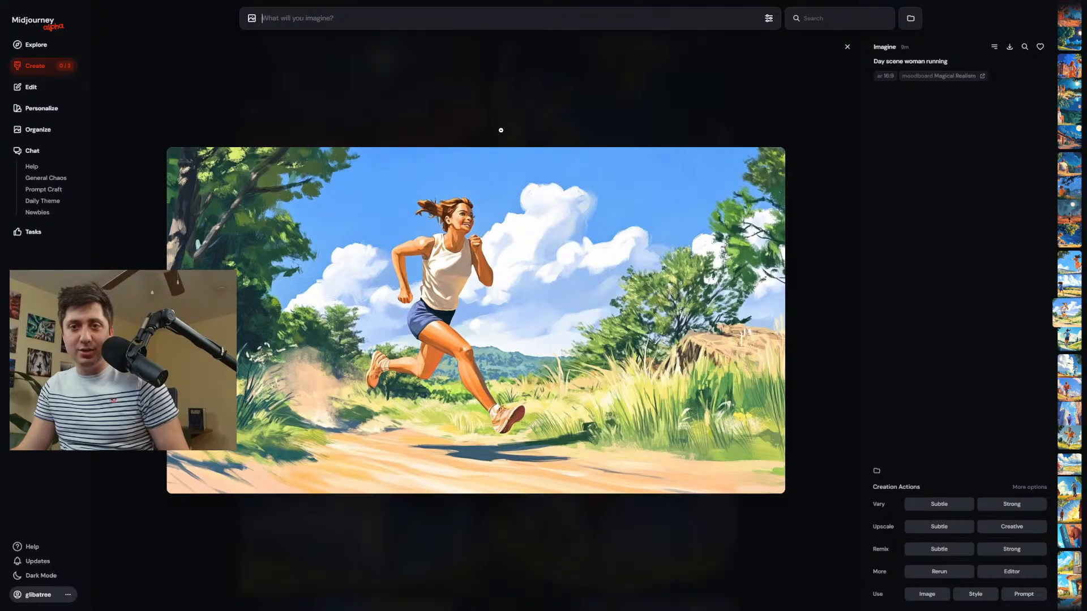
Return to the Create page and examine the earlier night and day scenes made with the Magical Realism moodboard.
{"action": "left_click", "coordinate": [42, 70]}
{"action": "scroll", "coordinate": [418, 205], "scroll_direction": "down", "scroll_amount": 3}
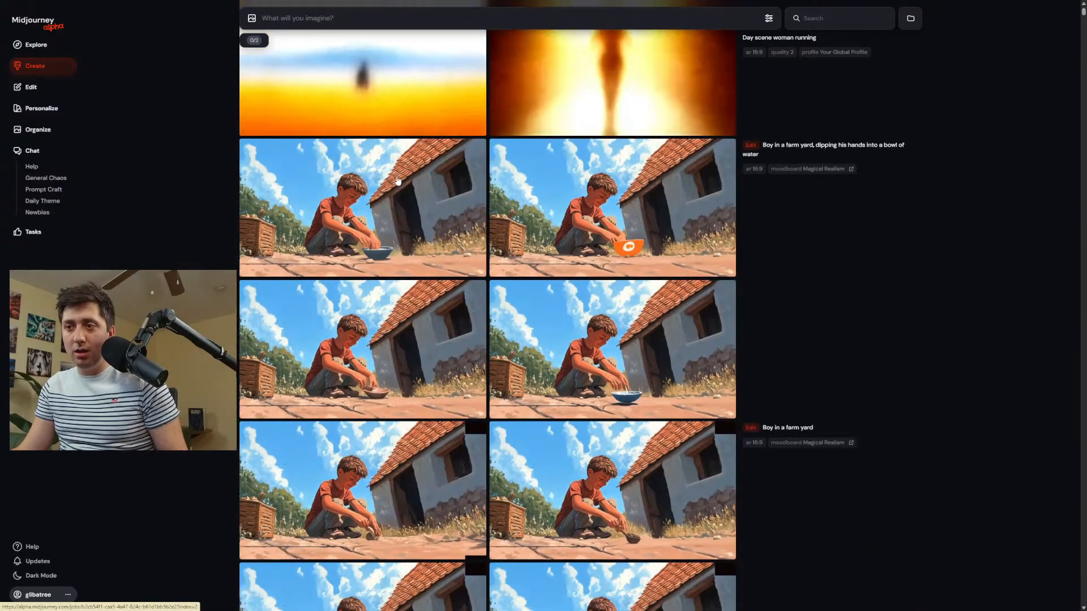
{"action": "scroll", "coordinate": [421, 215], "scroll_direction": "down", "scroll_amount": 20}
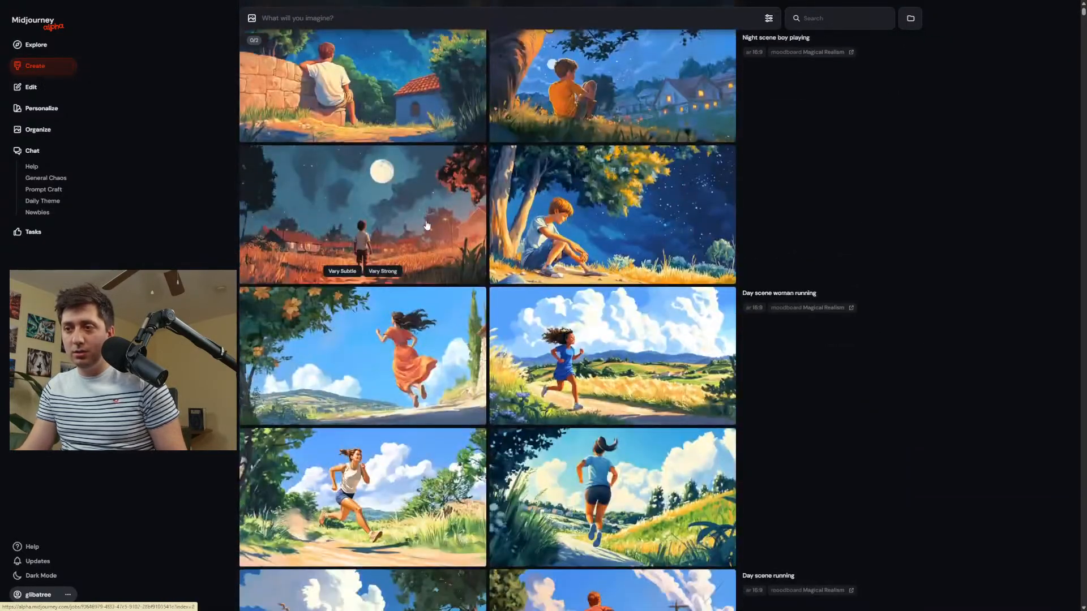
{"action": "scroll", "coordinate": [429, 227], "scroll_direction": "up", "scroll_amount": 4}
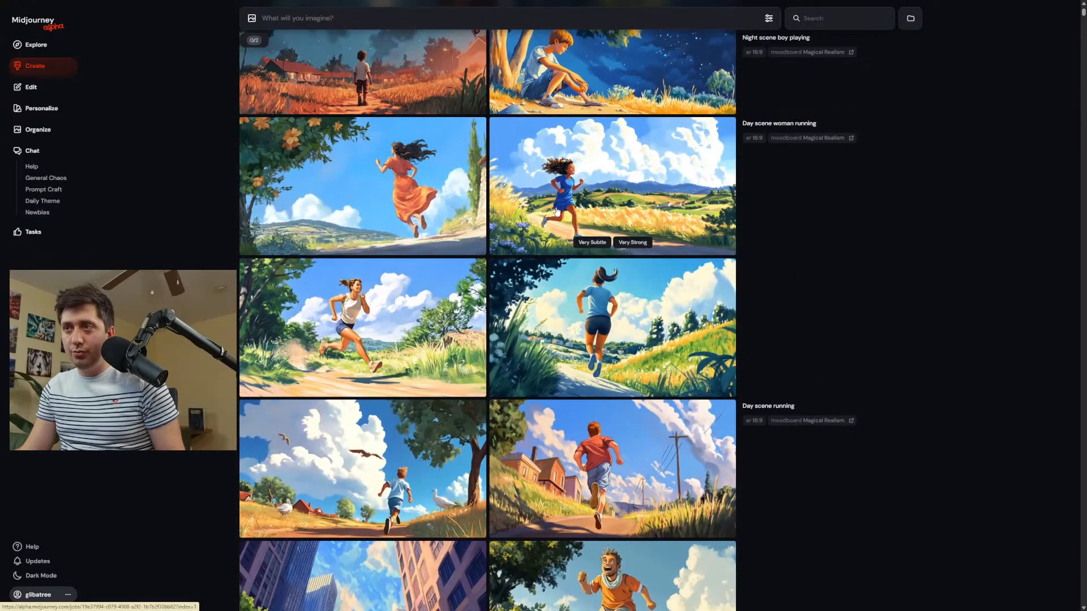
{"action": "scroll", "coordinate": [429, 237], "scroll_direction": "down", "scroll_amount": 7}
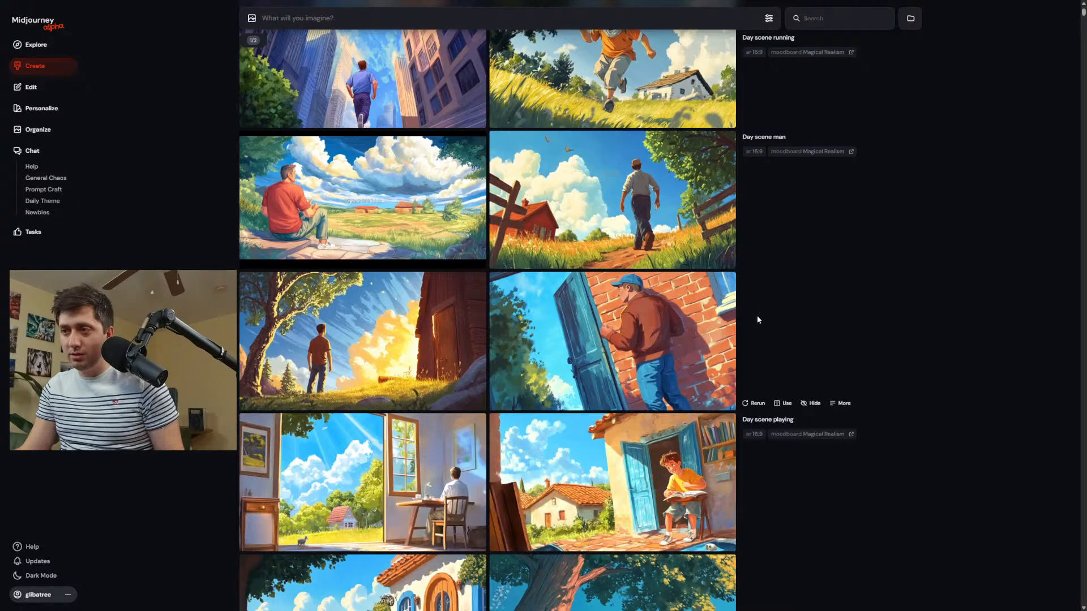
{"action": "scroll", "coordinate": [592, 333], "scroll_direction": "down", "scroll_amount": 5}
{"action": "scroll", "coordinate": [595, 331], "scroll_direction": "up", "scroll_amount": 3}
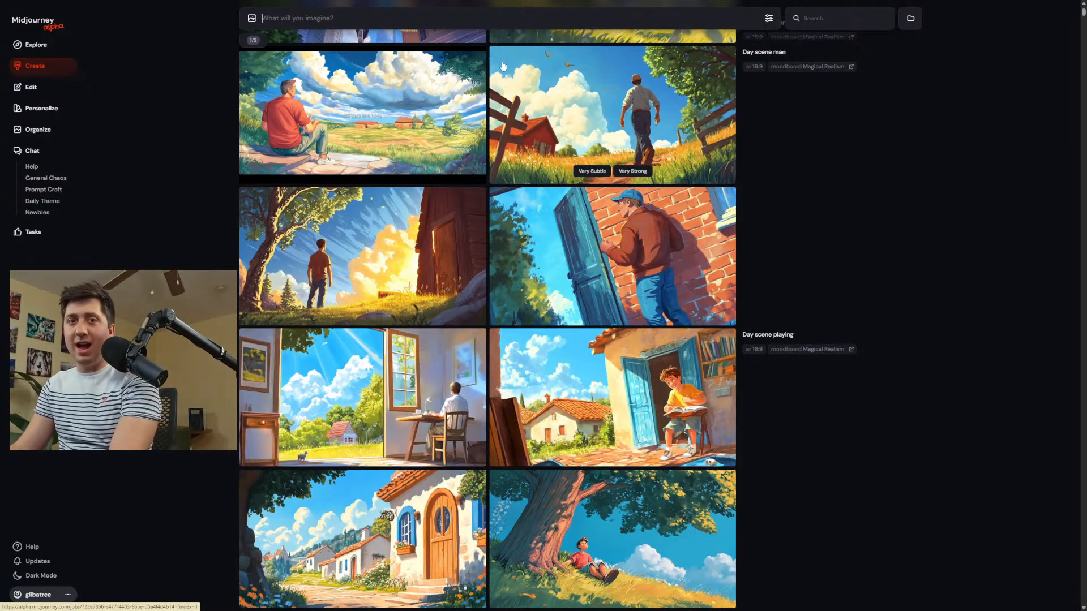
Generate images for "Man wandering through the streets by a brick wall, day" and compare the results with the earlier scenes.
{"action": "type", "text": "Man wandering an"}
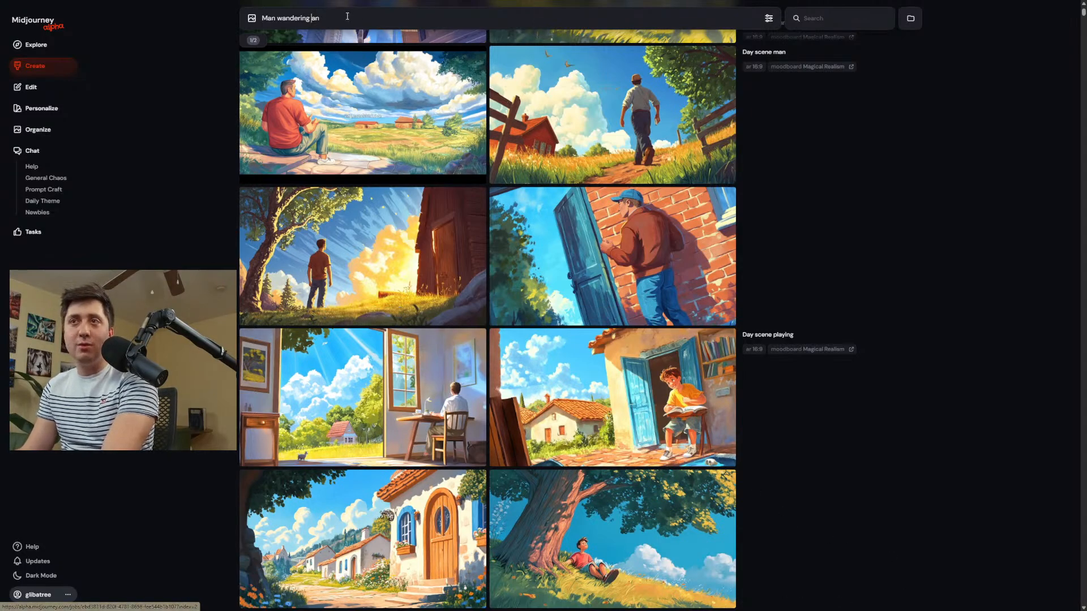
{"action": "double_click", "coordinate": [313, 16]}
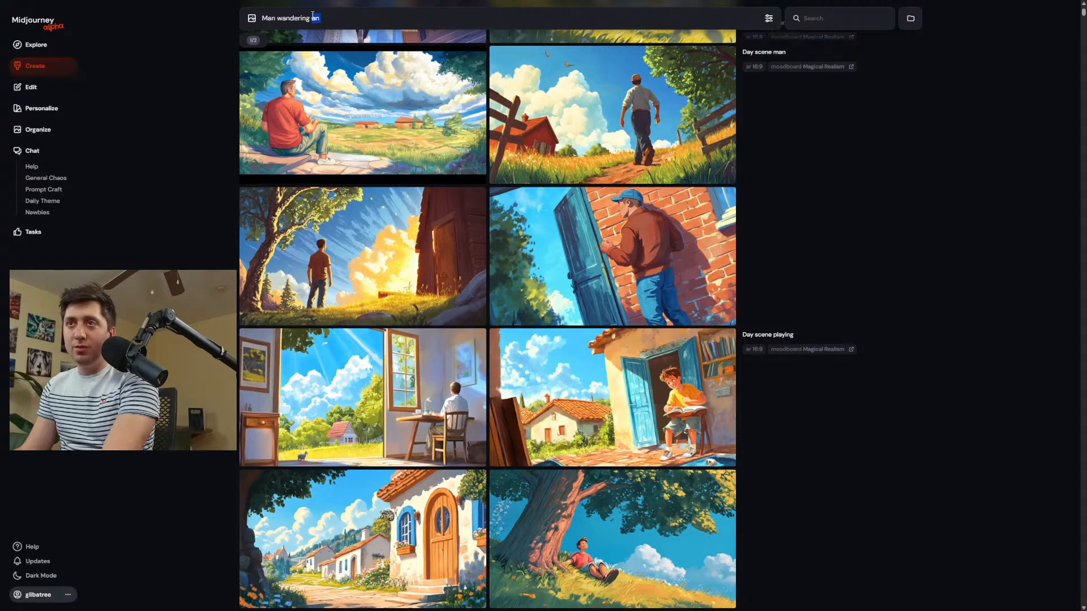
{"action": "type", "text": "t"}
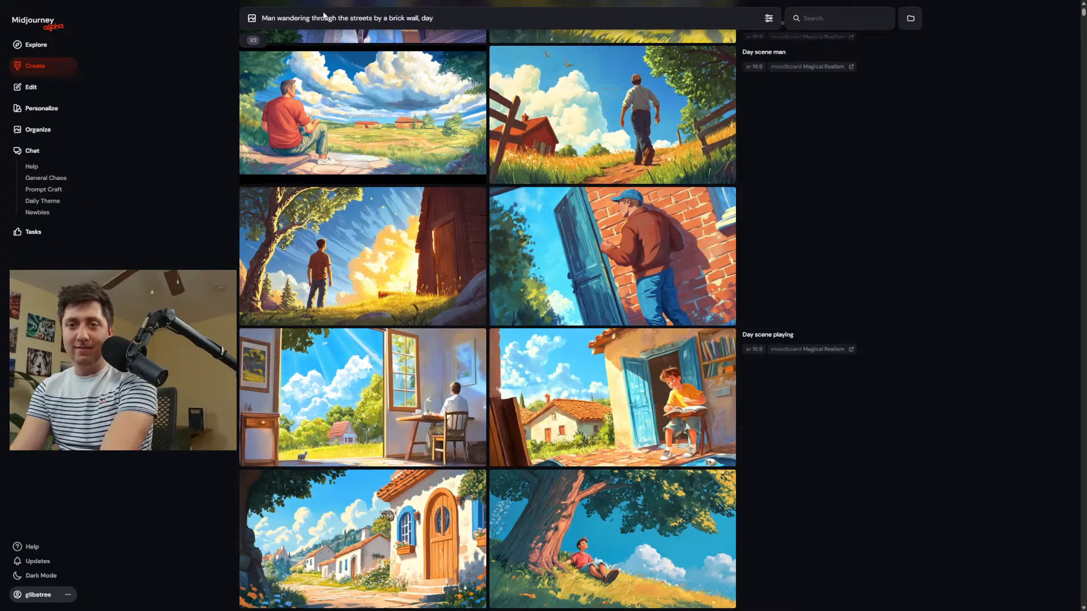
{"action": "key", "text": "Return"}
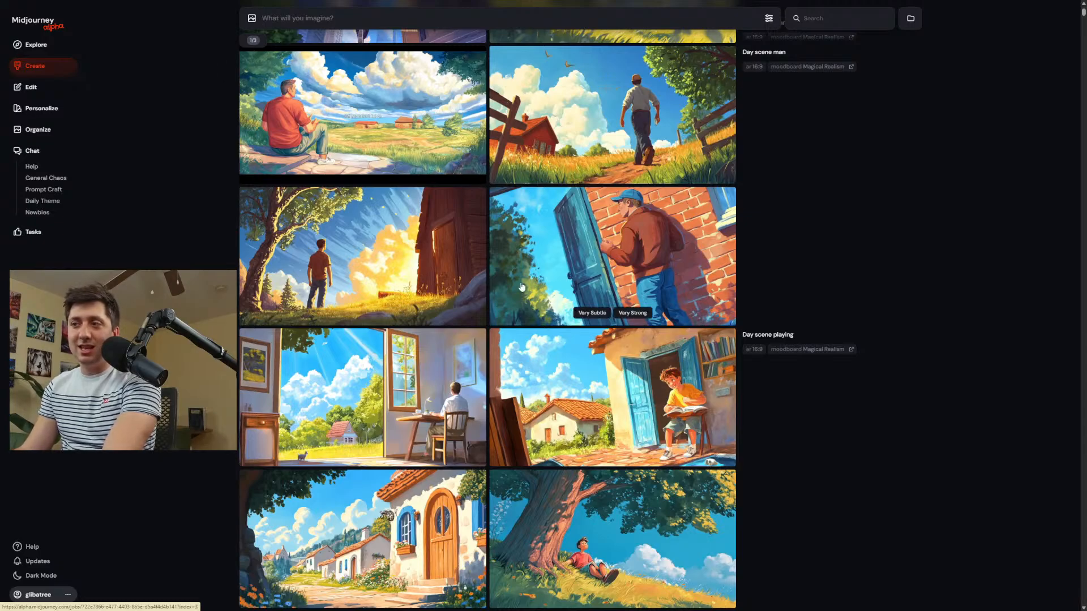
{"action": "scroll", "coordinate": [801, 396], "scroll_direction": "up", "scroll_amount": 5}
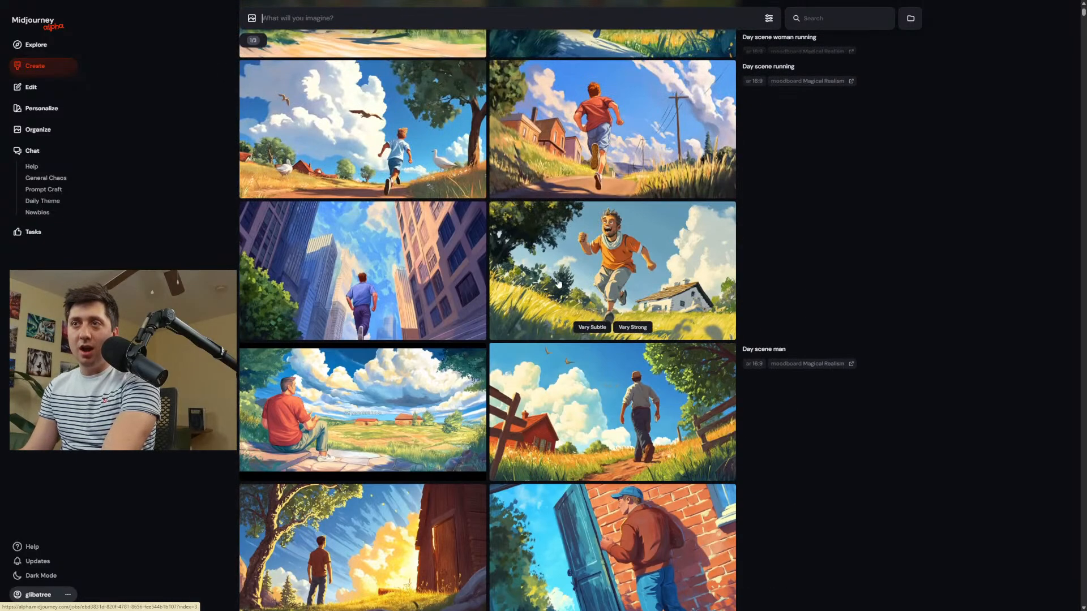
{"action": "scroll", "coordinate": [803, 371], "scroll_direction": "up", "scroll_amount": 20}
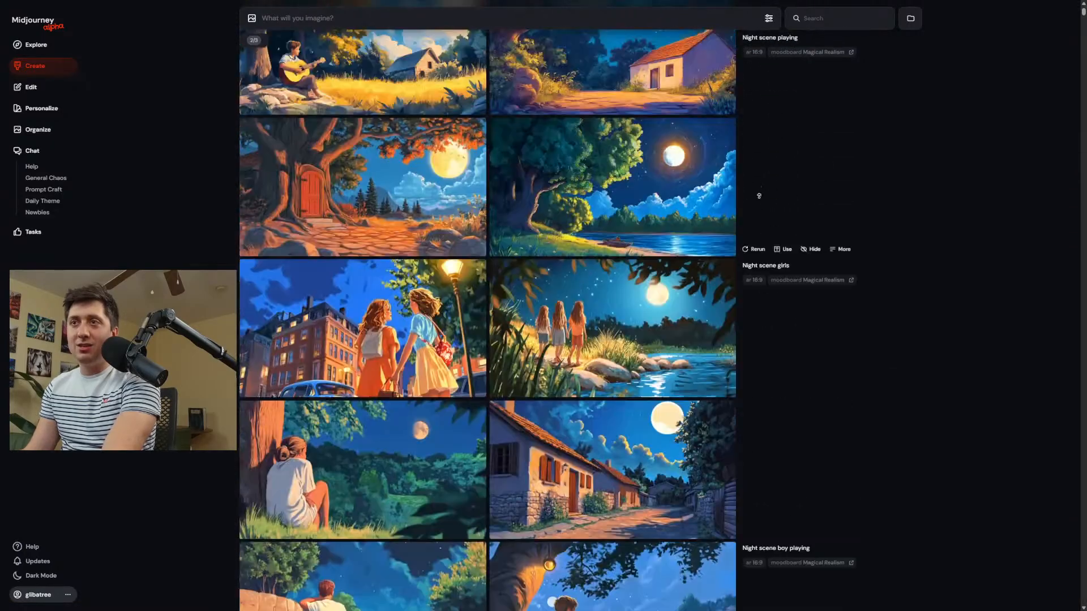
{"action": "scroll", "coordinate": [777, 369], "scroll_direction": "up", "scroll_amount": 15}
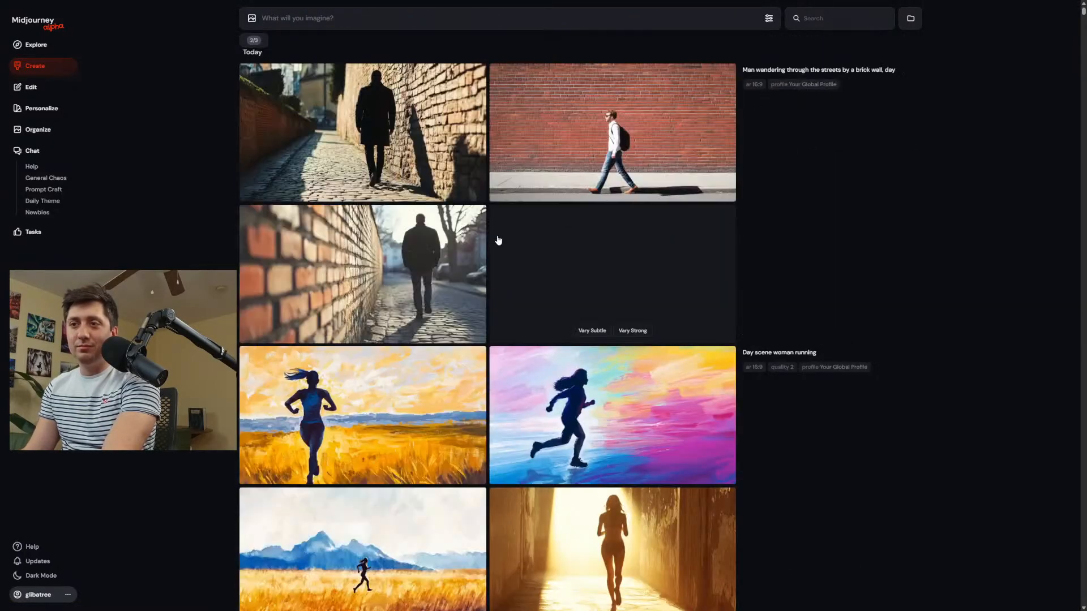
{"action": "scroll", "coordinate": [786, 385], "scroll_direction": "down", "scroll_amount": 5}
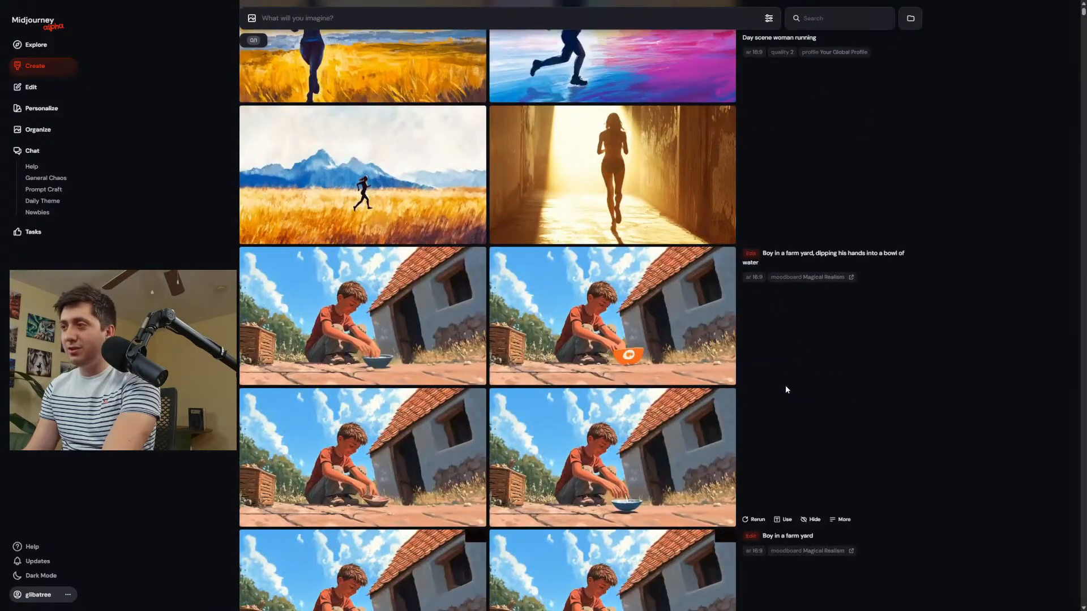
{"action": "scroll", "coordinate": [772, 185], "scroll_direction": "up", "scroll_amount": 5}
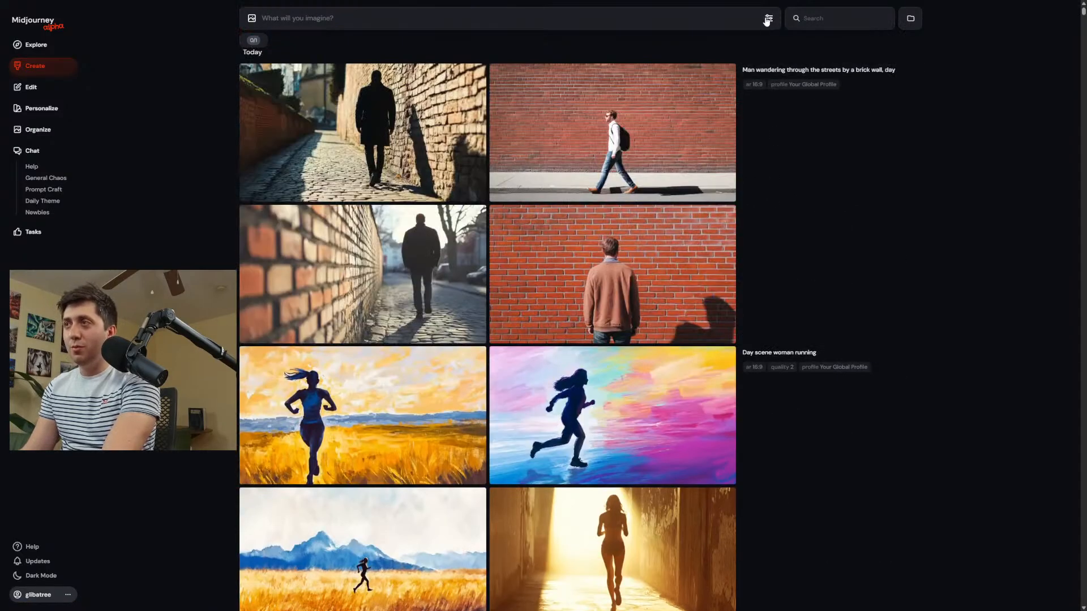
Set the personalization for new prompts to the Magical Realism moodboard and close the image settings.
{"action": "left_click", "coordinate": [769, 18]}
{"action": "left_click", "coordinate": [806, 122]}
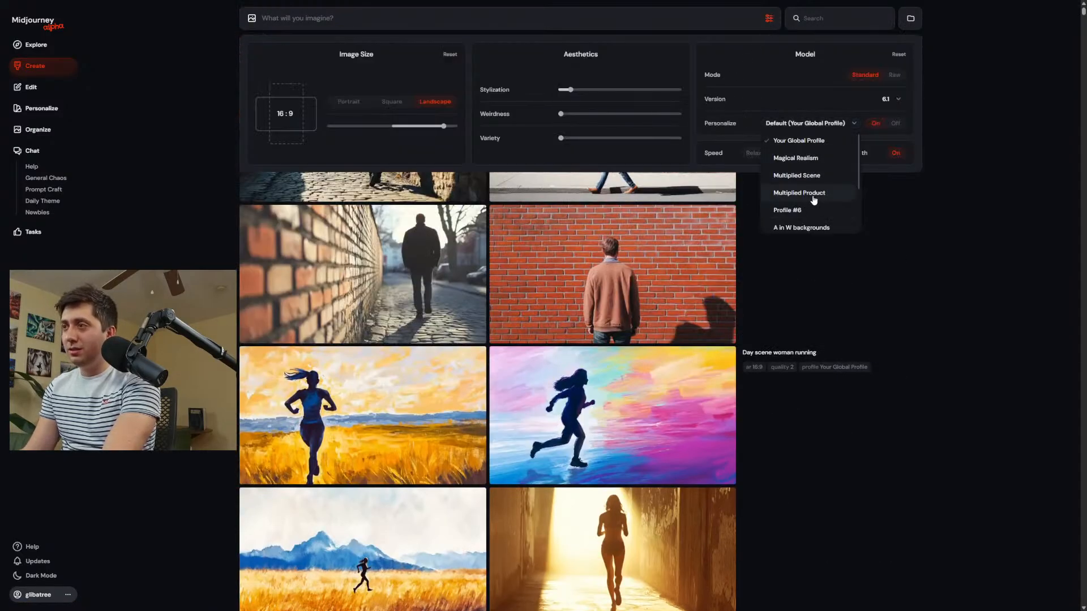
{"action": "left_click", "coordinate": [801, 161]}
{"action": "left_click", "coordinate": [970, 274]}
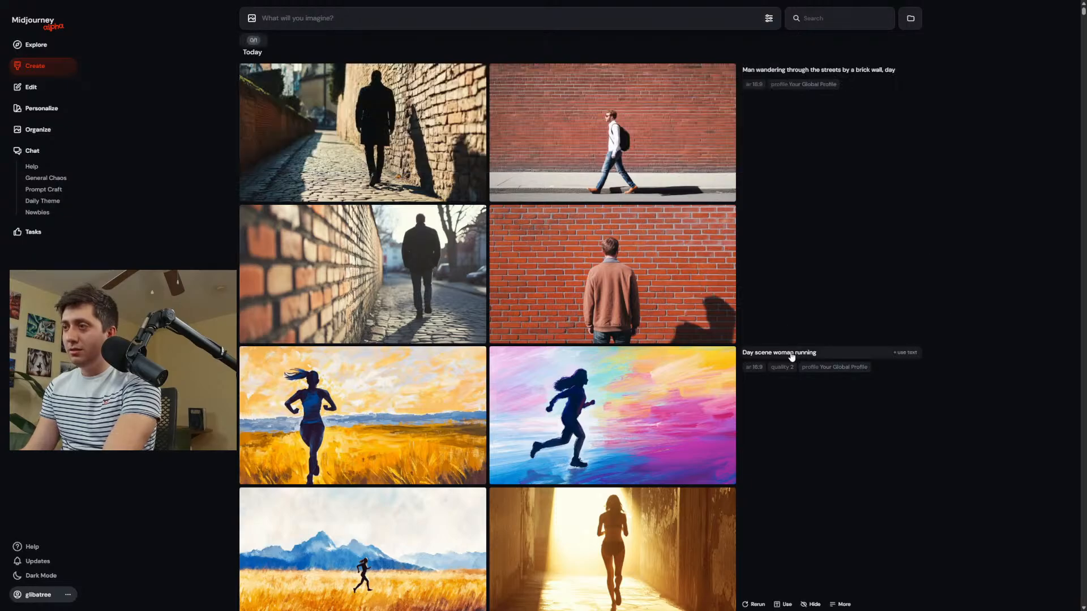
Resubmit "Day scene woman running" at quality 2 and "Man wandering through the streets by a brick wall, day" with the Magical Realism moodboard.
{"action": "left_click", "coordinate": [790, 356]}
{"action": "key", "text": "Return"}
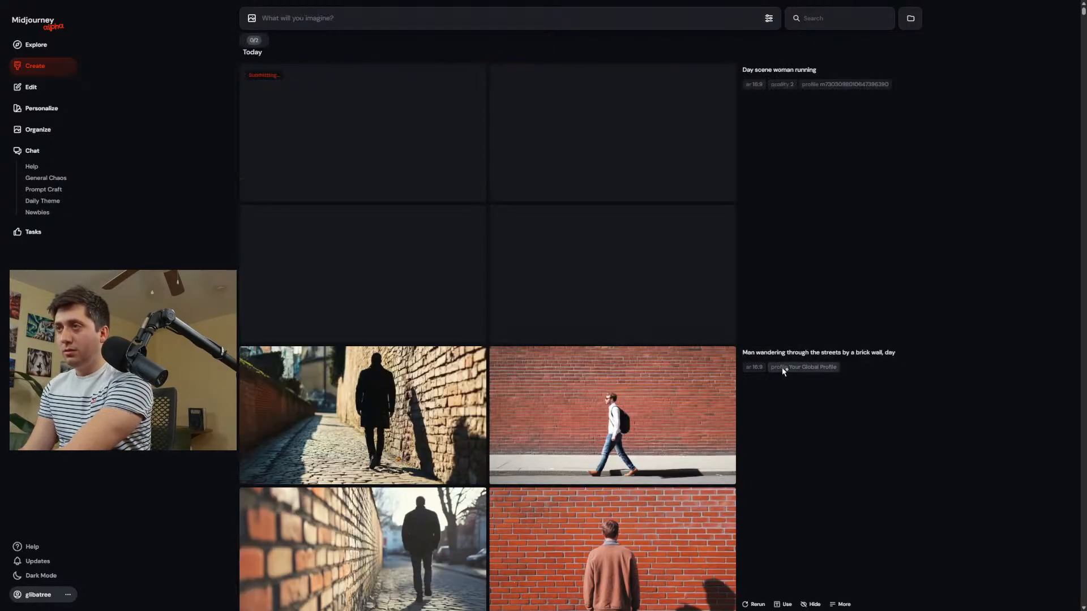
{"action": "scroll", "coordinate": [786, 346], "scroll_direction": "down", "scroll_amount": 6}
{"action": "scroll", "coordinate": [764, 250], "scroll_direction": "up", "scroll_amount": 6}
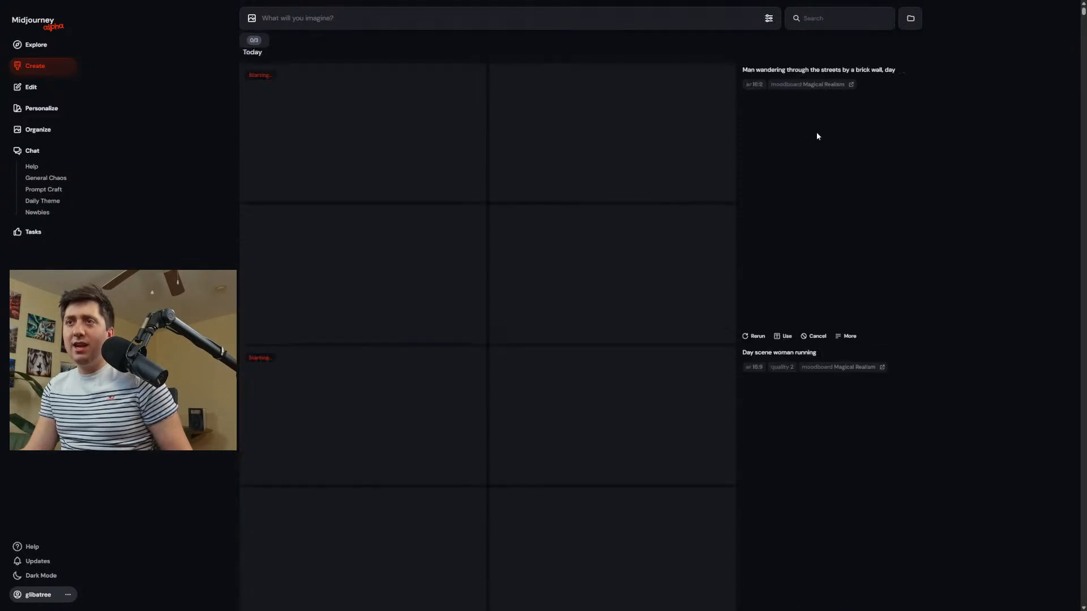
Review the earlier Magical Realism results, comparing the expressive character closeups with the night and day scenes.
{"action": "scroll", "coordinate": [849, 538], "scroll_direction": "down", "scroll_amount": 10}
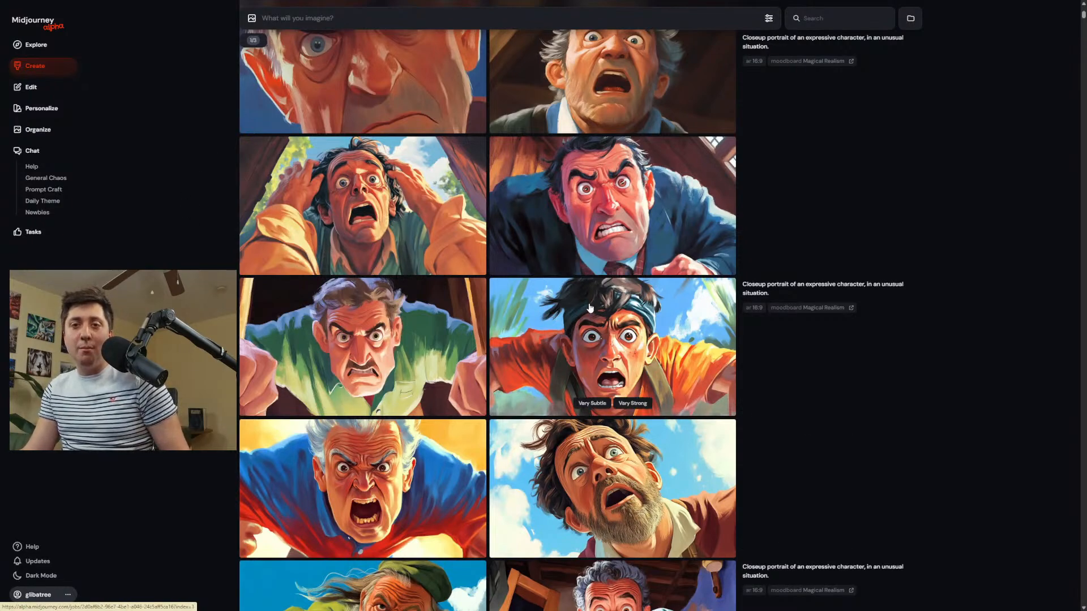
{"action": "scroll", "coordinate": [527, 332], "scroll_direction": "down", "scroll_amount": 1}
{"action": "scroll", "coordinate": [527, 333], "scroll_direction": "down", "scroll_amount": 4}
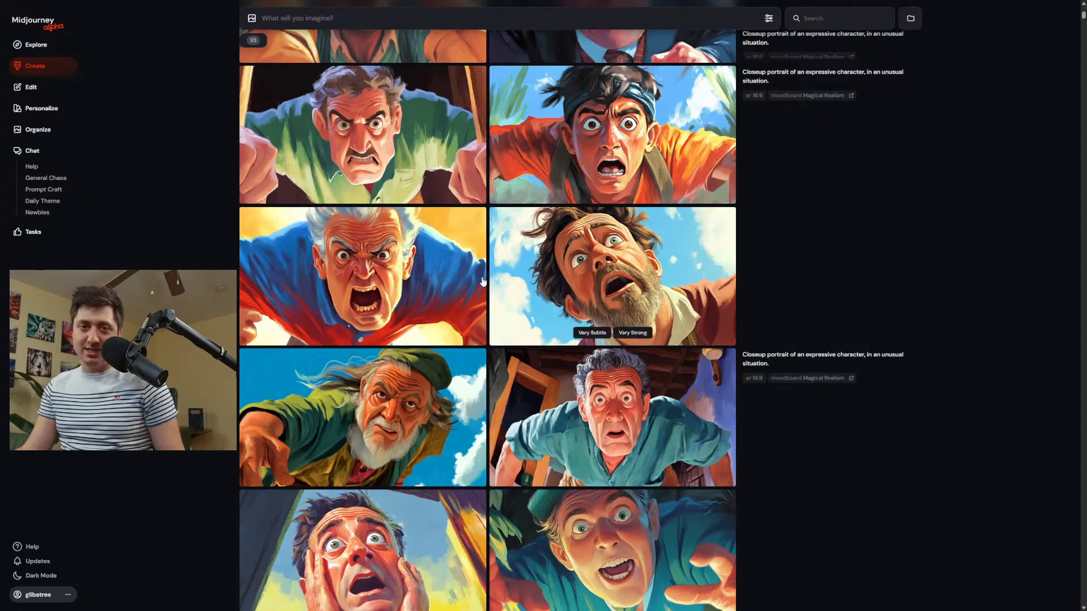
{"action": "scroll", "coordinate": [452, 413], "scroll_direction": "down", "scroll_amount": 2}
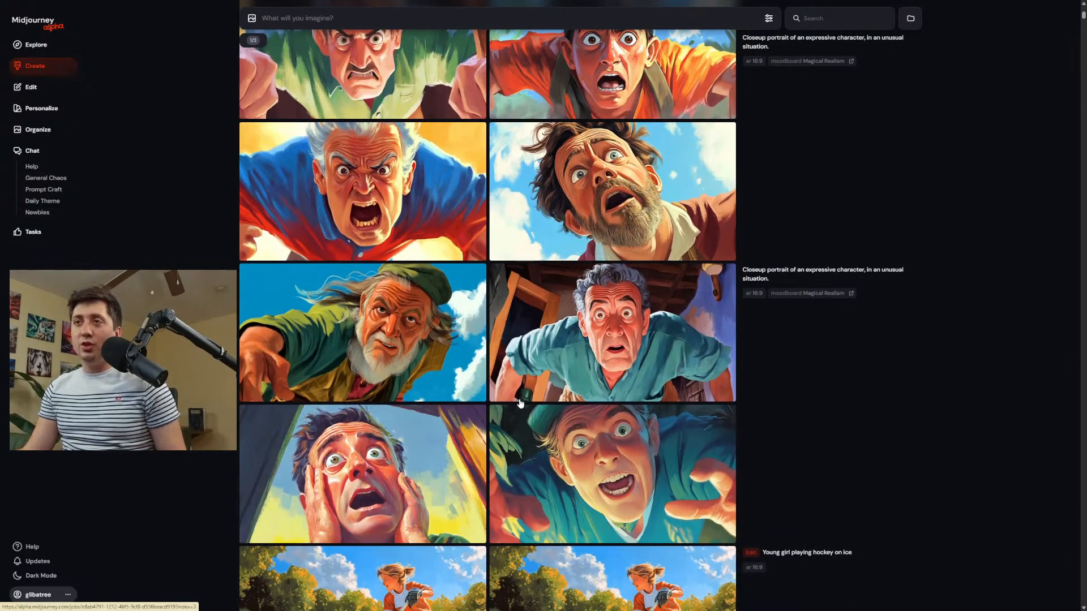
{"action": "scroll", "coordinate": [330, 142], "scroll_direction": "up", "scroll_amount": 3}
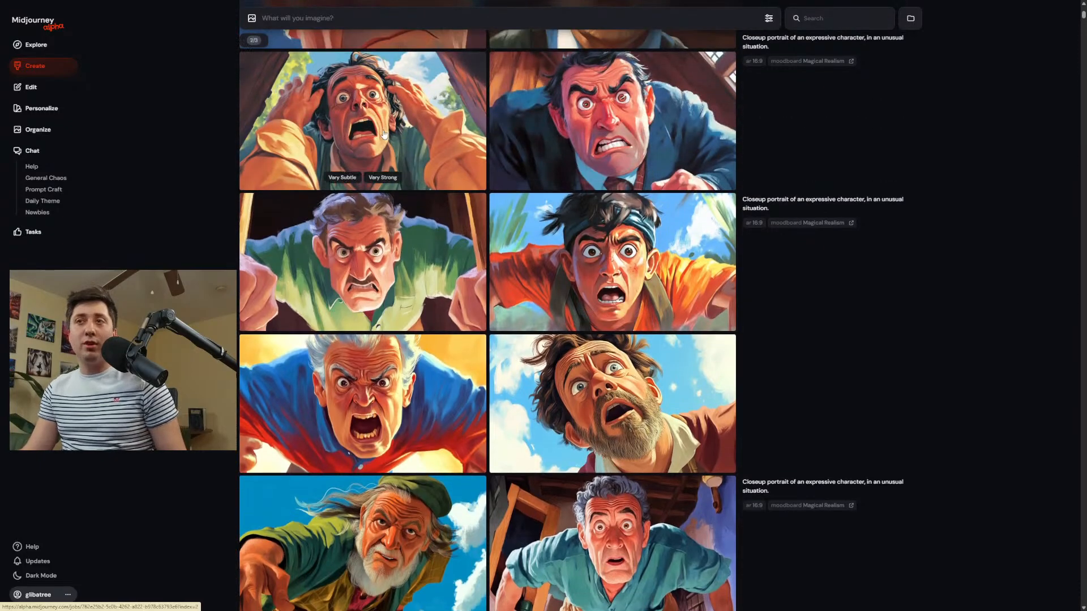
{"action": "scroll", "coordinate": [399, 79], "scroll_direction": "up", "scroll_amount": 1}
{"action": "scroll", "coordinate": [395, 147], "scroll_direction": "up", "scroll_amount": 1}
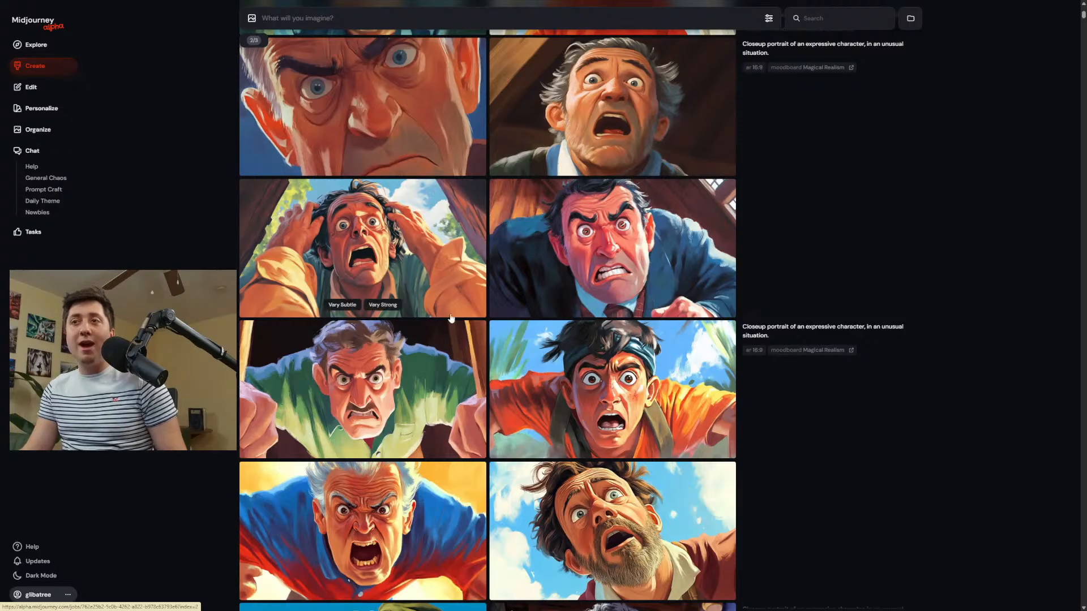
{"action": "scroll", "coordinate": [397, 266], "scroll_direction": "up", "scroll_amount": 7}
{"action": "scroll", "coordinate": [815, 95], "scroll_direction": "up", "scroll_amount": 20}
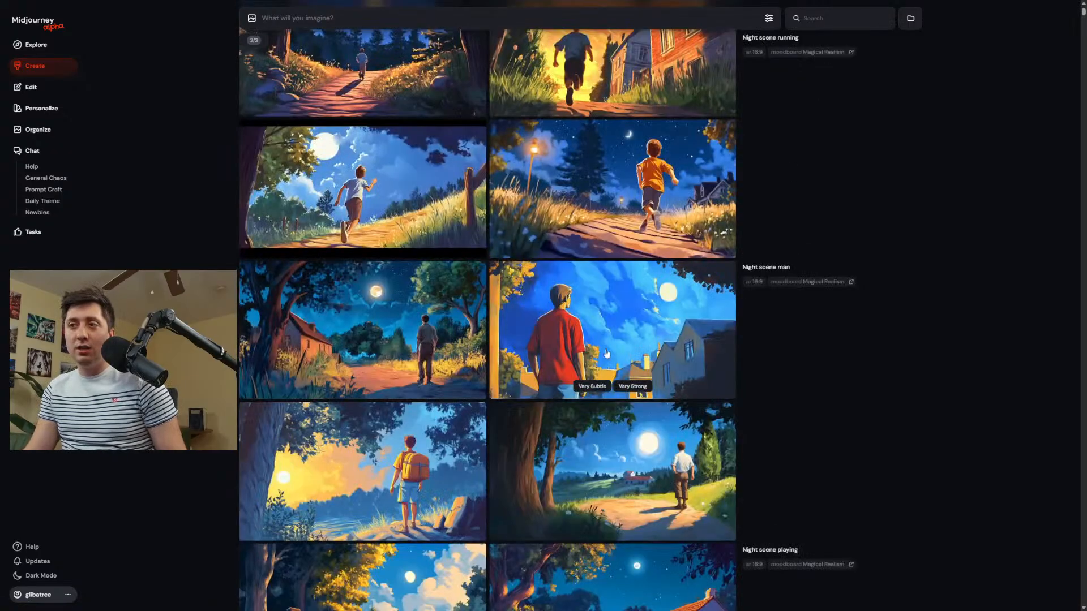
{"action": "scroll", "coordinate": [572, 329], "scroll_direction": "up", "scroll_amount": 10}
{"action": "scroll", "coordinate": [571, 334], "scroll_direction": "down", "scroll_amount": 10}
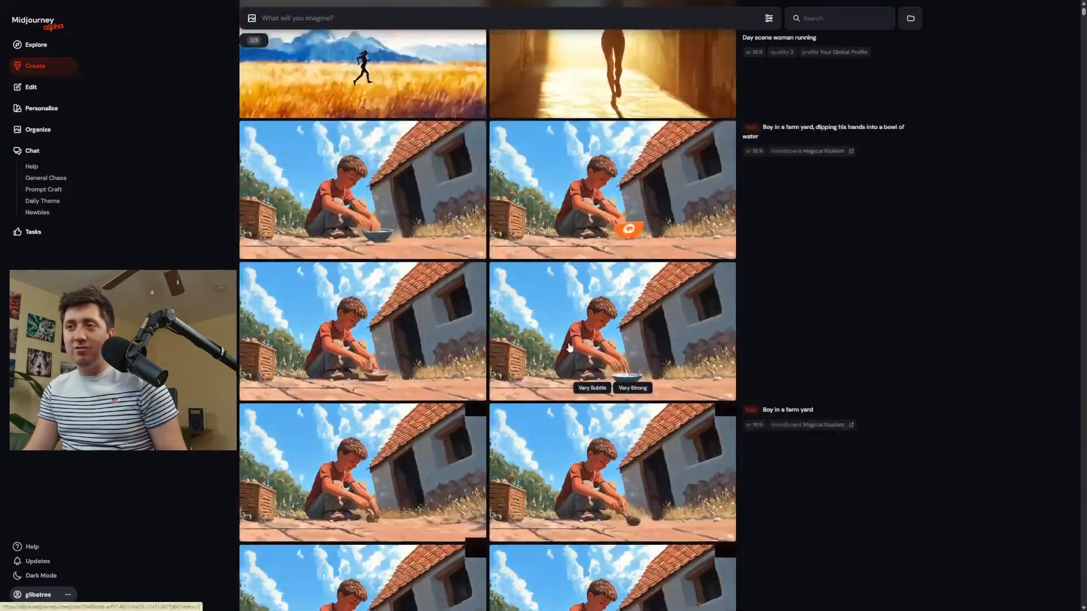
{"action": "scroll", "coordinate": [589, 425], "scroll_direction": "down", "scroll_amount": 12}
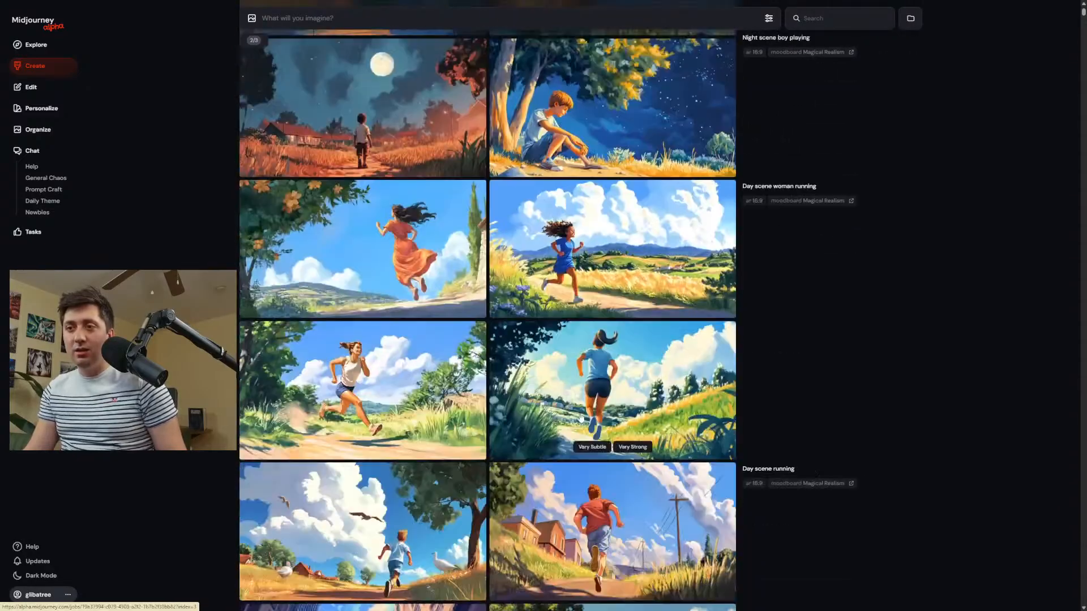
Examine the earlier image of the running woman in a white top at full size and return to the Create page.
{"action": "left_click", "coordinate": [381, 322]}
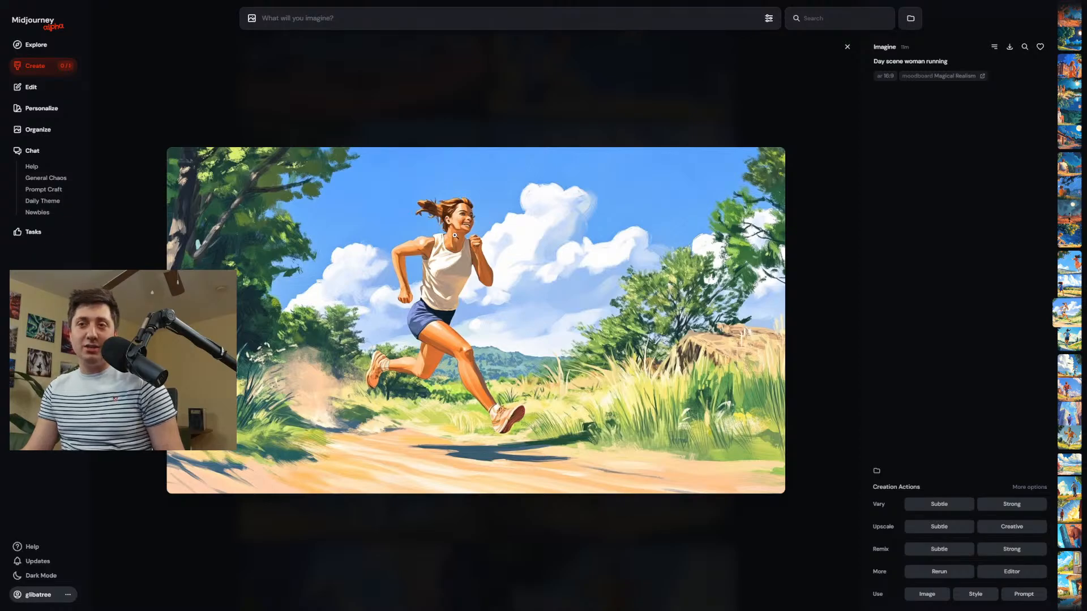
{"action": "left_click", "coordinate": [465, 217]}
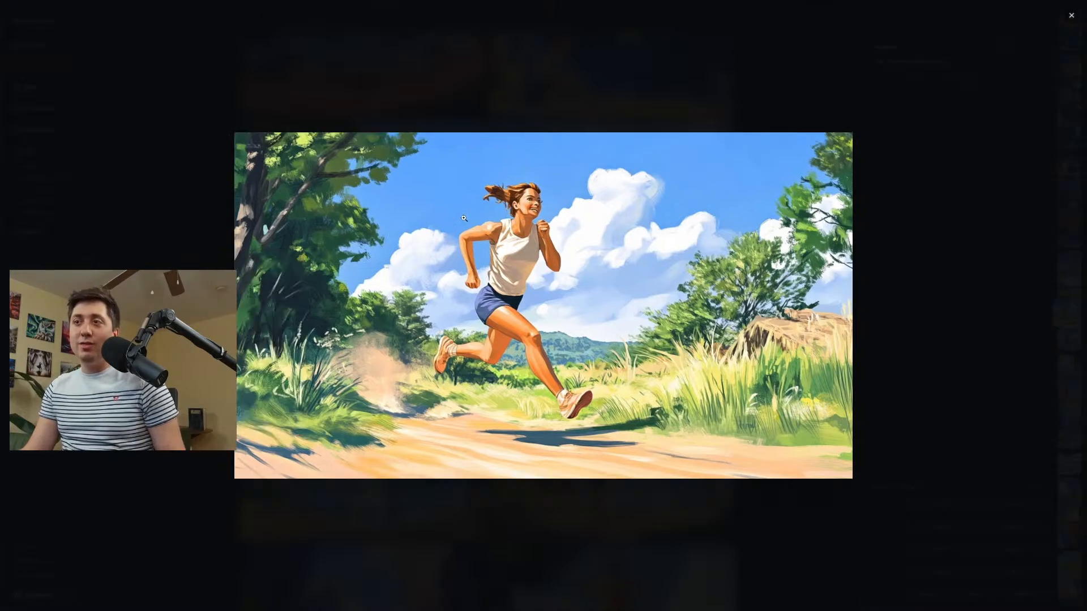
{"action": "left_click", "coordinate": [524, 207]}
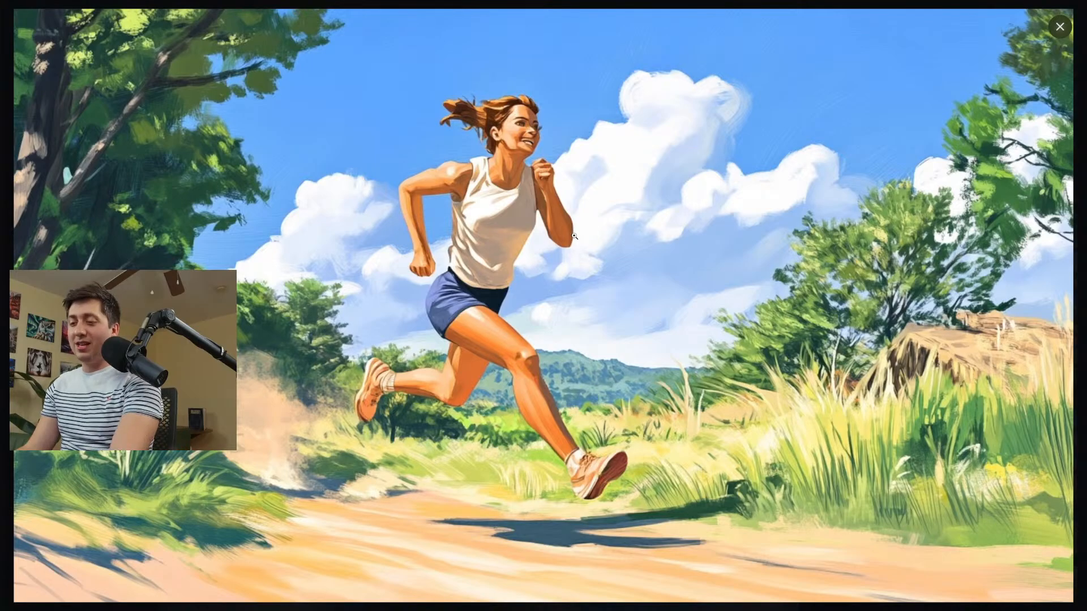
{"action": "left_click", "coordinate": [574, 235]}
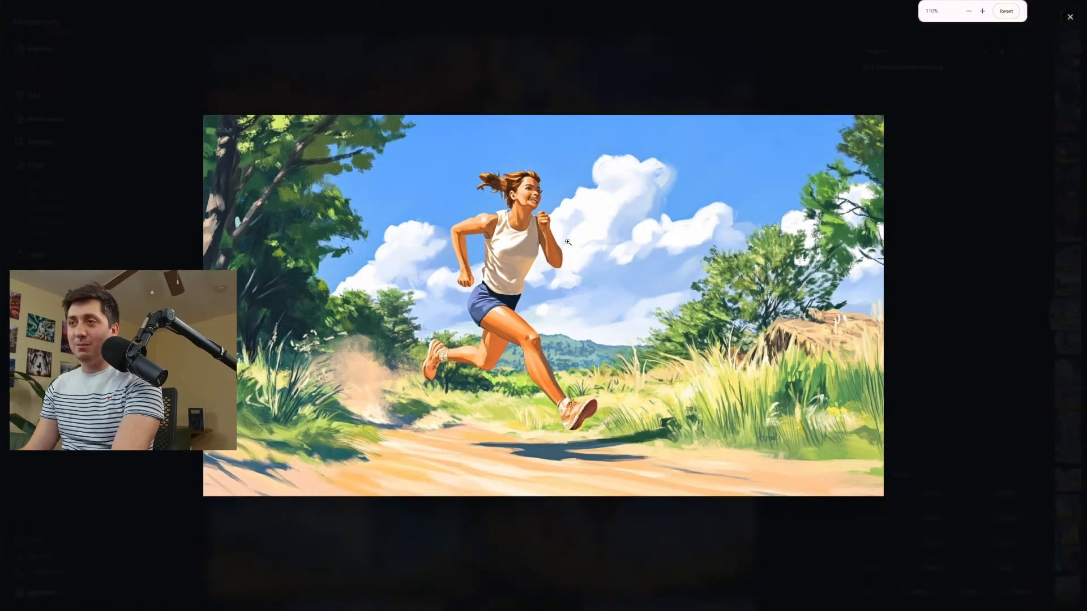
{"action": "left_click", "coordinate": [662, 85]}
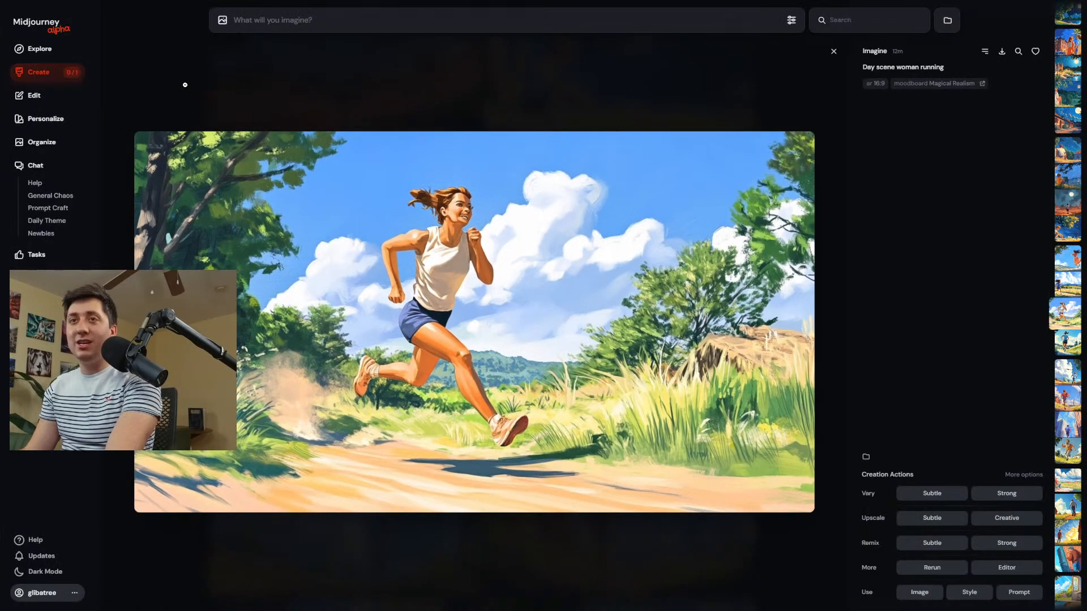
{"action": "left_click", "coordinate": [63, 79]}
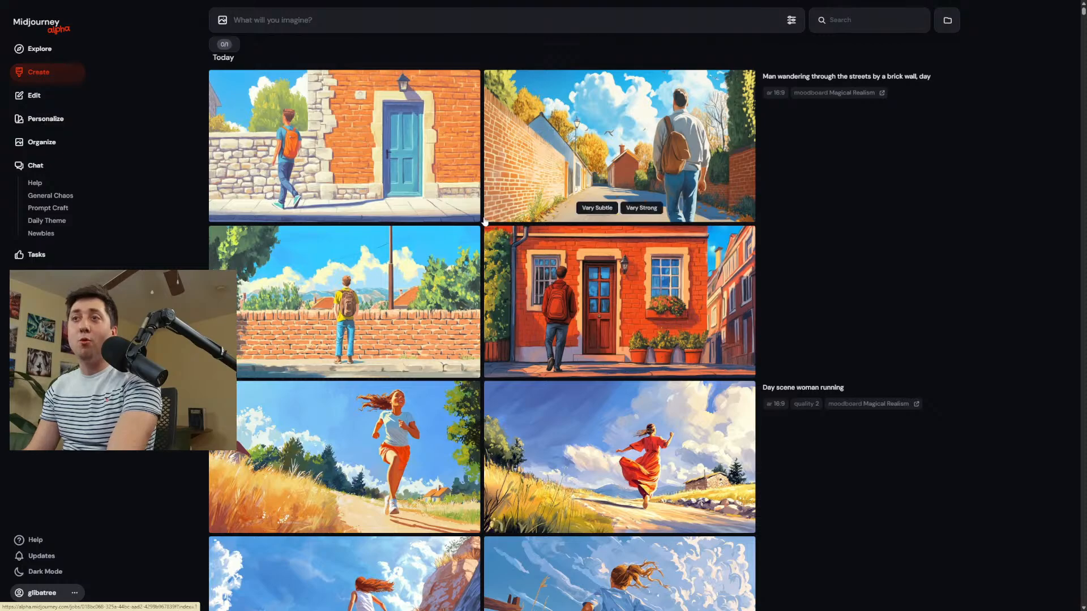
Compare the new moodboard results with the global profile images and the older scenes down to "Boy playing with a yoyo".
{"action": "scroll", "coordinate": [485, 221], "scroll_direction": "down", "scroll_amount": 6}
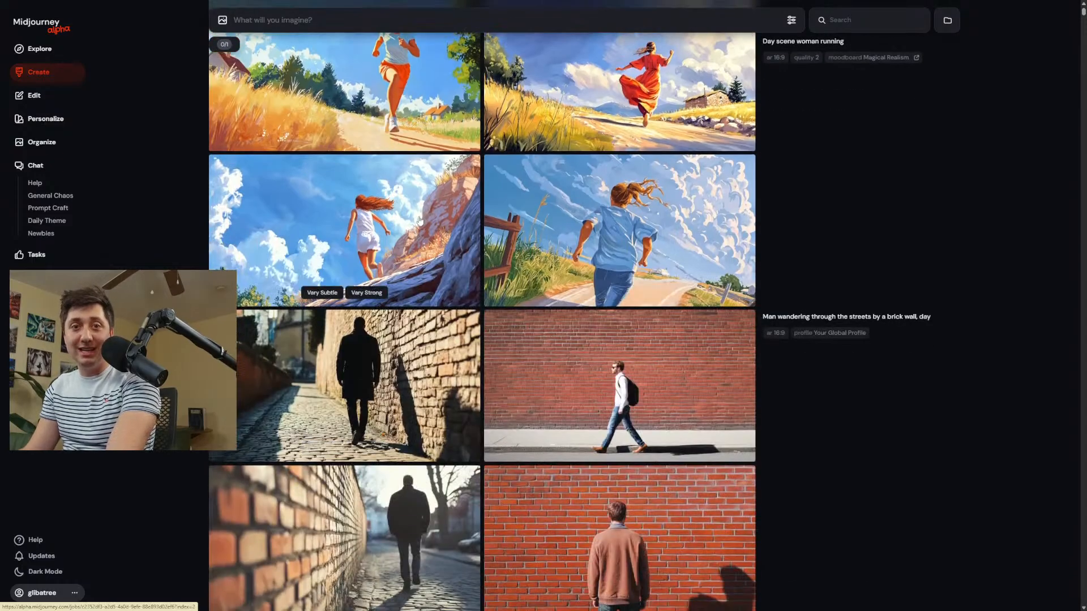
{"action": "scroll", "coordinate": [419, 220], "scroll_direction": "down", "scroll_amount": 18}
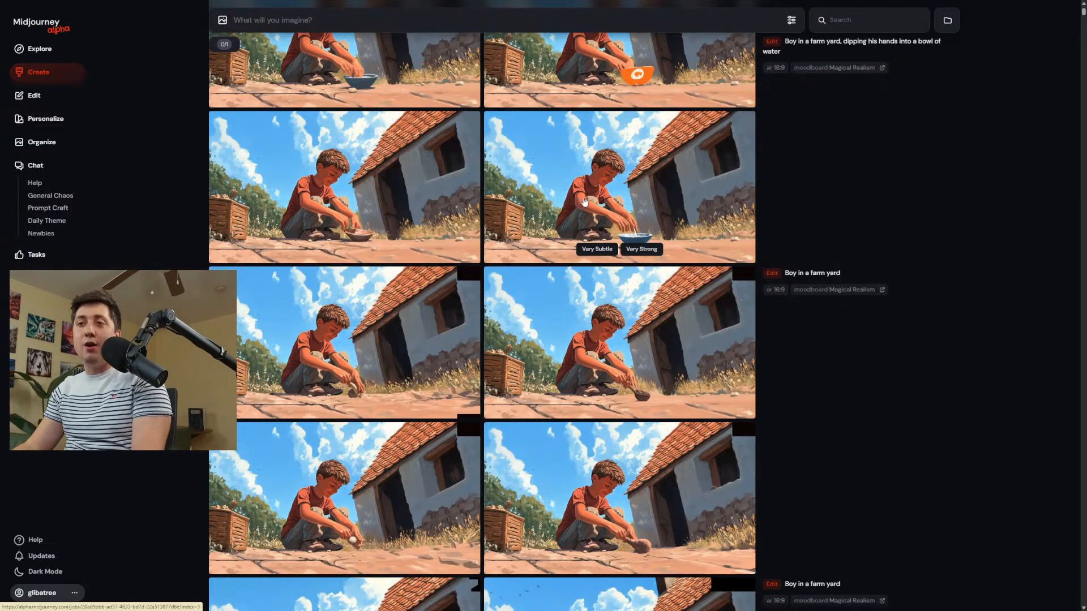
{"action": "scroll", "coordinate": [627, 325], "scroll_direction": "down", "scroll_amount": 14}
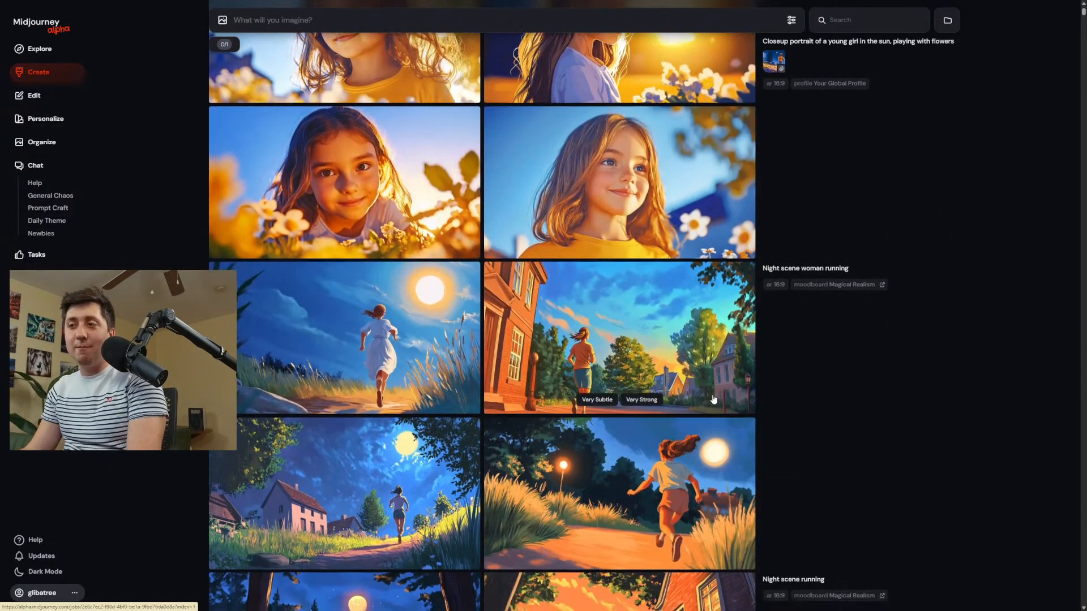
{"action": "scroll", "coordinate": [848, 430], "scroll_direction": "down", "scroll_amount": 17}
{"action": "scroll", "coordinate": [909, 492], "scroll_direction": "down", "scroll_amount": 12}
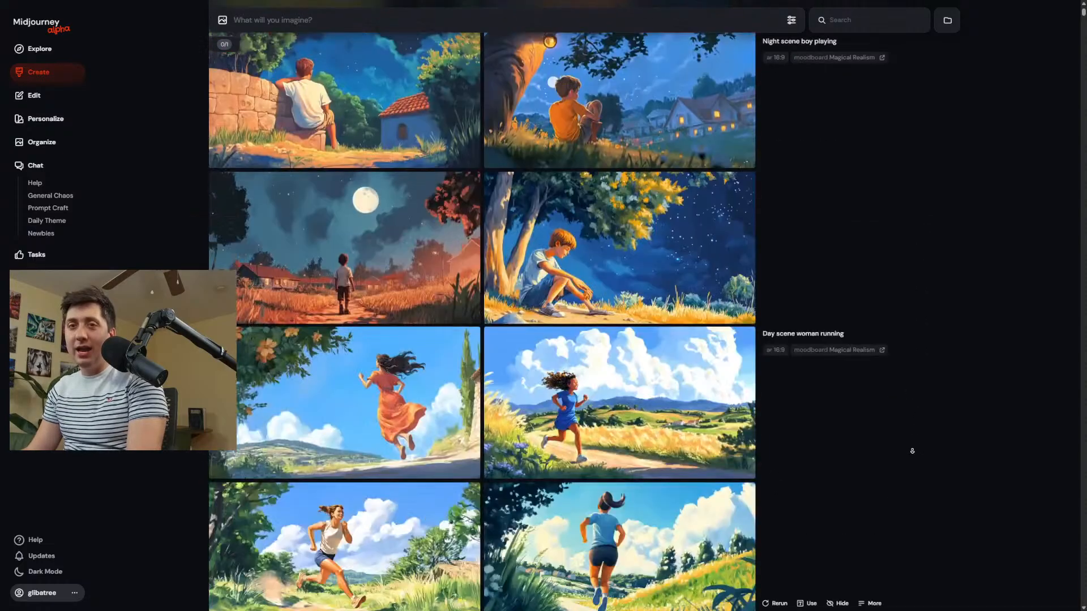
{"action": "scroll", "coordinate": [770, 331], "scroll_direction": "down", "scroll_amount": 5}
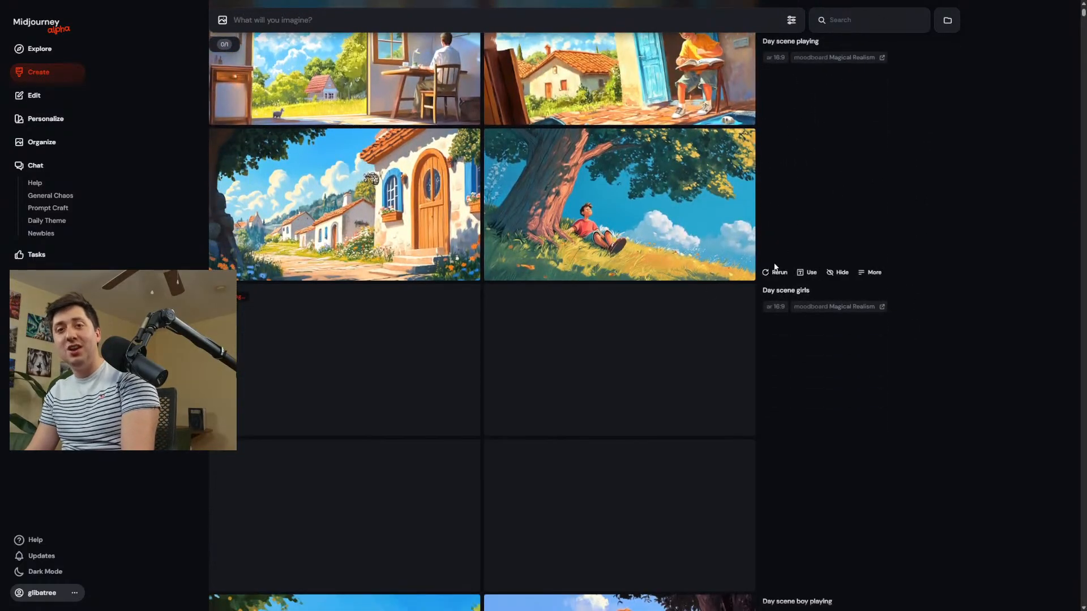
{"action": "scroll", "coordinate": [789, 254], "scroll_direction": "down", "scroll_amount": 4}
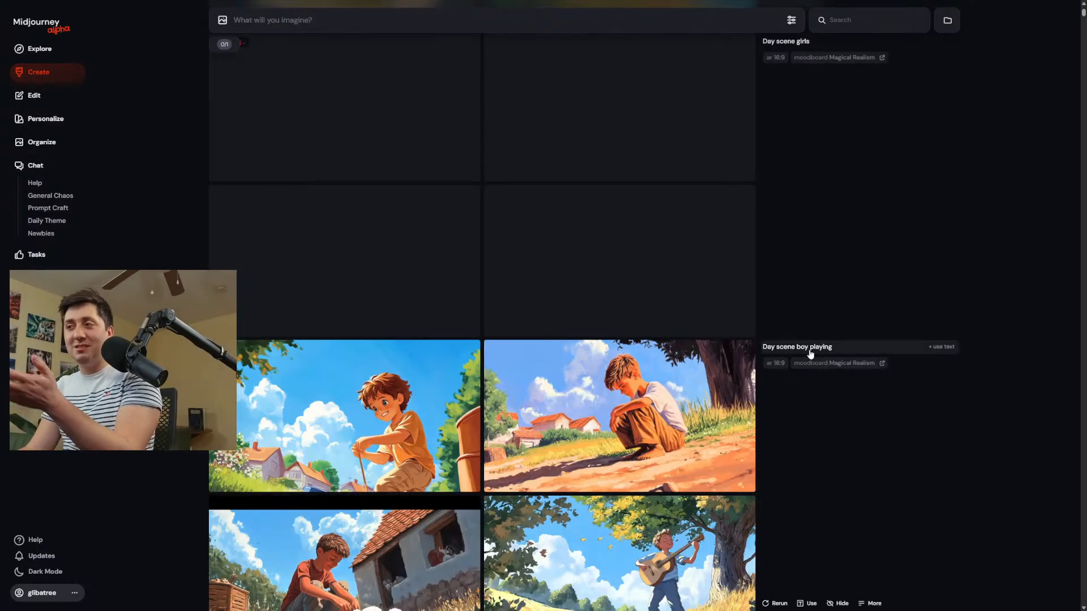
{"action": "scroll", "coordinate": [807, 357], "scroll_direction": "down", "scroll_amount": 10}
{"action": "scroll", "coordinate": [769, 360], "scroll_direction": "down", "scroll_amount": 1}
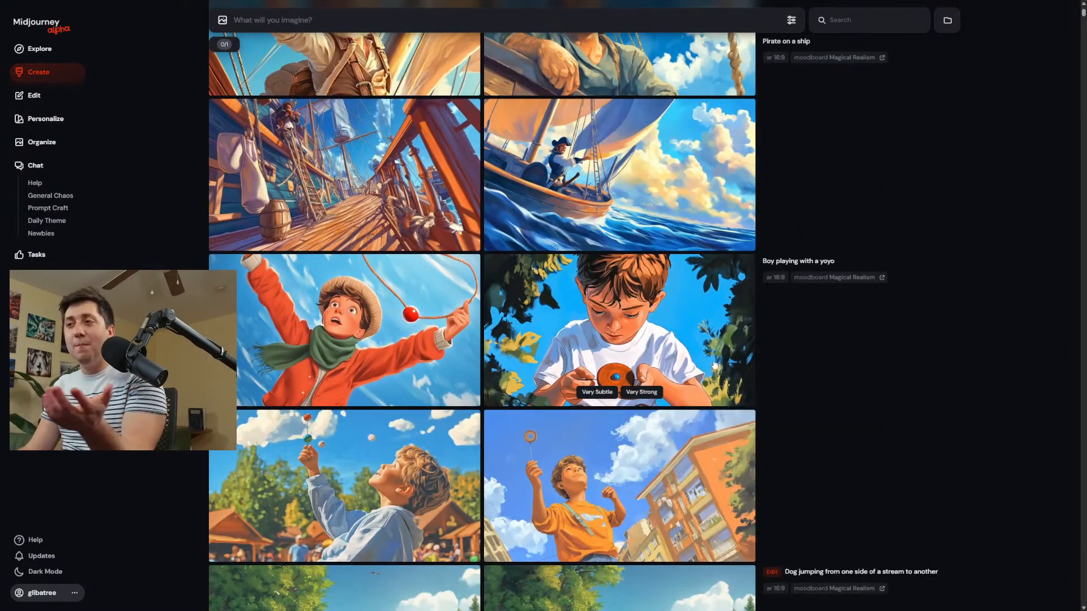
Review the day and night scenes for style consistency, from "Day scene boy playing" back up to the newest results.
{"action": "scroll", "coordinate": [826, 399], "scroll_direction": "up", "scroll_amount": 7}
{"action": "scroll", "coordinate": [826, 396], "scroll_direction": "up", "scroll_amount": 6}
{"action": "scroll", "coordinate": [838, 400], "scroll_direction": "up", "scroll_amount": 4}
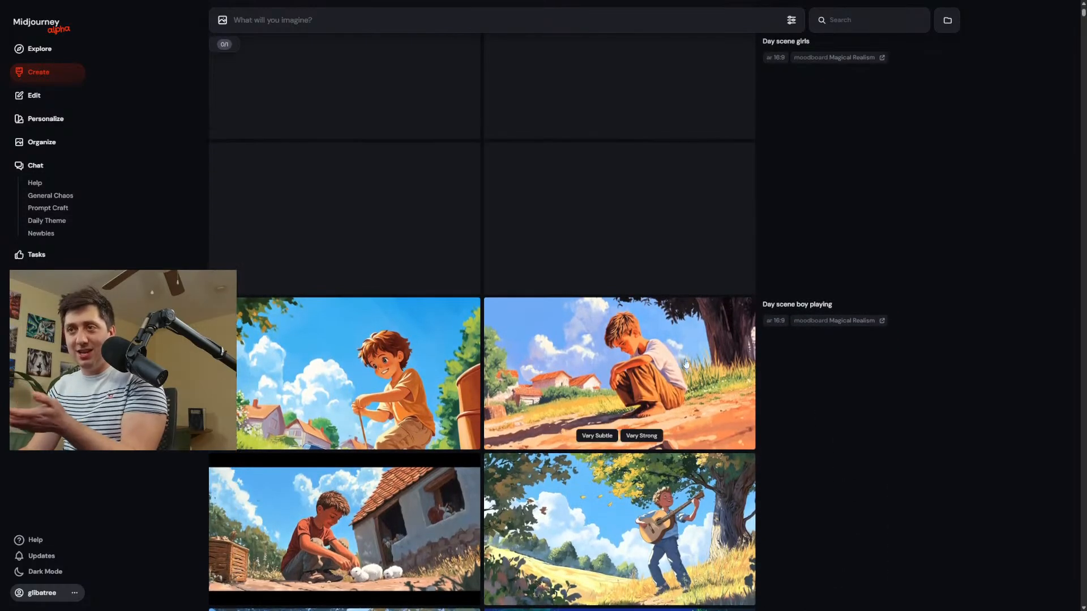
{"action": "scroll", "coordinate": [824, 357], "scroll_direction": "up", "scroll_amount": 5}
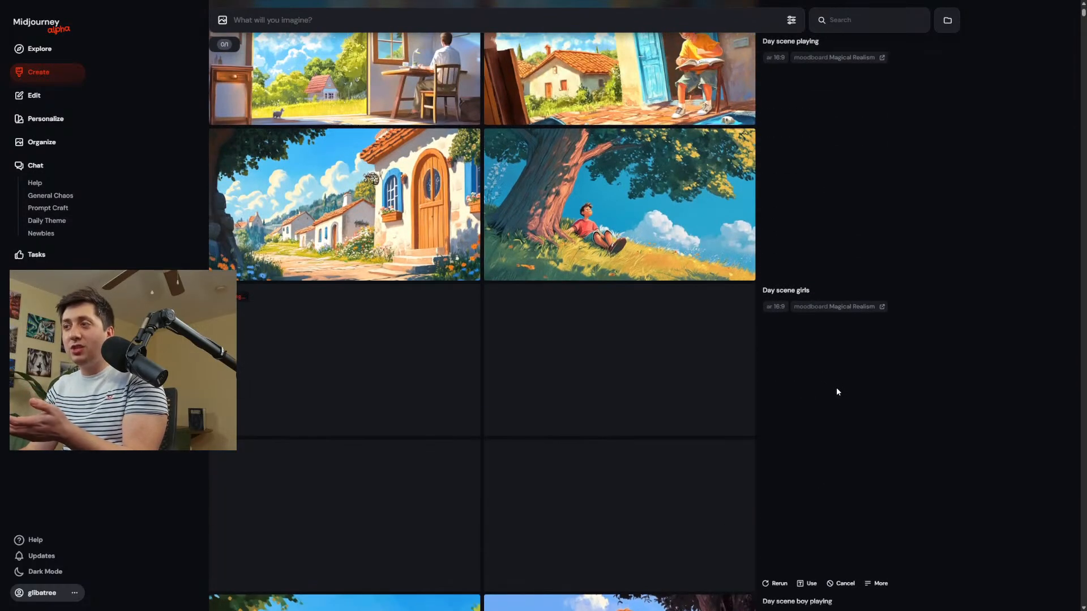
{"action": "left_click", "coordinate": [833, 583]}
{"action": "scroll", "coordinate": [739, 425], "scroll_direction": "up", "scroll_amount": 5}
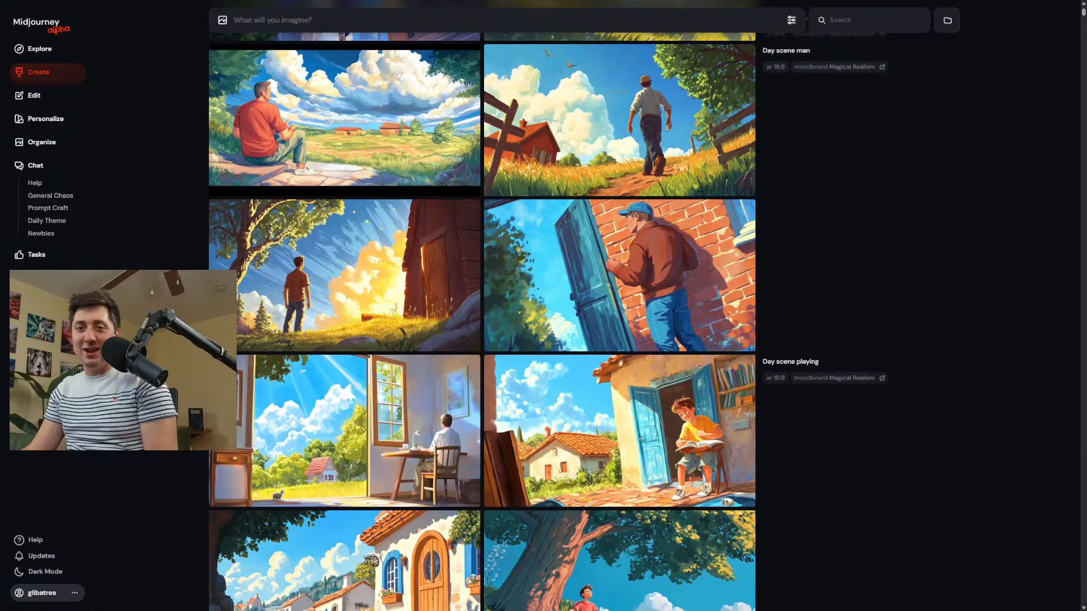
{"action": "scroll", "coordinate": [634, 283], "scroll_direction": "up", "scroll_amount": 5}
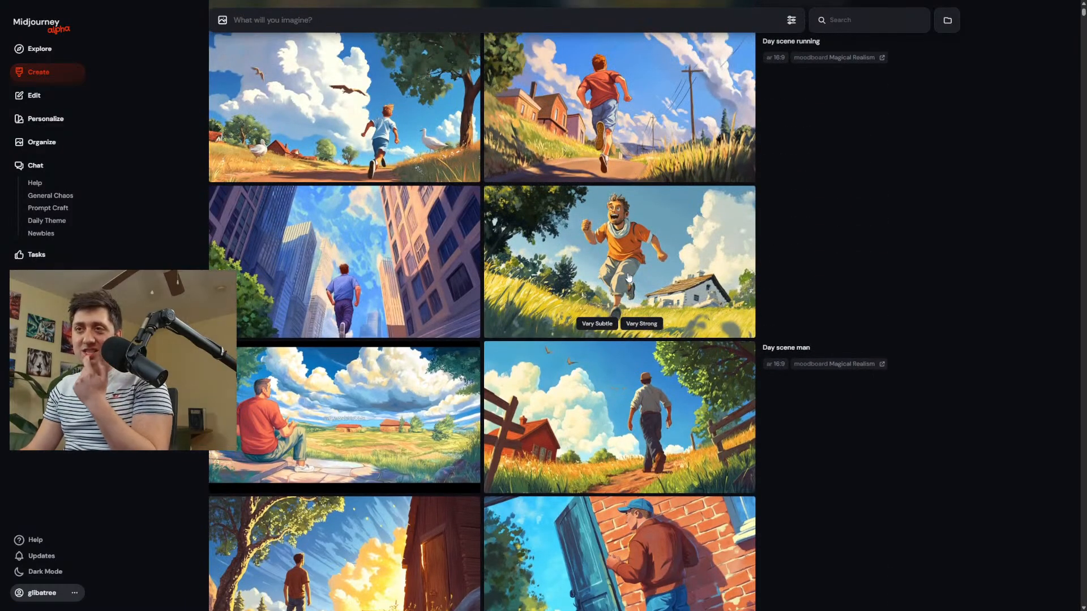
{"action": "scroll", "coordinate": [633, 276], "scroll_direction": "up", "scroll_amount": 10}
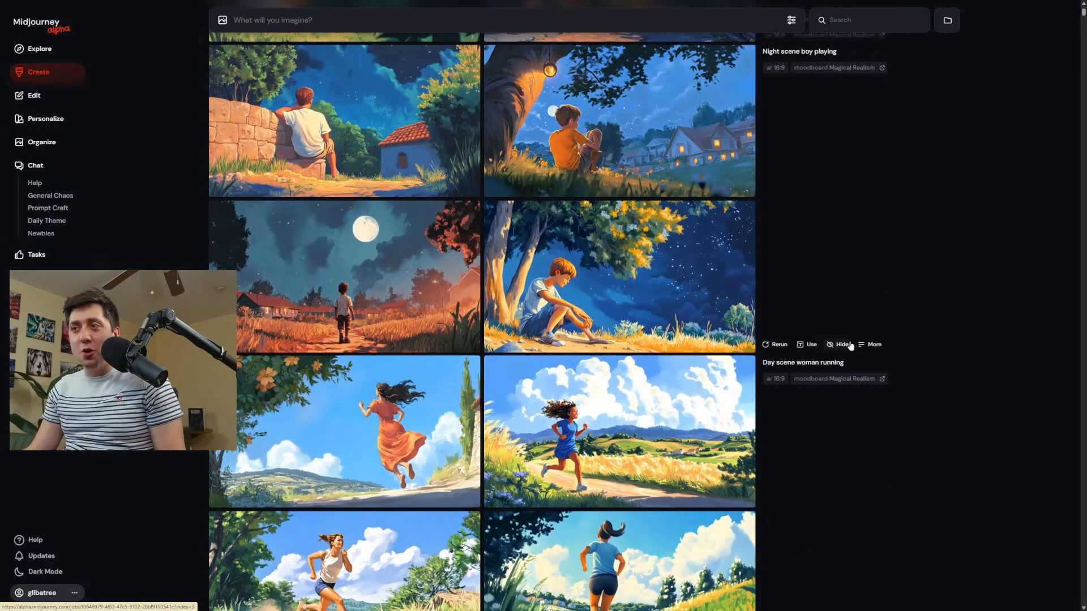
{"action": "scroll", "coordinate": [825, 97], "scroll_direction": "up", "scroll_amount": 15}
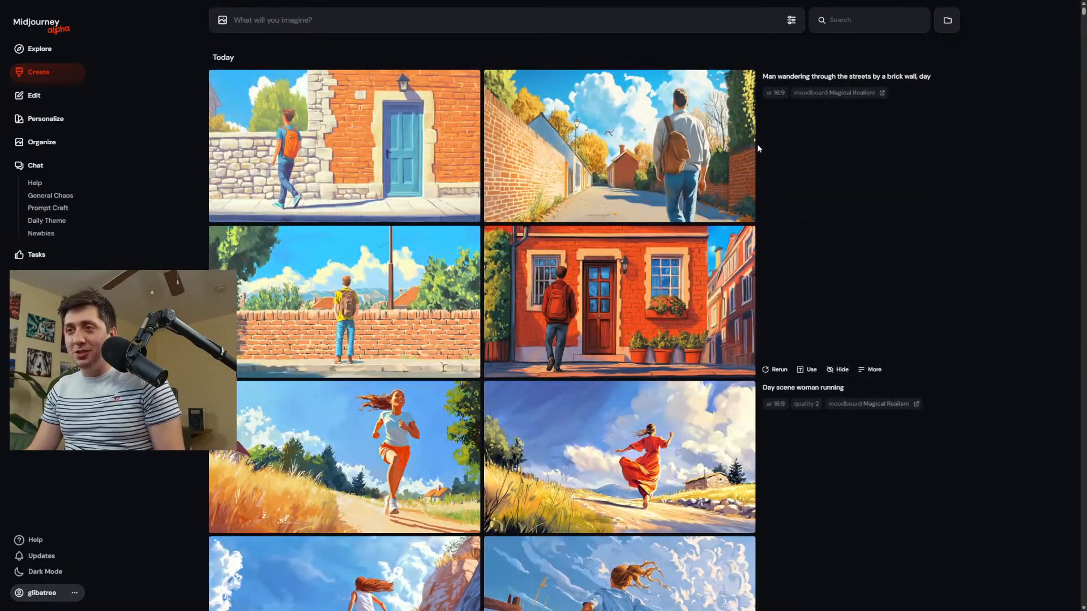
Inspect the new quality 2 image of the woman in orange shorts and compare enlarged "Man wandering through the streets" moodboard images.
{"action": "left_click", "coordinate": [383, 424]}
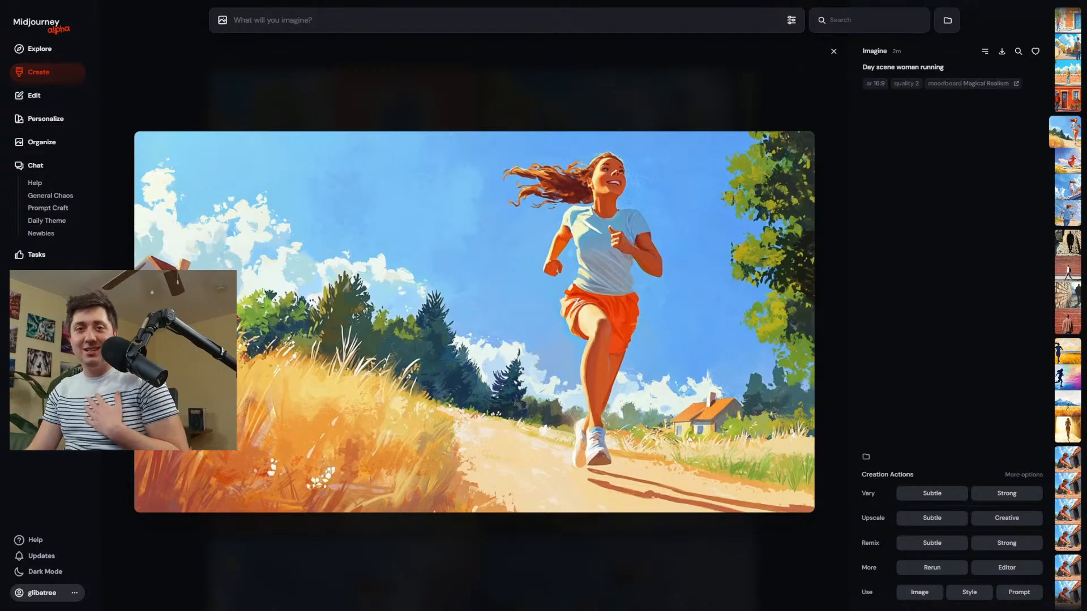
{"action": "left_click", "coordinate": [436, 68]}
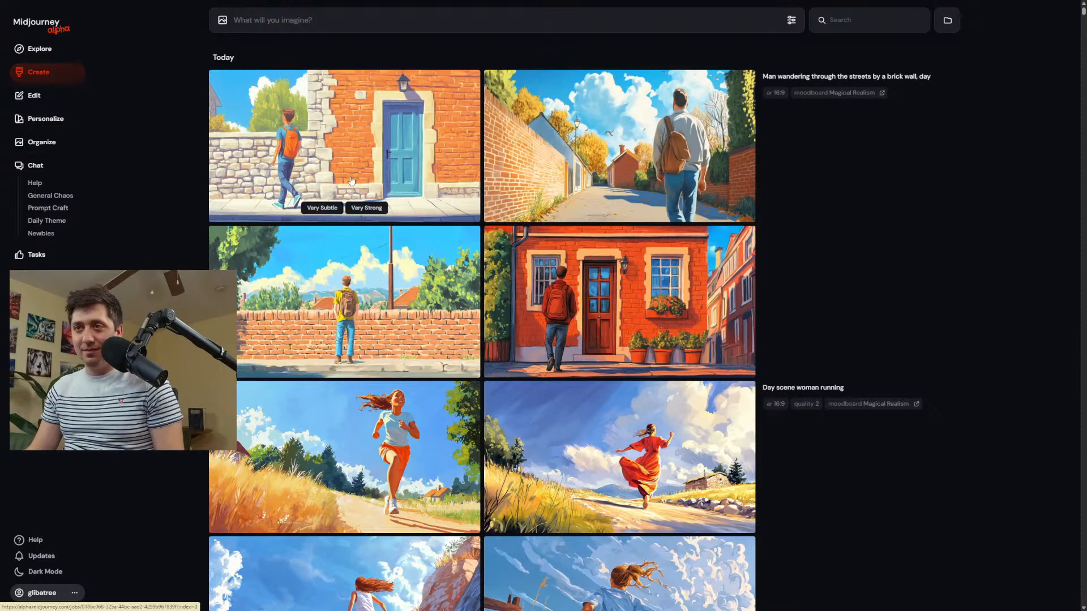
{"action": "left_click", "coordinate": [555, 174]}
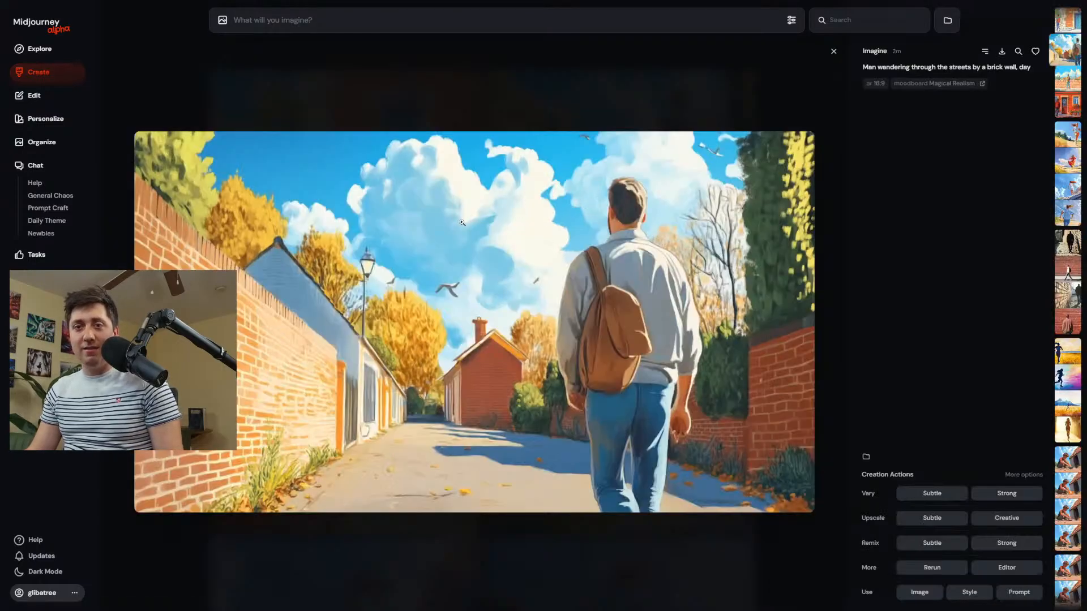
{"action": "key", "text": "Left"}
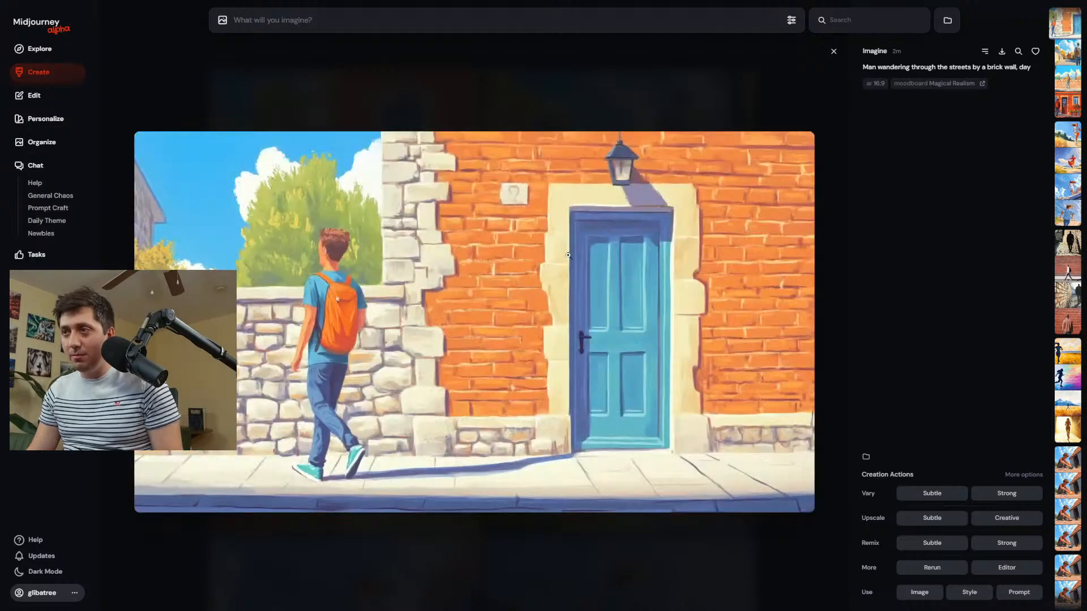
{"action": "key", "text": "Right"}
{"action": "key", "text": "Left"}
{"action": "key", "text": "Right"}
{"action": "key", "text": "Right"}
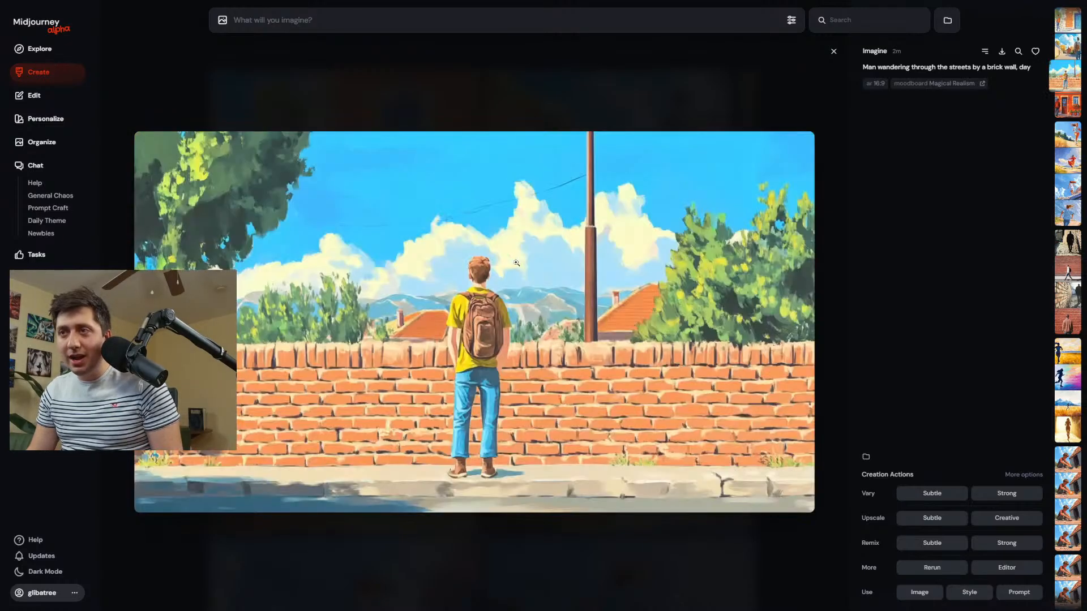
{"action": "key", "text": "Left"}
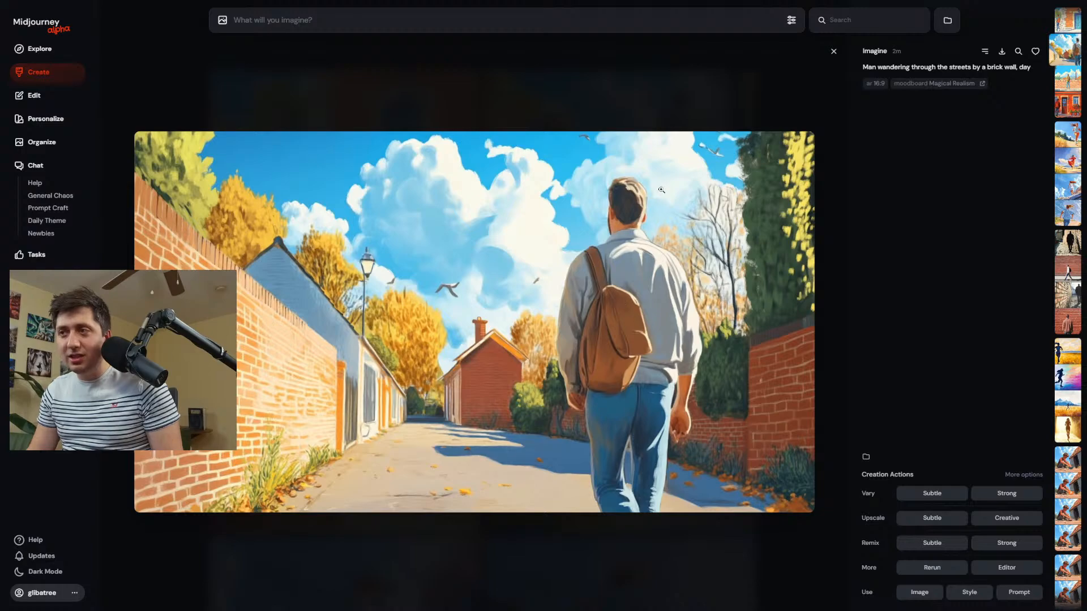
Check the enlarged image of the man with a backpack facing the brick wall and open the Magical Realism moodboard for review.
{"action": "key", "text": "Right"}
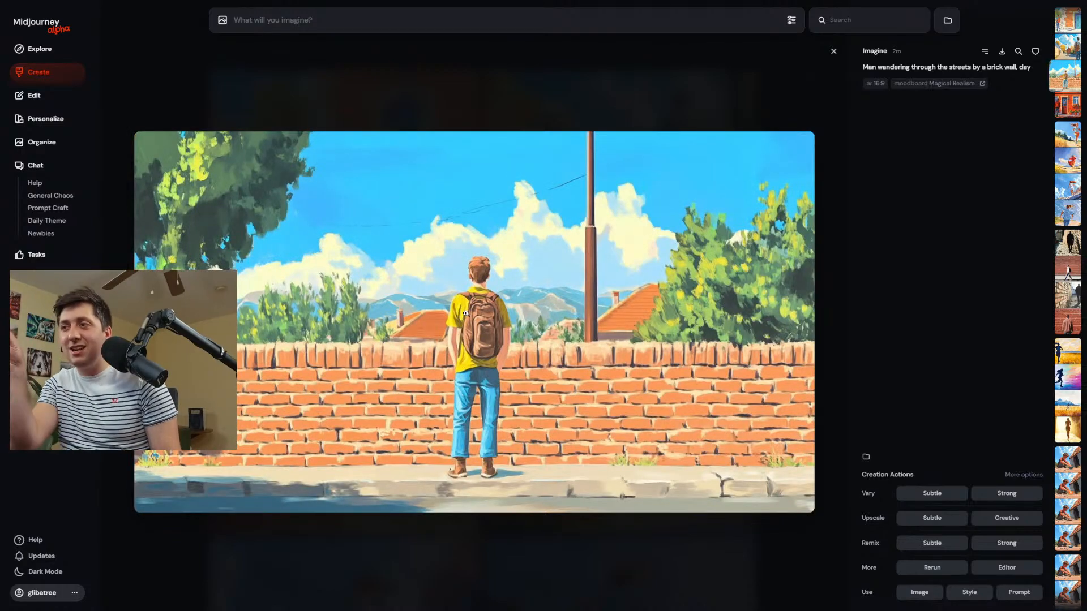
{"action": "left_click", "coordinate": [263, 91]}
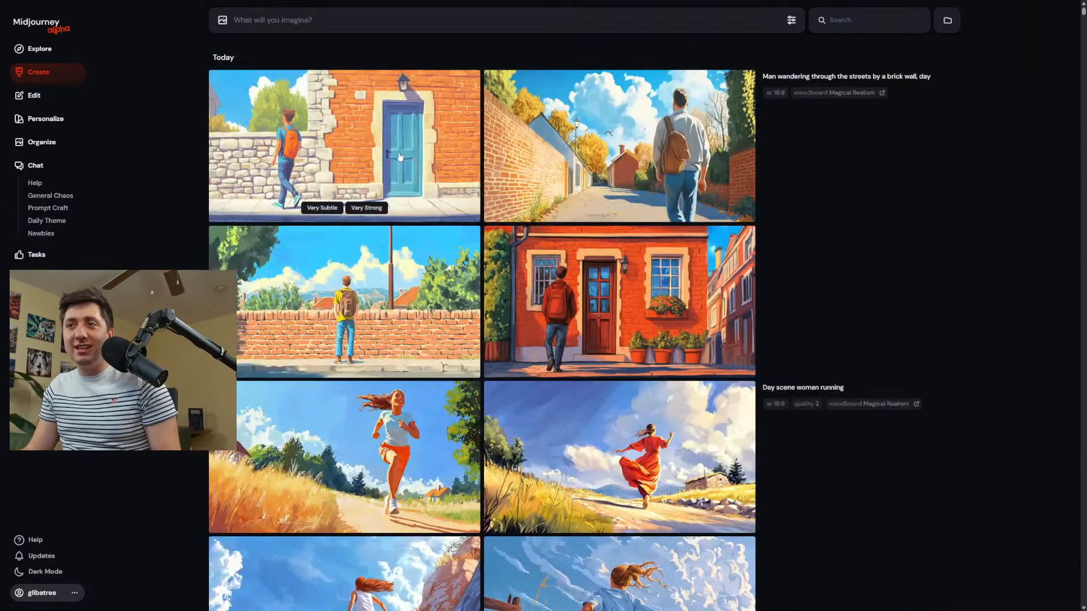
{"action": "left_click", "coordinate": [46, 118]}
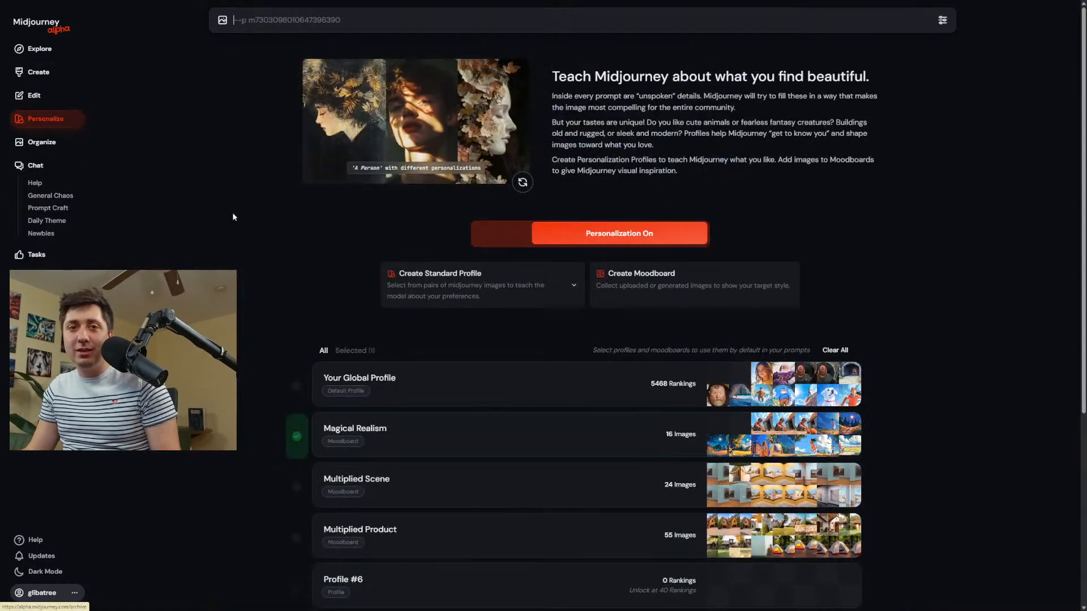
{"action": "left_click", "coordinate": [340, 360]}
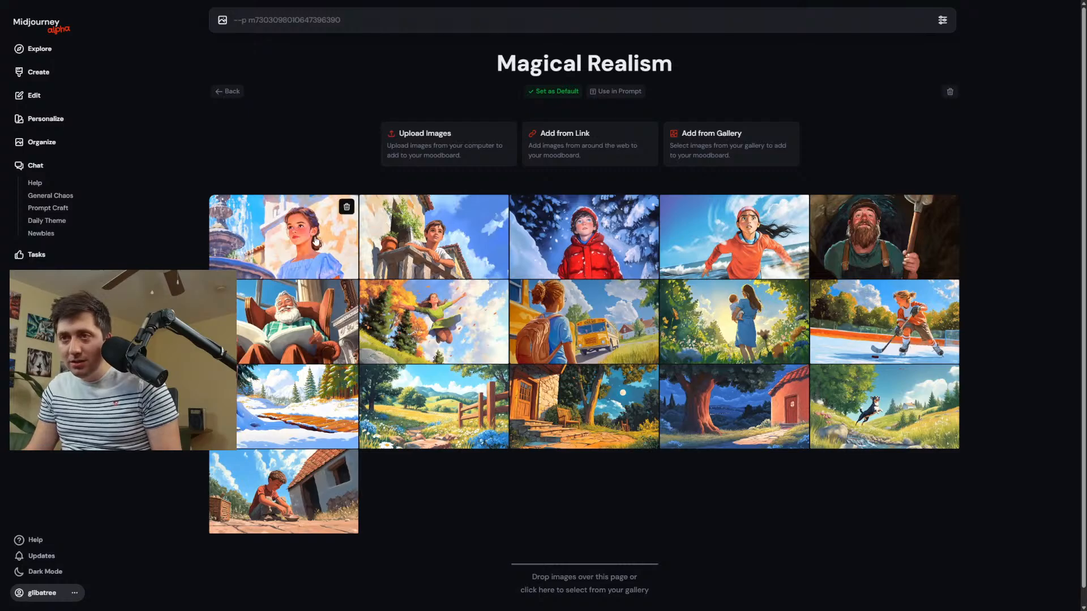
Examine moodboard images at full size, including the moonlit stone house and the girl in the orange hoodie.
{"action": "left_click", "coordinate": [328, 248]}
{"action": "left_click", "coordinate": [964, 317]}
{"action": "left_click", "coordinate": [579, 390]}
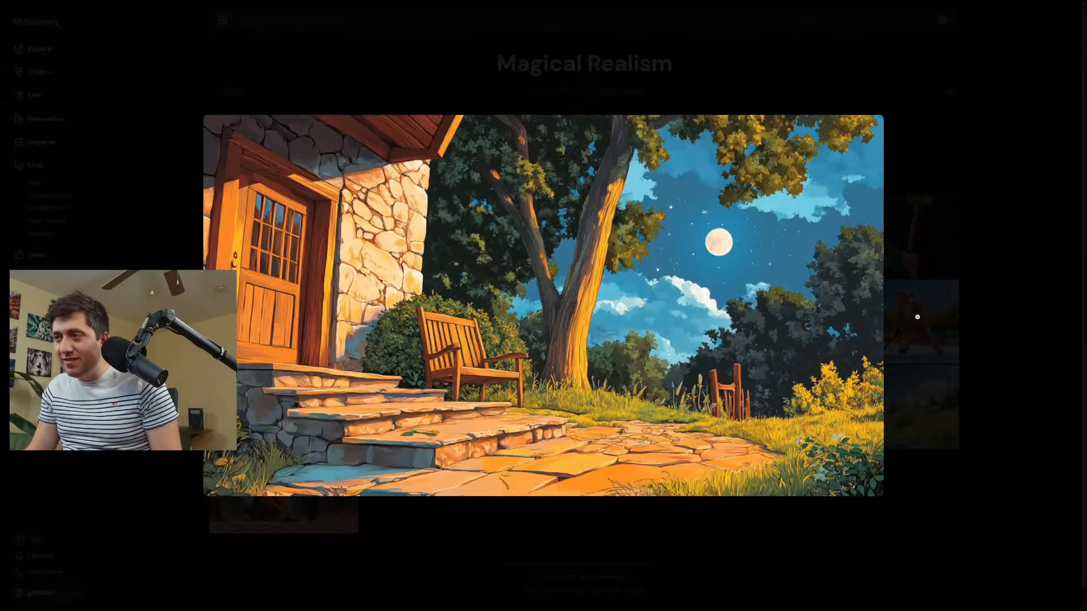
{"action": "left_click", "coordinate": [917, 317]}
{"action": "left_click", "coordinate": [797, 206]}
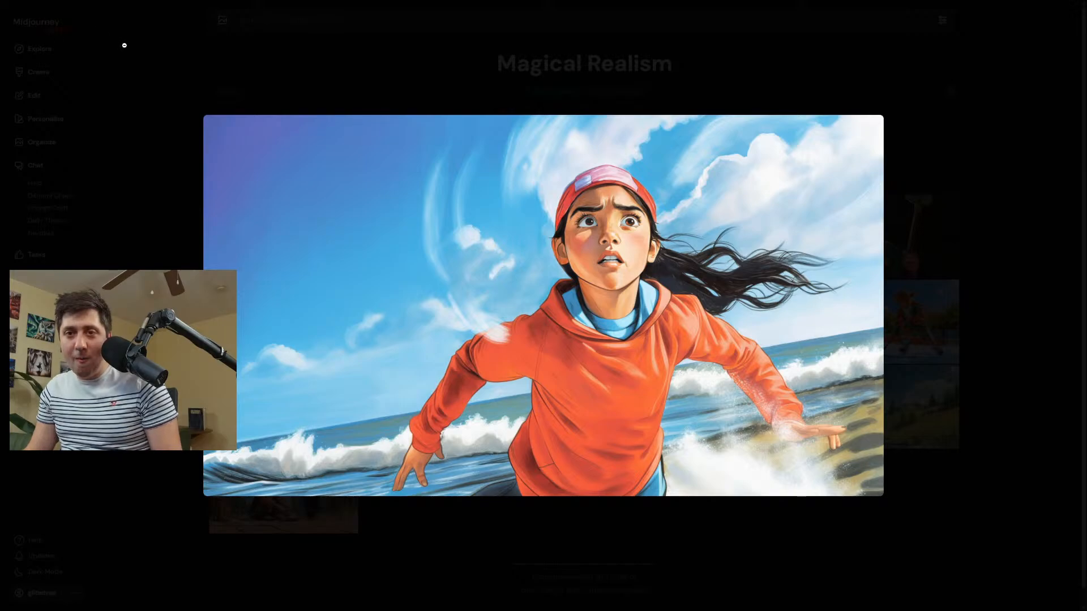
{"action": "left_click", "coordinate": [124, 45]}
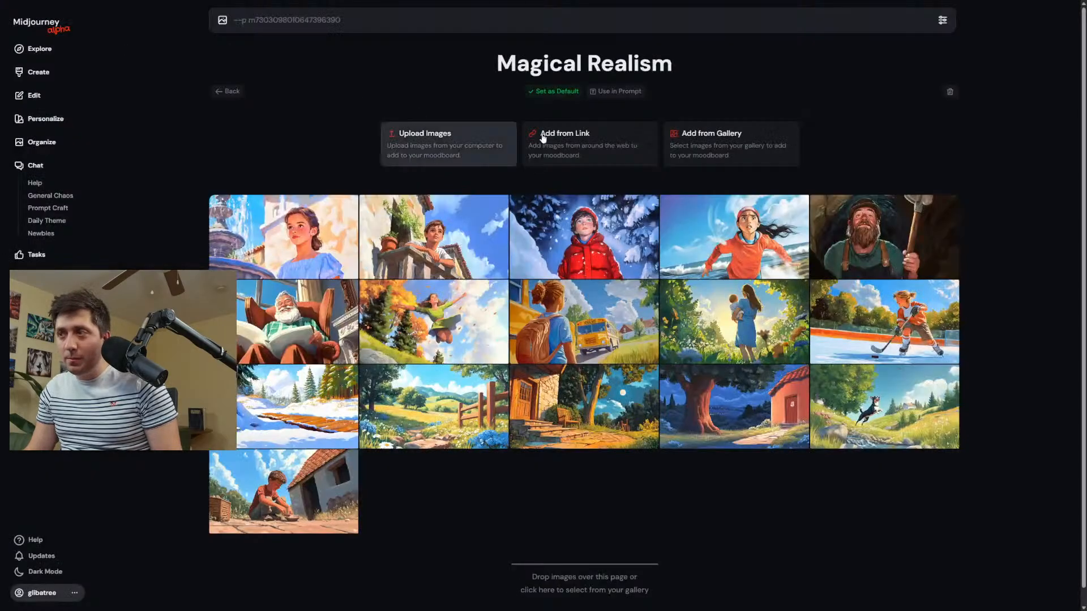
Inspect more of the moodboard's reference images, including the bearded man with the pitchfork and the school bus scene.
{"action": "left_click", "coordinate": [860, 243]}
{"action": "left_click", "coordinate": [867, 247]}
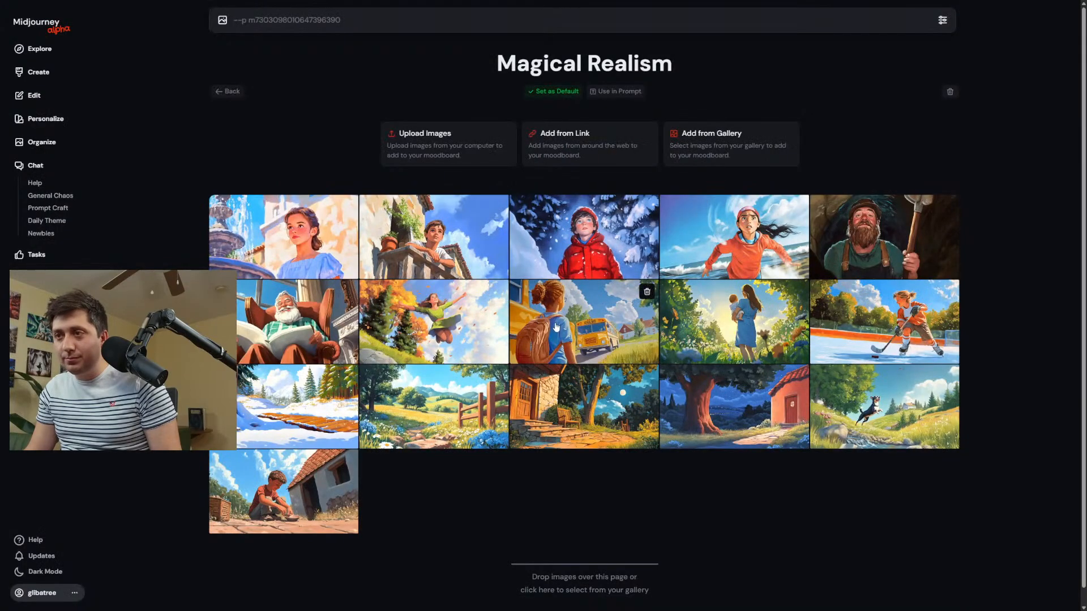
{"action": "left_click", "coordinate": [646, 290]}
{"action": "left_click", "coordinate": [720, 385]}
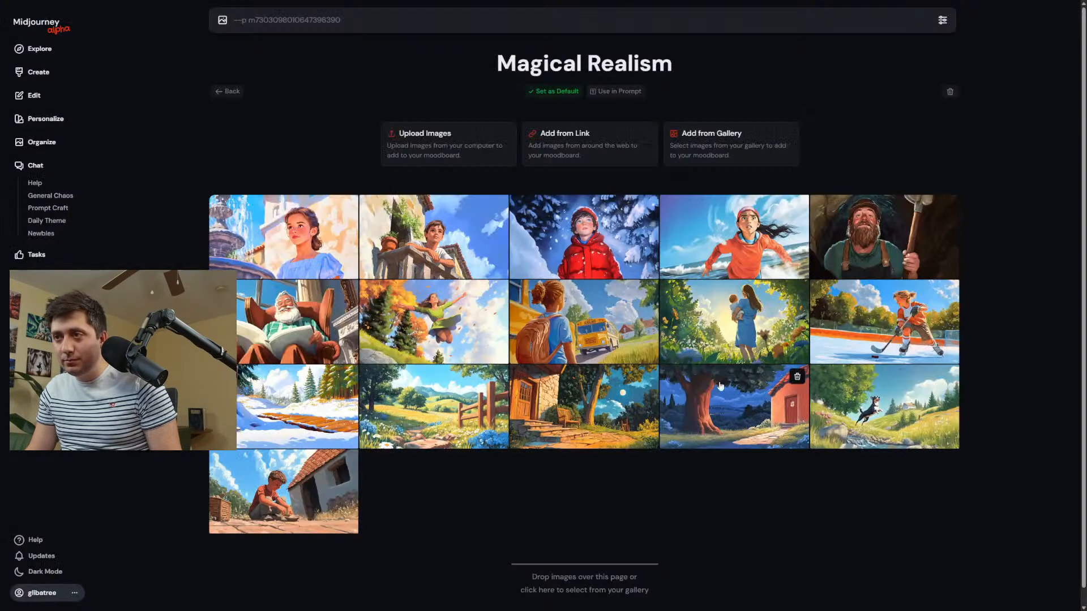
{"action": "left_click", "coordinate": [565, 414]}
{"action": "left_click", "coordinate": [943, 402]}
Return to the Create page and examine the full-size image of the man with the red backpack outside the brick house.
{"action": "left_click", "coordinate": [56, 83]}
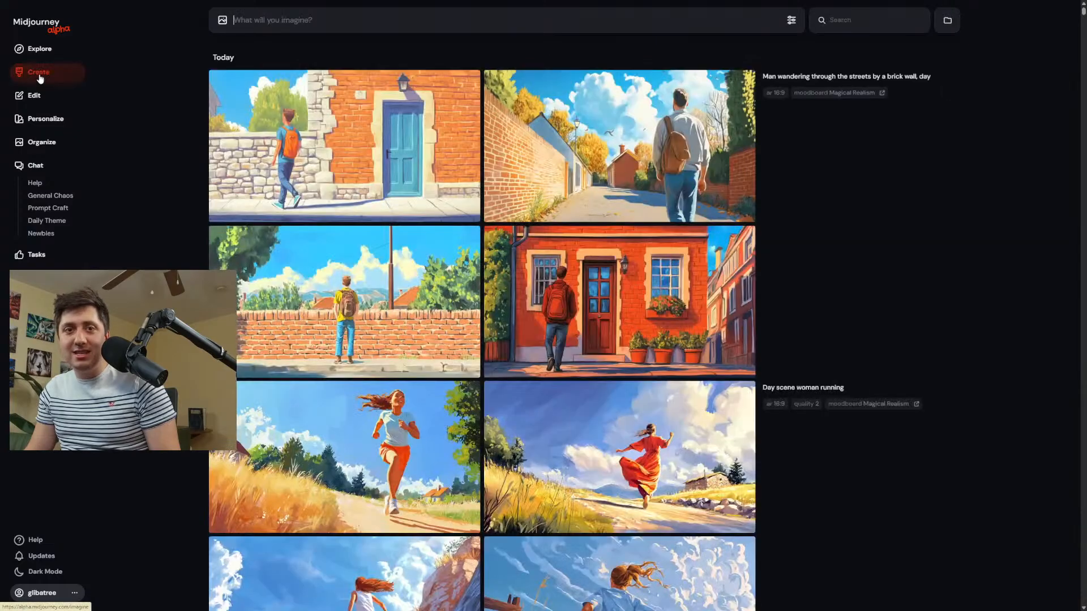
{"action": "left_click", "coordinate": [610, 286]}
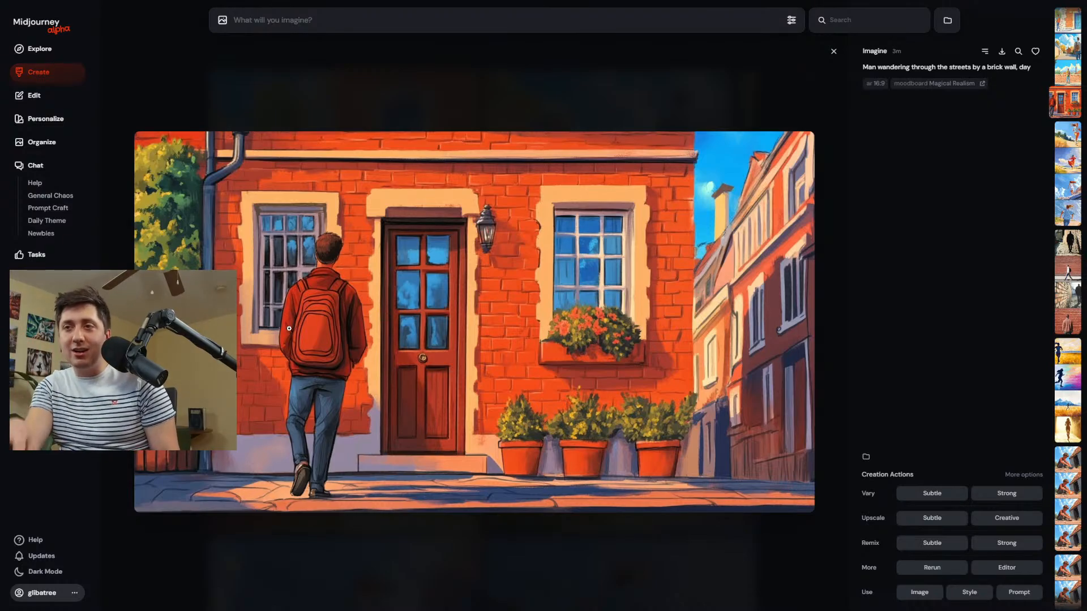
{"action": "left_click", "coordinate": [37, 78]}
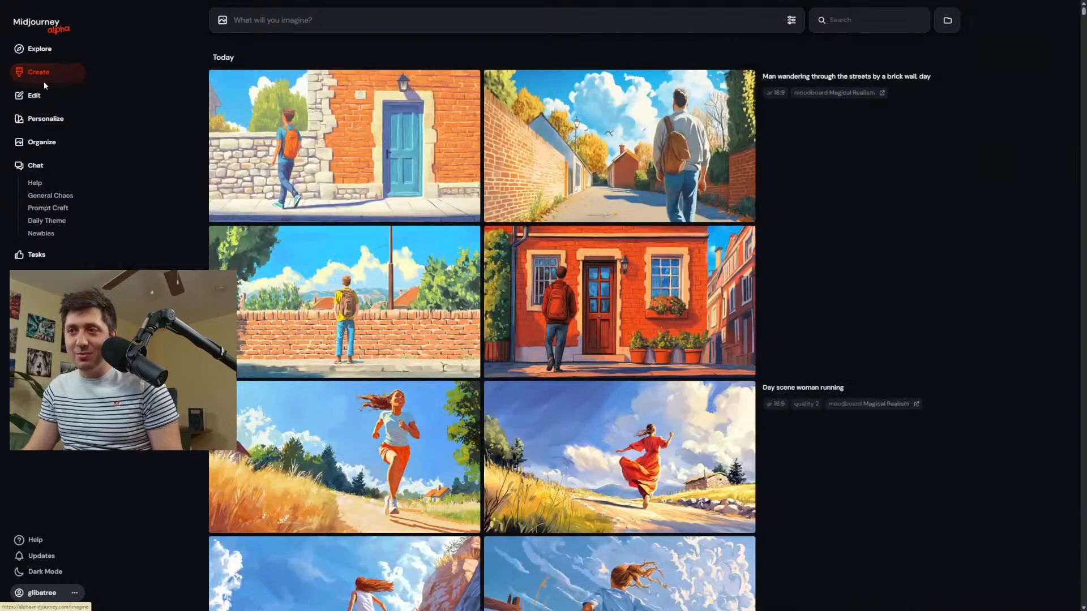
Reuse the brick wall prompt and generate "Closeup on a man wandering through the streets by a brick wall, day".
{"action": "left_click", "coordinate": [773, 77]}
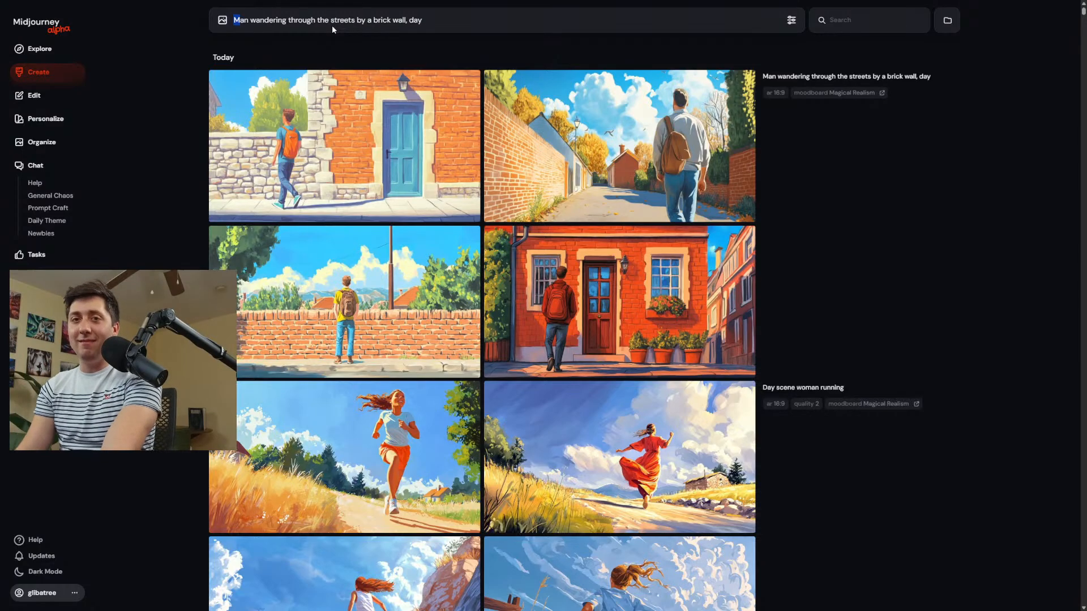
{"action": "type", "text": "Closeup "}
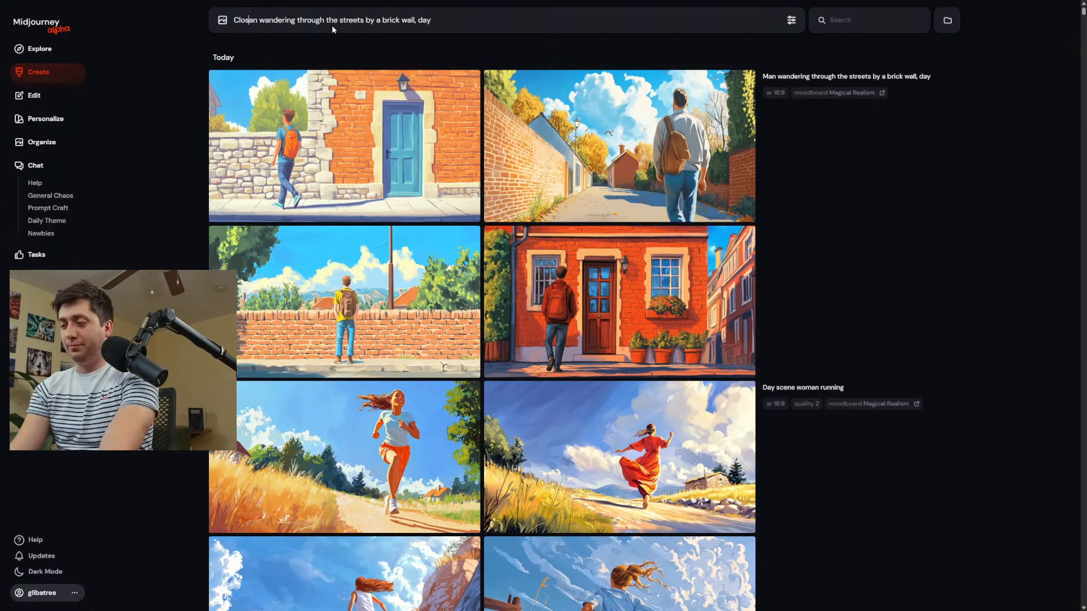
{"action": "type", "text": "on a "}
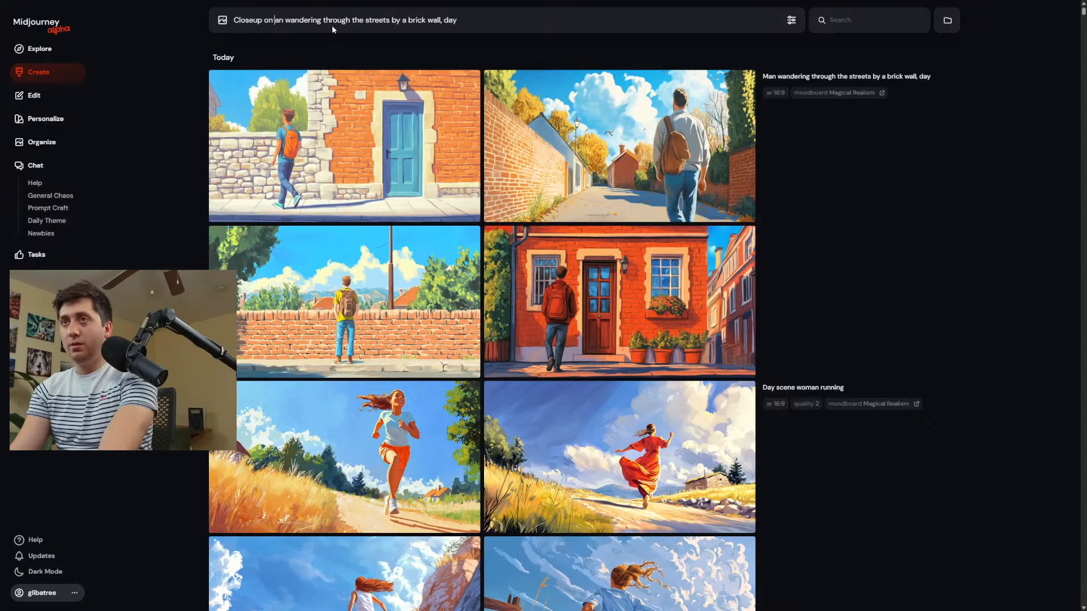
{"action": "type", "text": "m"}
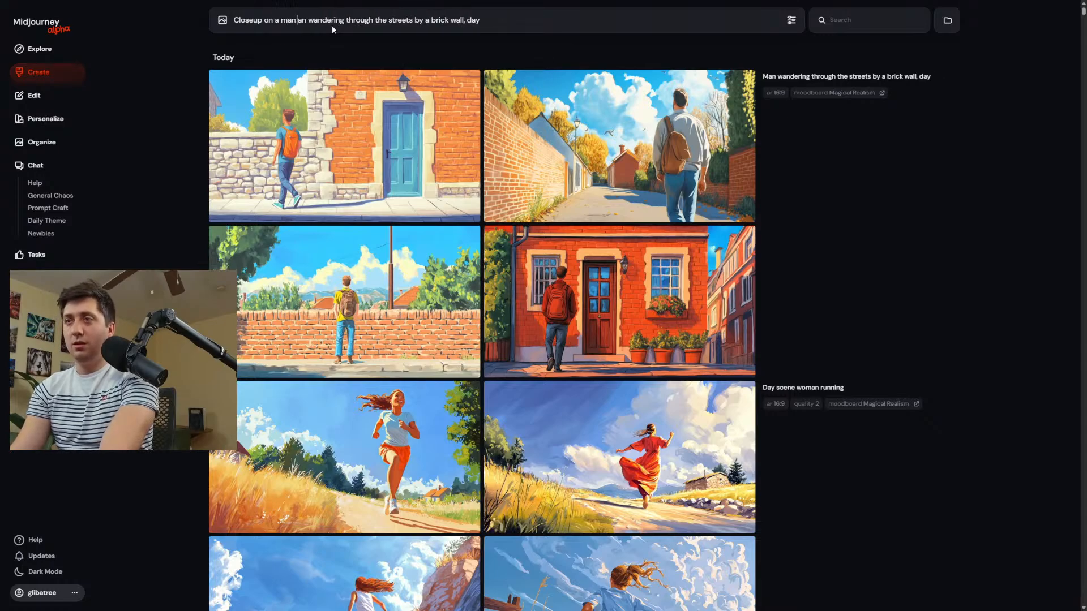
{"action": "key", "text": "Return"}
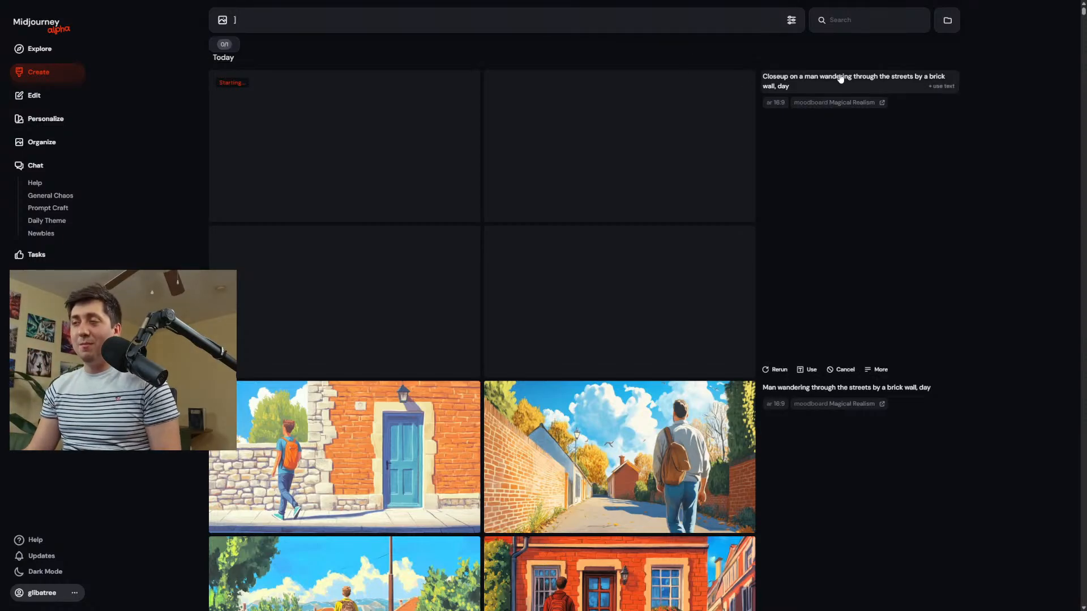
Reword the prompt and generate "Closeup portrait nervous on a man wandering through the streets by a brick wall, alleyway city day, highly expressive".
{"action": "left_click", "coordinate": [866, 80]}
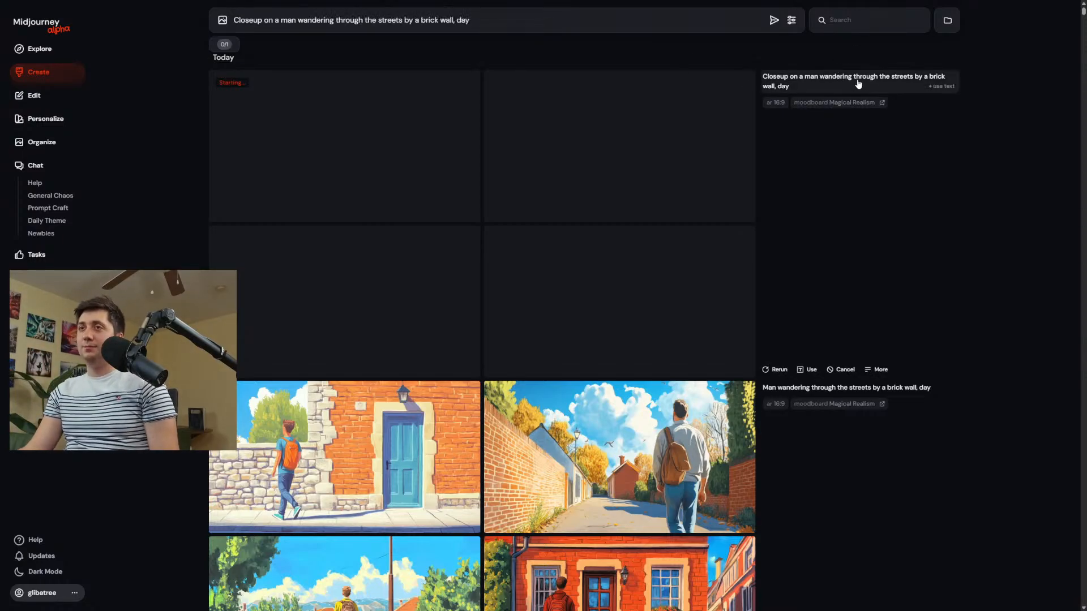
{"action": "left_click", "coordinate": [457, 26]}
{"action": "type", "text": "alleyway c"}
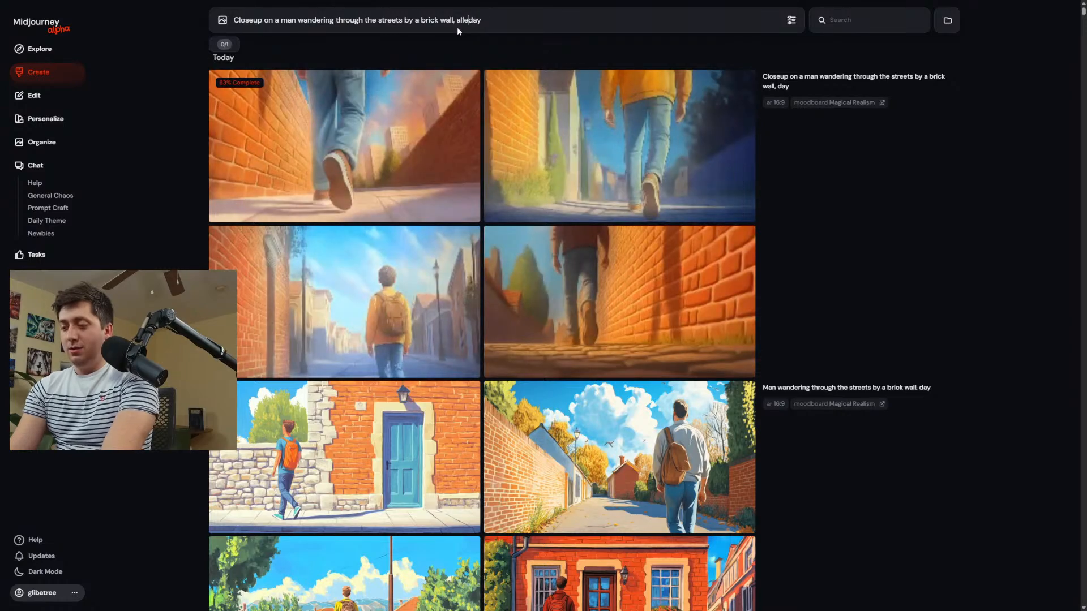
{"action": "type", "text": "ity"}
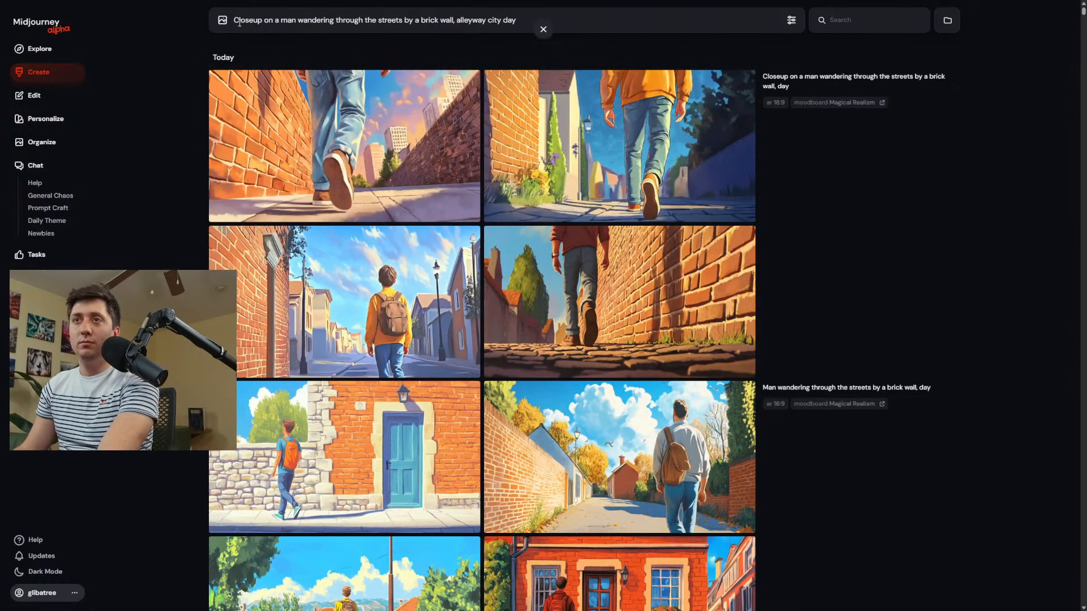
{"action": "type", "text": "  portrait"}
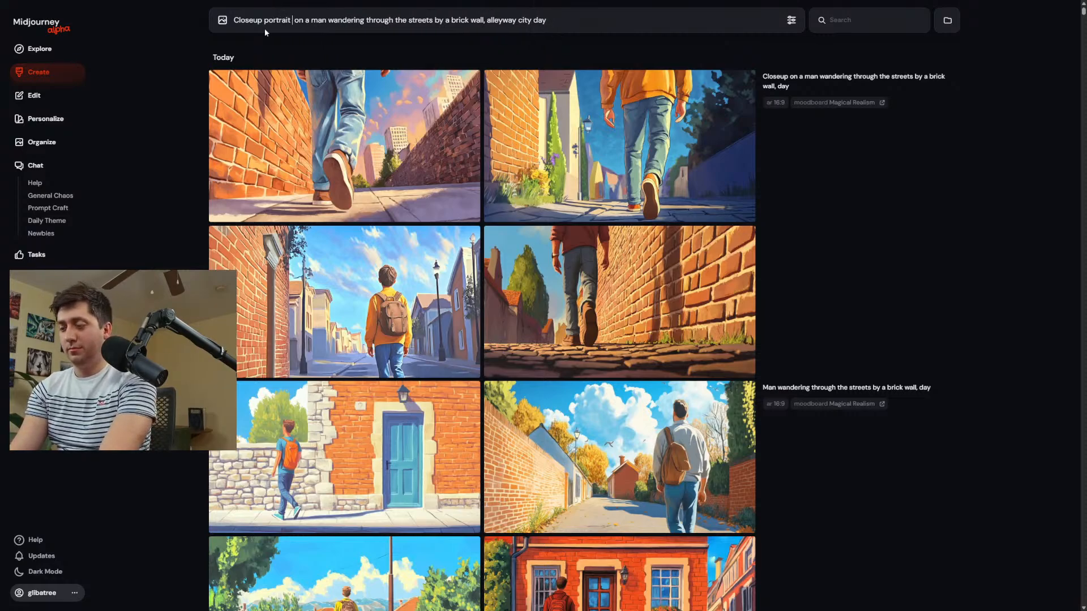
{"action": "type", "text": " nervous"}
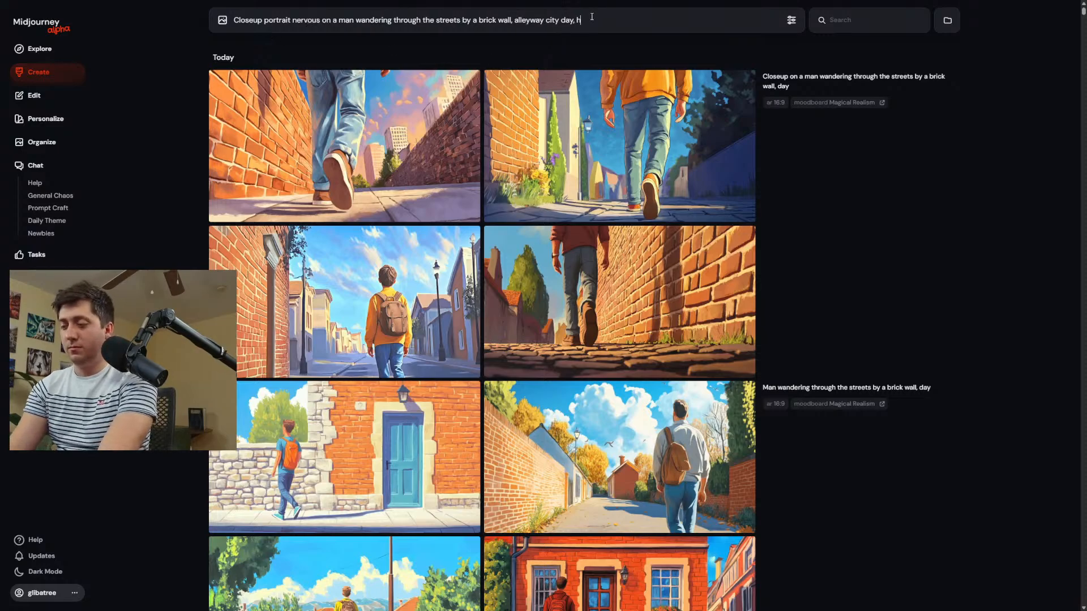
{"action": "type", "text": "ighly express"}
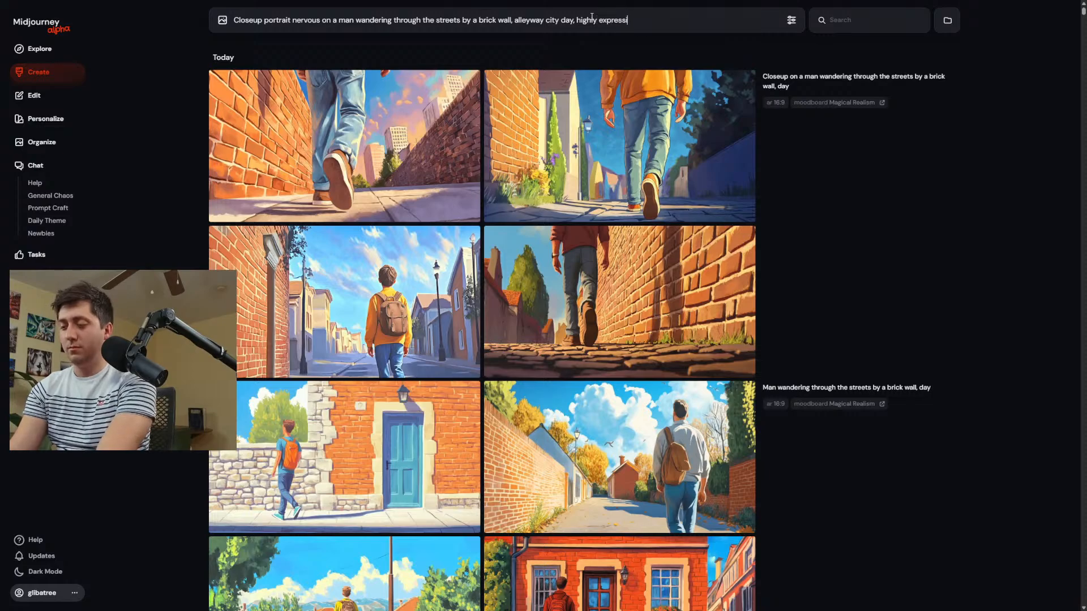
{"action": "type", "text": "ive"}
{"action": "key", "text": "Return"}
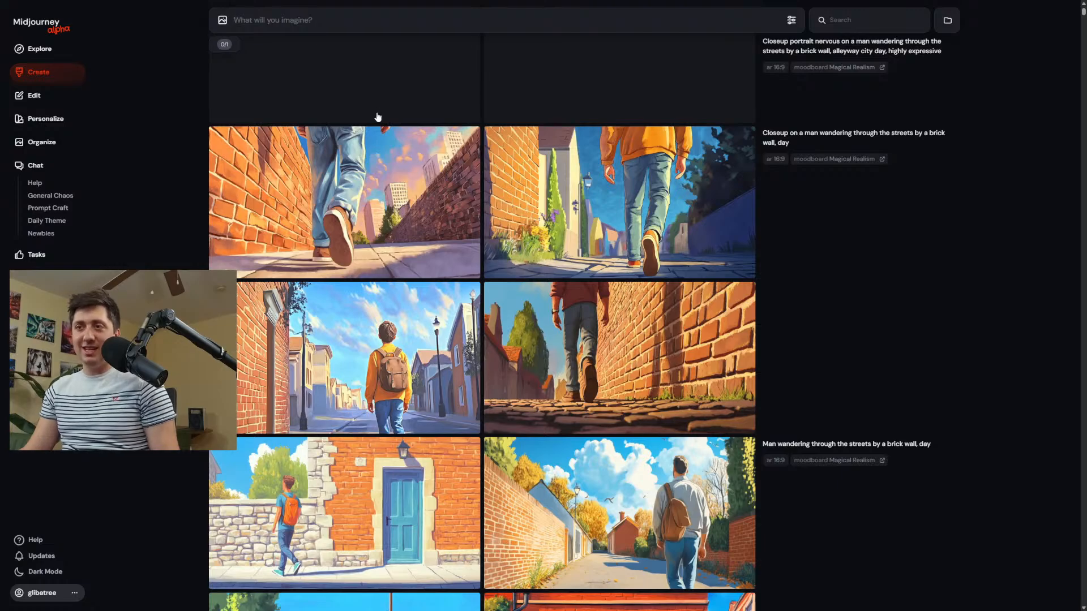
Examine the full-size closeup of the walking man's shoes and the nervous portrait of the man in the orange jacket.
{"action": "left_click", "coordinate": [331, 187]}
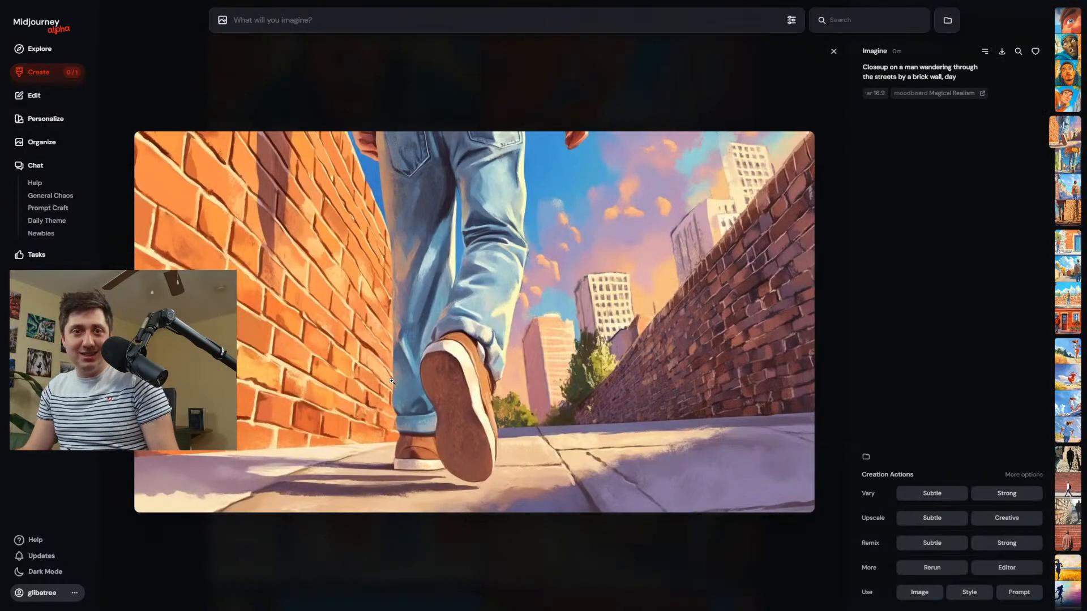
{"action": "left_click", "coordinate": [614, 109]}
{"action": "scroll", "coordinate": [722, 335], "scroll_direction": "up", "scroll_amount": 5}
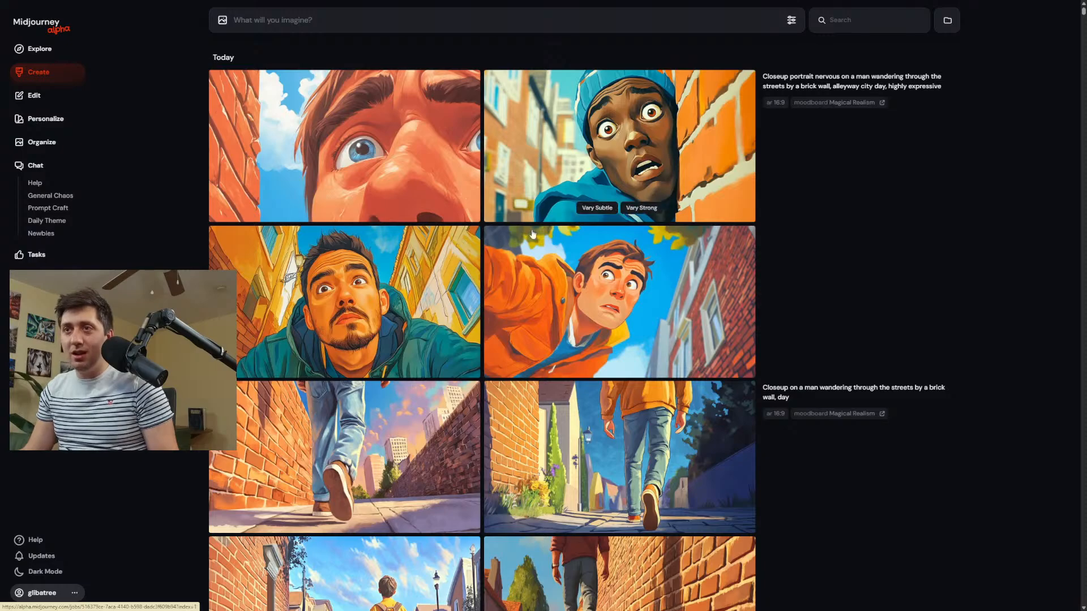
{"action": "left_click", "coordinate": [661, 297]}
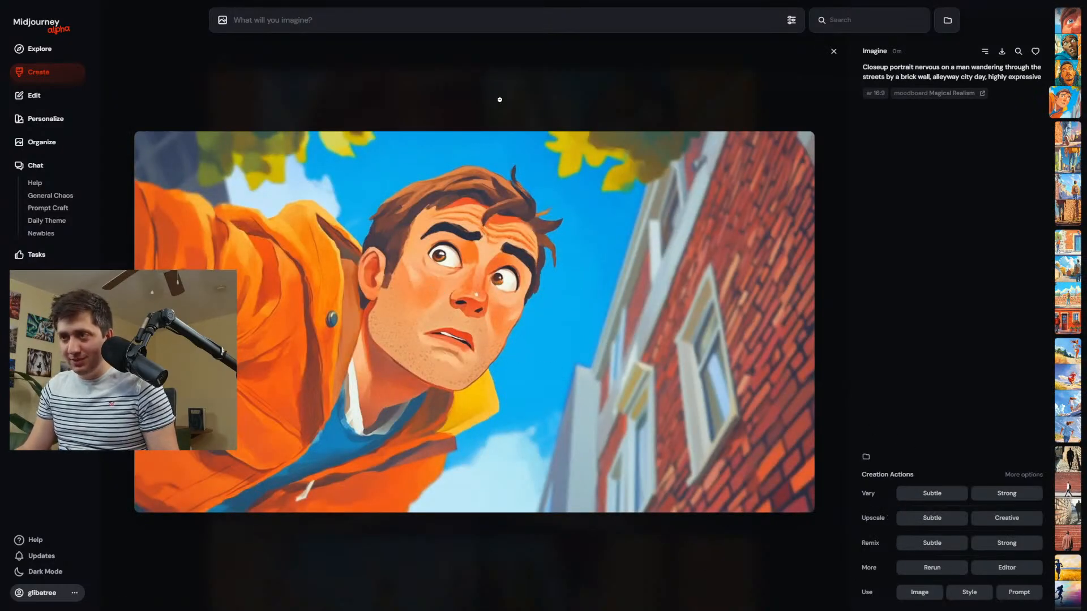
Set the stylization to 250 and generate the nervous closeup portrait prompt again.
{"action": "left_click", "coordinate": [791, 21]}
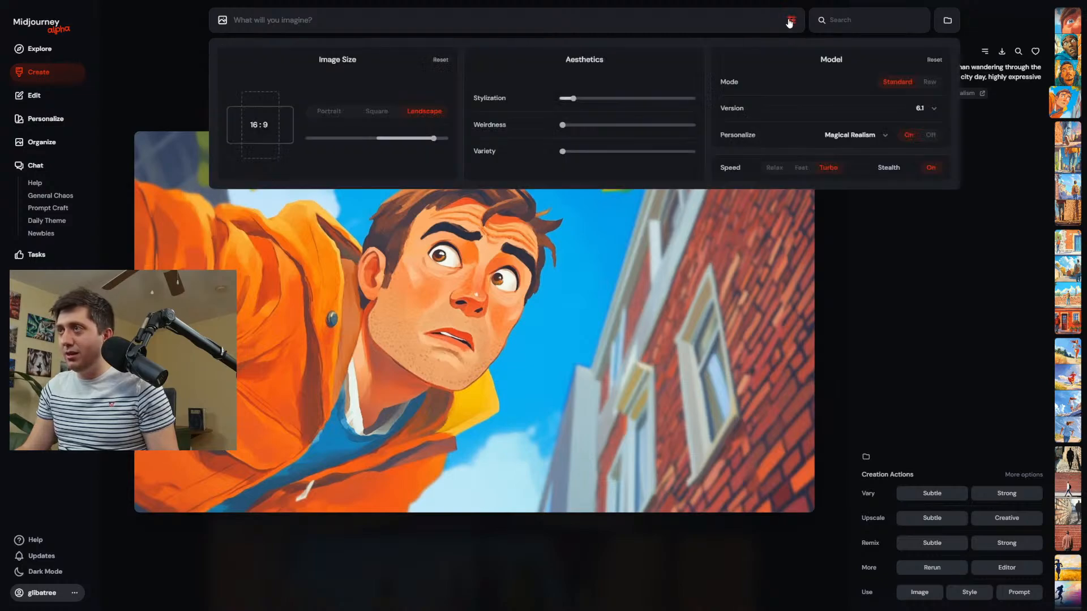
{"action": "left_click_drag", "start_coordinate": [573, 99], "coordinate": [593, 99]}
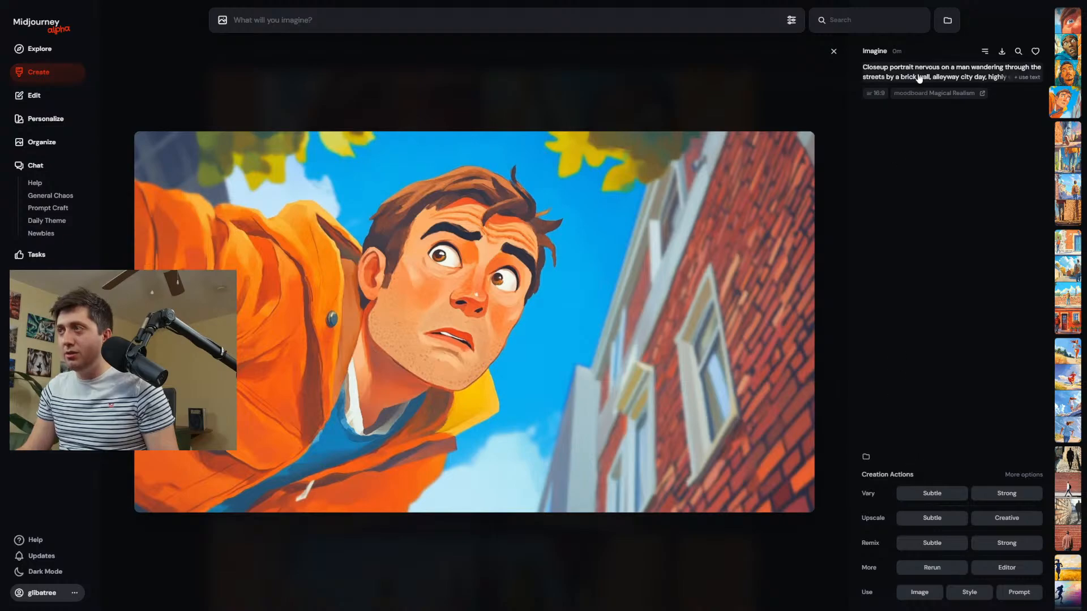
{"action": "left_click", "coordinate": [951, 72]}
{"action": "left_click", "coordinate": [772, 22]}
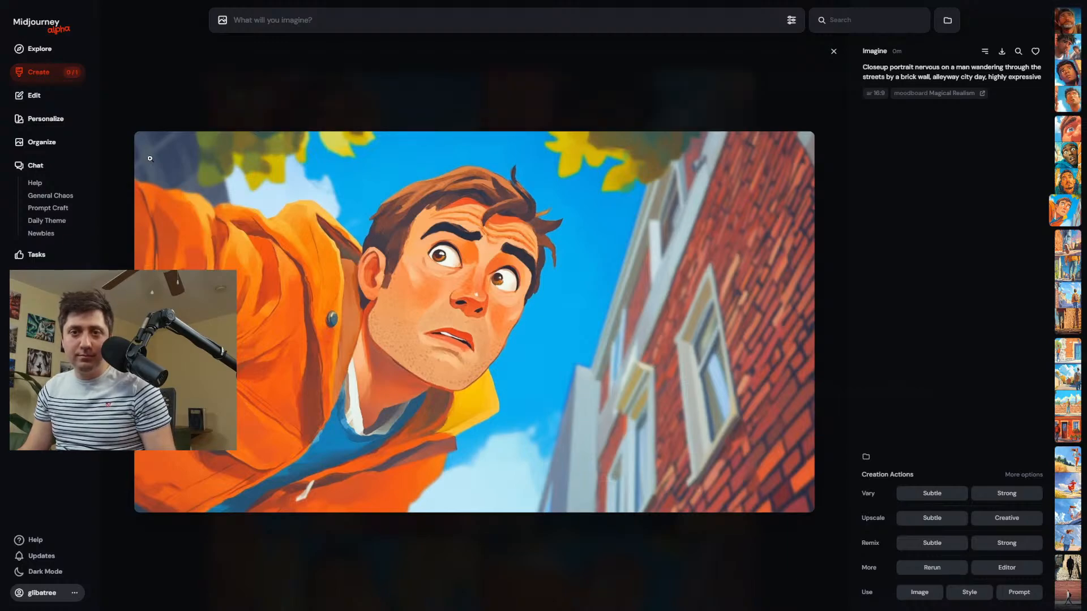
Review the new stylize 250 portraits on the Create page and inspect the bearded man at full size.
{"action": "left_click", "coordinate": [36, 73]}
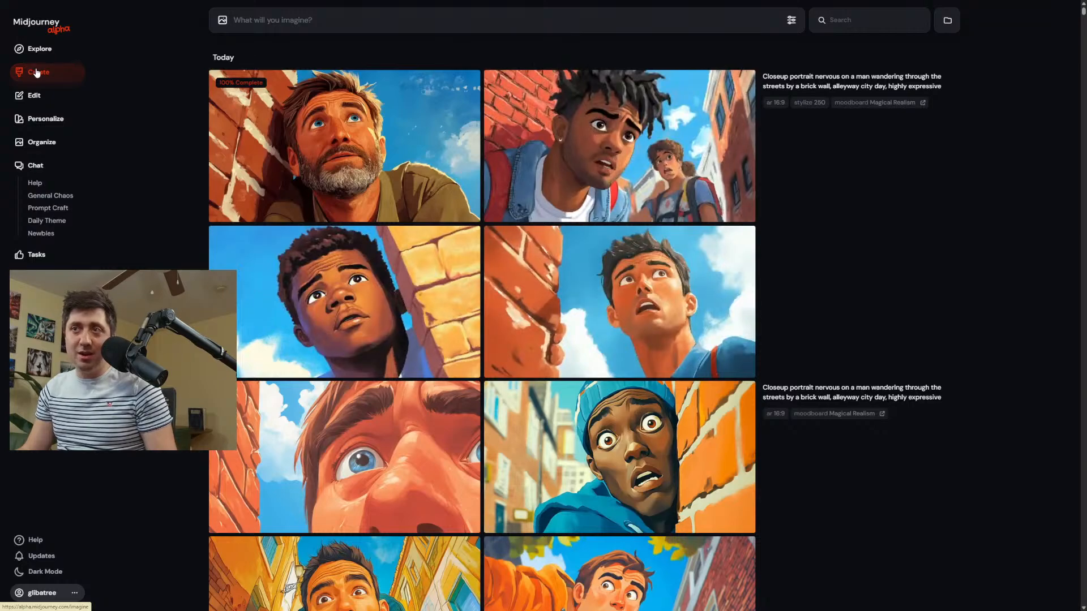
{"action": "left_click", "coordinate": [314, 140]}
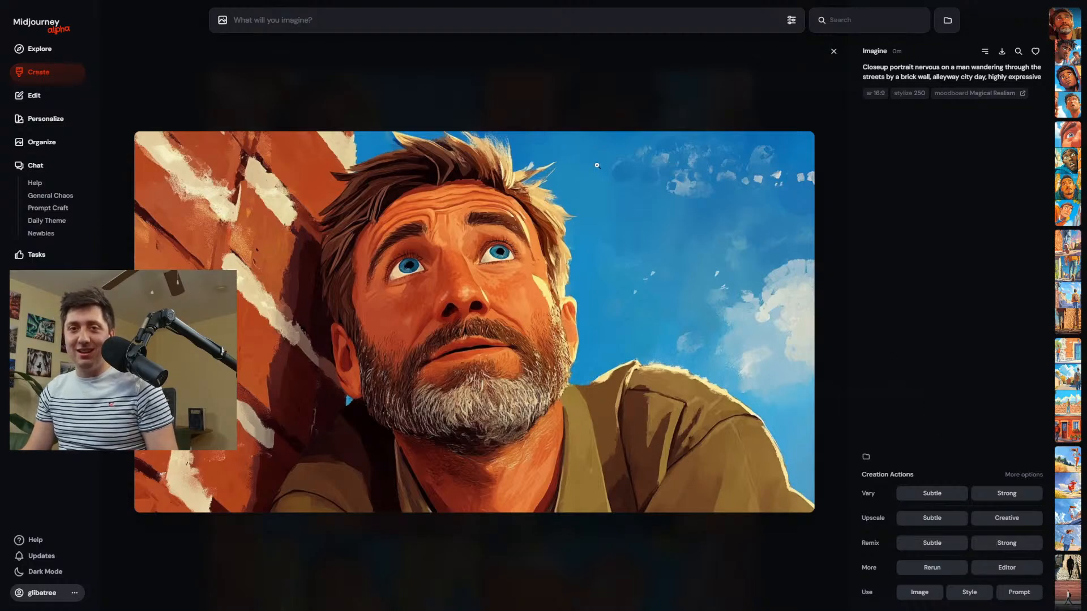
{"action": "left_click", "coordinate": [37, 73]}
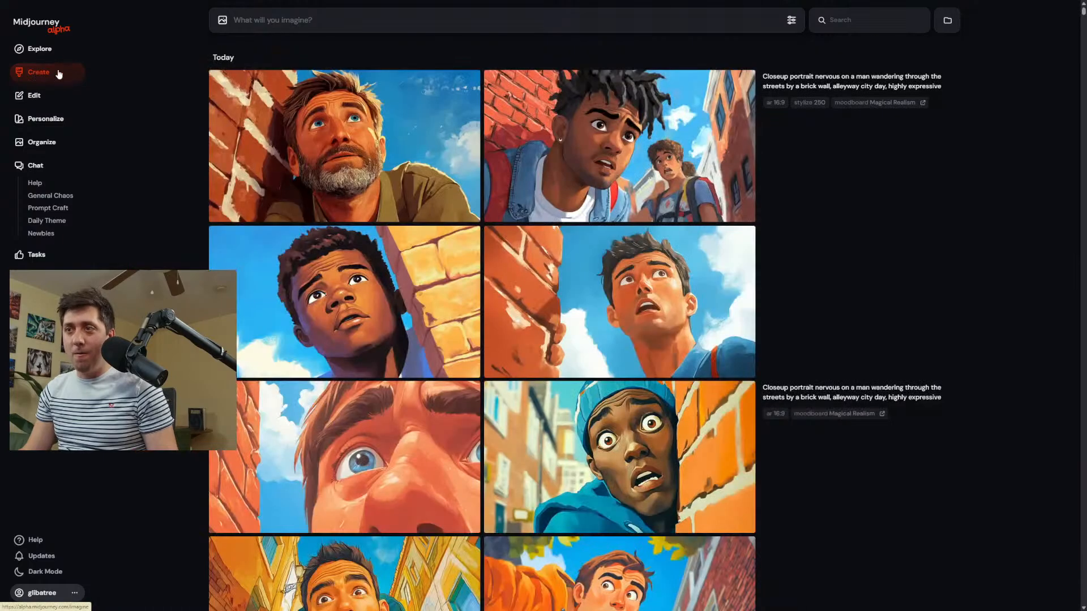
Edit the bearded man's portrait: erase his lower beard, shrink the image near the canvas centre and submit it to outpaint the surroundings.
{"action": "left_click", "coordinate": [400, 139]}
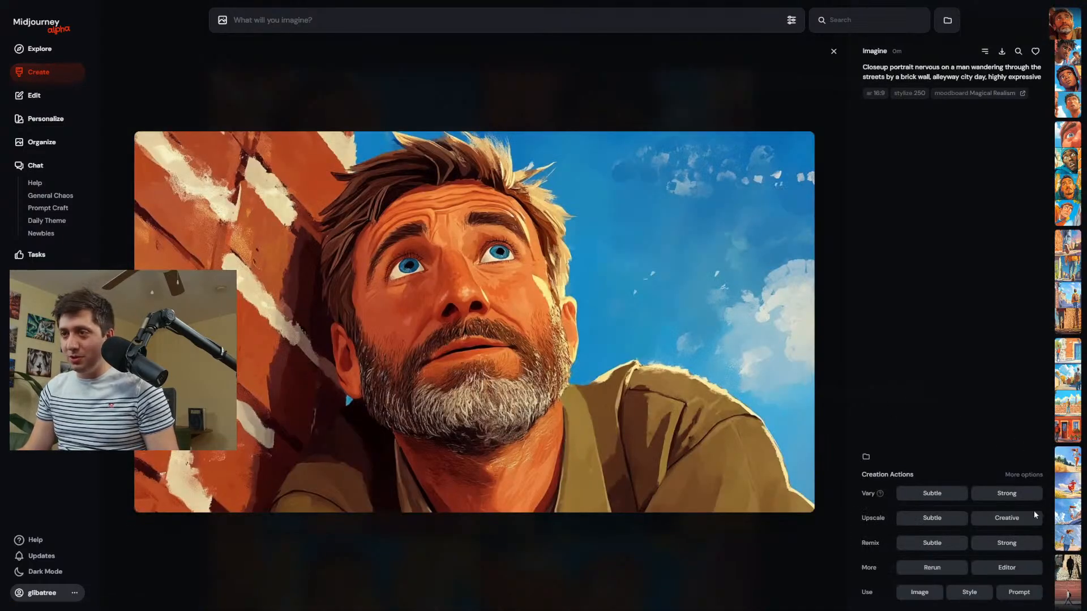
{"action": "left_click", "coordinate": [1006, 567]}
{"action": "mouse_move", "coordinate": [552, 403]}
{"action": "left_mouse_down"}
{"action": "mouse_move", "coordinate": [491, 427]}
{"action": "mouse_move", "coordinate": [431, 431]}
{"action": "mouse_move", "coordinate": [388, 406]}
{"action": "left_mouse_up"}
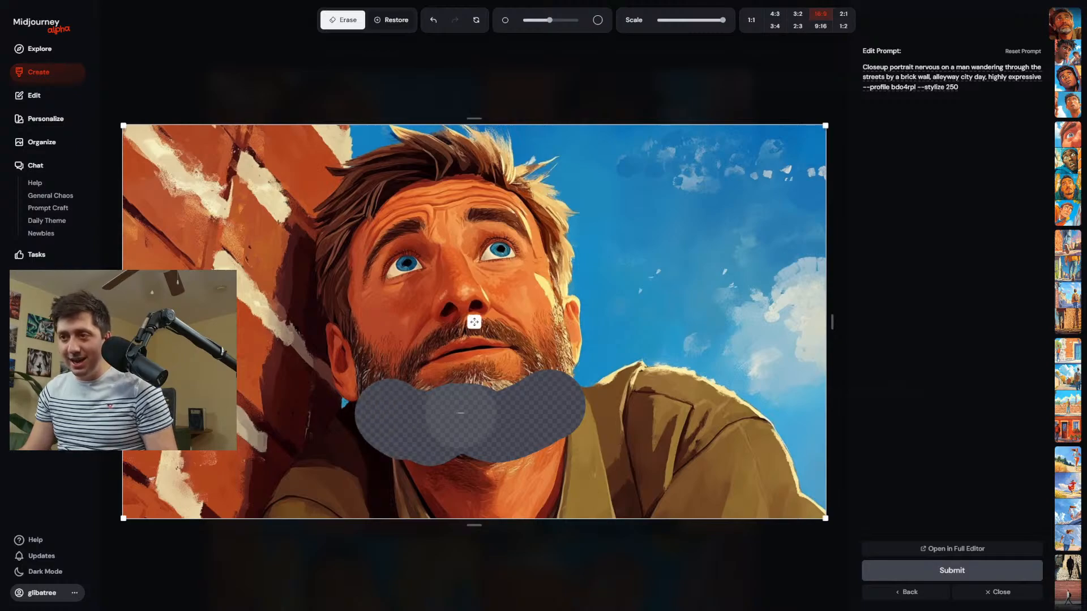
{"action": "left_click_drag", "start_coordinate": [824, 518], "coordinate": [558, 371]}
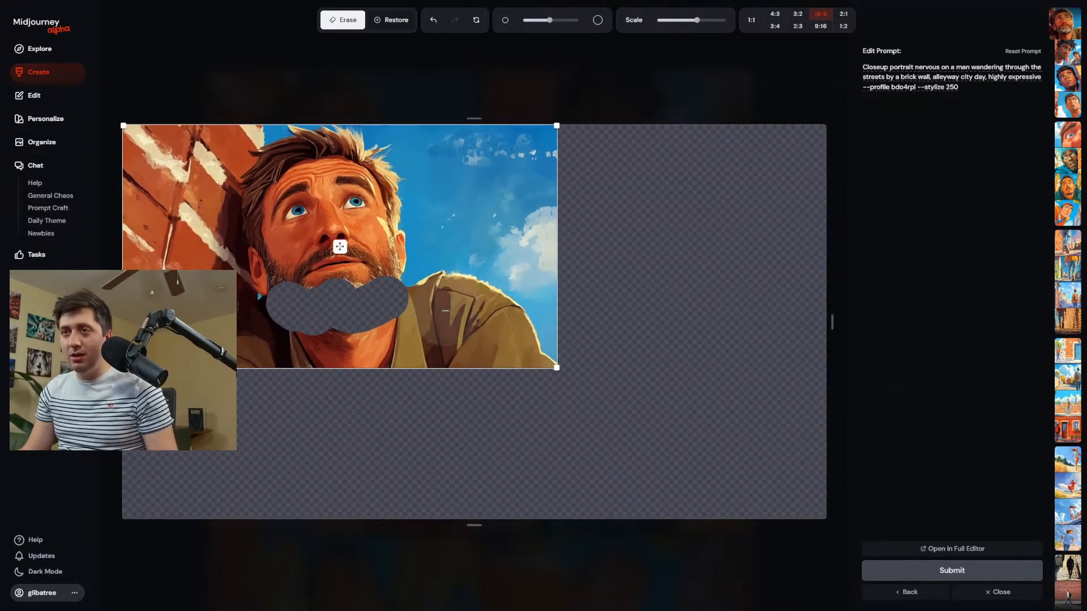
{"action": "left_click_drag", "start_coordinate": [340, 245], "coordinate": [513, 317]}
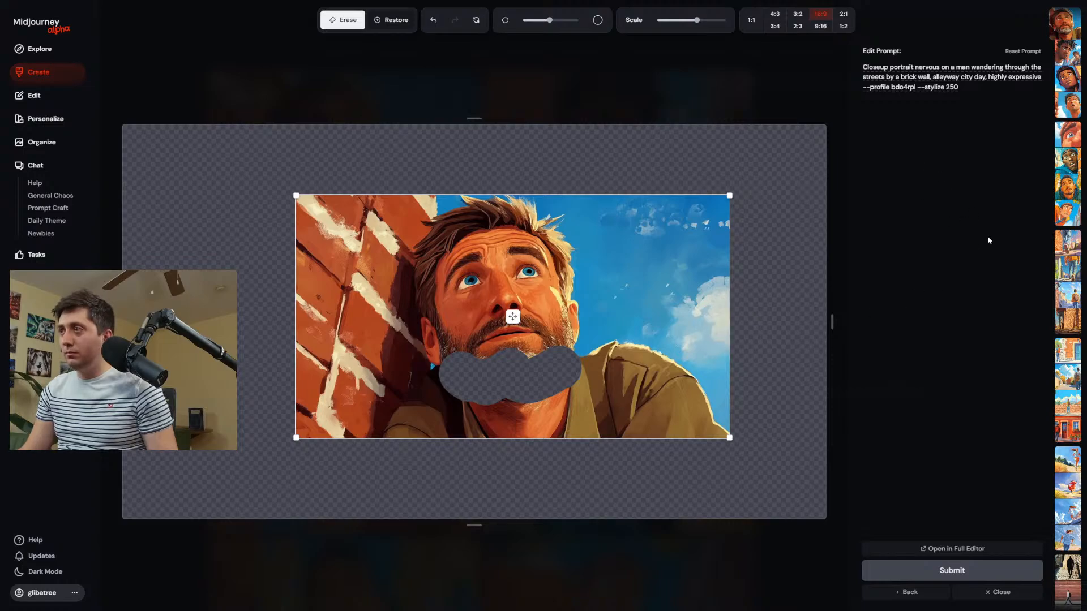
{"action": "left_click", "coordinate": [1009, 573]}
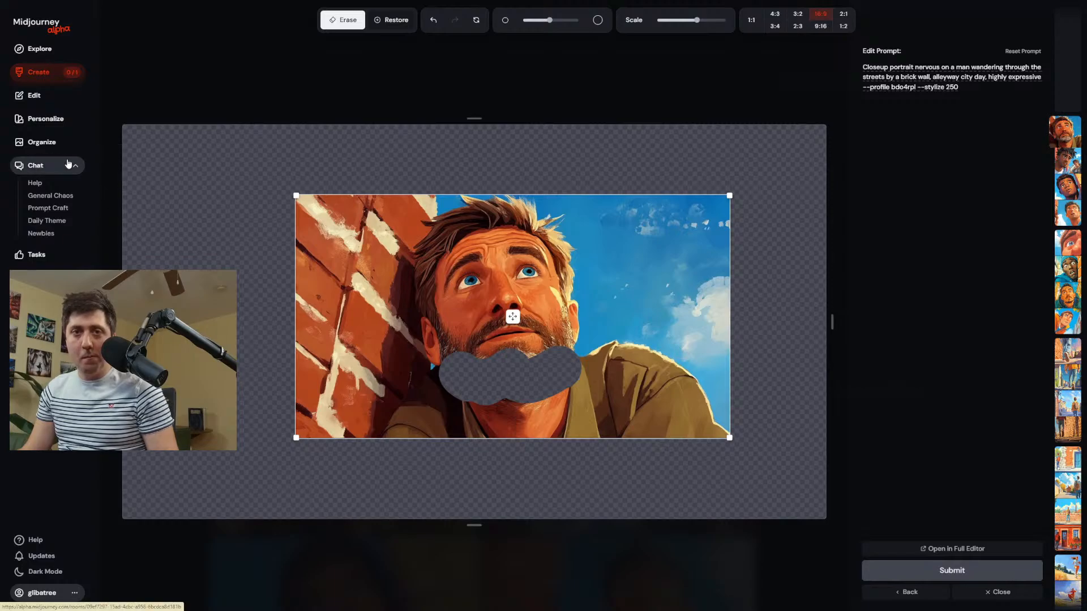
Generate one subtle and two strong variations of the edited portrait with the man's hand against the brick wall.
{"action": "left_click", "coordinate": [35, 72]}
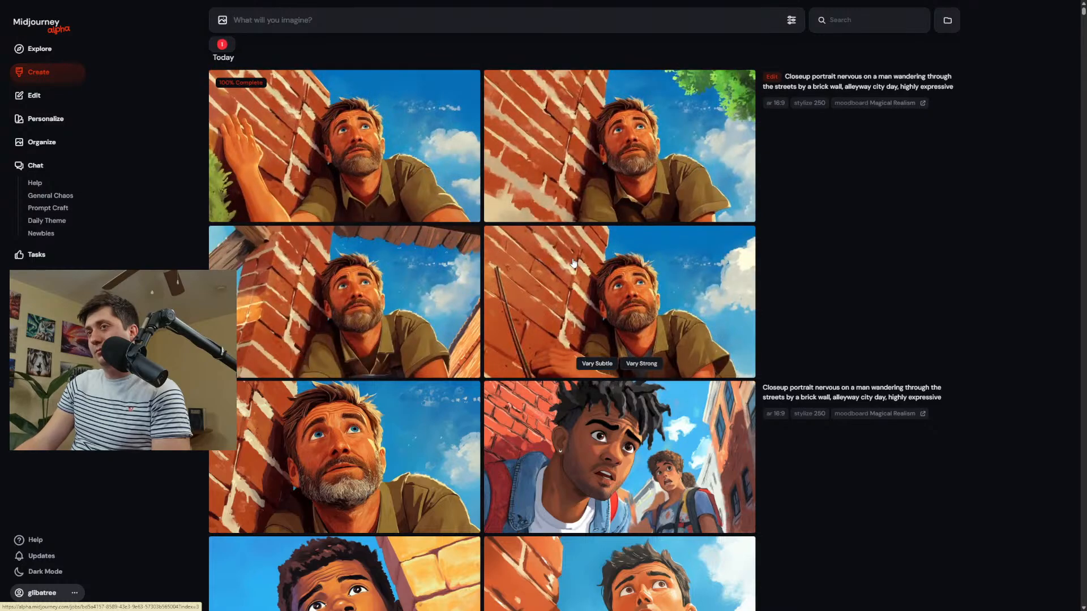
{"action": "left_click", "coordinate": [362, 163]}
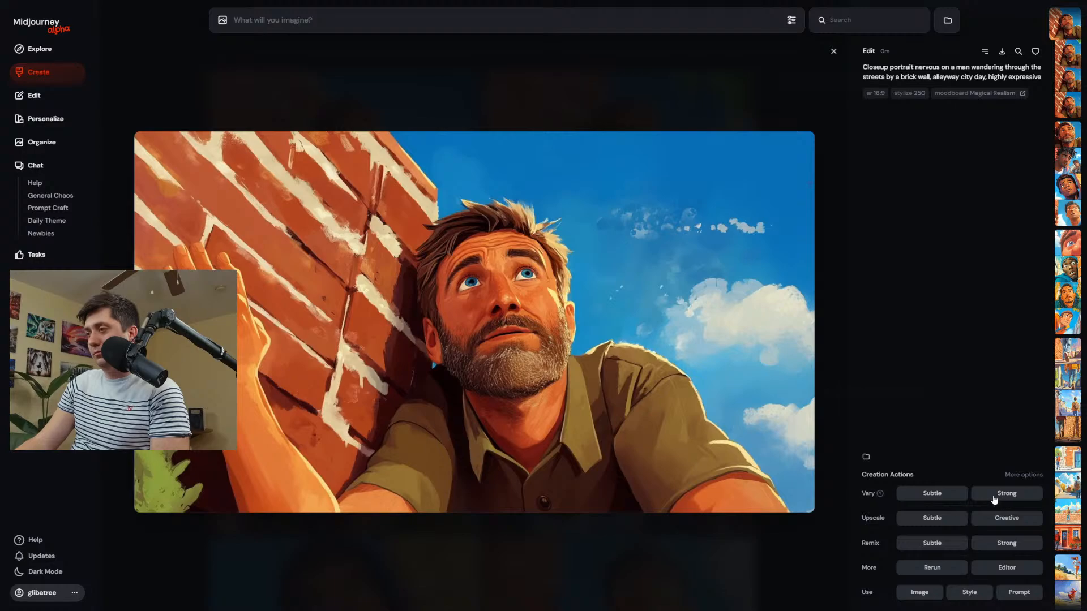
{"action": "left_click", "coordinate": [933, 493]}
{"action": "left_click", "coordinate": [1006, 493]}
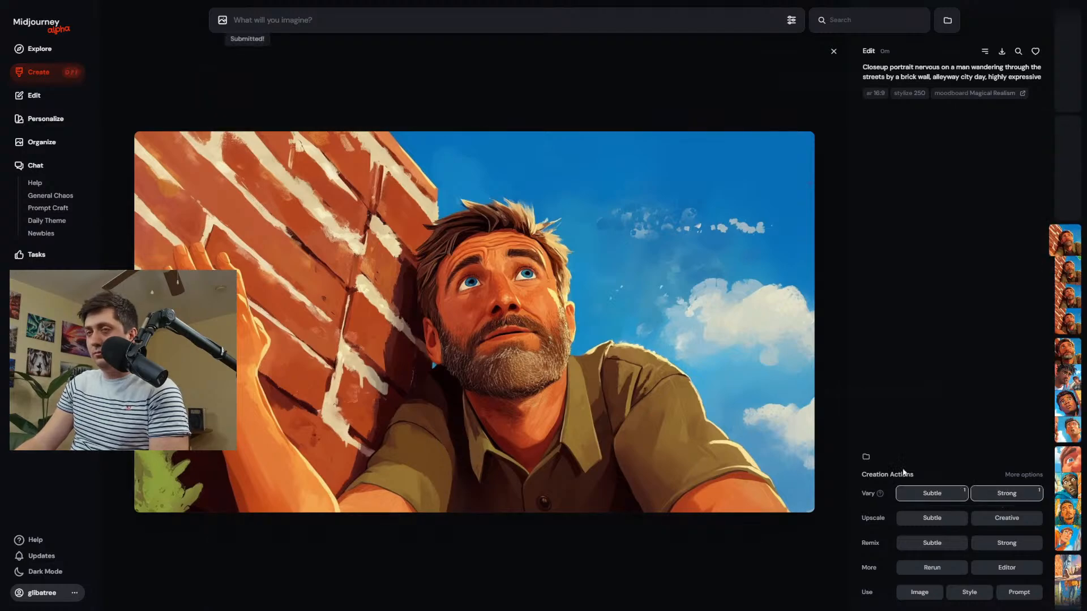
{"action": "left_click", "coordinate": [1023, 497]}
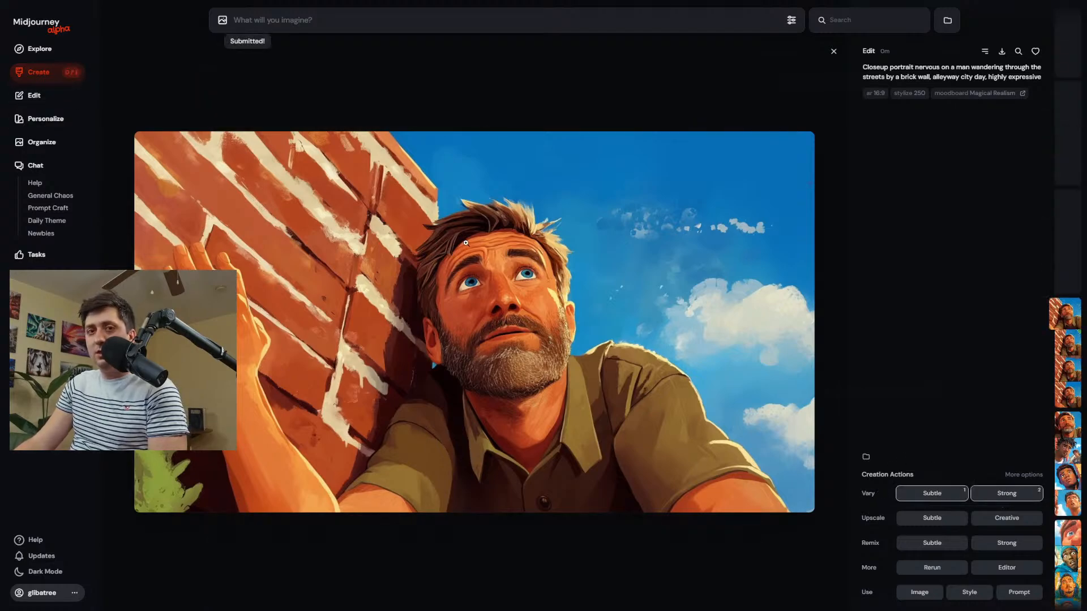
Open the new variation of the man raising his hand beside his head in the editor, then shrink and reposition it left of the canvas centre.
{"action": "left_click", "coordinate": [75, 71]}
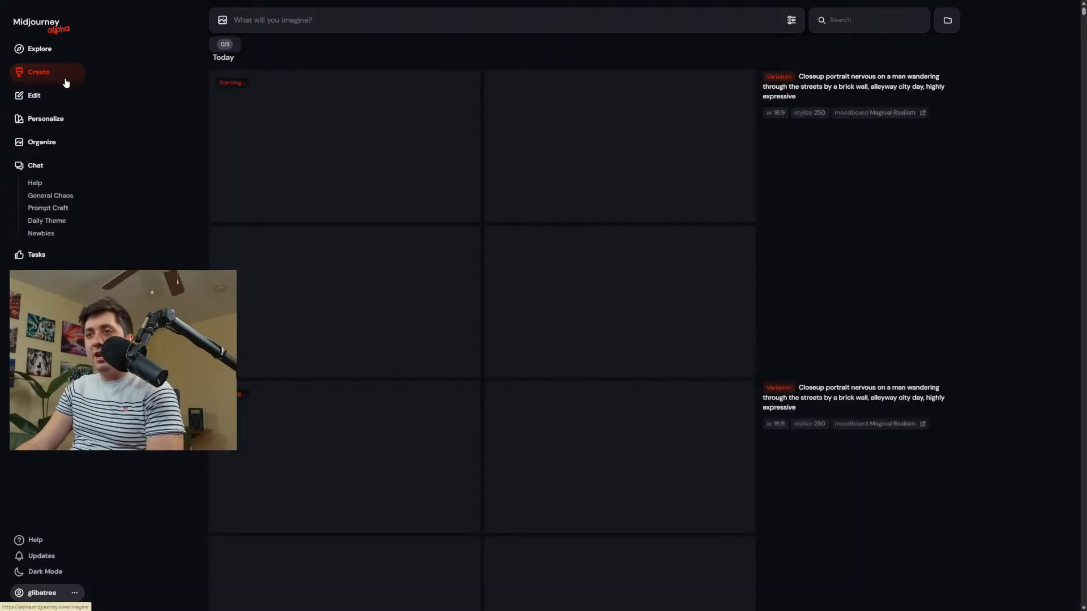
{"action": "scroll", "coordinate": [430, 351], "scroll_direction": "down", "scroll_amount": 5}
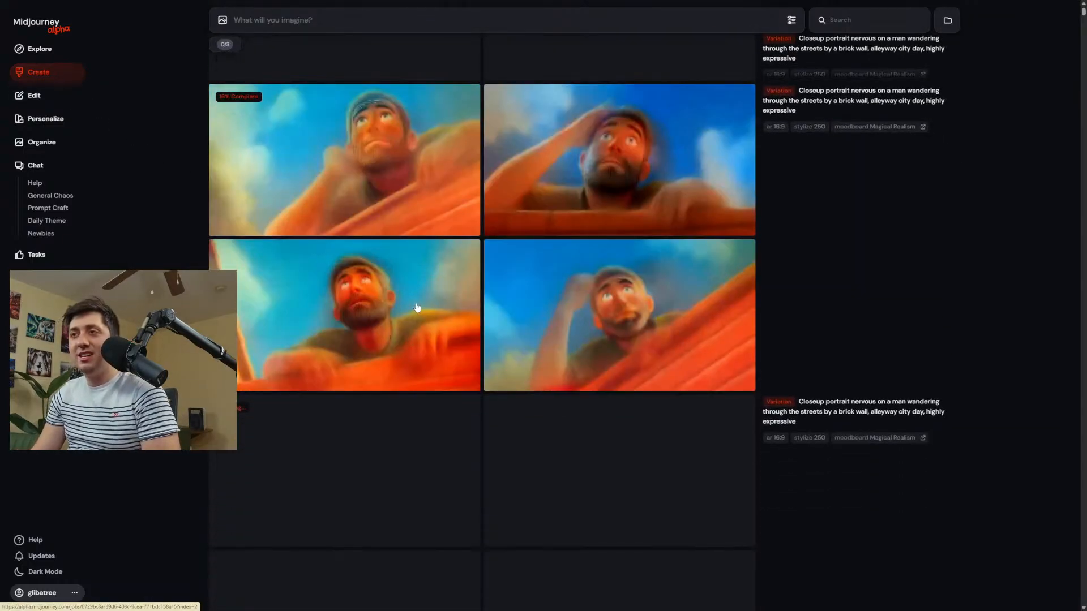
{"action": "scroll", "coordinate": [441, 328], "scroll_direction": "up", "scroll_amount": 2}
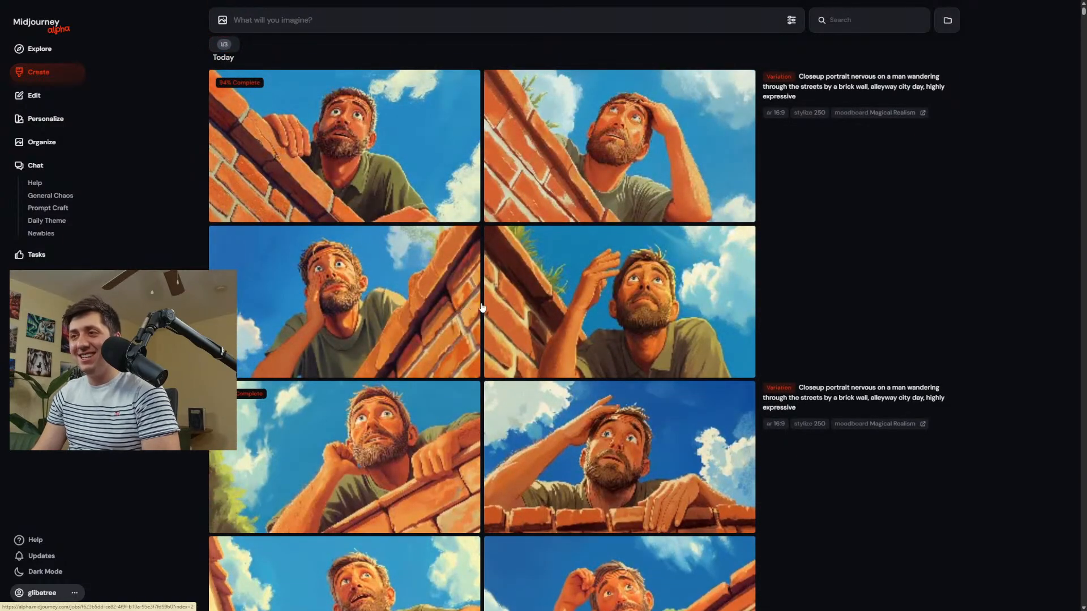
{"action": "left_click", "coordinate": [601, 331]}
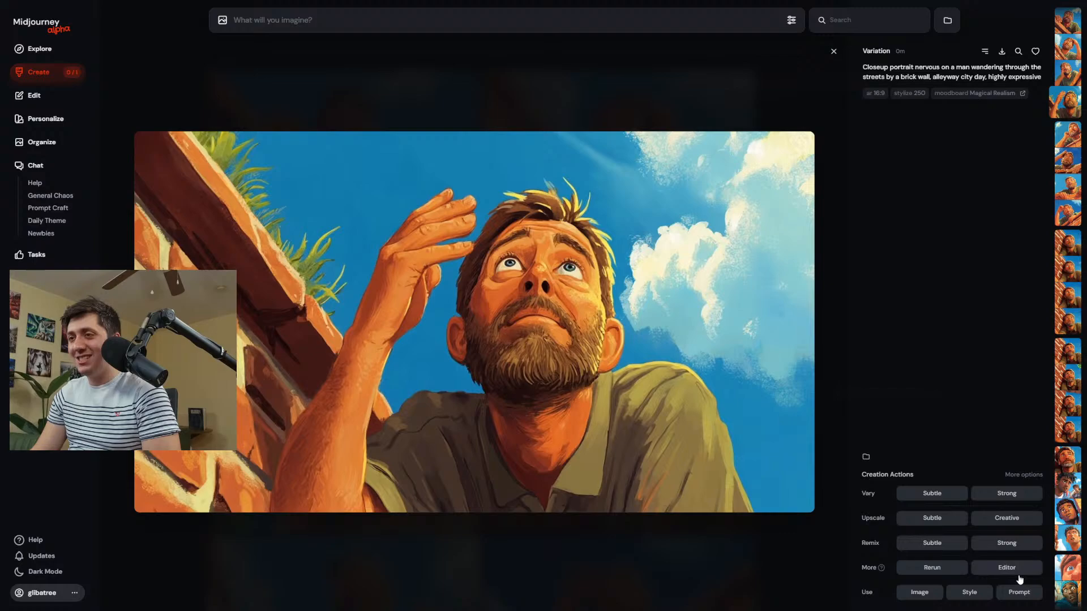
{"action": "left_click", "coordinate": [1011, 572]}
{"action": "left_click_drag", "start_coordinate": [826, 519], "coordinate": [485, 328]}
{"action": "left_click_drag", "start_coordinate": [303, 227], "coordinate": [401, 302]}
Enlarge the eraser brush and erase the strip of sky along the image's right edge.
{"action": "key", "text": "bracketright"}
{"action": "key", "text": "bracketright"}
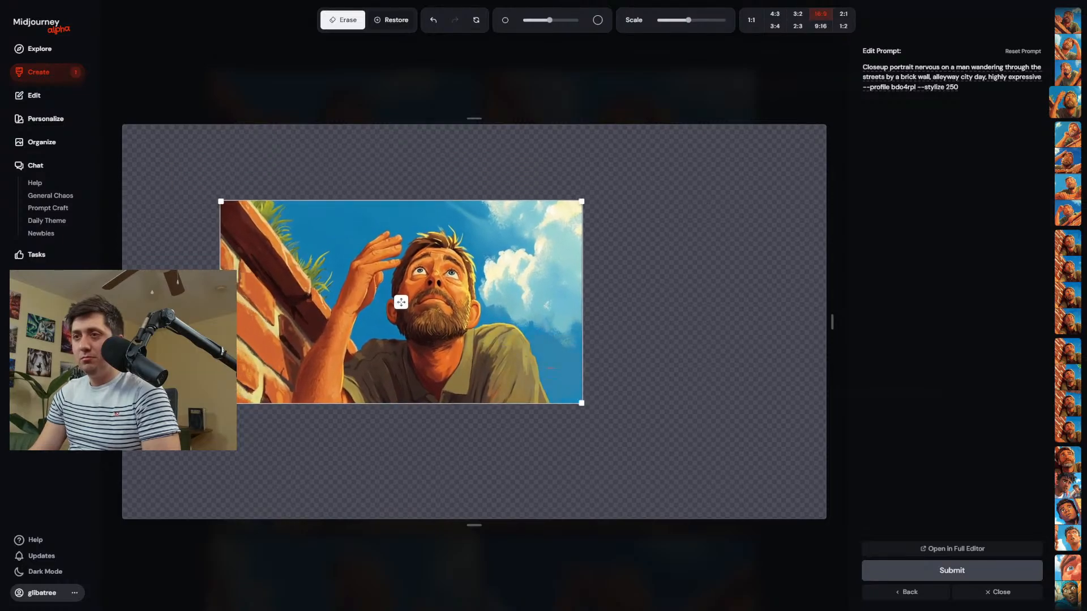
{"action": "left_click", "coordinate": [594, 386]}
{"action": "left_click", "coordinate": [560, 223]}
{"action": "left_click_drag", "start_coordinate": [562, 220], "coordinate": [606, 377]}
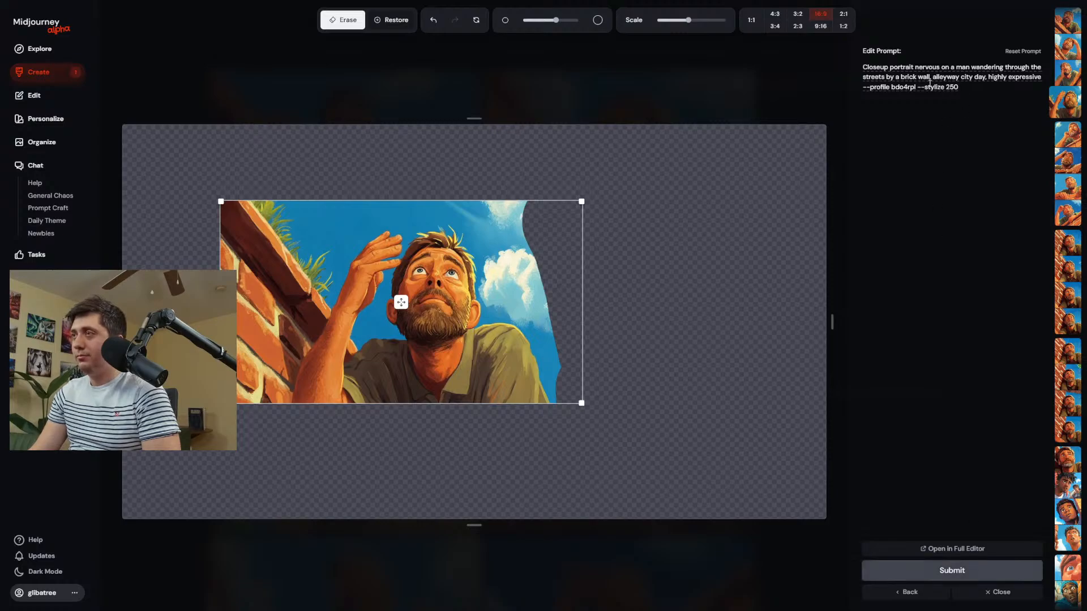
Replace "wandering through the streets by" with "sitting on a bench by" in the edit prompt and submit the edit.
{"action": "left_click_drag", "start_coordinate": [972, 67], "coordinate": [925, 77]}
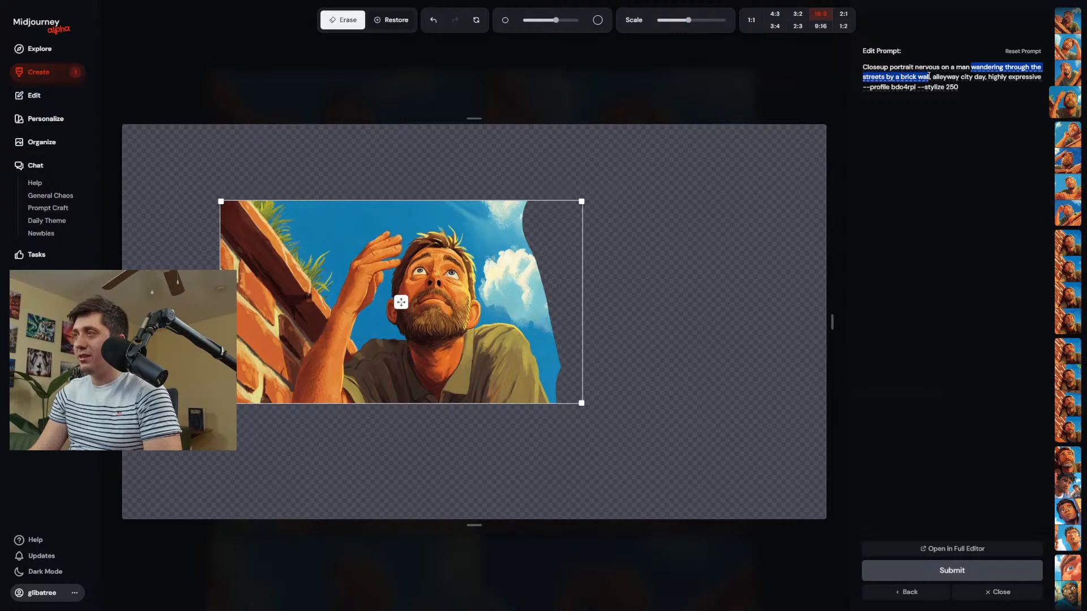
{"action": "left_click_drag", "start_coordinate": [929, 75], "coordinate": [896, 78]}
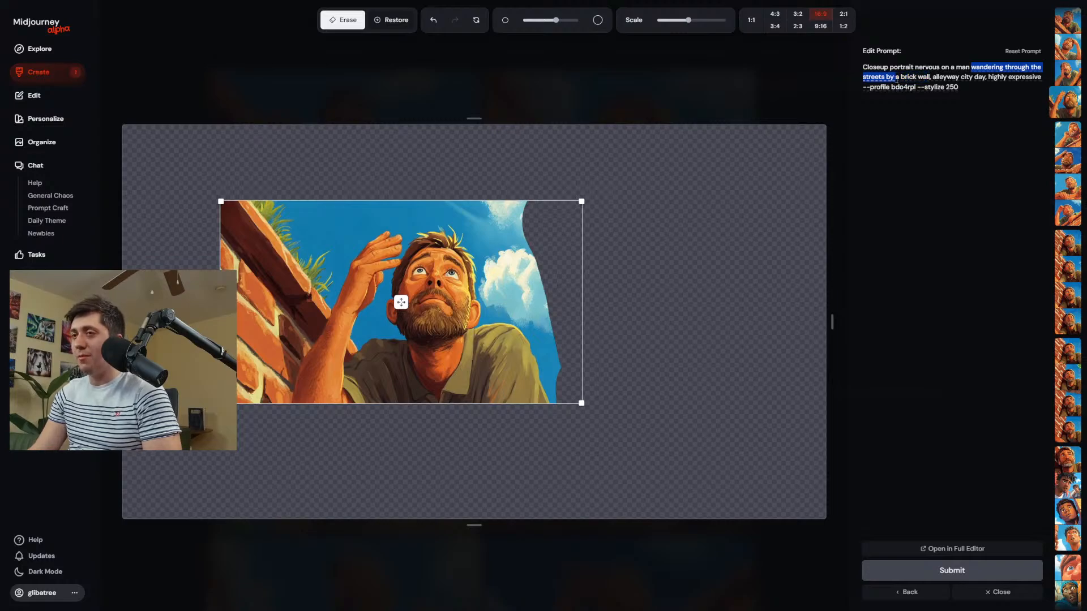
{"action": "type", "text": "sitting on"}
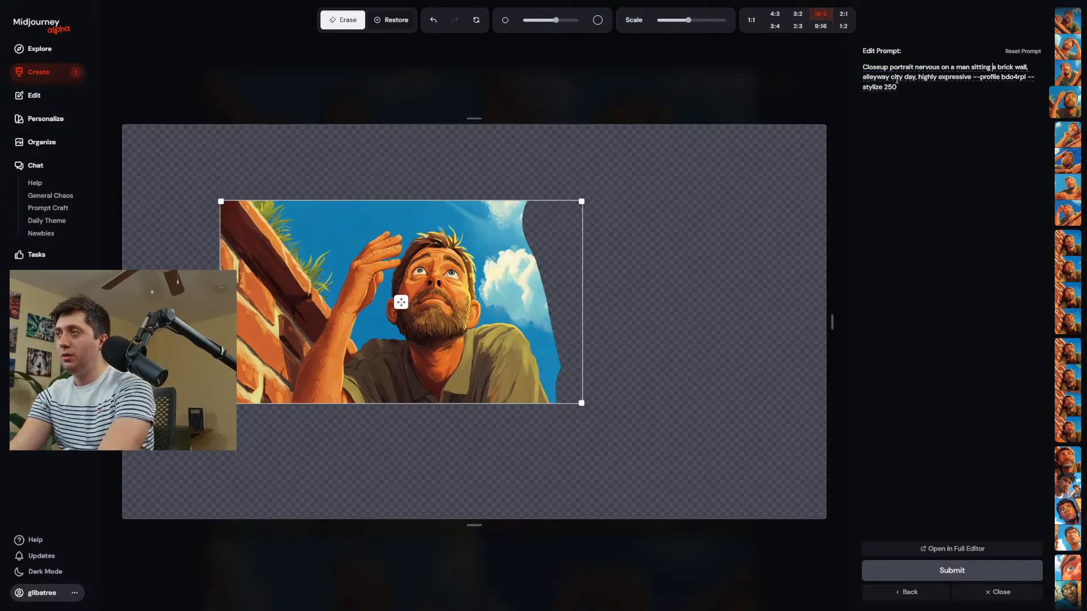
{"action": "type", "text": " a bench by"}
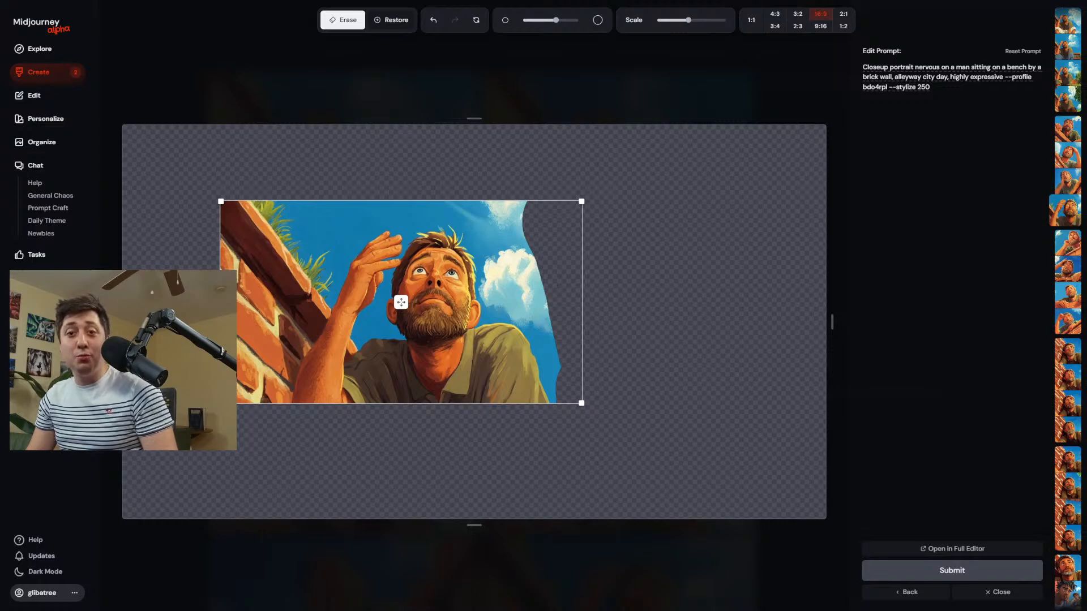
{"action": "left_click", "coordinate": [1037, 67]}
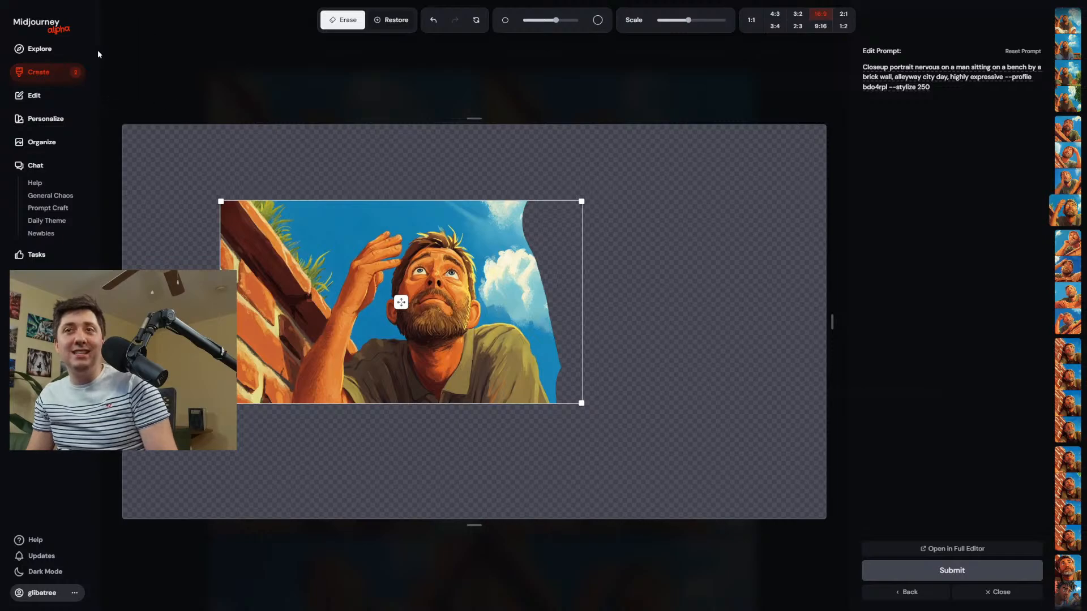
Review the new images of the man sitting by the wall and compare them with the earlier variations.
{"action": "left_click", "coordinate": [64, 79]}
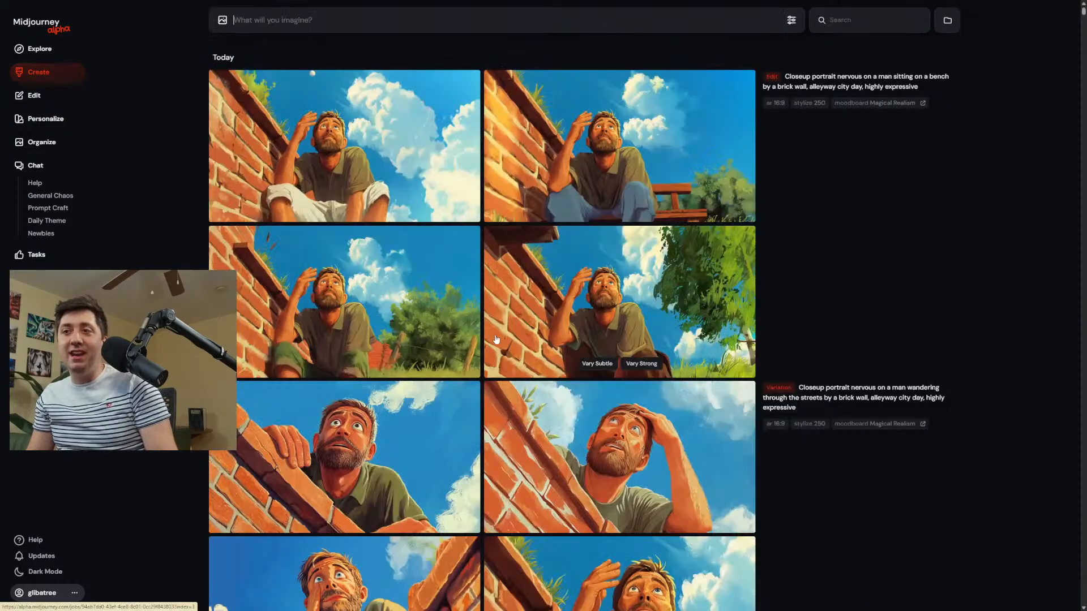
{"action": "scroll", "coordinate": [515, 347], "scroll_direction": "down", "scroll_amount": 1}
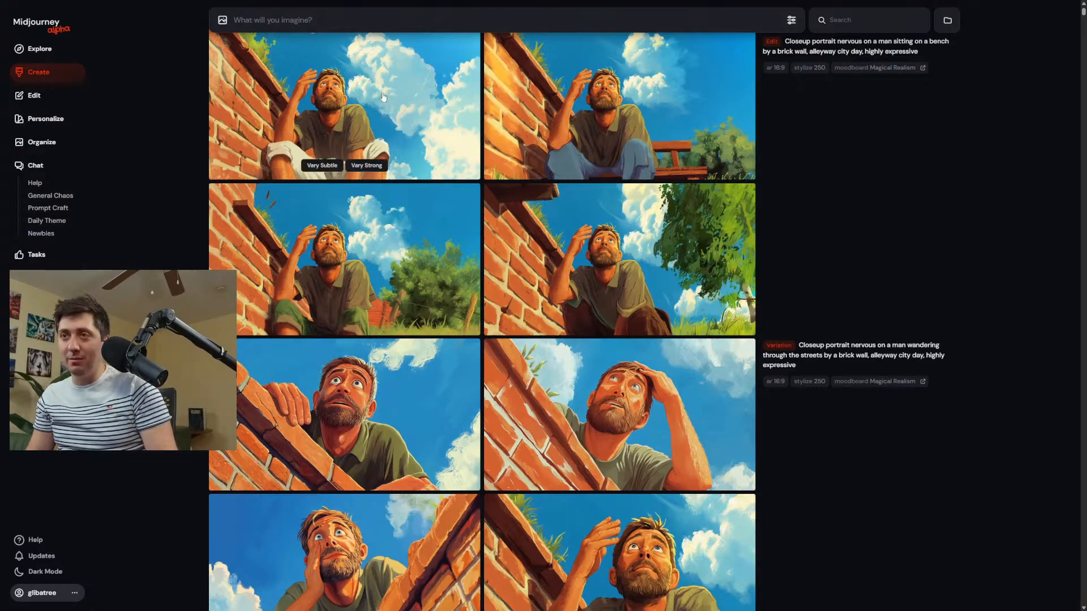
{"action": "left_click", "coordinate": [620, 113]}
{"action": "left_click", "coordinate": [271, 58]}
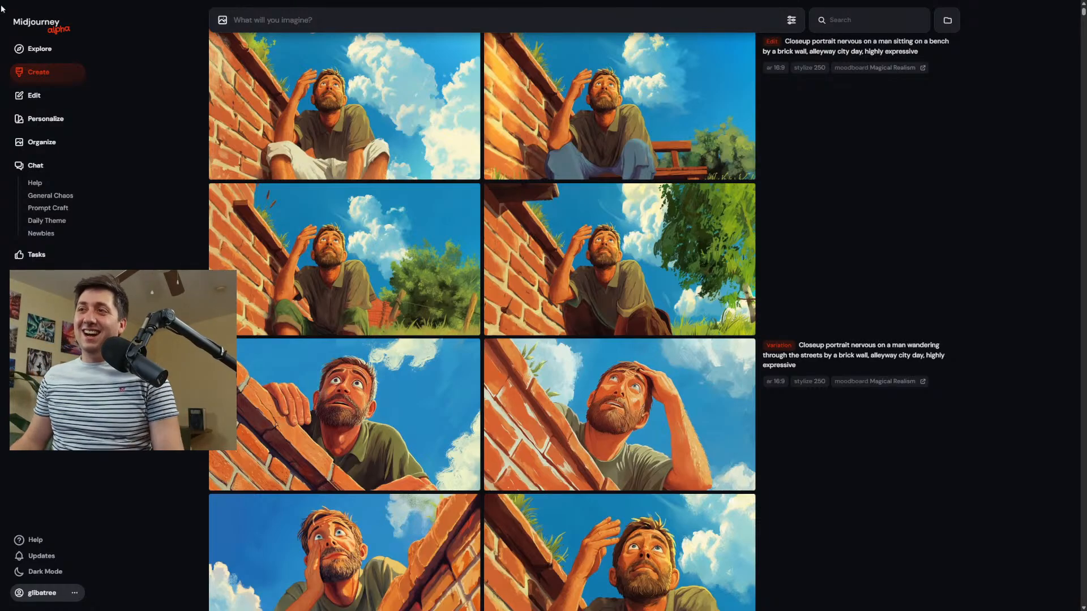
{"action": "scroll", "coordinate": [457, 124], "scroll_direction": "down", "scroll_amount": 1}
{"action": "scroll", "coordinate": [492, 204], "scroll_direction": "down", "scroll_amount": 3}
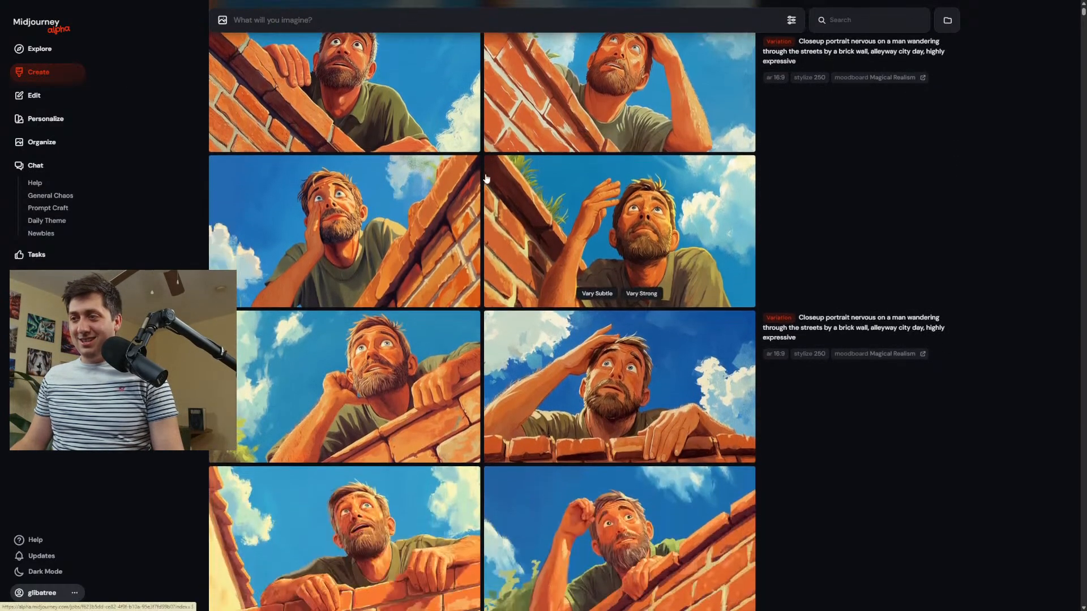
{"action": "scroll", "coordinate": [504, 207], "scroll_direction": "up", "scroll_amount": 5}
Edit the image of the man in blue jeans by the bench: shrink and recentre it, erase his legs and submit.
{"action": "left_click", "coordinate": [695, 196]}
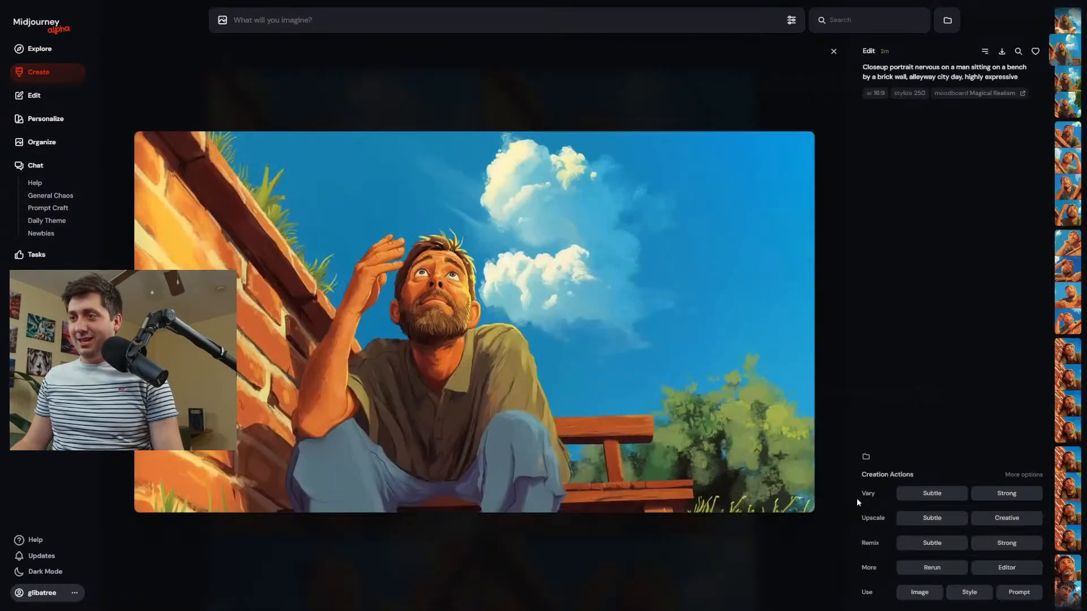
{"action": "left_click", "coordinate": [997, 569]}
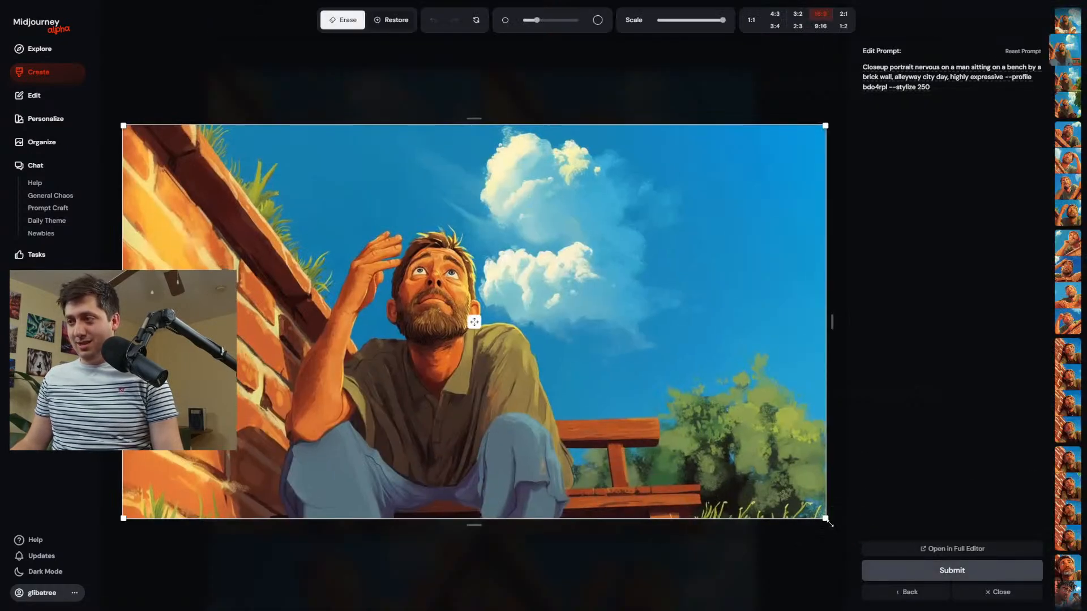
{"action": "left_click_drag", "start_coordinate": [723, 20], "coordinate": [700, 20]}
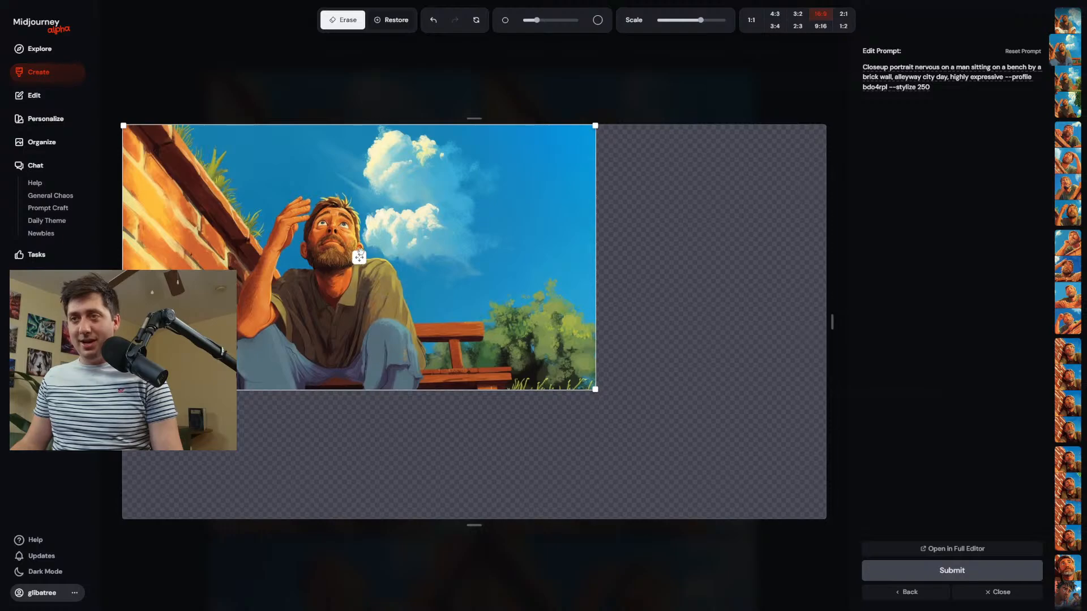
{"action": "left_click_drag", "start_coordinate": [359, 258], "coordinate": [499, 303]}
{"action": "left_click_drag", "start_coordinate": [532, 419], "coordinate": [402, 432]}
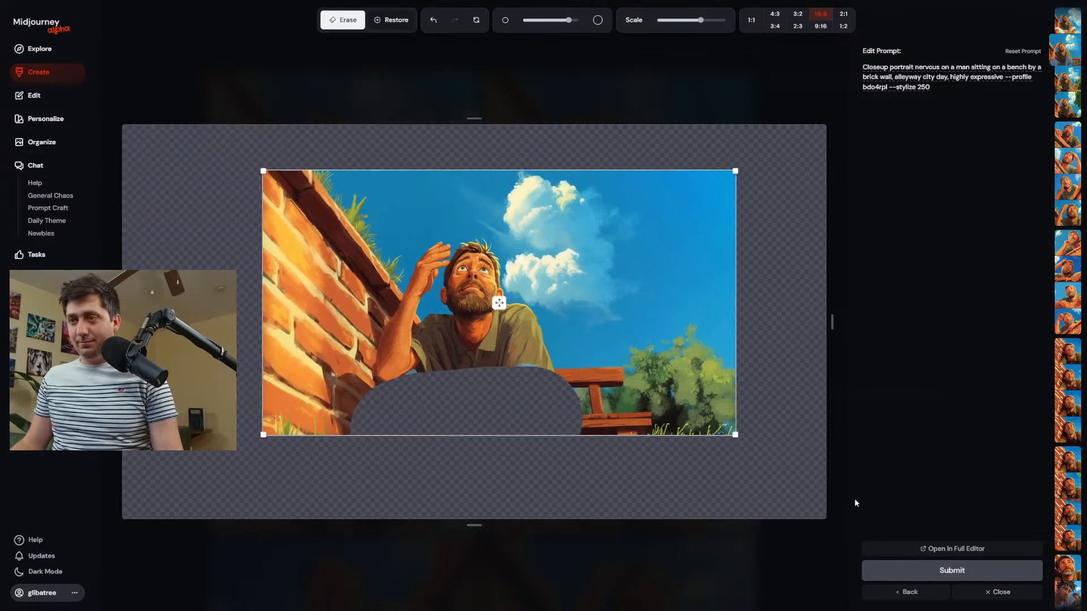
{"action": "left_click", "coordinate": [942, 571]}
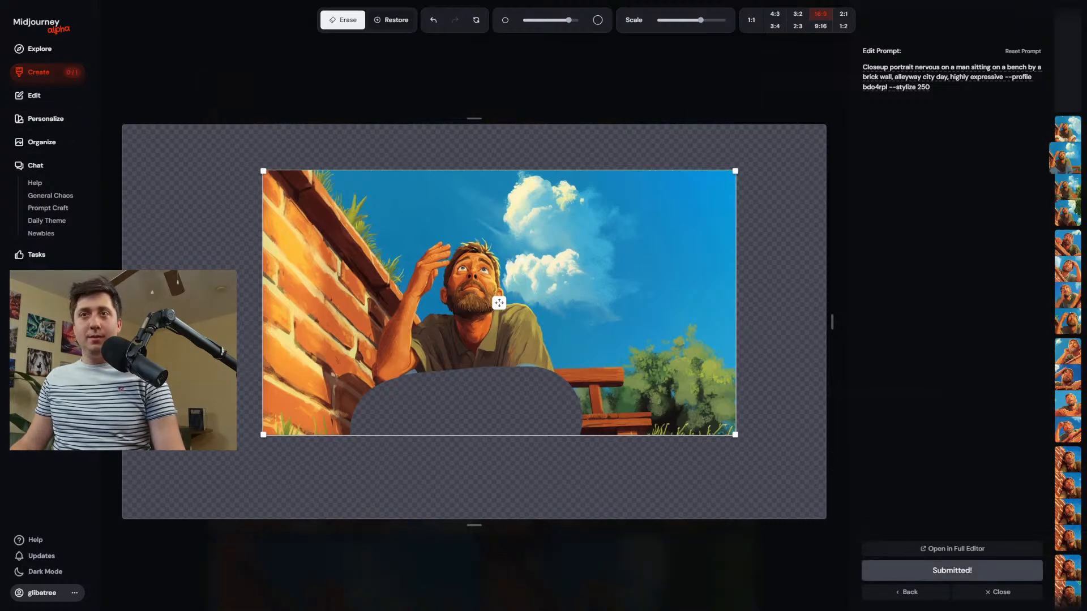
Open the result with rolled-up jeans and white sneakers and submit a subtle remix with "--q 2" added to the prompt.
{"action": "left_click", "coordinate": [28, 78]}
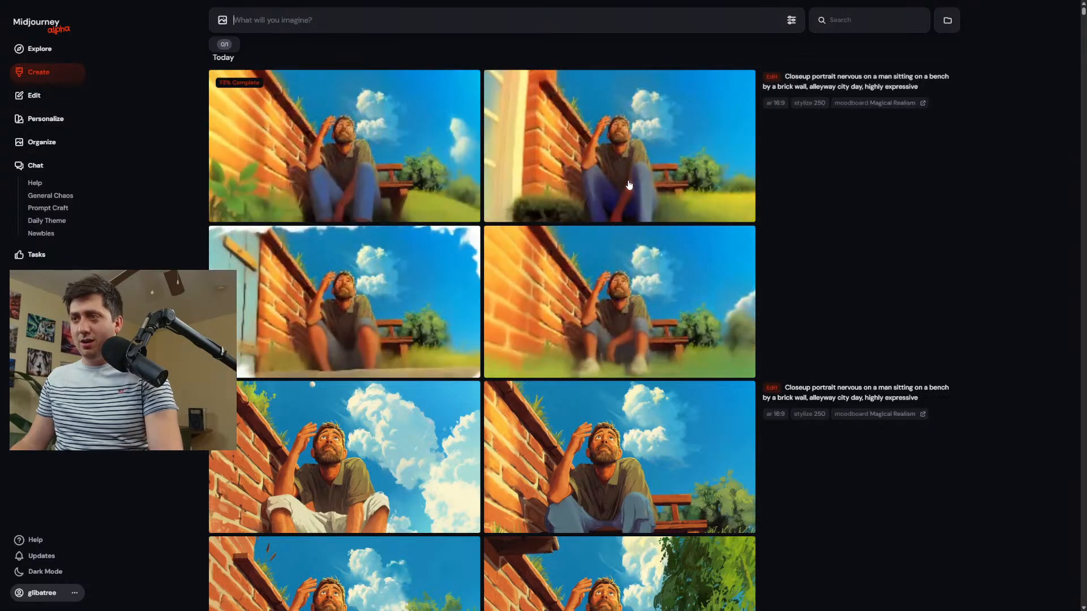
{"action": "left_click", "coordinate": [634, 260]}
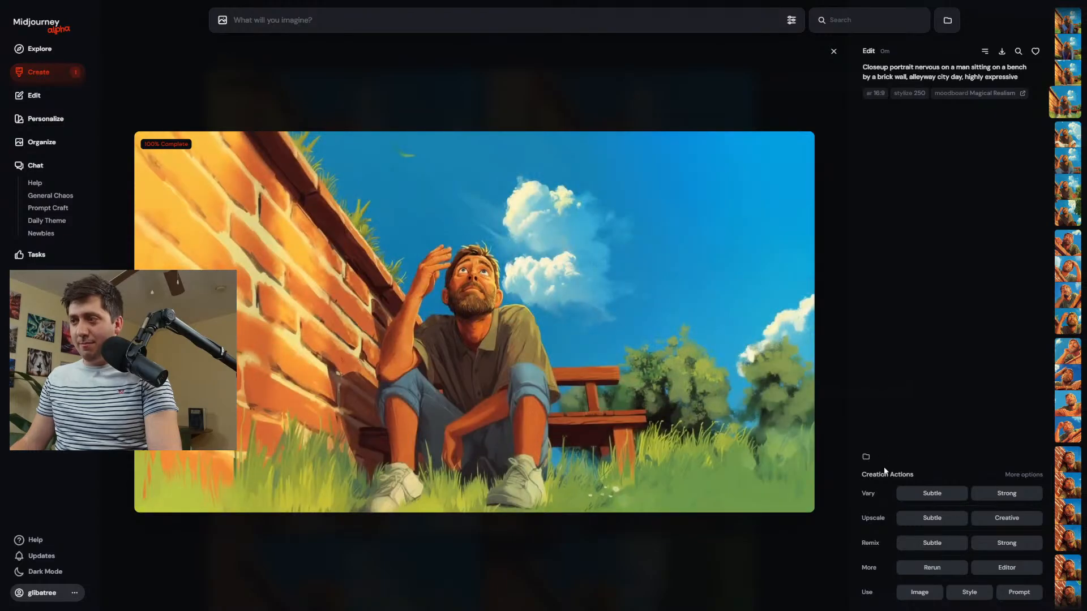
{"action": "left_click", "coordinate": [962, 547]}
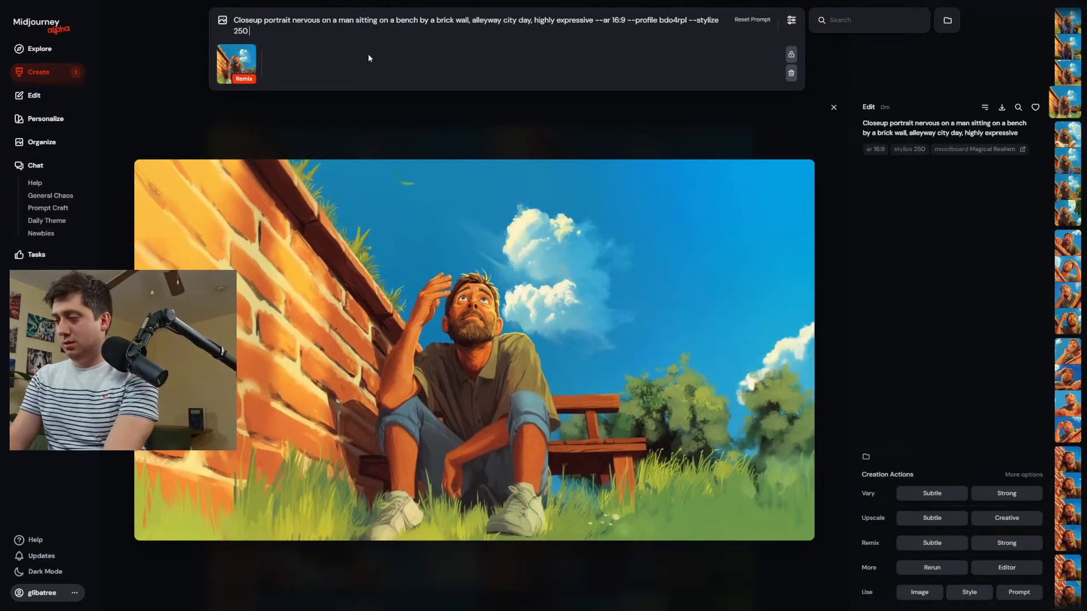
{"action": "type", "text": "--q 2"}
{"action": "key", "text": "Return"}
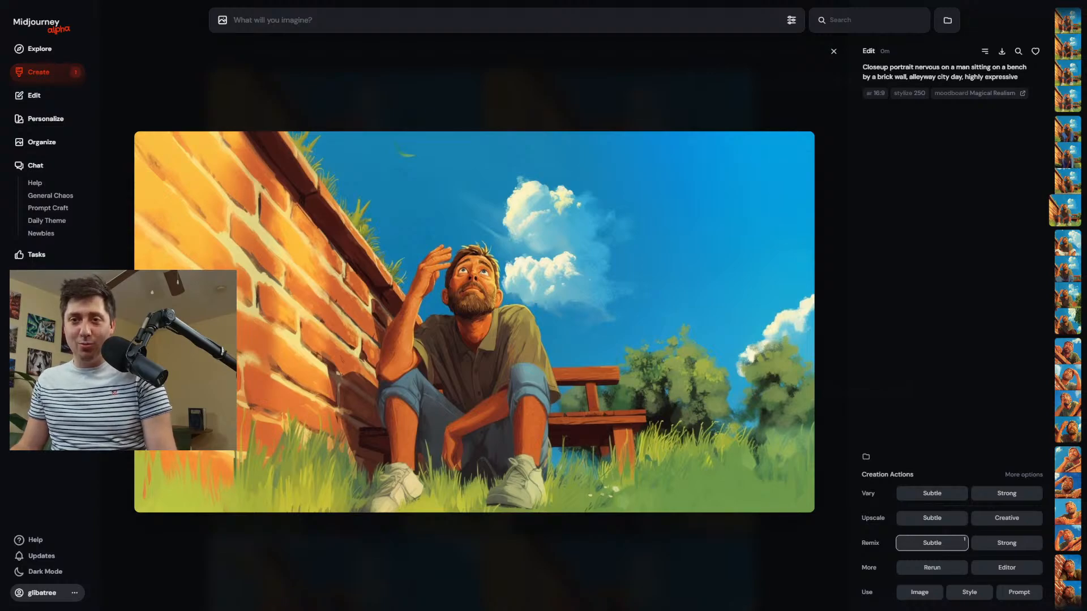
Compare the quality 2 remixes with the preceding bench edits at full size.
{"action": "left_click", "coordinate": [53, 75]}
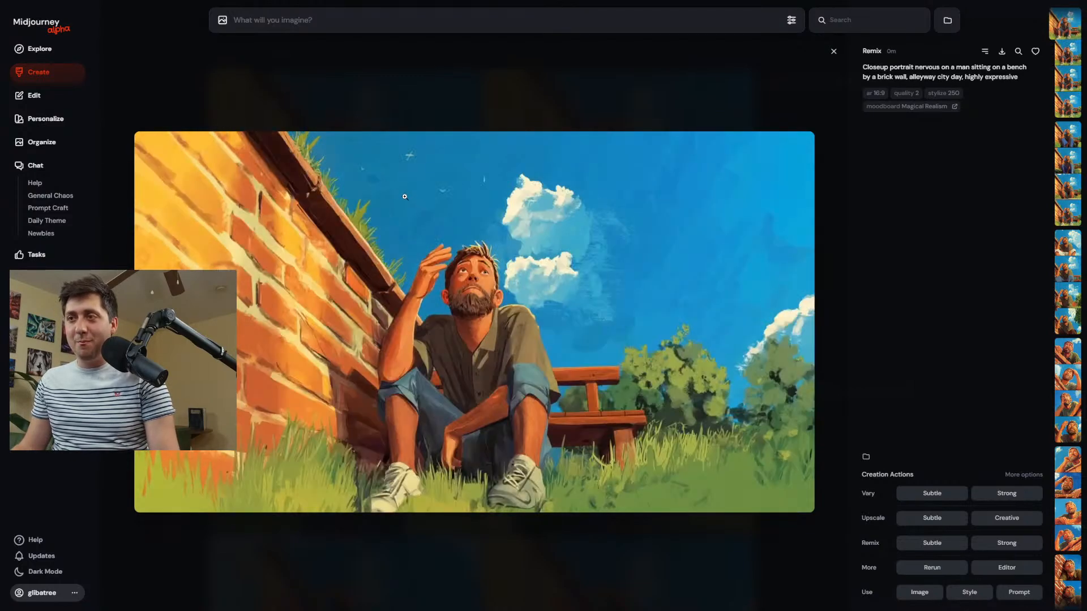
{"action": "key", "text": "Down"}
{"action": "key", "text": "Down"}
{"action": "key", "text": "Down"}
{"action": "key", "text": "Down"}
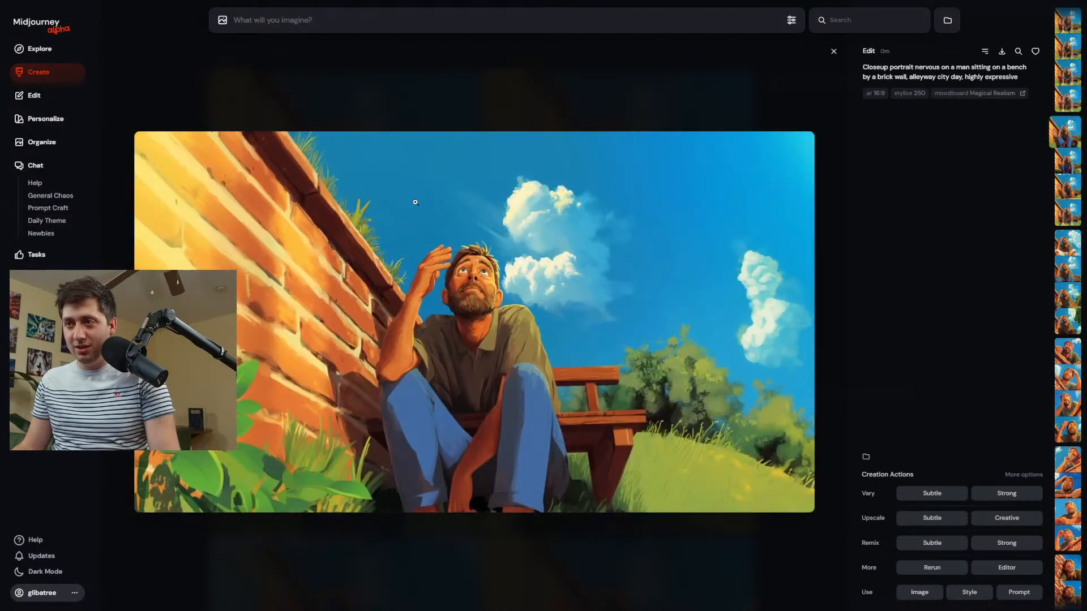
Examine the bench edits with blue jeans and with the ragged white border at full size, against the quality 2 remixes.
{"action": "key", "text": "Up"}
{"action": "key", "text": "Up"}
{"action": "key", "text": "Up"}
{"action": "key", "text": "Up"}
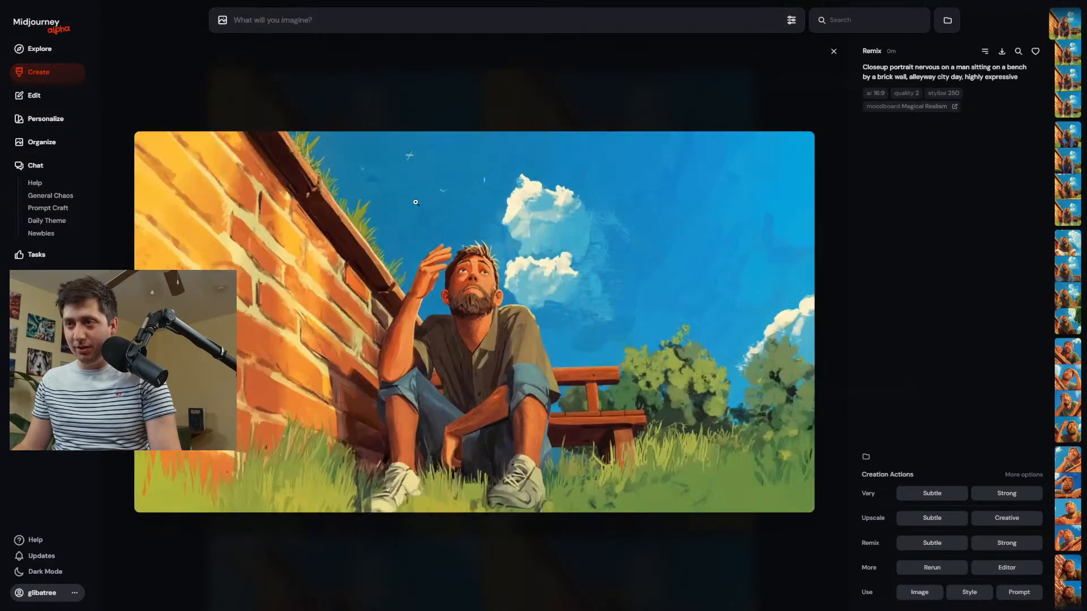
{"action": "key", "text": "Escape"}
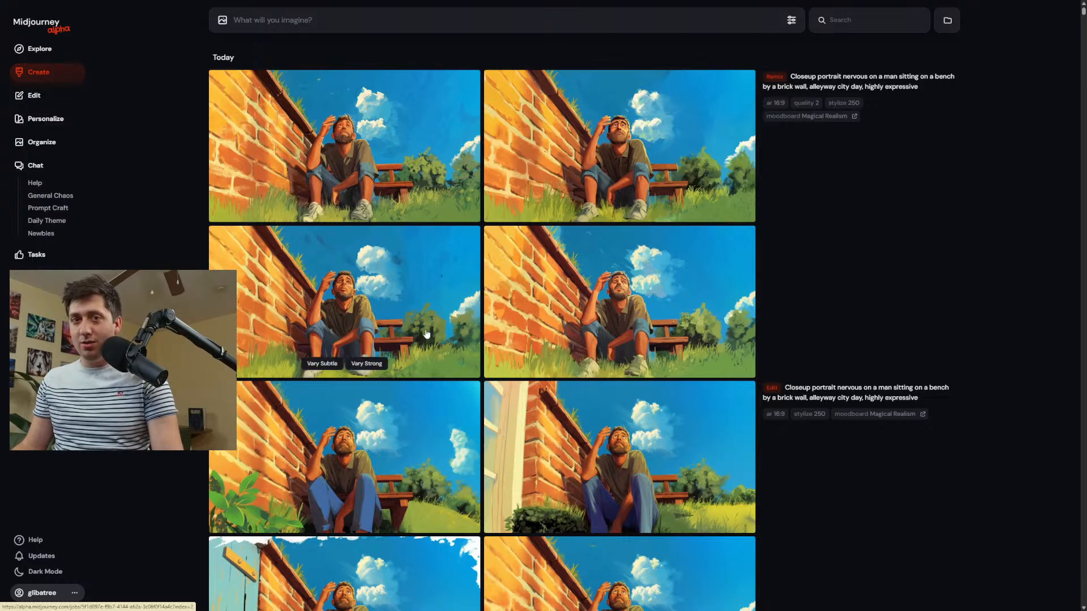
{"action": "scroll", "coordinate": [426, 334], "scroll_direction": "down", "scroll_amount": 2}
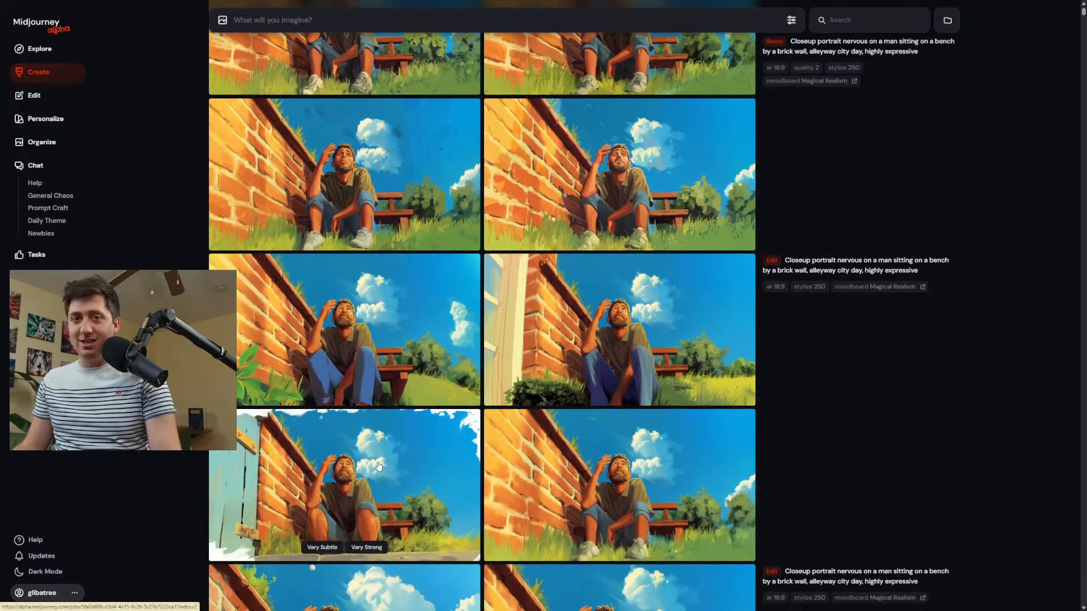
{"action": "left_click", "coordinate": [363, 499]}
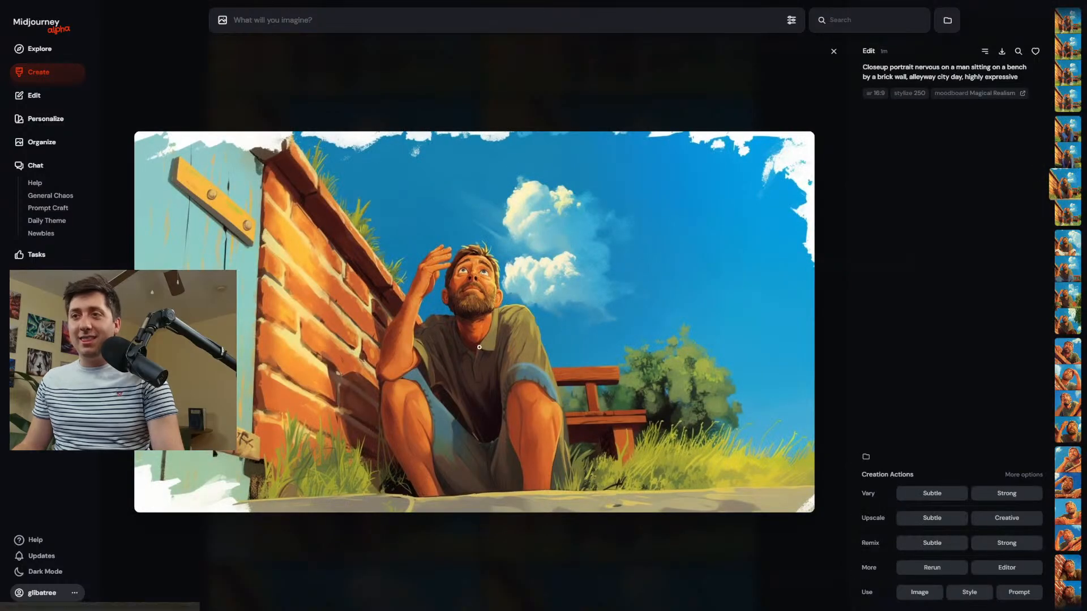
{"action": "key", "text": "Up"}
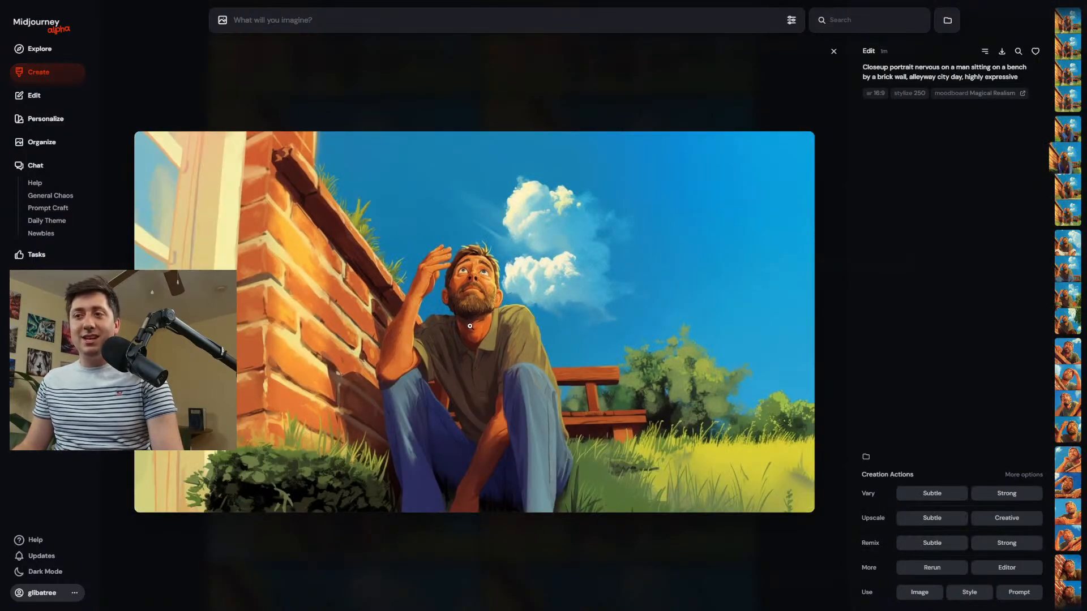
{"action": "scroll", "coordinate": [471, 327], "scroll_direction": "up", "scroll_amount": 3}
{"action": "scroll", "coordinate": [486, 336], "scroll_direction": "down", "scroll_amount": 3}
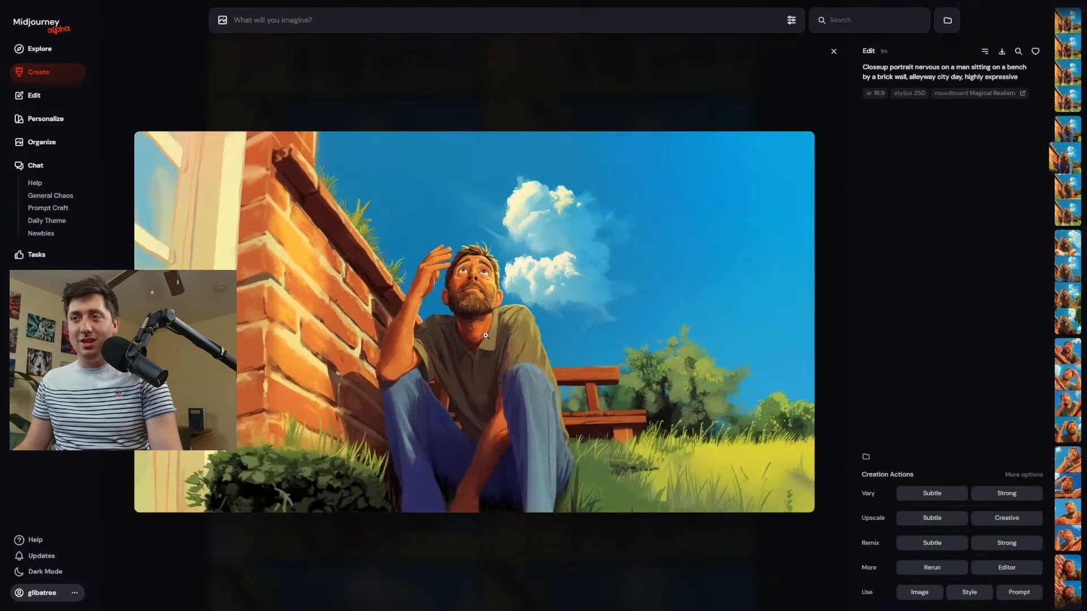
{"action": "scroll", "coordinate": [485, 337], "scroll_direction": "up", "scroll_amount": 1}
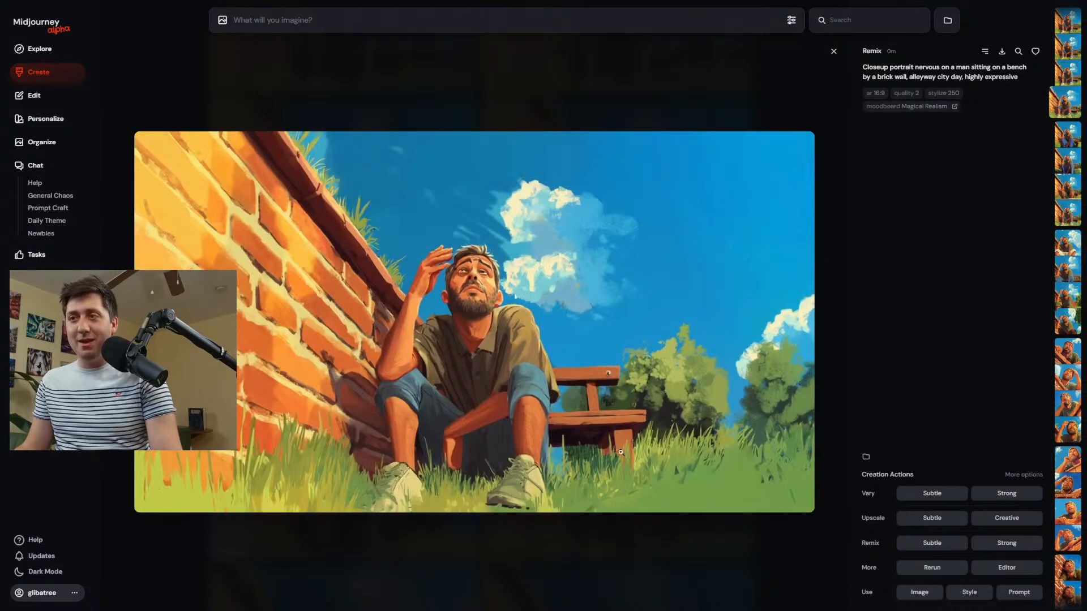
{"action": "scroll", "coordinate": [614, 452], "scroll_direction": "up", "scroll_amount": 1}
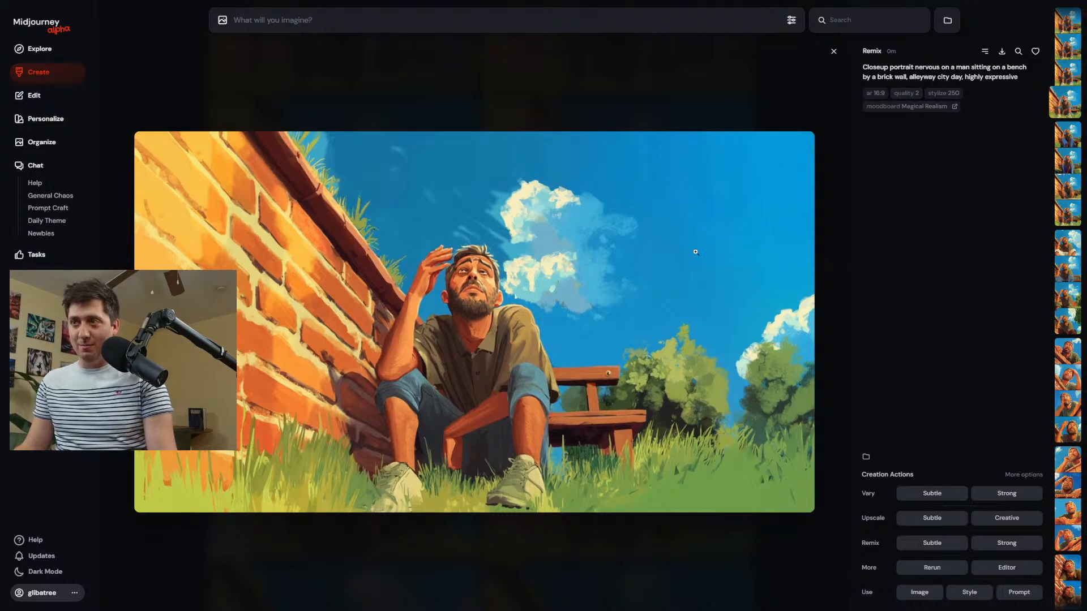
Pick the first quality 2 remix of the bearded man by the bench and submit a strong remix of it with the prompt unchanged.
{"action": "key", "text": "Left"}
{"action": "key", "text": "Left"}
{"action": "key", "text": "Left"}
{"action": "key", "text": "Right"}
{"action": "key", "text": "Right"}
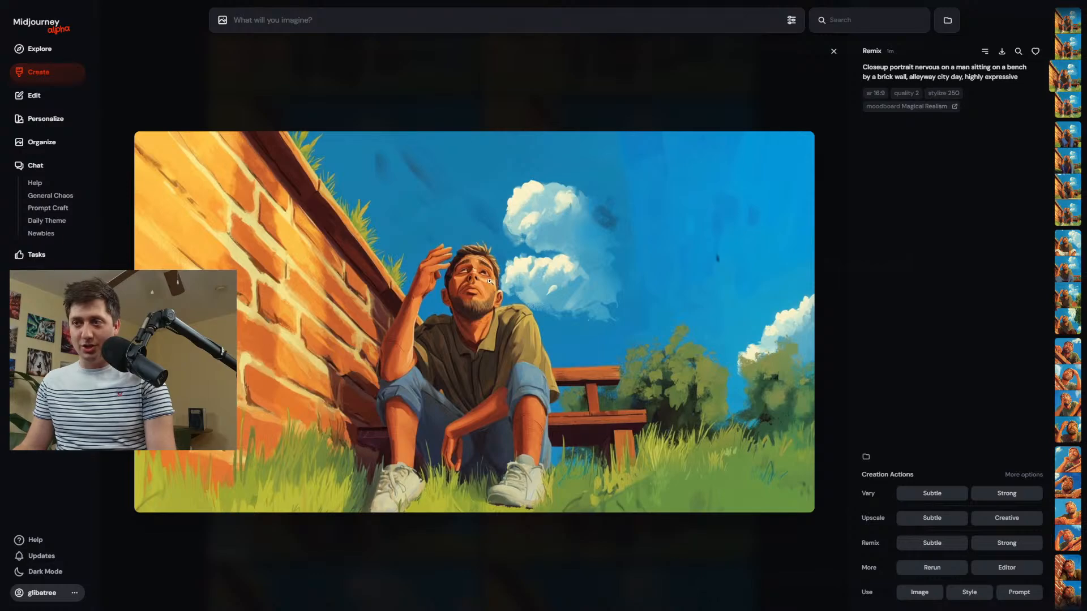
{"action": "key", "text": "Left"}
{"action": "key", "text": "Left"}
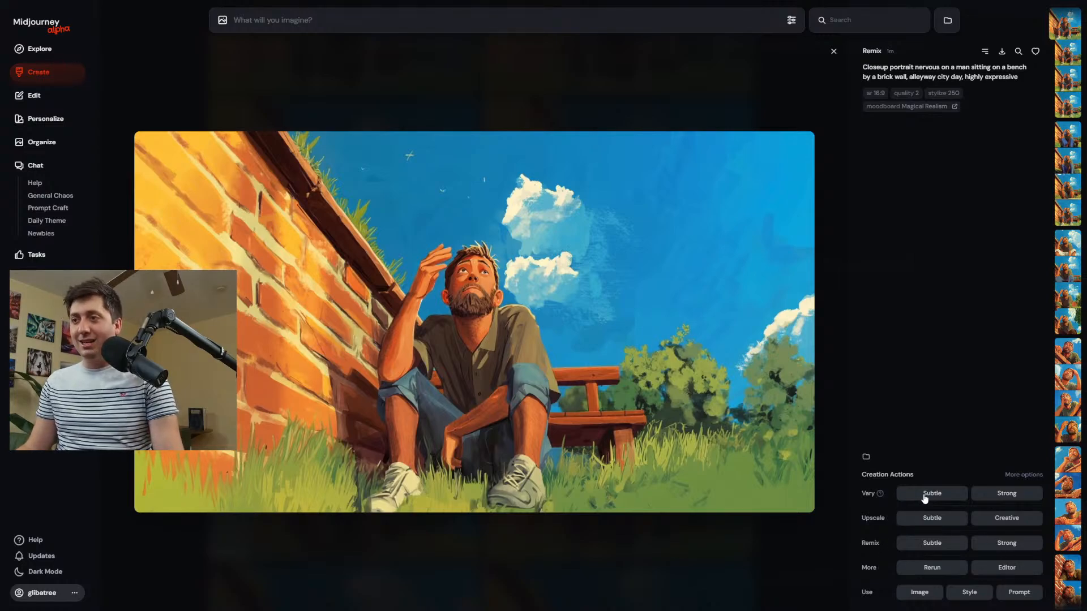
{"action": "left_click", "coordinate": [1011, 545]}
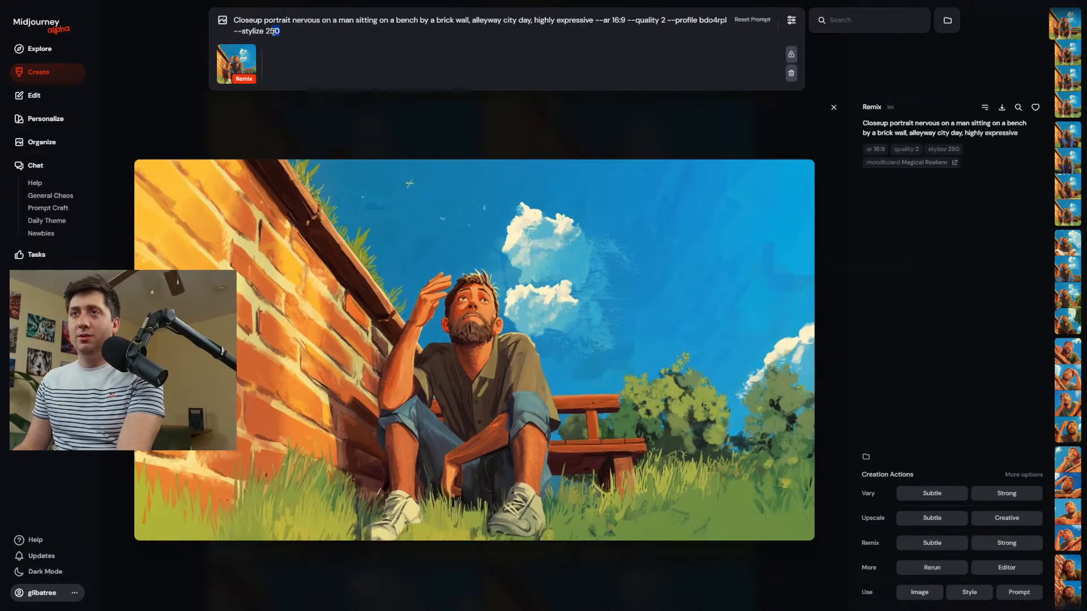
{"action": "left_click_drag", "start_coordinate": [280, 31], "coordinate": [184, 33]}
{"action": "key", "text": "Return"}
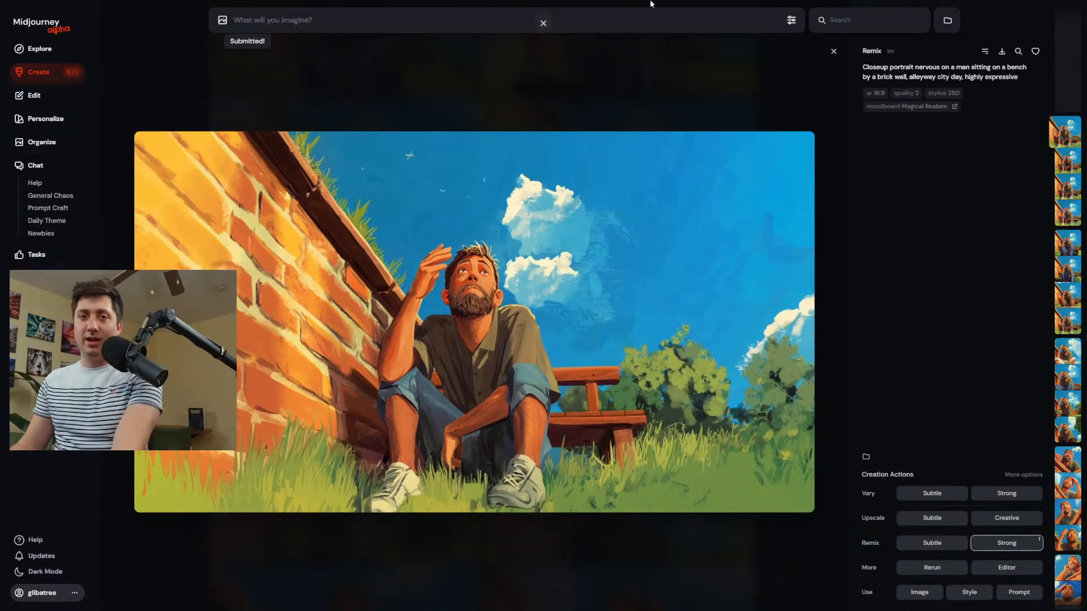
Check the generation settings and the optional creation actions, and reload the strong remix prompt for the same bench image.
{"action": "left_click", "coordinate": [788, 19]}
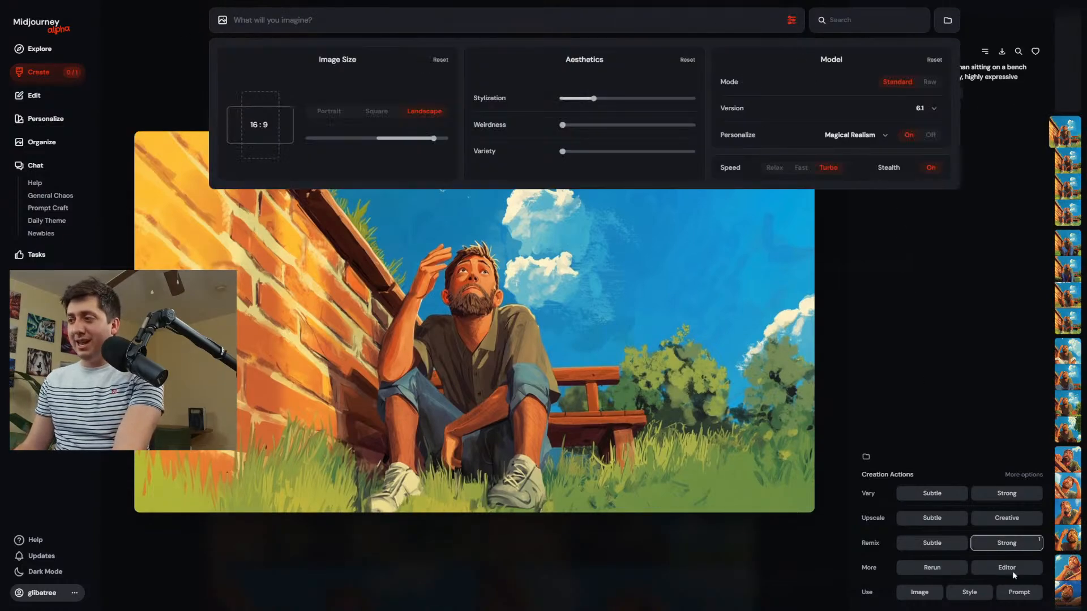
{"action": "left_click", "coordinate": [1029, 475]}
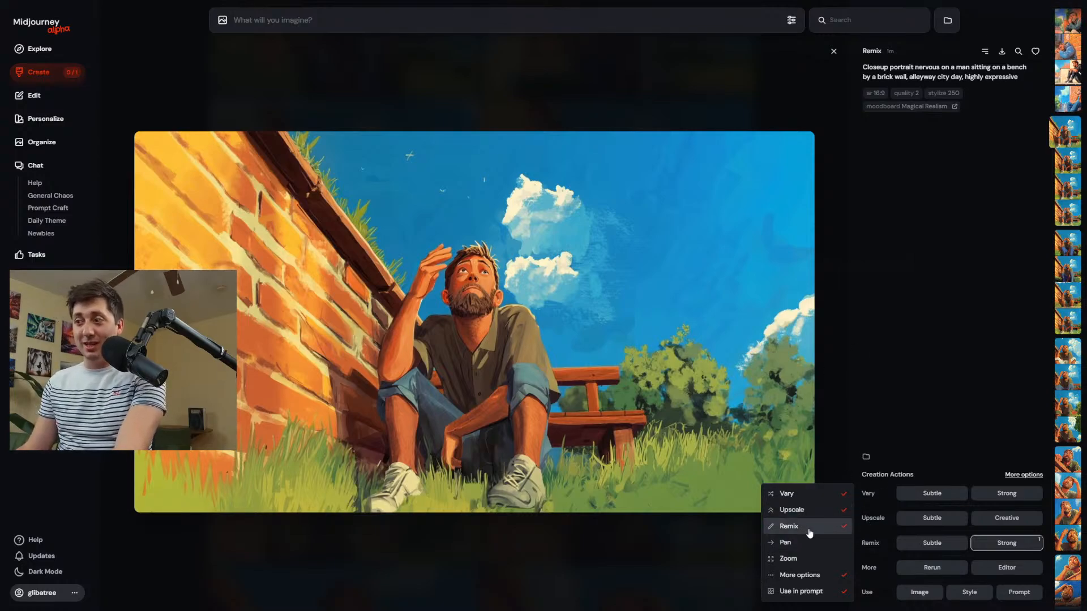
{"action": "left_click", "coordinate": [1027, 502]}
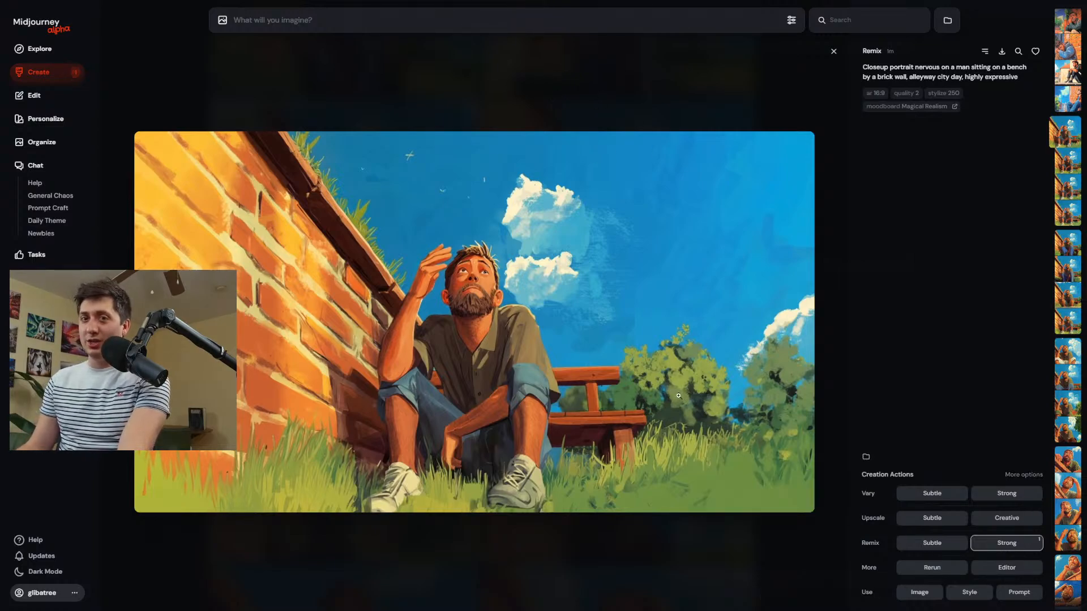
{"action": "left_click", "coordinate": [1004, 543]}
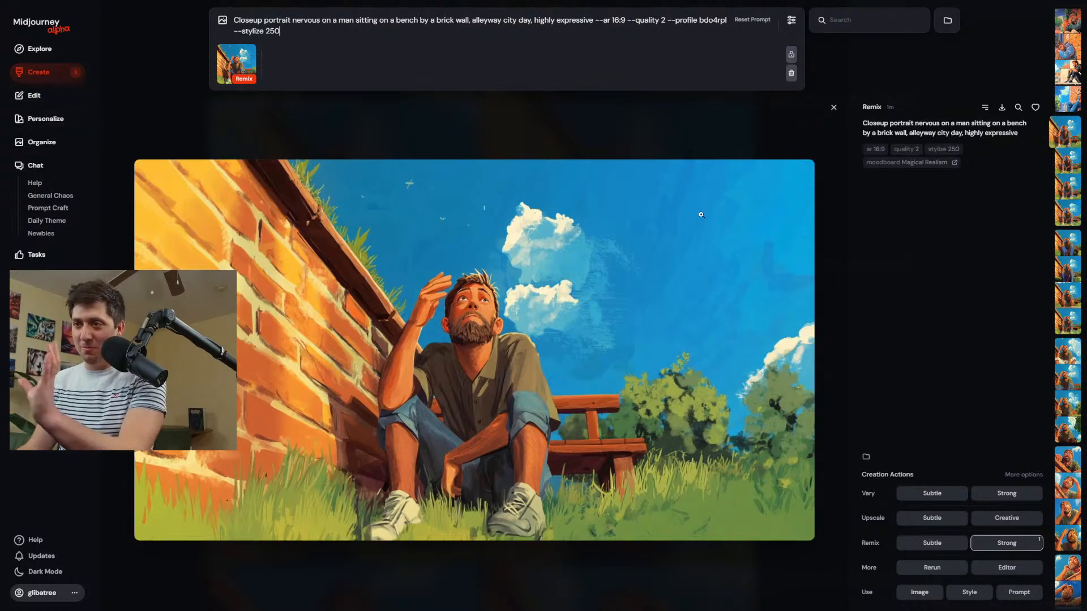
Open the strong remix results at full size and download the image of the man in the blue hoodie resting on his arms.
{"action": "left_click", "coordinate": [38, 72]}
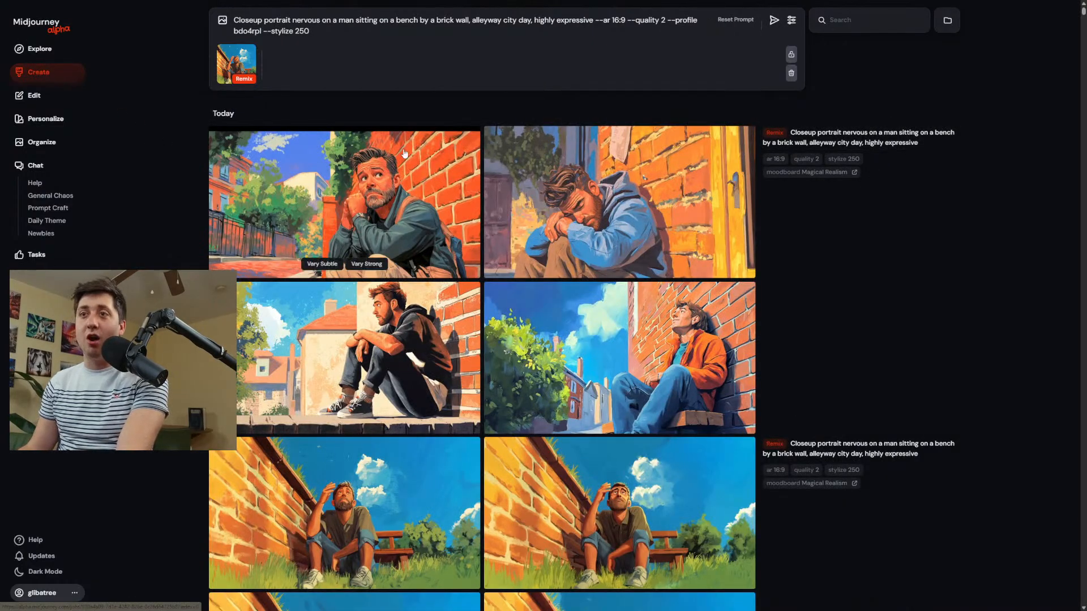
{"action": "scroll", "coordinate": [422, 340], "scroll_direction": "down", "scroll_amount": 3}
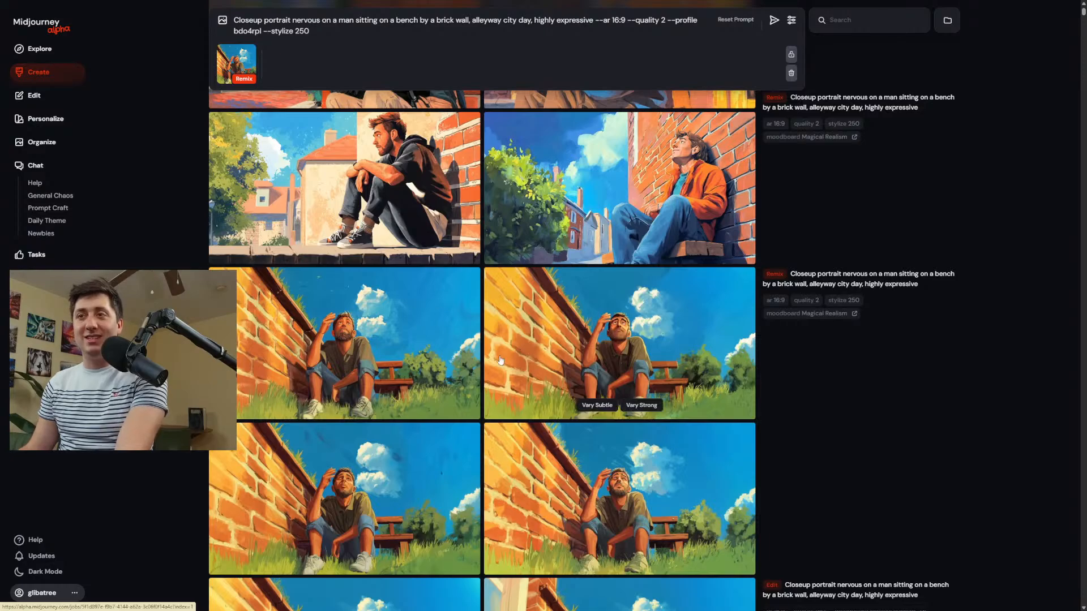
{"action": "scroll", "coordinate": [430, 331], "scroll_direction": "up", "scroll_amount": 2}
{"action": "left_click", "coordinate": [613, 340]}
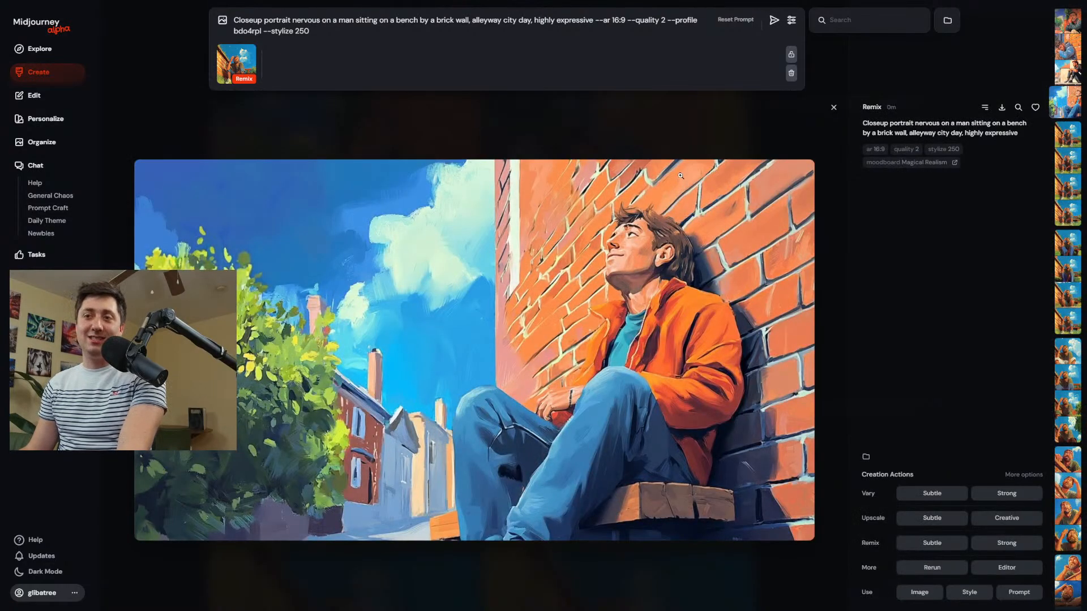
{"action": "key", "text": "Left"}
{"action": "key", "text": "Left"}
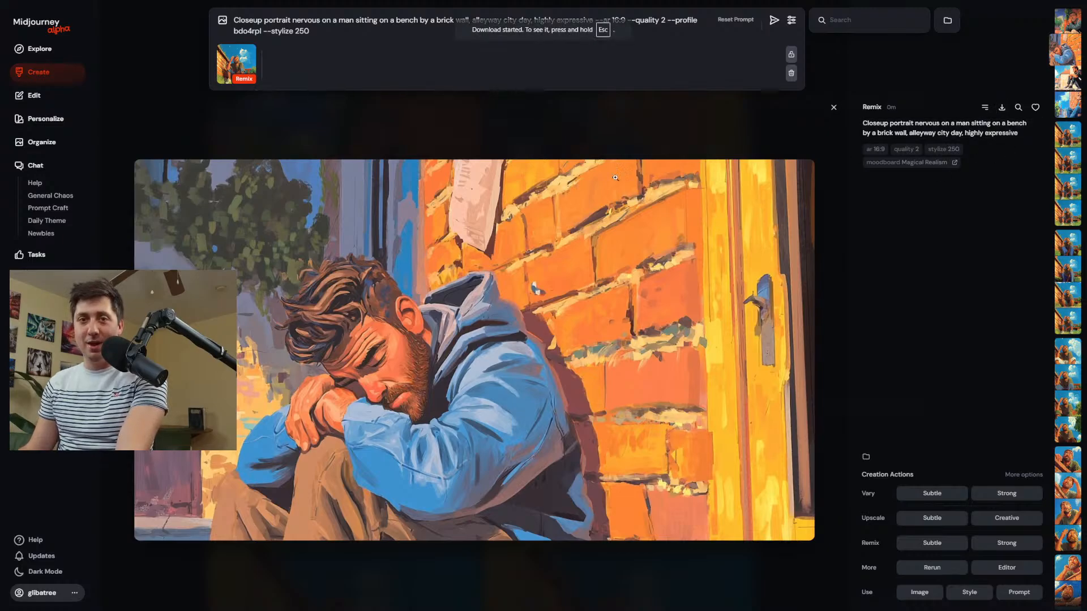
Compare the four strong remix images of men by the brick wall at full size, judging pose, expression and style.
{"action": "key", "text": "Left"}
{"action": "key", "text": "Right"}
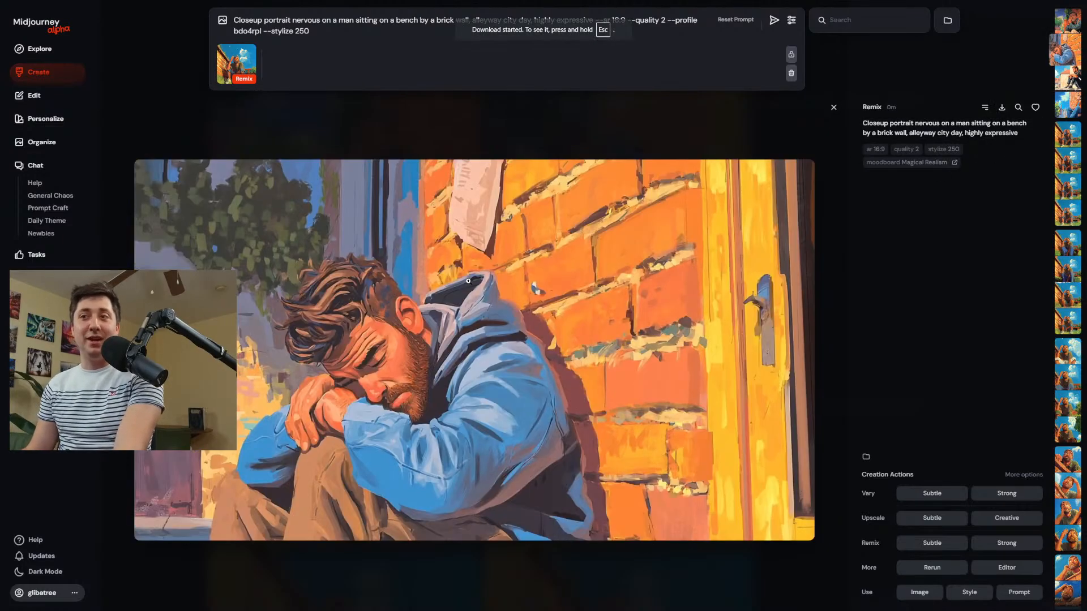
{"action": "key", "text": "Right"}
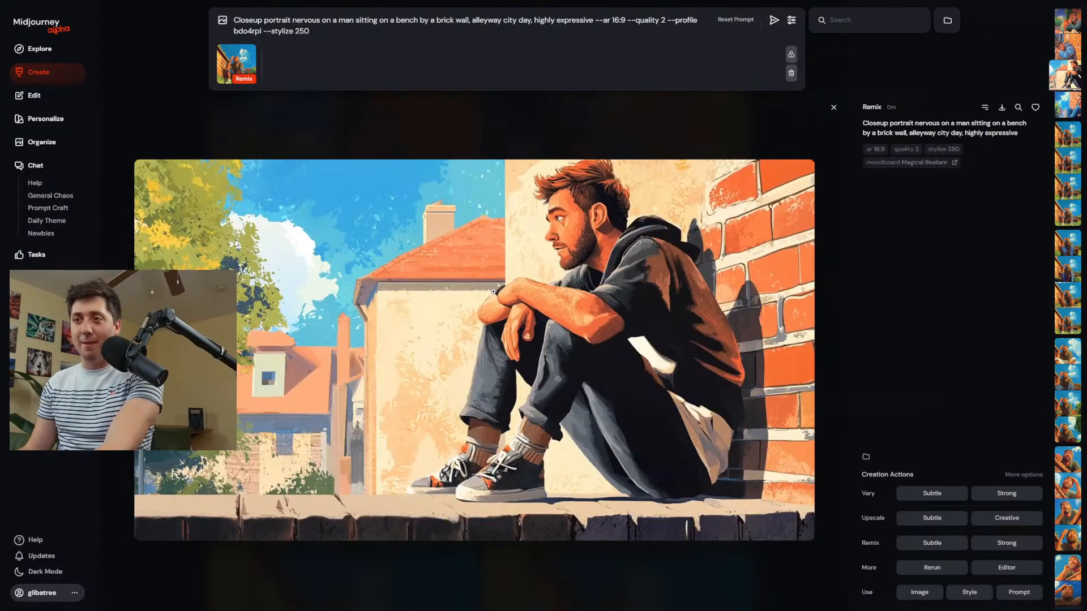
{"action": "key", "text": "Left"}
{"action": "key", "text": "Right"}
{"action": "key", "text": "Right"}
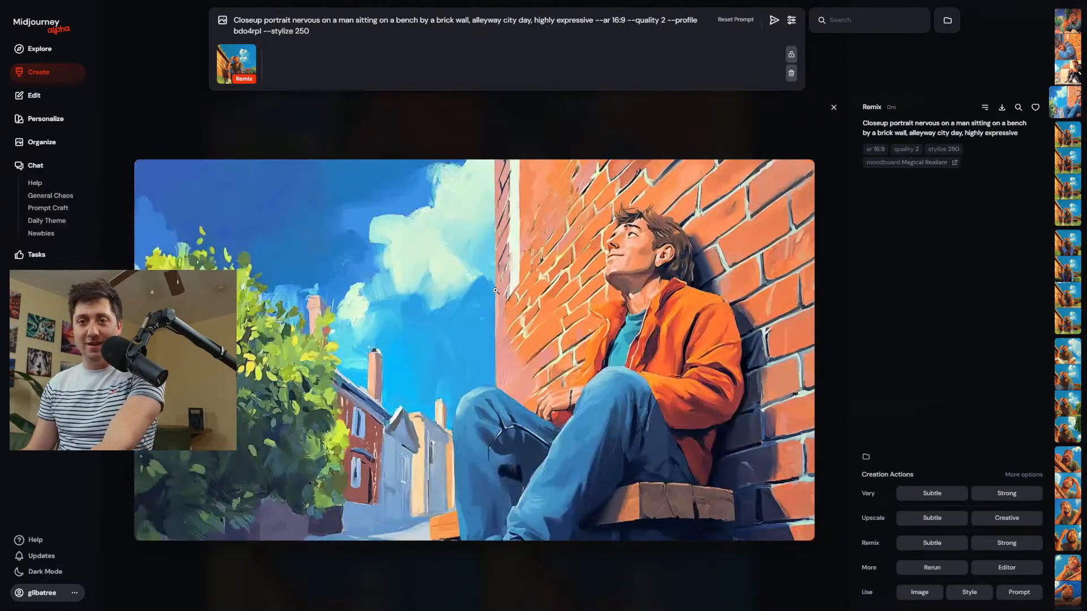
{"action": "key", "text": "Left"}
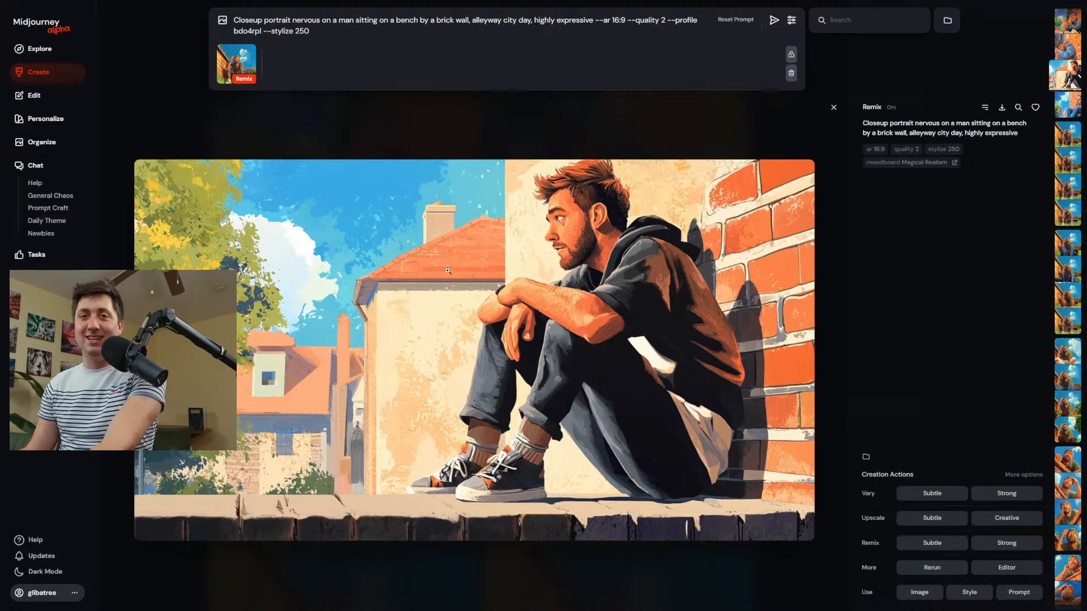
{"action": "key", "text": "Left"}
{"action": "key", "text": "Right"}
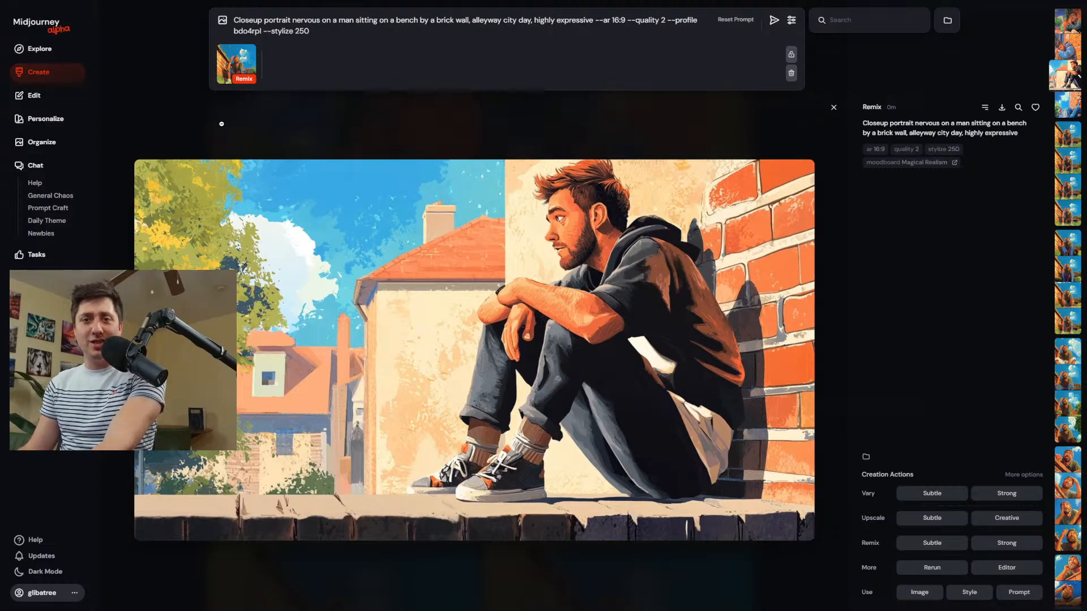
{"action": "key", "text": "Left"}
{"action": "key", "text": "Left"}
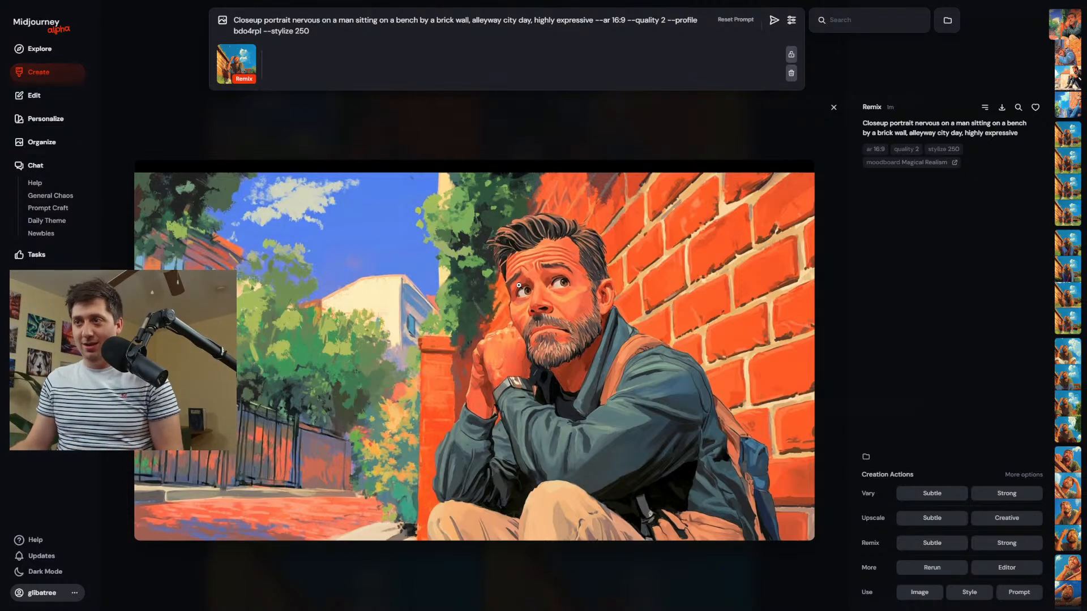
Download the strong remix of the worried bearded man in the dark green jacket and upload it to the Magical Realism moodboard.
{"action": "left_click", "coordinate": [1002, 107]}
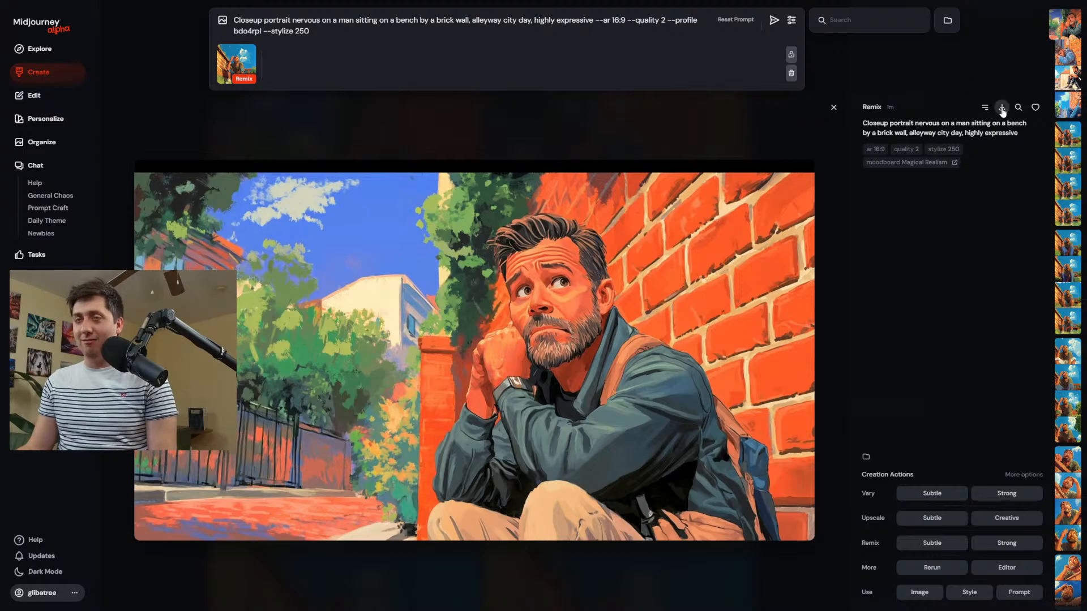
{"action": "left_click", "coordinate": [45, 118]}
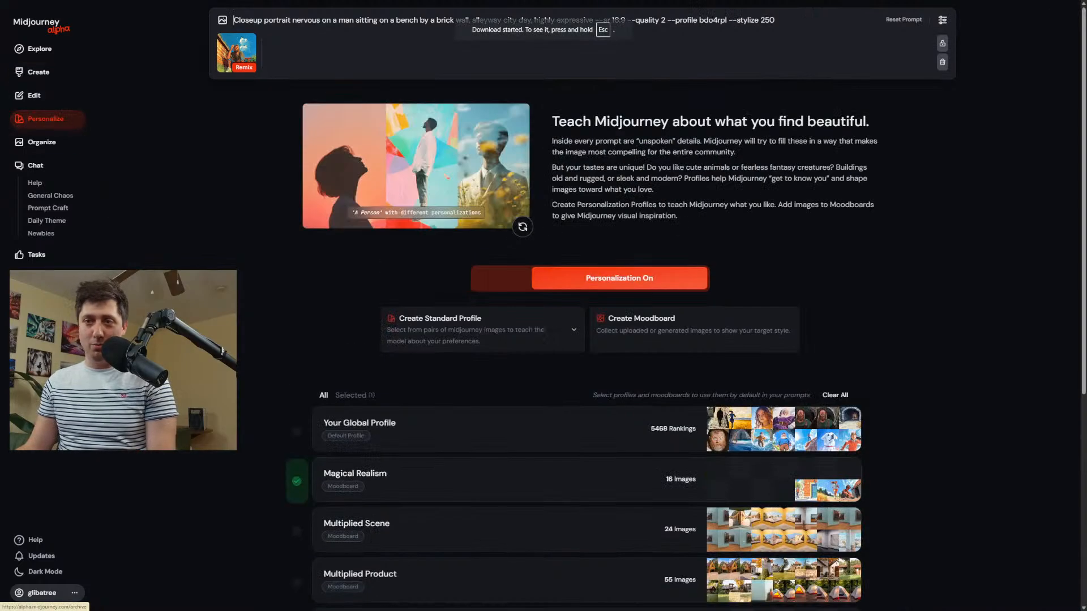
{"action": "left_click", "coordinate": [466, 485]}
{"action": "left_click", "coordinate": [379, 204]}
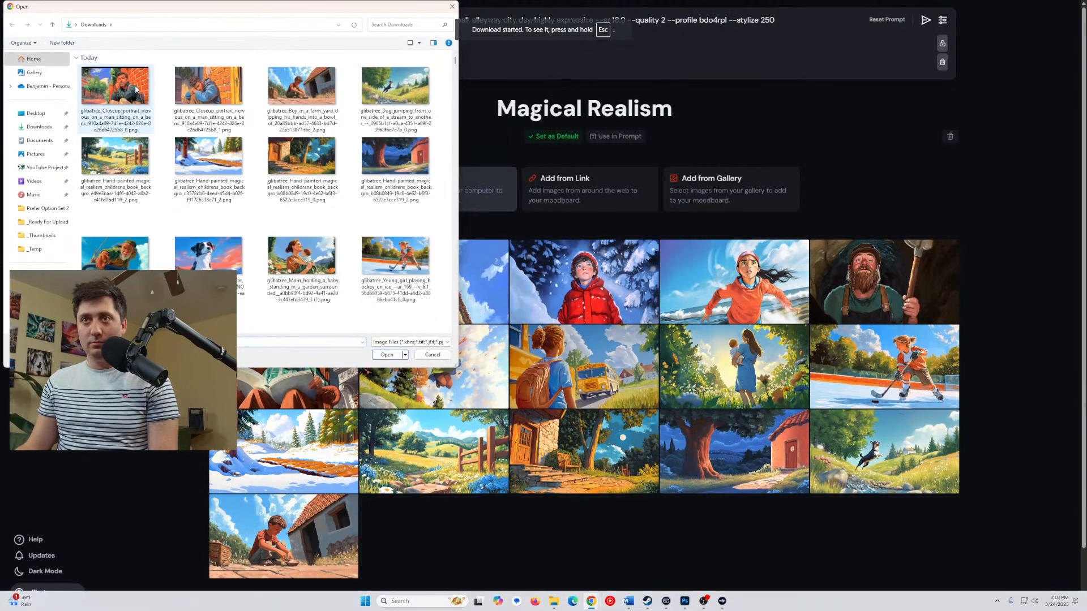
{"action": "left_click", "coordinate": [116, 91]}
{"action": "left_click", "coordinate": [386, 354]}
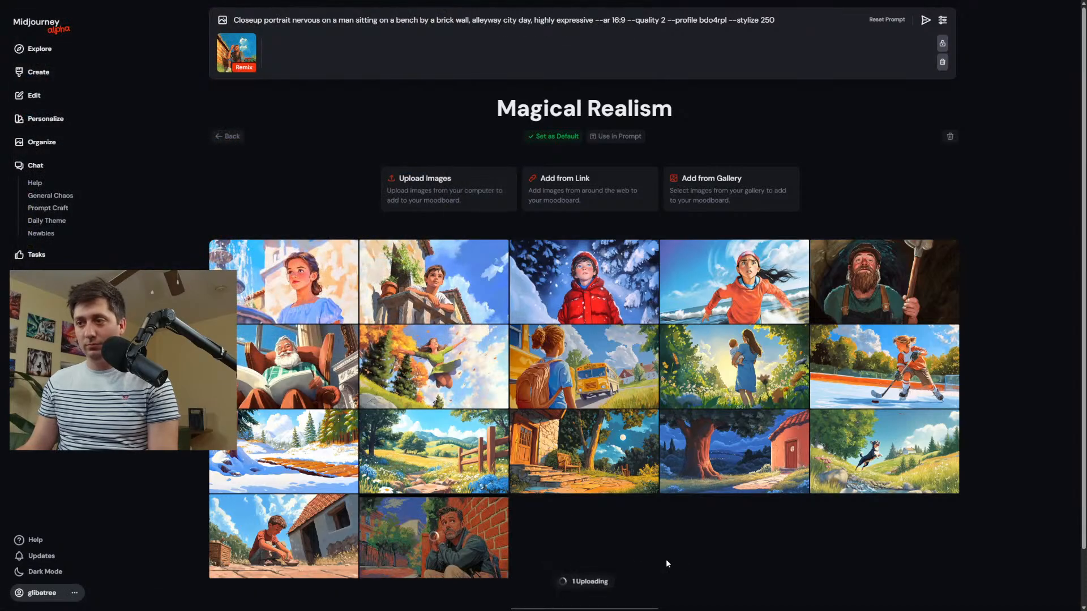
Return to the creation page, replace the strong remix prompt with "Woman in a purple dres riding a bike" without parameters, and generate.
{"action": "left_click", "coordinate": [39, 72]}
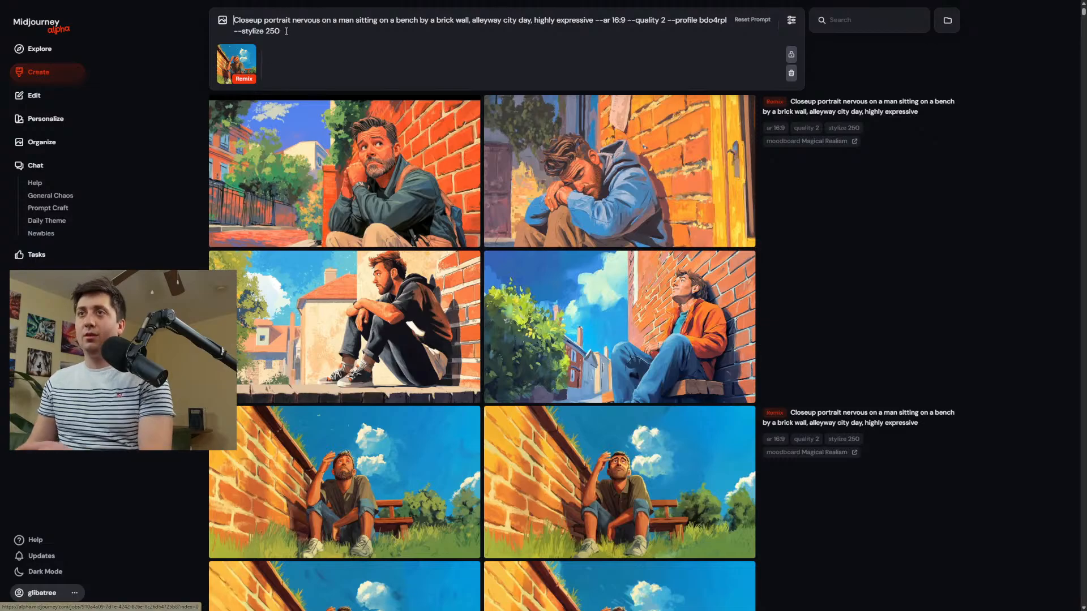
{"action": "key", "text": "ctrl+a"}
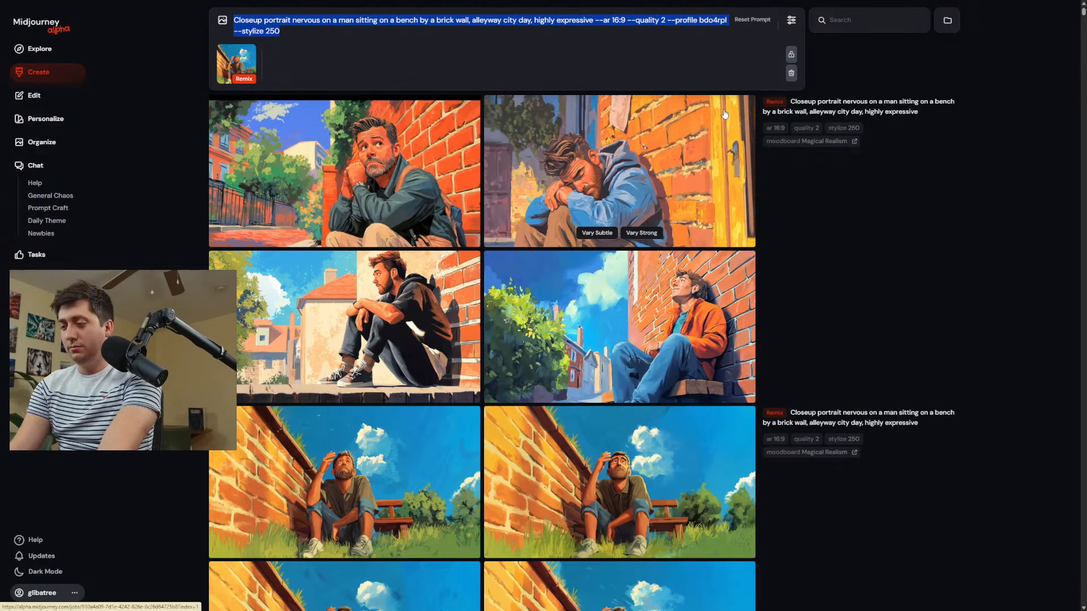
{"action": "type", "text": "Woman in a"}
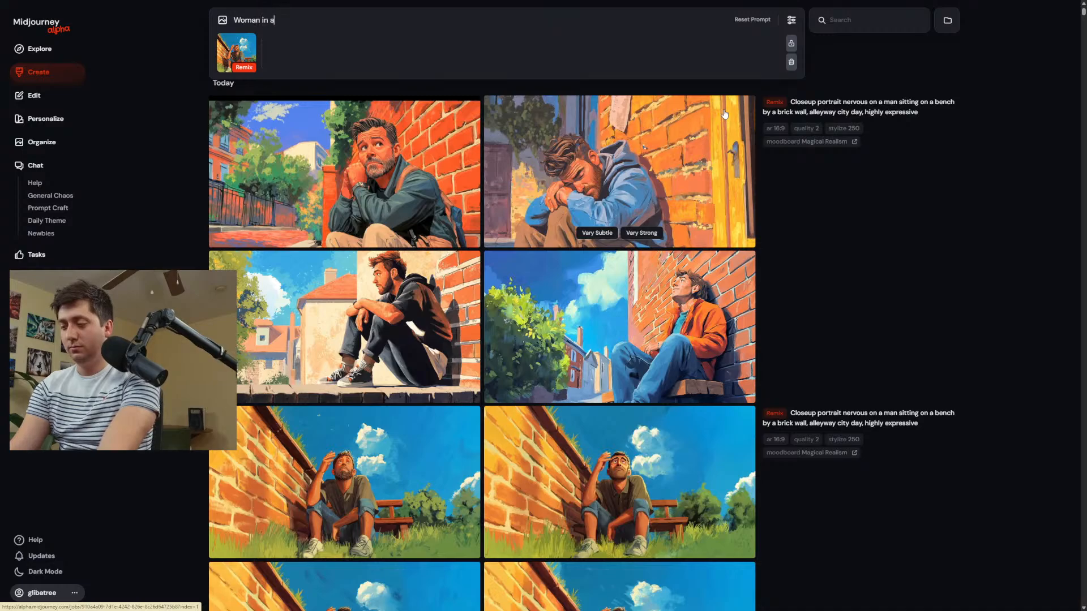
{"action": "type", "text": " purple dres"}
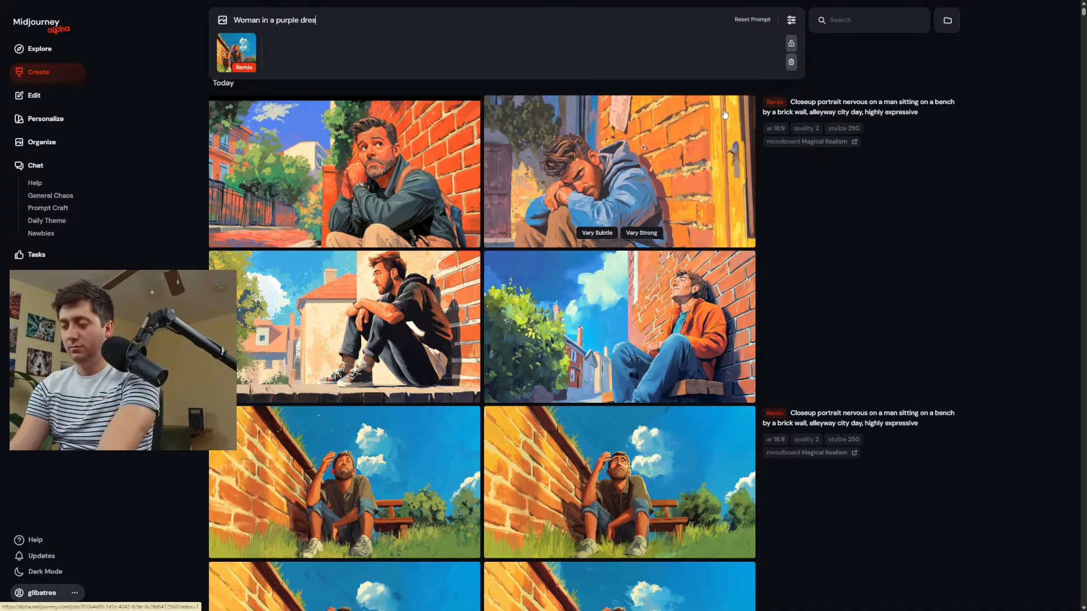
{"action": "type", "text": " riding a bike"}
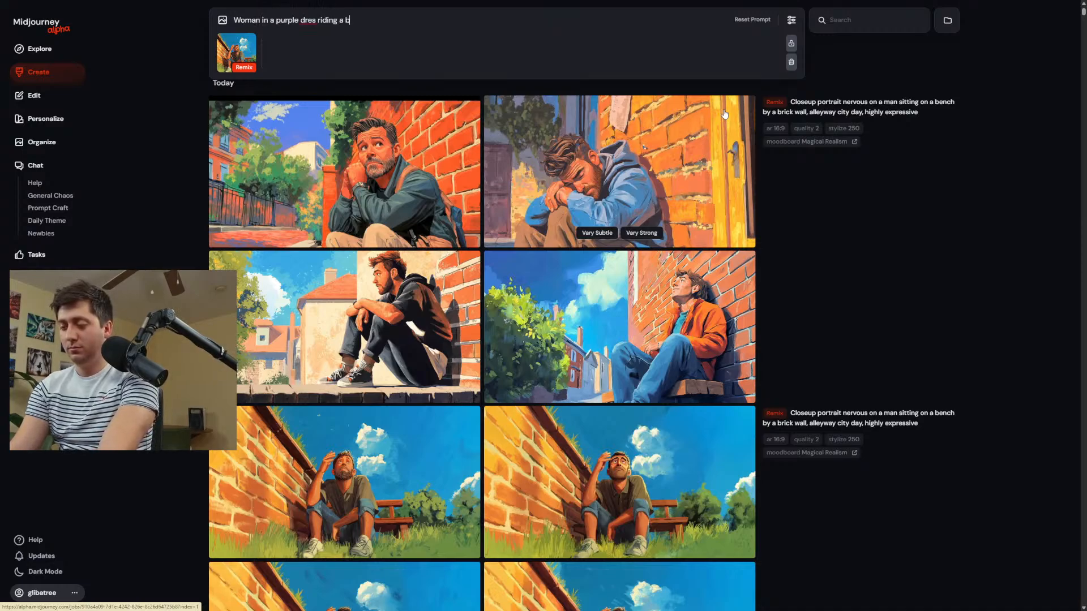
{"action": "key", "text": "Return"}
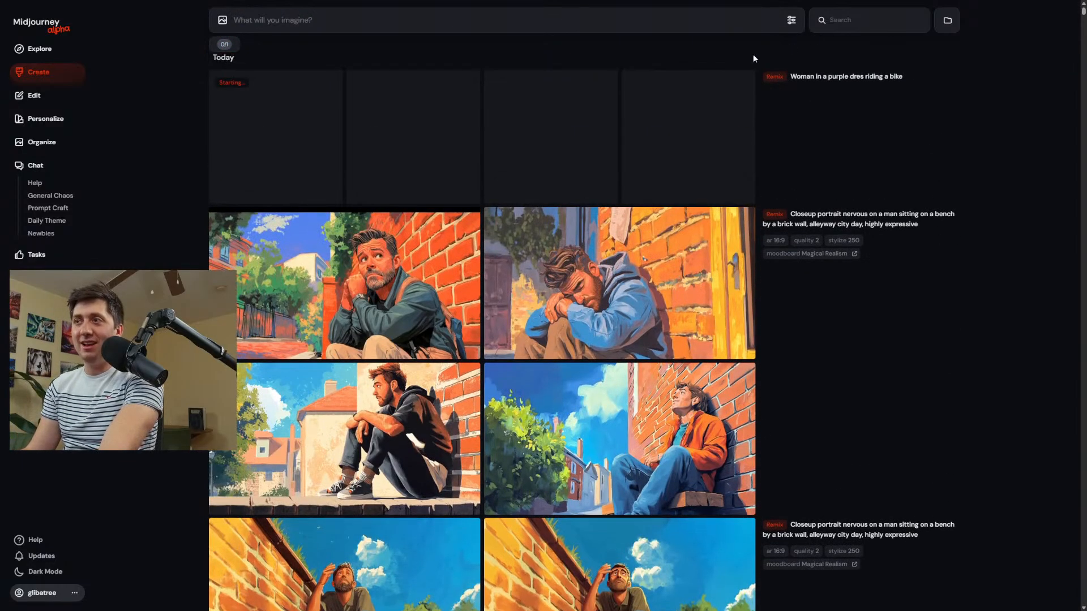
Check the size, aesthetics and model settings, and reload the text of the purple dress bike prompt.
{"action": "left_click", "coordinate": [790, 20]}
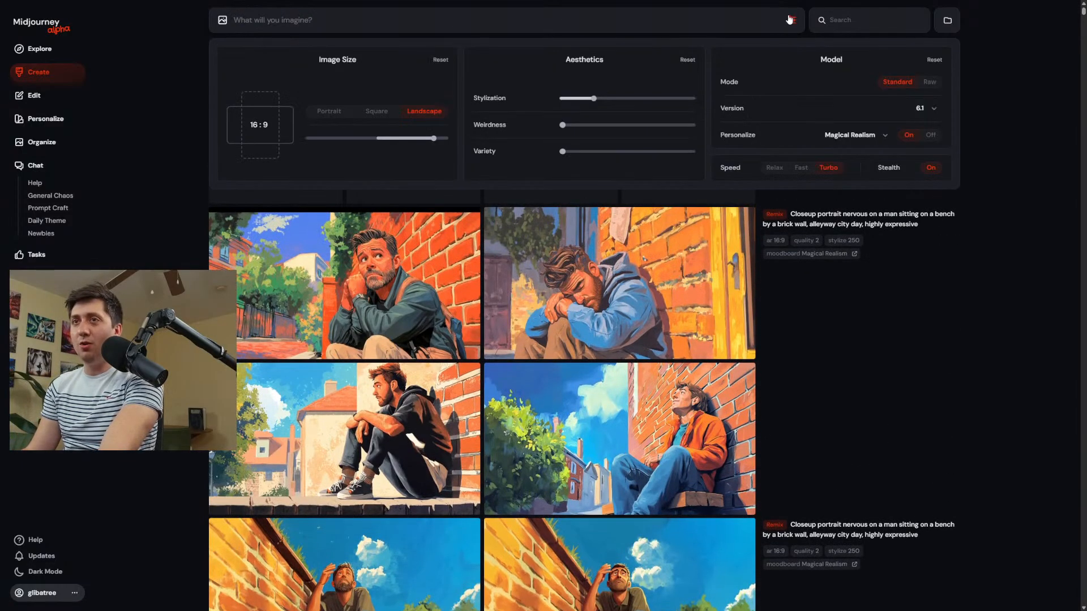
{"action": "left_click", "coordinate": [791, 21]}
{"action": "left_click", "coordinate": [821, 76]}
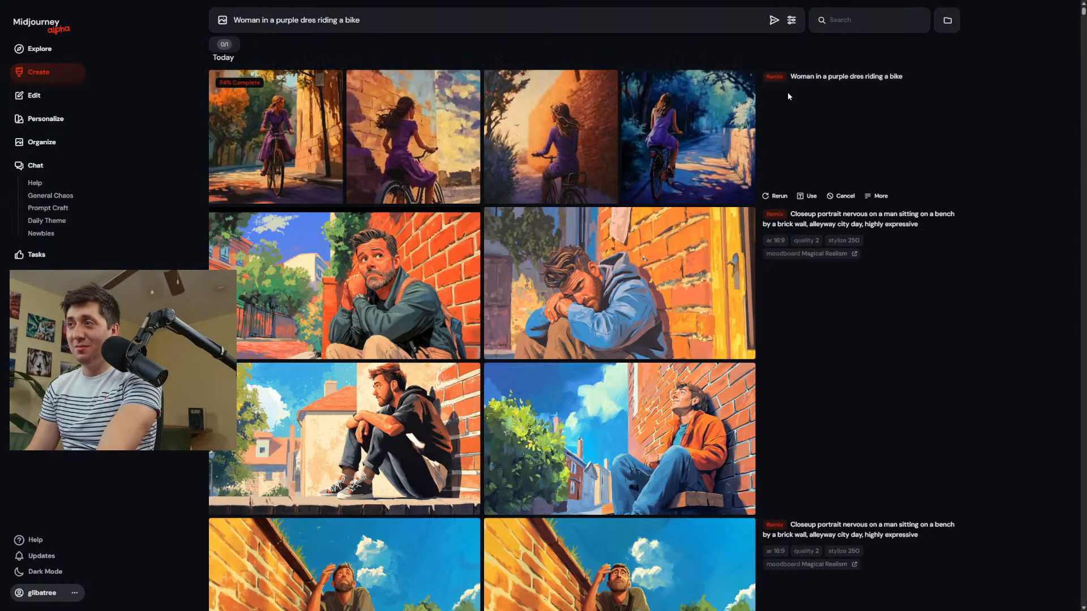
{"action": "left_click", "coordinate": [791, 21]}
{"action": "left_click", "coordinate": [942, 246]}
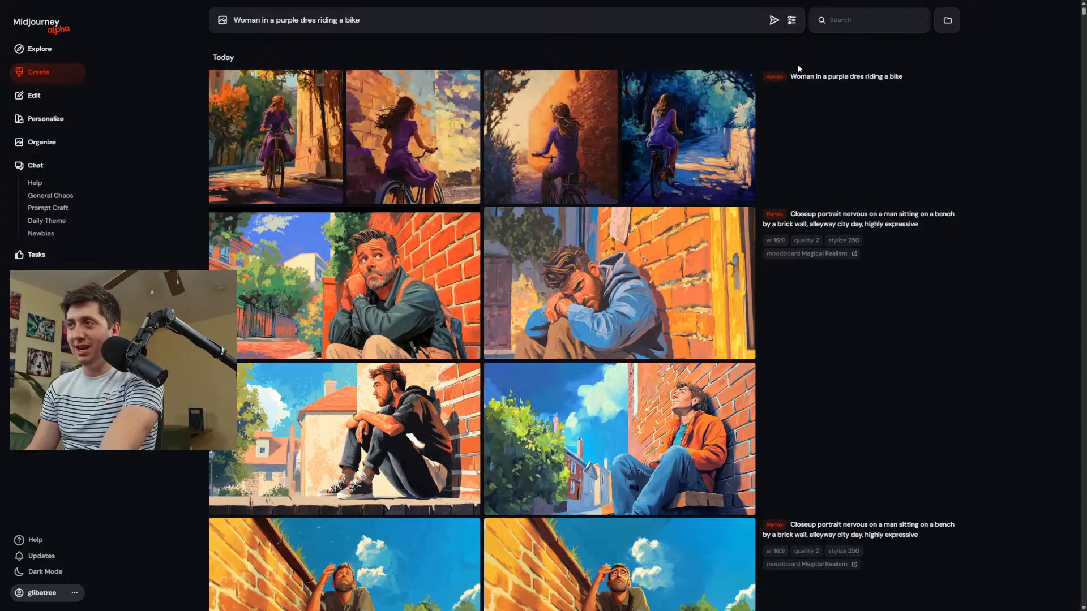
Open the source image of the man by the bench, load its strong remix prompt with all parameters, and return to the creation page.
{"action": "left_click", "coordinate": [776, 78]}
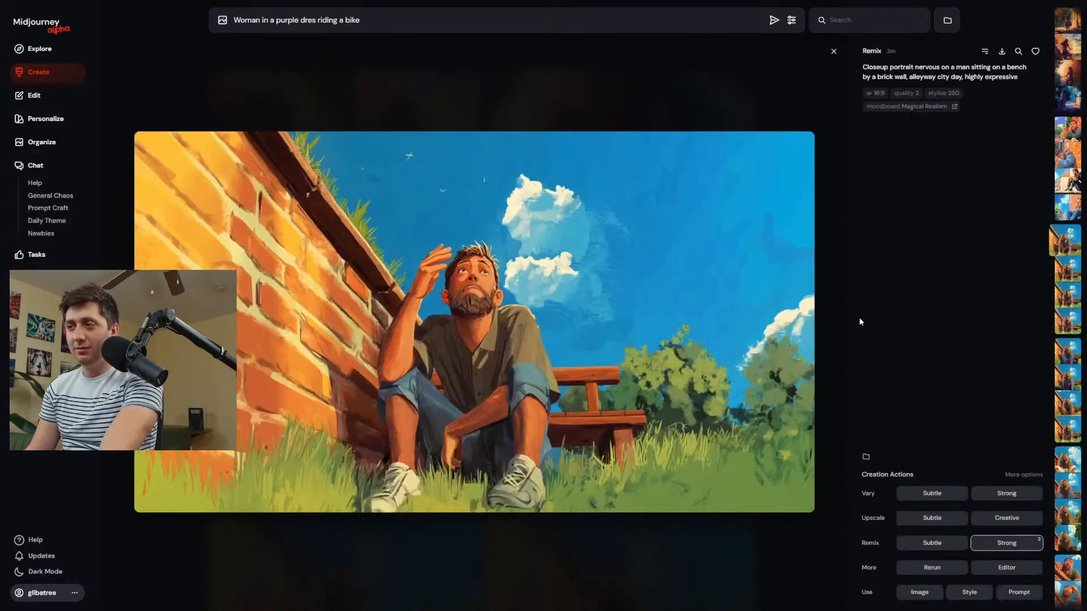
{"action": "left_click", "coordinate": [1007, 544]}
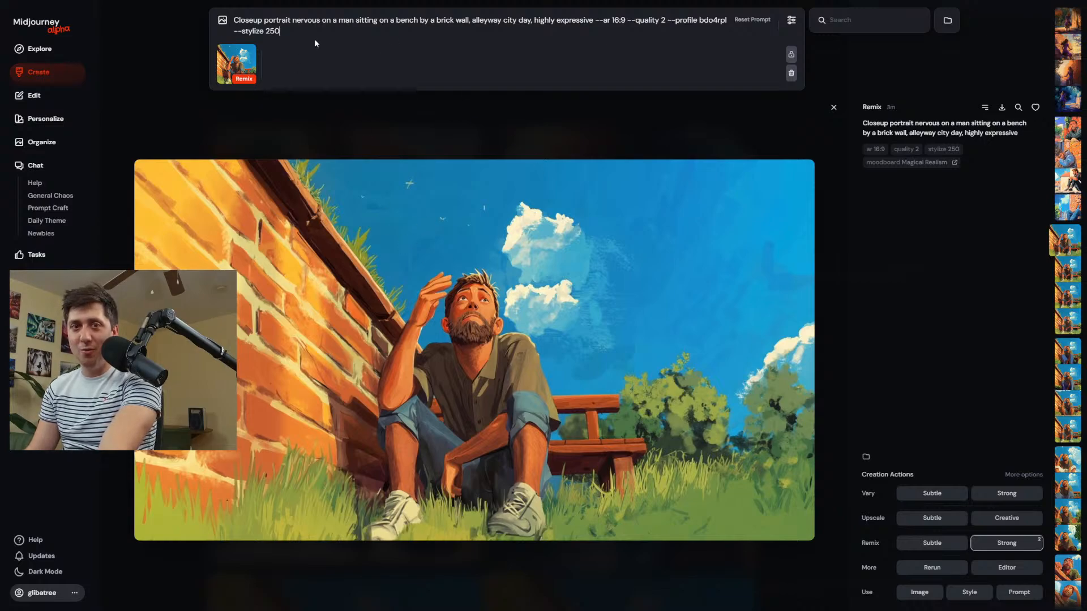
{"action": "left_click_drag", "start_coordinate": [280, 31], "coordinate": [228, 31]}
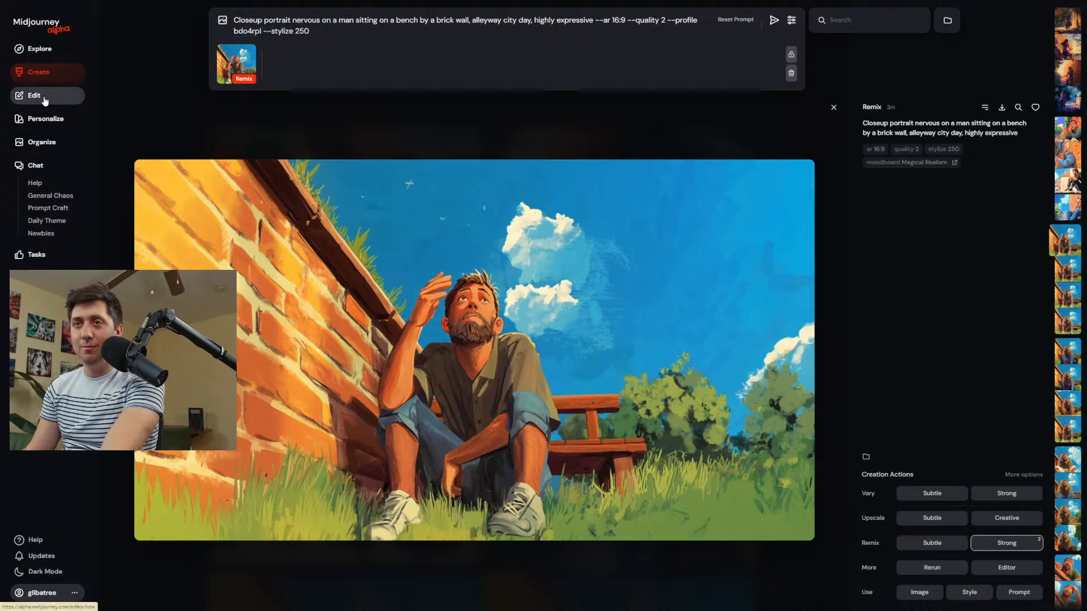
{"action": "left_click", "coordinate": [41, 72]}
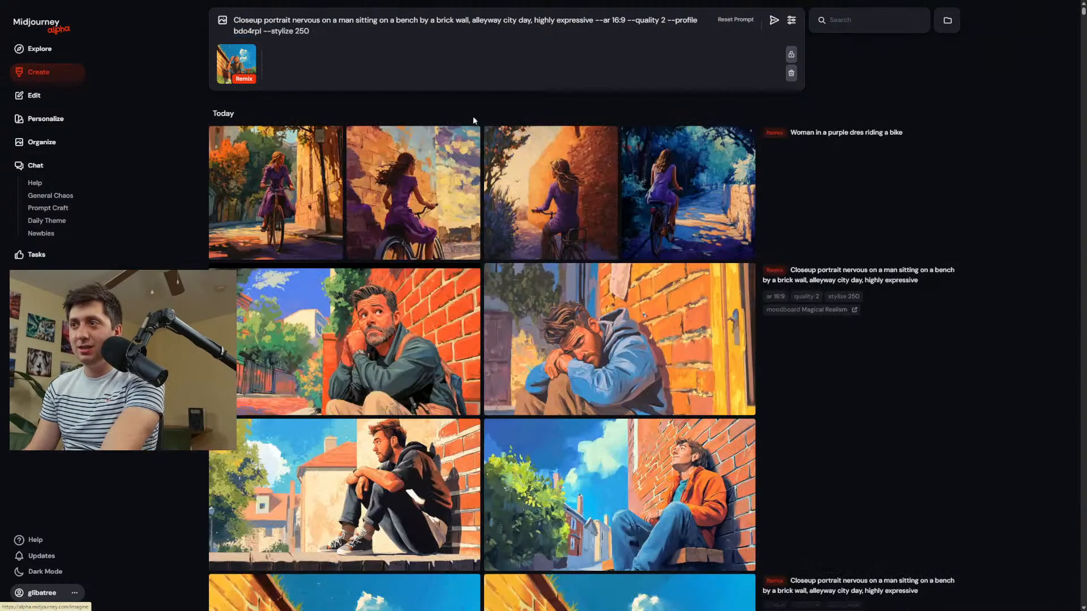
Swap the remix text for the woman on a bike prompt, keeping 16:9, quality 2, profile bdo4rpl and stylize 250, and generate.
{"action": "left_click", "coordinate": [840, 134]}
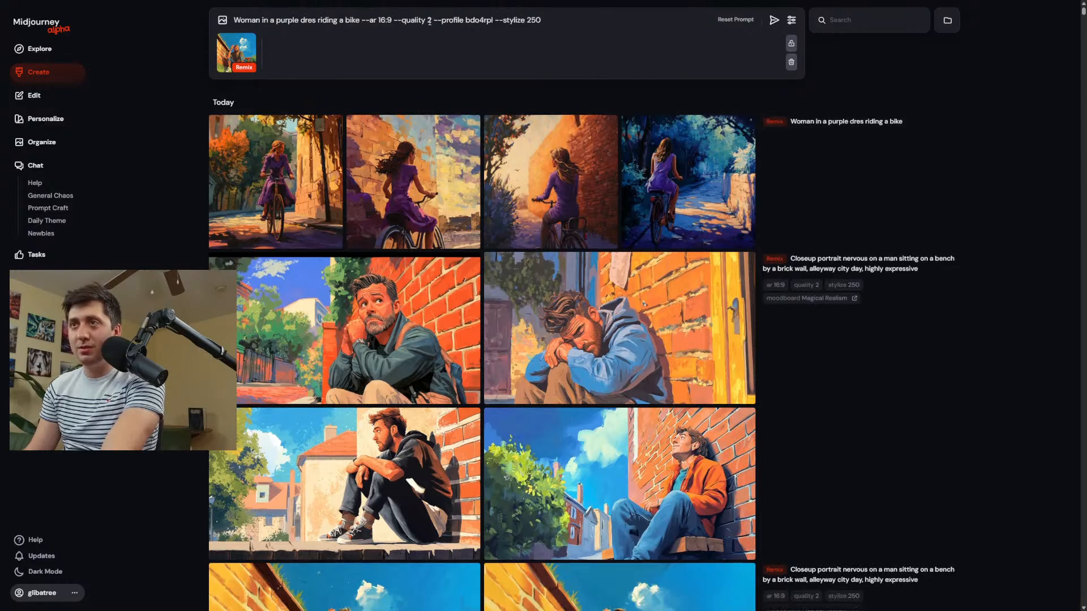
{"action": "left_click", "coordinate": [544, 20]}
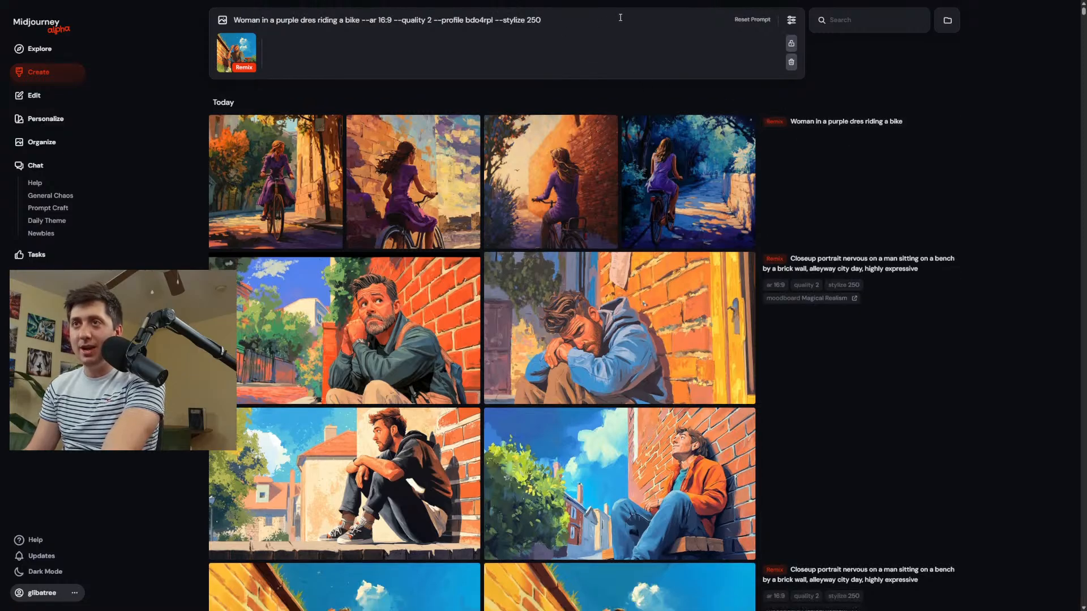
{"action": "key", "text": "Return"}
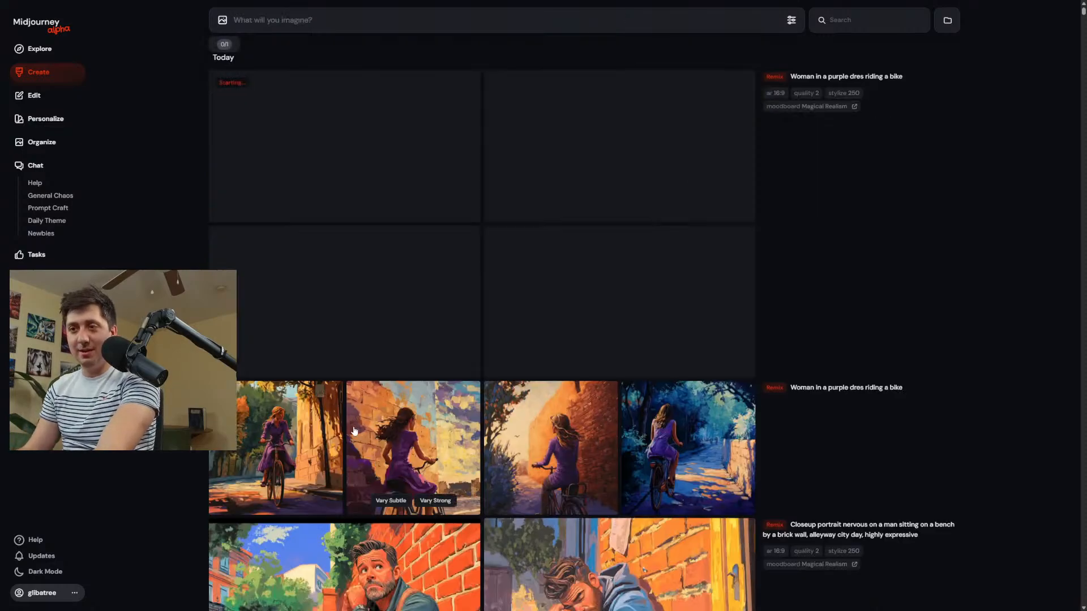
View the square bike remixes made without parameters at full size.
{"action": "left_click", "coordinate": [271, 436]}
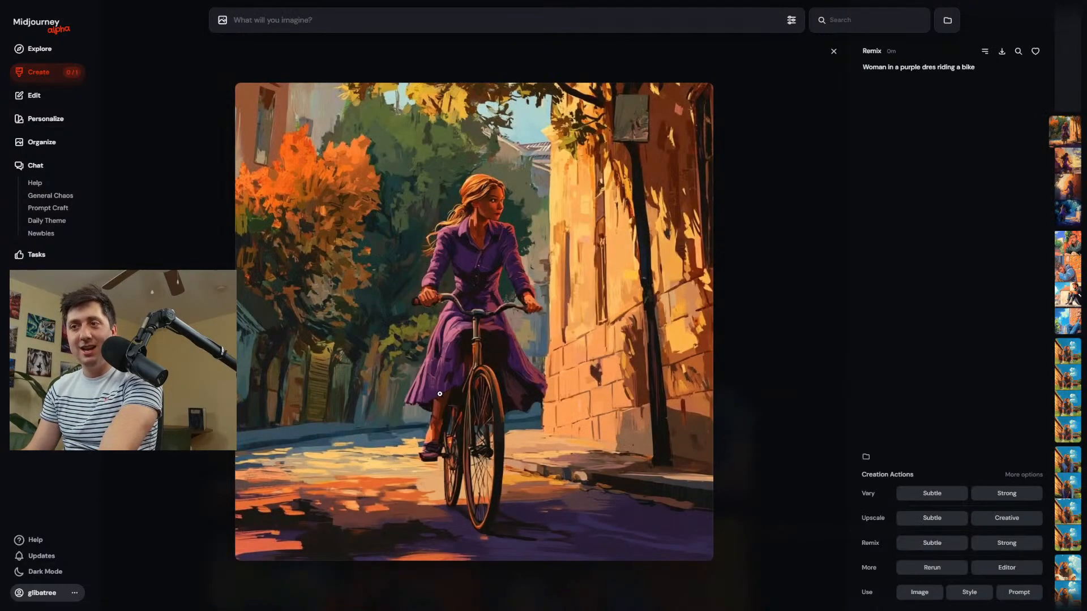
{"action": "scroll", "coordinate": [440, 394], "scroll_direction": "down", "scroll_amount": 1}
{"action": "scroll", "coordinate": [486, 370], "scroll_direction": "down", "scroll_amount": 1}
{"action": "scroll", "coordinate": [486, 370], "scroll_direction": "down", "scroll_amount": 2}
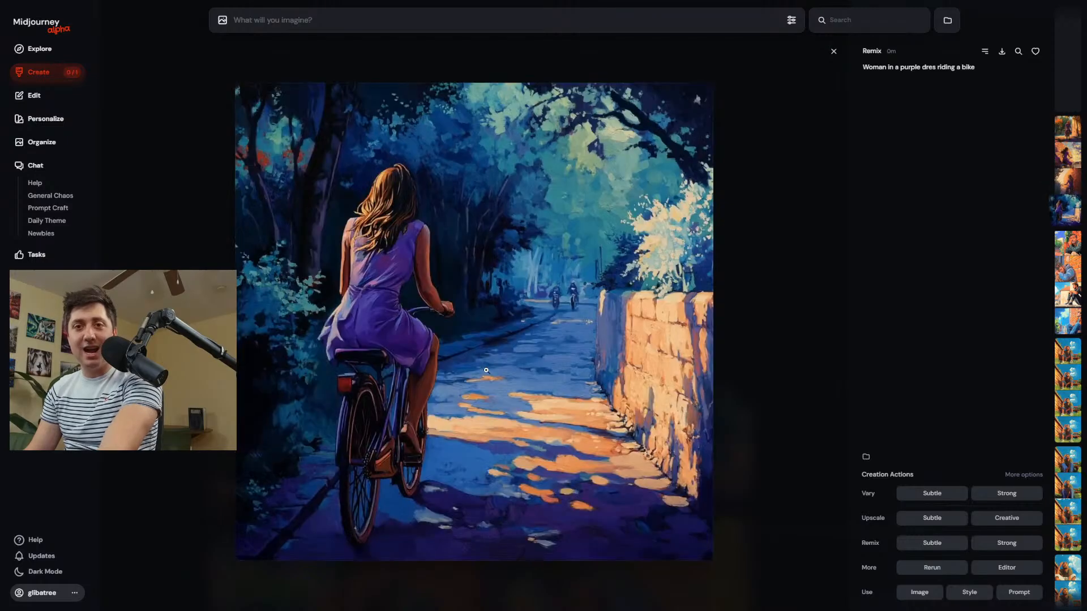
{"action": "scroll", "coordinate": [489, 372], "scroll_direction": "up", "scroll_amount": 1}
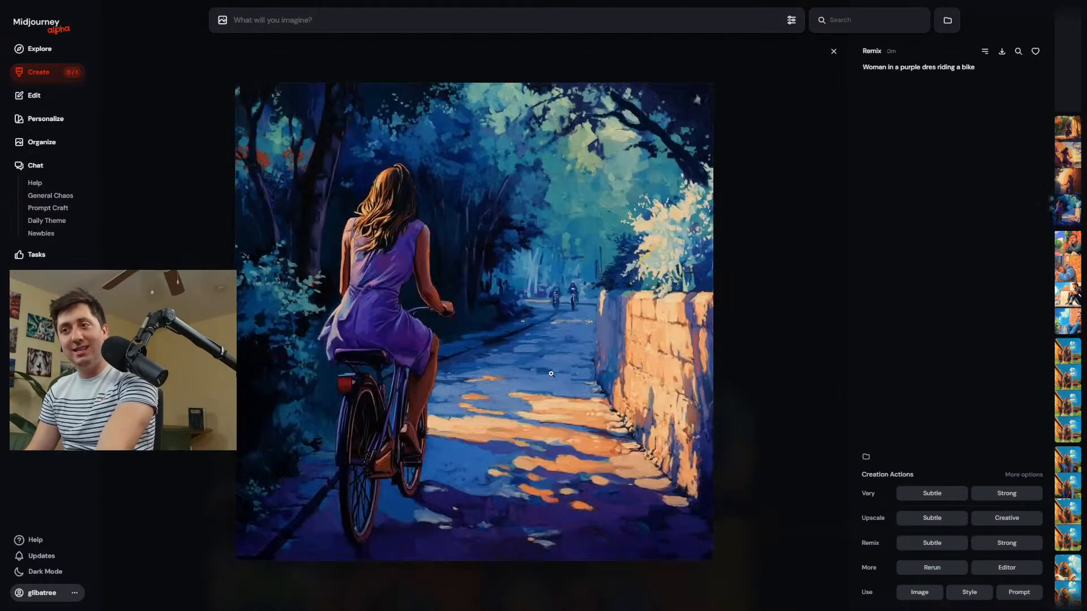
Compare the four 16:9 Magical Realism bike remixes at full size, judging clothing, pose, expression and style.
{"action": "scroll", "coordinate": [551, 373], "scroll_direction": "up", "scroll_amount": 3}
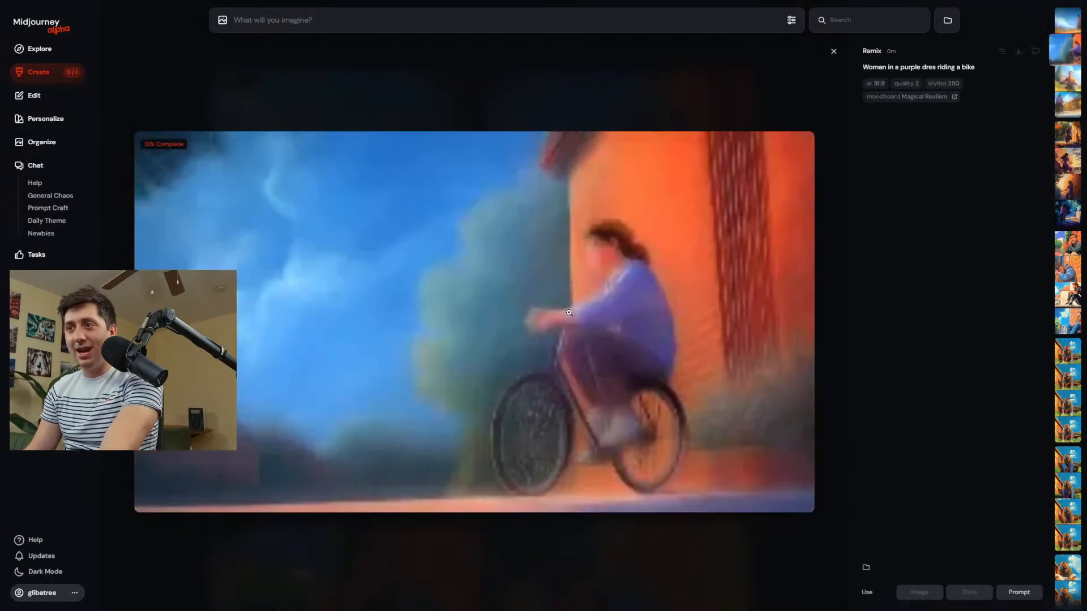
{"action": "scroll", "coordinate": [569, 312], "scroll_direction": "down", "scroll_amount": 1}
{"action": "scroll", "coordinate": [570, 313], "scroll_direction": "down", "scroll_amount": 1}
{"action": "scroll", "coordinate": [571, 314], "scroll_direction": "up", "scroll_amount": 1}
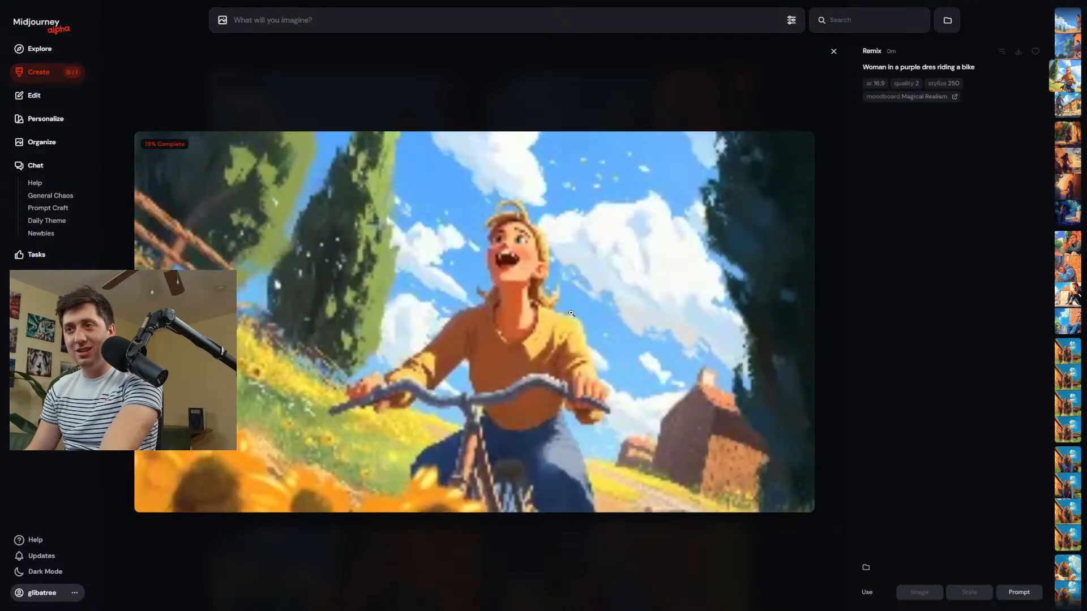
{"action": "scroll", "coordinate": [572, 315], "scroll_direction": "down", "scroll_amount": 1}
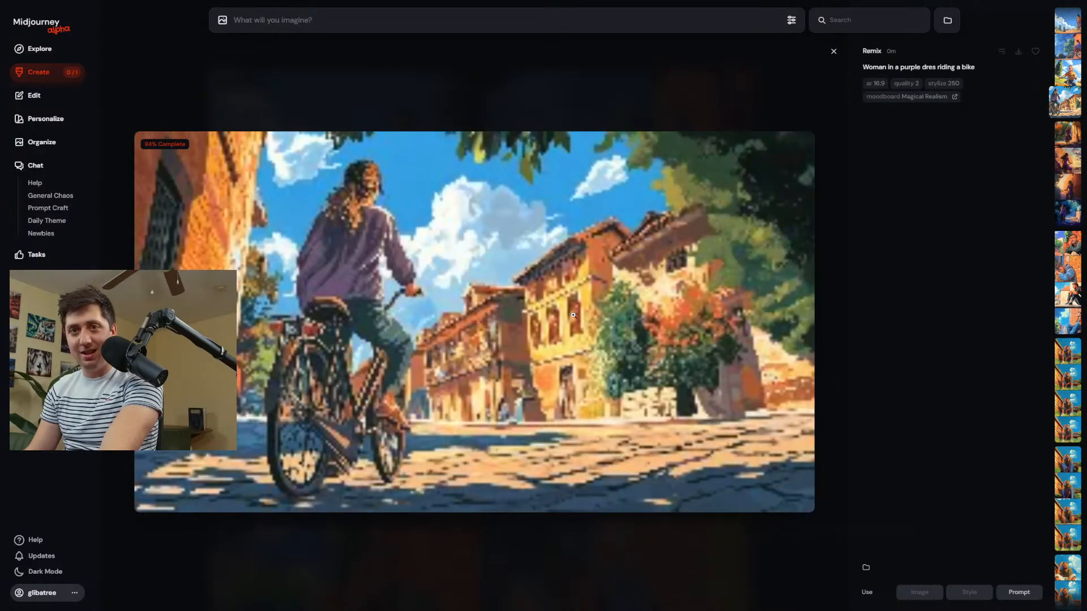
{"action": "scroll", "coordinate": [581, 319], "scroll_direction": "up", "scroll_amount": 4}
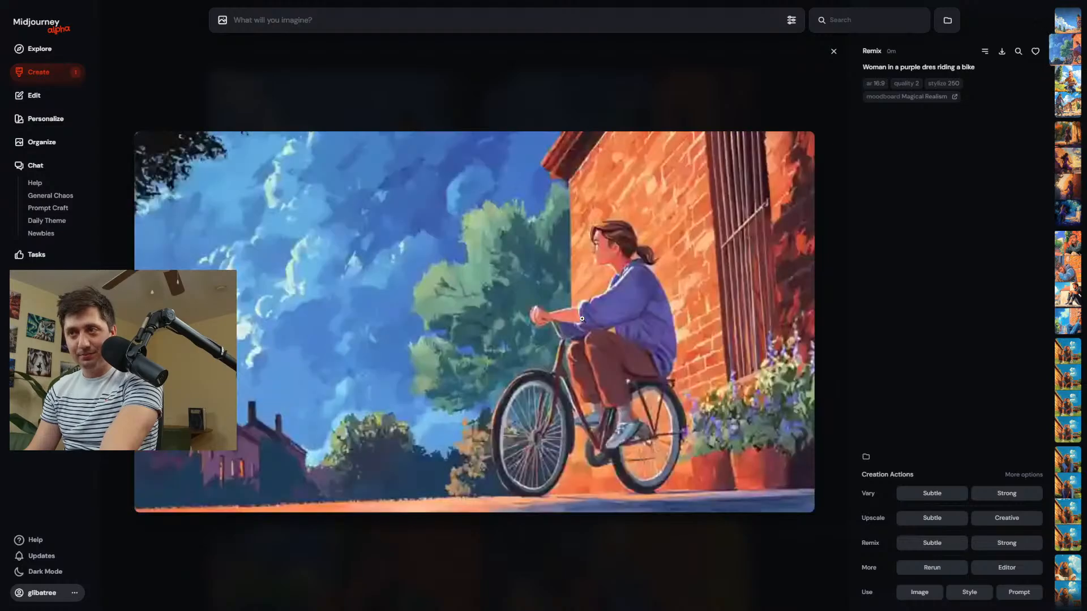
{"action": "scroll", "coordinate": [582, 319], "scroll_direction": "down", "scroll_amount": 2}
{"action": "scroll", "coordinate": [582, 319], "scroll_direction": "up", "scroll_amount": 1}
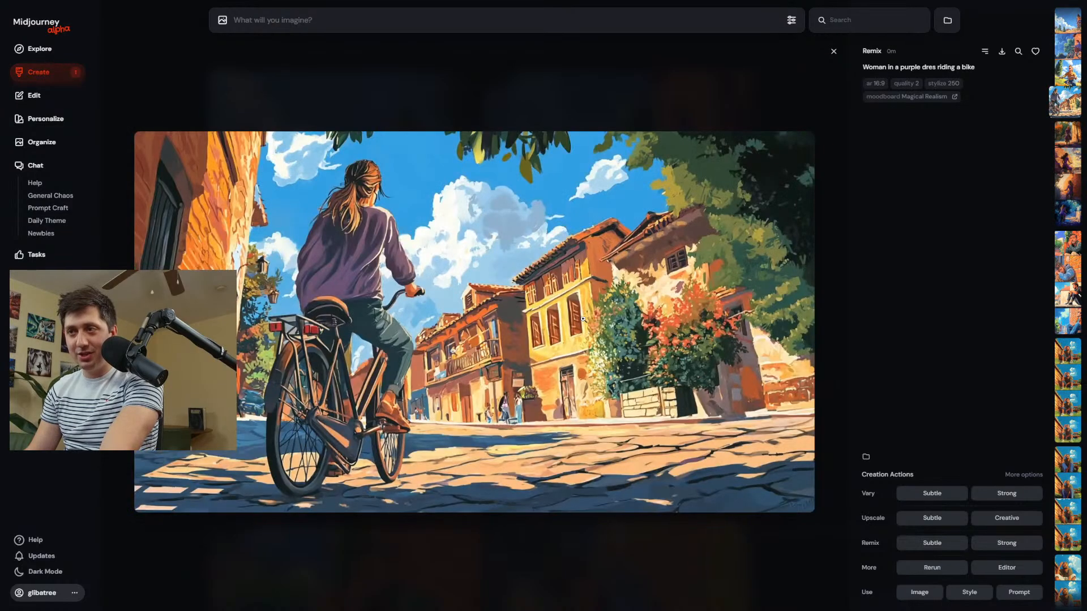
{"action": "scroll", "coordinate": [583, 320], "scroll_direction": "down", "scroll_amount": 2}
{"action": "scroll", "coordinate": [583, 319], "scroll_direction": "up", "scroll_amount": 1}
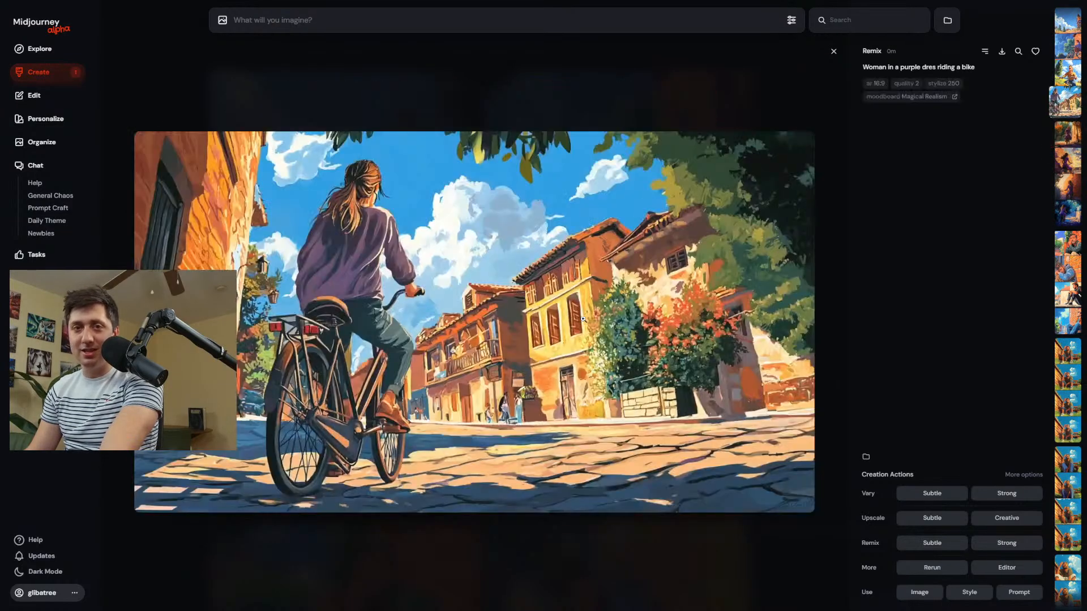
{"action": "scroll", "coordinate": [589, 320], "scroll_direction": "down", "scroll_amount": 1}
{"action": "scroll", "coordinate": [590, 321], "scroll_direction": "up", "scroll_amount": 1}
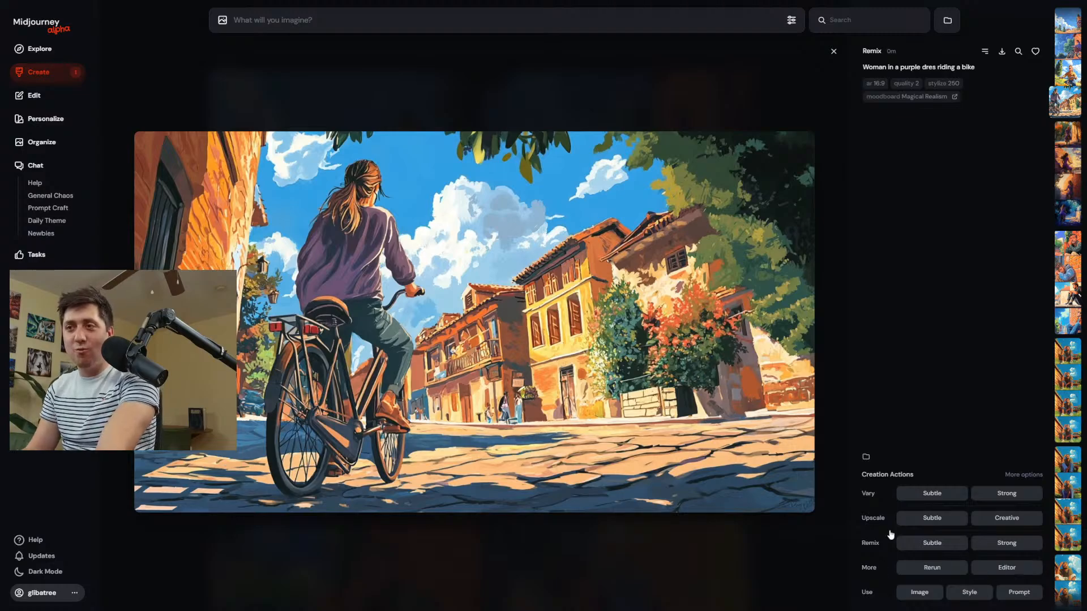
{"action": "scroll", "coordinate": [522, 319], "scroll_direction": "down", "scroll_amount": 1}
{"action": "scroll", "coordinate": [522, 319], "scroll_direction": "up", "scroll_amount": 2}
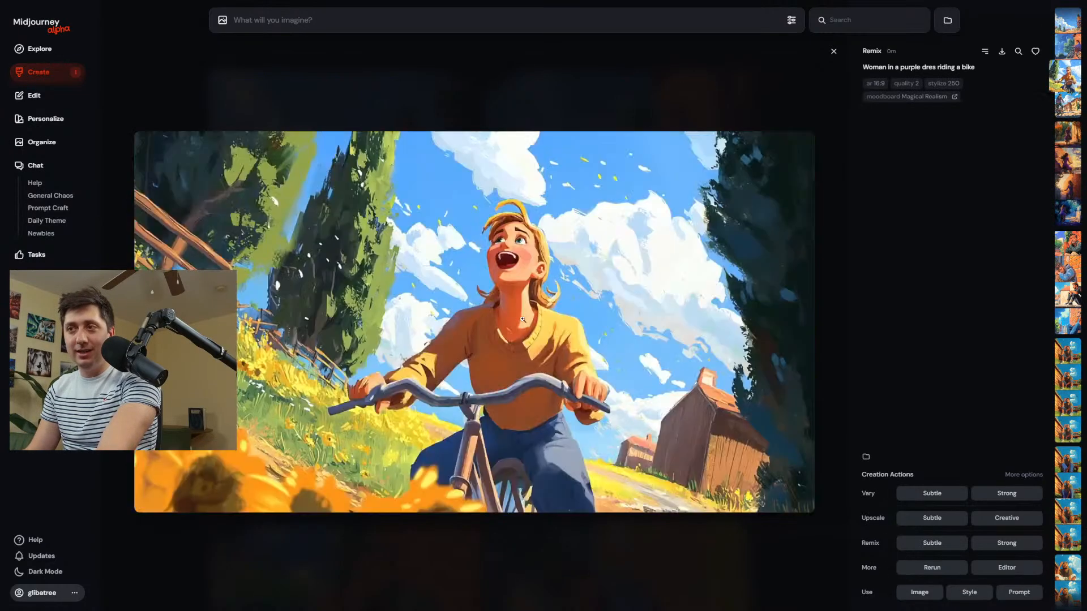
{"action": "scroll", "coordinate": [522, 319], "scroll_direction": "up", "scroll_amount": 3}
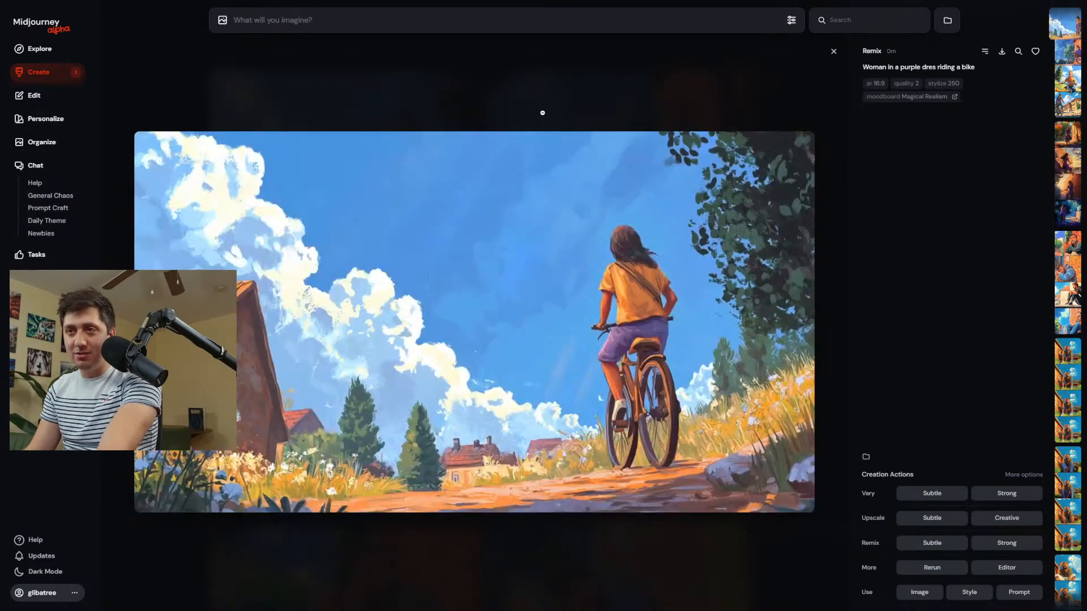
Close the full-size view, reuse the prompt text corrected to "Woman in a purple dress riding a bike", and generate without a remix image.
{"action": "left_click", "coordinate": [834, 51]}
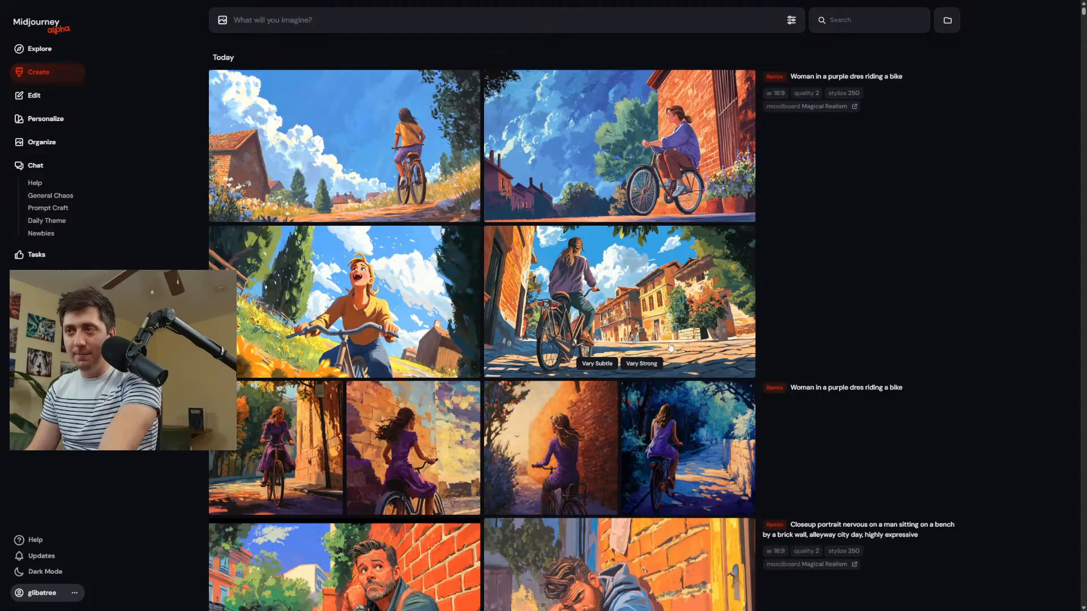
{"action": "left_click", "coordinate": [813, 78]}
{"action": "type", "text": "ss riding a bike"}
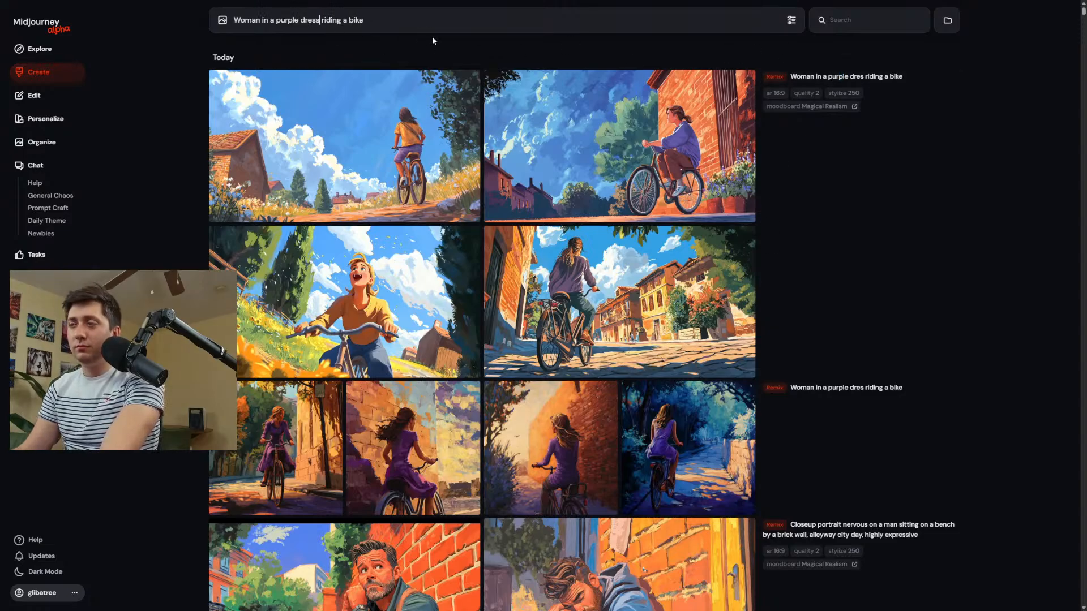
{"action": "key", "text": "Return"}
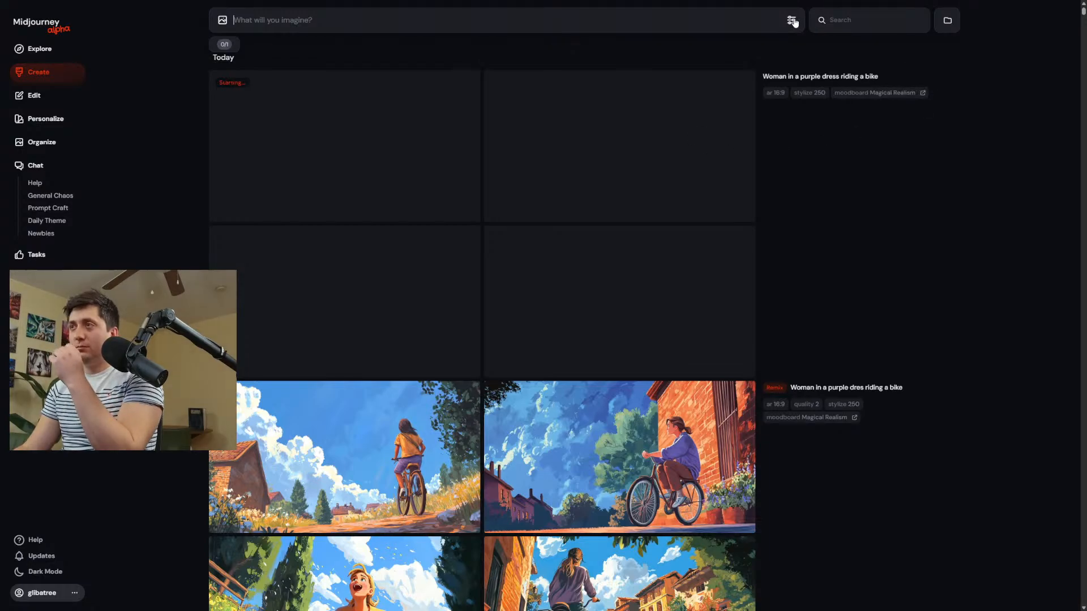
Lower the stylization, generate the corrected purple dress bike prompt again, and look over both new image sets.
{"action": "left_click", "coordinate": [791, 20]}
{"action": "mouse_move", "coordinate": [594, 99]}
{"action": "left_mouse_down"}
{"action": "mouse_move", "coordinate": [567, 98]}
{"action": "mouse_move", "coordinate": [580, 98]}
{"action": "left_mouse_up"}
{"action": "left_click", "coordinate": [1031, 297]}
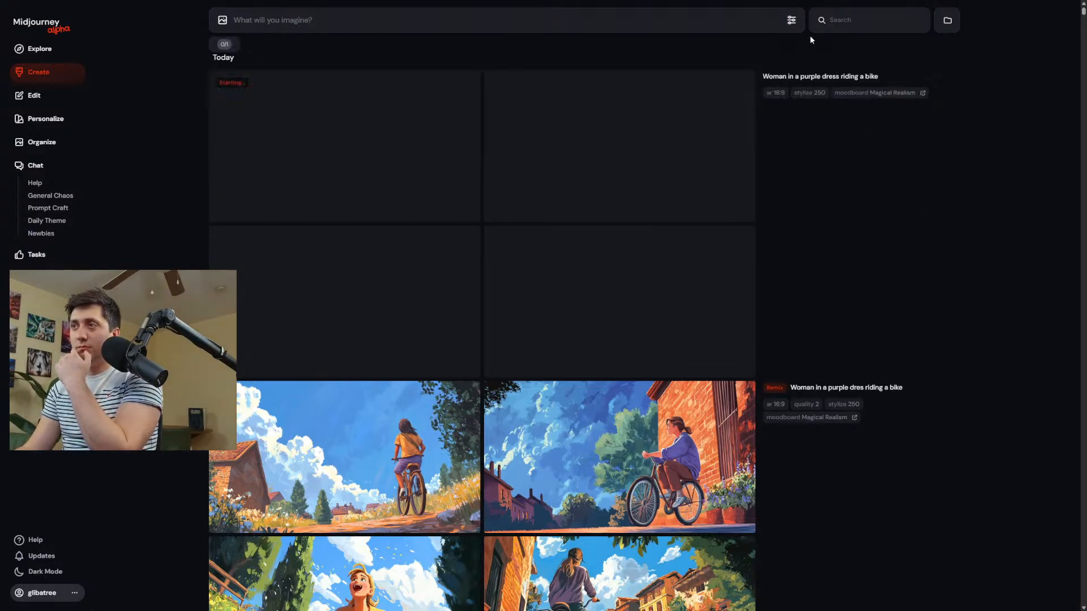
{"action": "left_click", "coordinate": [826, 77]}
{"action": "key", "text": "Return"}
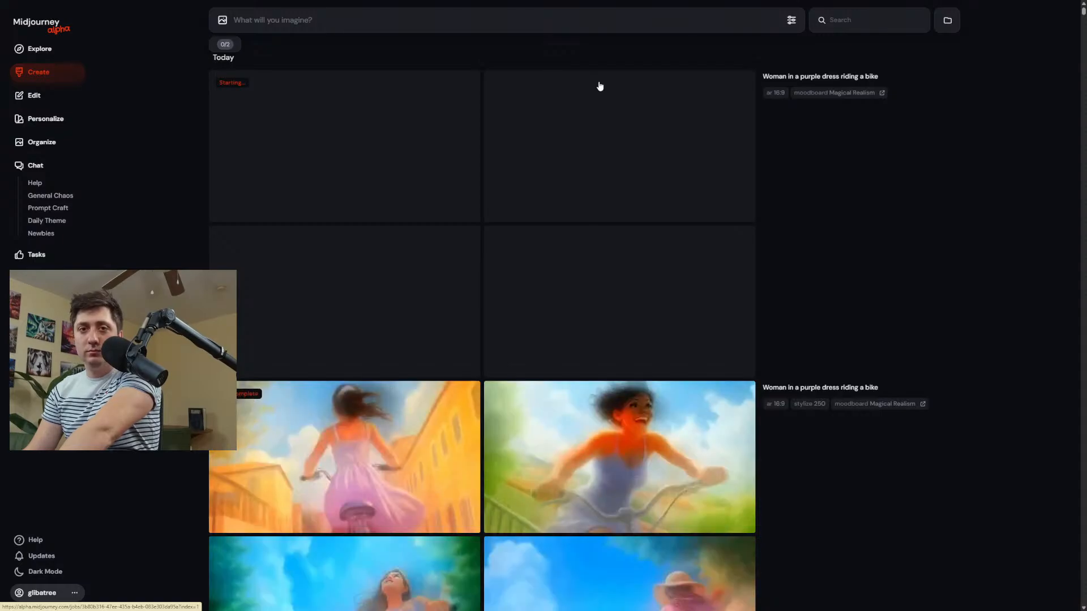
{"action": "scroll", "coordinate": [613, 135], "scroll_direction": "down", "scroll_amount": 3}
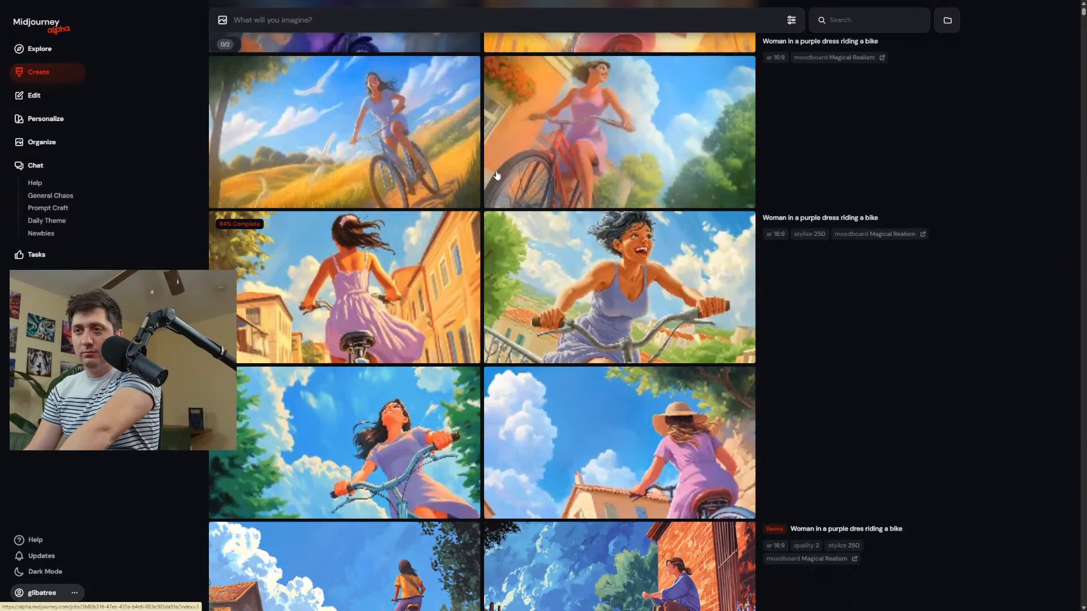
{"action": "scroll", "coordinate": [498, 181], "scroll_direction": "up", "scroll_amount": 3}
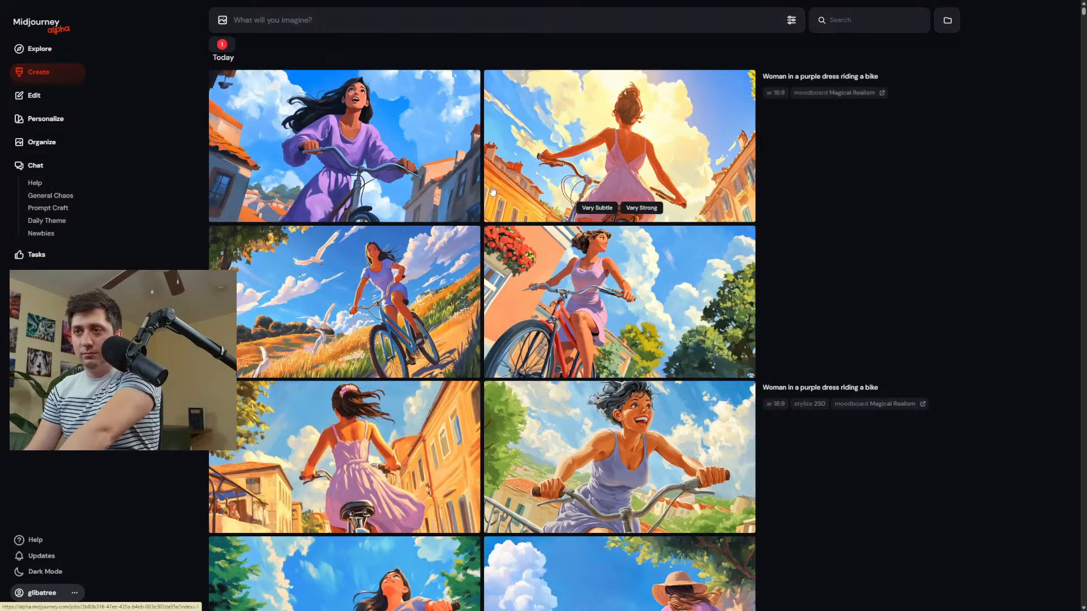
Open the rear-view purple dress bike image in the editor, shrink and center it on the canvas, and submit to extend the scene.
{"action": "scroll", "coordinate": [492, 191], "scroll_direction": "down", "scroll_amount": 4}
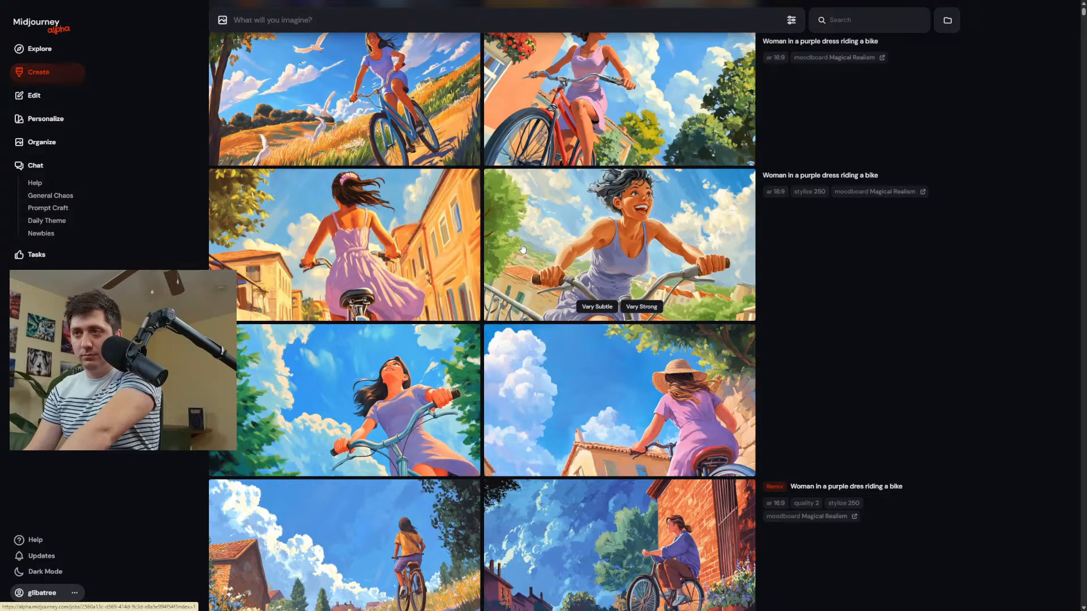
{"action": "left_click", "coordinate": [447, 243]}
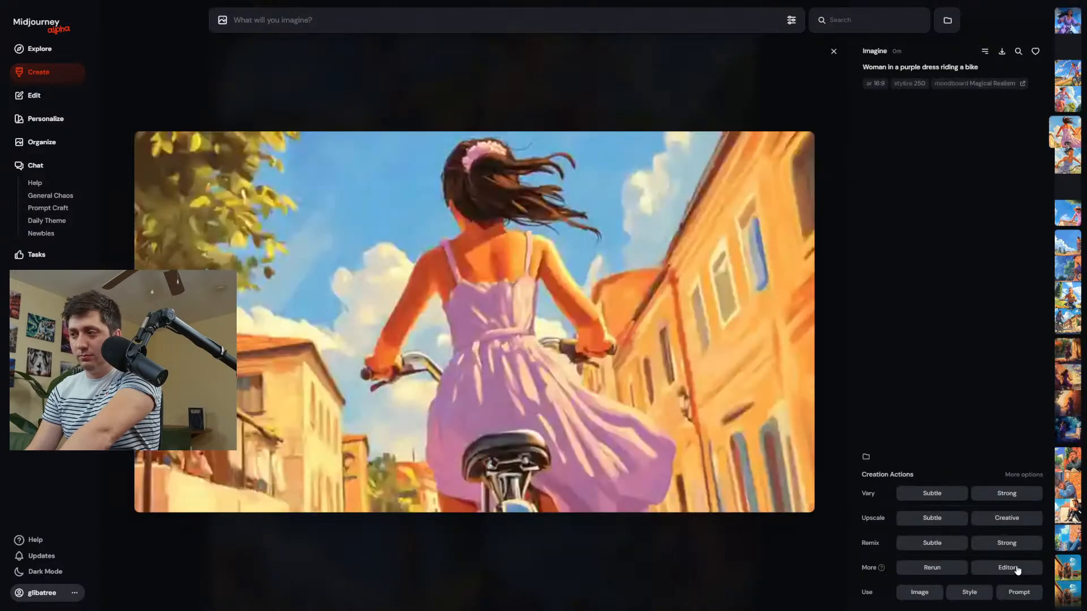
{"action": "left_click", "coordinate": [1014, 569]}
{"action": "left_click_drag", "start_coordinate": [722, 19], "coordinate": [697, 20]}
{"action": "left_click_drag", "start_coordinate": [343, 248], "coordinate": [463, 300]}
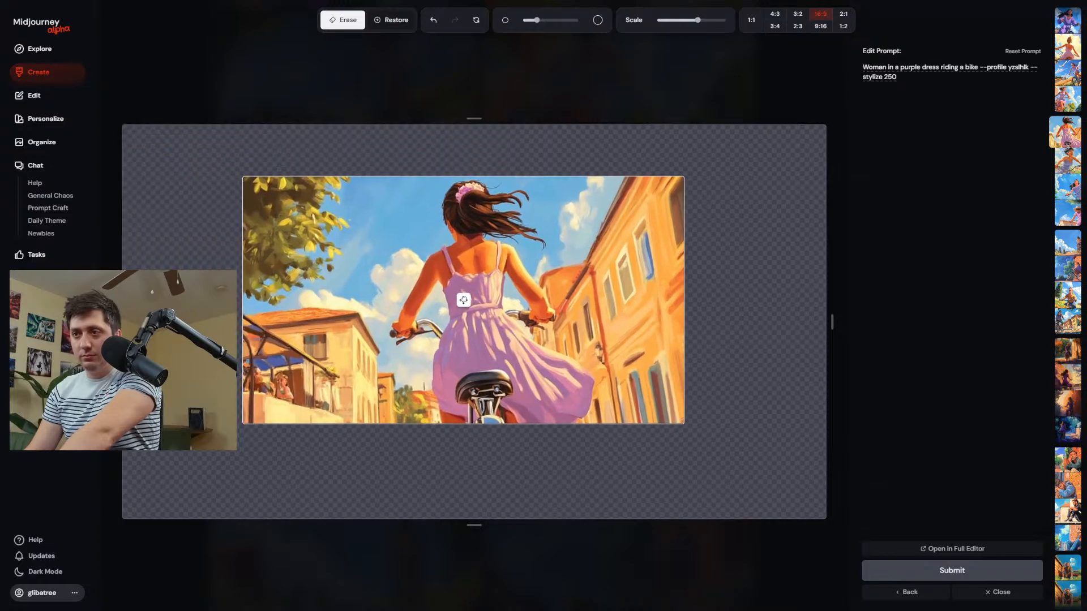
{"action": "left_click", "coordinate": [960, 573]}
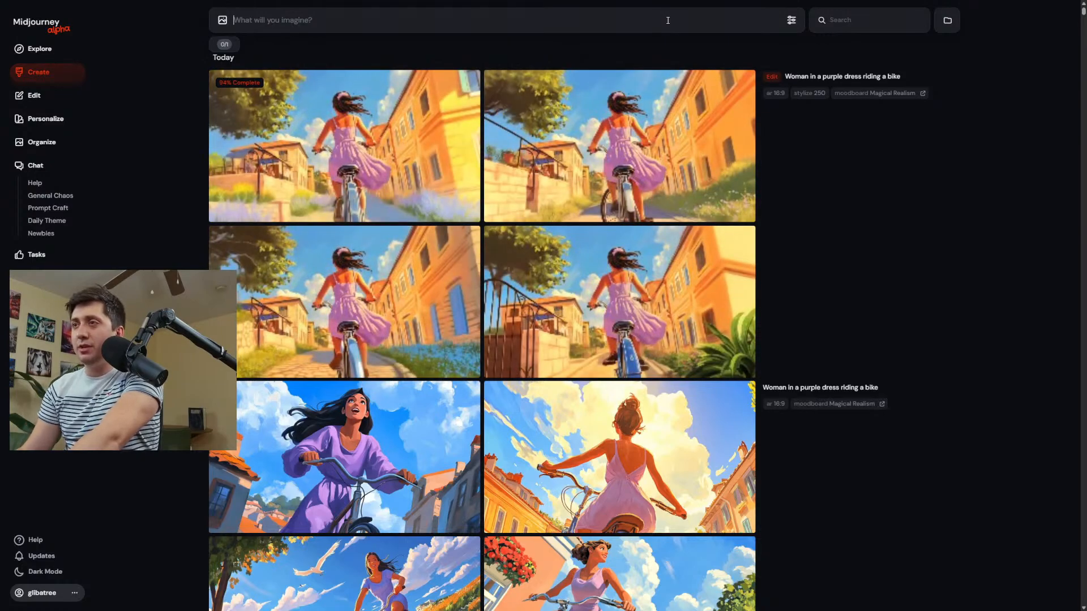
Compare the first two extended bike images at full size and download the second one.
{"action": "left_click", "coordinate": [444, 148]}
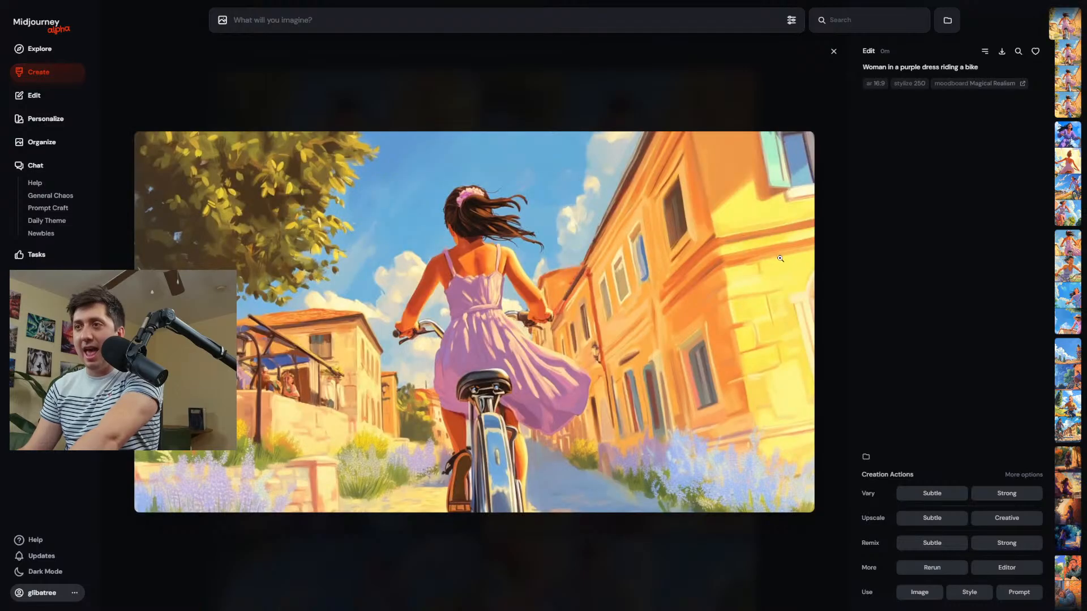
{"action": "key", "text": "Right"}
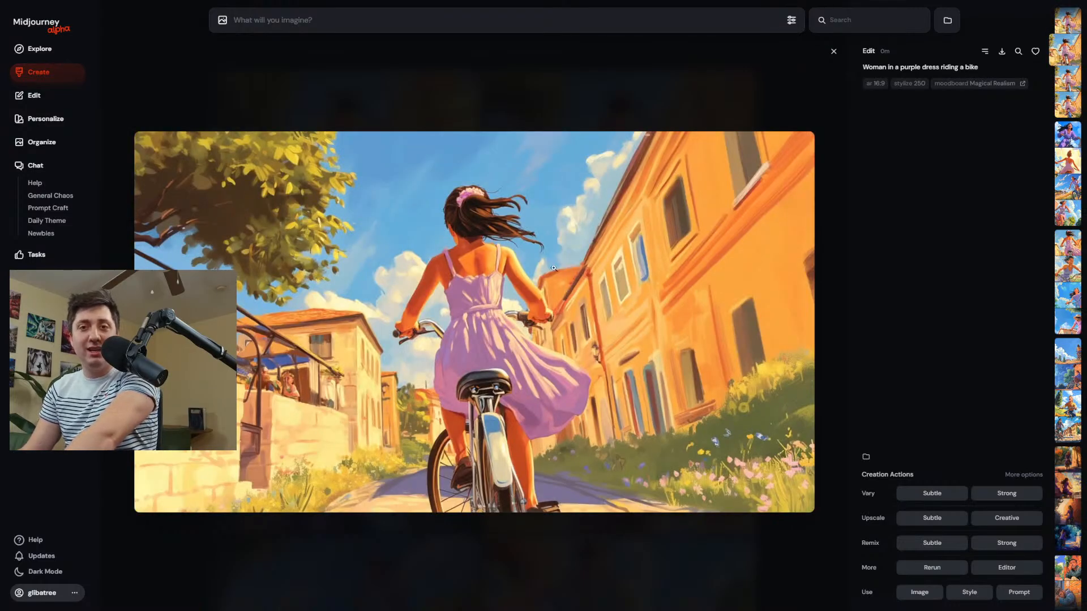
{"action": "left_click", "coordinate": [1001, 51]}
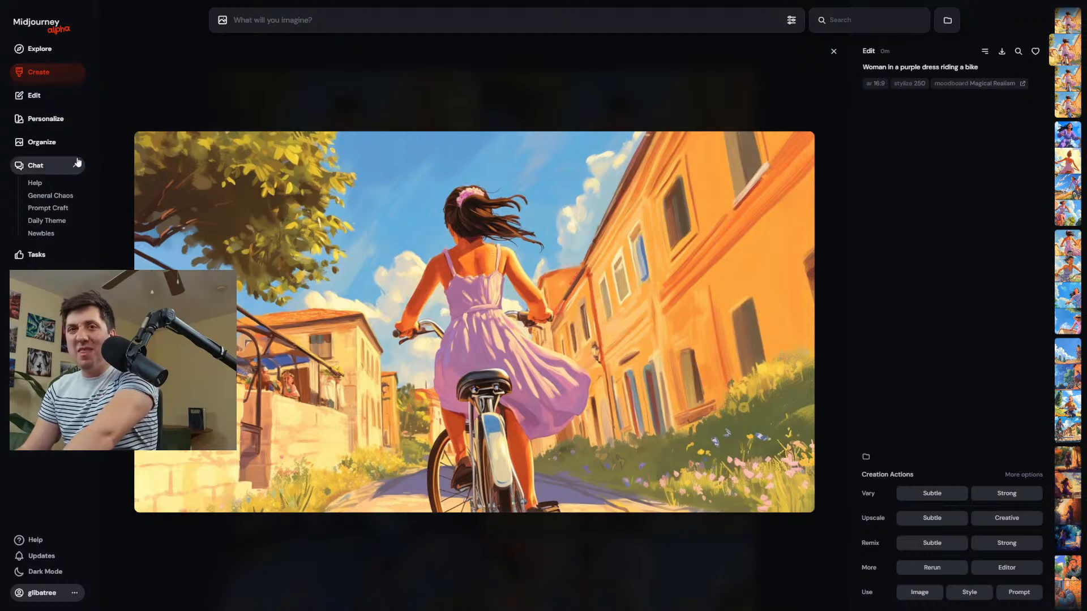
Generate images from the prompt "Tiger behind a glass wall at a zoo" and view the first result at full size.
{"action": "left_click", "coordinate": [38, 72]}
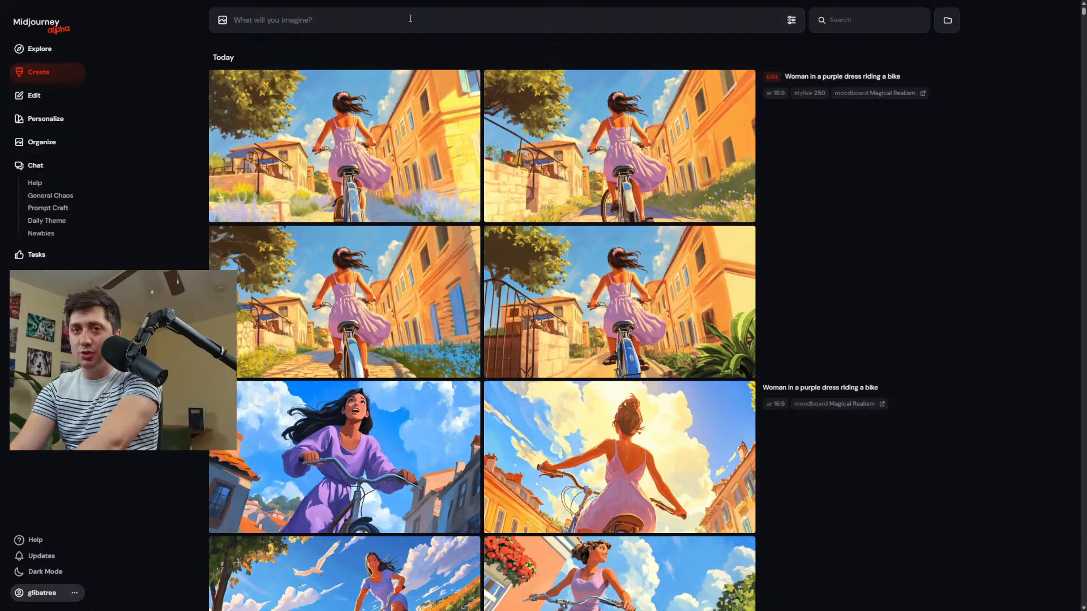
{"action": "type", "text": "Tiger behind a glass wall at"}
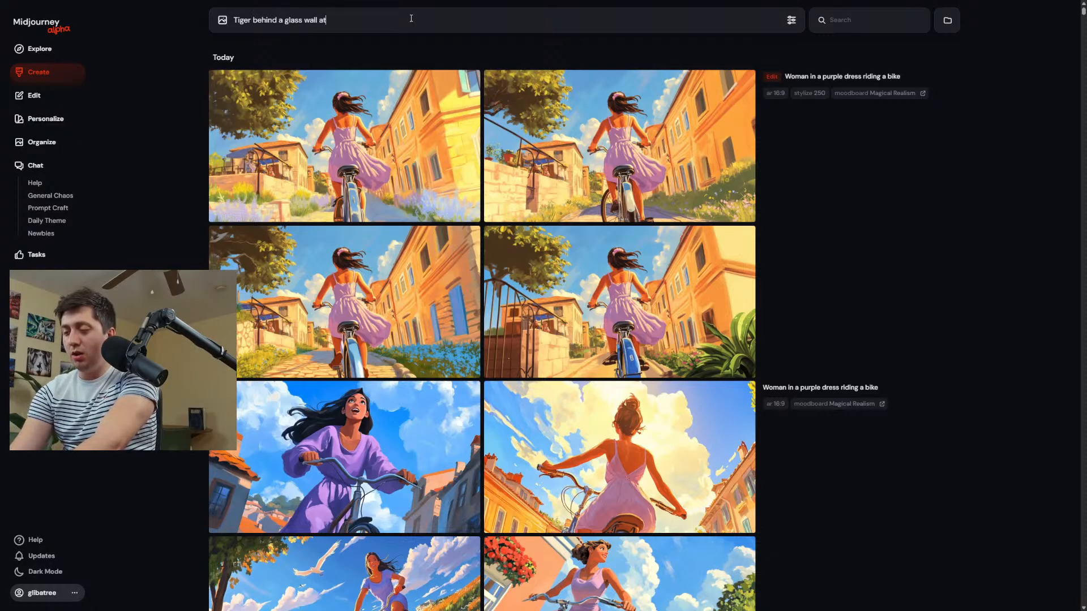
{"action": "type", "text": "zoo"}
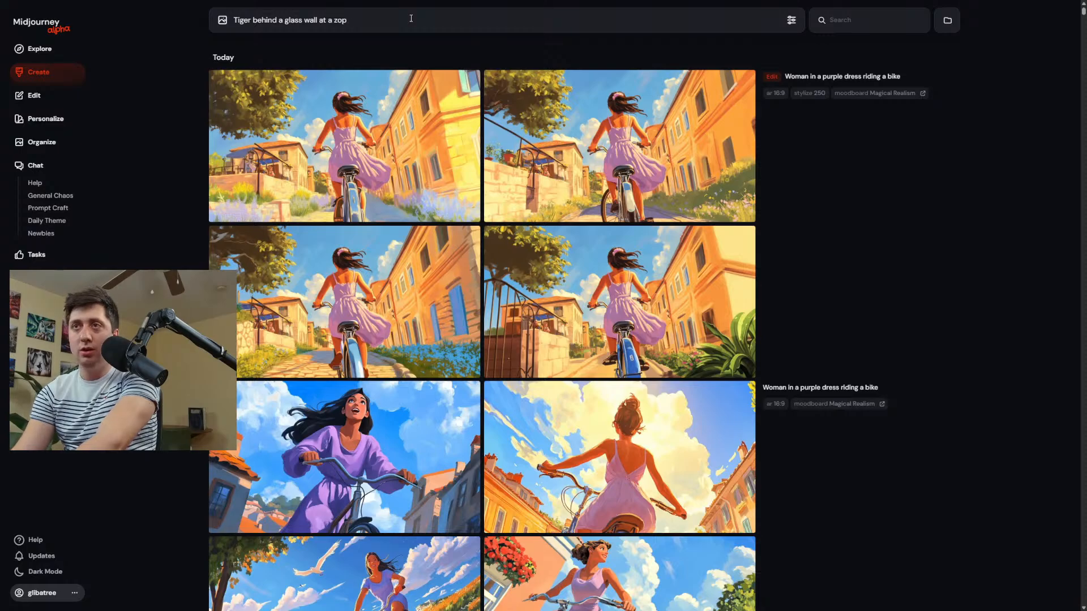
{"action": "key", "text": "Return"}
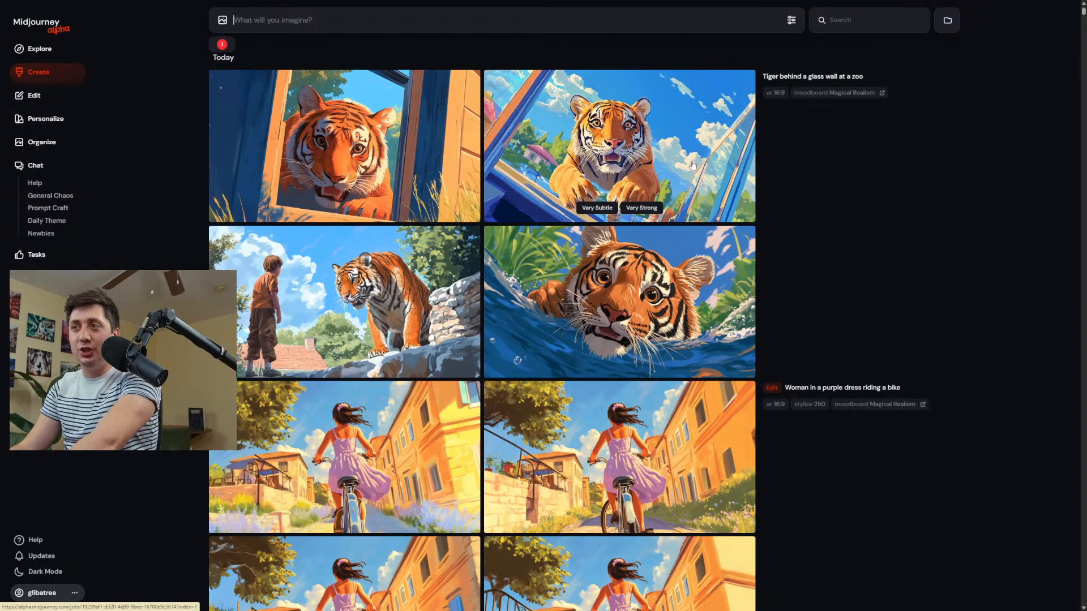
{"action": "left_click", "coordinate": [343, 161]}
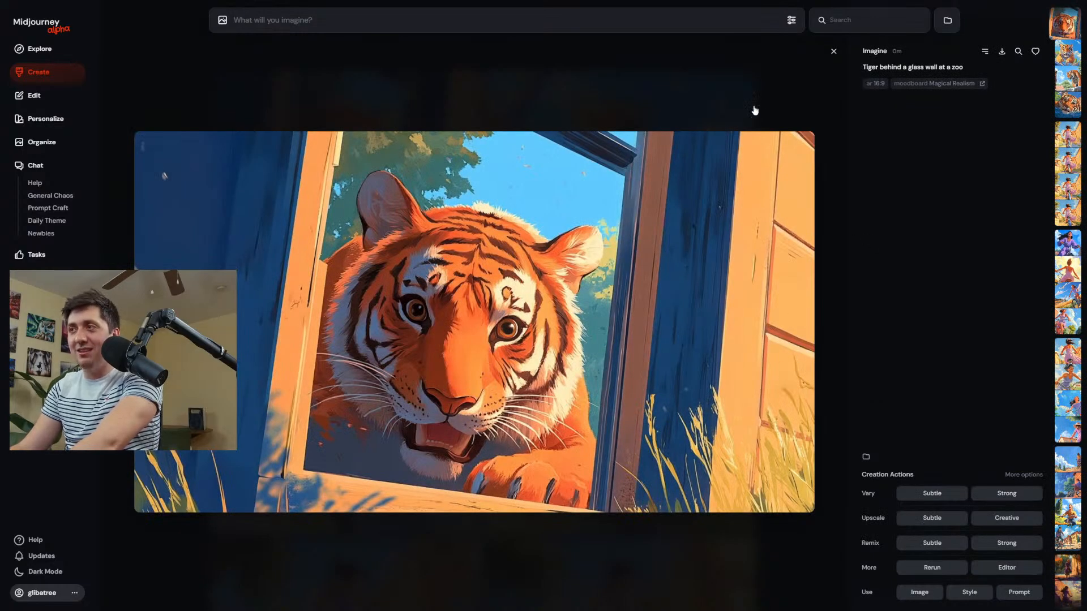
{"action": "left_click", "coordinate": [754, 111]}
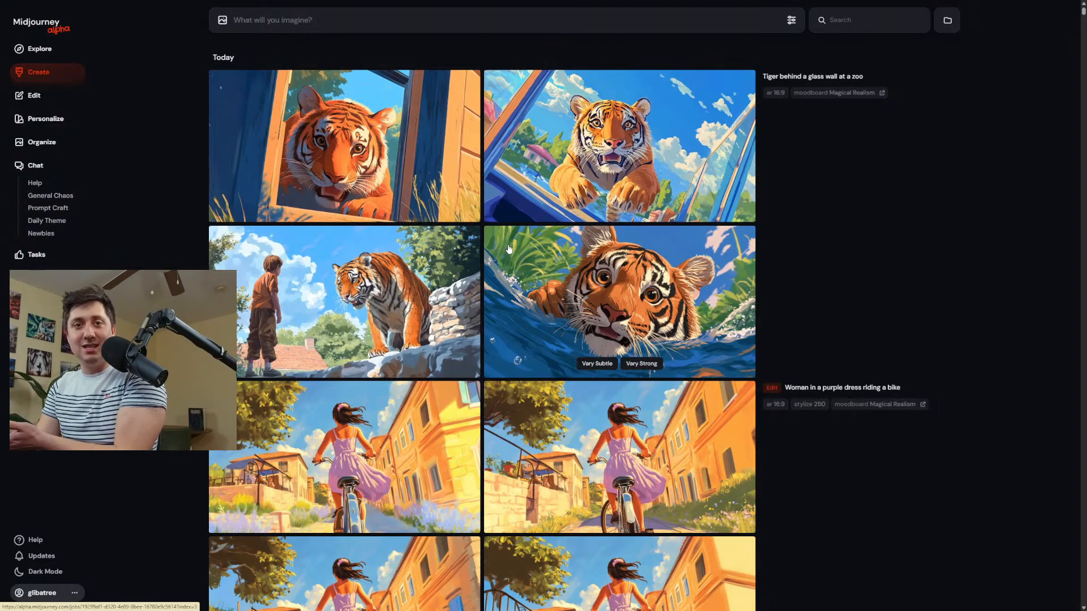
Open the tiger-in-window image in the editor, shrink it, and place it near the canvas's lower center.
{"action": "left_click", "coordinate": [366, 158]}
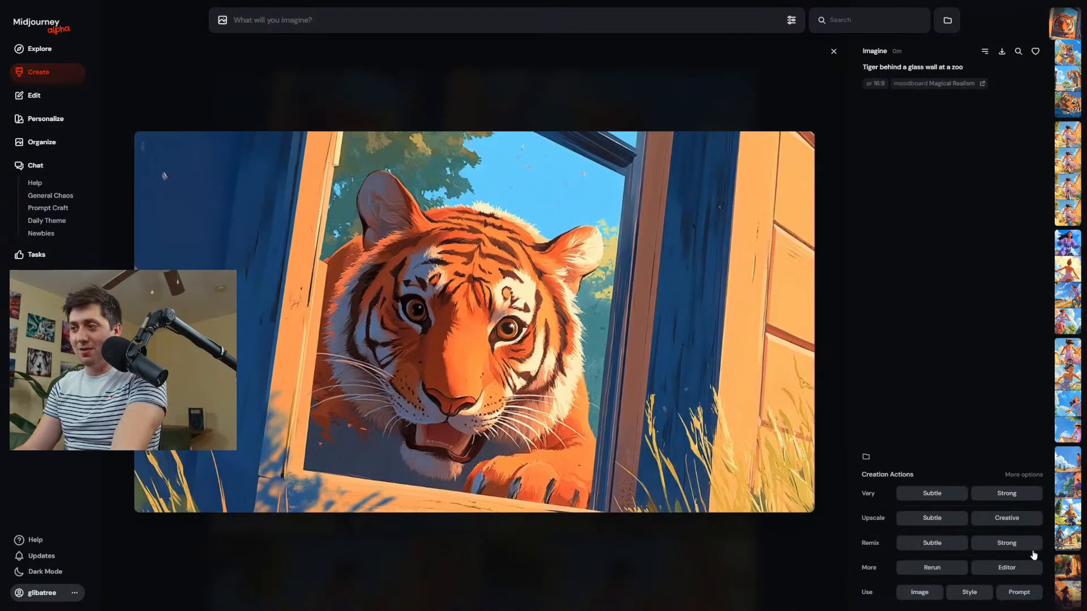
{"action": "left_click", "coordinate": [1031, 570]}
{"action": "left_click_drag", "start_coordinate": [824, 517], "coordinate": [529, 341]}
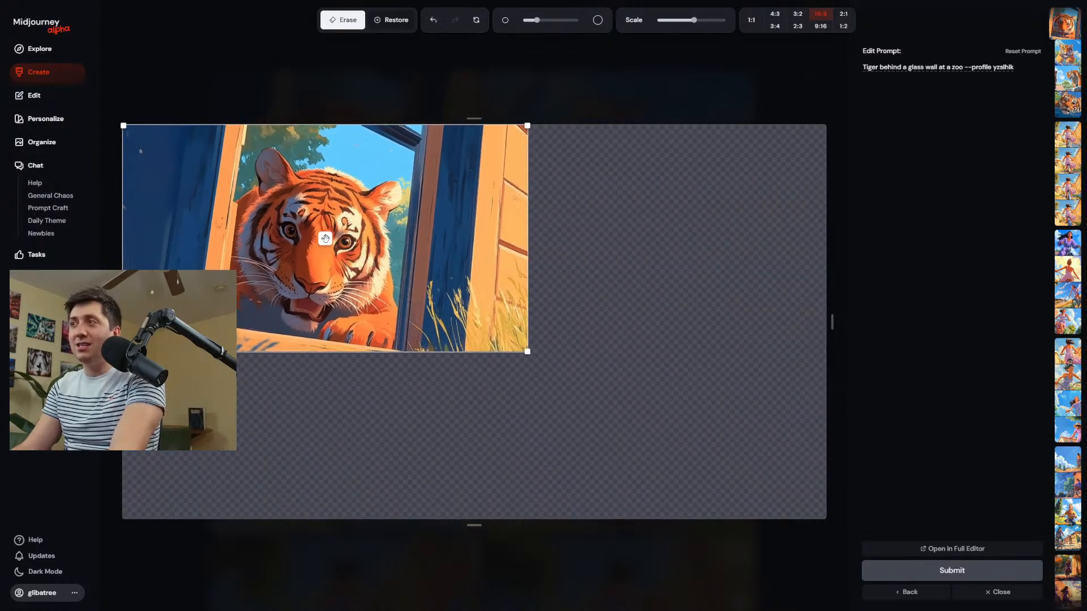
{"action": "mouse_move", "coordinate": [327, 238]}
{"action": "left_mouse_down"}
{"action": "mouse_move", "coordinate": [473, 364]}
{"action": "mouse_move", "coordinate": [486, 395]}
{"action": "left_mouse_up"}
Erase the window sill below the tiger and the upper right part of the image with a larger brush, then submit the edit.
{"action": "scroll", "coordinate": [487, 400], "scroll_direction": "up", "scroll_amount": 3}
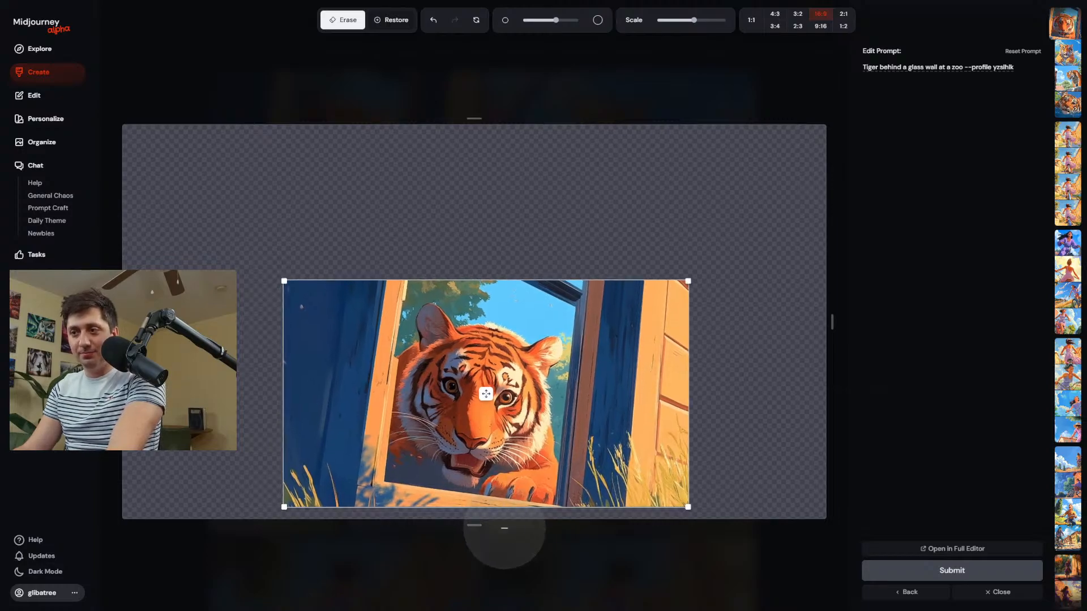
{"action": "left_click_drag", "start_coordinate": [557, 541], "coordinate": [379, 516]}
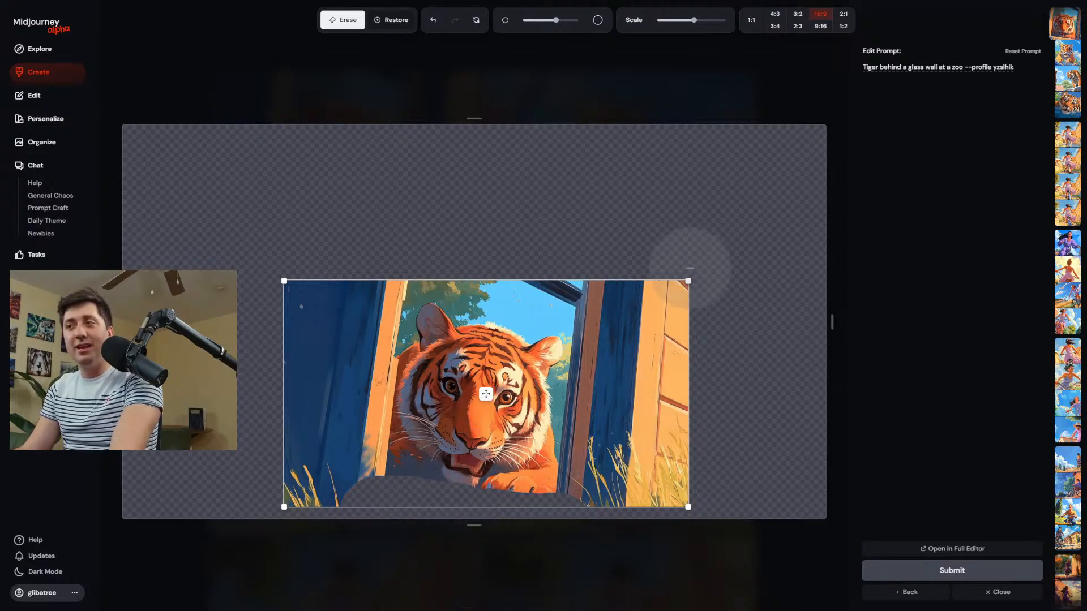
{"action": "scroll", "coordinate": [637, 295], "scroll_direction": "up", "scroll_amount": 3}
{"action": "left_click_drag", "start_coordinate": [631, 291], "coordinate": [557, 260]}
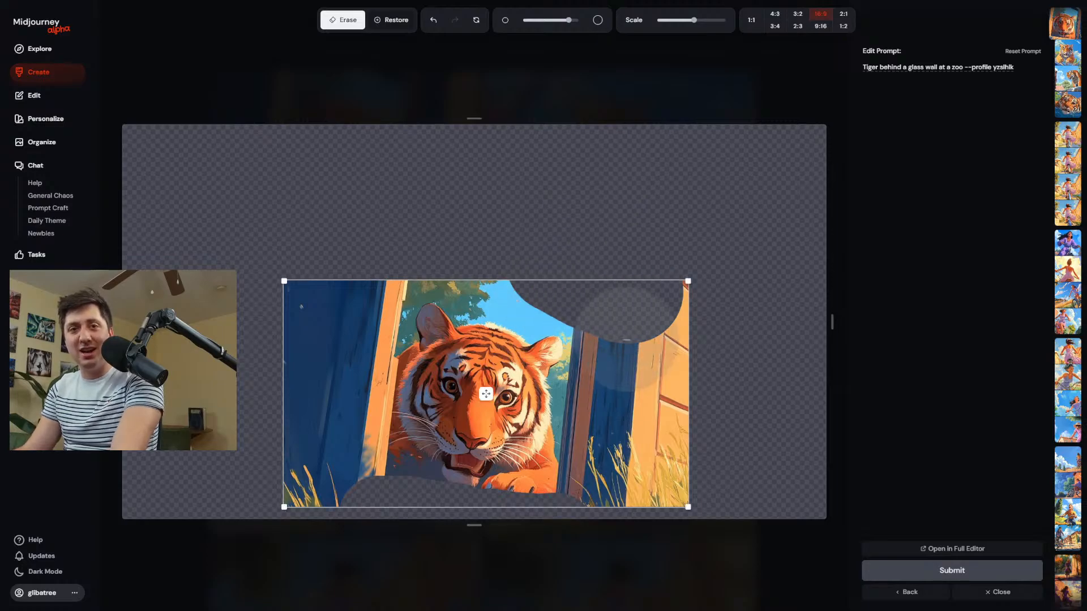
{"action": "left_click", "coordinate": [1002, 569]}
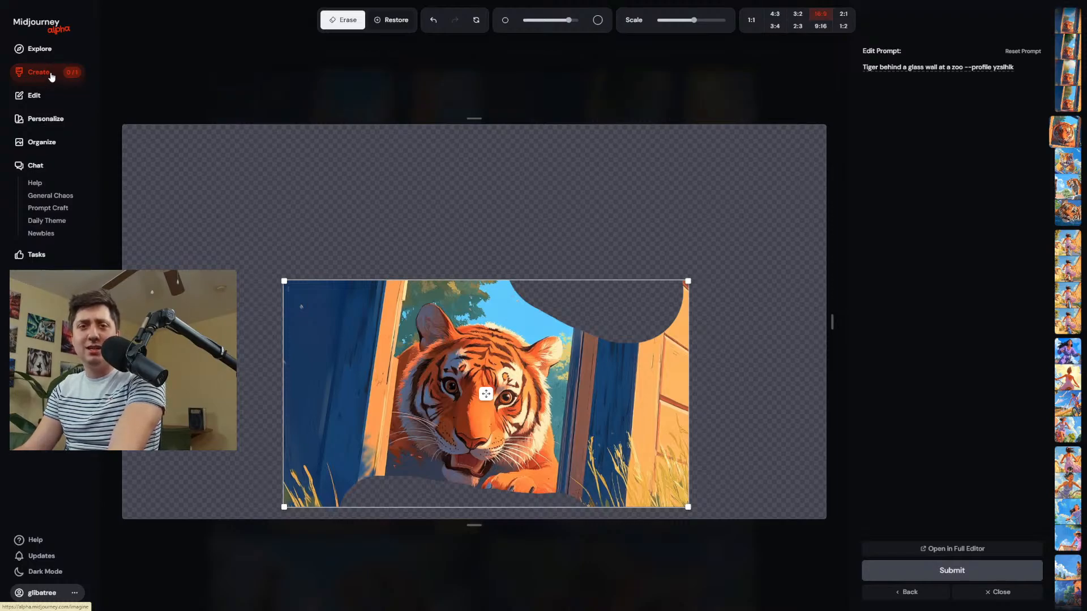
Review the extended tiger images and examine the fourth one at full size.
{"action": "left_click", "coordinate": [52, 75]}
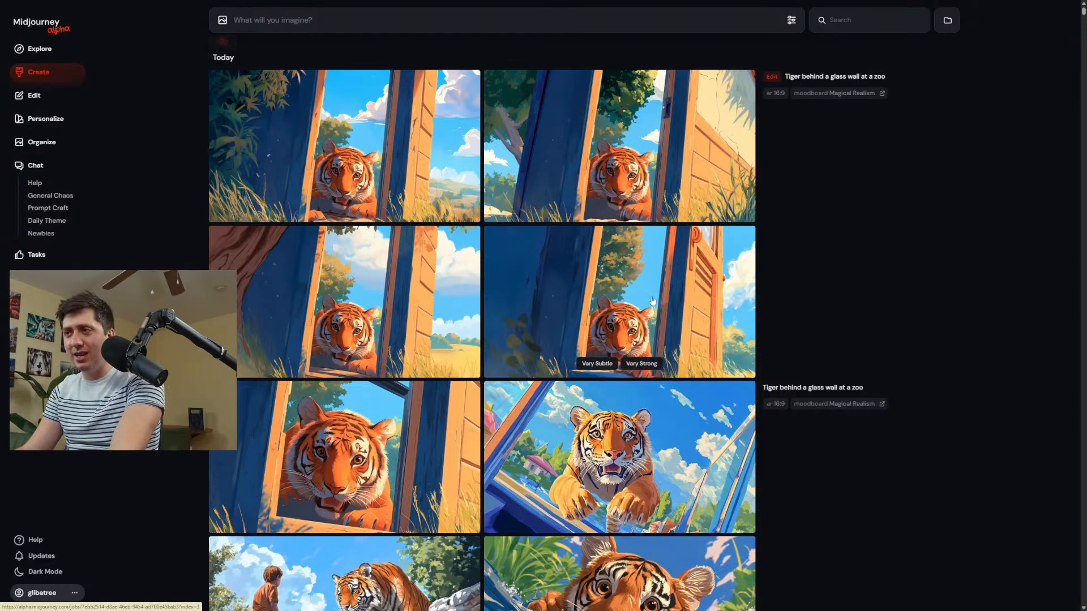
{"action": "left_click", "coordinate": [585, 262]}
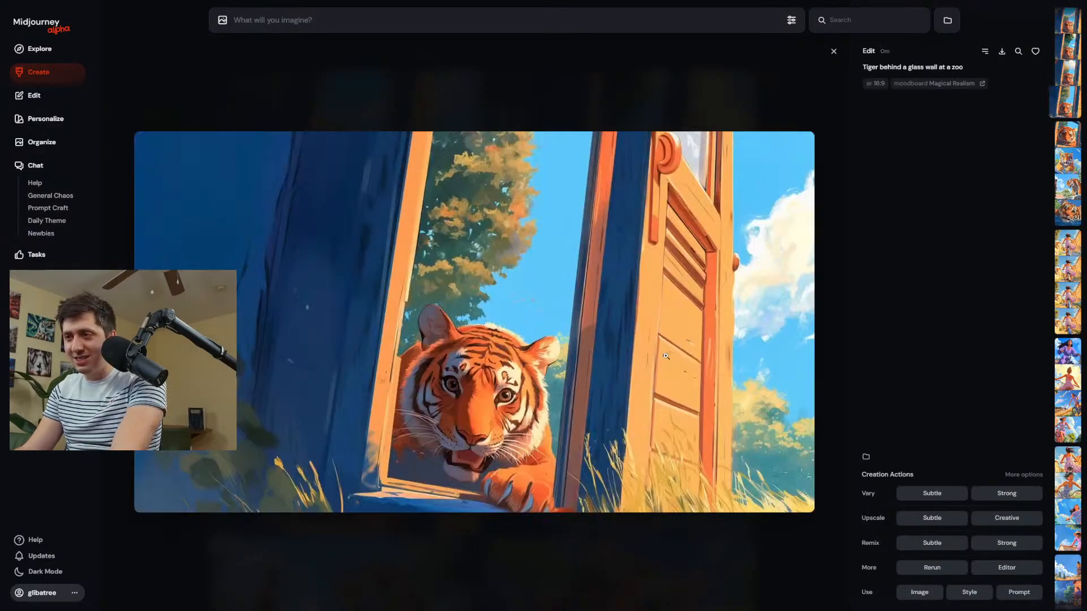
{"action": "scroll", "coordinate": [595, 418], "scroll_direction": "down", "scroll_amount": 1}
{"action": "scroll", "coordinate": [596, 417], "scroll_direction": "up", "scroll_amount": 1}
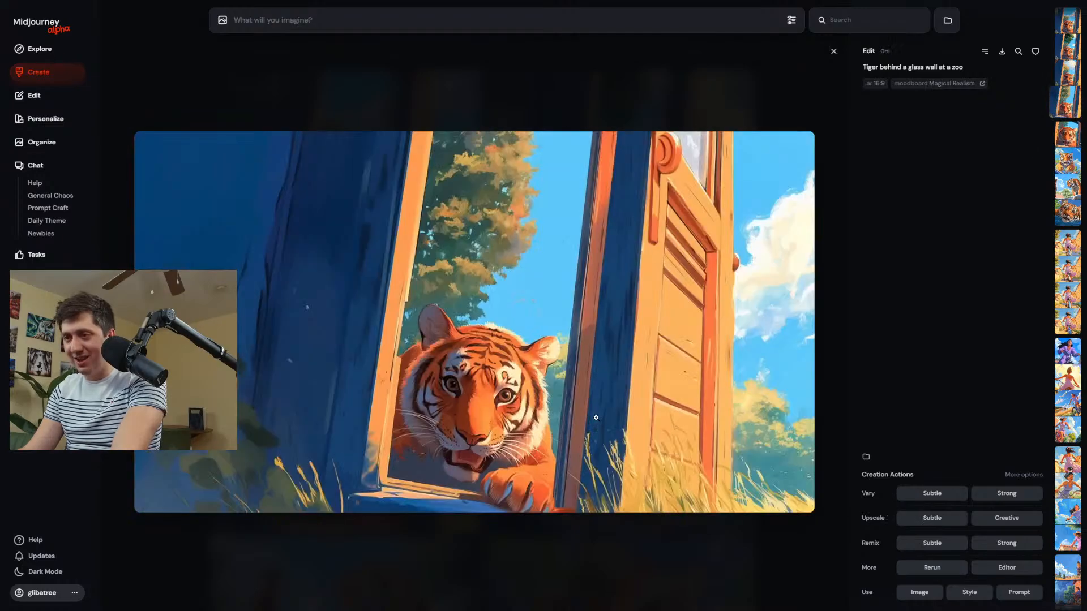
Reopen the original tiger image's edit, restore the erased window sill below the tiger, and submit it again.
{"action": "scroll", "coordinate": [596, 417], "scroll_direction": "down", "scroll_amount": 1}
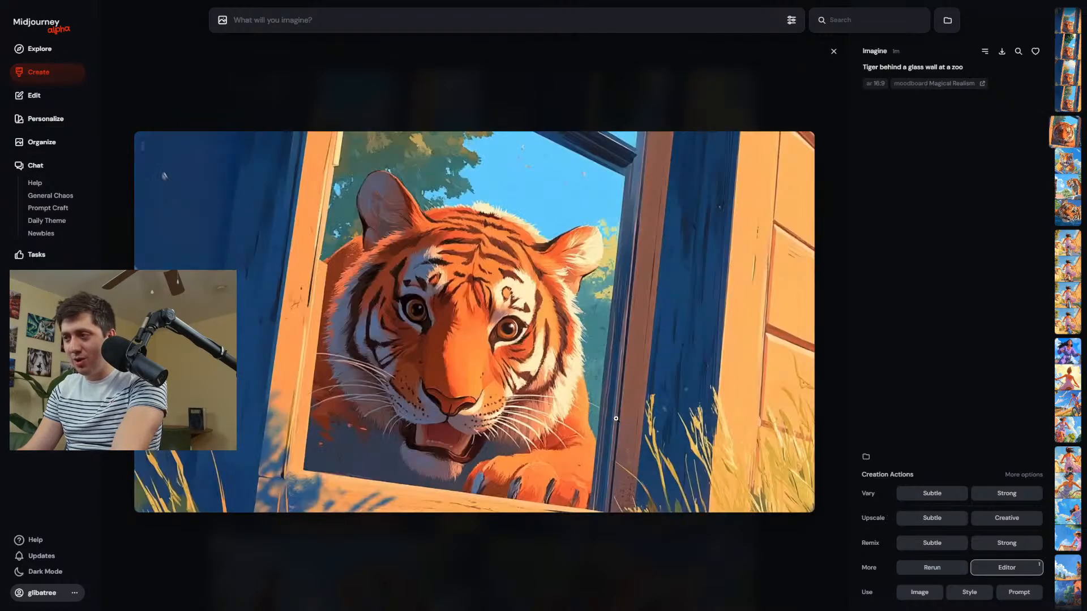
{"action": "left_click", "coordinate": [1006, 567]}
{"action": "left_click_drag", "start_coordinate": [535, 500], "coordinate": [371, 479]}
{"action": "left_click", "coordinate": [952, 571]}
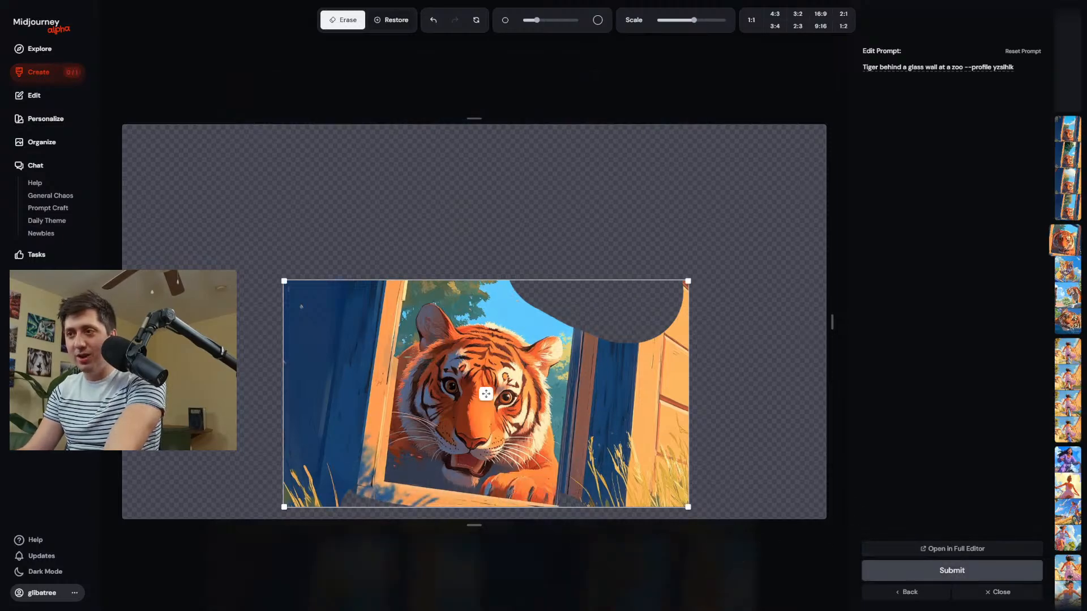
Enlarge the eraser, remove the rest of the wooden wall on the tiger image's right side, and submit the edit.
{"action": "scroll", "coordinate": [706, 393], "scroll_direction": "up", "scroll_amount": 5}
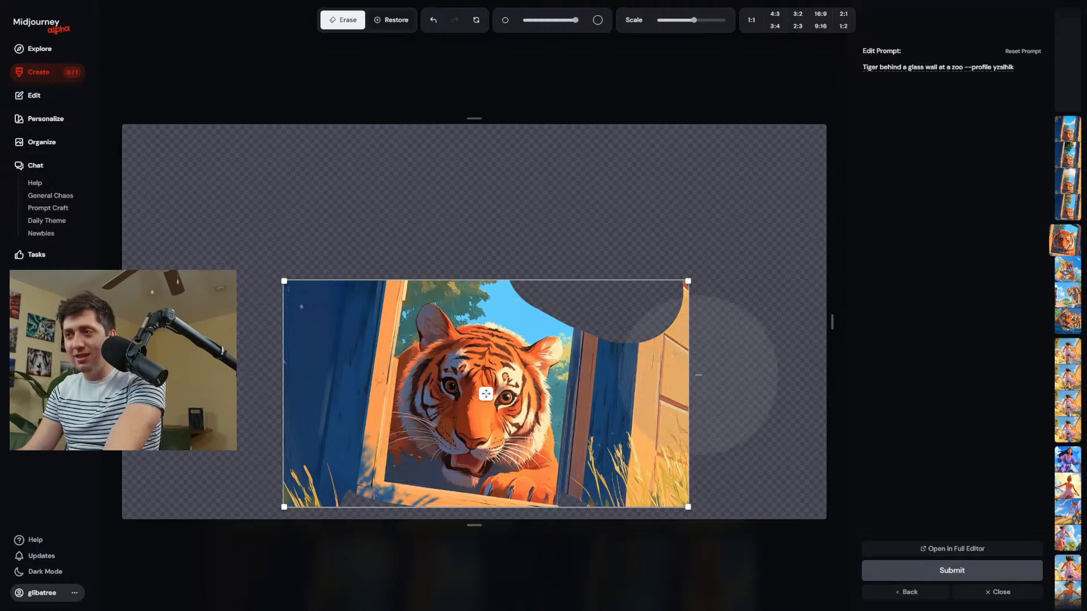
{"action": "mouse_move", "coordinate": [689, 366]}
{"action": "left_mouse_down"}
{"action": "mouse_move", "coordinate": [687, 345]}
{"action": "mouse_move", "coordinate": [697, 365]}
{"action": "left_mouse_up"}
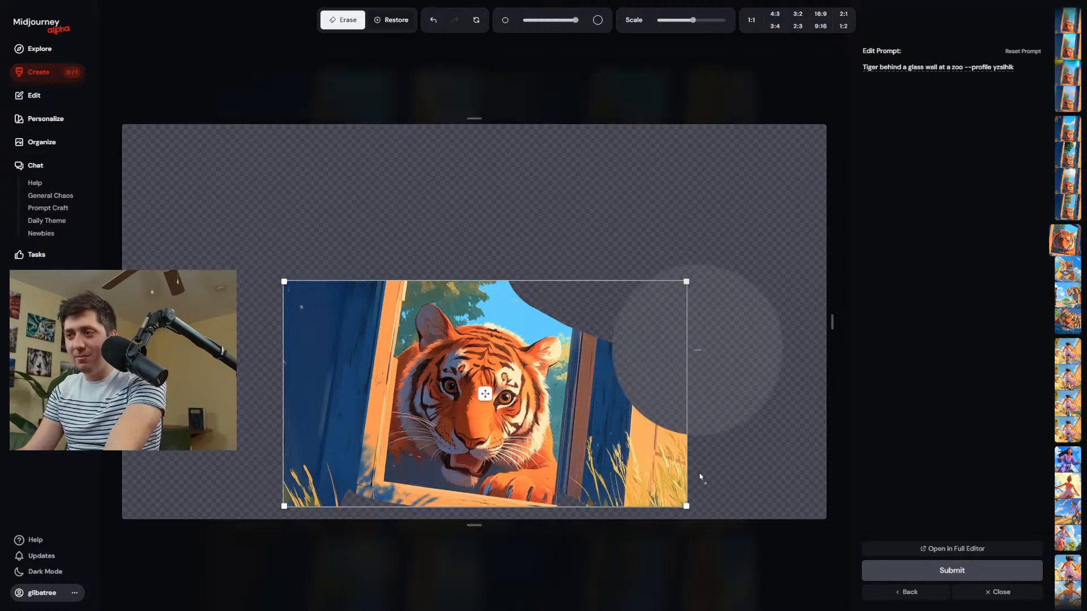
{"action": "mouse_move", "coordinate": [700, 477]}
{"action": "left_mouse_down"}
{"action": "mouse_move", "coordinate": [724, 483]}
{"action": "mouse_move", "coordinate": [708, 429]}
{"action": "mouse_move", "coordinate": [825, 497]}
{"action": "left_mouse_up"}
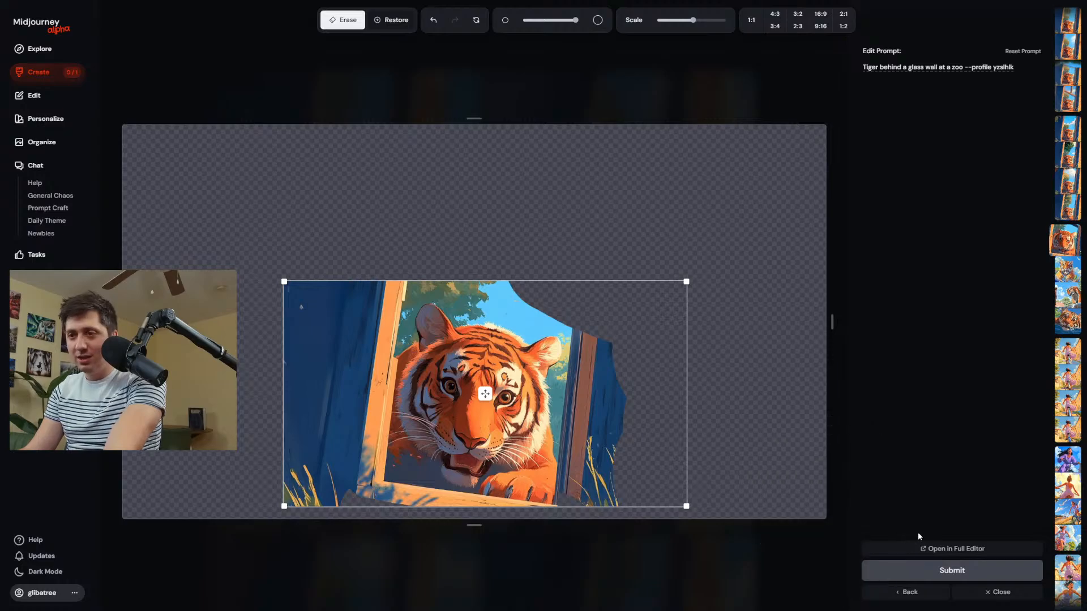
{"action": "left_click", "coordinate": [949, 571]}
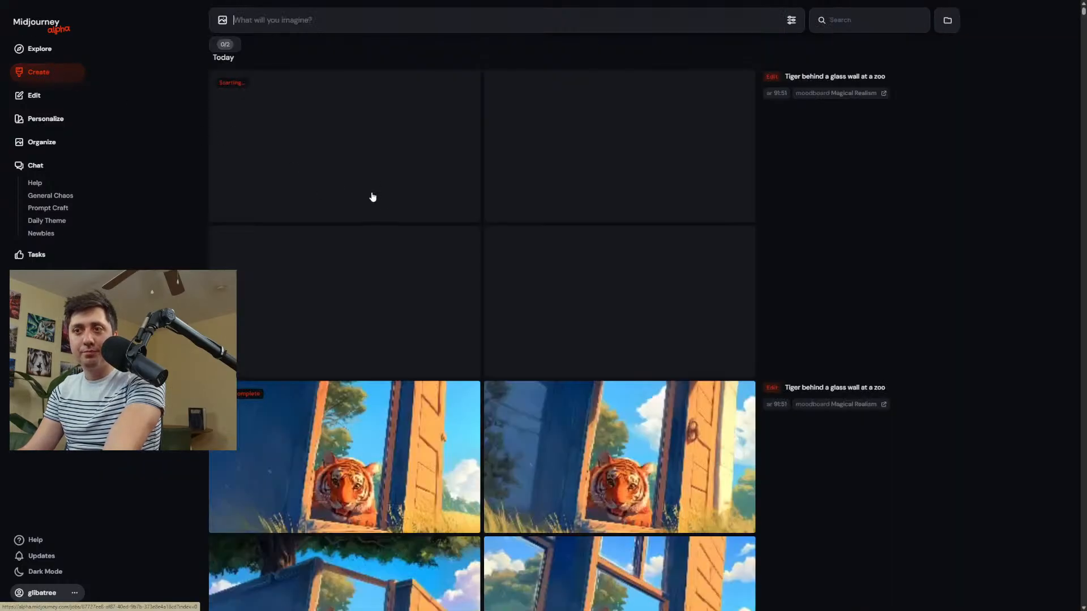
Open the extended tiger image with the tree and brick wall in the editor and erase the blue wall left of the frame.
{"action": "scroll", "coordinate": [451, 243], "scroll_direction": "down", "scroll_amount": 6}
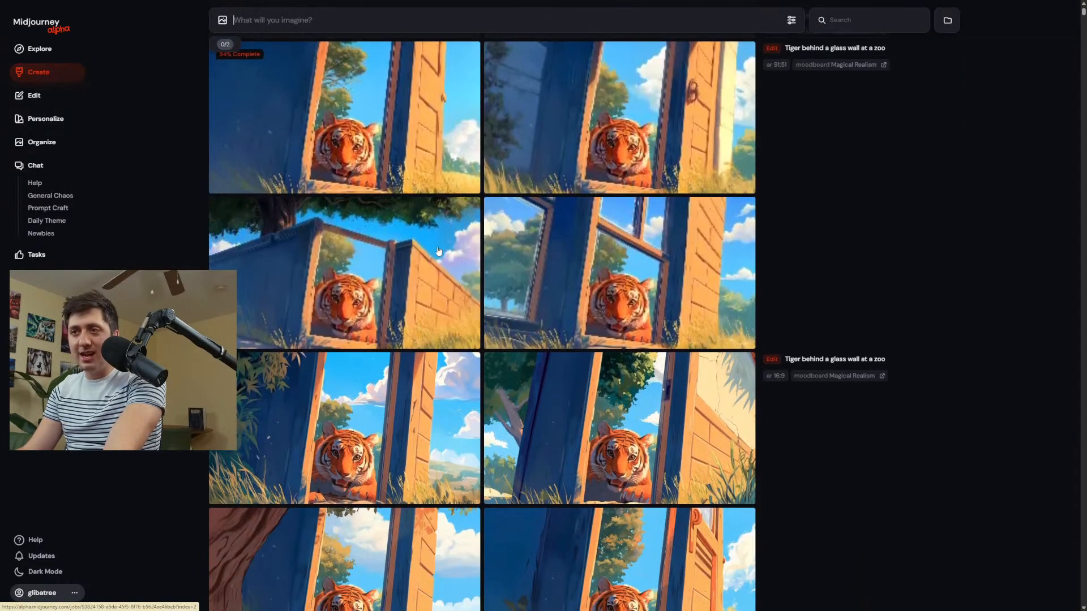
{"action": "left_click", "coordinate": [453, 271]}
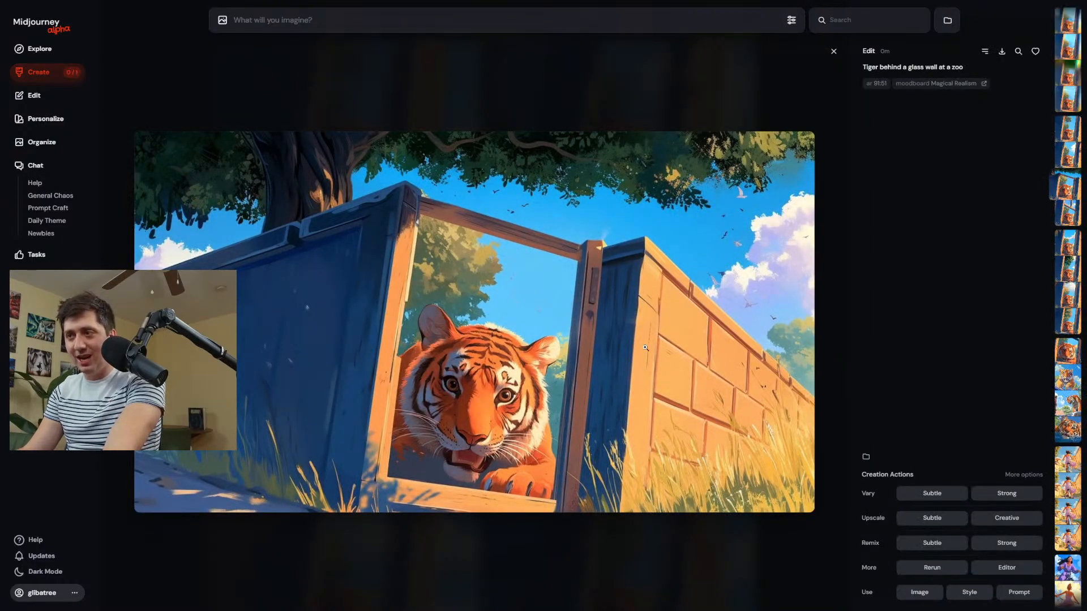
{"action": "left_click", "coordinate": [1006, 569]}
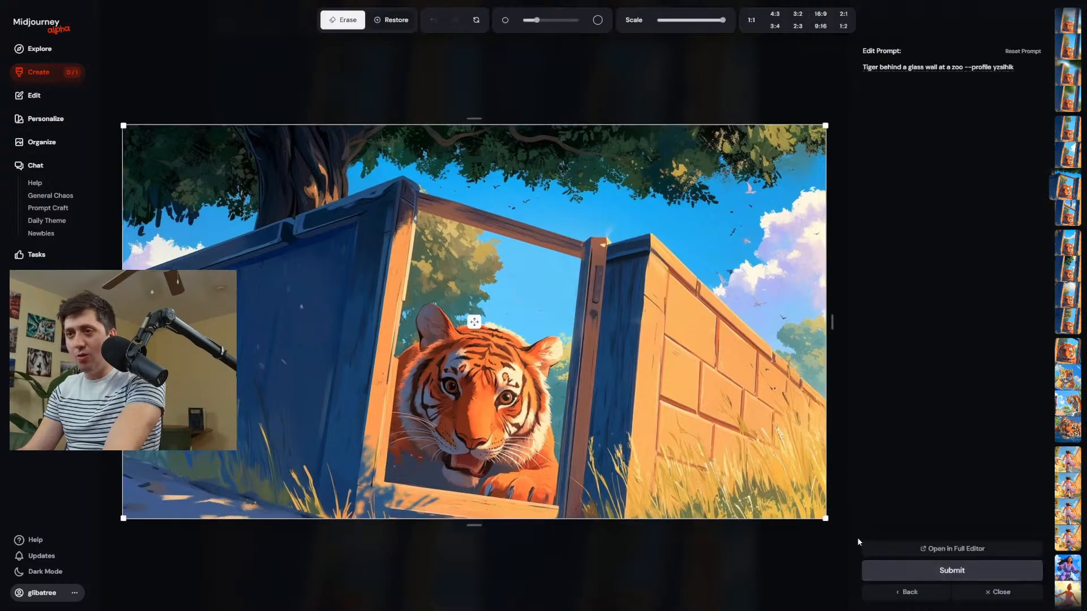
{"action": "scroll", "coordinate": [345, 241], "scroll_direction": "up", "scroll_amount": 4}
{"action": "mouse_move", "coordinate": [329, 258]}
{"action": "left_mouse_down"}
{"action": "mouse_move", "coordinate": [297, 480]}
{"action": "mouse_move", "coordinate": [119, 443]}
{"action": "left_mouse_up"}
{"action": "scroll", "coordinate": [296, 480], "scroll_direction": "up", "scroll_amount": 6}
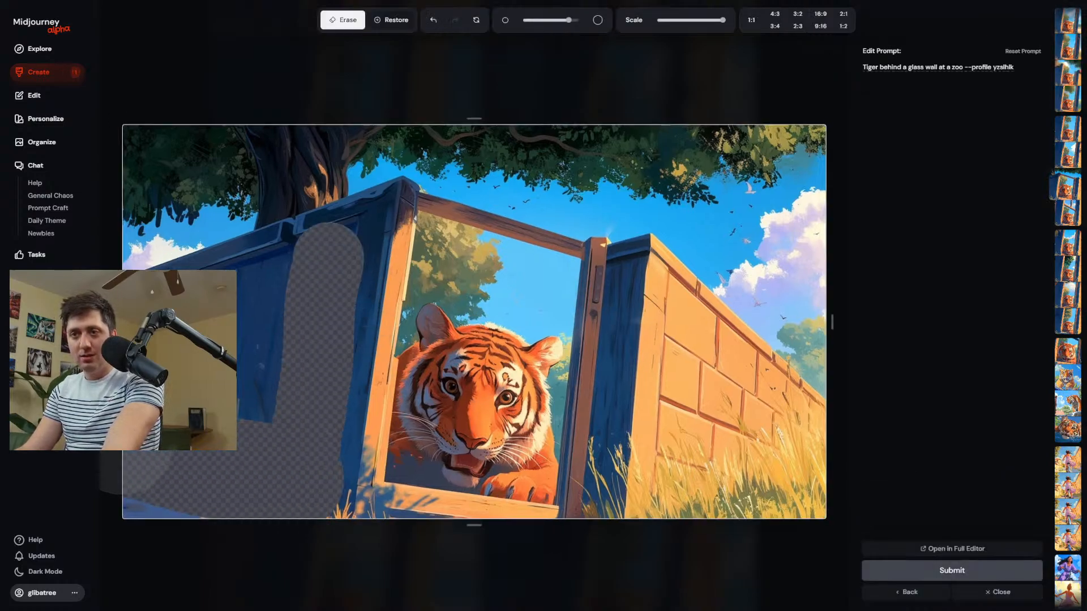
{"action": "mouse_move", "coordinate": [187, 363]}
{"action": "left_mouse_down"}
{"action": "mouse_move", "coordinate": [290, 306]}
{"action": "mouse_move", "coordinate": [240, 306]}
{"action": "mouse_move", "coordinate": [182, 362]}
{"action": "mouse_move", "coordinate": [308, 314]}
{"action": "mouse_move", "coordinate": [326, 265]}
{"action": "left_mouse_up"}
{"action": "scroll", "coordinate": [331, 258], "scroll_direction": "down", "scroll_amount": 10}
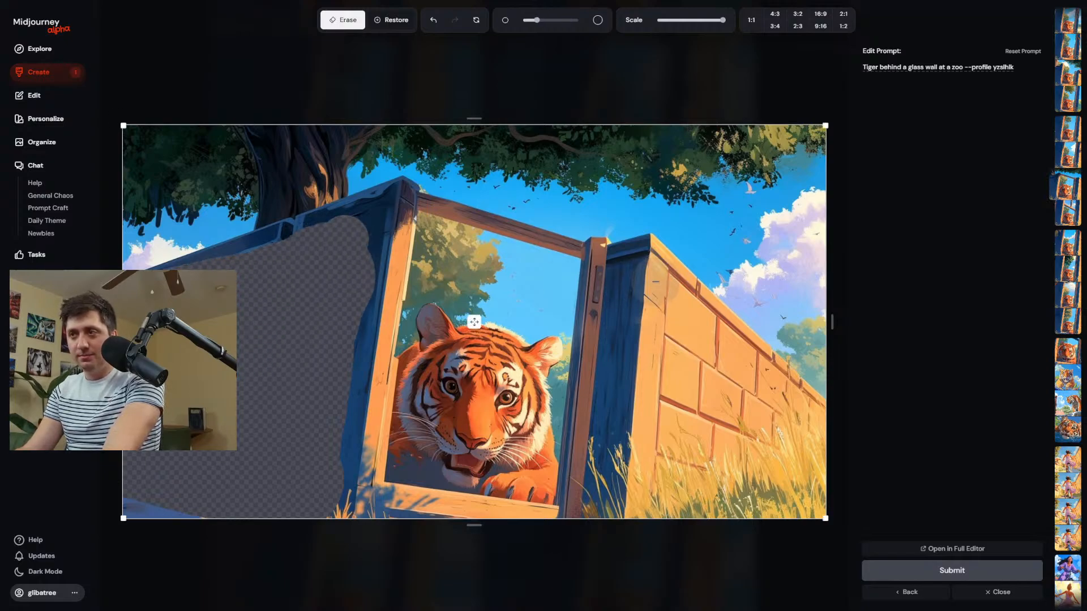
Enlarge the eraser and erase the brick wall to the right of the tiger's frame.
{"action": "scroll", "coordinate": [623, 278], "scroll_direction": "up", "scroll_amount": 10}
{"action": "left_click_drag", "start_coordinate": [680, 291], "coordinate": [671, 504]}
{"action": "mouse_move", "coordinate": [691, 401]}
{"action": "left_mouse_down"}
{"action": "mouse_move", "coordinate": [752, 373]}
{"action": "mouse_move", "coordinate": [792, 413]}
{"action": "mouse_move", "coordinate": [792, 446]}
{"action": "mouse_move", "coordinate": [765, 477]}
{"action": "mouse_move", "coordinate": [733, 430]}
{"action": "mouse_move", "coordinate": [730, 493]}
{"action": "left_mouse_up"}
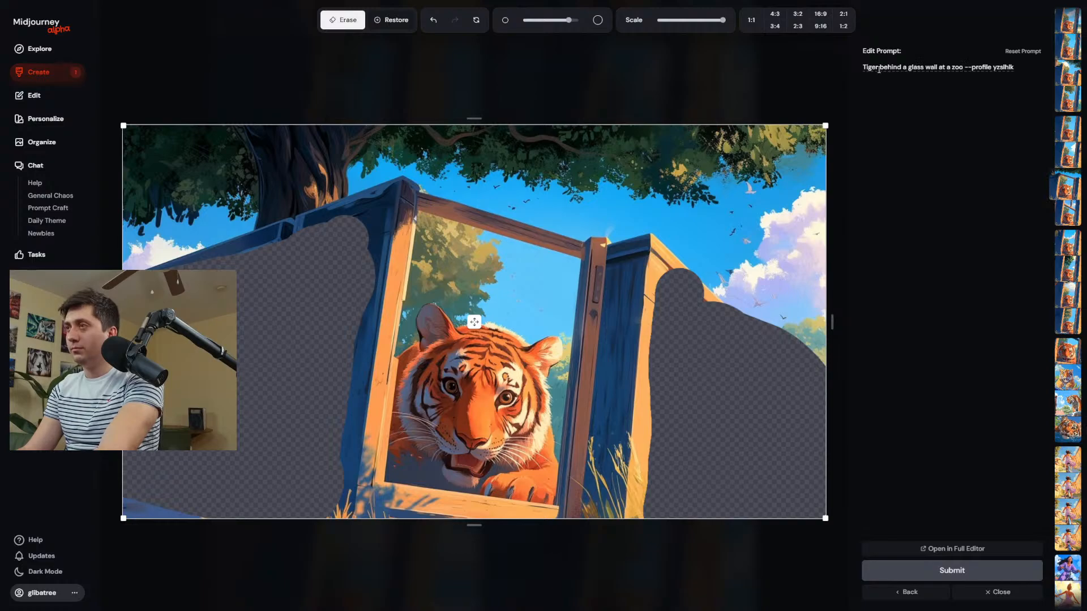
Change the edit prompt to "Tigerin a glass enclosure, beautiful showcasing reflections", keeping the profile parameter, and submit the edit.
{"action": "left_click_drag", "start_coordinate": [879, 69], "coordinate": [963, 72]}
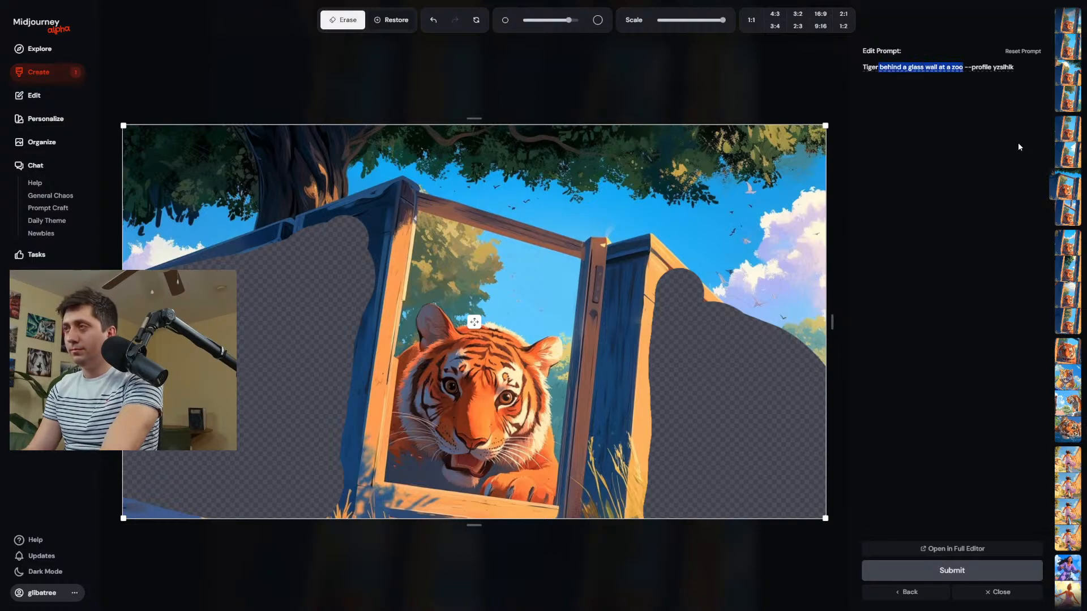
{"action": "type", "text": "in a gla"}
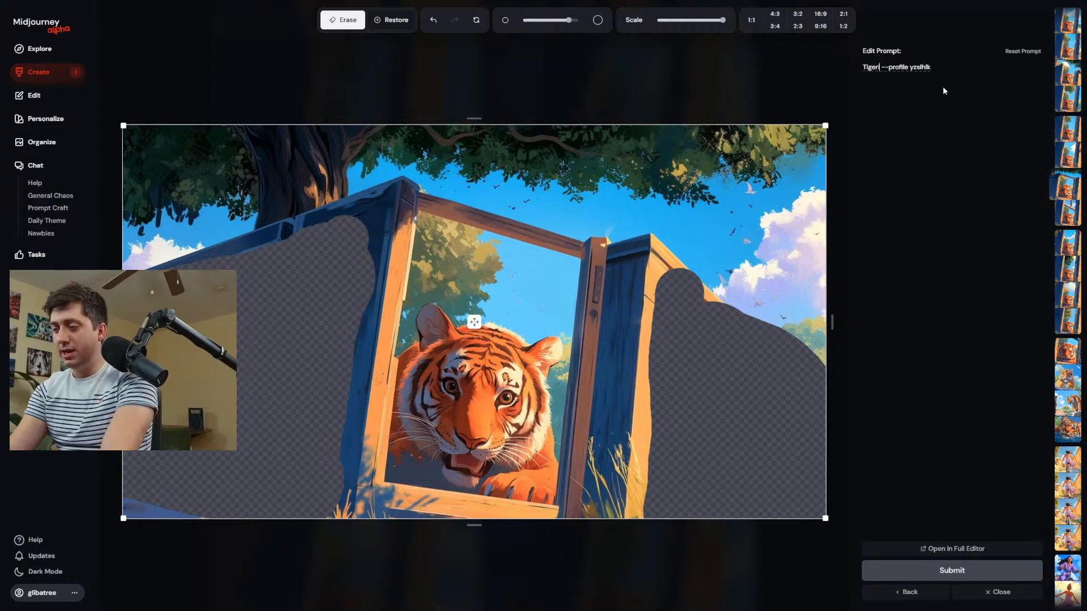
{"action": "type", "text": "ss "}
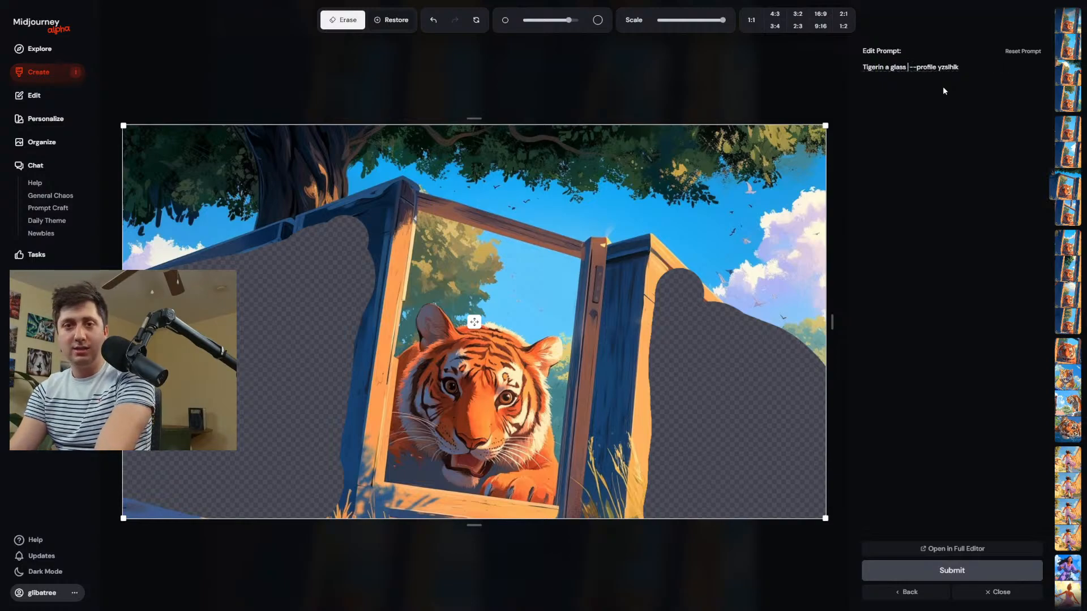
{"action": "type", "text": "enclo"}
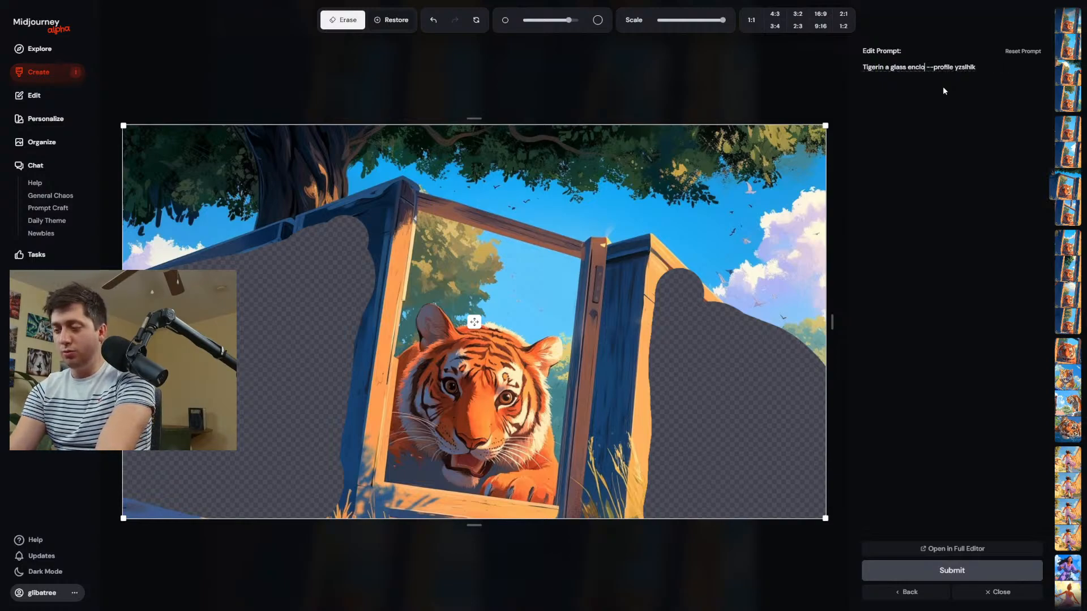
{"action": "type", "text": "sure, "}
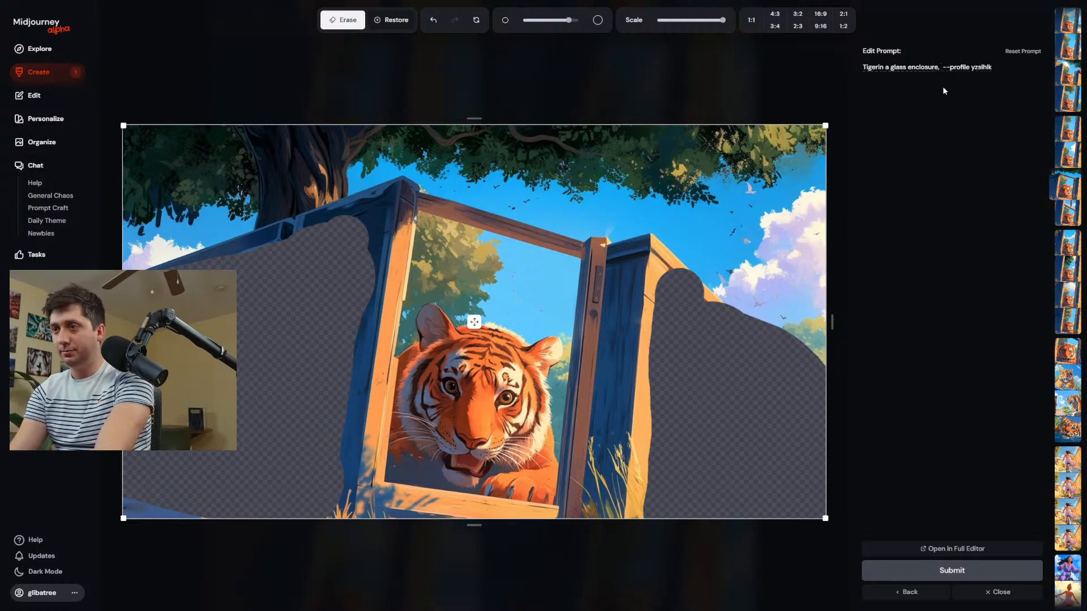
{"action": "type", "text": "beautiful"}
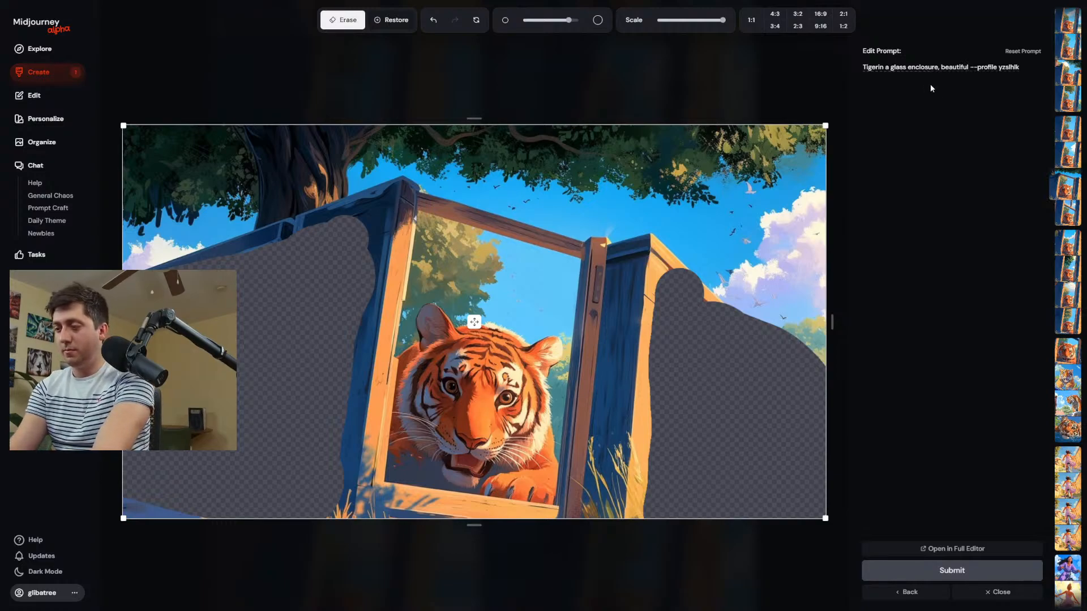
{"action": "type", "text": " showca"}
{"action": "type", "text": "sing reflect"}
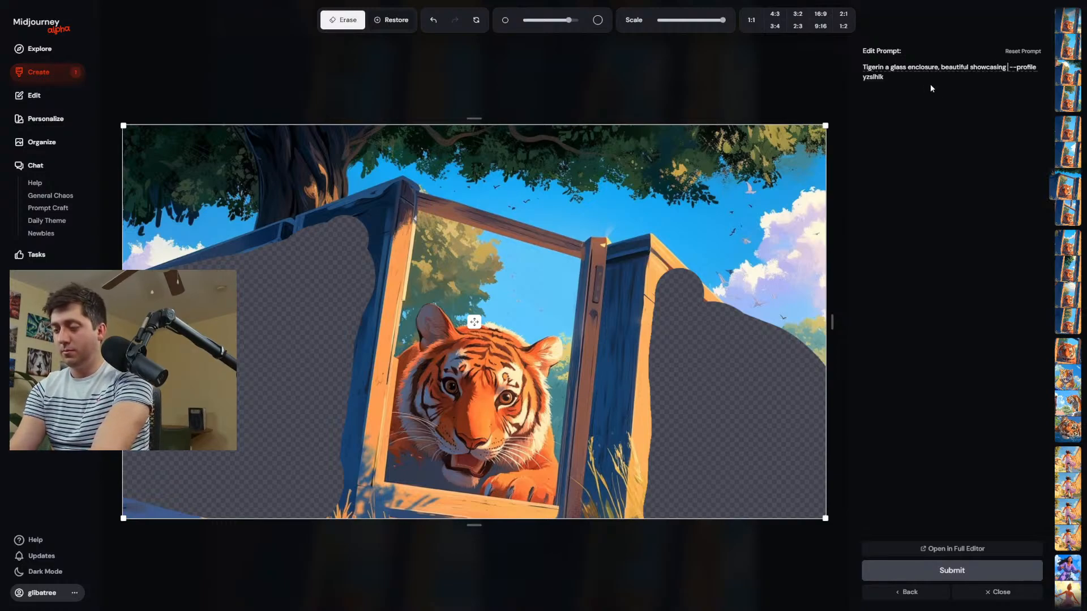
{"action": "type", "text": "ions"}
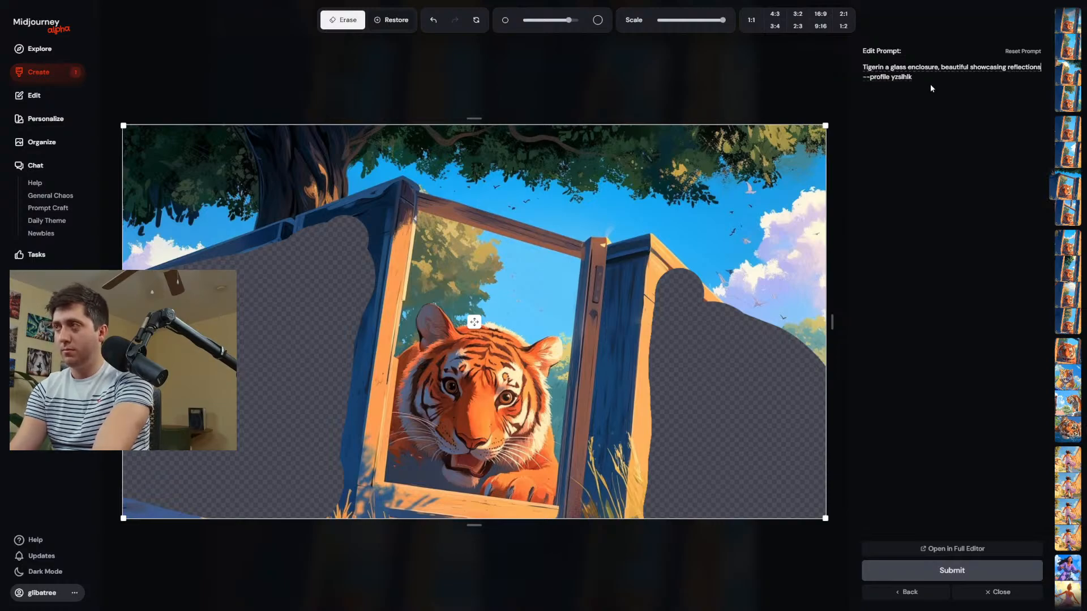
{"action": "key", "text": "Return"}
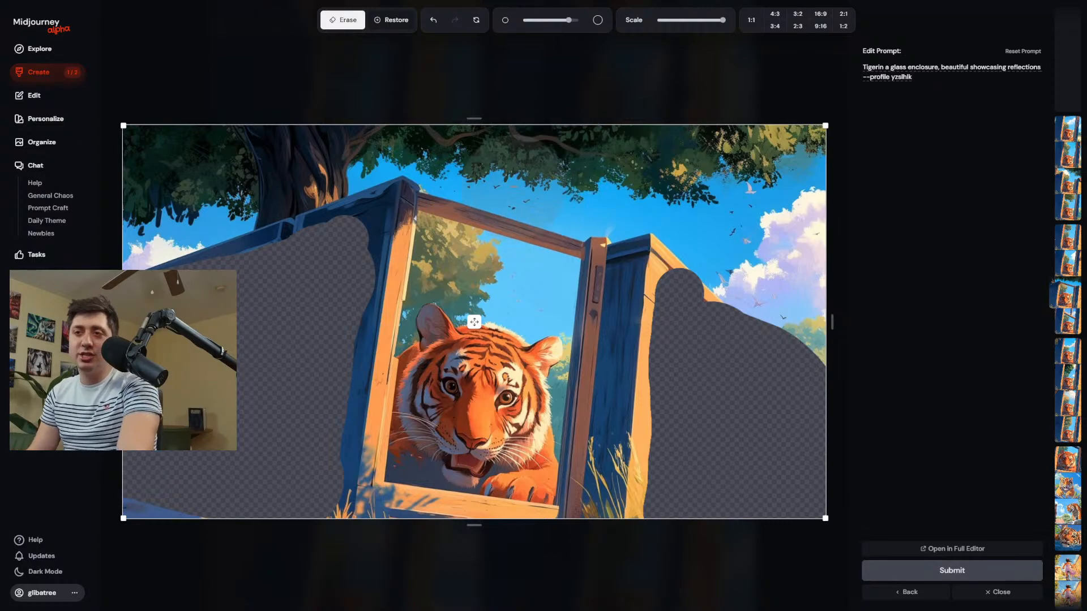
{"action": "scroll", "coordinate": [343, 255], "scroll_direction": "down", "scroll_amount": 5}
{"action": "left_click_drag", "start_coordinate": [351, 238], "coordinate": [352, 238]}
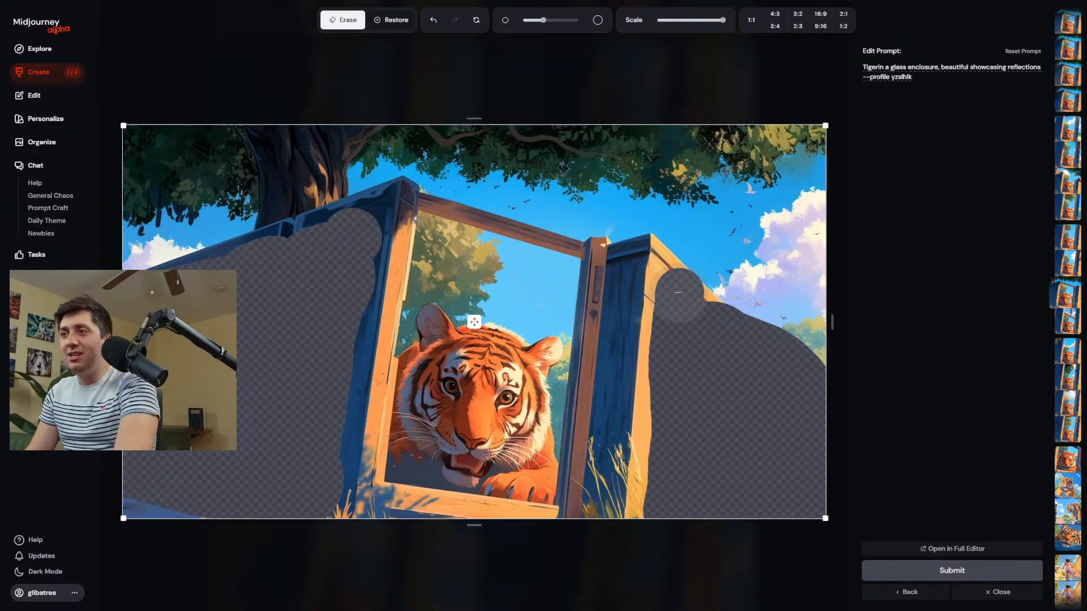
{"action": "scroll", "coordinate": [688, 308], "scroll_direction": "down", "scroll_amount": 3}
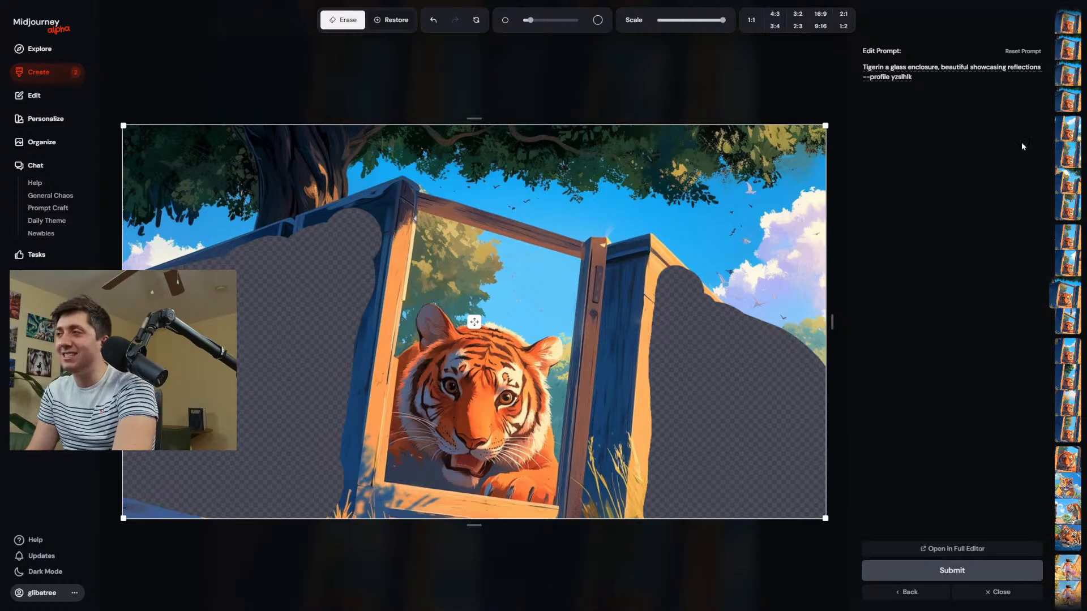
Open the third new tiger edit and erase patches of the window view above the tiger and the blue wall on its left.
{"action": "left_click", "coordinate": [1066, 25]}
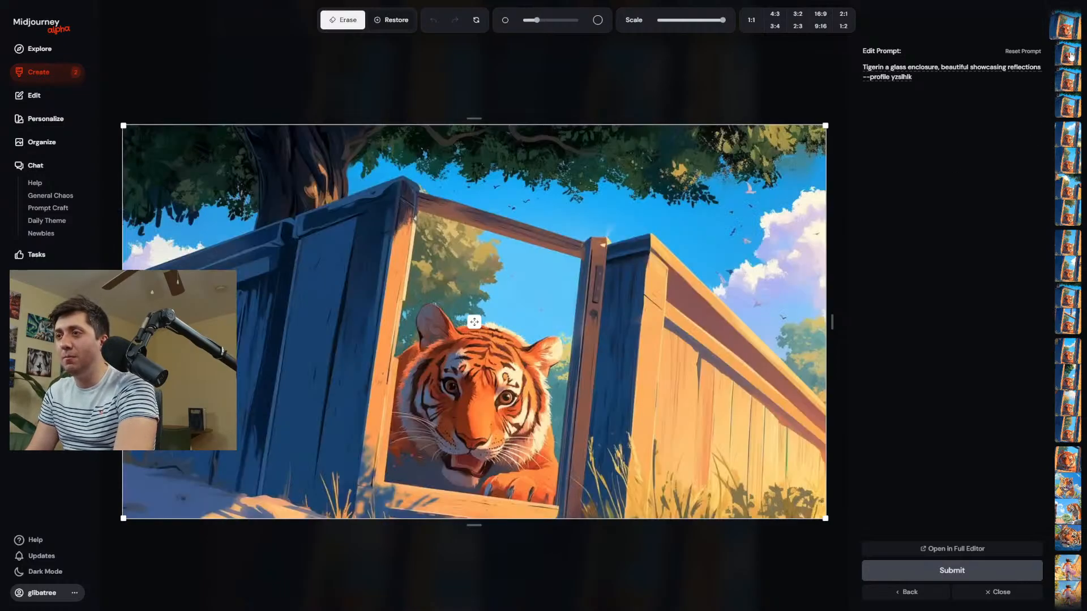
{"action": "left_click", "coordinate": [1067, 84]}
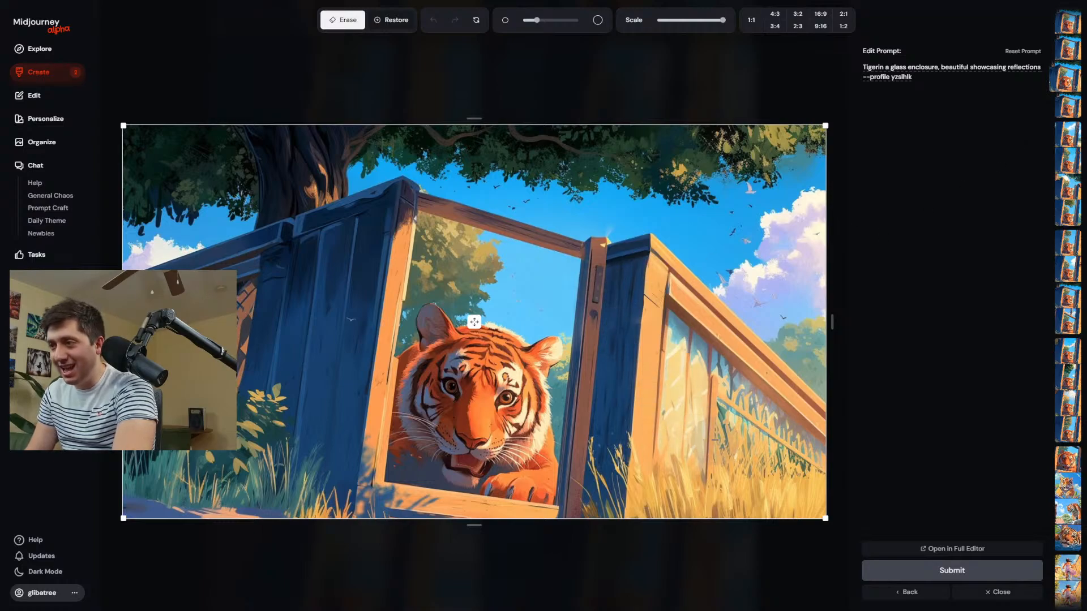
{"action": "scroll", "coordinate": [712, 443], "scroll_direction": "up", "scroll_amount": 5}
{"action": "scroll", "coordinate": [532, 287], "scroll_direction": "down", "scroll_amount": 2}
{"action": "scroll", "coordinate": [533, 288], "scroll_direction": "up", "scroll_amount": 1}
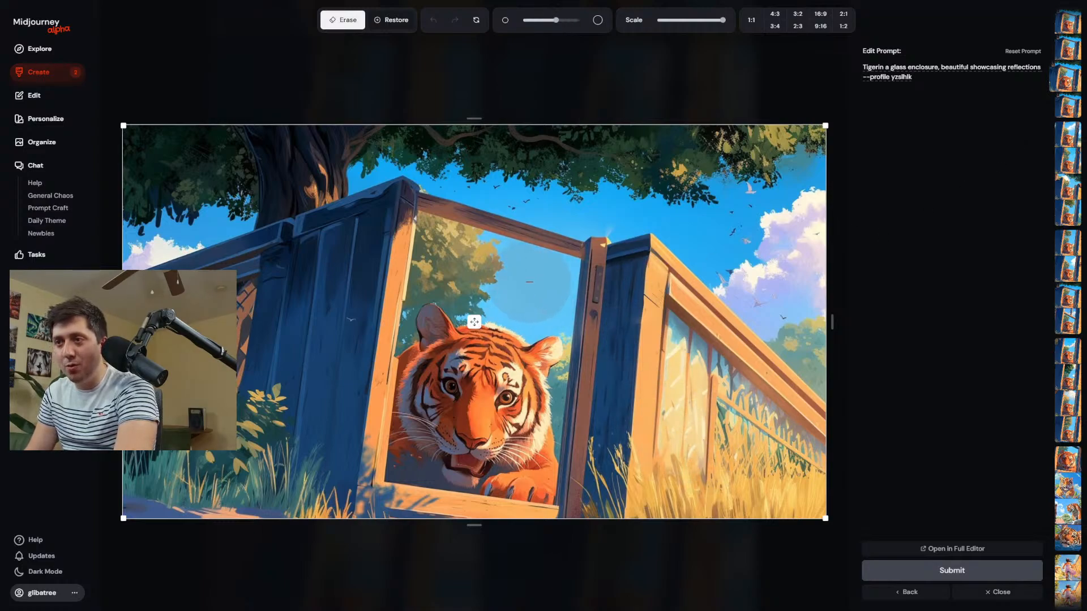
{"action": "left_click_drag", "start_coordinate": [534, 289], "coordinate": [496, 343]}
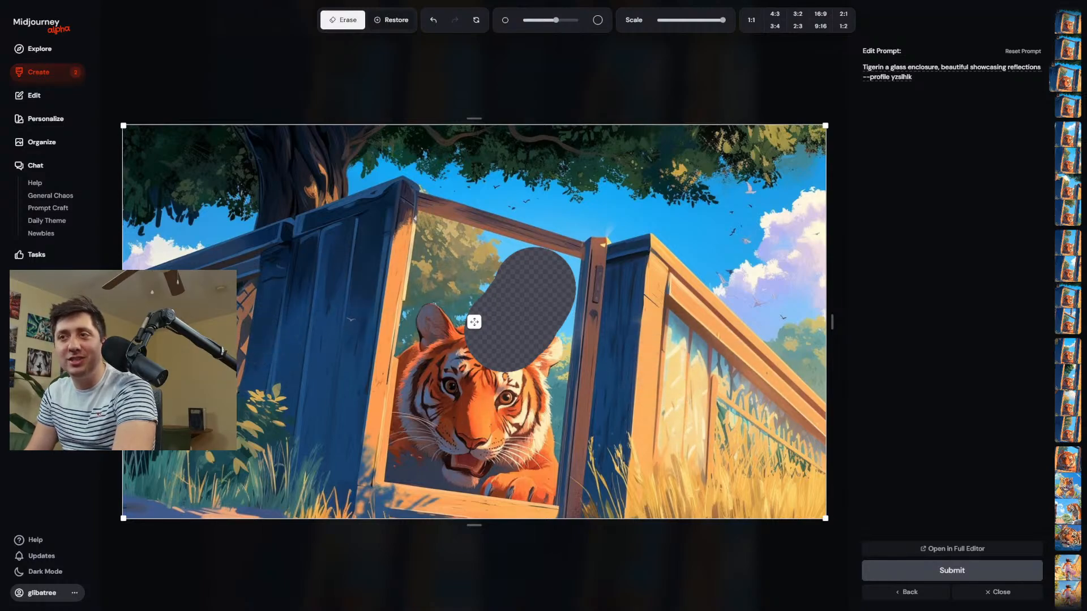
{"action": "left_click", "coordinate": [448, 256]}
{"action": "left_click", "coordinate": [436, 246]}
{"action": "scroll", "coordinate": [375, 257], "scroll_direction": "up", "scroll_amount": 2}
{"action": "mouse_move", "coordinate": [370, 262]}
{"action": "left_mouse_down"}
{"action": "mouse_move", "coordinate": [284, 302]}
{"action": "mouse_move", "coordinate": [279, 424]}
{"action": "mouse_move", "coordinate": [286, 461]}
{"action": "mouse_move", "coordinate": [311, 481]}
{"action": "mouse_move", "coordinate": [332, 316]}
{"action": "mouse_move", "coordinate": [311, 364]}
{"action": "left_mouse_up"}
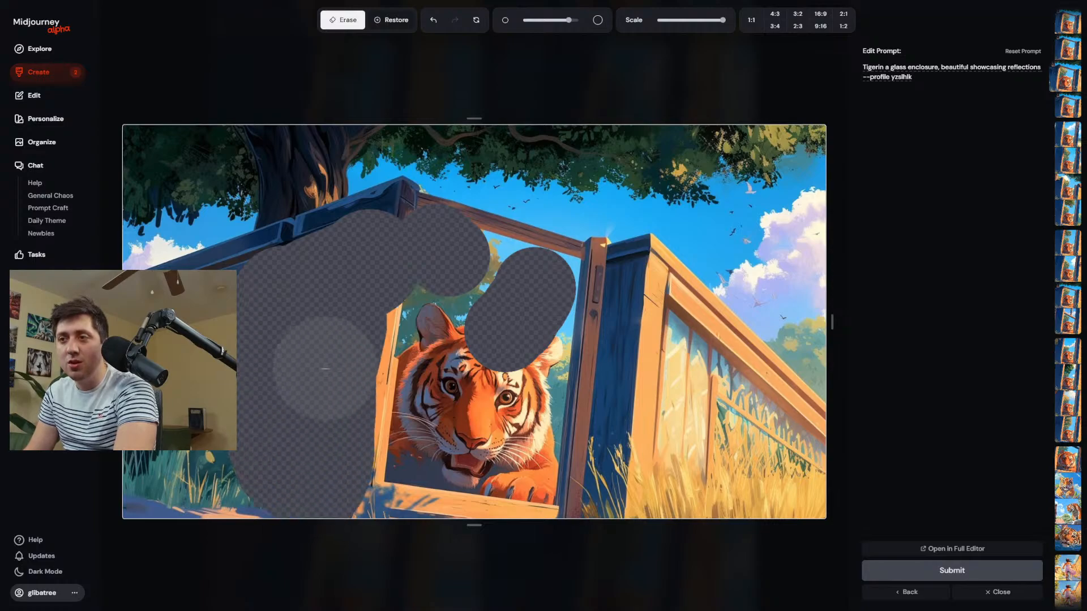
Erase the fence section right of the tiger and the whole upper beam of the frame.
{"action": "left_click_drag", "start_coordinate": [641, 274], "coordinate": [628, 482]}
{"action": "left_click_drag", "start_coordinate": [651, 521], "coordinate": [687, 337]}
{"action": "scroll", "coordinate": [606, 334], "scroll_direction": "down", "scroll_amount": 4}
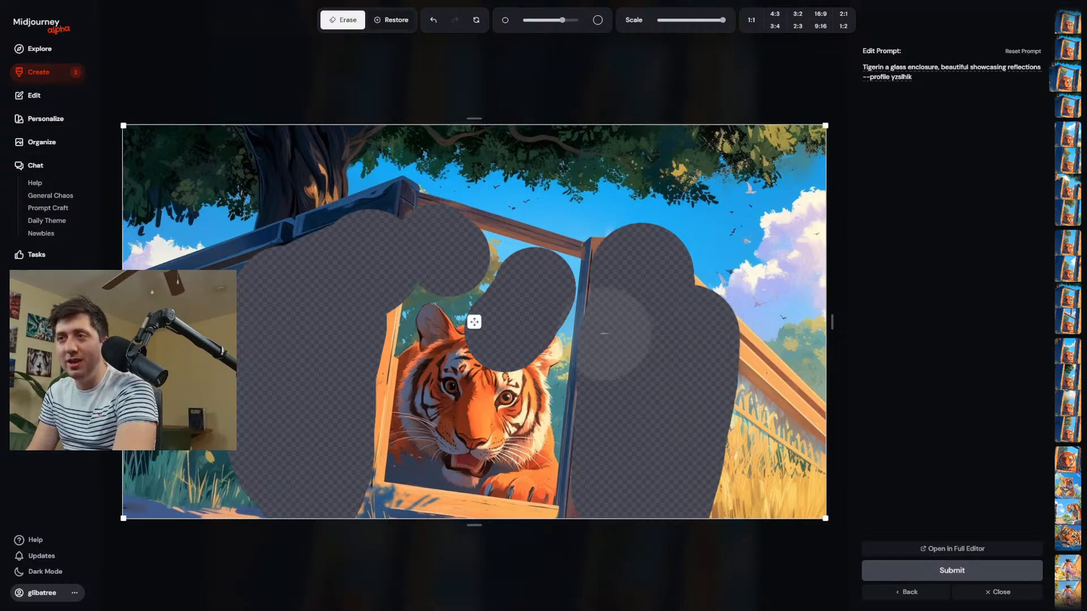
{"action": "scroll", "coordinate": [435, 250], "scroll_direction": "up", "scroll_amount": 4}
{"action": "mouse_move", "coordinate": [391, 209]}
{"action": "left_mouse_down"}
{"action": "mouse_move", "coordinate": [651, 249]}
{"action": "mouse_move", "coordinate": [419, 227]}
{"action": "mouse_move", "coordinate": [623, 236]}
{"action": "mouse_move", "coordinate": [694, 263]}
{"action": "left_mouse_up"}
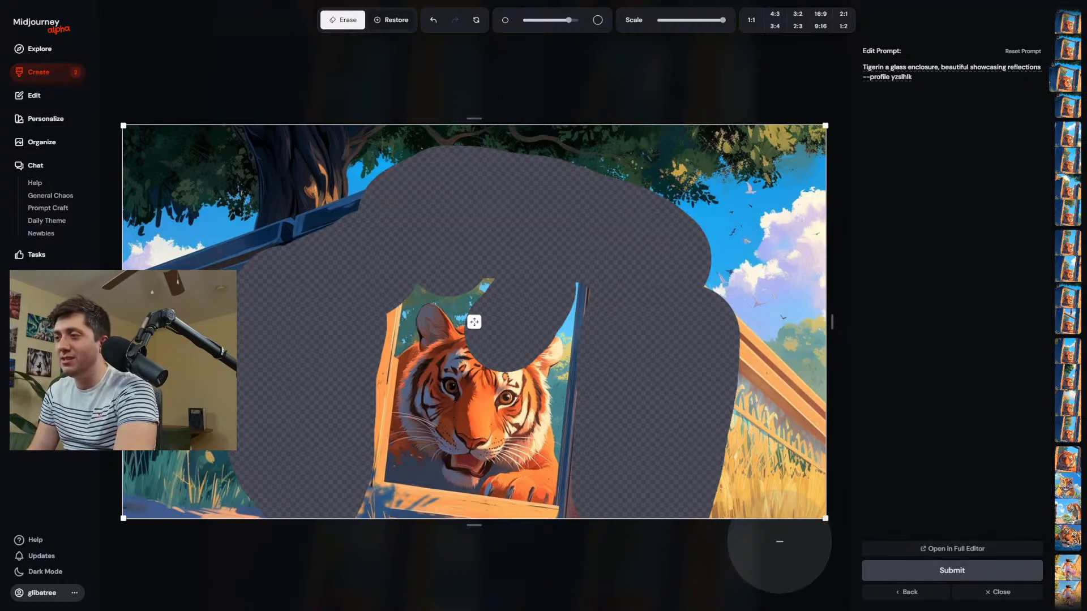
Shrink the image slightly within the canvas, erase the sill below the tiger with a smaller eraser, and submit the edit.
{"action": "scroll", "coordinate": [572, 501], "scroll_direction": "down", "scroll_amount": 4}
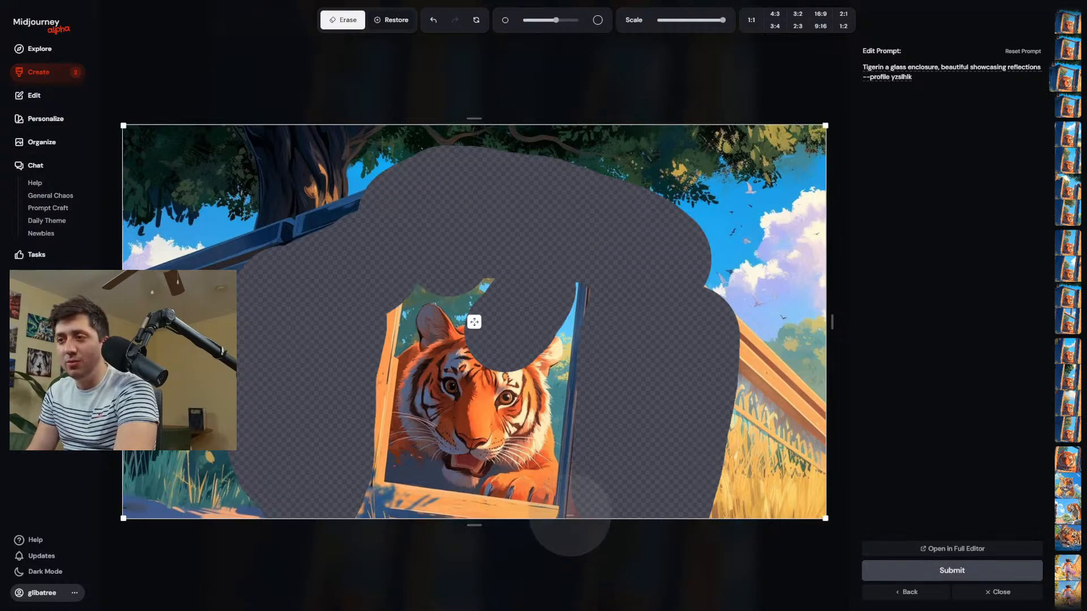
{"action": "left_click_drag", "start_coordinate": [558, 518], "coordinate": [557, 512]}
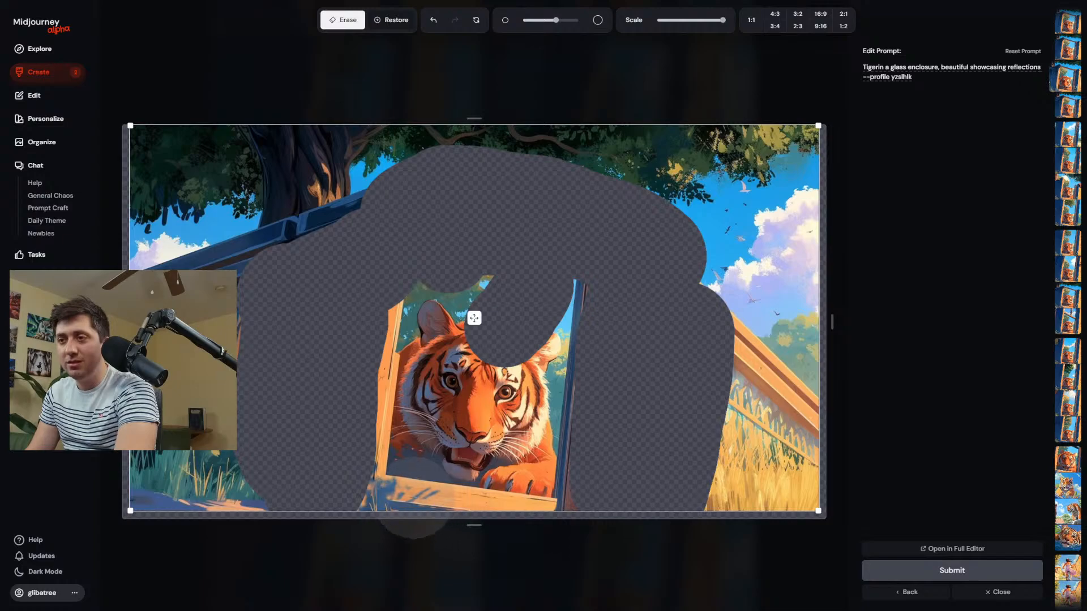
{"action": "mouse_move", "coordinate": [427, 508]}
{"action": "left_mouse_down"}
{"action": "mouse_move", "coordinate": [556, 517]}
{"action": "mouse_move", "coordinate": [560, 498]}
{"action": "left_mouse_up"}
{"action": "left_click", "coordinate": [951, 569]}
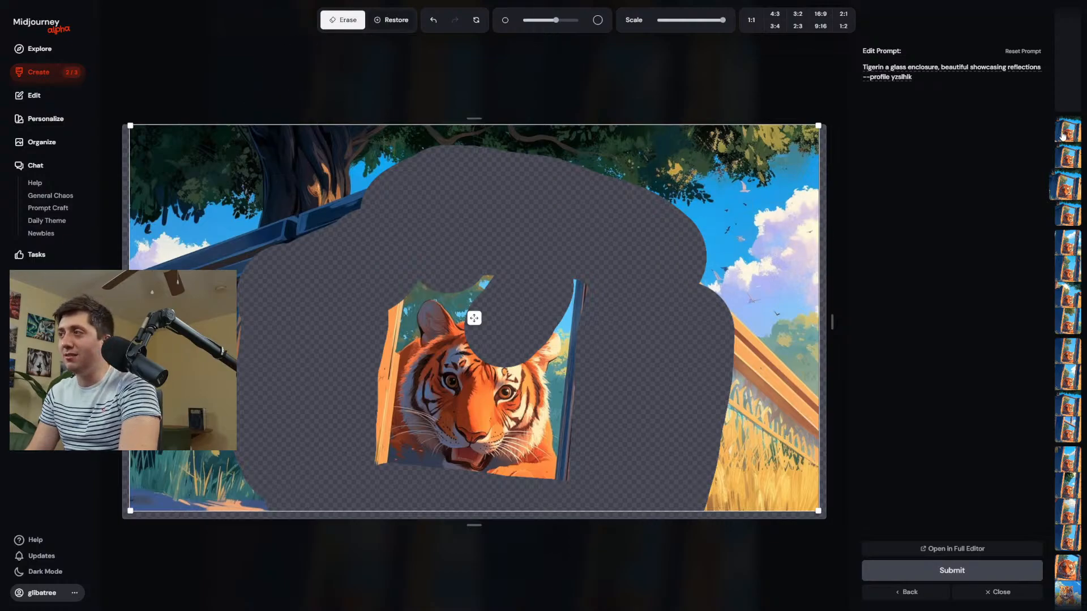
Review the newest glass enclosure tiger edits and download the fourth image of the set.
{"action": "left_click", "coordinate": [59, 72]}
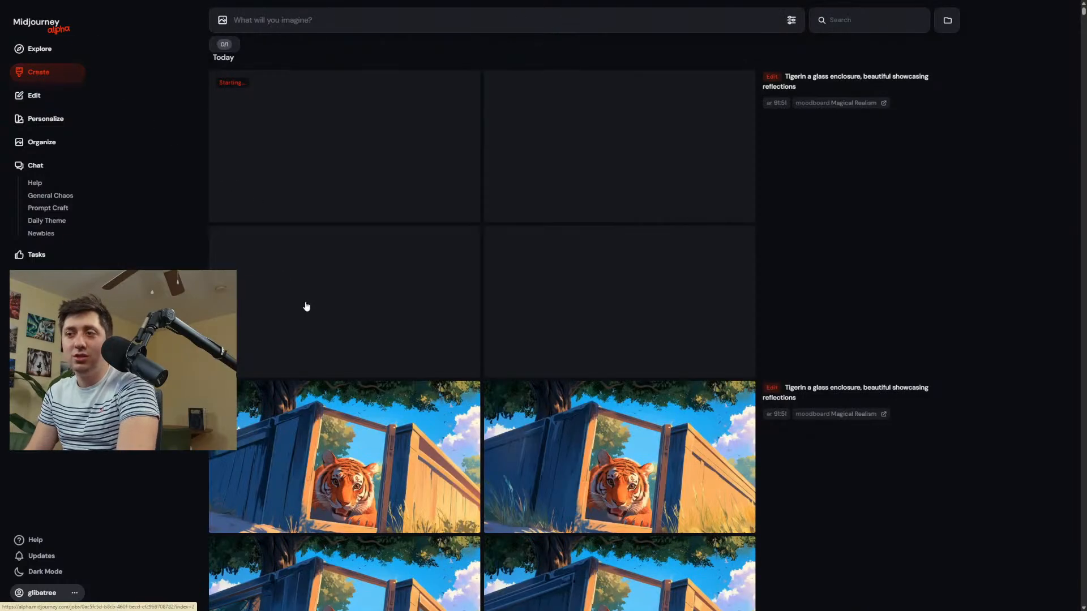
{"action": "scroll", "coordinate": [631, 330], "scroll_direction": "down", "scroll_amount": 3}
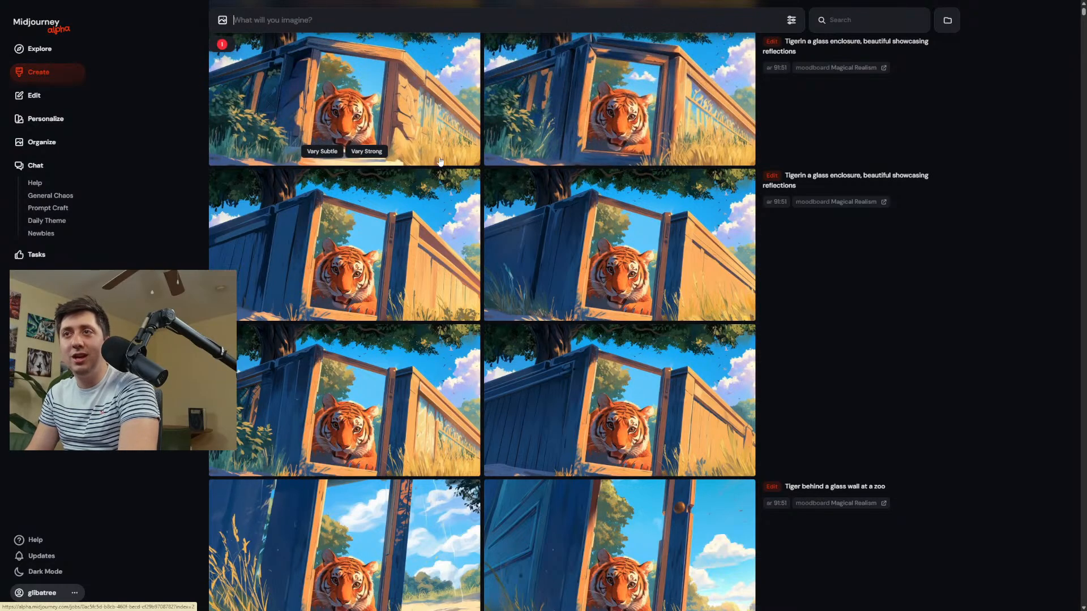
{"action": "left_click", "coordinate": [555, 133]}
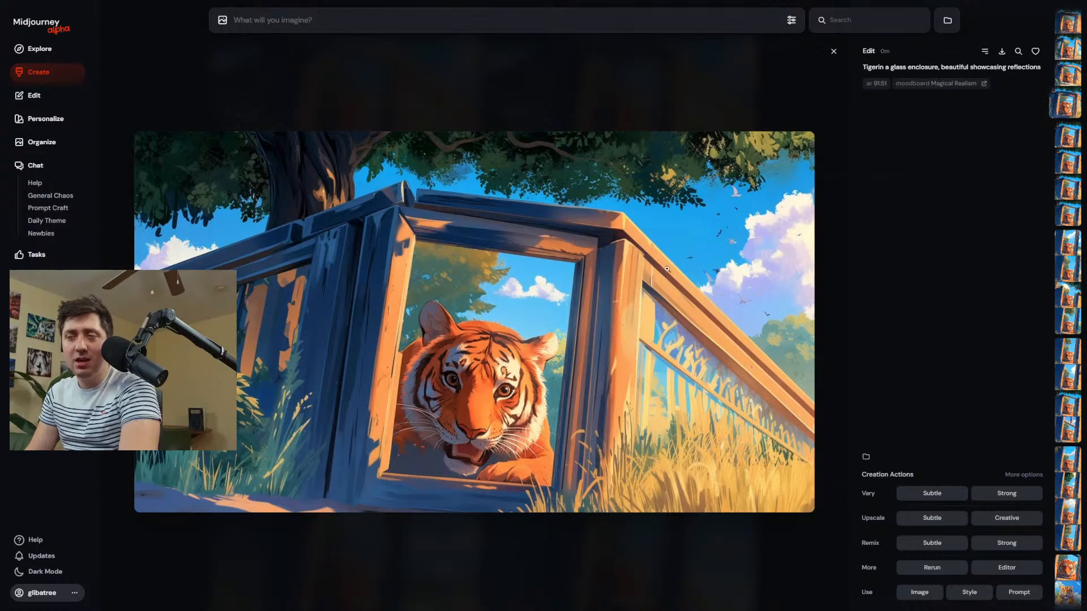
{"action": "left_click", "coordinate": [1001, 52]}
Upload the downloaded tiger image and the woman in a purple dress riding a bike to the Magical Realism moodboard.
{"action": "left_click", "coordinate": [50, 119]}
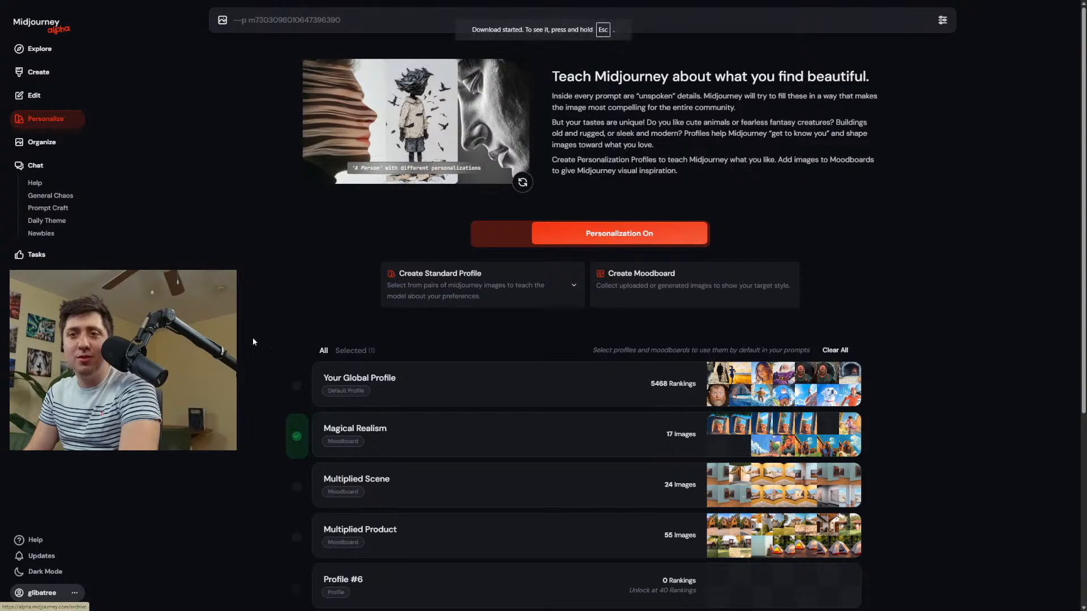
{"action": "left_click", "coordinate": [438, 447]}
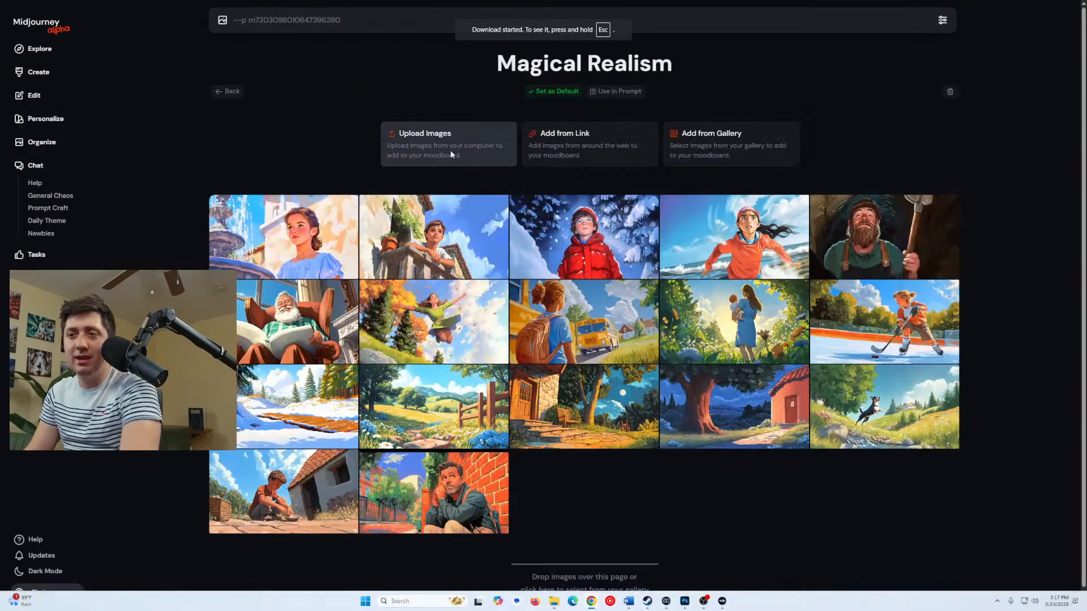
{"action": "left_click", "coordinate": [451, 154]}
{"action": "left_click", "coordinate": [115, 116]}
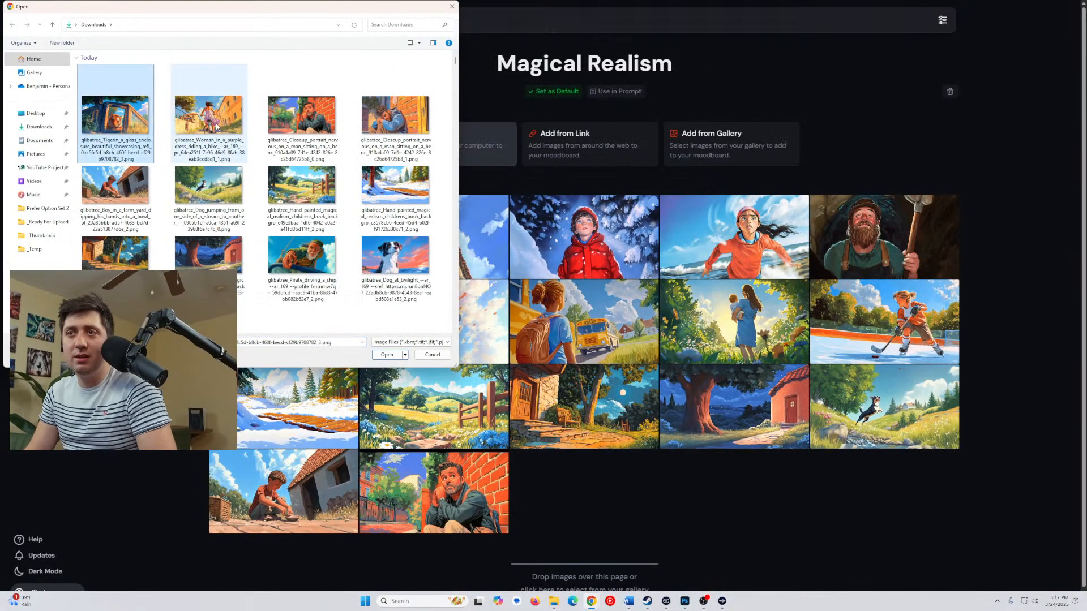
{"action": "left_click", "coordinate": [217, 127], "text": "ctrl"}
{"action": "left_click", "coordinate": [387, 355]}
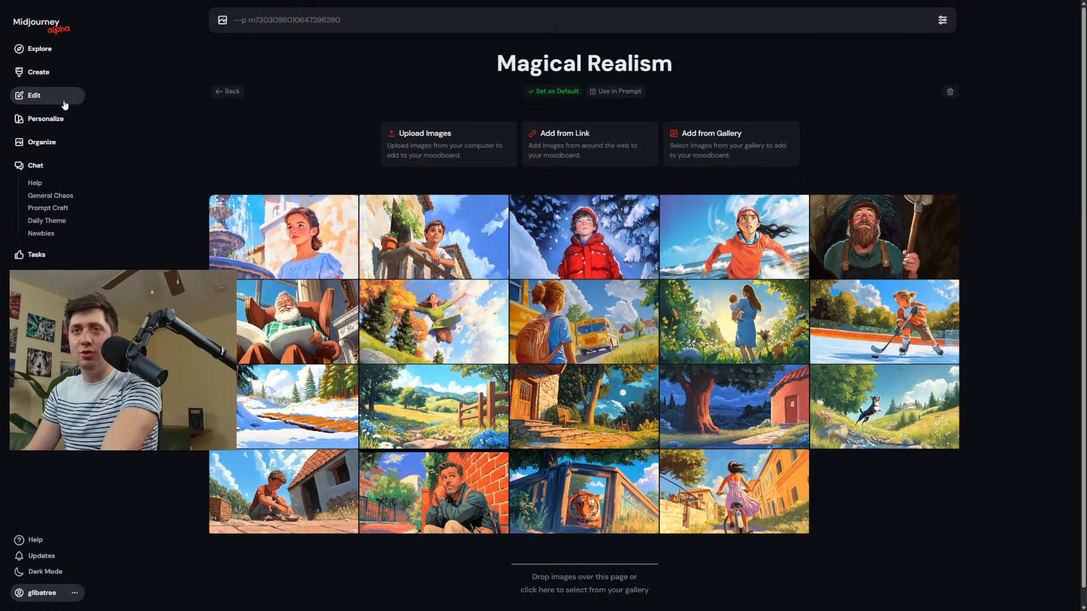
Return to the creation page and begin a new image prompt with "You".
{"action": "left_click", "coordinate": [38, 74]}
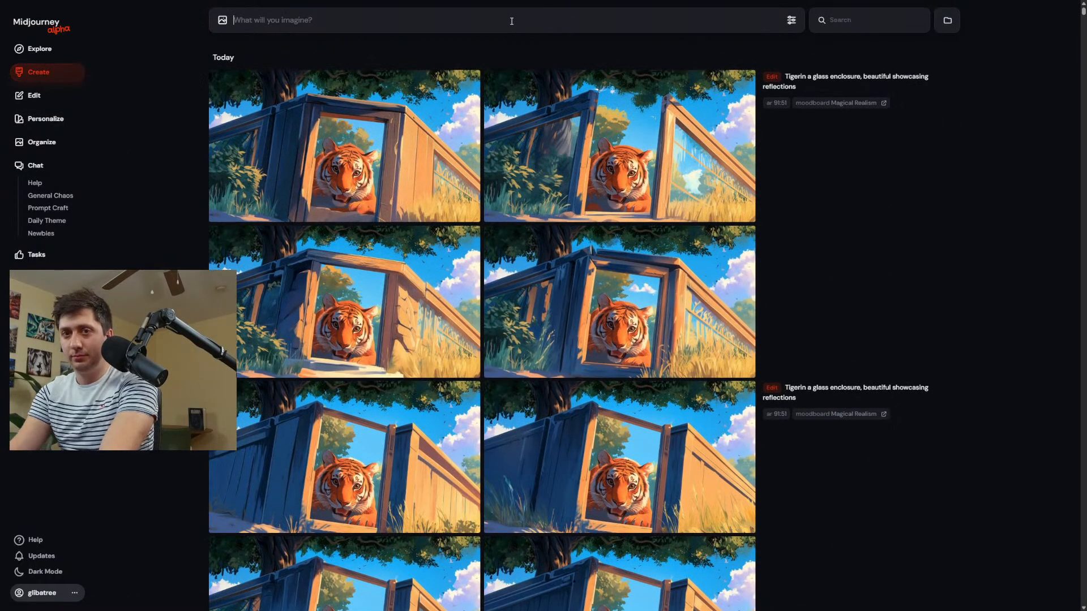
{"action": "type", "text": "You"}
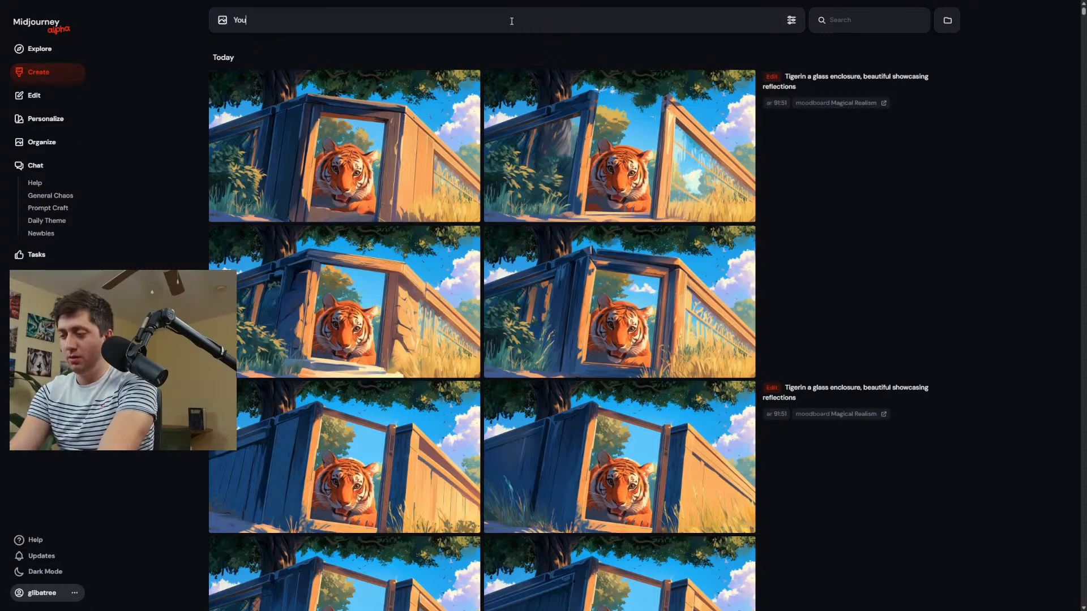
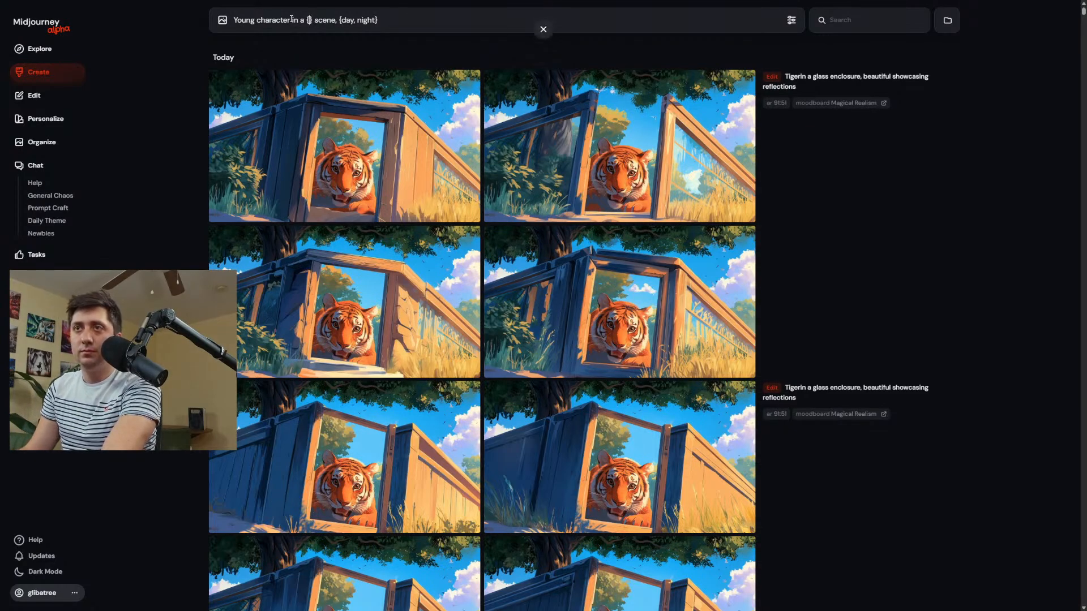
Add "close-up portrait" after "Young character" in the image prompt.
{"action": "type", "text": "closeup port"}
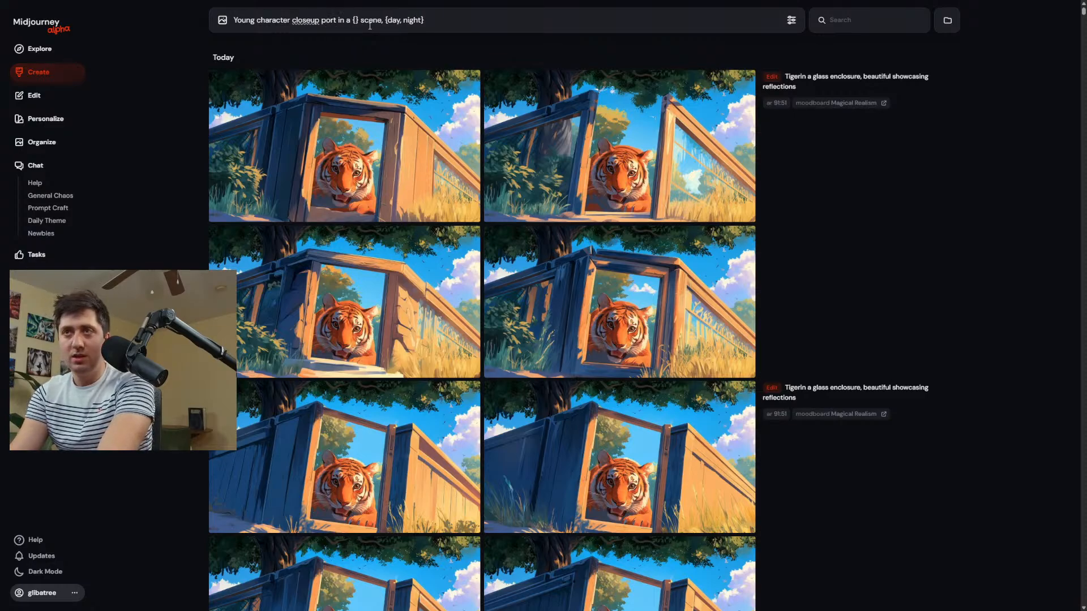
{"action": "type", "text": "rait"}
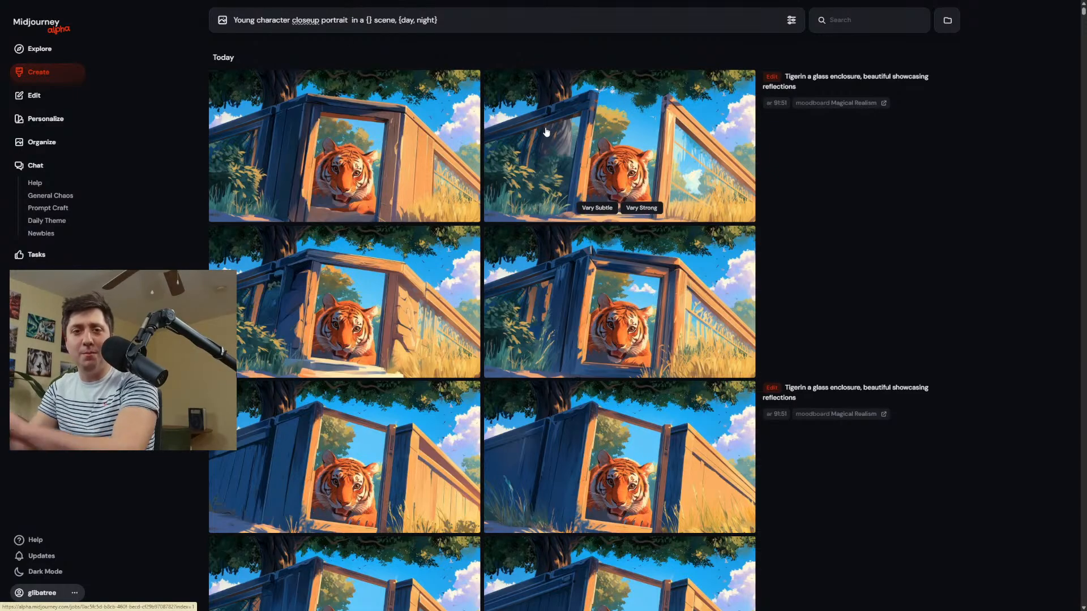
{"action": "left_click", "coordinate": [311, 20]}
{"action": "type", "text": "-"}
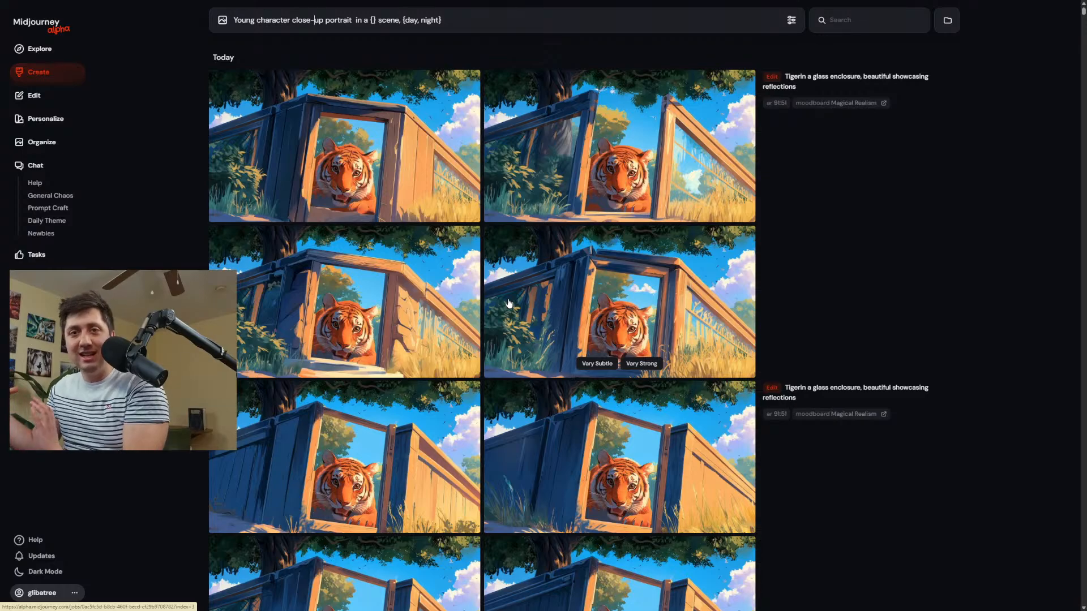
Add the variations {boy, girl} before "character" and {town, park, beach} before "scene", and generate the images.
{"action": "left_click", "coordinate": [315, 20]}
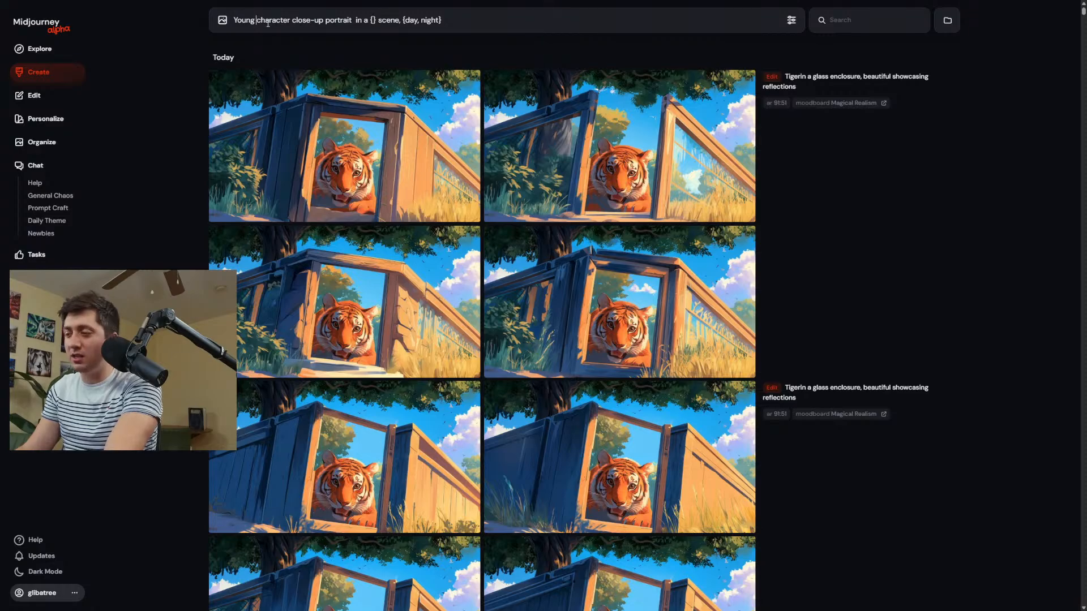
{"action": "type", "text": "{}"}
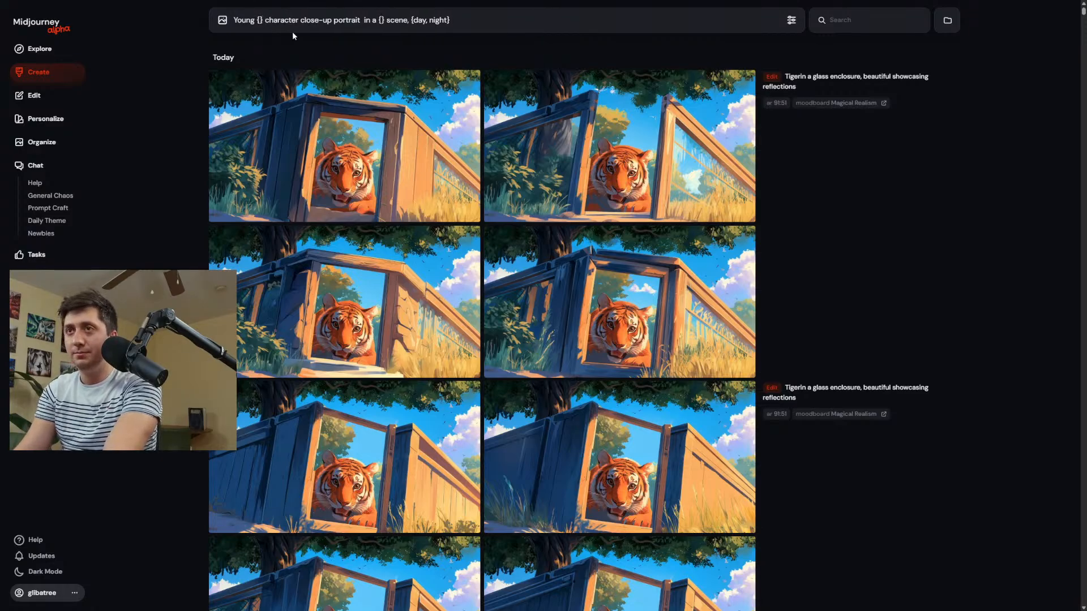
{"action": "type", "text": "boy ,g"}
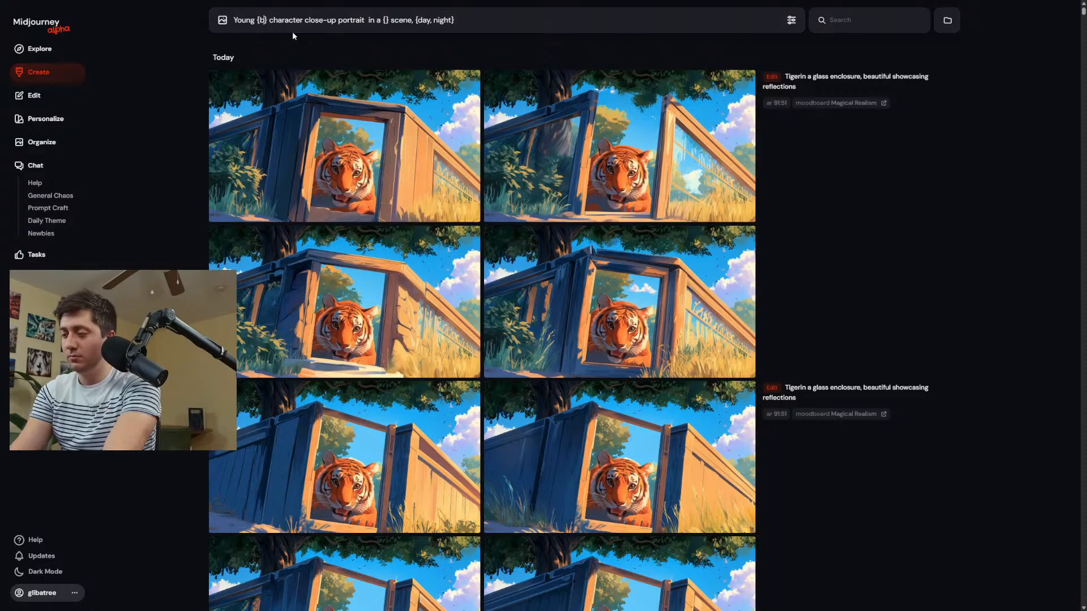
{"action": "type", "text": "irl"}
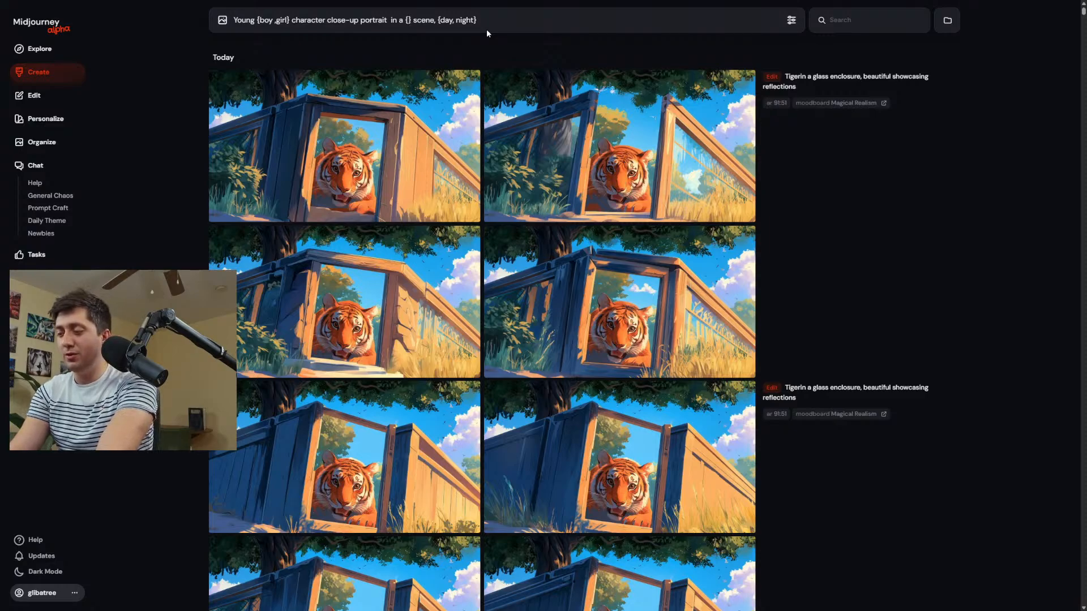
{"action": "type", "text": "town,"}
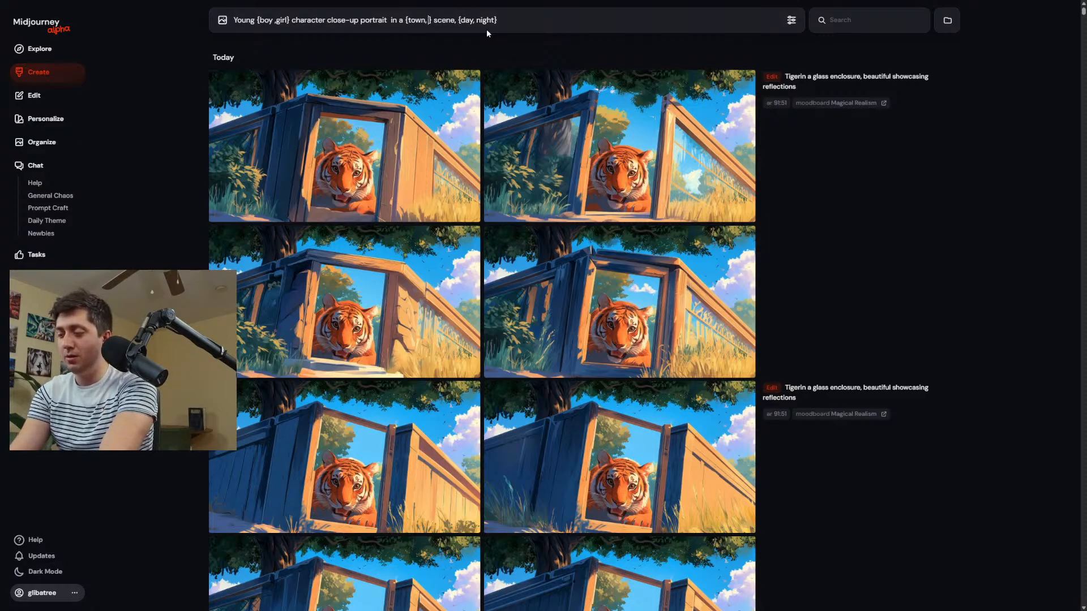
{"action": "type", "text": " park, beach"}
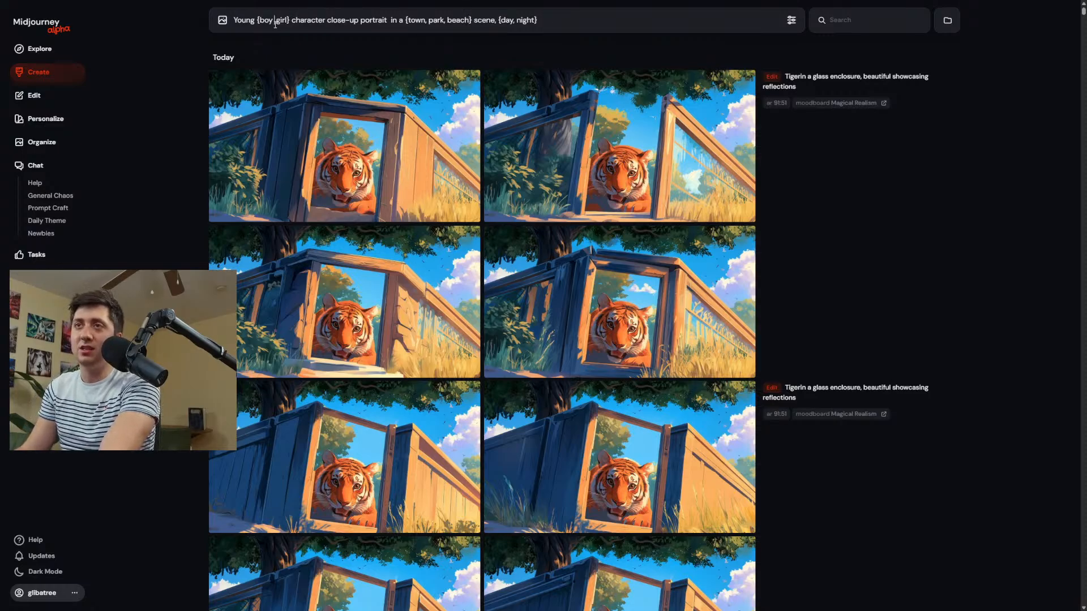
{"action": "key", "text": "BackSpace"}
{"action": "key", "text": "BackSpace"}
{"action": "type", "text": ","}
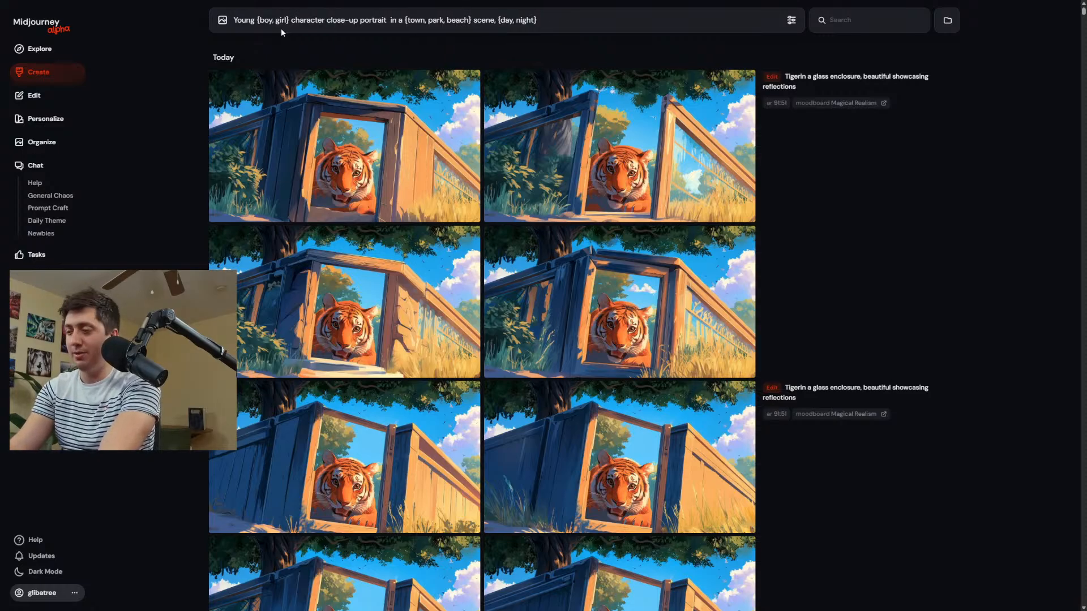
{"action": "key", "text": "Return"}
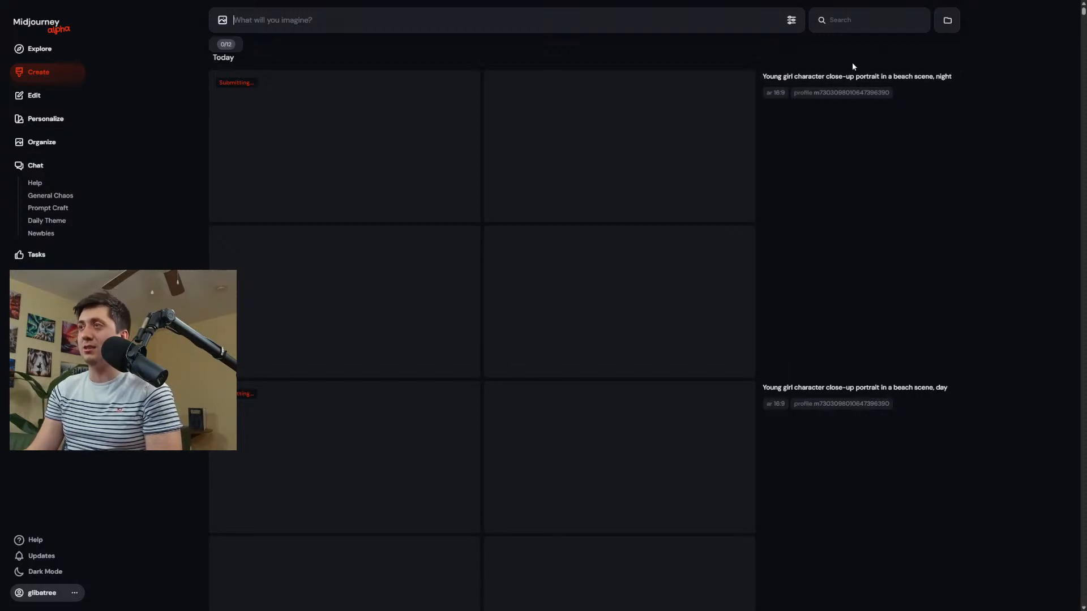
Edit the first night beach portrait: shrink it to just over half the canvas, place it toward the canvas's left side, and submit.
{"action": "scroll", "coordinate": [814, 388], "scroll_direction": "down", "scroll_amount": 6}
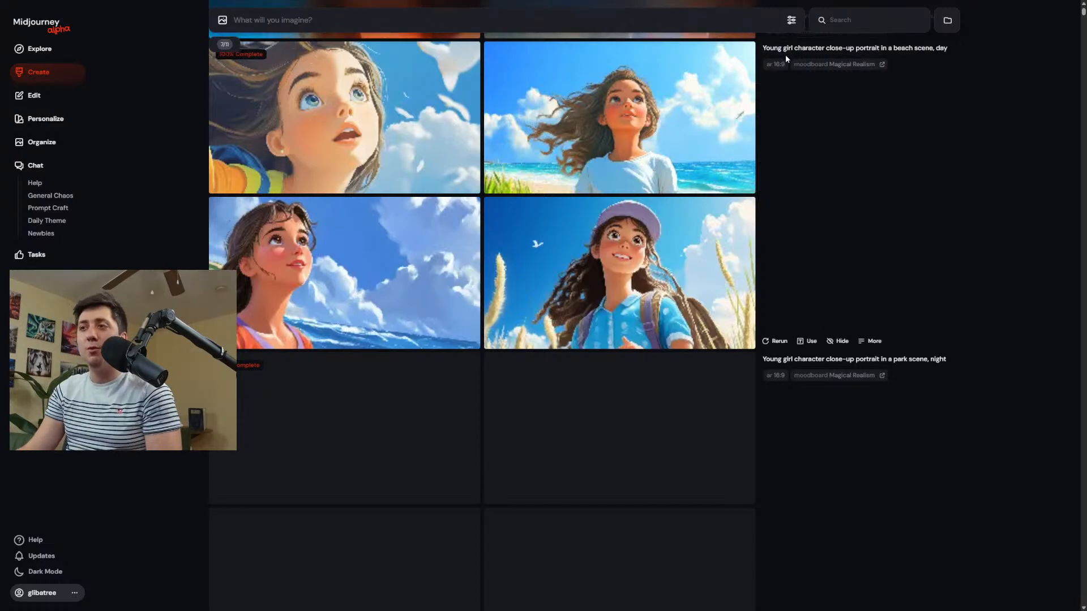
{"action": "scroll", "coordinate": [785, 249], "scroll_direction": "up", "scroll_amount": 1}
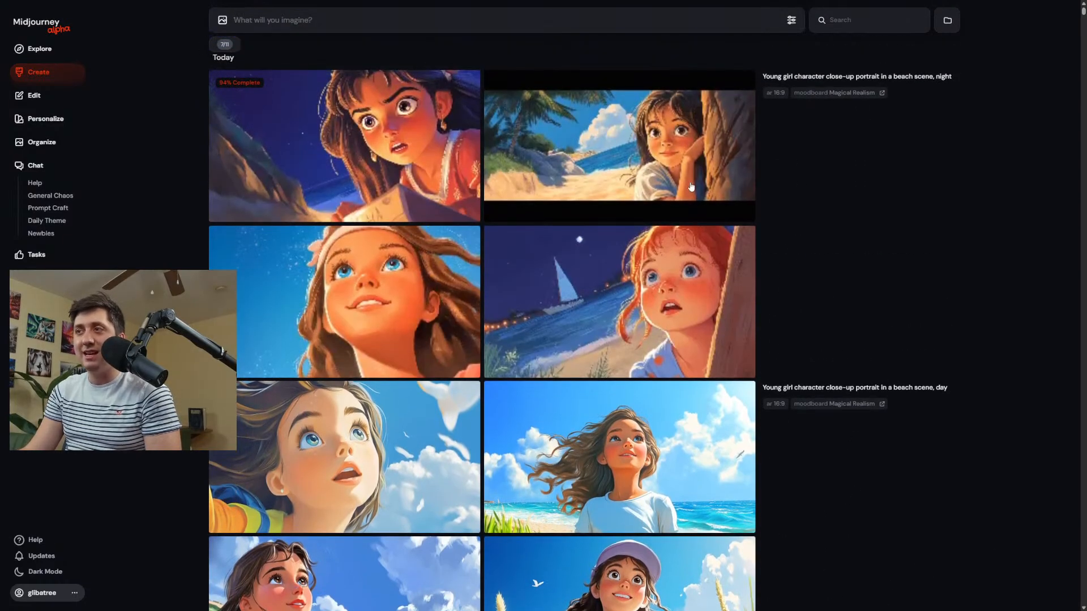
{"action": "left_click", "coordinate": [378, 157]}
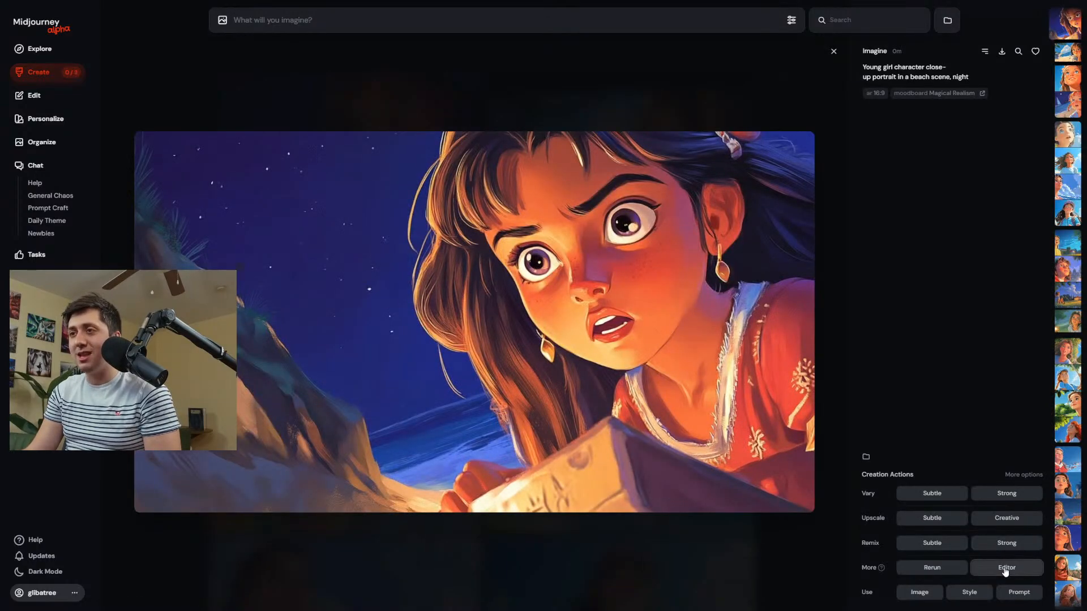
{"action": "left_click", "coordinate": [1006, 568]}
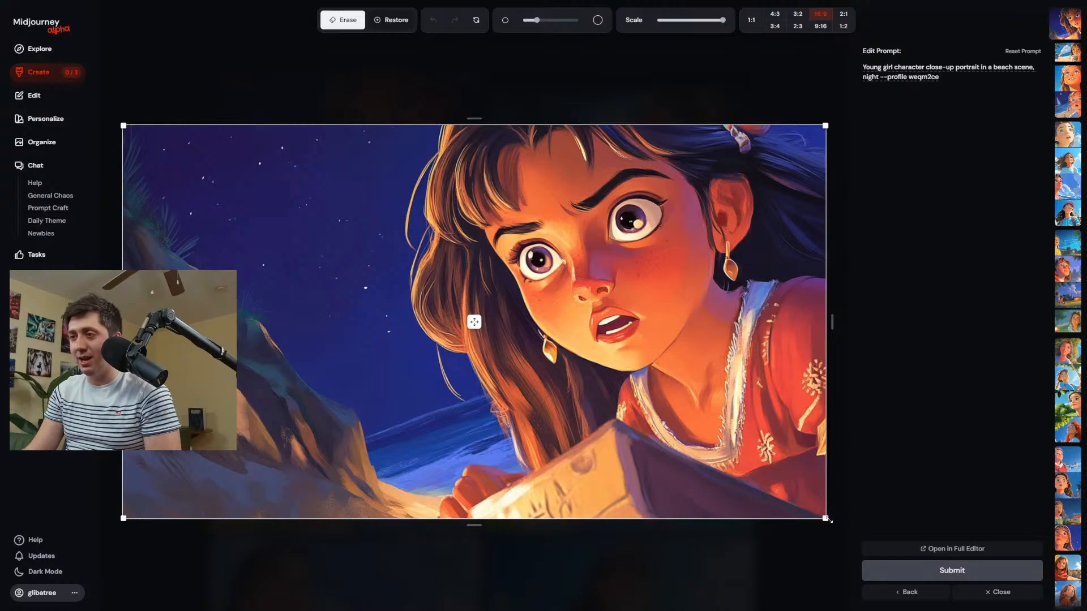
{"action": "left_click", "coordinate": [834, 521]}
{"action": "left_click_drag", "start_coordinate": [319, 234], "coordinate": [339, 335]}
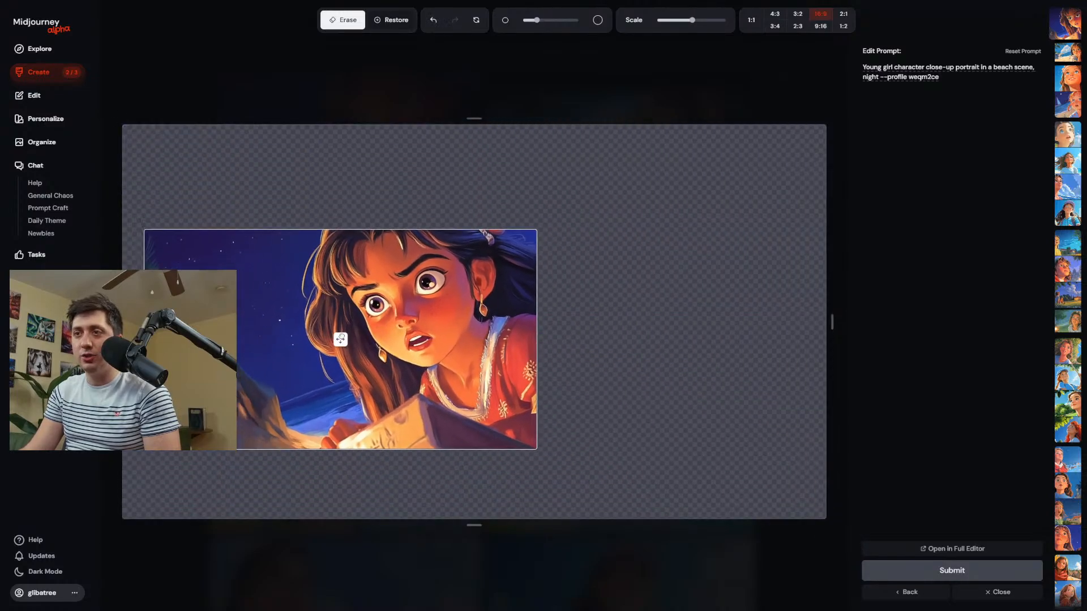
{"action": "left_click", "coordinate": [941, 571]}
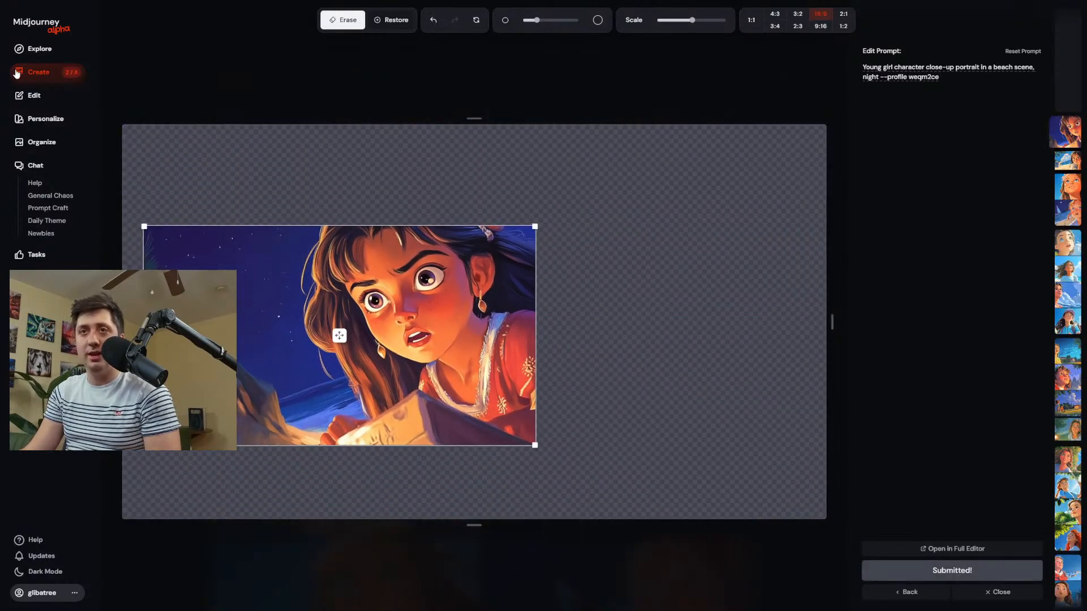
Edit the second daytime beach portrait: shrink it to about three quarters, move it toward the canvas's left side, and submit.
{"action": "scroll", "coordinate": [537, 317], "scroll_direction": "down", "scroll_amount": 10}
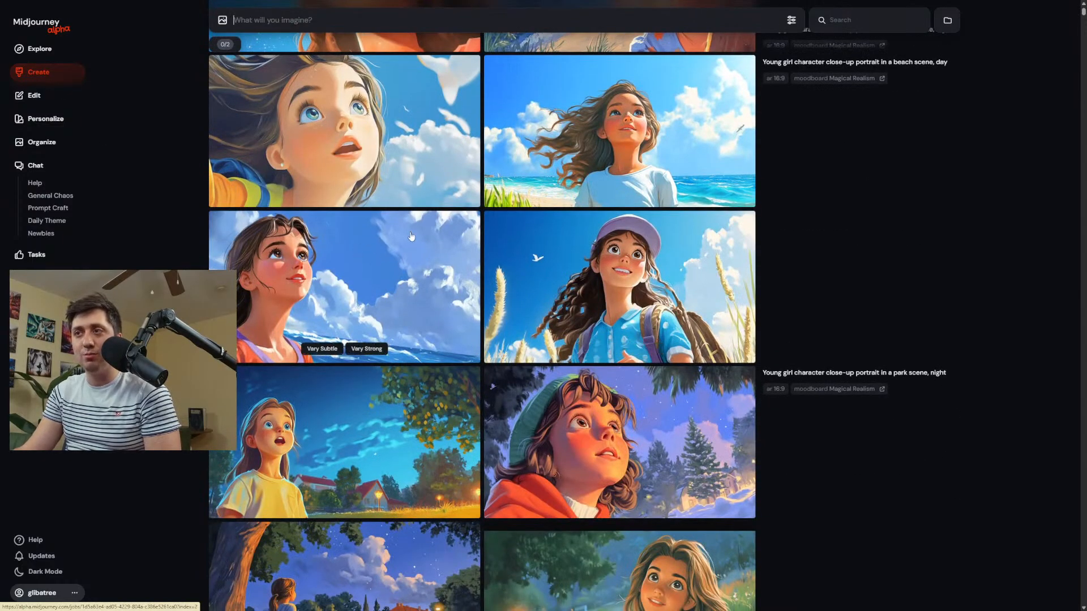
{"action": "left_click", "coordinate": [592, 121]}
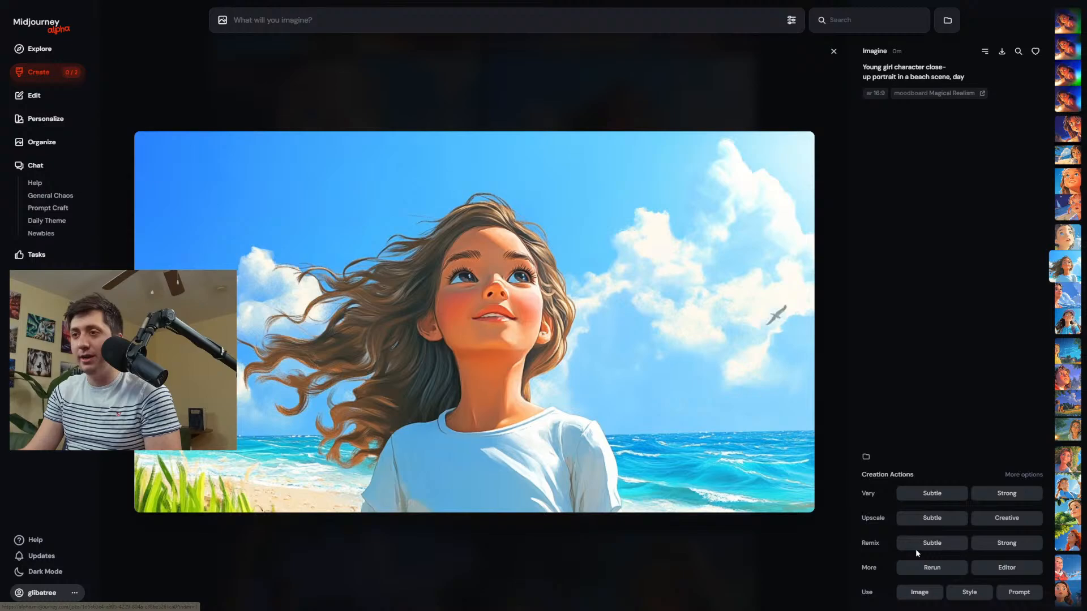
{"action": "left_click", "coordinate": [977, 565]}
{"action": "left_click_drag", "start_coordinate": [833, 517], "coordinate": [705, 463]}
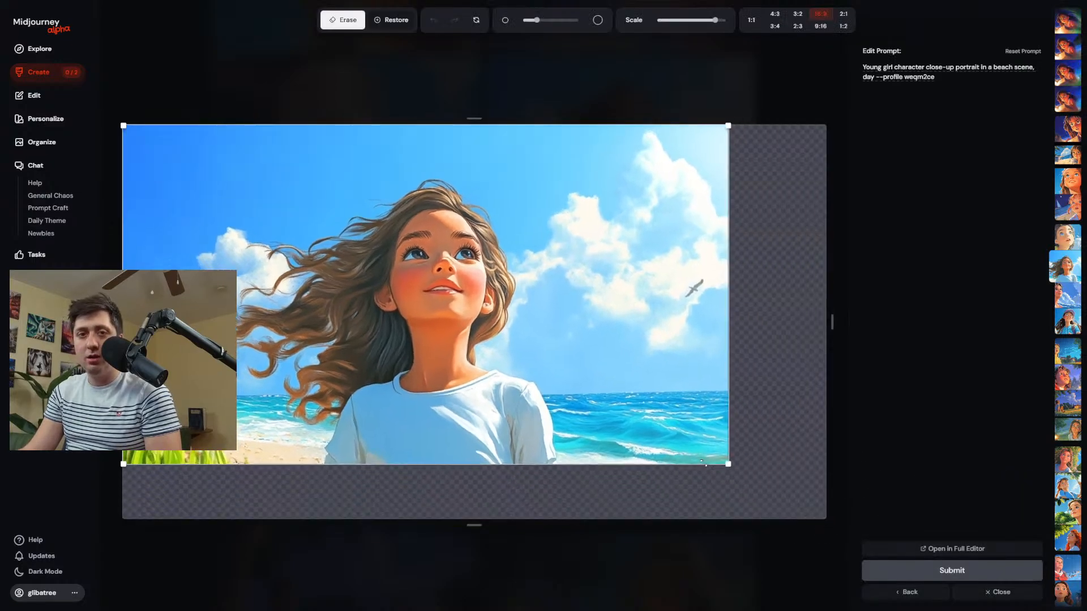
{"action": "left_click_drag", "start_coordinate": [388, 274], "coordinate": [387, 314]}
{"action": "left_click", "coordinate": [929, 570]}
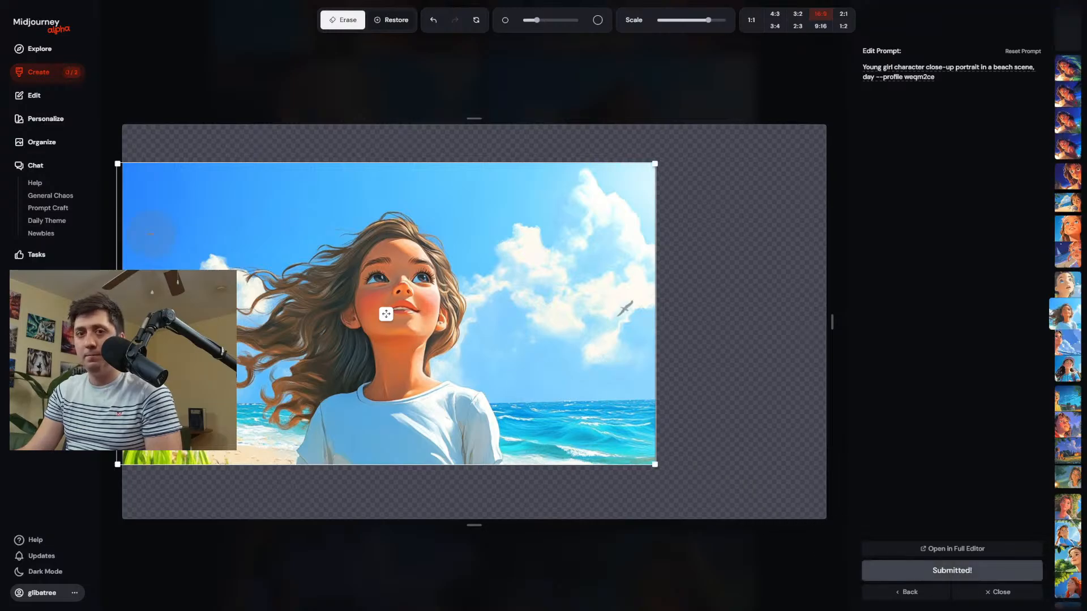
{"action": "left_click", "coordinate": [39, 72]}
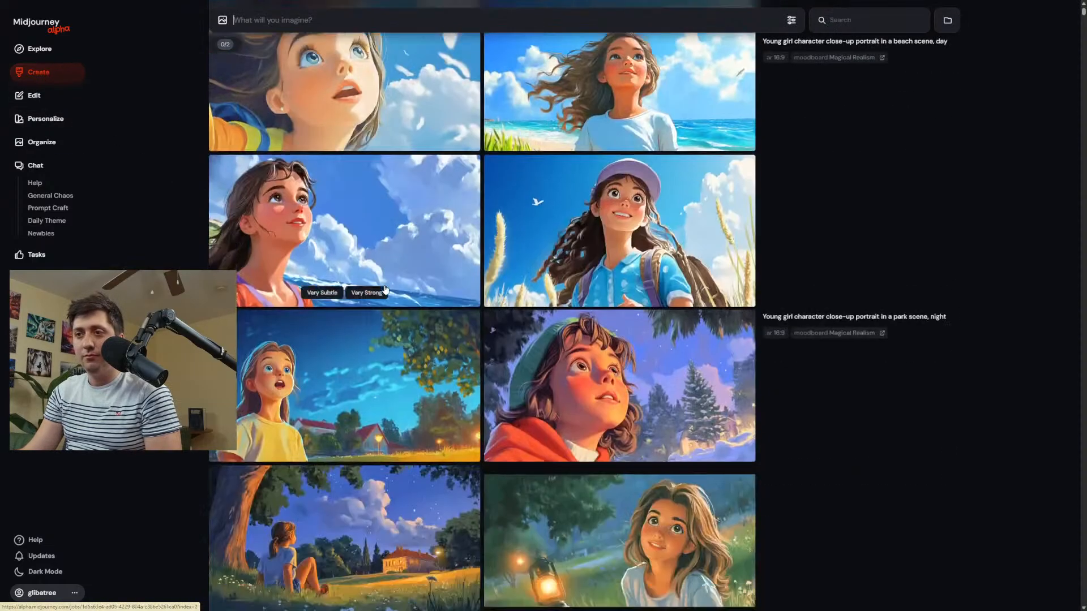
Download the first daytime park portrait of the young girl and return to the creation page.
{"action": "scroll", "coordinate": [385, 290], "scroll_direction": "down", "scroll_amount": 10}
{"action": "scroll", "coordinate": [474, 275], "scroll_direction": "up", "scroll_amount": 2}
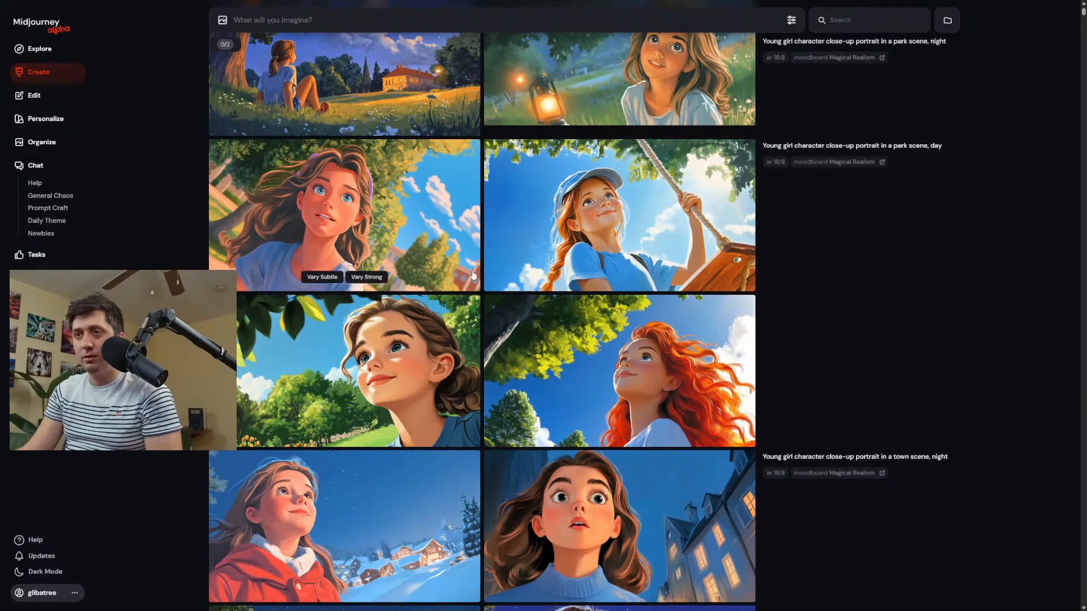
{"action": "left_click", "coordinate": [473, 275]}
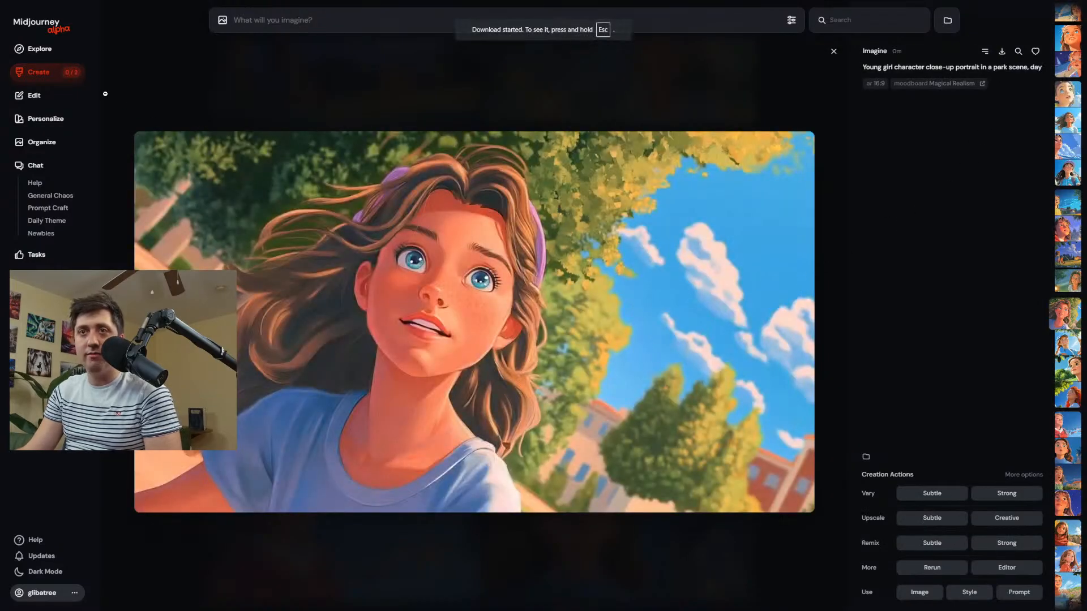
{"action": "left_click", "coordinate": [60, 74]}
Open the braided girl's daytime town portrait in the editor and erase the corner logo and her shoulder with the largest eraser.
{"action": "scroll", "coordinate": [387, 304], "scroll_direction": "down", "scroll_amount": 12}
{"action": "scroll", "coordinate": [387, 304], "scroll_direction": "down", "scroll_amount": 10}
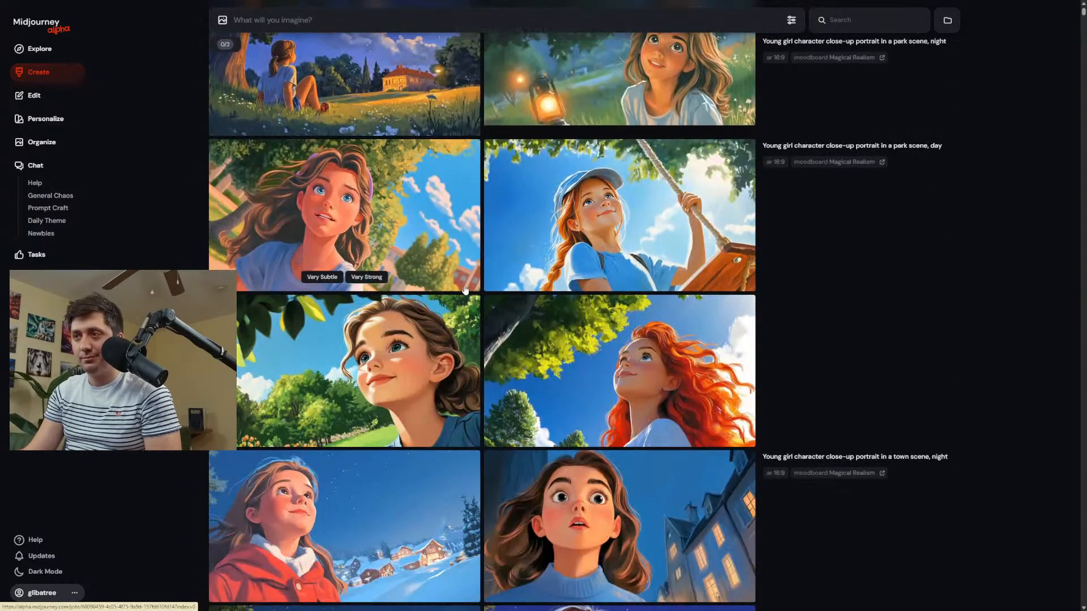
{"action": "scroll", "coordinate": [324, 294], "scroll_direction": "down", "scroll_amount": 10}
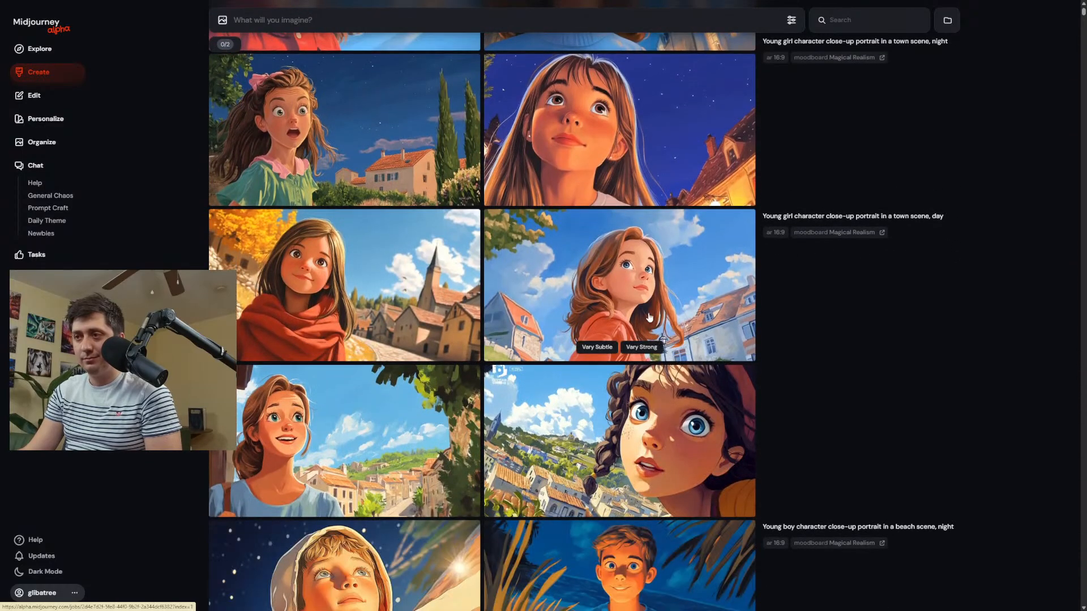
{"action": "left_click", "coordinate": [419, 434]}
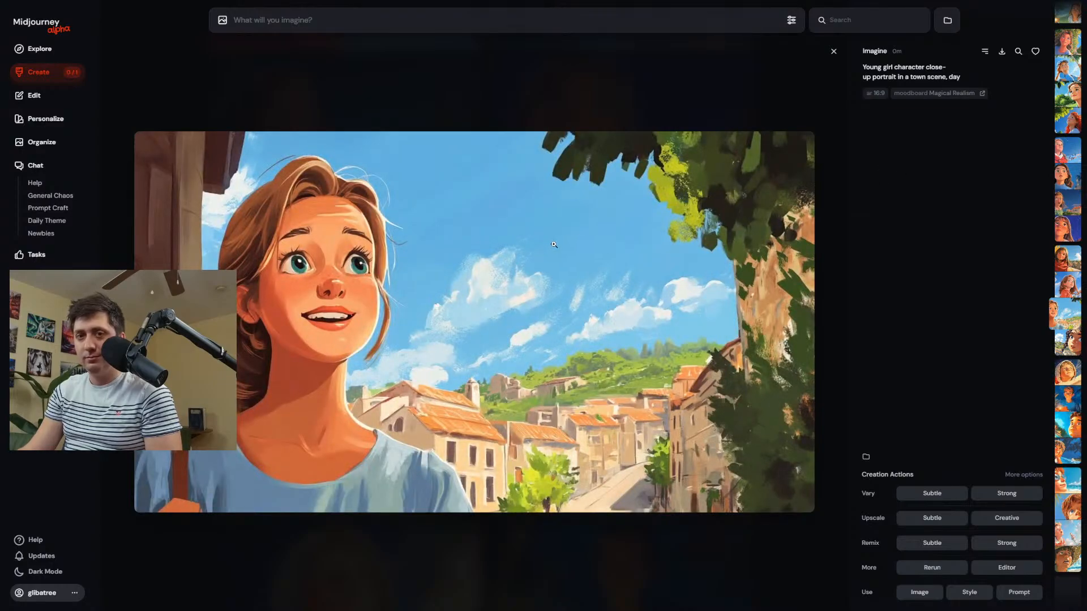
{"action": "key", "text": "Right"}
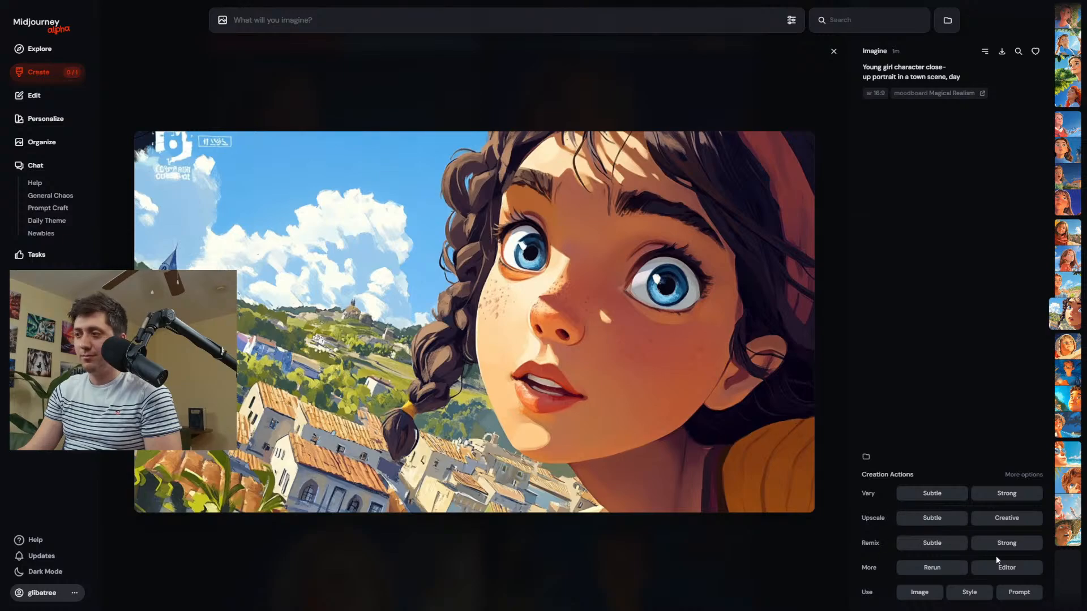
{"action": "left_click", "coordinate": [1007, 568]}
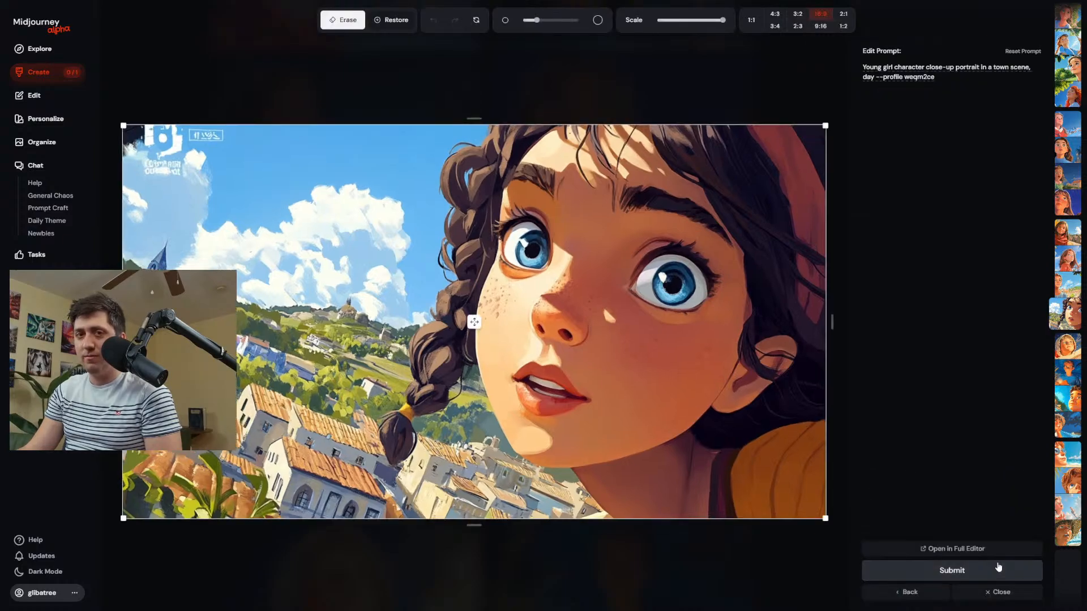
{"action": "mouse_move", "coordinate": [809, 469]}
{"action": "left_mouse_down"}
{"action": "mouse_move", "coordinate": [740, 503]}
{"action": "mouse_move", "coordinate": [589, 523]}
{"action": "left_mouse_up"}
{"action": "left_click_drag", "start_coordinate": [188, 138], "coordinate": [184, 138]}
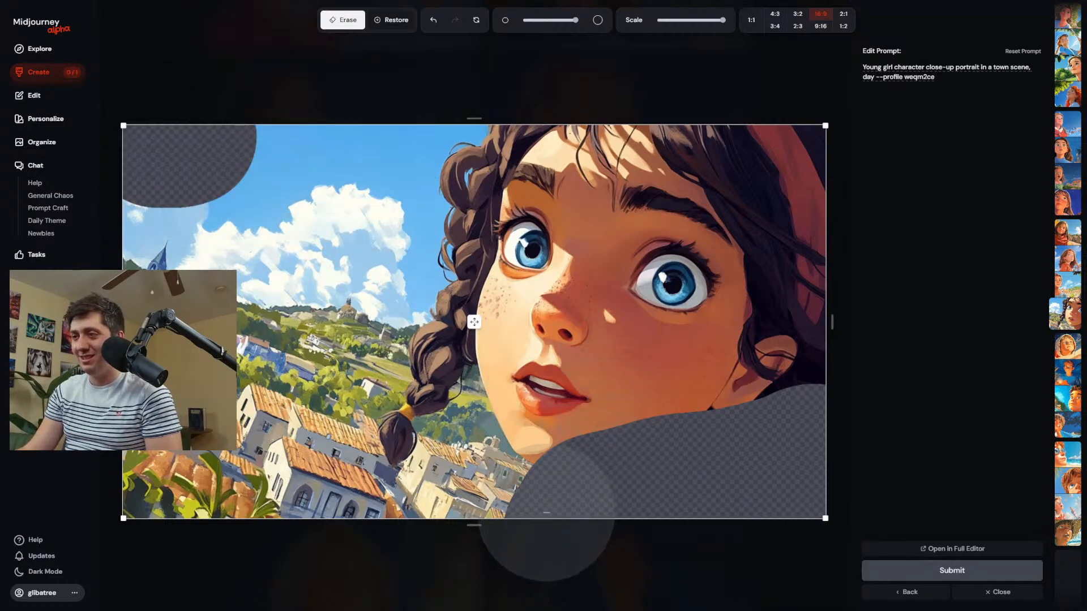
Shrink the braided girl's portrait to about half size, move it to the canvas's upper middle, and submit the edit.
{"action": "left_click_drag", "start_coordinate": [825, 518], "coordinate": [497, 332]}
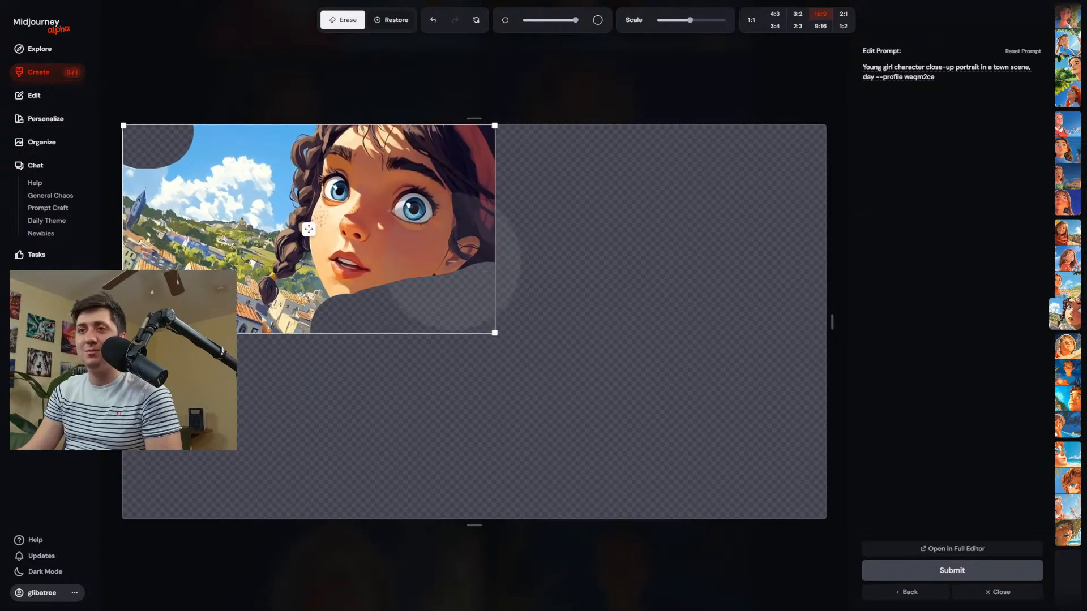
{"action": "left_click_drag", "start_coordinate": [309, 228], "coordinate": [449, 274]}
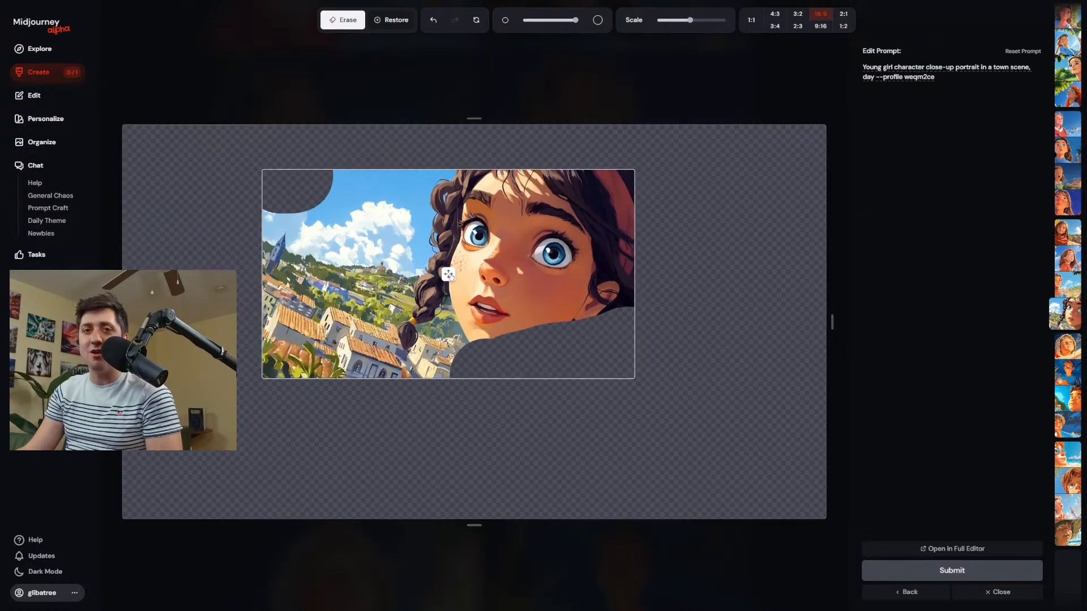
{"action": "left_click", "coordinate": [935, 572]}
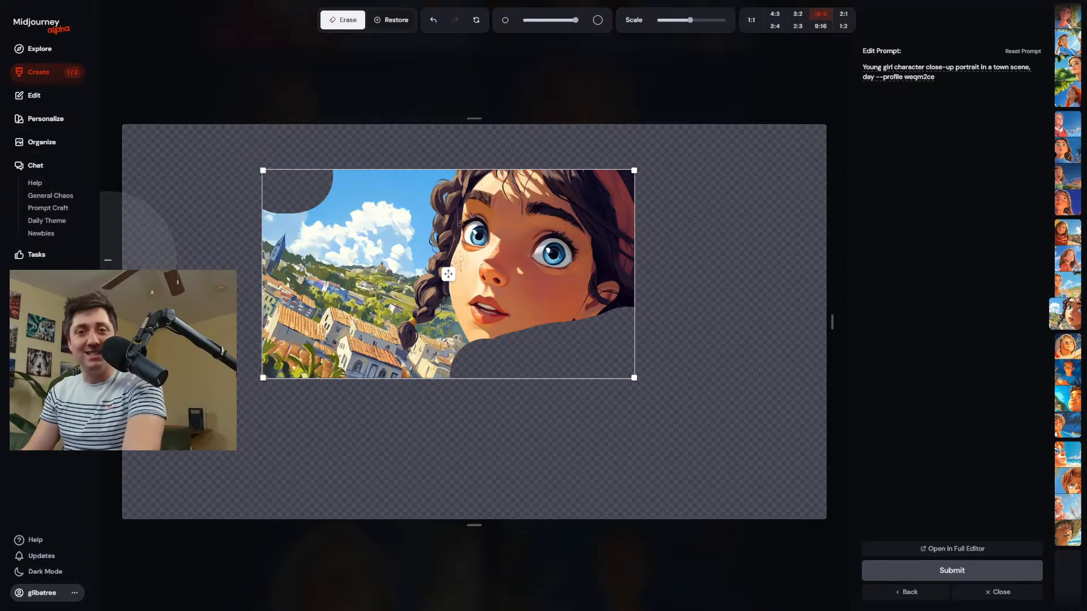
Return to the creation page and open the third edited town portrait of the braided girl.
{"action": "left_click", "coordinate": [53, 76]}
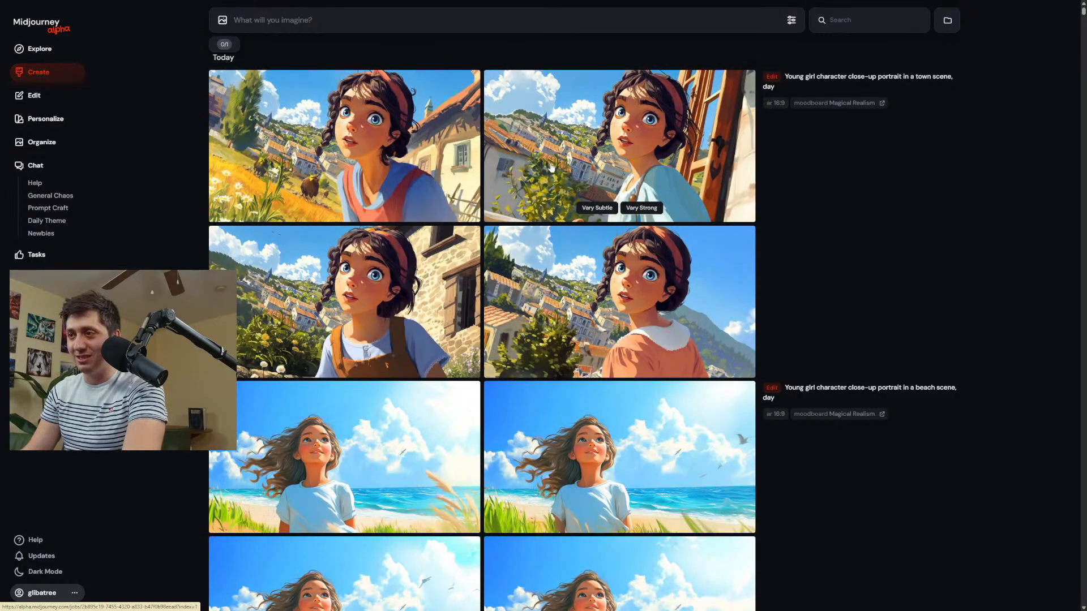
{"action": "left_click", "coordinate": [468, 279]}
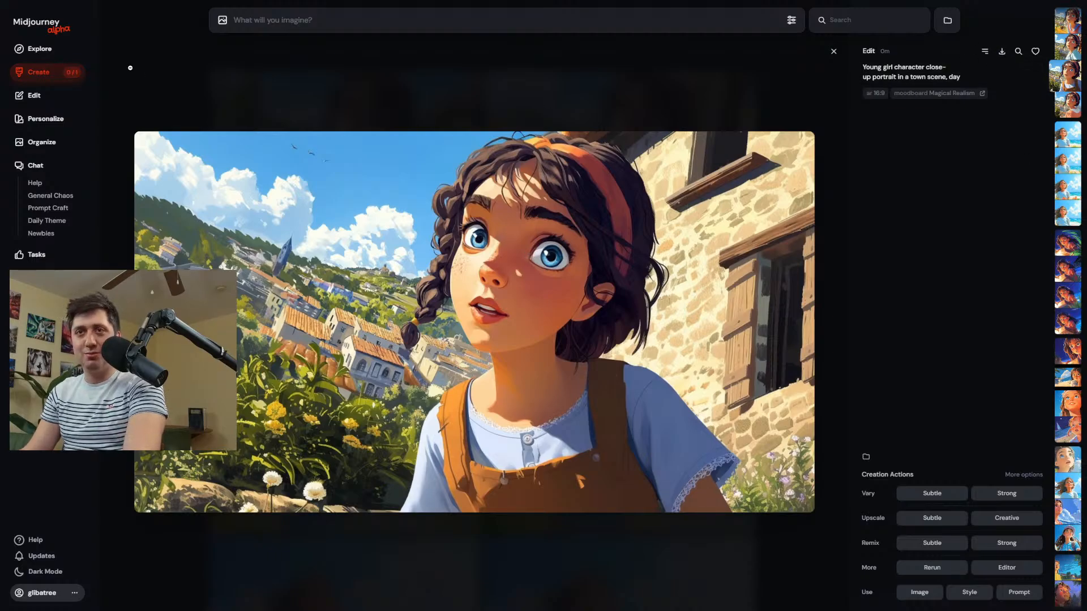
Return to the creation page and open the red-haired boy's portrait from the daytime park batch.
{"action": "left_click", "coordinate": [35, 95]}
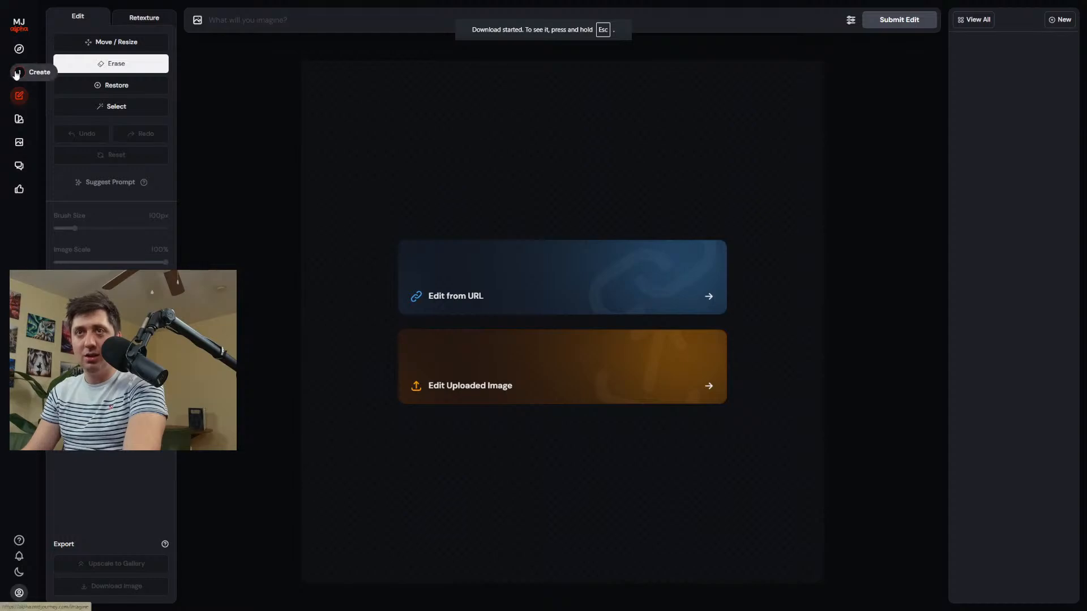
{"action": "left_click", "coordinate": [17, 72]}
{"action": "scroll", "coordinate": [436, 273], "scroll_direction": "down", "scroll_amount": 15}
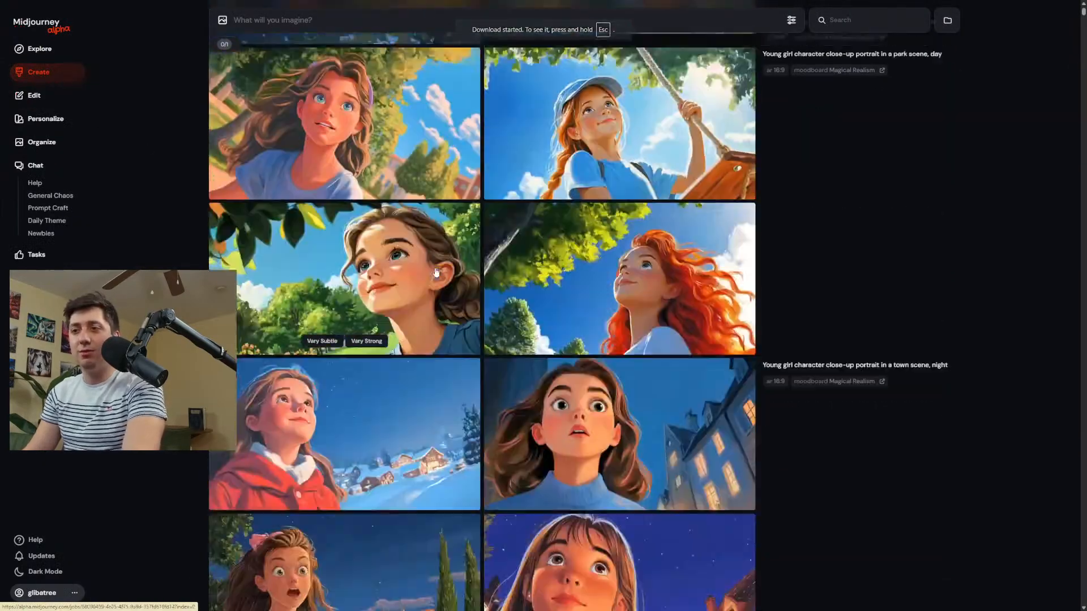
{"action": "scroll", "coordinate": [436, 273], "scroll_direction": "down", "scroll_amount": 10}
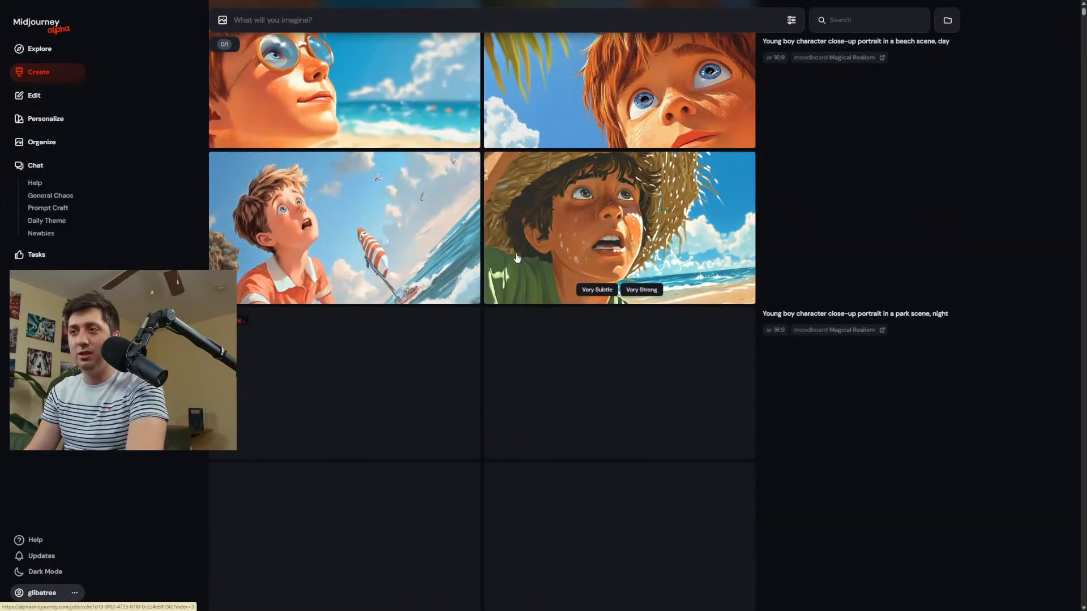
{"action": "scroll", "coordinate": [551, 230], "scroll_direction": "down", "scroll_amount": 5}
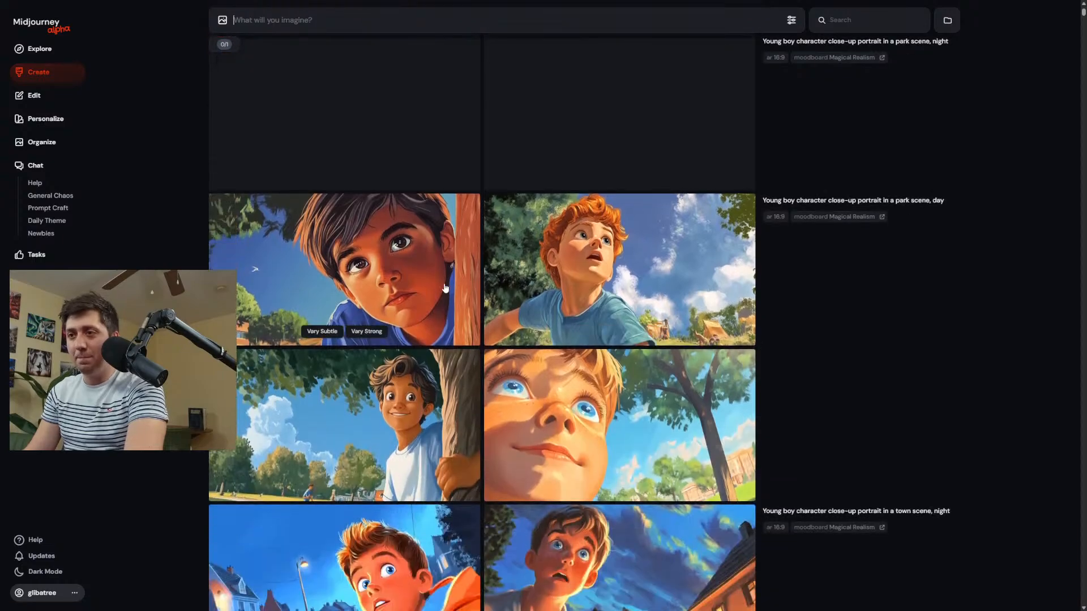
{"action": "left_click", "coordinate": [604, 275]}
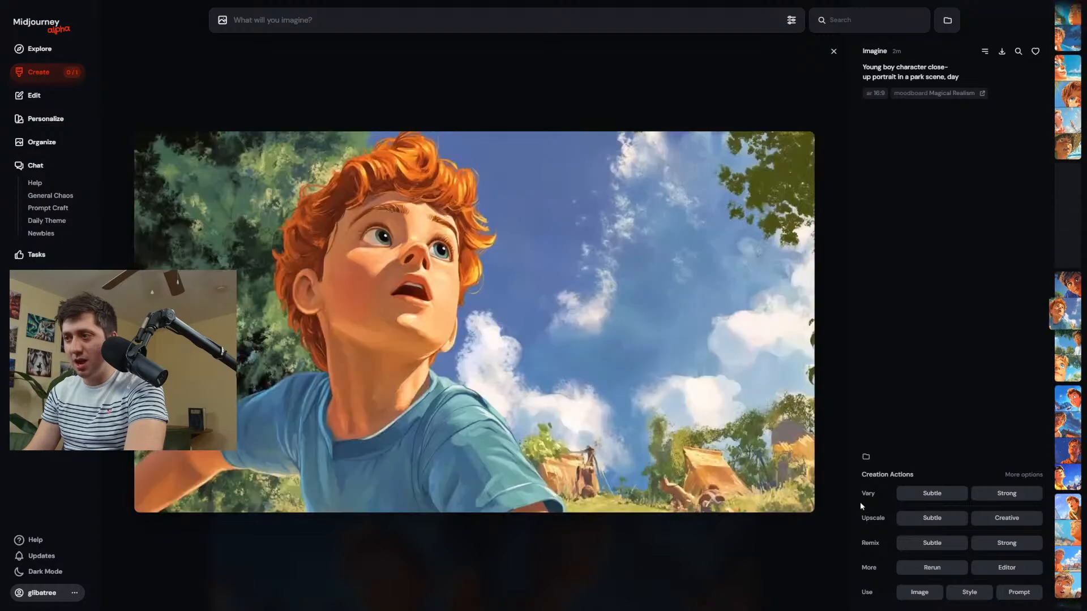
Open the boy's portrait in the editor, erase the tents with the largest eraser, and shift the image about a third of the canvas rightward.
{"action": "left_click", "coordinate": [1007, 569]}
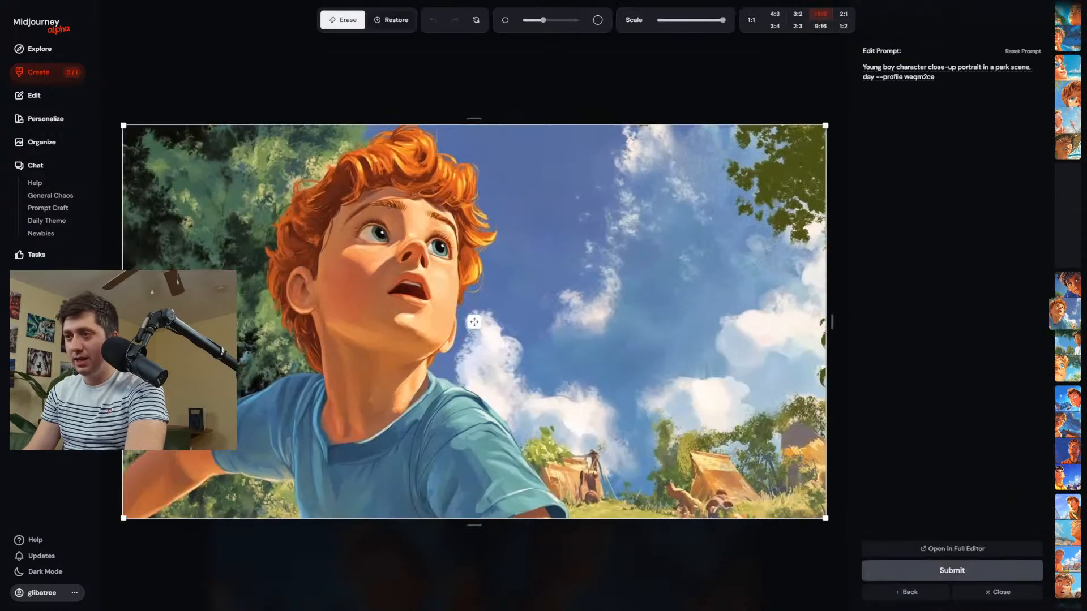
{"action": "left_click_drag", "start_coordinate": [773, 478], "coordinate": [626, 430]}
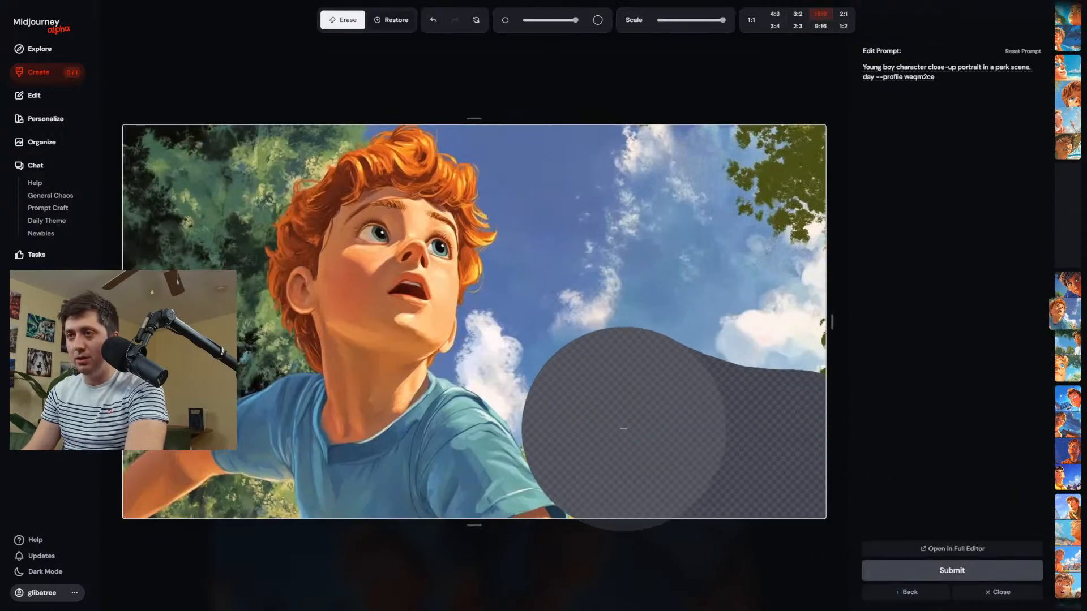
{"action": "mouse_move", "coordinate": [475, 322]}
{"action": "left_mouse_down"}
{"action": "mouse_move", "coordinate": [719, 348]}
{"action": "mouse_move", "coordinate": [706, 327]}
{"action": "mouse_move", "coordinate": [714, 322]}
{"action": "left_mouse_up"}
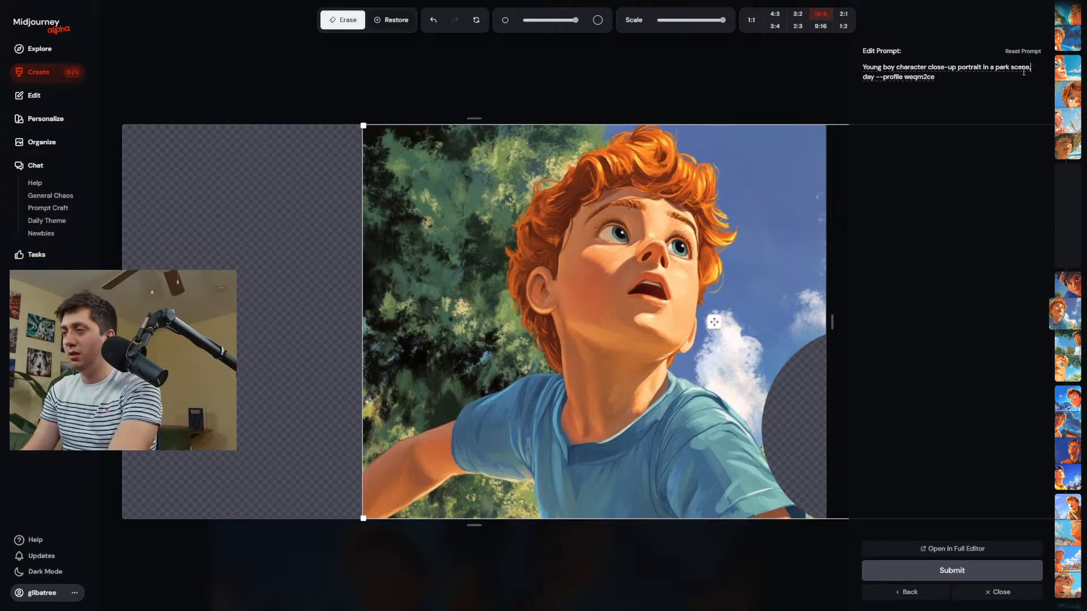
Add "holding a baseball bat" to the edit prompt after the park scene and submit the edit.
{"action": "type", "text": "olding a baseb"}
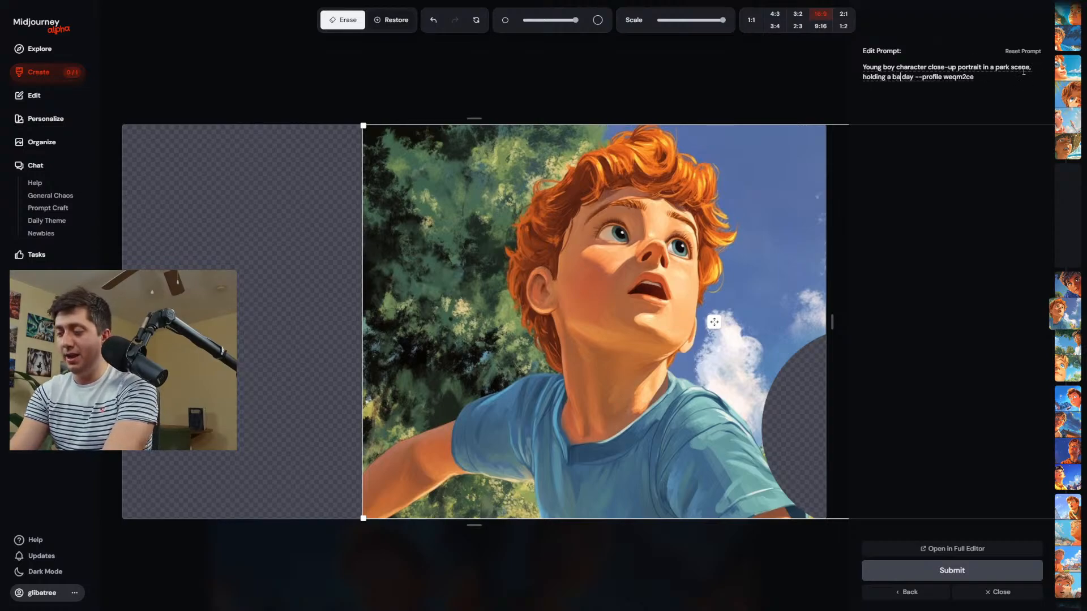
{"action": "type", "text": "all bat"}
{"action": "key", "text": "Return"}
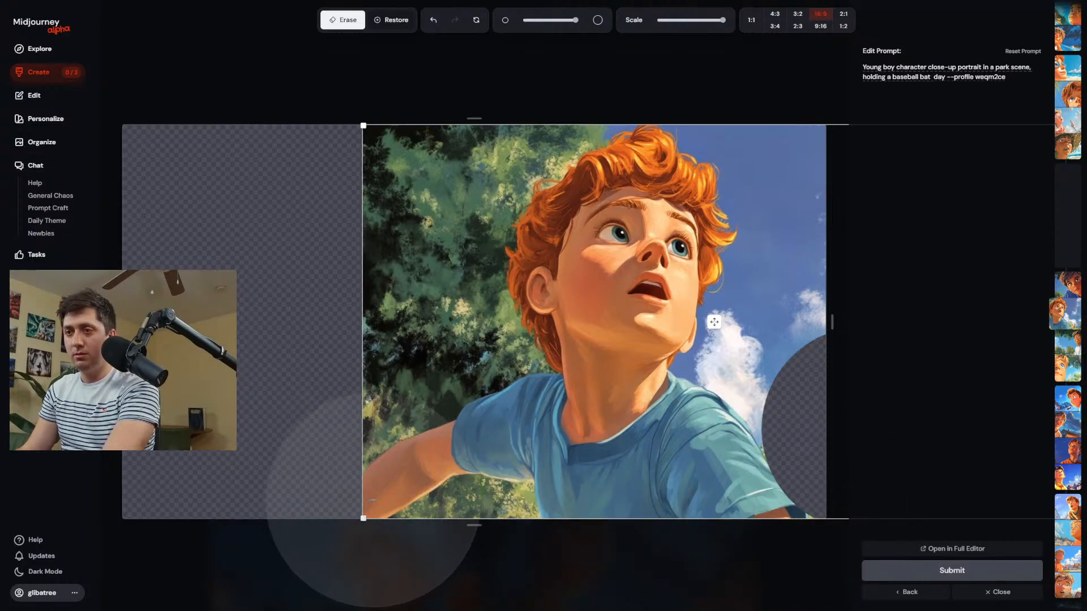
Shrink the boy's portrait to about three quarters size, place it at the canvas's upper right, and submit the edit.
{"action": "left_click_drag", "start_coordinate": [364, 515], "coordinate": [553, 413]}
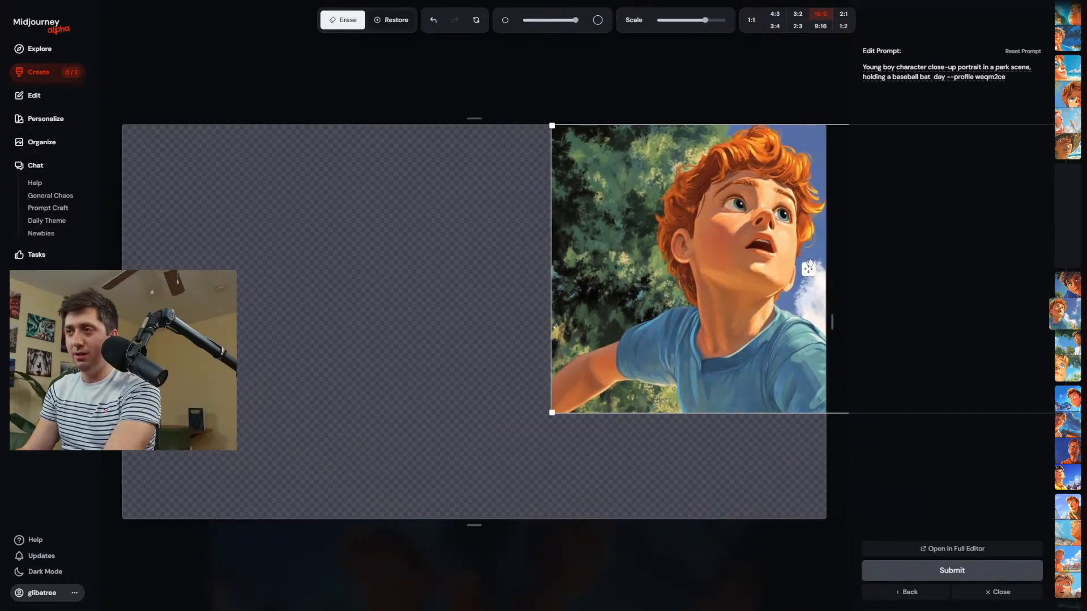
{"action": "left_click_drag", "start_coordinate": [810, 264], "coordinate": [636, 261]}
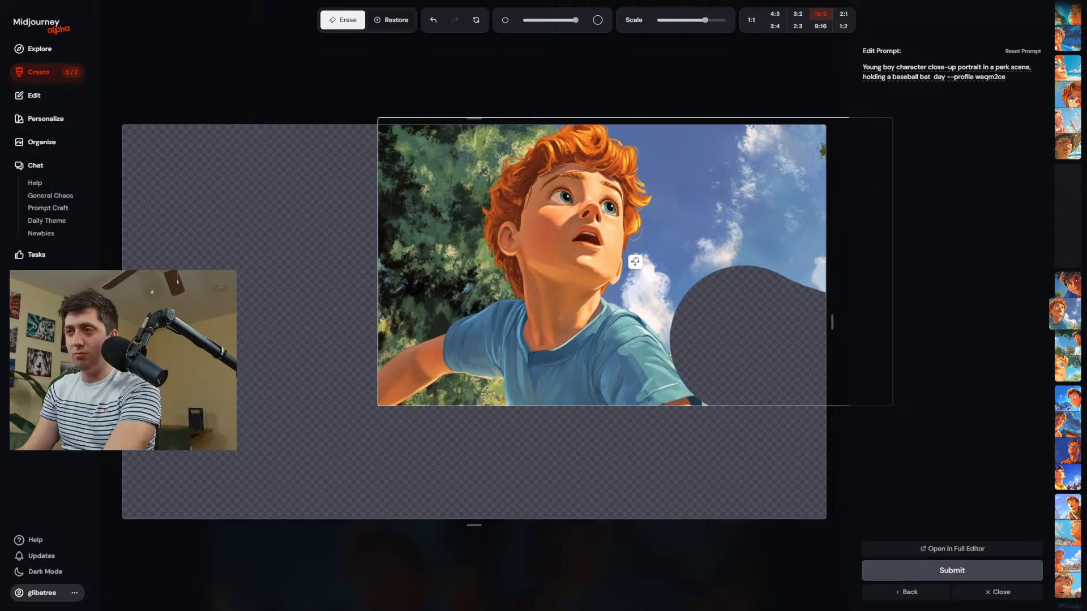
{"action": "left_click", "coordinate": [923, 571]}
Return to the creation page, compare the two baseball bat batches, and open the first image of the newest one.
{"action": "left_click", "coordinate": [41, 73]}
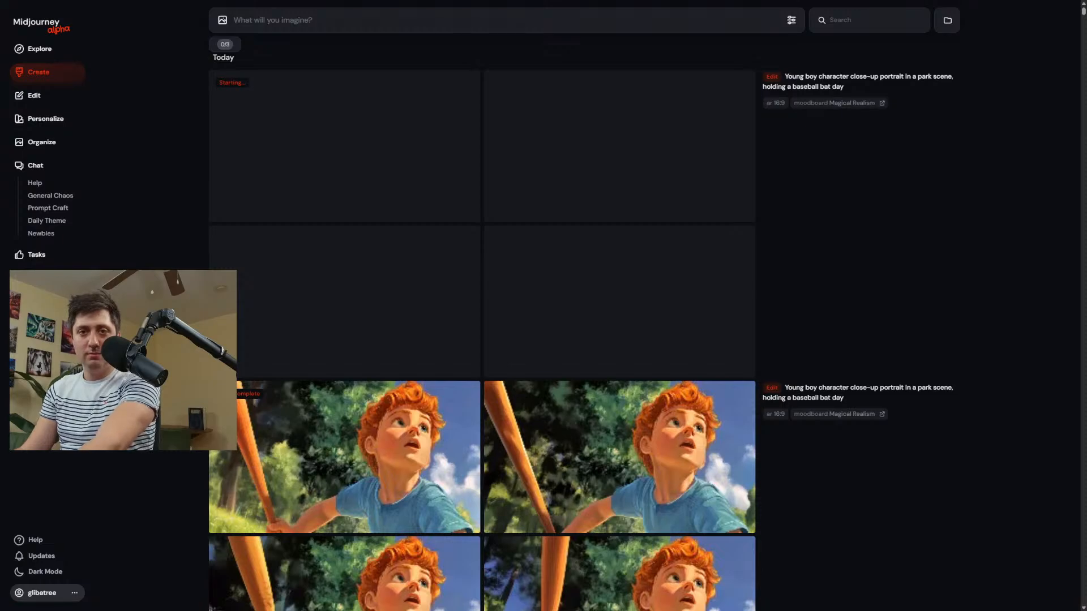
{"action": "scroll", "coordinate": [359, 170], "scroll_direction": "down", "scroll_amount": 5}
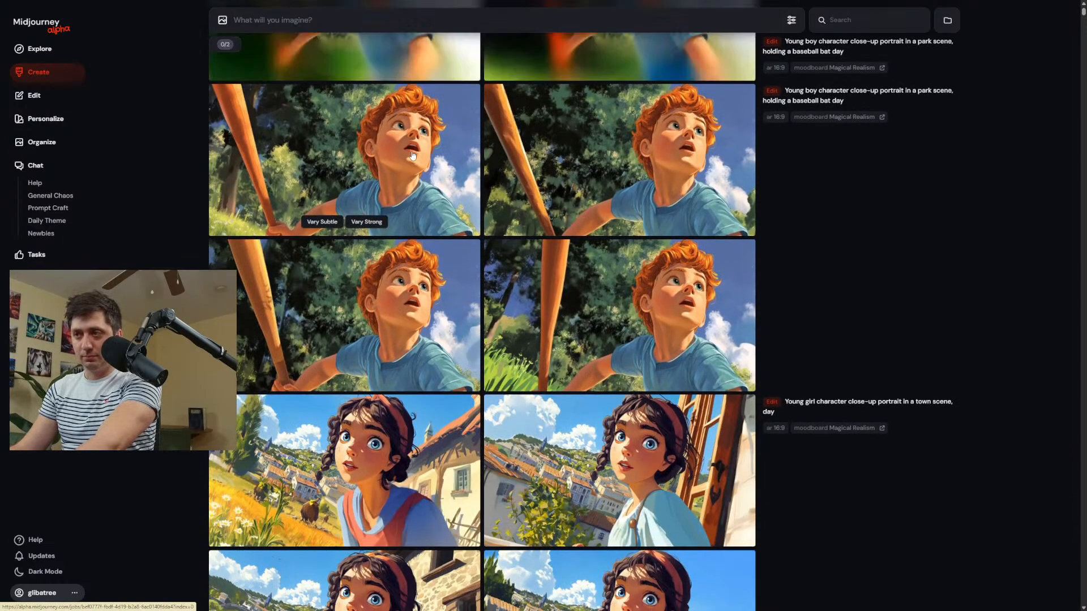
{"action": "scroll", "coordinate": [419, 181], "scroll_direction": "up", "scroll_amount": 5}
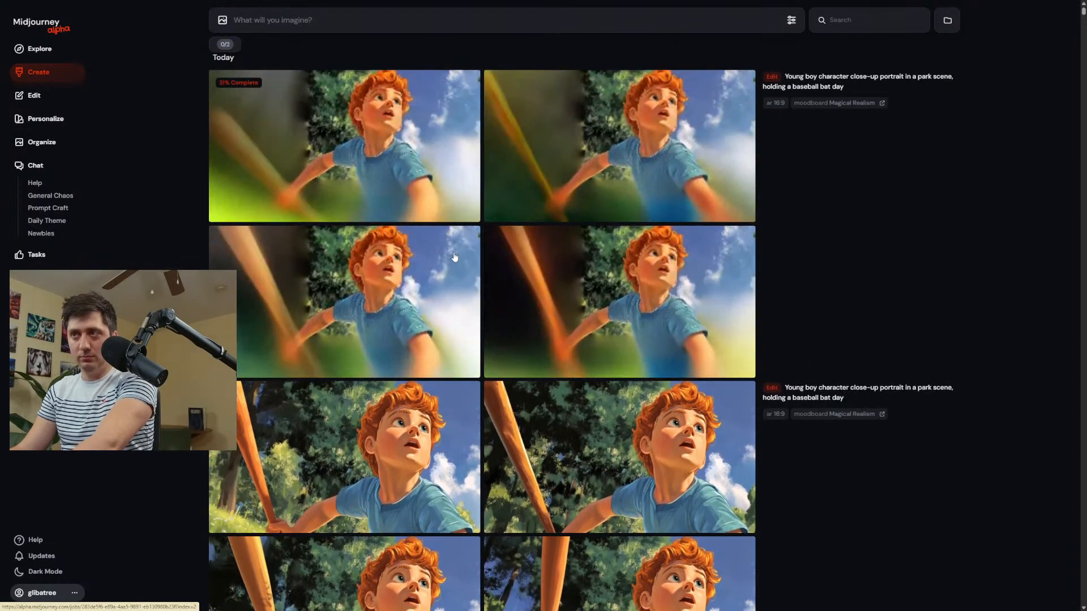
{"action": "scroll", "coordinate": [455, 257], "scroll_direction": "down", "scroll_amount": 5}
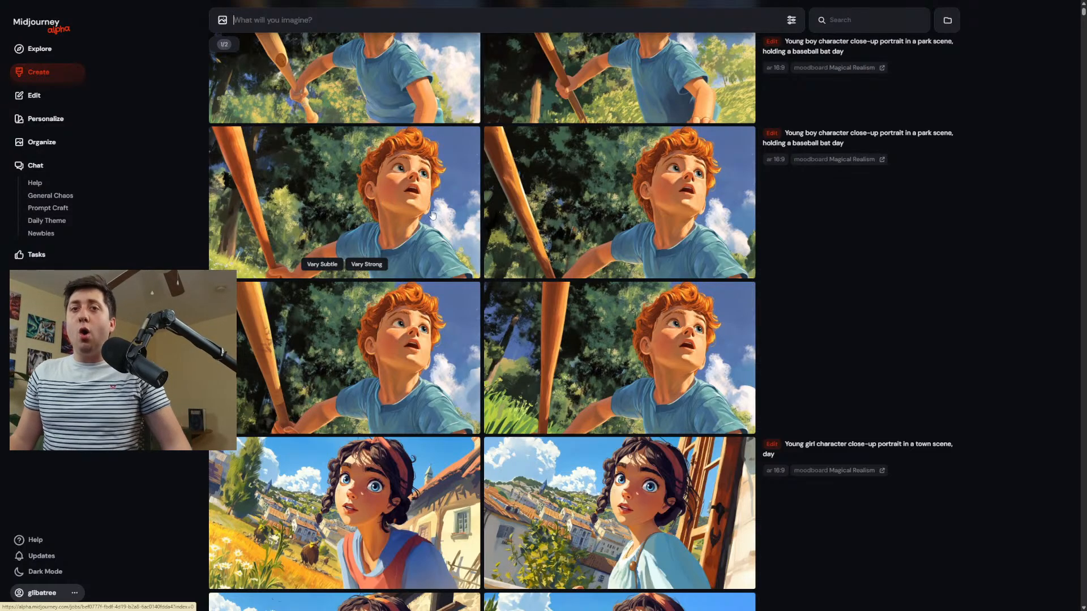
{"action": "scroll", "coordinate": [433, 214], "scroll_direction": "up", "scroll_amount": 10}
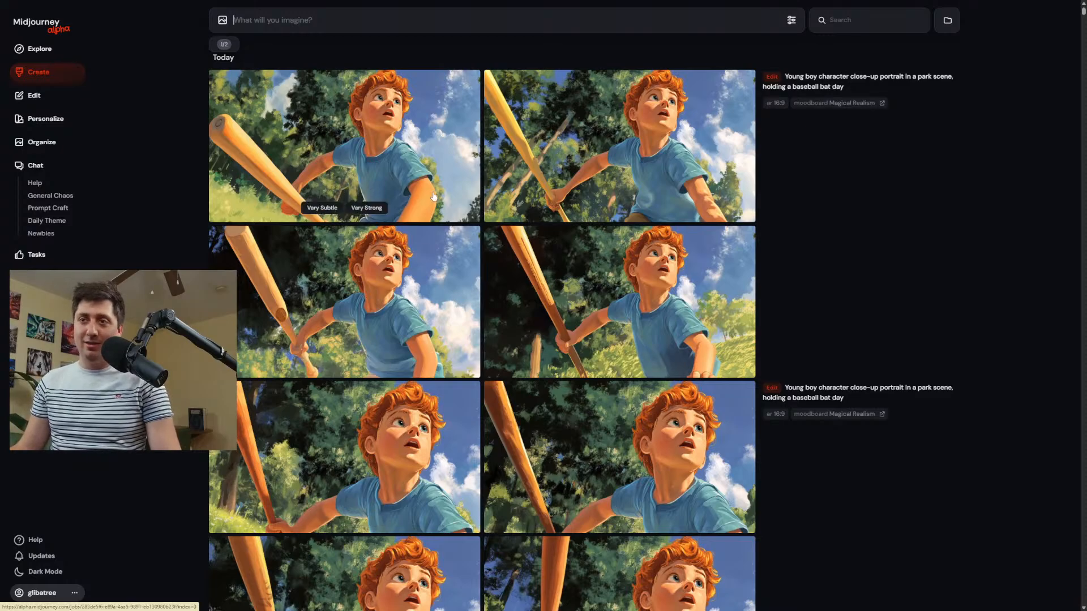
{"action": "scroll", "coordinate": [426, 271], "scroll_direction": "down", "scroll_amount": 8}
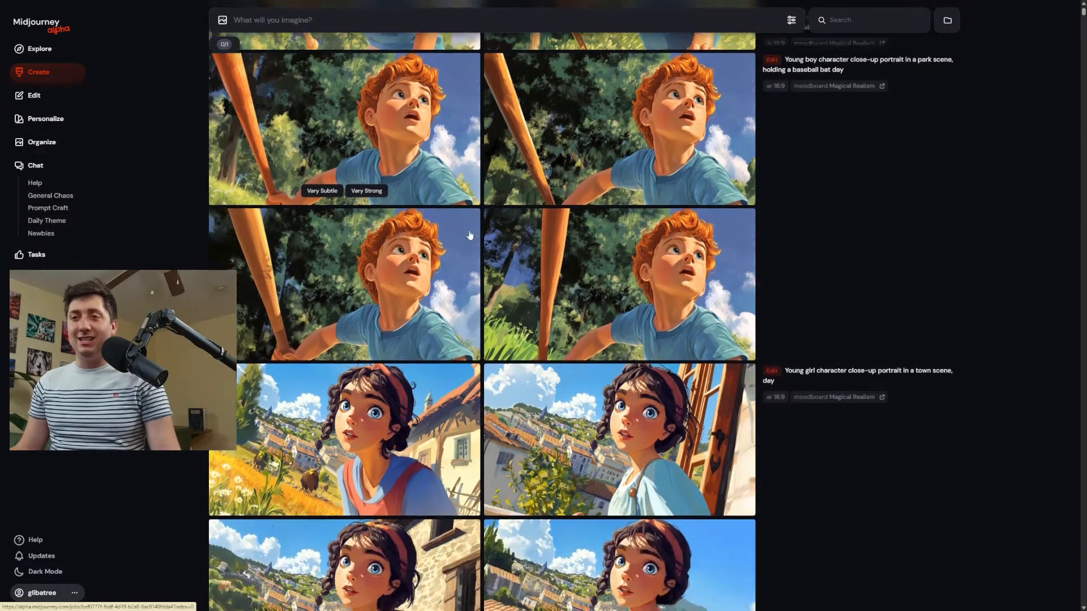
{"action": "scroll", "coordinate": [474, 236], "scroll_direction": "up", "scroll_amount": 6}
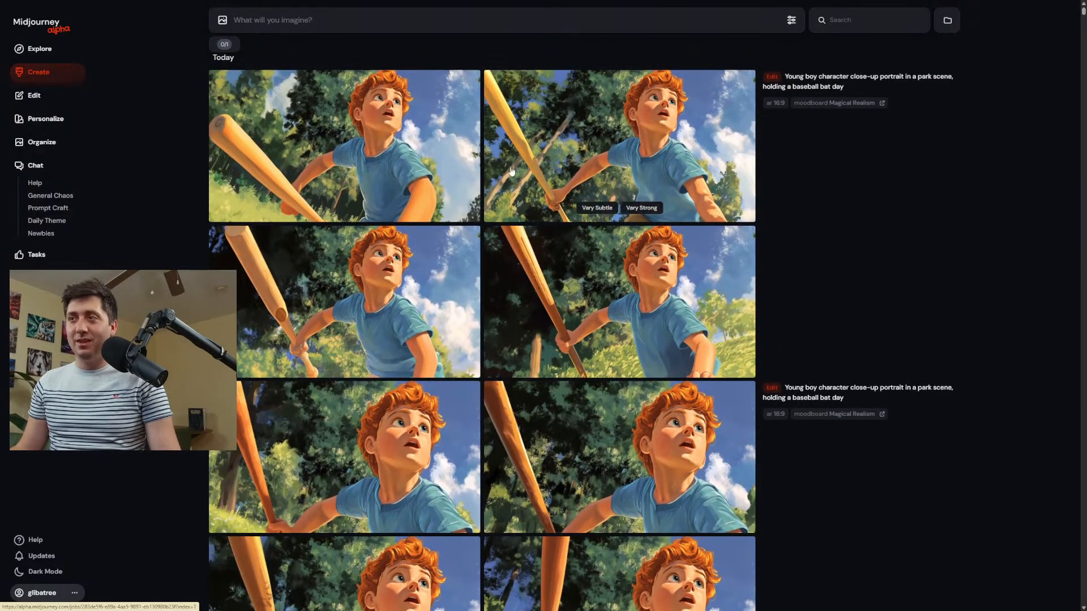
{"action": "left_click", "coordinate": [341, 160]}
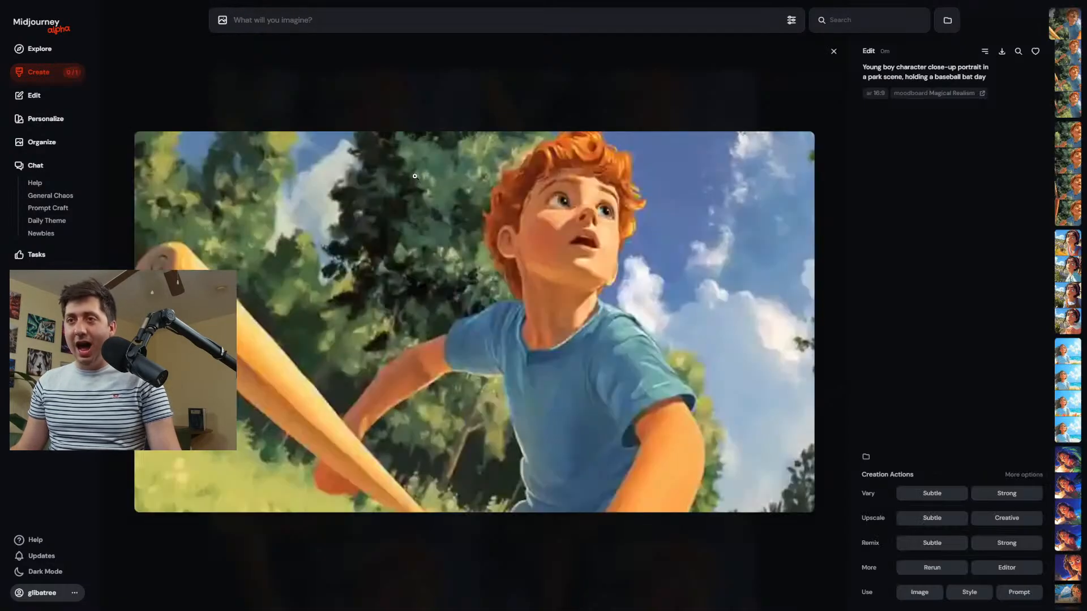
Open the baseball bat image in the editor and erase the trees above the bat and beneath the boy's raised arm.
{"action": "left_click", "coordinate": [1005, 567]}
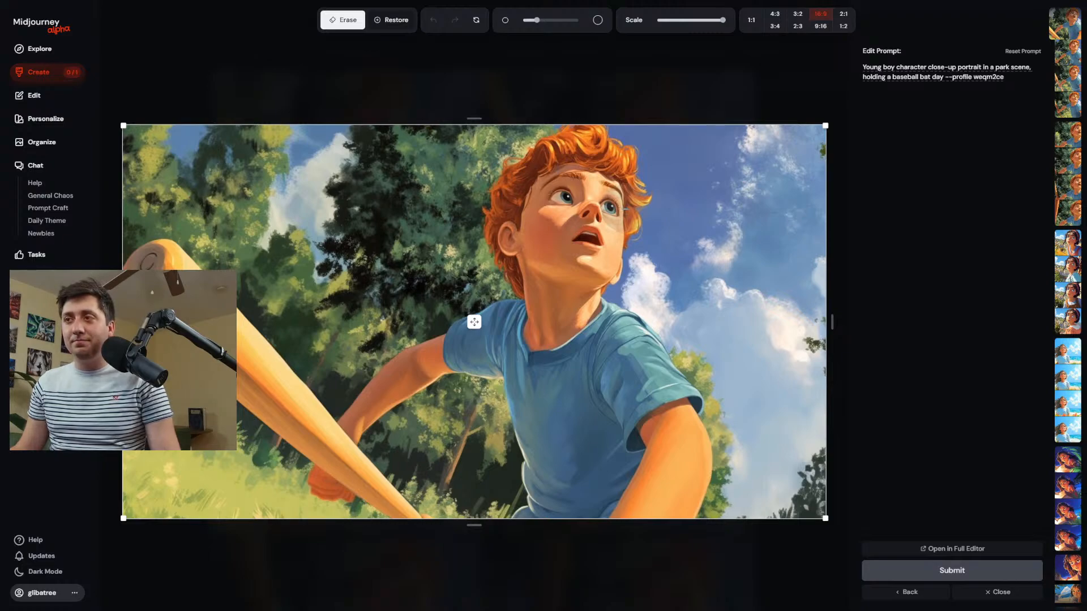
{"action": "scroll", "coordinate": [374, 230], "scroll_direction": "up", "scroll_amount": 10}
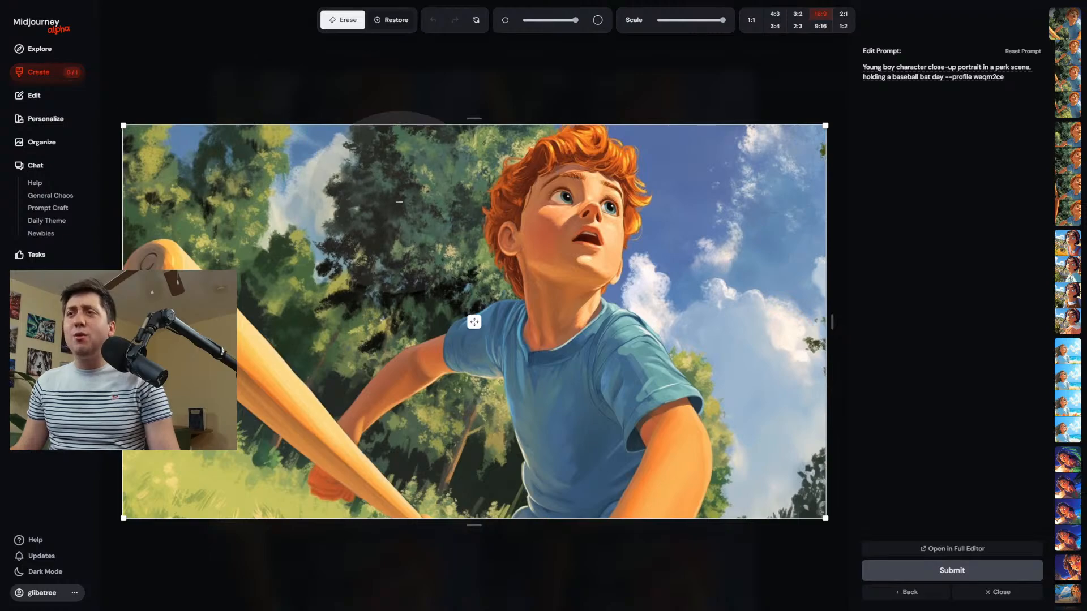
{"action": "mouse_move", "coordinate": [403, 169]}
{"action": "left_mouse_down"}
{"action": "mouse_move", "coordinate": [376, 265]}
{"action": "mouse_move", "coordinate": [266, 196]}
{"action": "mouse_move", "coordinate": [196, 107]}
{"action": "mouse_move", "coordinate": [141, 105]}
{"action": "left_mouse_up"}
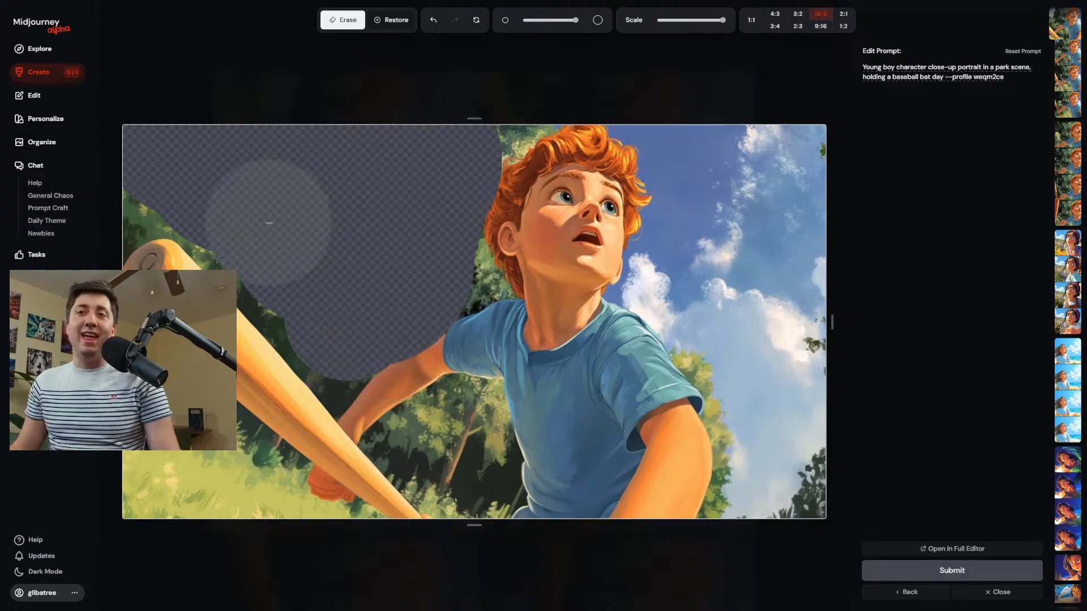
{"action": "scroll", "coordinate": [452, 448], "scroll_direction": "down", "scroll_amount": 3}
{"action": "mouse_move", "coordinate": [453, 446]}
{"action": "left_mouse_down"}
{"action": "mouse_move", "coordinate": [414, 442]}
{"action": "mouse_move", "coordinate": [462, 422]}
{"action": "mouse_move", "coordinate": [473, 449]}
{"action": "left_mouse_up"}
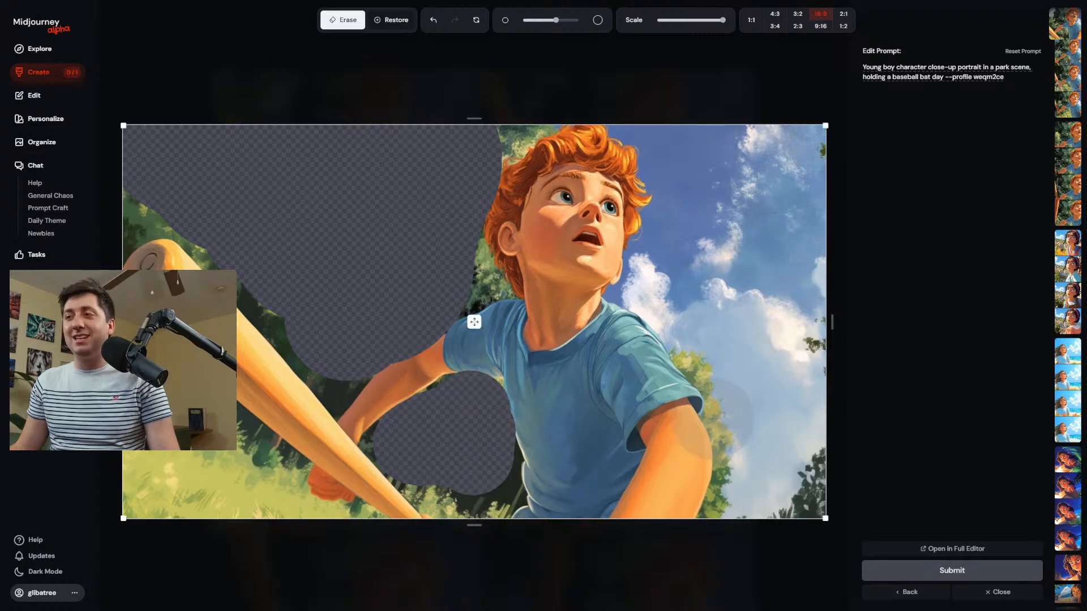
Erase most of the sky in front of the boy, the foliage behind his hair, and the bat's tip, and slightly widen the canvas.
{"action": "mouse_move", "coordinate": [731, 357]}
{"action": "left_mouse_down"}
{"action": "mouse_move", "coordinate": [700, 351]}
{"action": "mouse_move", "coordinate": [752, 432]}
{"action": "mouse_move", "coordinate": [743, 500]}
{"action": "mouse_move", "coordinate": [709, 339]}
{"action": "mouse_move", "coordinate": [669, 295]}
{"action": "mouse_move", "coordinate": [677, 265]}
{"action": "mouse_move", "coordinate": [652, 305]}
{"action": "mouse_move", "coordinate": [639, 304]}
{"action": "mouse_move", "coordinate": [661, 290]}
{"action": "mouse_move", "coordinate": [670, 243]}
{"action": "mouse_move", "coordinate": [700, 202]}
{"action": "mouse_move", "coordinate": [814, 446]}
{"action": "mouse_move", "coordinate": [818, 213]}
{"action": "mouse_move", "coordinate": [821, 189]}
{"action": "mouse_move", "coordinate": [844, 189]}
{"action": "left_mouse_up"}
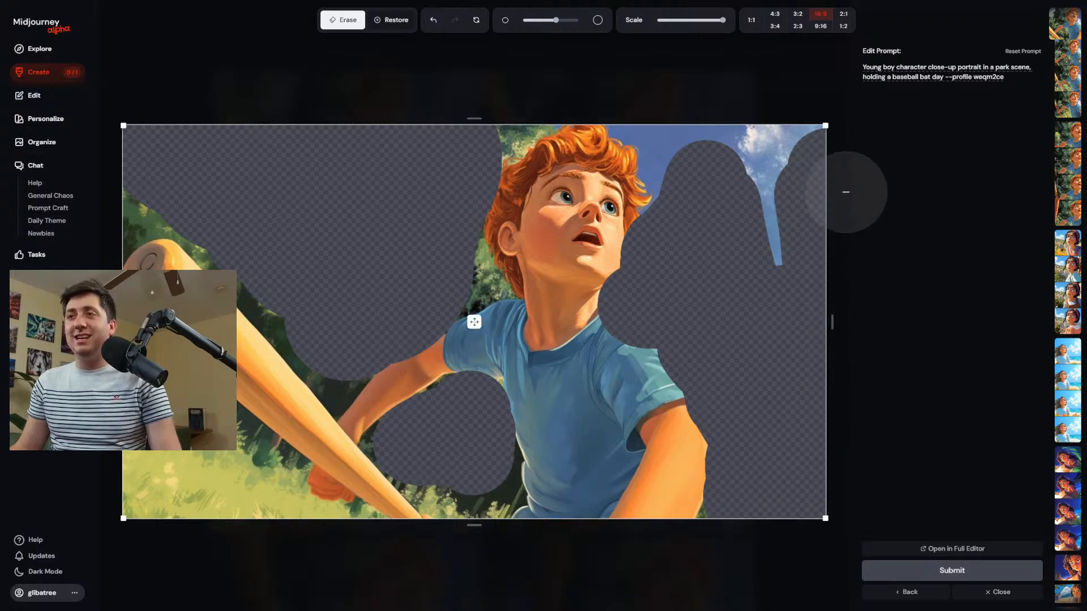
{"action": "left_click_drag", "start_coordinate": [512, 120], "coordinate": [478, 277]}
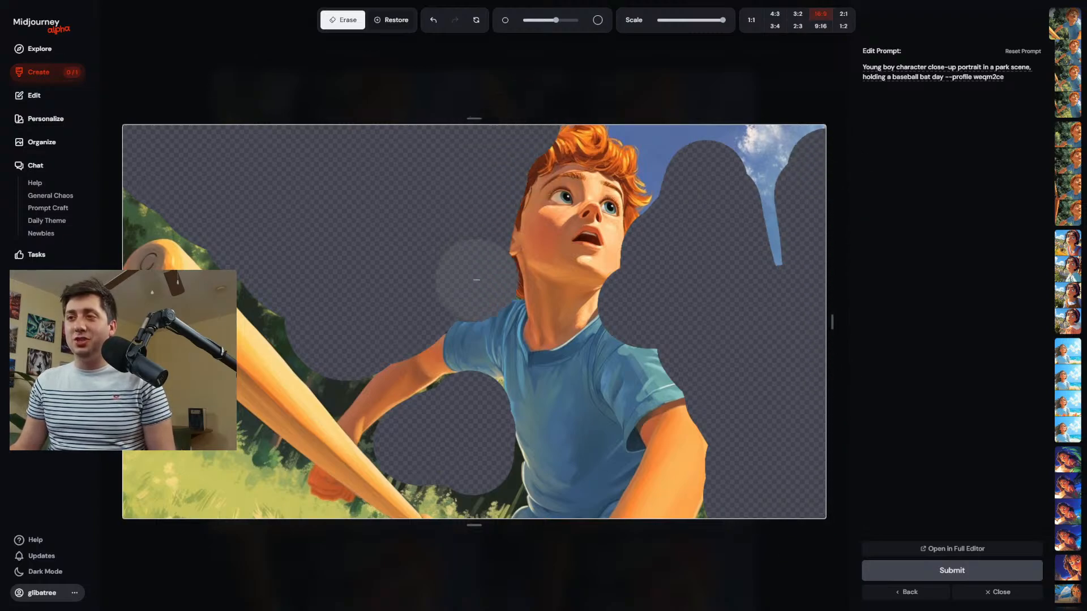
{"action": "mouse_move", "coordinate": [194, 180]}
{"action": "left_mouse_down"}
{"action": "mouse_move", "coordinate": [127, 215]}
{"action": "mouse_move", "coordinate": [153, 249]}
{"action": "left_mouse_up"}
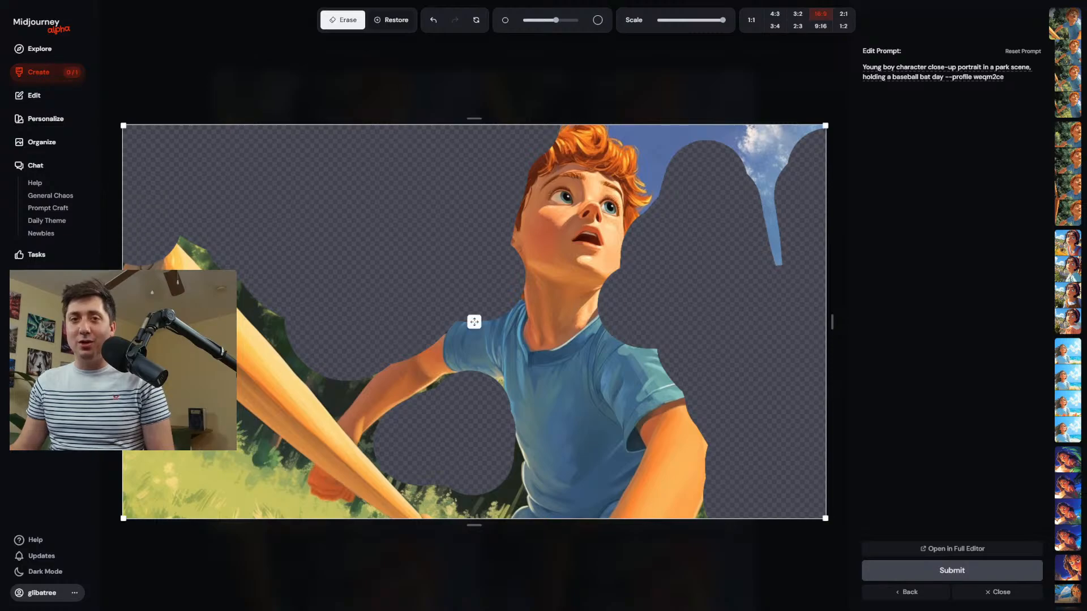
{"action": "left_click_drag", "start_coordinate": [117, 322], "coordinate": [111, 322]}
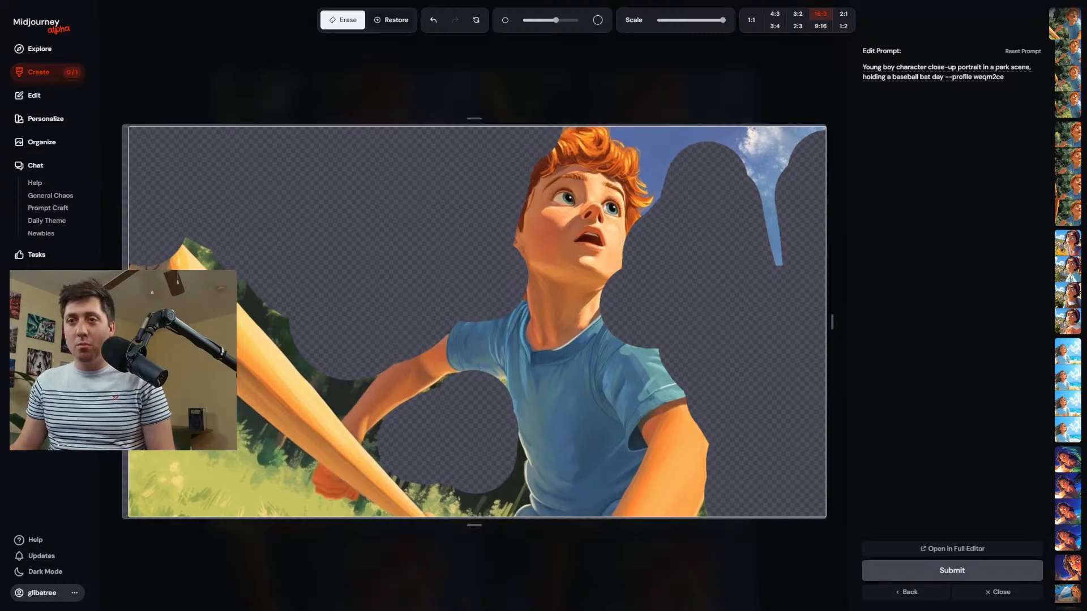
Replace the edit prompt with "Boy polaying baseball in front of a wildfire" and submit the edit.
{"action": "left_click_drag", "start_coordinate": [1004, 77], "coordinate": [831, 63]}
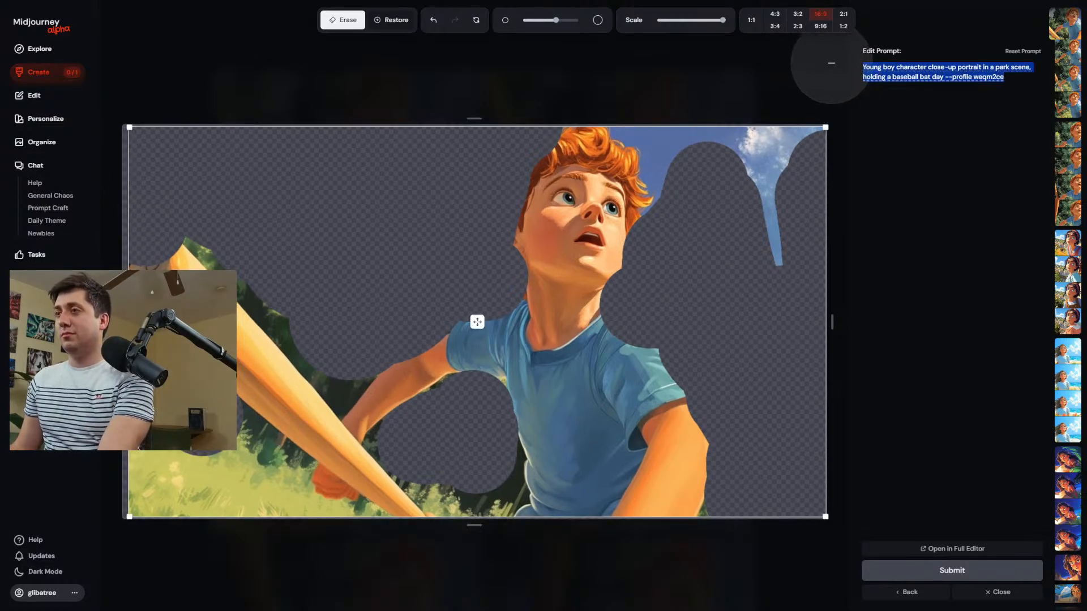
{"action": "type", "text": "Boy"}
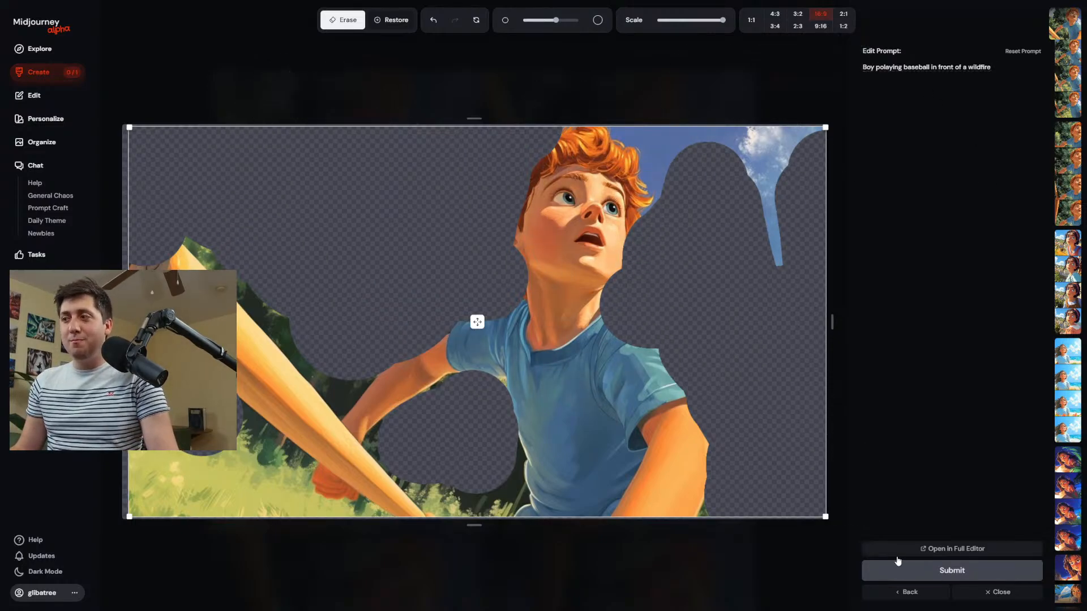
{"action": "left_click", "coordinate": [910, 573]}
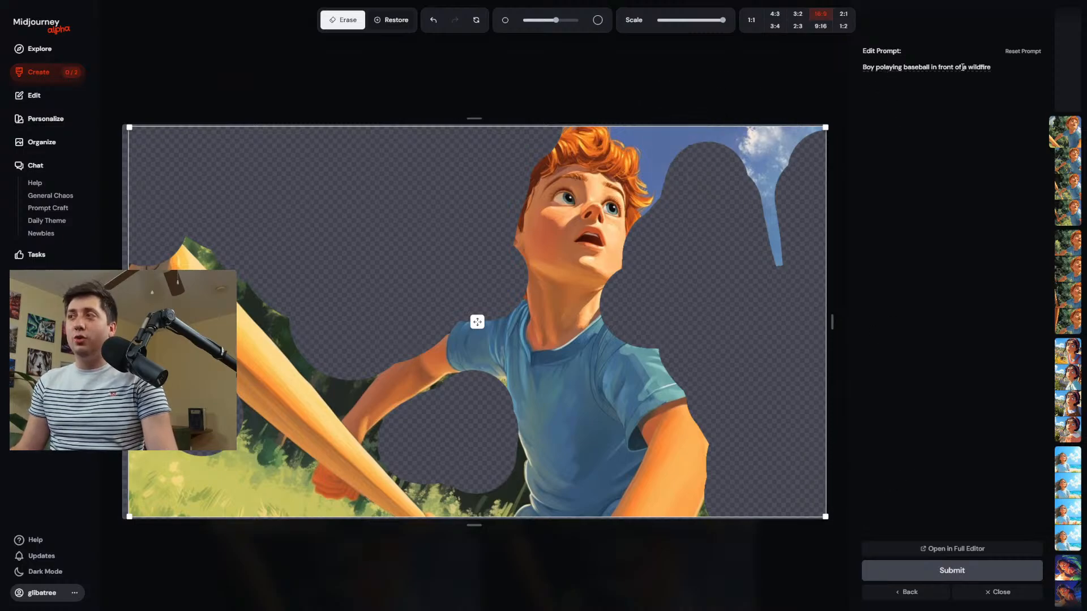
Shorten the edit prompt to "A wildfire" and view the first two images of the new wildfire batch.
{"action": "left_click_drag", "start_coordinate": [968, 69], "coordinate": [856, 69]}
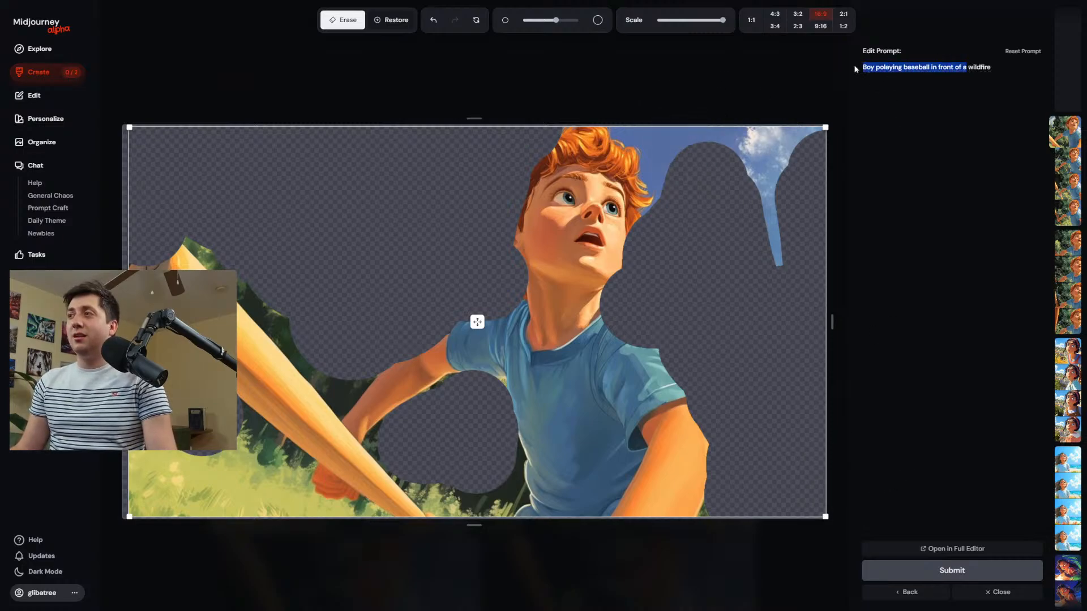
{"action": "type", "text": "A"}
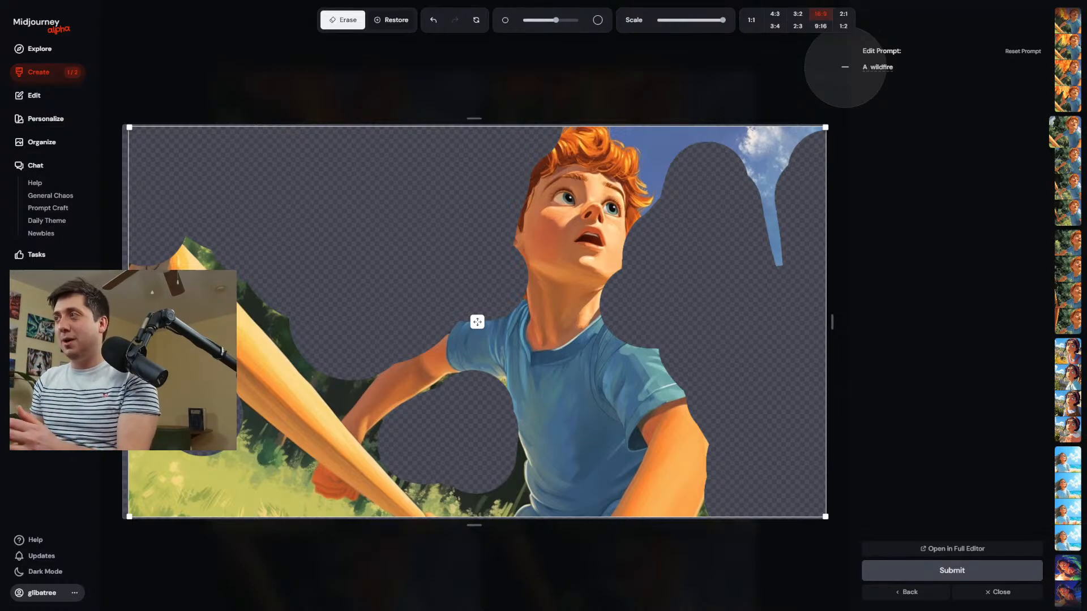
{"action": "left_click", "coordinate": [1067, 25]}
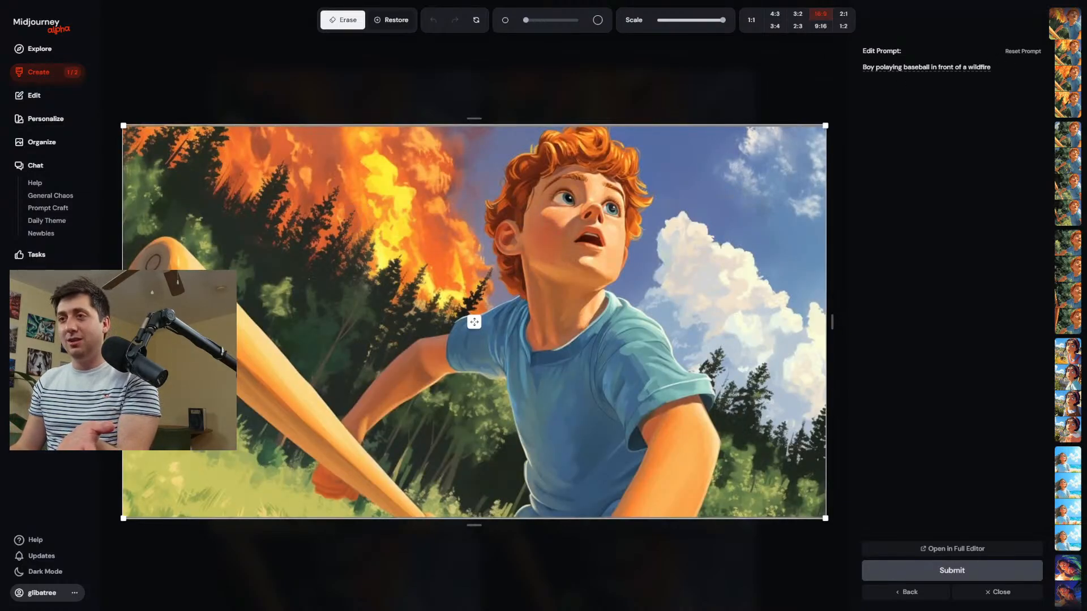
{"action": "left_click", "coordinate": [1068, 51]}
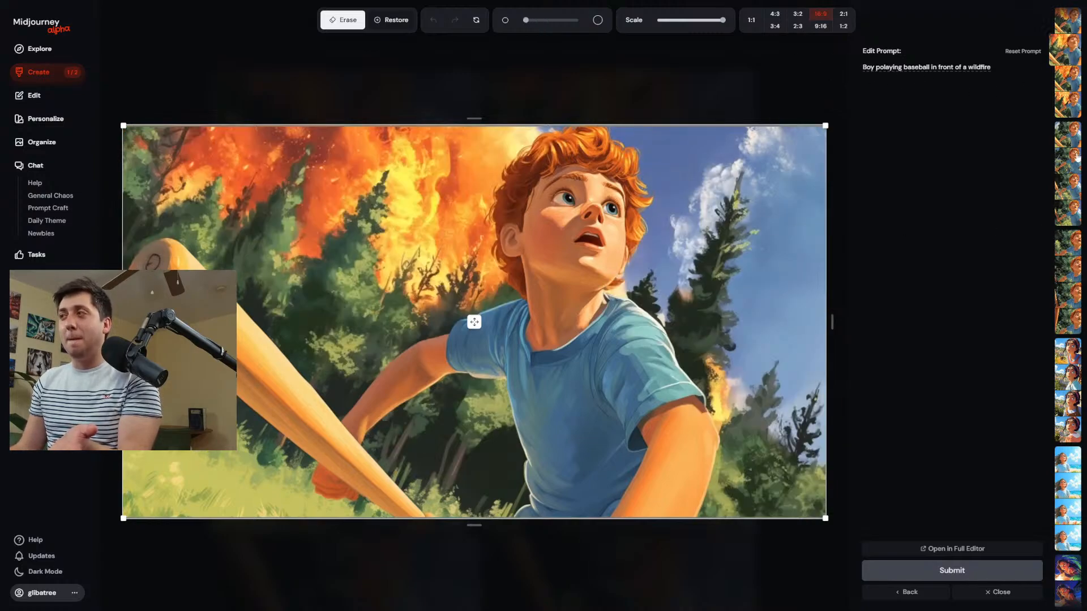
For the boy's park portrait in the editor, replace the edit prompt's description with "A raging wildfire burns the trees in tha background", keeping the profile parameter.
{"action": "left_click", "coordinate": [1064, 28]}
{"action": "left_click", "coordinate": [1063, 59]}
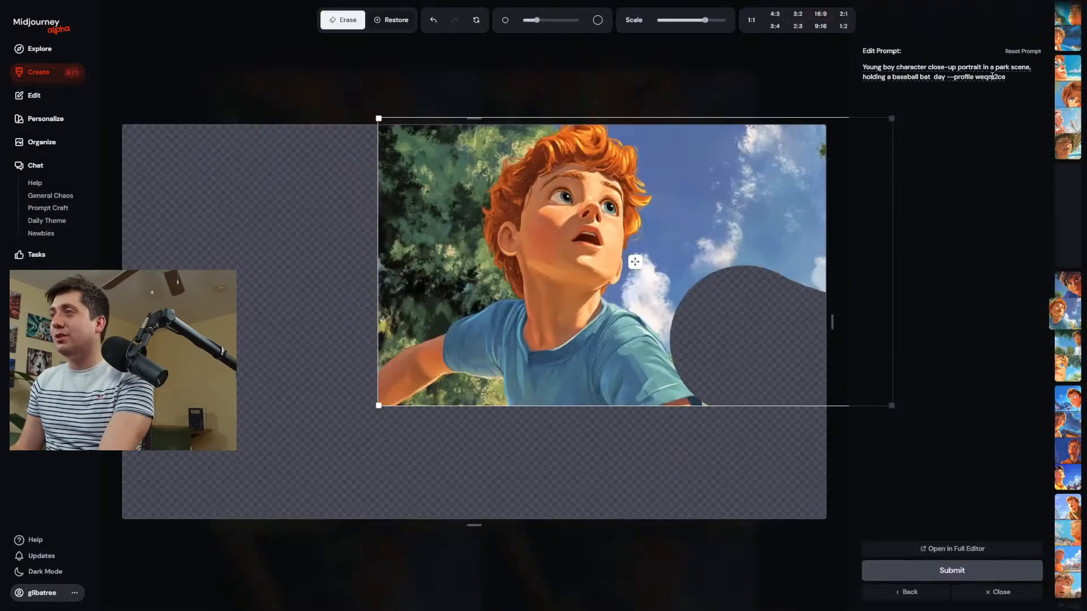
{"action": "left_click_drag", "start_coordinate": [940, 77], "coordinate": [838, 67]}
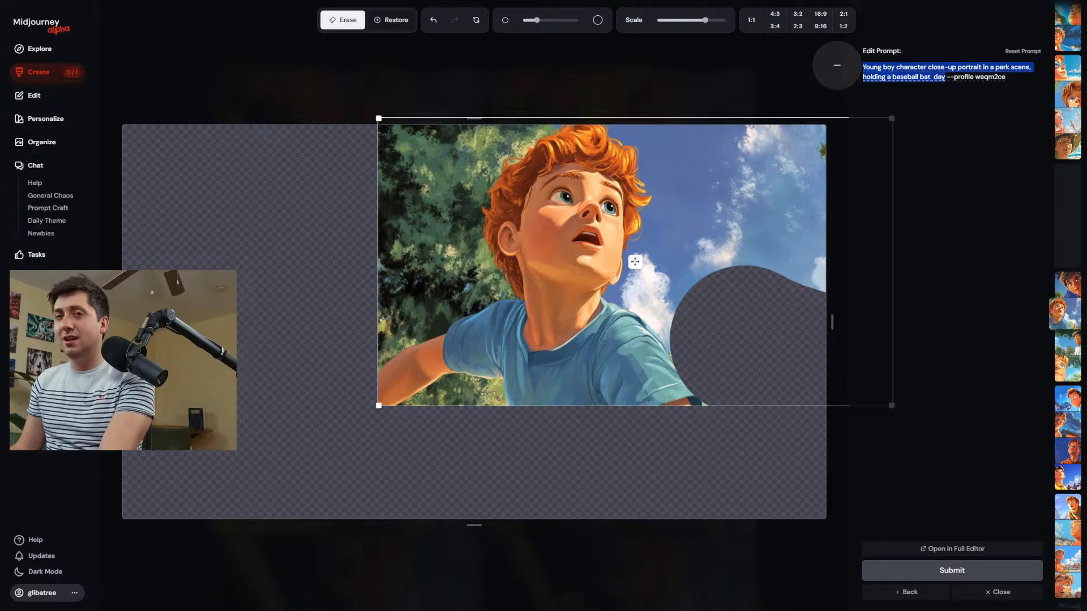
{"action": "key", "text": "super"}
{"action": "key", "text": "Escape"}
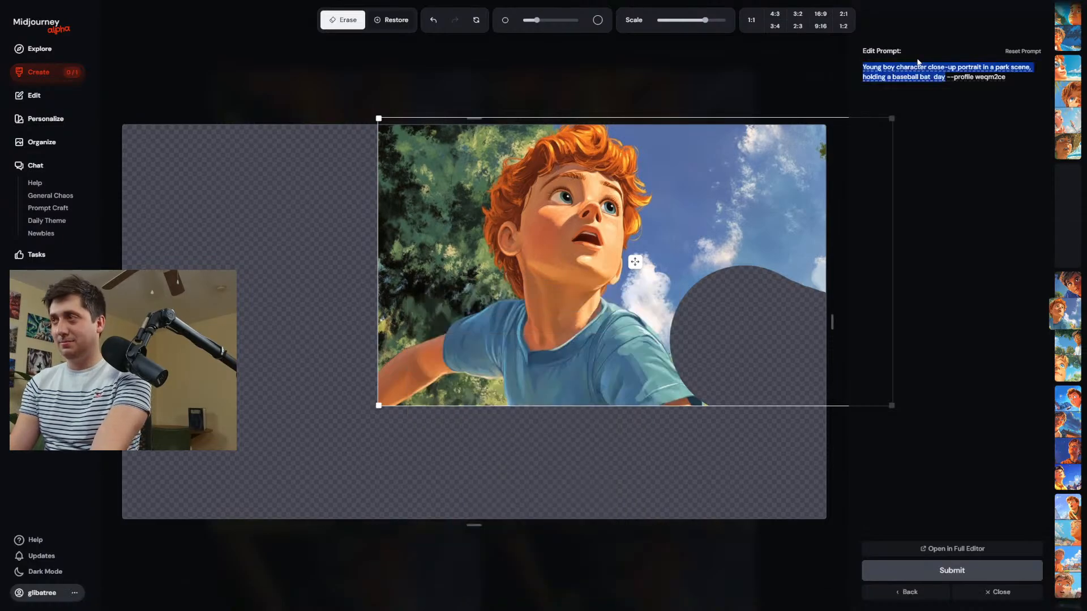
{"action": "type", "text": "B"}
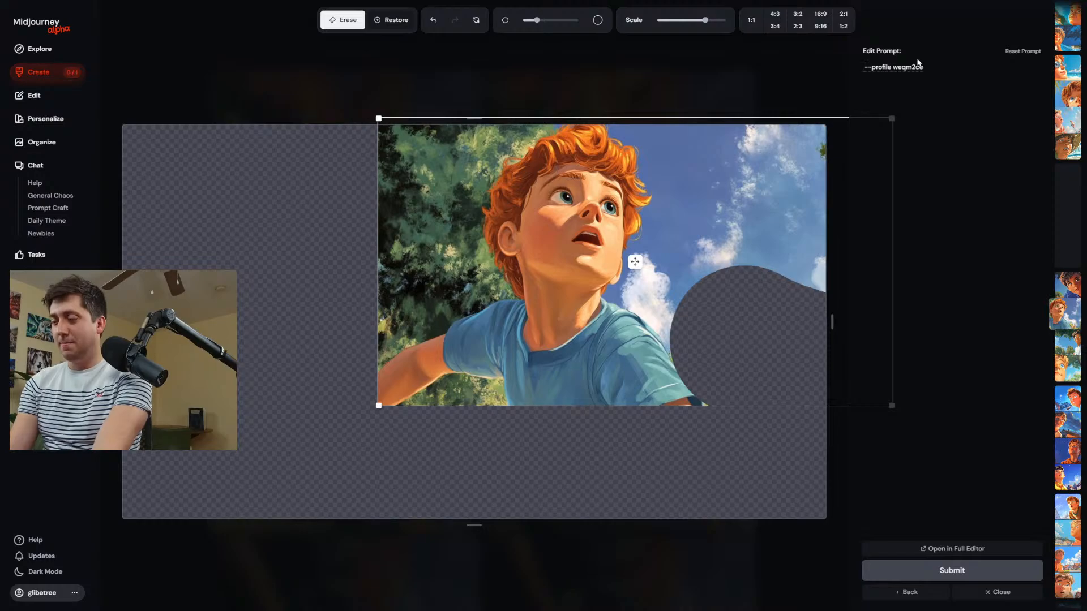
{"action": "type", "text": "A raging"}
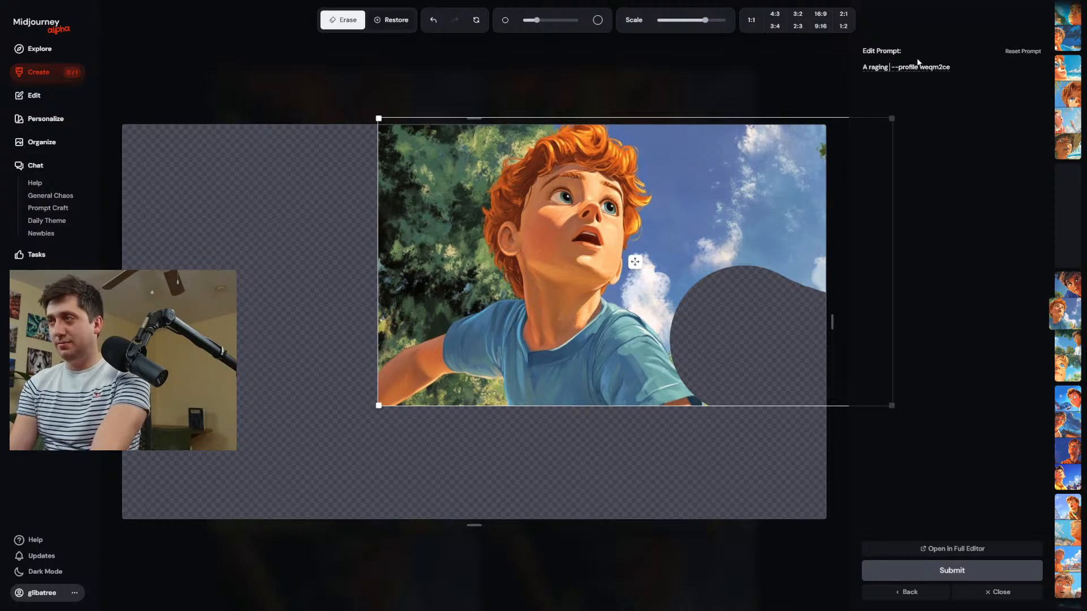
{"action": "type", "text": " wildfire"}
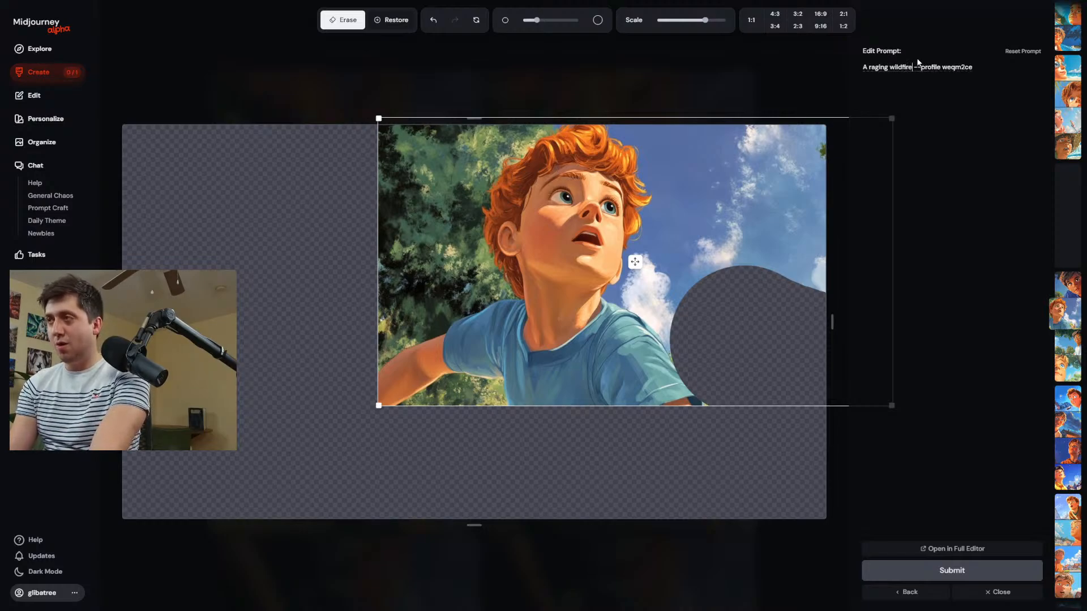
{"action": "type", "text": " bur "}
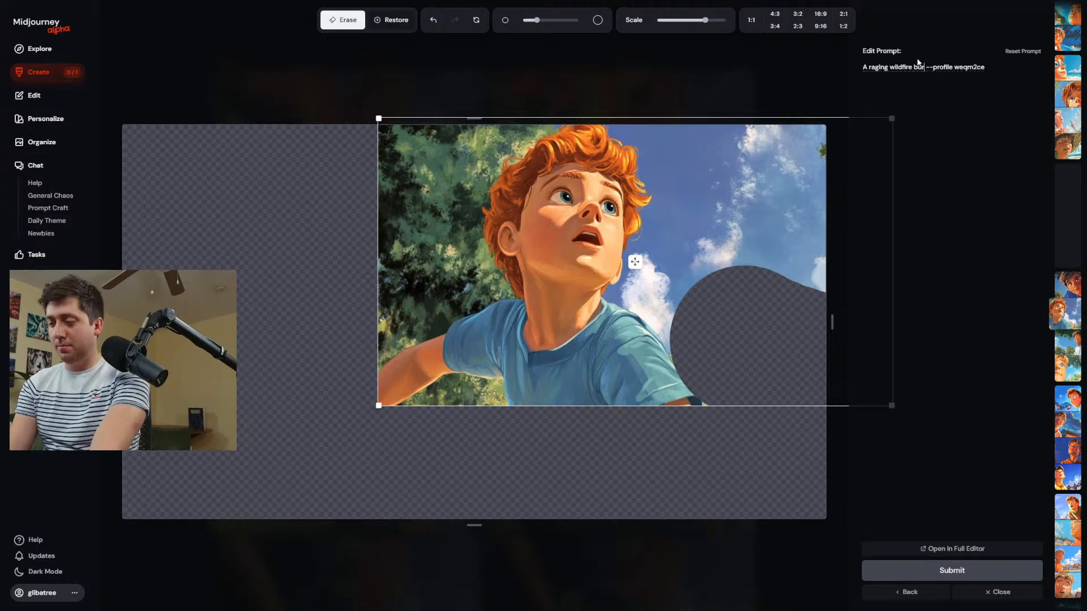
{"action": "type", "text": "ns the t"}
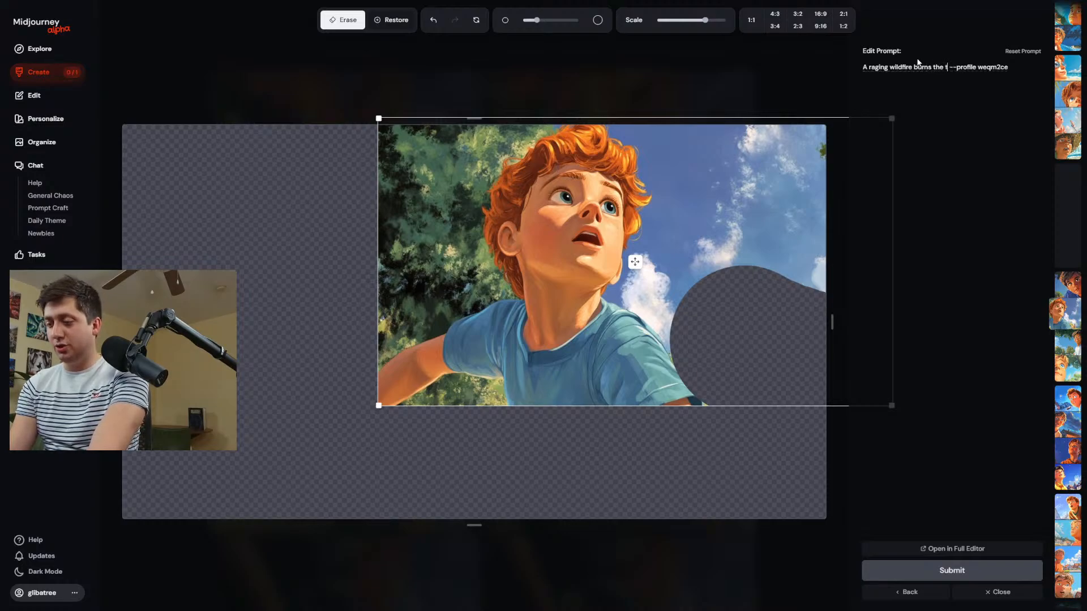
{"action": "type", "text": "rees in tha"}
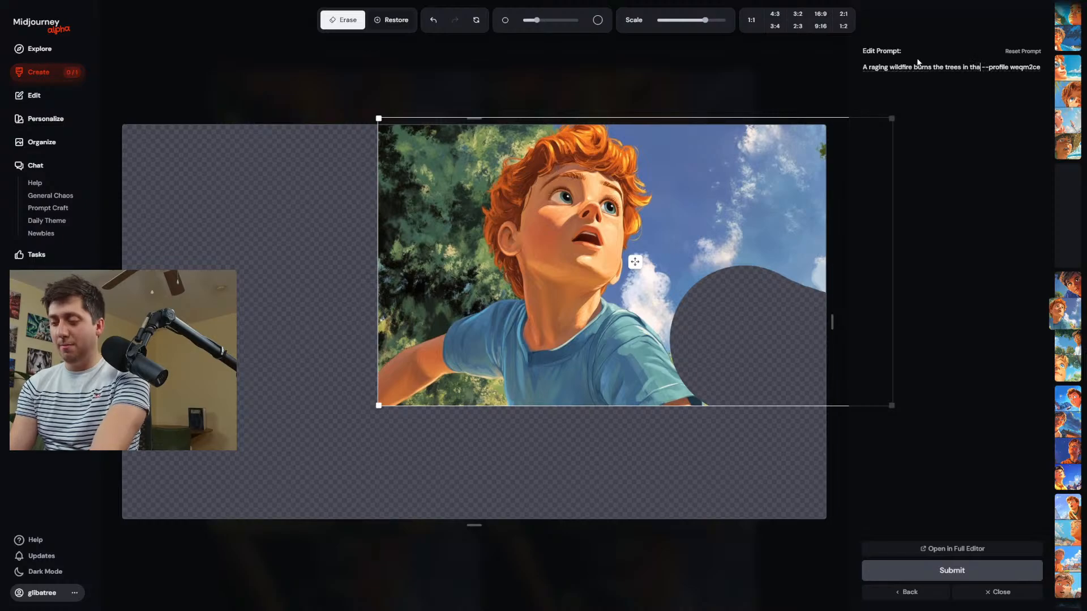
{"action": "type", "text": " background "}
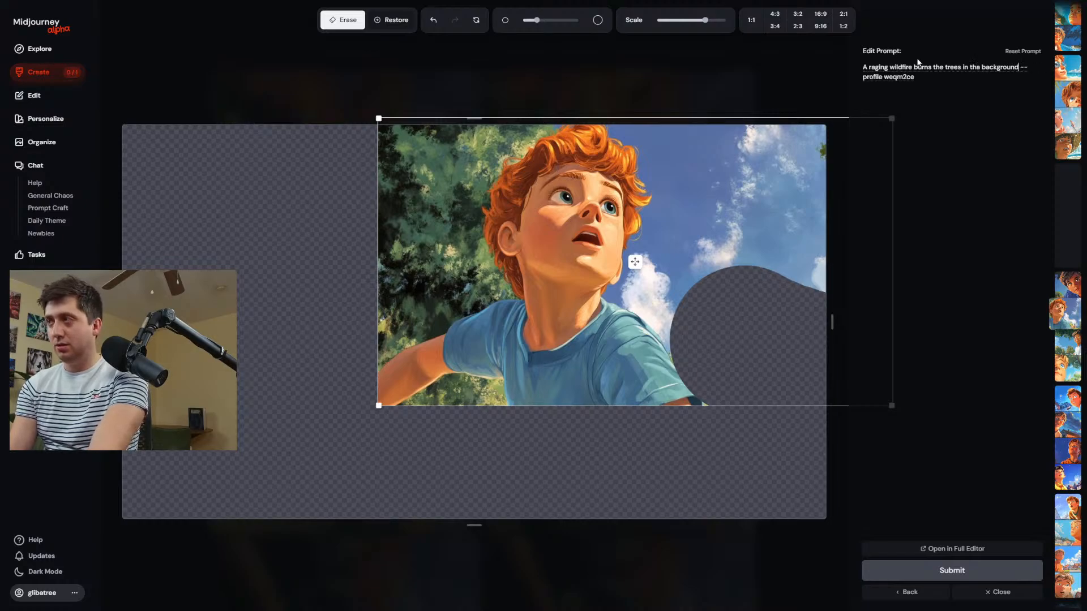
{"action": "type", "text": ", making the"}
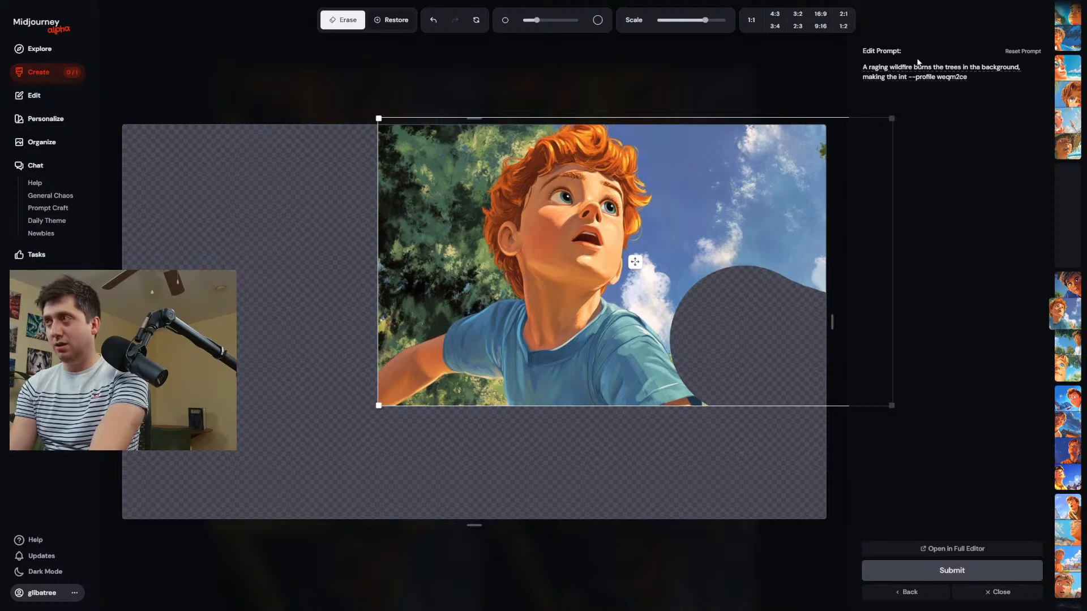
{"action": "type", "text": " entire for"}
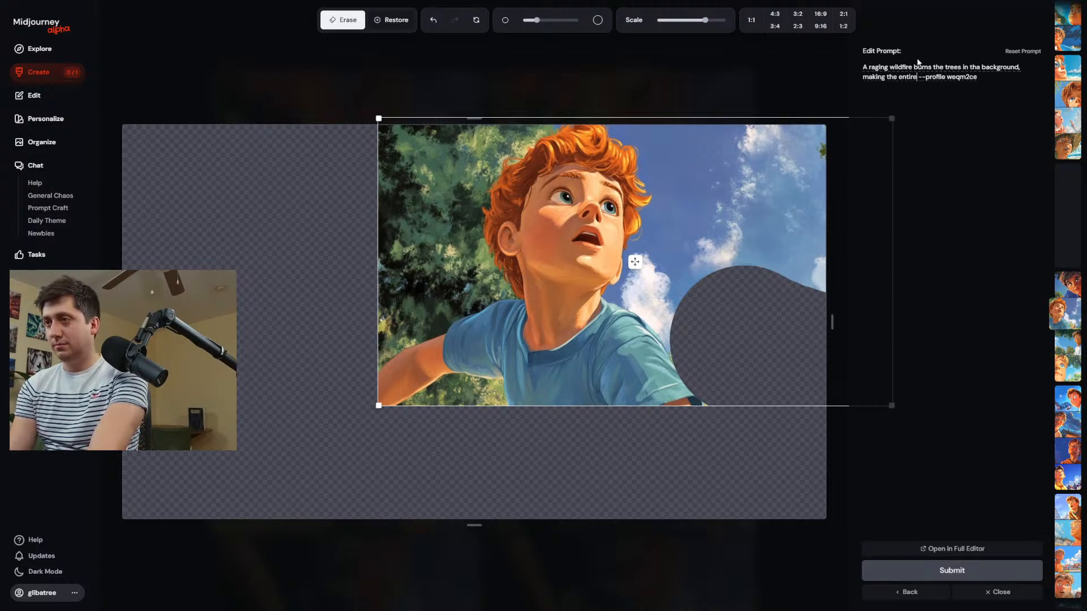
{"action": "type", "text": "est glow a"}
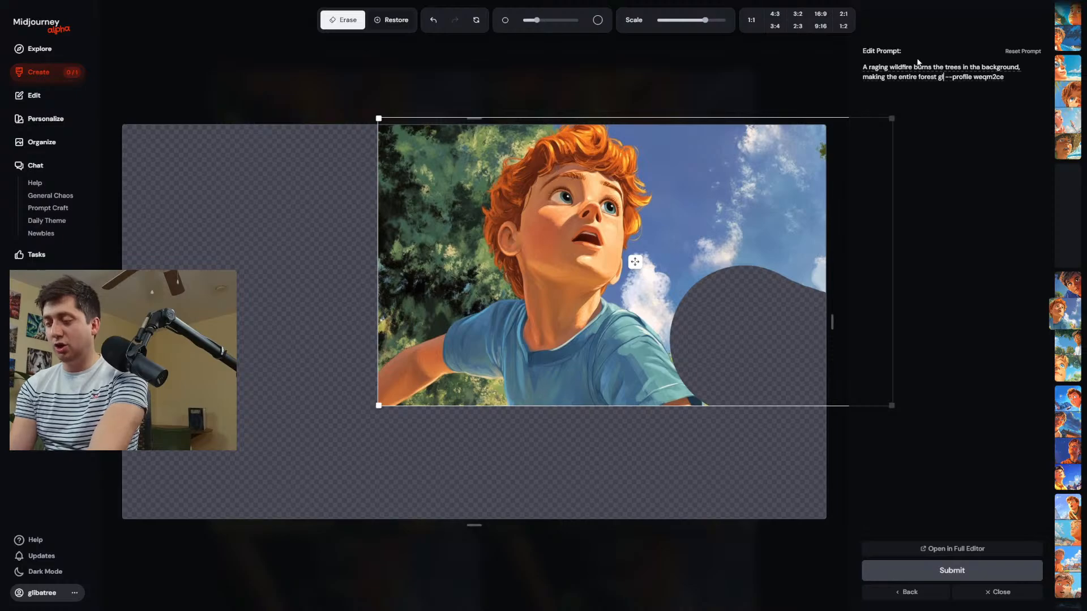
{"action": "type", "text": "b"}
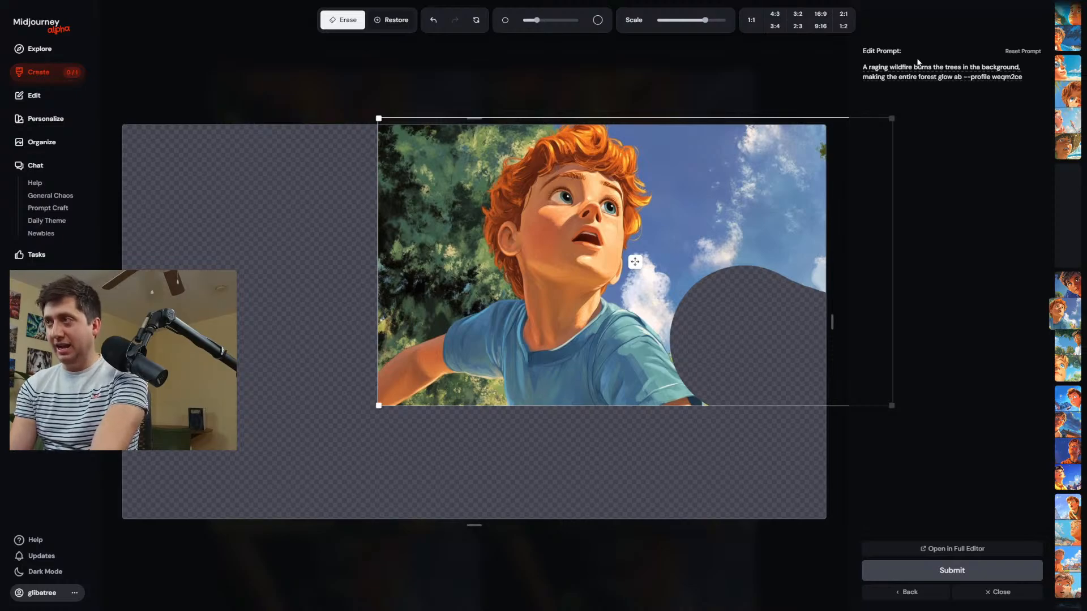
{"action": "type", "text": "laze"}
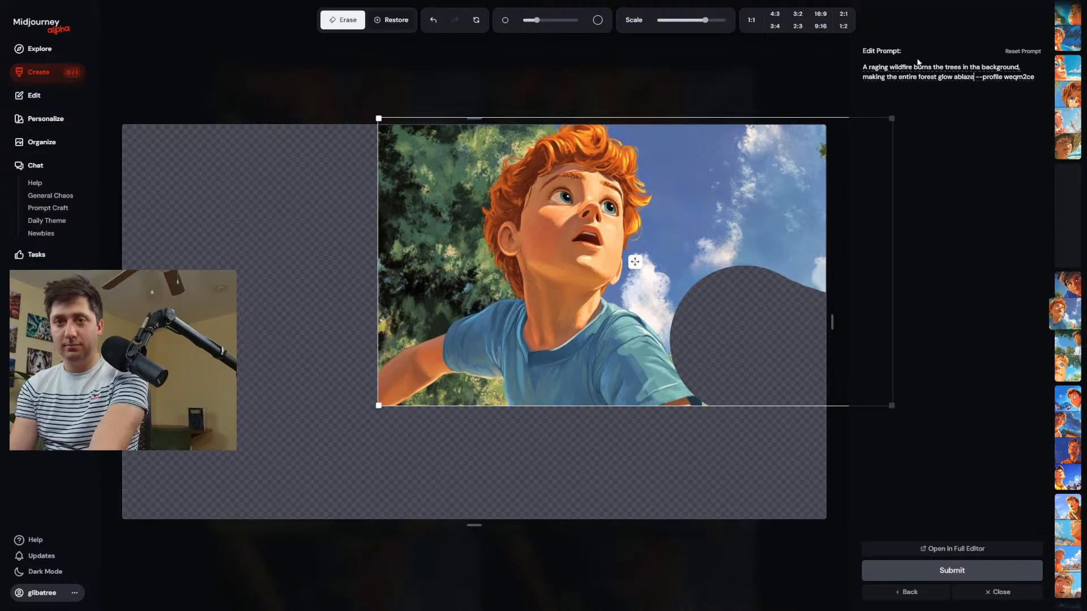
{"action": "type", "text": ", "}
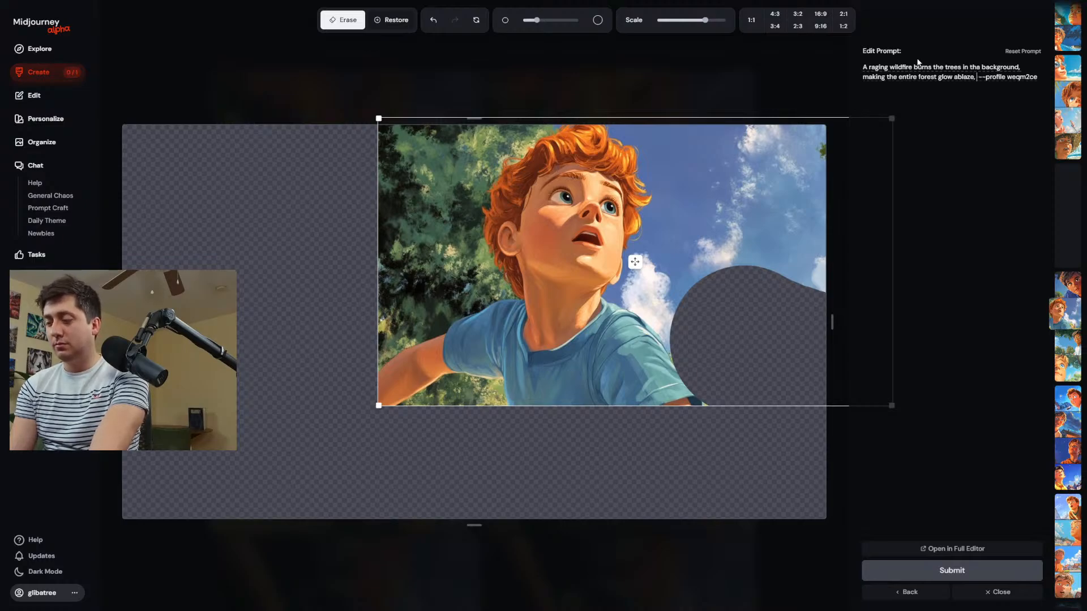
{"action": "type", "text": "while a kid "}
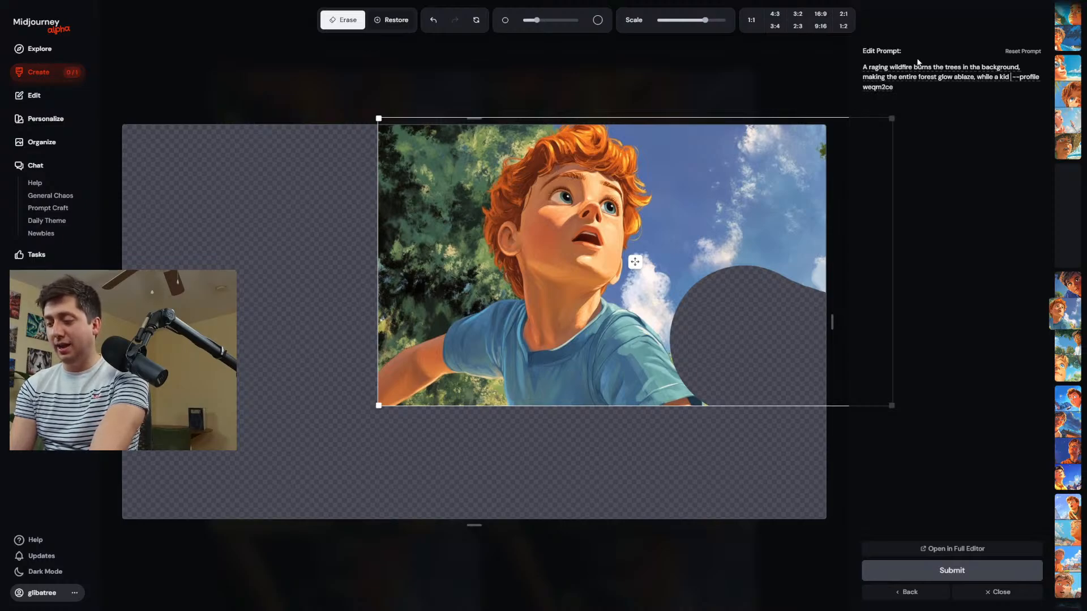
{"action": "type", "text": "plays baseball"}
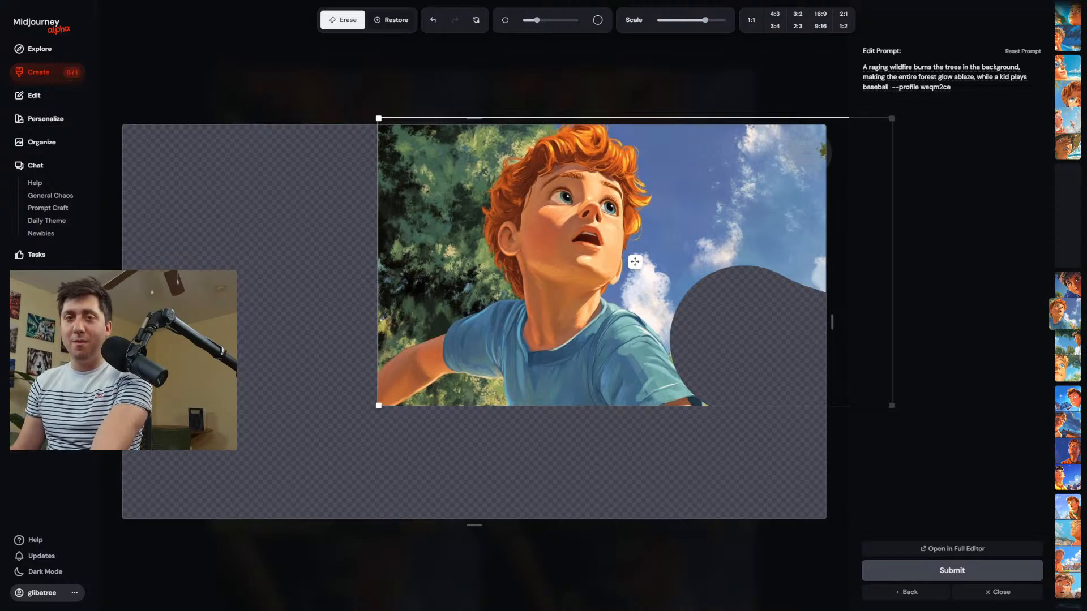
Erase the foliage behind the boy and beneath his arm, plus most of the sky in front of him, adjusting the brush size.
{"action": "scroll", "coordinate": [667, 335], "scroll_direction": "up", "scroll_amount": 5}
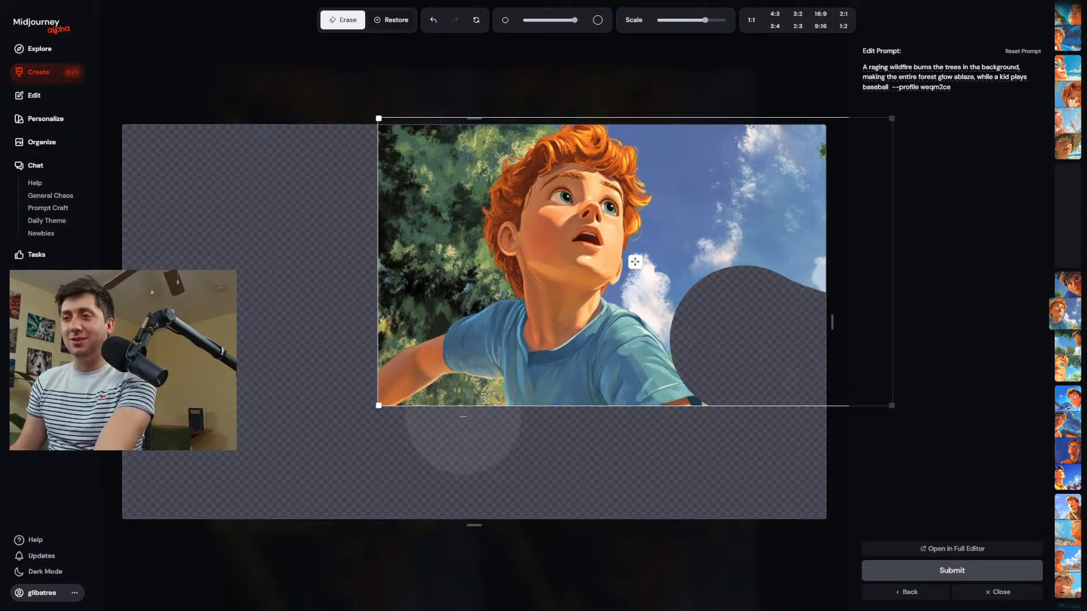
{"action": "scroll", "coordinate": [464, 414], "scroll_direction": "down", "scroll_amount": 1}
{"action": "mouse_move", "coordinate": [464, 414]}
{"action": "left_mouse_down"}
{"action": "mouse_move", "coordinate": [443, 426]}
{"action": "mouse_move", "coordinate": [441, 396]}
{"action": "mouse_move", "coordinate": [377, 320]}
{"action": "mouse_move", "coordinate": [422, 154]}
{"action": "mouse_move", "coordinate": [451, 203]}
{"action": "mouse_move", "coordinate": [470, 187]}
{"action": "left_mouse_up"}
{"action": "left_click_drag", "start_coordinate": [487, 105], "coordinate": [509, 108]}
{"action": "scroll", "coordinate": [435, 317], "scroll_direction": "down", "scroll_amount": 3}
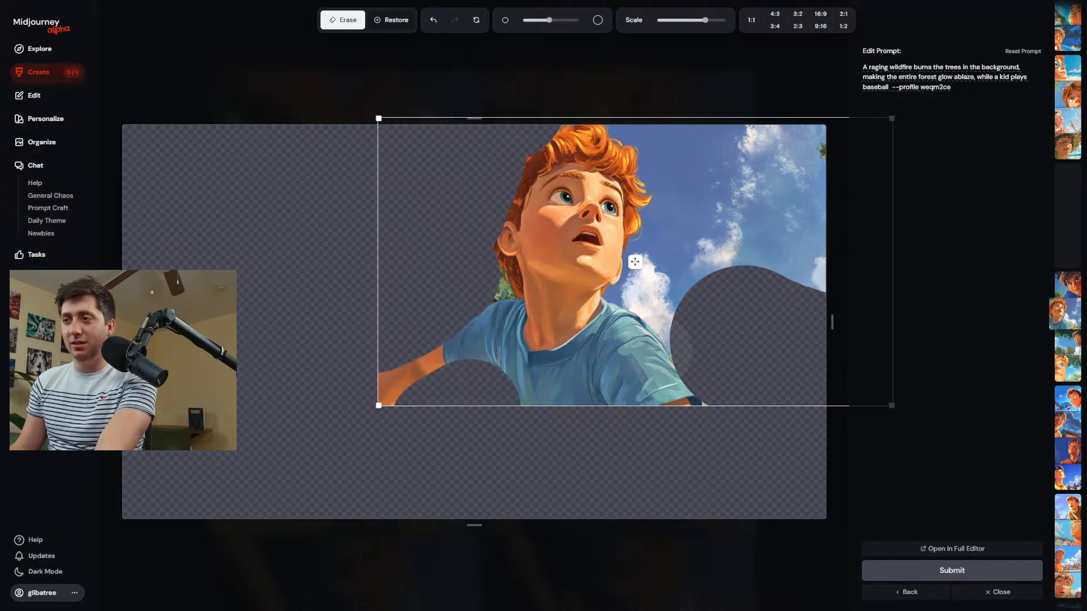
{"action": "left_click_drag", "start_coordinate": [683, 322], "coordinate": [702, 283]}
{"action": "scroll", "coordinate": [721, 306], "scroll_direction": "up", "scroll_amount": 3}
{"action": "mouse_move", "coordinate": [802, 342]}
{"action": "left_mouse_down"}
{"action": "mouse_move", "coordinate": [796, 232]}
{"action": "mouse_move", "coordinate": [781, 201]}
{"action": "mouse_move", "coordinate": [694, 261]}
{"action": "mouse_move", "coordinate": [779, 176]}
{"action": "left_mouse_up"}
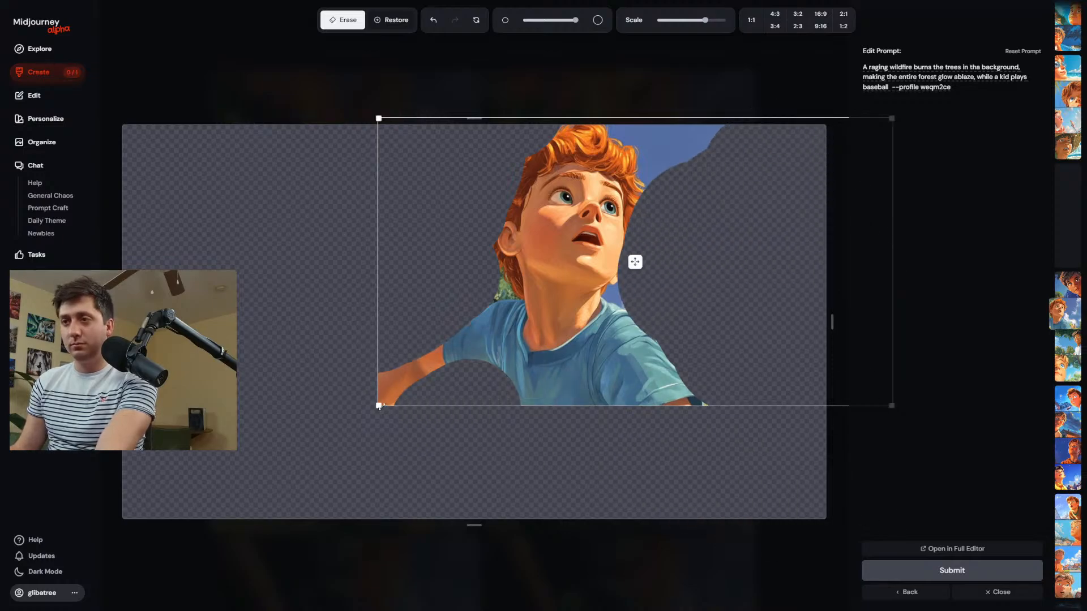
Shrink the image so empty canvas surrounds the boy, erase part of the leftover background at its far edge, and submit the edit.
{"action": "left_click_drag", "start_coordinate": [379, 405], "coordinate": [390, 308]}
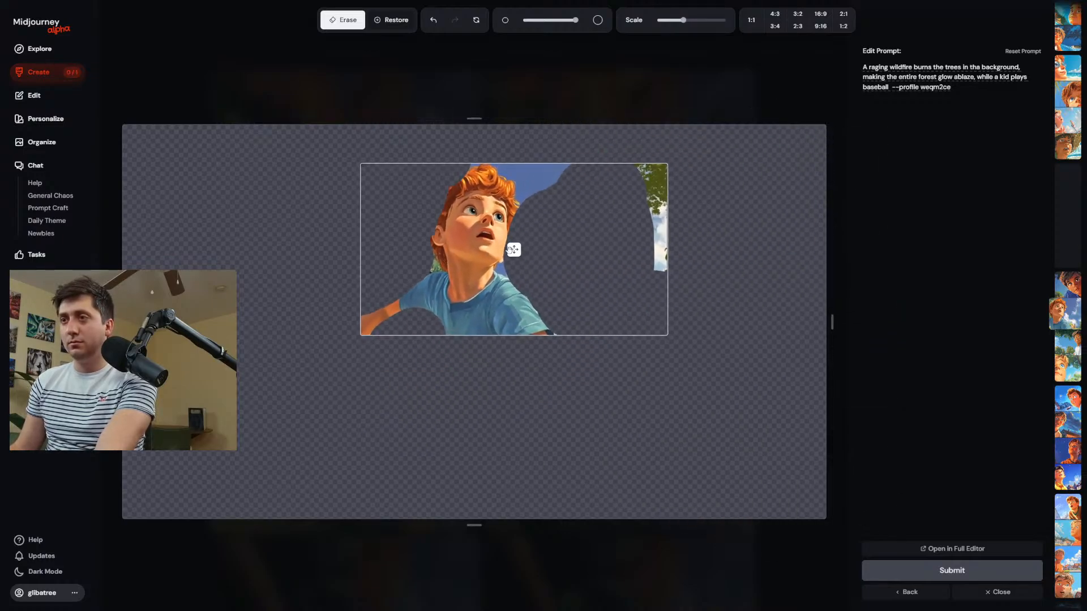
{"action": "left_click_drag", "start_coordinate": [667, 335], "coordinate": [717, 364]}
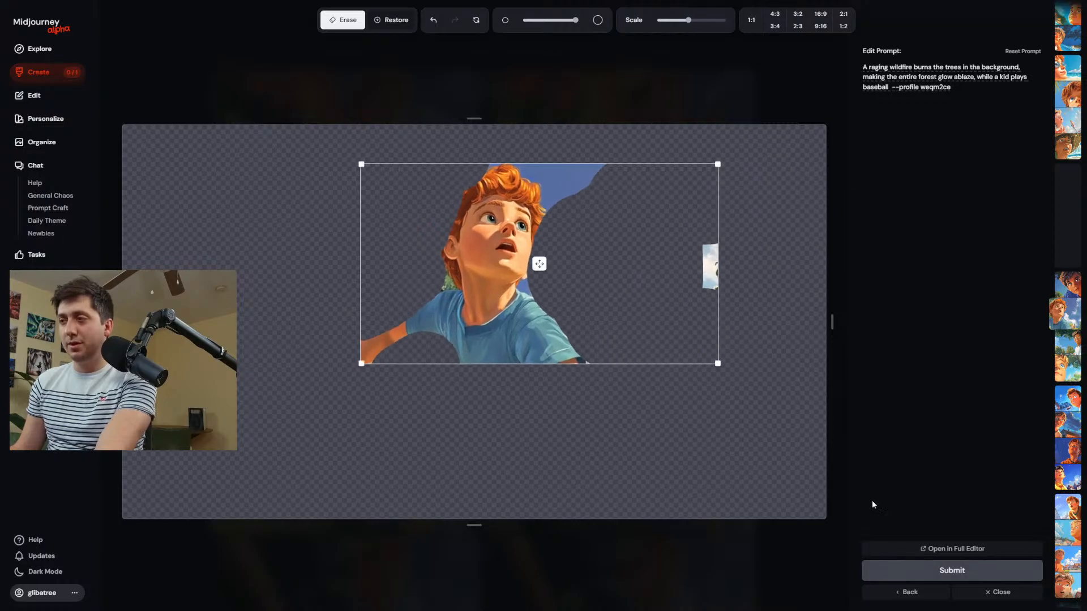
{"action": "mouse_move", "coordinate": [745, 209]}
{"action": "left_mouse_down"}
{"action": "mouse_move", "coordinate": [735, 194]}
{"action": "mouse_move", "coordinate": [751, 169]}
{"action": "left_mouse_up"}
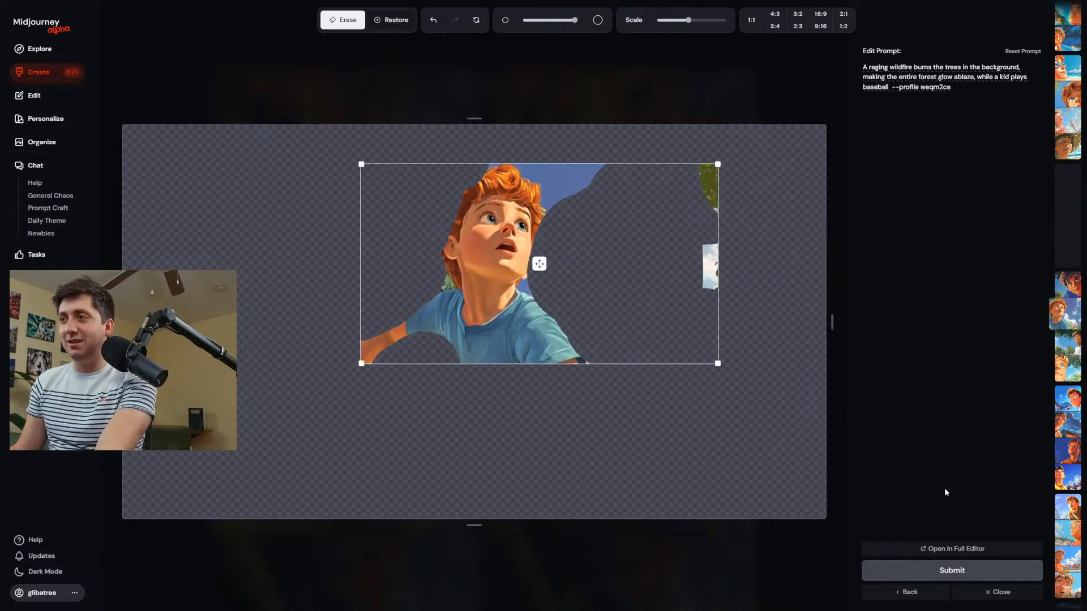
{"action": "left_click", "coordinate": [970, 571]}
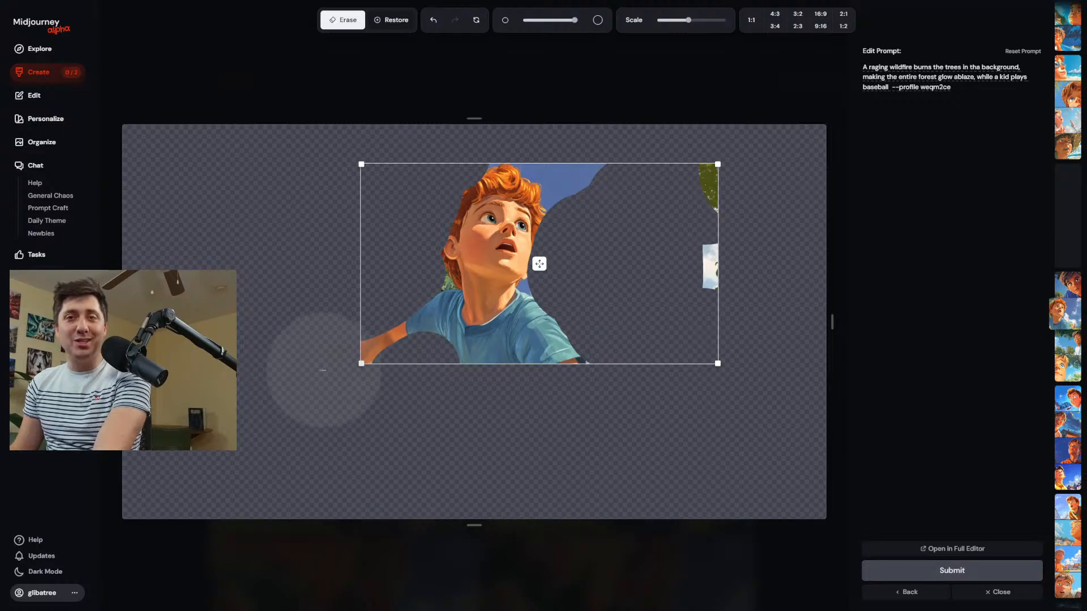
Return to the creations and open the third raging wildfire image, with the boy holding a bat and glove, in the editor.
{"action": "scroll", "coordinate": [334, 286], "scroll_direction": "down", "scroll_amount": 1}
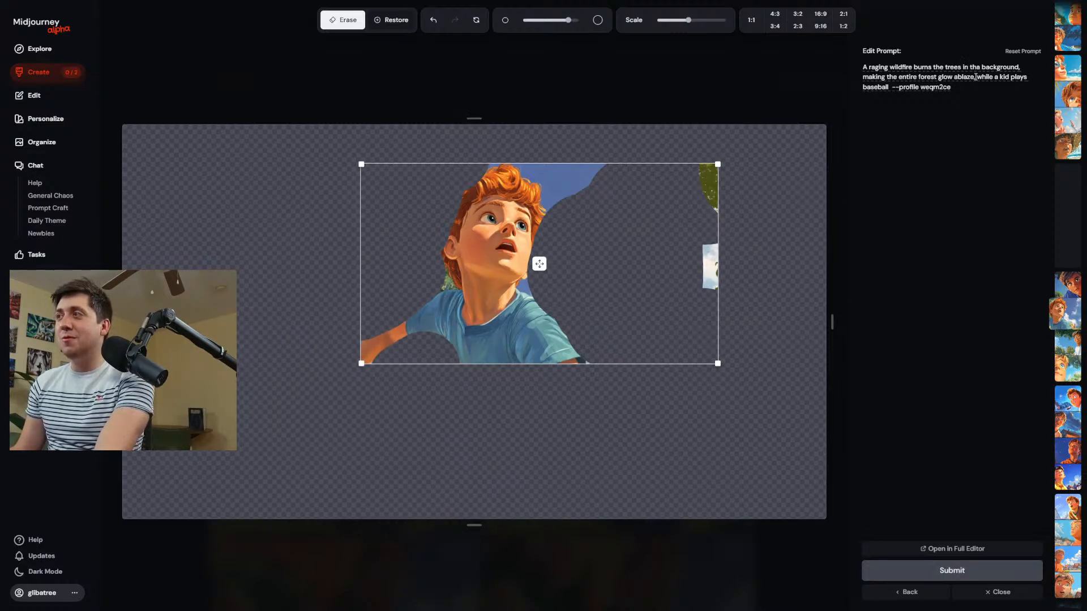
{"action": "left_click_drag", "start_coordinate": [976, 77], "coordinate": [824, 66]}
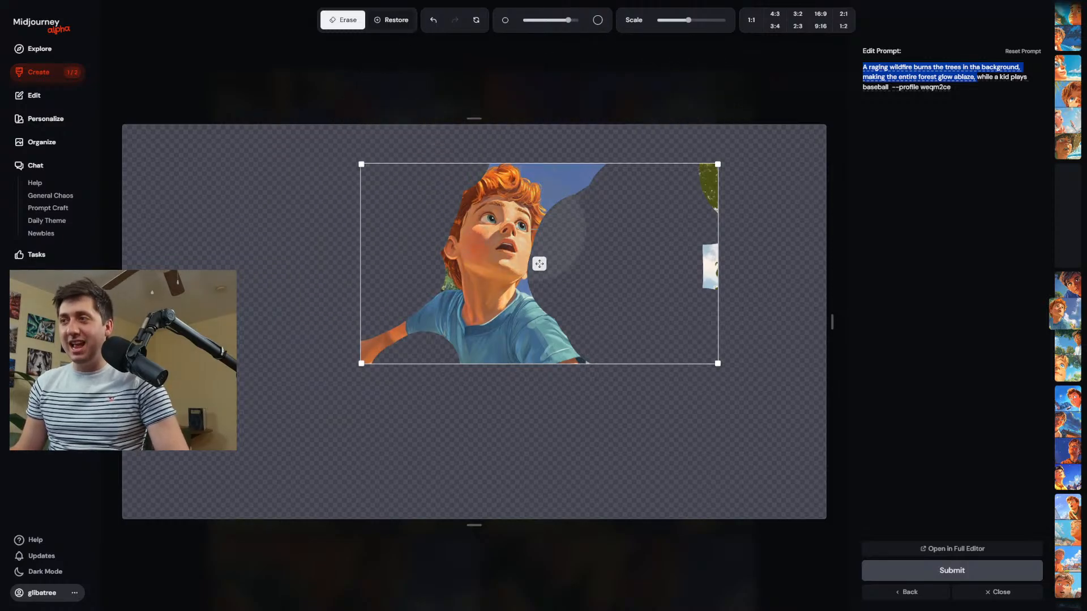
{"action": "left_click", "coordinate": [40, 72]}
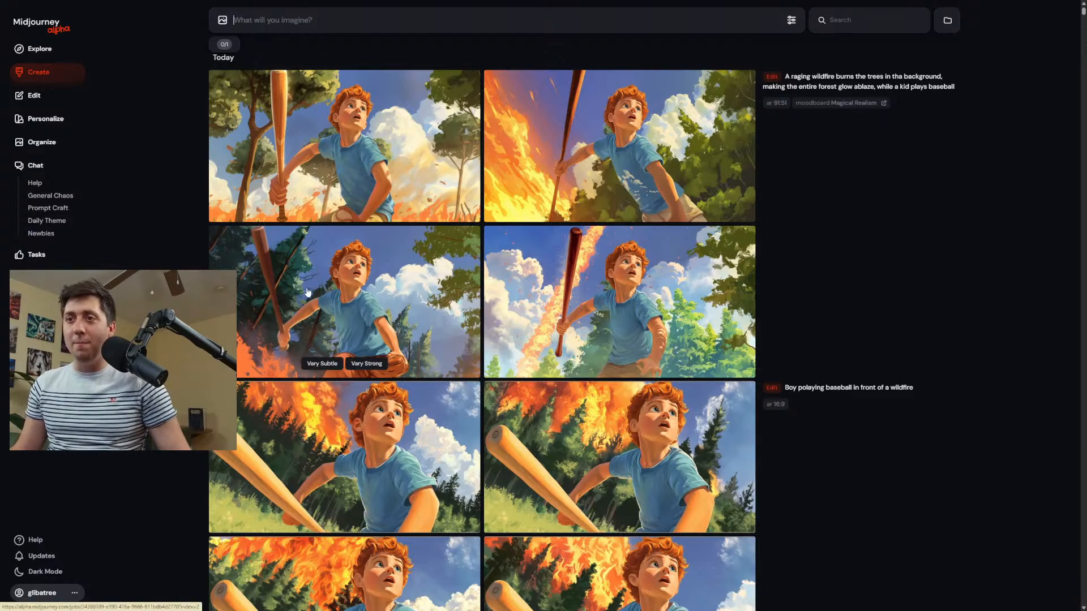
{"action": "left_click", "coordinate": [276, 316]}
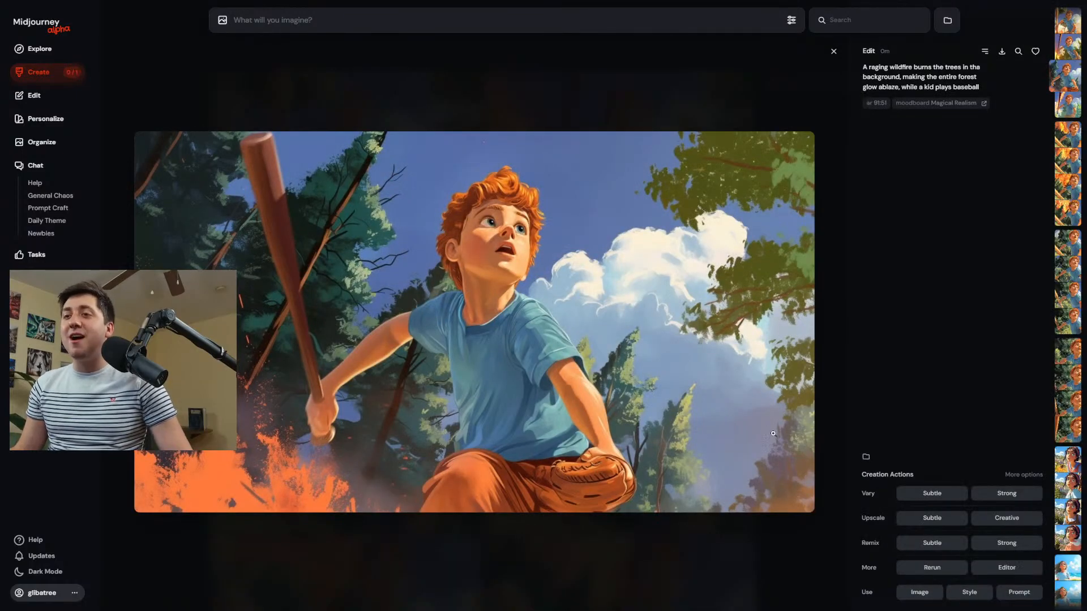
{"action": "left_click", "coordinate": [1005, 569]}
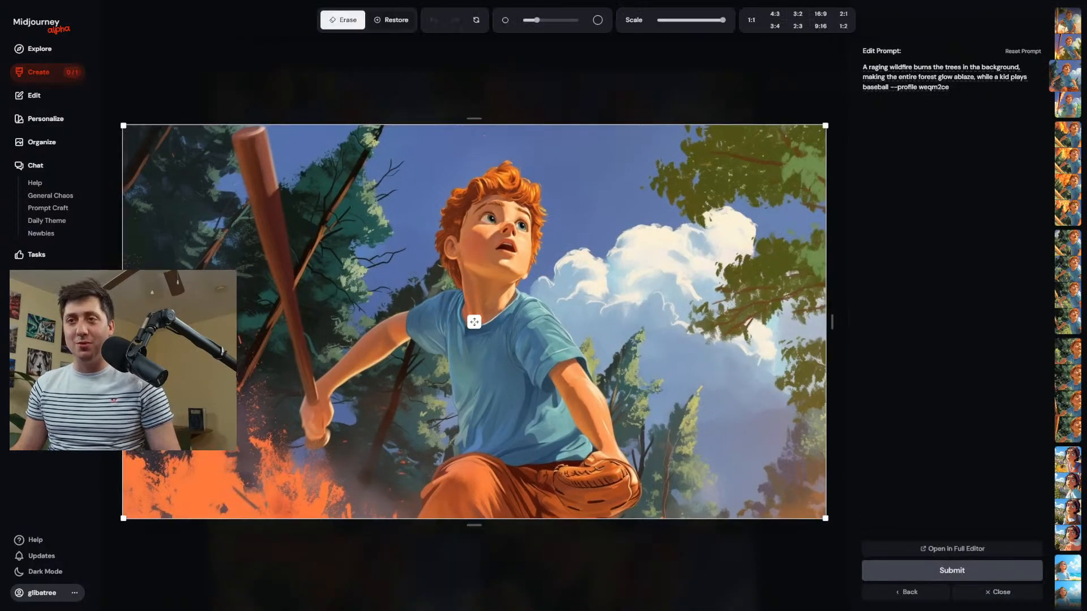
Erase the trees on both sides of the bat and in front of the boy, his legs, and the area beneath his arm, then submit.
{"action": "left_click_drag", "start_coordinate": [190, 272], "coordinate": [193, 195]}
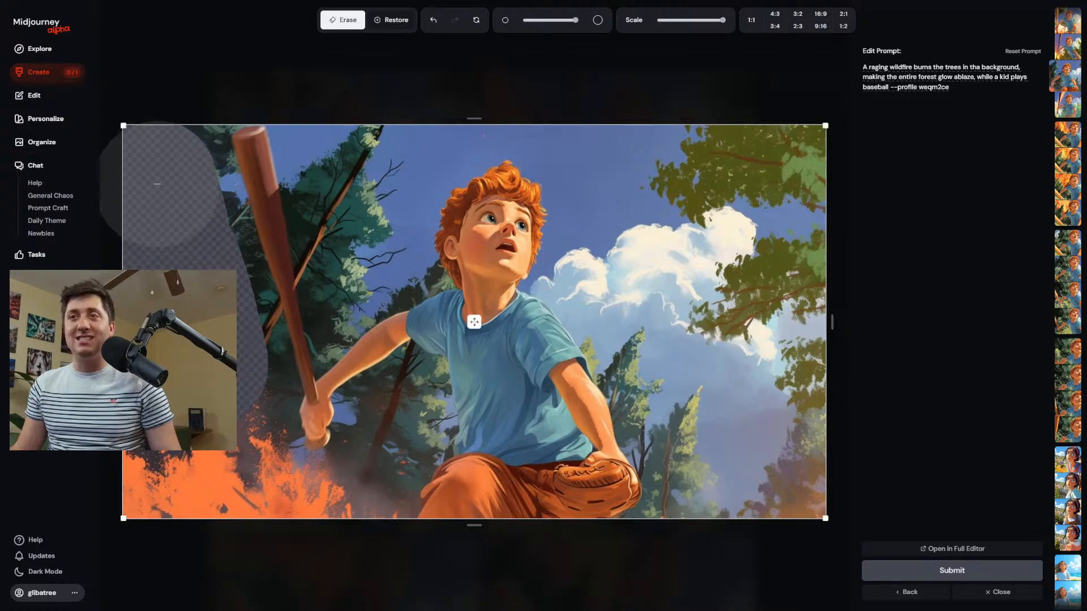
{"action": "left_click_drag", "start_coordinate": [364, 266], "coordinate": [364, 195]}
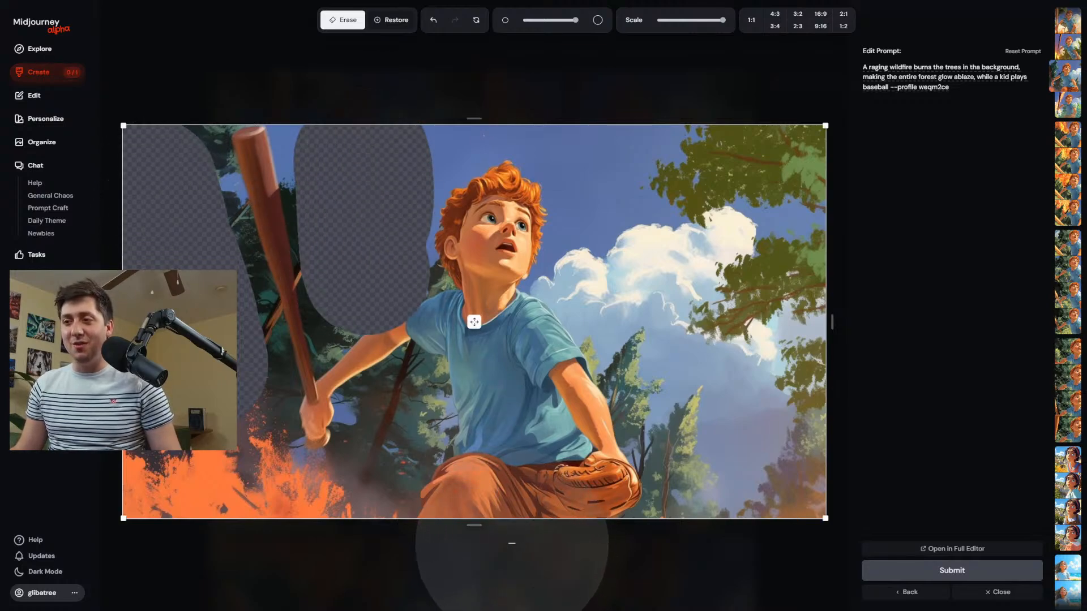
{"action": "left_click_drag", "start_coordinate": [504, 540], "coordinate": [524, 541]}
{"action": "mouse_move", "coordinate": [730, 226]}
{"action": "left_mouse_down"}
{"action": "mouse_move", "coordinate": [787, 259]}
{"action": "mouse_move", "coordinate": [790, 399]}
{"action": "left_mouse_up"}
{"action": "left_click_drag", "start_coordinate": [379, 434], "coordinate": [379, 482]}
{"action": "left_click", "coordinate": [900, 573]}
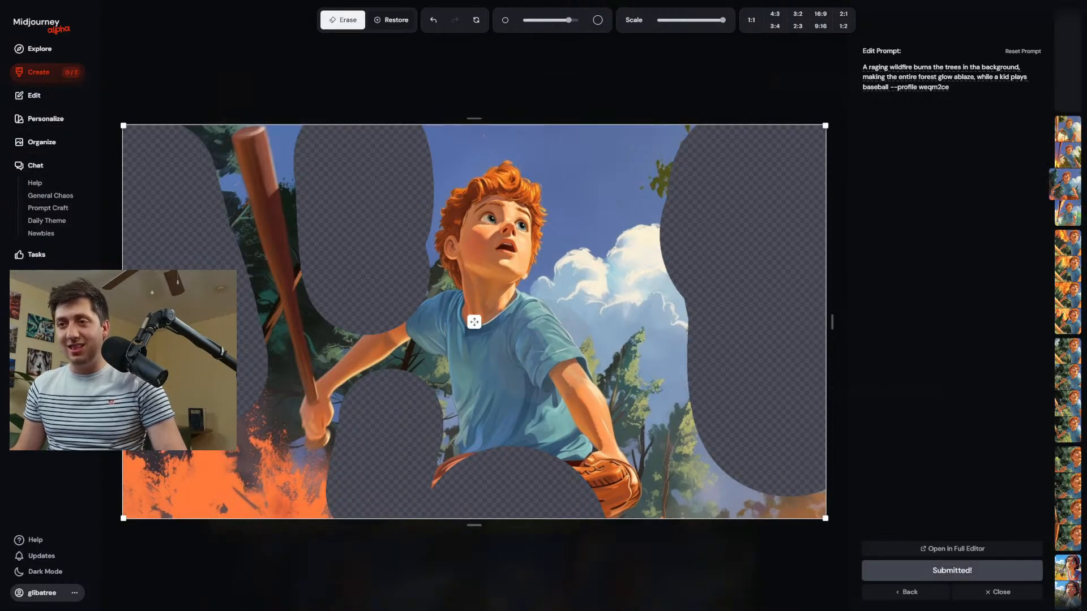
Erase more of the trees and flames beside the baseball bat.
{"action": "left_click_drag", "start_coordinate": [184, 405], "coordinate": [180, 429]}
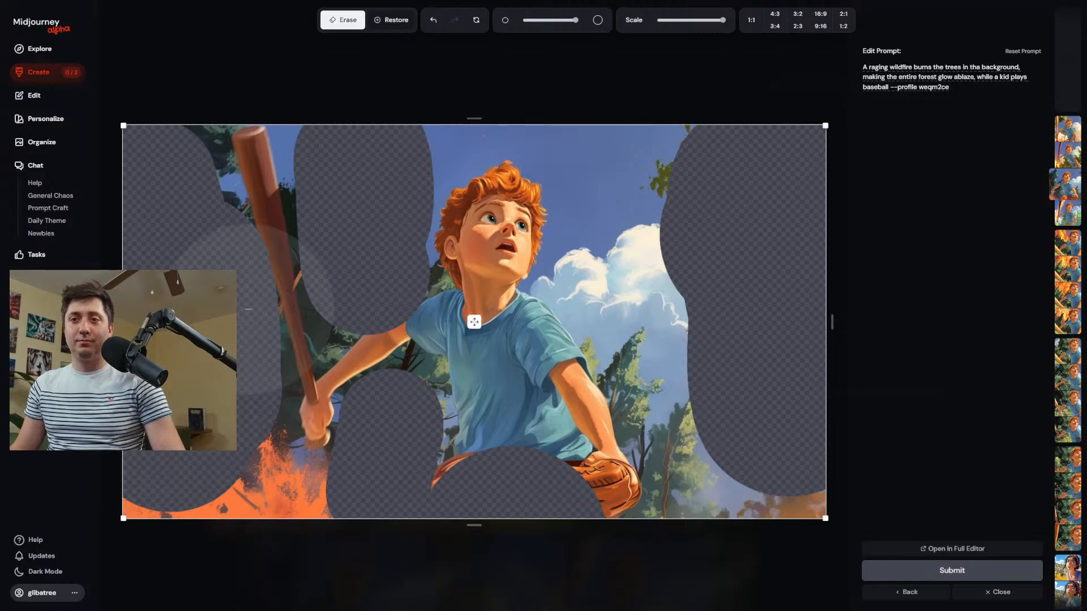
{"action": "left_click_drag", "start_coordinate": [350, 194], "coordinate": [369, 232]}
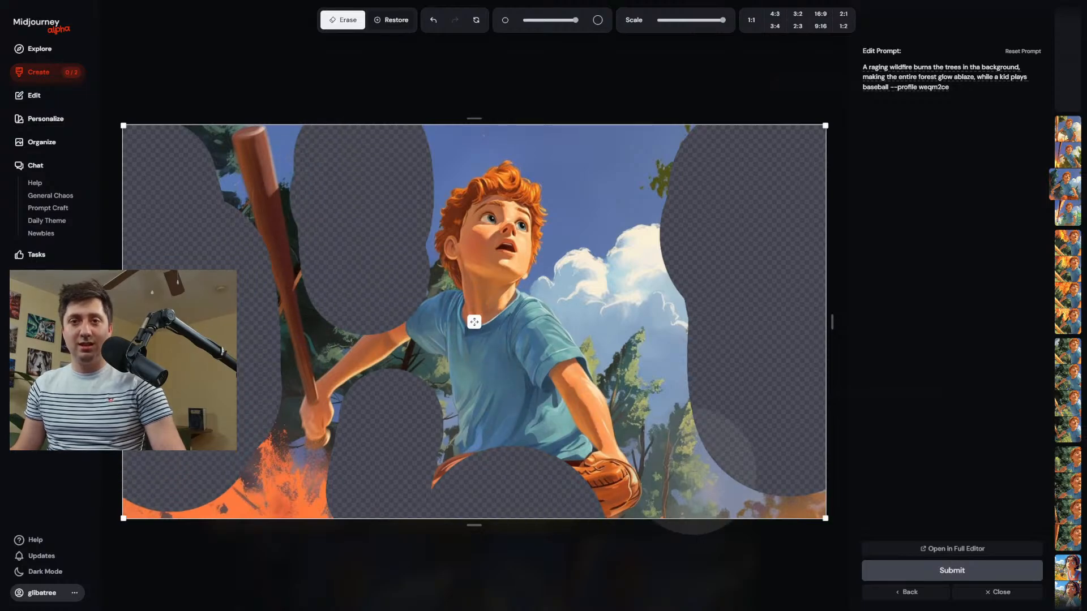
Return to the creations and open the second image of the close-up park portrait of the boy with a baseball bat.
{"action": "left_click", "coordinate": [44, 83]}
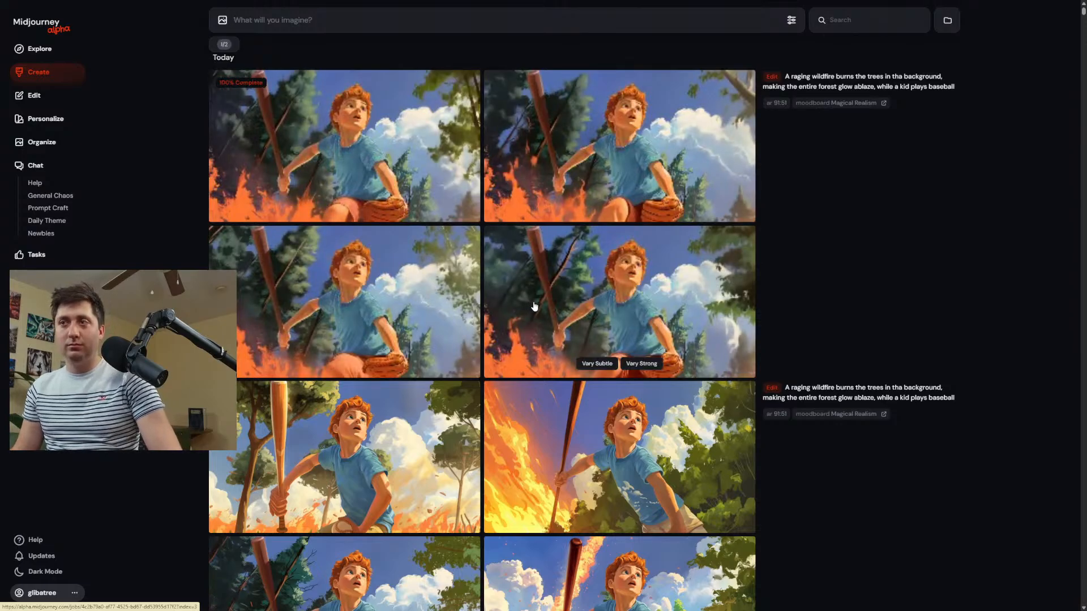
{"action": "scroll", "coordinate": [517, 295], "scroll_direction": "down", "scroll_amount": 10}
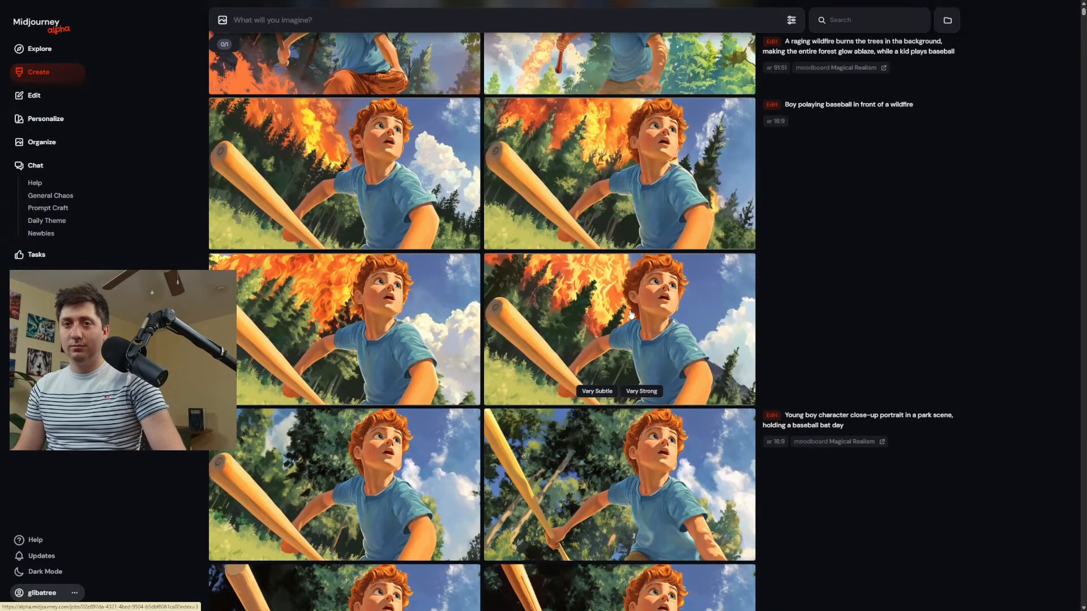
{"action": "scroll", "coordinate": [583, 262], "scroll_direction": "down", "scroll_amount": 8}
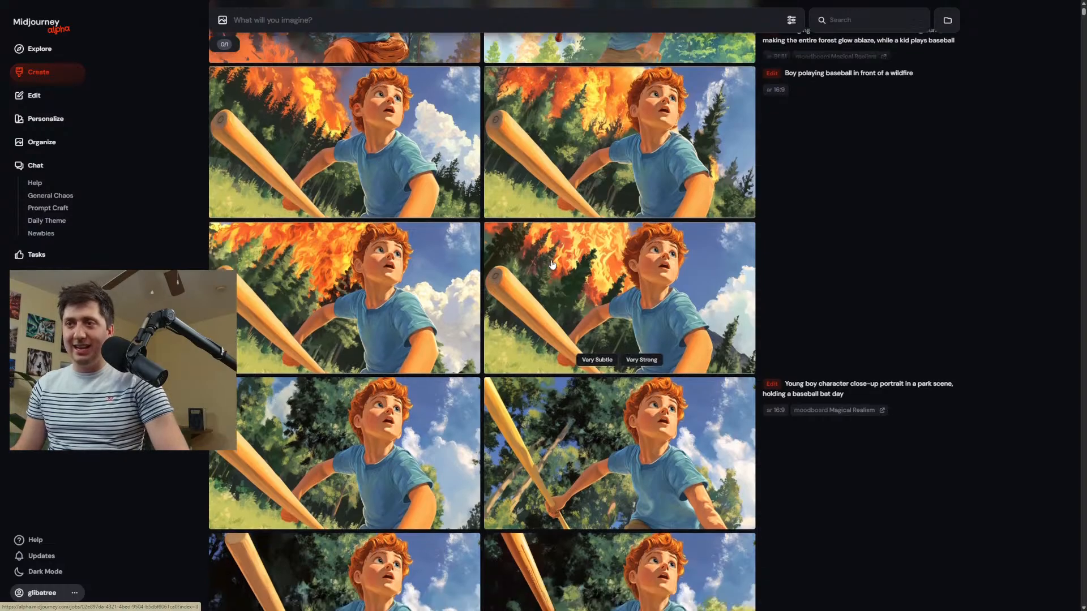
{"action": "scroll", "coordinate": [458, 206], "scroll_direction": "down", "scroll_amount": 1}
{"action": "scroll", "coordinate": [477, 209], "scroll_direction": "up", "scroll_amount": 9}
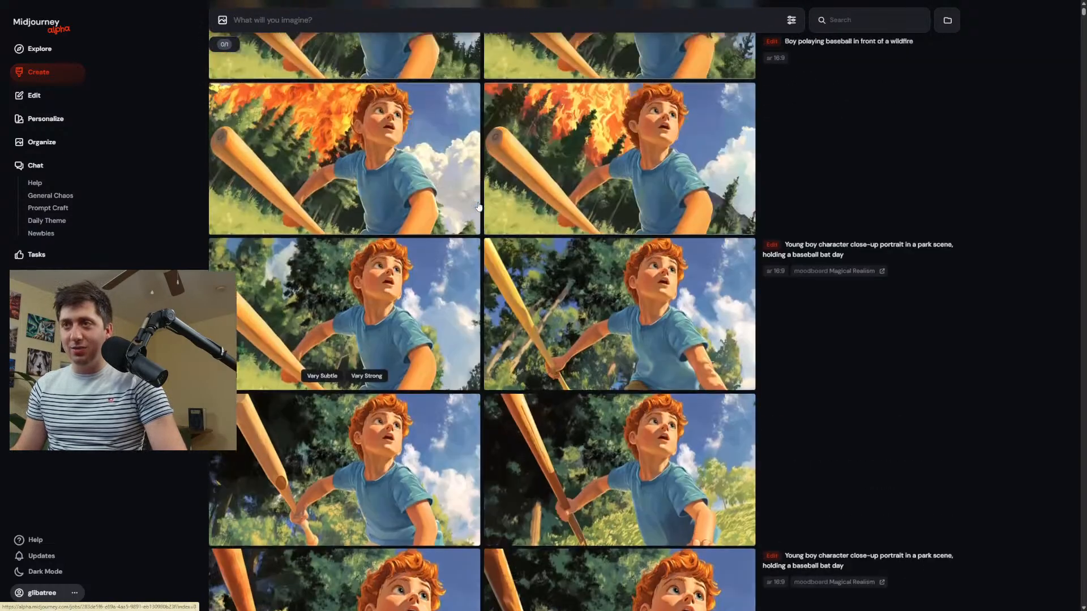
{"action": "scroll", "coordinate": [479, 208], "scroll_direction": "down", "scroll_amount": 6}
{"action": "scroll", "coordinate": [462, 233], "scroll_direction": "down", "scroll_amount": 5}
{"action": "left_click", "coordinate": [328, 138]}
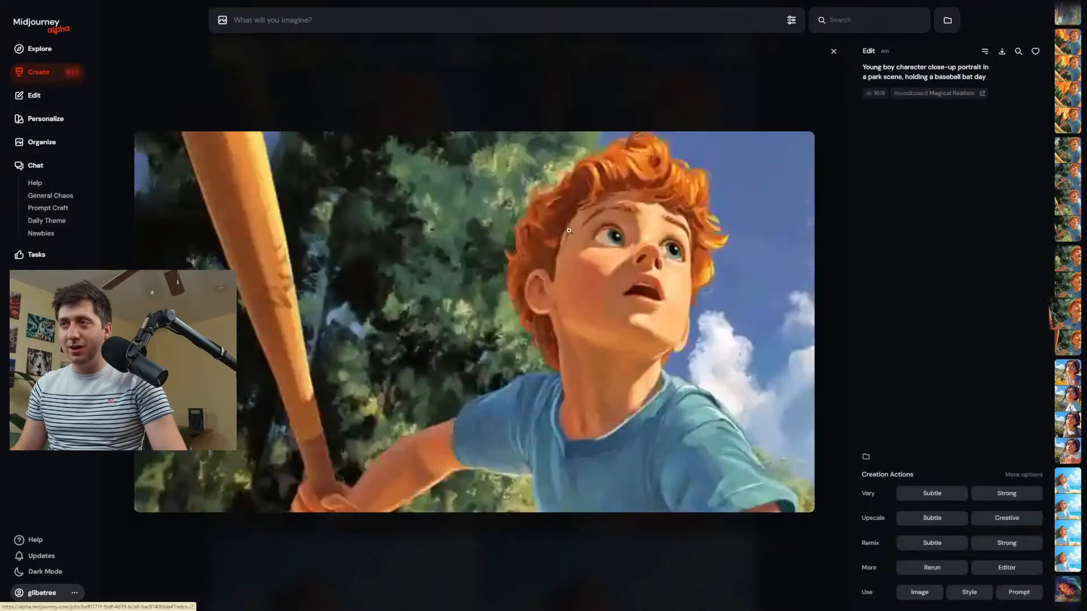
{"action": "scroll", "coordinate": [672, 254], "scroll_direction": "down", "scroll_amount": 1}
{"action": "scroll", "coordinate": [672, 255], "scroll_direction": "down", "scroll_amount": 1}
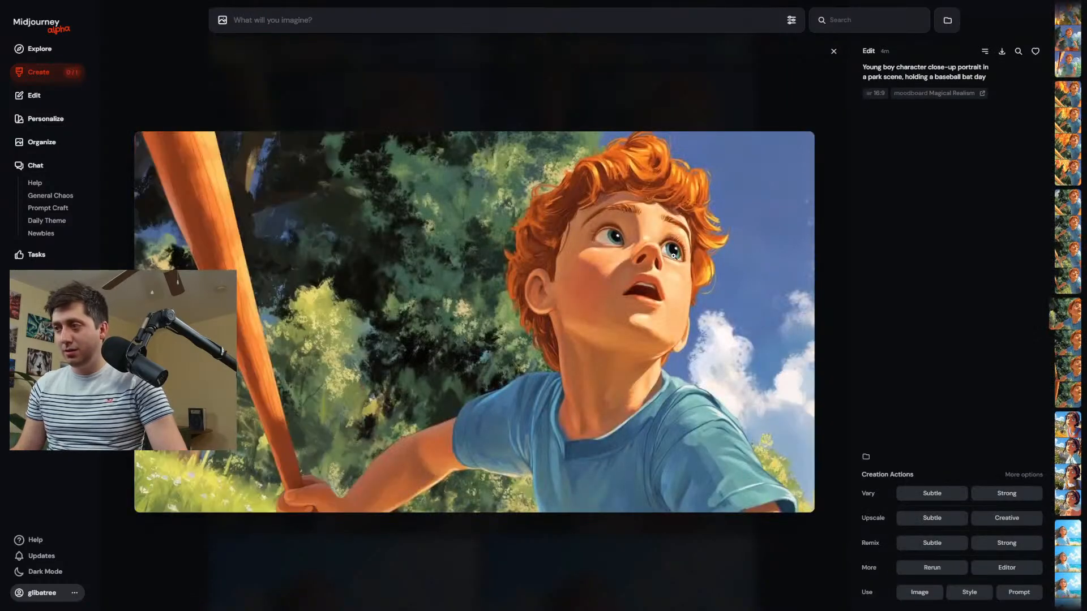
{"action": "scroll", "coordinate": [673, 255], "scroll_direction": "down", "scroll_amount": 1}
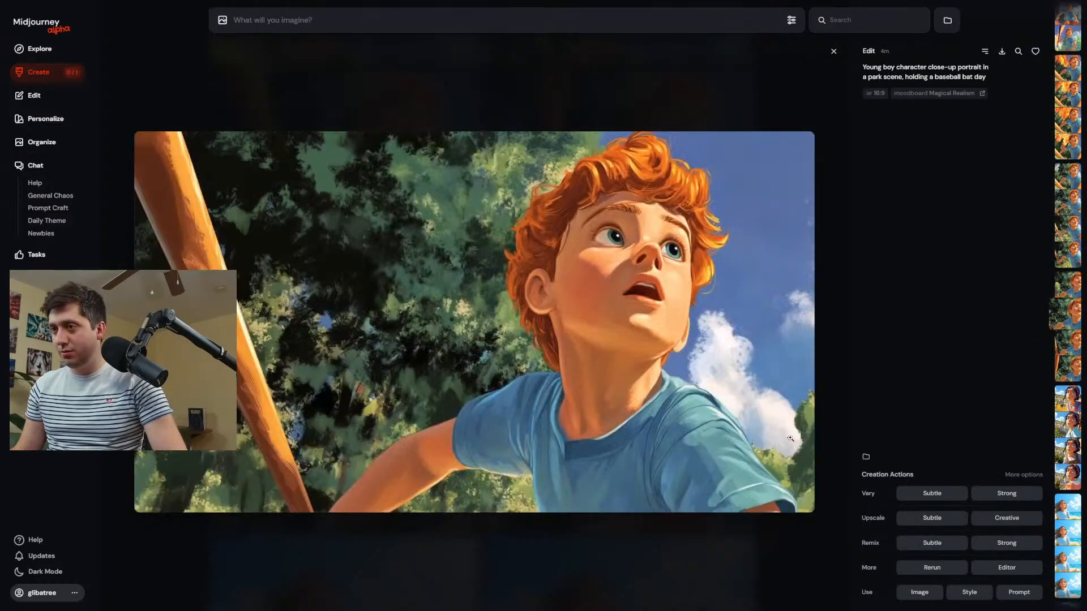
In the editor, shrink the portrait and place it near the canvas centre with empty space all around, then submit the edit.
{"action": "left_click", "coordinate": [1007, 567]}
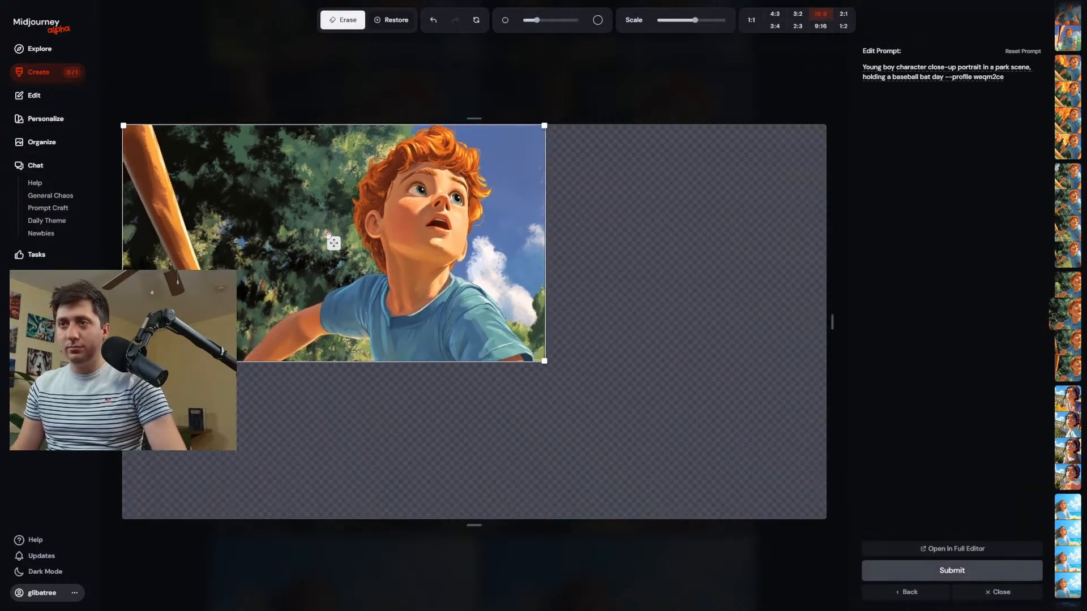
{"action": "left_click_drag", "start_coordinate": [334, 244], "coordinate": [456, 280]}
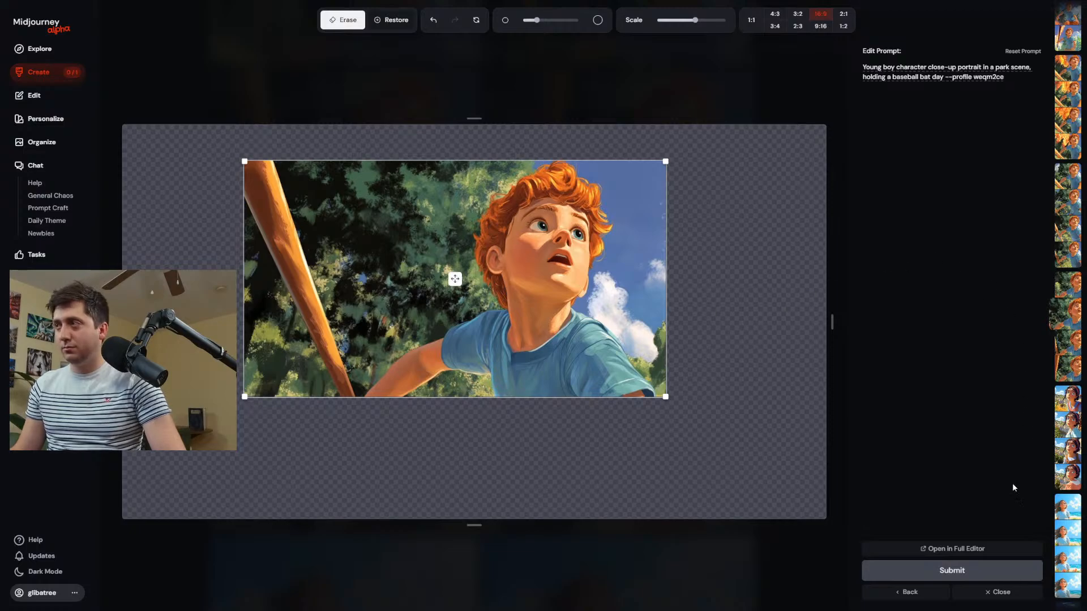
{"action": "left_click", "coordinate": [980, 571]}
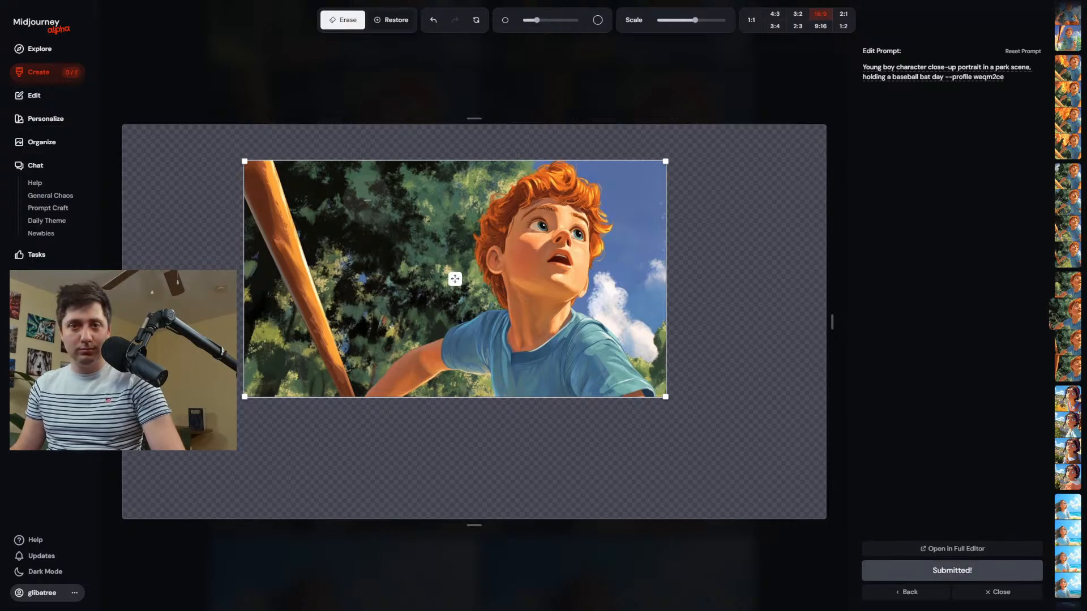
Open the first newly expanded park image from the creations and generate strong variations of it.
{"action": "left_click", "coordinate": [53, 76]}
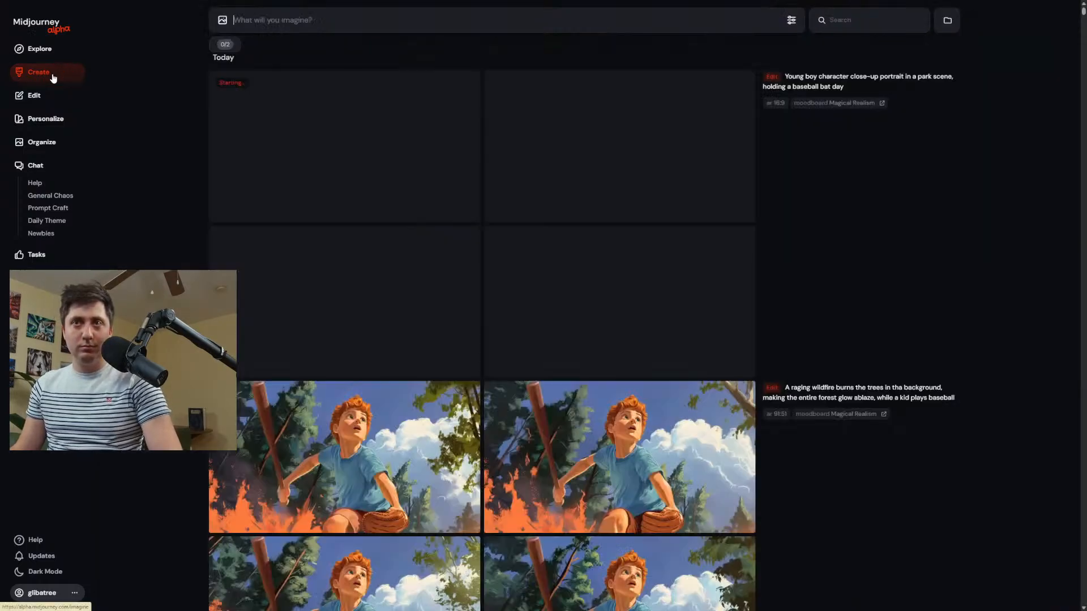
{"action": "scroll", "coordinate": [451, 311], "scroll_direction": "down", "scroll_amount": 4}
{"action": "scroll", "coordinate": [339, 296], "scroll_direction": "up", "scroll_amount": 4}
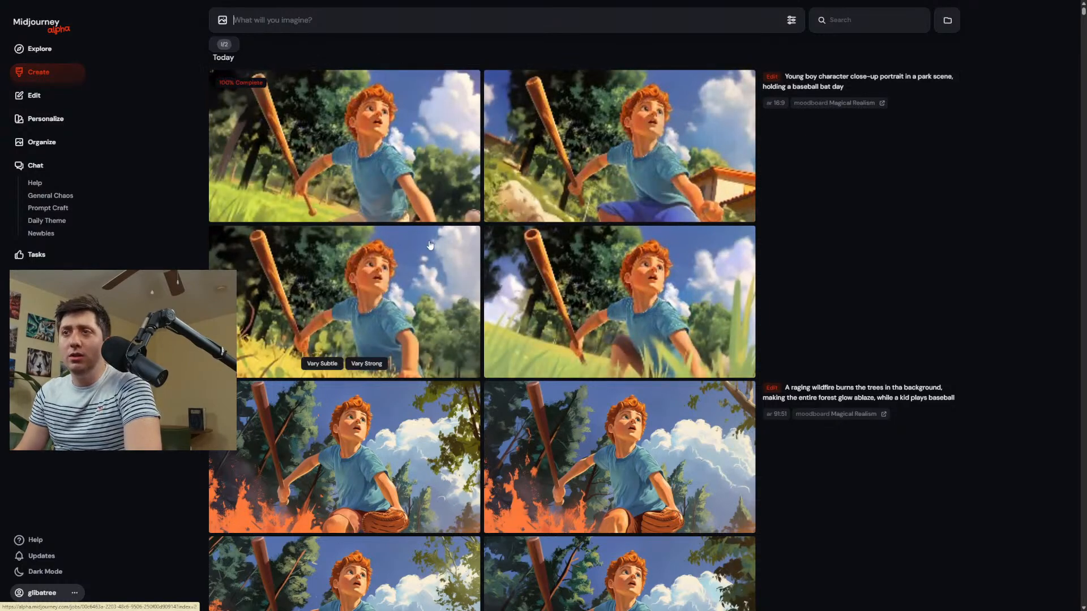
{"action": "left_click", "coordinate": [392, 169]}
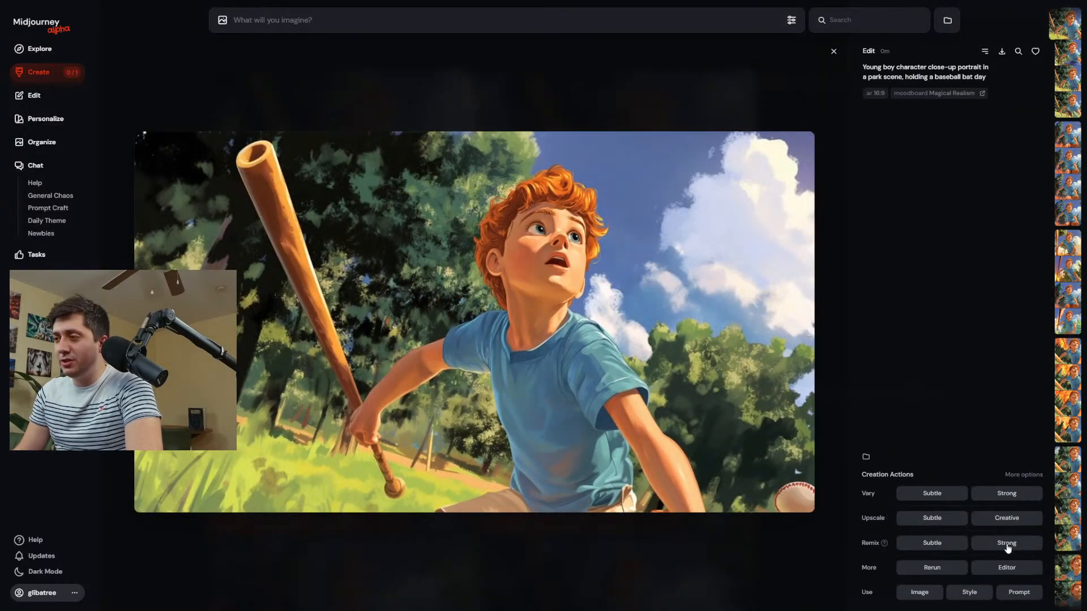
{"action": "left_click", "coordinate": [1004, 495]}
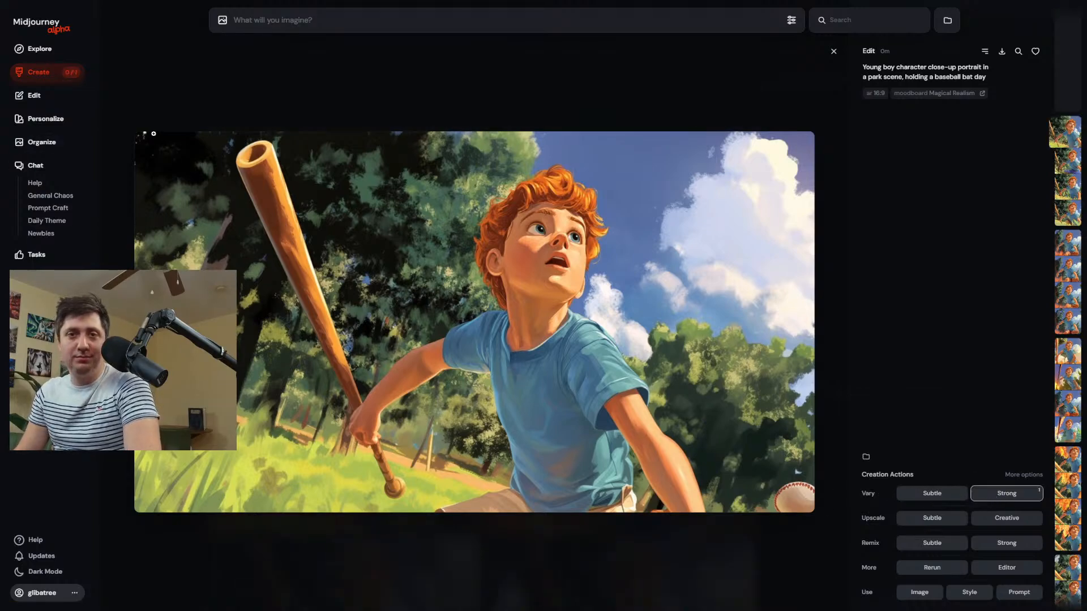
View the new strong variations of the boy with the bat one after another.
{"action": "left_click", "coordinate": [67, 72]}
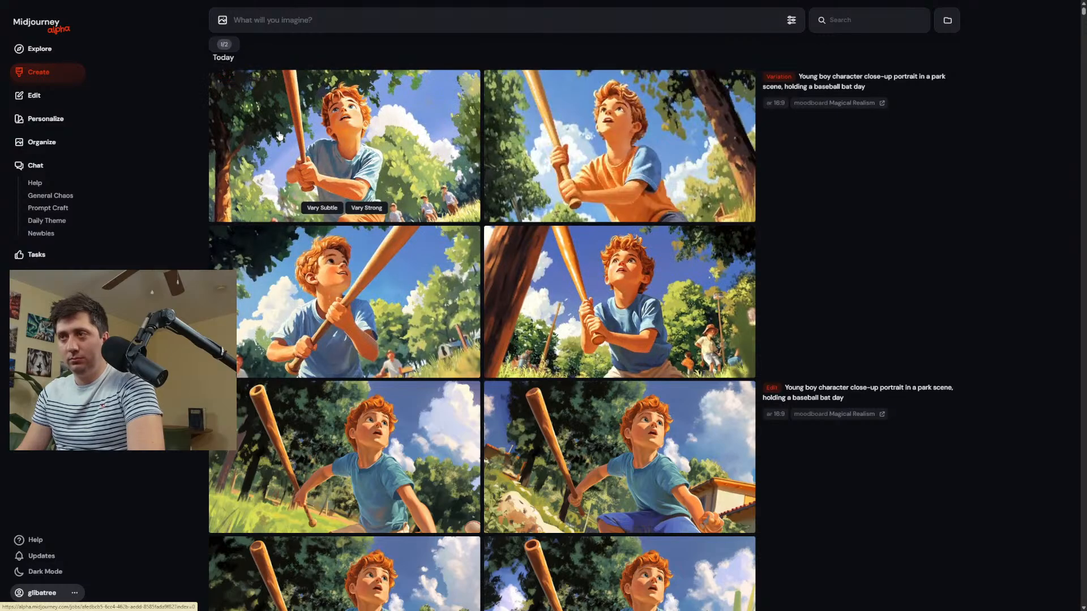
{"action": "left_click", "coordinate": [616, 136]}
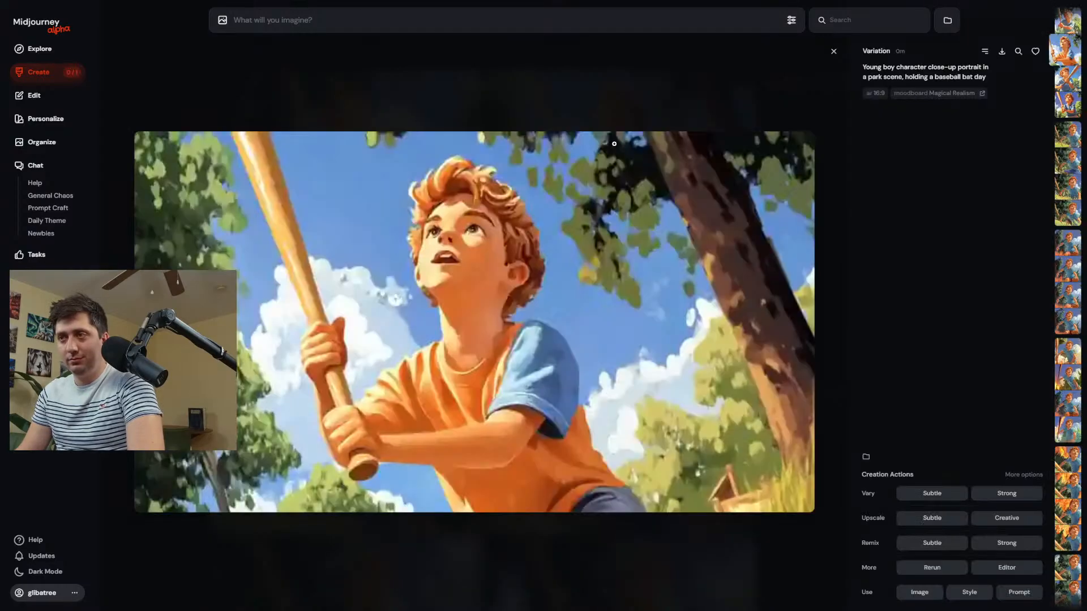
{"action": "key", "text": "Left"}
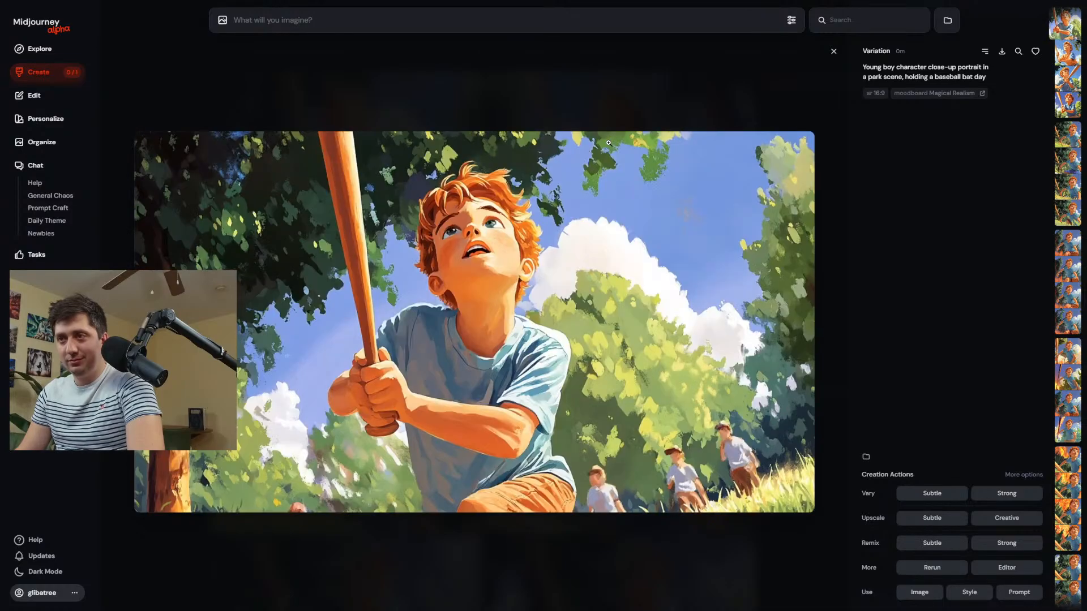
{"action": "key", "text": "Right"}
{"action": "key", "text": "Right"}
{"action": "key", "text": "Right"}
{"action": "key", "text": "Right"}
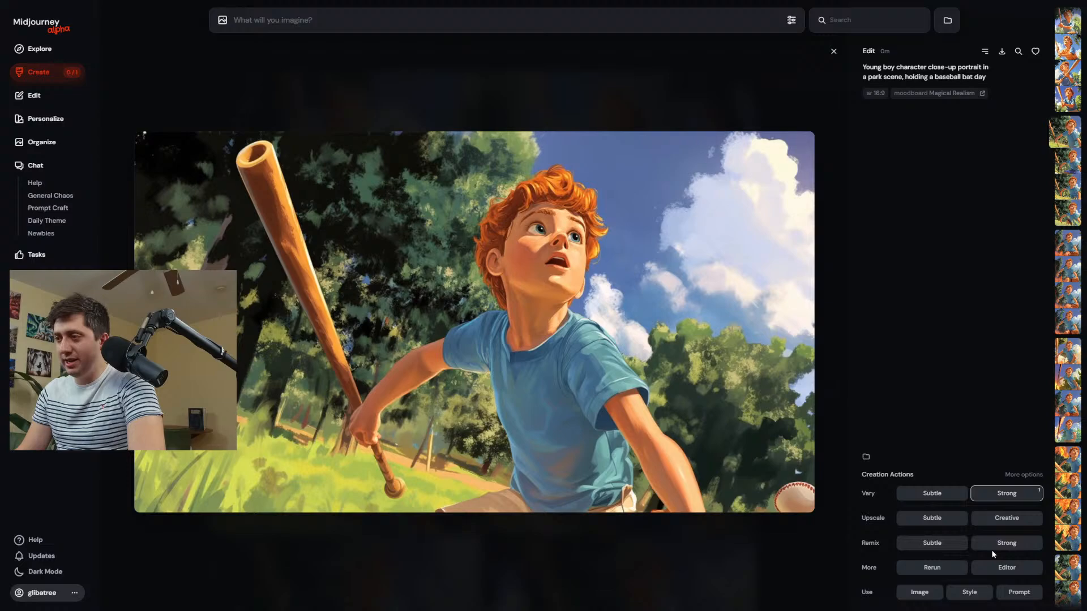
Remix the expanded park image strongly with quality 2 added to the prompt, and return to the creations.
{"action": "left_click", "coordinate": [994, 546]}
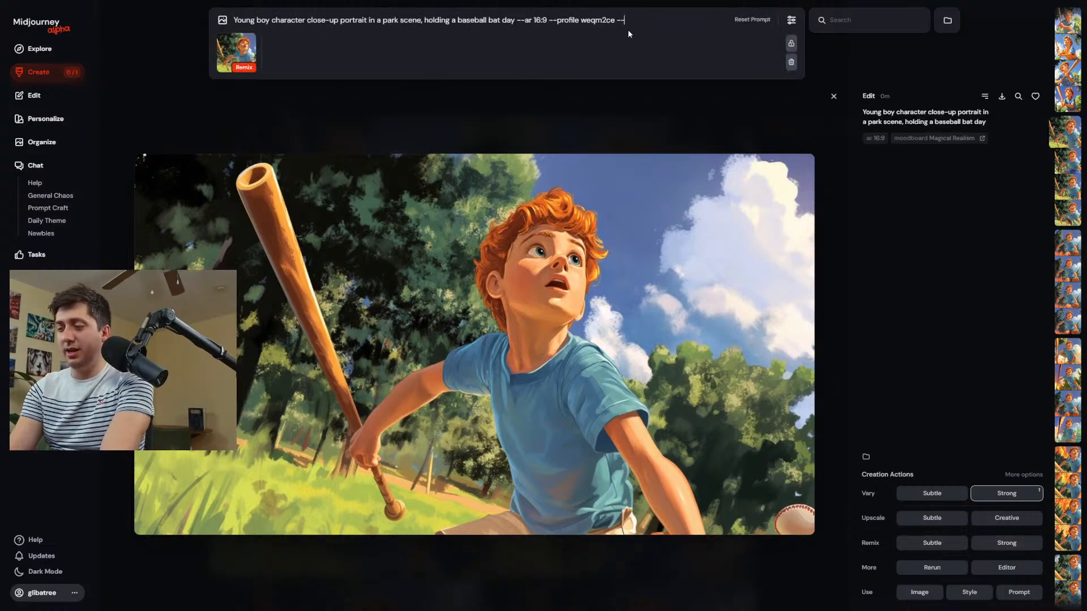
{"action": "key", "text": "Return"}
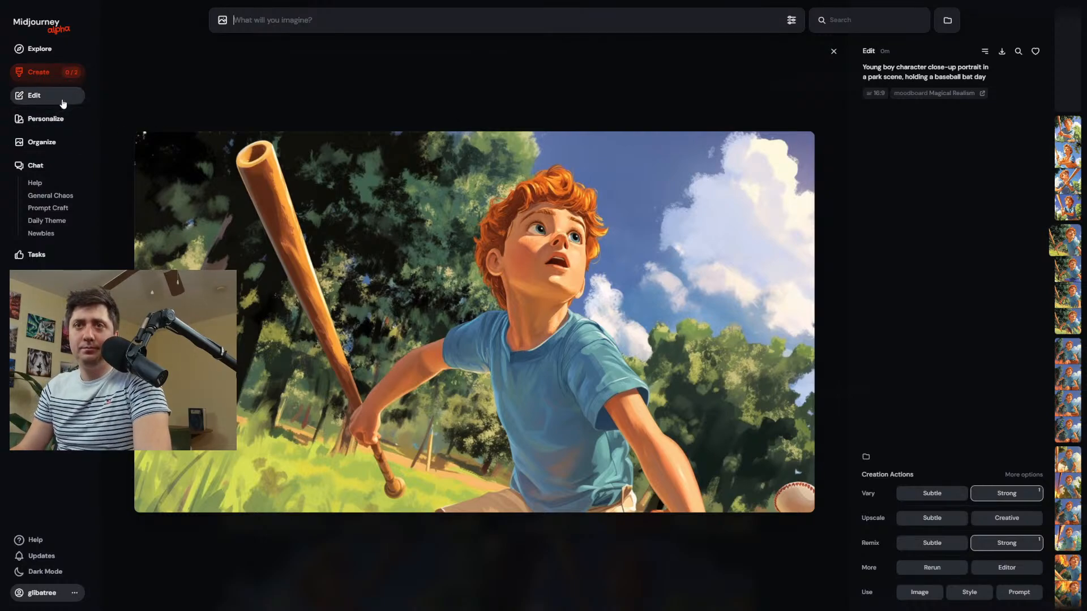
{"action": "left_click", "coordinate": [50, 77]}
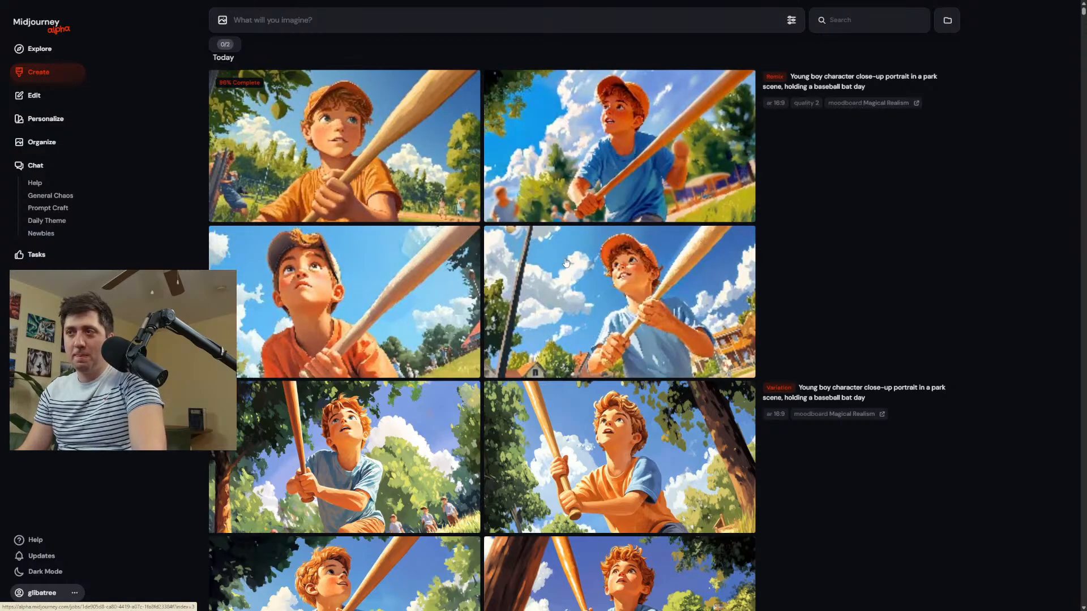
Open the first remix, the boy in an orange cap and shirt, in the editor and erase both lower corners of the scene.
{"action": "left_click", "coordinate": [538, 247]}
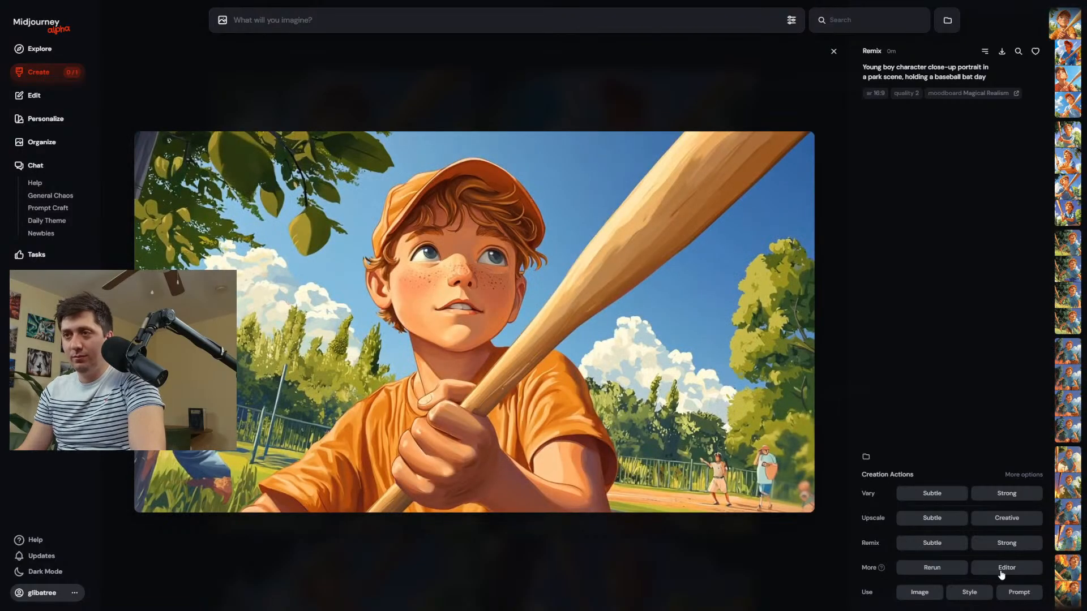
{"action": "left_click", "coordinate": [1001, 568]}
{"action": "left_click_drag", "start_coordinate": [789, 544], "coordinate": [753, 491]}
{"action": "mouse_move", "coordinate": [186, 452]}
{"action": "left_mouse_down"}
{"action": "mouse_move", "coordinate": [186, 469]}
{"action": "mouse_move", "coordinate": [152, 452]}
{"action": "left_mouse_up"}
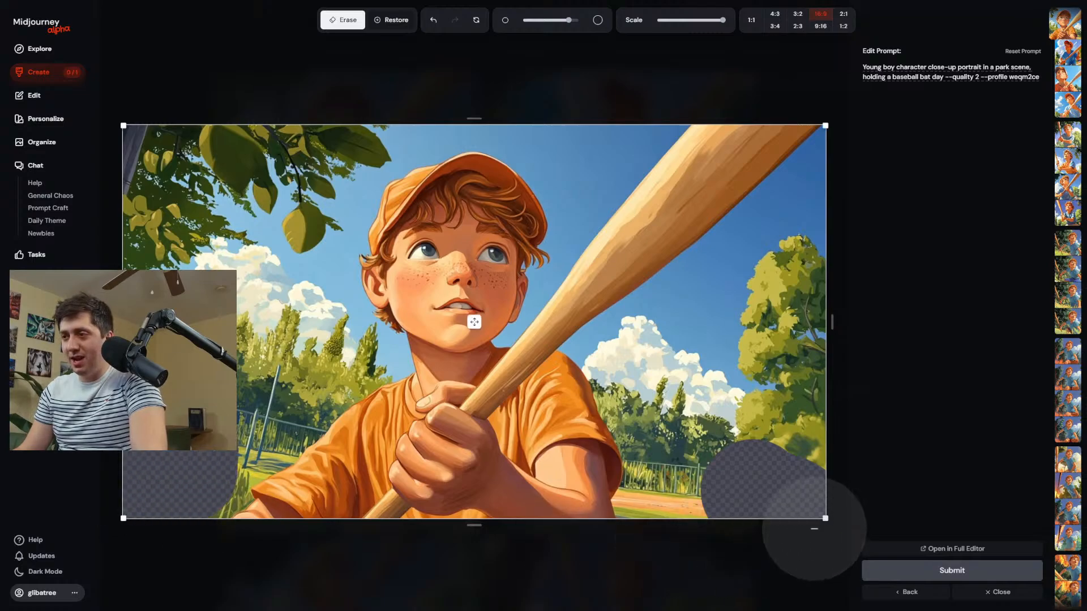
Shrink the image and reposition it with empty canvas beside and below the boy, then submit the edit.
{"action": "left_click_drag", "start_coordinate": [825, 518], "coordinate": [678, 439]}
{"action": "left_click_drag", "start_coordinate": [410, 286], "coordinate": [507, 280]}
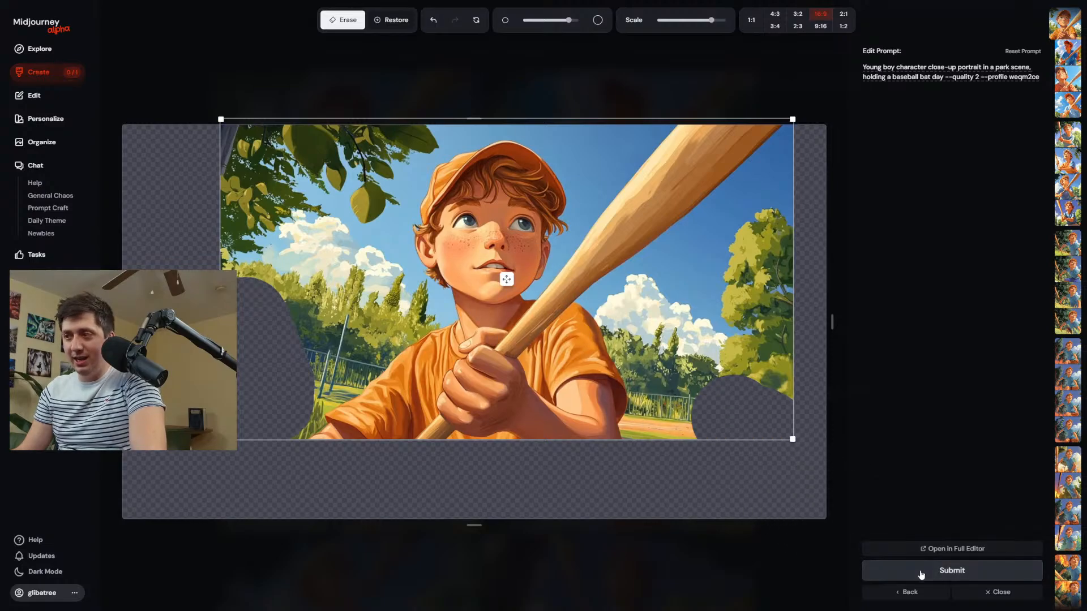
{"action": "left_click", "coordinate": [867, 571]}
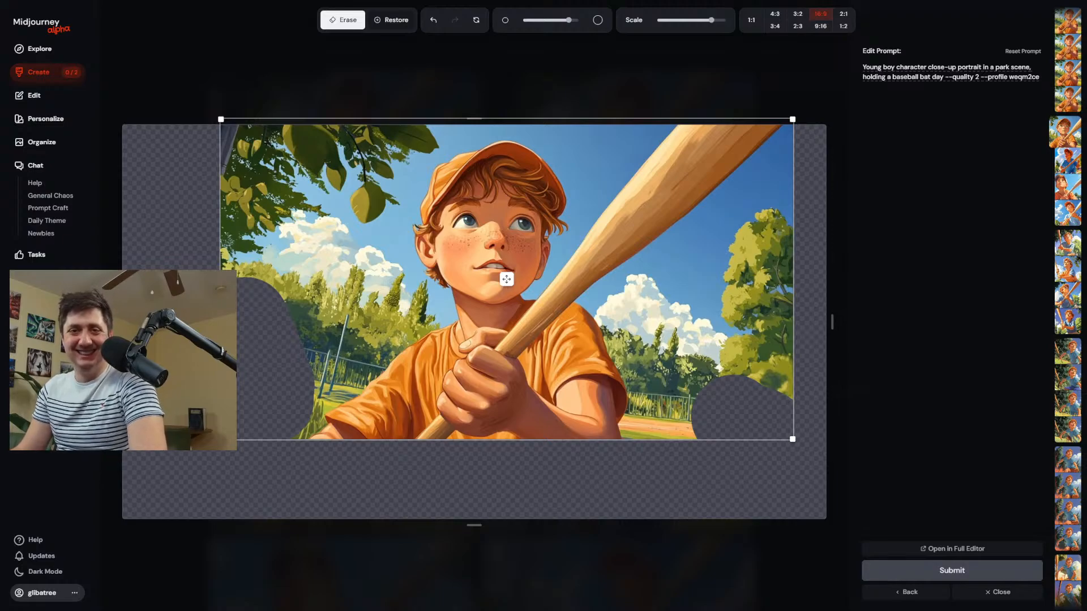
Return to the creations and open the third expanded image of the orange-capped boy in the editor.
{"action": "left_click", "coordinate": [73, 73]}
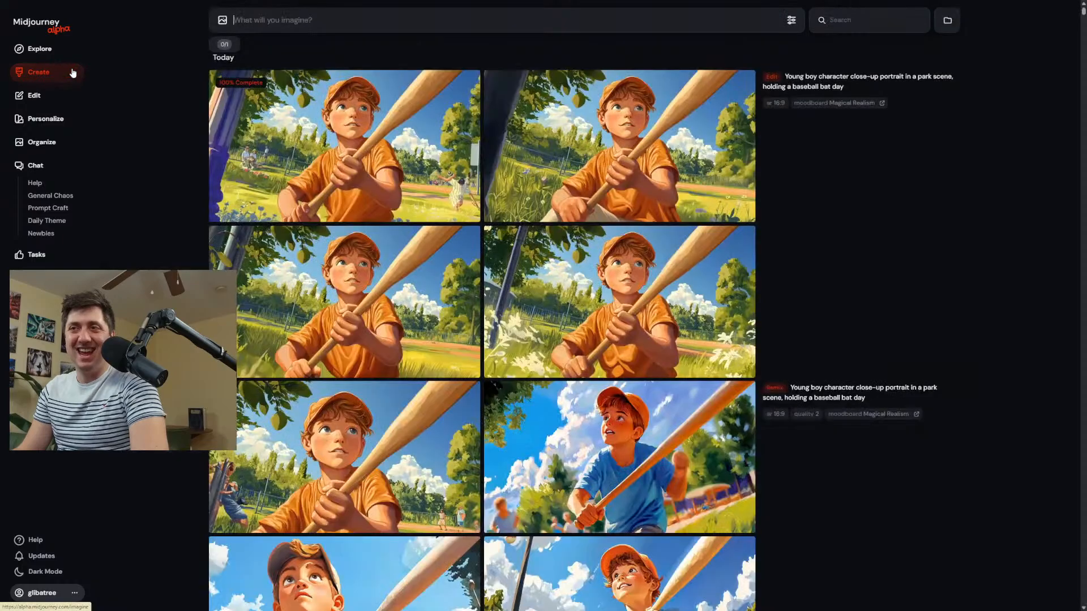
{"action": "scroll", "coordinate": [527, 289], "scroll_direction": "down", "scroll_amount": 15}
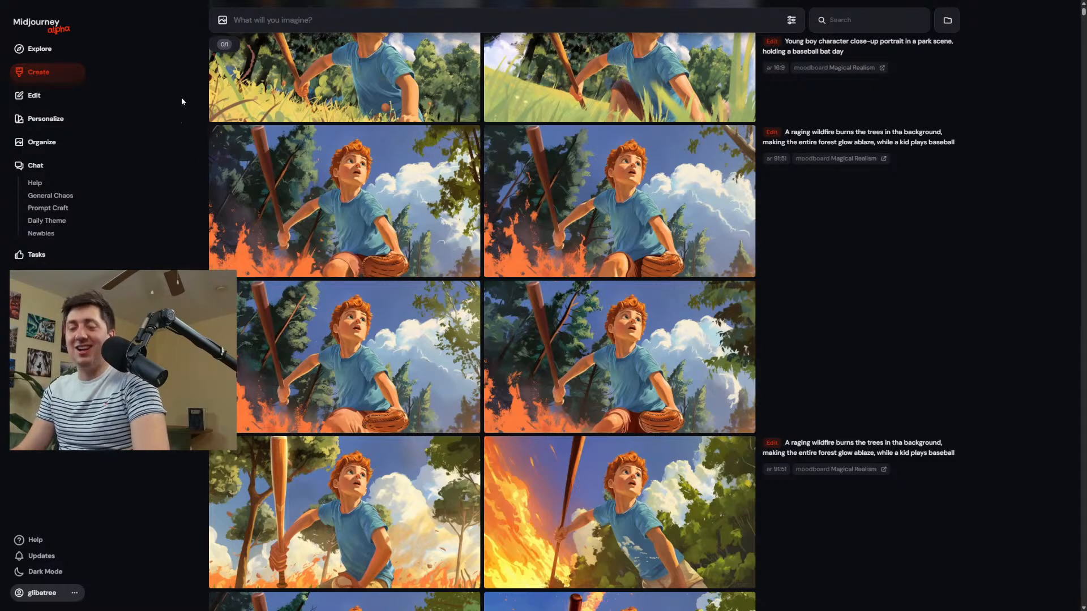
{"action": "scroll", "coordinate": [485, 400], "scroll_direction": "up", "scroll_amount": 5}
{"action": "scroll", "coordinate": [485, 400], "scroll_direction": "up", "scroll_amount": 10}
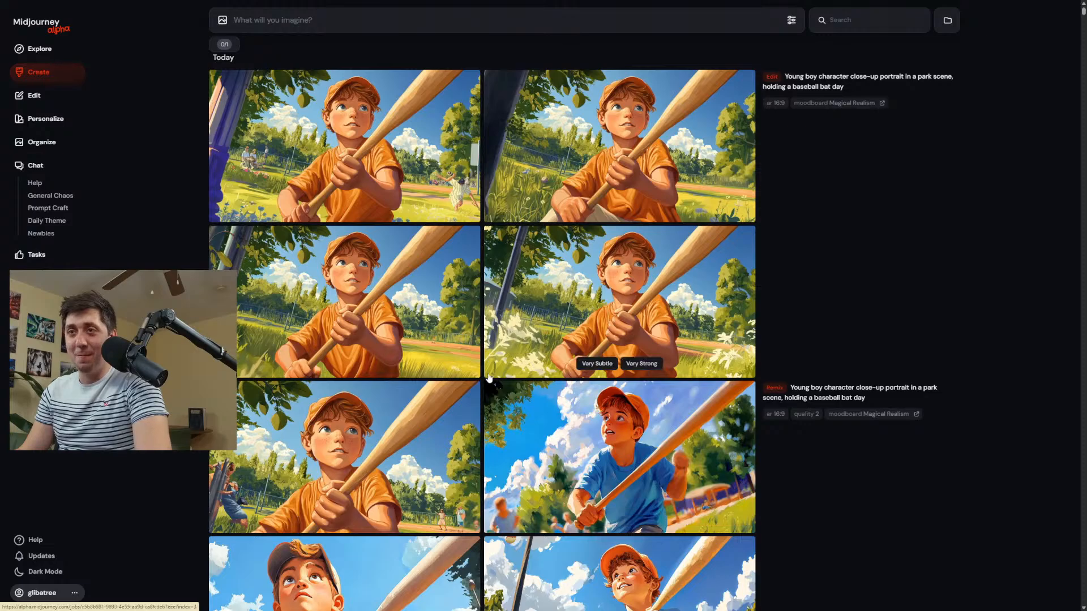
{"action": "left_click", "coordinate": [419, 340]}
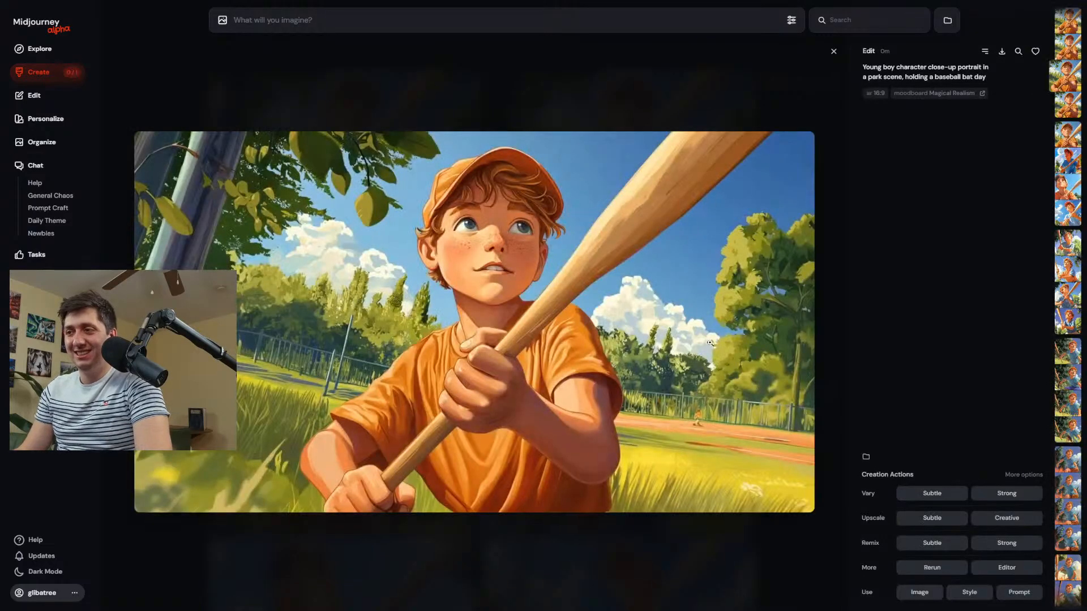
{"action": "left_click", "coordinate": [1006, 569]}
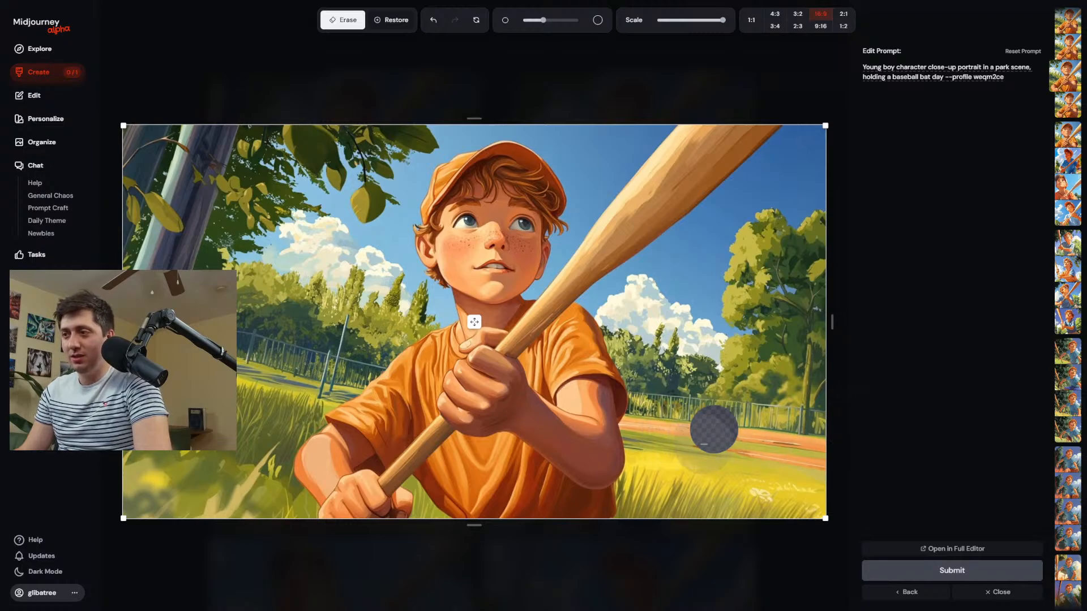
Erase a small spot on the baseball field beside the boy, submit the edit, and return to the creations.
{"action": "left_click", "coordinate": [963, 572]}
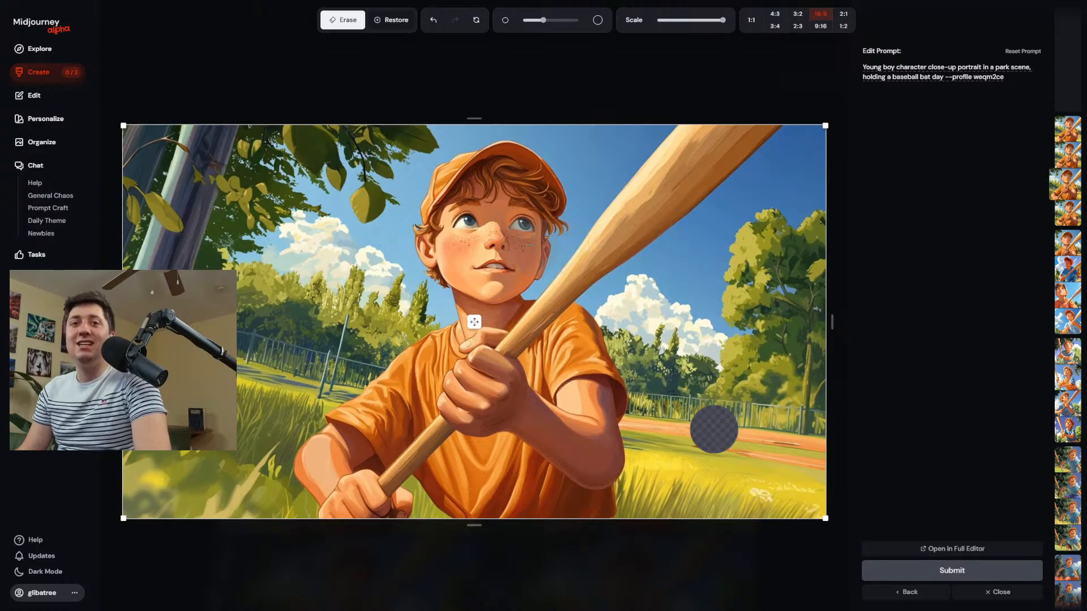
{"action": "left_click_drag", "start_coordinate": [944, 79], "coordinate": [800, 53]}
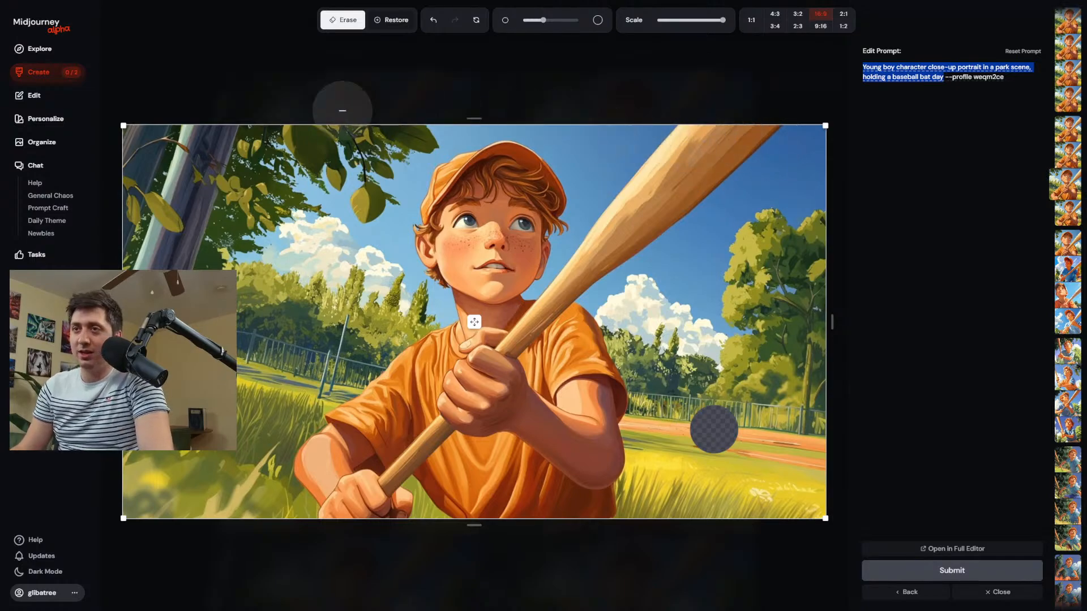
{"action": "left_click", "coordinate": [67, 82]}
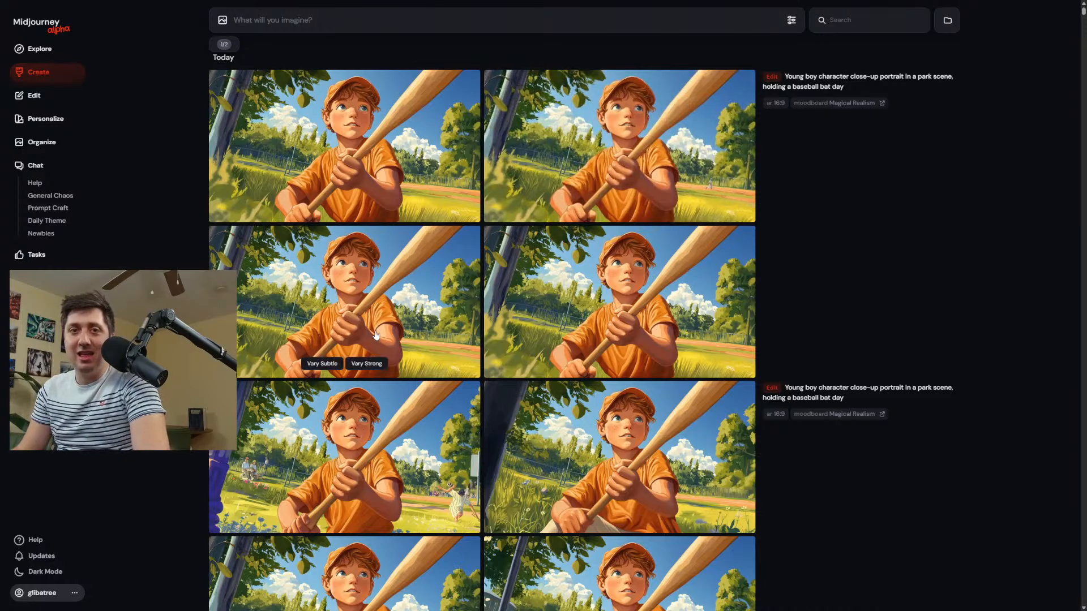
Open the first newly edited image of the orange-capped boy, download it, and open the Magical Realism moodboard.
{"action": "left_click", "coordinate": [373, 157]}
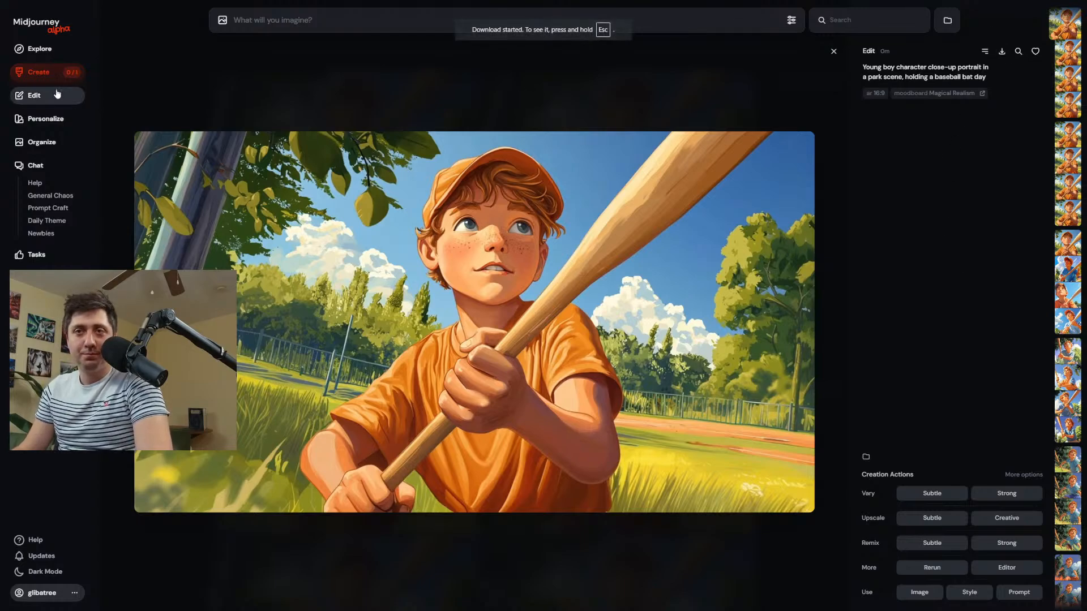
{"action": "left_click", "coordinate": [44, 119]}
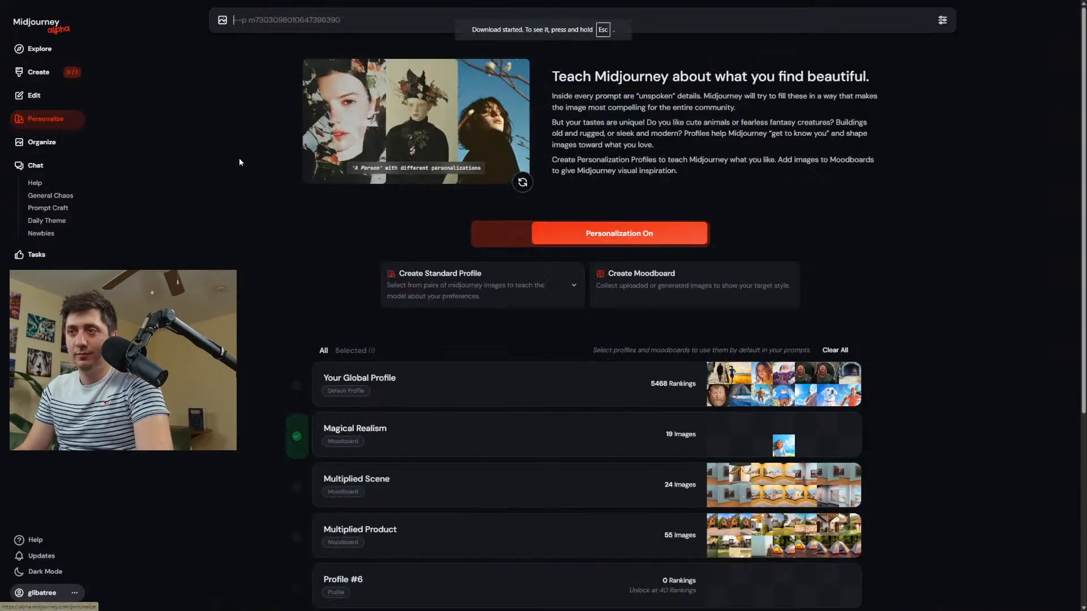
{"action": "left_click", "coordinate": [514, 436]}
Upload the three newest downloaded portraits, the baseball boy and the two young girls, to the Magical Realism moodboard.
{"action": "left_click", "coordinate": [425, 137]}
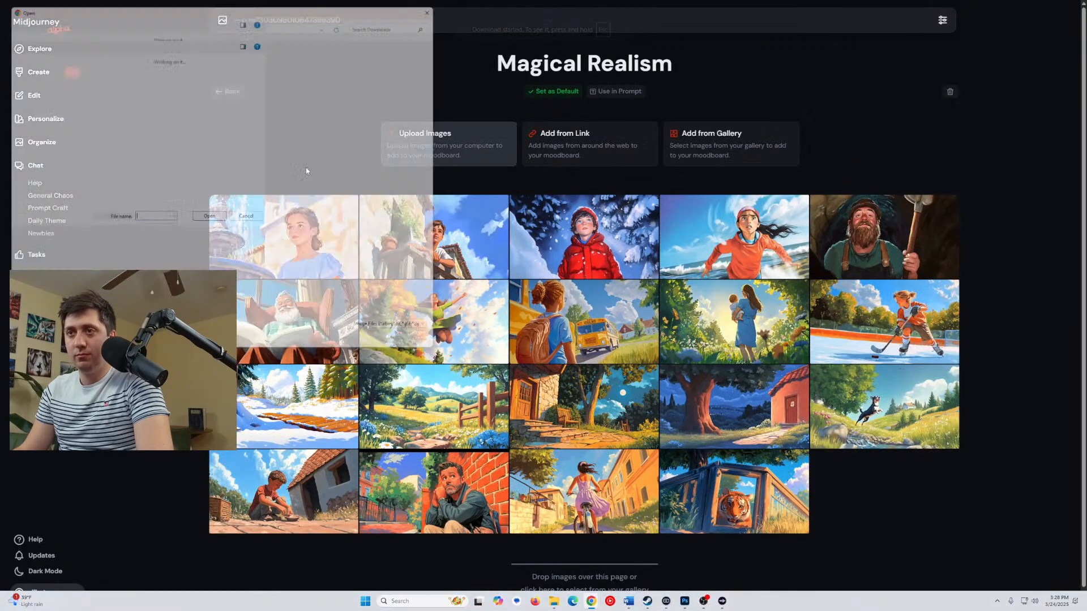
{"action": "left_click", "coordinate": [117, 125]}
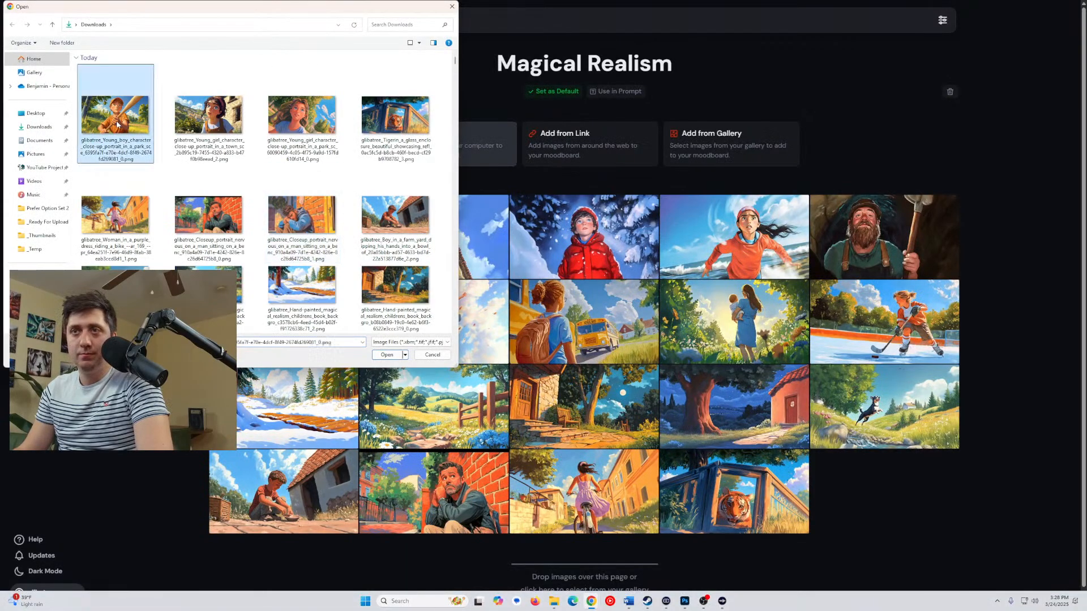
{"action": "left_click", "coordinate": [217, 132], "text": "ctrl"}
{"action": "left_click", "coordinate": [302, 122], "text": "ctrl"}
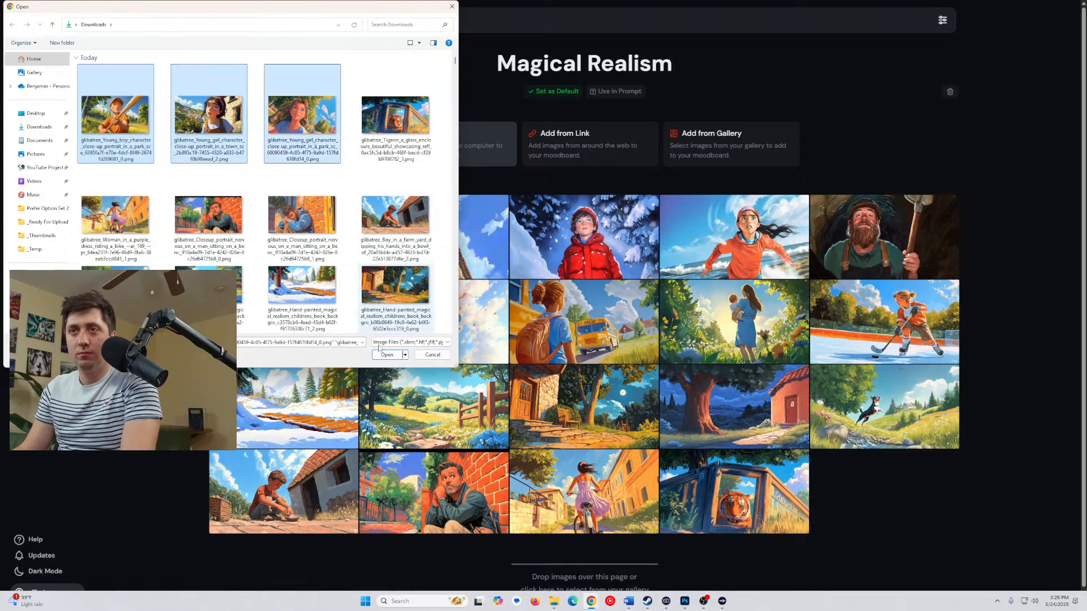
{"action": "left_click", "coordinate": [387, 355]}
{"action": "scroll", "coordinate": [376, 334], "scroll_direction": "down", "scroll_amount": 2}
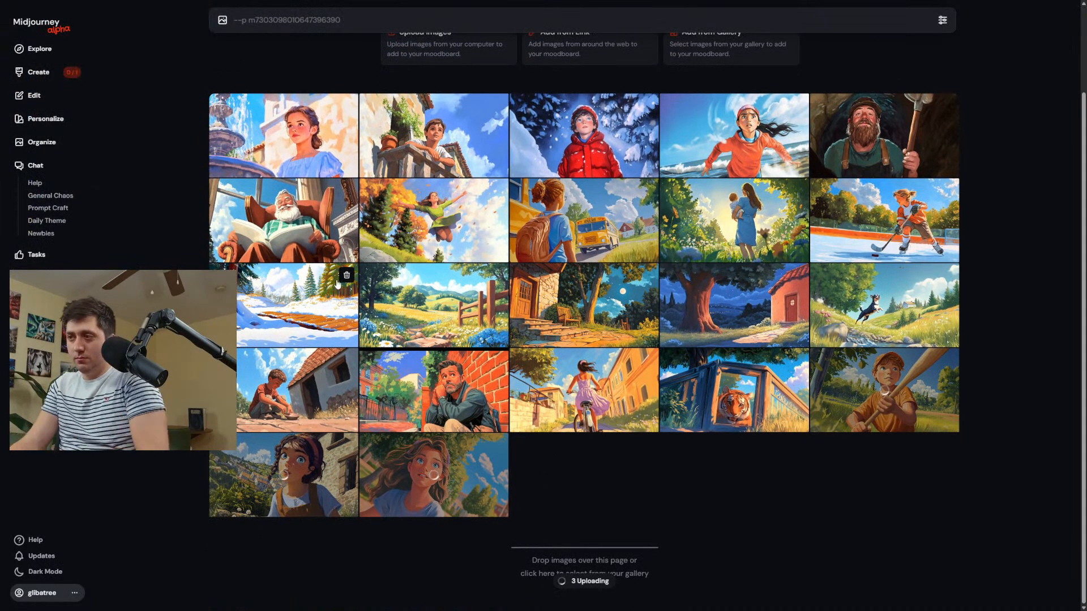
Return to the creations and look through the earlier Magical Realism scenes, focusing on the town portraits of the young boy.
{"action": "left_click", "coordinate": [39, 72]}
{"action": "scroll", "coordinate": [566, 339], "scroll_direction": "down", "scroll_amount": 5}
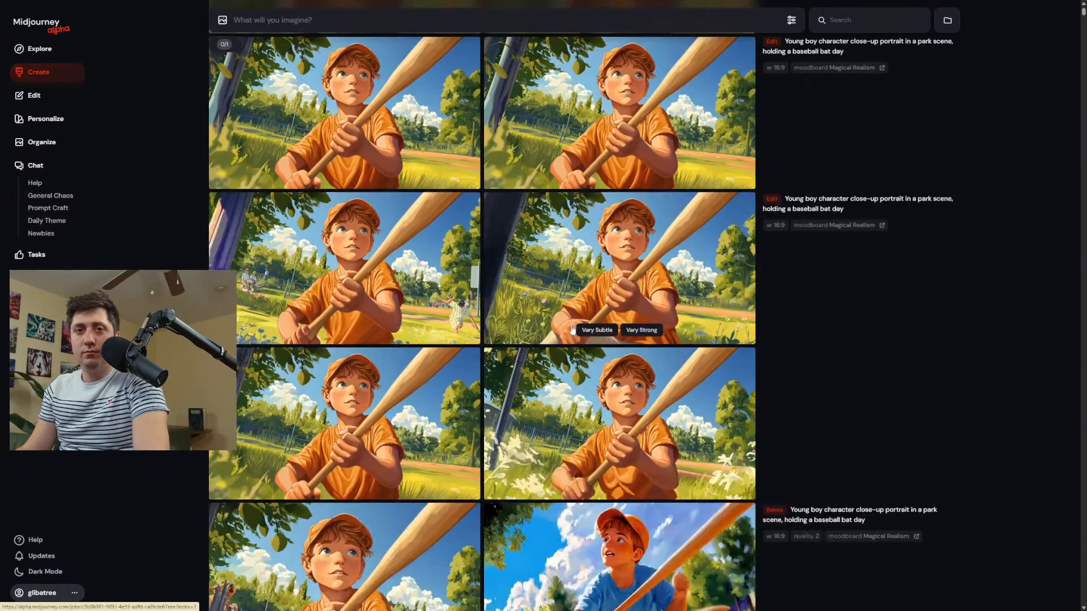
{"action": "scroll", "coordinate": [590, 308], "scroll_direction": "down", "scroll_amount": 5}
{"action": "scroll", "coordinate": [588, 334], "scroll_direction": "down", "scroll_amount": 15}
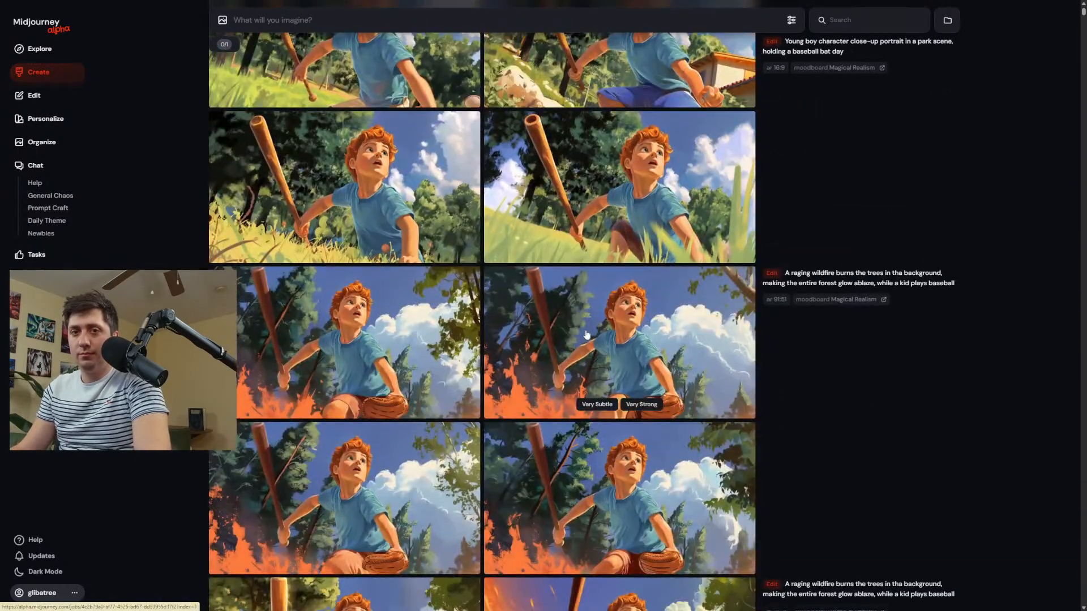
{"action": "scroll", "coordinate": [596, 326], "scroll_direction": "down", "scroll_amount": 20}
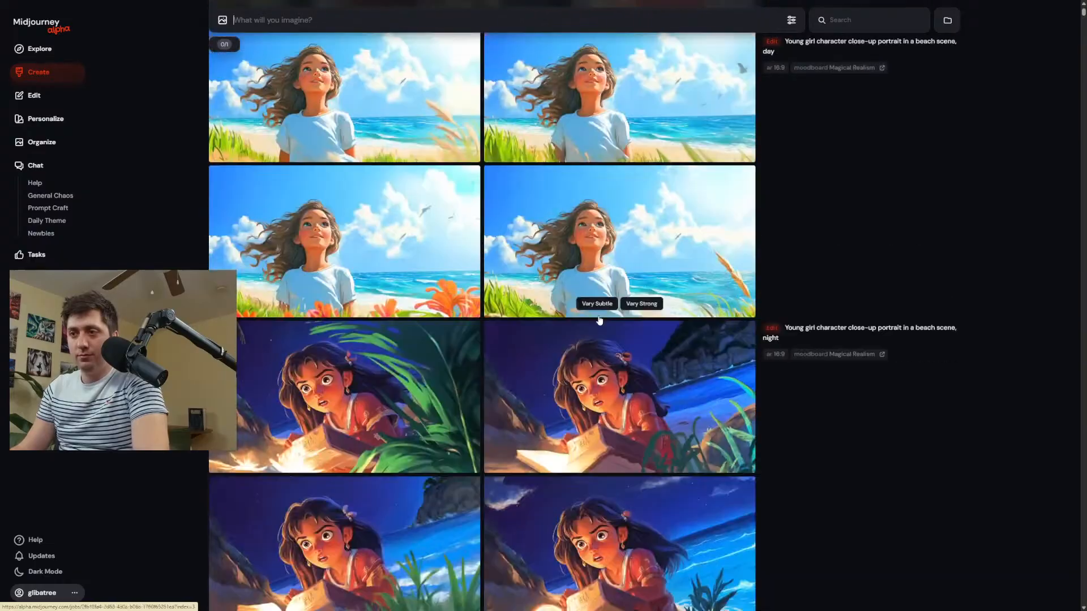
{"action": "scroll", "coordinate": [600, 322], "scroll_direction": "down", "scroll_amount": 20}
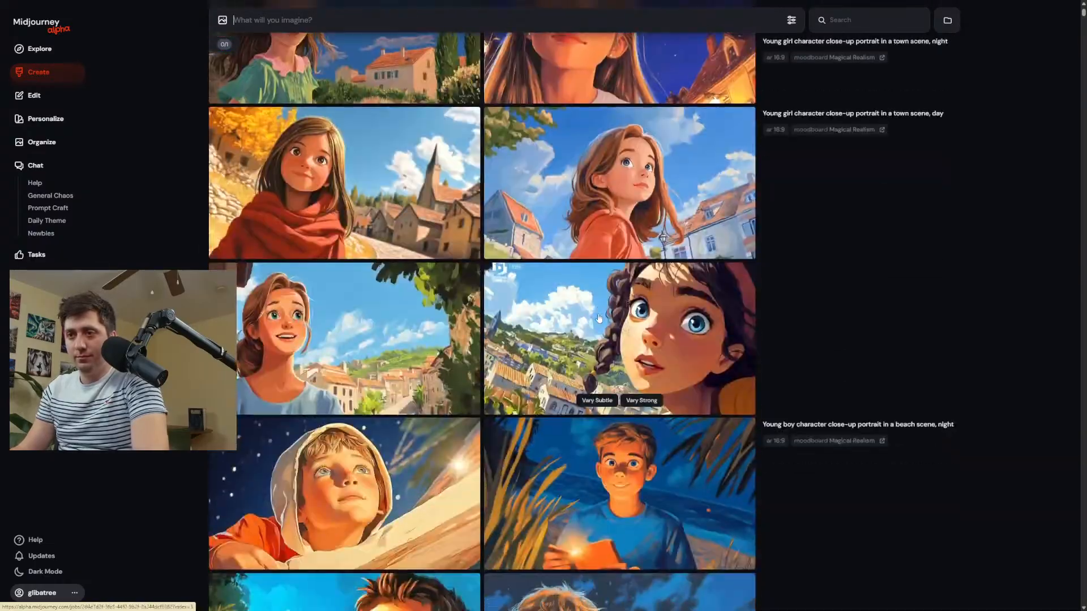
{"action": "scroll", "coordinate": [600, 310], "scroll_direction": "down", "scroll_amount": 20}
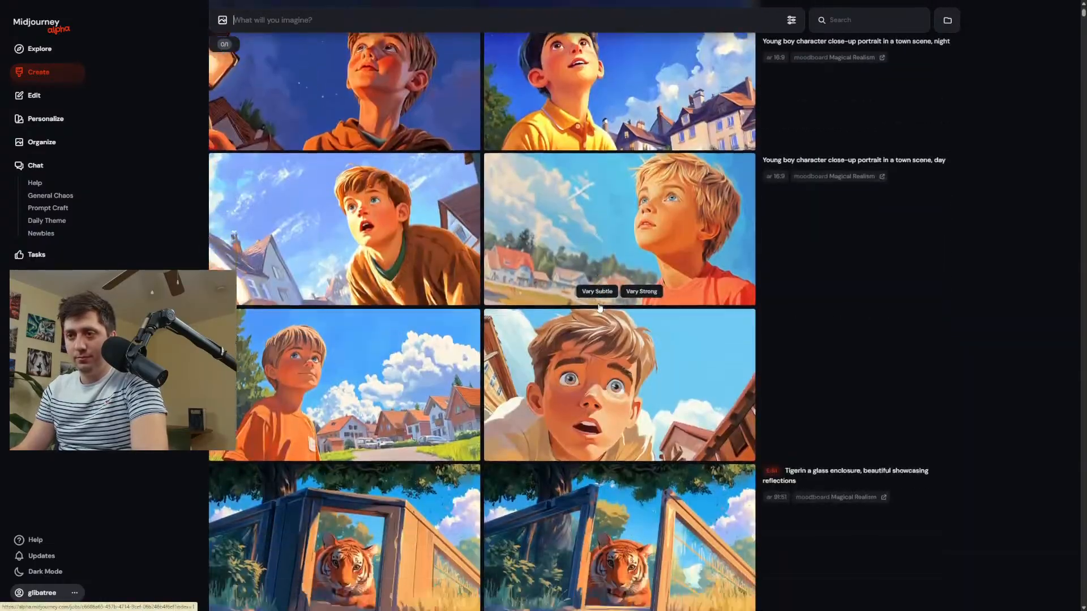
{"action": "scroll", "coordinate": [620, 313], "scroll_direction": "down", "scroll_amount": 10}
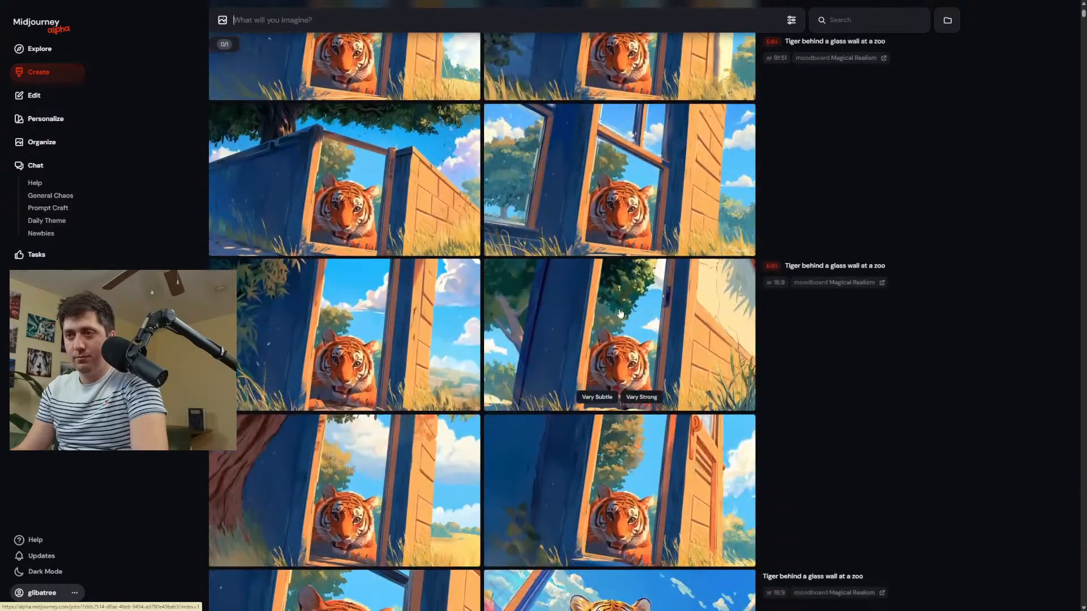
{"action": "scroll", "coordinate": [620, 313], "scroll_direction": "down", "scroll_amount": 15}
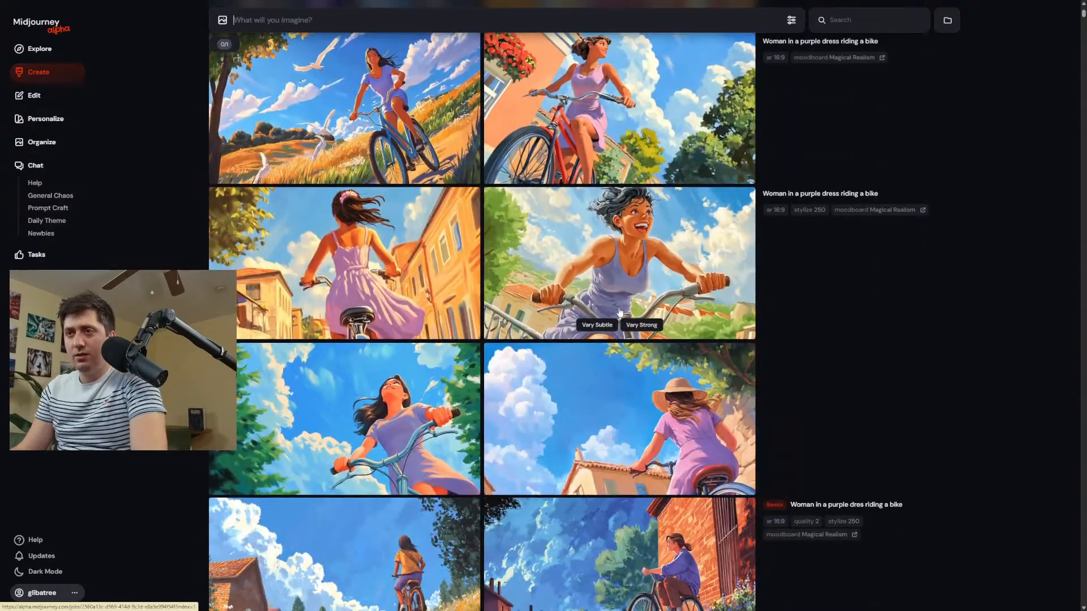
{"action": "scroll", "coordinate": [620, 314], "scroll_direction": "down", "scroll_amount": 5}
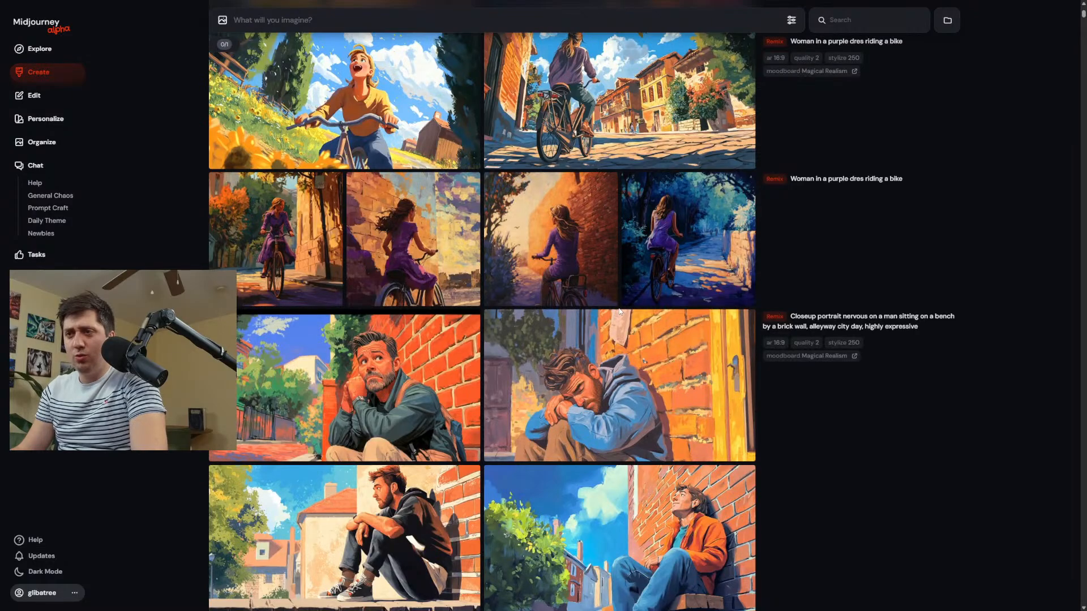
{"action": "scroll", "coordinate": [621, 311], "scroll_direction": "down", "scroll_amount": 4}
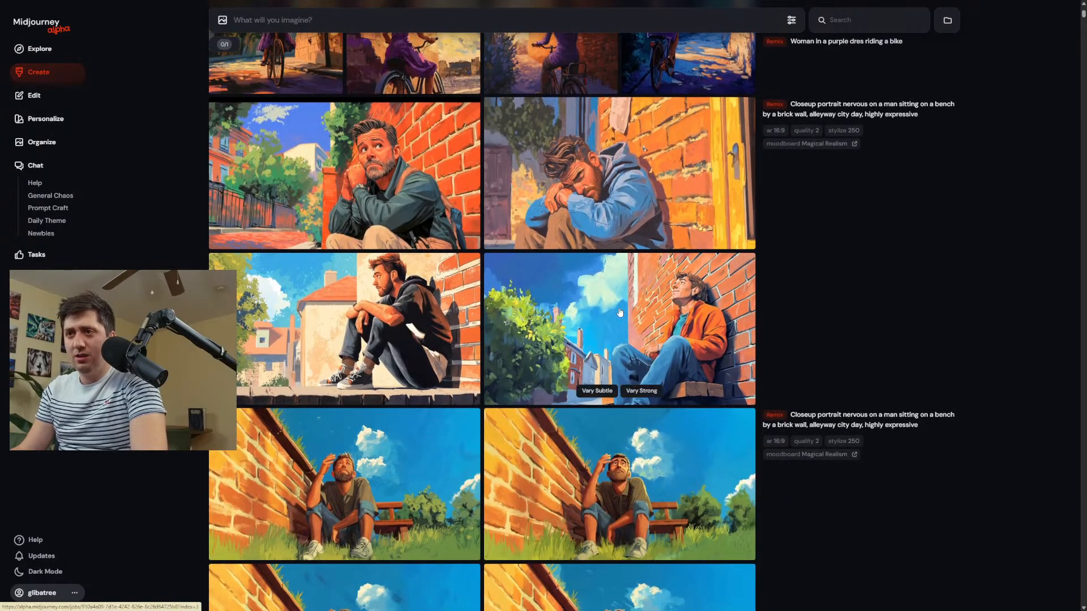
{"action": "scroll", "coordinate": [534, 390], "scroll_direction": "down", "scroll_amount": 15}
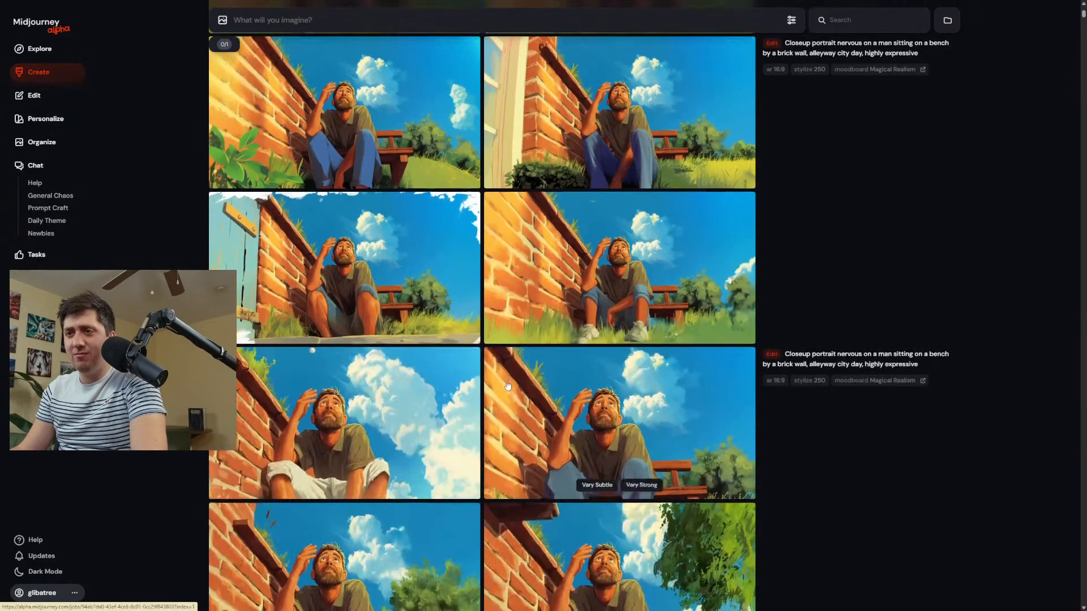
{"action": "scroll", "coordinate": [534, 391], "scroll_direction": "down", "scroll_amount": 20}
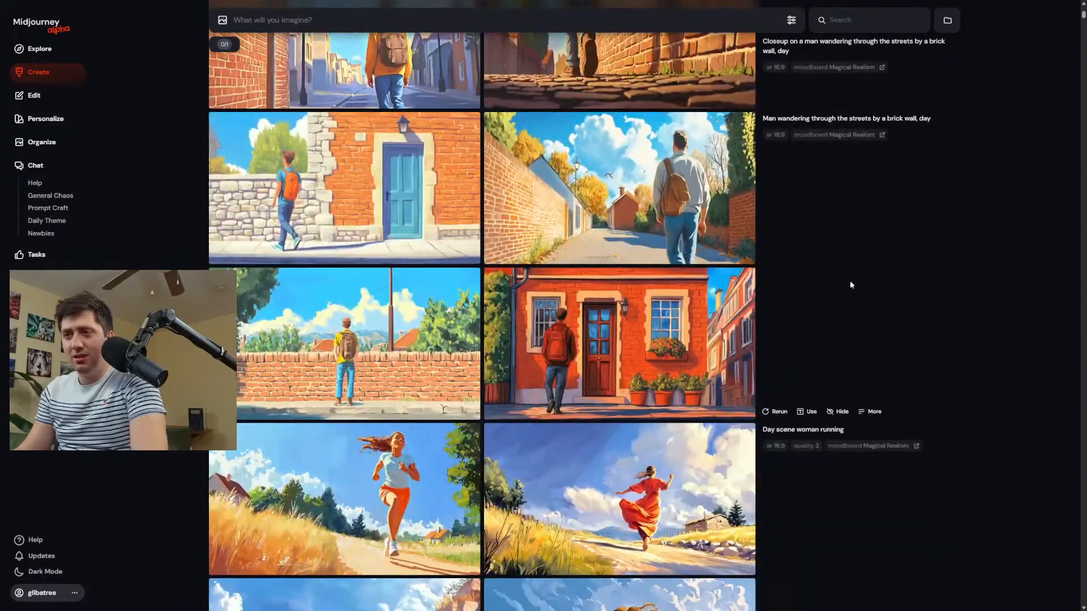
{"action": "scroll", "coordinate": [649, 426], "scroll_direction": "up", "scroll_amount": 10}
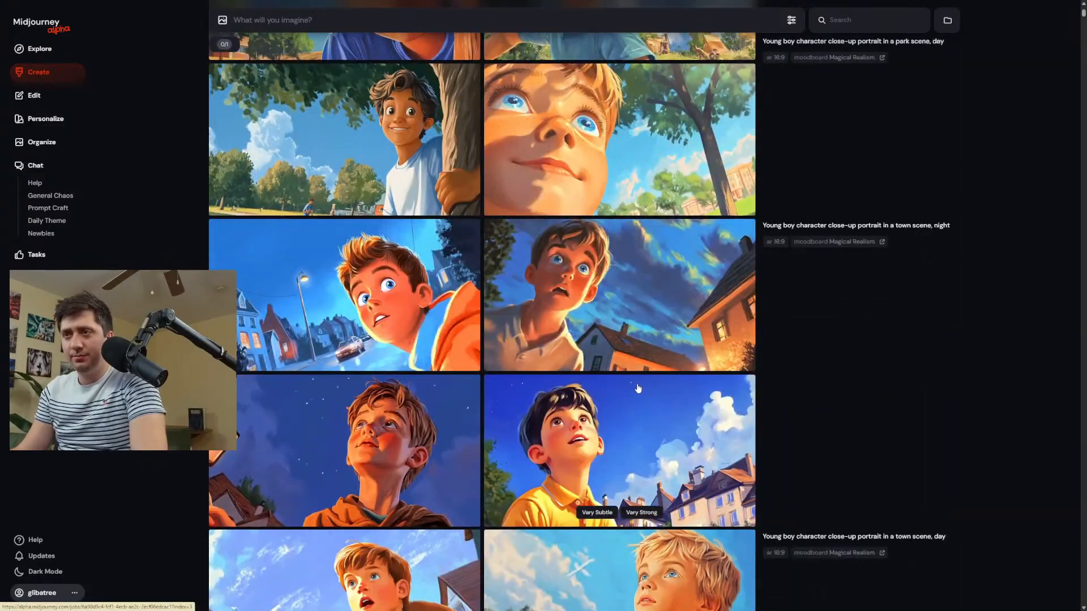
{"action": "scroll", "coordinate": [367, 429], "scroll_direction": "up", "scroll_amount": 1}
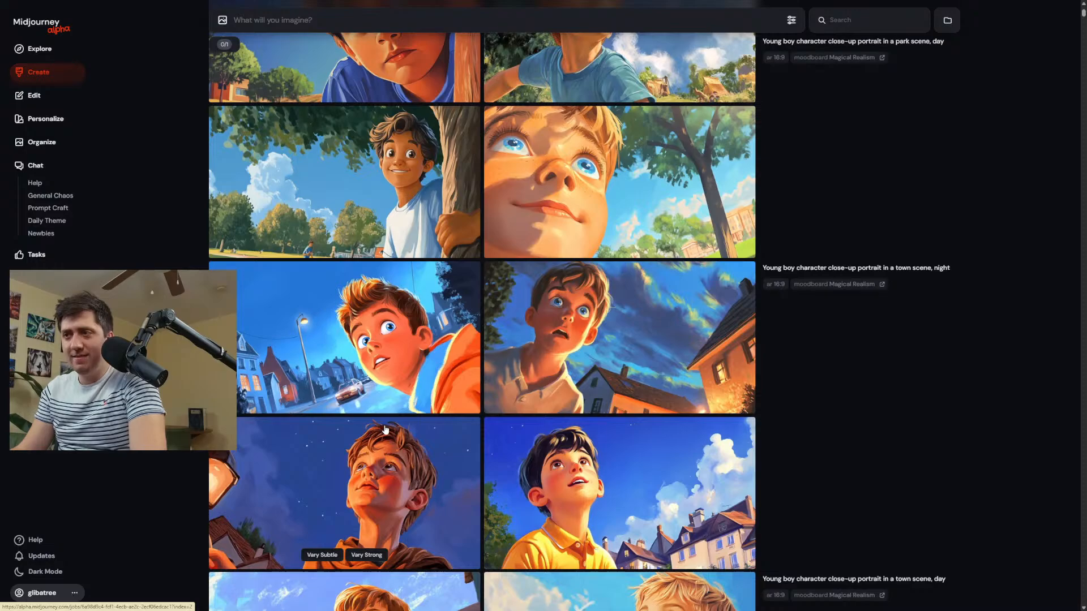
{"action": "scroll", "coordinate": [427, 392], "scroll_direction": "down", "scroll_amount": 4}
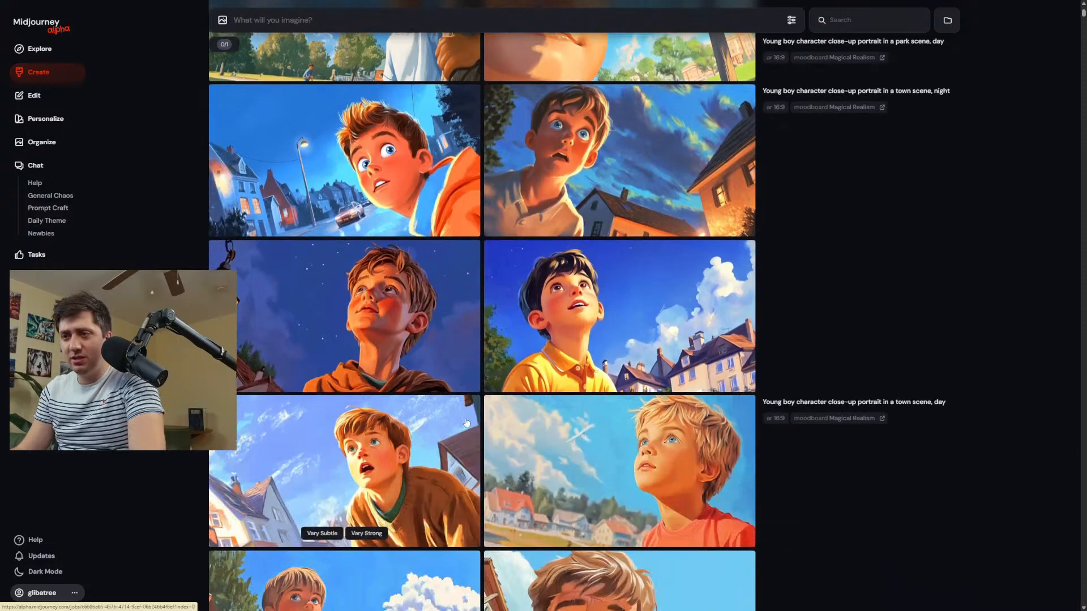
{"action": "scroll", "coordinate": [664, 324], "scroll_direction": "down", "scroll_amount": 3}
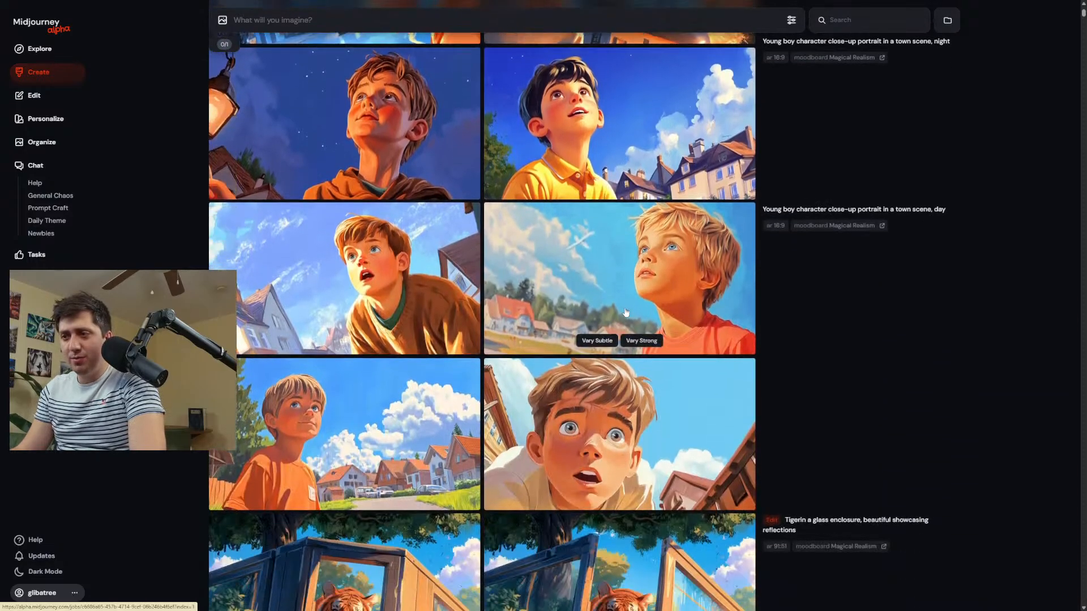
{"action": "scroll", "coordinate": [810, 230], "scroll_direction": "up", "scroll_amount": 4}
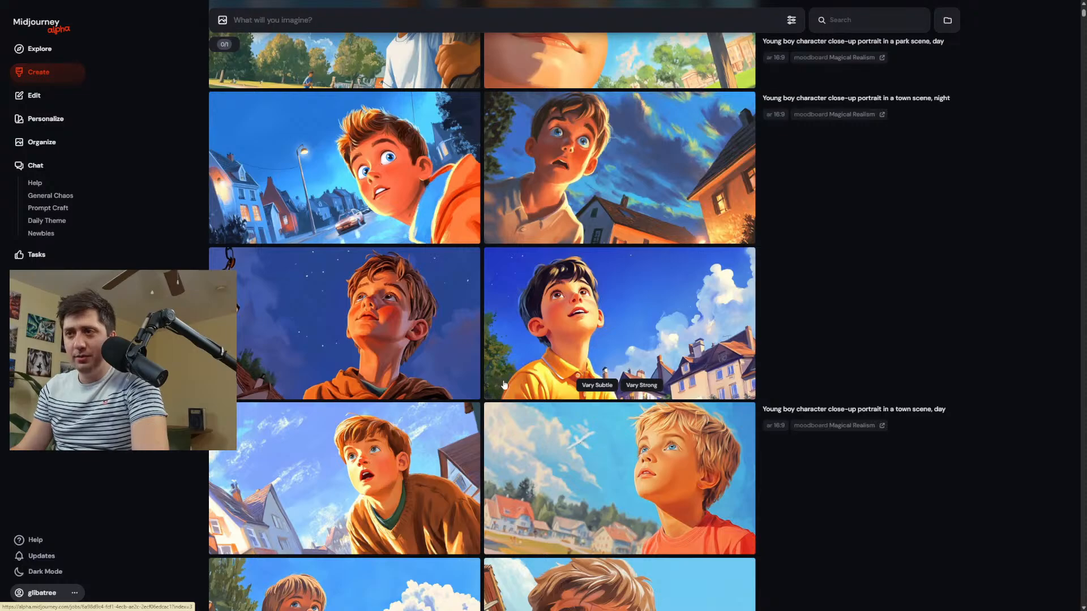
Compare the night and day town portraits of the boy at full size, ending on the wide-eyed close-up in daylight.
{"action": "left_click", "coordinate": [443, 363]}
{"action": "key", "text": "Left"}
{"action": "key", "text": "Left"}
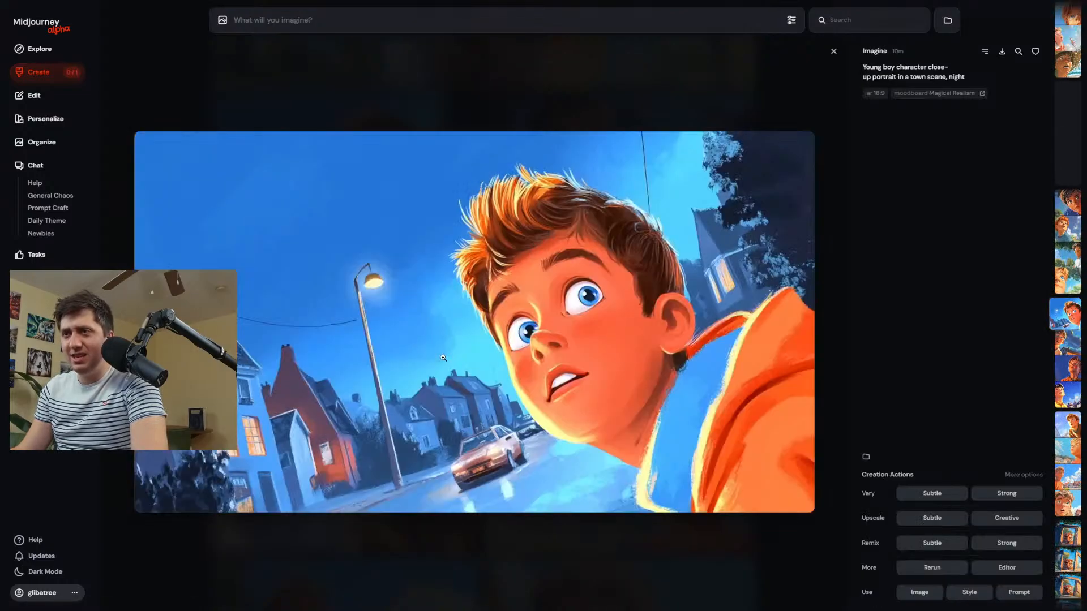
{"action": "key", "text": "Right"}
{"action": "key", "text": "Right"}
{"action": "key", "text": "Left"}
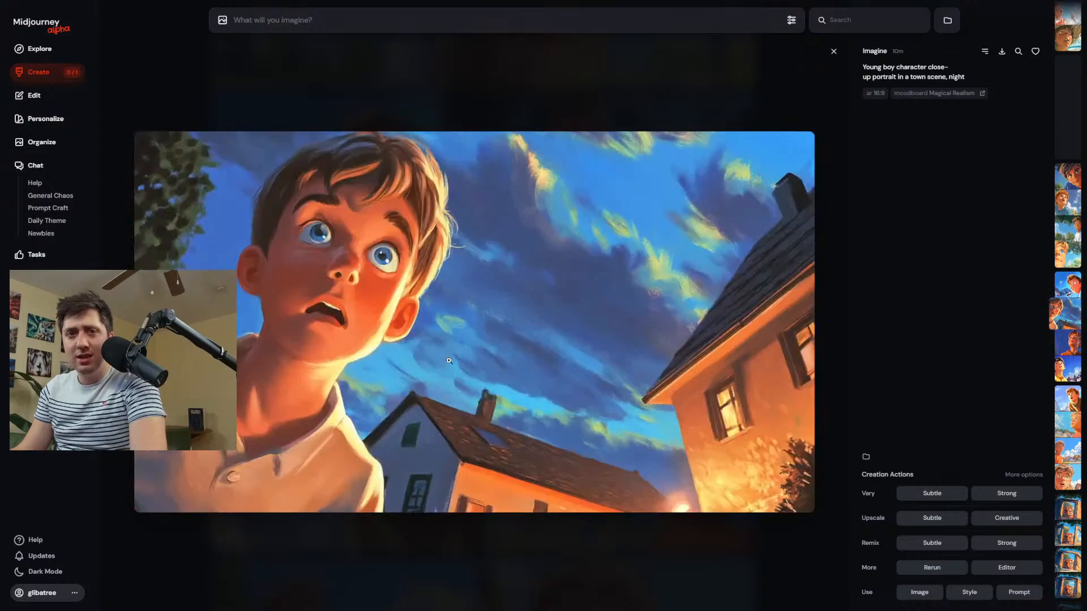
{"action": "scroll", "coordinate": [452, 351], "scroll_direction": "down", "scroll_amount": 3}
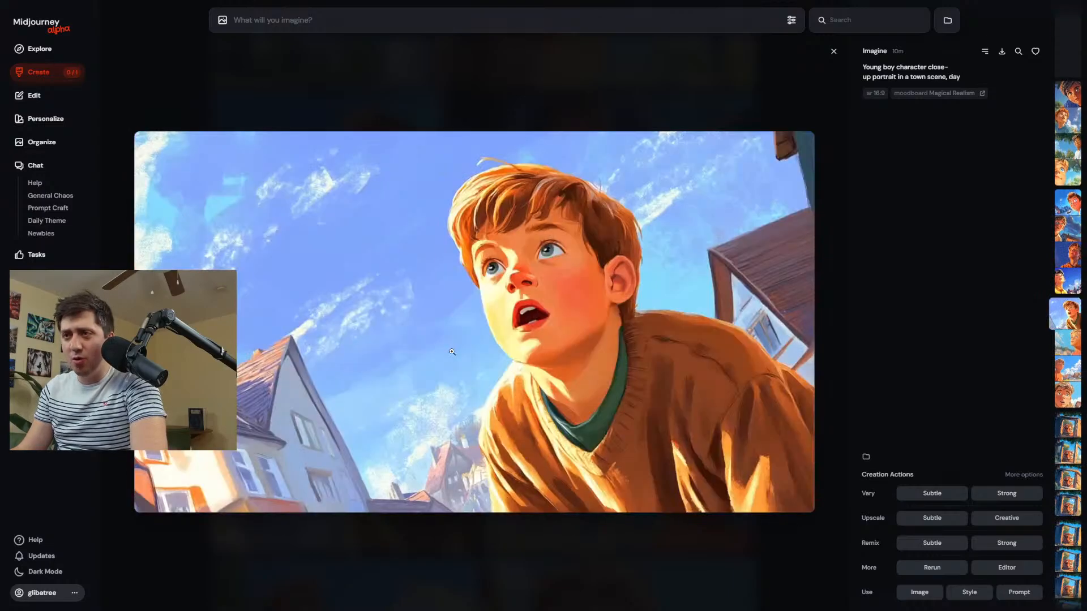
{"action": "scroll", "coordinate": [451, 352], "scroll_direction": "down", "scroll_amount": 2}
{"action": "scroll", "coordinate": [452, 352], "scroll_direction": "down", "scroll_amount": 1}
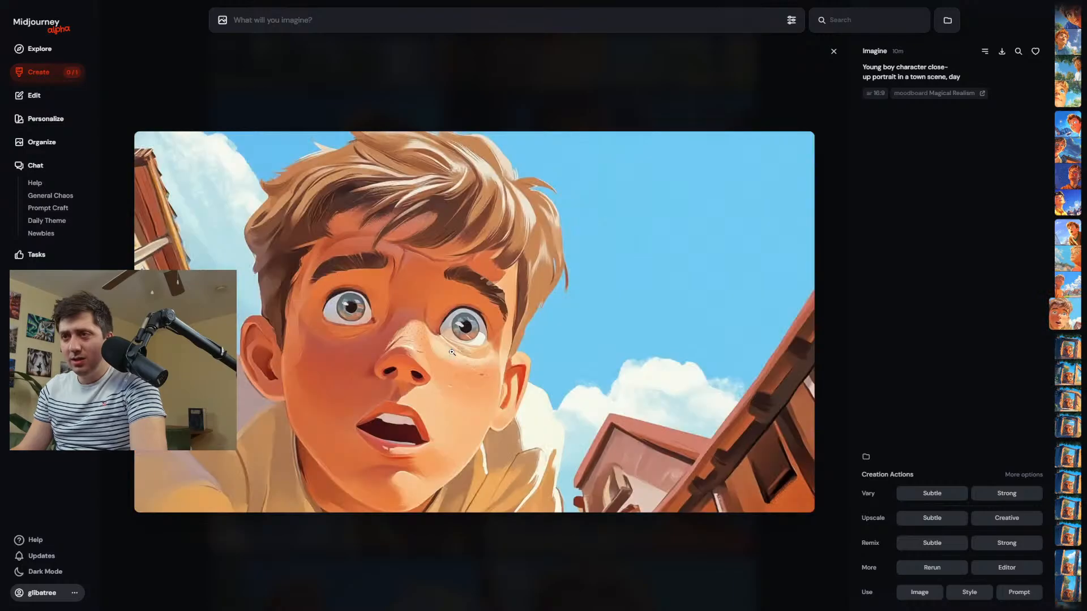
{"action": "scroll", "coordinate": [452, 351], "scroll_direction": "down", "scroll_amount": 1}
{"action": "scroll", "coordinate": [452, 351], "scroll_direction": "up", "scroll_amount": 1}
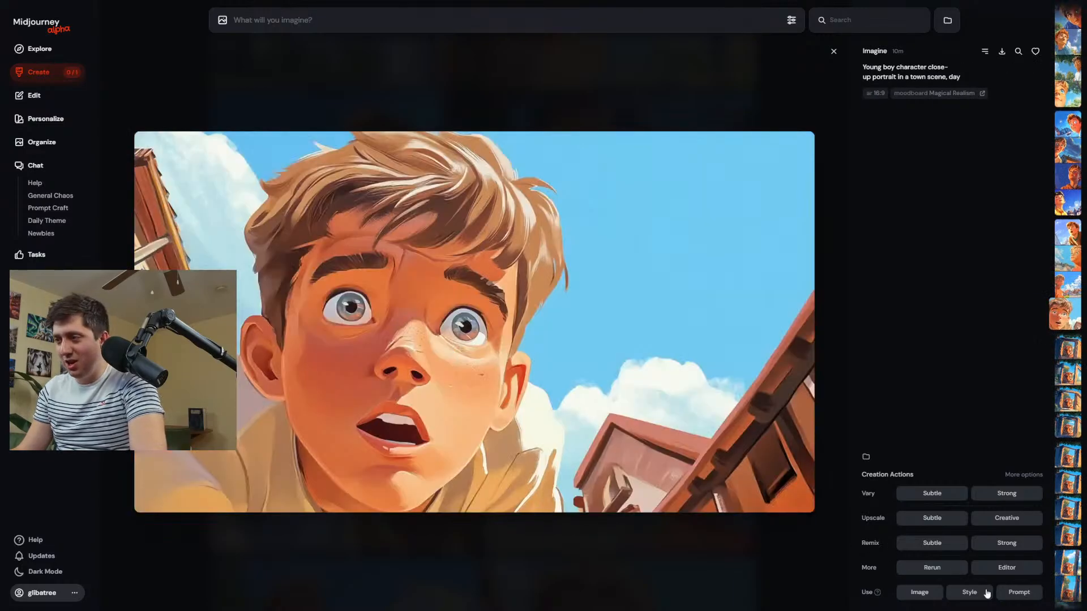
Open the wide-eyed boy's daytime close-up in the editor and erase his clothing and the background around his head.
{"action": "left_click", "coordinate": [1026, 568]}
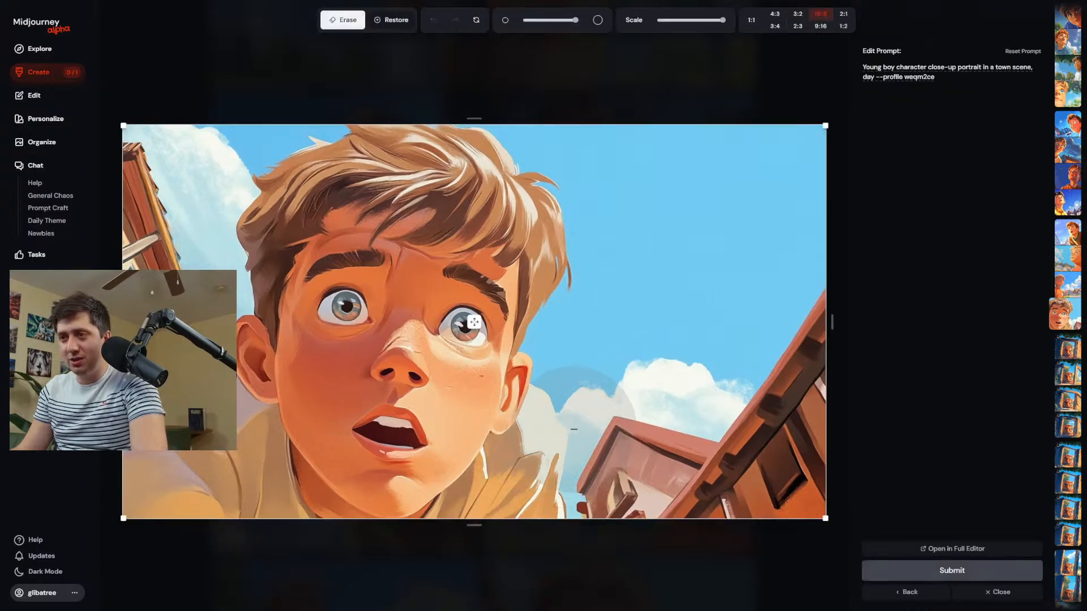
{"action": "mouse_move", "coordinate": [572, 427]}
{"action": "left_mouse_down"}
{"action": "mouse_move", "coordinate": [496, 513]}
{"action": "mouse_move", "coordinate": [371, 531]}
{"action": "mouse_move", "coordinate": [268, 507]}
{"action": "mouse_move", "coordinate": [225, 431]}
{"action": "mouse_move", "coordinate": [168, 495]}
{"action": "mouse_move", "coordinate": [231, 509]}
{"action": "left_mouse_up"}
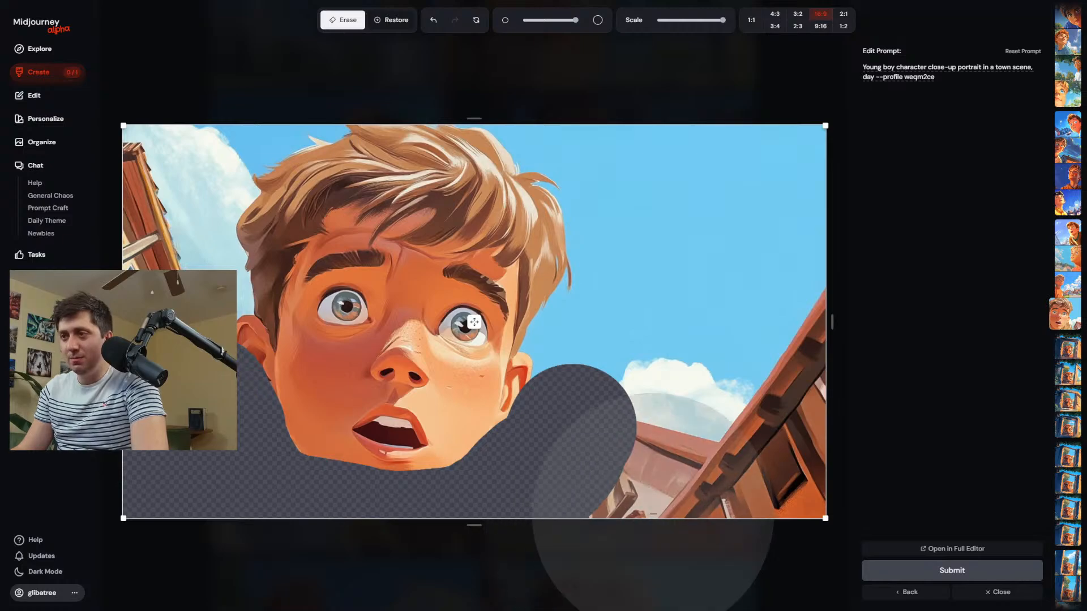
{"action": "mouse_move", "coordinate": [583, 473]}
{"action": "left_mouse_down"}
{"action": "mouse_move", "coordinate": [631, 388]}
{"action": "mouse_move", "coordinate": [800, 313]}
{"action": "mouse_move", "coordinate": [732, 108]}
{"action": "left_mouse_up"}
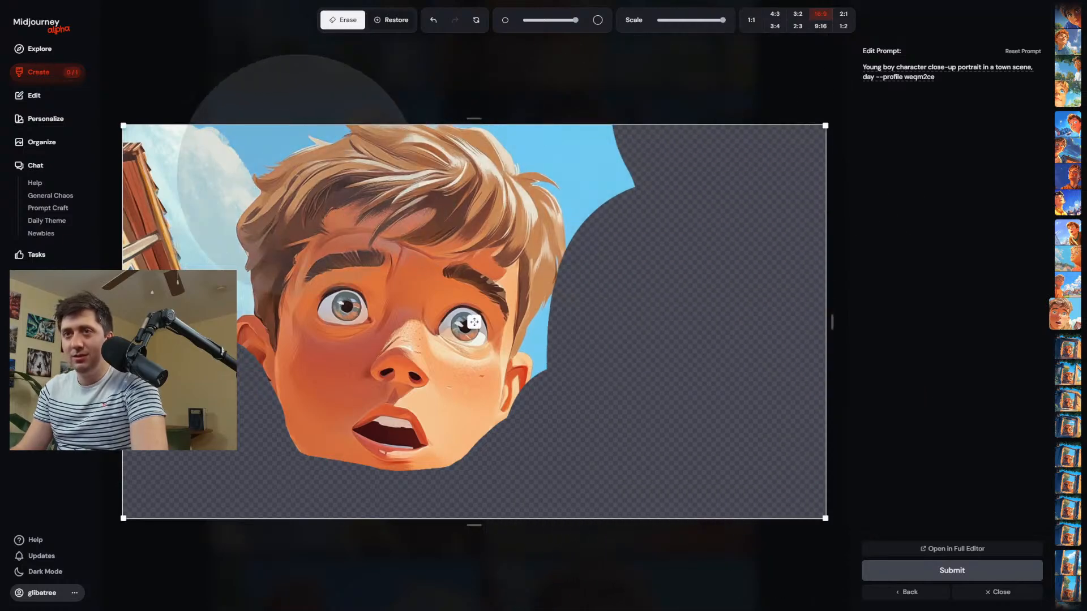
{"action": "mouse_move", "coordinate": [187, 153]}
{"action": "left_mouse_down"}
{"action": "mouse_move", "coordinate": [181, 204]}
{"action": "mouse_move", "coordinate": [195, 238]}
{"action": "left_mouse_up"}
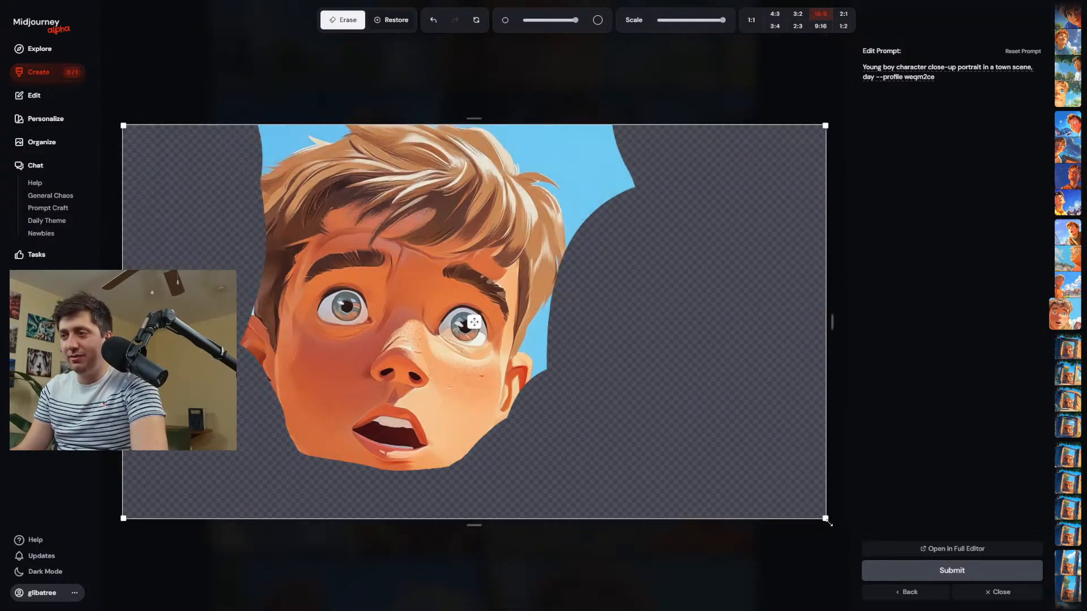
Shrink the image to about half size in the canvas's upper middle and reword the prompt to "Young boy character close-up walking down the street".
{"action": "left_click_drag", "start_coordinate": [825, 518], "coordinate": [458, 313]}
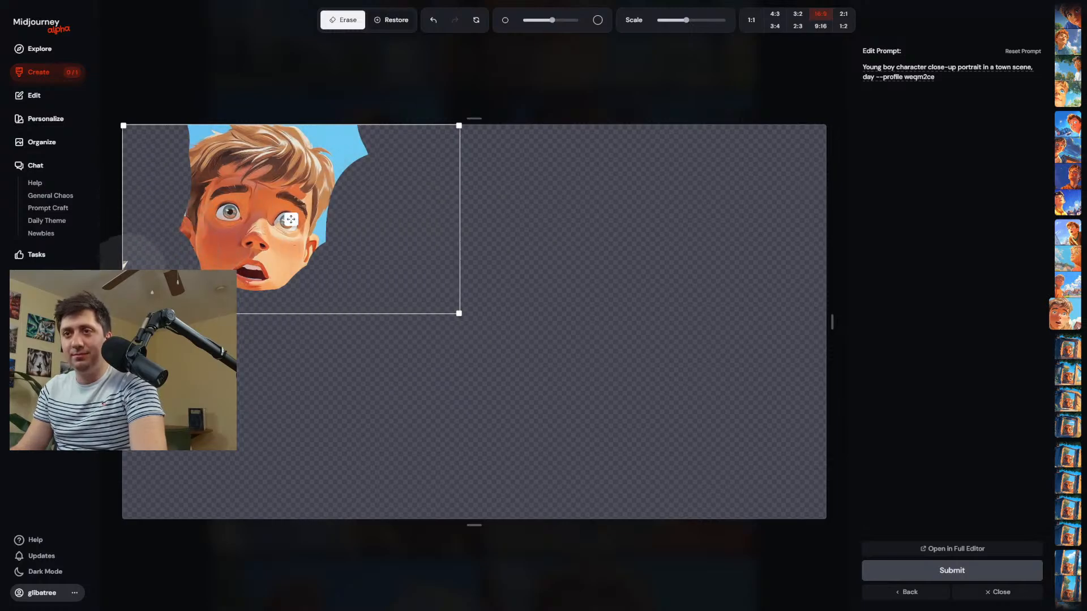
{"action": "mouse_move", "coordinate": [290, 220]}
{"action": "left_mouse_down"}
{"action": "mouse_move", "coordinate": [458, 292]}
{"action": "mouse_move", "coordinate": [382, 284]}
{"action": "mouse_move", "coordinate": [410, 261]}
{"action": "left_mouse_up"}
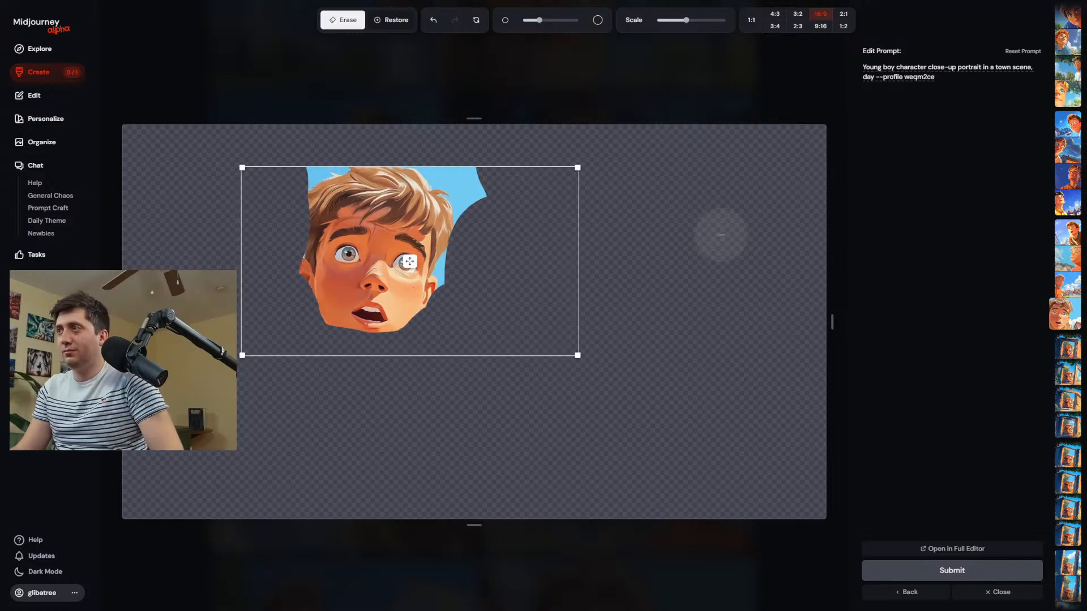
{"action": "left_click_drag", "start_coordinate": [959, 67], "coordinate": [876, 81]}
{"action": "type", "text": "walking do"}
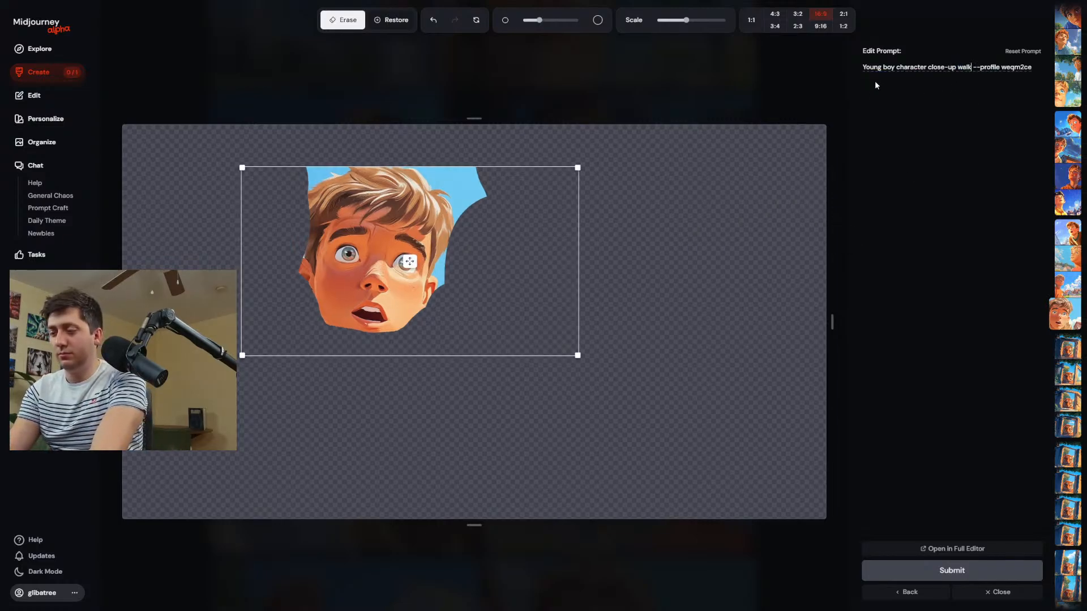
{"action": "type", "text": "wn the street"}
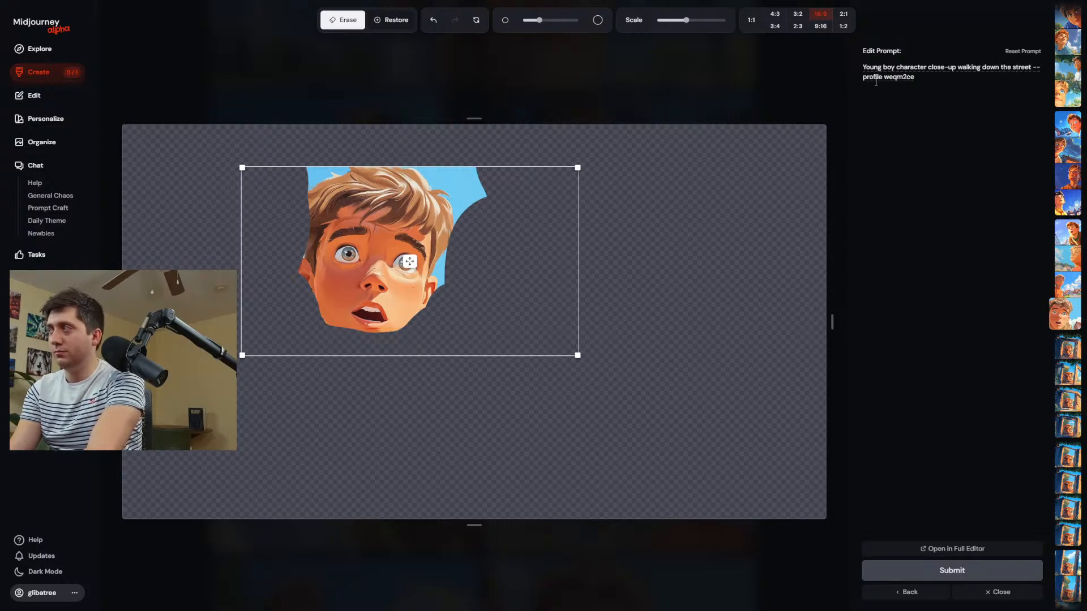
Submit the walking-down-the-street edit of the cut-out boy's face and return to the creations.
{"action": "key", "text": "Return"}
{"action": "scroll", "coordinate": [368, 243], "scroll_direction": "down", "scroll_amount": 3}
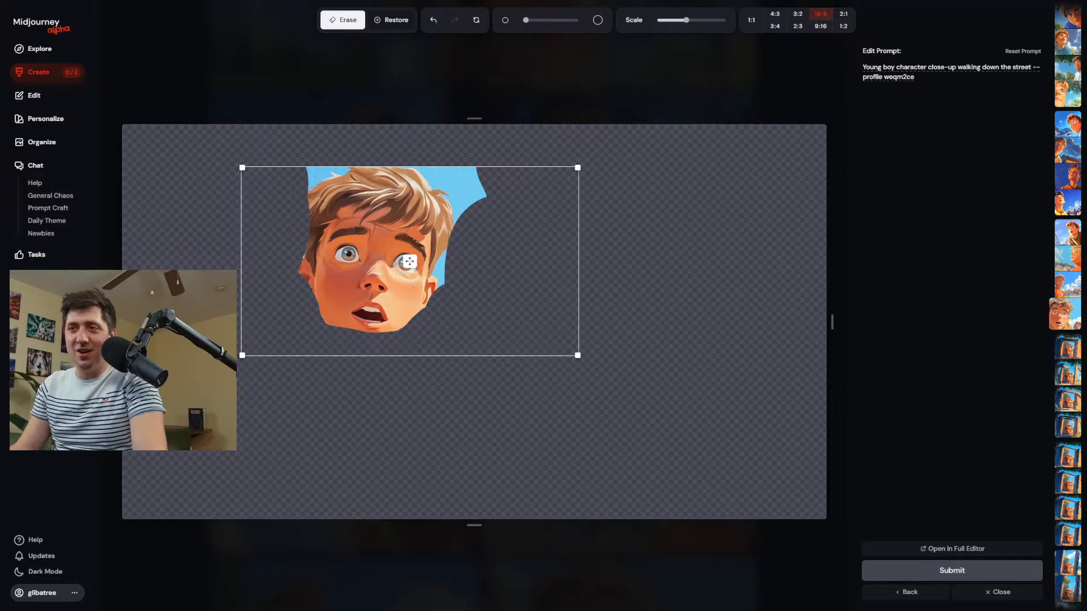
{"action": "left_click_drag", "start_coordinate": [373, 270], "coordinate": [364, 274]}
{"action": "left_click", "coordinate": [912, 576]}
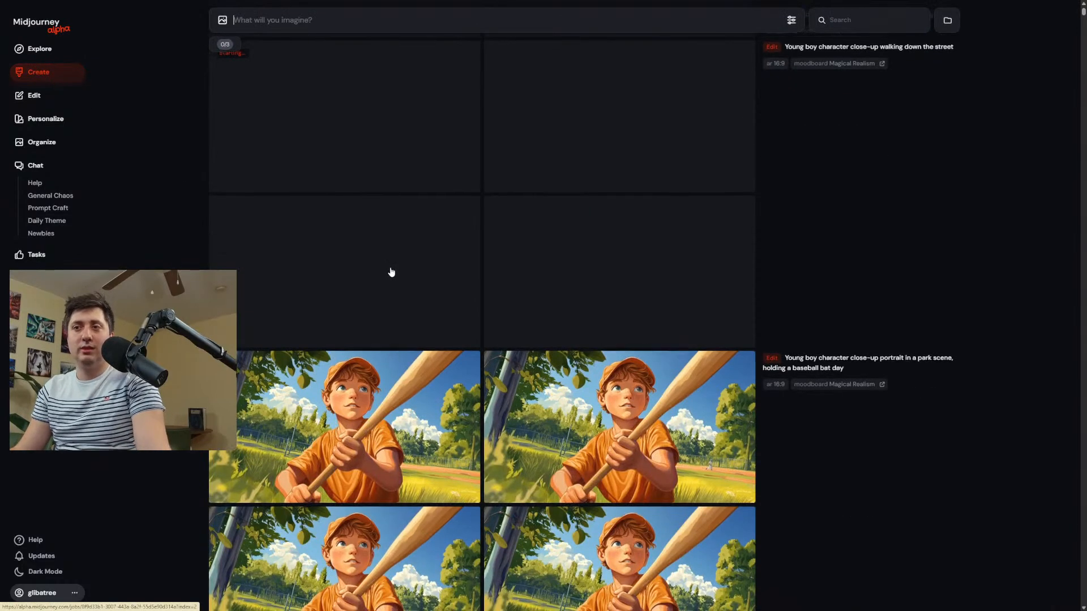
Look over the new street-scene edits and view the boy in the green hoodie at full size.
{"action": "scroll", "coordinate": [391, 272], "scroll_direction": "down", "scroll_amount": 5}
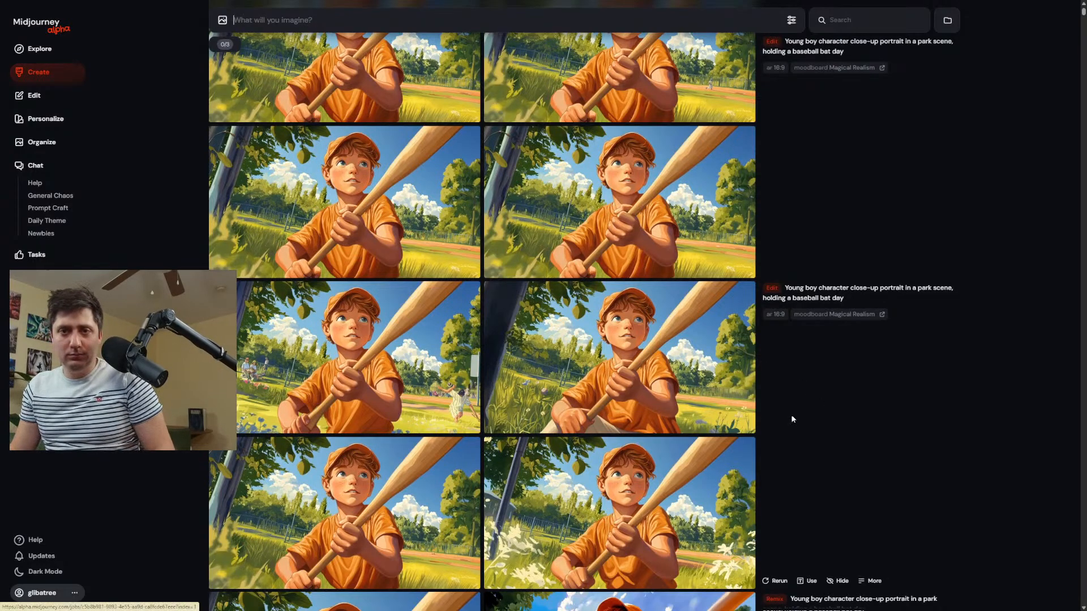
{"action": "scroll", "coordinate": [866, 358], "scroll_direction": "up", "scroll_amount": 5}
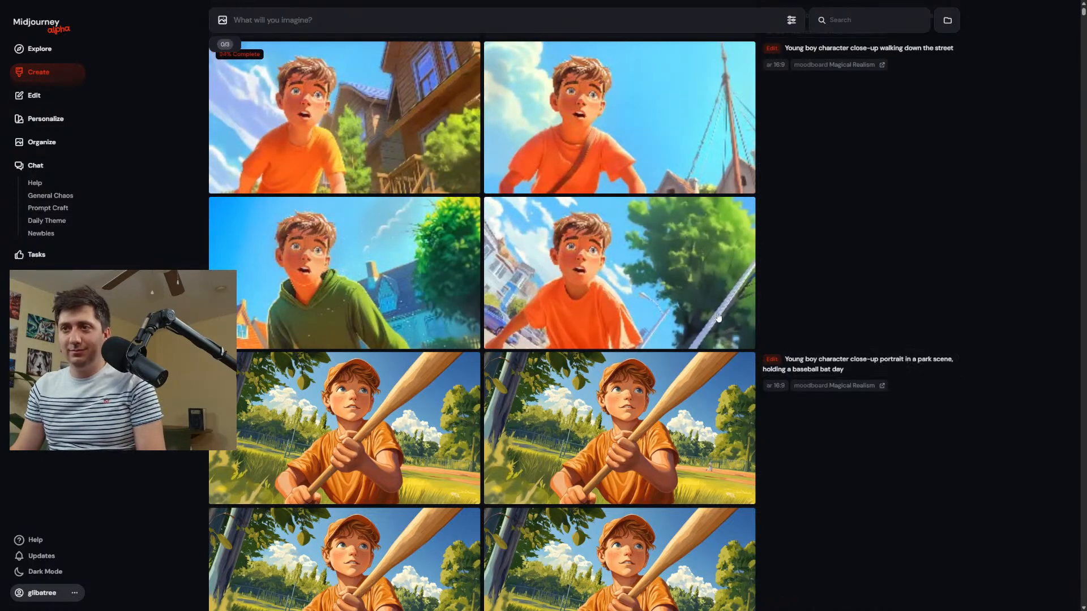
{"action": "left_click", "coordinate": [383, 276]}
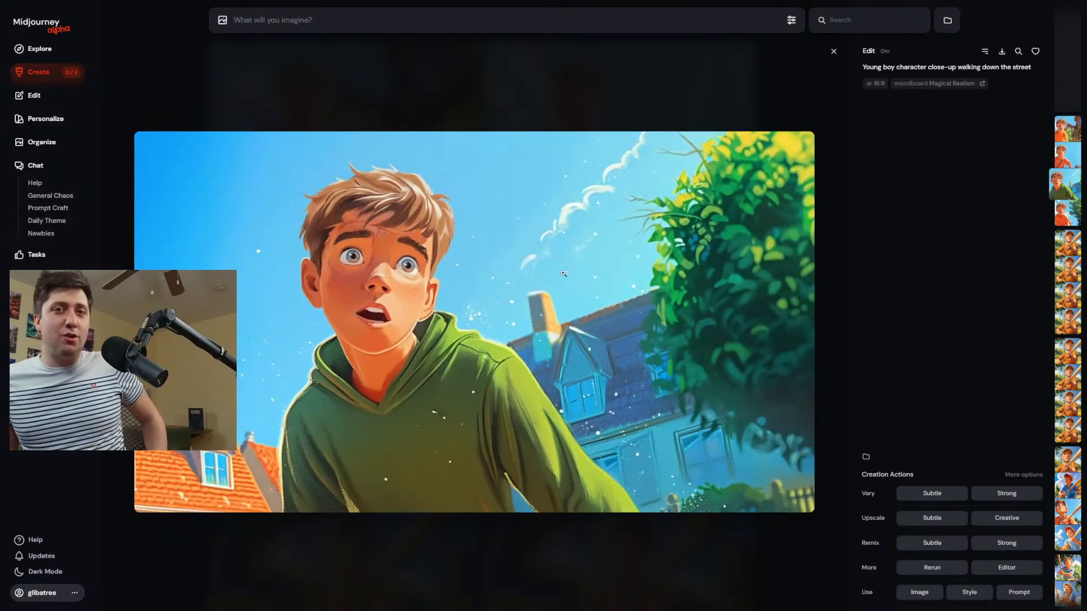
Generate images from the new prompt "Straight on view of a boy in winter, at night,".
{"action": "left_click", "coordinate": [908, 68]}
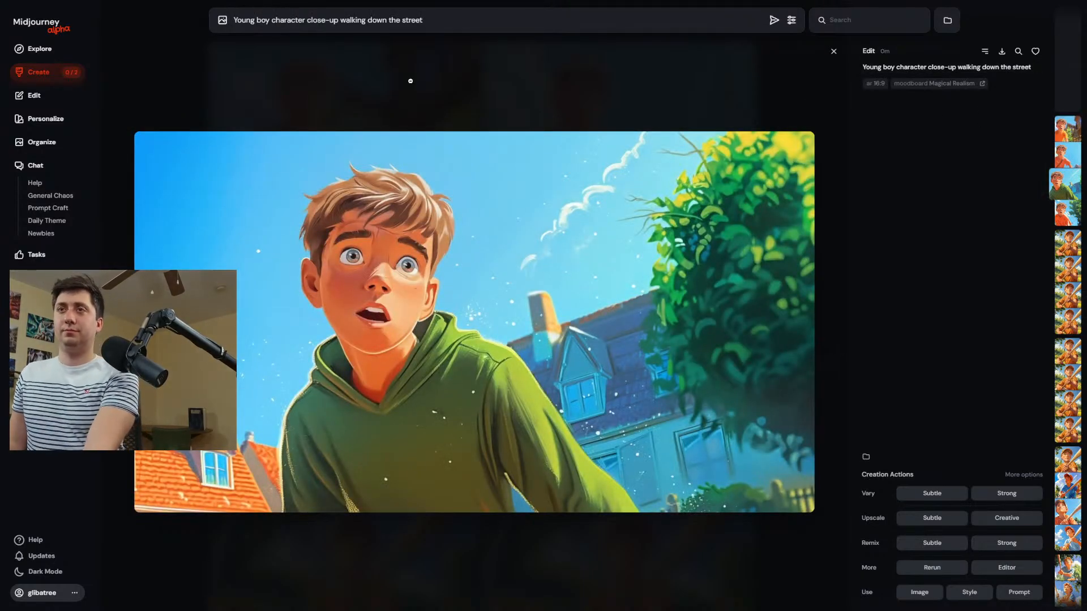
{"action": "key", "text": "ctrl+a"}
{"action": "key", "text": "BackSpace"}
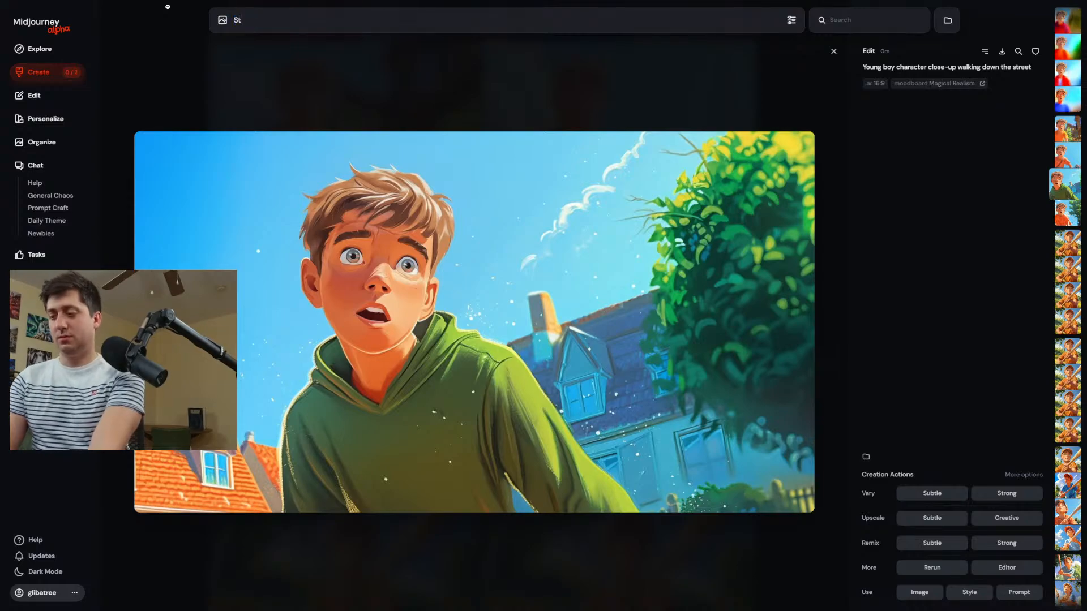
{"action": "type", "text": "Straight on vie"}
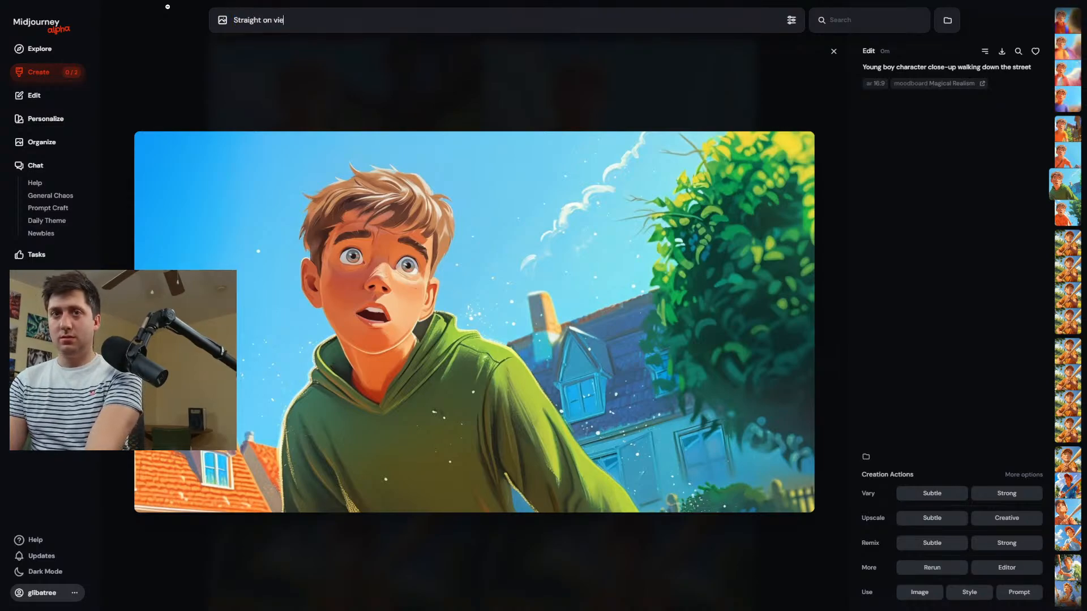
{"action": "type", "text": "w of a"}
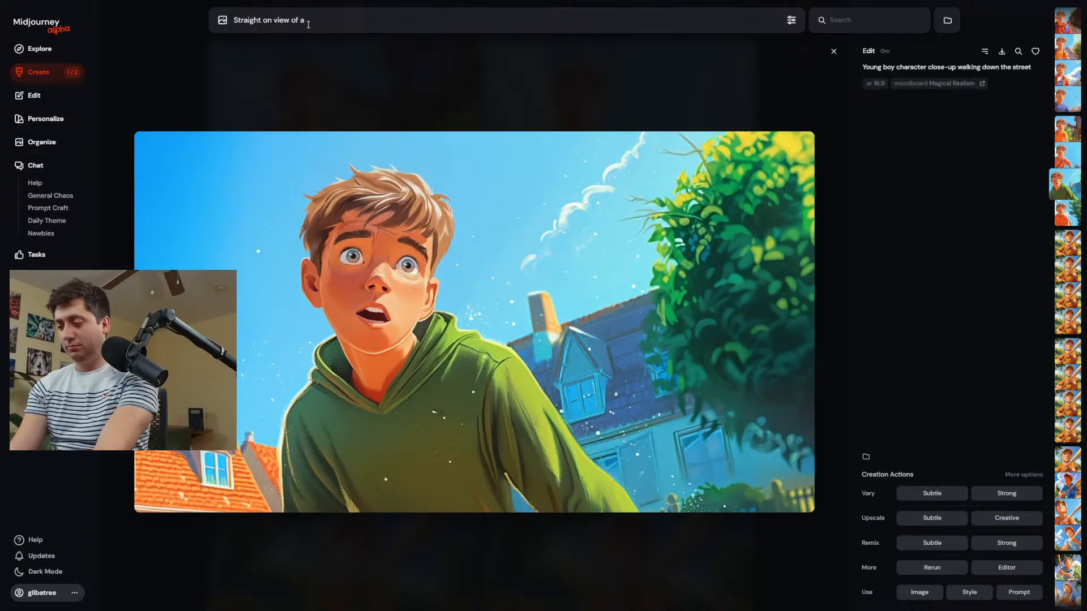
{"action": "type", "text": "boy in winter"}
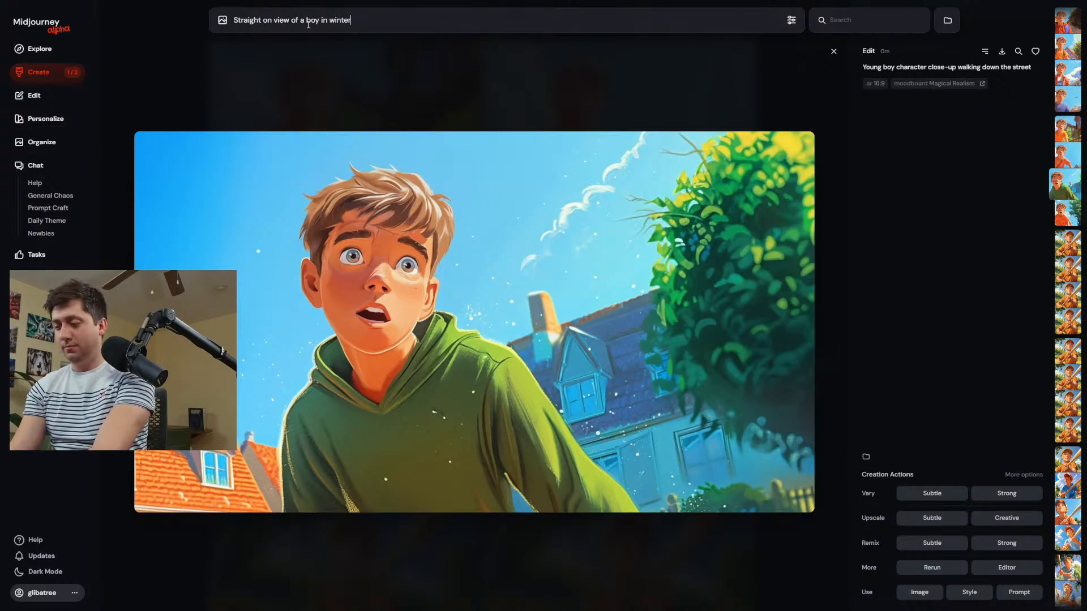
{"action": "type", "text": ", at nbig"}
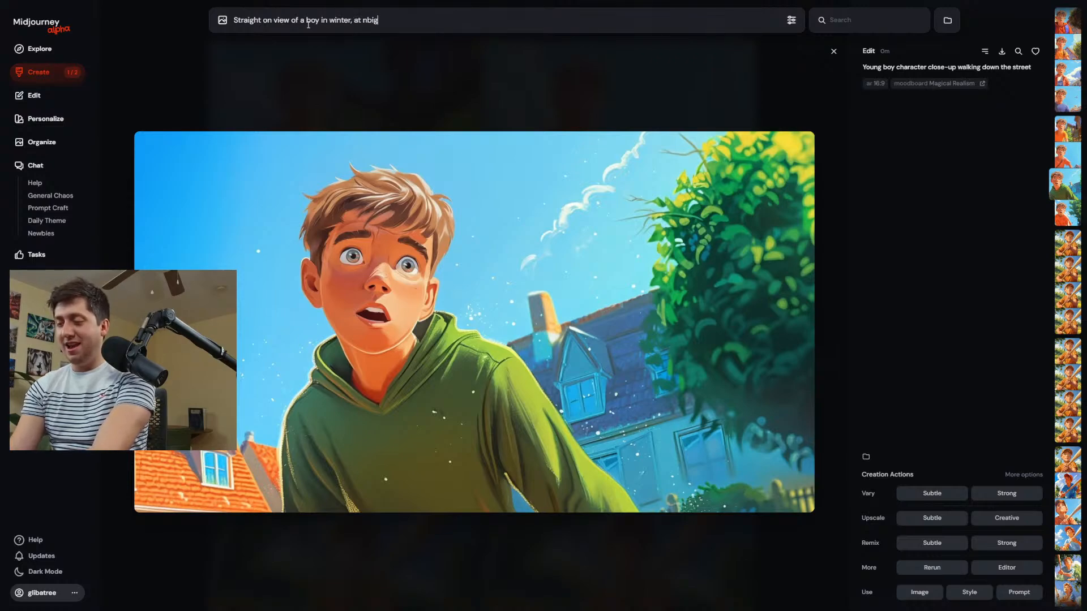
{"action": "key", "text": "BackSpace"}
{"action": "key", "text": "BackSpace"}
{"action": "key", "text": "BackSpace"}
{"action": "type", "text": "ig"}
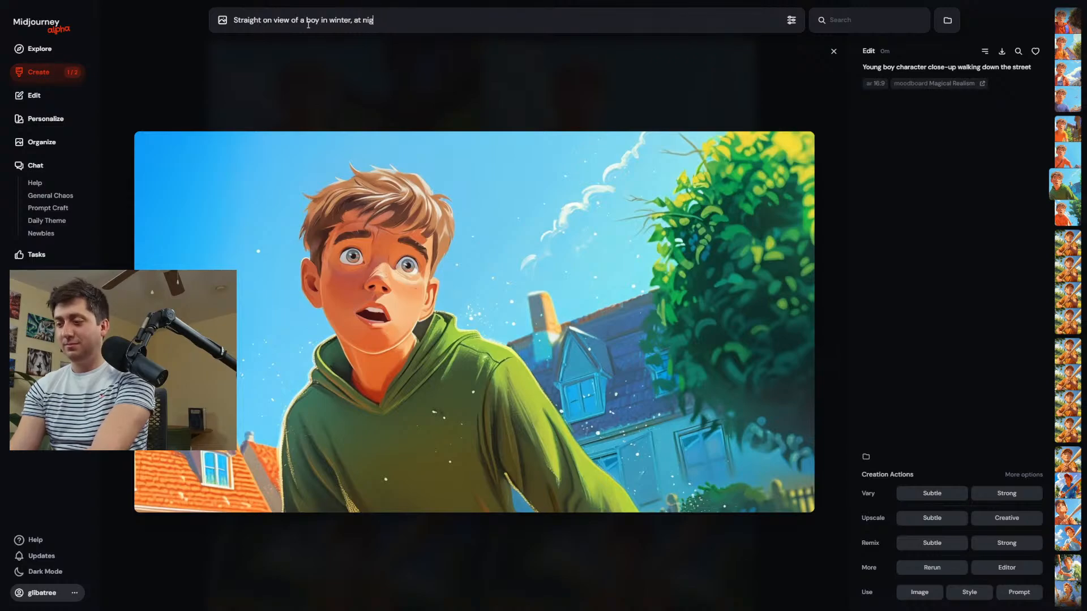
{"action": "type", "text": "ht"}
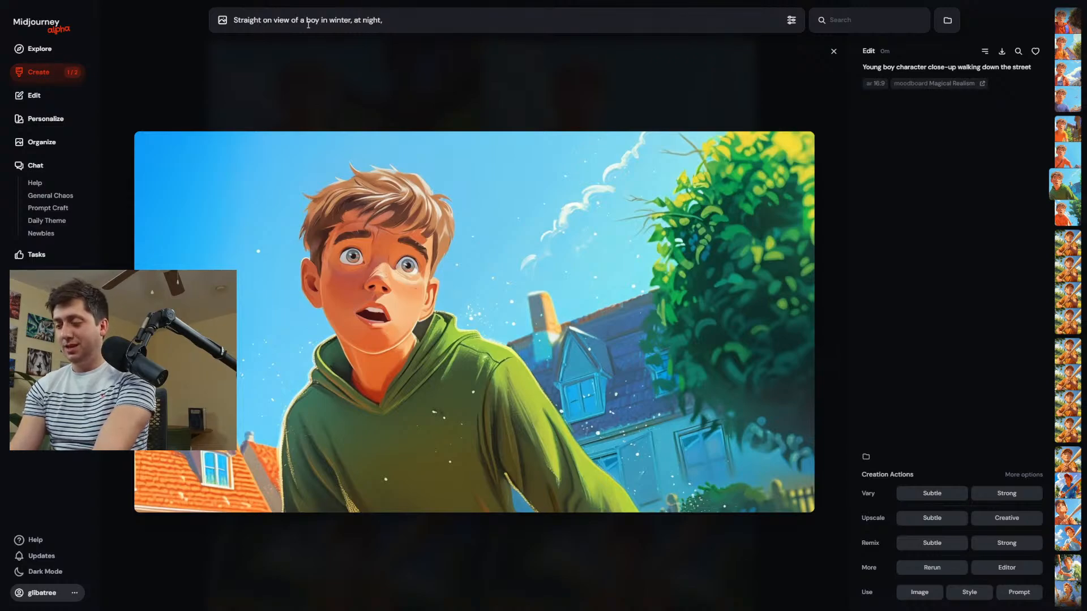
{"action": "key", "text": "Return"}
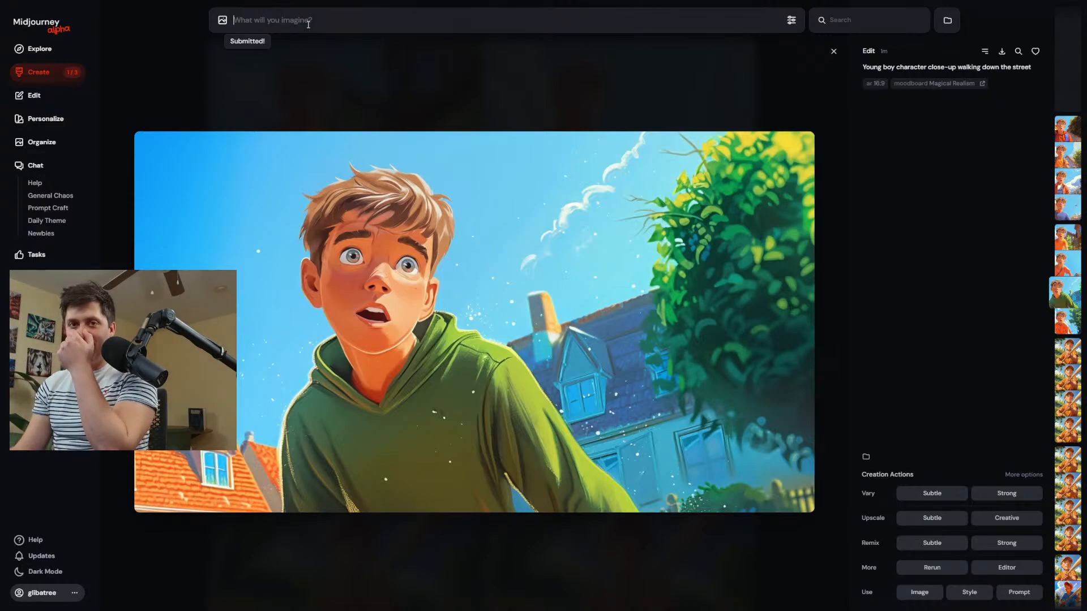
Reuse the winter night prompt, reword it to "Straight closeup portrait on view of a boy in winter, at night" and submit it.
{"action": "left_click", "coordinate": [64, 77]}
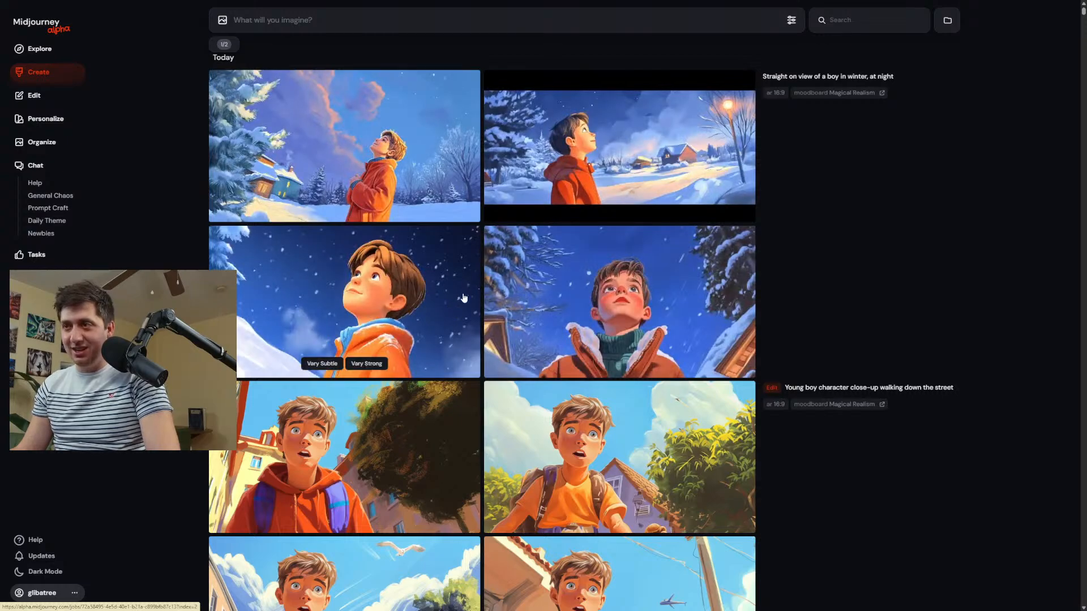
{"action": "left_click", "coordinate": [836, 76]}
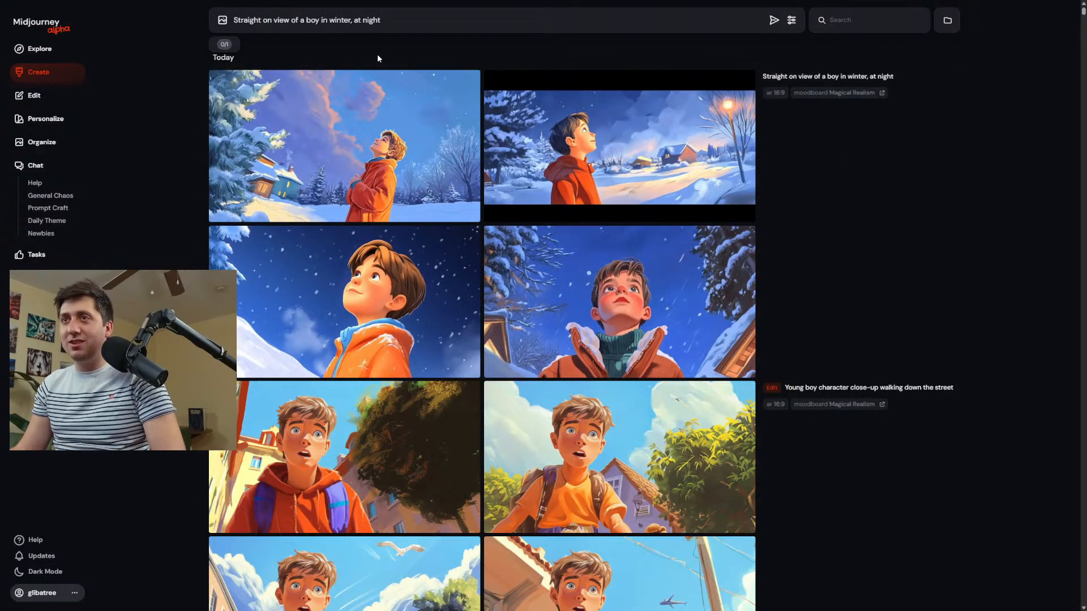
{"action": "left_click", "coordinate": [260, 17]}
{"action": "type", "text": "portraiu"}
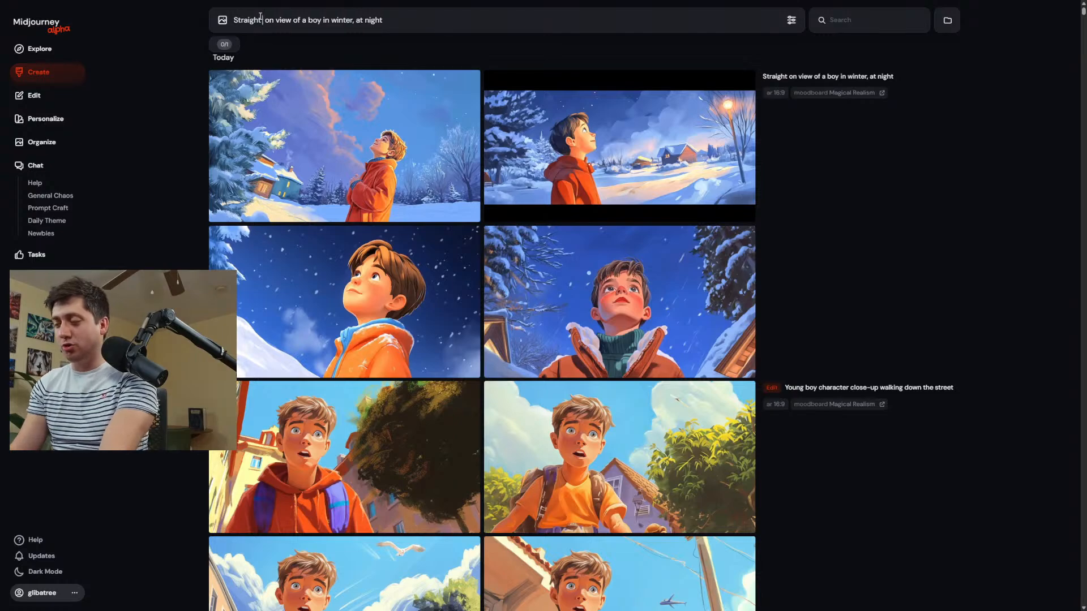
{"action": "type", "text": "t portraiu"}
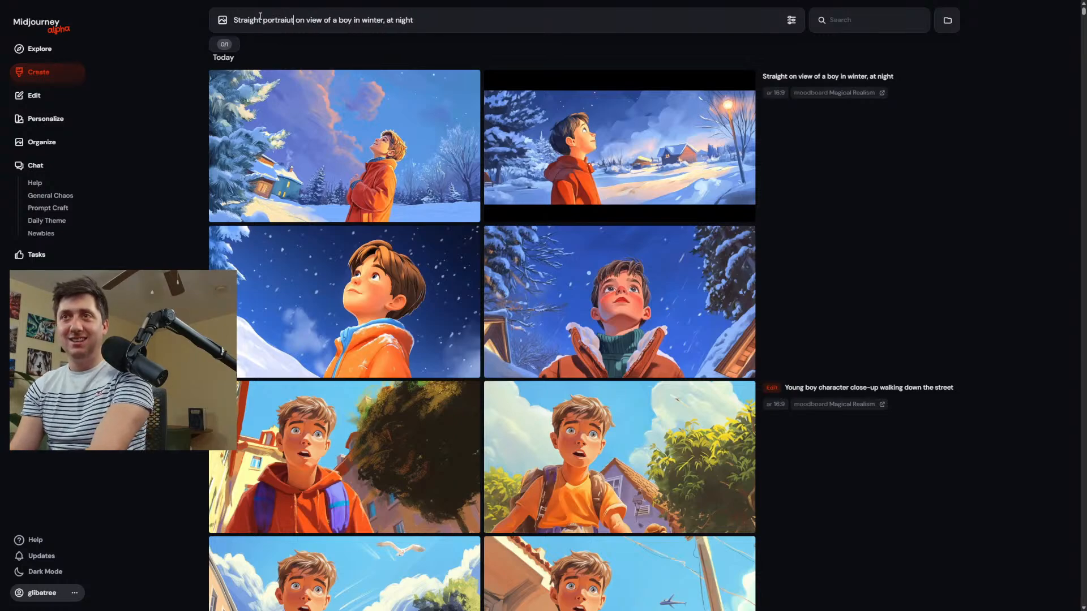
{"action": "key", "text": "BackSpace"}
{"action": "key", "text": "BackSpace"}
{"action": "type", "text": "t "}
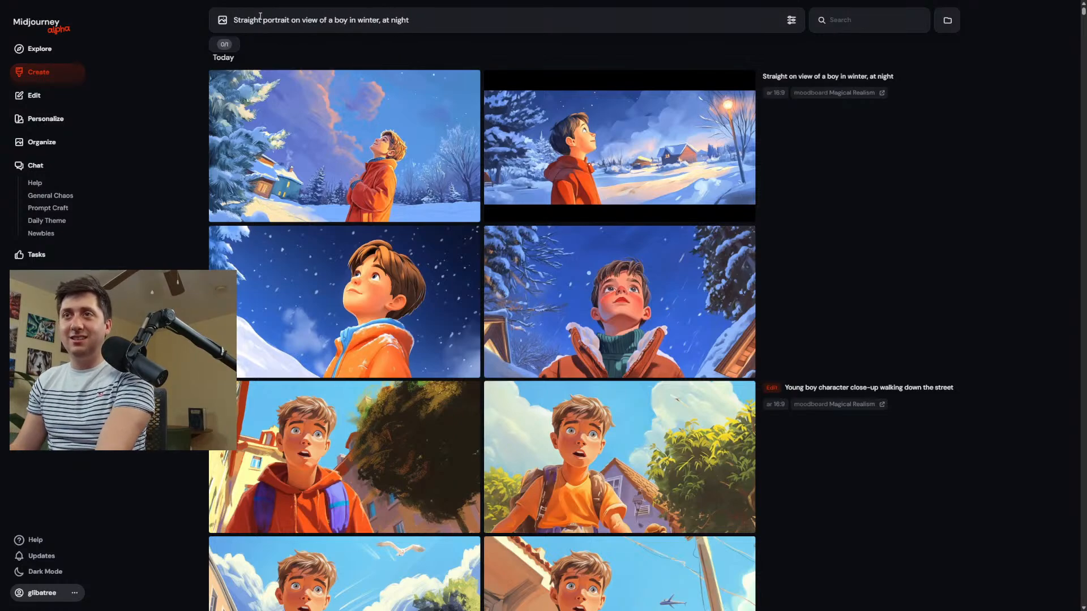
{"action": "type", "text": "closeup"}
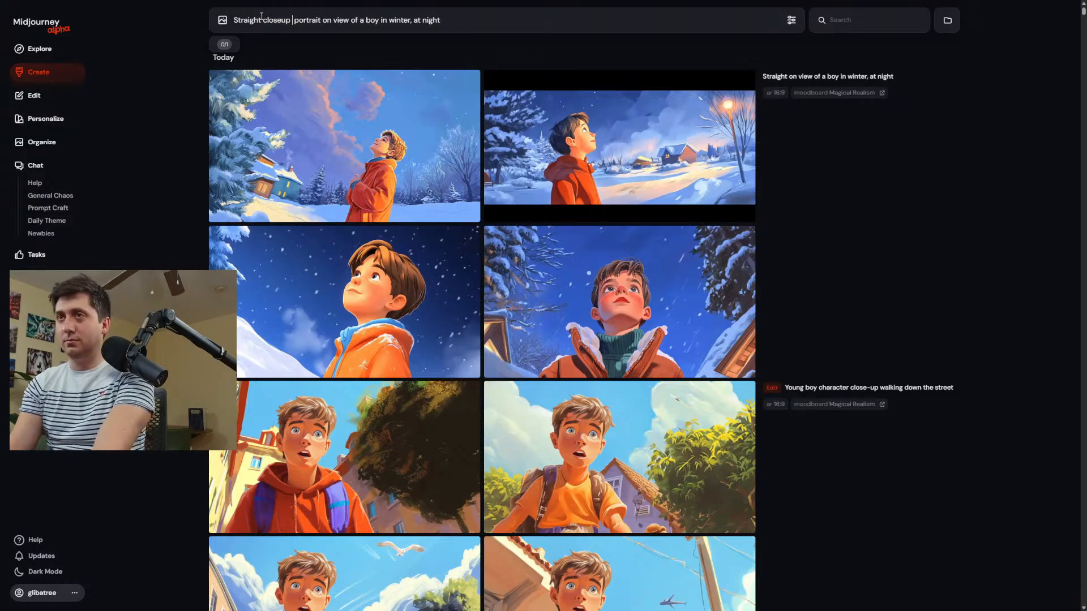
{"action": "key", "text": "Return"}
Set the image size to portrait 9:16 and generate the winter night closeup portrait prompt again.
{"action": "scroll", "coordinate": [481, 402], "scroll_direction": "down", "scroll_amount": 5}
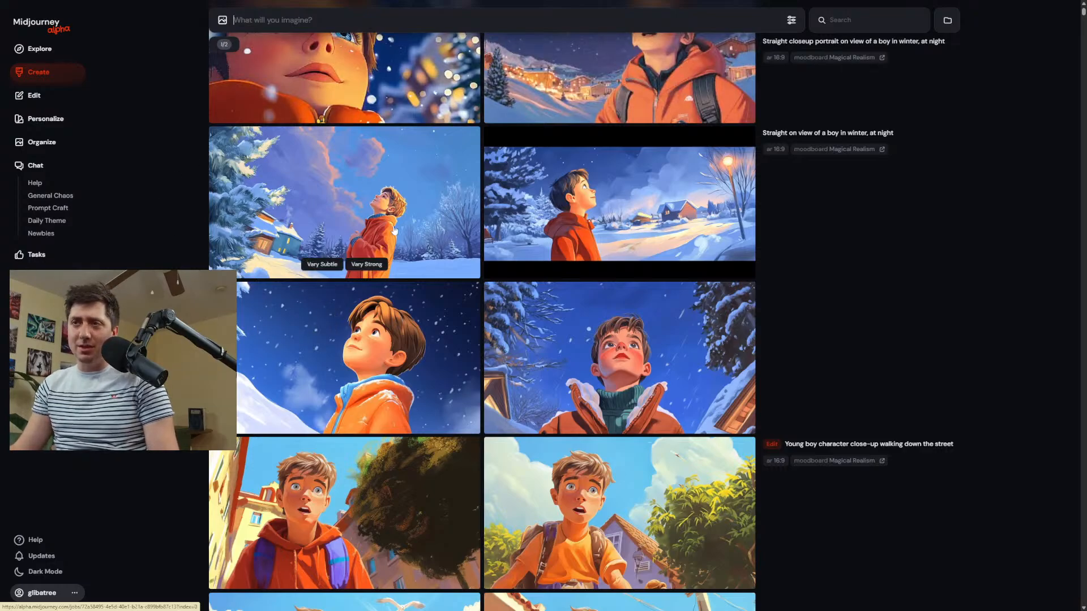
{"action": "scroll", "coordinate": [385, 351], "scroll_direction": "up", "scroll_amount": 2}
{"action": "scroll", "coordinate": [387, 355], "scroll_direction": "up", "scroll_amount": 2}
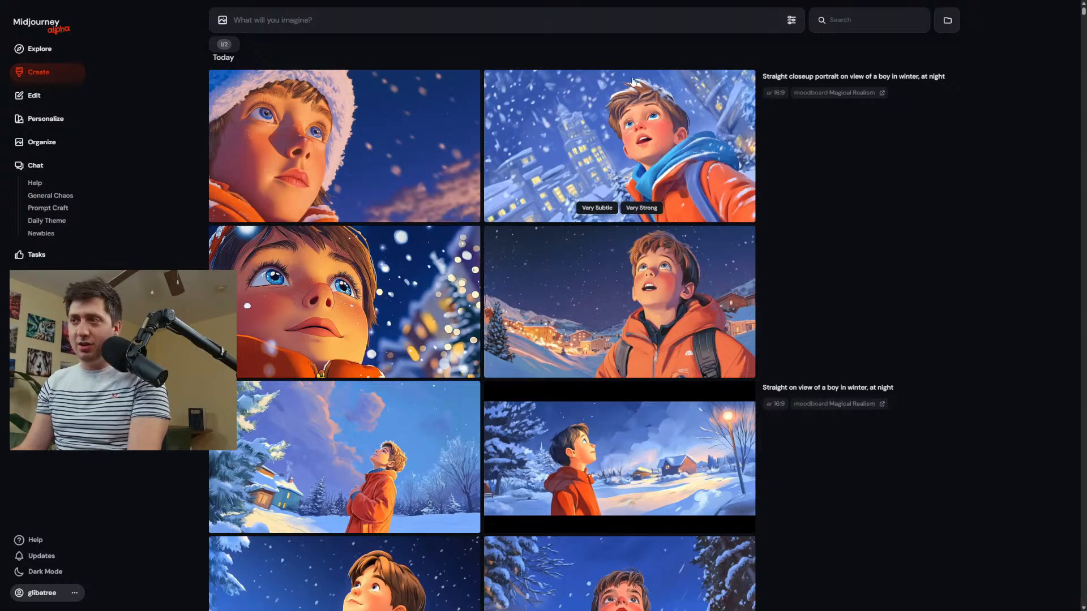
{"action": "left_click", "coordinate": [793, 21]}
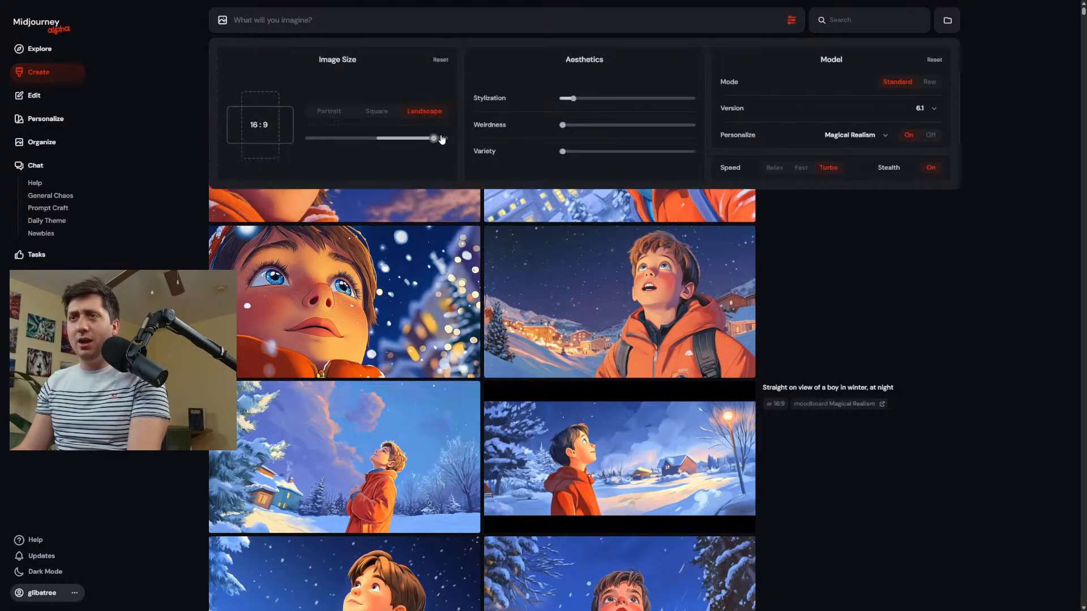
{"action": "left_click_drag", "start_coordinate": [439, 138], "coordinate": [318, 138]}
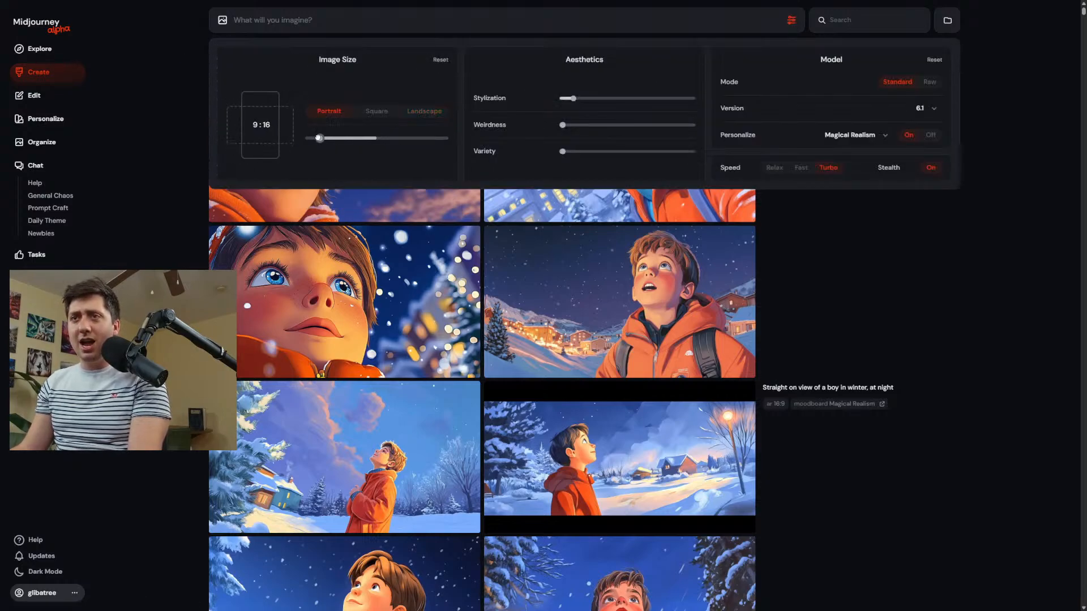
{"action": "left_click", "coordinate": [905, 304]}
{"action": "left_click", "coordinate": [793, 77]}
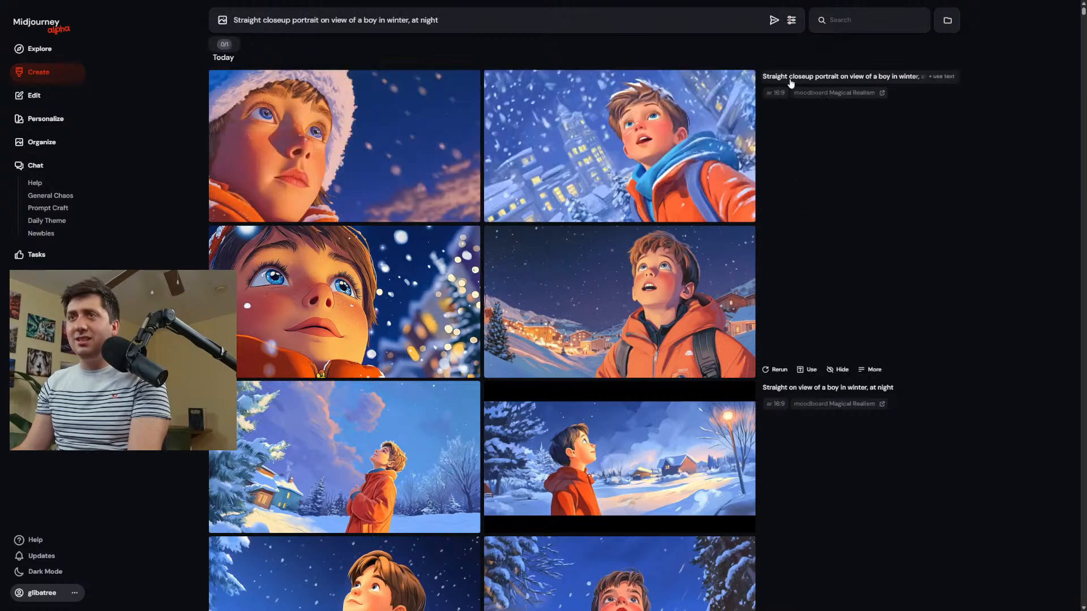
{"action": "left_click", "coordinate": [774, 21]}
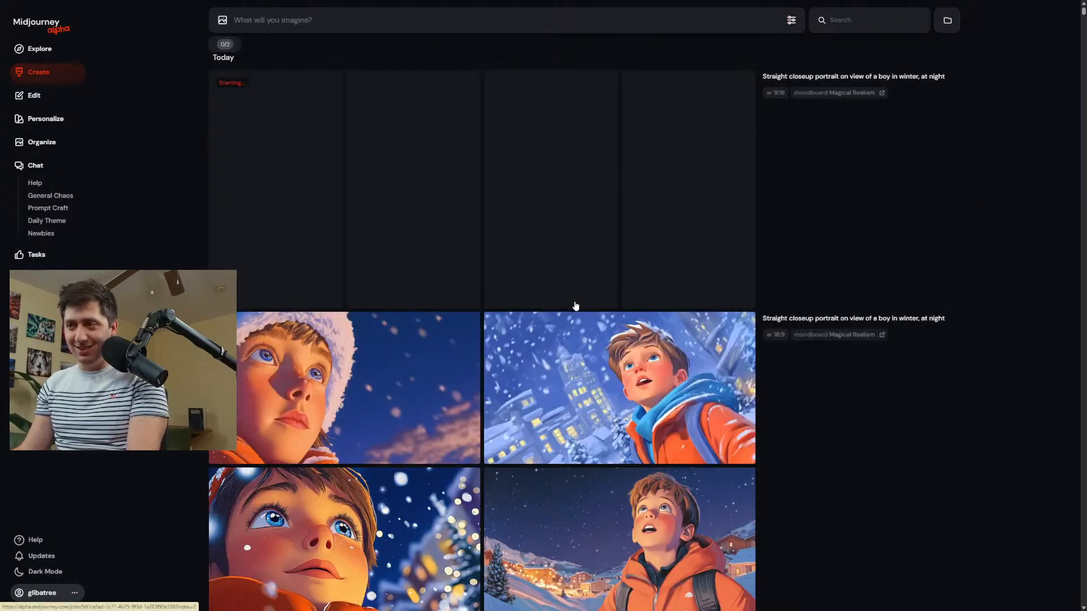
Lower the Stylization setting to 50 for new generations.
{"action": "scroll", "coordinate": [758, 465], "scroll_direction": "down", "scroll_amount": 4}
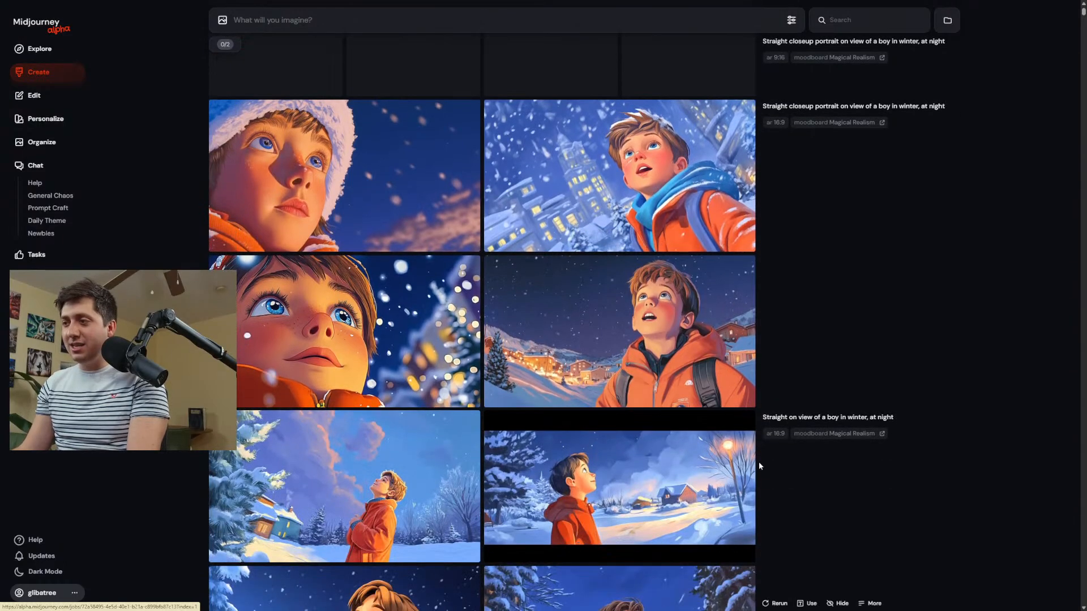
{"action": "left_click", "coordinate": [791, 20]}
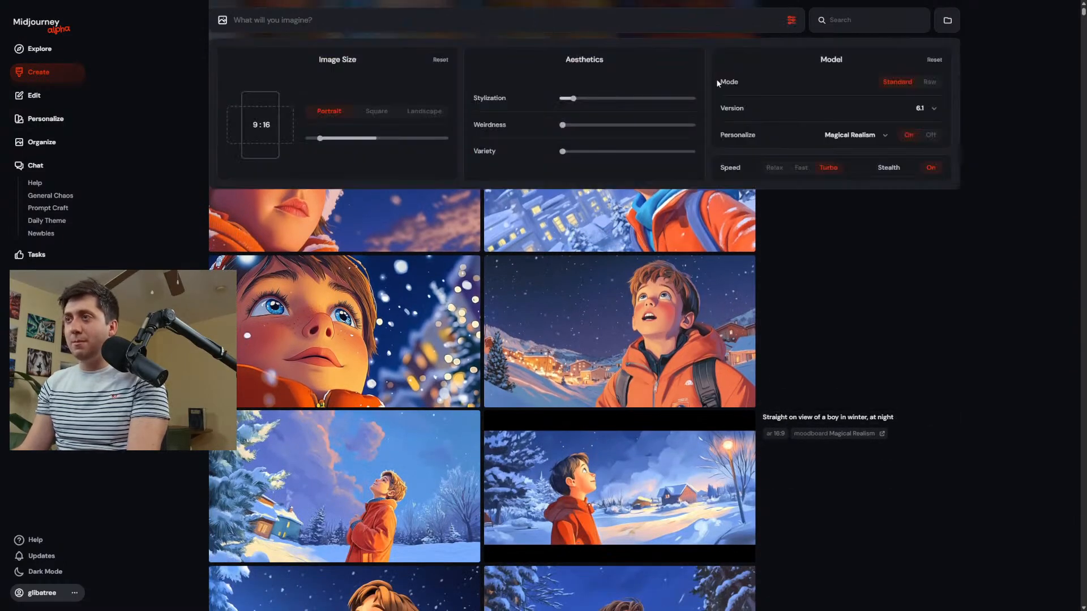
{"action": "left_click_drag", "start_coordinate": [573, 98], "coordinate": [564, 98]}
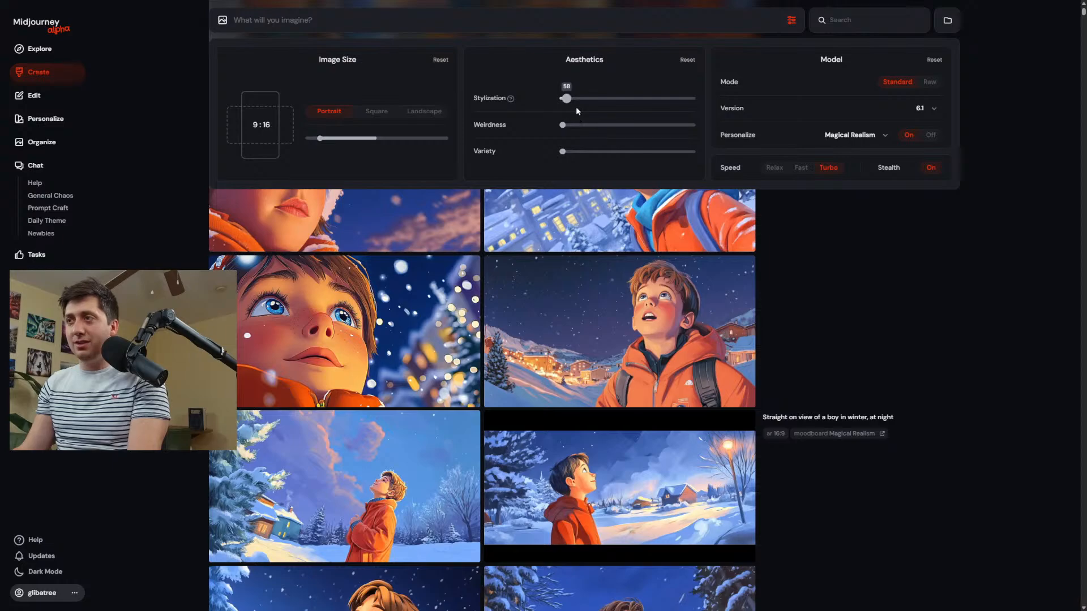
{"action": "left_click", "coordinate": [892, 306]}
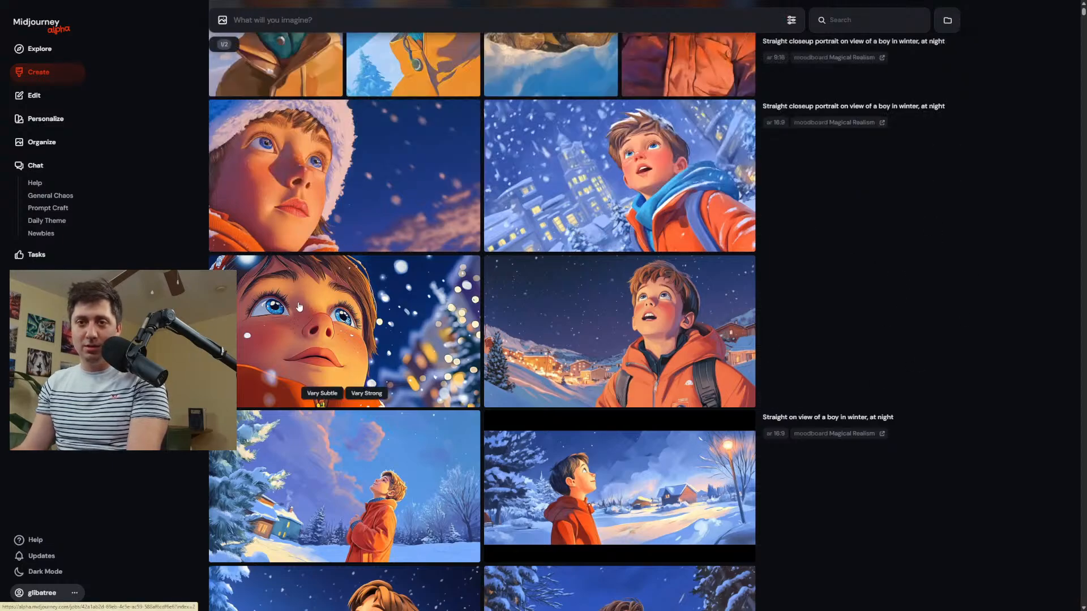
View the 9:16 portrait of the startled boy in the snowy hood at full size, then return to the creations.
{"action": "scroll", "coordinate": [665, 323], "scroll_direction": "up", "scroll_amount": 4}
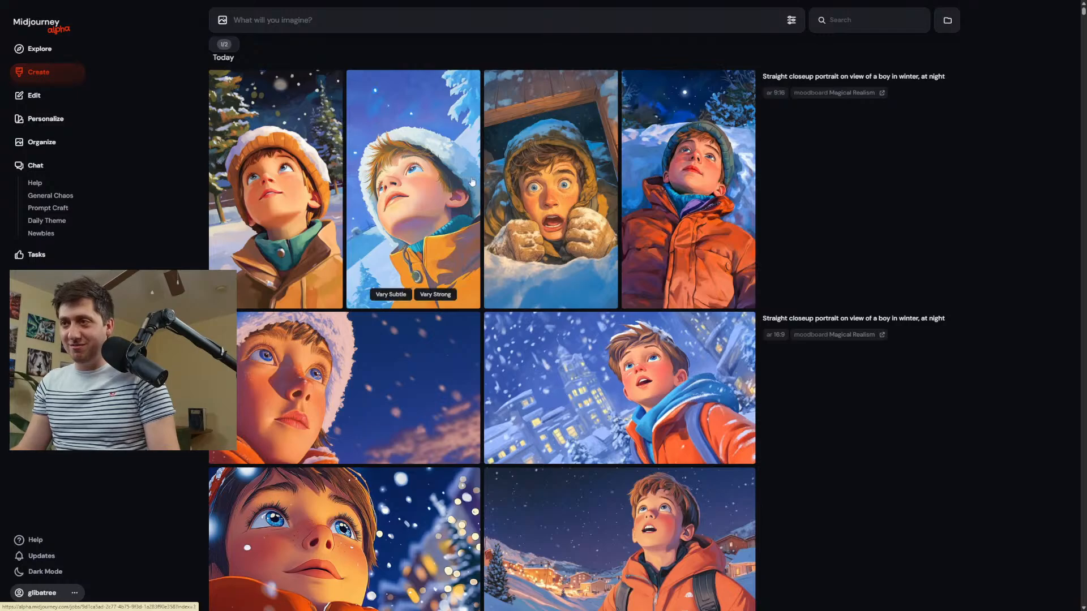
{"action": "left_click", "coordinate": [571, 189]}
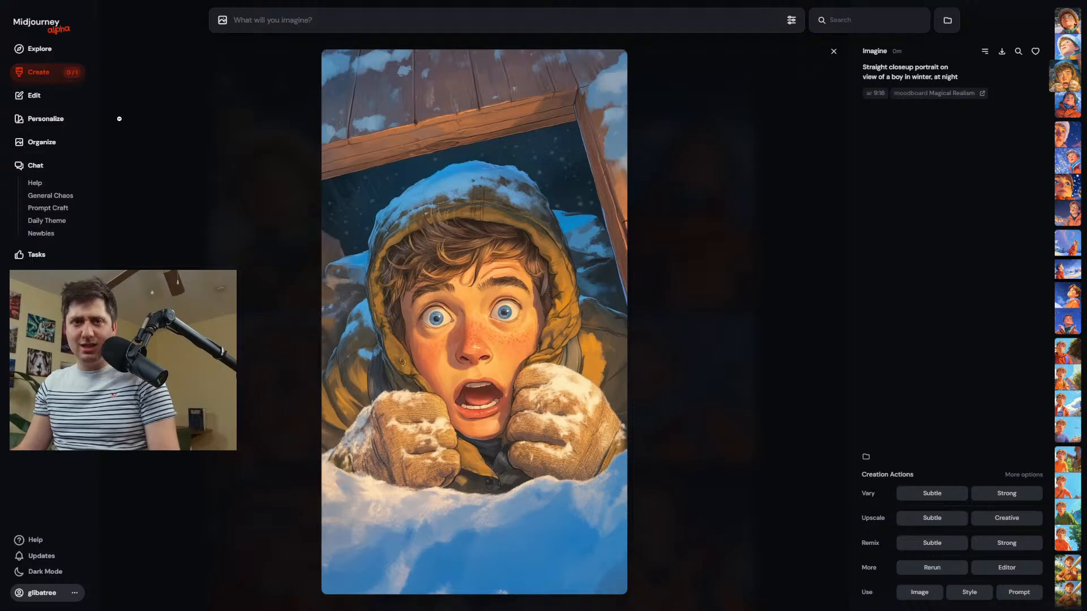
{"action": "left_click", "coordinate": [48, 74]}
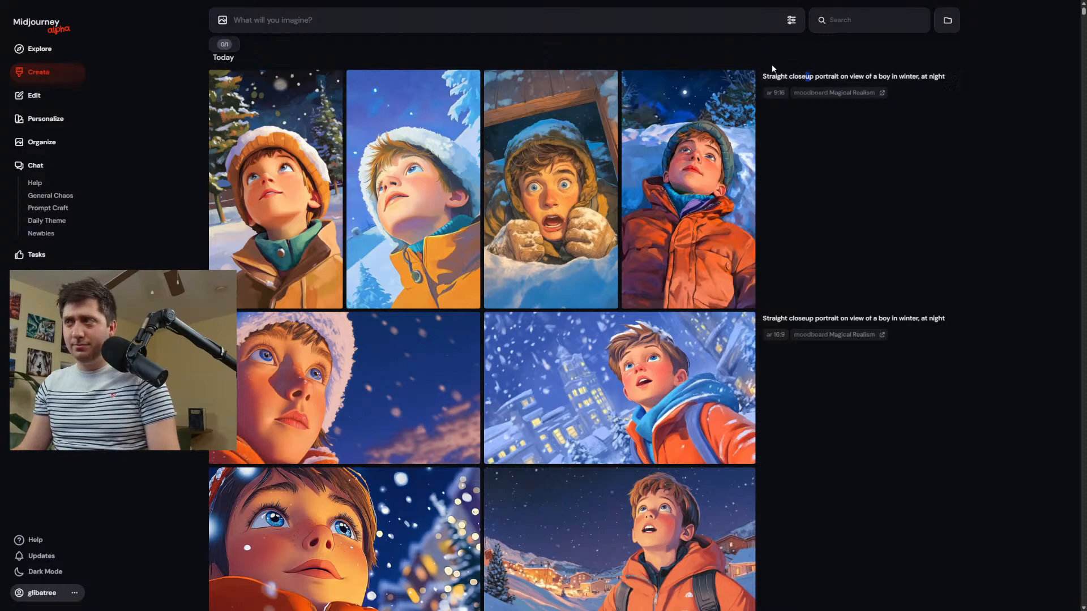
{"action": "left_click", "coordinate": [793, 77]}
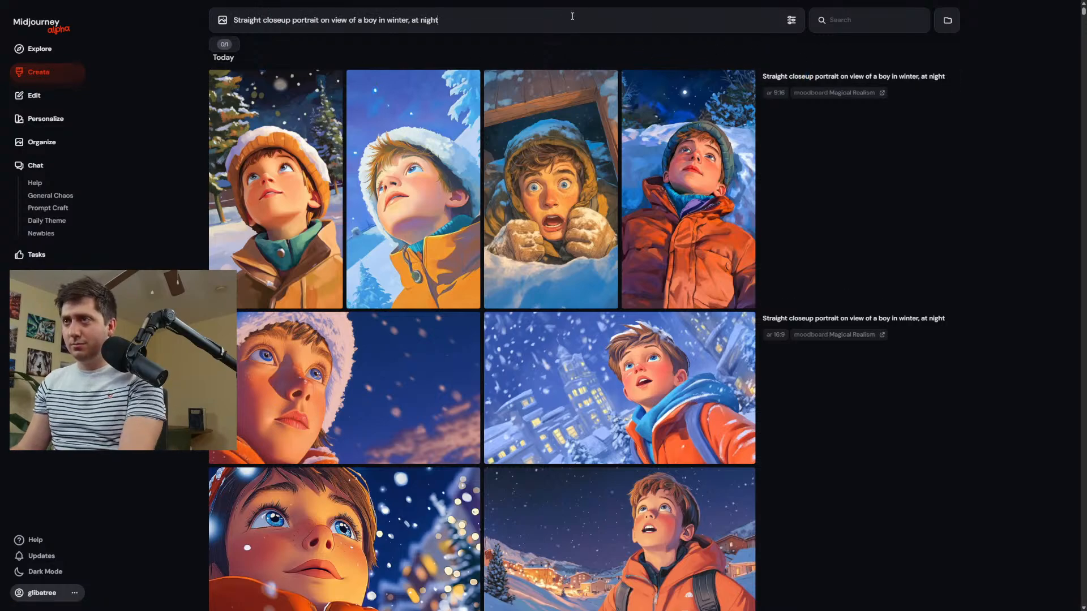
{"action": "key", "text": "Return"}
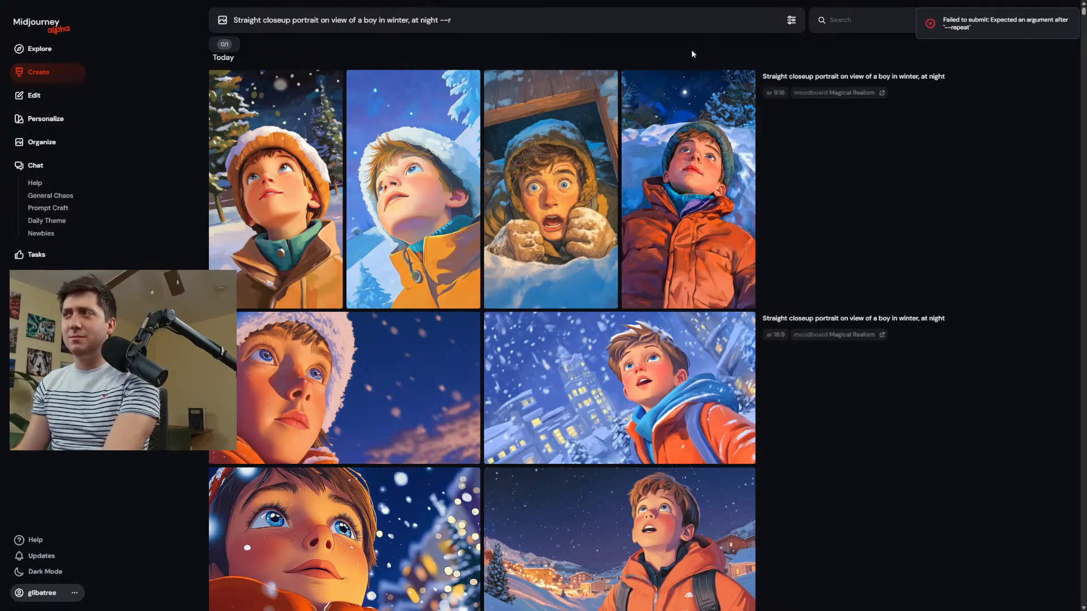
{"action": "key", "text": "BackSpace"}
{"action": "key", "text": "BackSpace"}
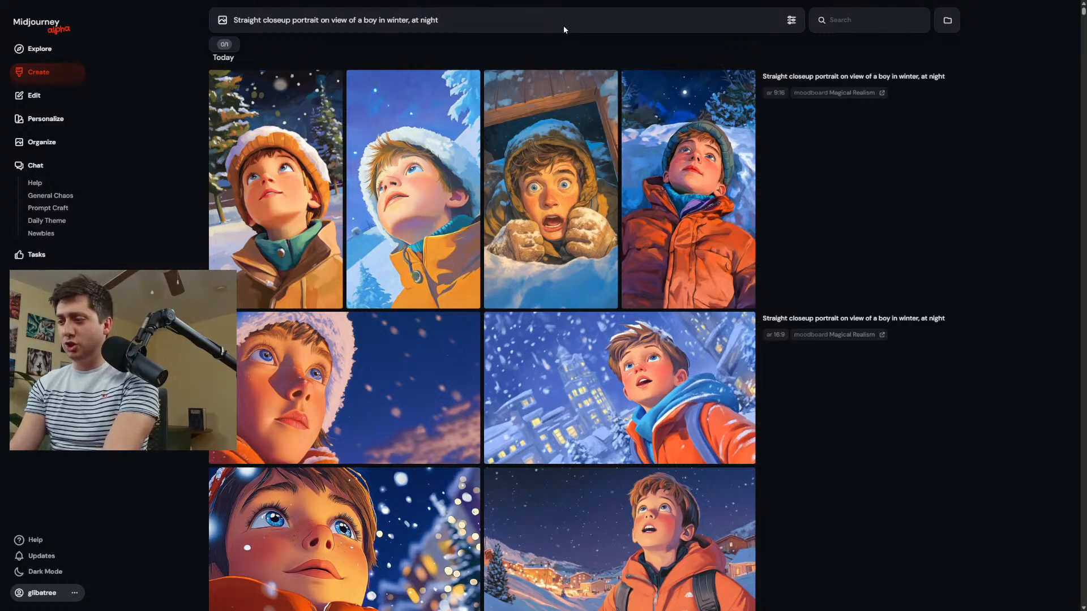
{"action": "type", "text": "{}"}
{"action": "mouse_move", "coordinate": [498, 84]}
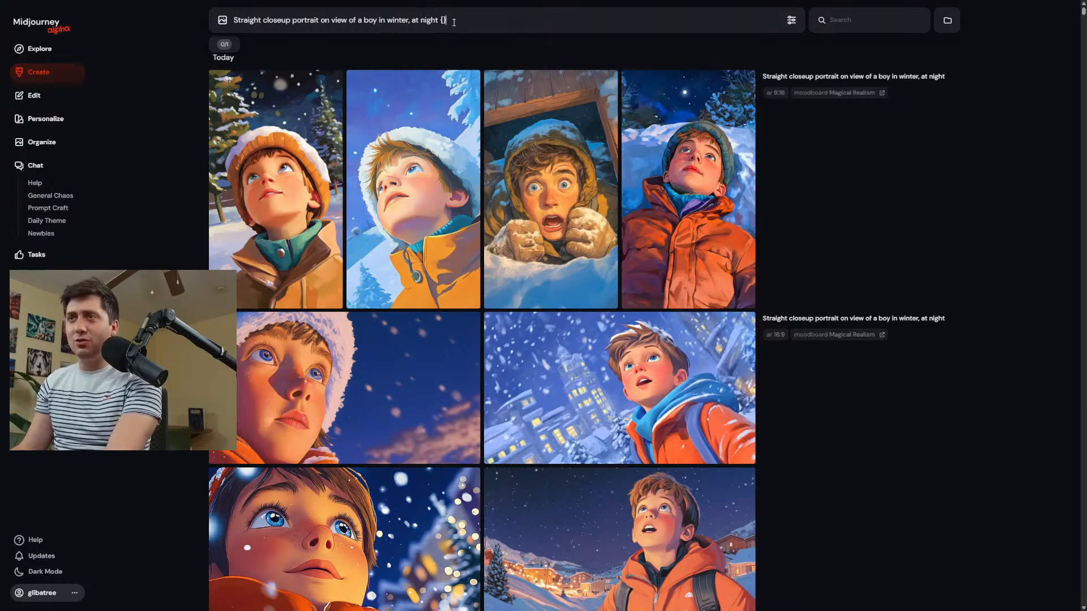
{"action": "scroll", "coordinate": [619, 349], "scroll_direction": "down", "scroll_amount": 4}
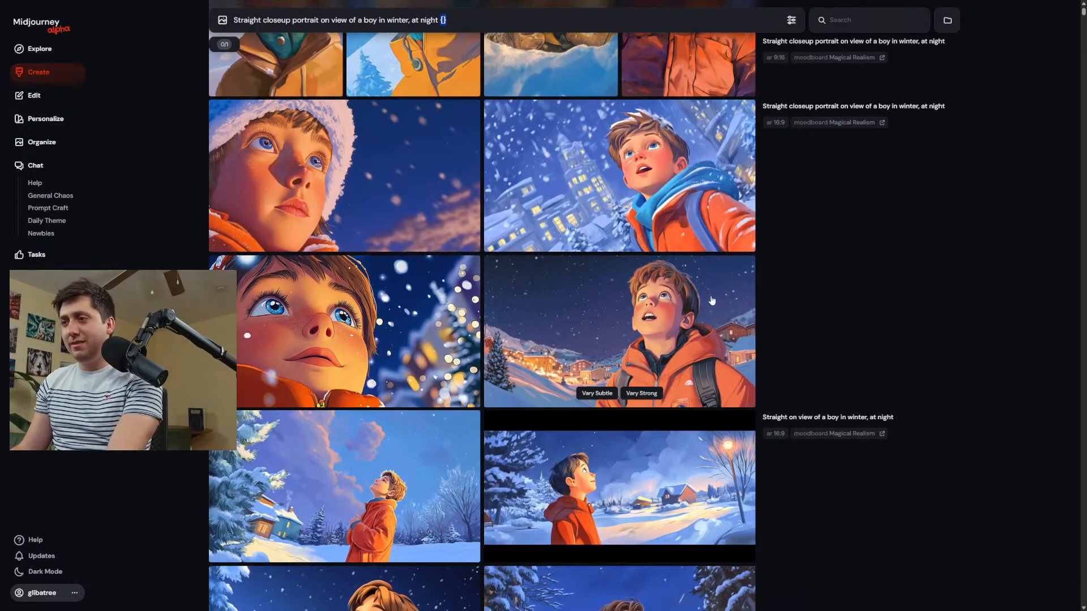
Reuse the "Straight on view of a boy in winter, at night" prompt, append the --repeat parameter and submit it for several batches.
{"action": "left_click", "coordinate": [795, 419]}
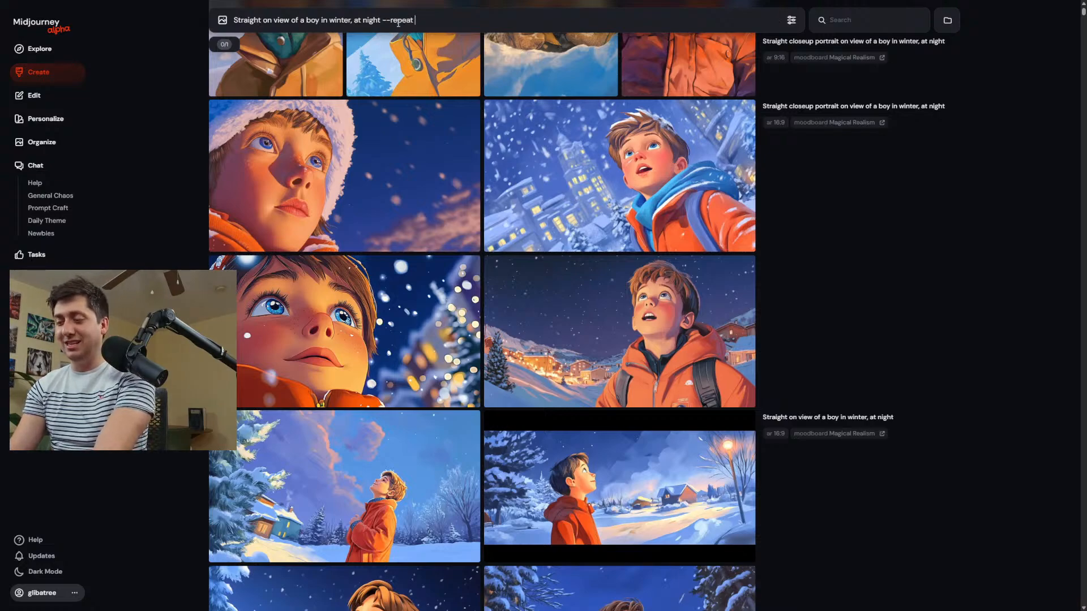
{"action": "key", "text": "Return"}
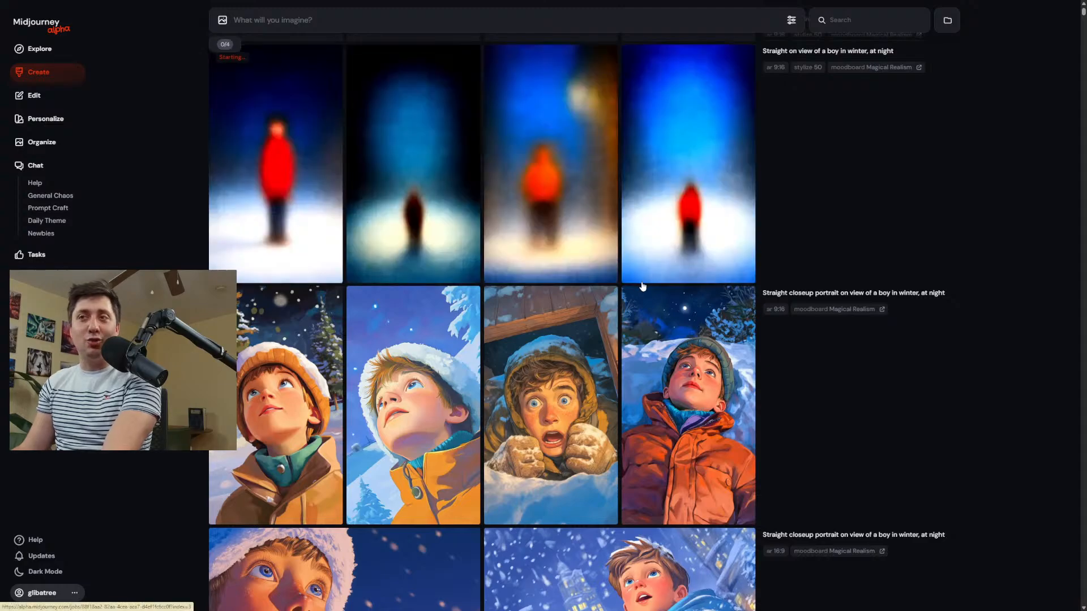
Examine the new 9:16 winter night batches and compare them with the earlier closeup portraits and street scenes.
{"action": "scroll", "coordinate": [585, 317], "scroll_direction": "up", "scroll_amount": 4}
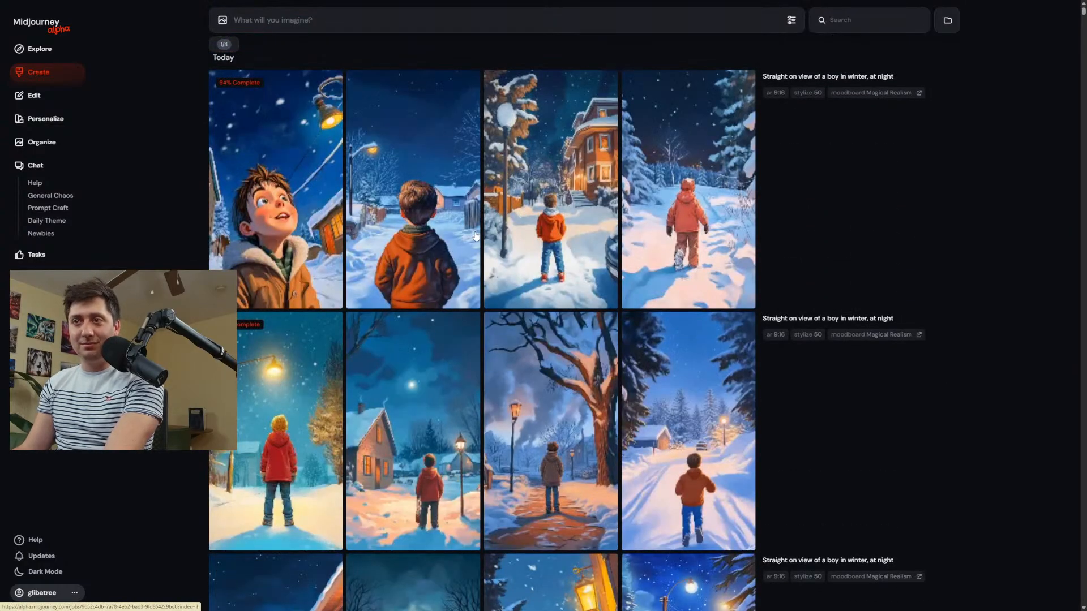
{"action": "scroll", "coordinate": [478, 230], "scroll_direction": "down", "scroll_amount": 2}
{"action": "scroll", "coordinate": [477, 231], "scroll_direction": "down", "scroll_amount": 3}
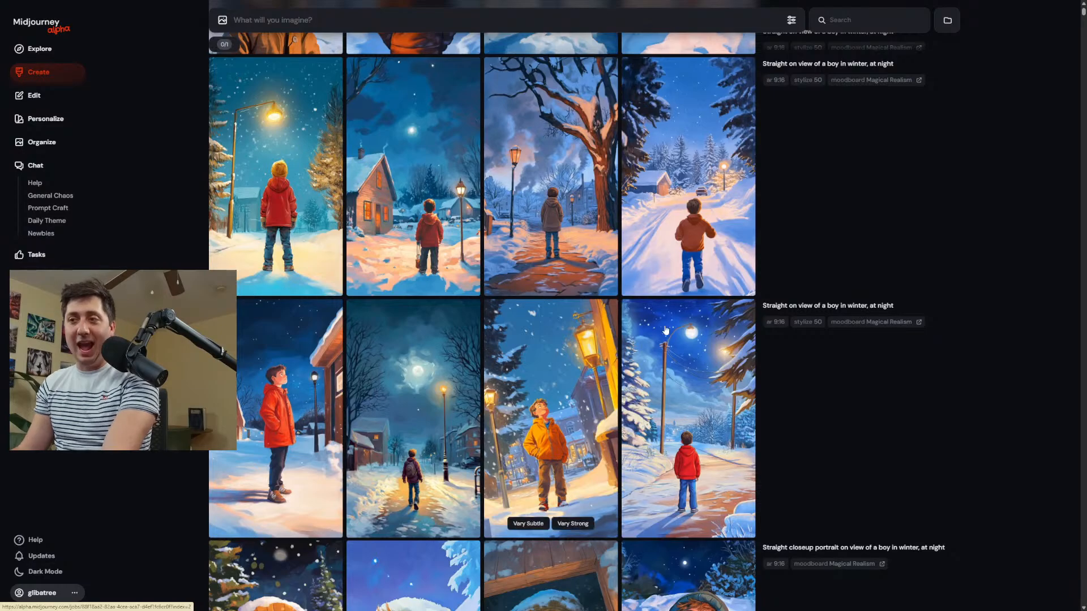
{"action": "scroll", "coordinate": [579, 327], "scroll_direction": "up", "scroll_amount": 4}
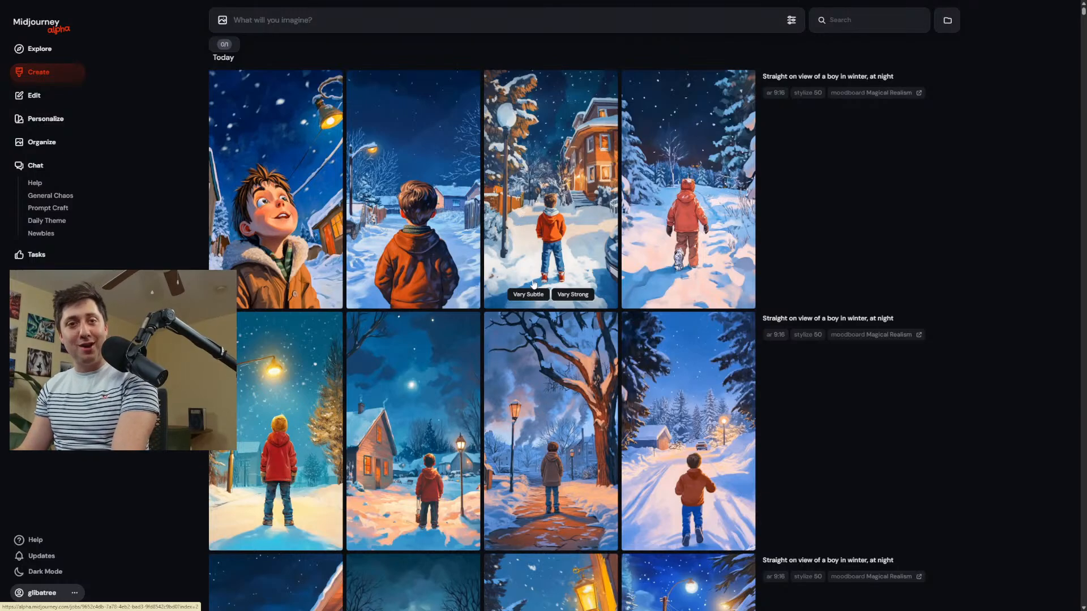
{"action": "scroll", "coordinate": [535, 283], "scroll_direction": "down", "scroll_amount": 7}
{"action": "scroll", "coordinate": [540, 407], "scroll_direction": "down", "scroll_amount": 3}
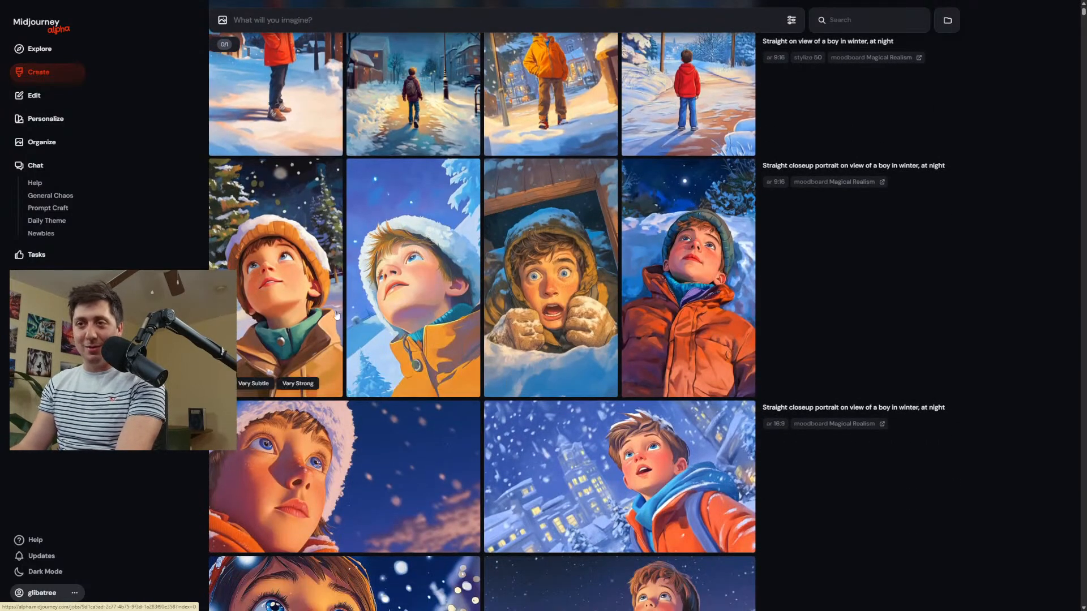
{"action": "scroll", "coordinate": [603, 287], "scroll_direction": "down", "scroll_amount": 1}
{"action": "scroll", "coordinate": [603, 287], "scroll_direction": "down", "scroll_amount": 3}
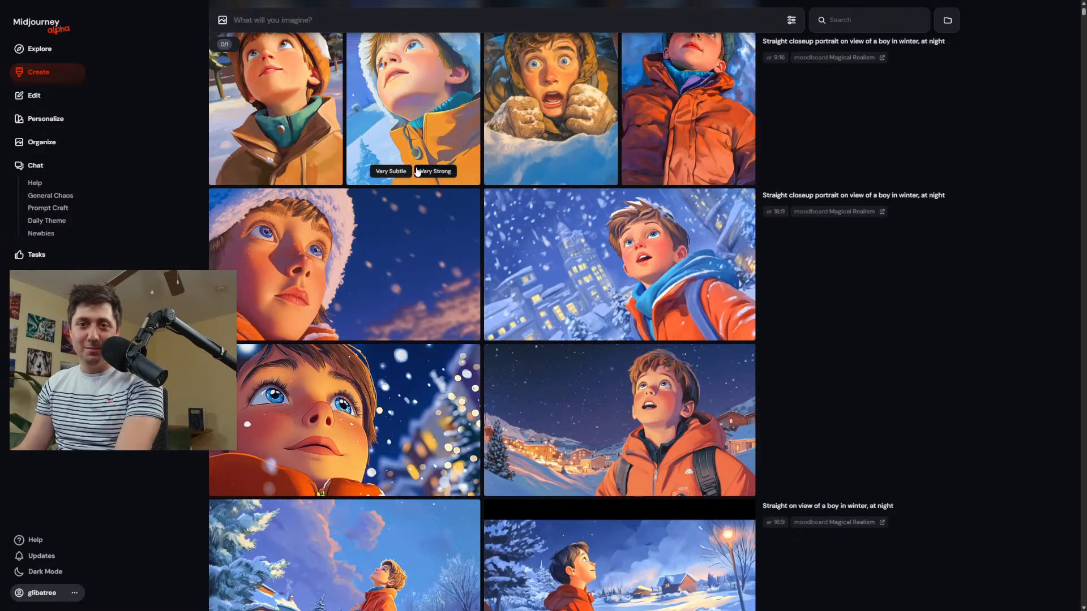
{"action": "scroll", "coordinate": [561, 229], "scroll_direction": "down", "scroll_amount": 1}
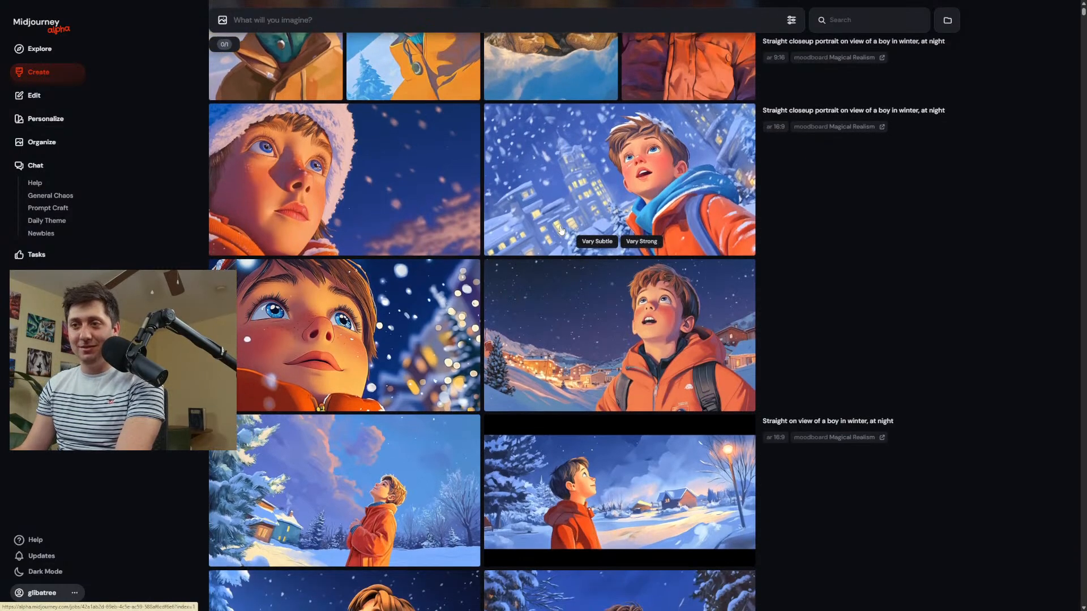
{"action": "scroll", "coordinate": [563, 232], "scroll_direction": "down", "scroll_amount": 5}
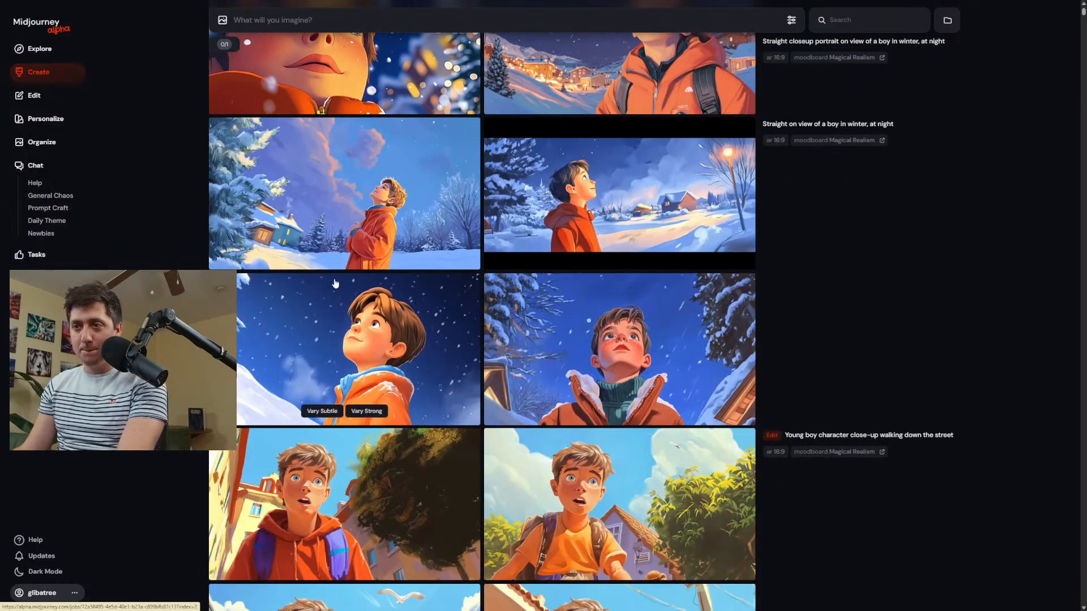
{"action": "scroll", "coordinate": [424, 306], "scroll_direction": "down", "scroll_amount": 5}
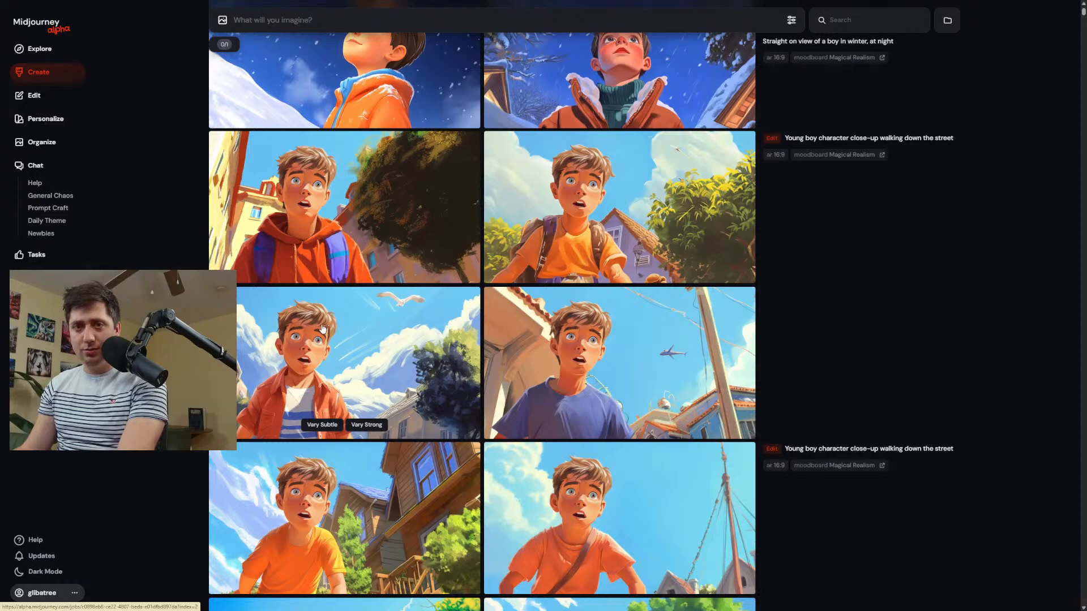
{"action": "scroll", "coordinate": [349, 278], "scroll_direction": "up", "scroll_amount": 8}
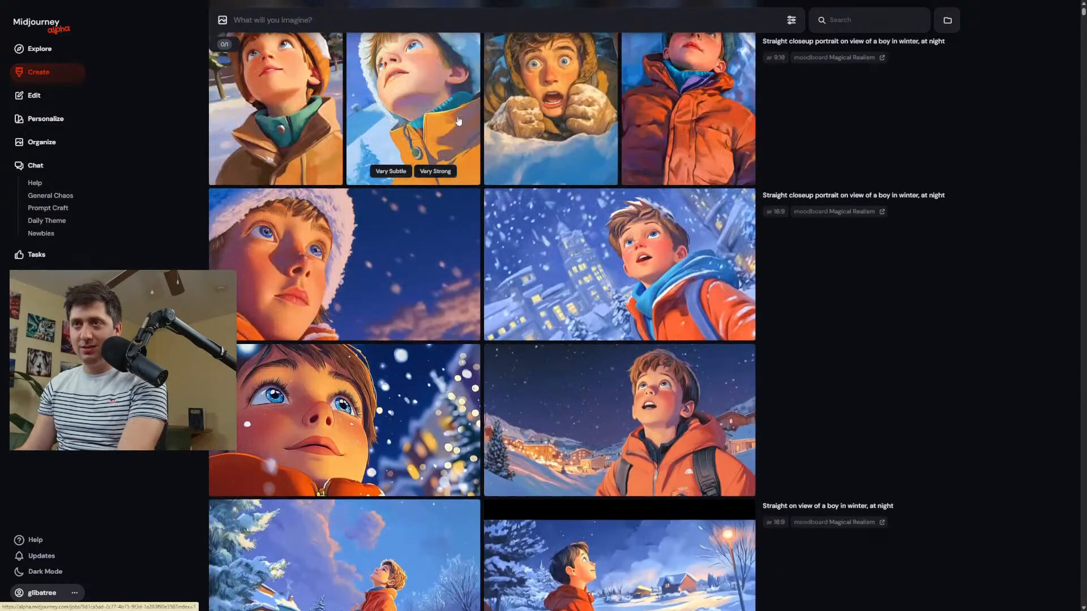
{"action": "left_click", "coordinate": [475, 21]}
{"action": "type", "text": "--random"}
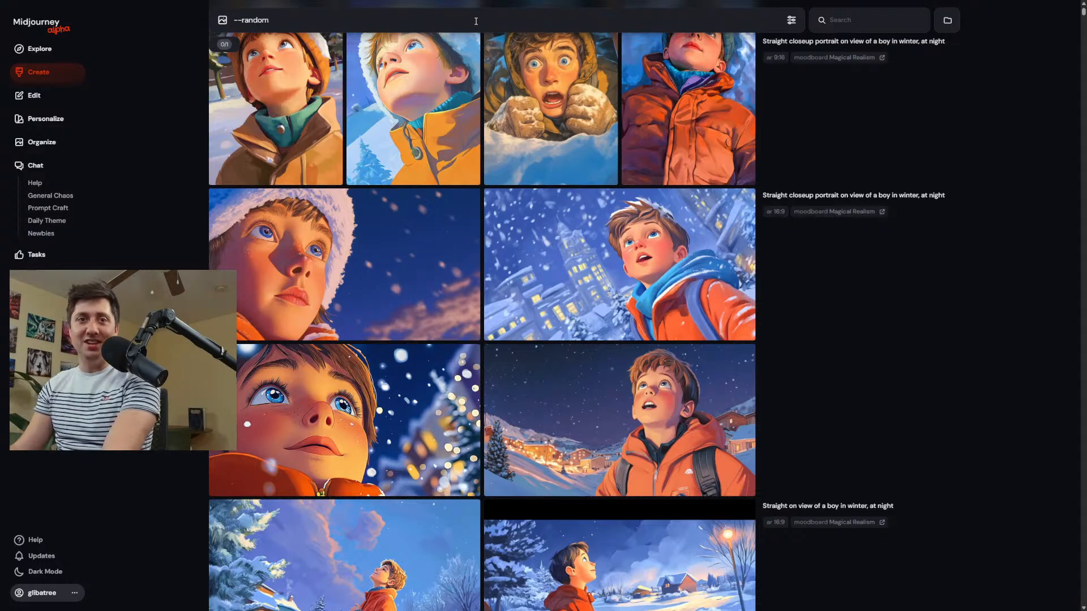
{"action": "left_click_drag", "start_coordinate": [313, 19], "coordinate": [201, 21]}
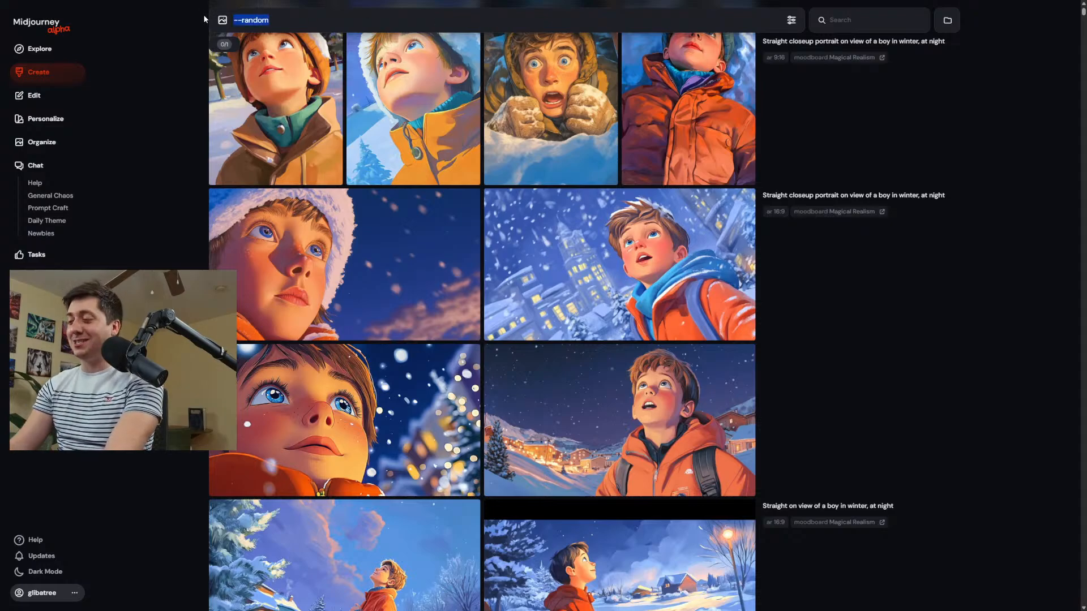
{"action": "key", "text": "BackSpace"}
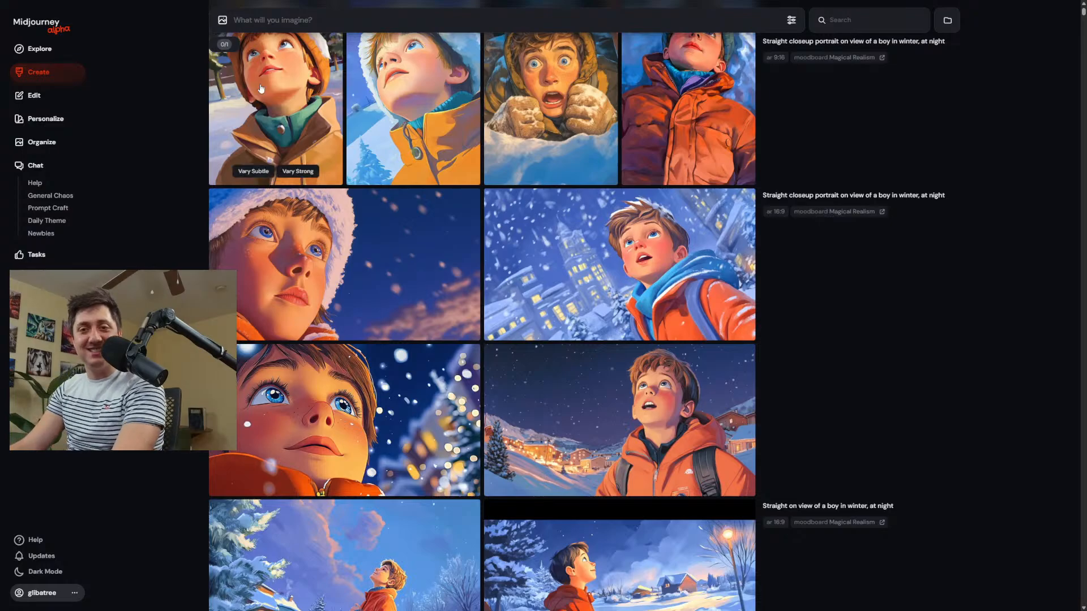
Reuse the newest winter night prompt, reword it to "Straight on portrait view of a boy in winter, at night" and submit it.
{"action": "scroll", "coordinate": [816, 359], "scroll_direction": "down", "scroll_amount": 5}
{"action": "scroll", "coordinate": [637, 226], "scroll_direction": "up", "scroll_amount": 3}
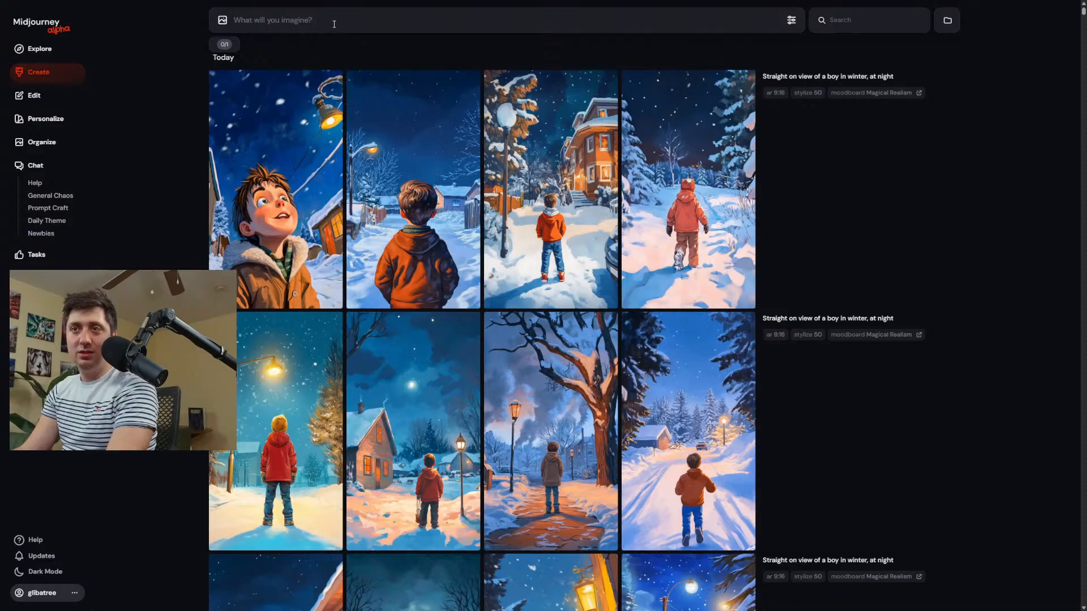
{"action": "left_click", "coordinate": [789, 76]}
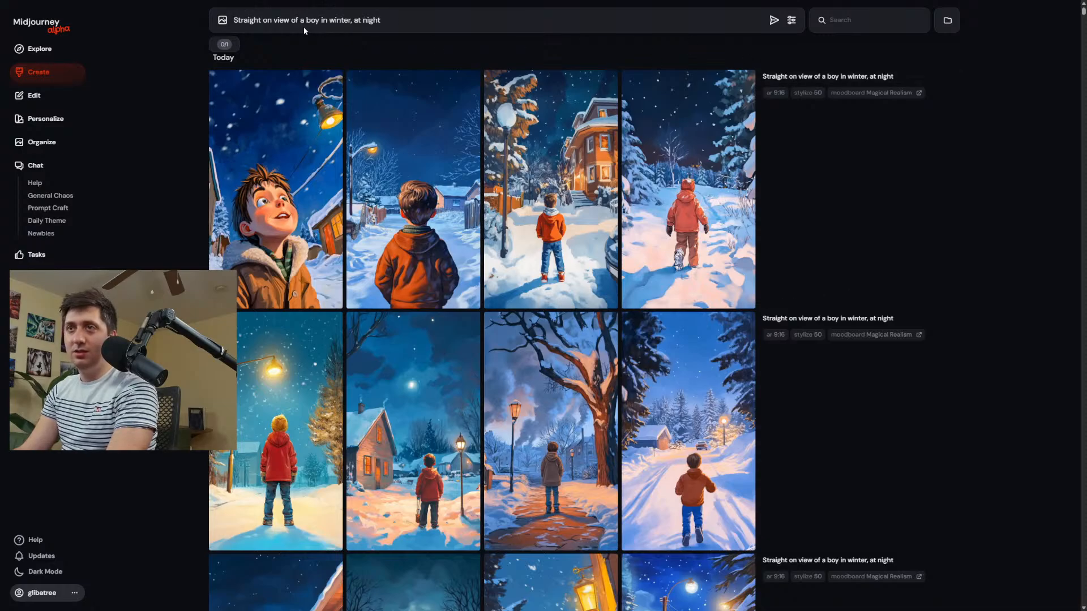
{"action": "left_click", "coordinate": [275, 21]}
{"action": "type", "text": "portrait"}
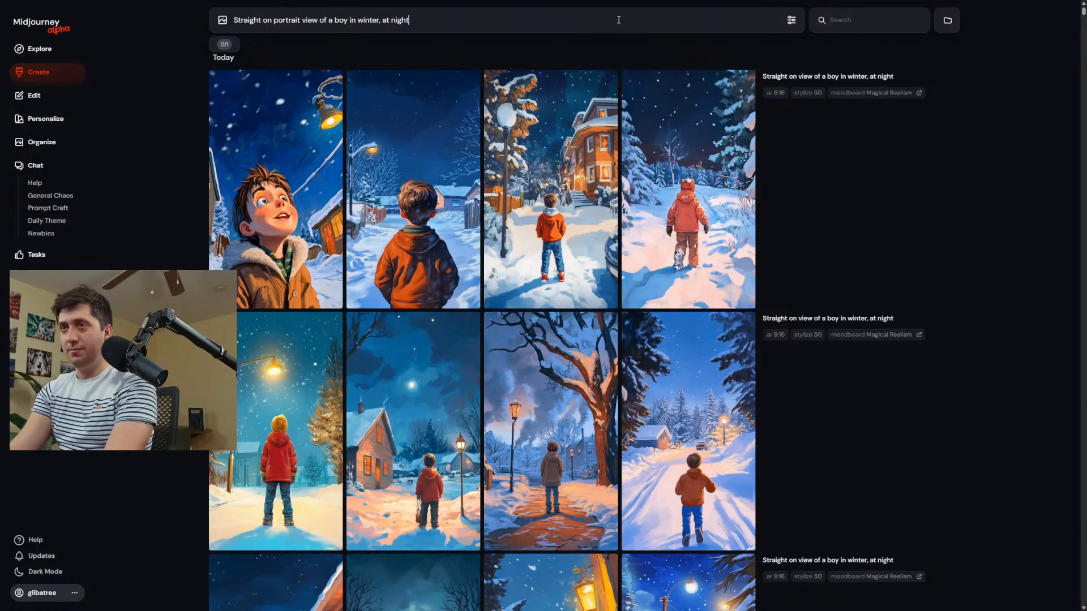
{"action": "key", "text": "Return"}
Open the new portrait of the boy in the striped hood and orange coat in the editor and set its aspect ratio to 16:9.
{"action": "scroll", "coordinate": [446, 264], "scroll_direction": "down", "scroll_amount": 10}
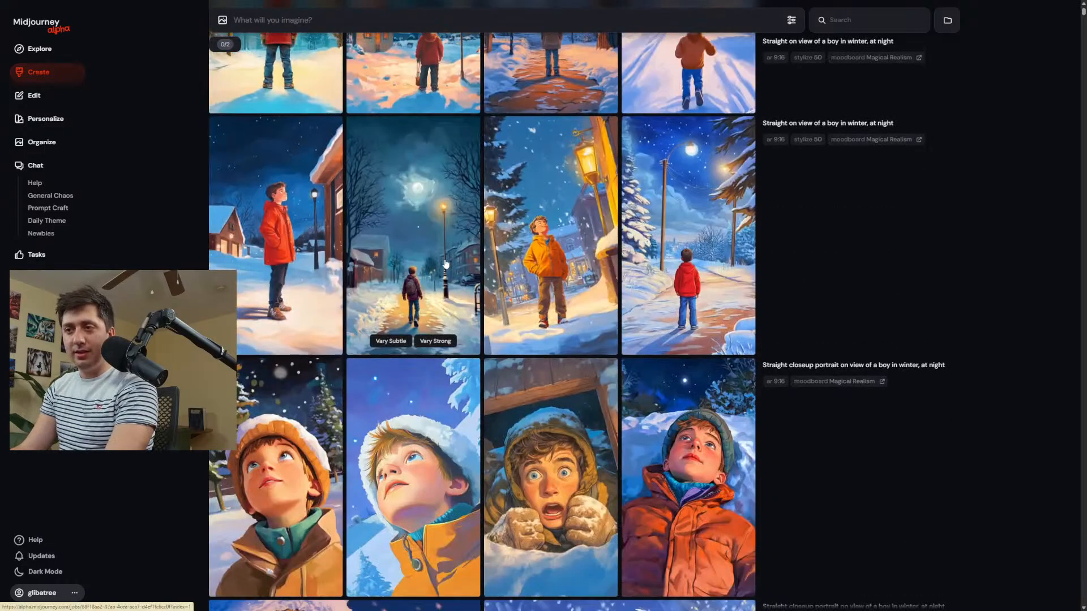
{"action": "scroll", "coordinate": [804, 48], "scroll_direction": "up", "scroll_amount": 5}
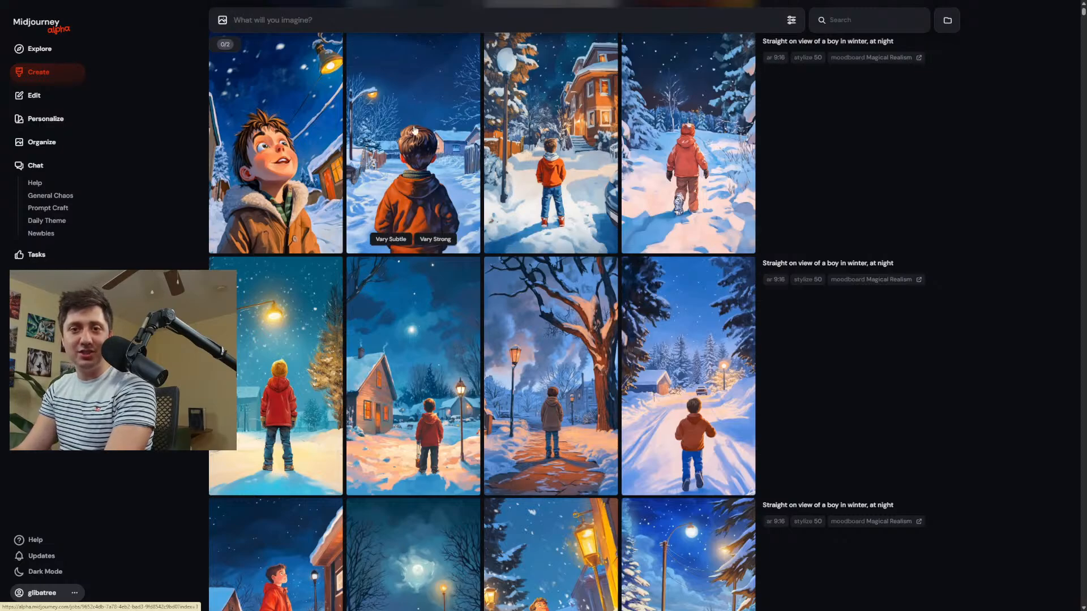
{"action": "scroll", "coordinate": [587, 115], "scroll_direction": "up", "scroll_amount": 2}
{"action": "scroll", "coordinate": [587, 115], "scroll_direction": "up", "scroll_amount": 3}
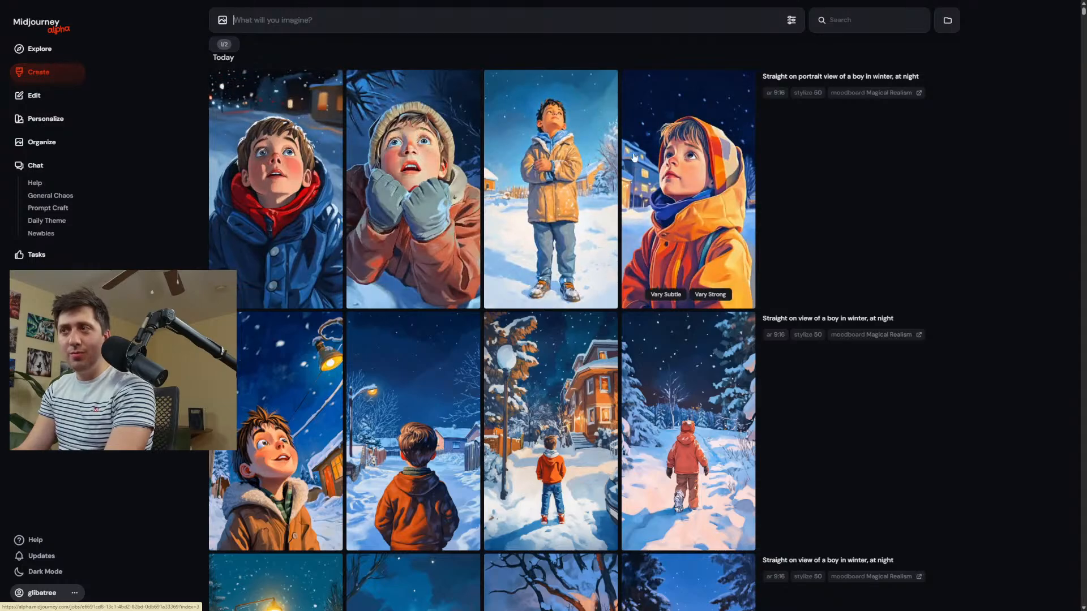
{"action": "left_click", "coordinate": [697, 185]}
{"action": "left_click", "coordinate": [1021, 562]}
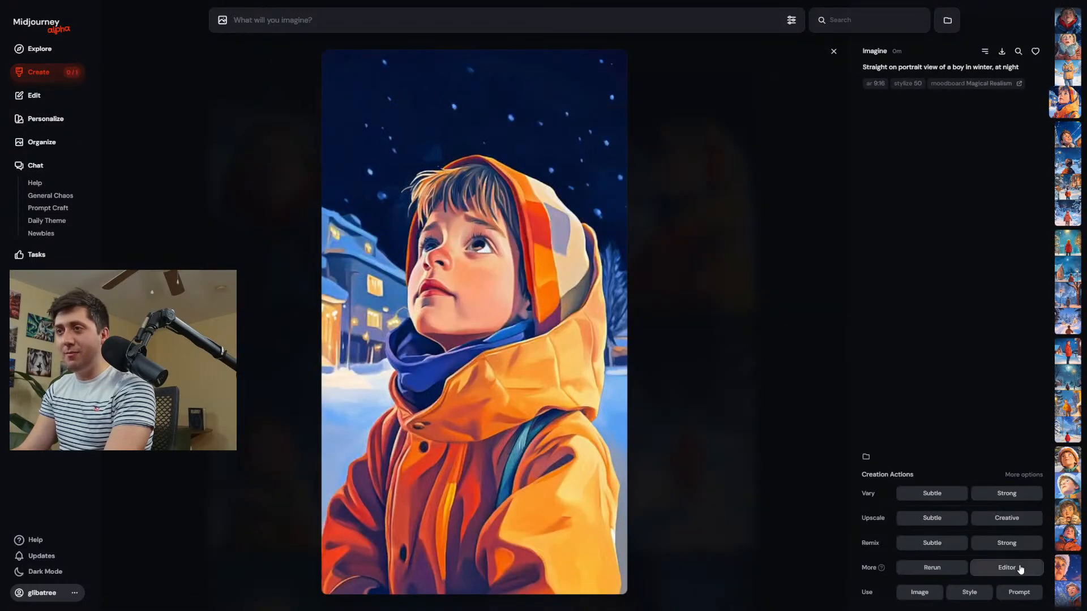
{"action": "left_click", "coordinate": [820, 13]}
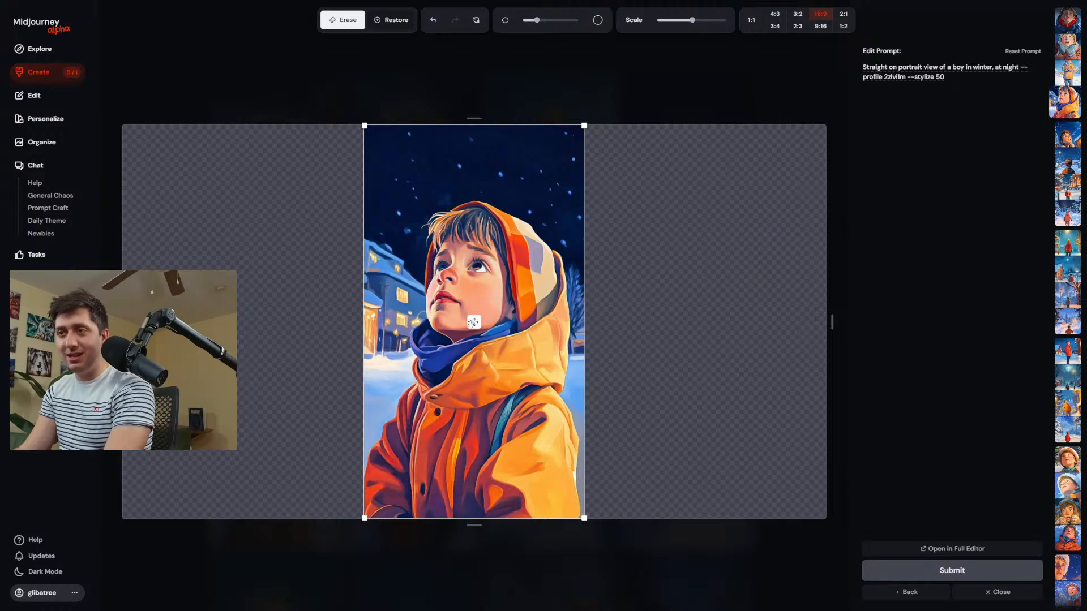
Shift the portrait upward within the wide canvas and erase the night sky above the boy and houses with the largest brush.
{"action": "left_click_drag", "start_coordinate": [475, 321], "coordinate": [475, 290]}
{"action": "scroll", "coordinate": [621, 264], "scroll_direction": "up", "scroll_amount": 5}
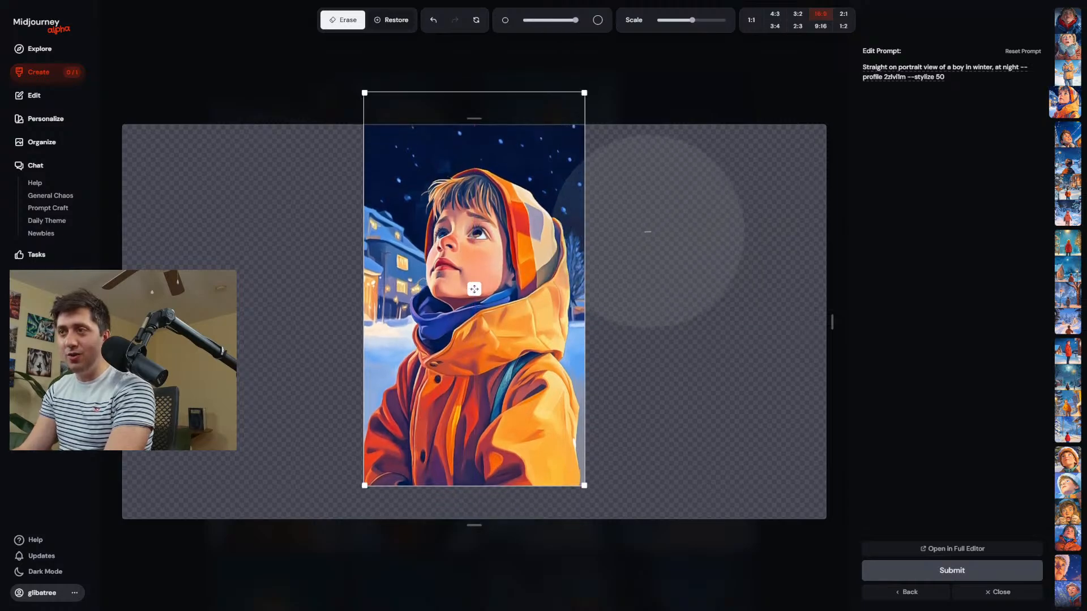
{"action": "mouse_move", "coordinate": [622, 122]}
{"action": "left_mouse_down"}
{"action": "mouse_move", "coordinate": [352, 48]}
{"action": "mouse_move", "coordinate": [206, 170]}
{"action": "left_mouse_up"}
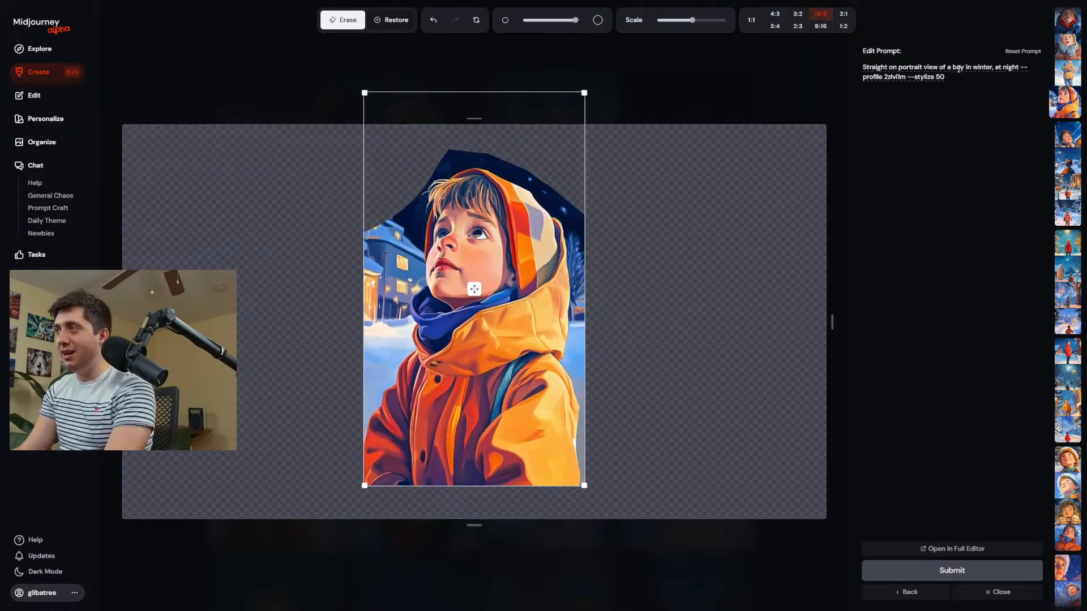
Remove "--stylize 50" from the edit prompt, insert "beautiful noprthern lights over his" before "at night", submit the edit and return to the creations.
{"action": "left_click_drag", "start_coordinate": [948, 77], "coordinate": [904, 77]}
{"action": "key", "text": "BackSpace"}
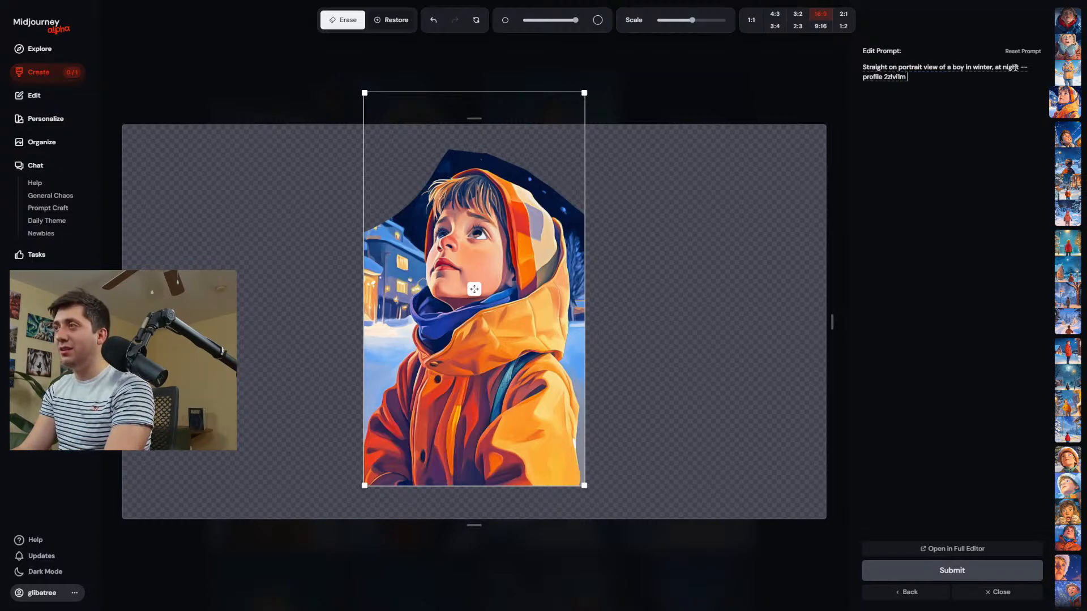
{"action": "type", "text": "beautiful"}
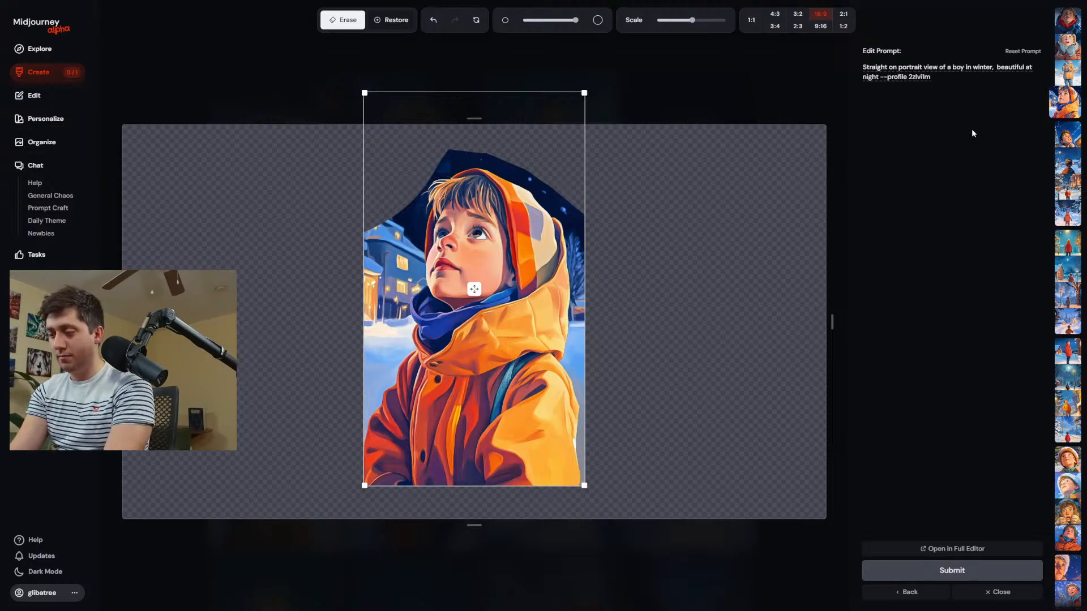
{"action": "type", "text": " noprthern"}
{"action": "type", "text": " lights over"}
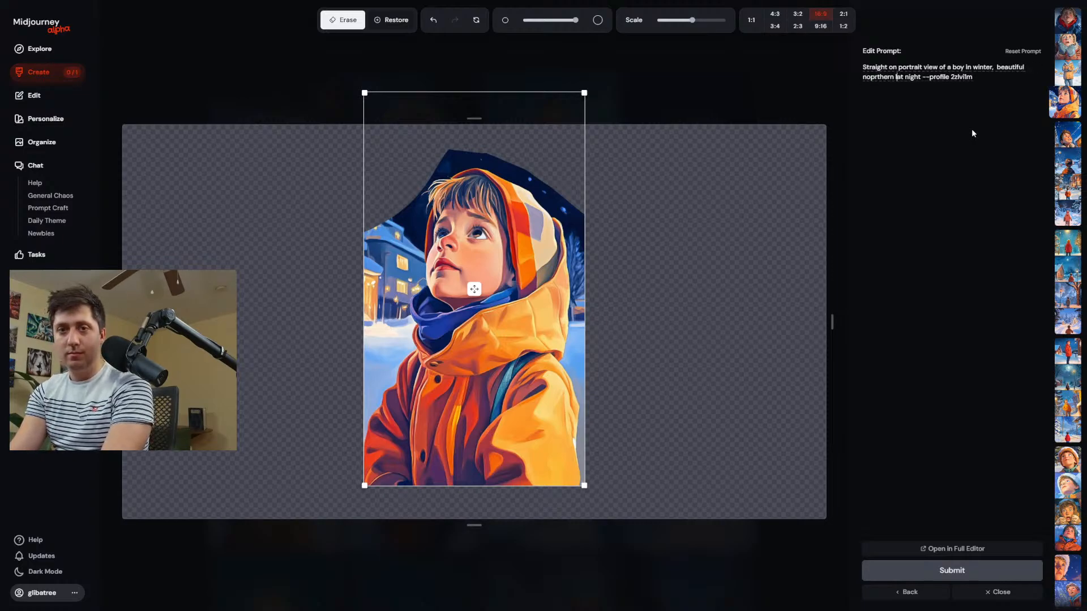
{"action": "type", "text": " his"}
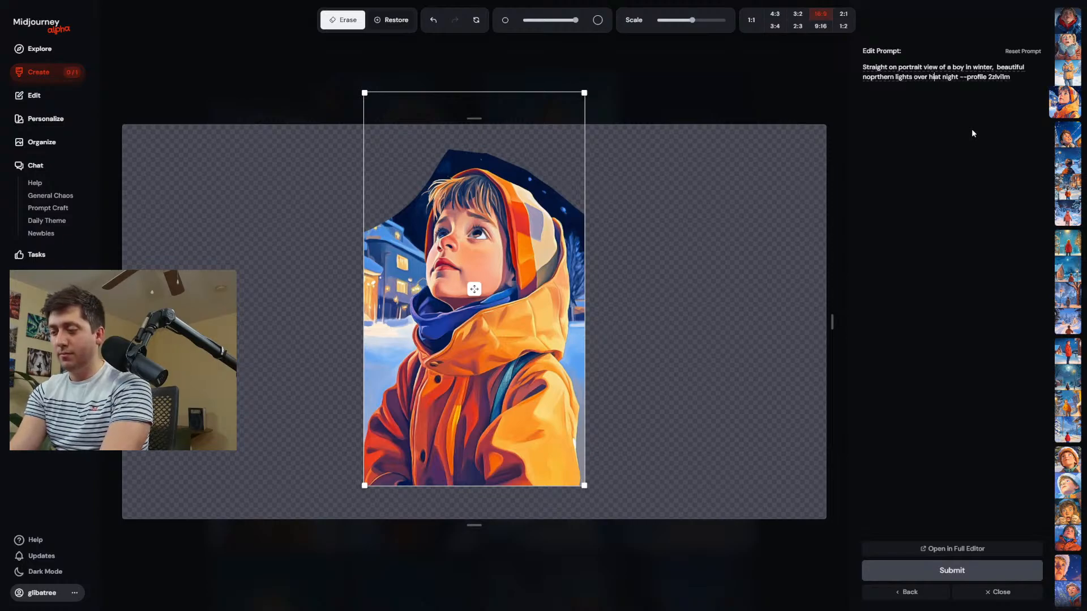
{"action": "key", "text": "Return"}
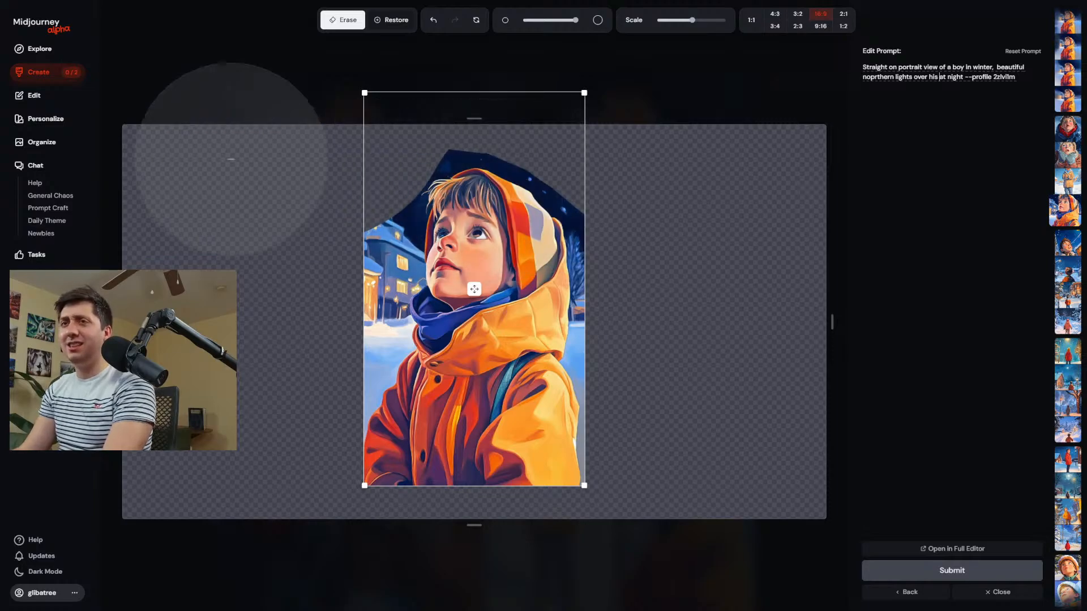
{"action": "left_click", "coordinate": [53, 75]}
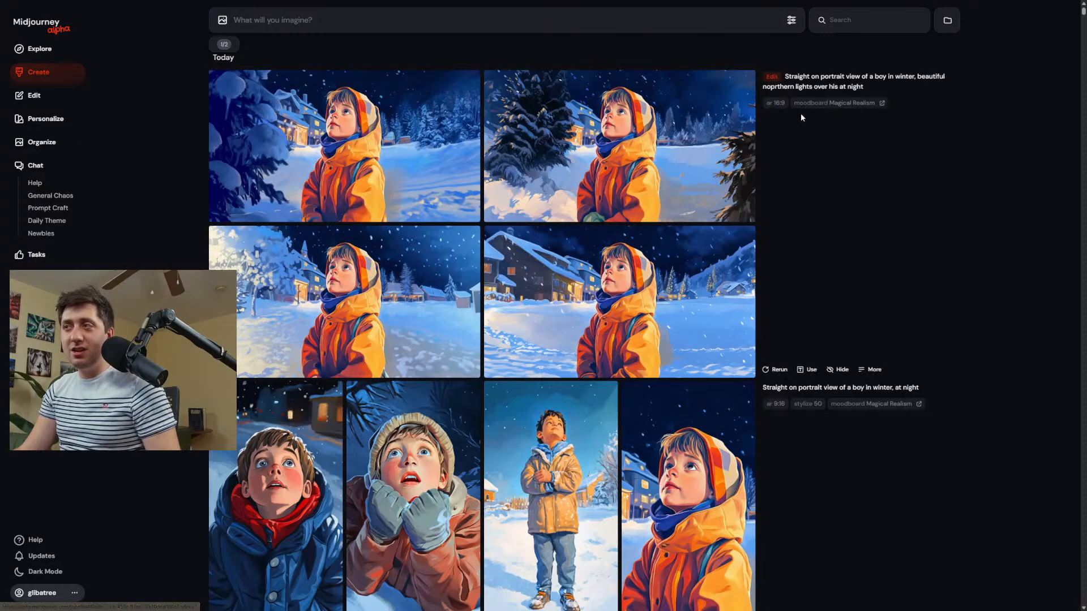
Add the newest edit's Magical Realism moodboard to the prompt and open that moodboard's image collection.
{"action": "left_click", "coordinate": [821, 103]}
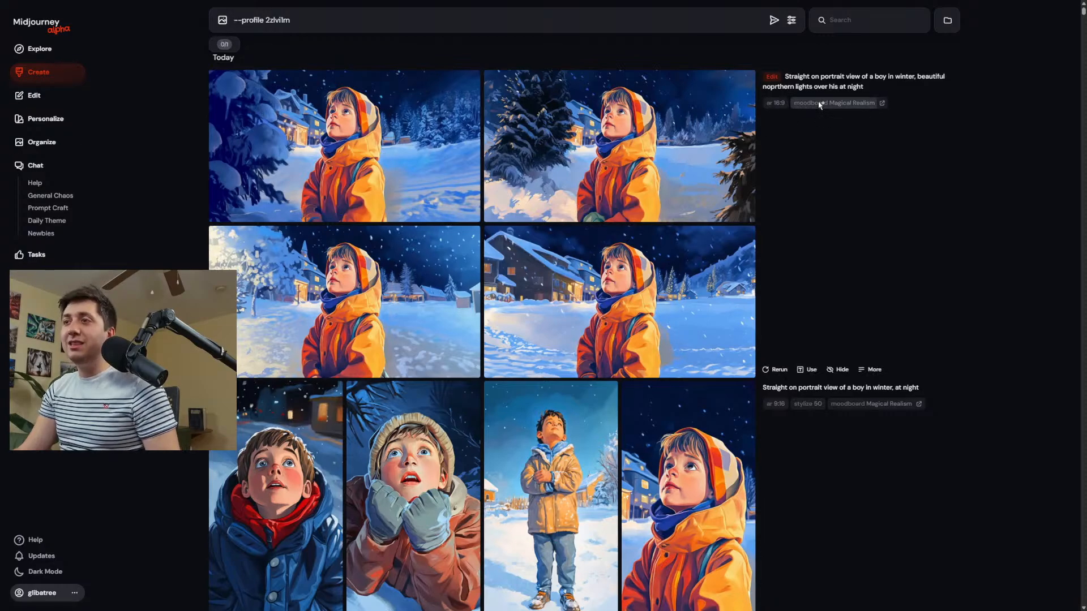
{"action": "left_click", "coordinate": [45, 118]}
{"action": "left_click", "coordinate": [536, 447]}
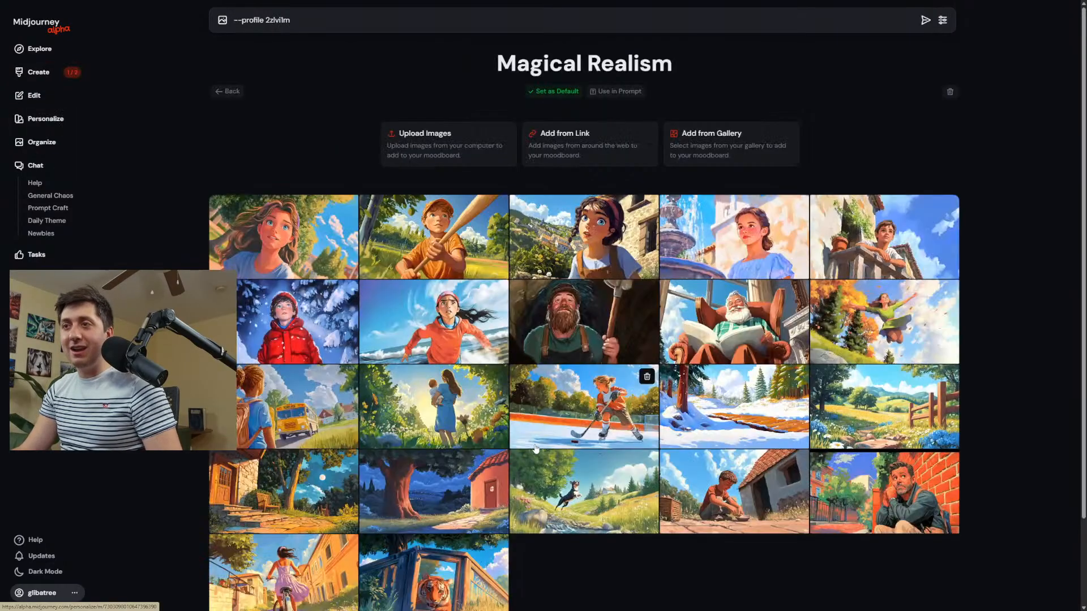
{"action": "scroll", "coordinate": [595, 265], "scroll_direction": "down", "scroll_amount": 2}
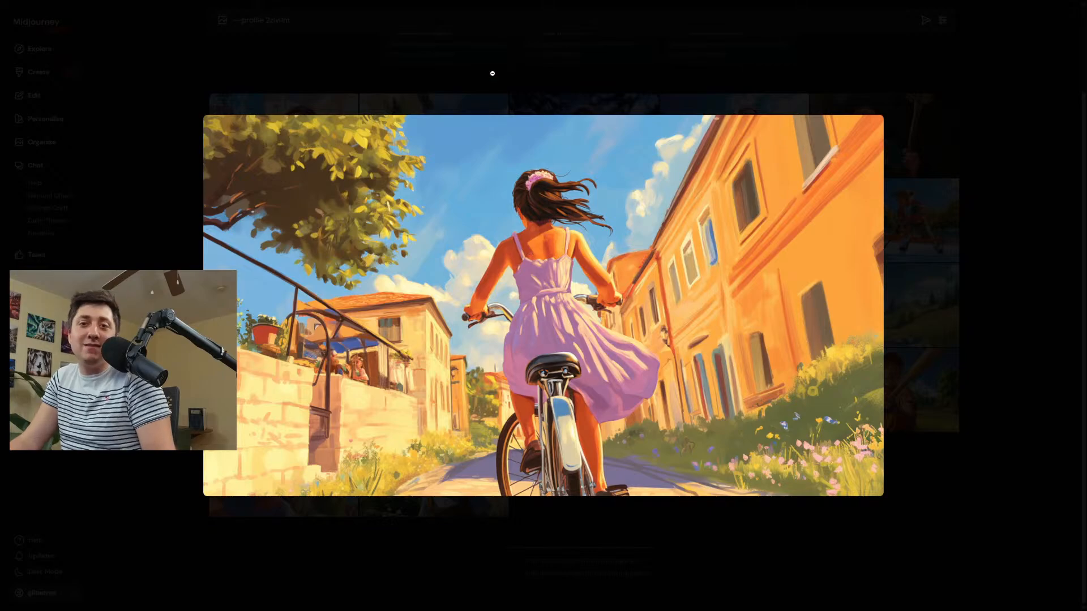
Enlarge the moodboard images of the man by the brick wall, the girl cycling, the crouching boy and the baseball boy.
{"action": "left_click", "coordinate": [492, 73]}
{"action": "left_click", "coordinate": [436, 387]}
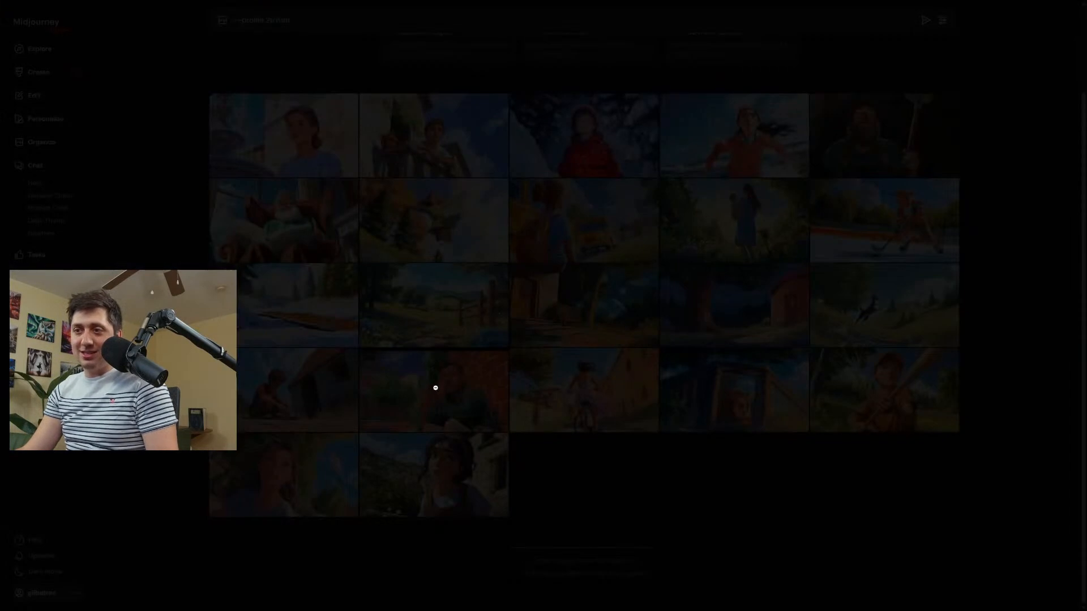
{"action": "left_click", "coordinate": [635, 210]}
{"action": "left_click", "coordinate": [554, 408]}
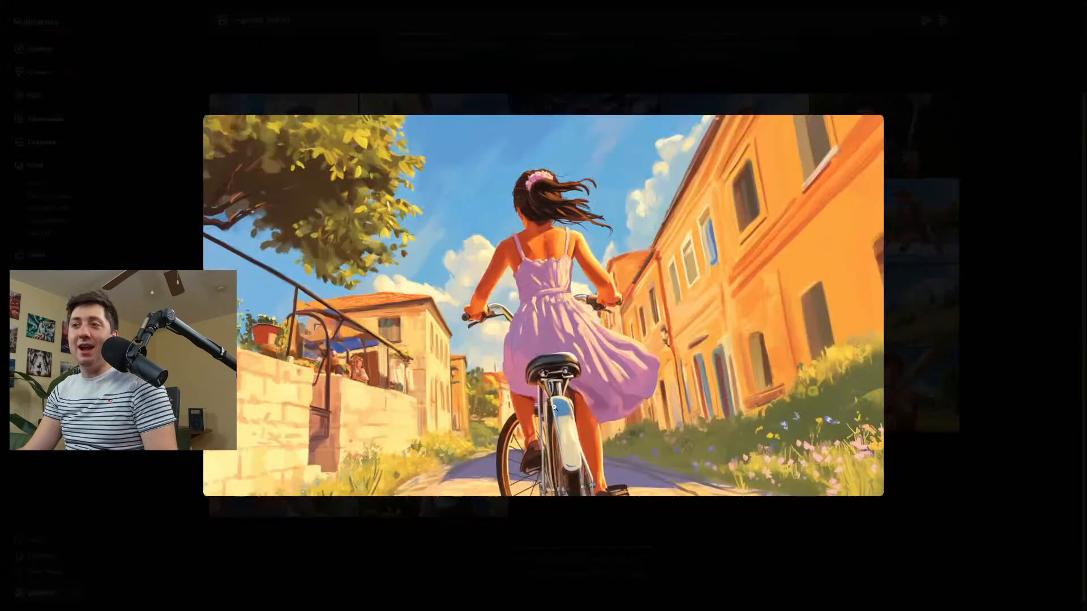
{"action": "left_click", "coordinate": [539, 61]}
{"action": "left_click", "coordinate": [308, 418]}
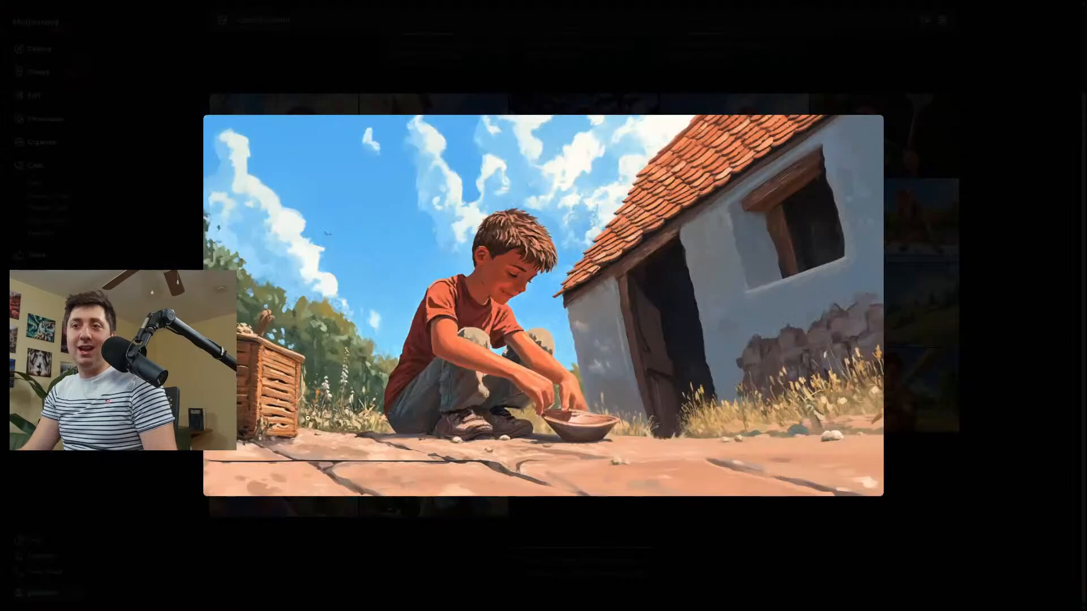
{"action": "left_click", "coordinate": [514, 256]}
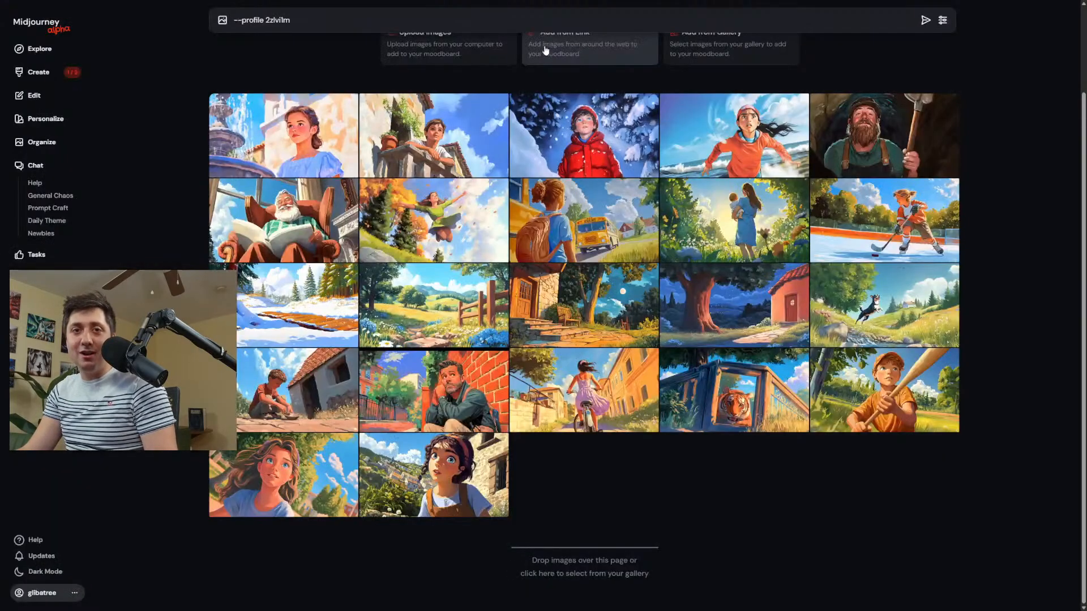
{"action": "left_click", "coordinate": [888, 381]}
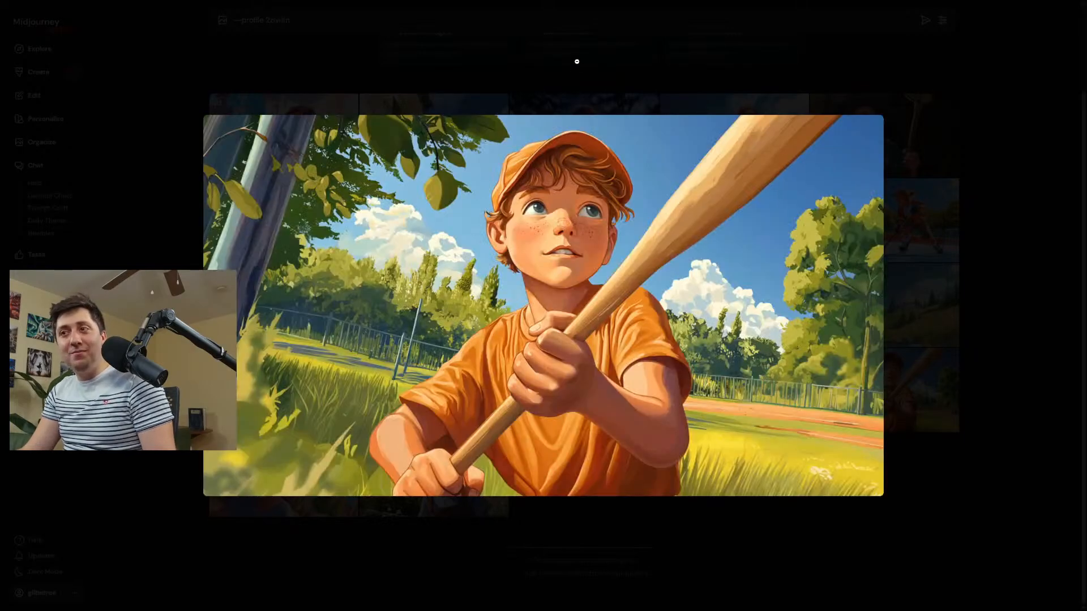
{"action": "left_click", "coordinate": [577, 61]}
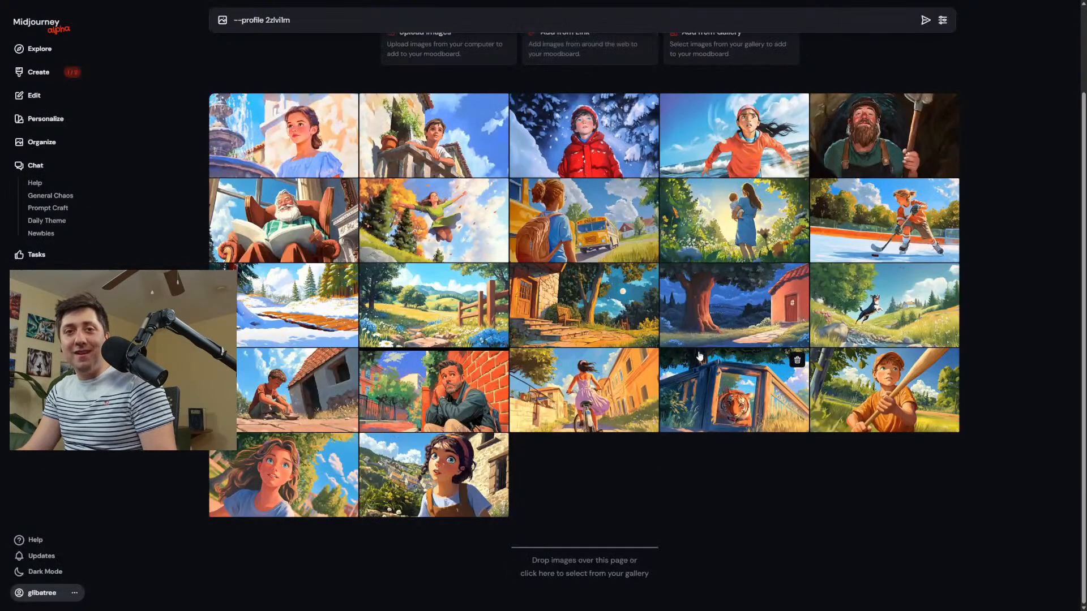
Enlarge the moodboard images of the boy in the red winter coat, the girl by the fountain and the boy on the balcony.
{"action": "left_click", "coordinate": [595, 121]}
{"action": "left_click", "coordinate": [500, 45]}
{"action": "left_click", "coordinate": [252, 129]}
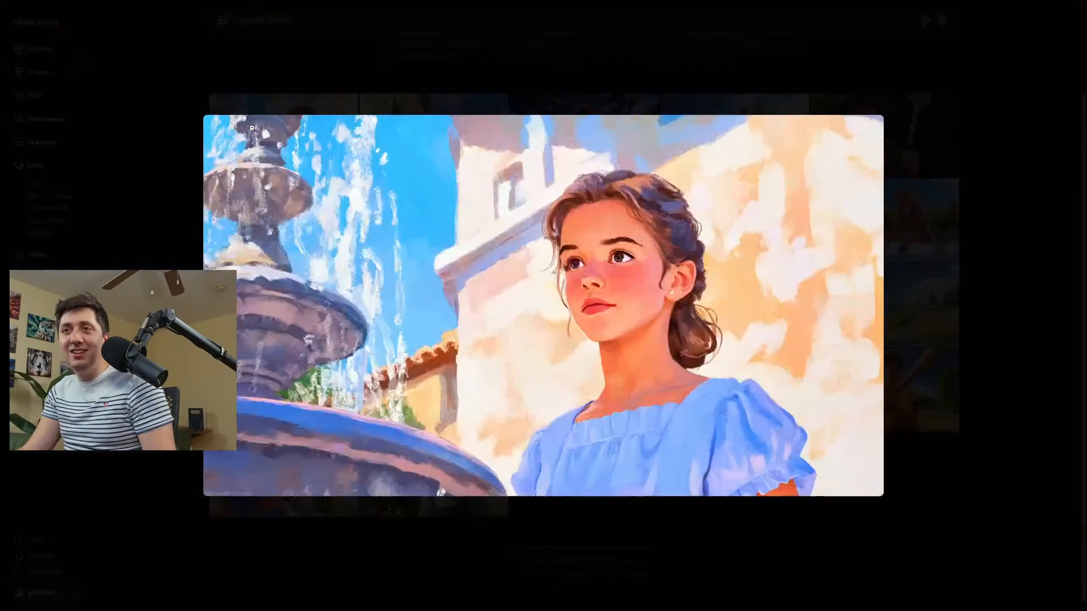
{"action": "left_click", "coordinate": [517, 19]}
{"action": "left_click", "coordinate": [446, 136]}
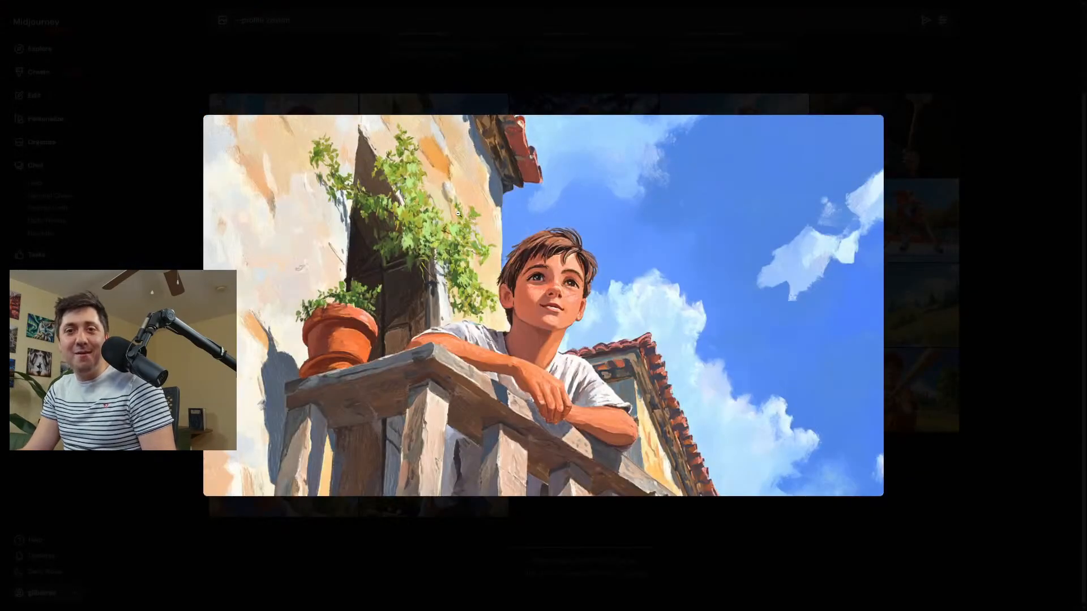
{"action": "left_click", "coordinate": [509, 49]}
Compare the wide winter results in the creations and open the one with the snowy chalets and mountain in the editor.
{"action": "left_click", "coordinate": [57, 78]}
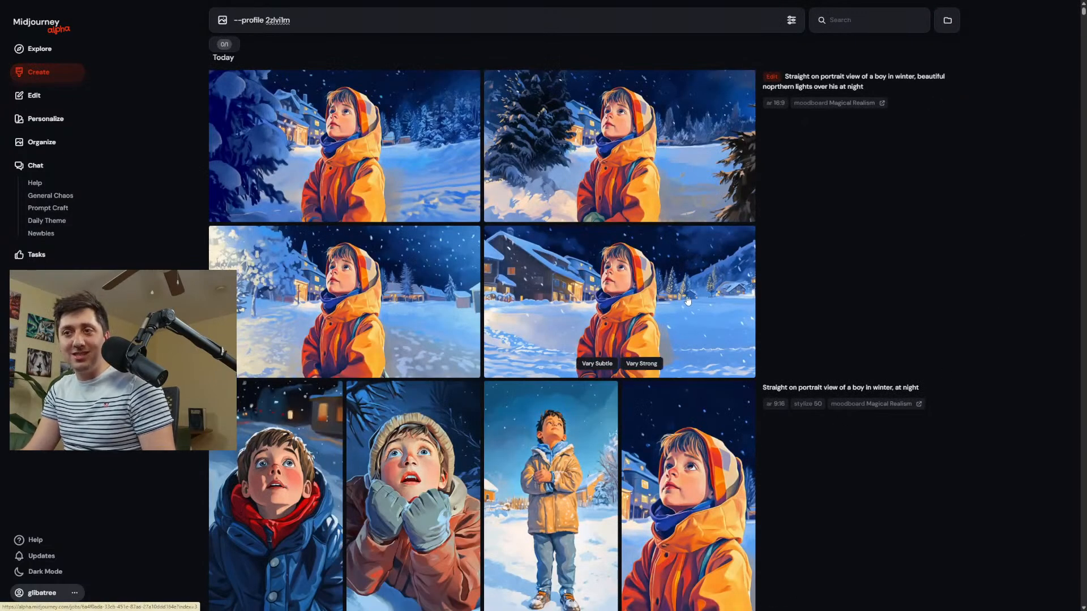
{"action": "left_click", "coordinate": [581, 297]}
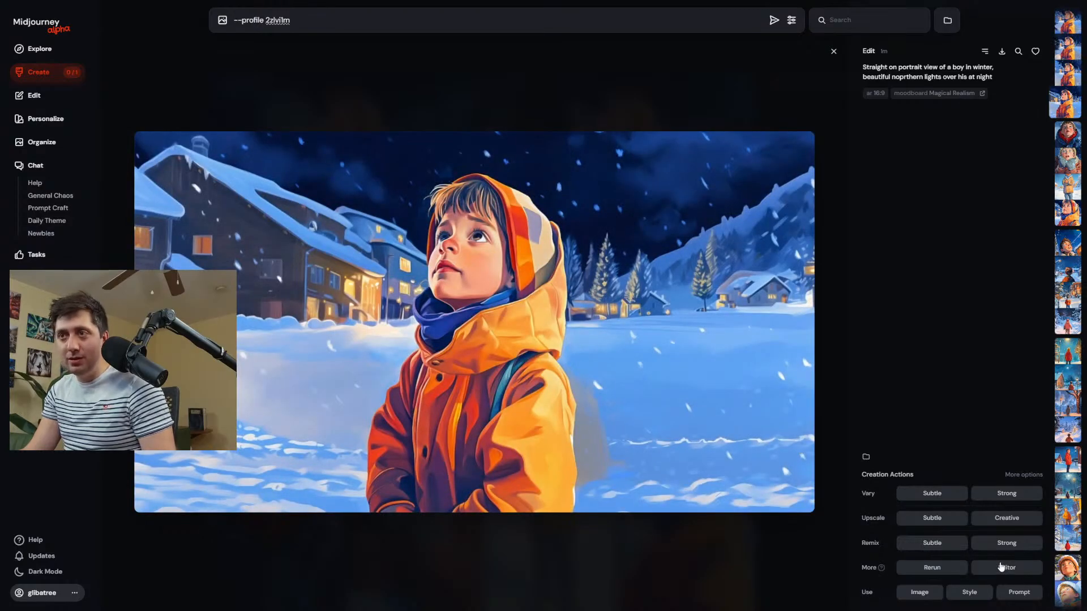
{"action": "key", "text": "Left"}
{"action": "key", "text": "Right"}
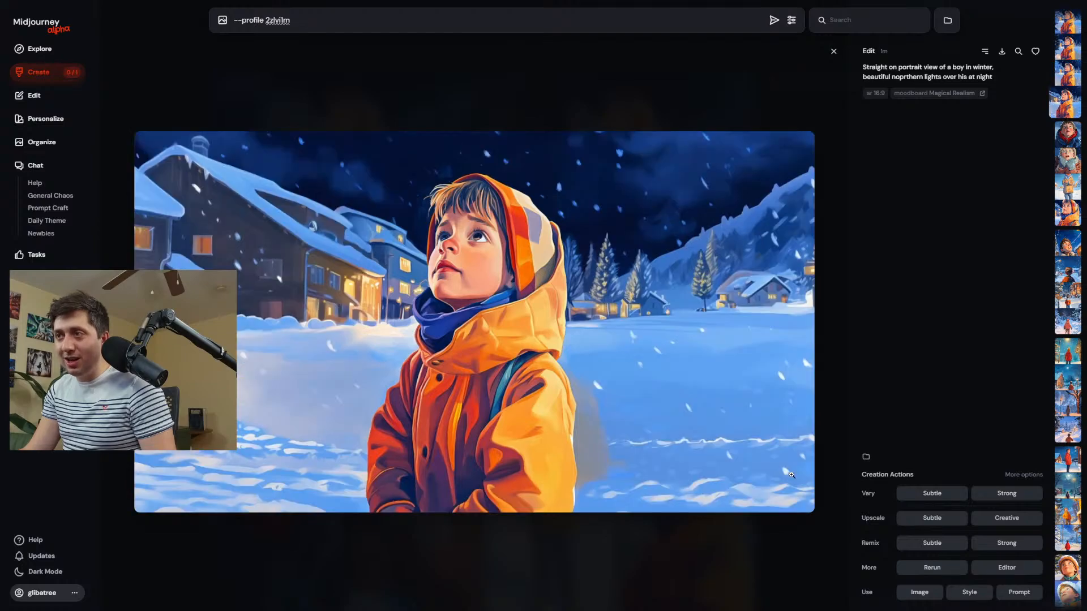
{"action": "key", "text": "Right"}
{"action": "key", "text": "Left"}
{"action": "left_click", "coordinate": [1004, 569]}
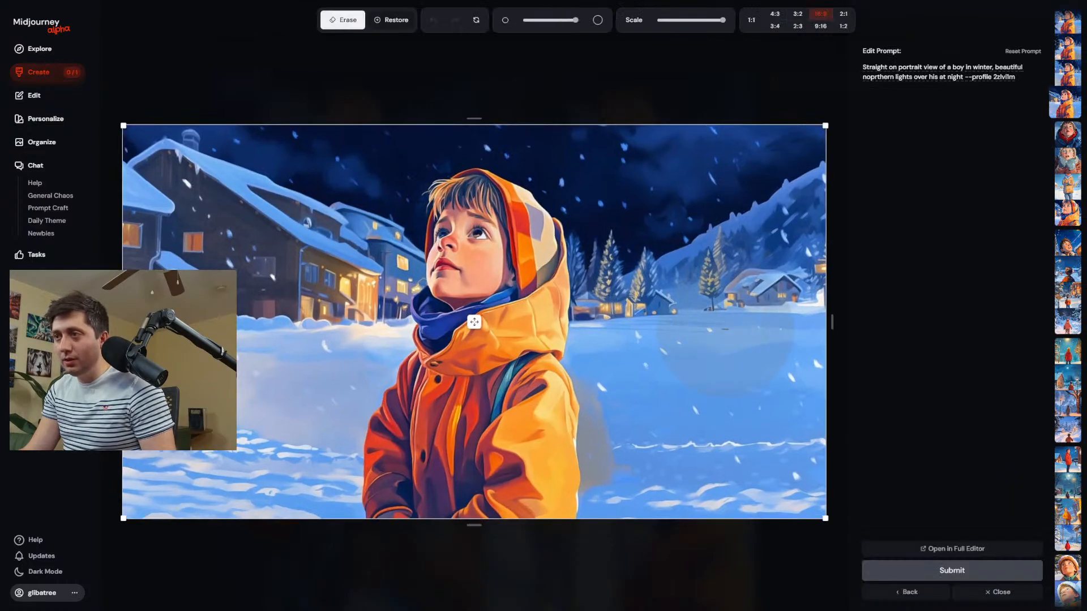
Erase the sky, houses and snow around the boy, submit the edit with the existing prompt and return to the creations.
{"action": "mouse_move", "coordinate": [753, 317]}
{"action": "left_mouse_down"}
{"action": "mouse_move", "coordinate": [693, 284]}
{"action": "mouse_move", "coordinate": [664, 161]}
{"action": "mouse_move", "coordinate": [503, 75]}
{"action": "mouse_move", "coordinate": [313, 91]}
{"action": "mouse_move", "coordinate": [313, 239]}
{"action": "mouse_move", "coordinate": [253, 254]}
{"action": "mouse_move", "coordinate": [128, 191]}
{"action": "left_mouse_up"}
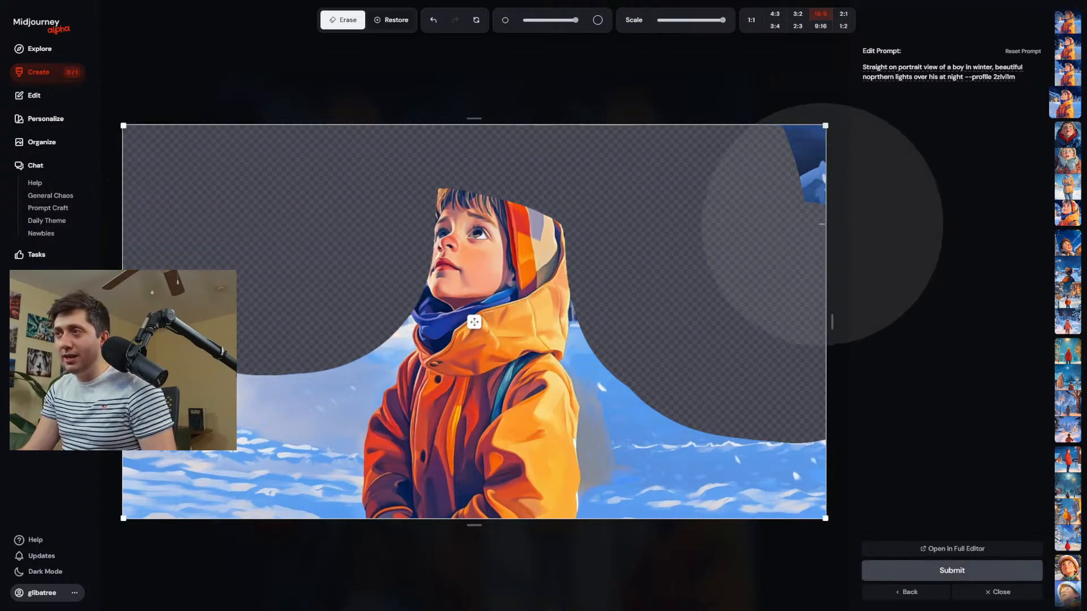
{"action": "left_click_drag", "start_coordinate": [684, 315], "coordinate": [697, 430]}
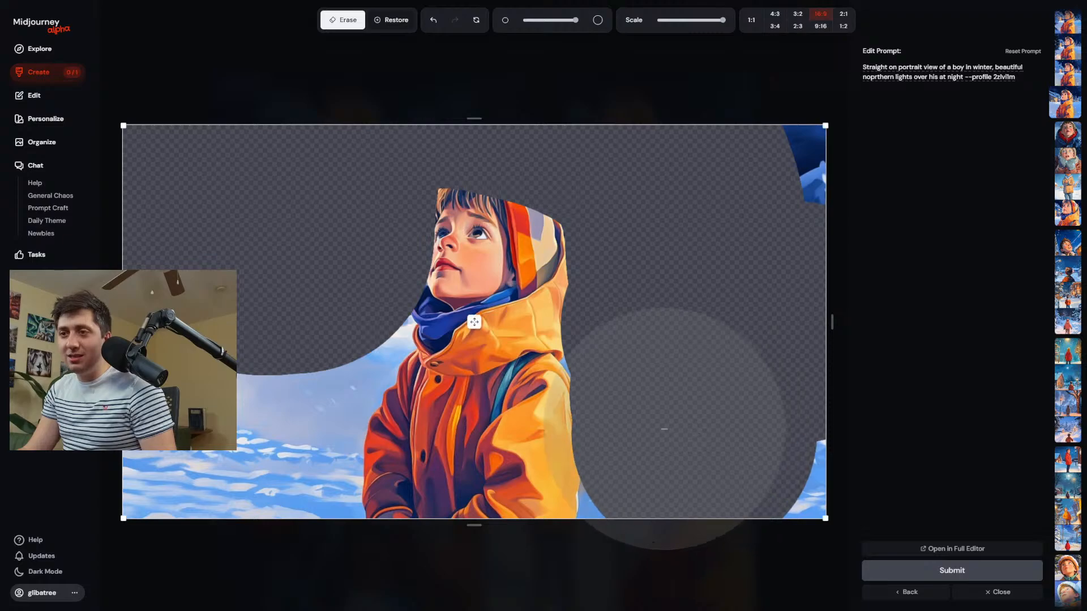
{"action": "left_click_drag", "start_coordinate": [275, 350], "coordinate": [299, 355]}
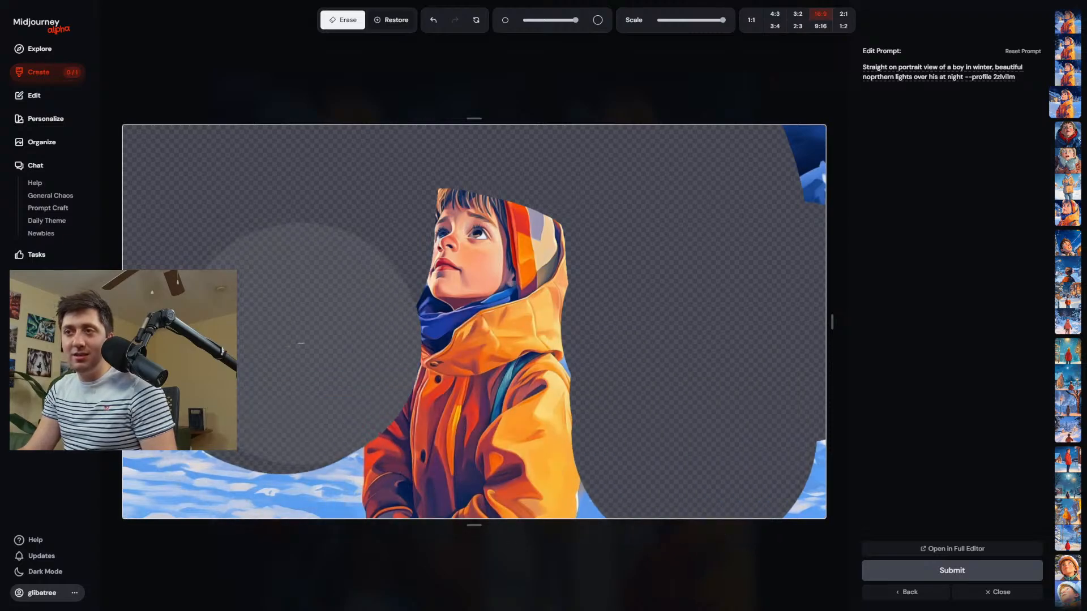
{"action": "left_click", "coordinate": [999, 571]}
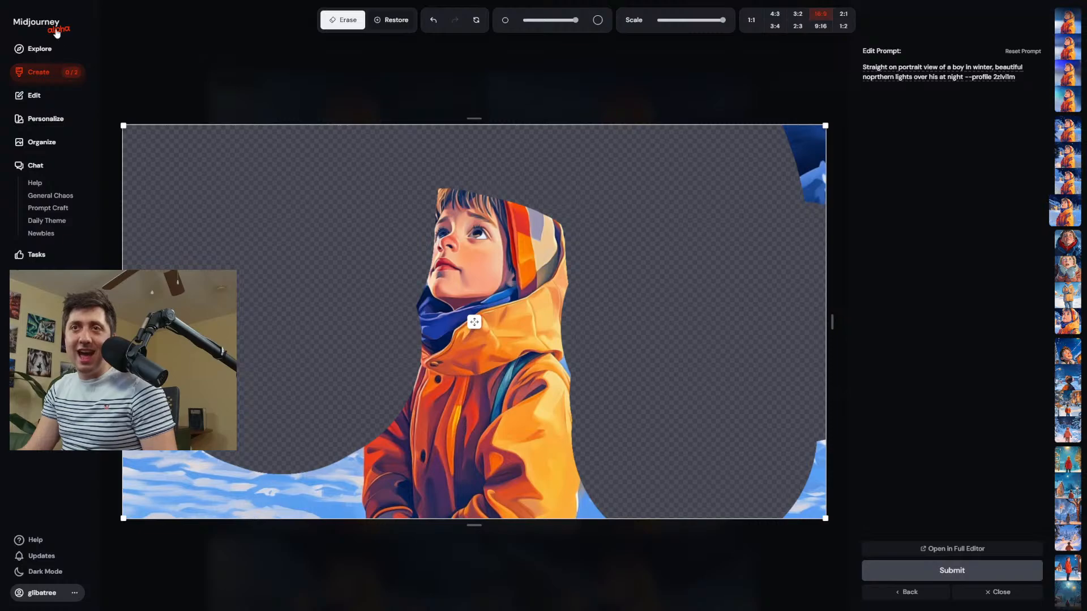
{"action": "left_click", "coordinate": [68, 71]}
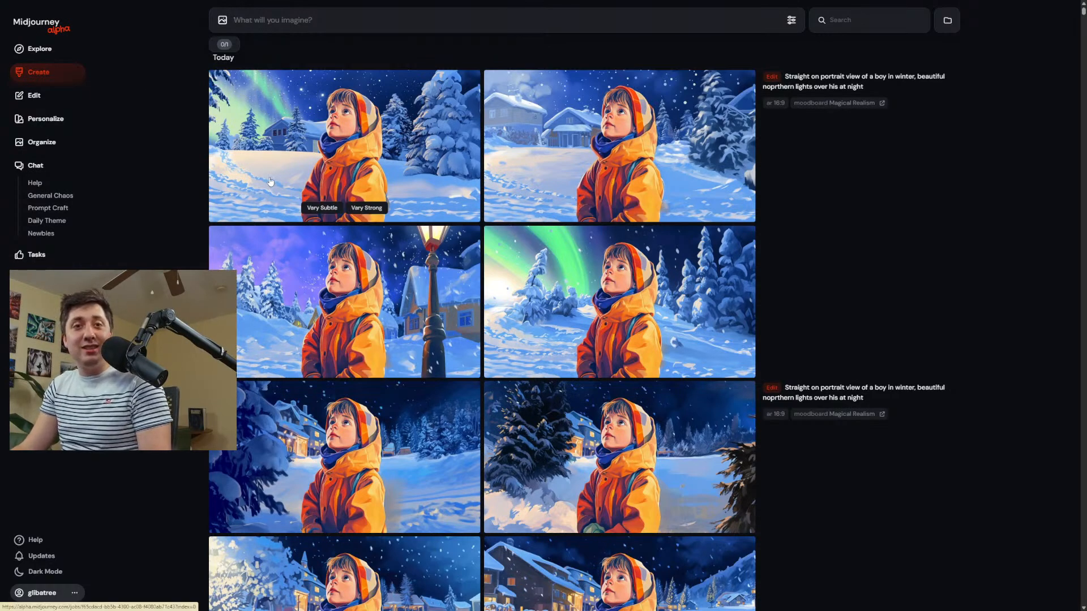
Download the new result with the green aurora beside the snowy house and upload it to the Magical Realism moodboard.
{"action": "left_click", "coordinate": [287, 157]}
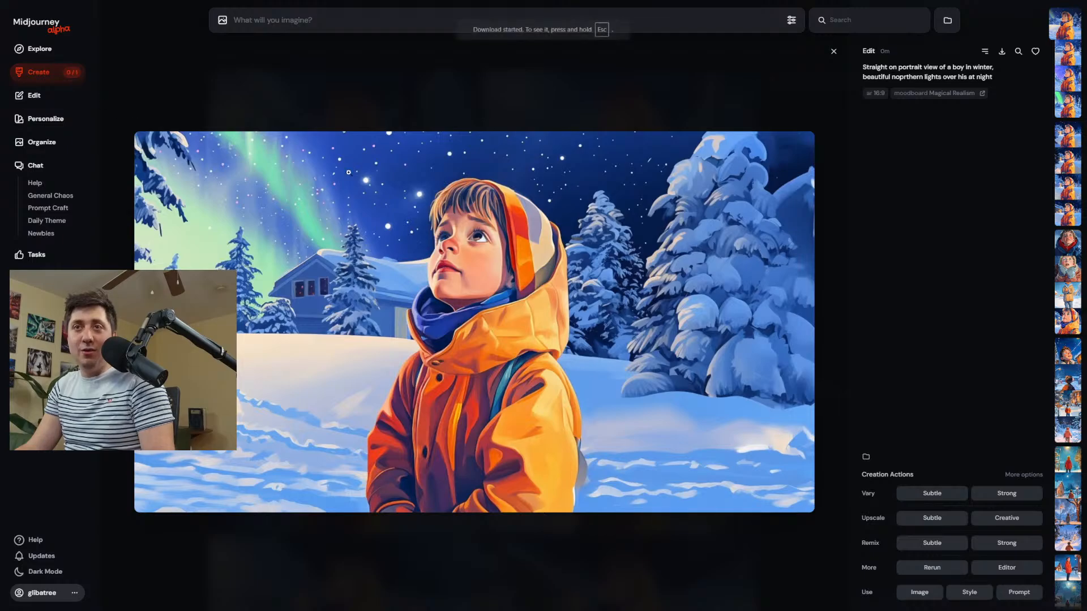
{"action": "left_click", "coordinate": [44, 101]}
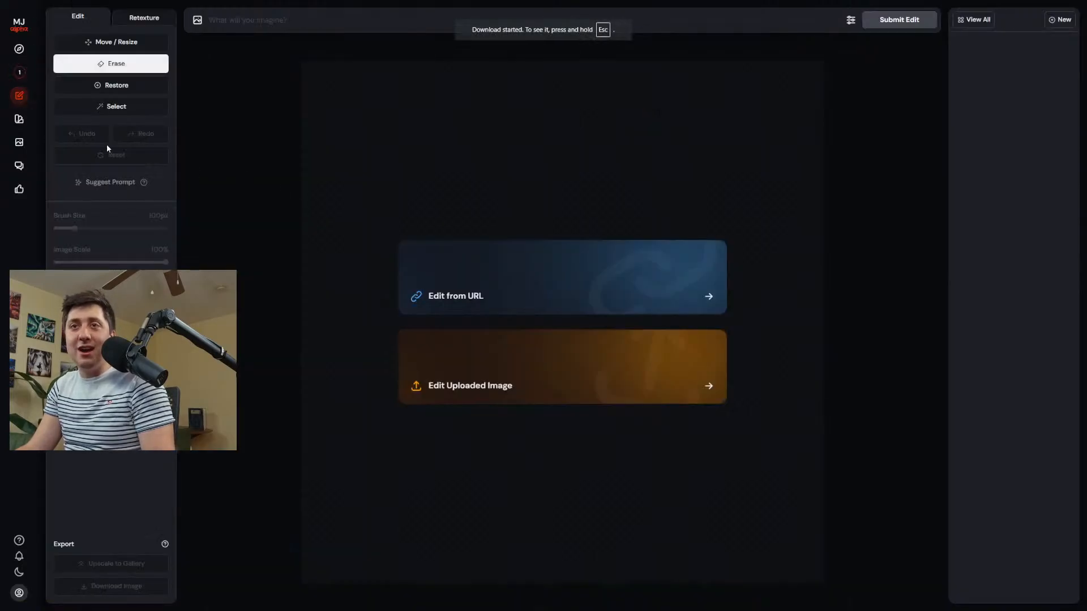
{"action": "left_click", "coordinate": [18, 119]}
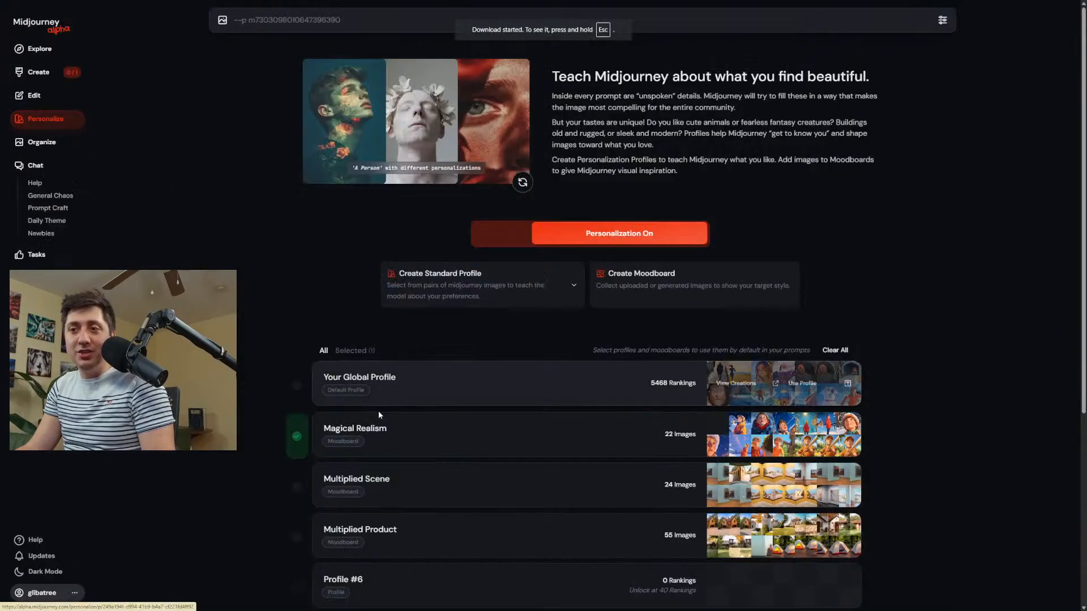
{"action": "left_click", "coordinate": [460, 439]}
{"action": "left_click", "coordinate": [447, 146]}
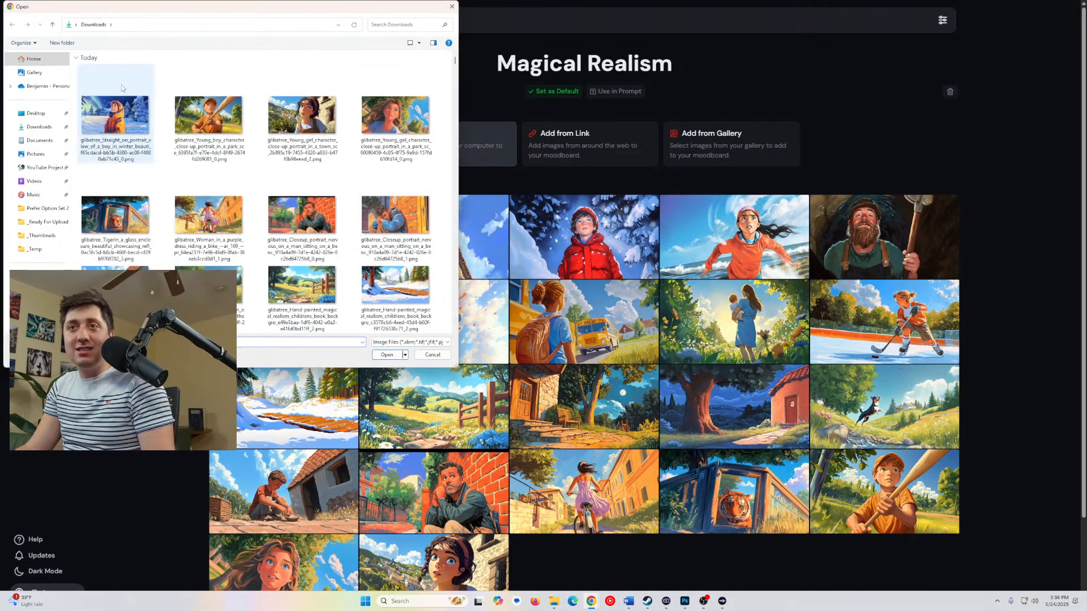
{"action": "left_click", "coordinate": [117, 95]}
{"action": "left_click", "coordinate": [389, 355]}
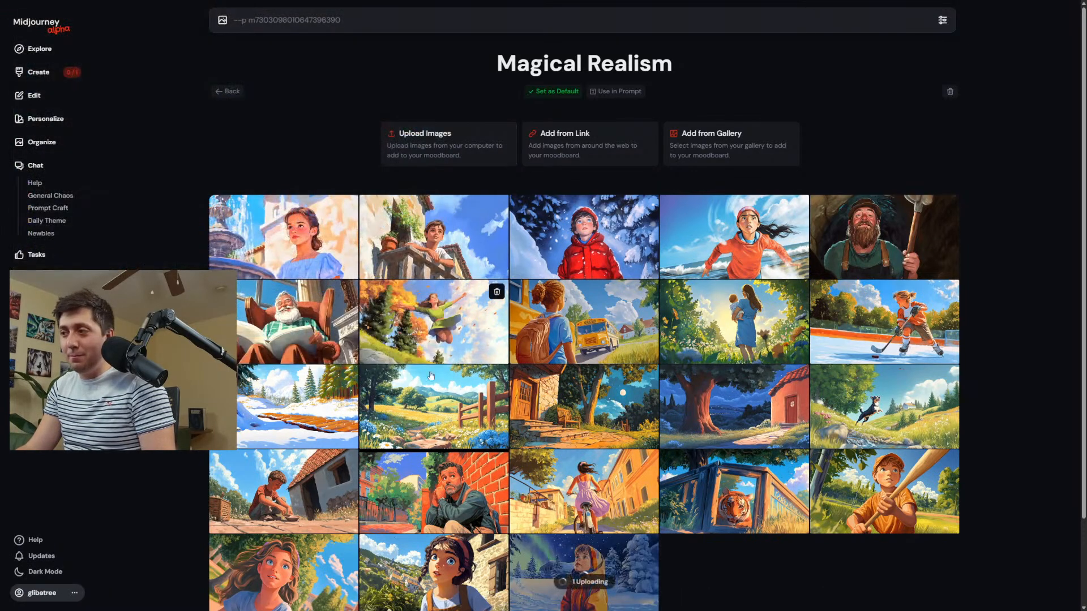
{"action": "scroll", "coordinate": [604, 480], "scroll_direction": "down", "scroll_amount": 2}
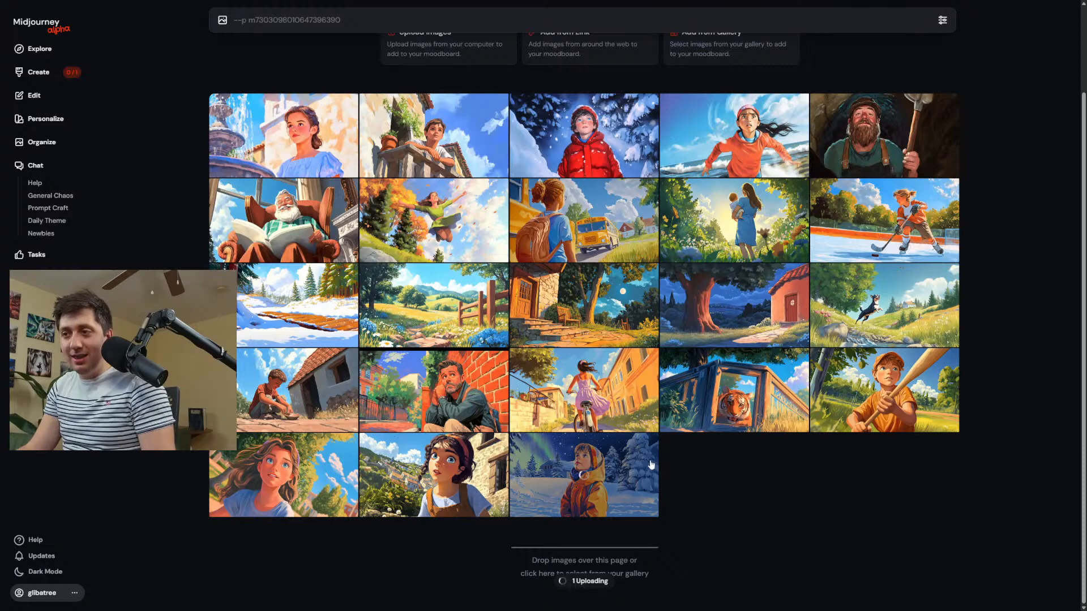
Return to the creations and deselect the Magical Realism moodboard in the personalization settings, leaving Default (Your Global Profile).
{"action": "left_click", "coordinate": [40, 73]}
{"action": "scroll", "coordinate": [448, 438], "scroll_direction": "down", "scroll_amount": 5}
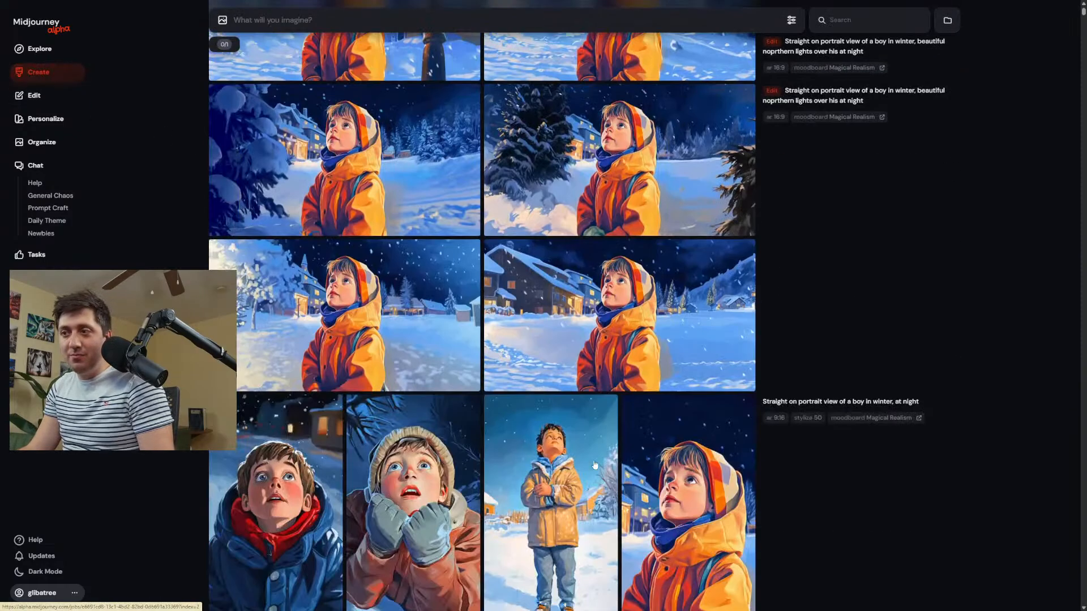
{"action": "scroll", "coordinate": [856, 285], "scroll_direction": "up", "scroll_amount": 5}
{"action": "scroll", "coordinate": [467, 300], "scroll_direction": "down", "scroll_amount": 10}
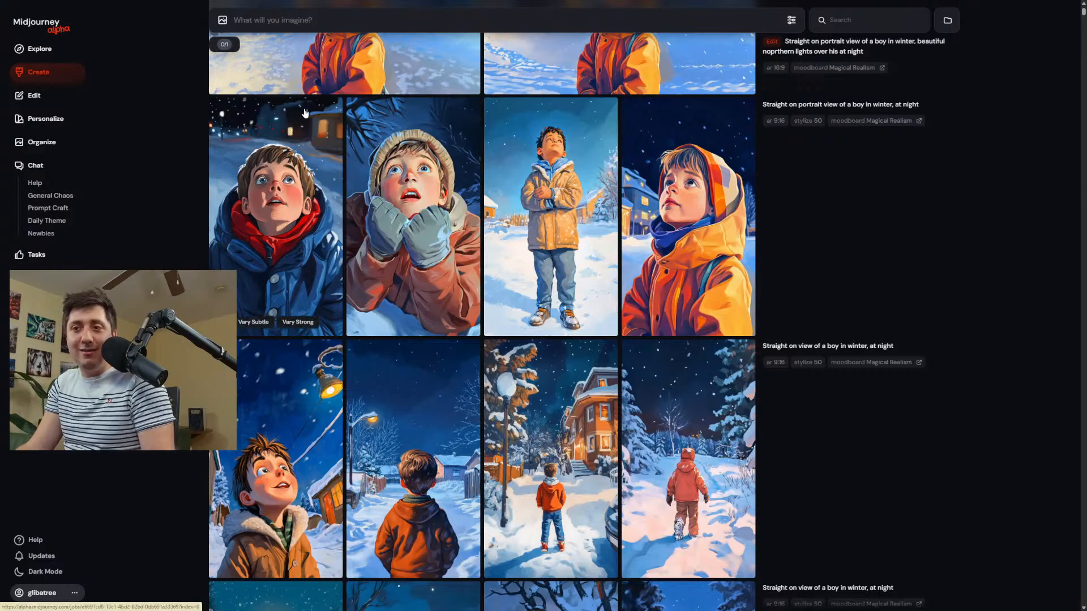
{"action": "left_click", "coordinate": [791, 20]}
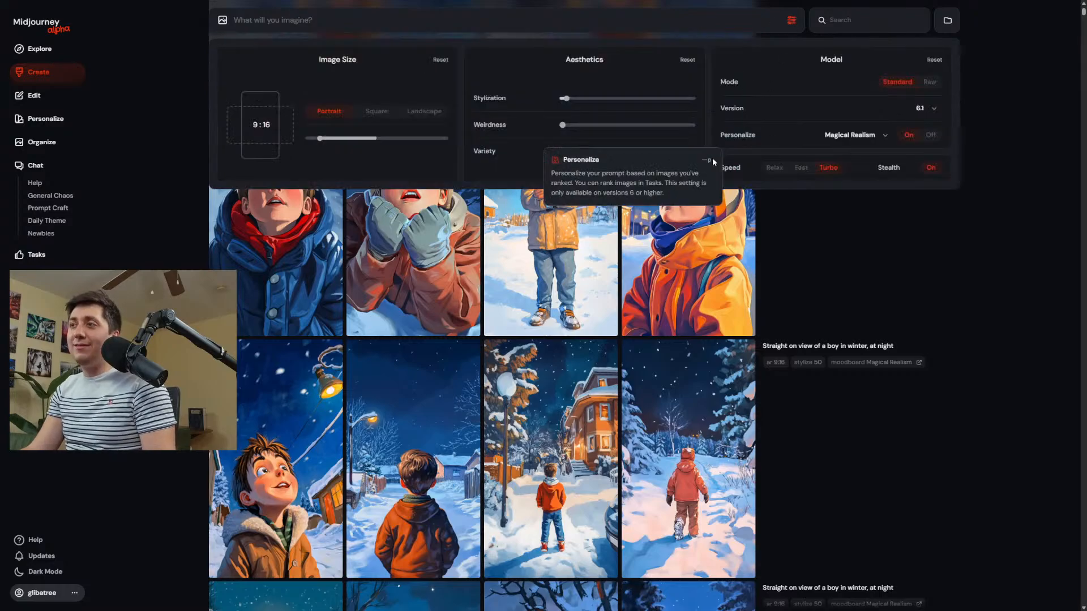
{"action": "left_click", "coordinate": [865, 136]}
{"action": "left_click", "coordinate": [834, 174]}
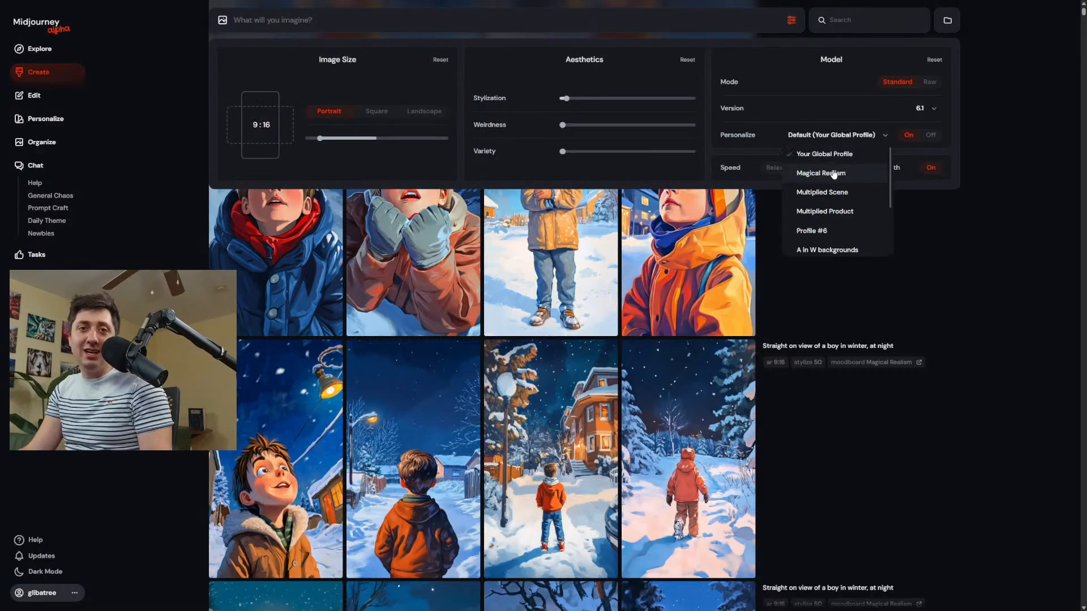
{"action": "left_click", "coordinate": [777, 229]}
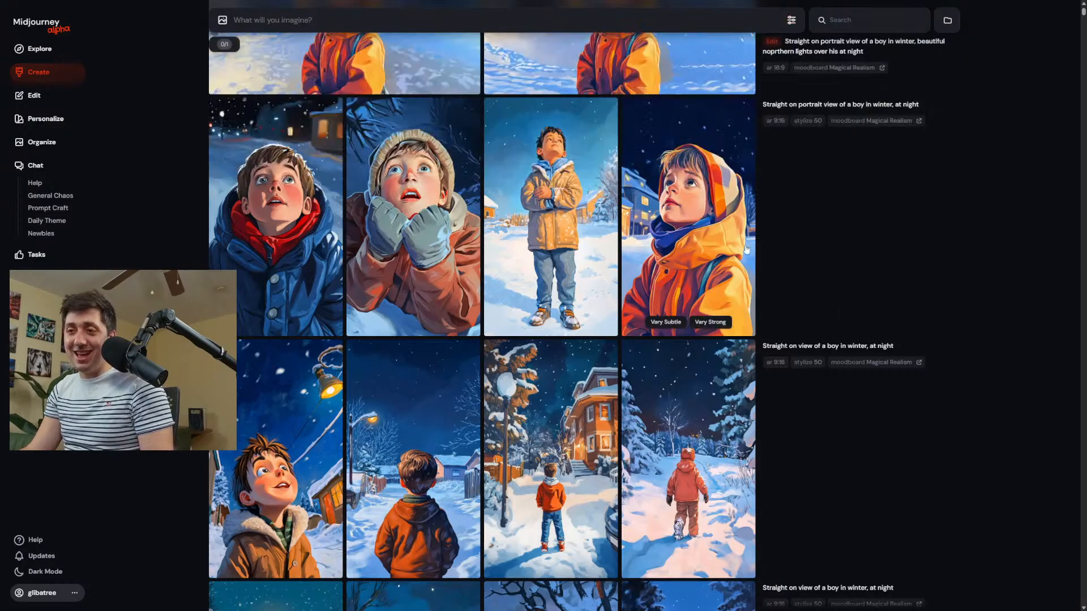
Review the earlier winter night images and close-up portraits of the boy further down the creations.
{"action": "scroll", "coordinate": [693, 233], "scroll_direction": "down", "scroll_amount": 5}
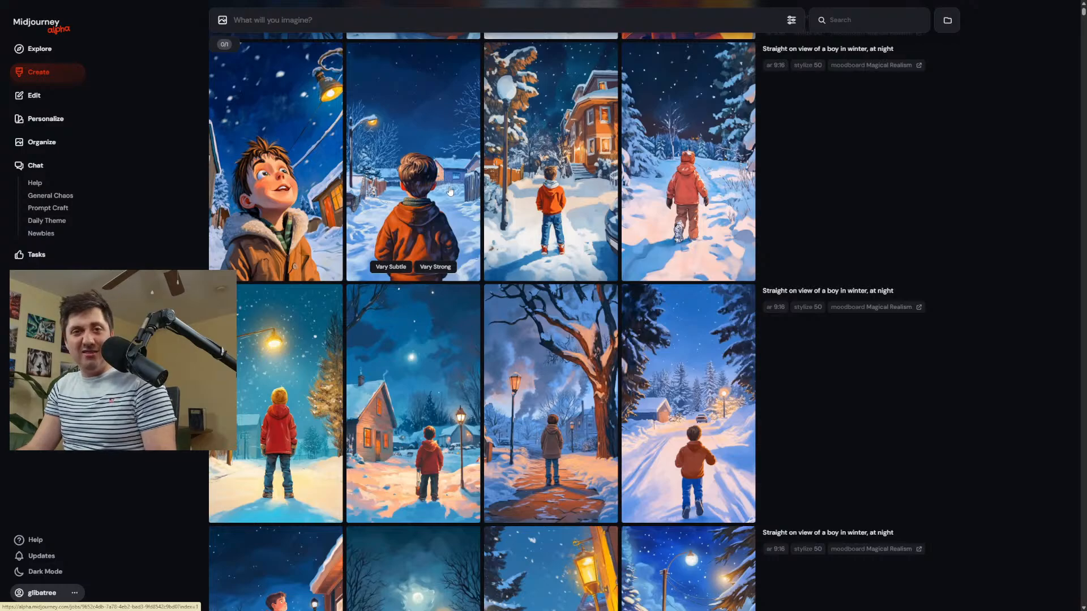
{"action": "scroll", "coordinate": [427, 227], "scroll_direction": "down", "scroll_amount": 6}
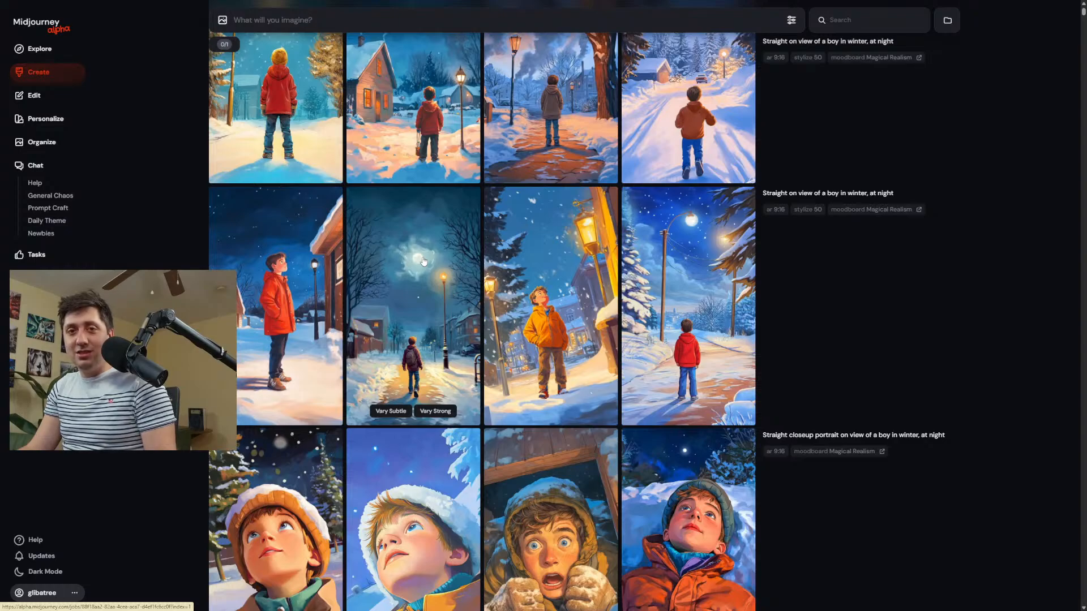
{"action": "scroll", "coordinate": [425, 261], "scroll_direction": "down", "scroll_amount": 5}
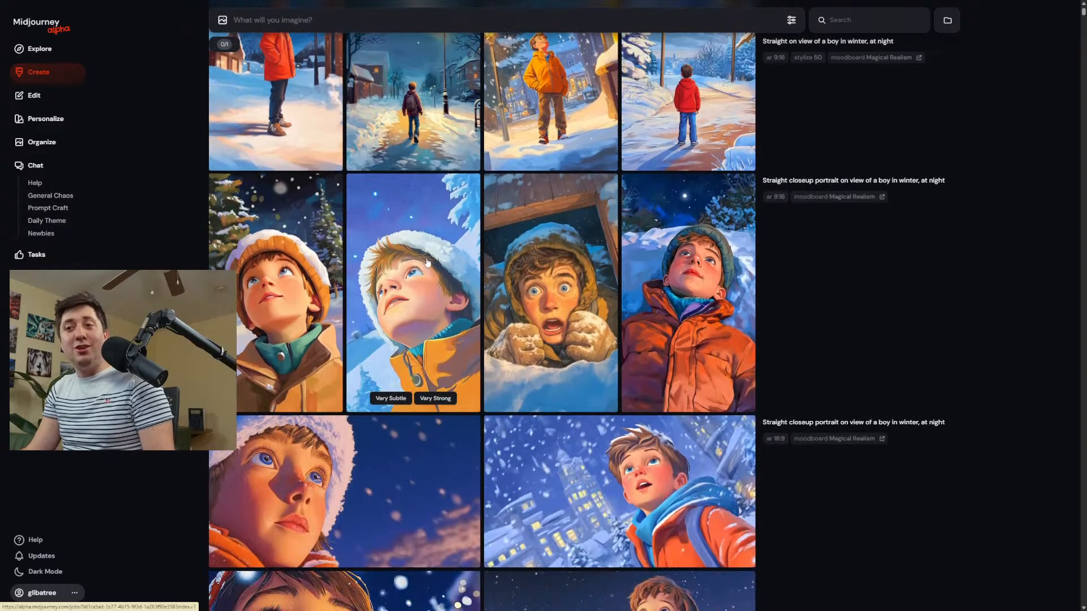
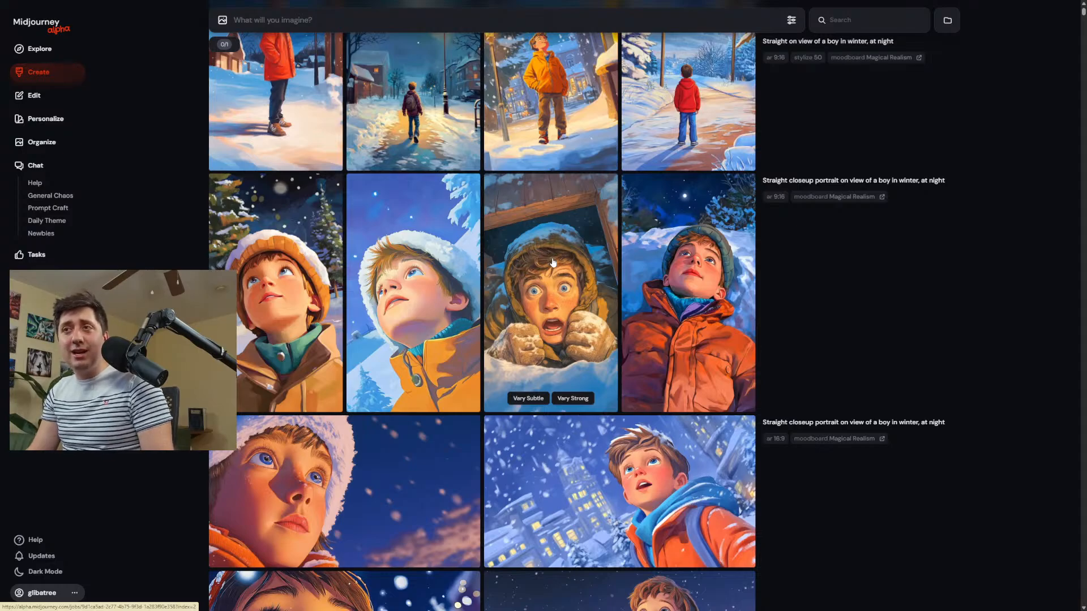
{"action": "scroll", "coordinate": [552, 256], "scroll_direction": "up", "scroll_amount": 5}
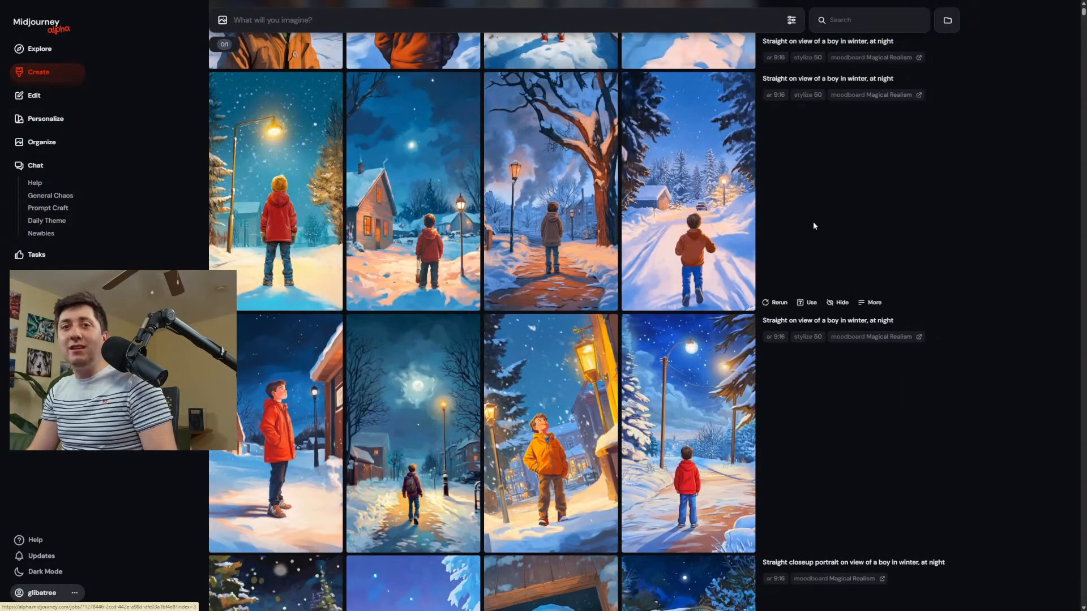
{"action": "left_click", "coordinate": [852, 93]}
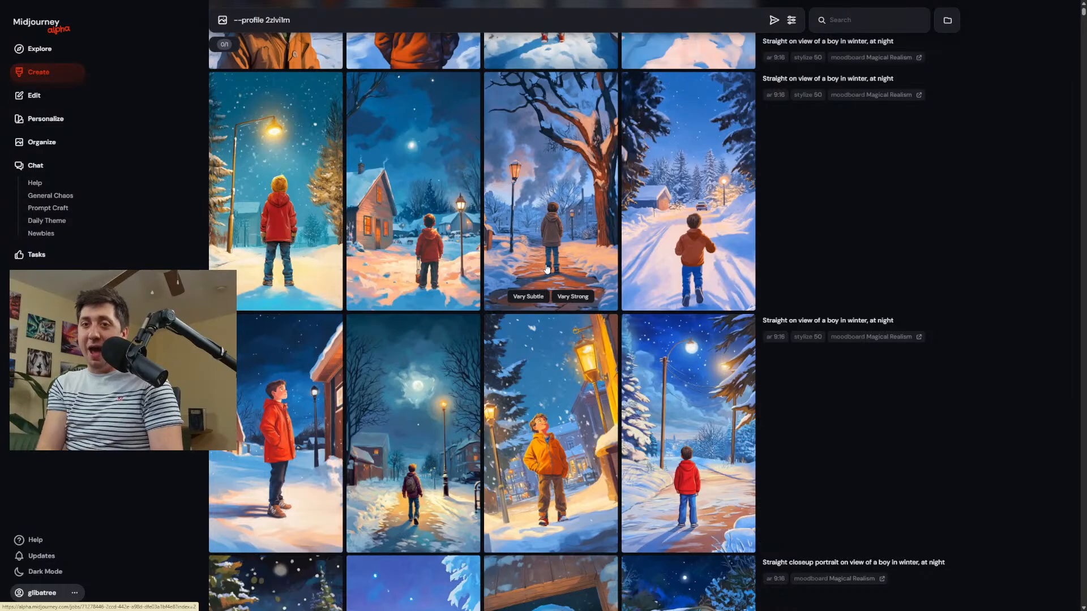
{"action": "scroll", "coordinate": [603, 370], "scroll_direction": "down", "scroll_amount": 10}
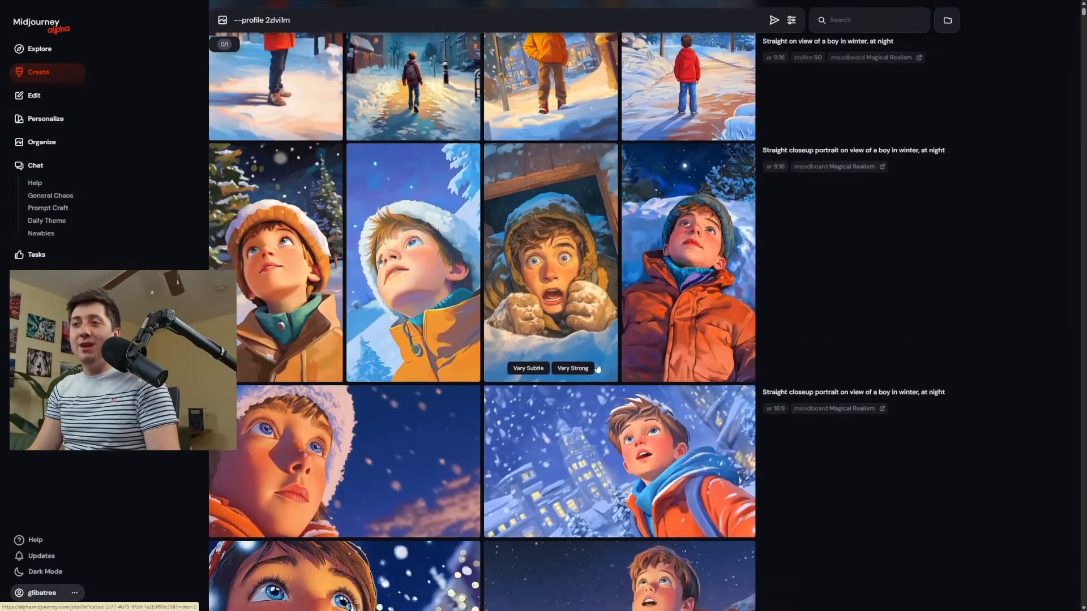
{"action": "scroll", "coordinate": [603, 369], "scroll_direction": "down", "scroll_amount": 7}
{"action": "scroll", "coordinate": [851, 391], "scroll_direction": "up", "scroll_amount": 20}
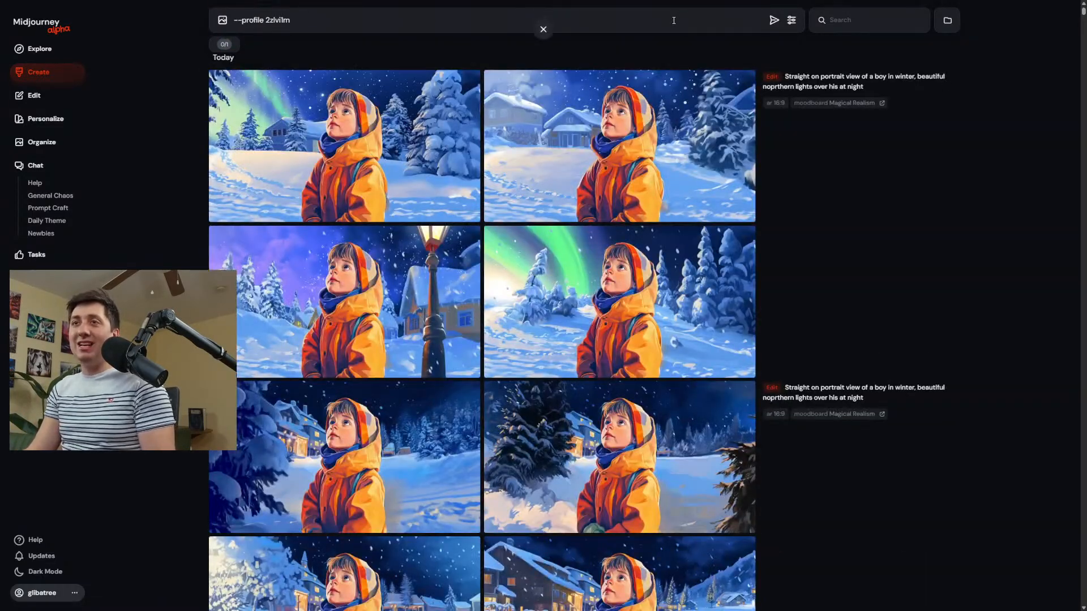
{"action": "key", "text": "ctrl+a"}
{"action": "key", "text": "BackSpace"}
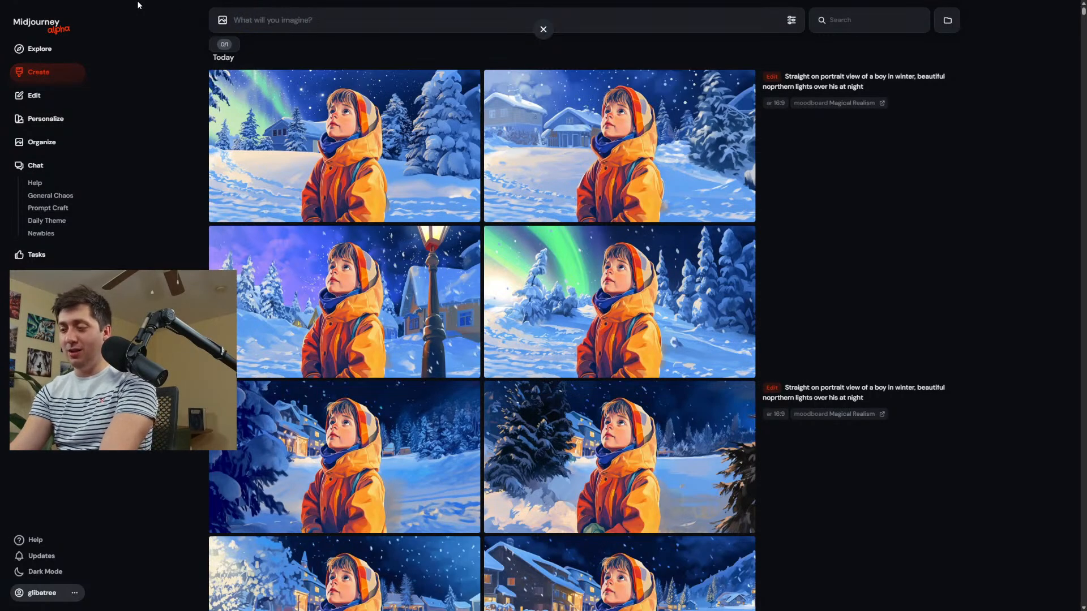
Generate images from the prompt "Pirate" with the default profile and set the image size to landscape 16:9.
{"action": "type", "text": "Pirate"}
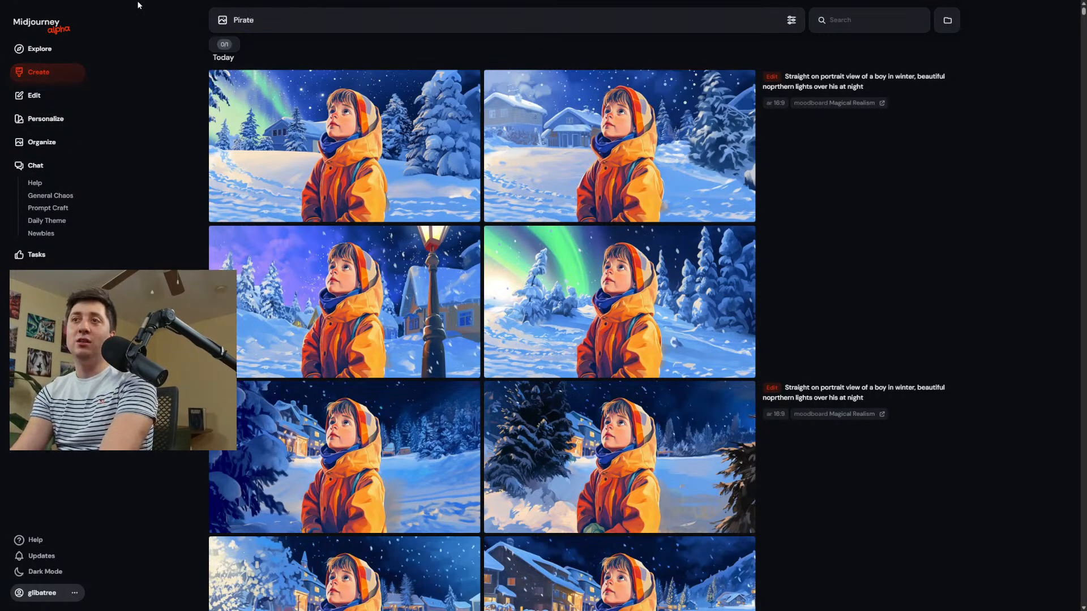
{"action": "key", "text": "Return"}
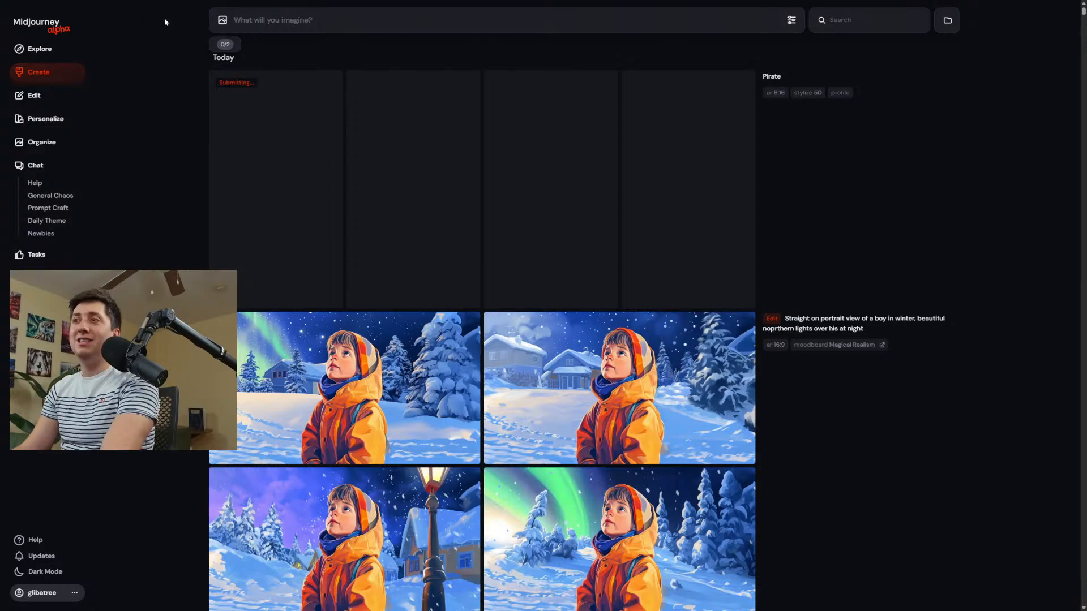
{"action": "left_click", "coordinate": [792, 21]}
{"action": "left_click_drag", "start_coordinate": [386, 139], "coordinate": [445, 139]}
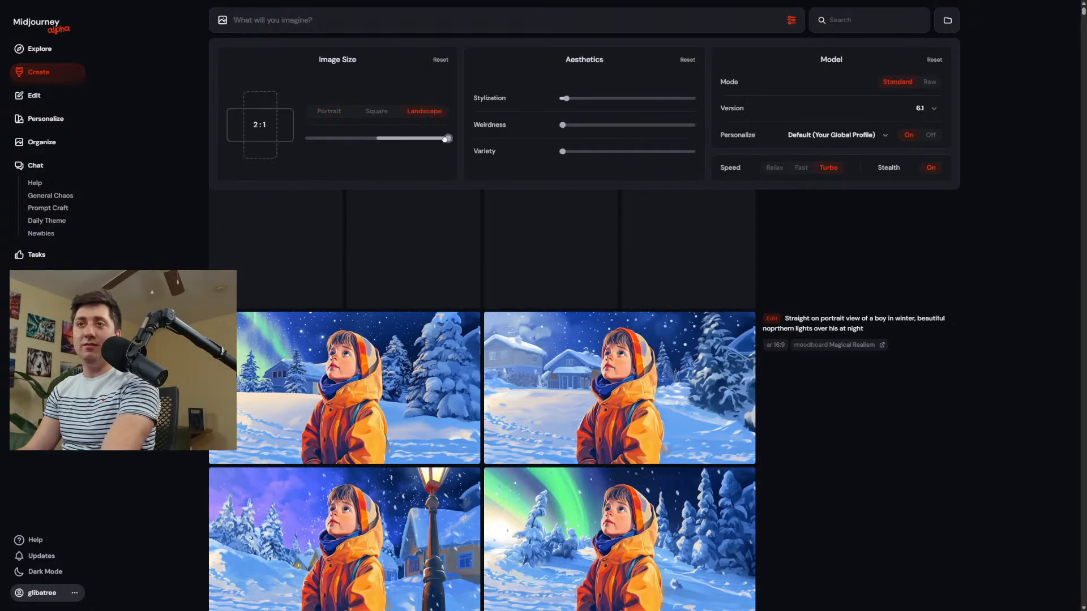
{"action": "left_click", "coordinate": [433, 138]}
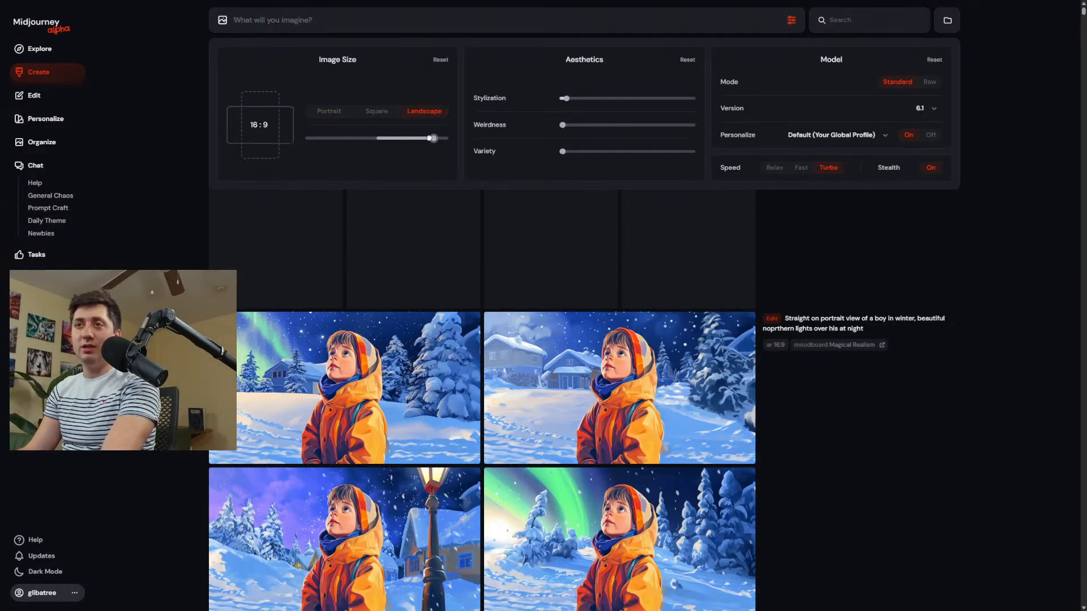
{"action": "left_click", "coordinate": [939, 250]}
Reuse the "Pirate" prompt with the Magical Realism moodboard selected for personalization and submit it.
{"action": "left_click", "coordinate": [776, 78]}
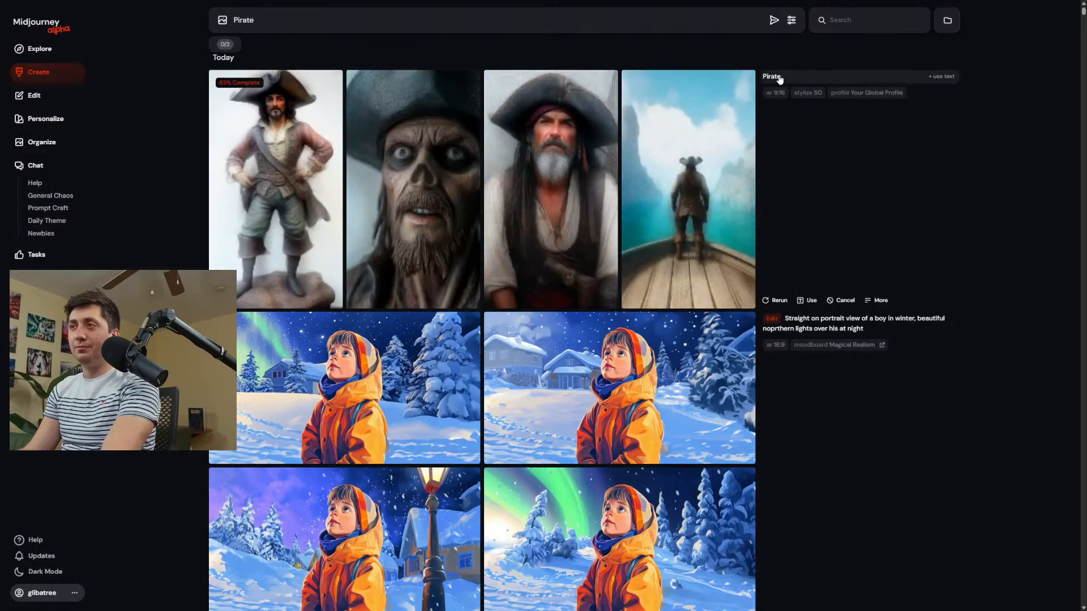
{"action": "left_click", "coordinate": [792, 20]}
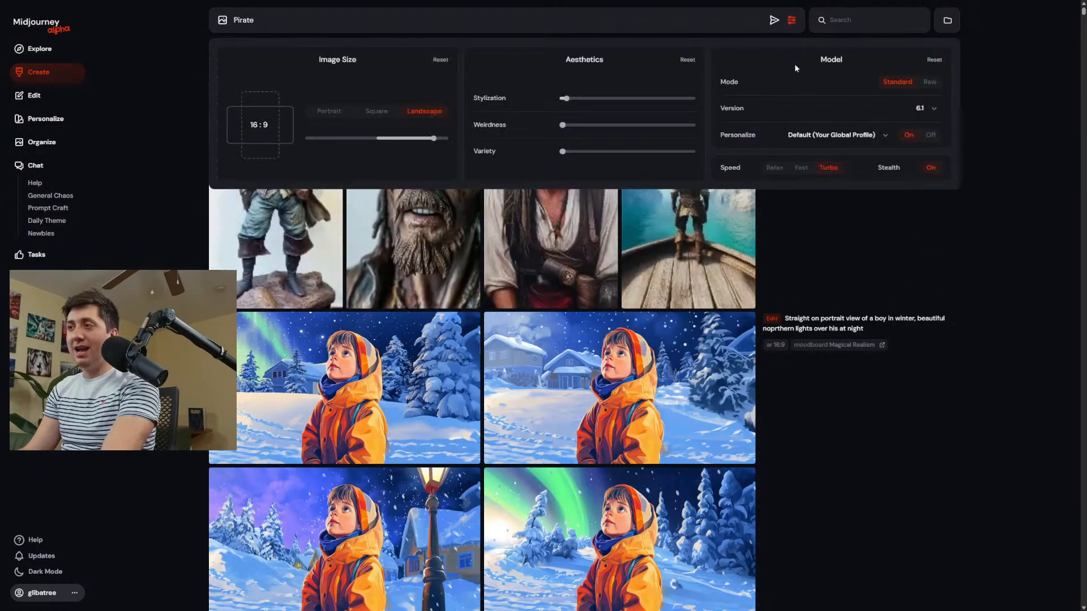
{"action": "left_click", "coordinate": [825, 132]}
{"action": "left_click", "coordinate": [832, 173]}
{"action": "left_click", "coordinate": [1018, 294]}
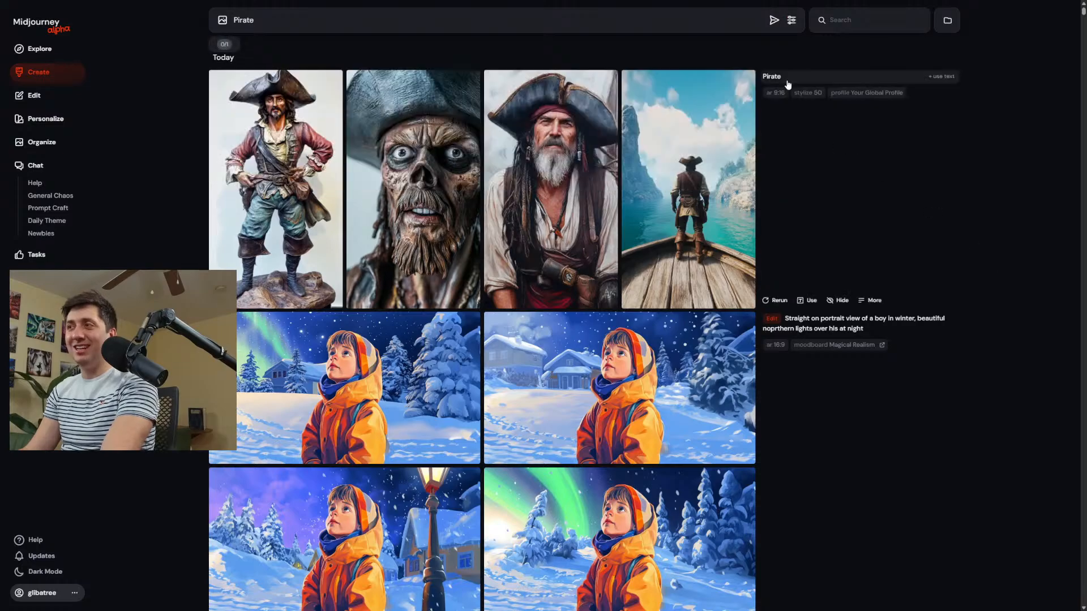
{"action": "left_click", "coordinate": [774, 23]}
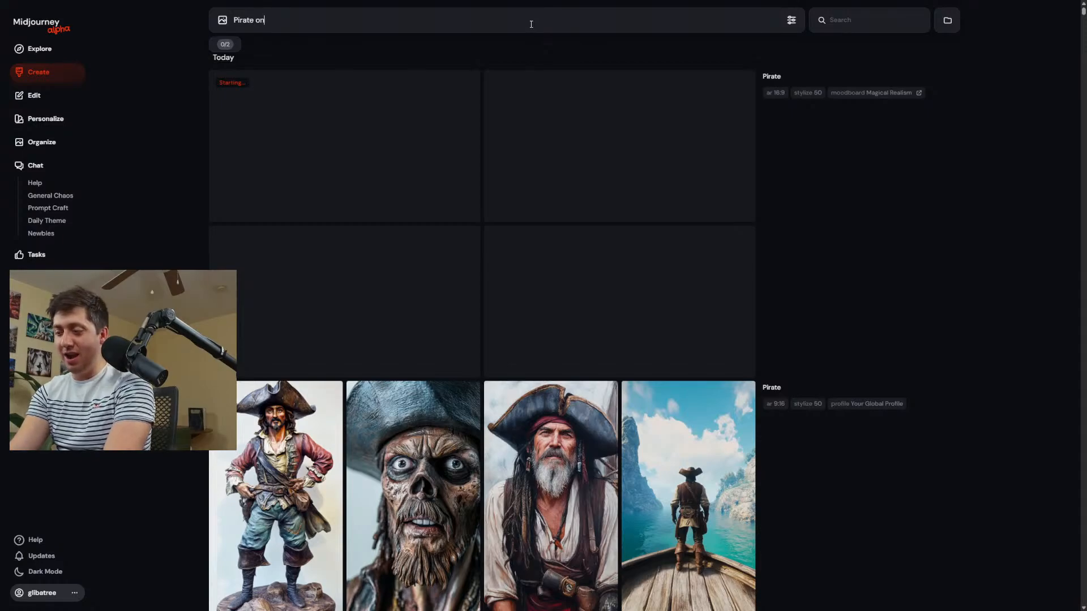
Generate images from the prompt "Pirate on a ship" and compare the moodboard pirates with the default-profile ones.
{"action": "type", "text": "Pirate on a ship"}
{"action": "key", "text": "Return"}
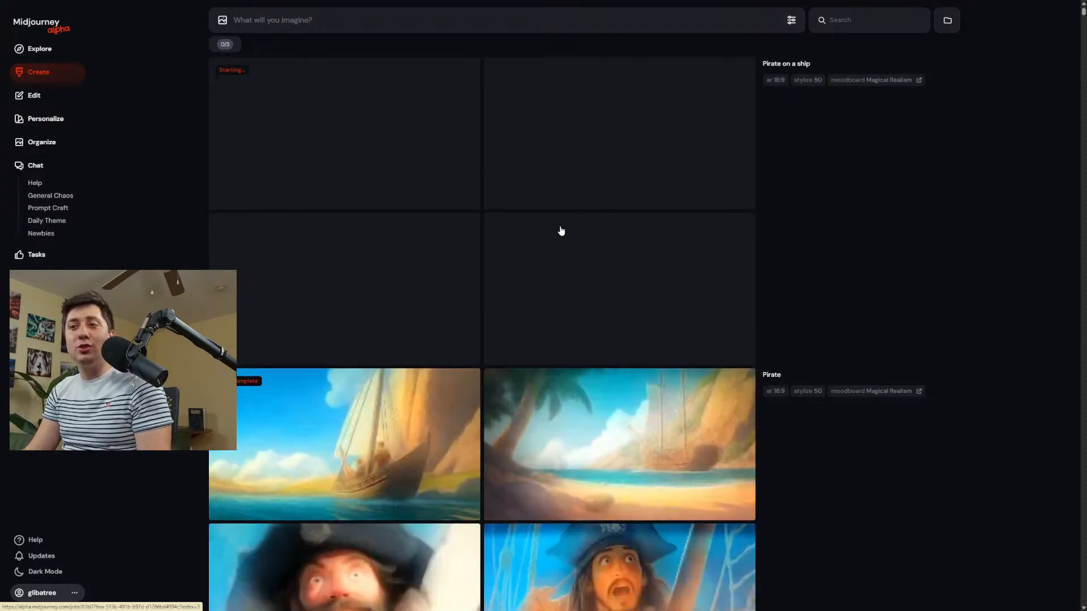
{"action": "scroll", "coordinate": [561, 231], "scroll_direction": "down", "scroll_amount": 3}
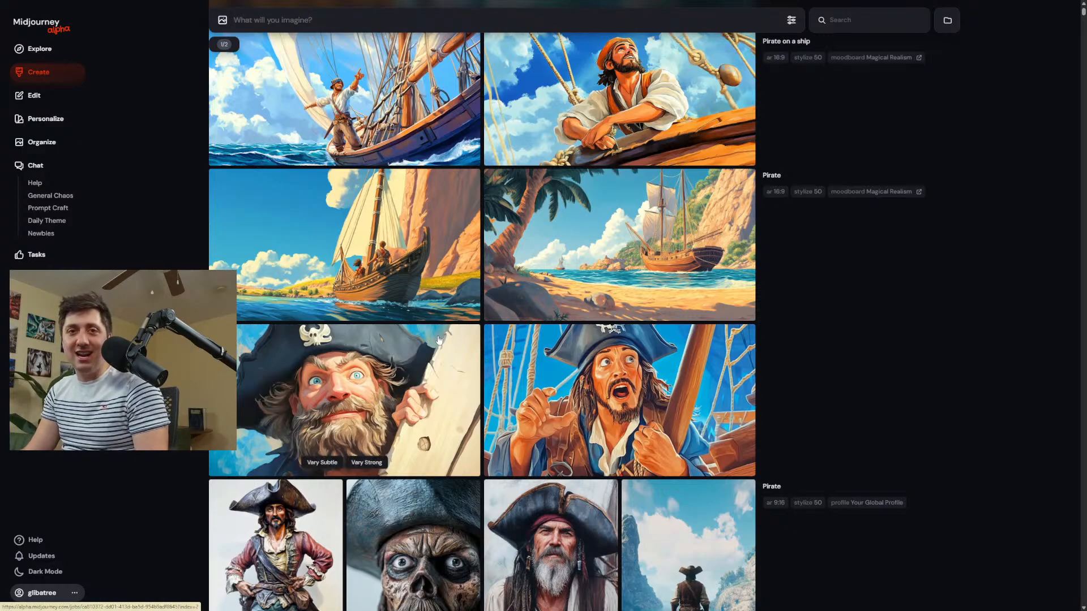
{"action": "scroll", "coordinate": [604, 355], "scroll_direction": "up", "scroll_amount": 4}
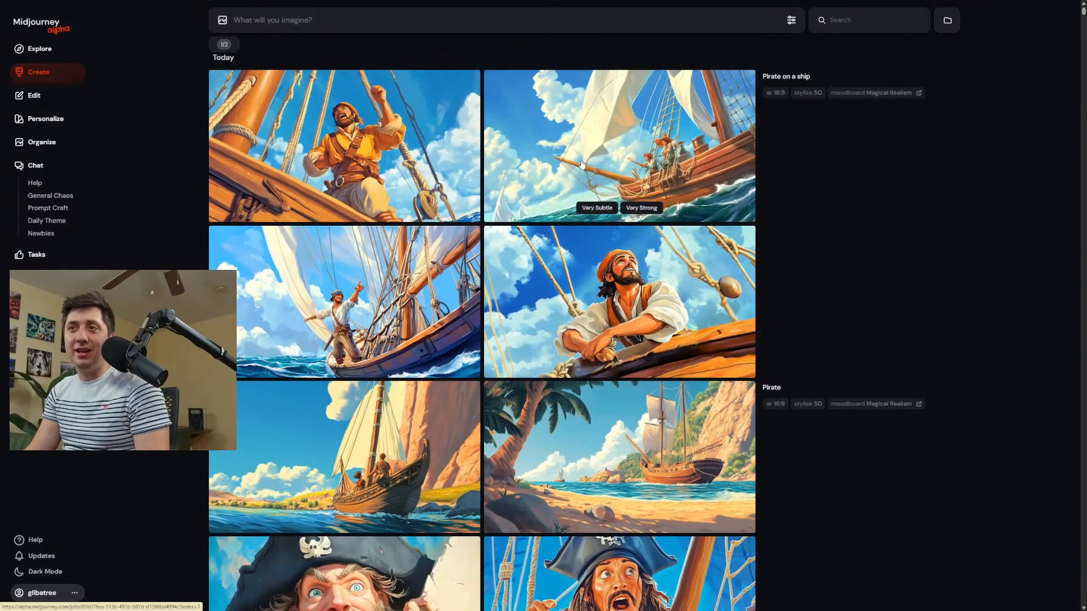
Generate images from the prompt "Business man" with the same Magical Realism moodboard.
{"action": "left_click", "coordinate": [529, 29]}
{"action": "type", "text": "Business man"}
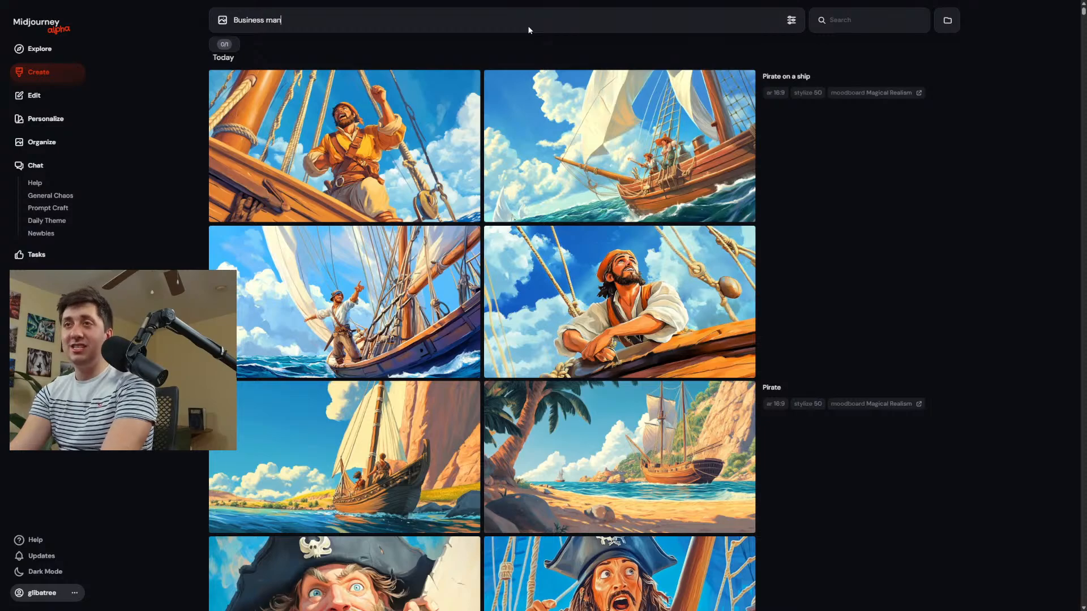
{"action": "key", "text": "Return"}
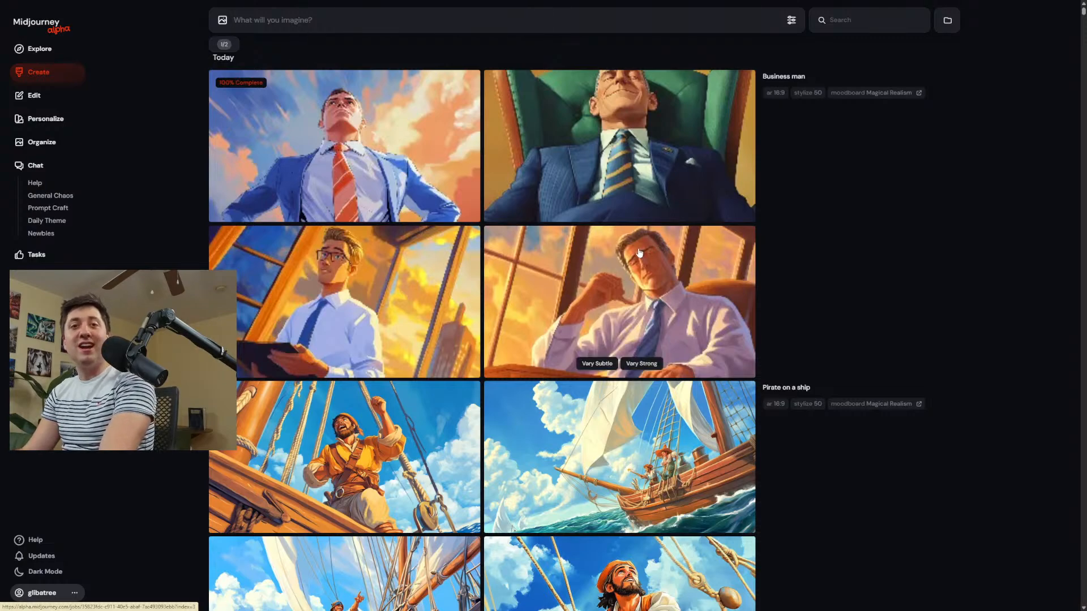
{"action": "mouse_move", "coordinate": [706, 211]}
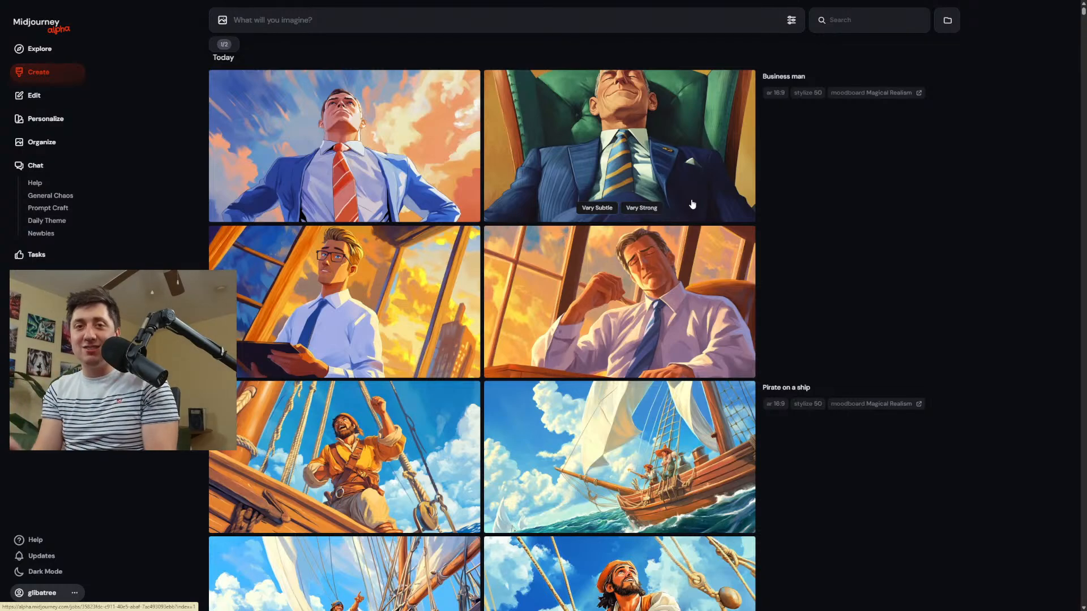
{"action": "mouse_move", "coordinate": [252, 313]}
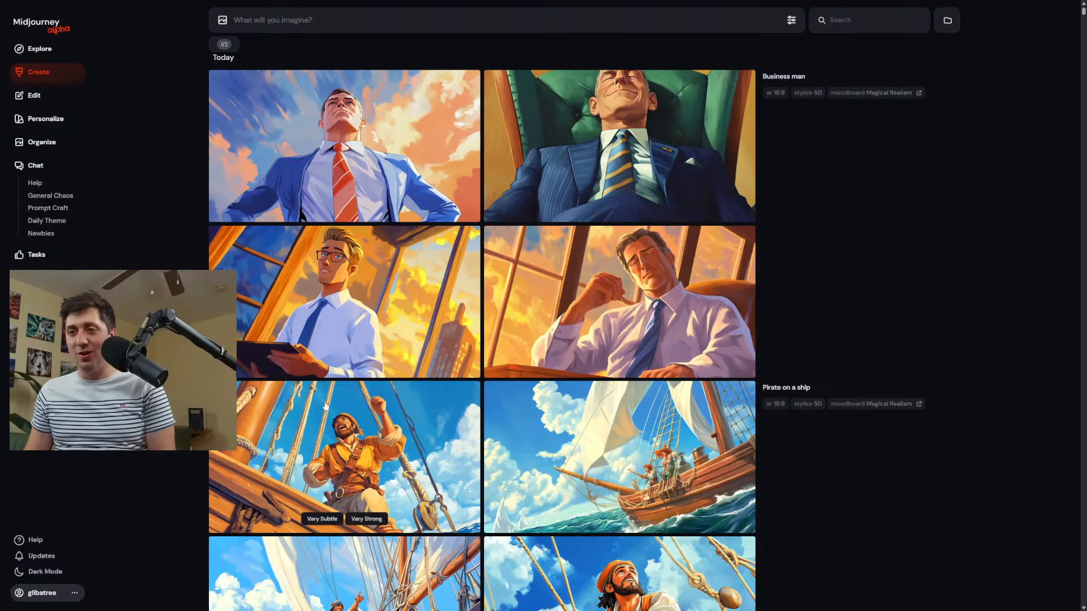
{"action": "scroll", "coordinate": [326, 406], "scroll_direction": "down", "scroll_amount": 2}
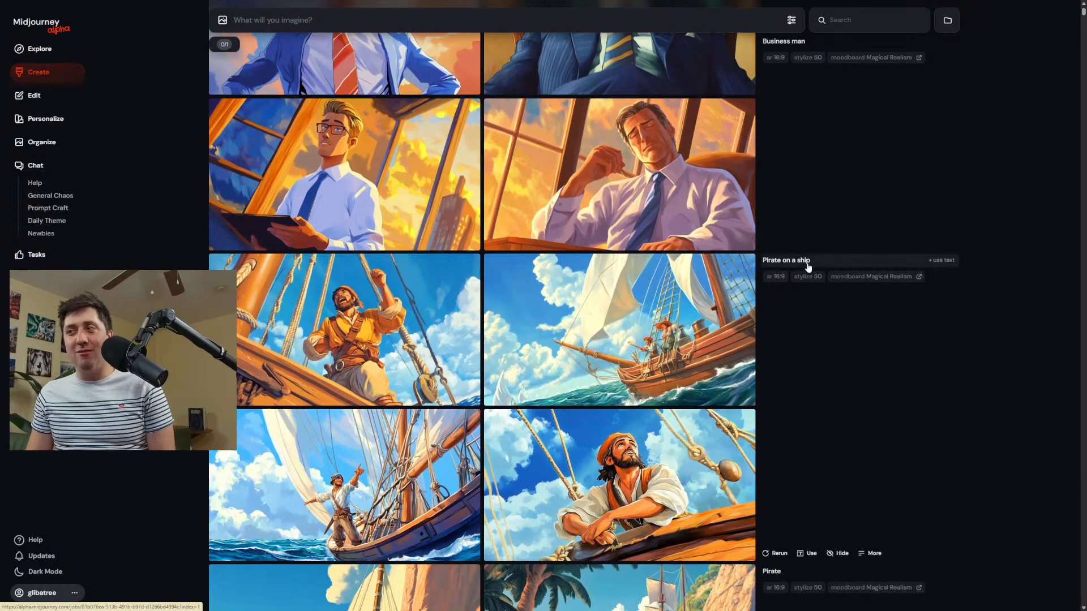
{"action": "left_click_drag", "start_coordinate": [782, 265], "coordinate": [766, 266]}
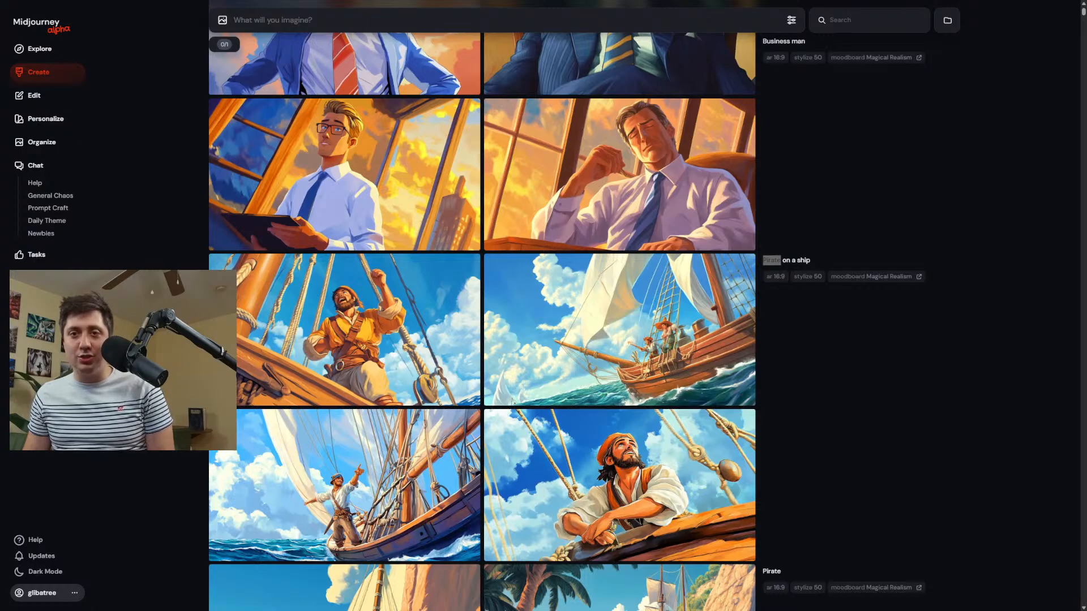
{"action": "left_click", "coordinate": [819, 345]}
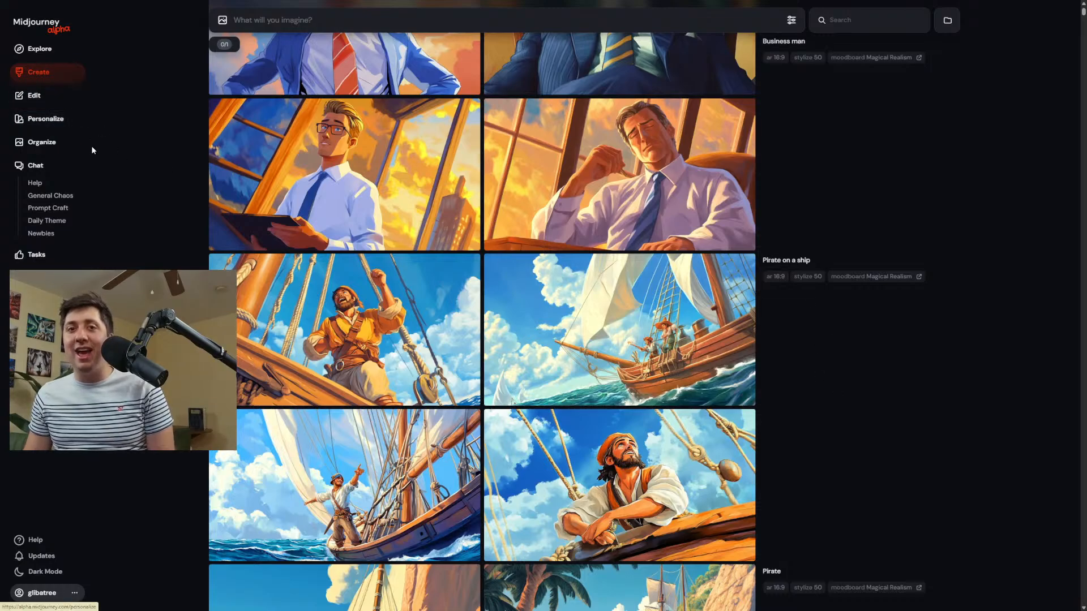
{"action": "mouse_move", "coordinate": [276, 234]}
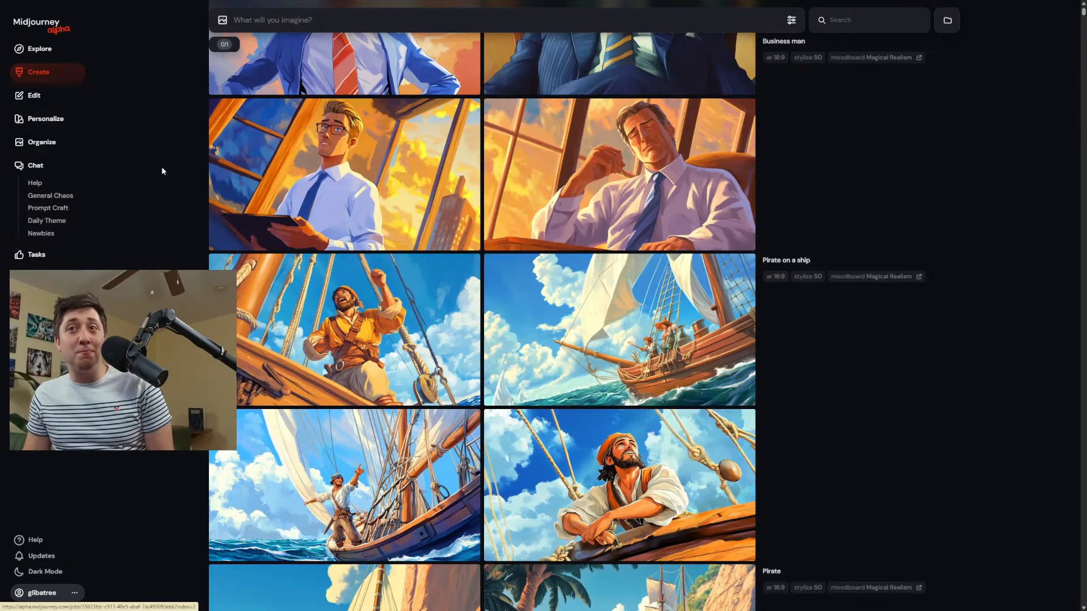
Look at the Retexture mode on the Edit page and return to the creations.
{"action": "left_click", "coordinate": [34, 96]}
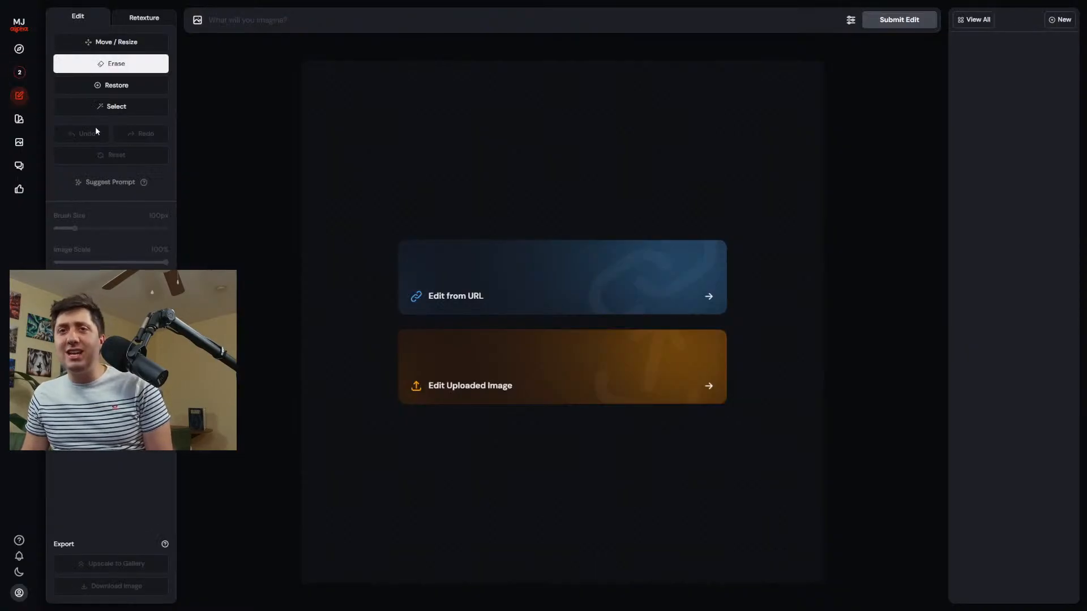
{"action": "left_click", "coordinate": [144, 17]}
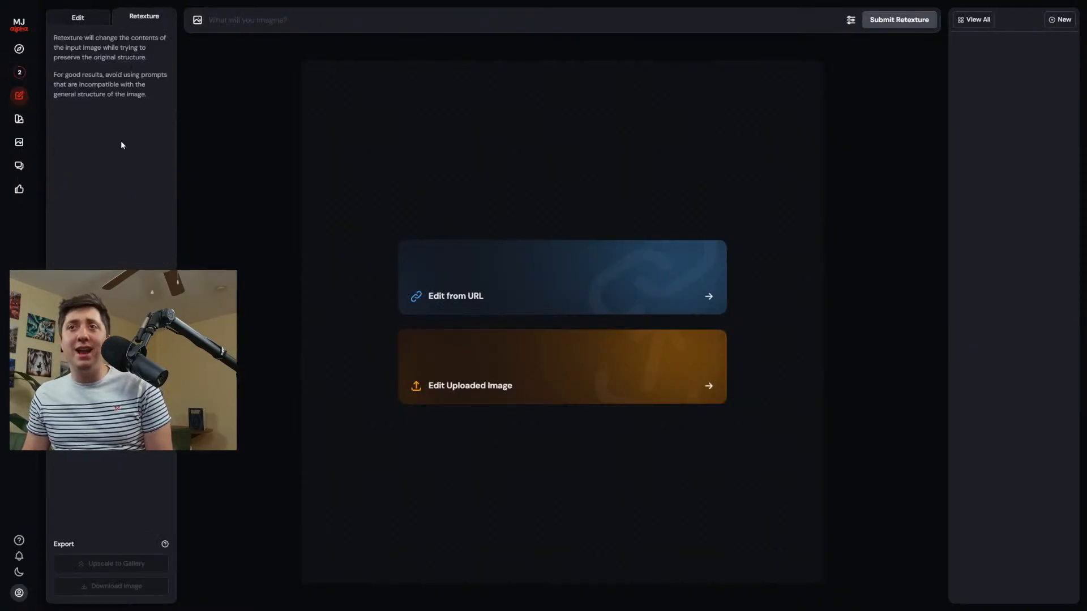
{"action": "left_click", "coordinate": [22, 72]}
Open the grey-bearded pirate portrait in the editor, widen its canvas to about 40:29 with the portrait near the centre, and submit the edit.
{"action": "scroll", "coordinate": [629, 297], "scroll_direction": "down", "scroll_amount": 10}
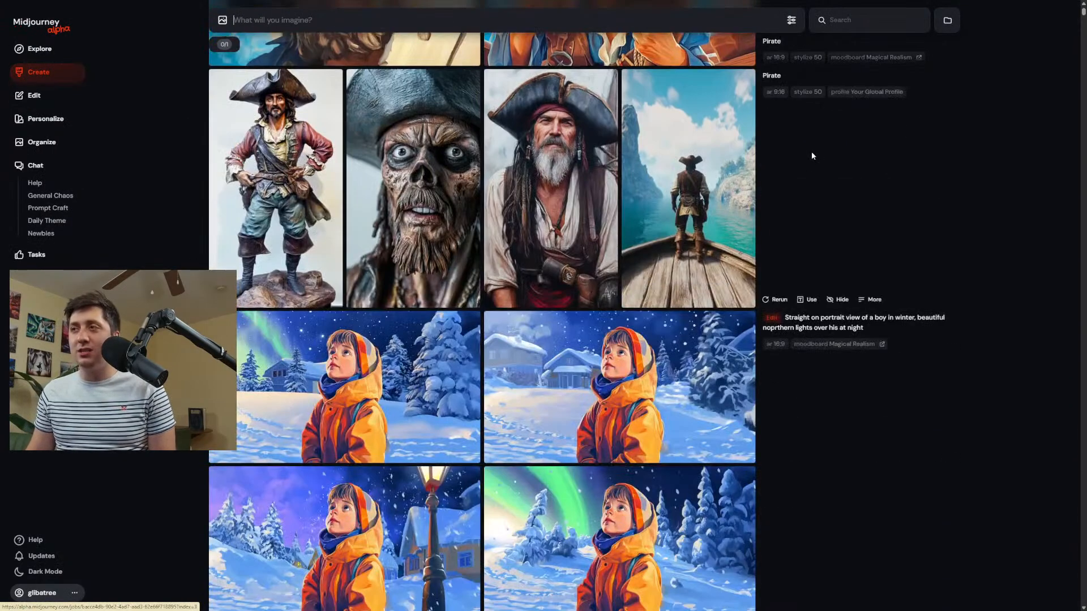
{"action": "left_click", "coordinate": [572, 163]}
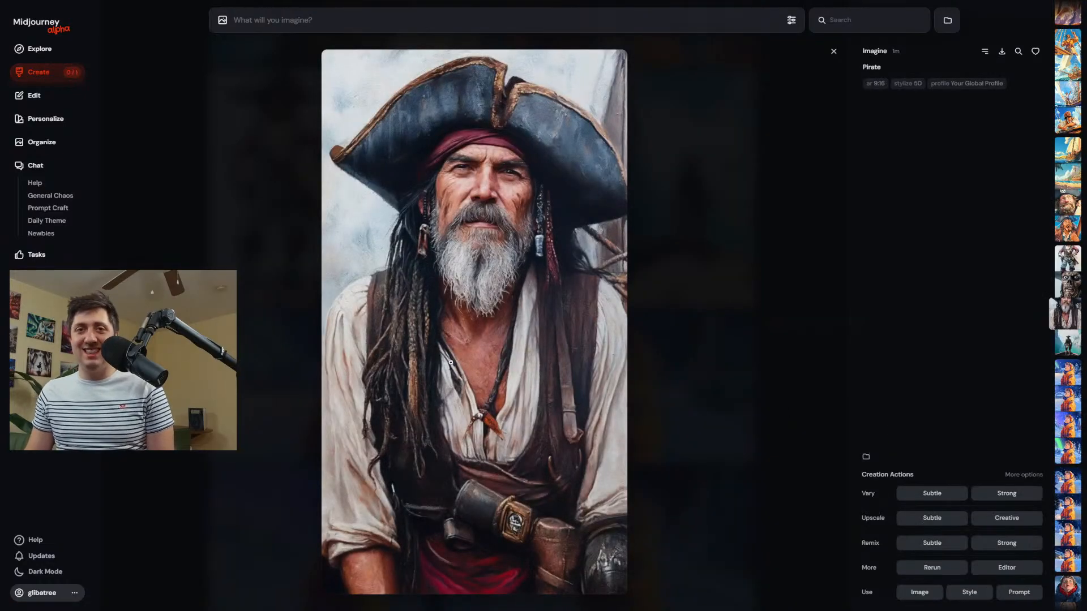
{"action": "left_click", "coordinate": [1006, 568]}
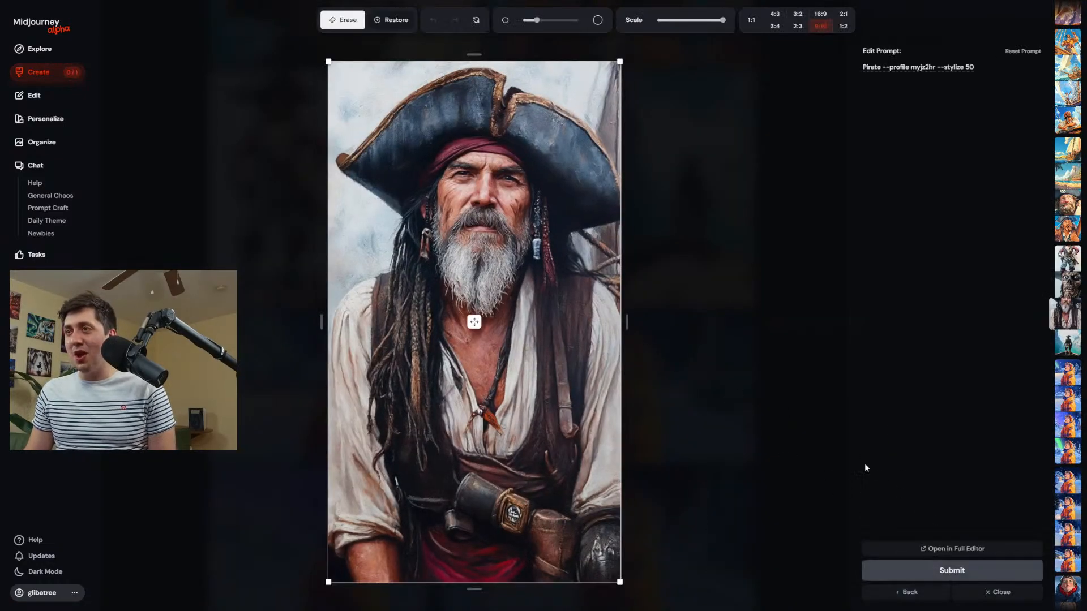
{"action": "left_click_drag", "start_coordinate": [626, 322], "coordinate": [859, 318]}
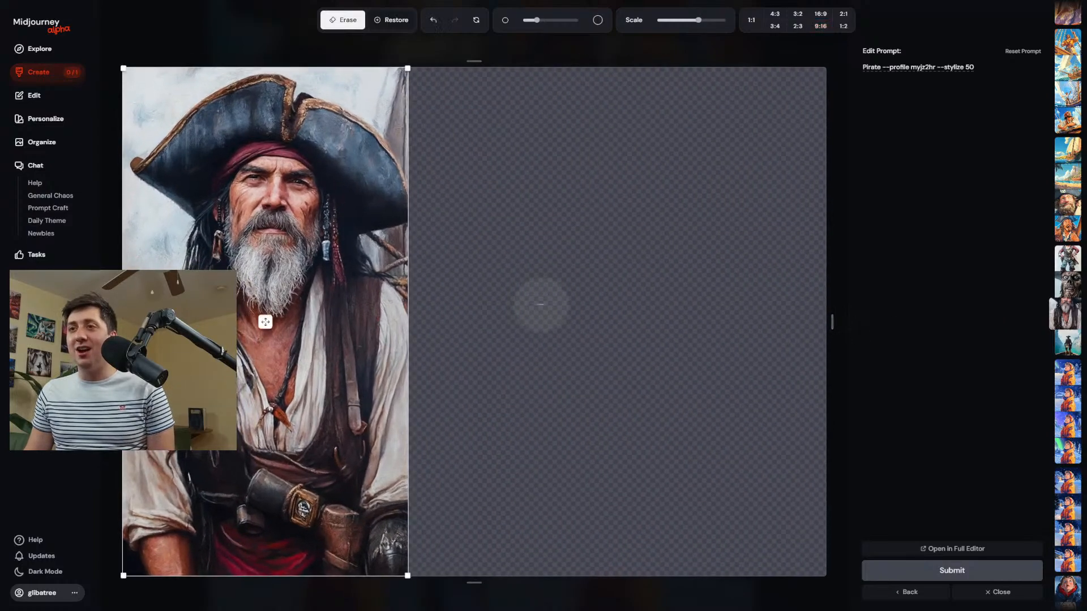
{"action": "left_click_drag", "start_coordinate": [266, 322], "coordinate": [517, 322]}
{"action": "left_click", "coordinate": [982, 569]}
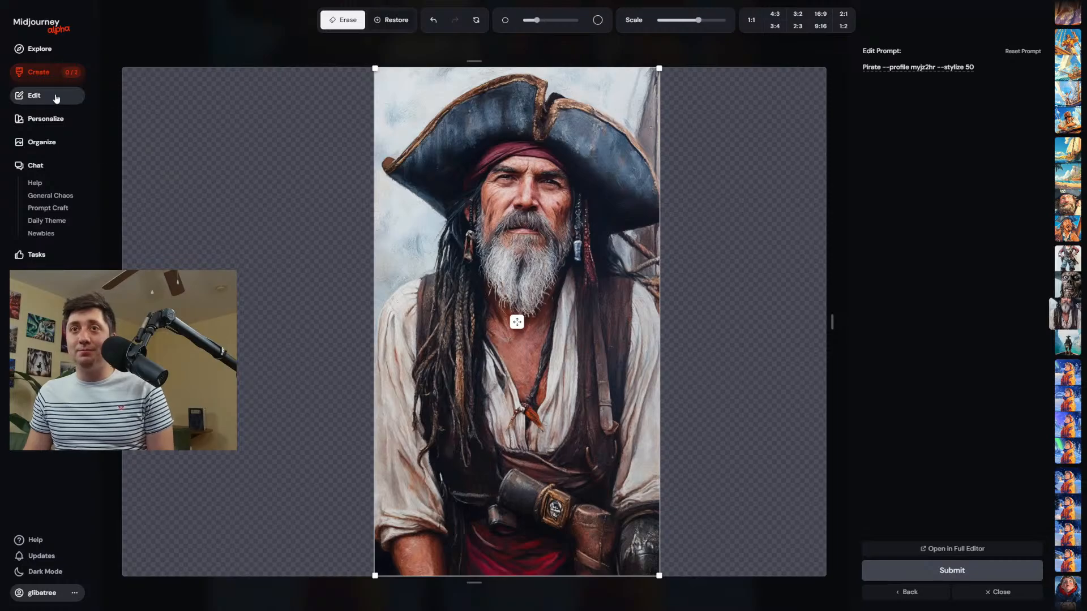
Return to the creations and open the third image of the widened pirate portrait results.
{"action": "left_click", "coordinate": [39, 77]}
{"action": "scroll", "coordinate": [515, 350], "scroll_direction": "down", "scroll_amount": 8}
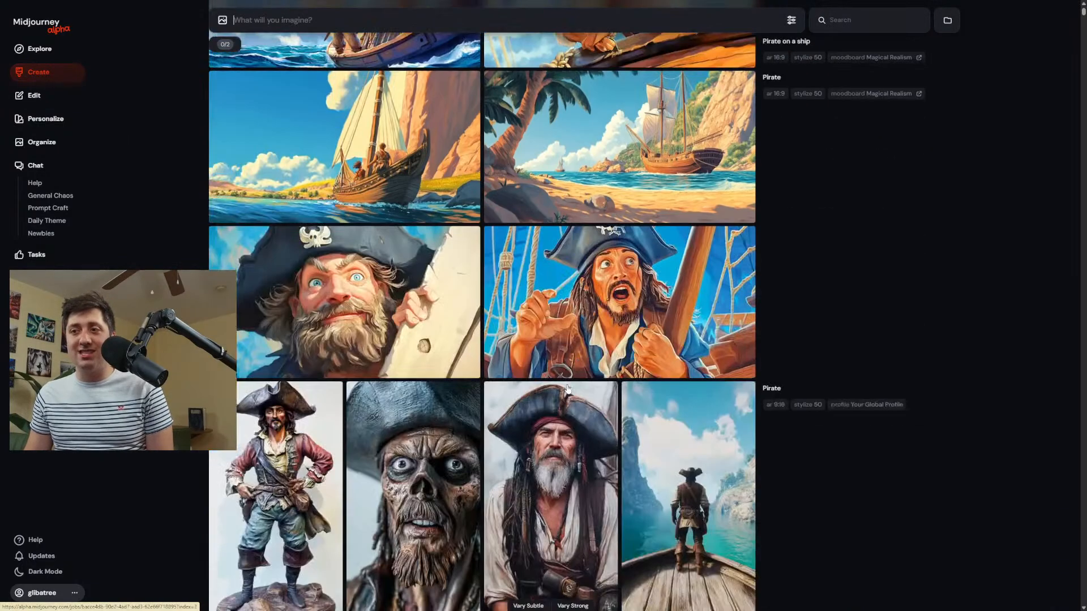
{"action": "scroll", "coordinate": [564, 369], "scroll_direction": "down", "scroll_amount": 3}
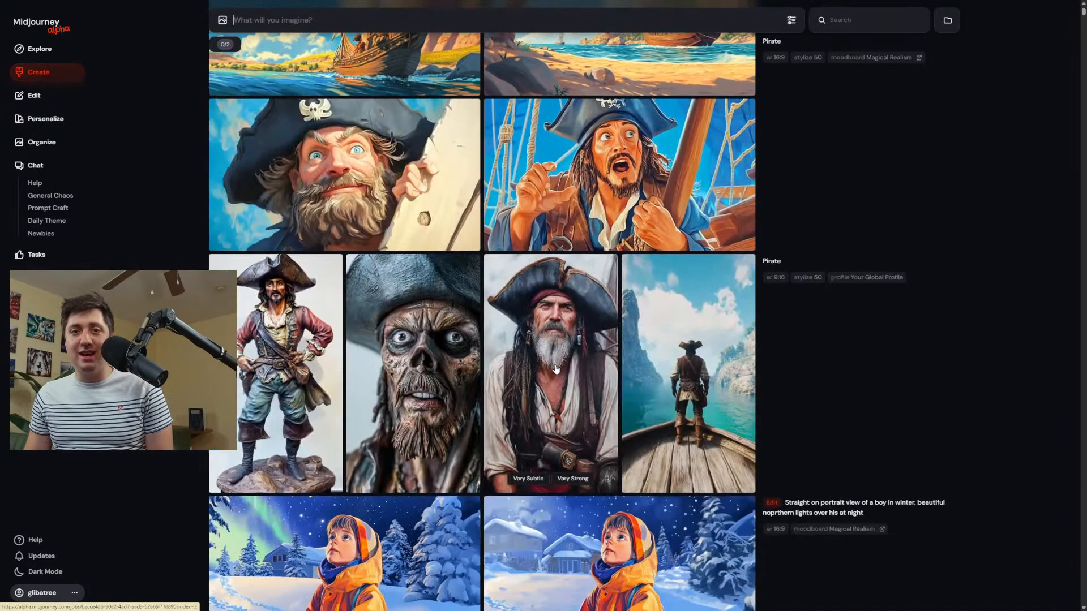
{"action": "scroll", "coordinate": [603, 387], "scroll_direction": "up", "scroll_amount": 13}
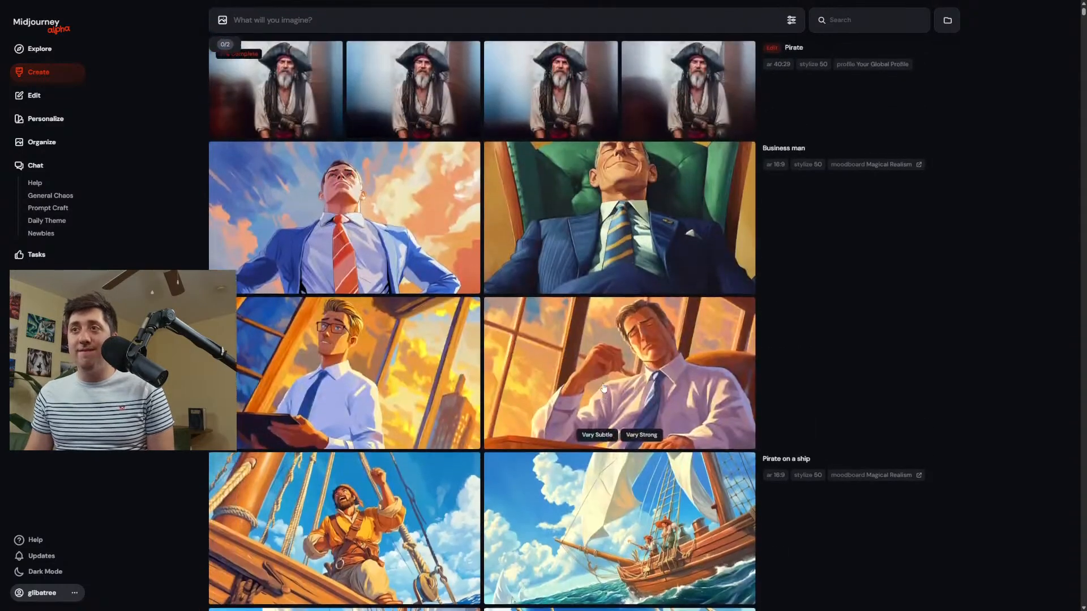
{"action": "scroll", "coordinate": [603, 388], "scroll_direction": "up", "scroll_amount": 1}
{"action": "left_click", "coordinate": [541, 123]}
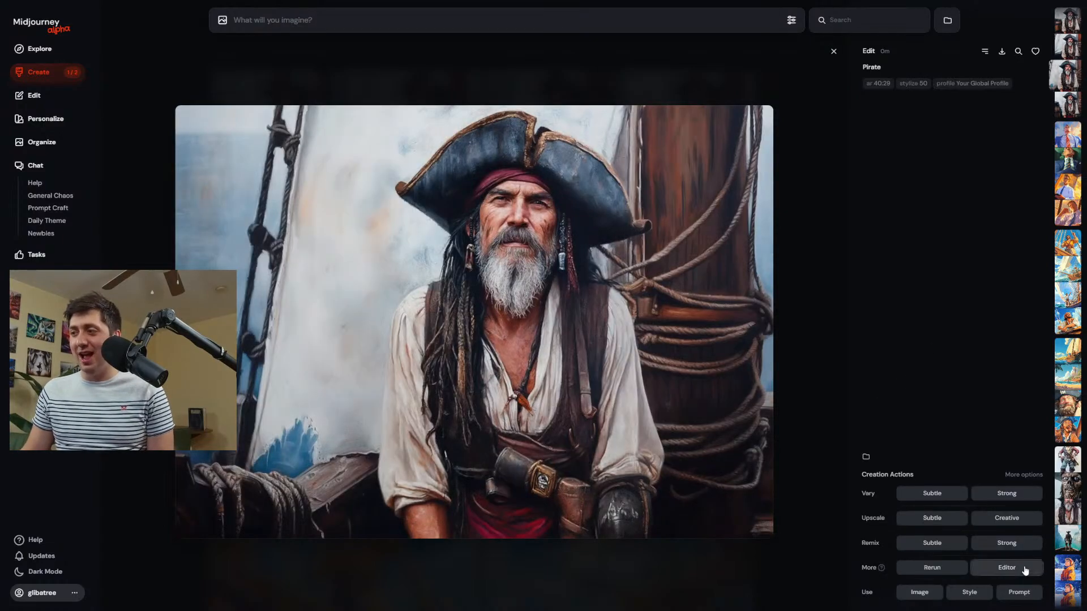
Open the widened pirate portrait in the editor's Retexture mode and check the generation settings for the personalization in use.
{"action": "left_click", "coordinate": [989, 568]}
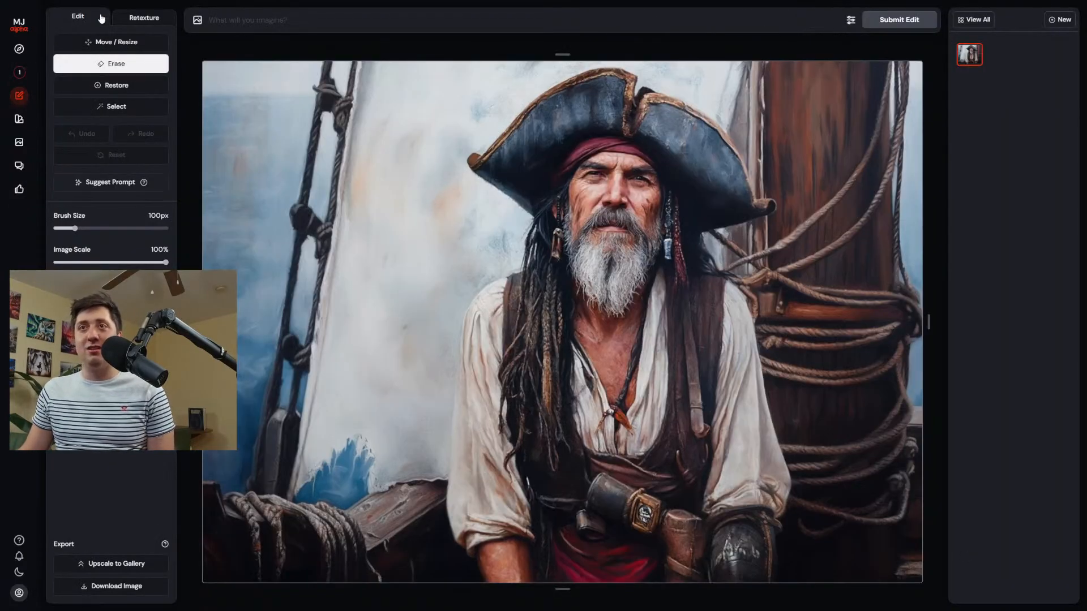
{"action": "left_click", "coordinate": [144, 17]}
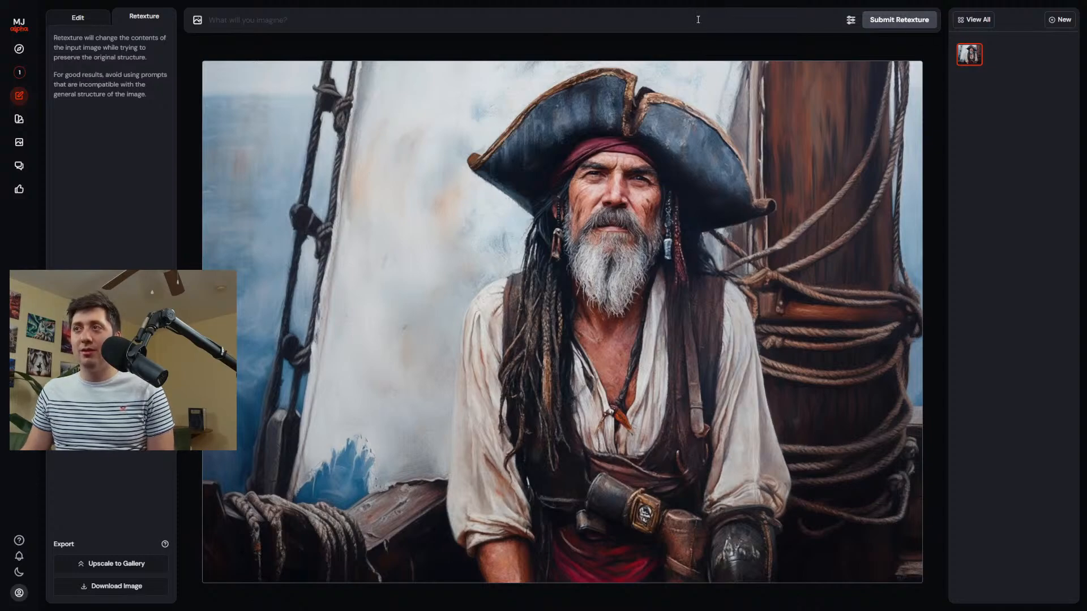
{"action": "left_click", "coordinate": [851, 22]}
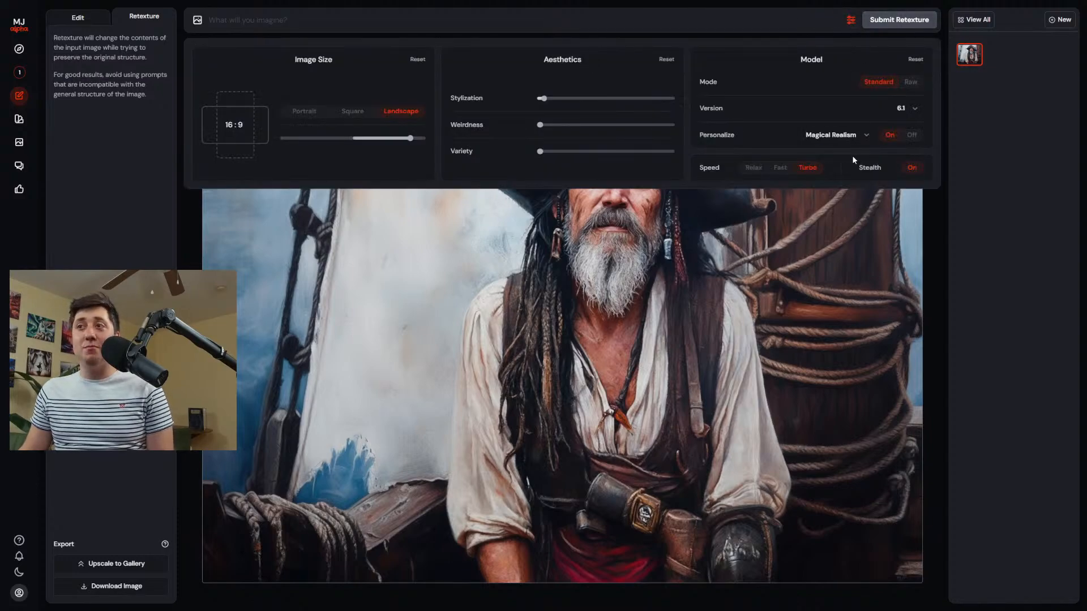
{"action": "left_click", "coordinate": [1013, 249]}
Retexture the portrait with the prompt "Hand painted pirate on a ship".
{"action": "left_click", "coordinate": [587, 20]}
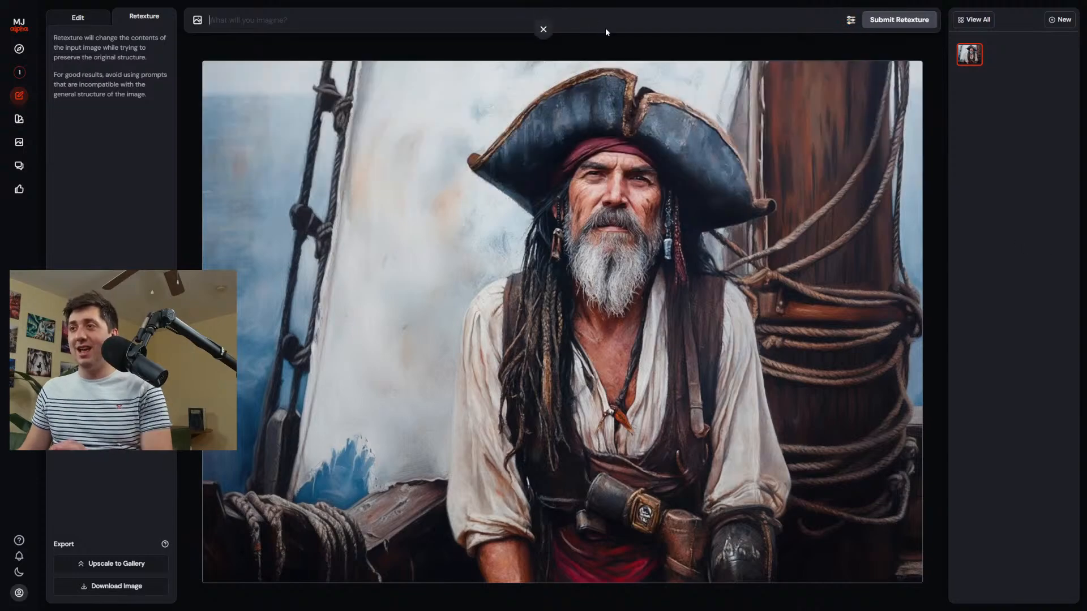
{"action": "type", "text": "Hand"}
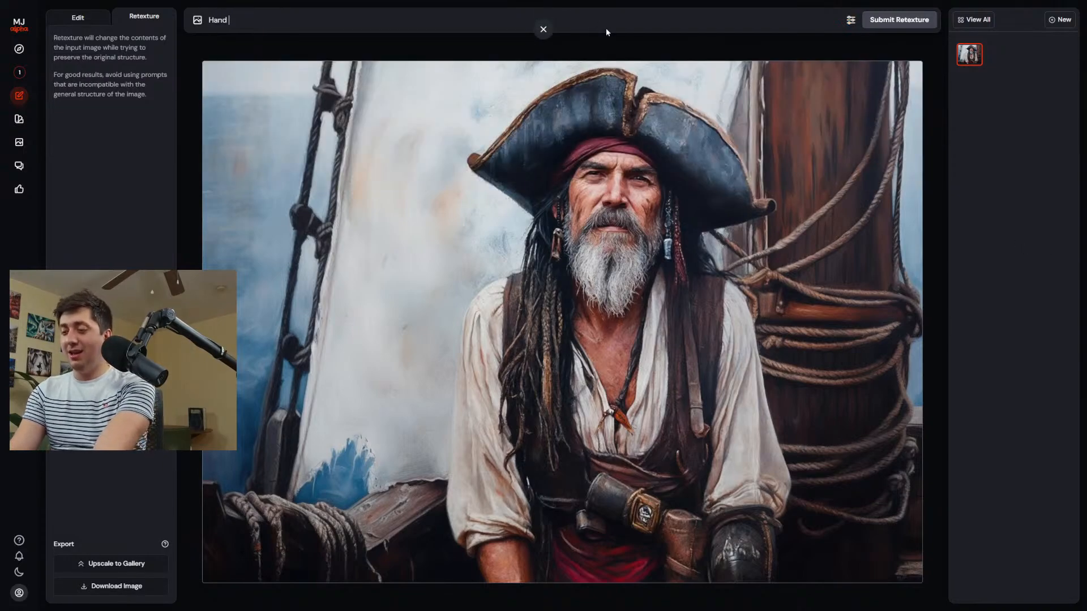
{"action": "type", "text": " painted pir"}
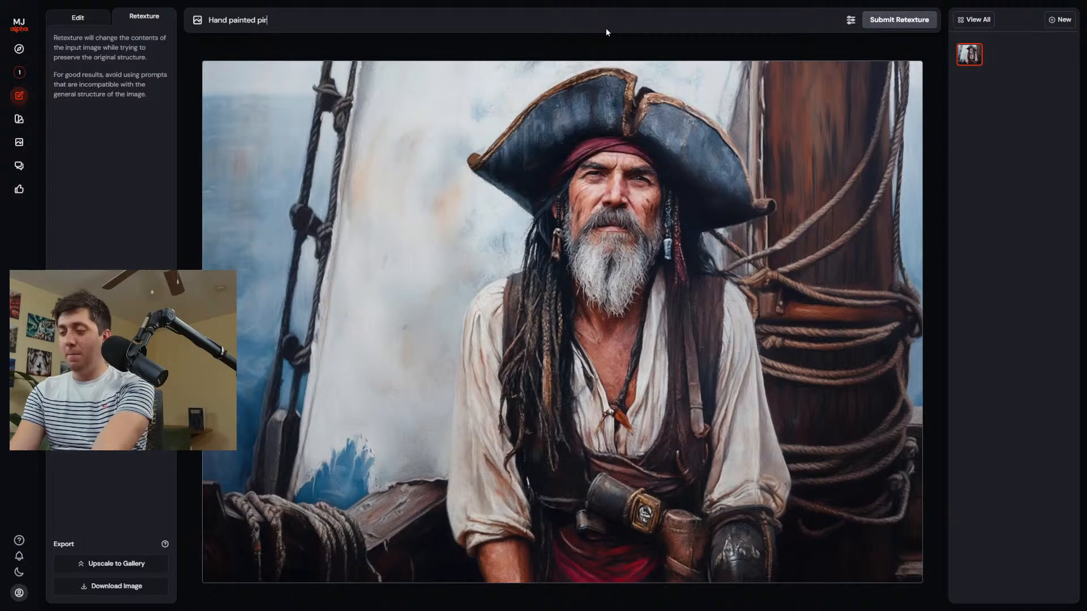
{"action": "type", "text": "ate on a shi"}
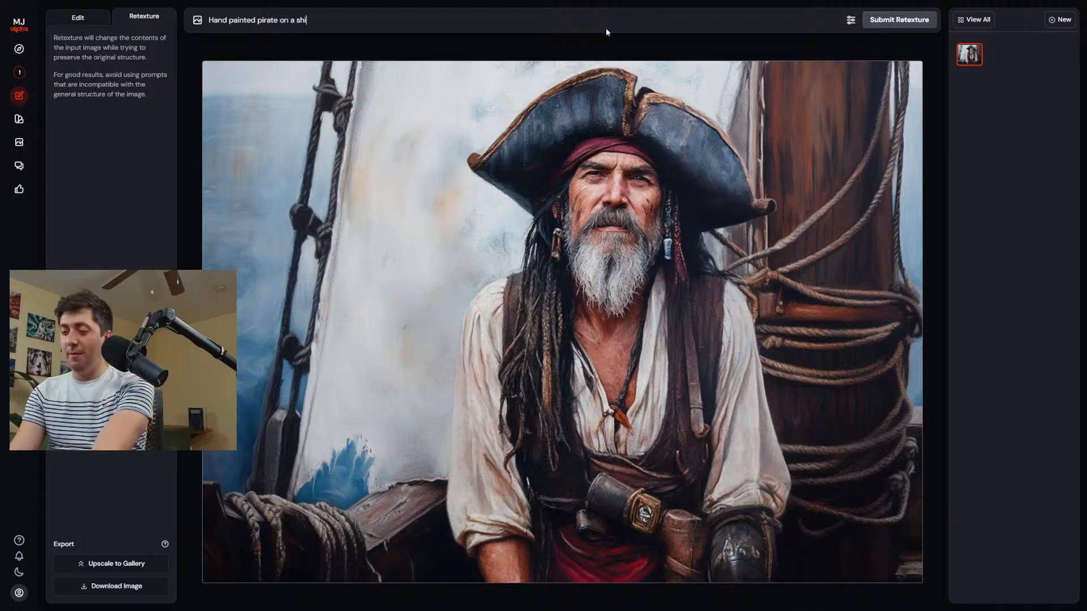
{"action": "type", "text": "p"}
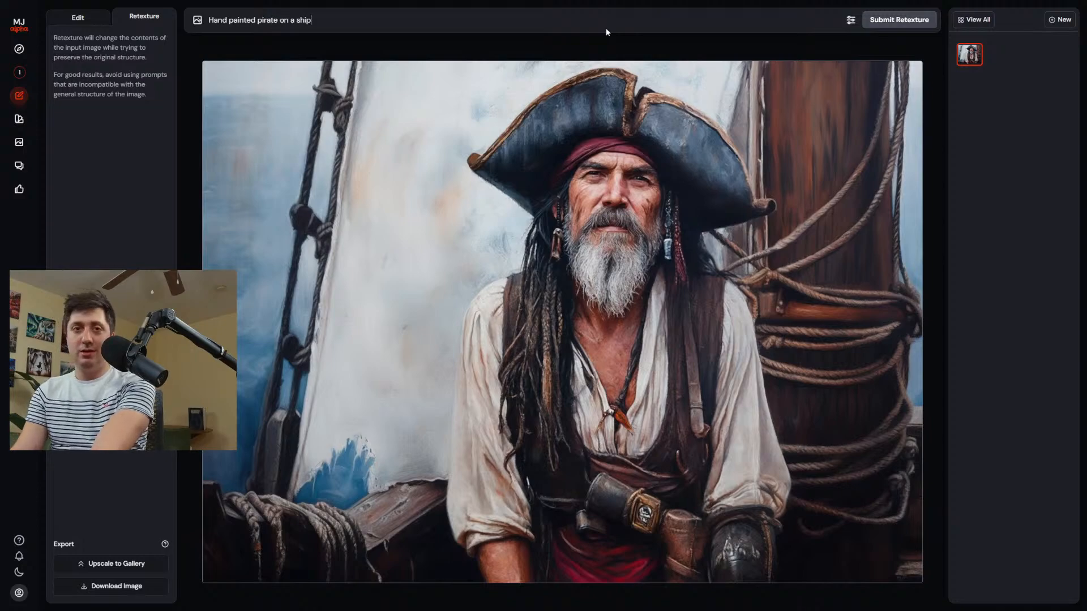
{"action": "left_click", "coordinate": [852, 21]}
{"action": "left_click", "coordinate": [894, 23]}
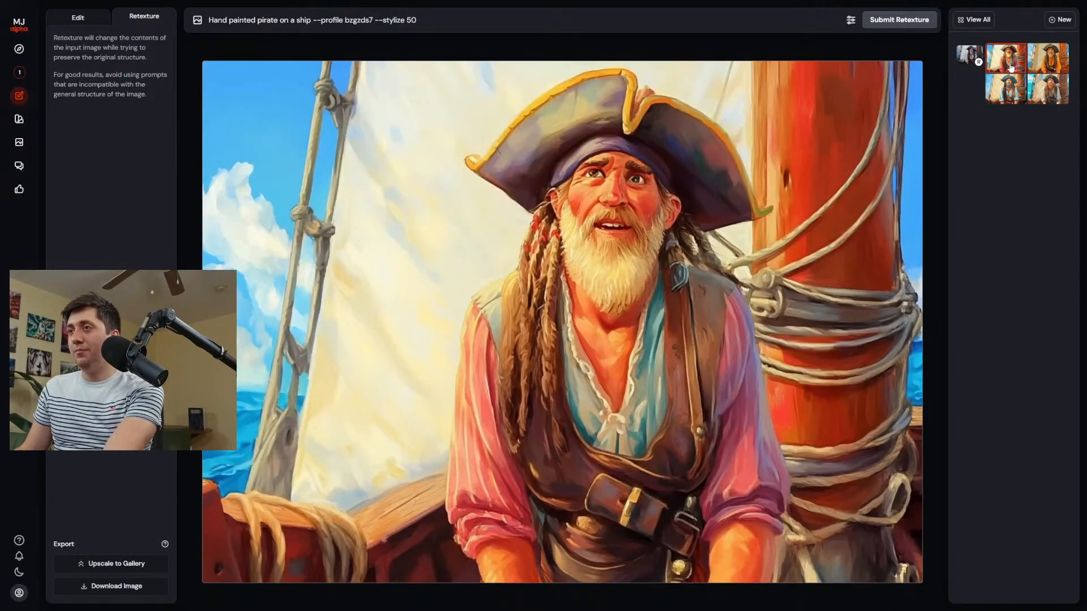
Compare the four retextured pirate results with one another and with the original portrait.
{"action": "left_click", "coordinate": [1007, 92]}
{"action": "left_click", "coordinate": [1043, 92]}
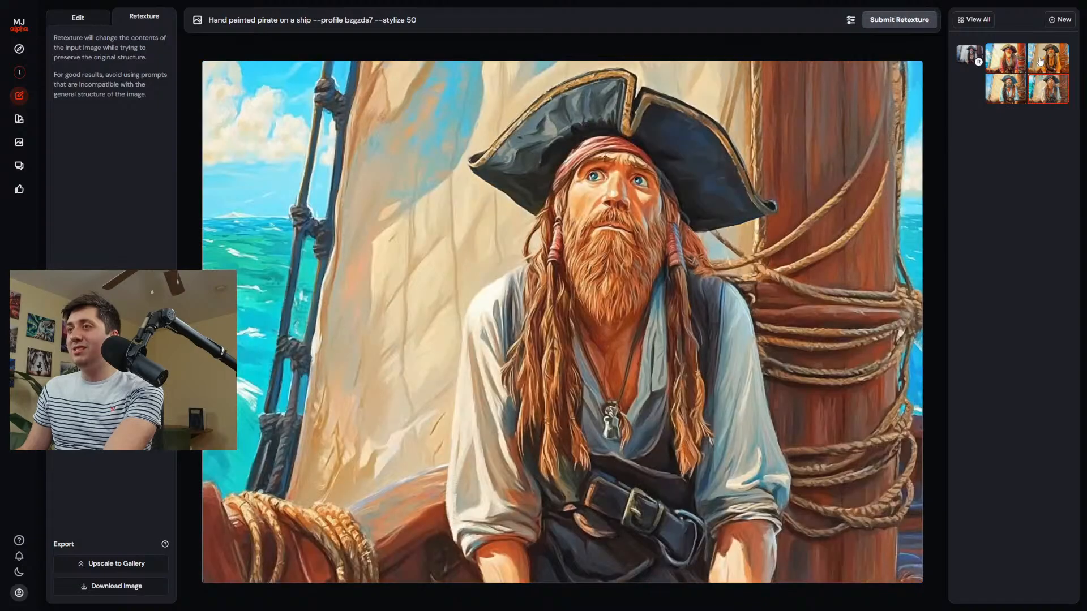
{"action": "left_click", "coordinate": [1041, 61]}
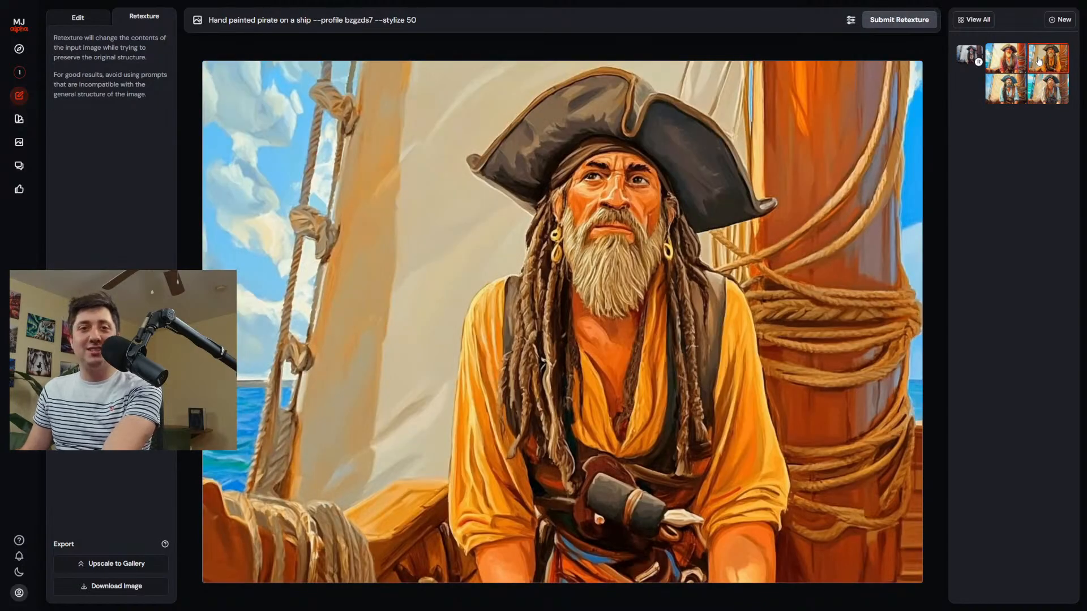
{"action": "left_click", "coordinate": [1016, 61]}
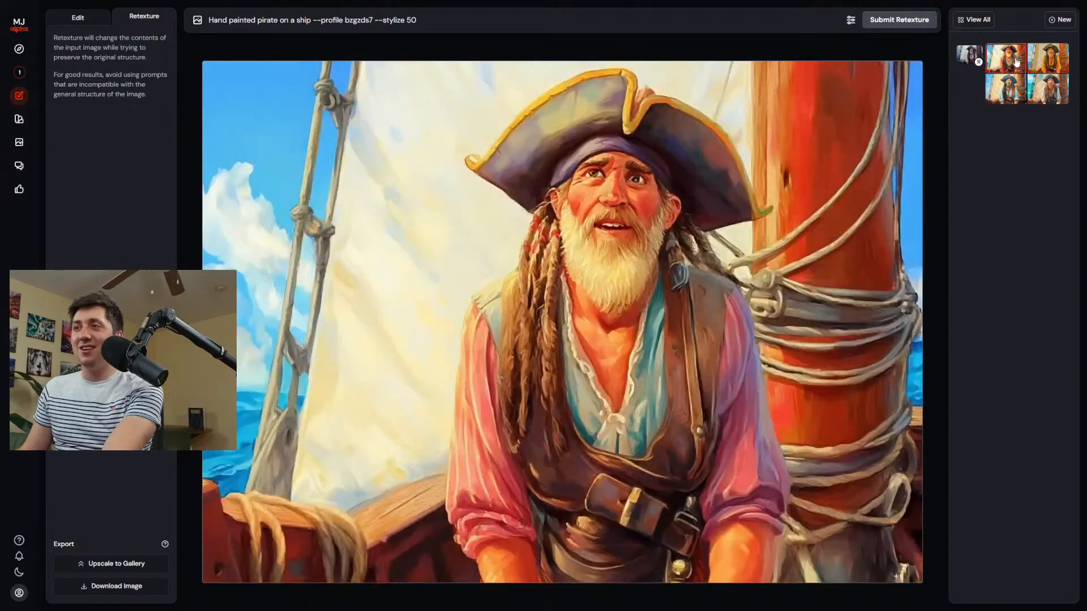
{"action": "left_click", "coordinate": [1015, 86]}
{"action": "left_click", "coordinate": [978, 61]}
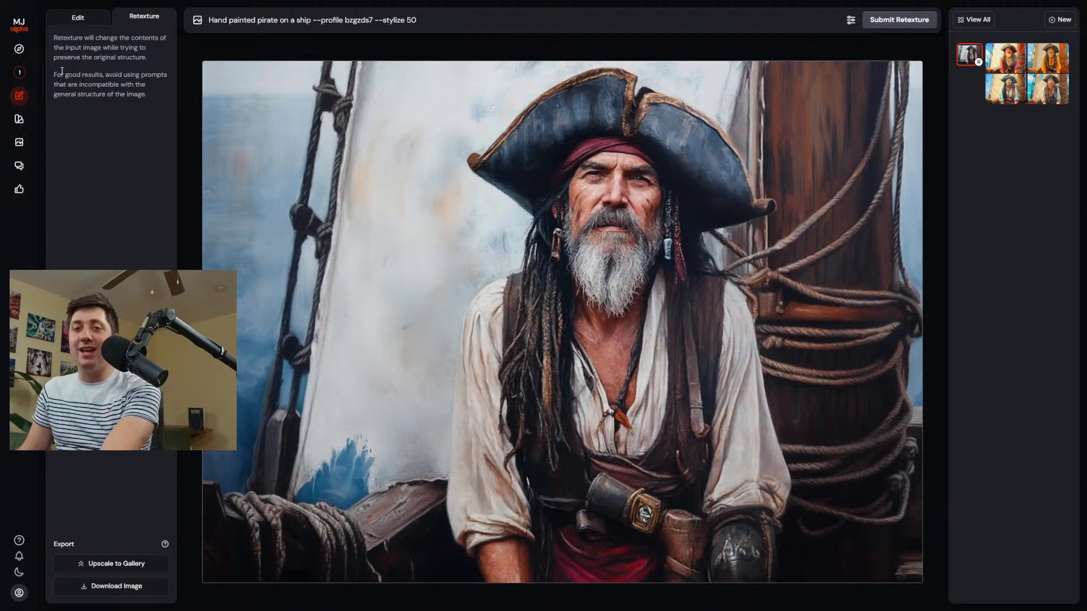
In the creations, attach a widened pirate portrait as a reference image, remove the stylize parameter from the prompt, and generate images.
{"action": "left_click", "coordinate": [34, 72]}
{"action": "left_click_drag", "start_coordinate": [399, 127], "coordinate": [237, 54]}
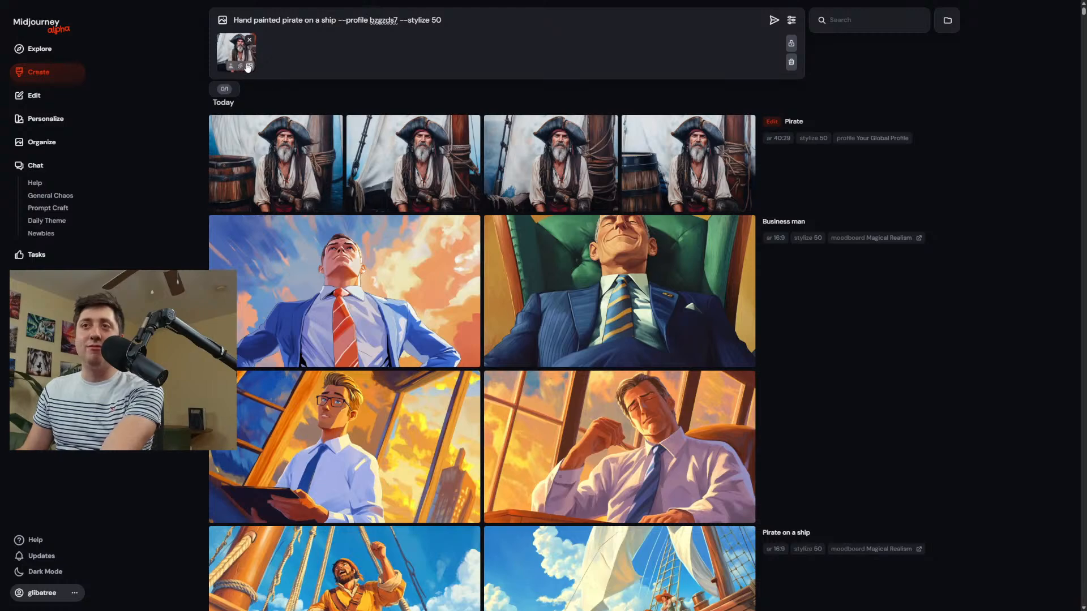
{"action": "left_click", "coordinate": [494, 19]}
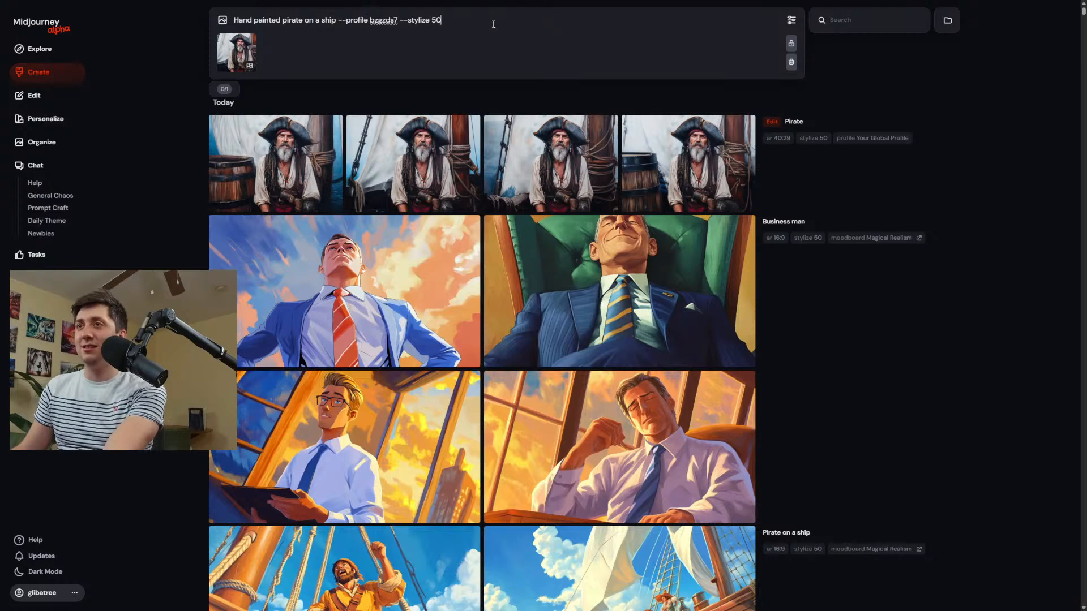
{"action": "left_click_drag", "start_coordinate": [494, 24], "coordinate": [410, 25]}
{"action": "key", "text": "BackSpace"}
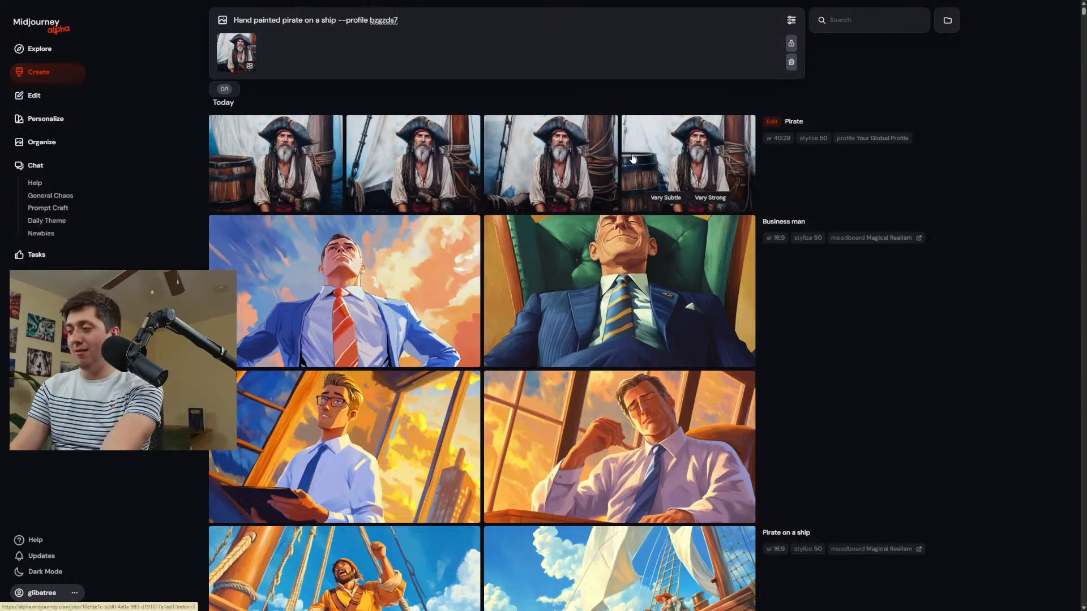
{"action": "key", "text": "Return"}
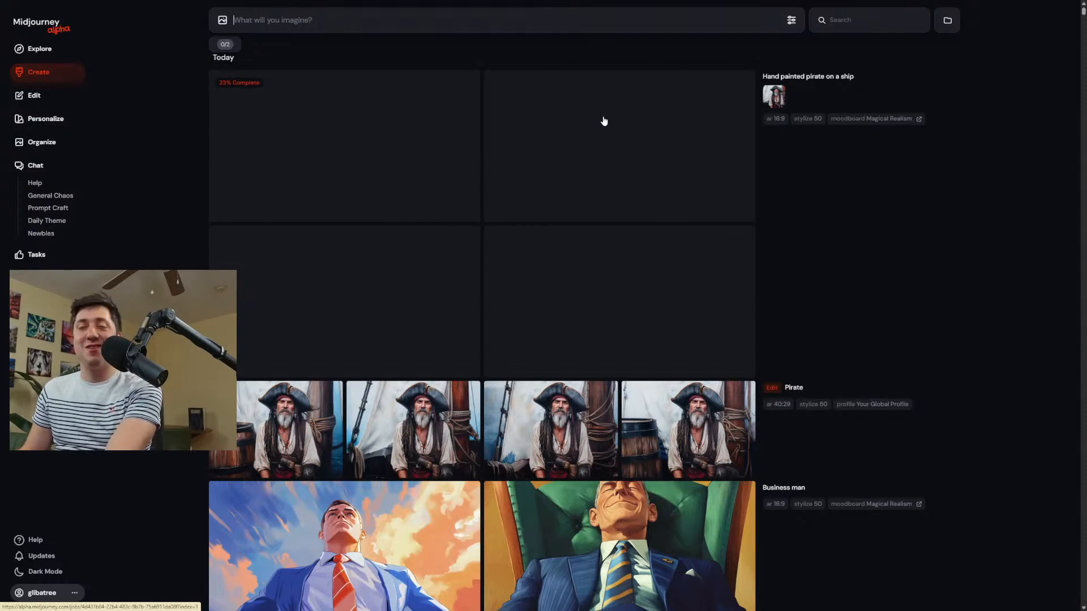
Raise the stylization slightly and generate again from "Hand painted pirate on a ship" with the same reference portrait.
{"action": "left_click", "coordinate": [791, 20]}
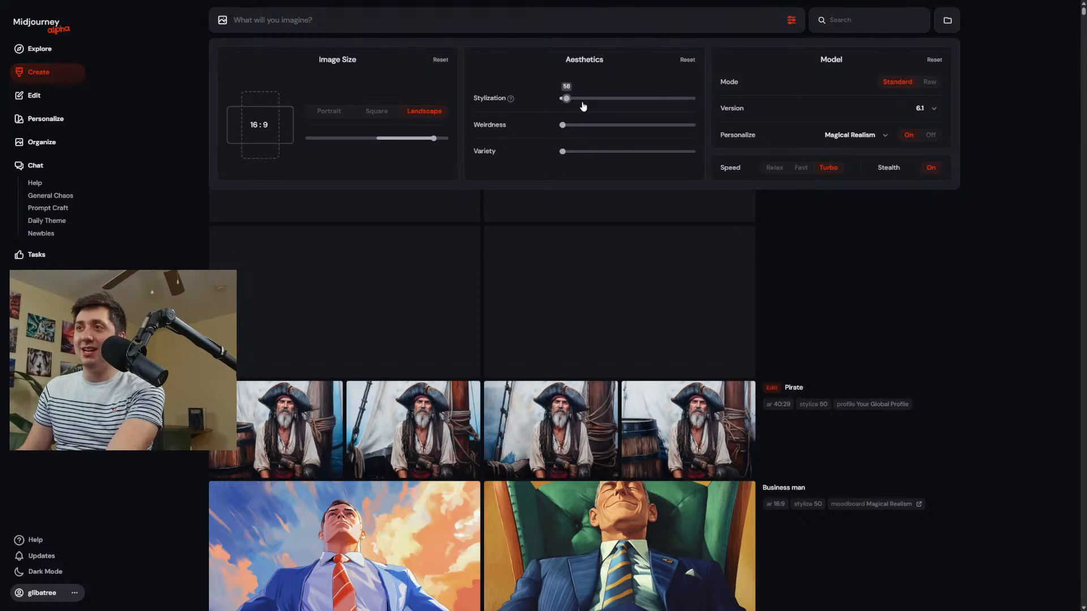
{"action": "left_click_drag", "start_coordinate": [567, 99], "coordinate": [573, 98]}
{"action": "left_click", "coordinate": [801, 202]}
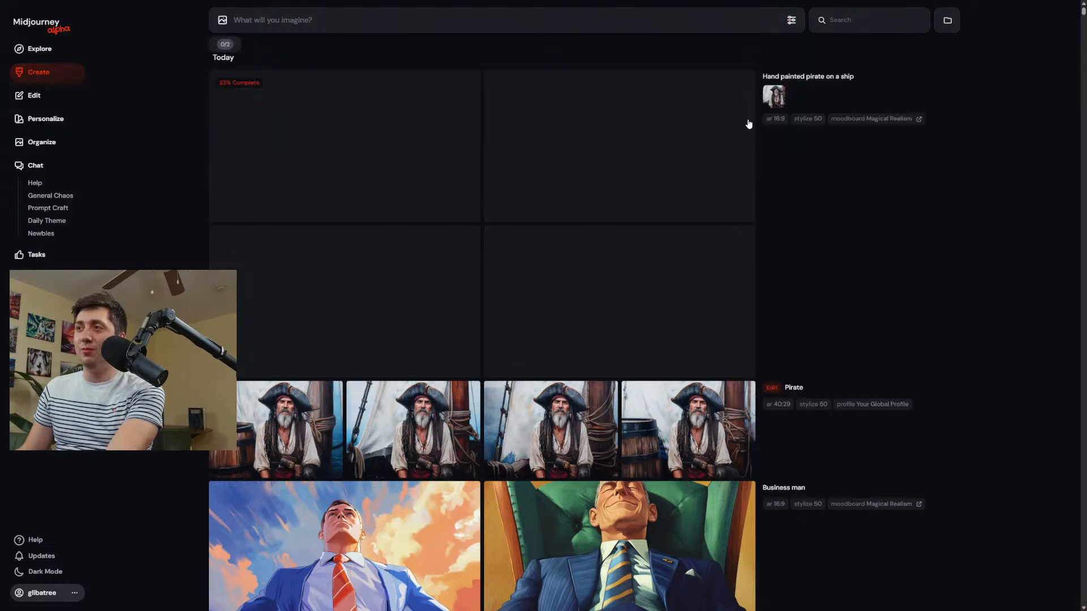
{"action": "left_click", "coordinate": [781, 76]}
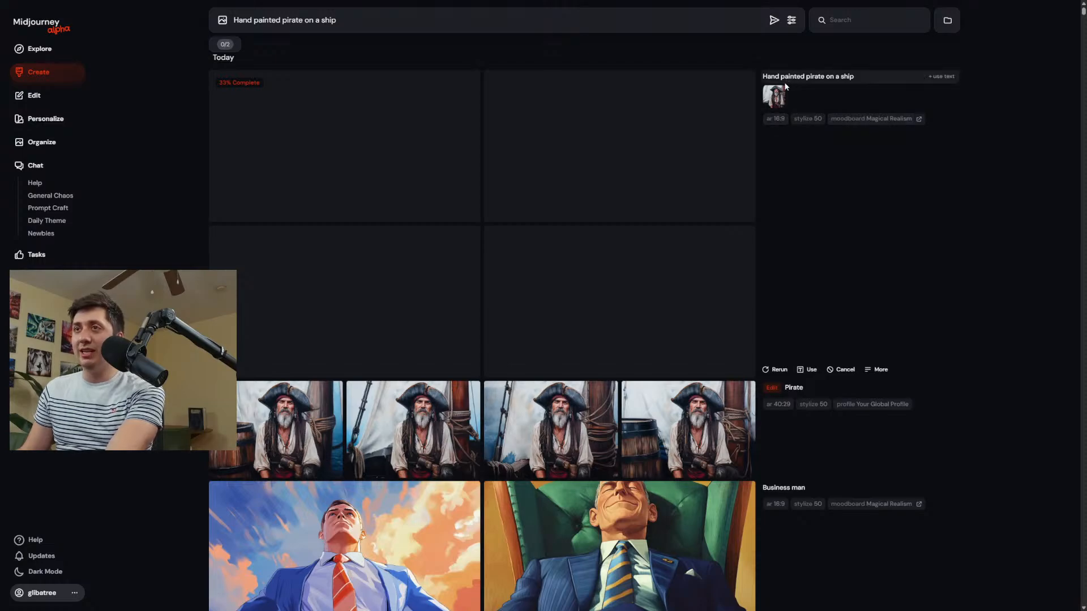
{"action": "left_click", "coordinate": [774, 96]}
{"action": "left_click", "coordinate": [774, 21]}
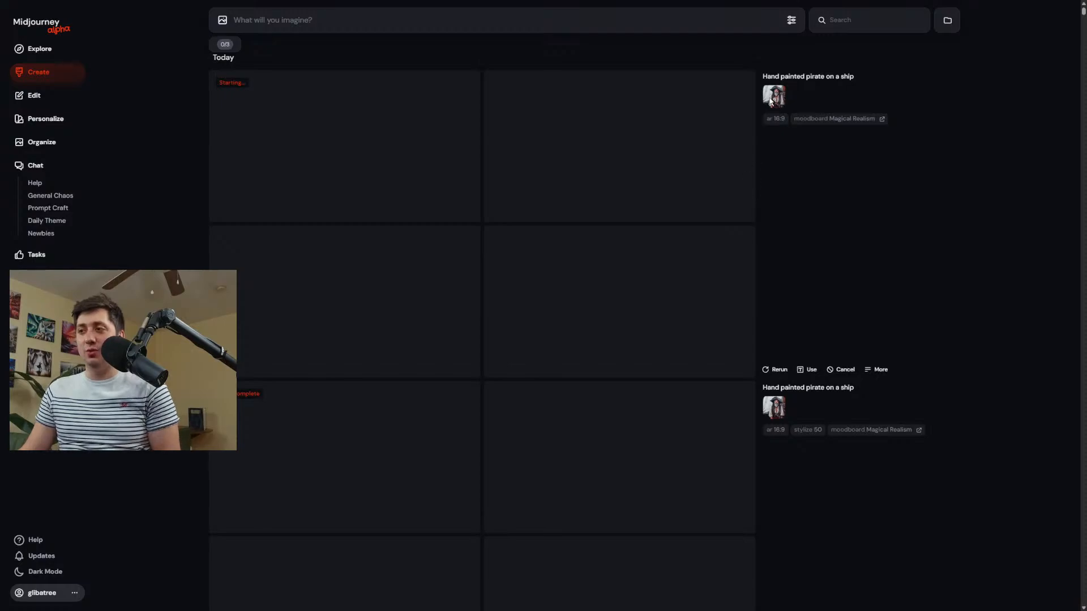
{"action": "left_click", "coordinate": [790, 21]}
{"action": "left_click", "coordinate": [855, 217]}
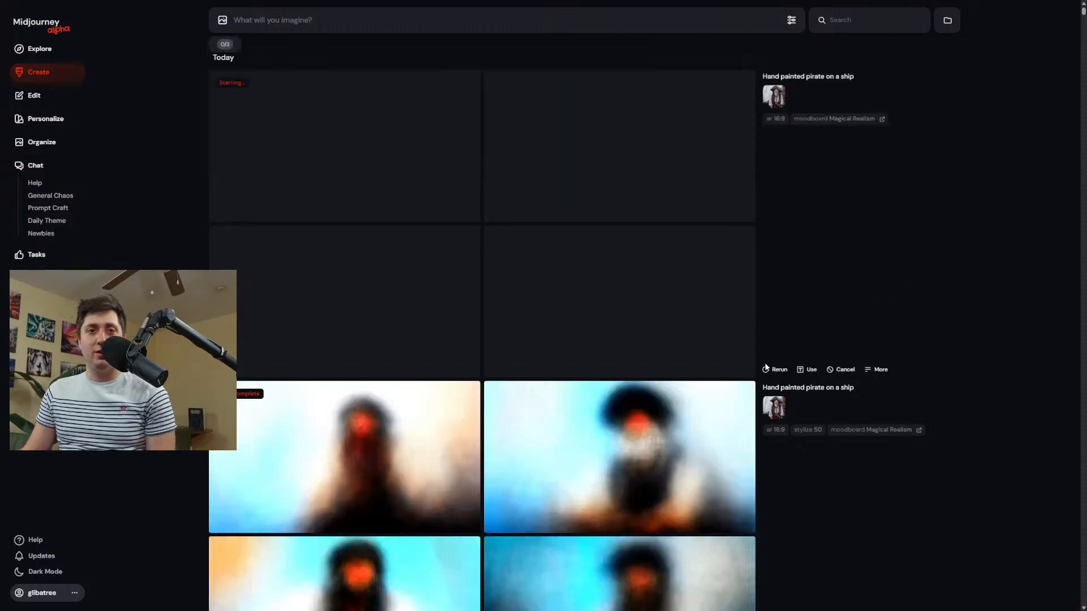
Examine the hand-painted pirate images from both generations, enlarging and comparing them one after another.
{"action": "scroll", "coordinate": [648, 290], "scroll_direction": "down", "scroll_amount": 5}
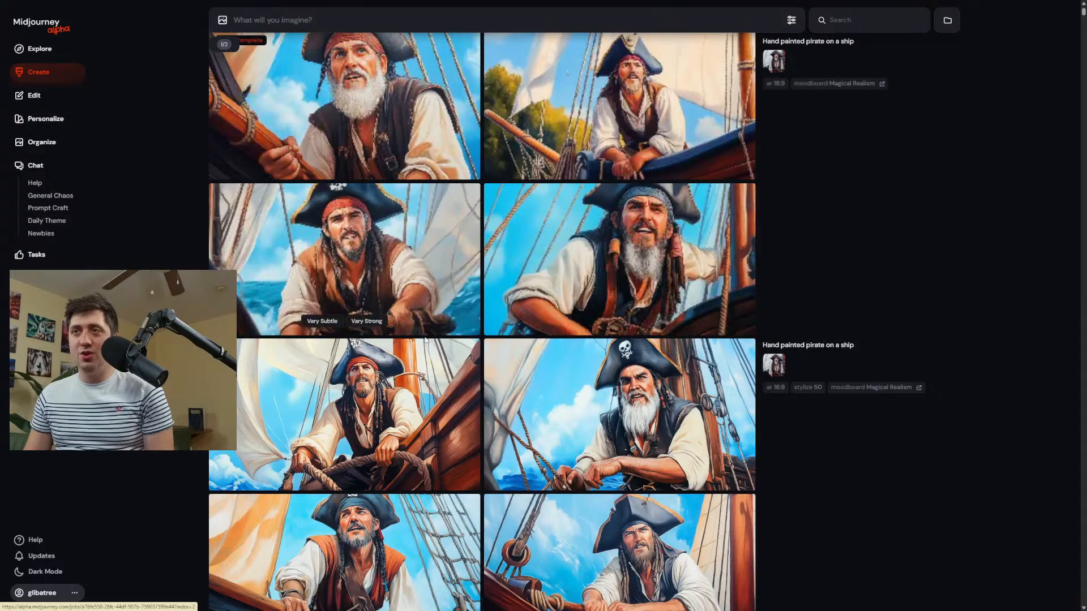
{"action": "scroll", "coordinate": [431, 315], "scroll_direction": "down", "scroll_amount": 5}
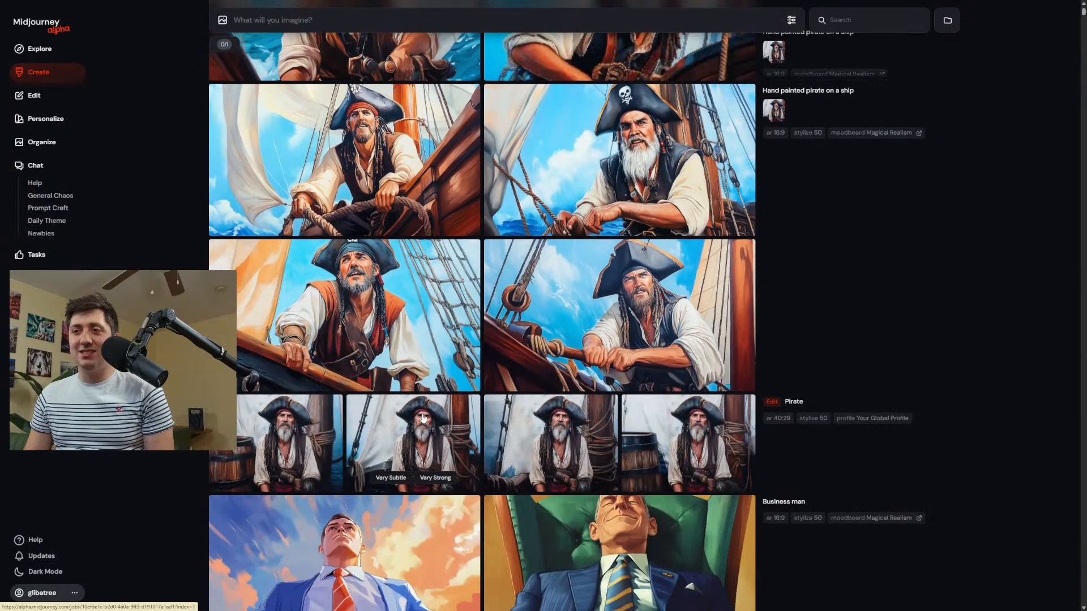
{"action": "left_click", "coordinate": [432, 293]}
{"action": "left_click", "coordinate": [552, 101]}
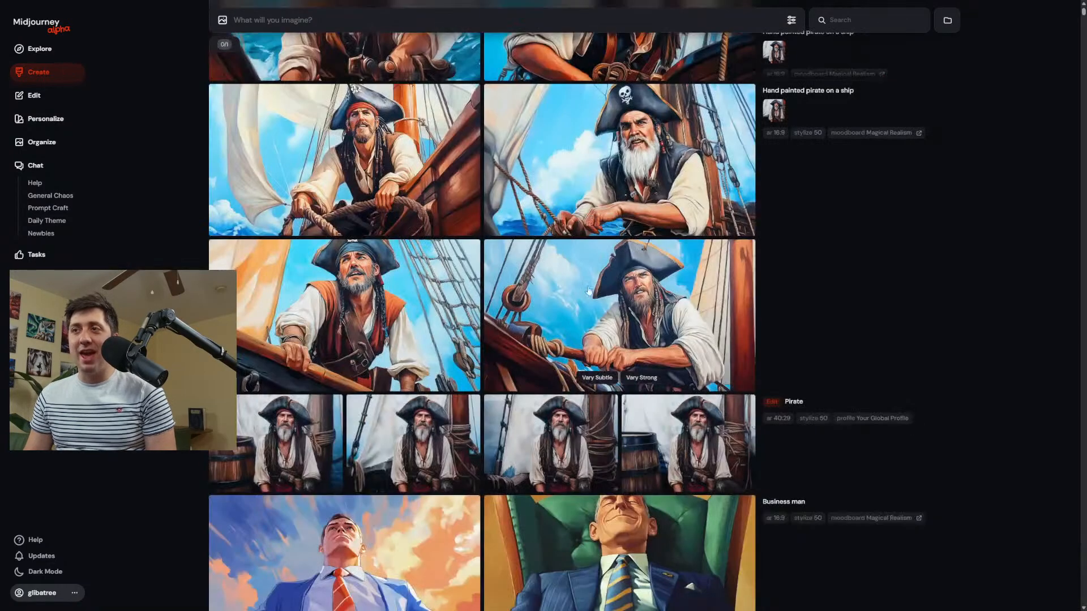
{"action": "left_click", "coordinate": [632, 310]}
{"action": "key", "text": "Up"}
{"action": "key", "text": "Up"}
{"action": "key", "text": "Up"}
{"action": "key", "text": "Up"}
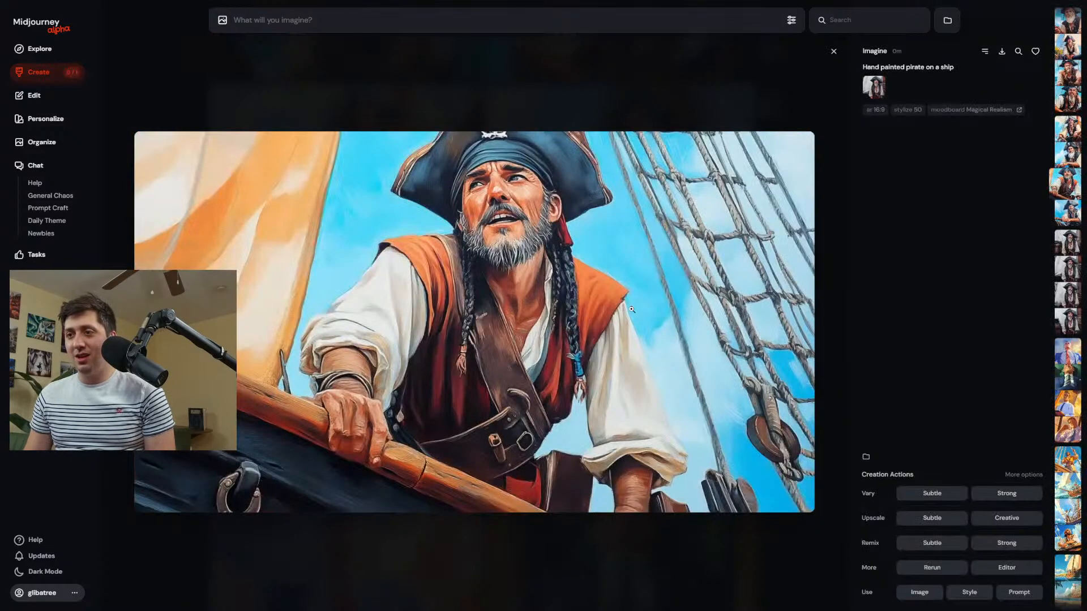
{"action": "key", "text": "Up"}
{"action": "key", "text": "Up"}
{"action": "key", "text": "Up"}
{"action": "key", "text": "Up"}
{"action": "key", "text": "Up"}
{"action": "key", "text": "Up"}
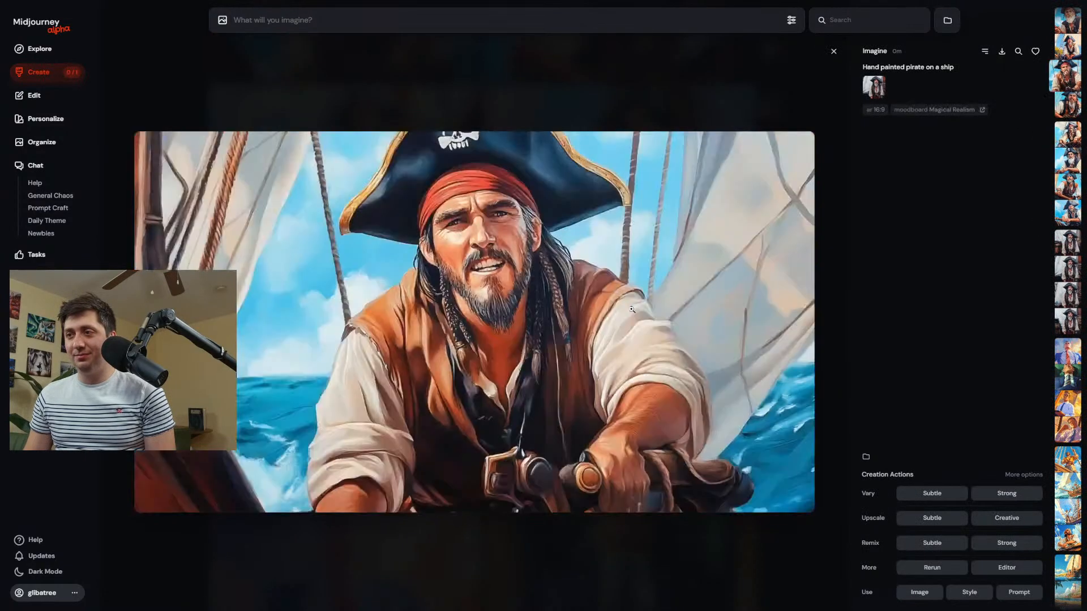
{"action": "left_click", "coordinate": [562, 117]}
View the earlier Magical Realism "Pirate" images for comparison, enlarging the shouting pirate, and check the current generation settings.
{"action": "scroll", "coordinate": [613, 391], "scroll_direction": "down", "scroll_amount": 10}
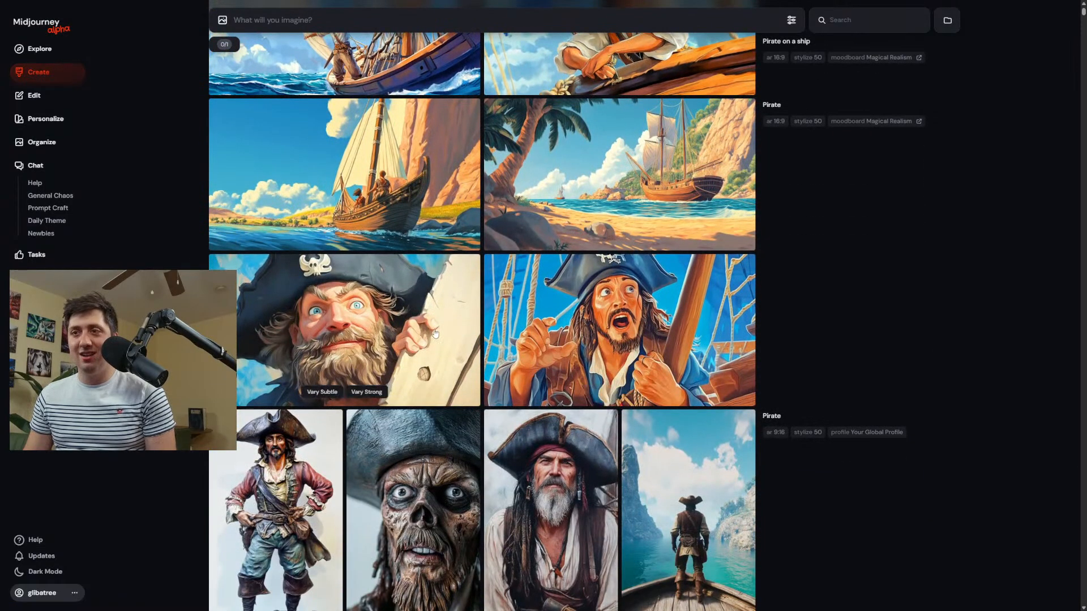
{"action": "left_click", "coordinate": [632, 342]}
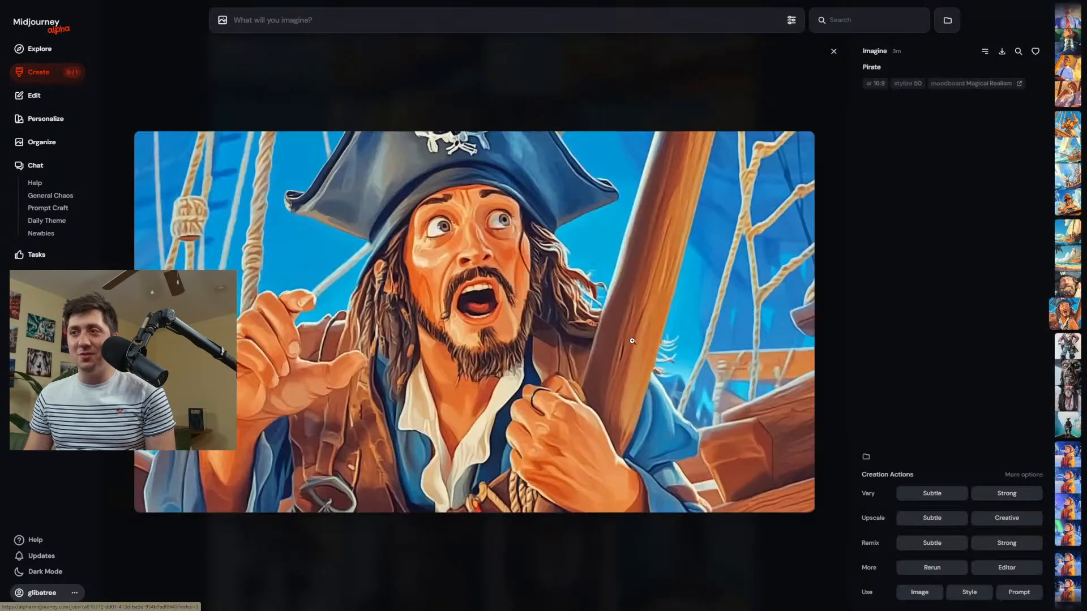
{"action": "left_click", "coordinate": [517, 115]}
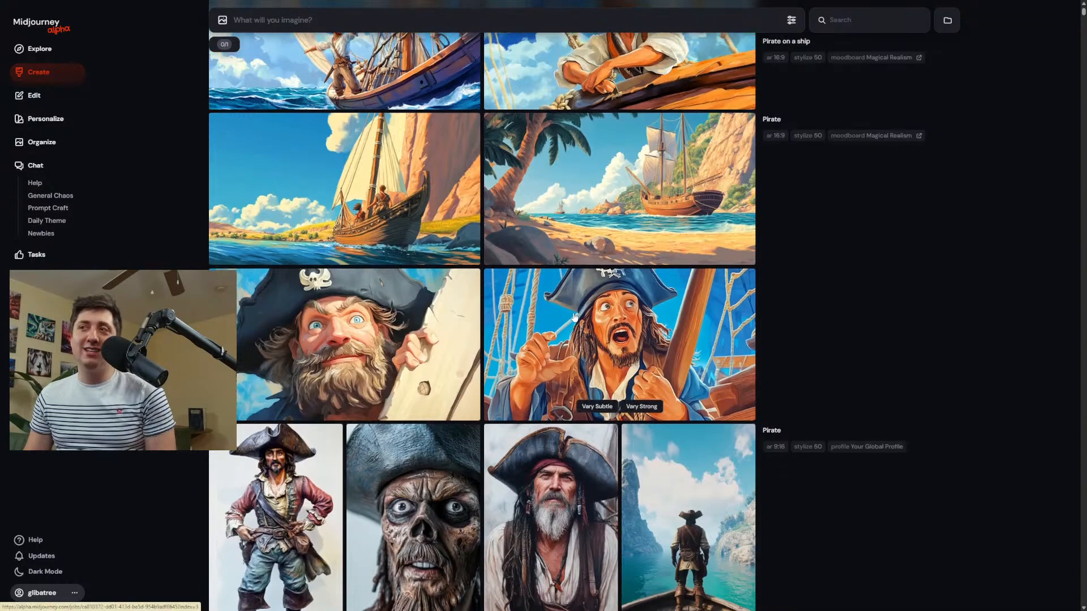
{"action": "scroll", "coordinate": [575, 317], "scroll_direction": "up", "scroll_amount": 2}
{"action": "scroll", "coordinate": [578, 325], "scroll_direction": "down", "scroll_amount": 8}
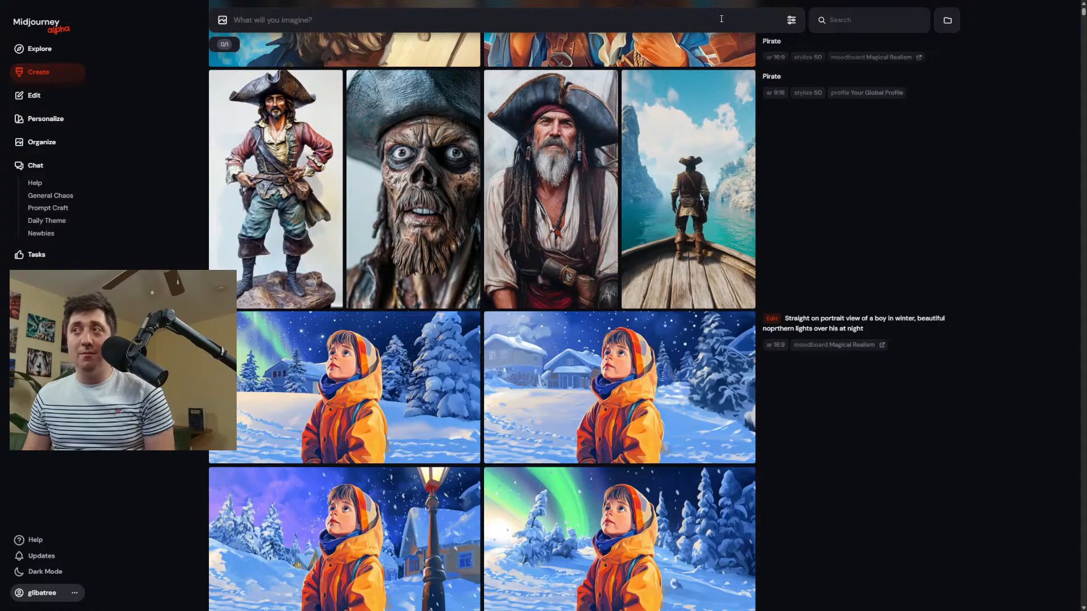
{"action": "left_click", "coordinate": [791, 21]}
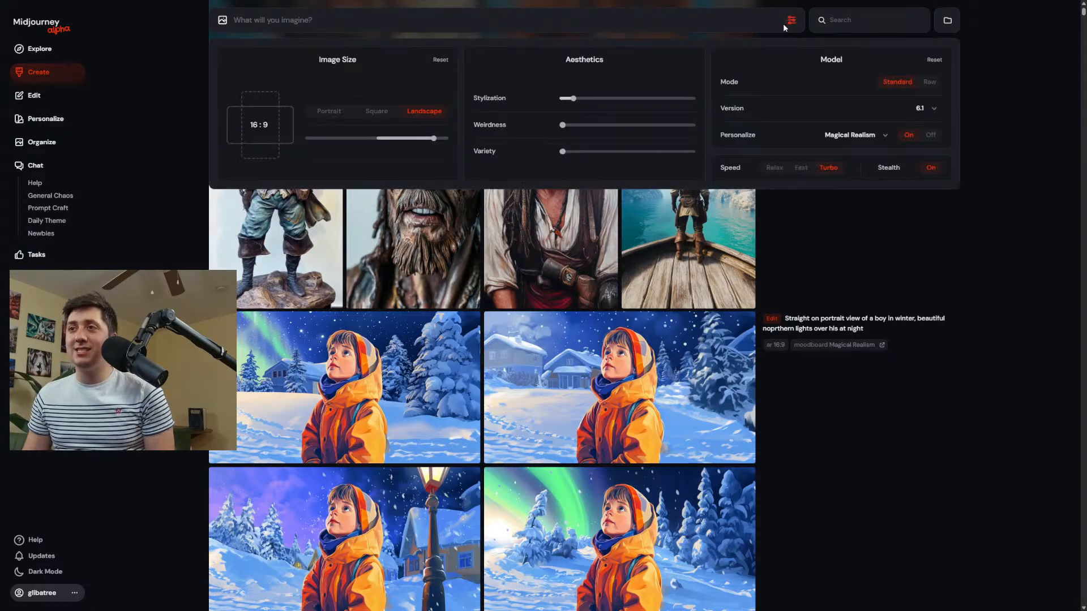
{"action": "left_click", "coordinate": [855, 280]}
Generate images from "Hooror childrens book page of a ghost zombie" with the close-up zombie pirate and a winter boy image as references.
{"action": "scroll", "coordinate": [691, 206], "scroll_direction": "up", "scroll_amount": 5}
{"action": "scroll", "coordinate": [690, 207], "scroll_direction": "down", "scroll_amount": 4}
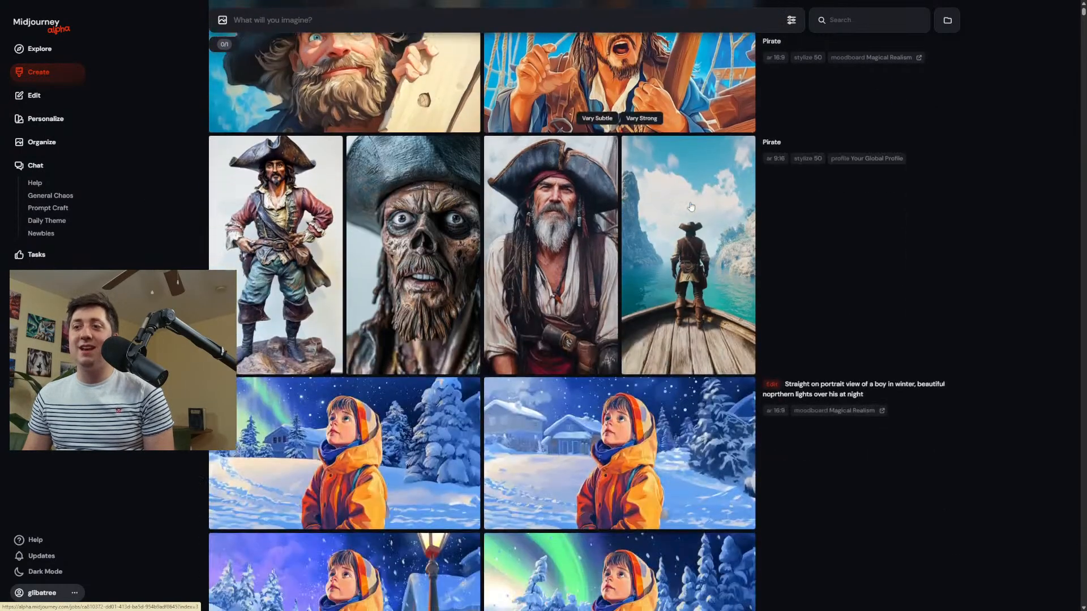
{"action": "left_click_drag", "start_coordinate": [439, 226], "coordinate": [266, 47]}
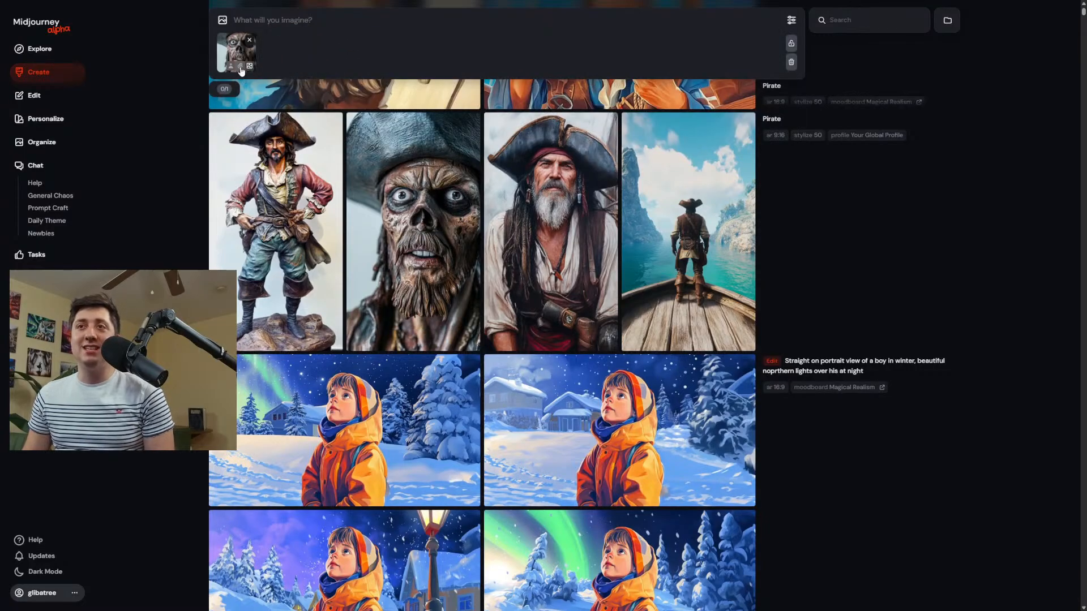
{"action": "left_click_drag", "start_coordinate": [634, 425], "coordinate": [277, 50]}
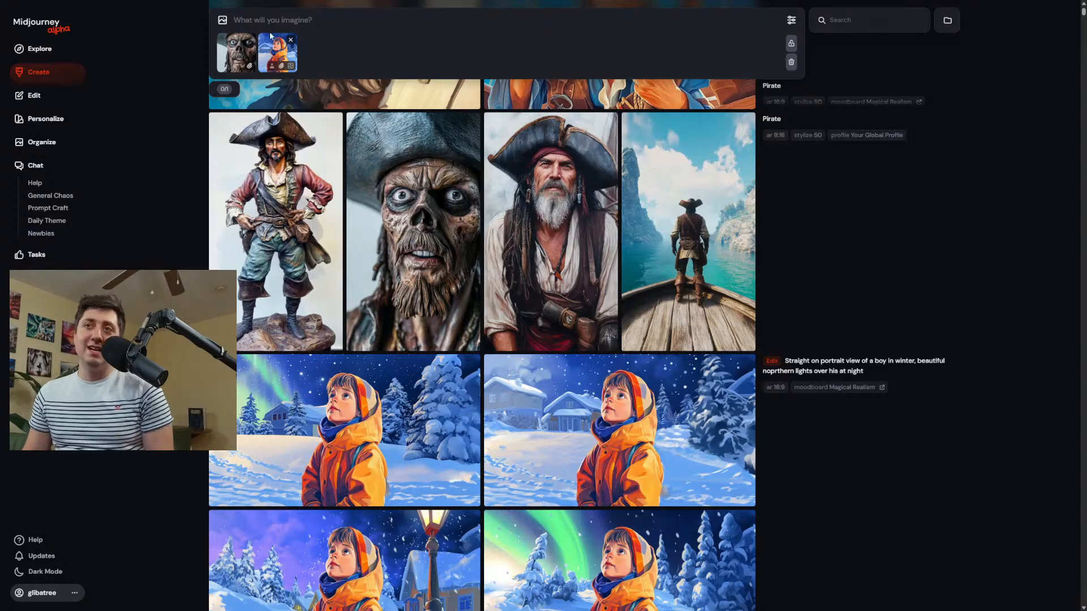
{"action": "type", "text": "Ho"}
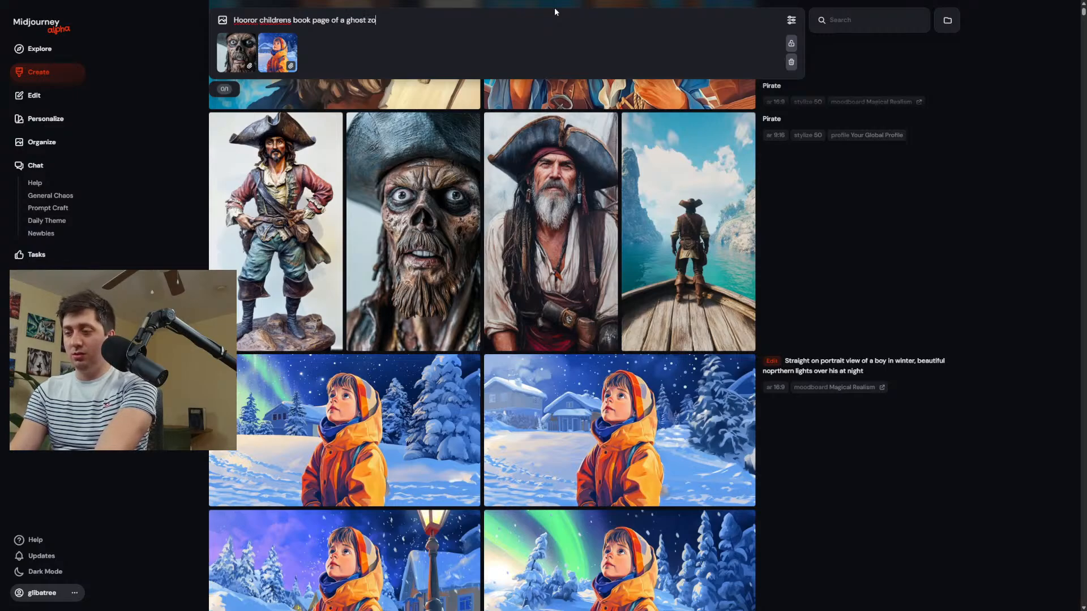
{"action": "type", "text": "mbie"}
{"action": "key", "text": "Return"}
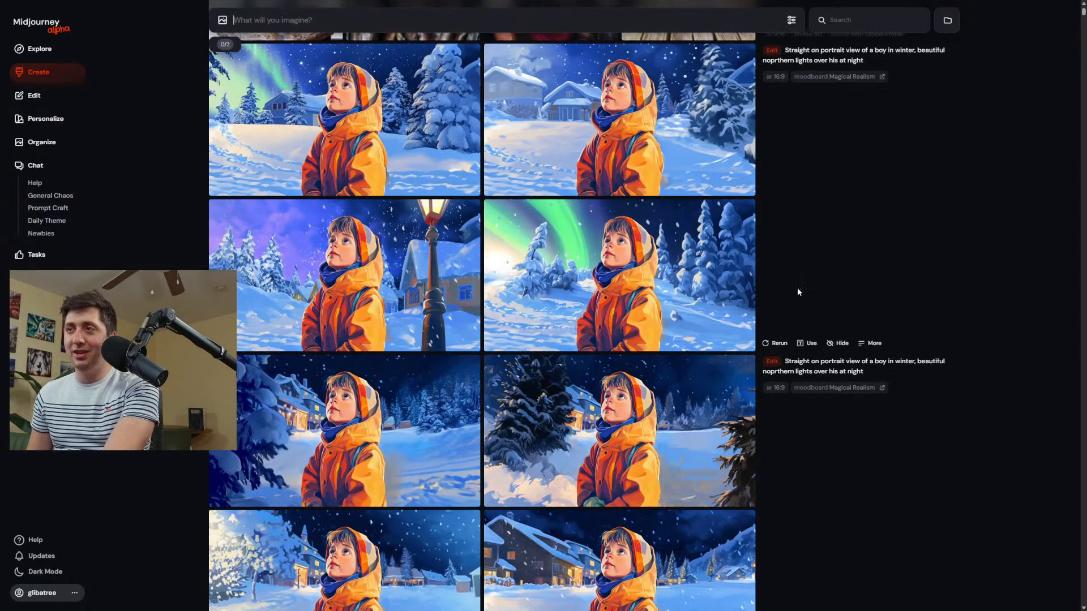
Examine the new ghost zombie images, enlarging the screaming boy beside the haunted house, and check the personalization choice in the generation settings.
{"action": "scroll", "coordinate": [798, 292], "scroll_direction": "up", "scroll_amount": 15}
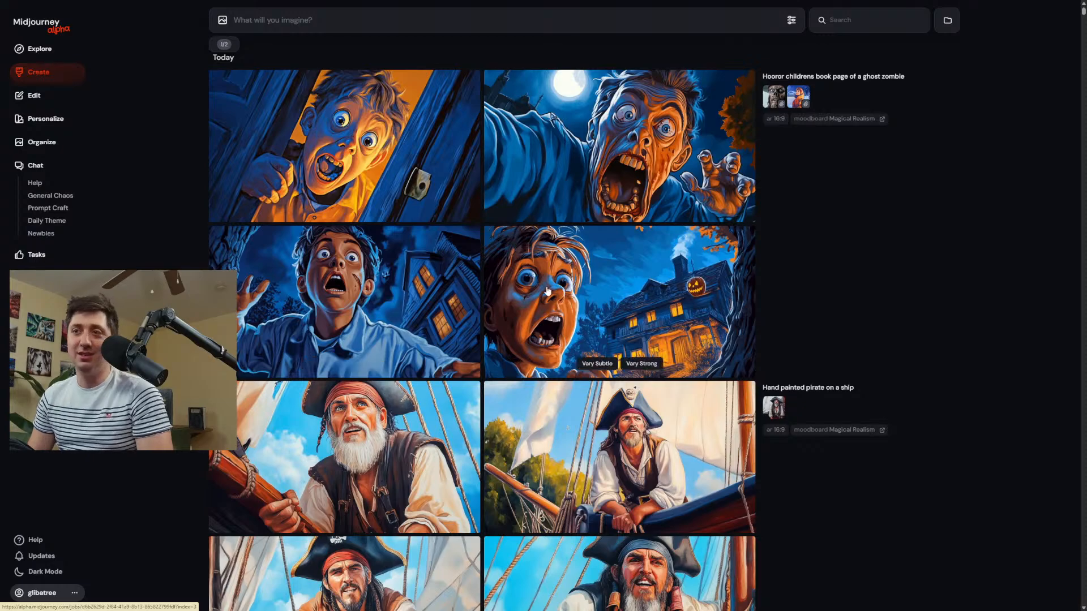
{"action": "left_click", "coordinate": [570, 286]}
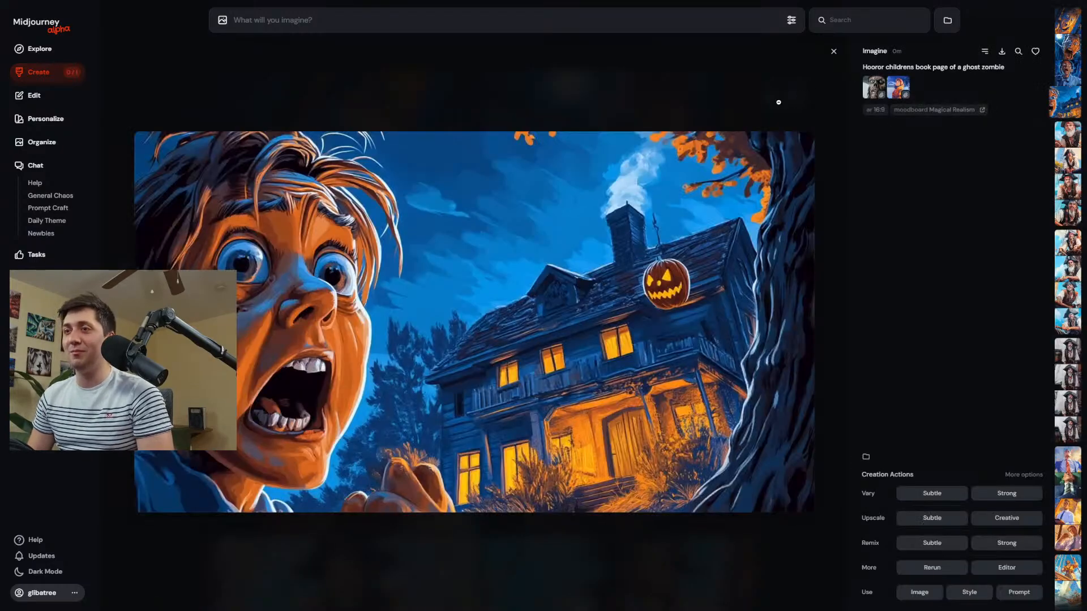
{"action": "left_click", "coordinate": [792, 21]}
{"action": "left_click", "coordinate": [835, 134]}
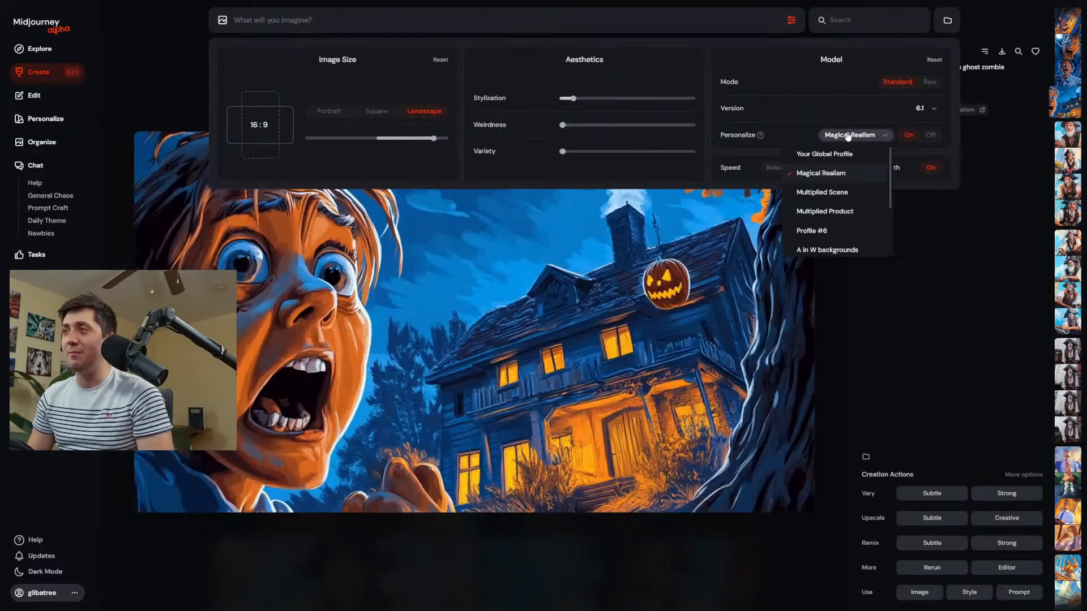
{"action": "left_click", "coordinate": [951, 246]}
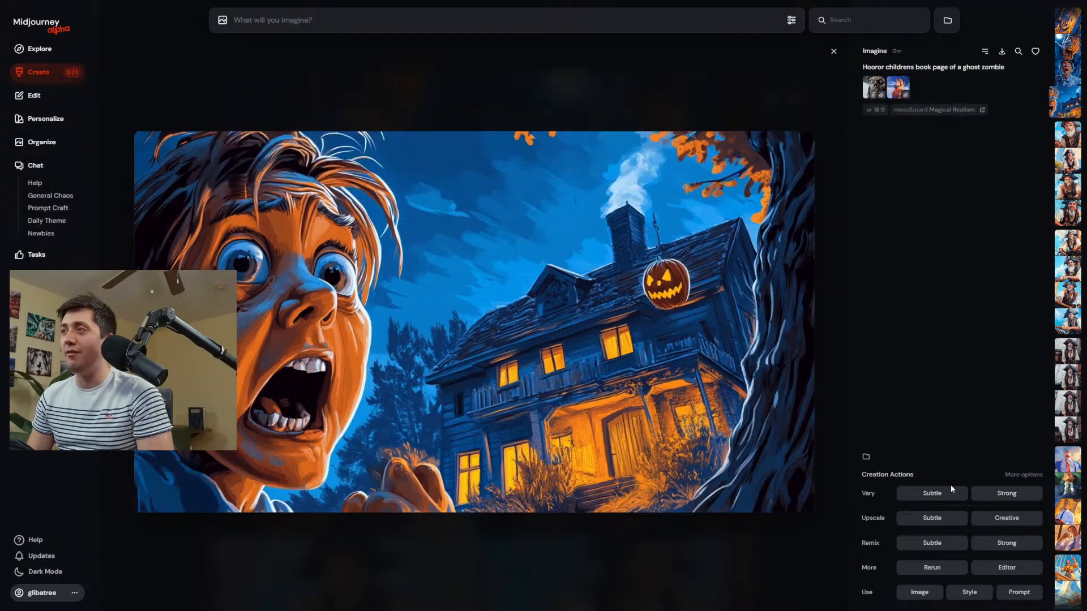
Reuse the haunted-house image's prompt and references, remove the profile parameter, and generate again.
{"action": "left_click", "coordinate": [1016, 595]}
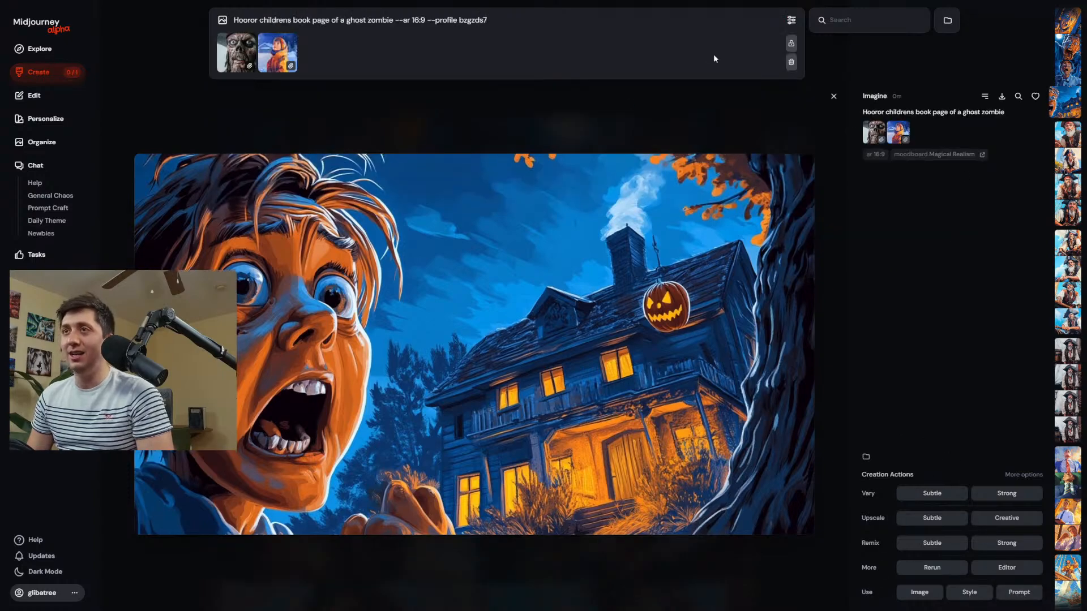
{"action": "left_click_drag", "start_coordinate": [520, 23], "coordinate": [427, 24]}
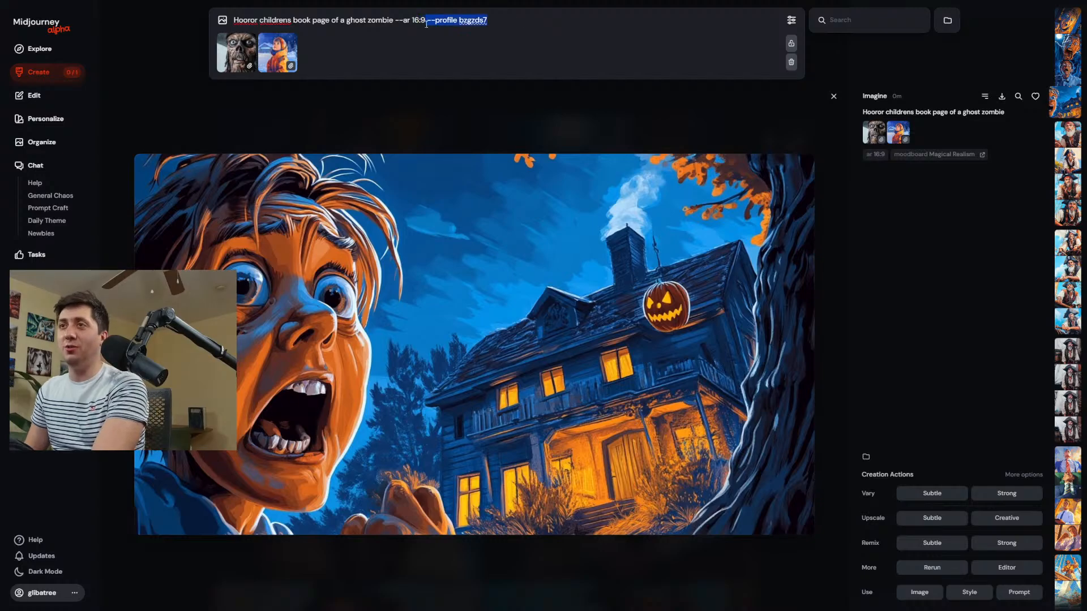
{"action": "key", "text": "BackSpace"}
{"action": "key", "text": "Return"}
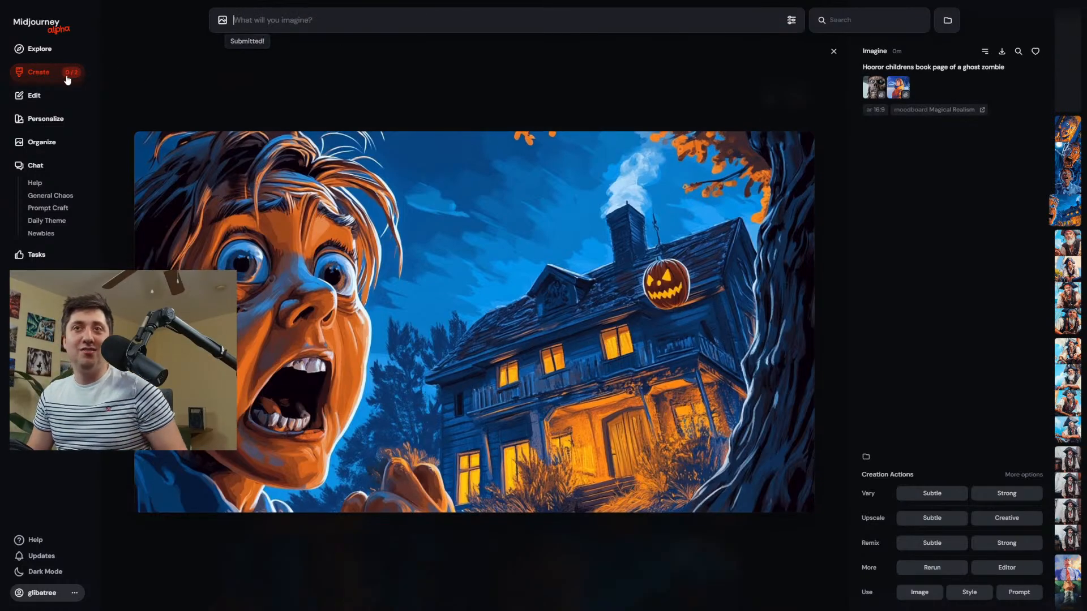
View the ghost zombie images generated without the moodboard in the creations, enlarging the wrinkled zombie face.
{"action": "left_click", "coordinate": [63, 80]}
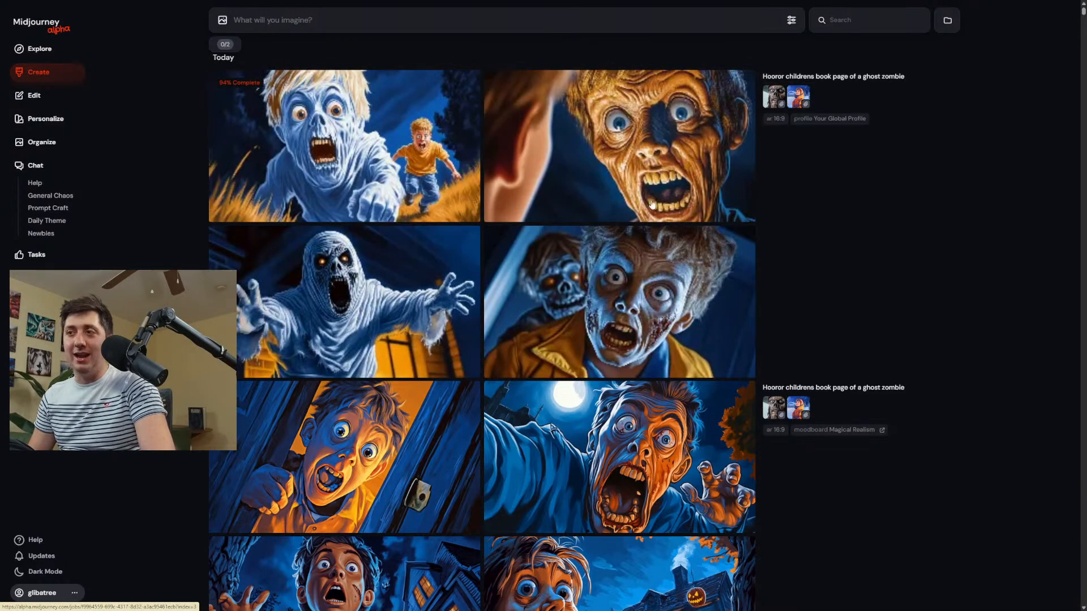
{"action": "mouse_move", "coordinate": [535, 292]}
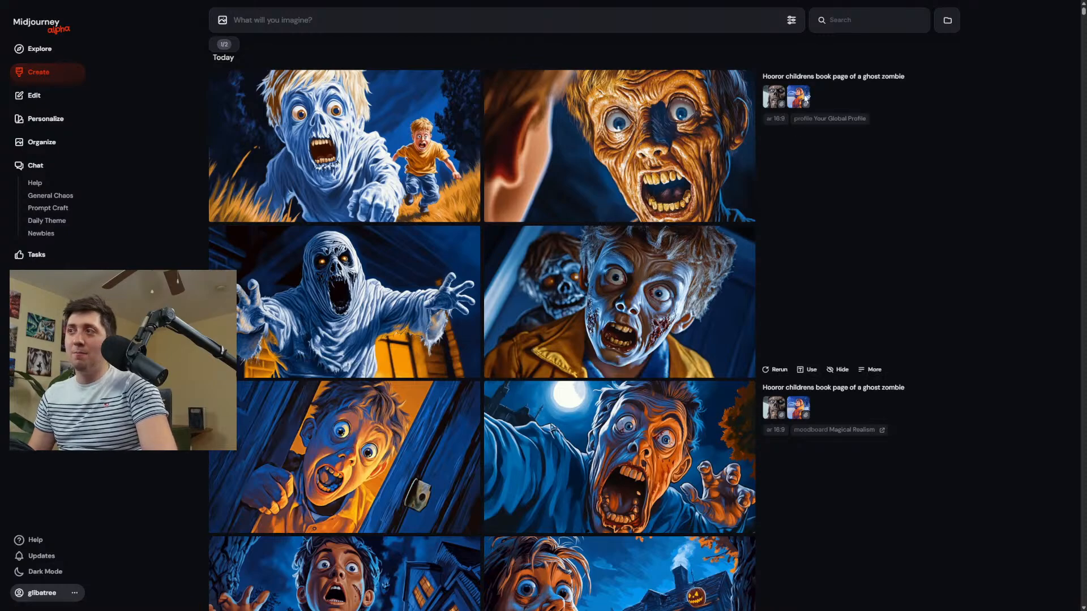
{"action": "left_click", "coordinate": [791, 21]}
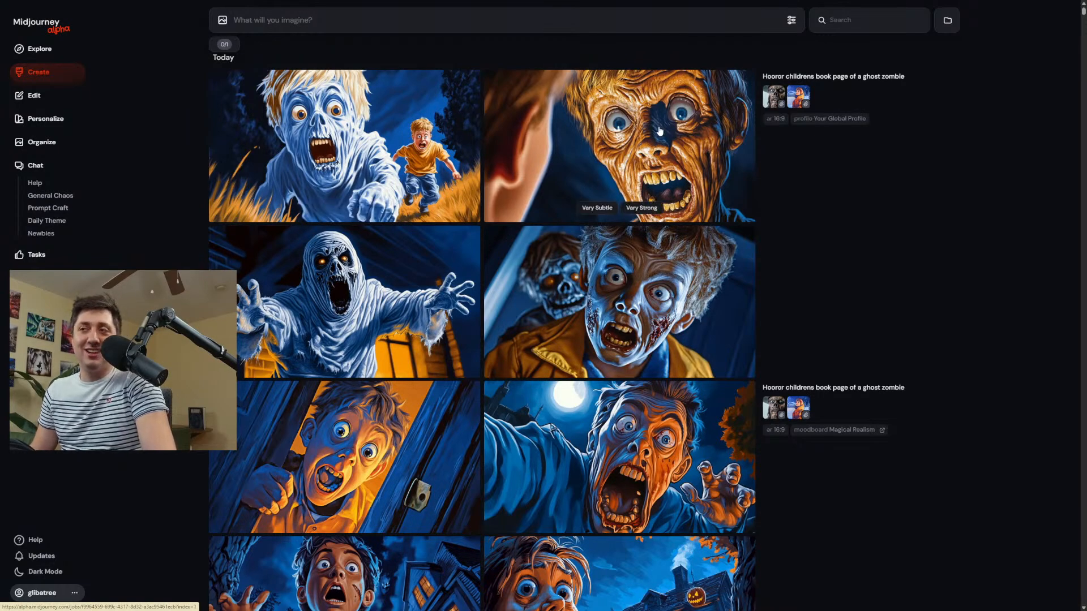
{"action": "left_click", "coordinate": [663, 155]}
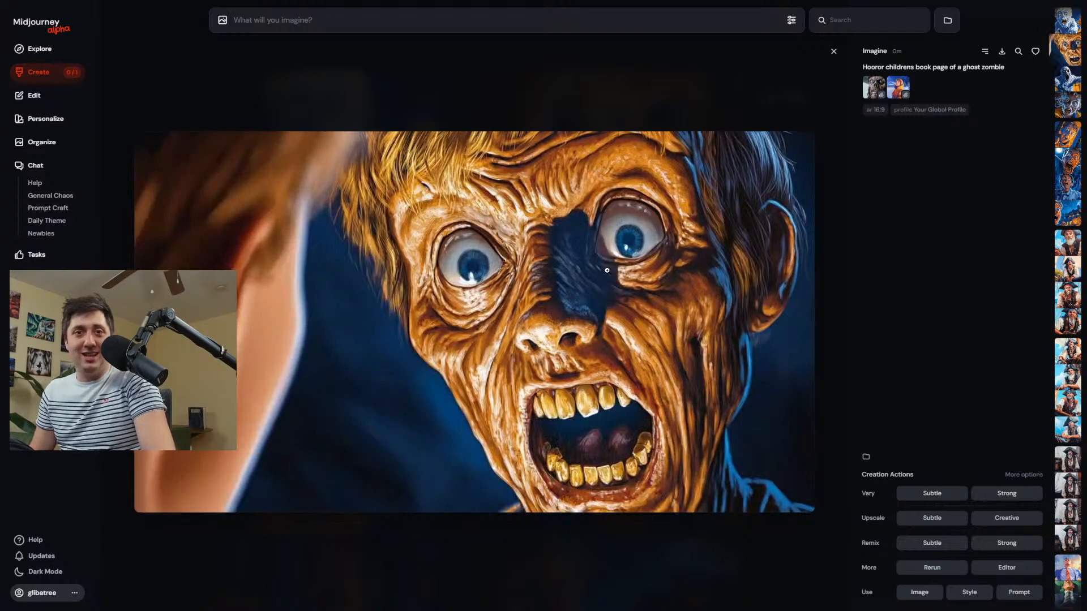
{"action": "left_click", "coordinate": [642, 116]}
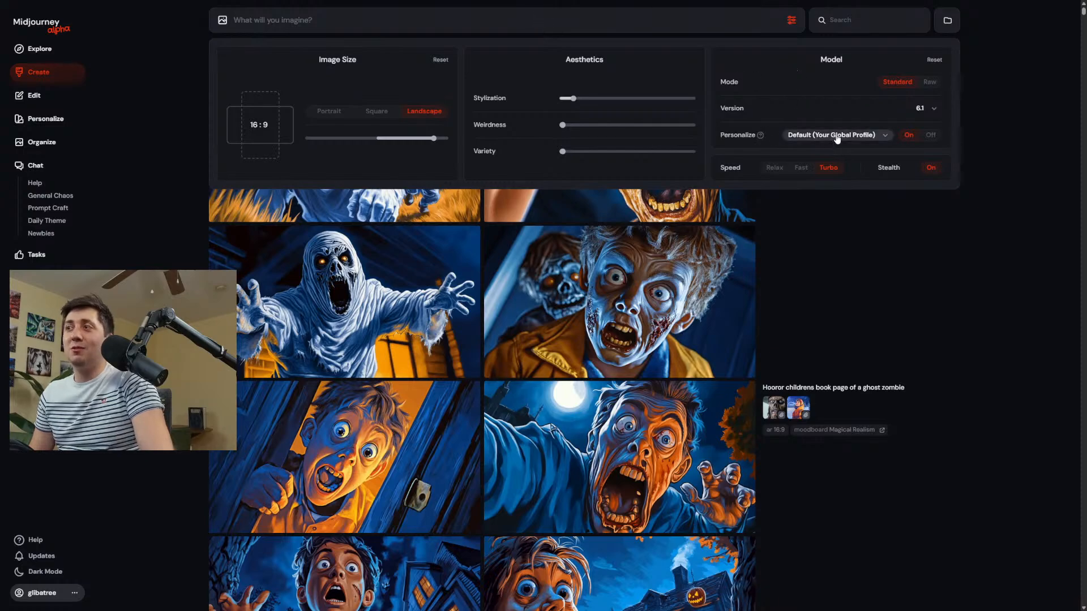
Set the personalization to combine the Magical Realism and Ultra Realistic moodboards.
{"action": "left_click", "coordinate": [832, 134]}
{"action": "left_click", "coordinate": [834, 175]}
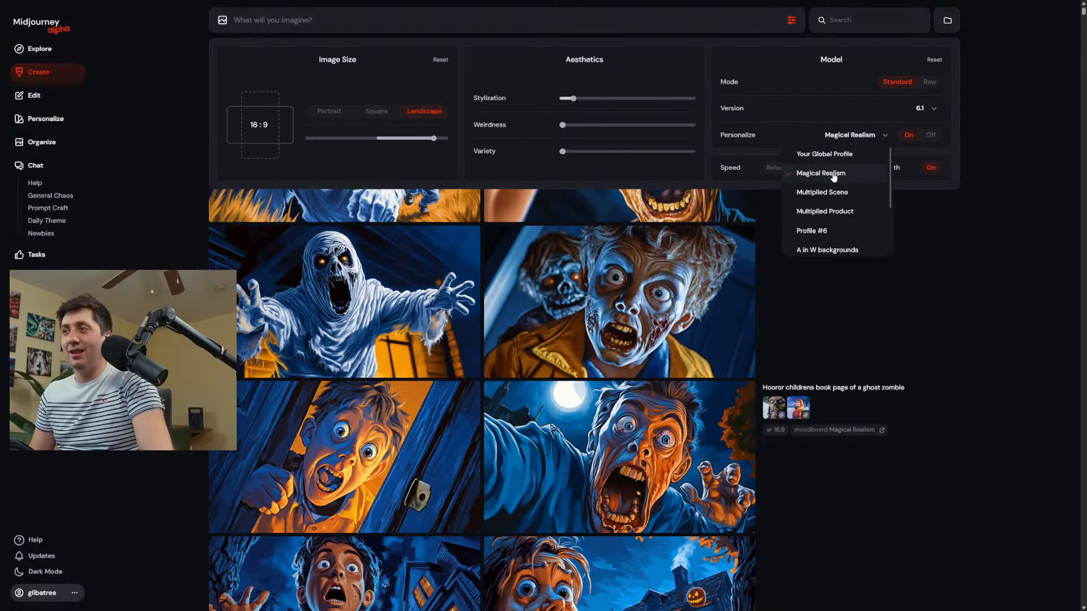
{"action": "scroll", "coordinate": [834, 180], "scroll_direction": "down", "scroll_amount": 2}
{"action": "left_click", "coordinate": [843, 230]}
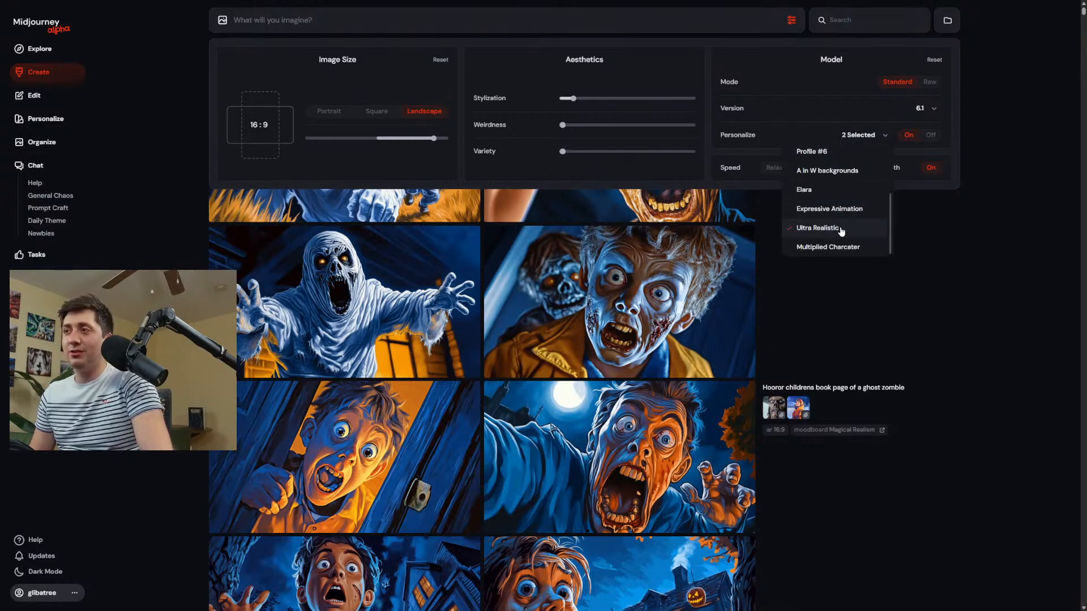
{"action": "left_click", "coordinate": [988, 344]}
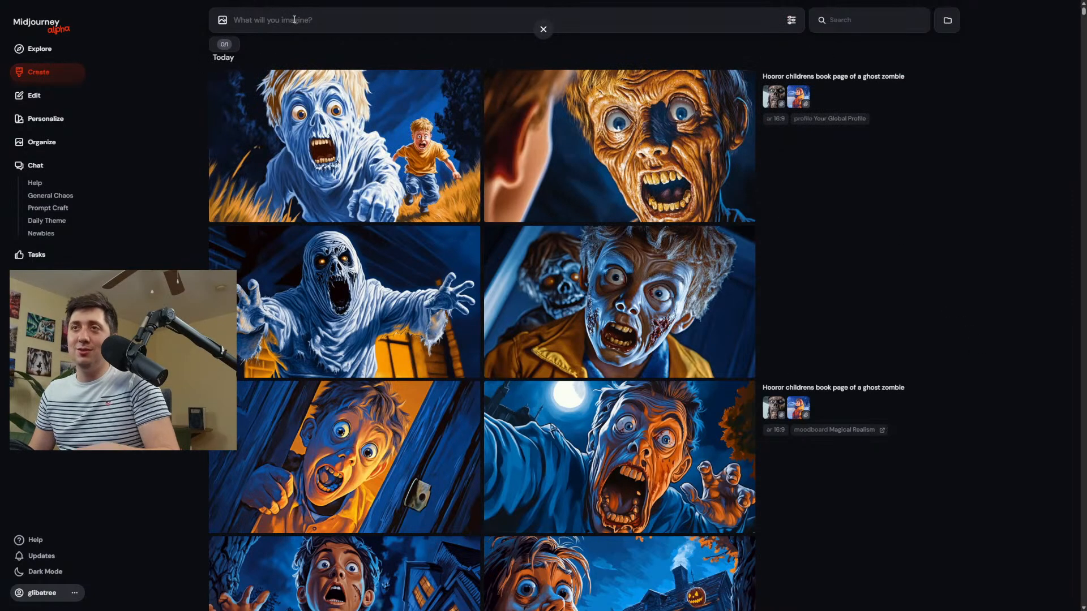
Generate images from the prompt "City scene background" with both selected moodboards.
{"action": "type", "text": "B"}
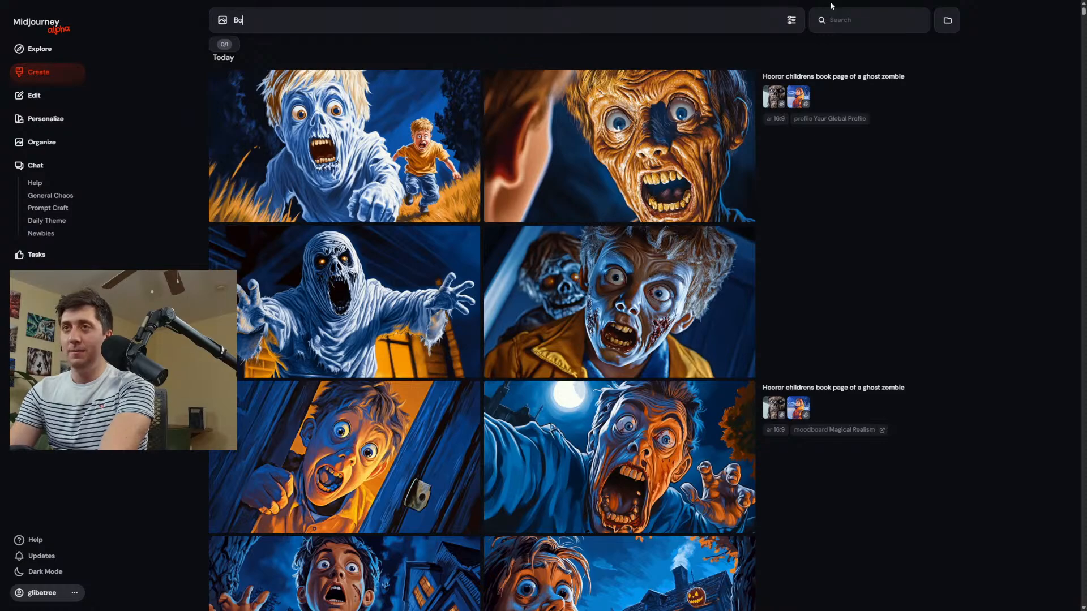
{"action": "key", "text": "BackSpace"}
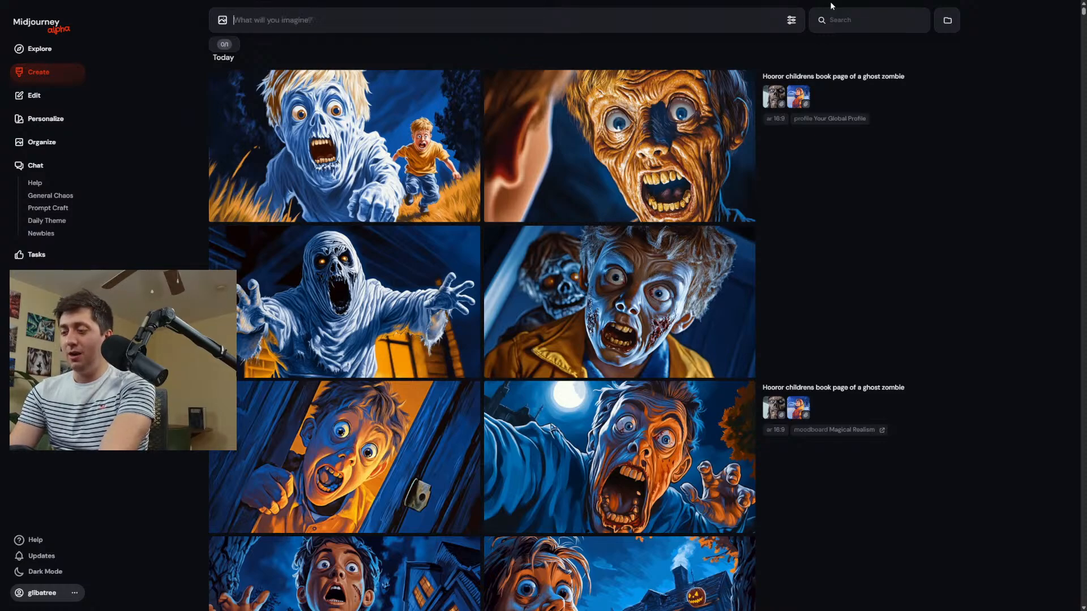
{"action": "type", "text": "City"}
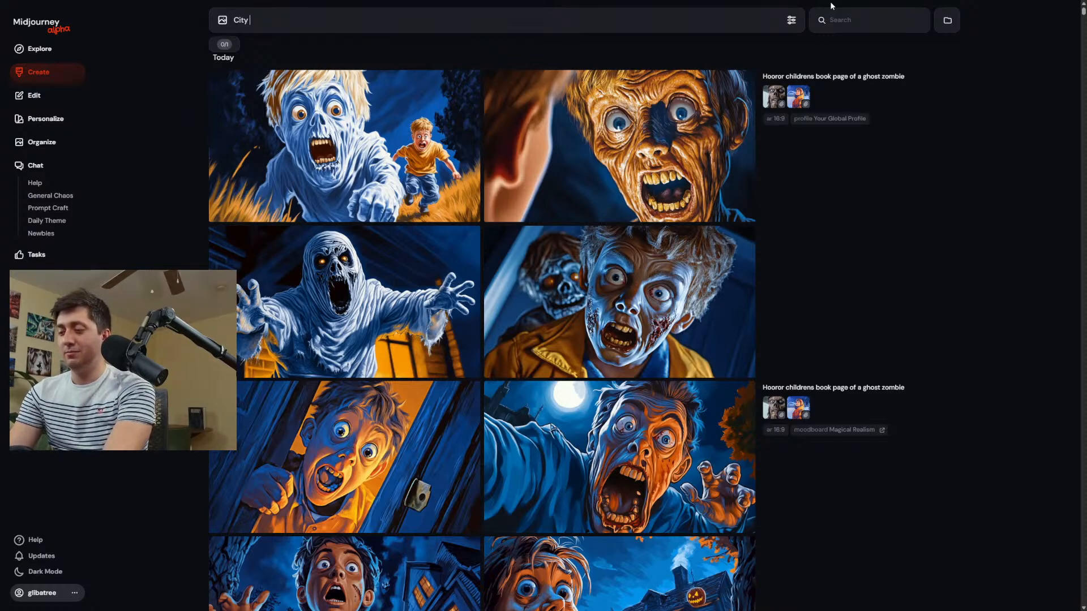
{"action": "type", "text": " scene bac"}
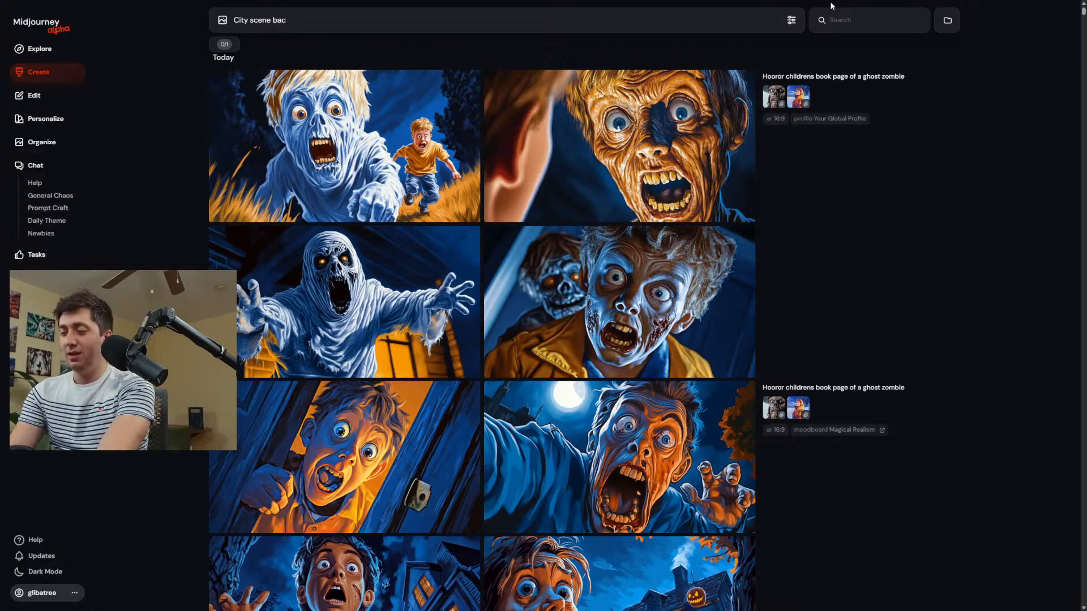
{"action": "type", "text": "kground"}
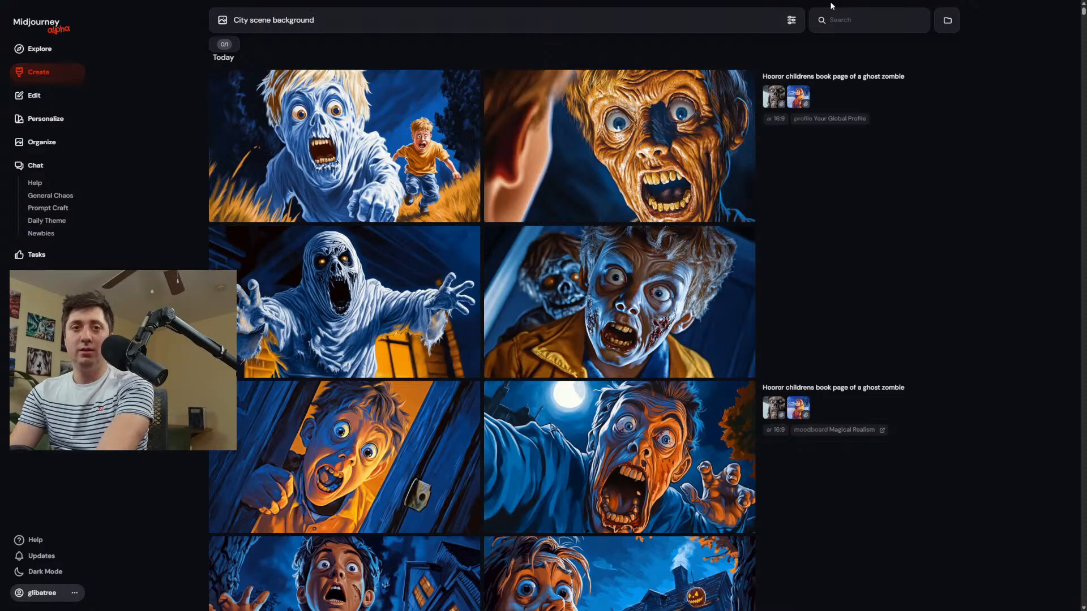
{"action": "key", "text": "Return"}
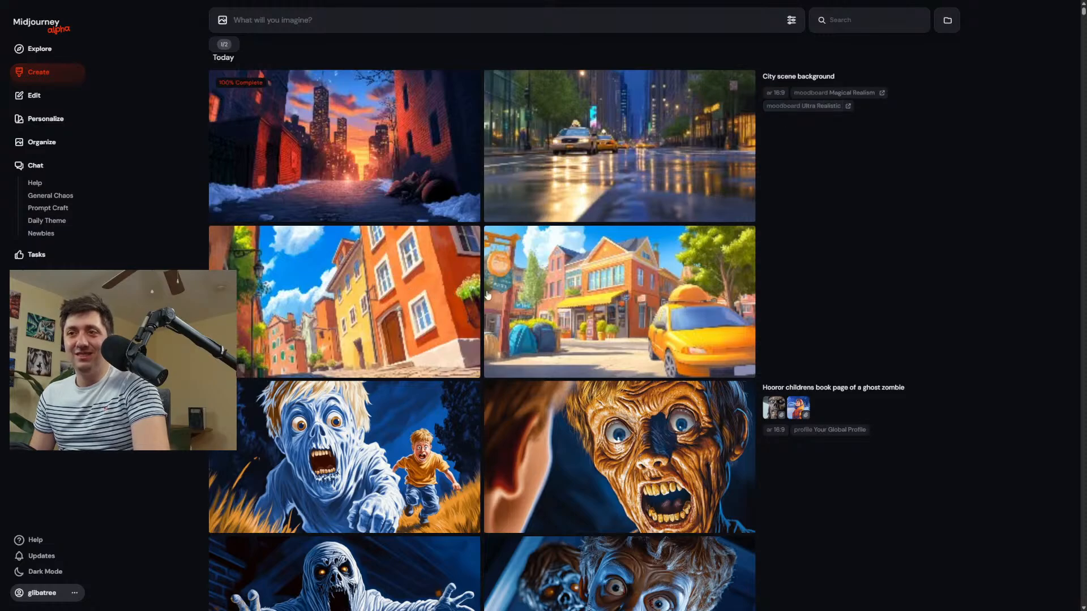
Examine the city scene backgrounds one after another at enlarged size, comparing the illustrated streets with the rainy taxi street.
{"action": "left_click", "coordinate": [620, 306]}
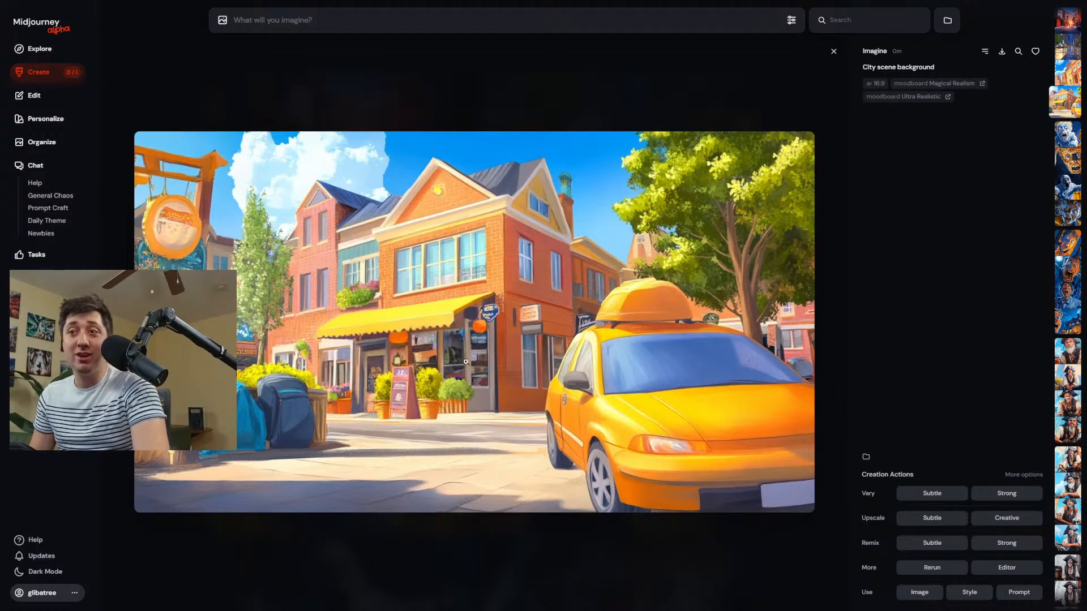
{"action": "key", "text": "Left"}
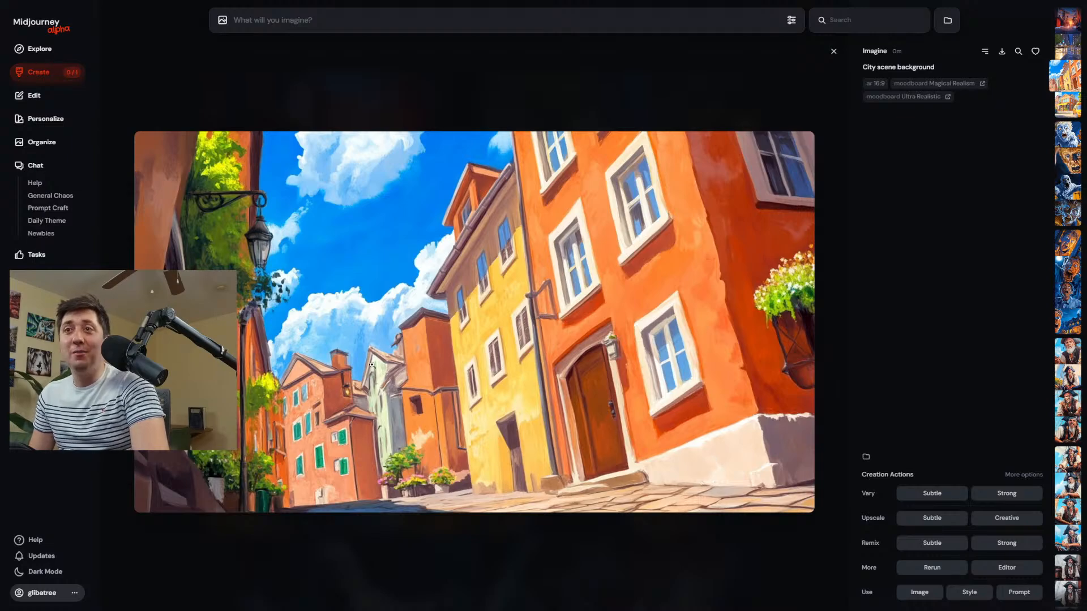
{"action": "key", "text": "Left"}
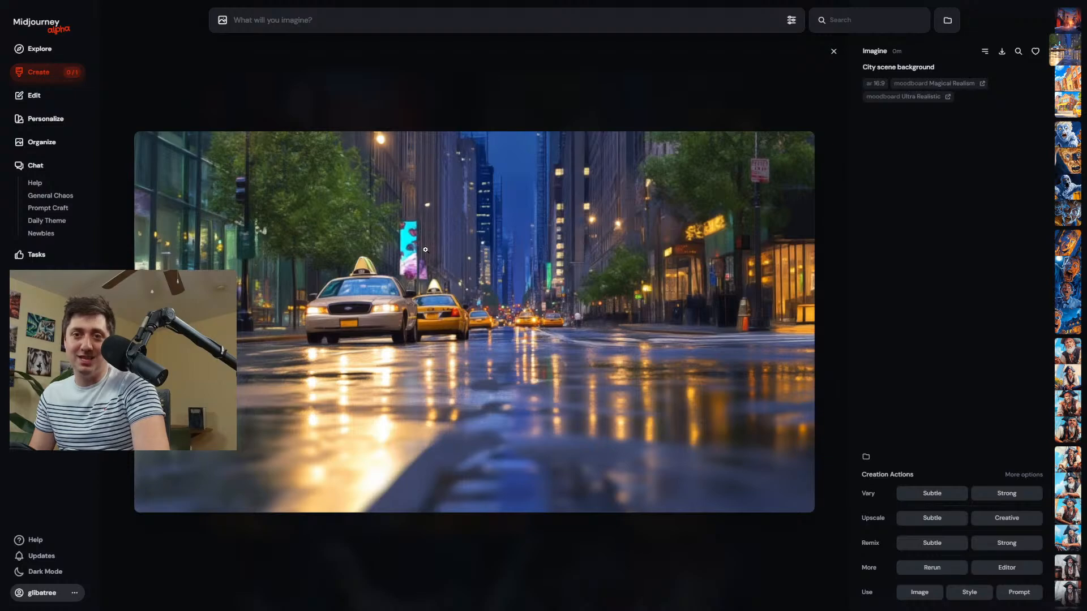
{"action": "left_click", "coordinate": [440, 106]}
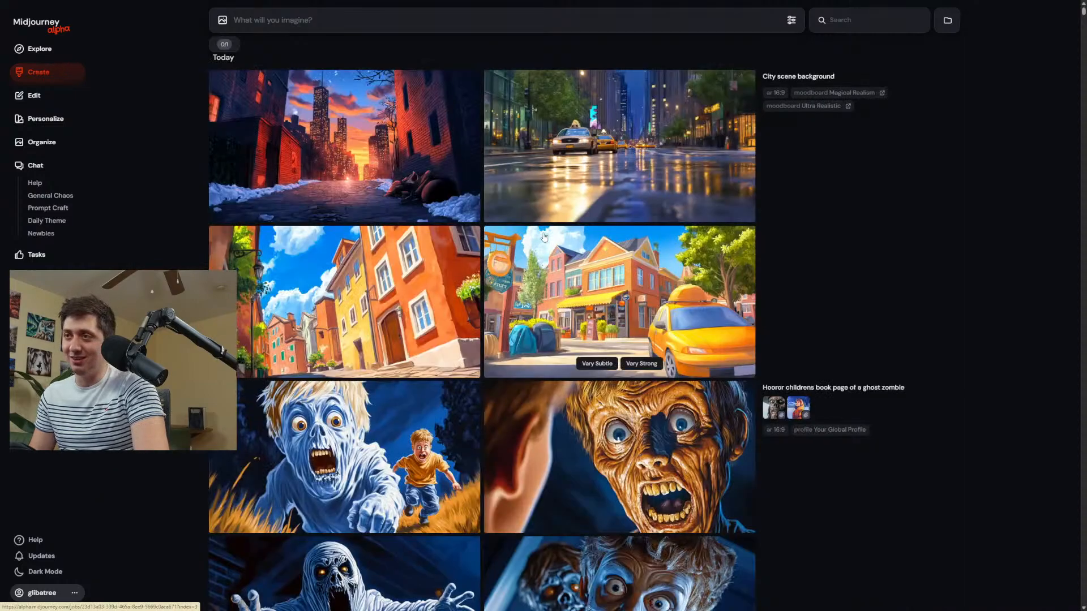
{"action": "left_click", "coordinate": [368, 142]}
{"action": "key", "text": "Right"}
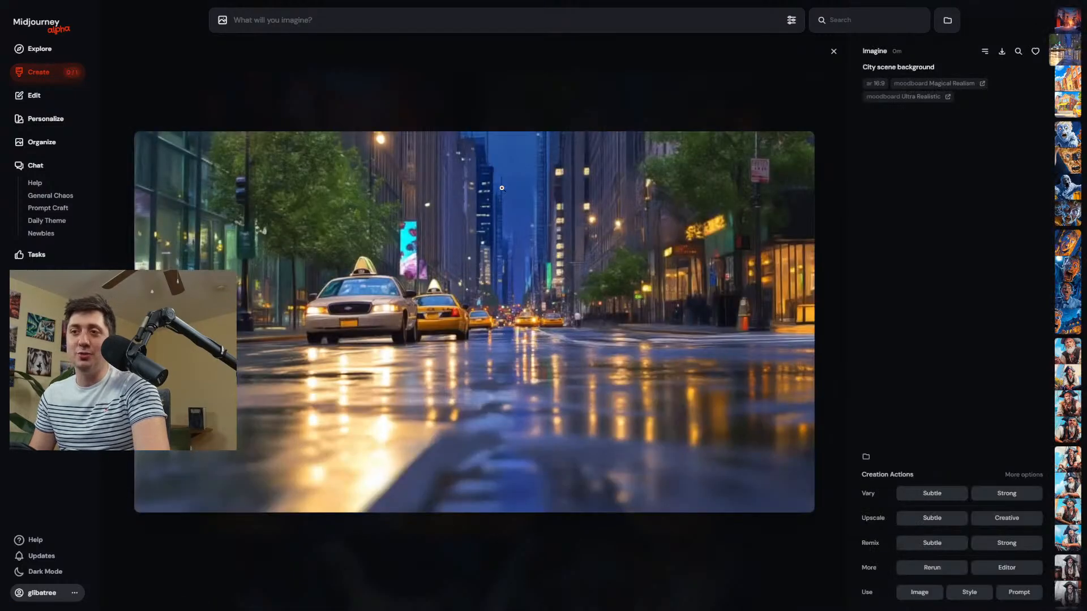
{"action": "key", "text": "Escape"}
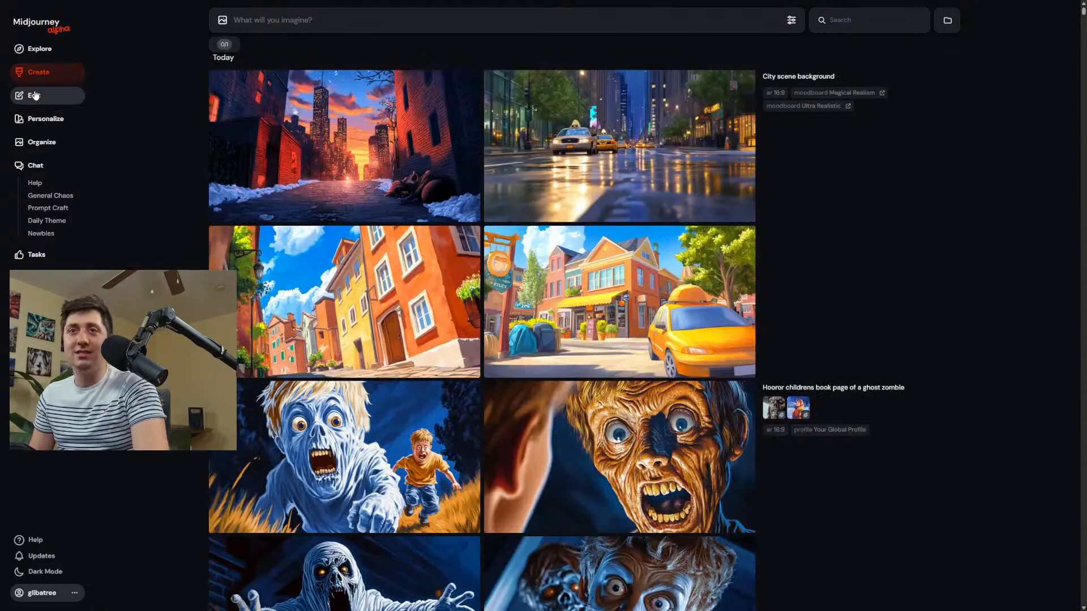
Look through the personalization profiles and moodboards, and view the images in the "A in W backgrounds" moodboard.
{"action": "left_click", "coordinate": [44, 119]}
{"action": "scroll", "coordinate": [417, 439], "scroll_direction": "down", "scroll_amount": 5}
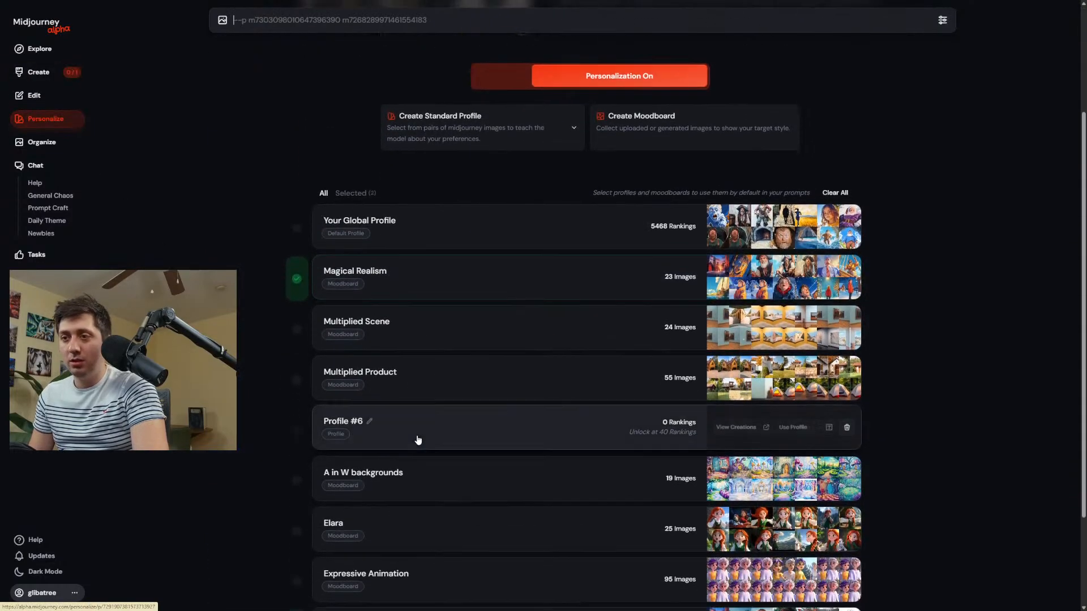
{"action": "scroll", "coordinate": [417, 439], "scroll_direction": "down", "scroll_amount": 1}
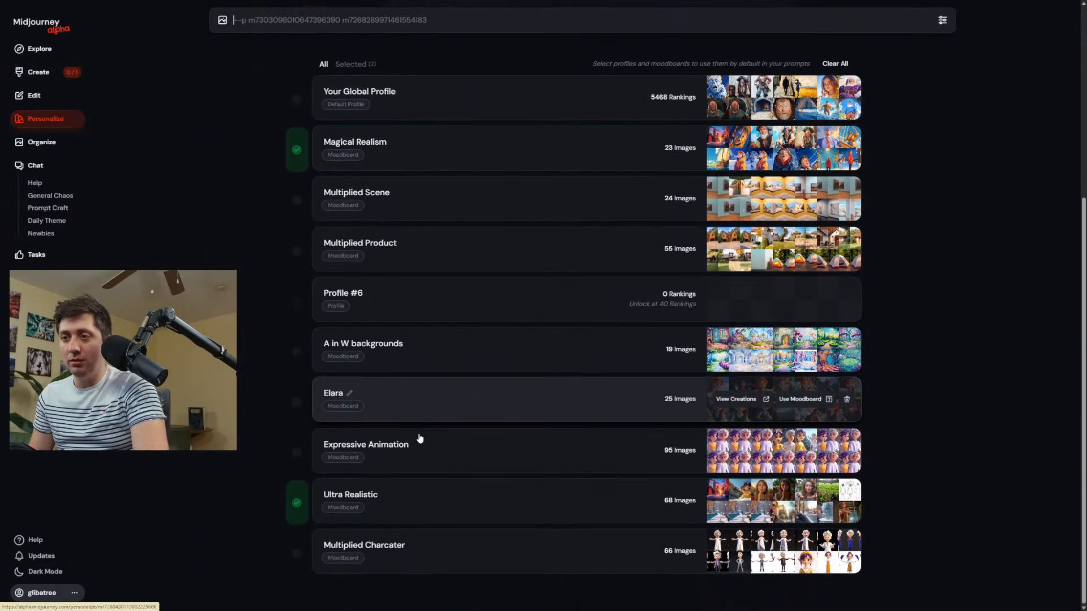
{"action": "left_click", "coordinate": [470, 354]}
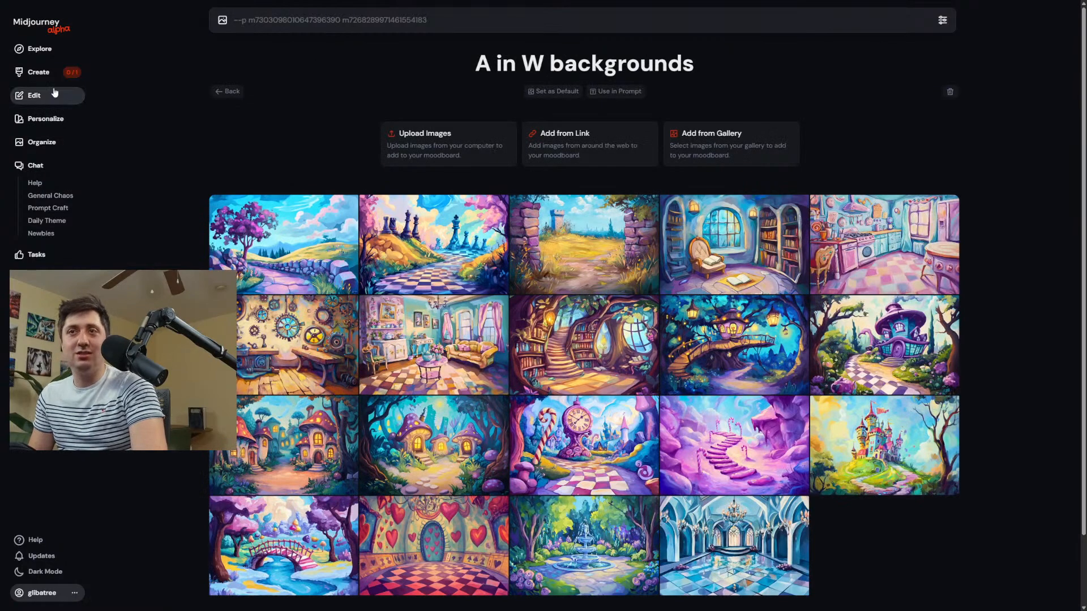
Set the personalization to combine the Magical Realism and A in W backgrounds moodboards, deselecting Ultra Realistic.
{"action": "left_click", "coordinate": [57, 74]}
{"action": "left_click", "coordinate": [791, 20]}
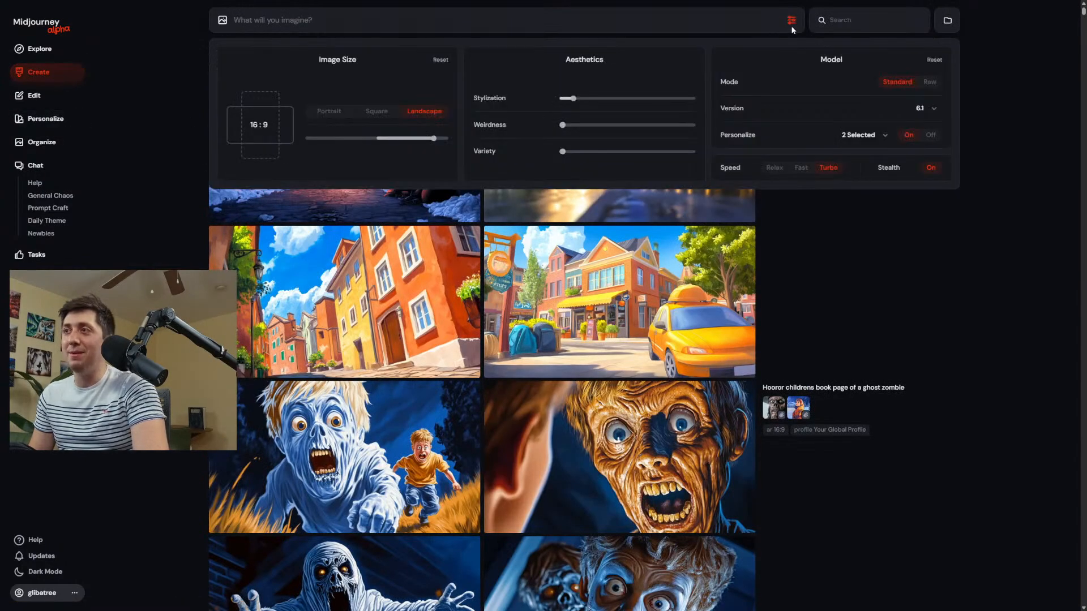
{"action": "left_click", "coordinate": [852, 136]}
{"action": "scroll", "coordinate": [826, 189], "scroll_direction": "down", "scroll_amount": 3}
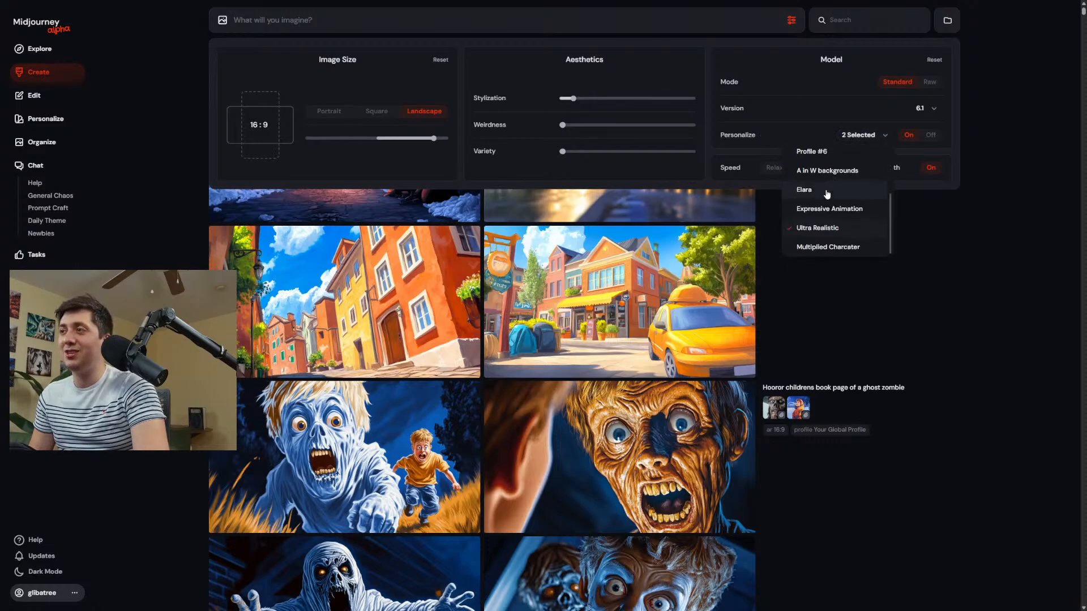
{"action": "left_click", "coordinate": [833, 228]}
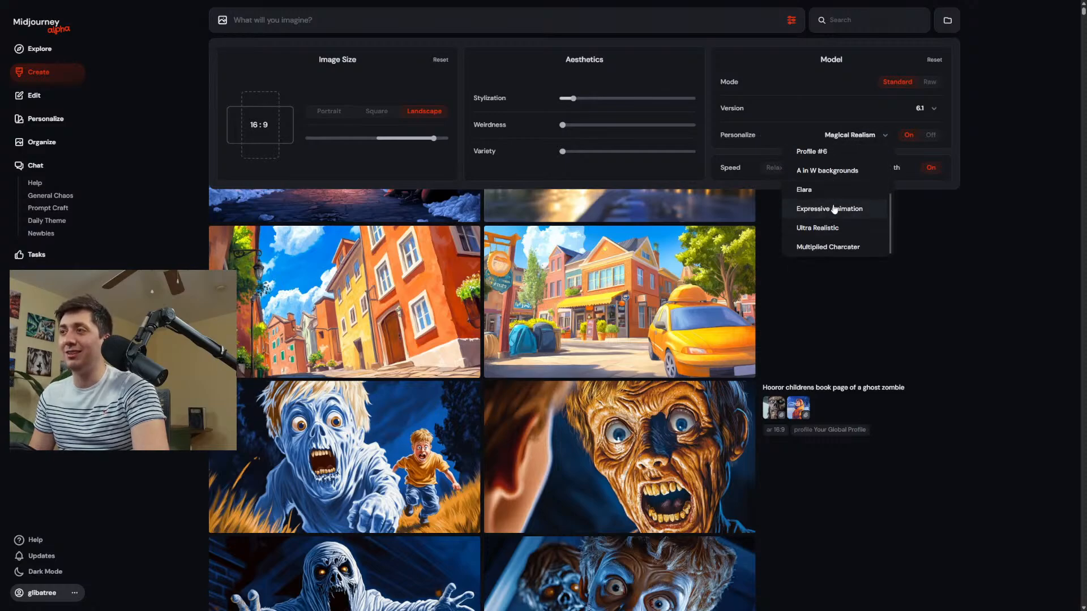
{"action": "left_click", "coordinate": [931, 257]}
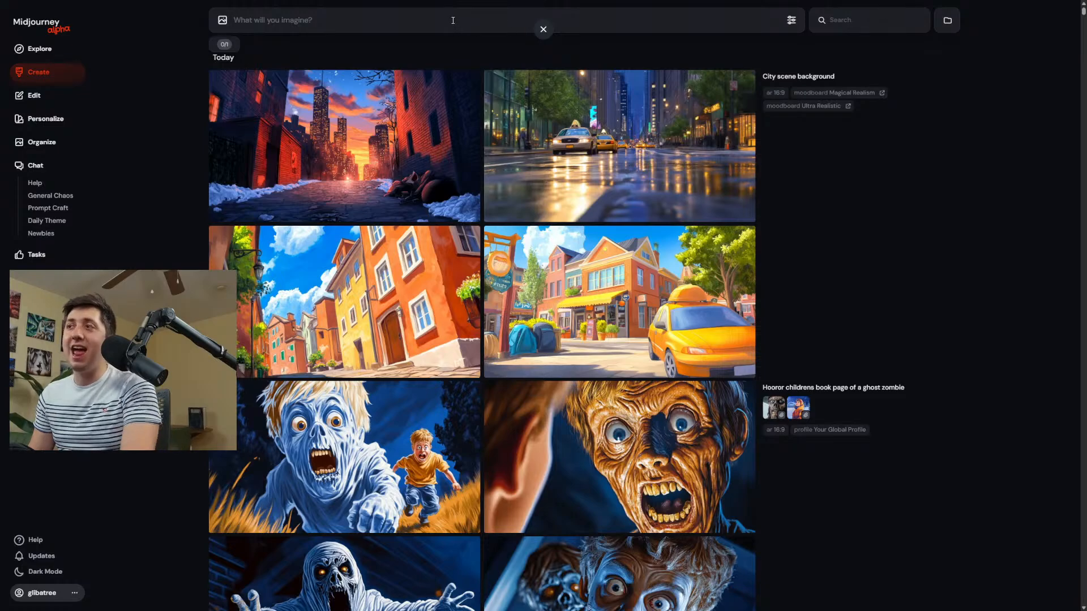
Reuse the "City scene background" prompt, extend it with "cute childrens book page" and generate the images.
{"action": "left_click", "coordinate": [821, 76]}
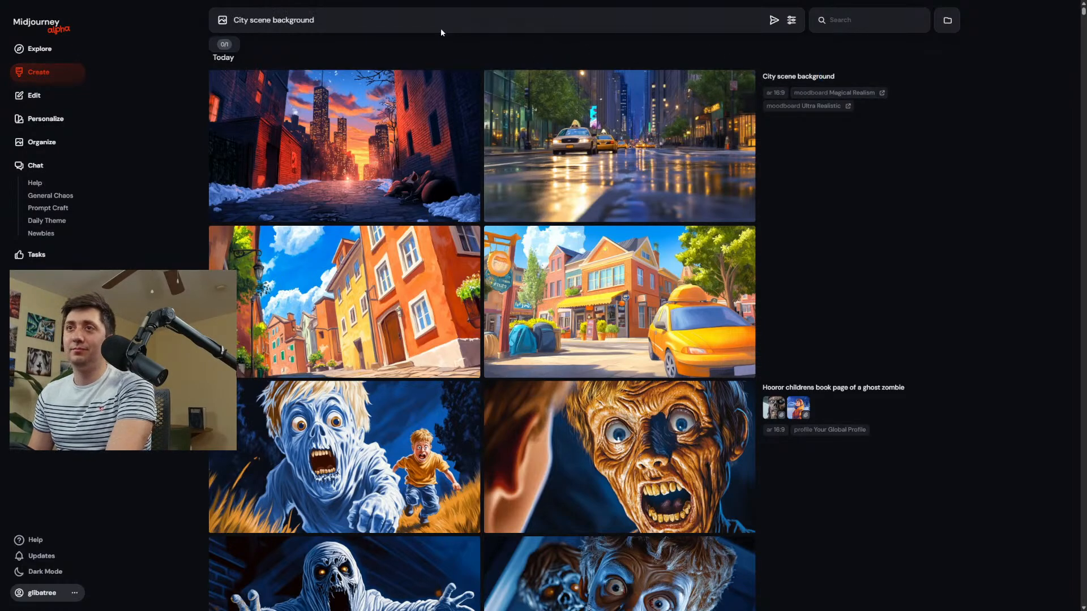
{"action": "left_click", "coordinate": [423, 25]}
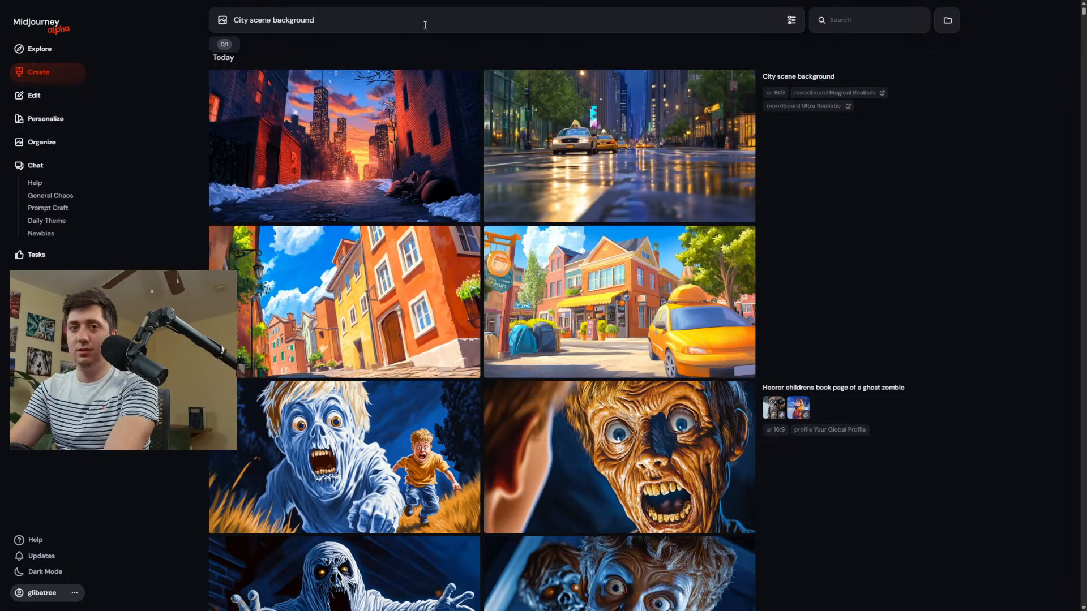
{"action": "type", "text": "cute childrens book"}
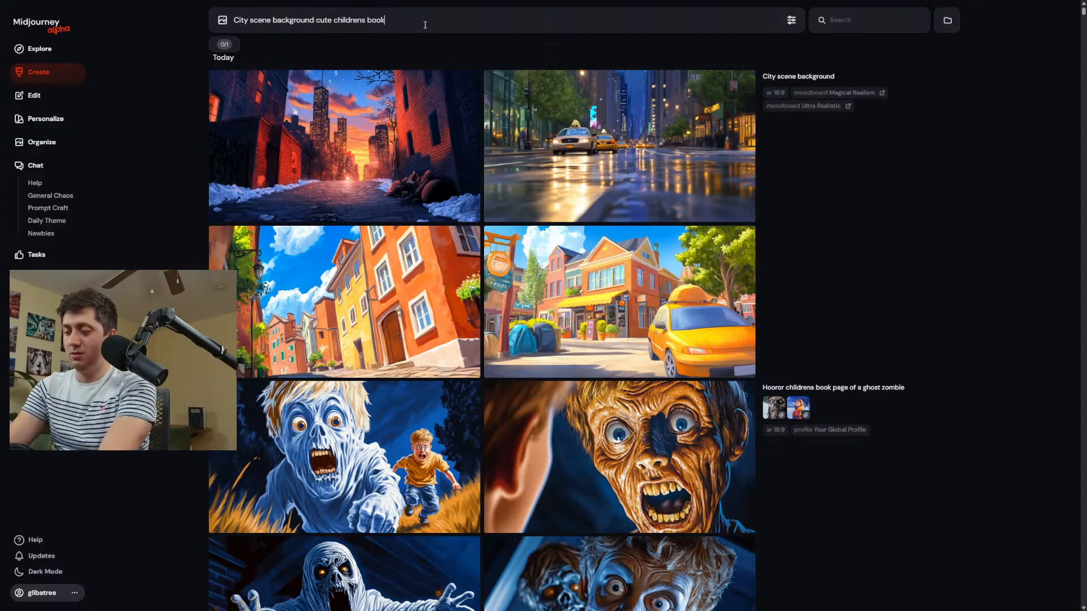
{"action": "type", "text": " page"}
{"action": "key", "text": "Return"}
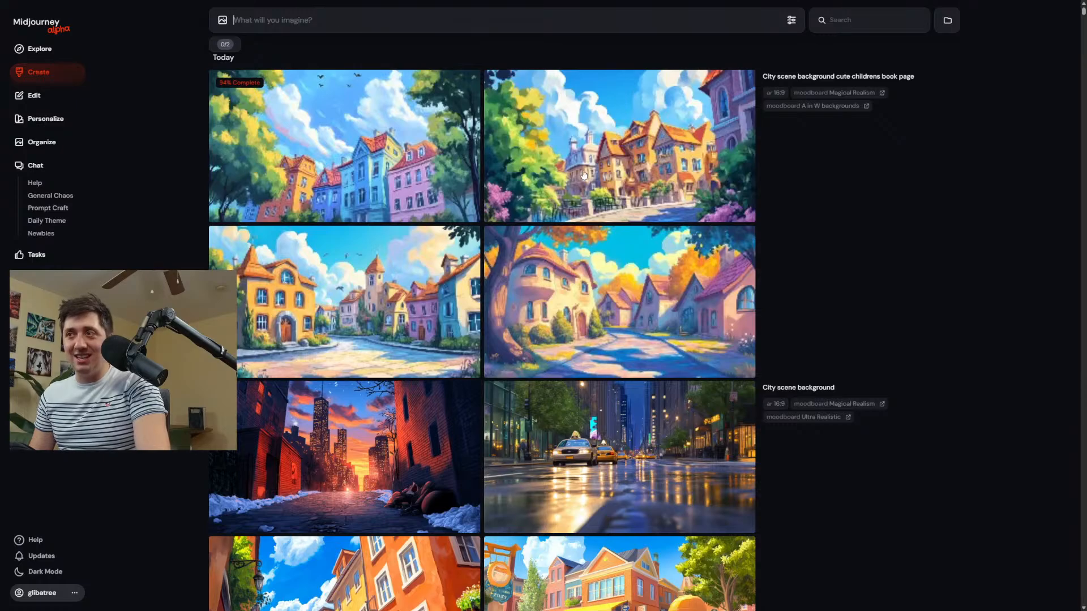
Examine the new children's book city scenes one after another at enlarged size.
{"action": "left_click", "coordinate": [635, 150]}
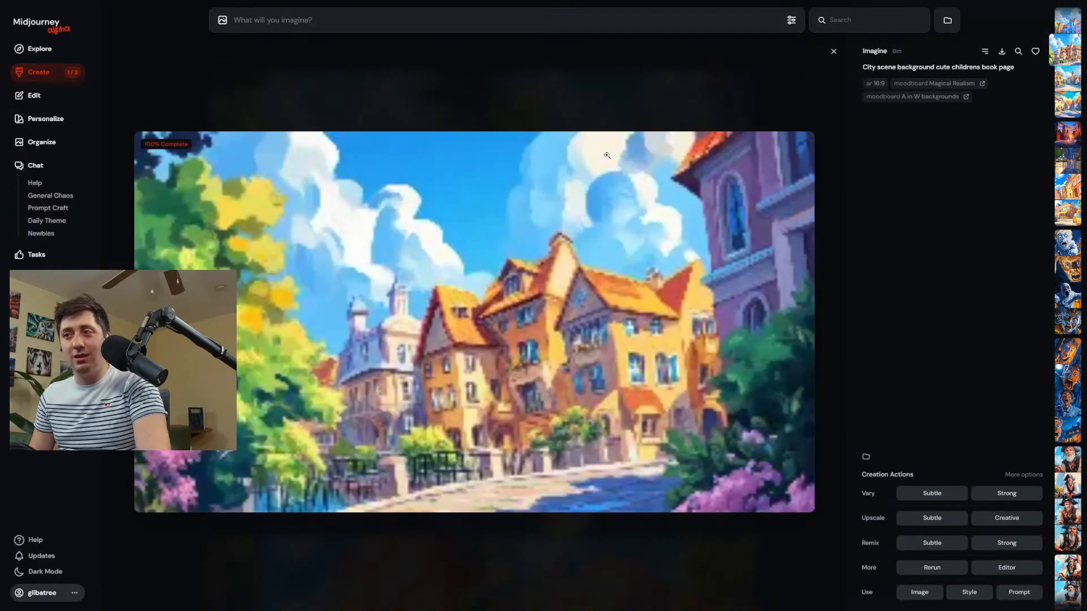
{"action": "key", "text": "Right"}
{"action": "key", "text": "Right"}
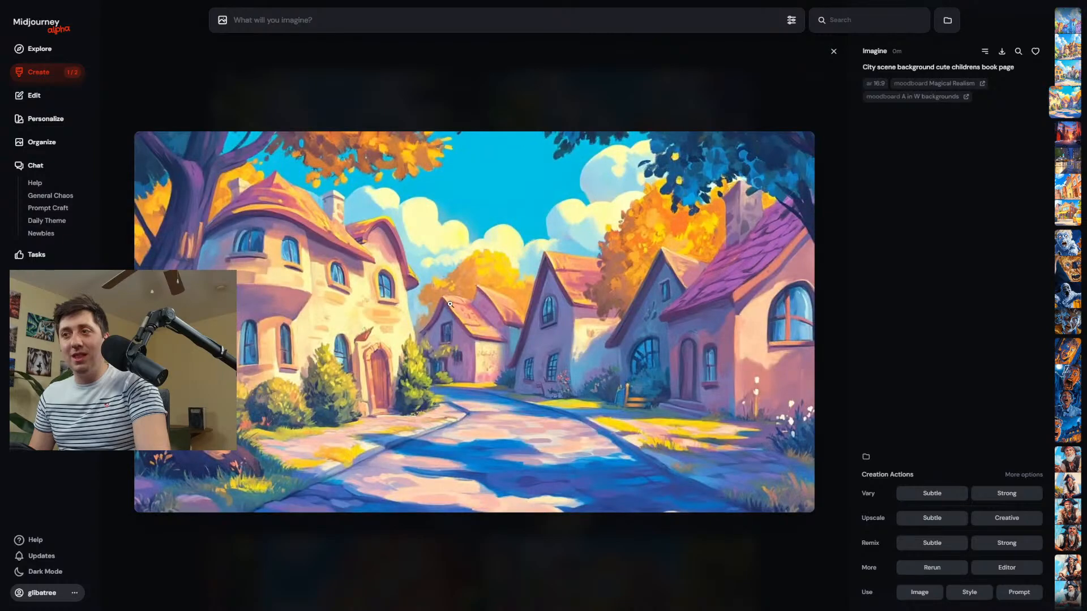
{"action": "key", "text": "Left"}
Open the A in W backgrounds moodboard and view its tree house and heart-decorated room images enlarged.
{"action": "left_click", "coordinate": [40, 119]}
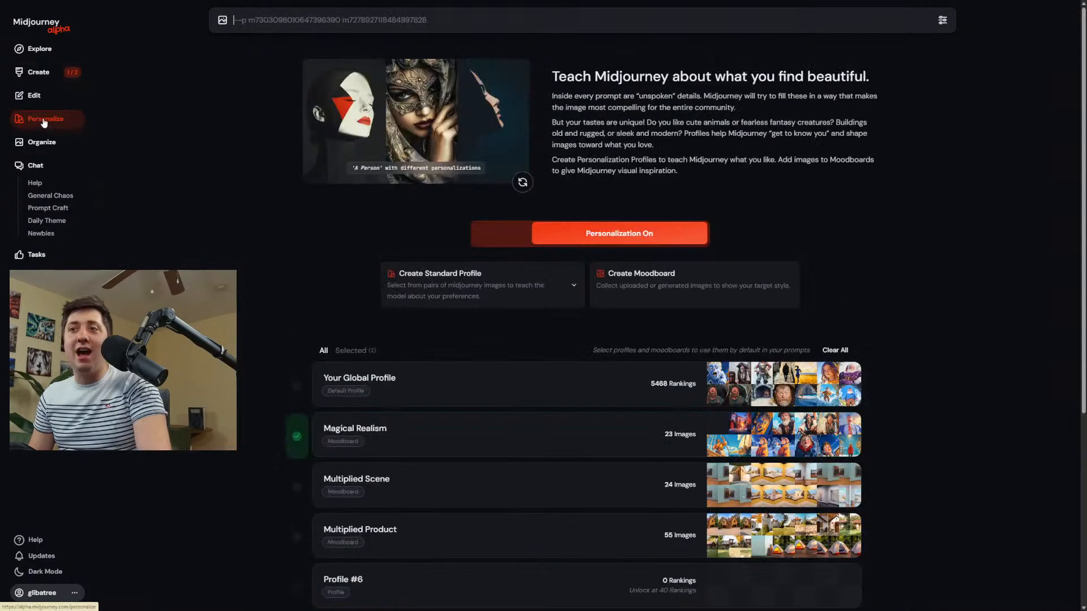
{"action": "scroll", "coordinate": [470, 517], "scroll_direction": "down", "scroll_amount": 5}
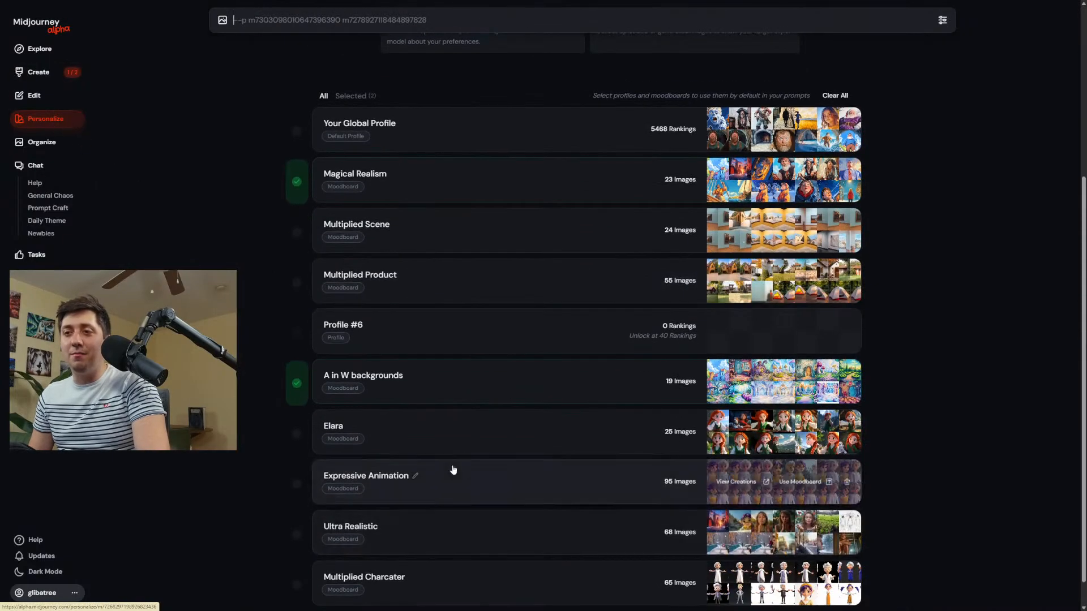
{"action": "left_click", "coordinate": [470, 386]}
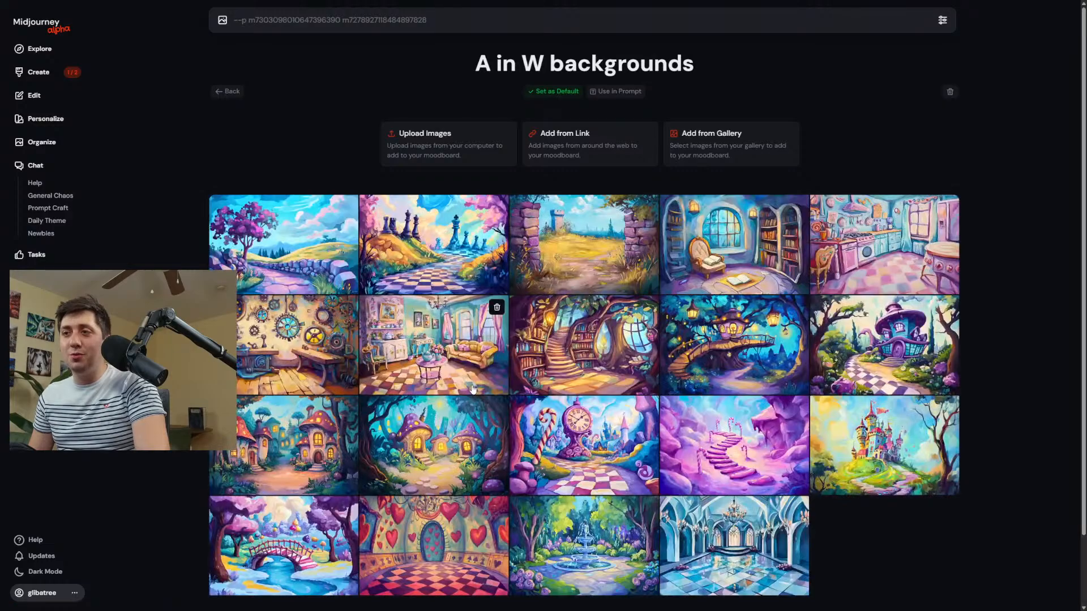
{"action": "left_click", "coordinate": [723, 342]}
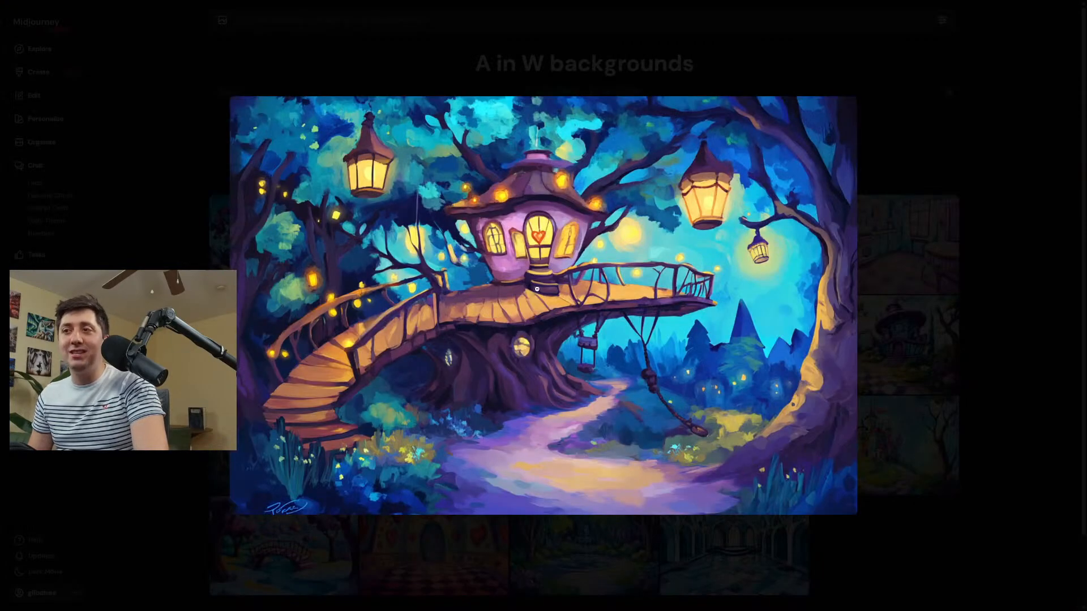
{"action": "left_click", "coordinate": [274, 251]}
{"action": "left_click", "coordinate": [390, 524]}
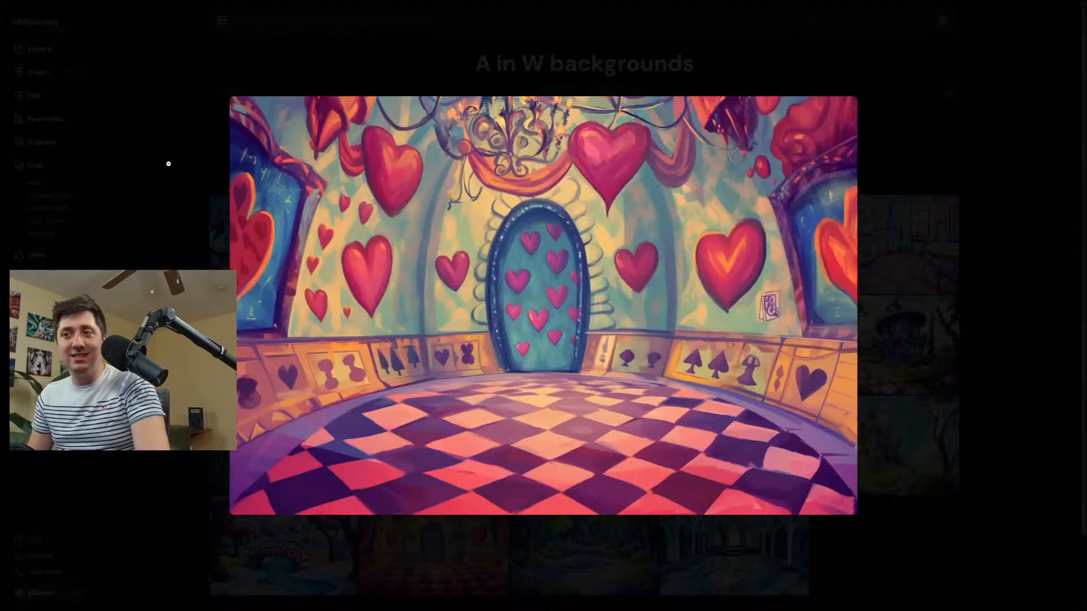
Return to the moodboard list and look through the images in the Magical Realism moodboard.
{"action": "key", "text": "alt+Left"}
{"action": "left_click", "coordinate": [21, 64]}
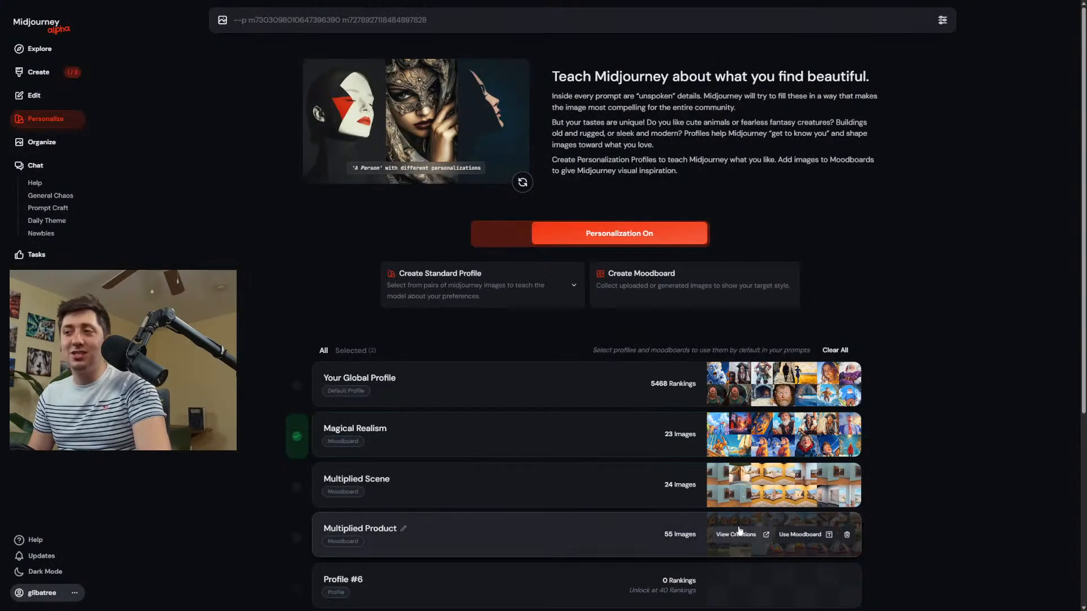
{"action": "left_click", "coordinate": [503, 423]}
{"action": "scroll", "coordinate": [383, 295], "scroll_direction": "down", "scroll_amount": 2}
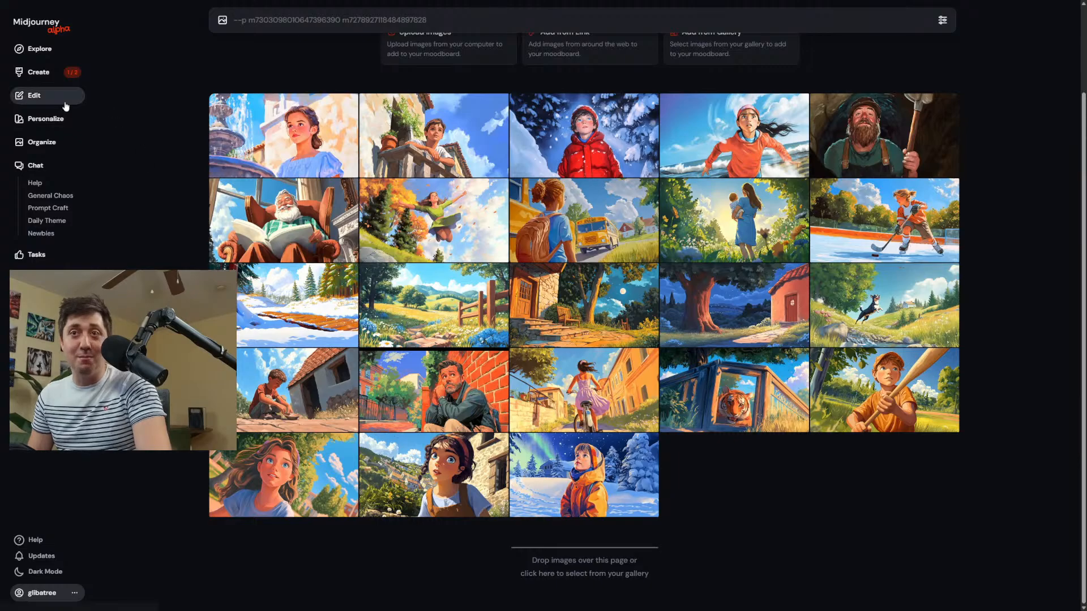
Compare the enlarged children's book city scenes with the rainy taxi street from the earlier "City scene background" prompt.
{"action": "left_click", "coordinate": [38, 72]}
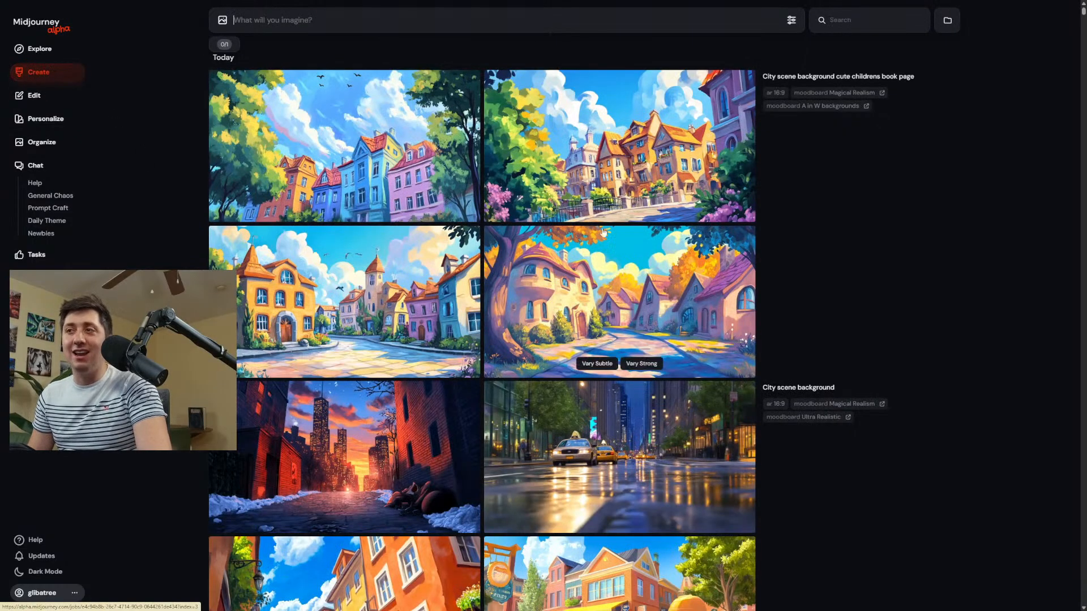
{"action": "left_click", "coordinate": [396, 144]}
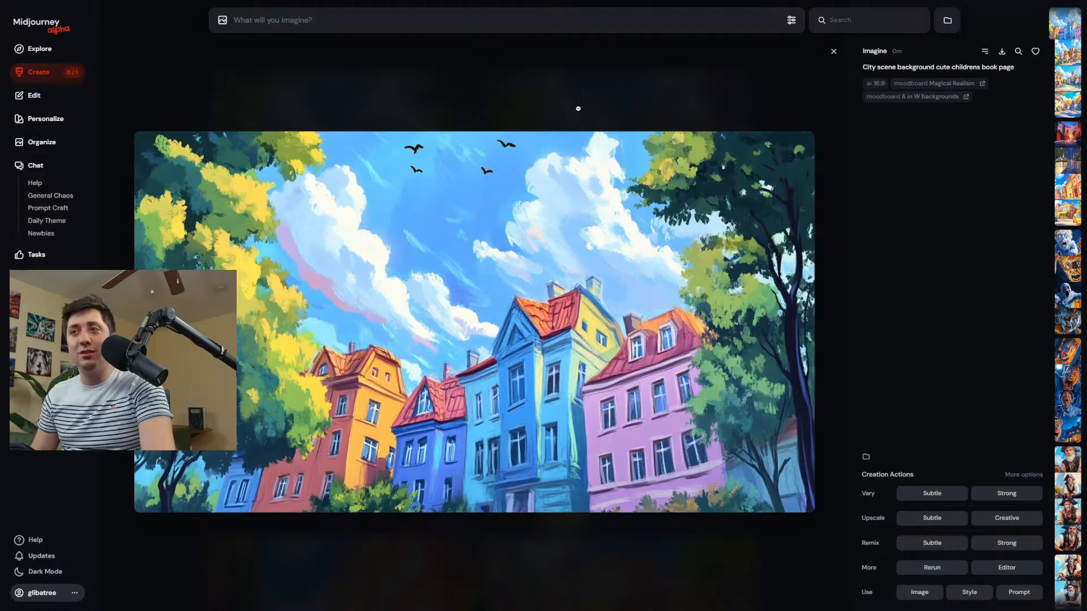
{"action": "left_click", "coordinate": [578, 108]}
{"action": "left_click", "coordinate": [414, 292]}
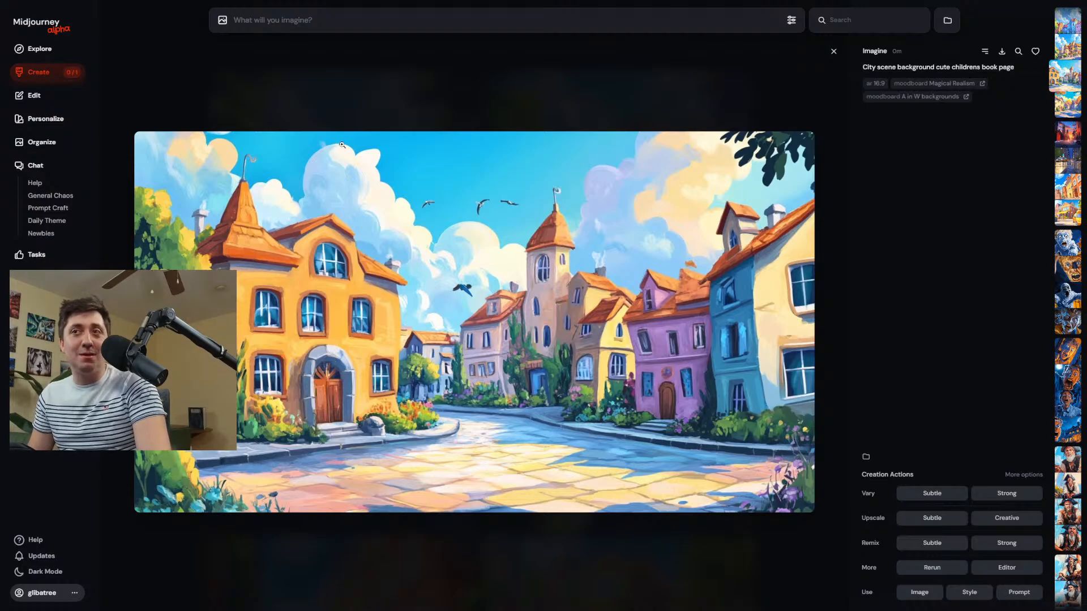
{"action": "left_click", "coordinate": [346, 107]}
{"action": "scroll", "coordinate": [441, 211], "scroll_direction": "down", "scroll_amount": 4}
{"action": "left_click", "coordinate": [598, 224]}
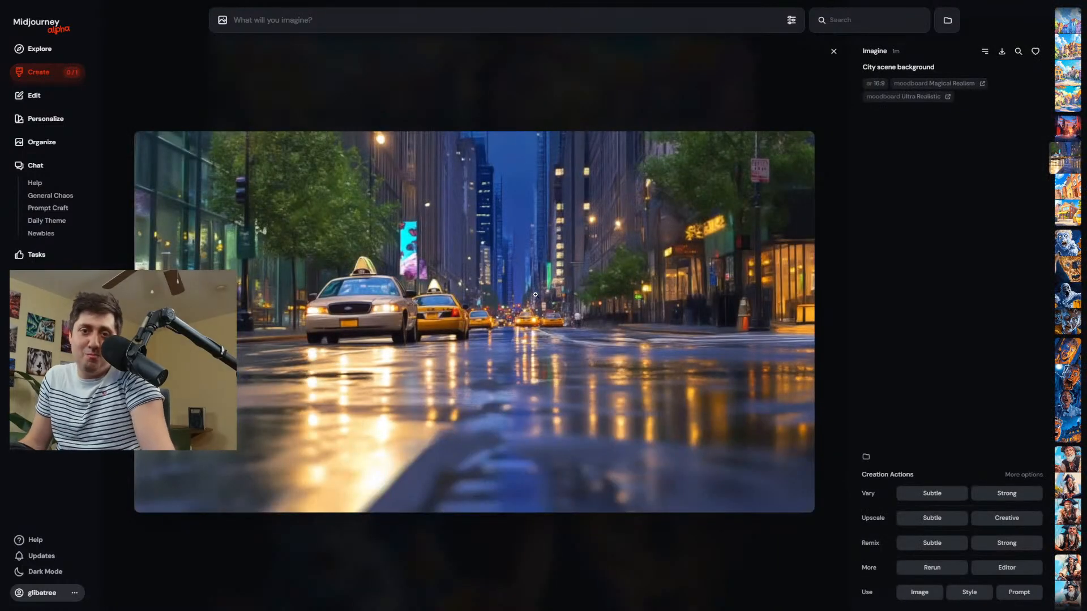
{"action": "left_click", "coordinate": [439, 165]}
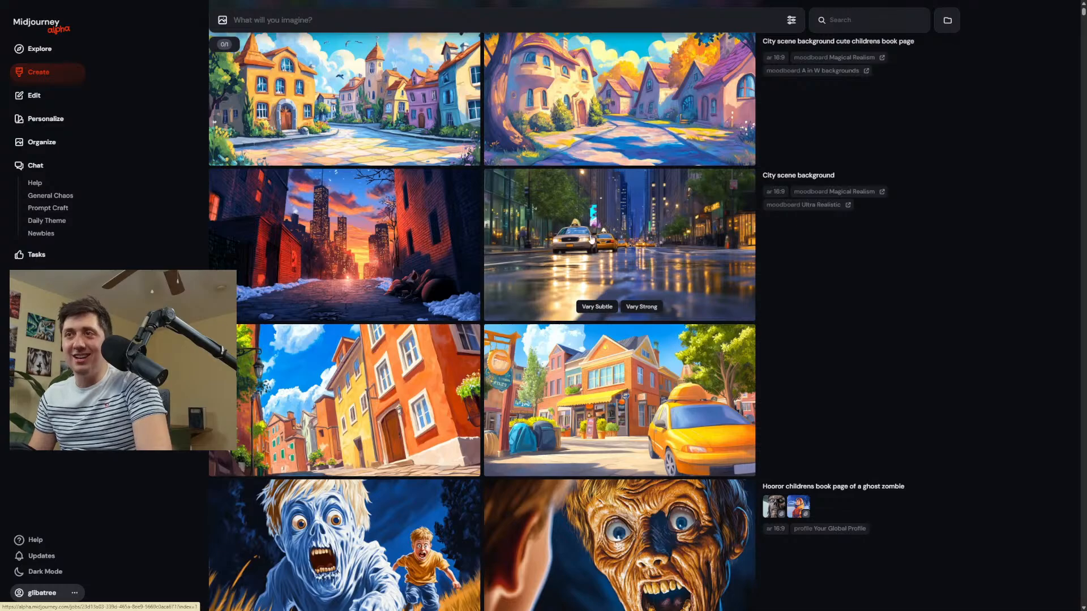
{"action": "scroll", "coordinate": [526, 204], "scroll_direction": "up", "scroll_amount": 3}
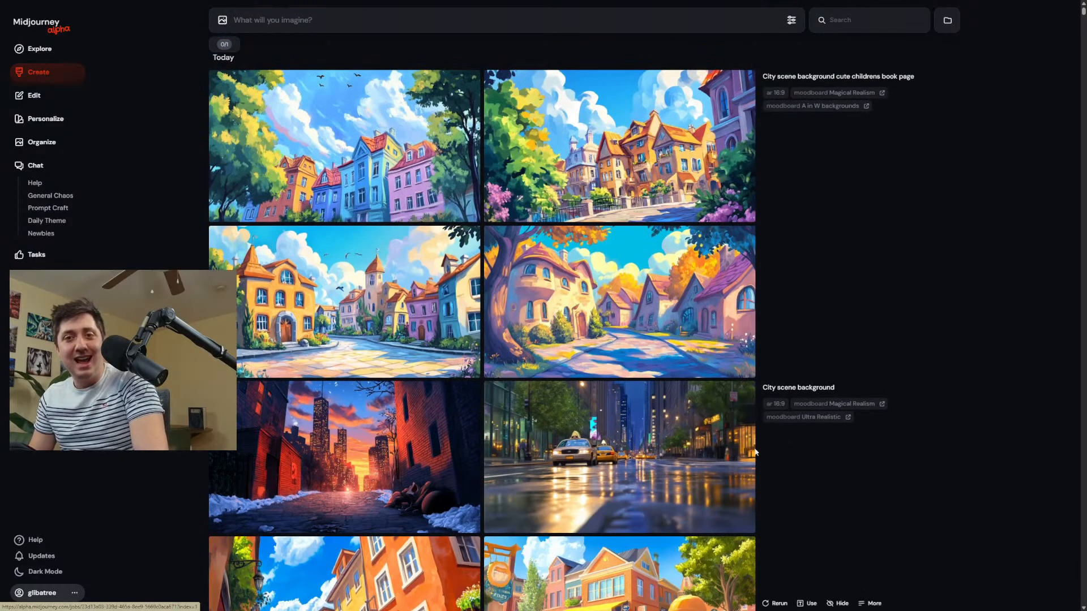
Look back through the earlier creations, from the pirates and business man to the boy in winter.
{"action": "scroll", "coordinate": [384, 279], "scroll_direction": "down", "scroll_amount": 10}
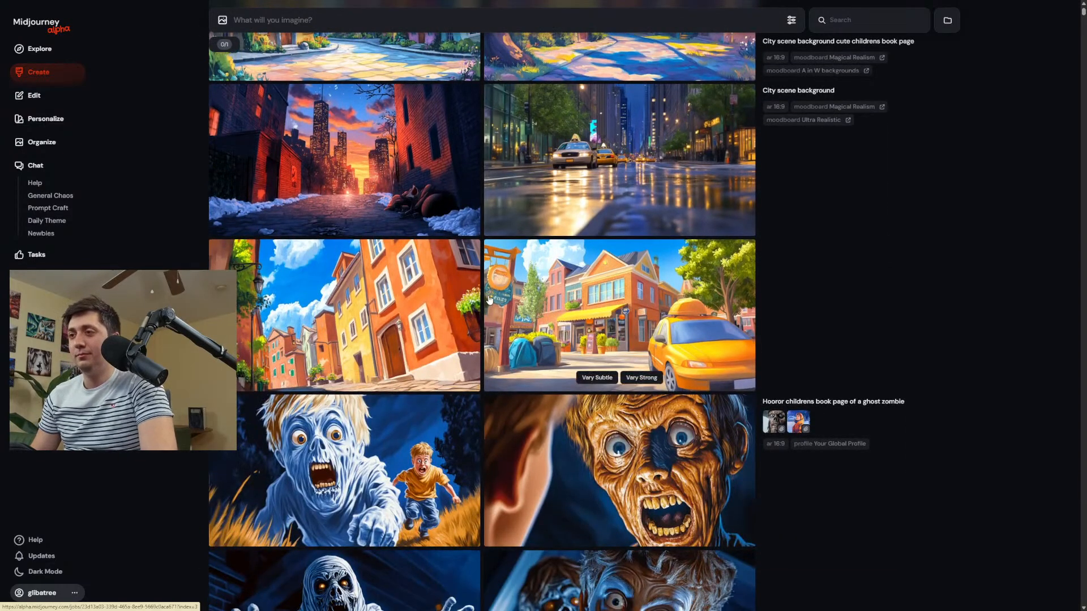
{"action": "scroll", "coordinate": [493, 298], "scroll_direction": "down", "scroll_amount": 6}
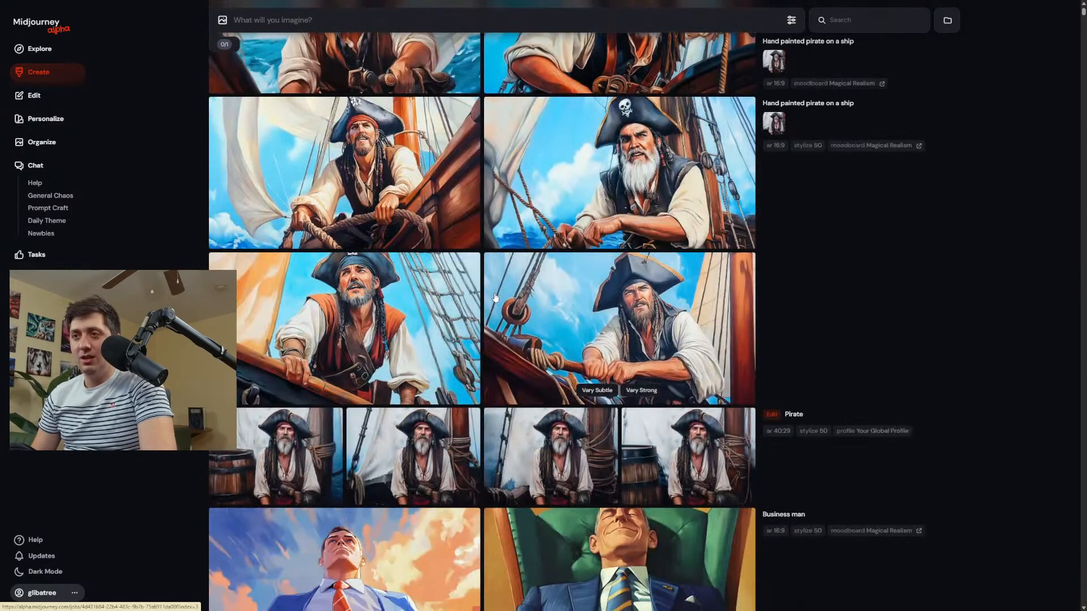
{"action": "scroll", "coordinate": [495, 297], "scroll_direction": "down", "scroll_amount": 6}
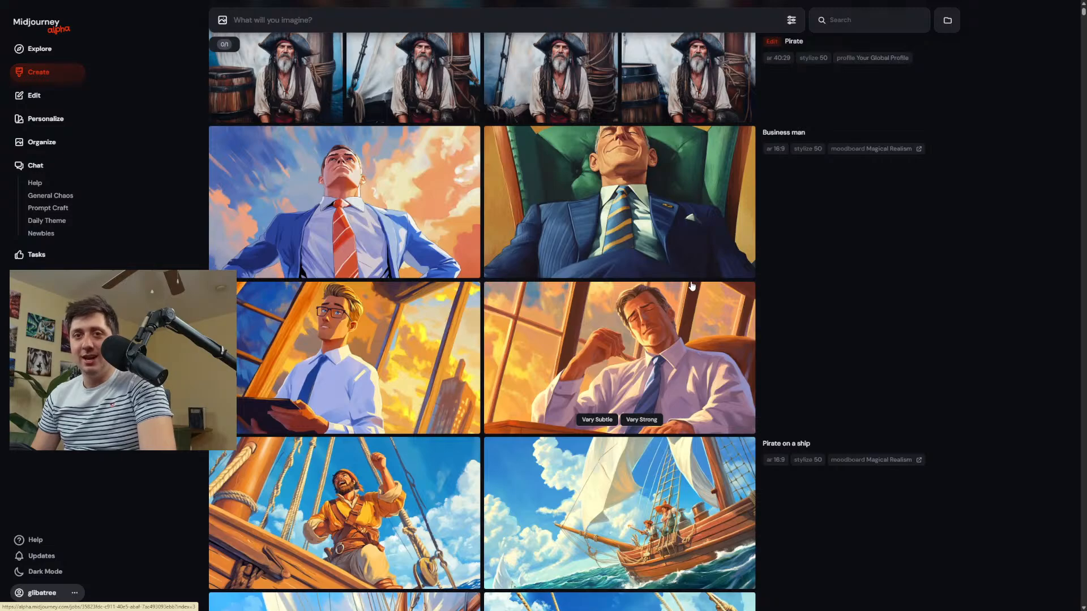
{"action": "scroll", "coordinate": [858, 297], "scroll_direction": "down", "scroll_amount": 7}
{"action": "scroll", "coordinate": [869, 396], "scroll_direction": "down", "scroll_amount": 15}
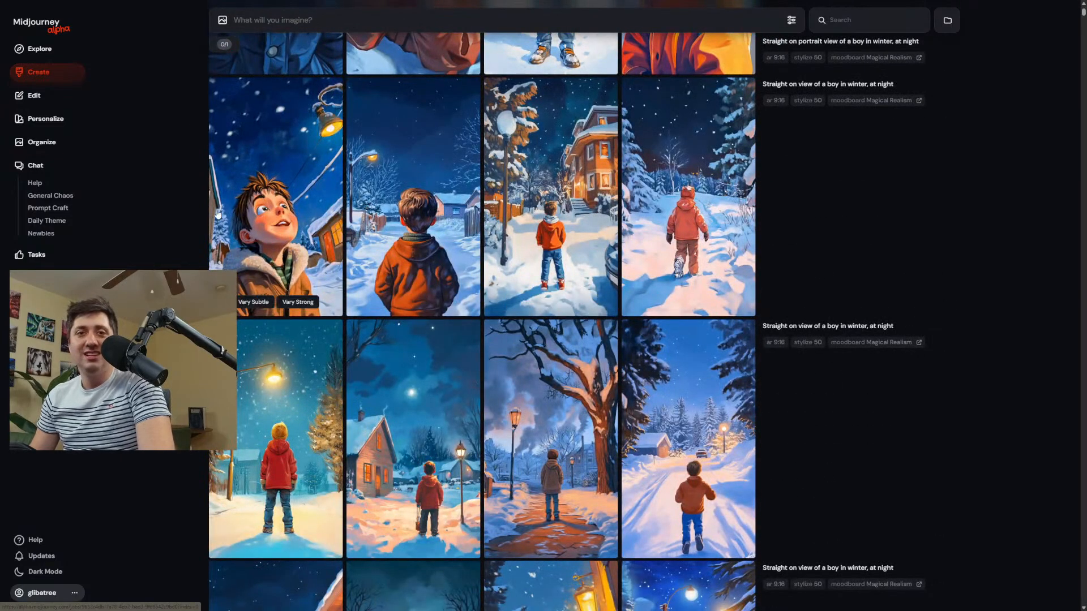
{"action": "scroll", "coordinate": [259, 132], "scroll_direction": "up", "scroll_amount": 15}
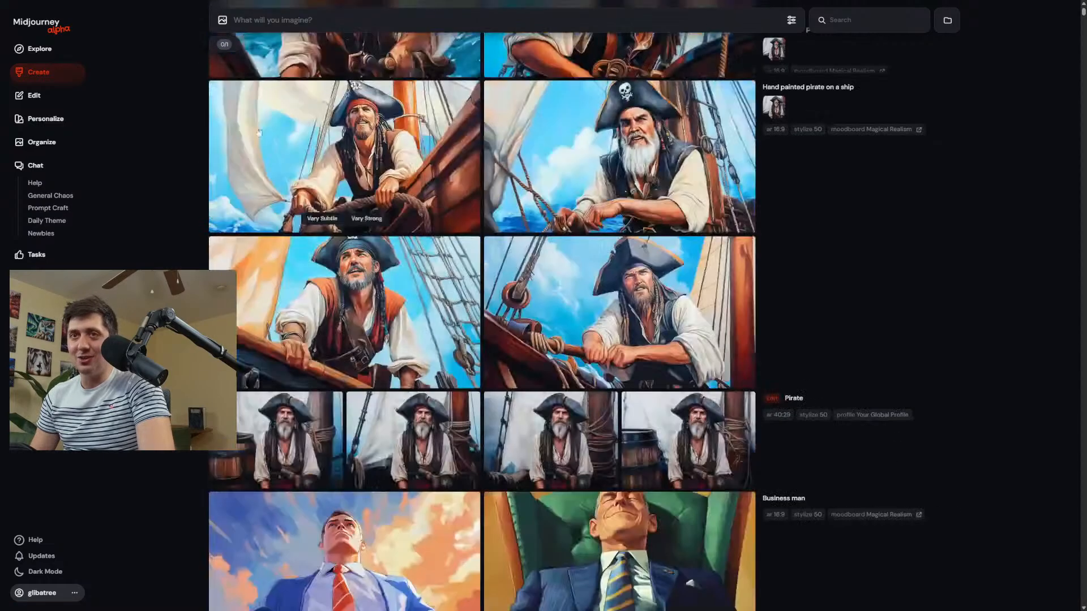
Deselect the A in W backgrounds moodboard, keeping only Magical Realism selected, and view the images in the Magical Realism moodboard.
{"action": "left_click", "coordinate": [46, 119]}
{"action": "scroll", "coordinate": [437, 449], "scroll_direction": "down", "scroll_amount": 5}
{"action": "left_click", "coordinate": [304, 371]}
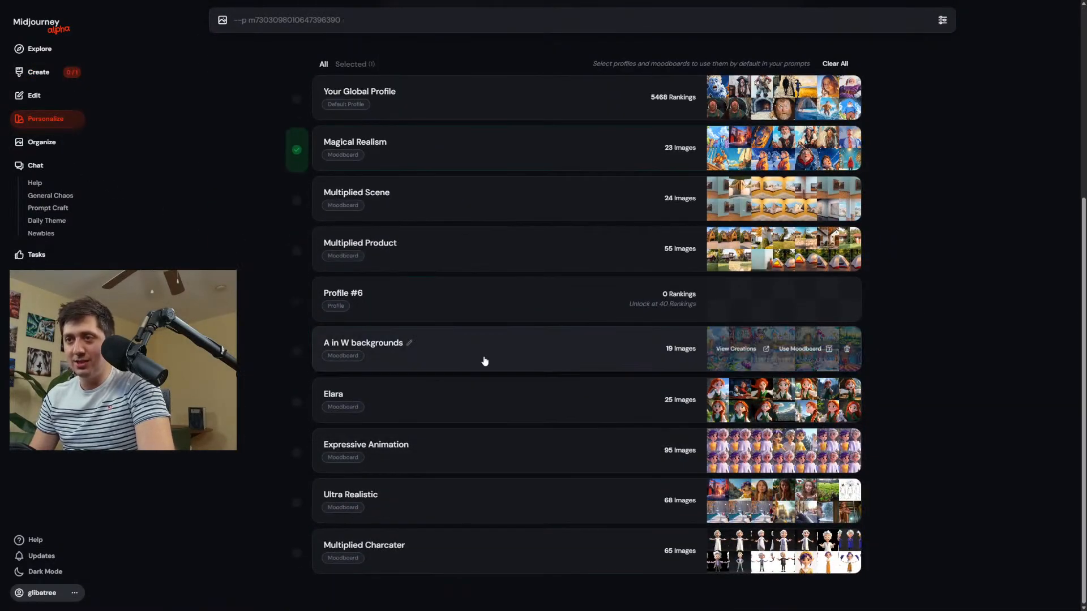
{"action": "left_click", "coordinate": [525, 160]}
{"action": "scroll", "coordinate": [472, 296], "scroll_direction": "down", "scroll_amount": 2}
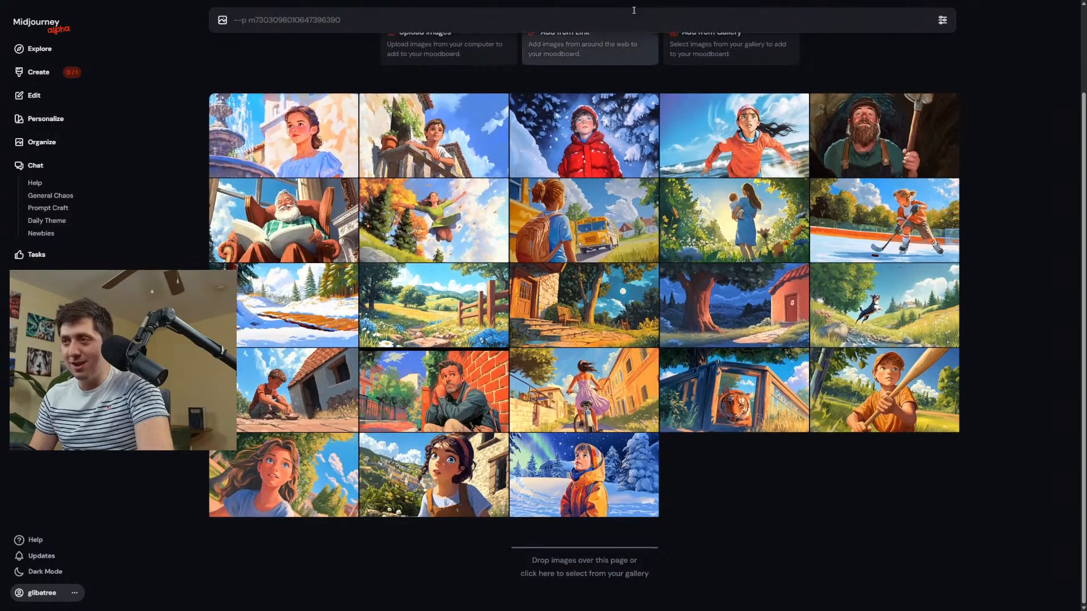
Return to the creations page and generate images from the prompt "High angle view of a jumping boy on a dock by the sea".
{"action": "left_click", "coordinate": [35, 79]}
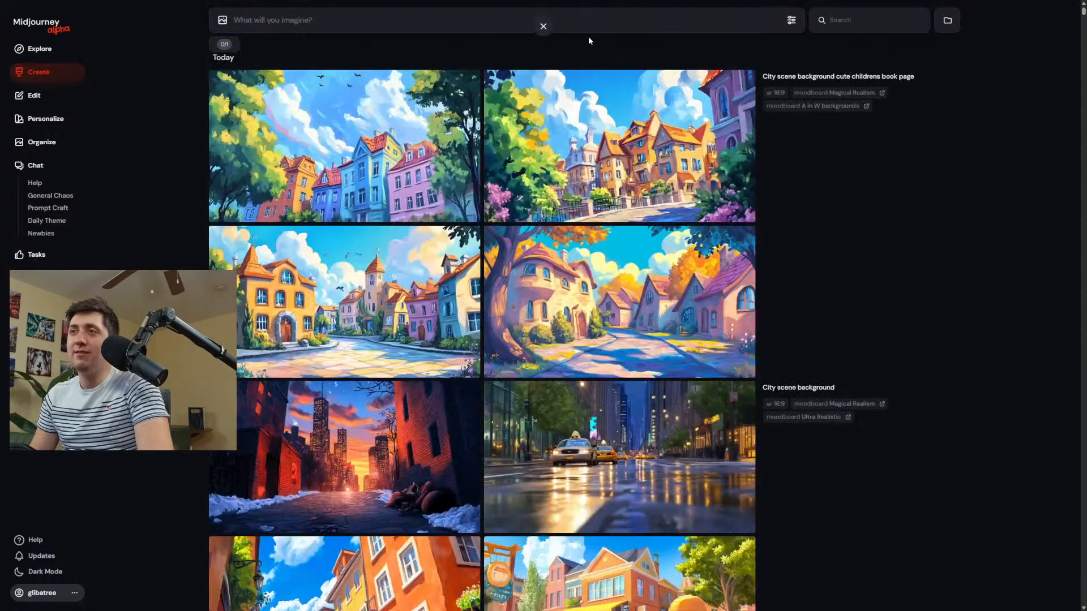
{"action": "left_click", "coordinate": [601, 24]}
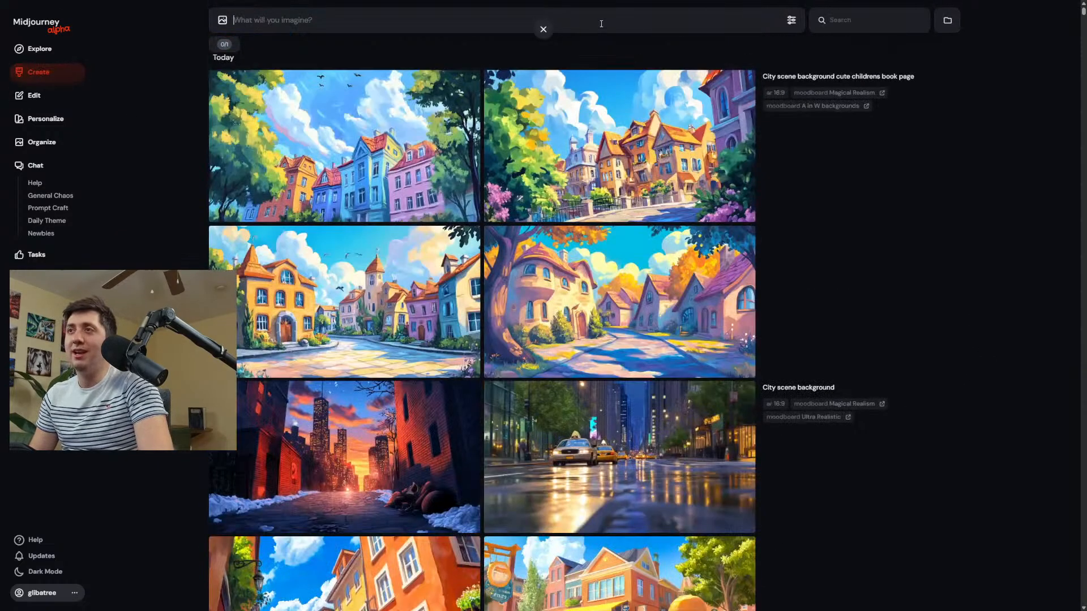
{"action": "type", "text": "High angle vi"}
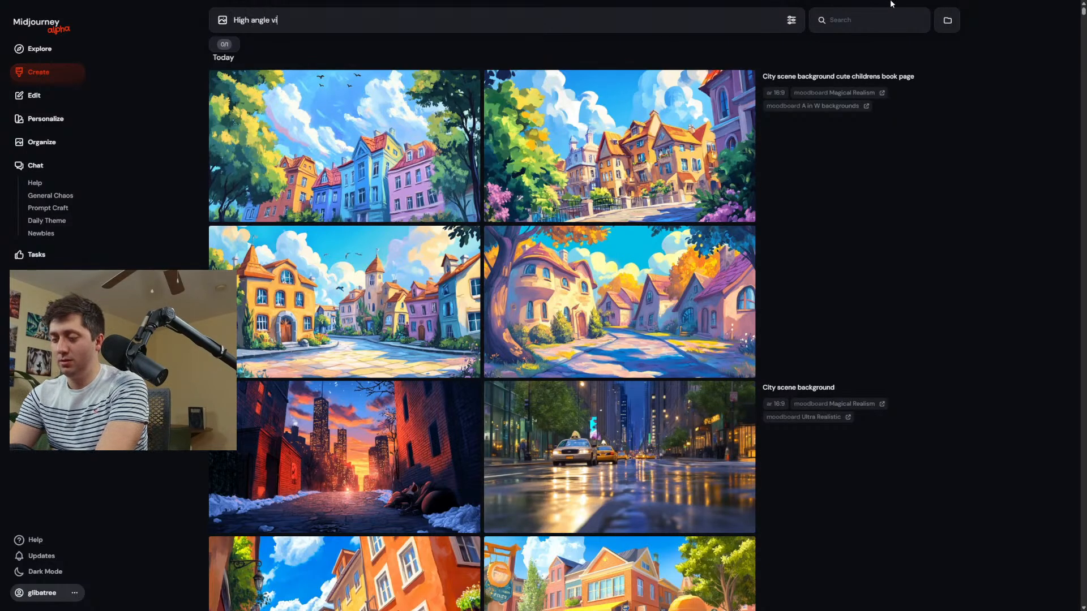
{"action": "type", "text": "ew of "}
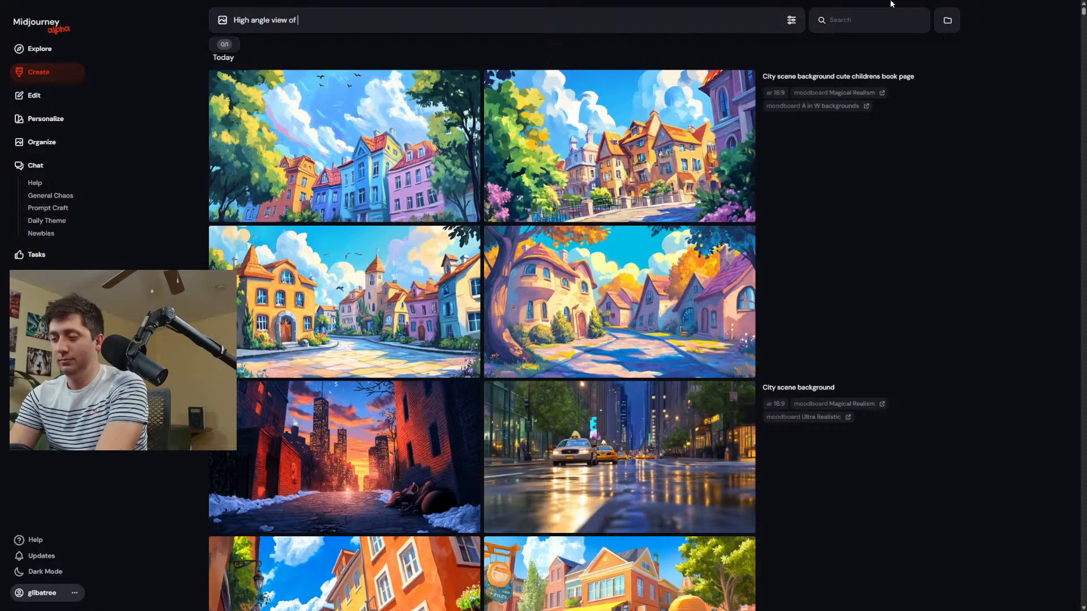
{"action": "type", "text": "A j"}
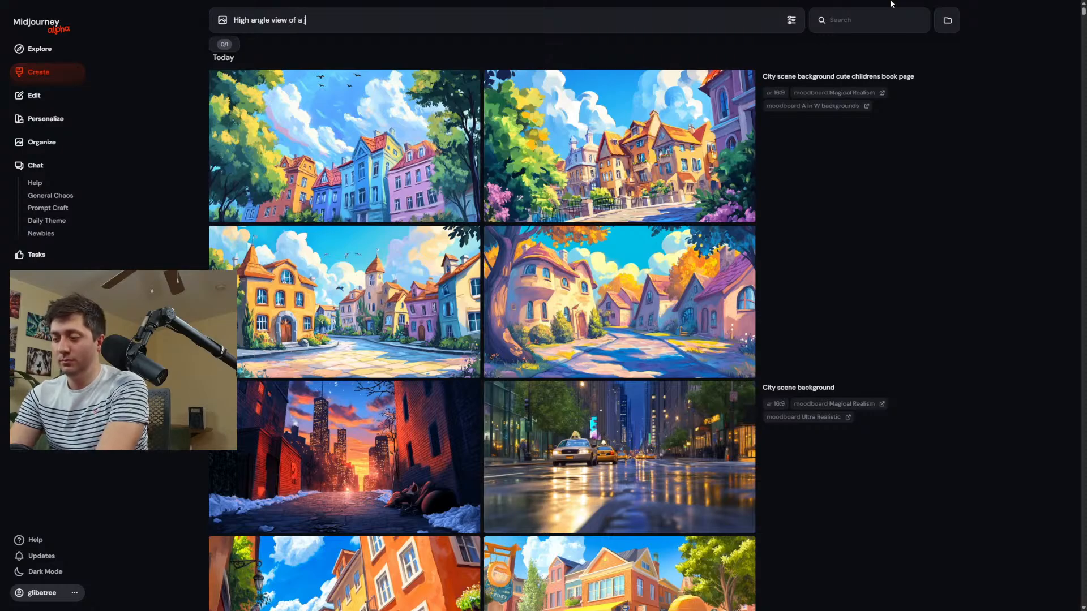
{"action": "type", "text": "umping b"}
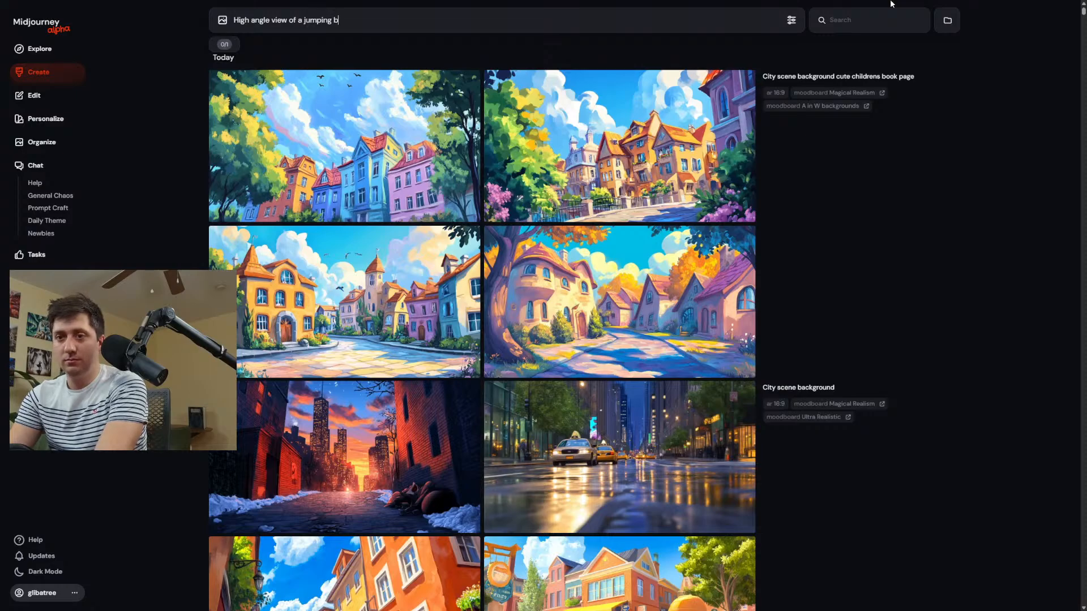
{"action": "type", "text": "oy"}
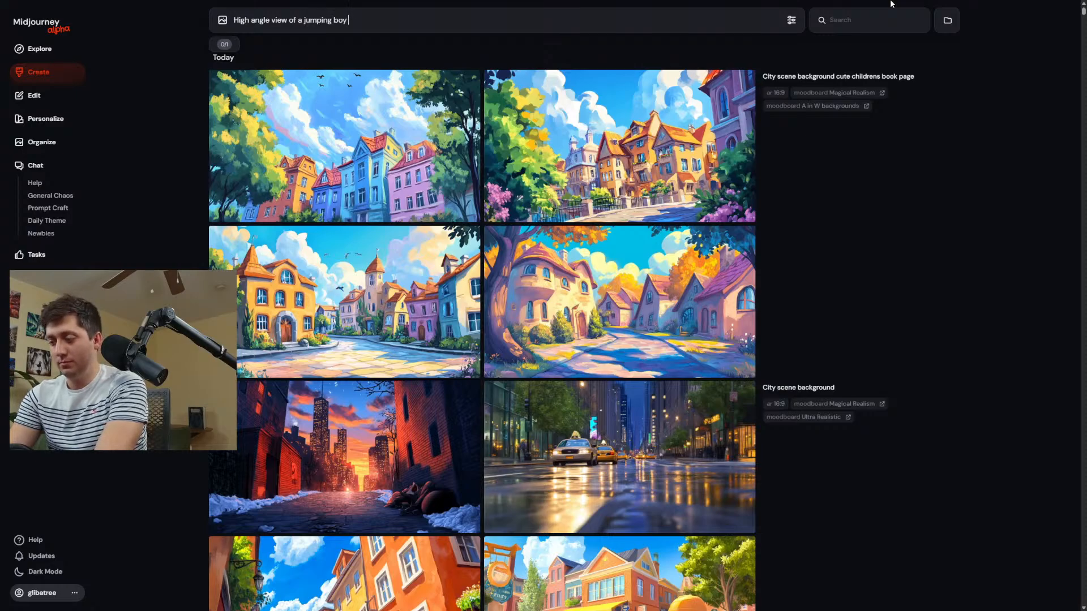
{"action": "type", "text": " on a dock by t"}
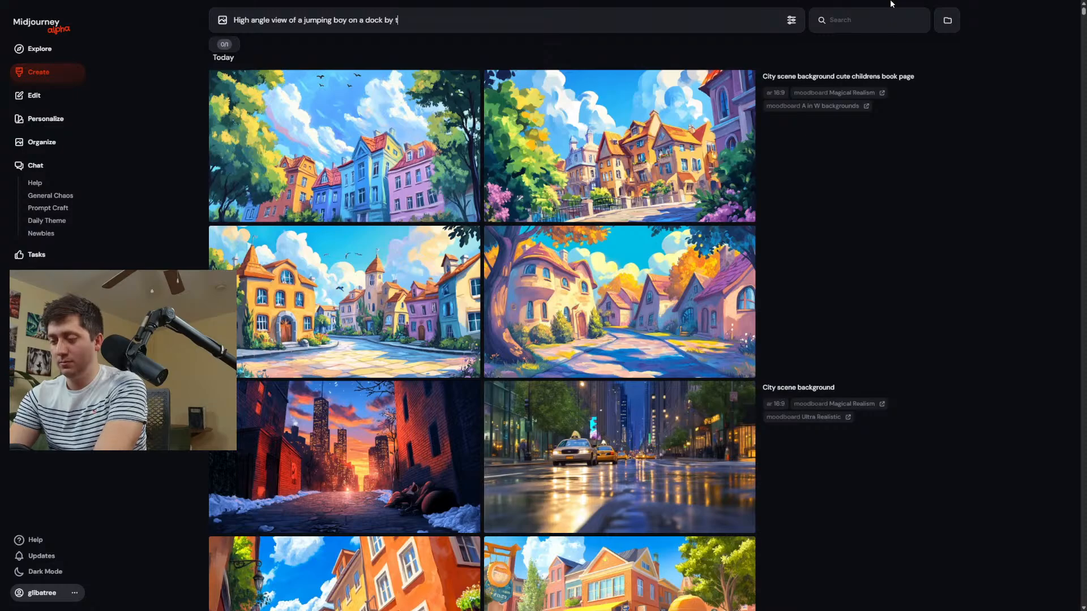
{"action": "type", "text": "he sea"}
{"action": "key", "text": "Return"}
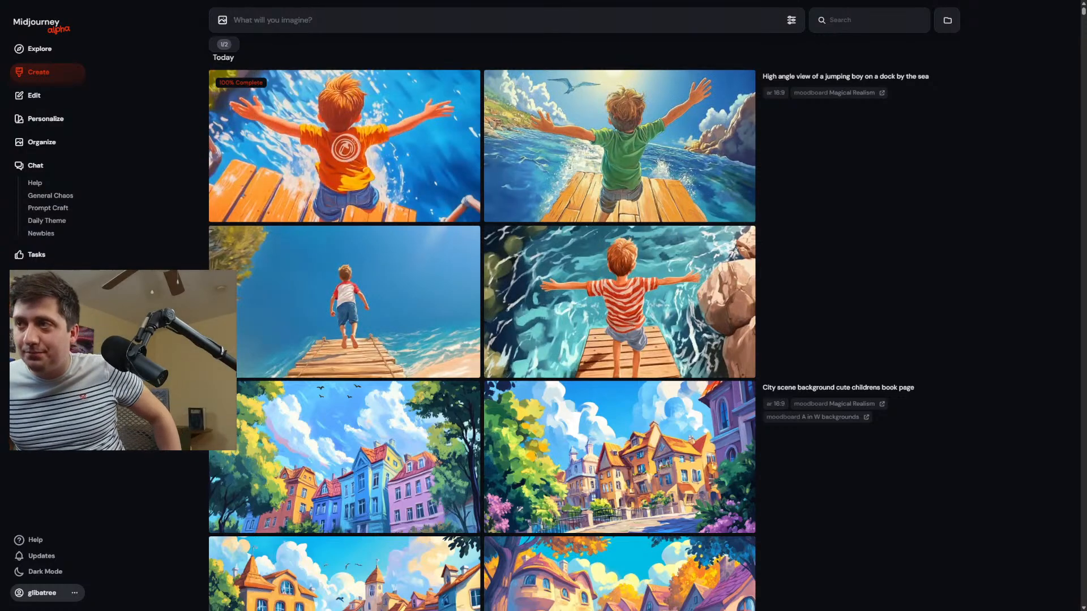
Reuse the jumping boy prompt, change its opening to "High angle portrait view", and generate a new set of images.
{"action": "left_click", "coordinate": [832, 76]}
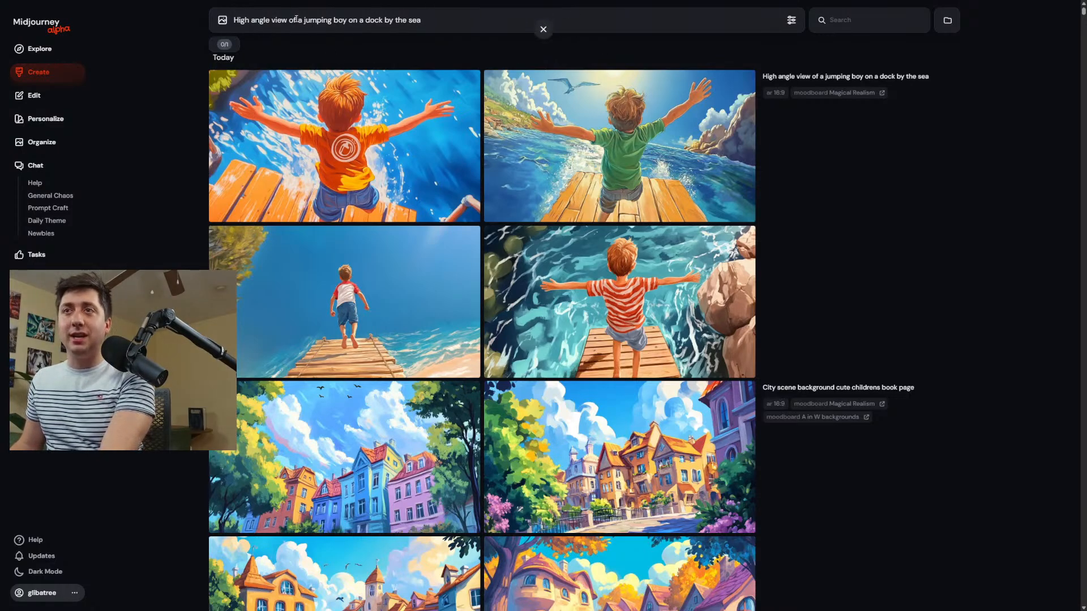
{"action": "type", "text": "portrait"}
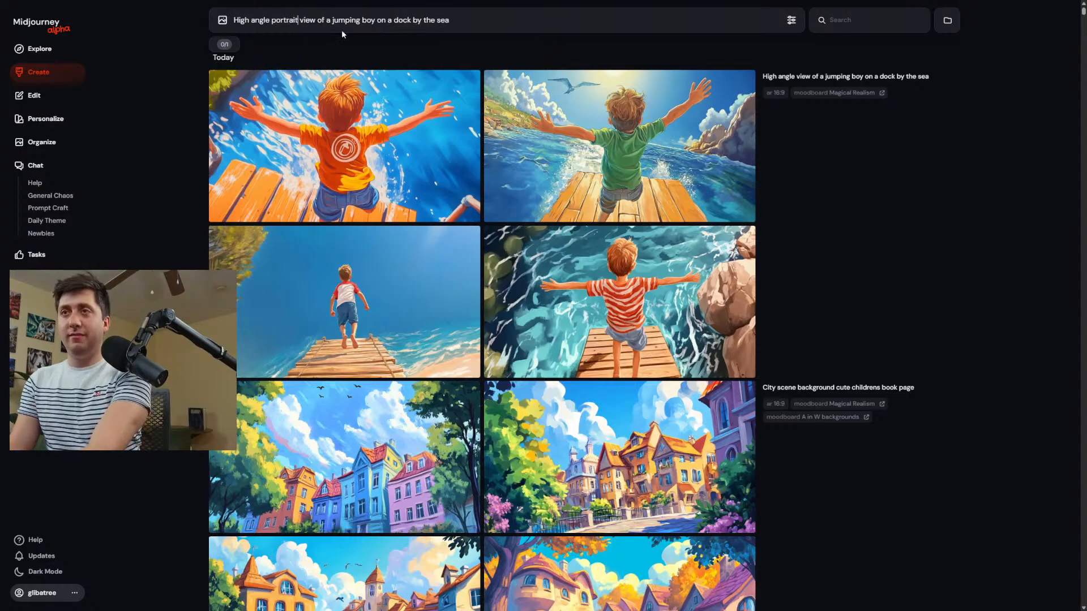
{"action": "key", "text": "Return"}
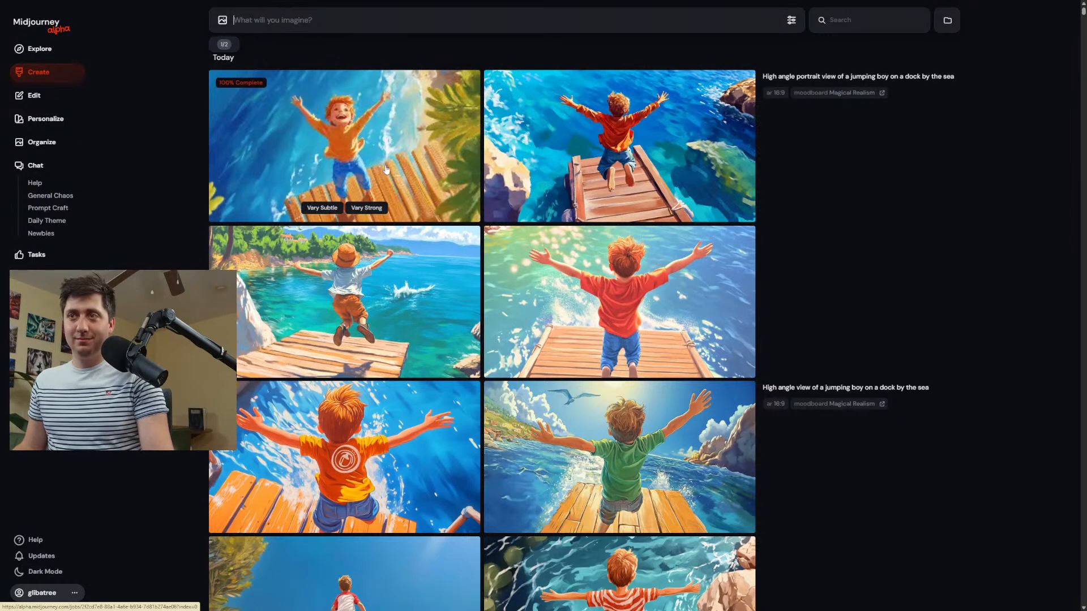
Enlarge the first two portrait-view images of the jumping boy and examine them.
{"action": "left_click", "coordinate": [374, 164]}
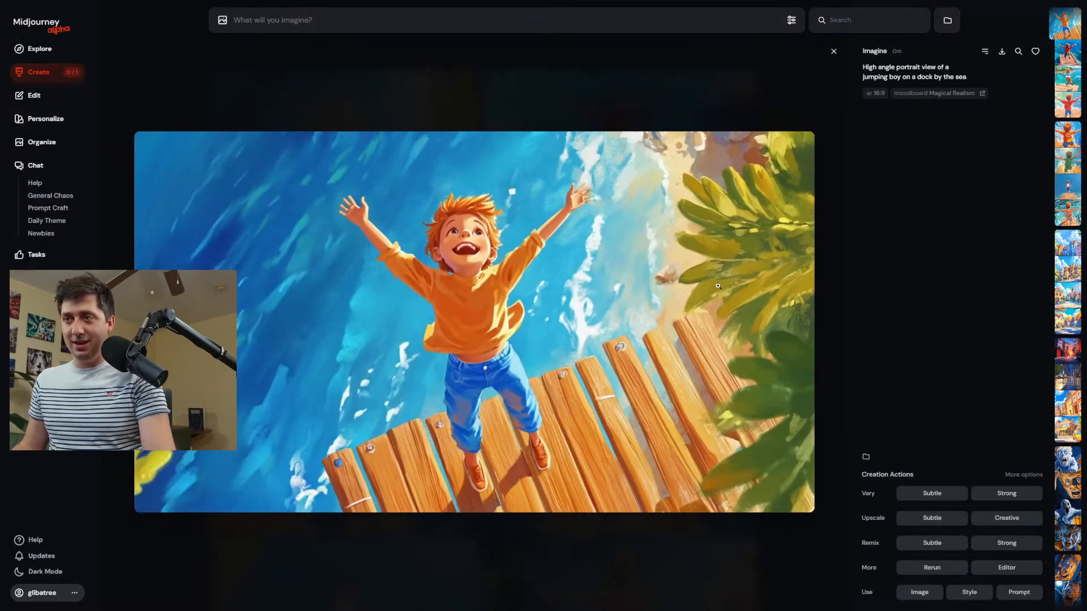
{"action": "scroll", "coordinate": [548, 220], "scroll_direction": "down", "scroll_amount": 1}
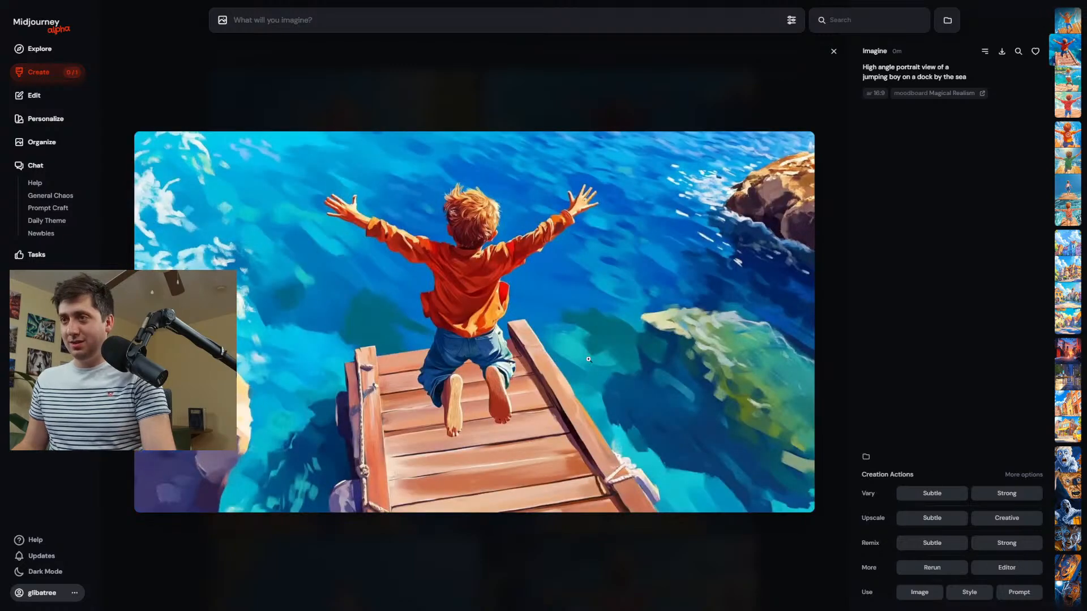
{"action": "scroll", "coordinate": [523, 171], "scroll_direction": "up", "scroll_amount": 1}
{"action": "left_click", "coordinate": [534, 93]}
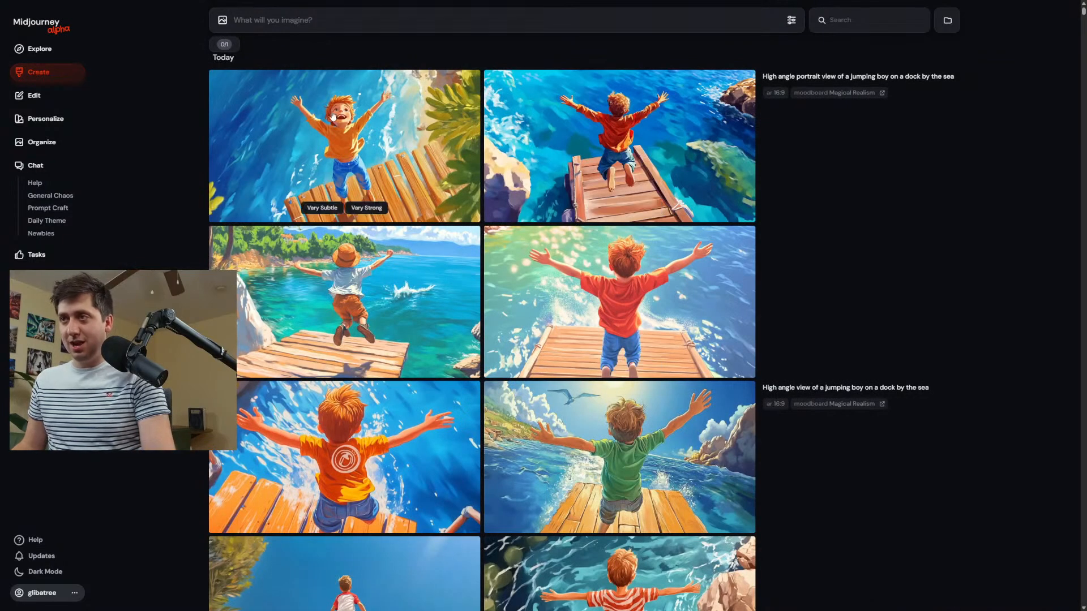
Create a strong remix of the portrait-view image where the boy in the orange sweater faces the viewer, with quality 2.
{"action": "left_click", "coordinate": [379, 136]}
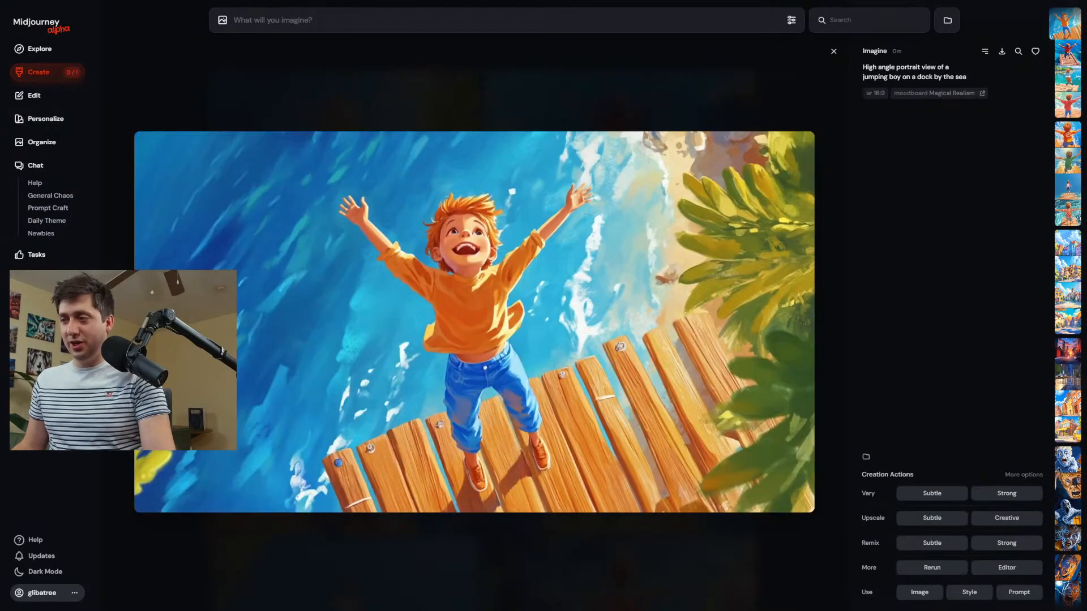
{"action": "left_click", "coordinate": [1005, 545]}
{"action": "type", "text": "--ar 16:9 --profile bzgzds7 --q"}
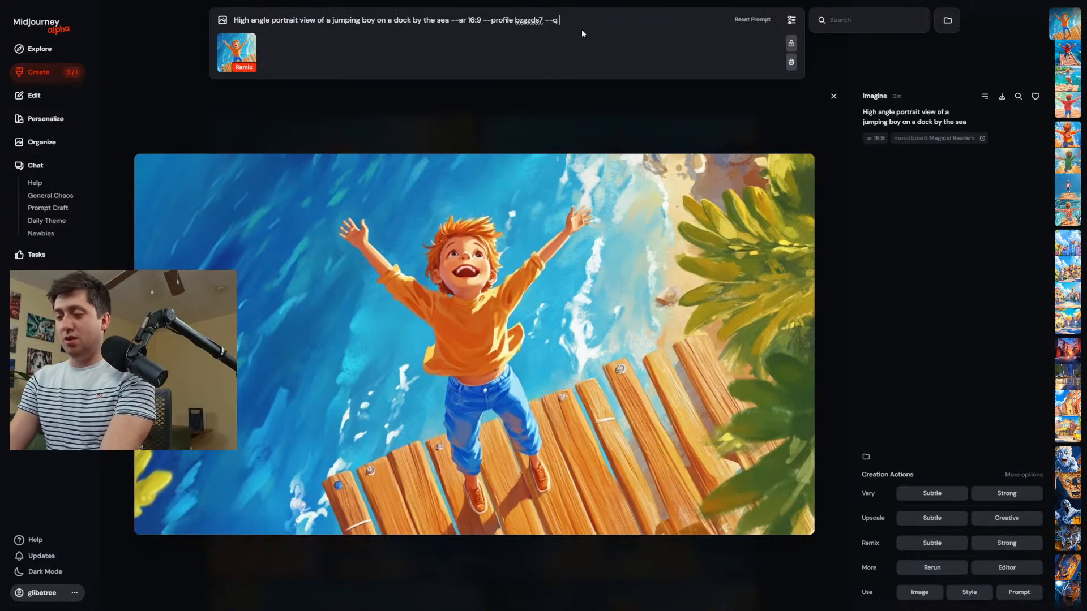
{"action": "key", "text": "Return"}
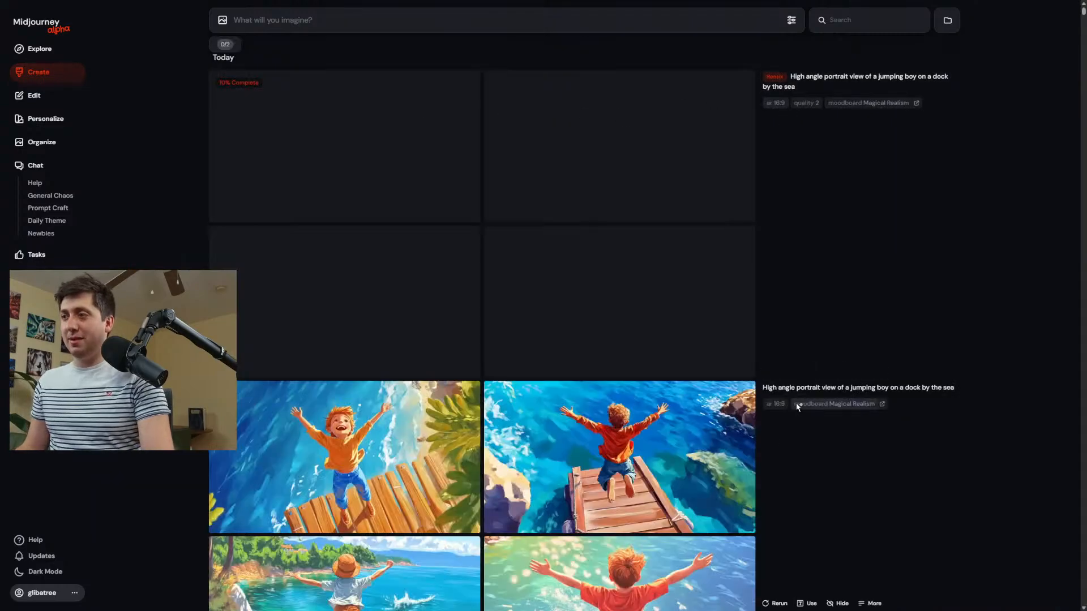
Generate the prompt "High angle portrait view of a jumping boy on a dock by the sea" again with --q 2.
{"action": "left_click", "coordinate": [489, 16]}
{"action": "type", "text": "--"}
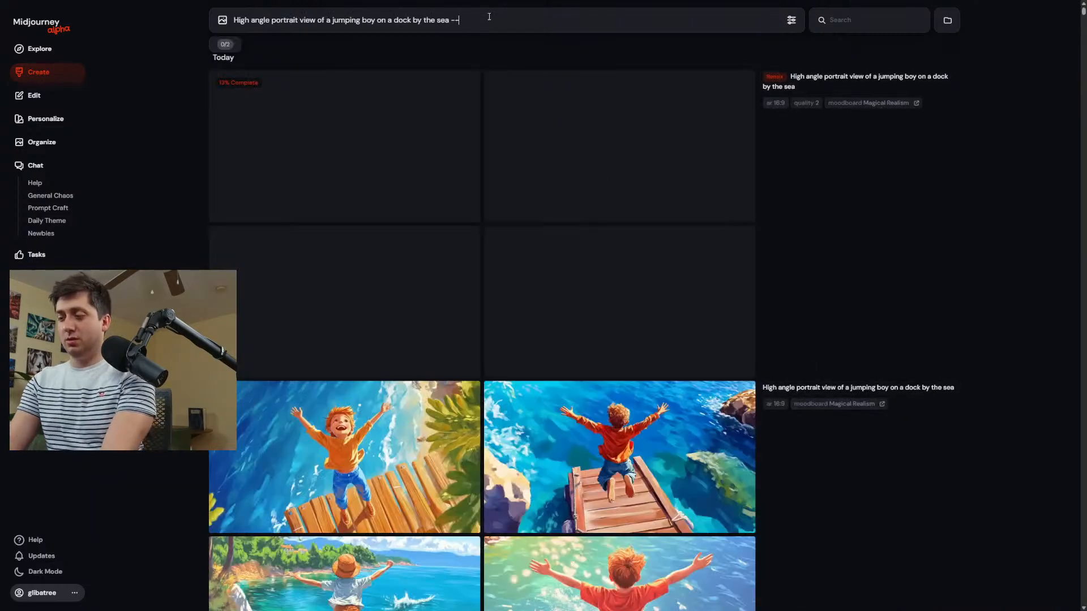
{"action": "type", "text": "q 2"}
{"action": "key", "text": "Return"}
Enlarge the first image of the non-remixed quality 2 set, with the boy in an orange shirt, and download it.
{"action": "scroll", "coordinate": [566, 141], "scroll_direction": "down", "scroll_amount": 10}
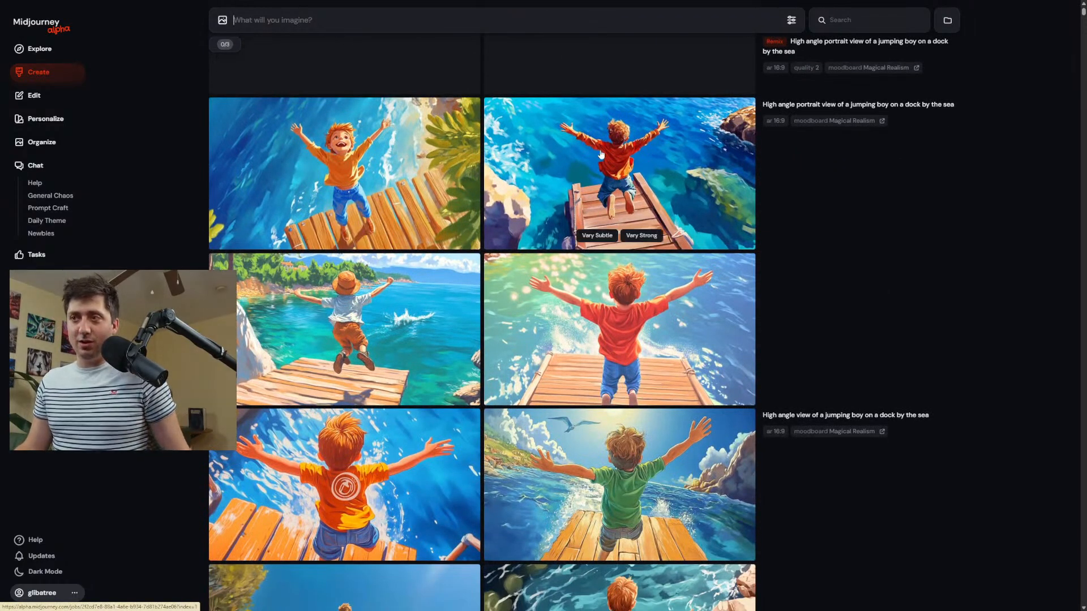
{"action": "scroll", "coordinate": [491, 266], "scroll_direction": "up", "scroll_amount": 5}
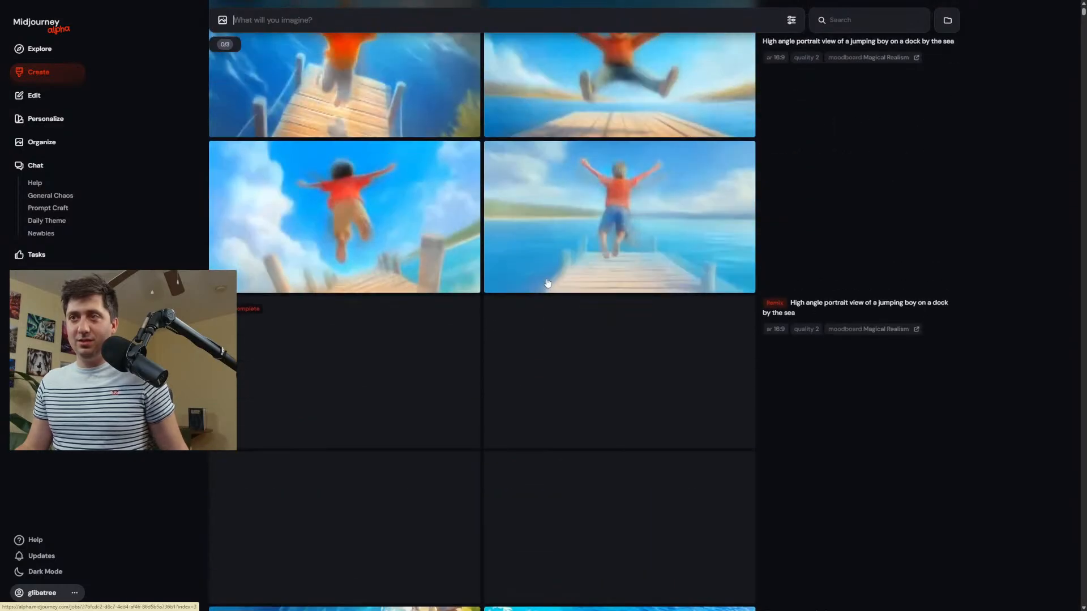
{"action": "scroll", "coordinate": [548, 283], "scroll_direction": "up", "scroll_amount": 2}
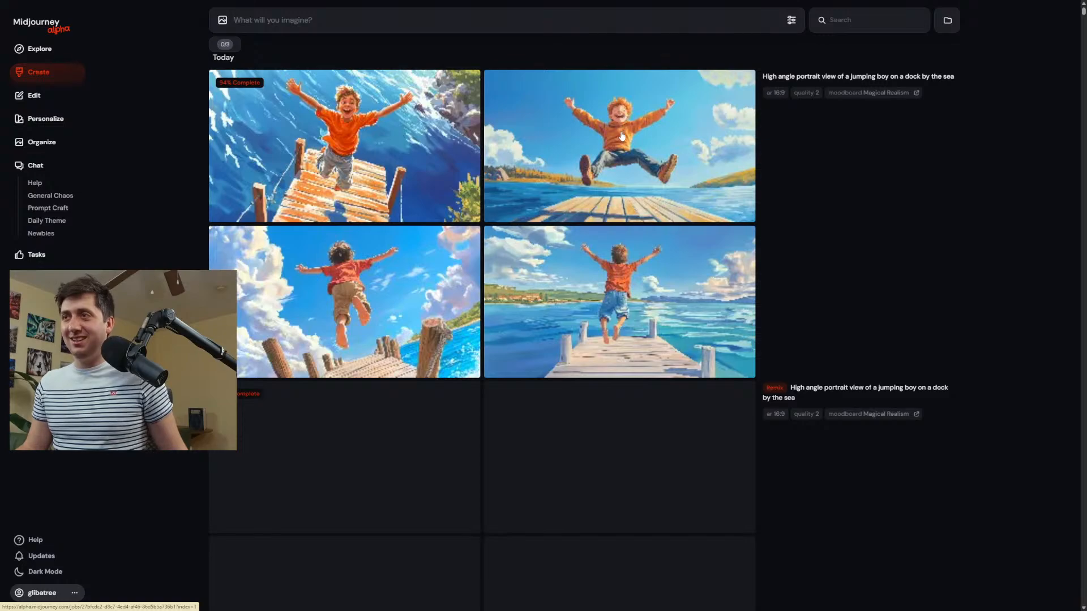
{"action": "left_click", "coordinate": [366, 129]}
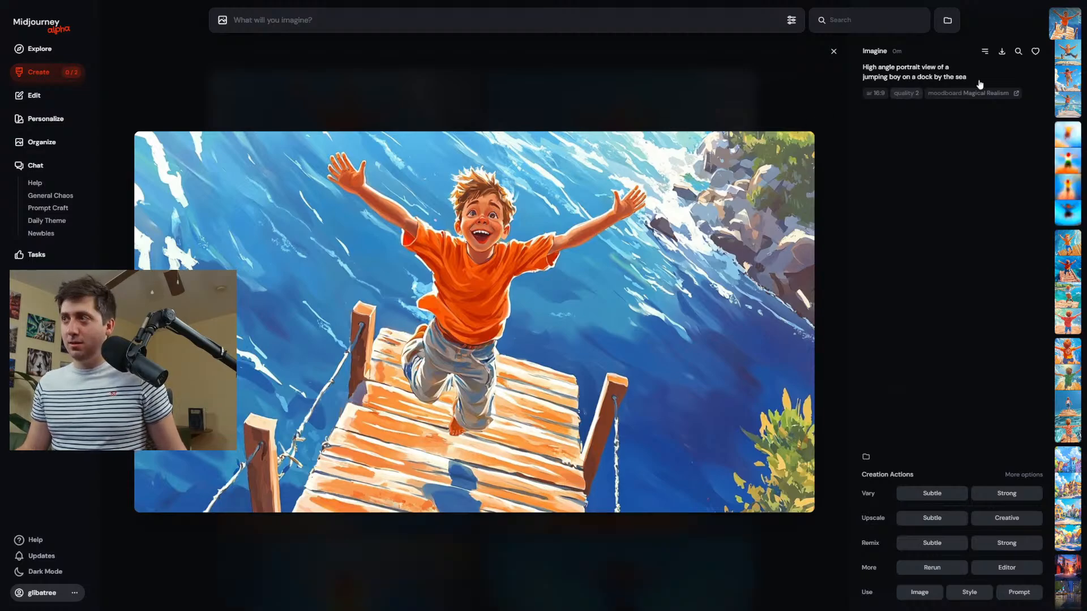
{"action": "left_click", "coordinate": [1002, 51]}
{"action": "left_click", "coordinate": [515, 61]}
Compare the remixed dock images with the original image of the boy in the orange sweater and the earlier creations.
{"action": "scroll", "coordinate": [456, 202], "scroll_direction": "down", "scroll_amount": 5}
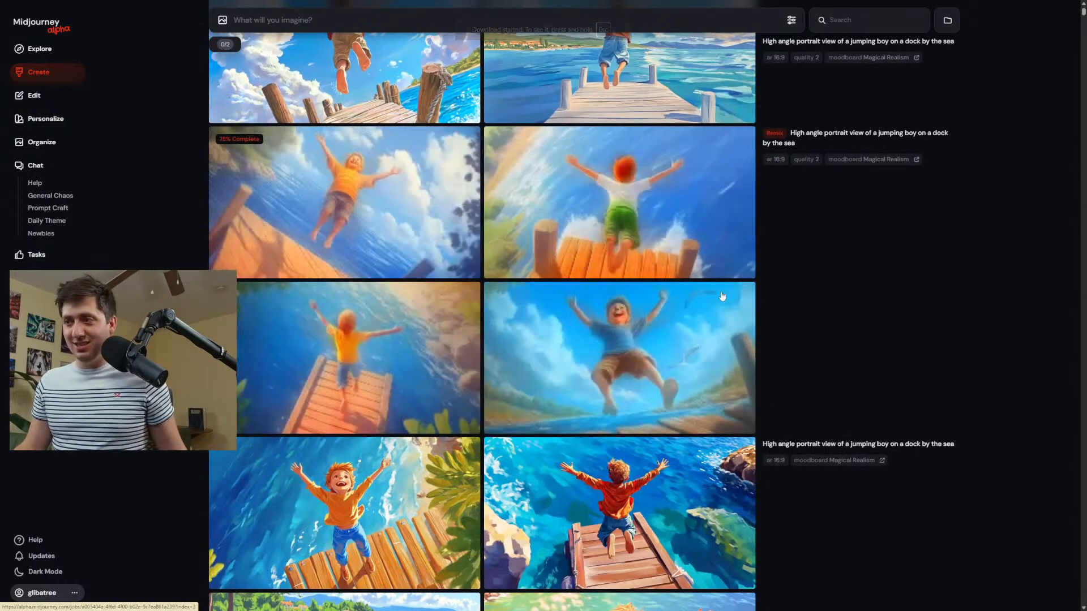
{"action": "left_click", "coordinate": [318, 198]}
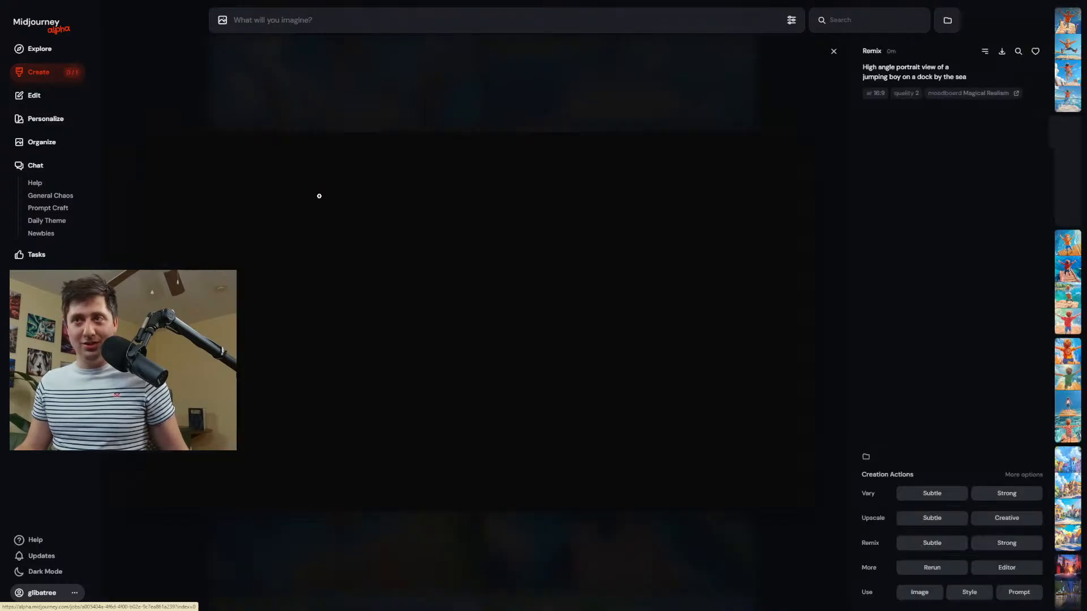
{"action": "key", "text": "Escape"}
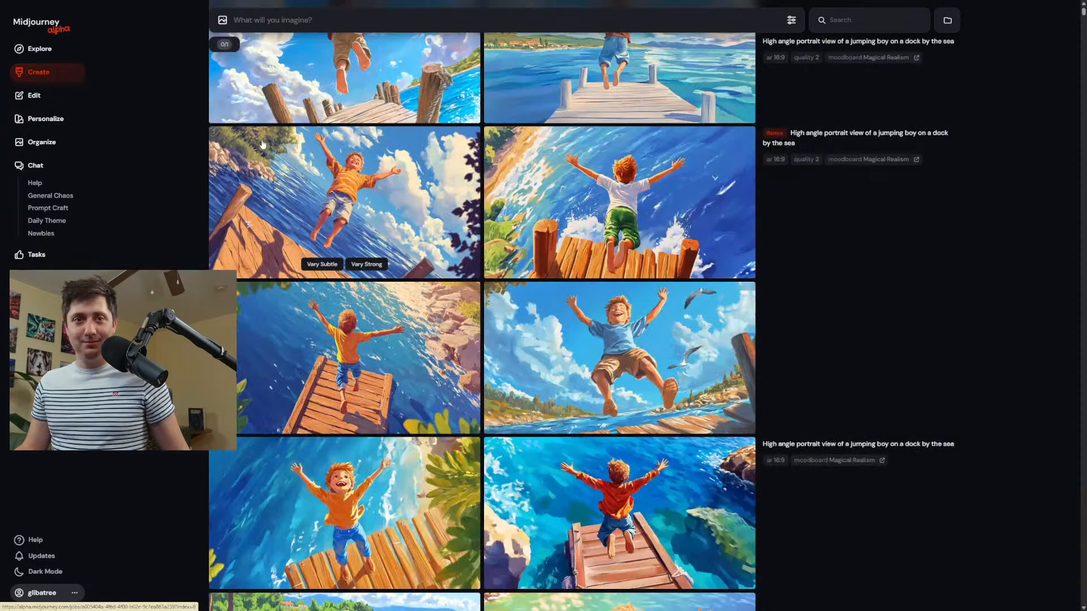
{"action": "scroll", "coordinate": [585, 155], "scroll_direction": "down", "scroll_amount": 10}
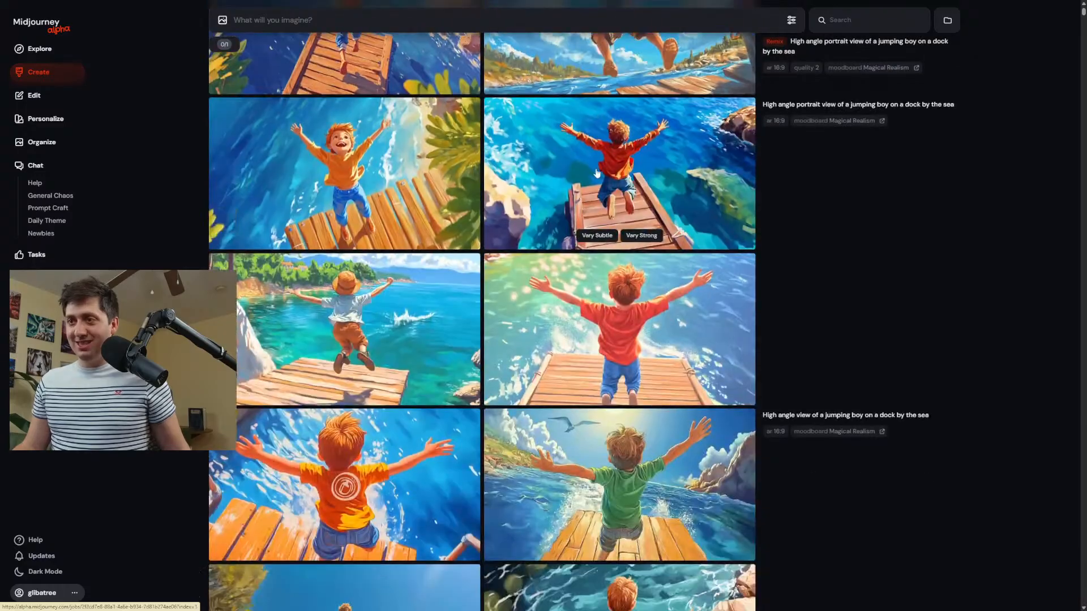
{"action": "scroll", "coordinate": [600, 179], "scroll_direction": "up", "scroll_amount": 10}
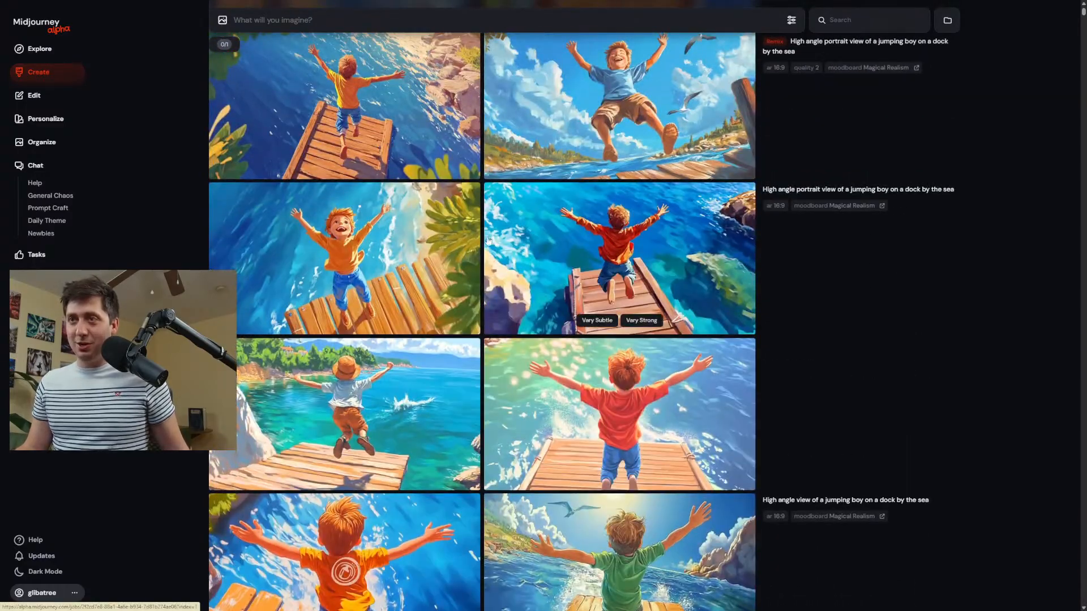
{"action": "left_click", "coordinate": [388, 244]}
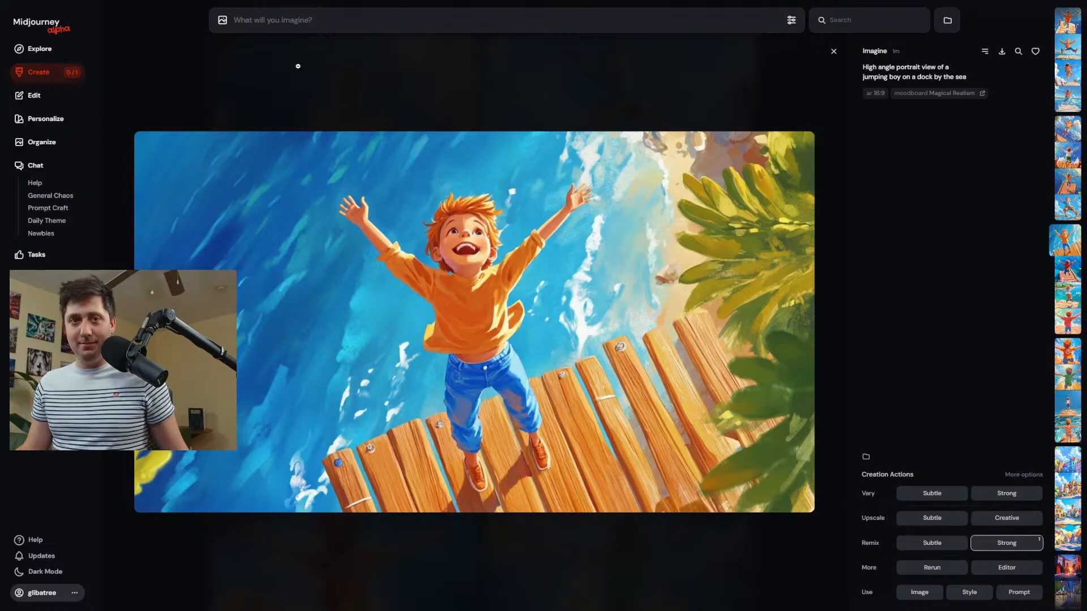
{"action": "left_click", "coordinate": [314, 91]}
Generate images from the prompt "Closeup view of a smiling girl surrounded by flowers far in the background".
{"action": "scroll", "coordinate": [783, 78], "scroll_direction": "up", "scroll_amount": 9}
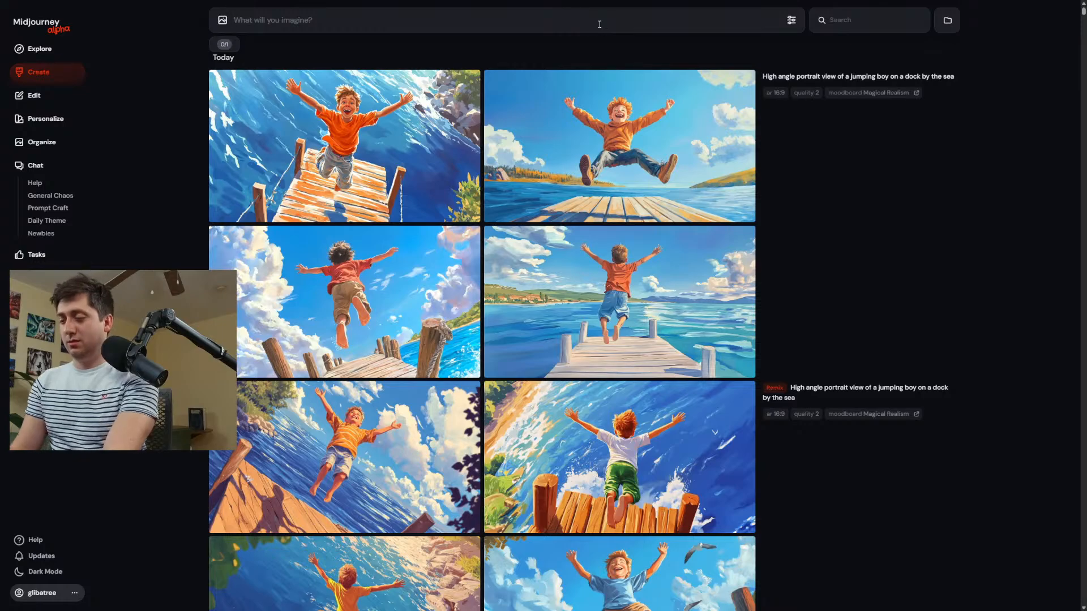
{"action": "type", "text": "Closeup v"}
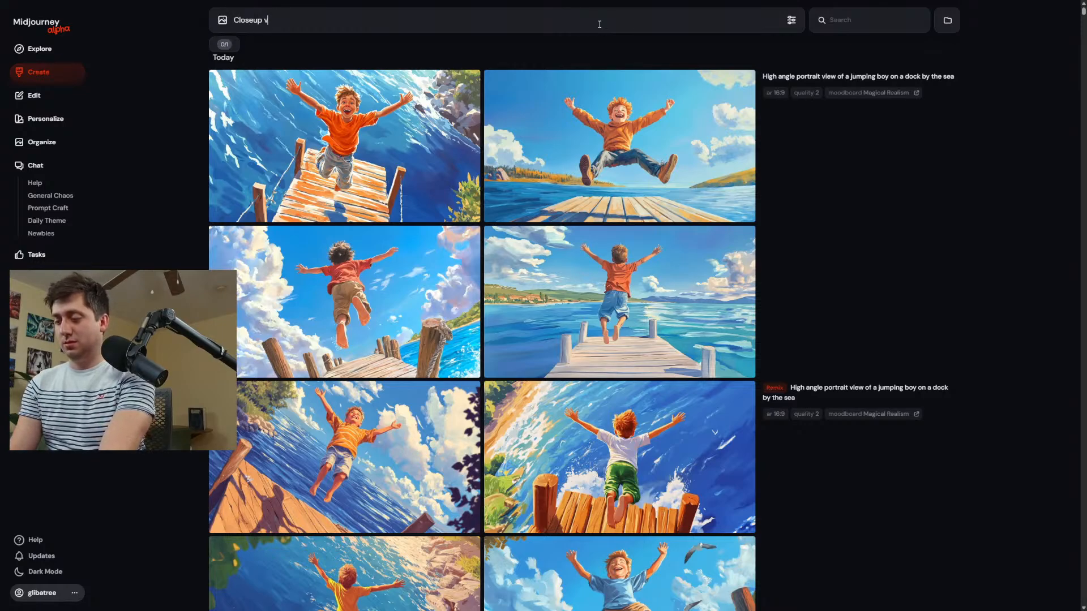
{"action": "type", "text": "iew"}
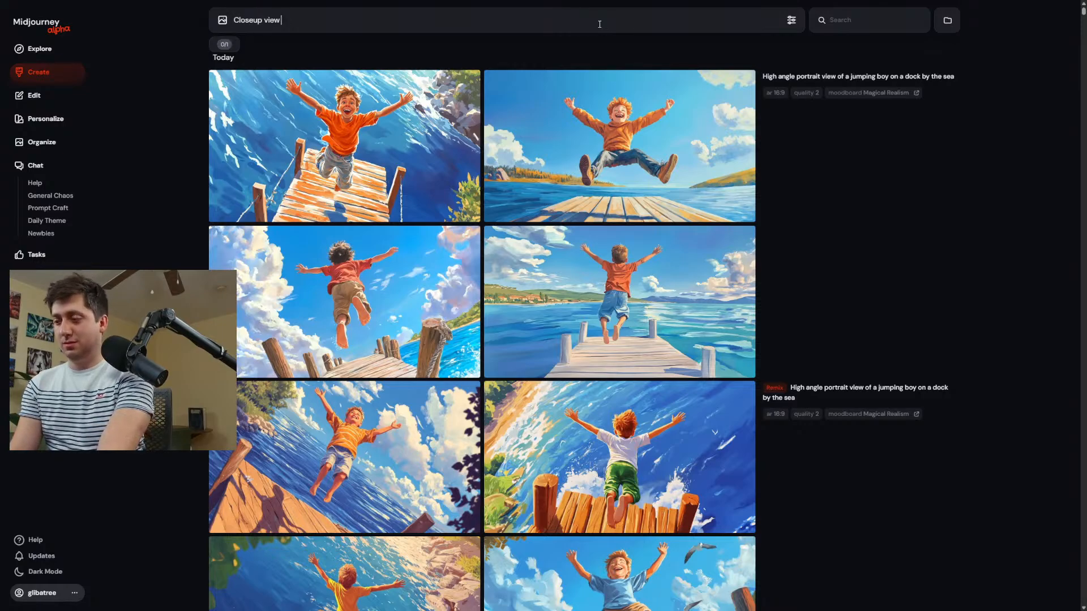
{"action": "type", "text": " of a smiling"}
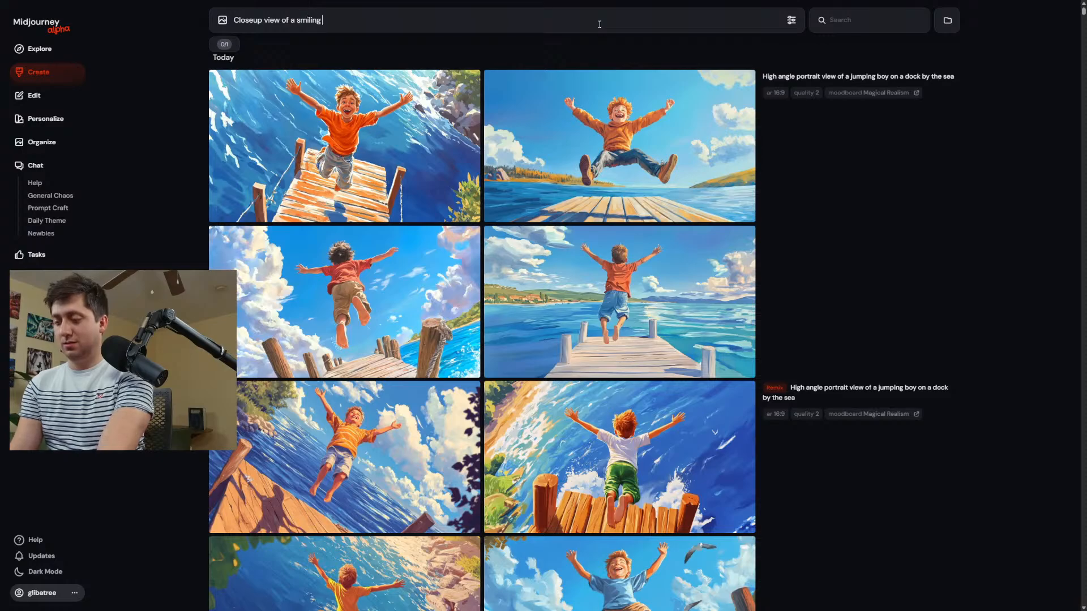
{"action": "type", "text": " gir"}
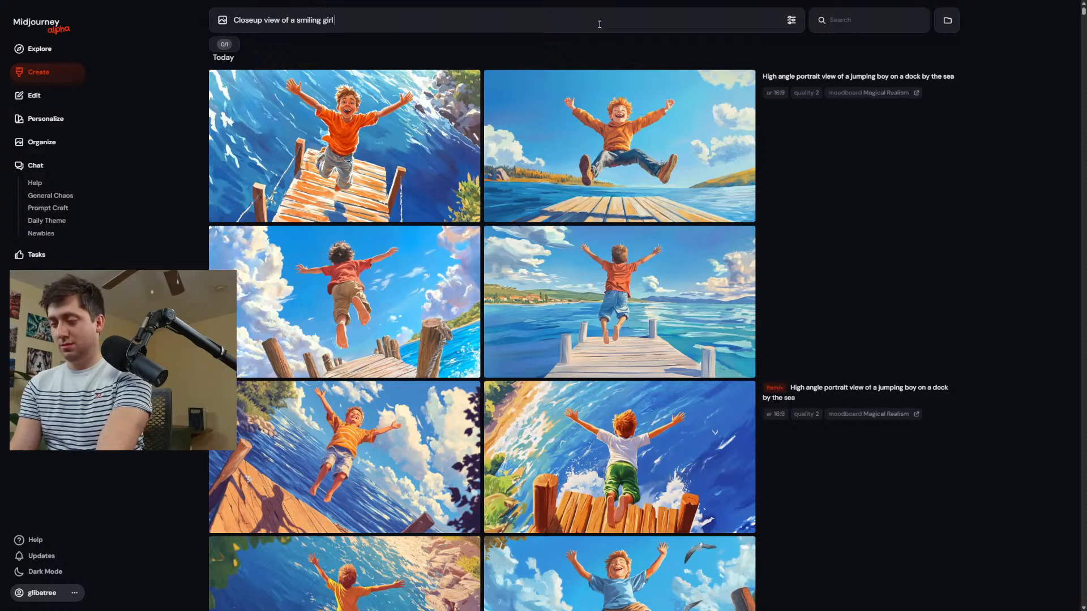
{"action": "type", "text": "l"}
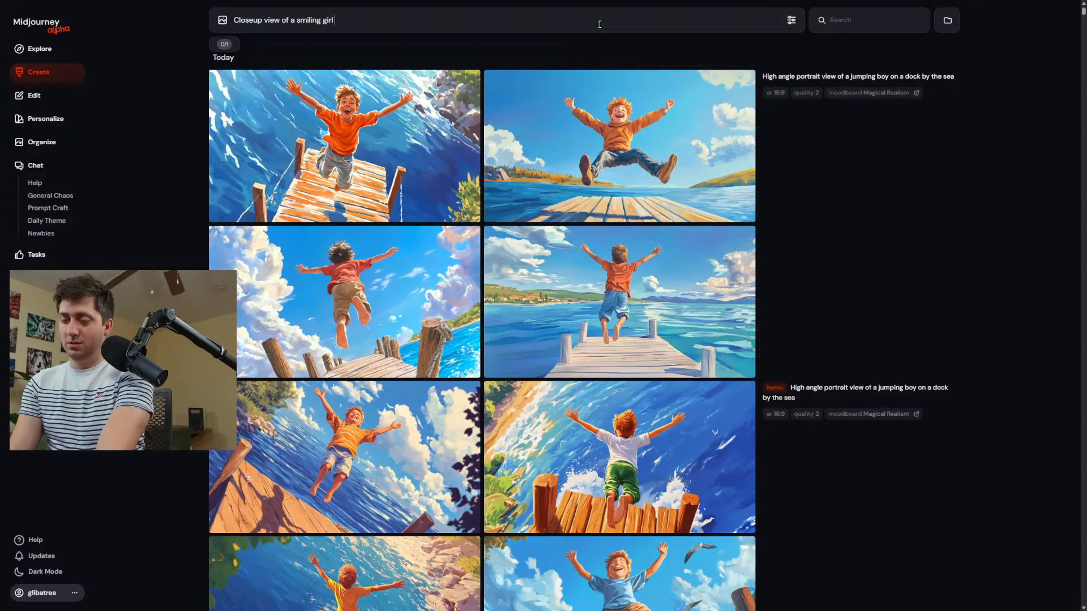
{"action": "type", "text": " surrounded"}
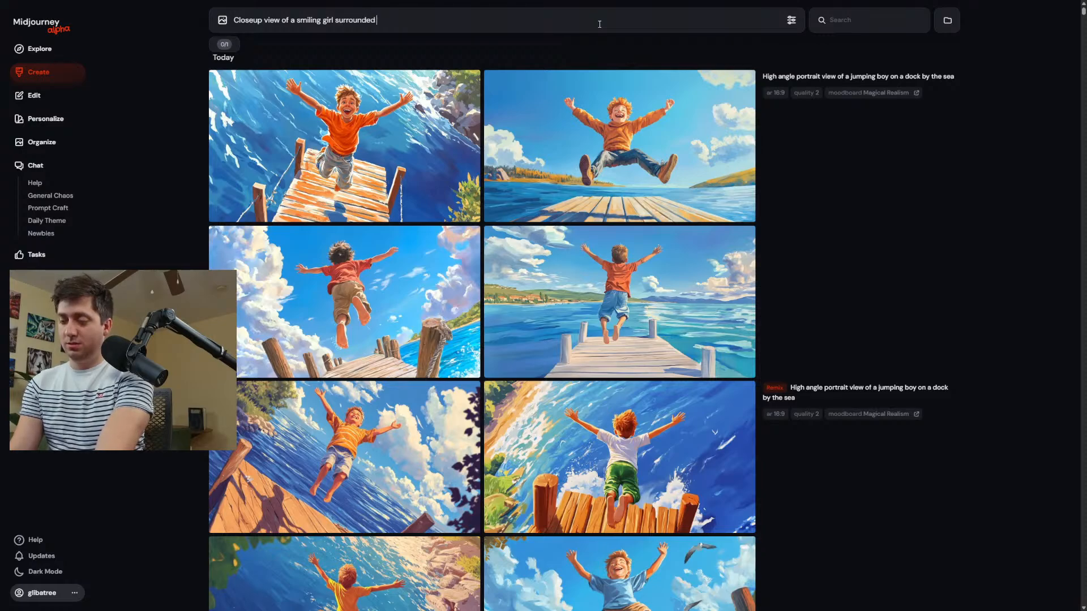
{"action": "type", "text": " by f"}
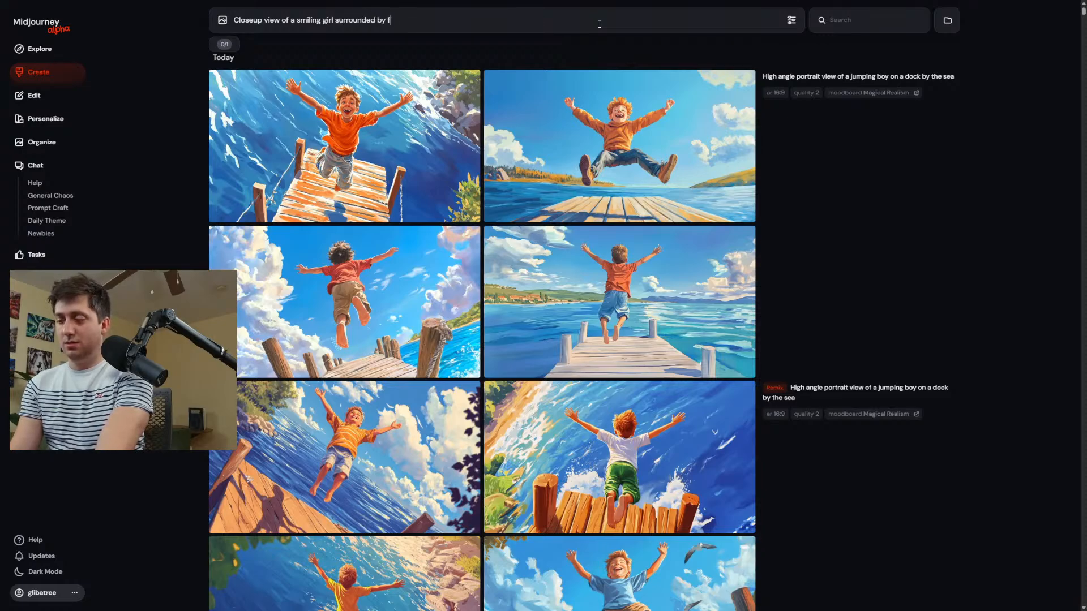
{"action": "type", "text": "klowe"}
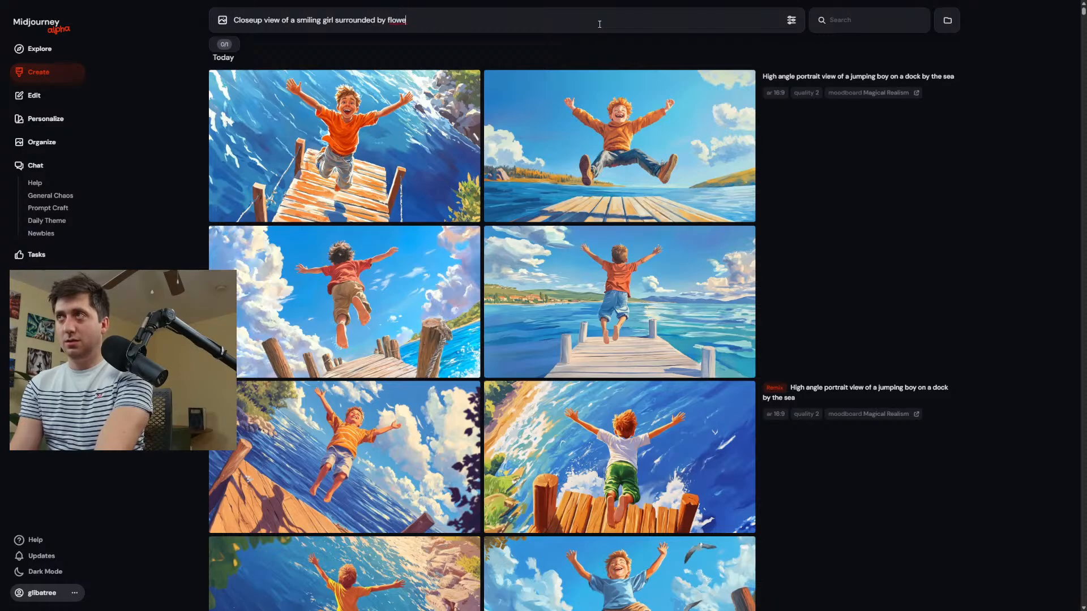
{"action": "type", "text": "rs fa"}
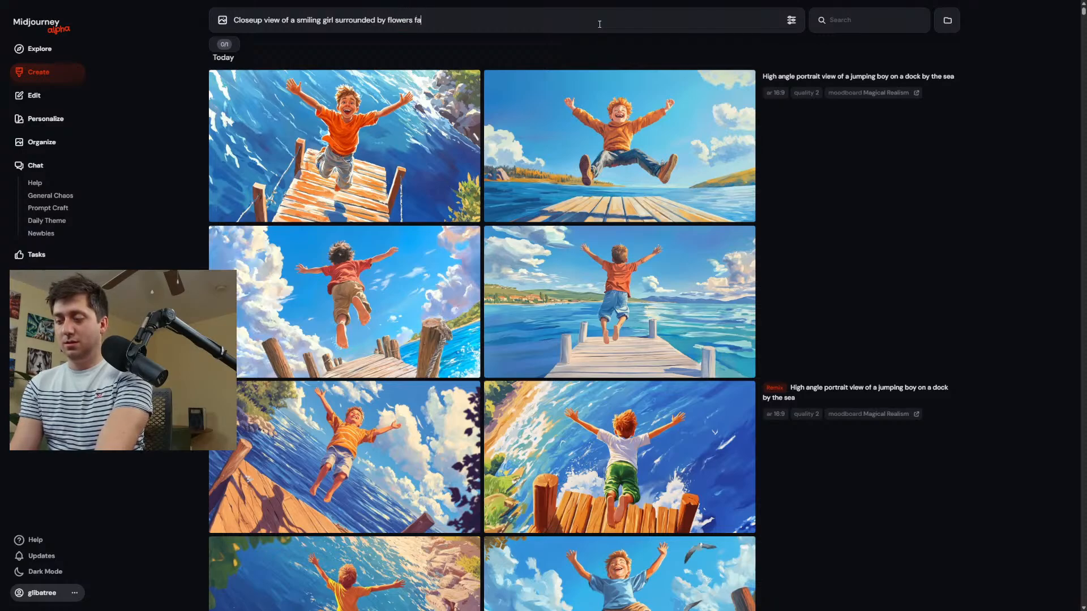
{"action": "type", "text": "r in the "}
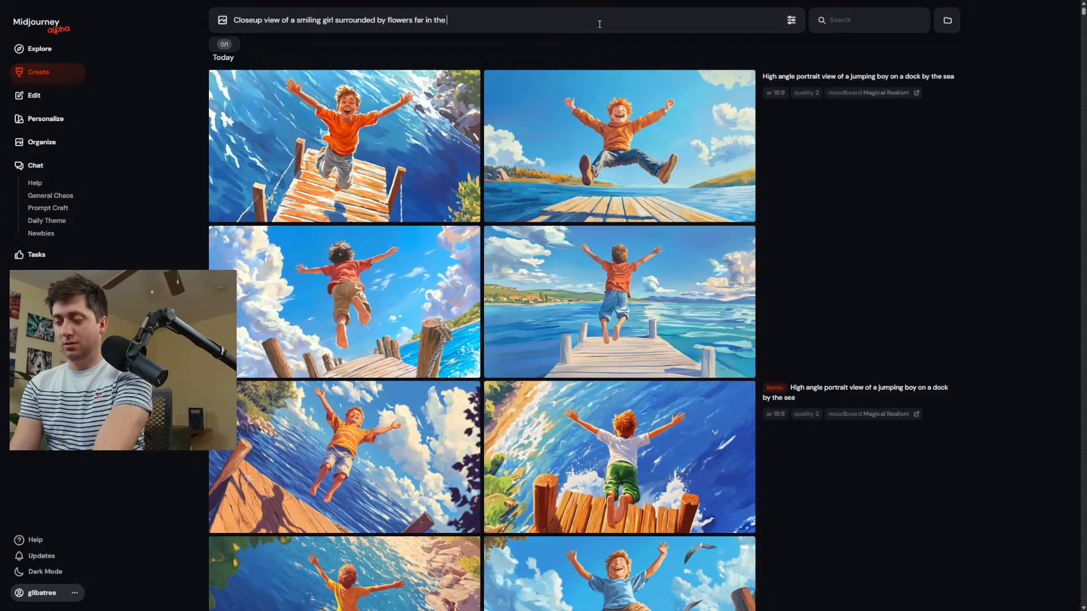
{"action": "type", "text": "background"}
{"action": "key", "text": "Return"}
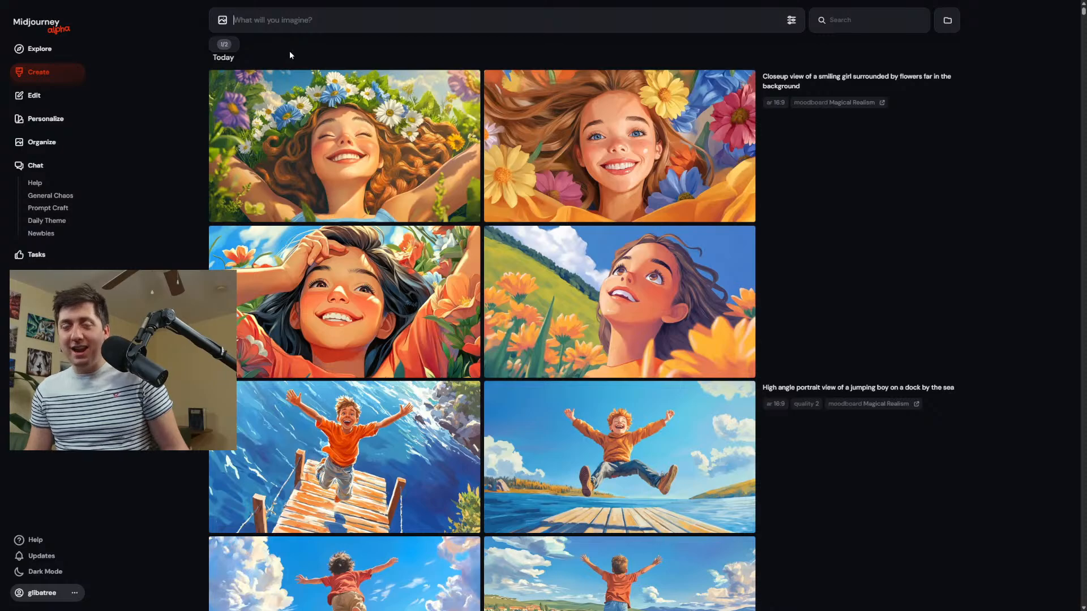
Set the personalization profile for new images to the Expressive Animation moodboard.
{"action": "mouse_move", "coordinate": [599, 219]}
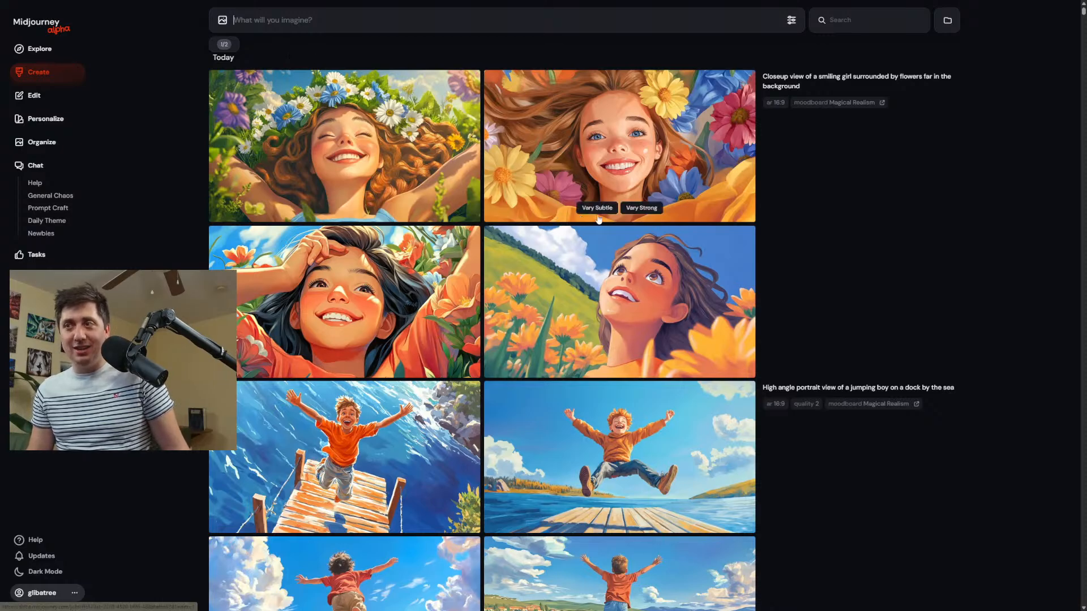
{"action": "mouse_move", "coordinate": [303, 169]}
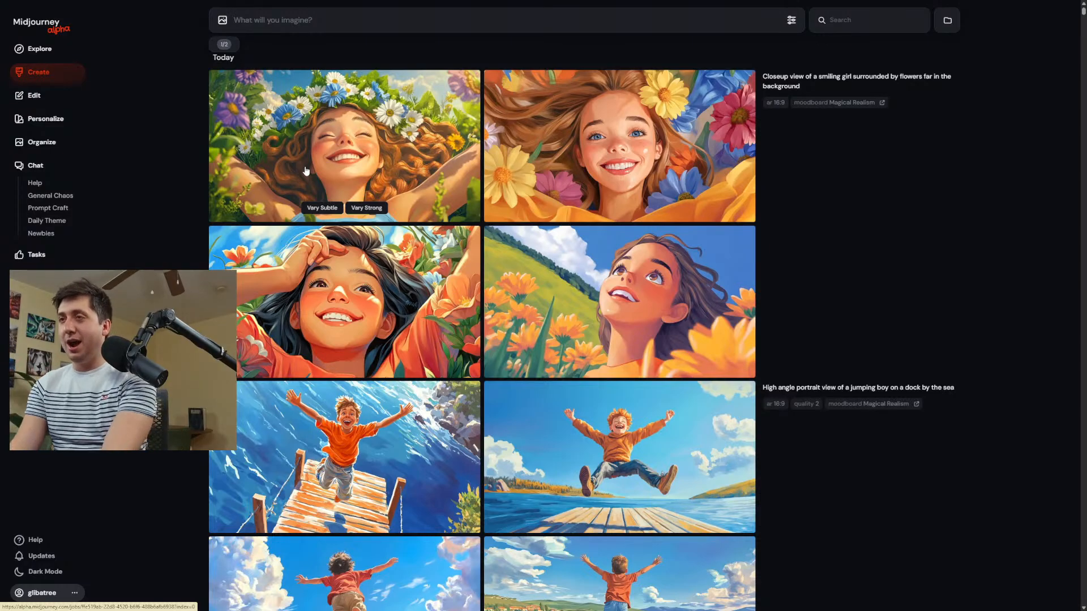
{"action": "left_click", "coordinate": [791, 21]}
{"action": "left_click", "coordinate": [844, 135]}
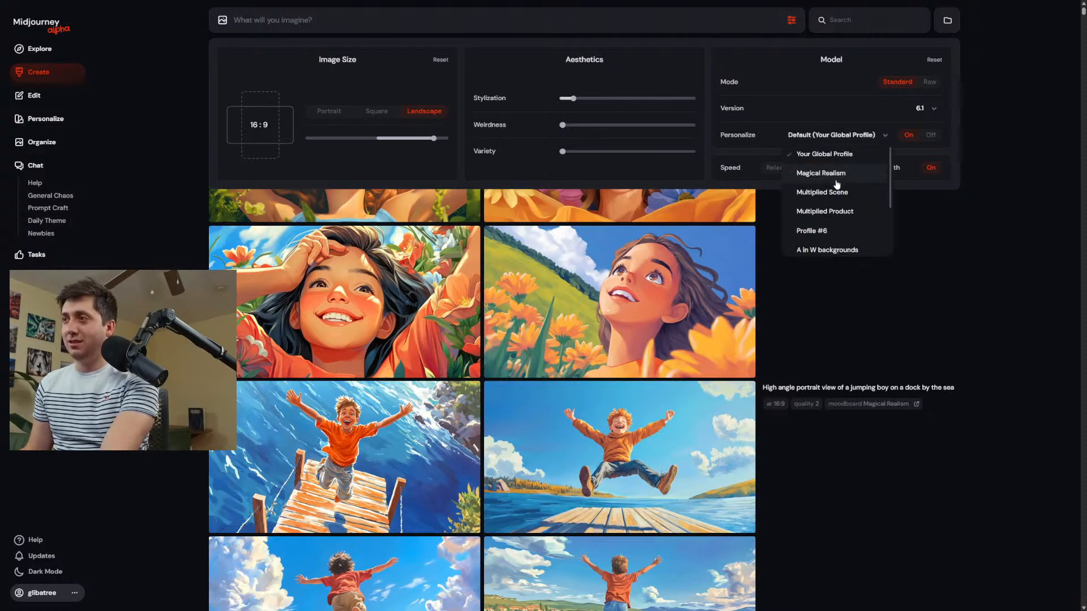
{"action": "scroll", "coordinate": [837, 184], "scroll_direction": "down", "scroll_amount": 3}
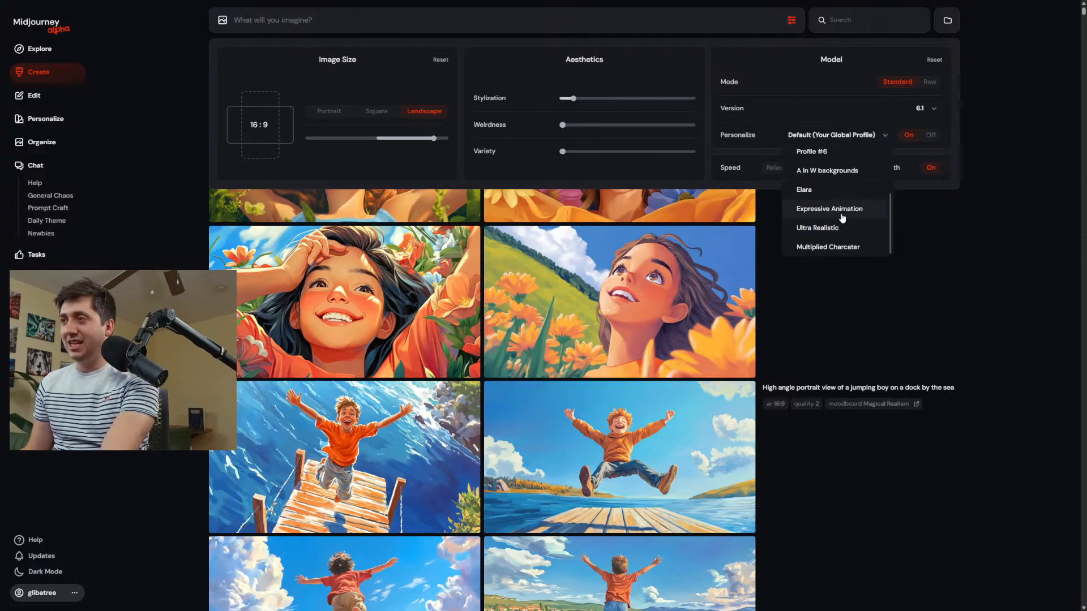
{"action": "left_click", "coordinate": [842, 218]}
{"action": "left_click", "coordinate": [953, 266]}
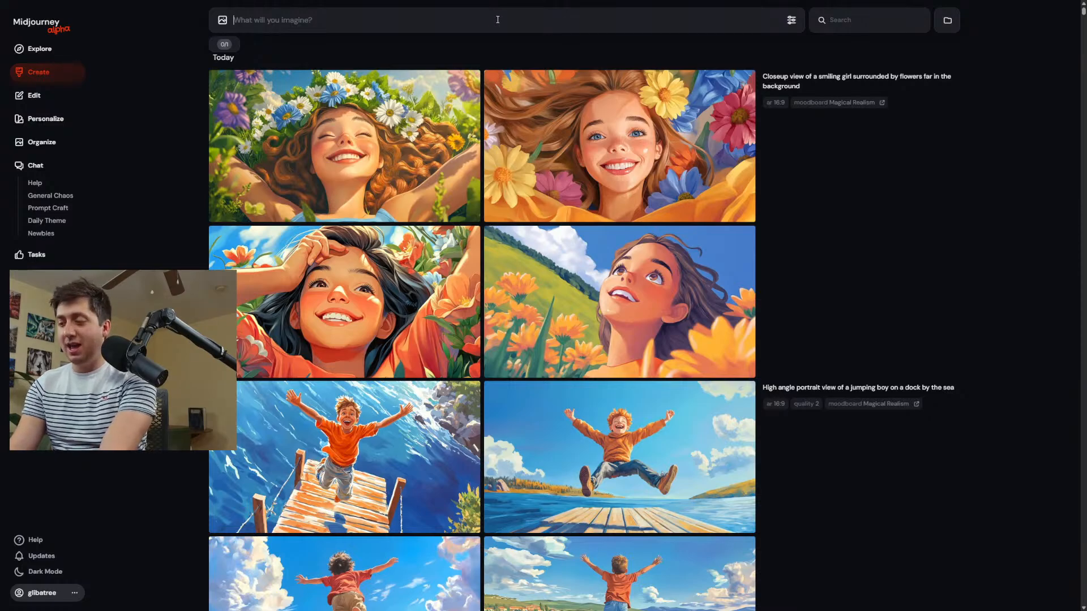
Write the prompt "A princess on the beach, looking out over her fantasy city." and correct the misspelled word "looking".
{"action": "type", "text": "A princes"}
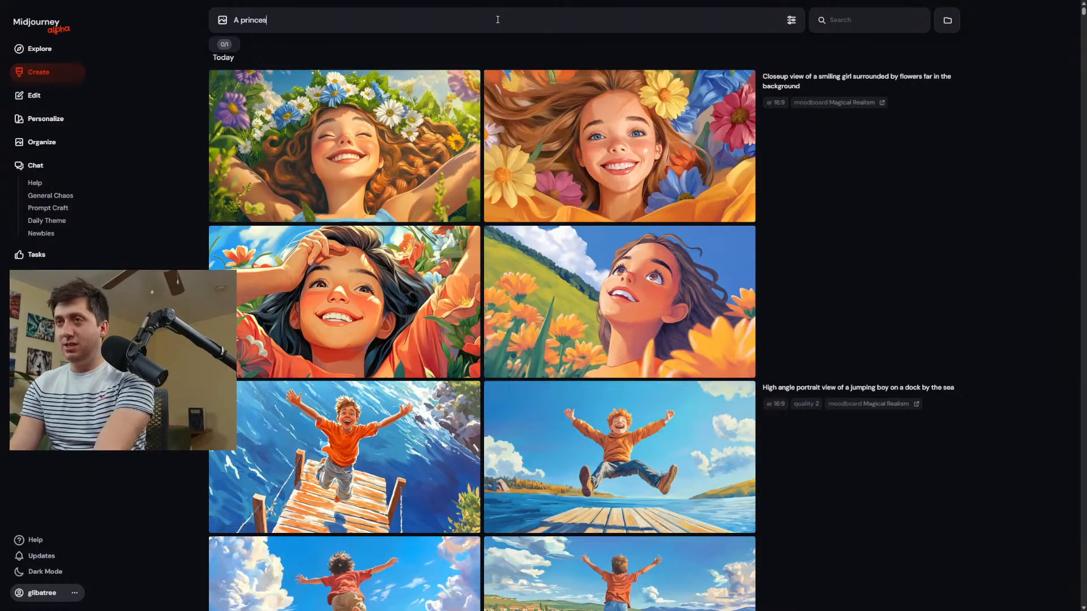
{"action": "type", "text": "s on"}
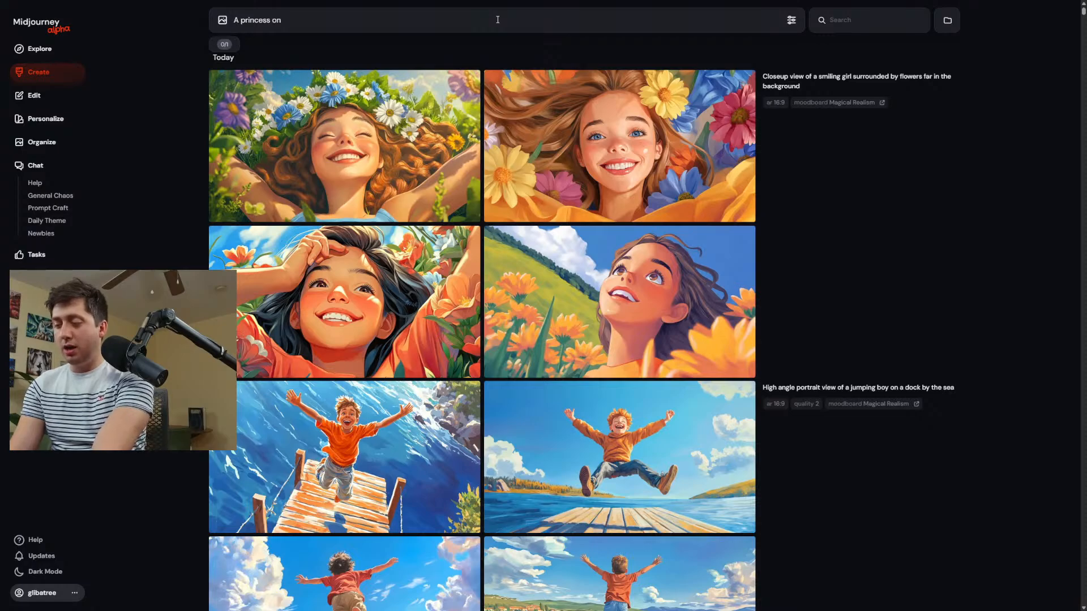
{"action": "type", "text": " the beach"}
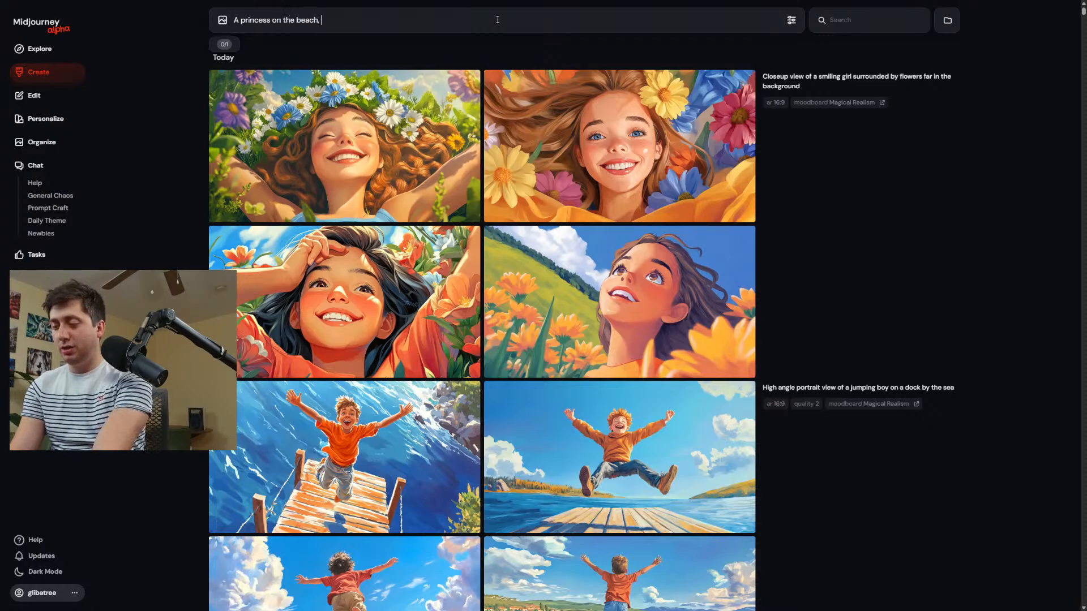
{"action": "type", "text": ", lookingn o"}
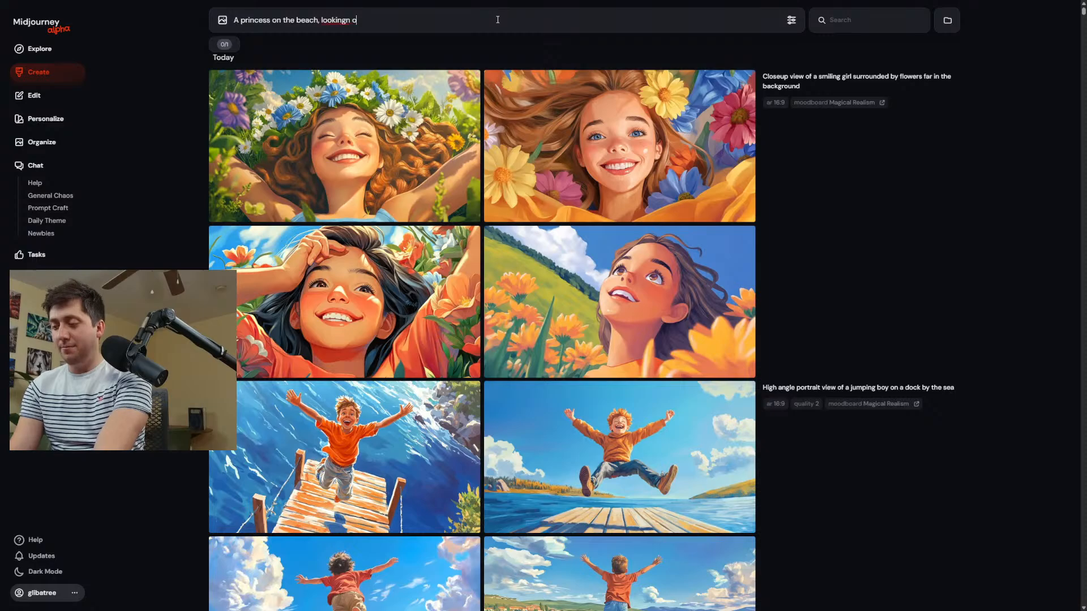
{"action": "type", "text": "ut over her "}
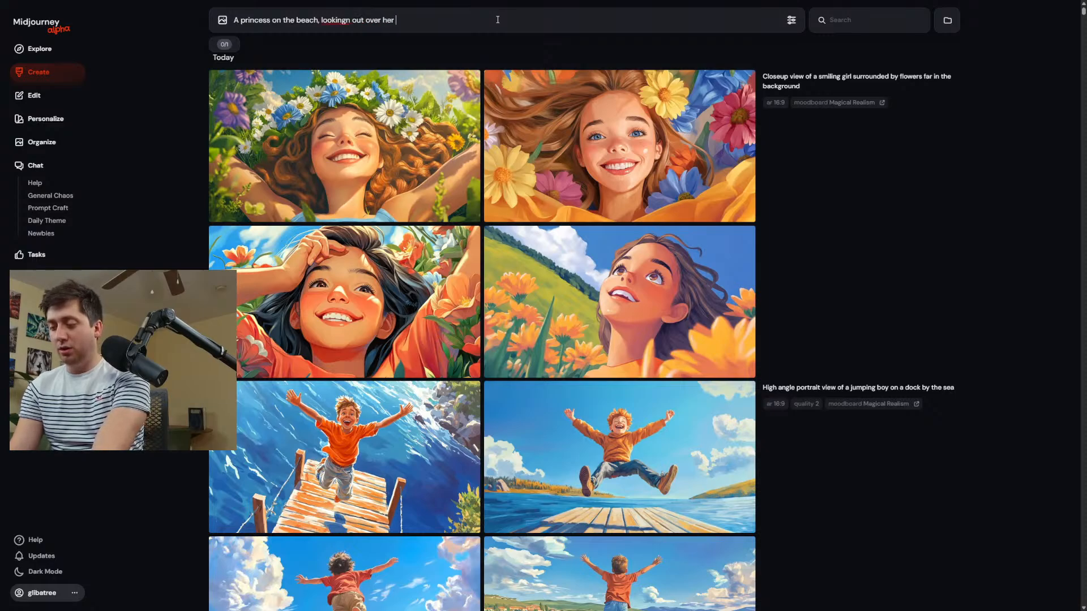
{"action": "type", "text": "fartasy city"}
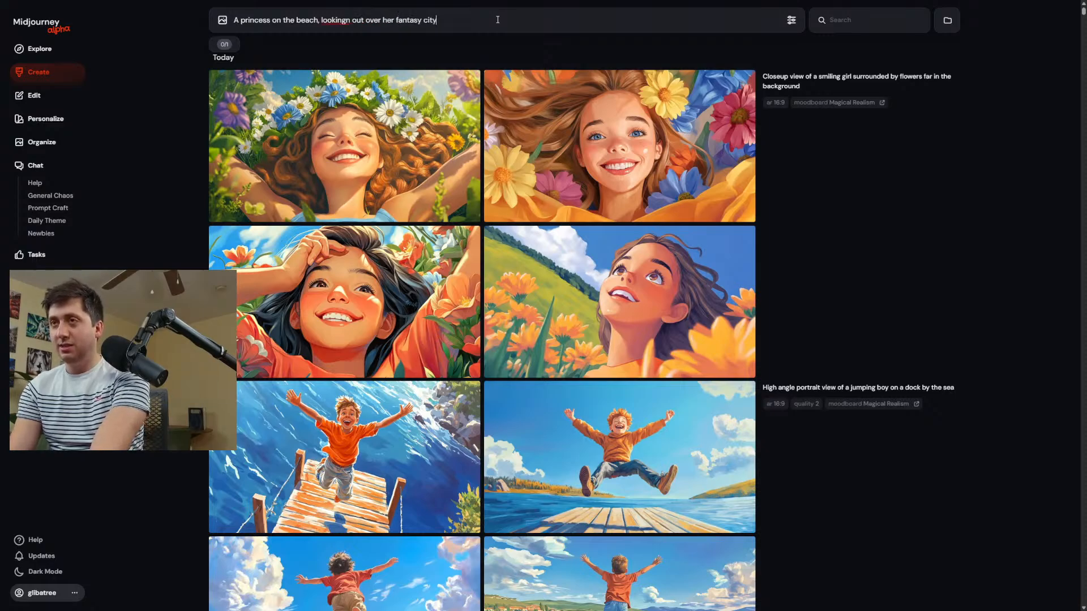
{"action": "type", "text": "."}
{"action": "right_click", "coordinate": [331, 19]}
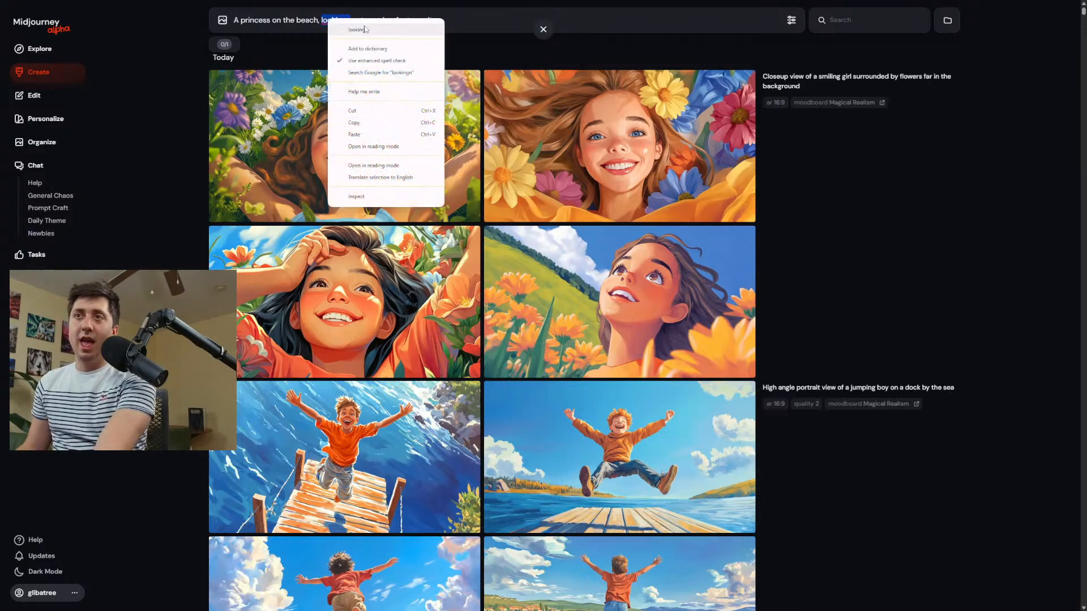
{"action": "left_click", "coordinate": [416, 30]}
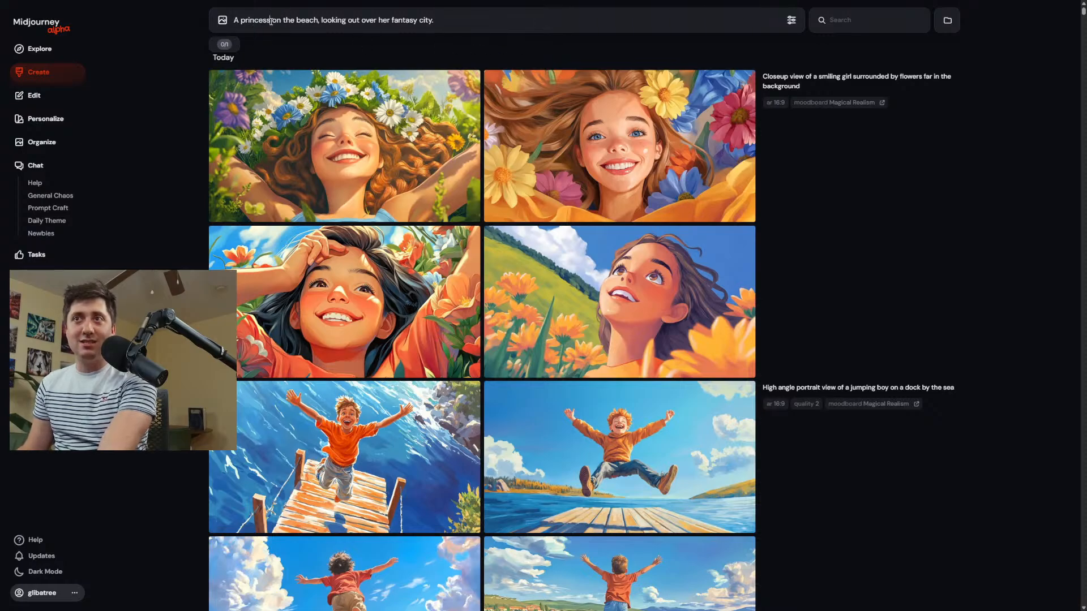
Append the custom parameter --hannah to the princess prompt and generate the images.
{"action": "left_click_drag", "start_coordinate": [271, 19], "coordinate": [240, 20]}
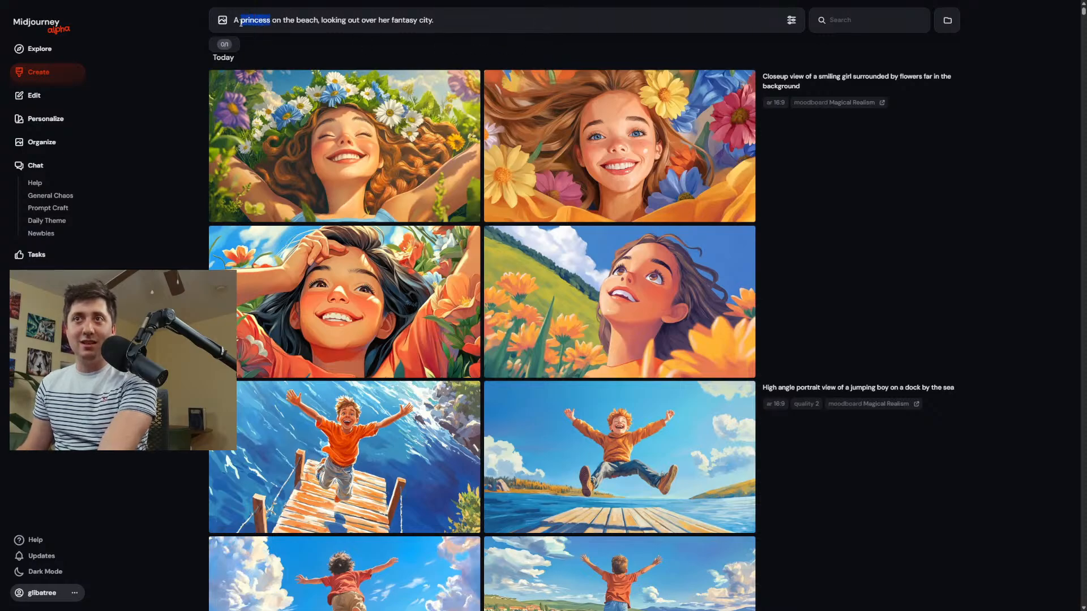
{"action": "left_click", "coordinate": [451, 24]}
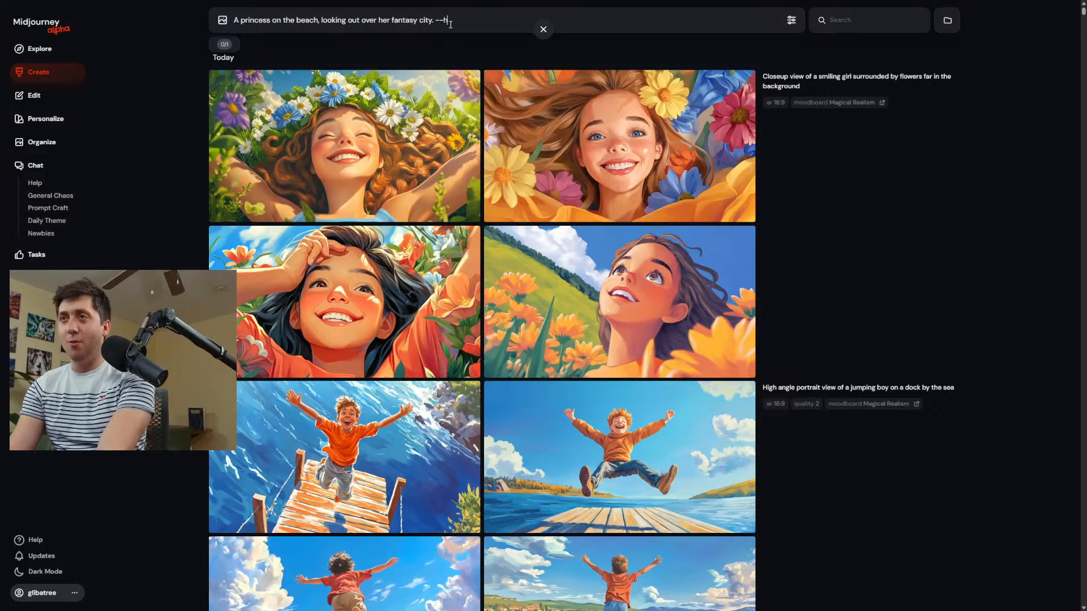
{"action": "type", "text": "--hannah"}
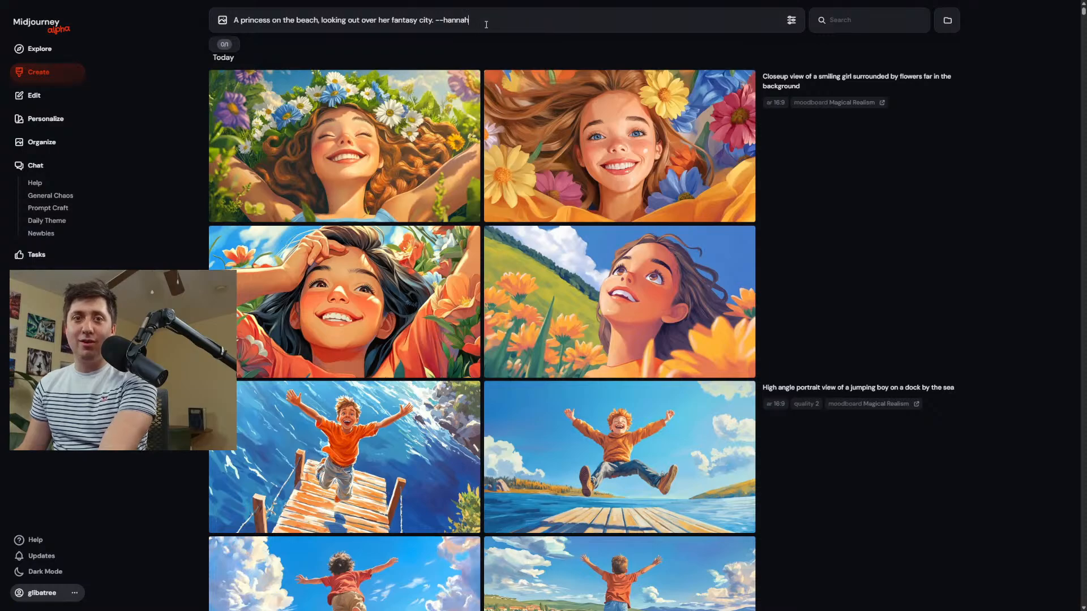
{"action": "left_click_drag", "start_coordinate": [491, 23], "coordinate": [437, 21]}
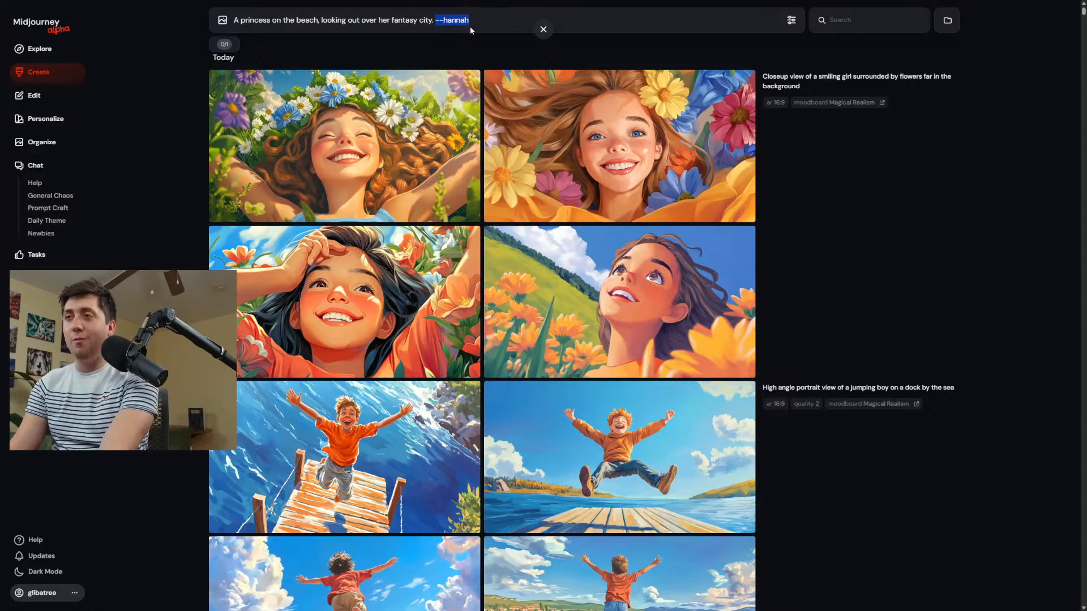
{"action": "key", "text": "Return"}
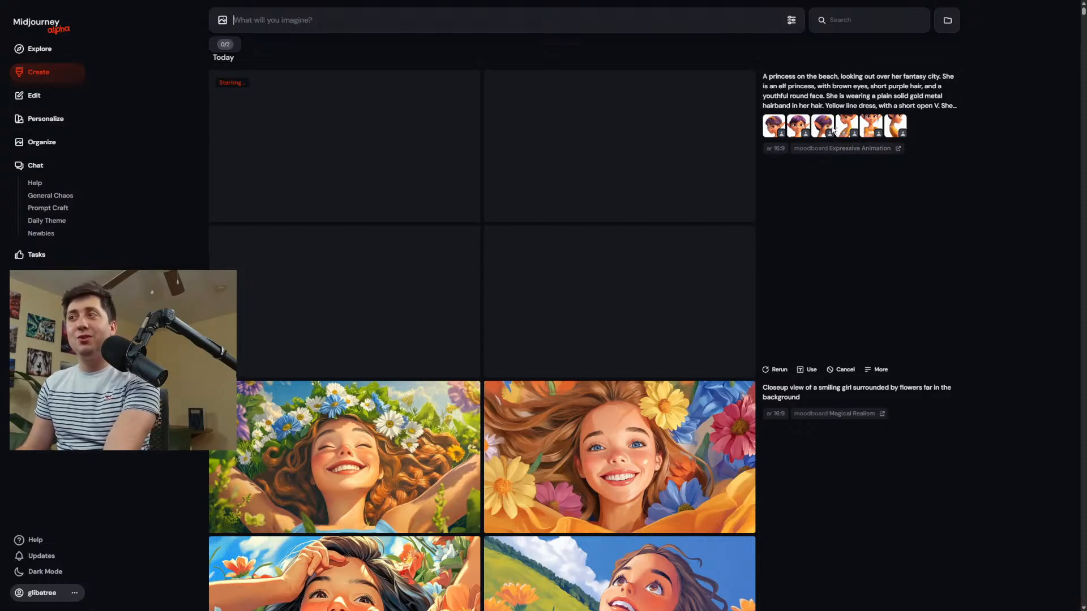
Reuse the princess prompt's full text to examine its elf character description, and enlarge the first image of the set.
{"action": "left_click", "coordinate": [838, 100]}
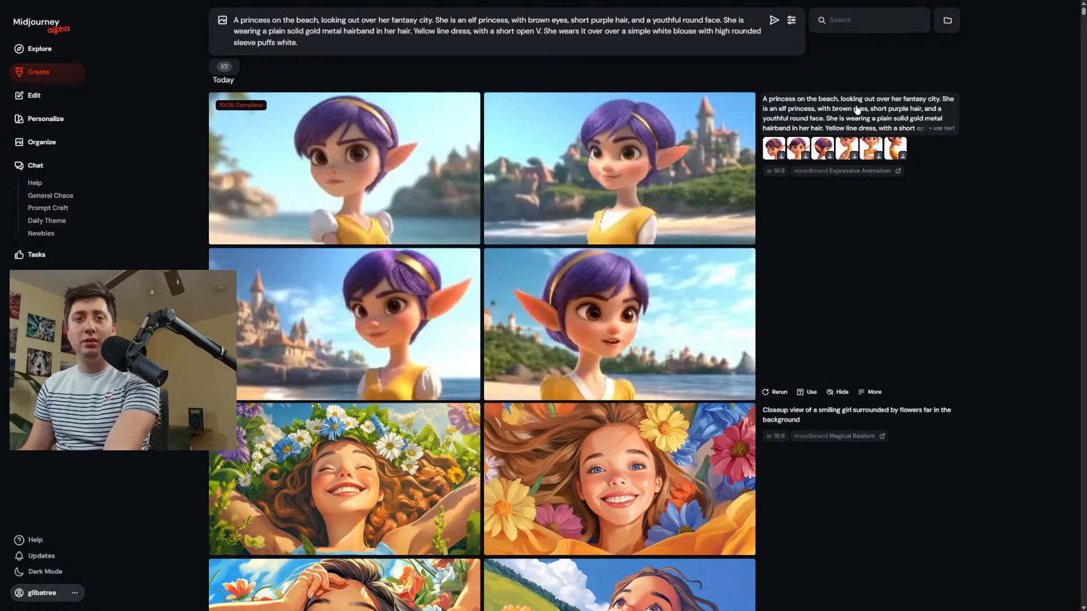
{"action": "left_click_drag", "start_coordinate": [860, 109], "coordinate": [863, 112]}
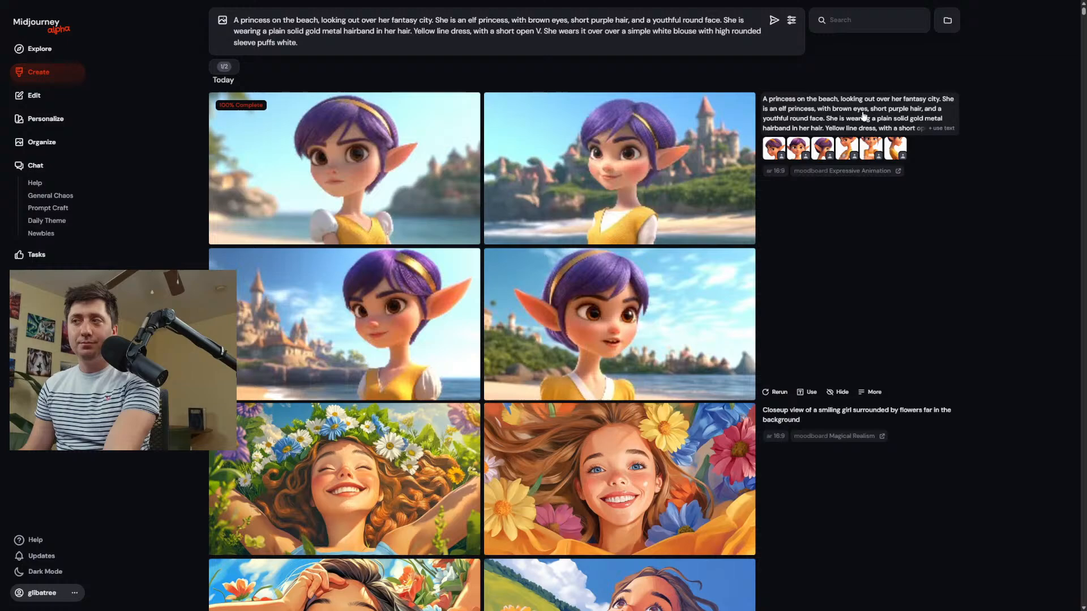
{"action": "left_click", "coordinate": [471, 47]}
{"action": "left_click_drag", "start_coordinate": [436, 20], "coordinate": [461, 54]}
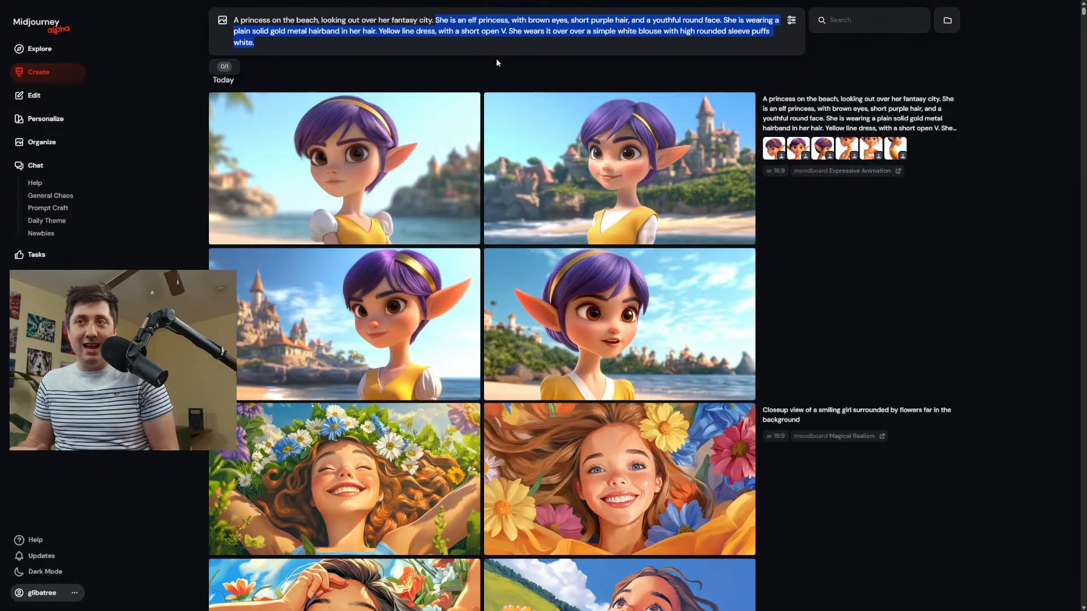
{"action": "mouse_move", "coordinate": [412, 265]}
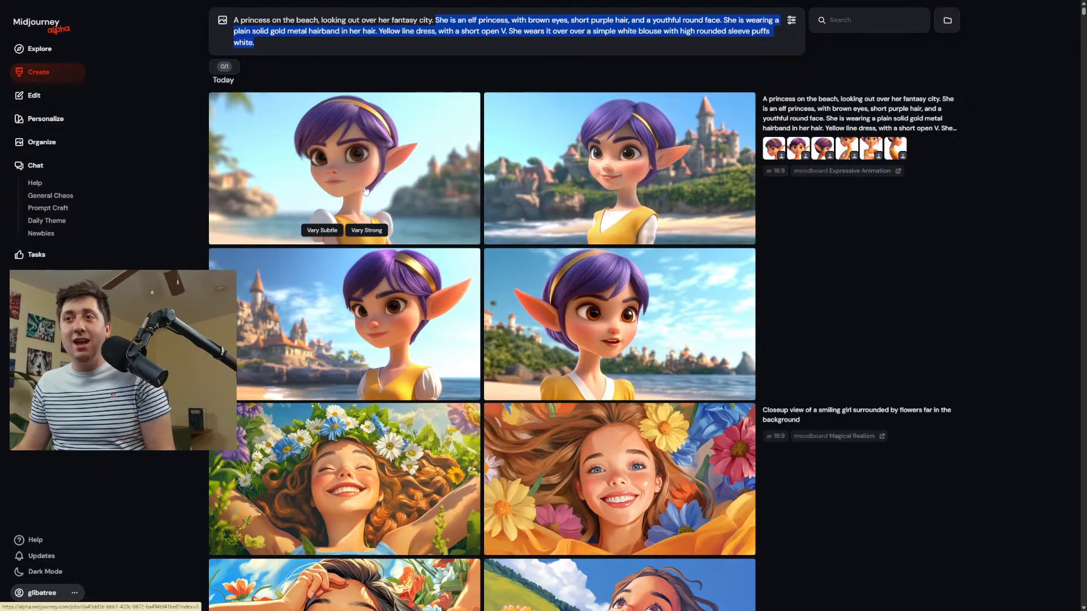
{"action": "left_click", "coordinate": [339, 193]}
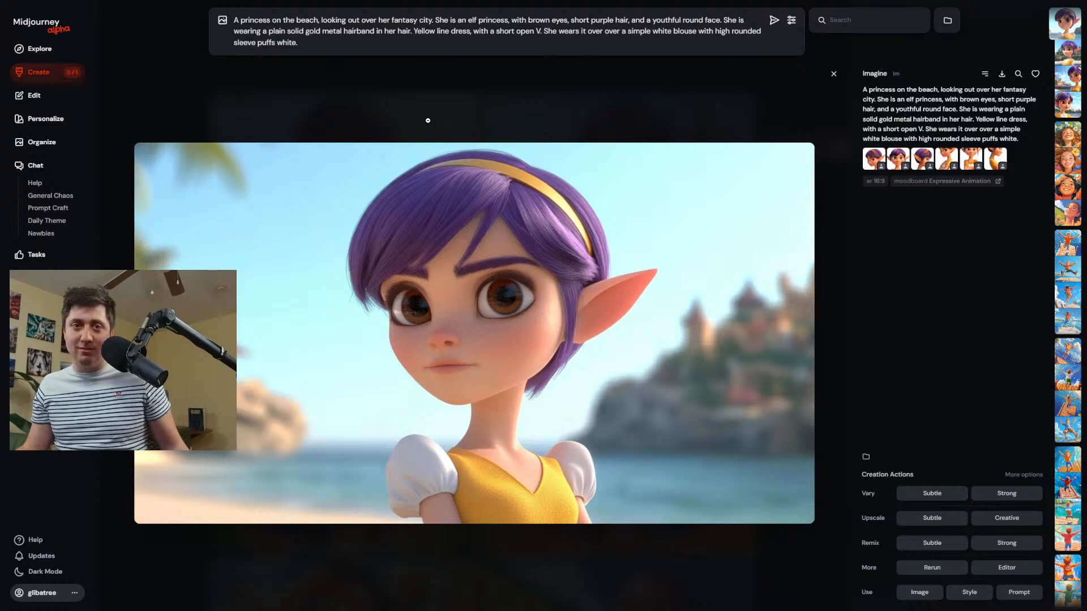
Open the fourth smiling-girl image in the editor, shrink it to about two-thirds size near the canvas's upper centre, and generate the expanded scene.
{"action": "left_click", "coordinate": [61, 74]}
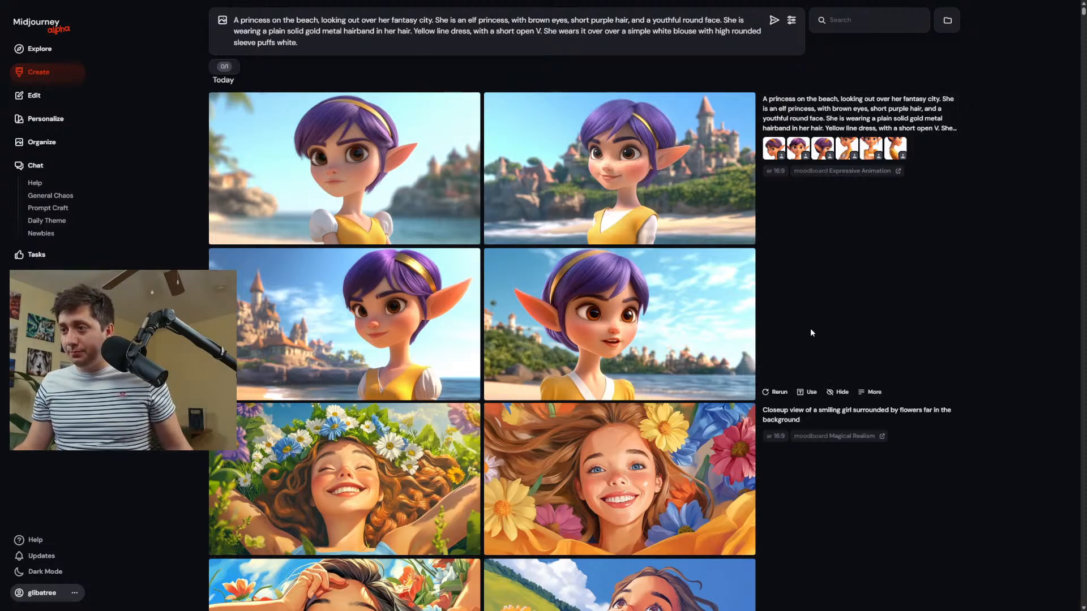
{"action": "scroll", "coordinate": [811, 328], "scroll_direction": "down", "scroll_amount": 3}
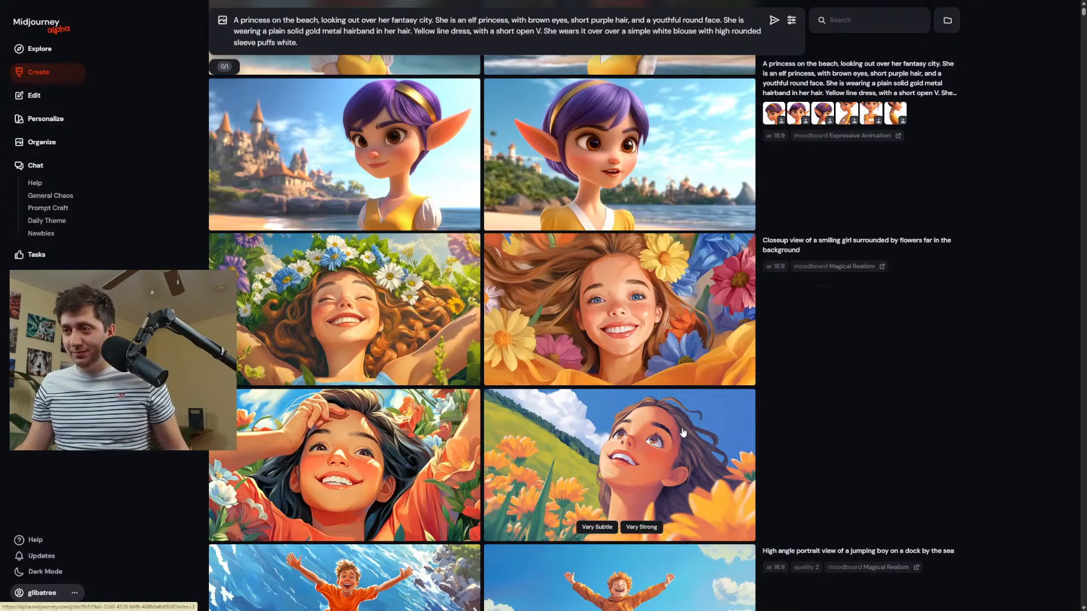
{"action": "left_click", "coordinate": [575, 452]}
{"action": "left_click", "coordinate": [1012, 583]}
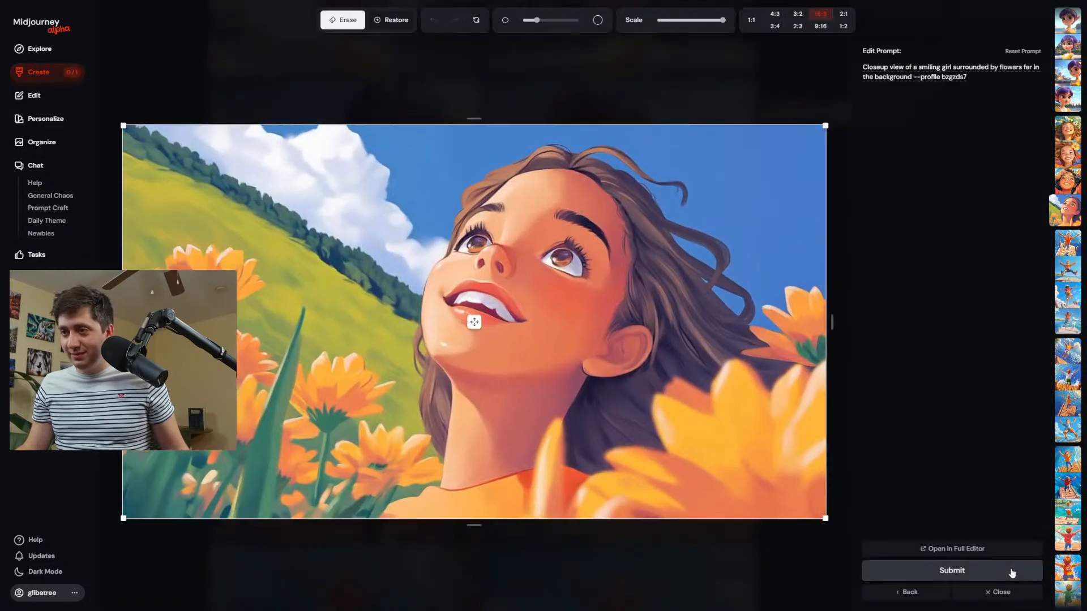
{"action": "left_click_drag", "start_coordinate": [825, 519], "coordinate": [587, 384]}
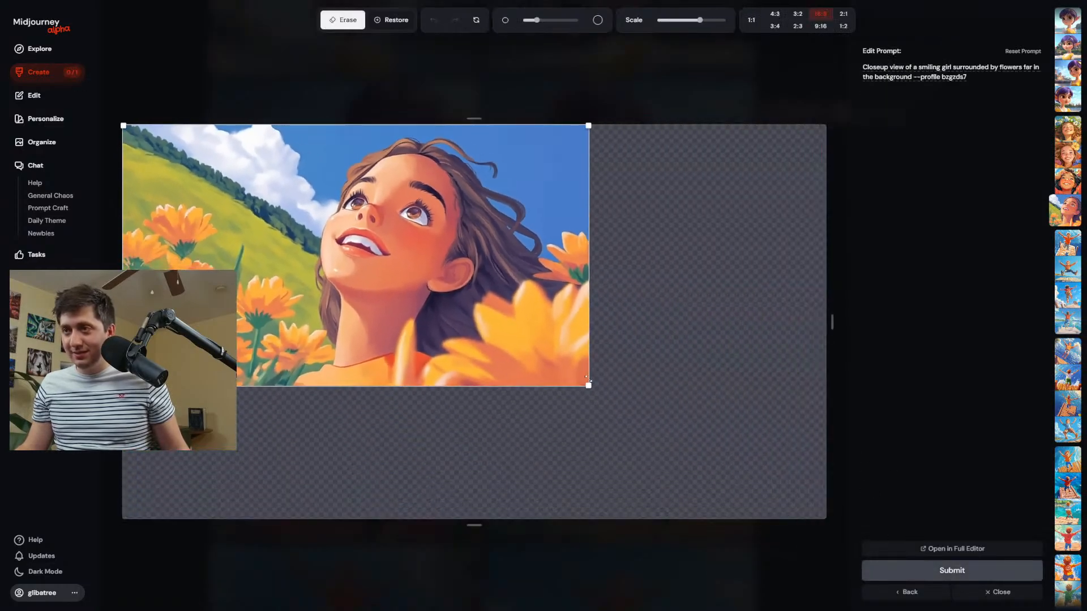
{"action": "left_click_drag", "start_coordinate": [355, 255], "coordinate": [445, 262]}
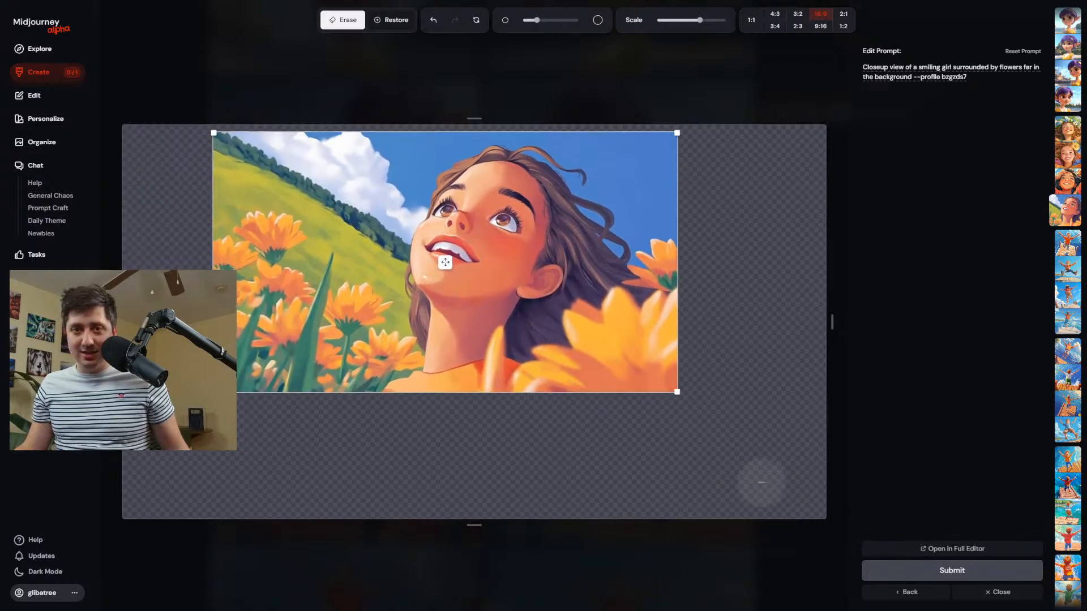
{"action": "left_click", "coordinate": [975, 572]}
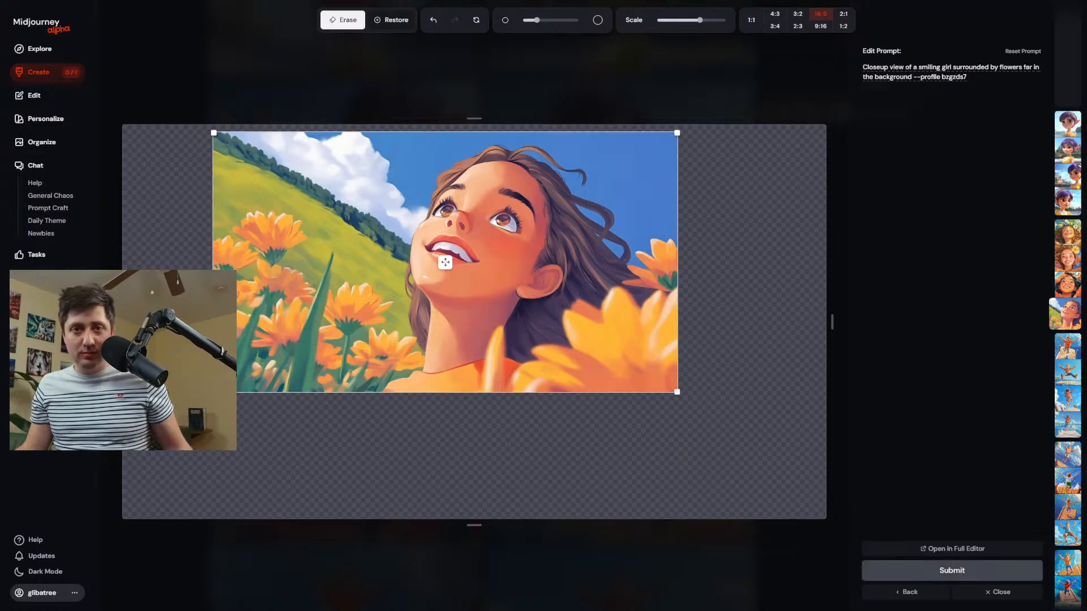
Set the personalization profile for new images to the Magical Realism moodboard.
{"action": "left_click", "coordinate": [50, 73]}
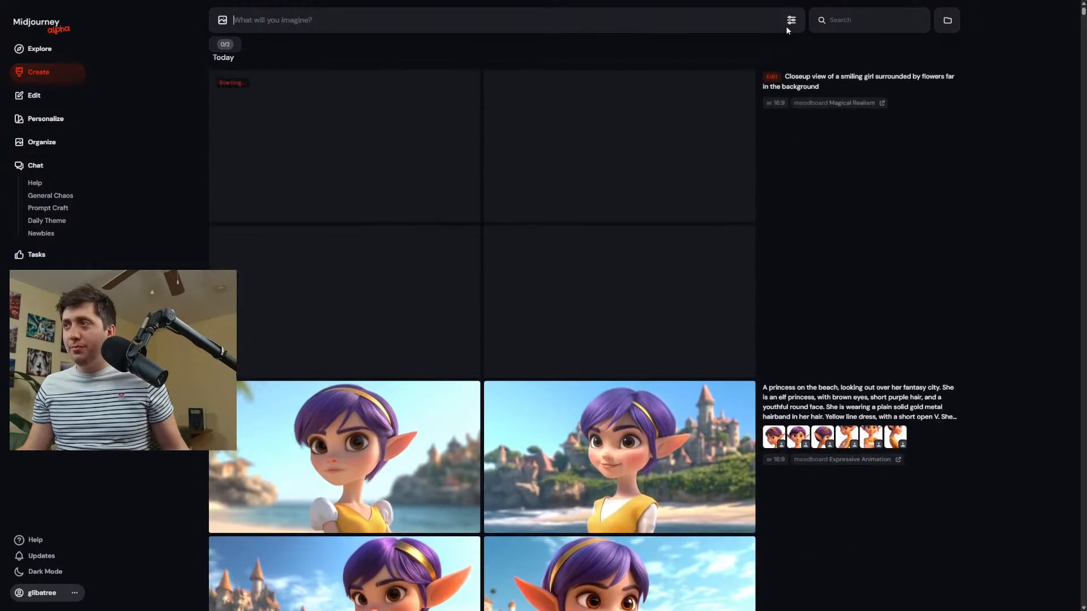
{"action": "left_click", "coordinate": [793, 22]}
{"action": "left_click", "coordinate": [843, 135]}
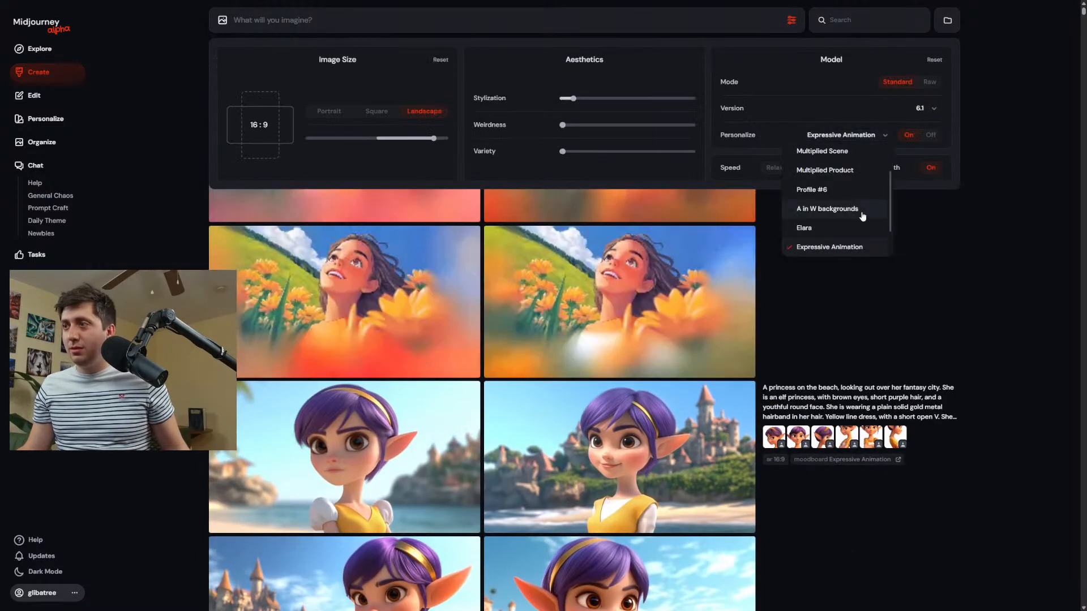
{"action": "left_click", "coordinate": [822, 247]}
{"action": "scroll", "coordinate": [840, 249], "scroll_direction": "down", "scroll_amount": 1}
{"action": "scroll", "coordinate": [835, 227], "scroll_direction": "up", "scroll_amount": 3}
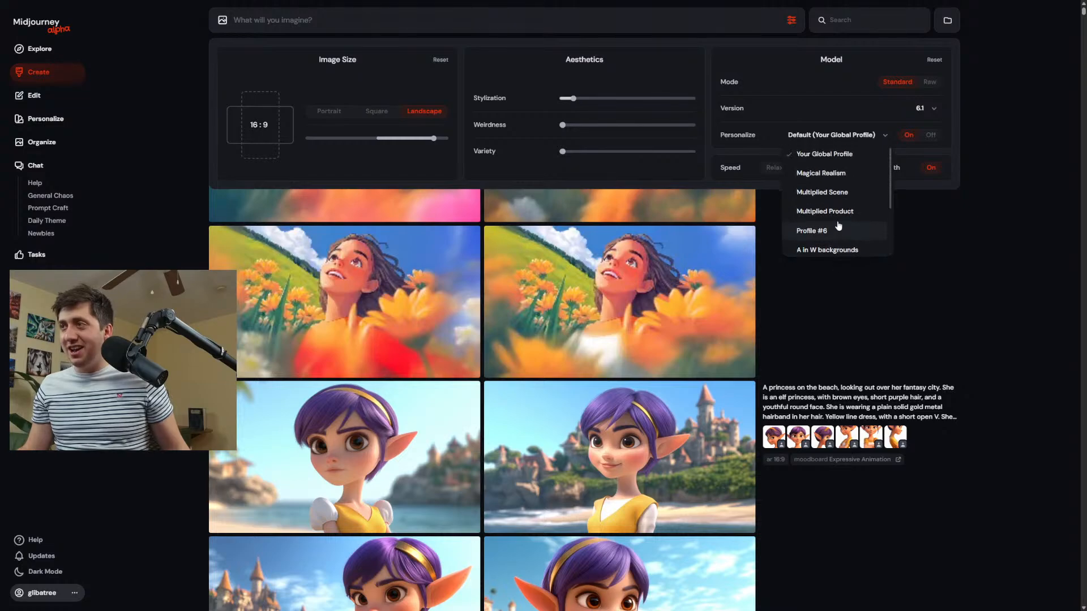
{"action": "left_click", "coordinate": [830, 173]}
{"action": "left_click", "coordinate": [871, 323]}
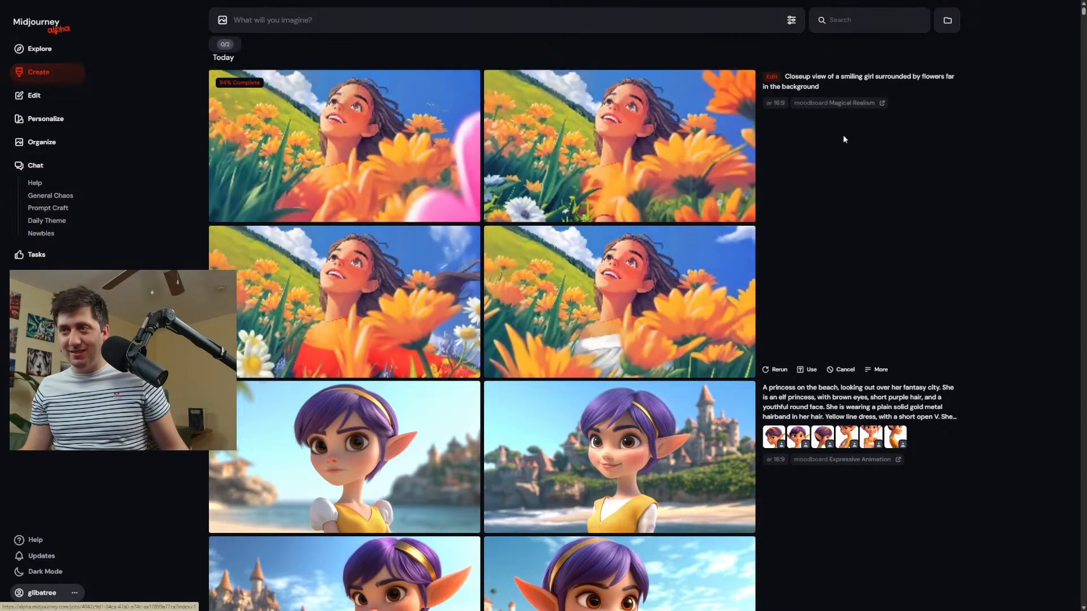
{"action": "mouse_move", "coordinate": [672, 365]}
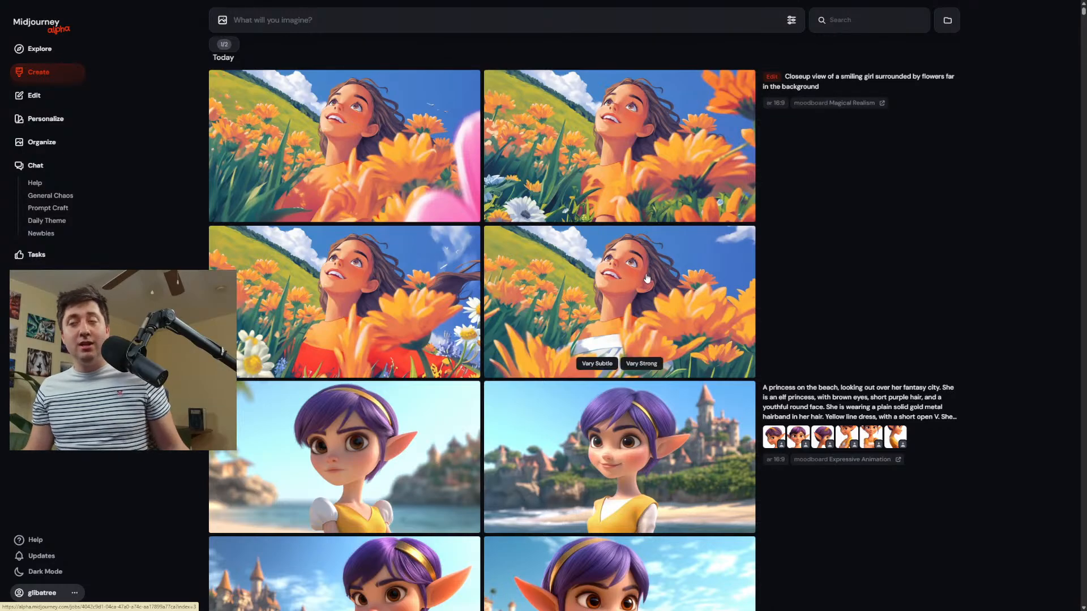
{"action": "scroll", "coordinate": [393, 138], "scroll_direction": "down", "scroll_amount": 2}
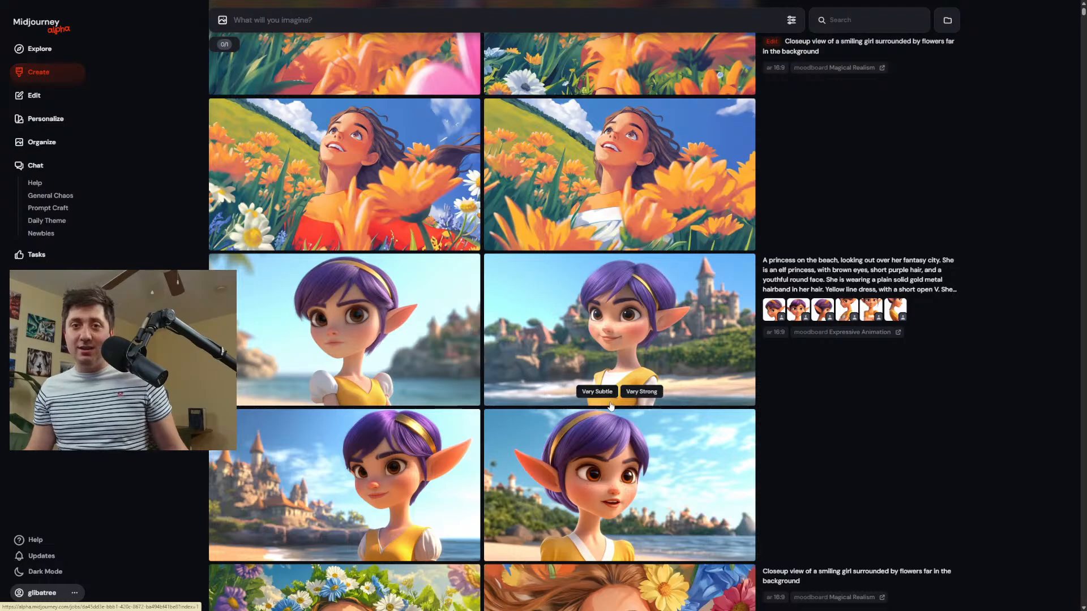
{"action": "scroll", "coordinate": [612, 405], "scroll_direction": "up", "scroll_amount": 2}
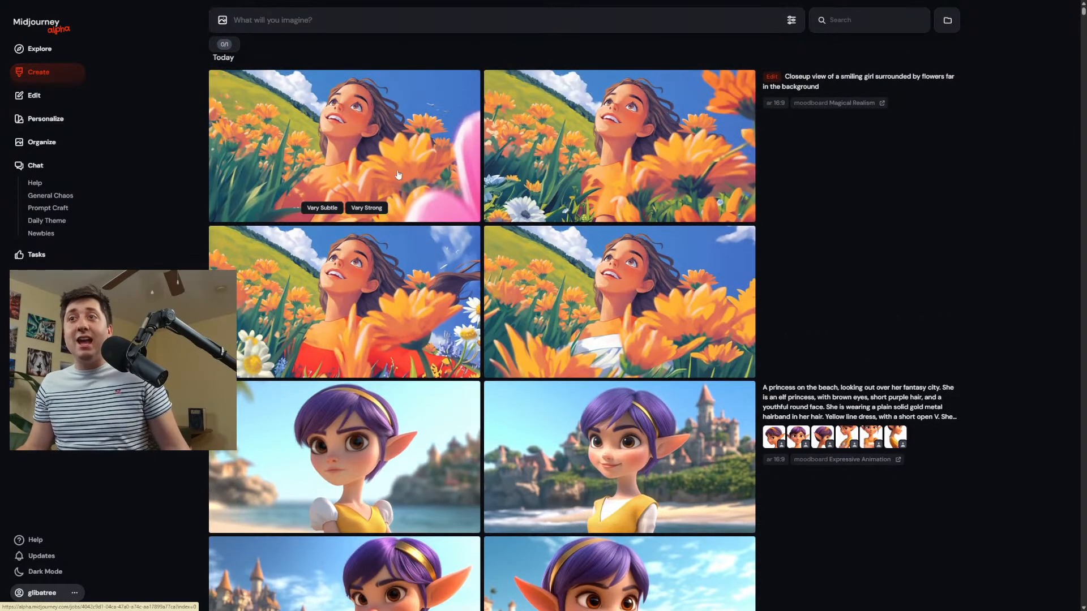
{"action": "scroll", "coordinate": [425, 296], "scroll_direction": "down", "scroll_amount": 5}
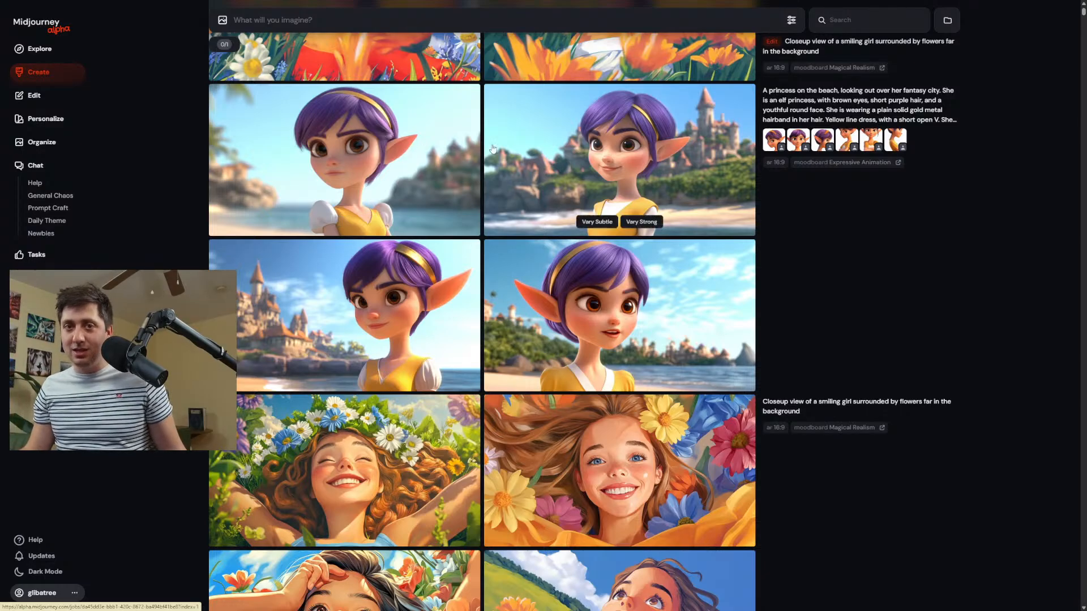
{"action": "scroll", "coordinate": [598, 243], "scroll_direction": "up", "scroll_amount": 5}
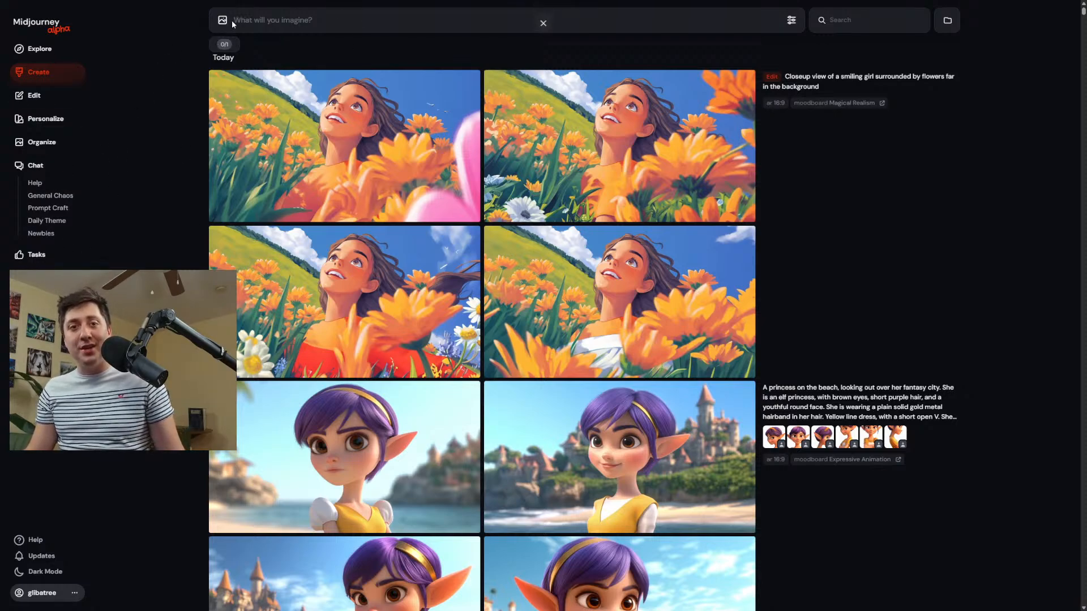
{"action": "mouse_move", "coordinate": [340, 82]}
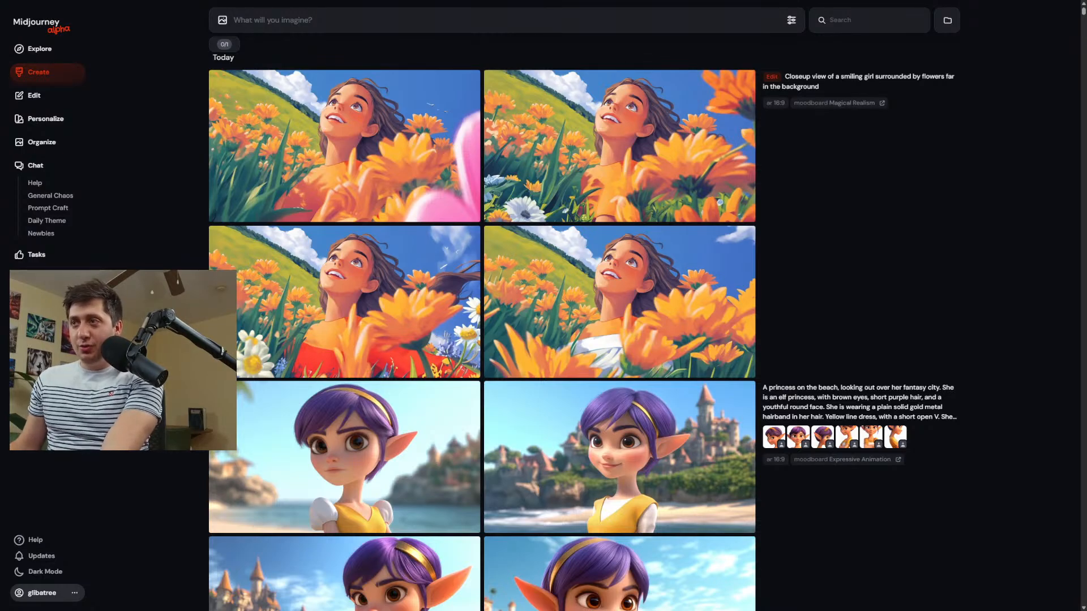
Open the second expanded smiling-girl image in the editor, erase the girl's lower torso and surrounding flowers, and regenerate that area.
{"action": "left_click", "coordinate": [339, 192]}
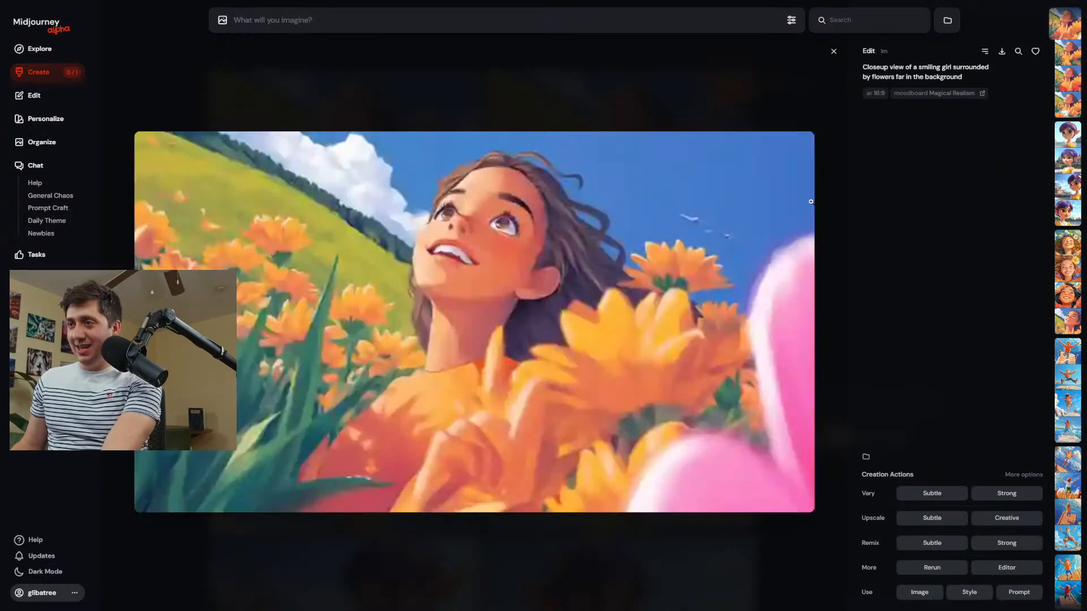
{"action": "key", "text": "Right"}
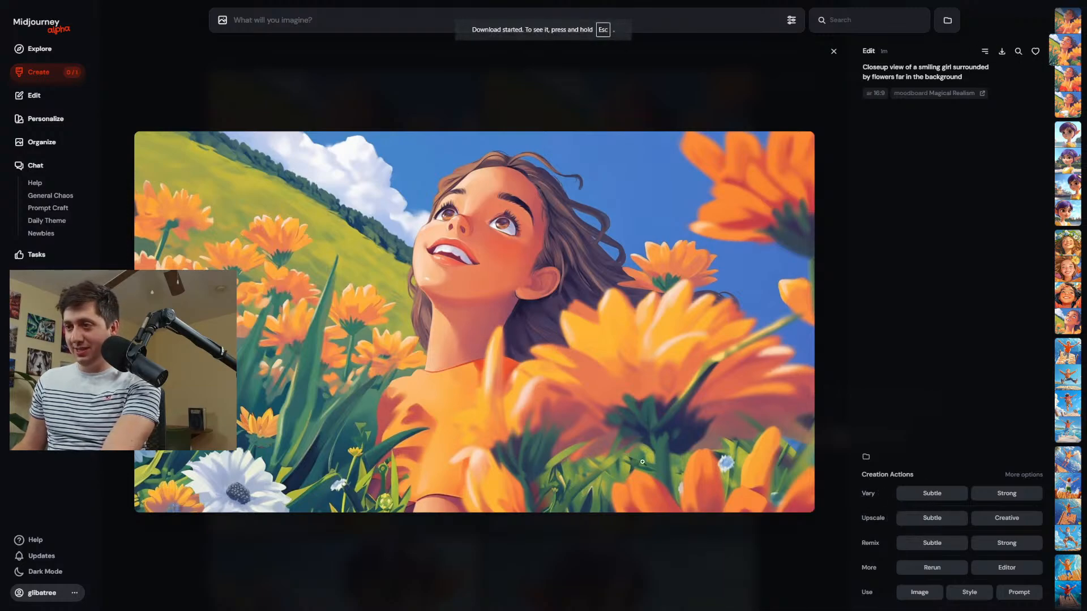
{"action": "left_click", "coordinate": [1007, 568]}
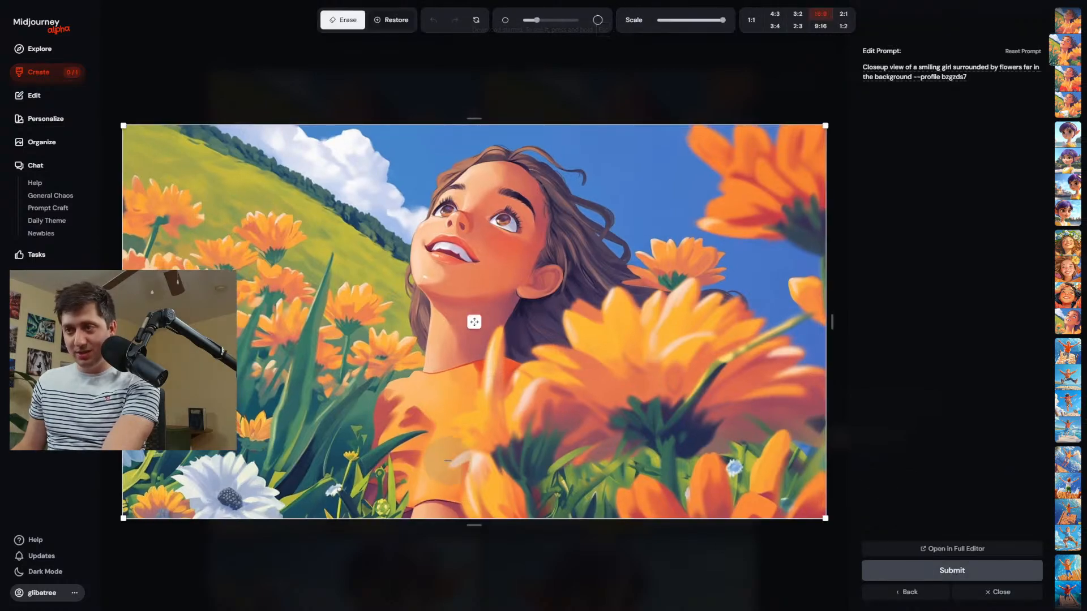
{"action": "mouse_move", "coordinate": [453, 509]}
{"action": "left_mouse_down"}
{"action": "mouse_move", "coordinate": [437, 509]}
{"action": "mouse_move", "coordinate": [601, 512]}
{"action": "mouse_move", "coordinate": [502, 492]}
{"action": "mouse_move", "coordinate": [345, 492]}
{"action": "left_mouse_up"}
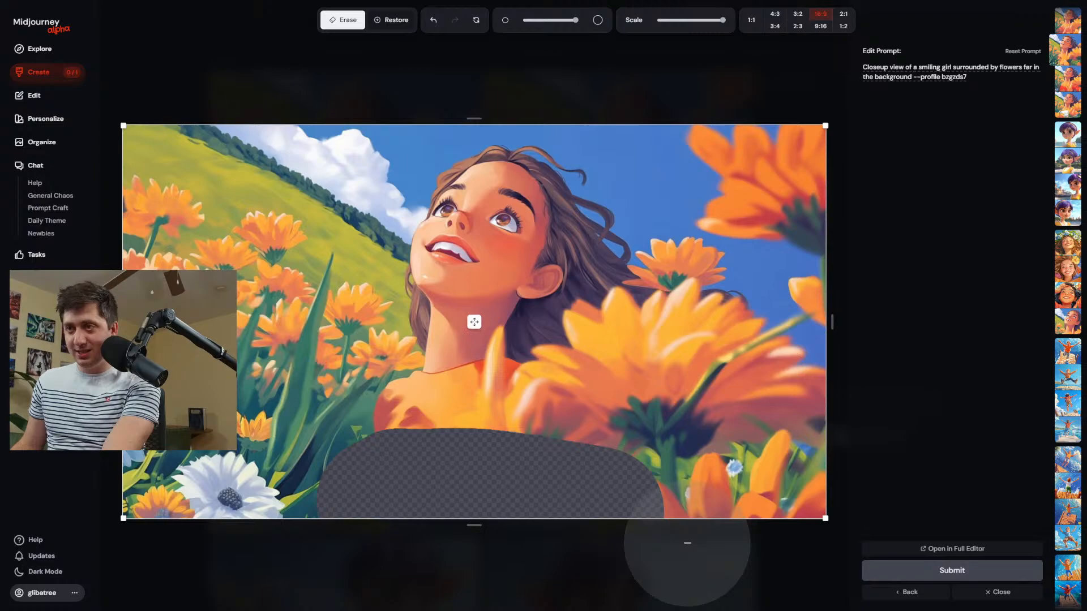
{"action": "left_click", "coordinate": [941, 572]}
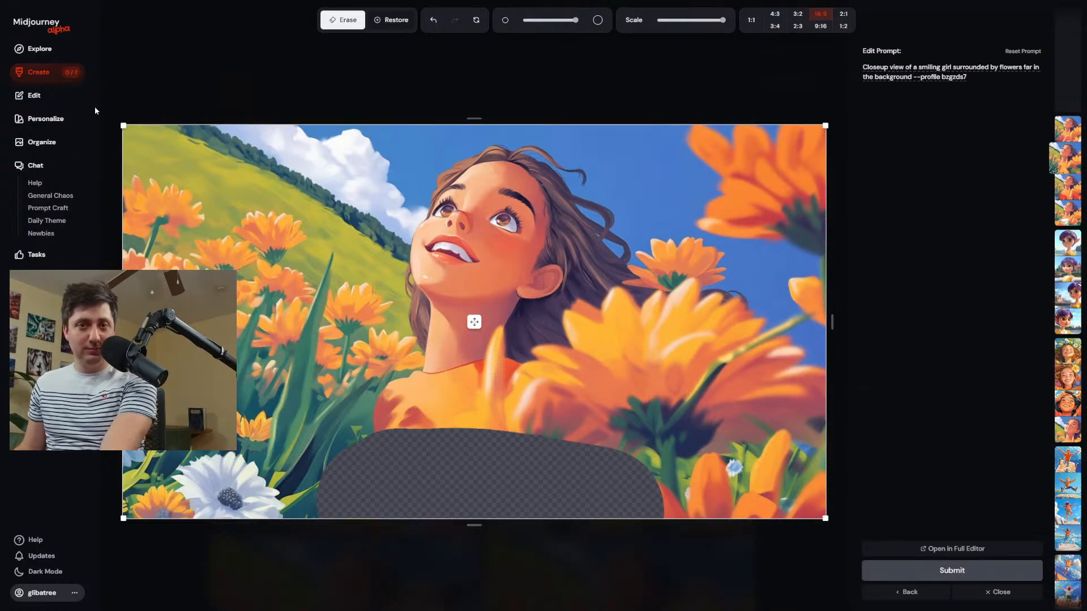
{"action": "left_click", "coordinate": [39, 72]}
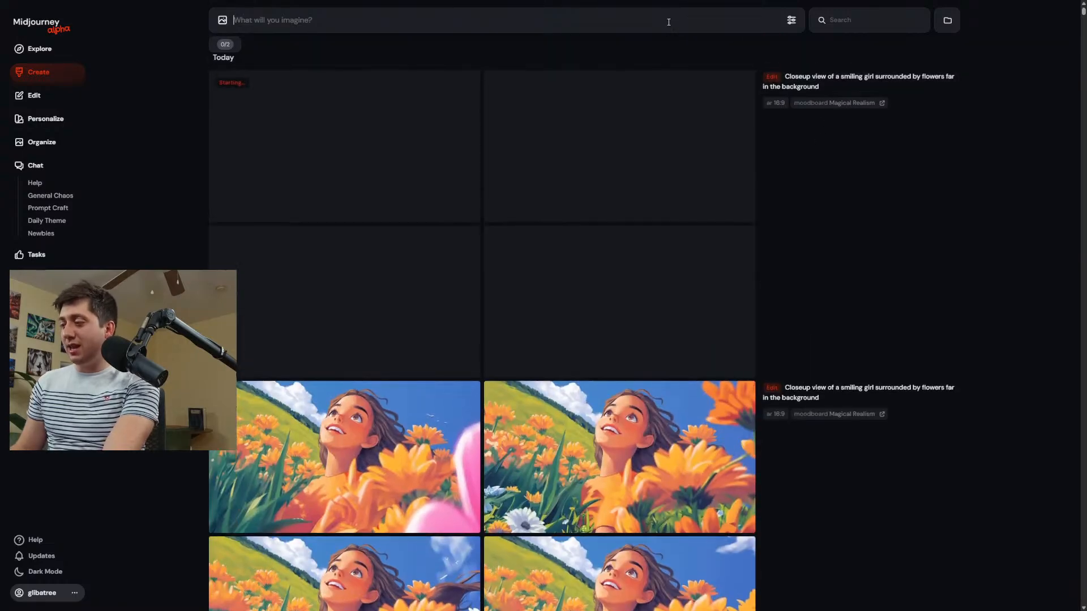
Write a prompt made of "A engaging scene, where an expressive young character" followed by the permutation {hockey, baseball, basketball, soccer}.
{"action": "type", "text": "{"}
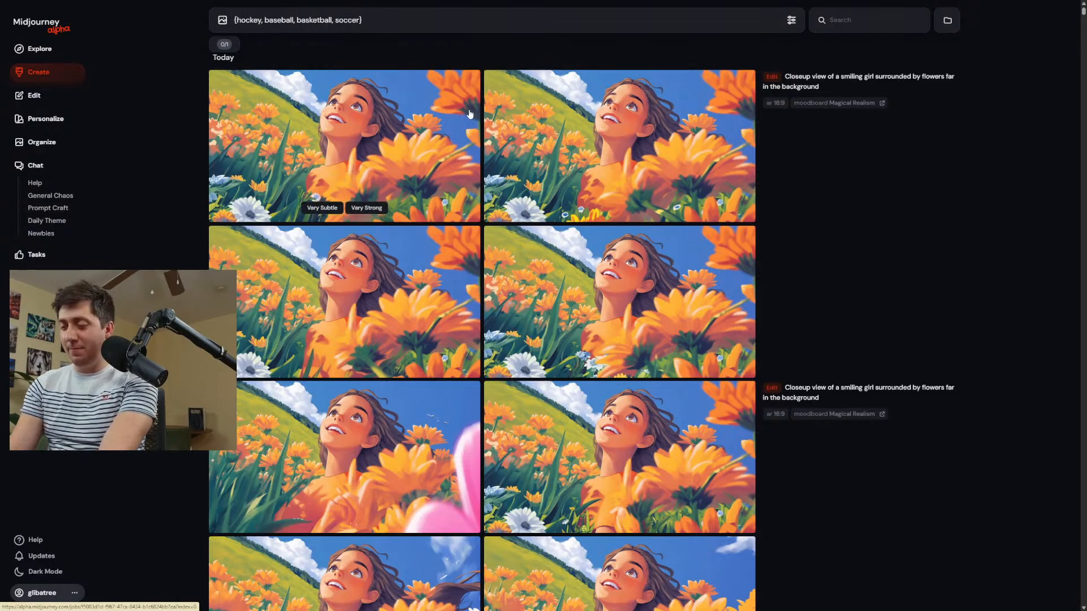
{"action": "type", "text": "A"}
{"action": "type", "text": " enbgag"}
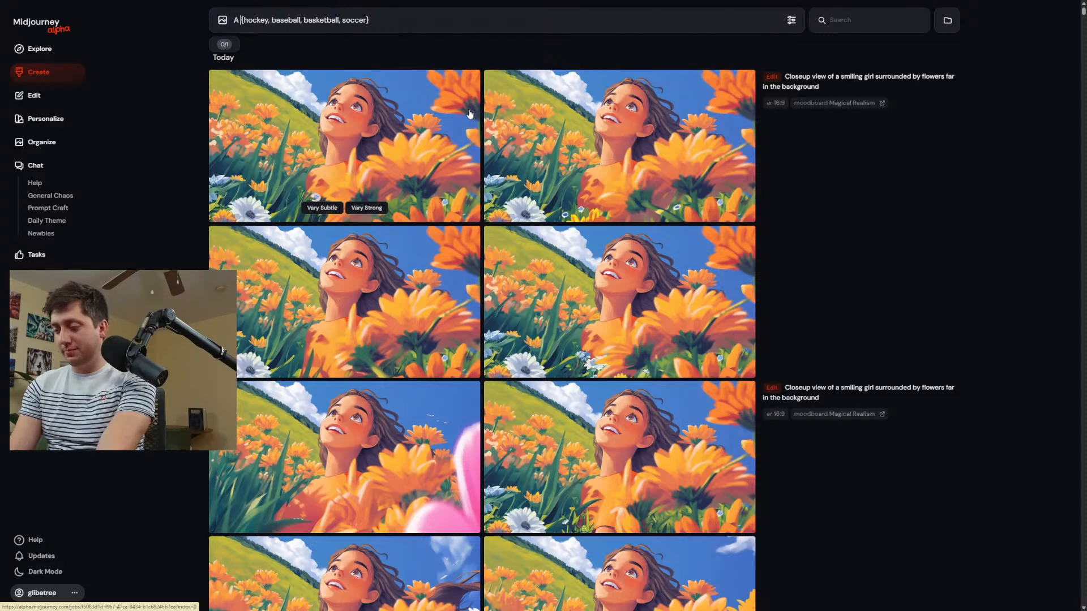
{"action": "type", "text": "ing sc"}
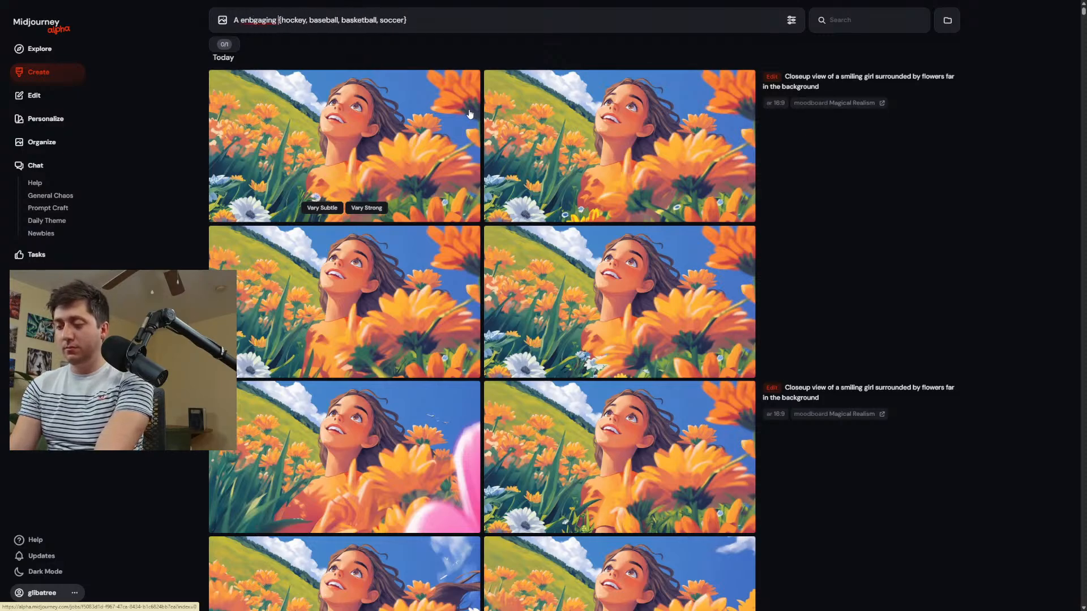
{"action": "type", "text": "ene, where a"}
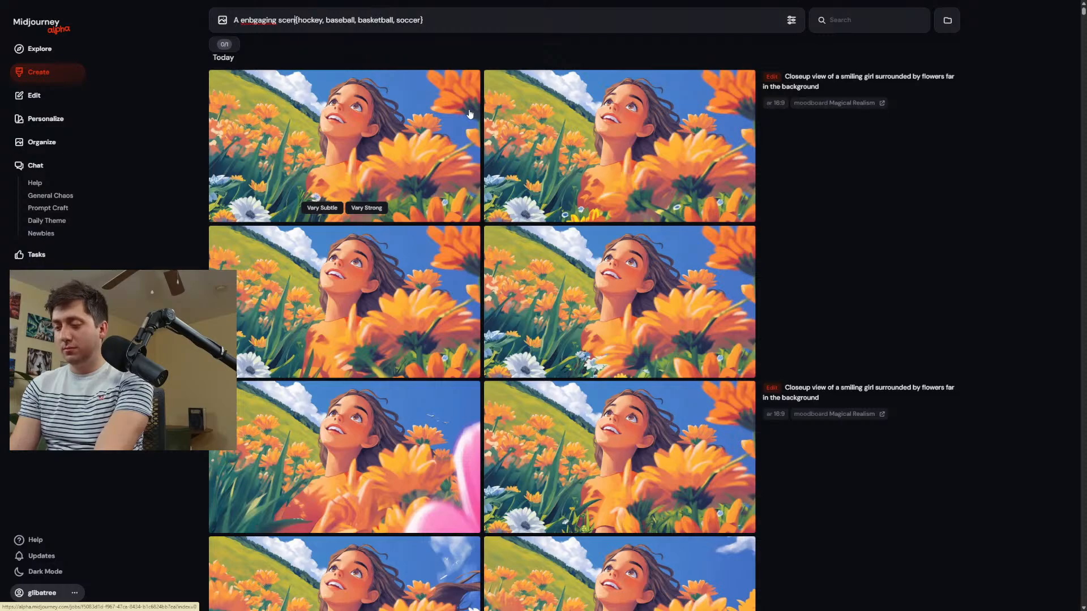
{"action": "type", "text": "n expressive y"}
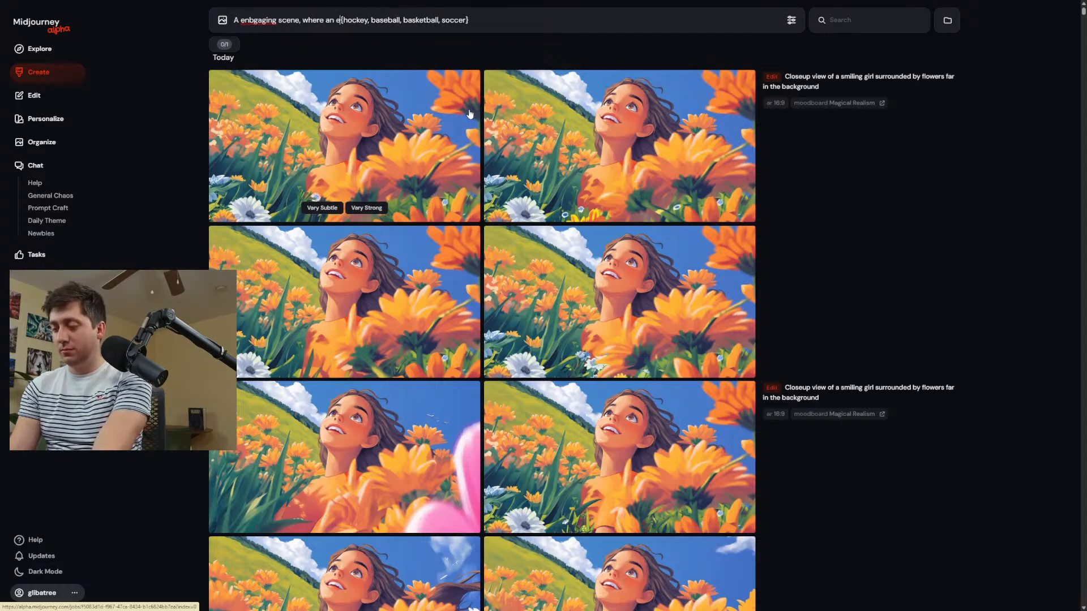
{"action": "type", "text": "oung characte"}
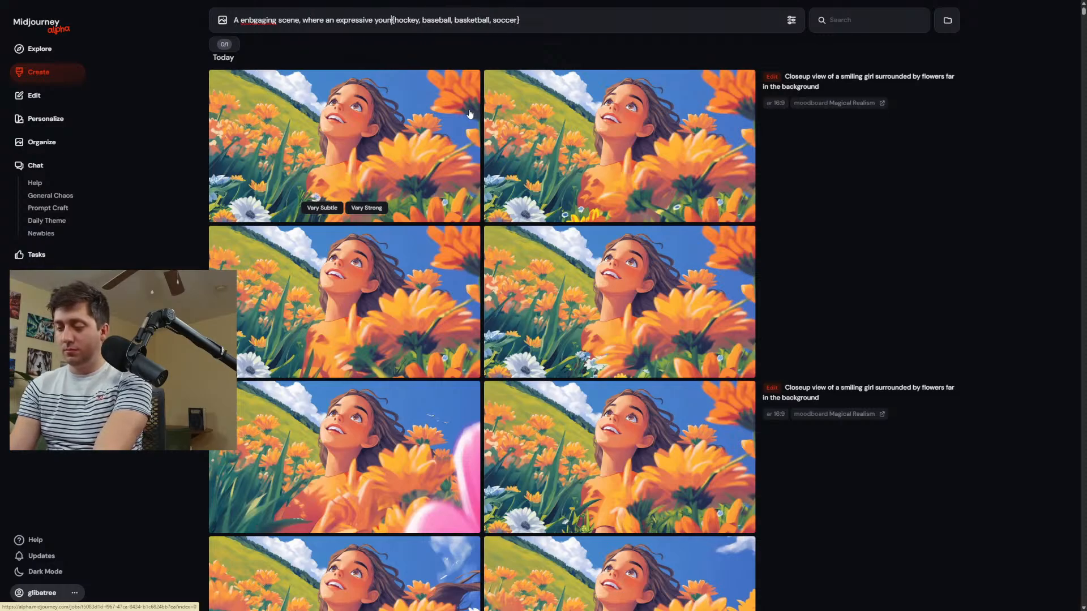
{"action": "type", "text": "r"}
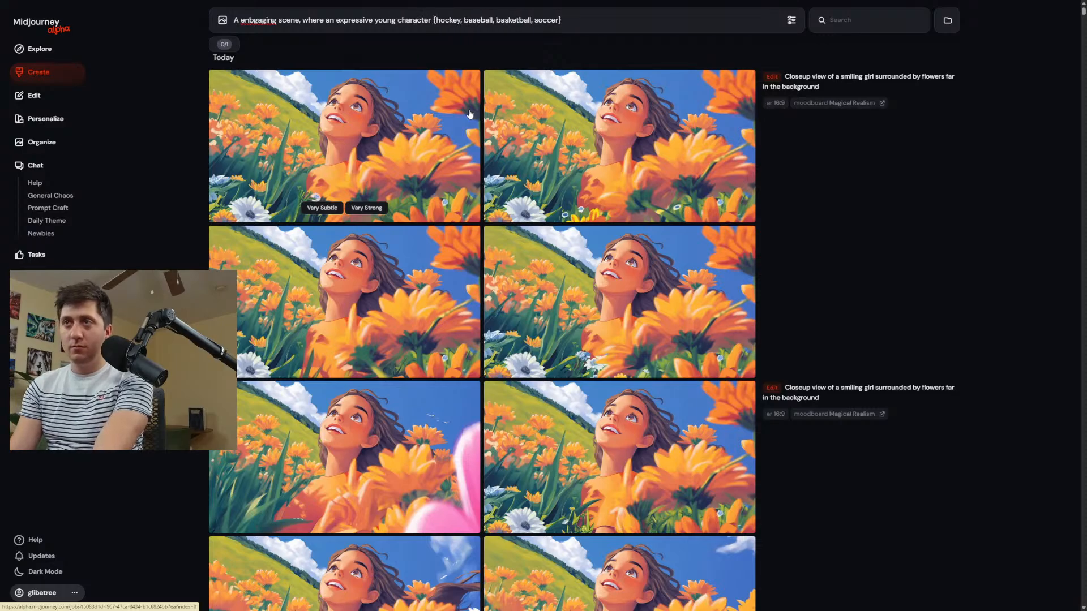
Correct the misspelled word to "engaging", insert "plays" before the sports permutation and generate the images.
{"action": "right_click", "coordinate": [253, 20]}
{"action": "left_click", "coordinate": [278, 38]}
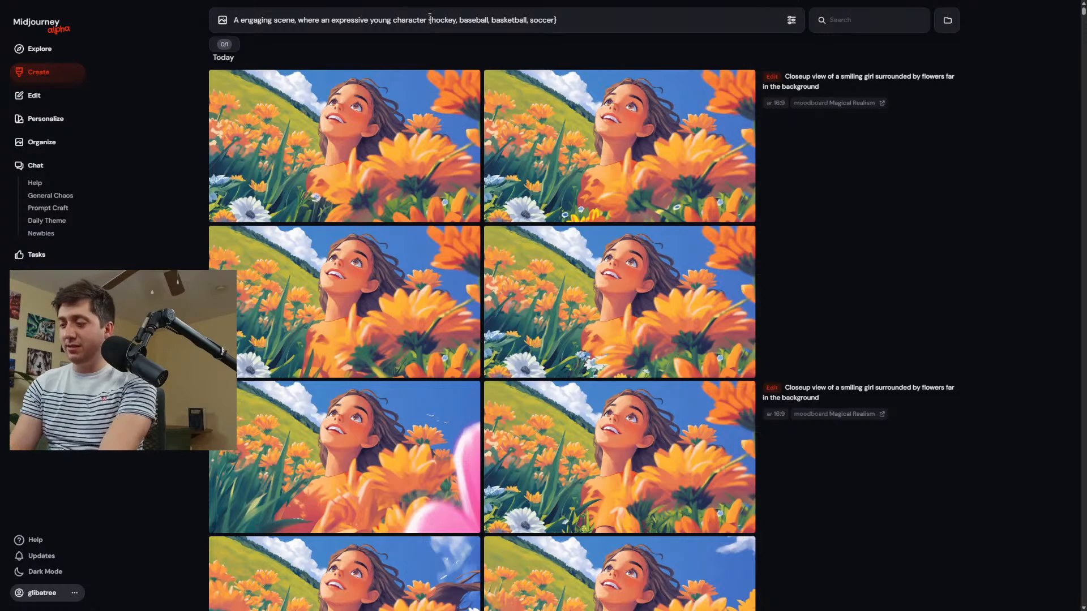
{"action": "type", "text": "plays"}
{"action": "key", "text": "Return"}
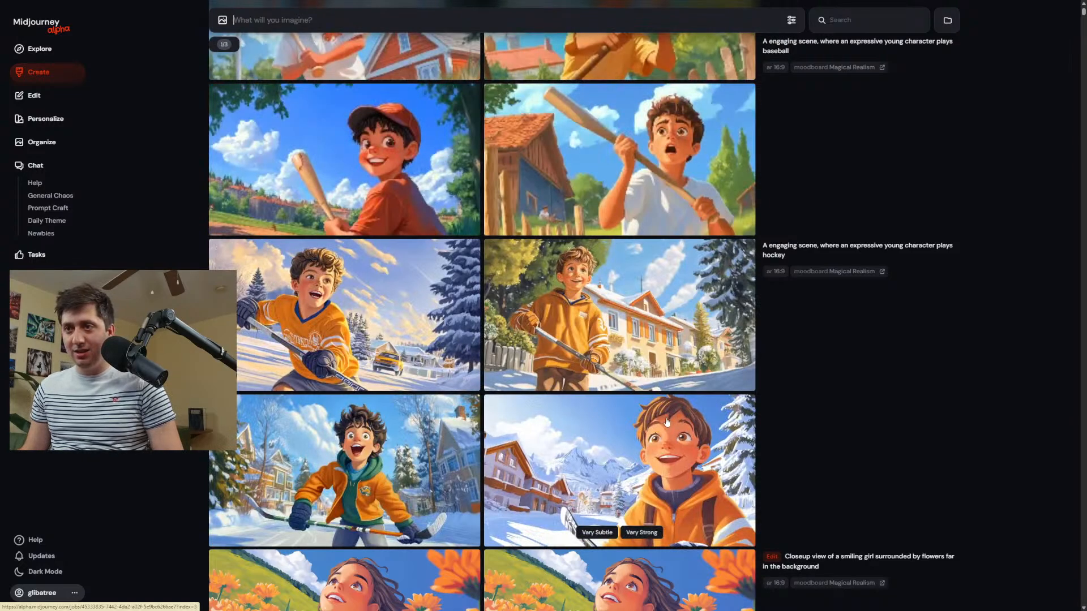
Open the first hockey image in the editor and erase the car, houses and snowy ground on both sides of the player.
{"action": "left_click", "coordinate": [388, 326]}
{"action": "left_click", "coordinate": [1012, 568]}
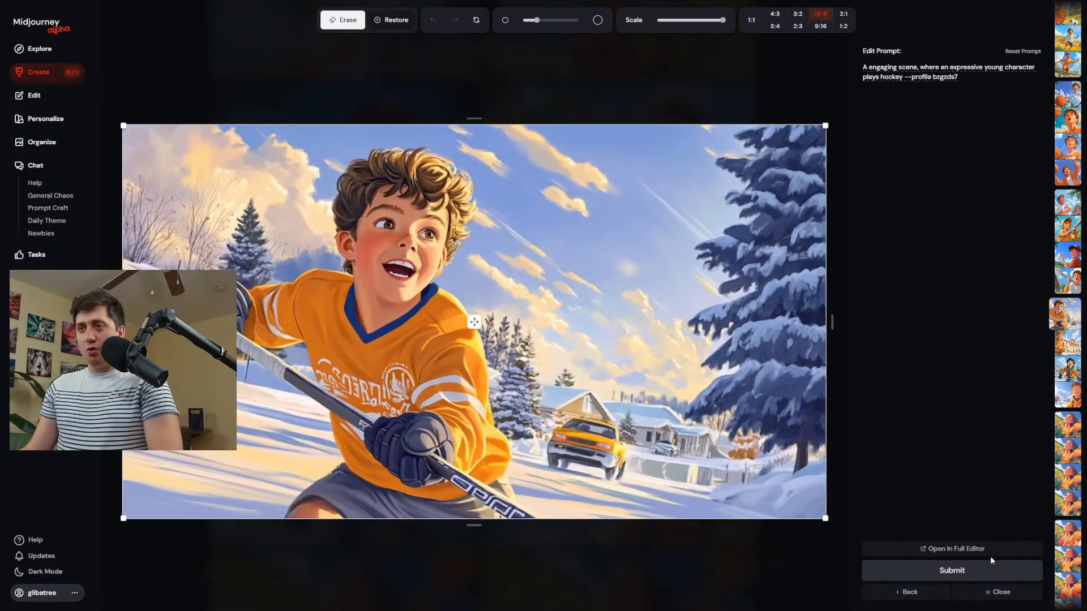
{"action": "scroll", "coordinate": [646, 450], "scroll_direction": "up", "scroll_amount": 5}
{"action": "left_click_drag", "start_coordinate": [725, 458], "coordinate": [586, 432]}
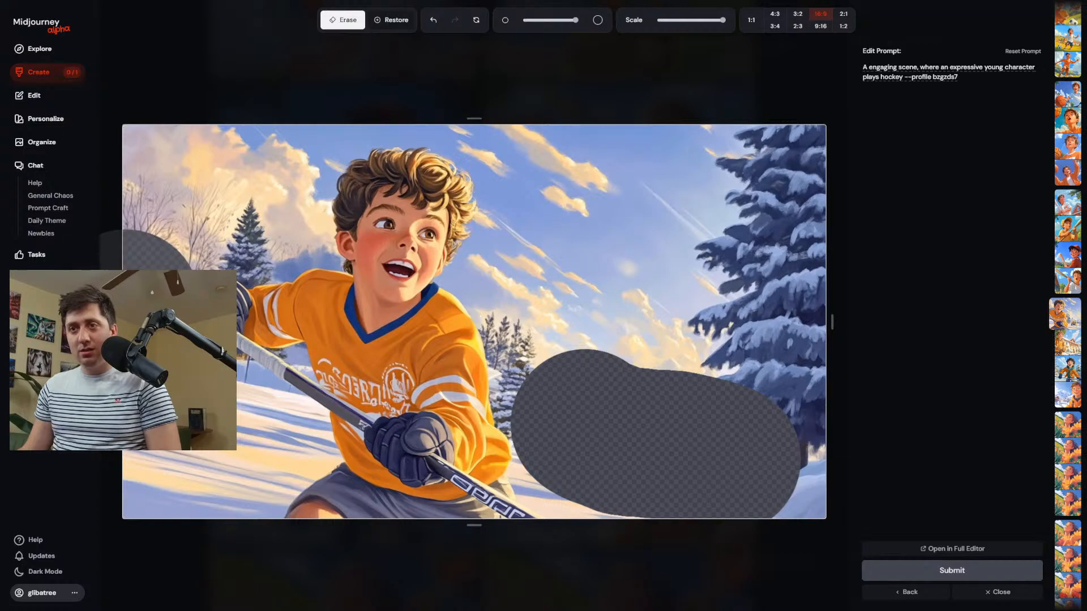
{"action": "left_click", "coordinate": [249, 393]}
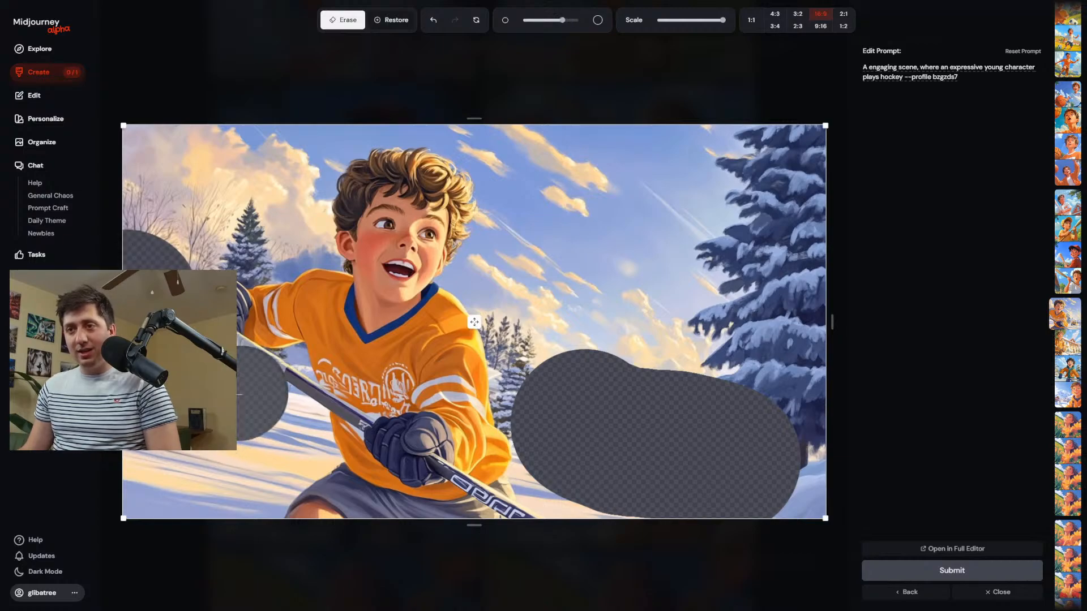
{"action": "mouse_move", "coordinate": [258, 451]}
{"action": "left_mouse_down"}
{"action": "mouse_move", "coordinate": [246, 454]}
{"action": "mouse_move", "coordinate": [273, 453]}
{"action": "left_mouse_up"}
{"action": "scroll", "coordinate": [501, 476], "scroll_direction": "down", "scroll_amount": 3}
{"action": "mouse_move", "coordinate": [536, 467]}
{"action": "left_mouse_down"}
{"action": "mouse_move", "coordinate": [551, 484]}
{"action": "mouse_move", "coordinate": [727, 510]}
{"action": "mouse_move", "coordinate": [810, 506]}
{"action": "mouse_move", "coordinate": [828, 481]}
{"action": "left_mouse_up"}
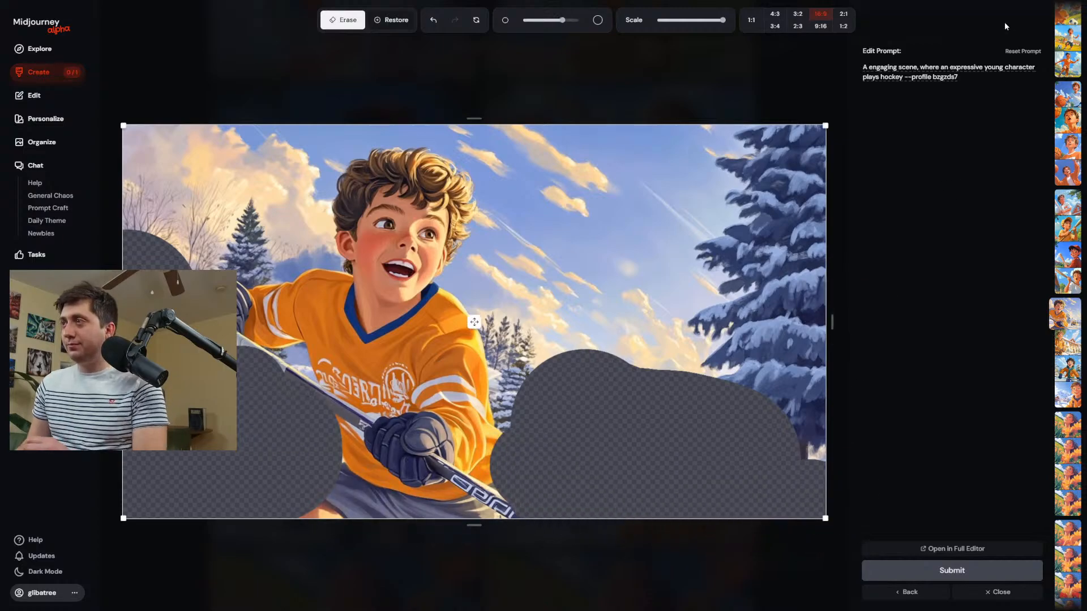
Insert "on ice" after "plays hockey" in the edit prompt and regenerate the erased areas.
{"action": "left_click", "coordinate": [905, 77]}
{"action": "type", "text": "on ice"}
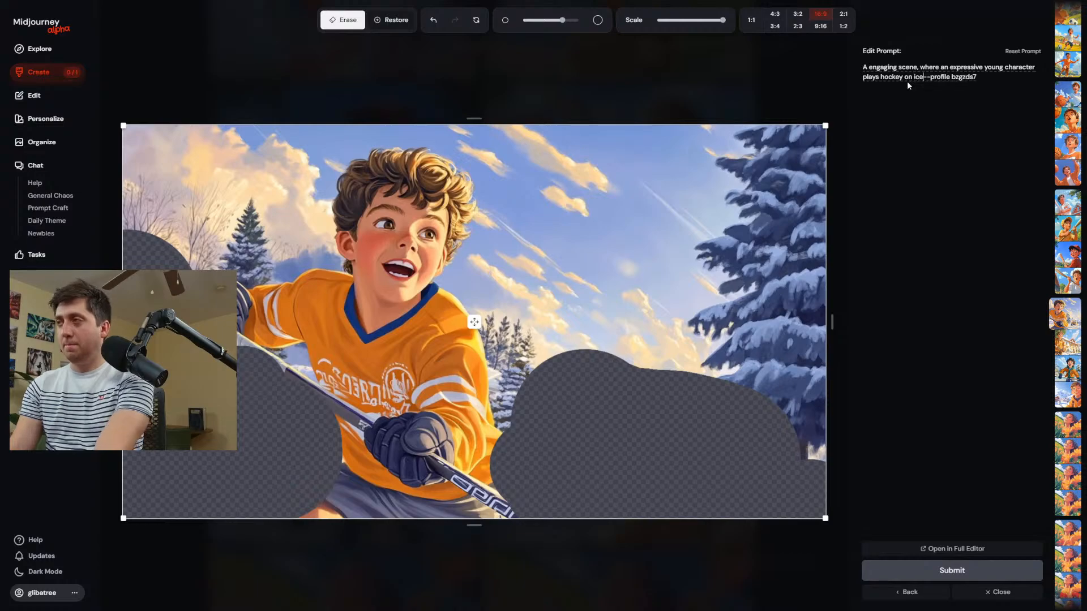
{"action": "key", "text": "Return"}
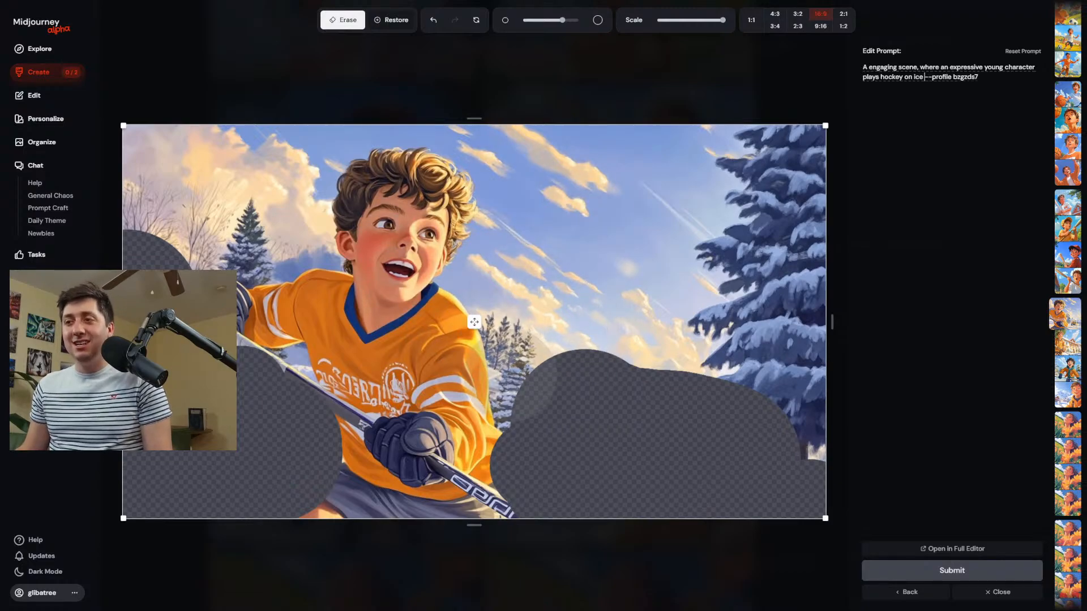
Erase a small extra patch of trees beside the player's sleeve with a smaller brush and regenerate the image.
{"action": "scroll", "coordinate": [511, 372], "scroll_direction": "down", "scroll_amount": 5}
{"action": "left_click", "coordinate": [503, 375]}
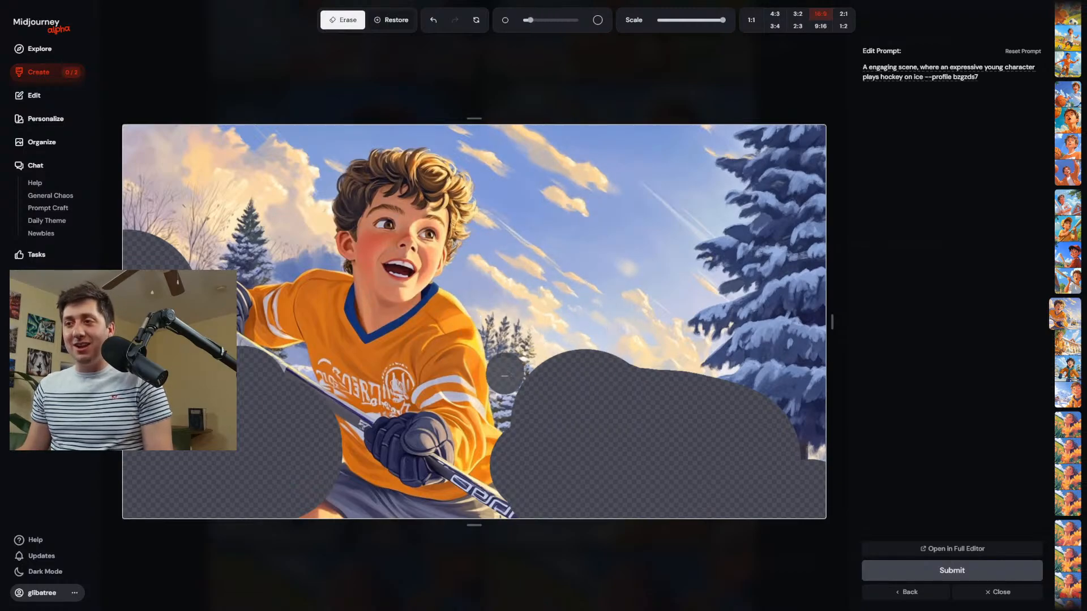
{"action": "left_click", "coordinate": [975, 569]}
Review the generated sports images and open the hockey-on-ice edit with the large stick blade over plain snow in the editor.
{"action": "left_click", "coordinate": [53, 72]}
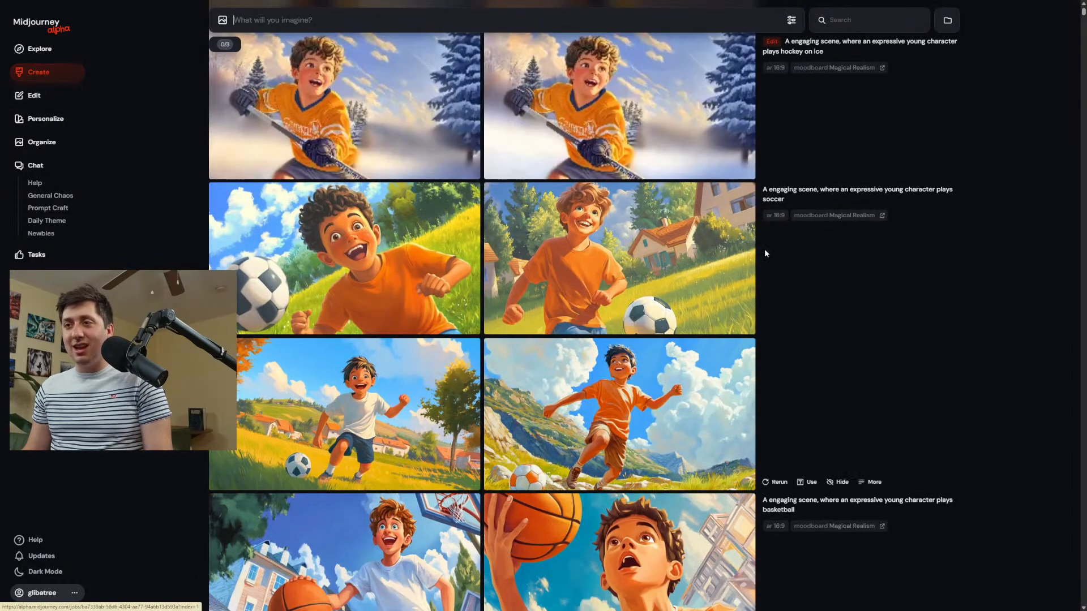
{"action": "scroll", "coordinate": [343, 400], "scroll_direction": "down", "scroll_amount": 5}
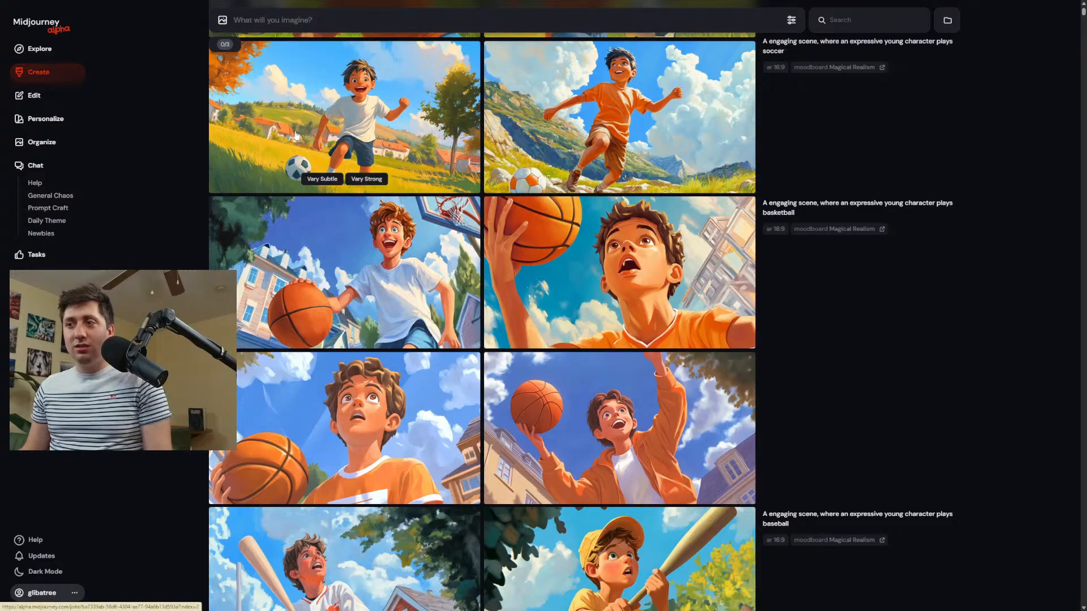
{"action": "scroll", "coordinate": [300, 139], "scroll_direction": "down", "scroll_amount": 5}
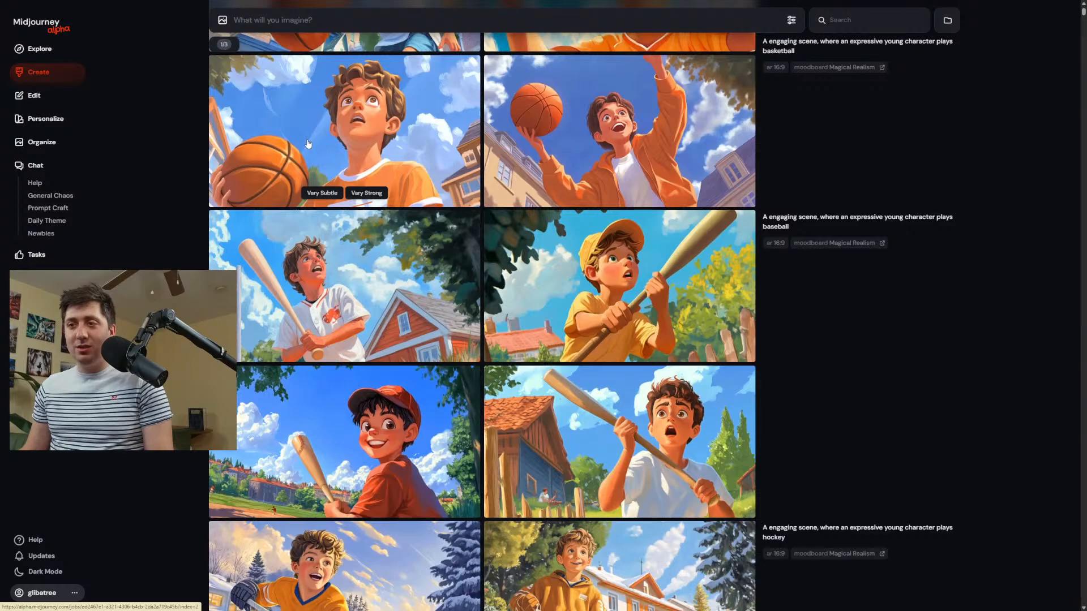
{"action": "scroll", "coordinate": [308, 144], "scroll_direction": "up", "scroll_amount": 8}
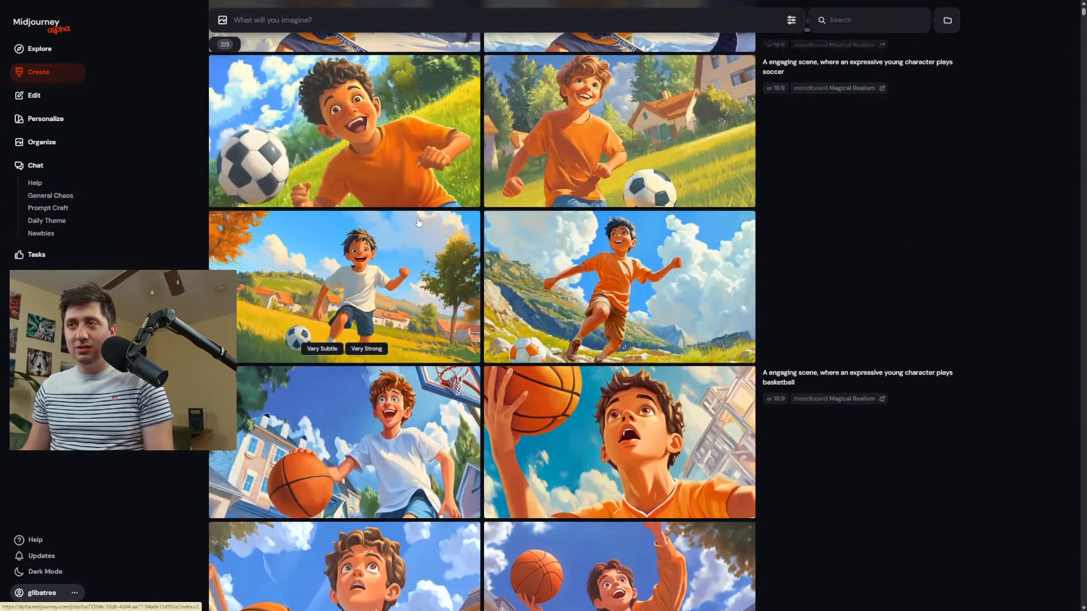
{"action": "scroll", "coordinate": [418, 222], "scroll_direction": "up", "scroll_amount": 7}
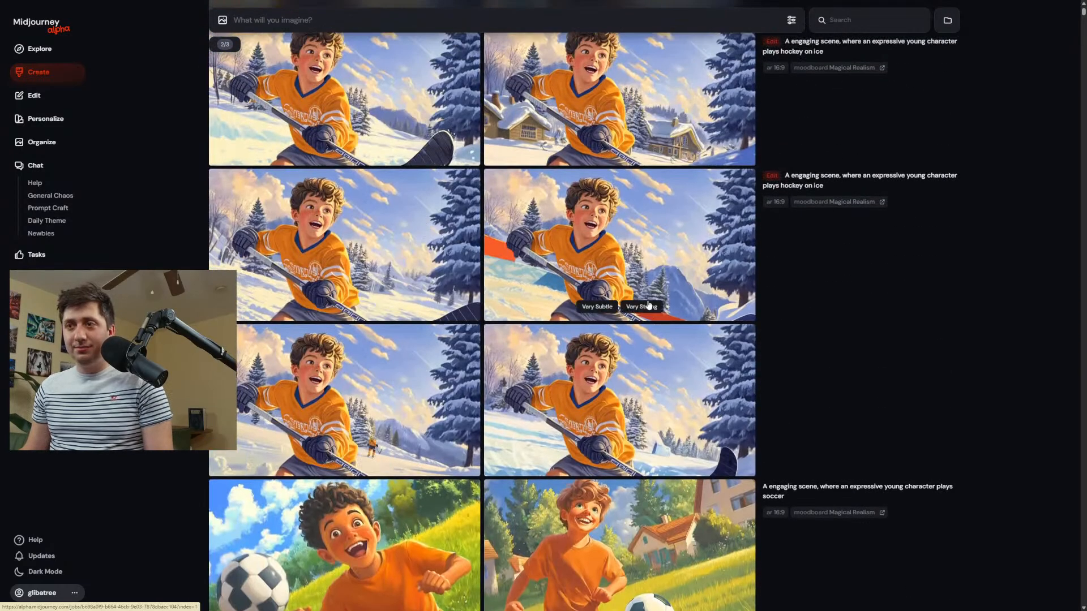
{"action": "scroll", "coordinate": [755, 276], "scroll_direction": "down", "scroll_amount": 3}
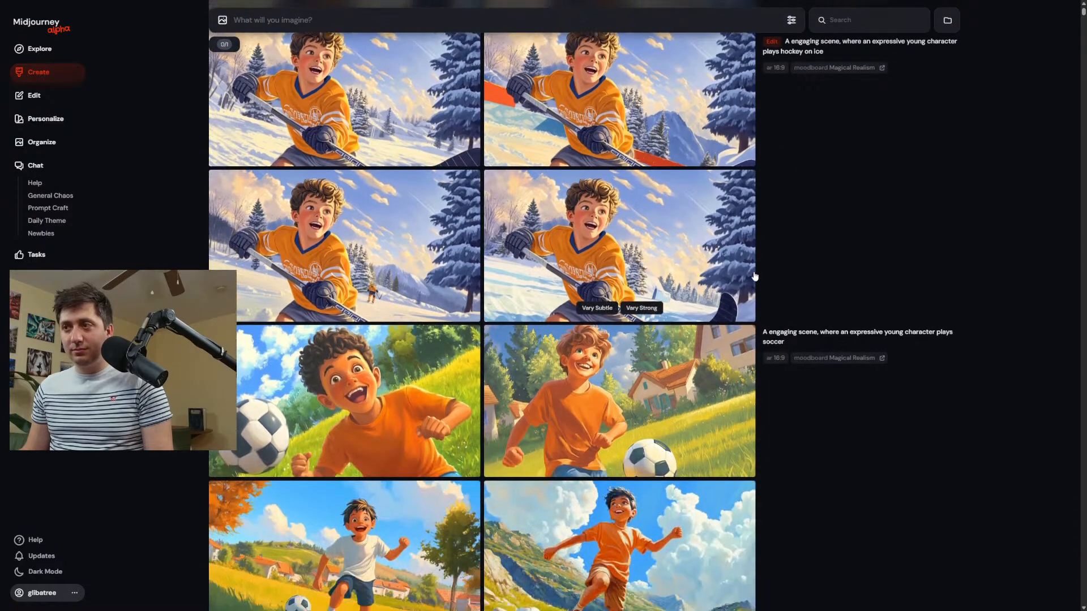
{"action": "scroll", "coordinate": [754, 277], "scroll_direction": "up", "scroll_amount": 4}
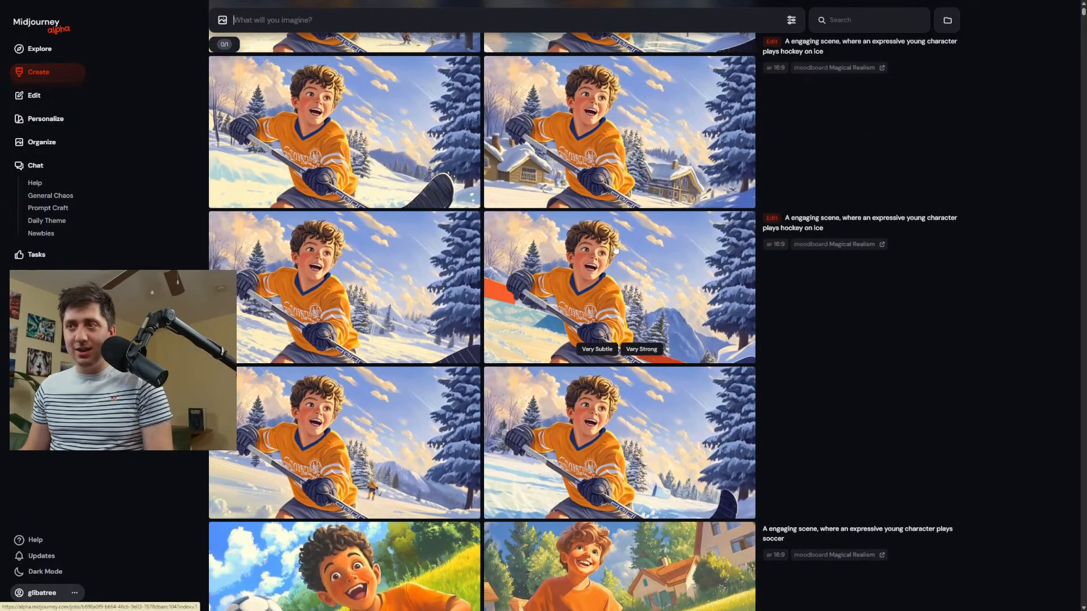
{"action": "left_click", "coordinate": [607, 148]}
{"action": "key", "text": "Left"}
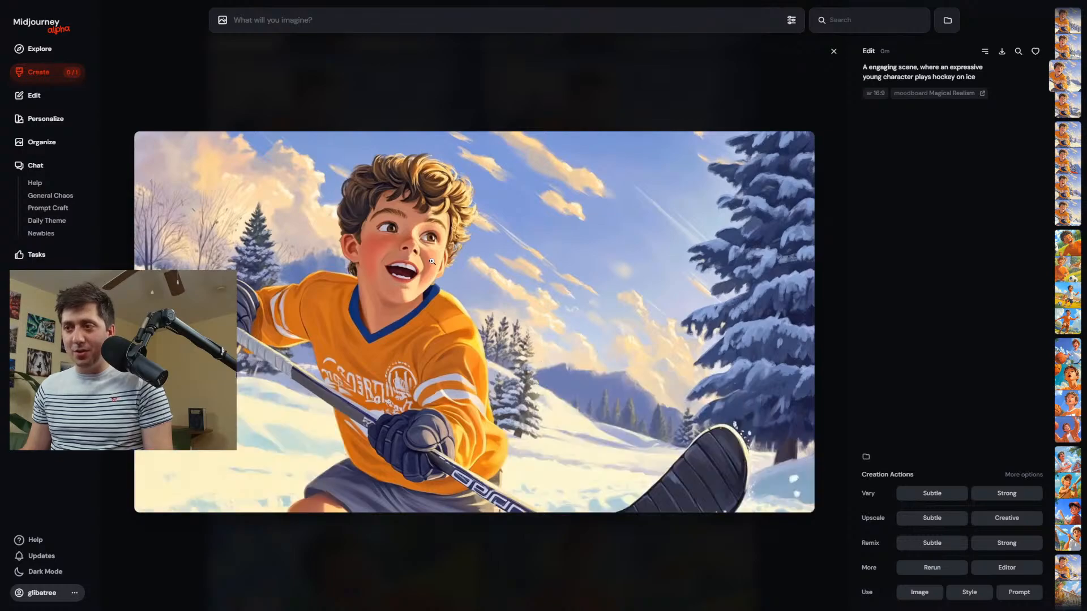
{"action": "left_click", "coordinate": [1005, 568]}
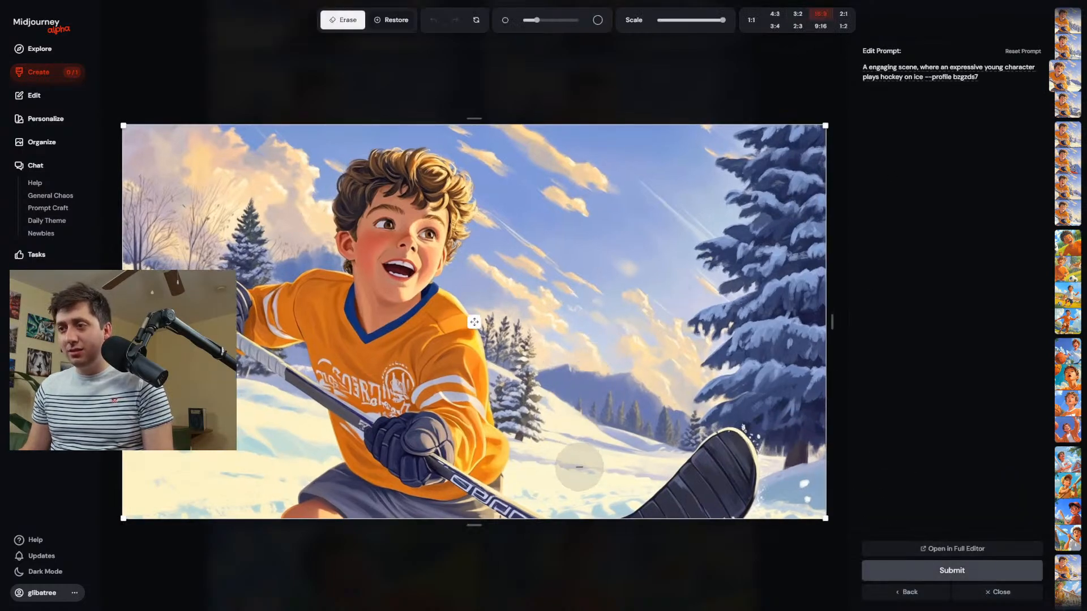
Erase the snow around the stick blade and on both sides of the player's legs, using large and small brushes.
{"action": "scroll", "coordinate": [580, 468], "scroll_direction": "up", "scroll_amount": 5}
{"action": "left_click_drag", "start_coordinate": [569, 473], "coordinate": [619, 472]}
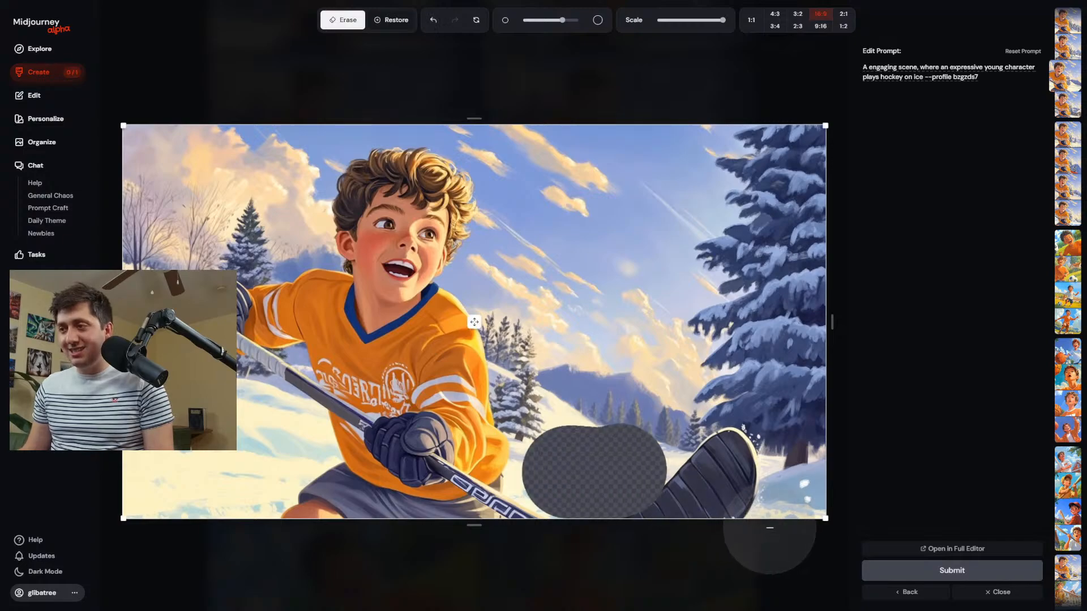
{"action": "left_click_drag", "start_coordinate": [786, 530], "coordinate": [796, 528]}
{"action": "left_click_drag", "start_coordinate": [267, 469], "coordinate": [170, 475]}
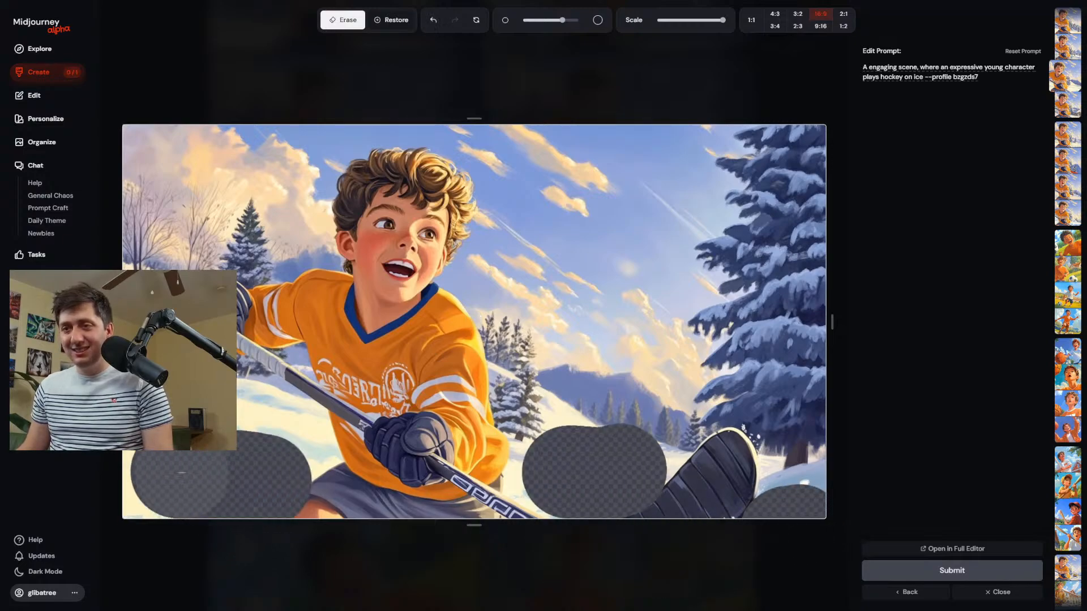
{"action": "scroll", "coordinate": [266, 474], "scroll_direction": "down", "scroll_amount": 6}
{"action": "left_click_drag", "start_coordinate": [289, 460], "coordinate": [339, 458]}
{"action": "mouse_move", "coordinate": [515, 474]}
{"action": "left_mouse_down"}
{"action": "mouse_move", "coordinate": [517, 490]}
{"action": "mouse_move", "coordinate": [557, 511]}
{"action": "left_mouse_up"}
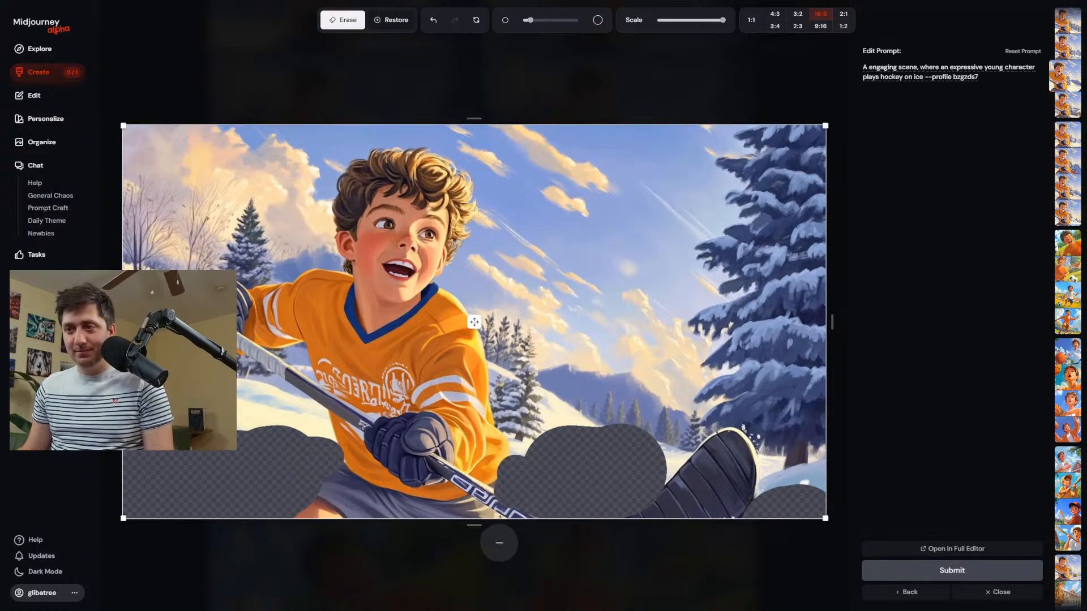
Regenerate with "a deep" inserted before "ice" in the prompt, and extend the erased area upward beneath the stick's shaft.
{"action": "left_click", "coordinate": [916, 77]}
{"action": "type", "text": "a deep"}
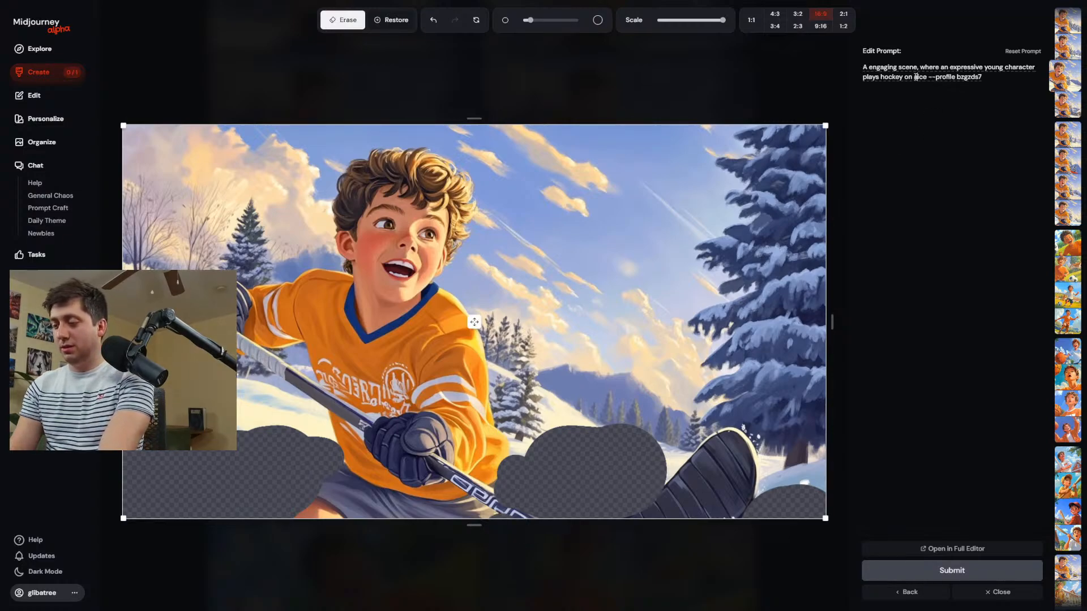
{"action": "key", "text": "Return"}
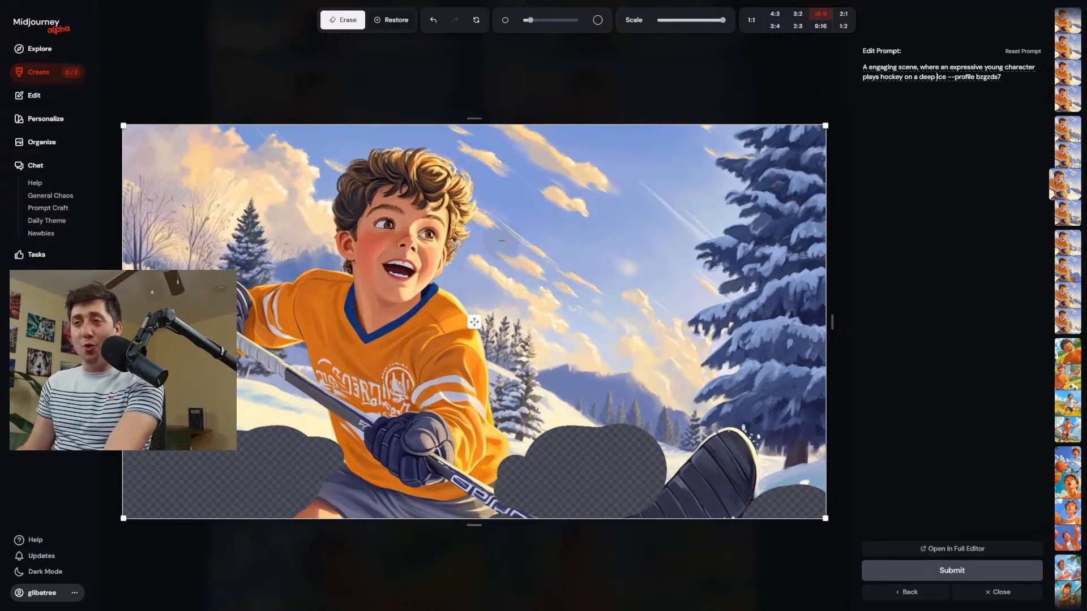
{"action": "scroll", "coordinate": [244, 439], "scroll_direction": "up", "scroll_amount": 5}
{"action": "mouse_move", "coordinate": [250, 451]}
{"action": "left_mouse_down"}
{"action": "mouse_move", "coordinate": [306, 444]}
{"action": "mouse_move", "coordinate": [267, 416]}
{"action": "mouse_move", "coordinate": [237, 430]}
{"action": "left_mouse_up"}
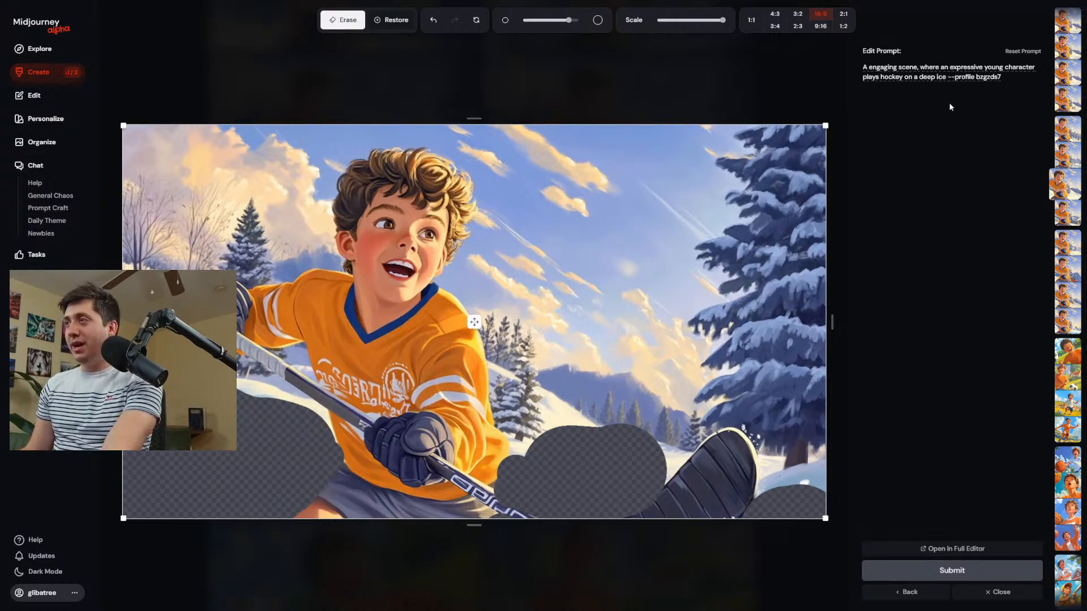
Replace the prompt text before the profile parameter with "A deep blue painting of a frozen lake, ice where a kid is playing hiockey".
{"action": "left_click_drag", "start_coordinate": [947, 77], "coordinate": [859, 75]}
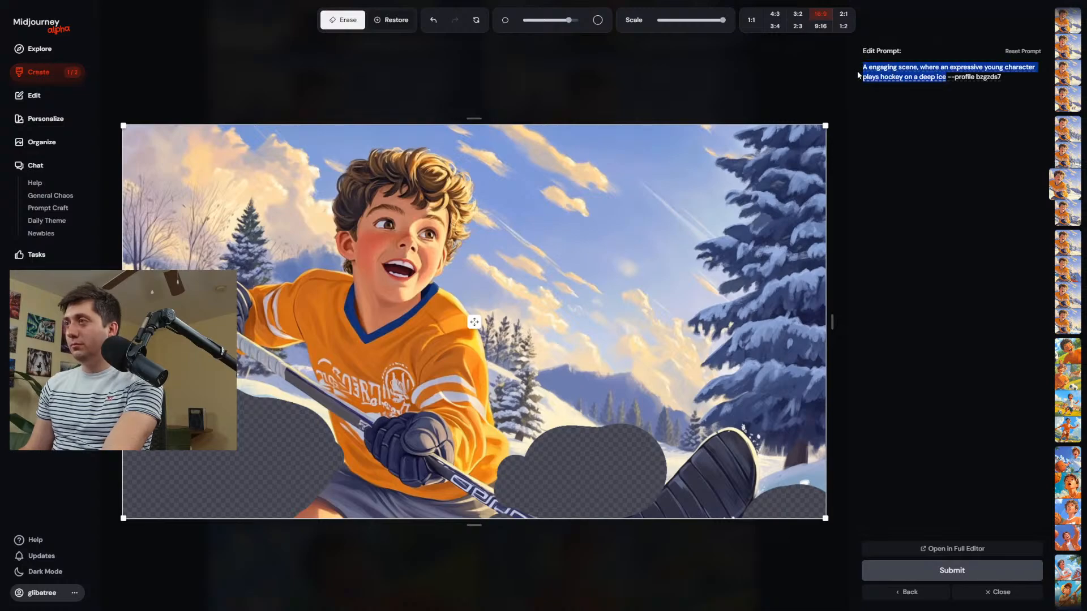
{"action": "type", "text": "A"}
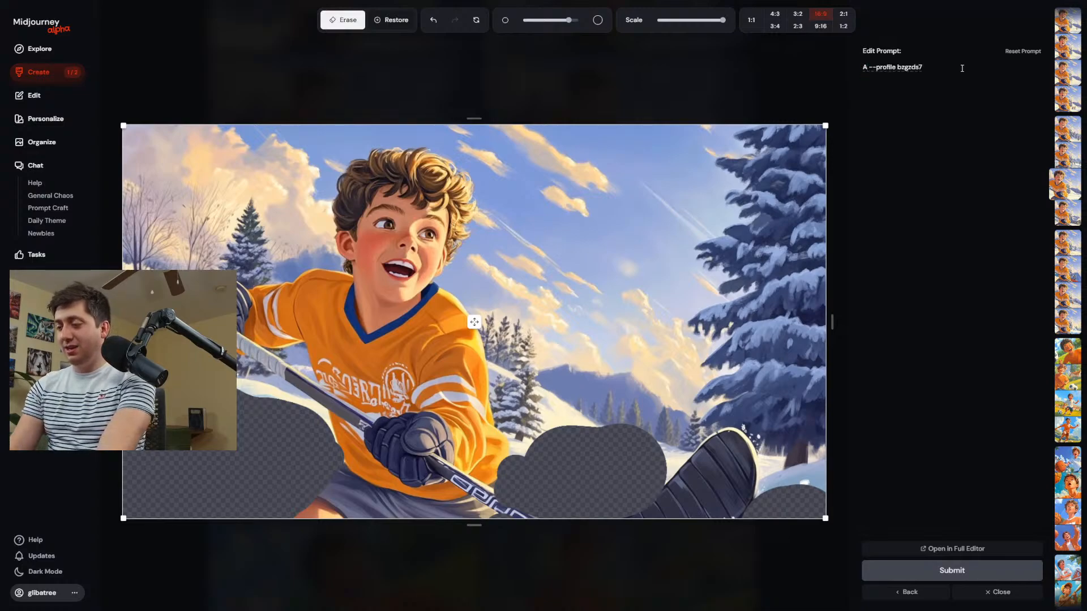
{"action": "type", "text": " deep b"}
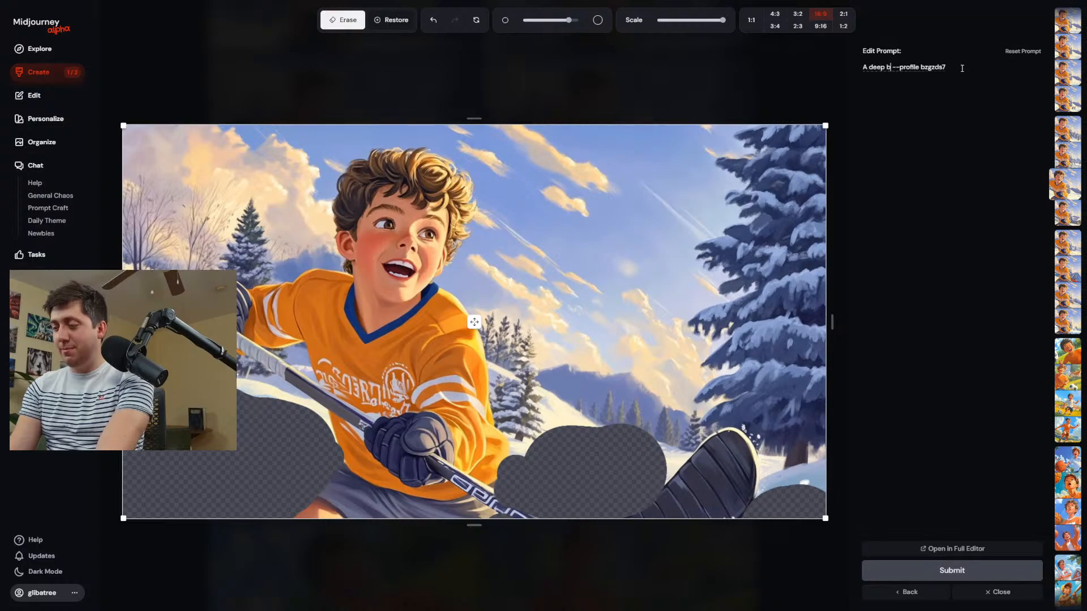
{"action": "type", "text": "lue paint"}
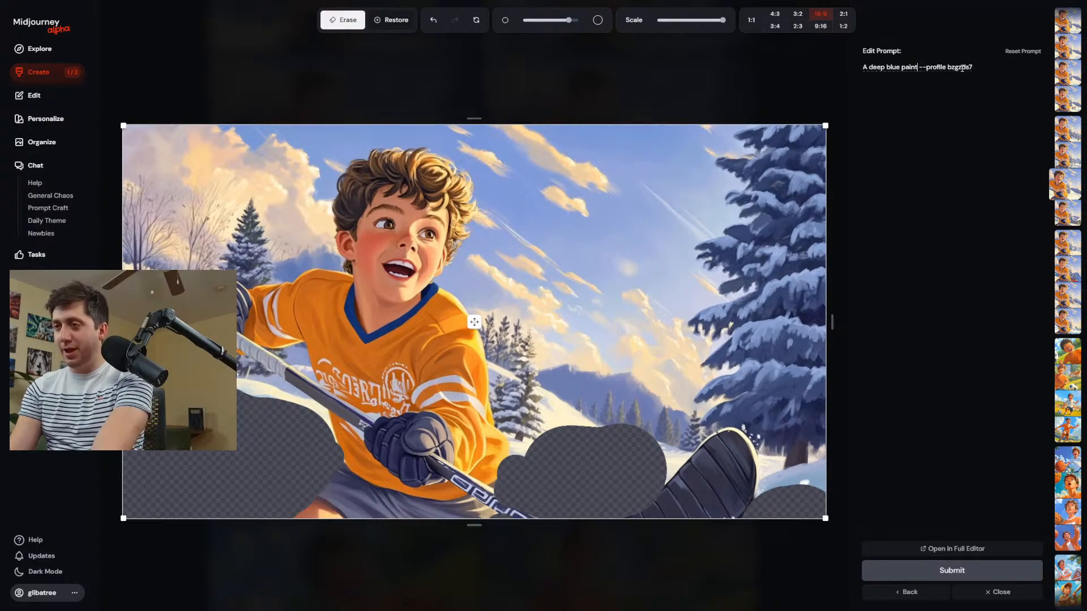
{"action": "type", "text": "ing of"}
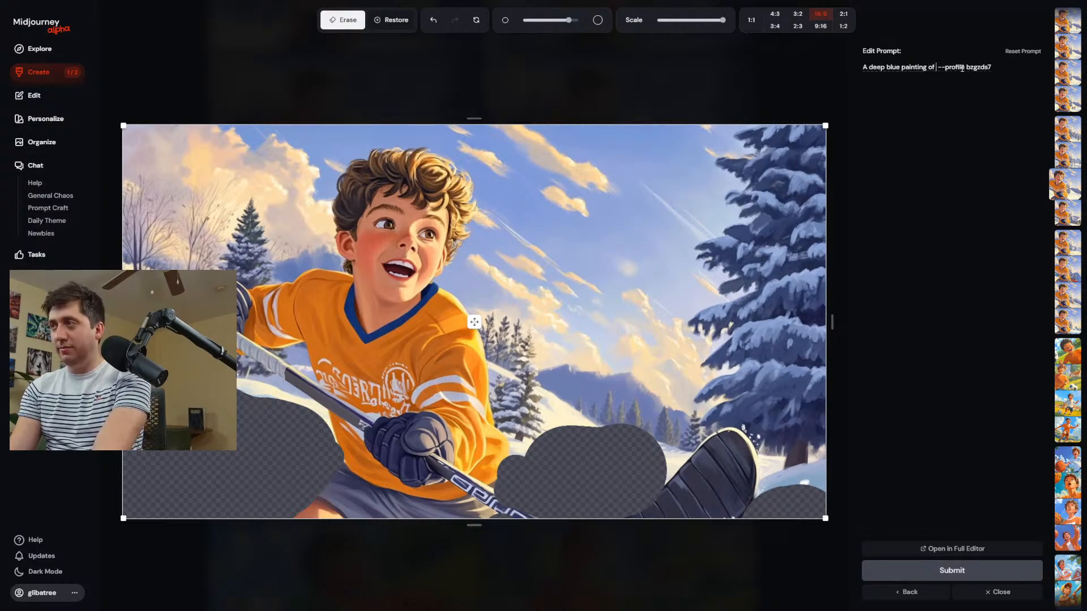
{"action": "type", "text": " a frozen"}
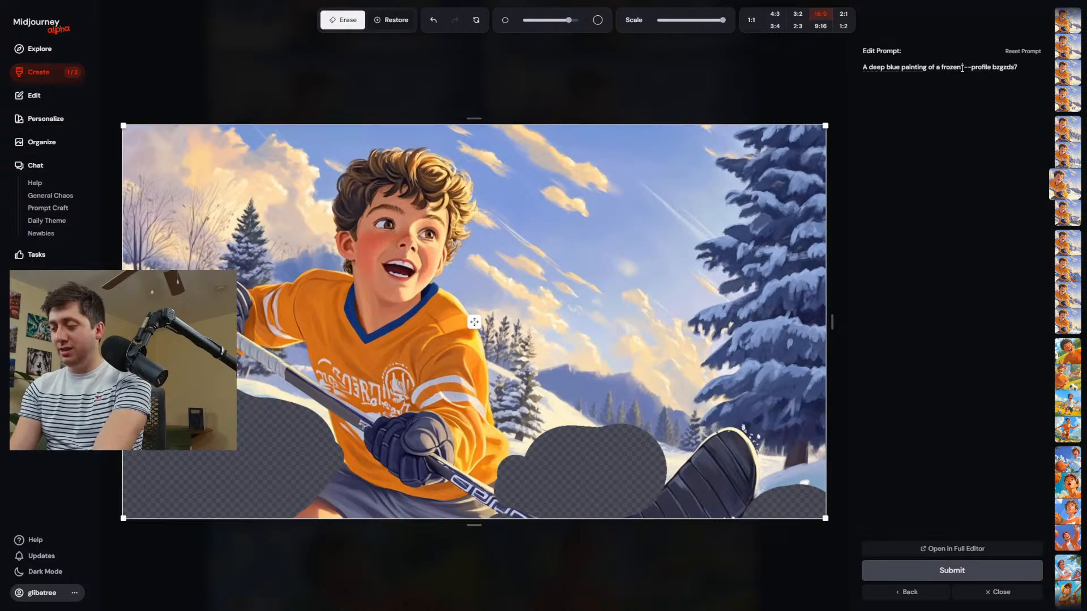
{"action": "type", "text": " lake, ic "}
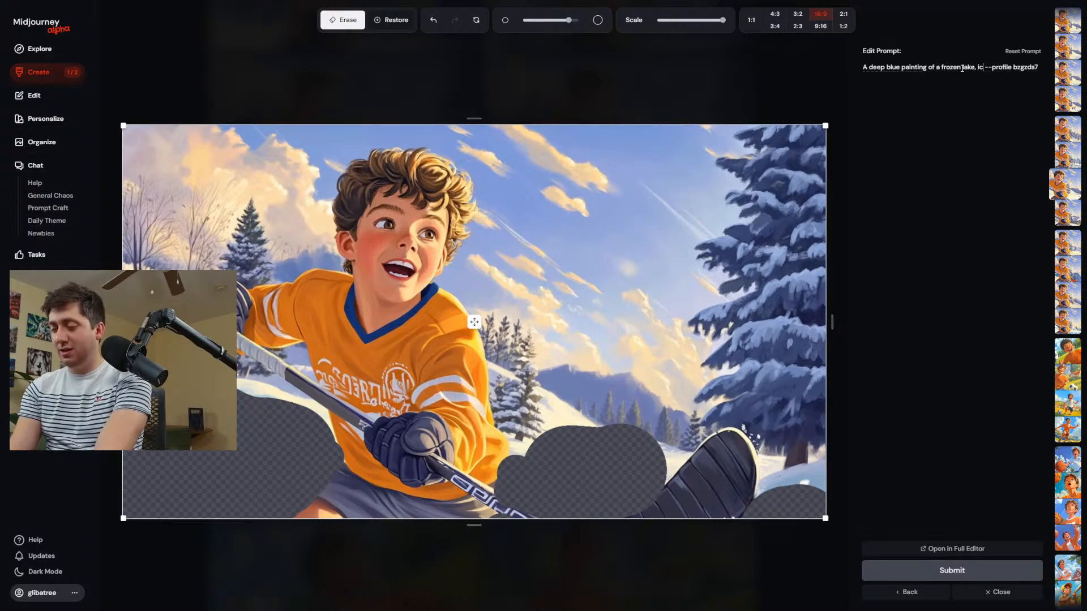
{"action": "type", "text": "e whe"}
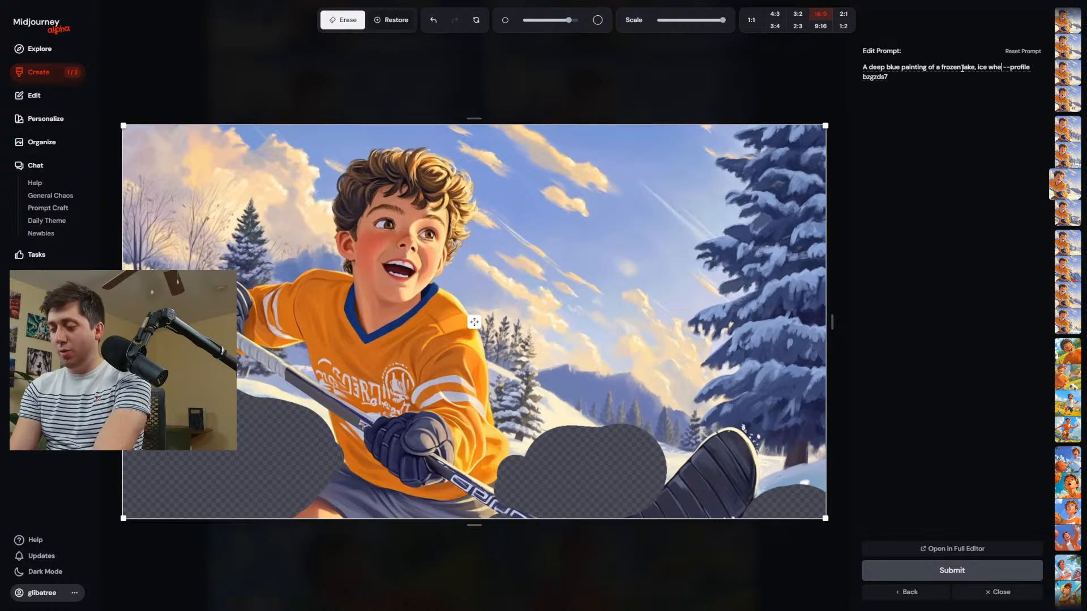
{"action": "type", "text": "re a kid is playing hiock"}
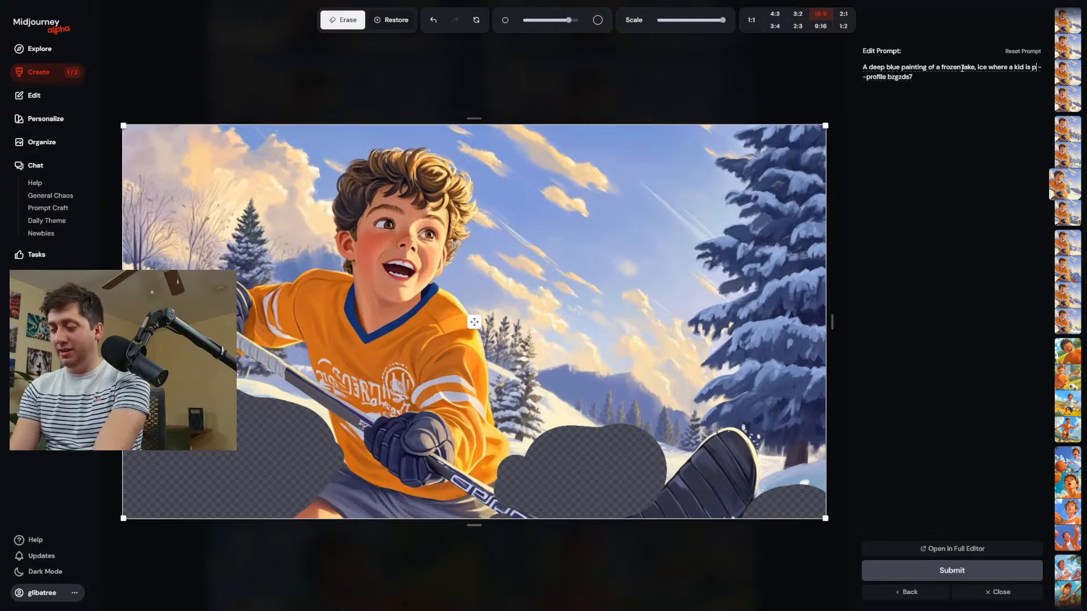
{"action": "type", "text": "ey"}
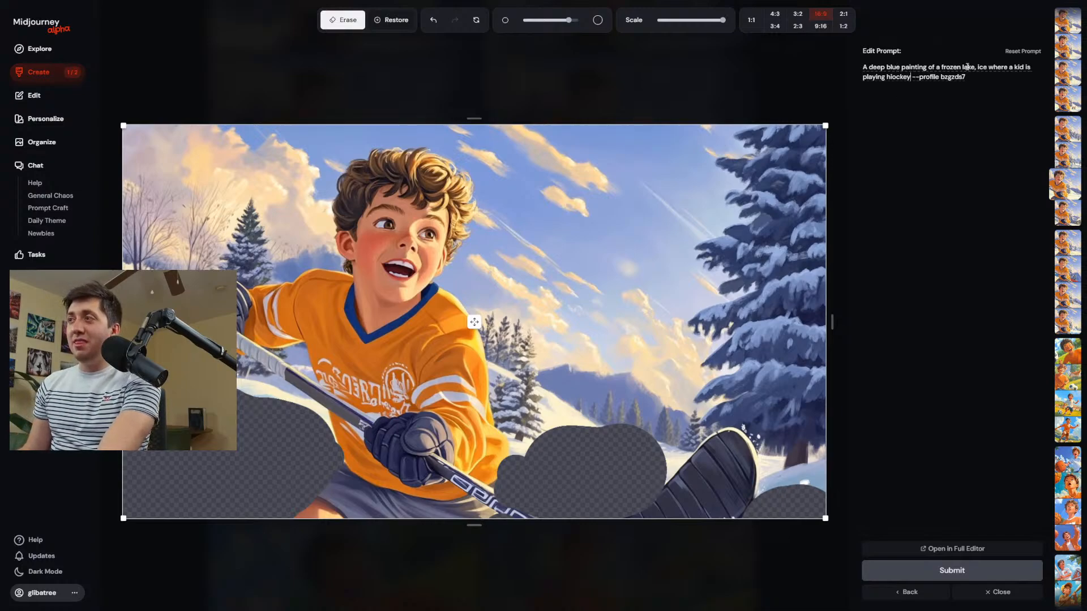
{"action": "left_click_drag", "start_coordinate": [987, 67], "coordinate": [869, 66]}
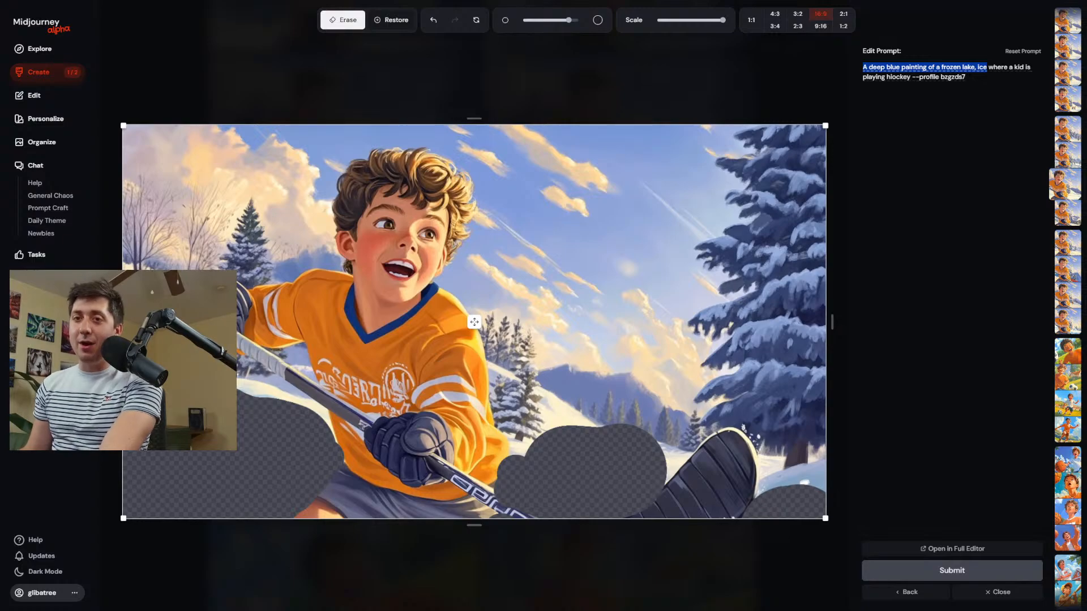
{"action": "left_click", "coordinate": [989, 68]}
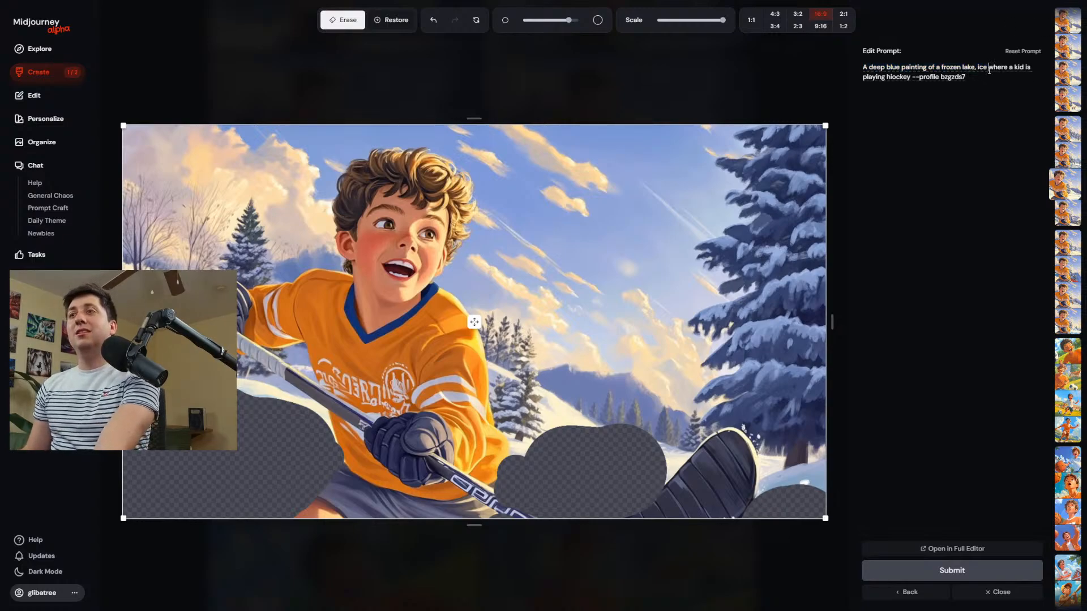
Erase more of the snow on both sides of the stick blade and regenerate the image with the frozen-lake prompt.
{"action": "scroll", "coordinate": [438, 289], "scroll_direction": "down", "scroll_amount": 5}
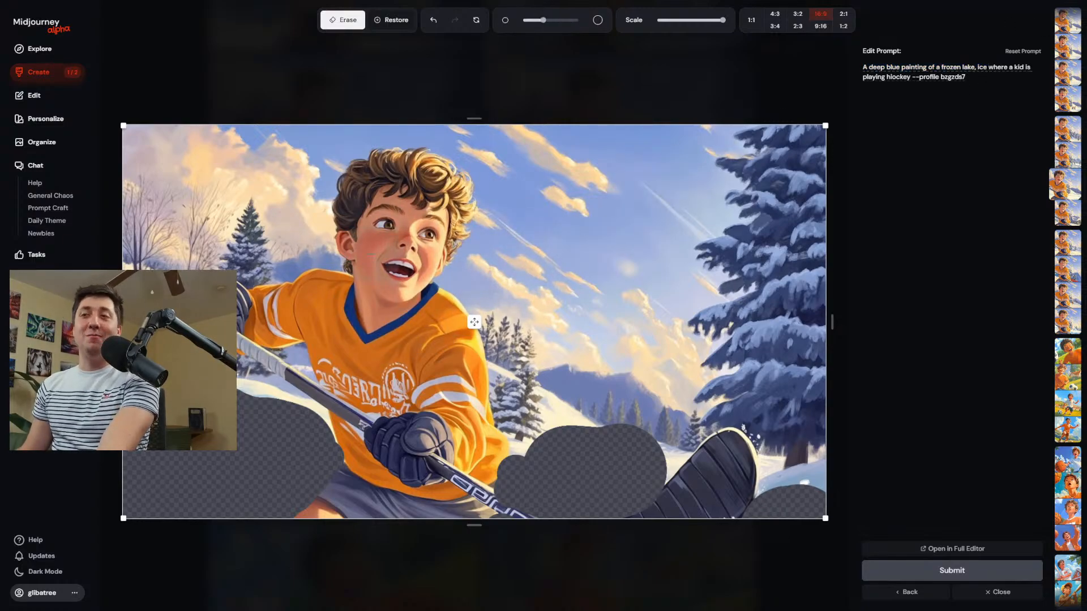
{"action": "mouse_move", "coordinate": [543, 448]}
{"action": "left_mouse_down"}
{"action": "mouse_move", "coordinate": [653, 461]}
{"action": "mouse_move", "coordinate": [667, 448]}
{"action": "left_mouse_up"}
{"action": "mouse_move", "coordinate": [777, 506]}
{"action": "left_mouse_down"}
{"action": "mouse_move", "coordinate": [781, 475]}
{"action": "mouse_move", "coordinate": [808, 485]}
{"action": "mouse_move", "coordinate": [801, 498]}
{"action": "mouse_move", "coordinate": [771, 473]}
{"action": "mouse_move", "coordinate": [772, 458]}
{"action": "mouse_move", "coordinate": [759, 475]}
{"action": "mouse_move", "coordinate": [761, 461]}
{"action": "left_mouse_up"}
{"action": "scroll", "coordinate": [761, 463], "scroll_direction": "down", "scroll_amount": 5}
{"action": "left_click", "coordinate": [951, 570]}
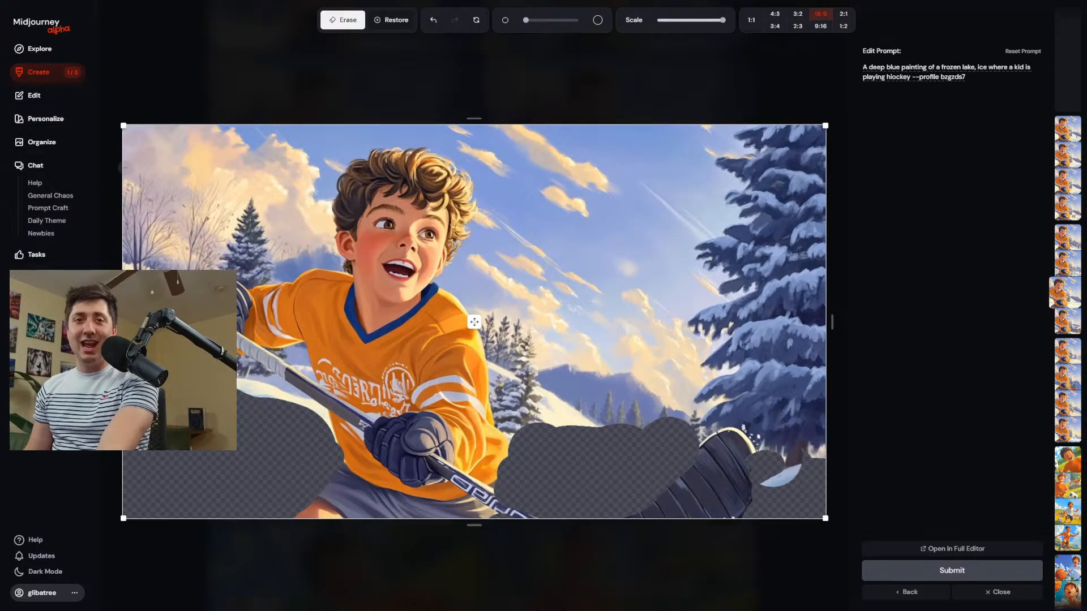
Open the second image of the new frozen-lake results in the editor.
{"action": "left_click", "coordinate": [52, 77]}
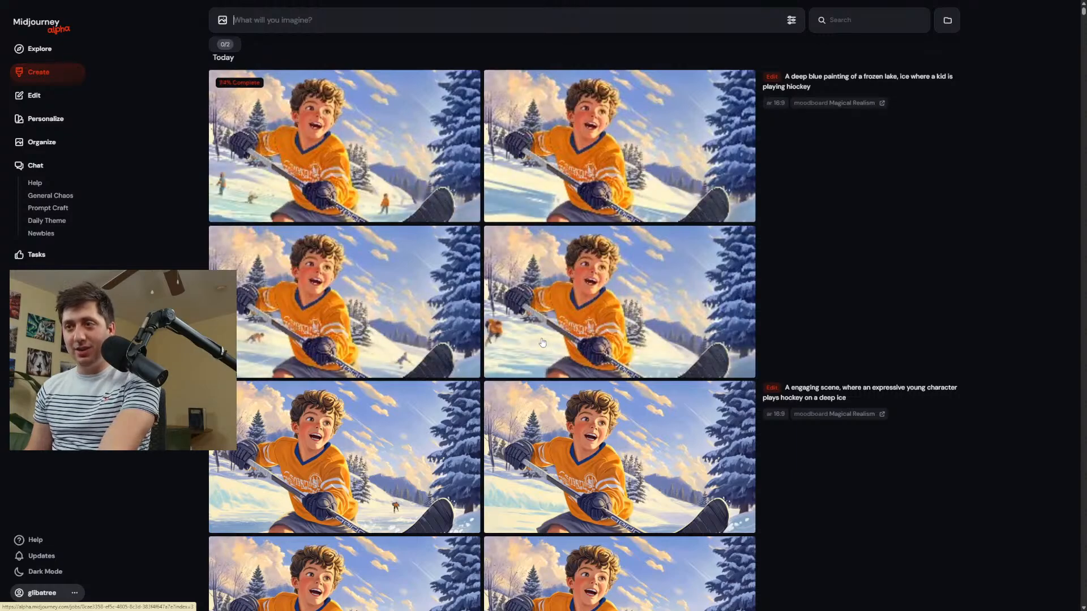
{"action": "left_click", "coordinate": [572, 349]}
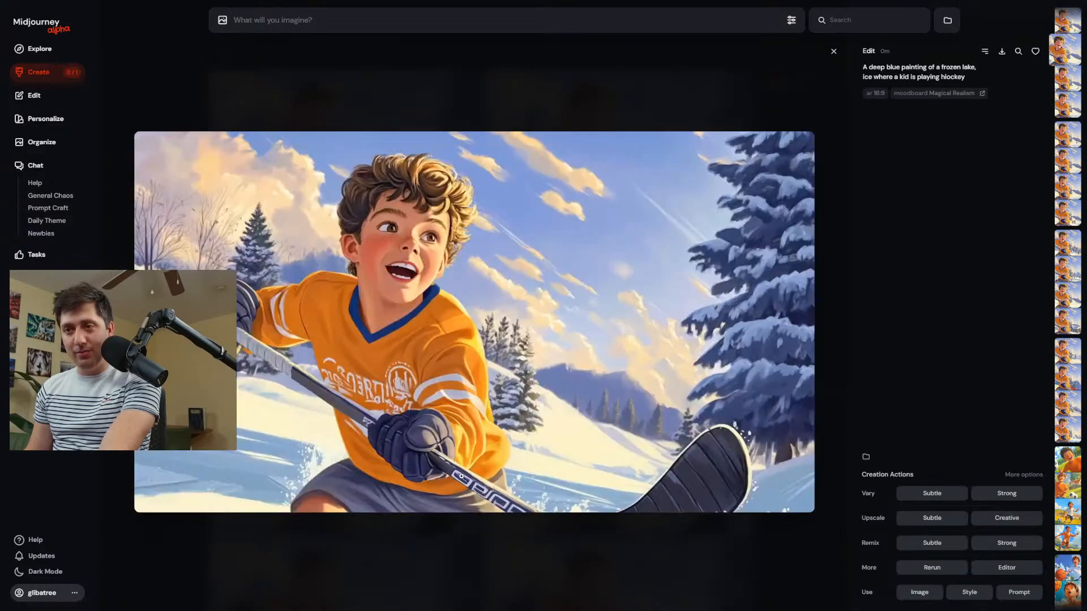
{"action": "left_click", "coordinate": [1000, 572]}
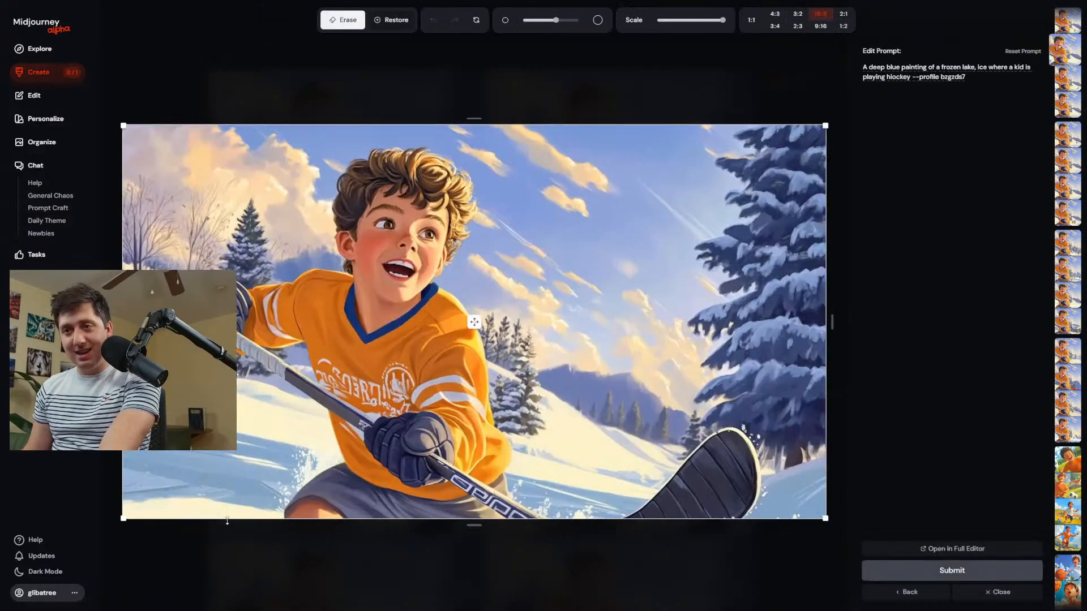
Erase the snow behind the hockey player's legs and between the stick's shaft and blade.
{"action": "mouse_move", "coordinate": [231, 509]}
{"action": "left_mouse_down"}
{"action": "mouse_move", "coordinate": [154, 514]}
{"action": "mouse_move", "coordinate": [261, 517]}
{"action": "left_mouse_up"}
{"action": "scroll", "coordinate": [579, 496], "scroll_direction": "down", "scroll_amount": 5}
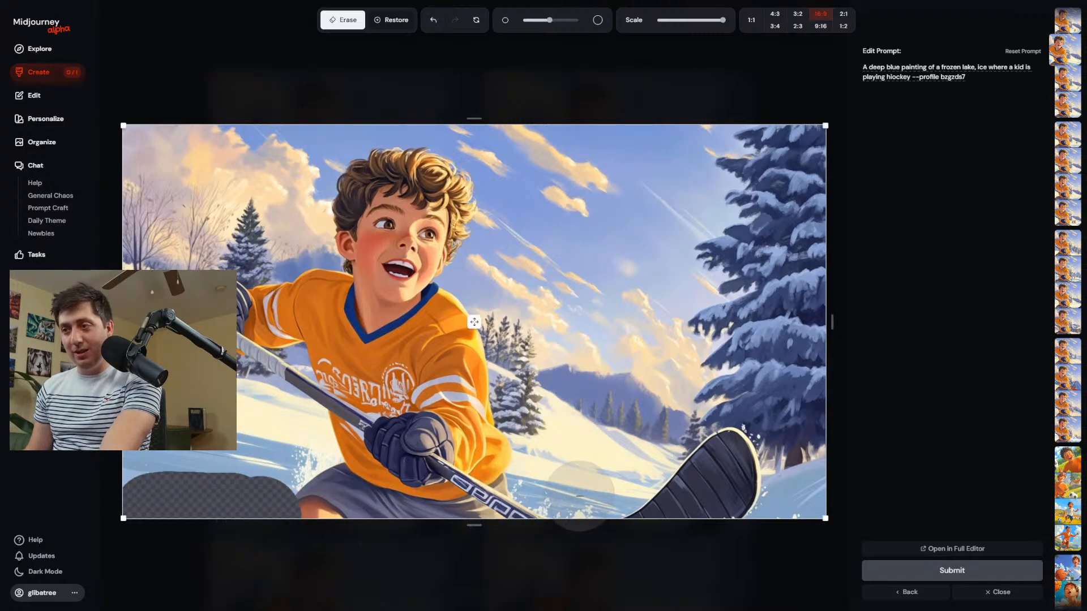
{"action": "mouse_move", "coordinate": [587, 484]}
{"action": "left_mouse_down"}
{"action": "mouse_move", "coordinate": [537, 466]}
{"action": "mouse_move", "coordinate": [534, 489]}
{"action": "mouse_move", "coordinate": [557, 494]}
{"action": "left_mouse_up"}
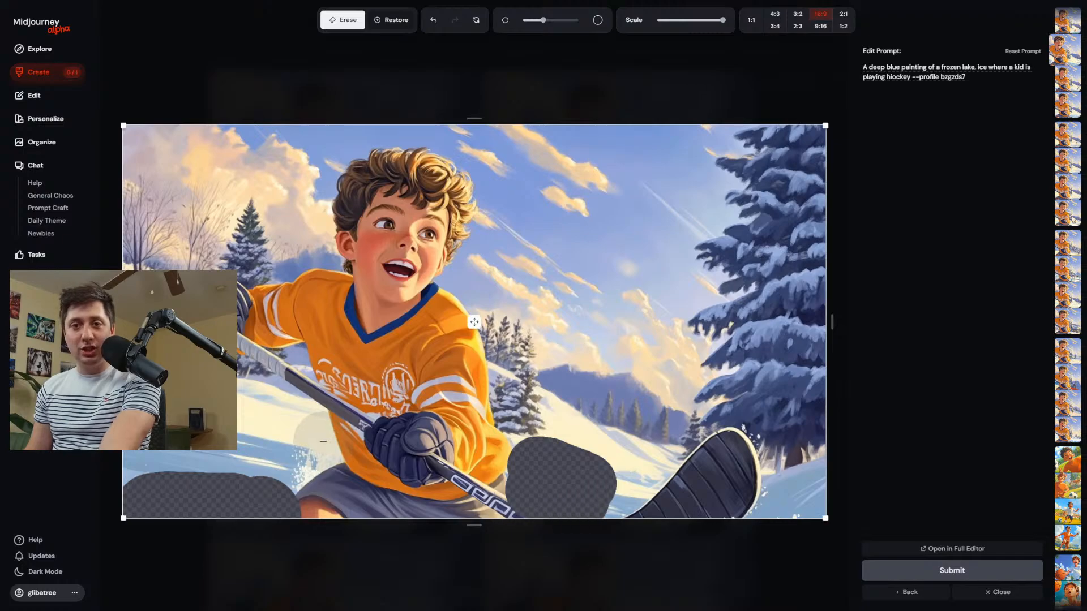
{"action": "mouse_move", "coordinate": [305, 460]}
{"action": "left_mouse_down"}
{"action": "mouse_move", "coordinate": [260, 442]}
{"action": "mouse_move", "coordinate": [223, 448]}
{"action": "left_mouse_up"}
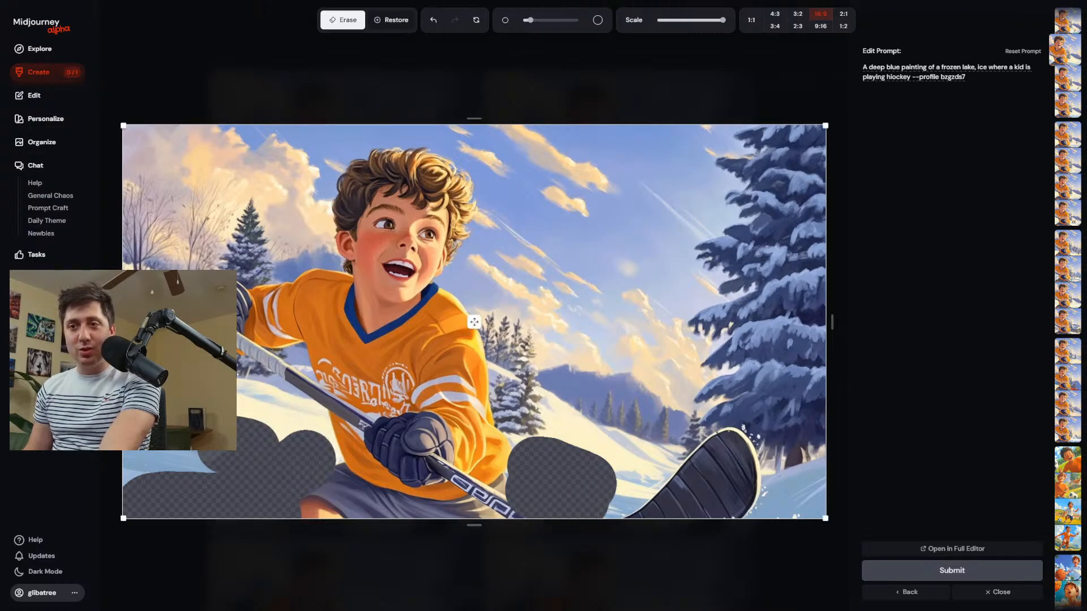
Using a smaller brush, extend the erased snow up to the stick's shaft and beside its blade, and regenerate with the frozen-lake prompt.
{"action": "scroll", "coordinate": [224, 448], "scroll_direction": "down", "scroll_amount": 3}
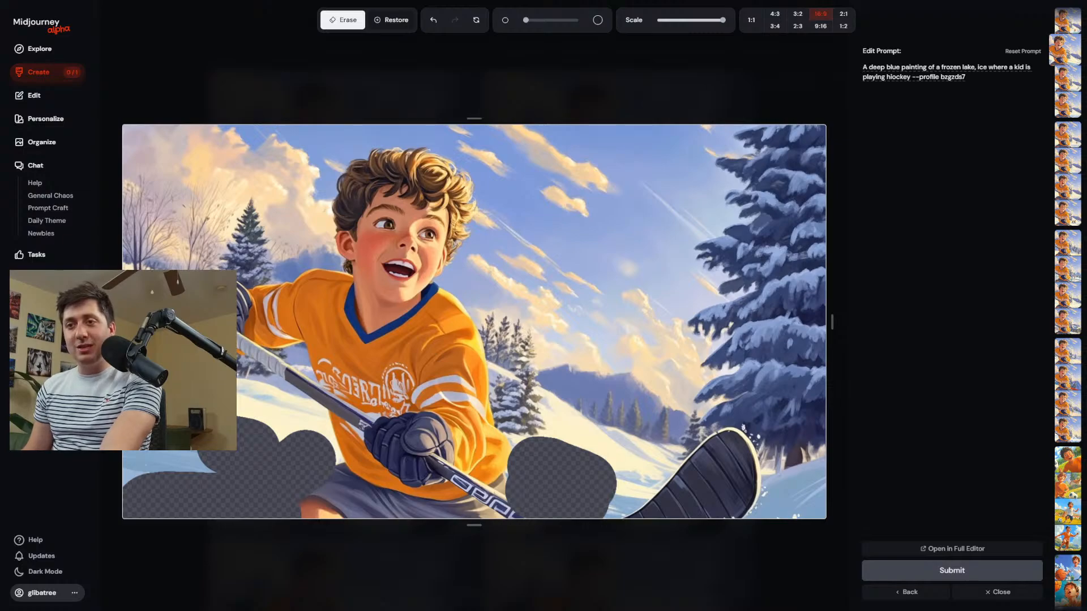
{"action": "scroll", "coordinate": [227, 433], "scroll_direction": "up", "scroll_amount": 4}
{"action": "scroll", "coordinate": [308, 435], "scroll_direction": "down", "scroll_amount": 3}
{"action": "mouse_move", "coordinate": [321, 450]}
{"action": "left_mouse_down"}
{"action": "mouse_move", "coordinate": [300, 421]}
{"action": "mouse_move", "coordinate": [241, 407]}
{"action": "left_mouse_up"}
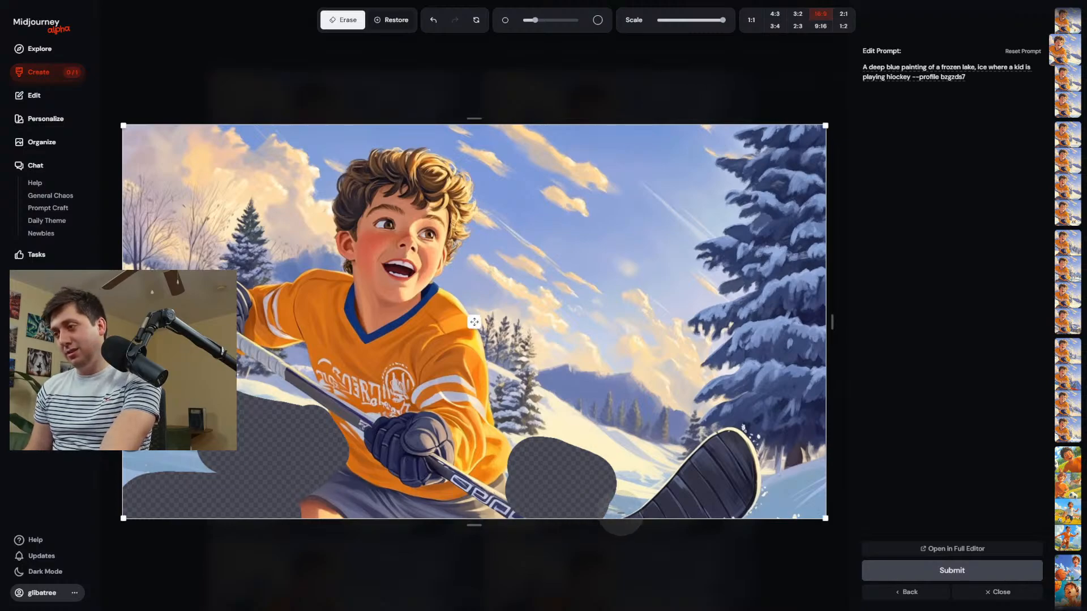
{"action": "scroll", "coordinate": [621, 518], "scroll_direction": "down", "scroll_amount": 1}
{"action": "mouse_move", "coordinate": [629, 498]}
{"action": "left_mouse_down"}
{"action": "mouse_move", "coordinate": [637, 474]}
{"action": "mouse_move", "coordinate": [626, 456]}
{"action": "left_mouse_up"}
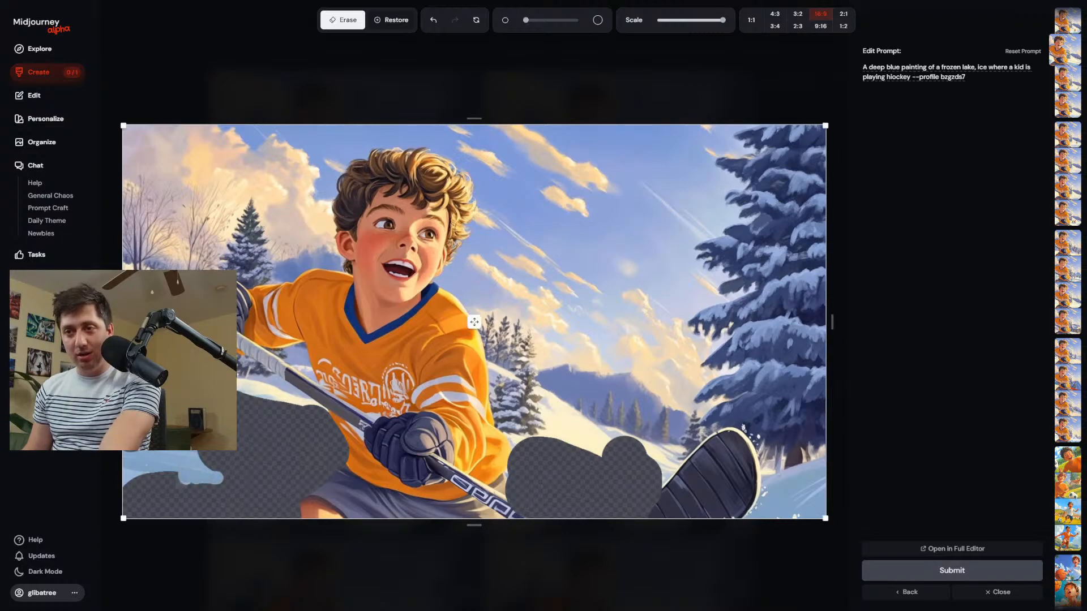
{"action": "left_click", "coordinate": [949, 567]}
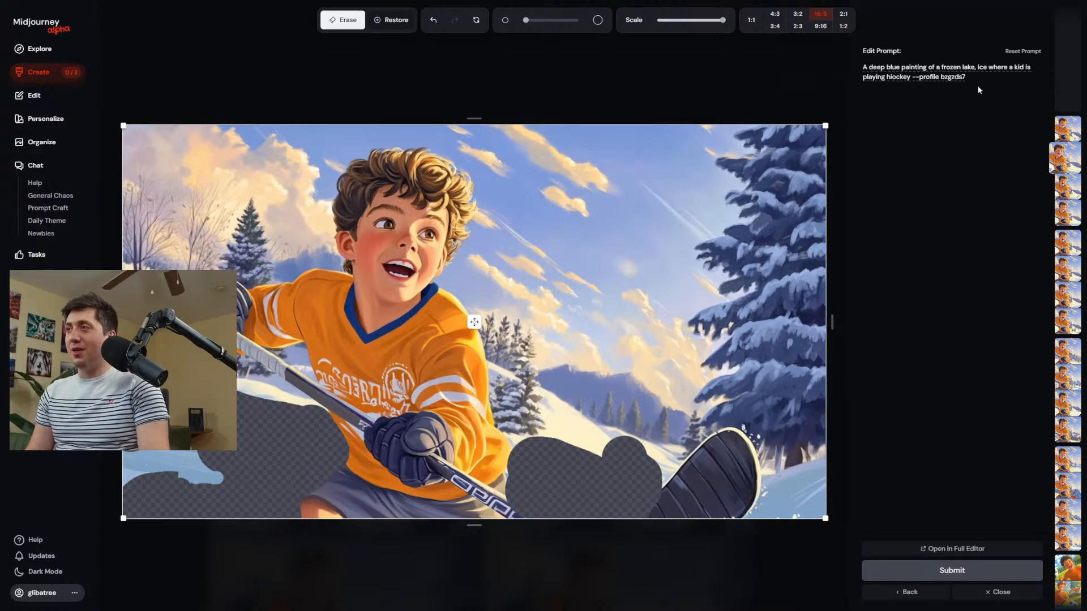
Shorten the prompt before the profile parameter to "ice where a kid is playing hiockey" and regenerate the image.
{"action": "left_click_drag", "start_coordinate": [866, 67], "coordinate": [959, 68]}
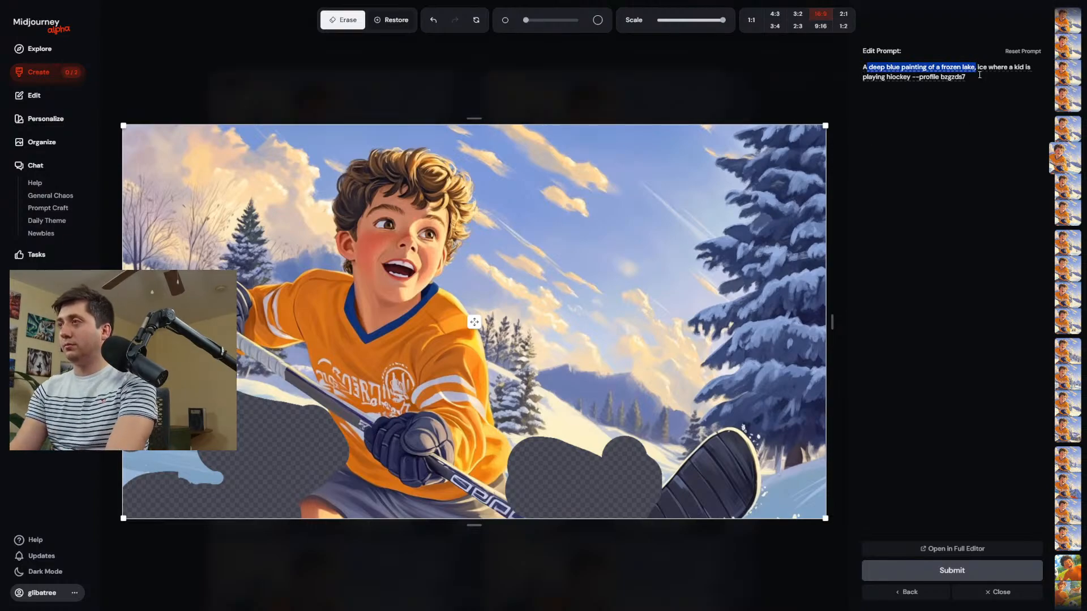
{"action": "type", "text": "\\\\"}
{"action": "key", "text": "BackSpace"}
{"action": "key", "text": "BackSpace"}
{"action": "key", "text": "BackSpace"}
{"action": "key", "text": "BackSpace"}
{"action": "key", "text": "BackSpace"}
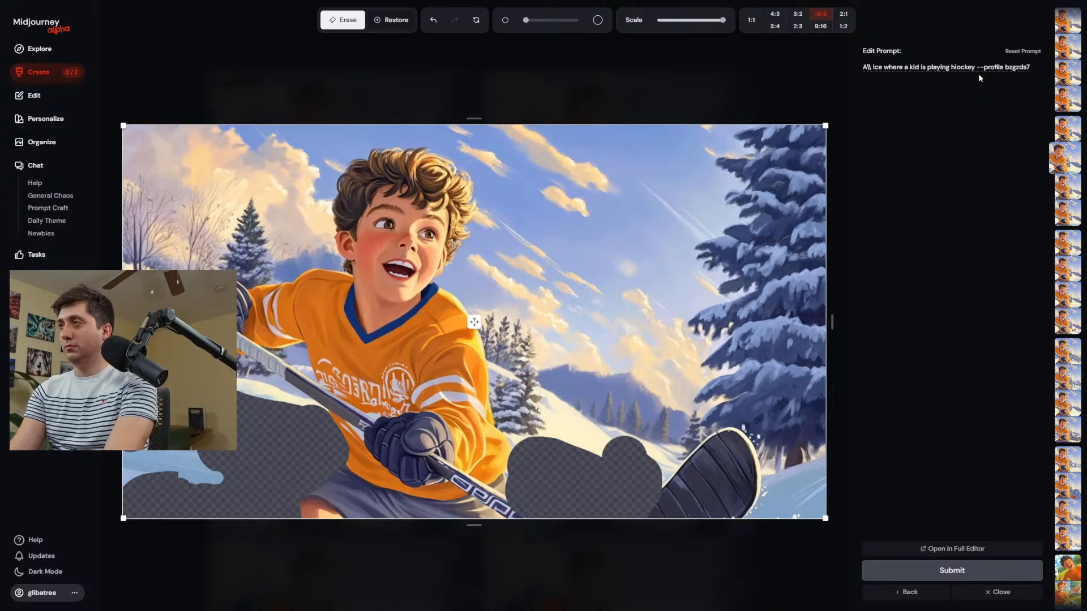
{"action": "key", "text": "Return"}
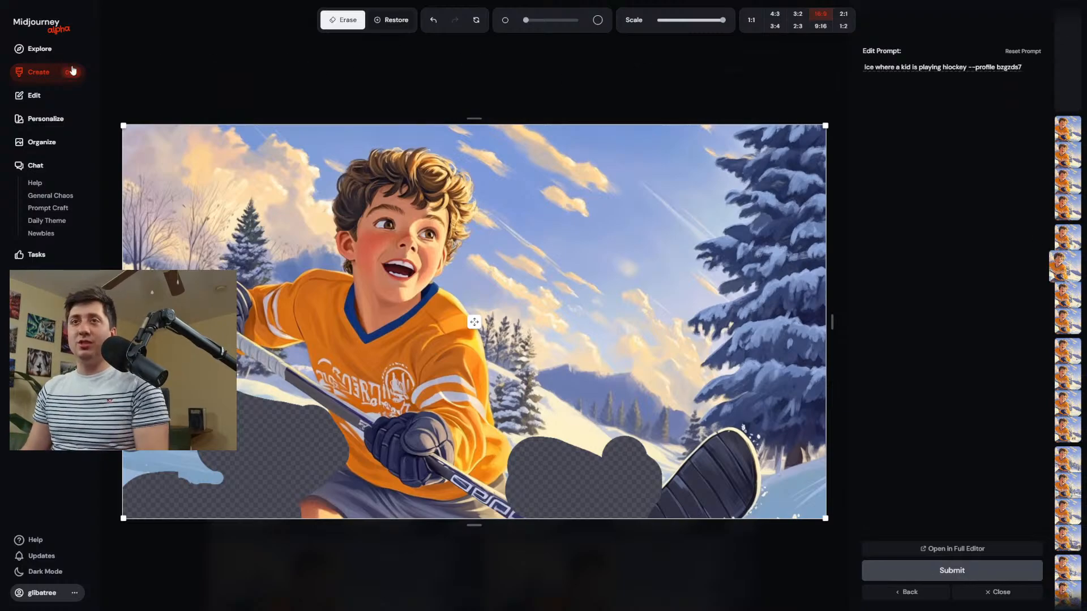
Return to the creations feed and download the third image of the latest frozen-lake results.
{"action": "left_click", "coordinate": [58, 75]}
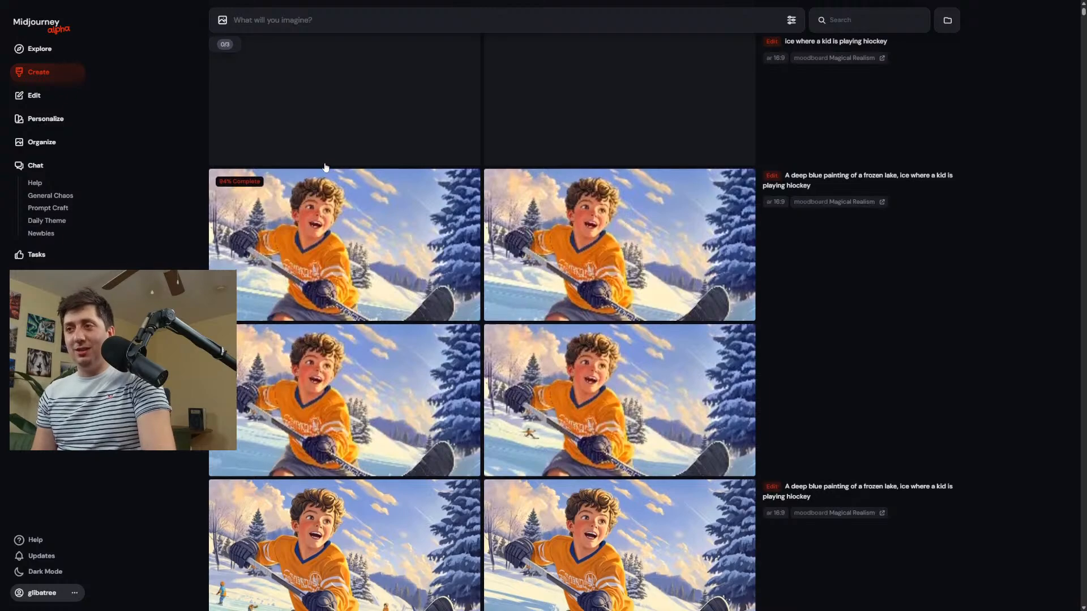
{"action": "left_click", "coordinate": [298, 443]}
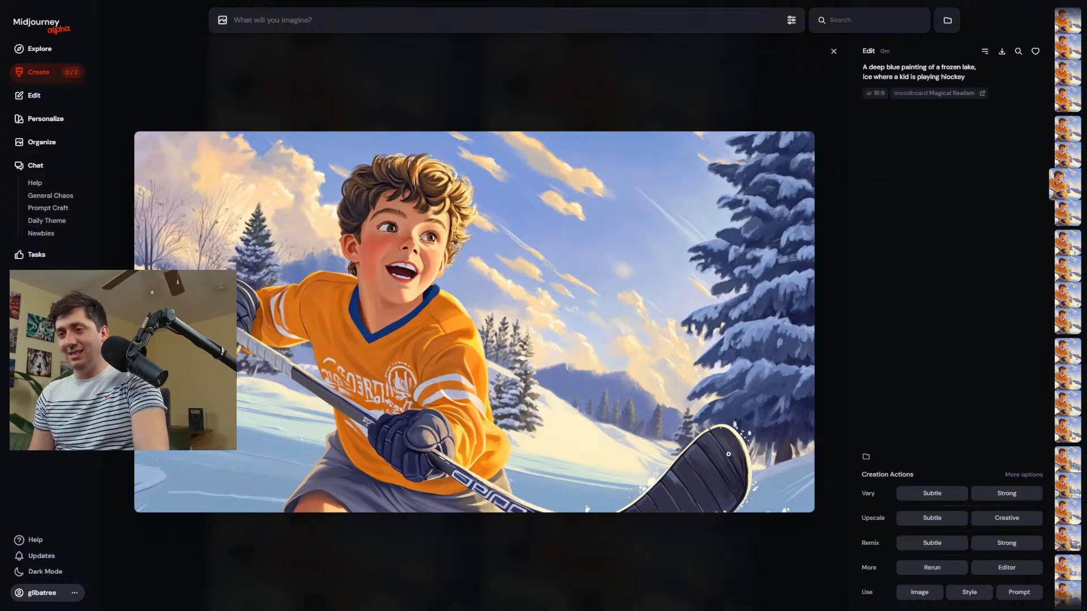
{"action": "left_click", "coordinate": [1003, 53]}
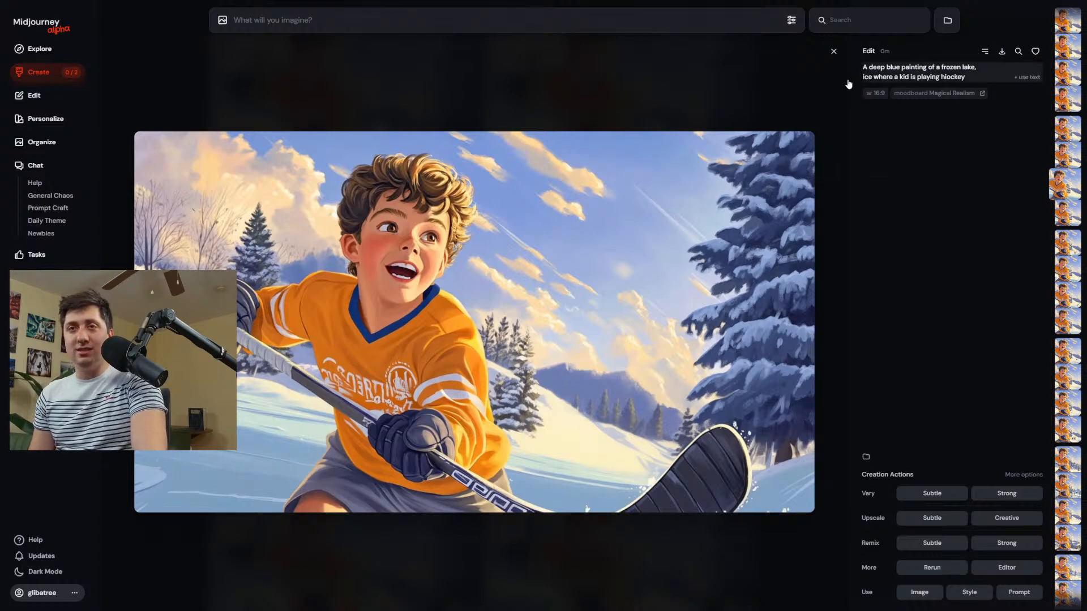
{"action": "left_click", "coordinate": [41, 98]}
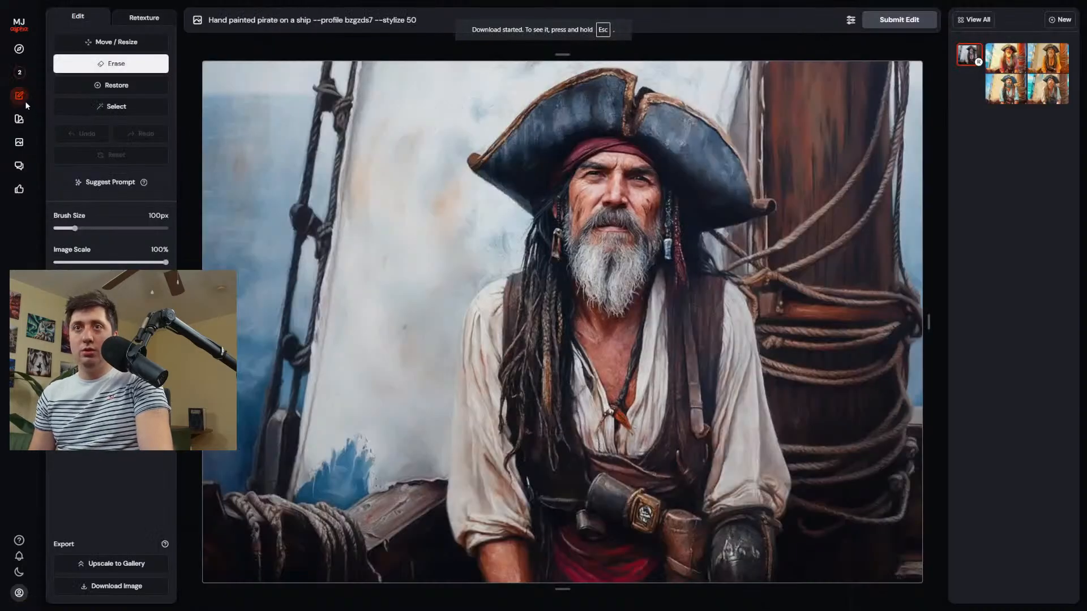
{"action": "left_click", "coordinate": [34, 72]}
{"action": "left_click", "coordinate": [792, 20]}
{"action": "mouse_move", "coordinate": [759, 145]}
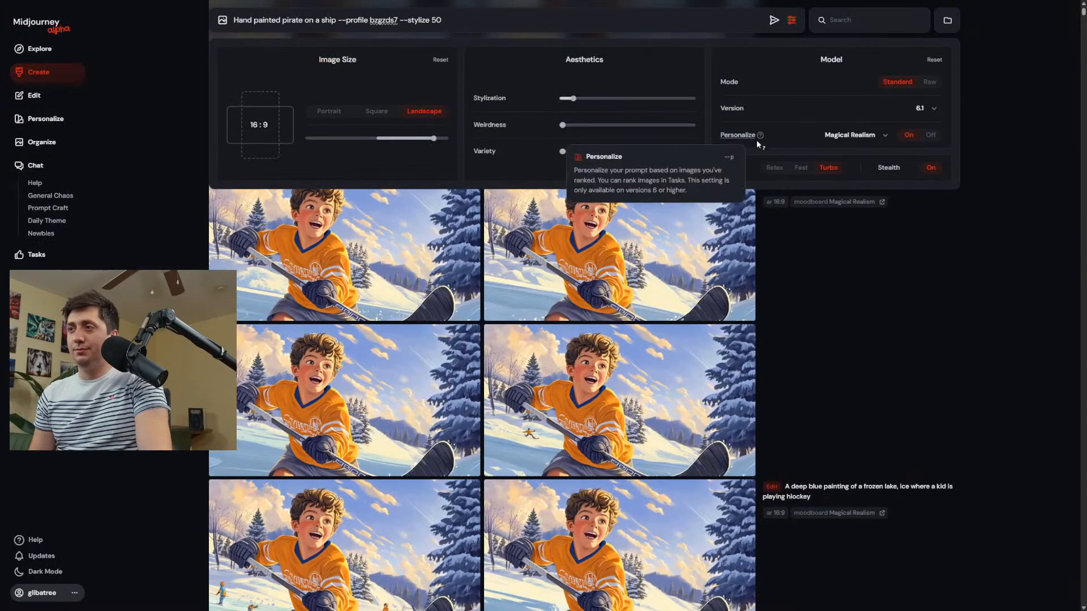
Open the personalization profiles page and look over the creations made with the Magical Realism moodboard.
{"action": "left_click", "coordinate": [46, 118]}
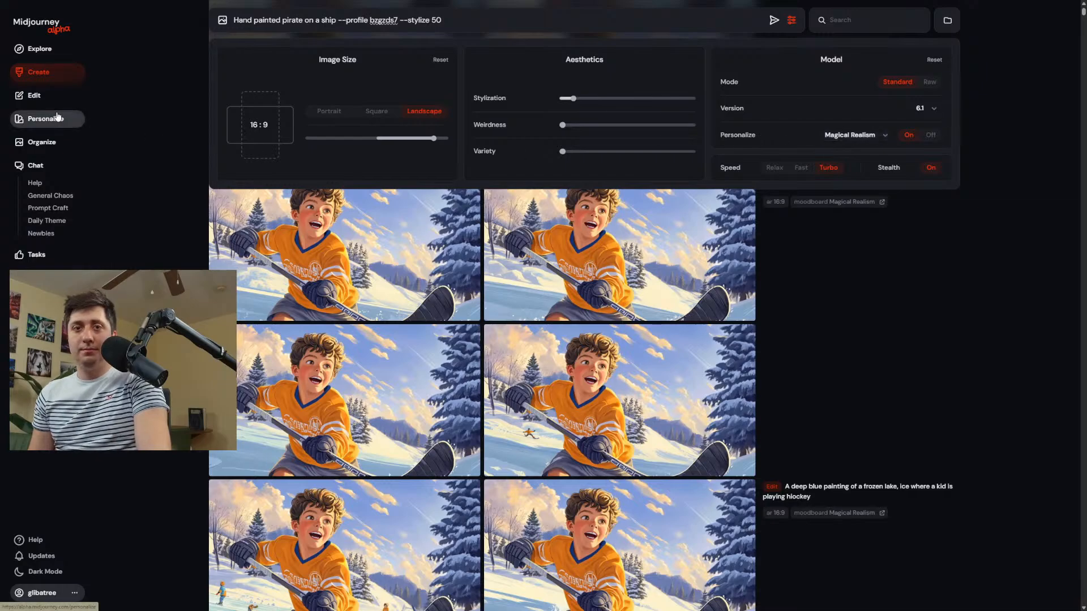
{"action": "left_click", "coordinate": [549, 432]}
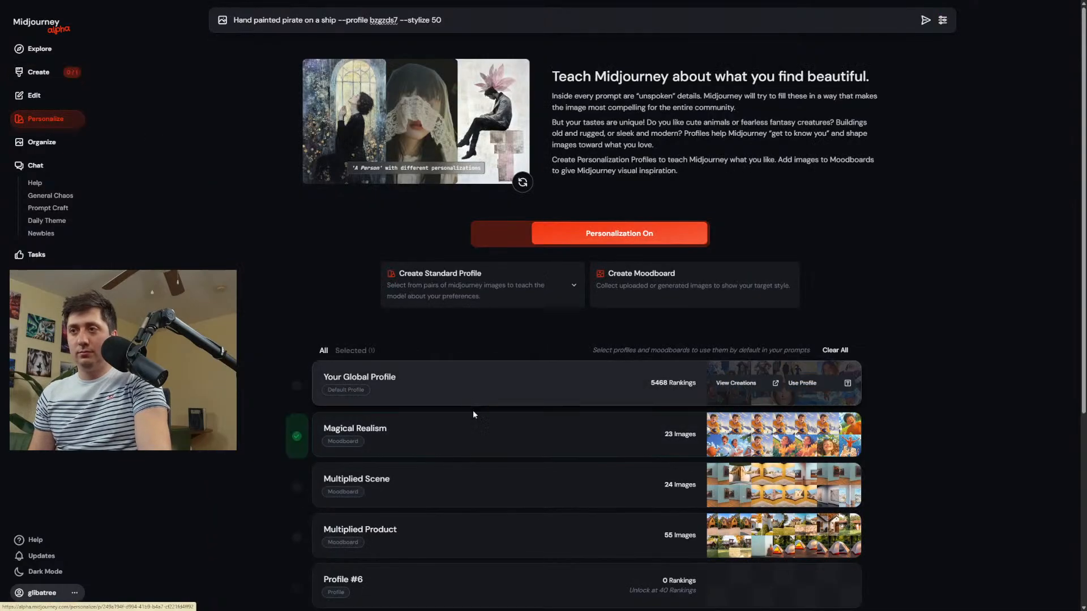
{"action": "mouse_move", "coordinate": [485, 433]}
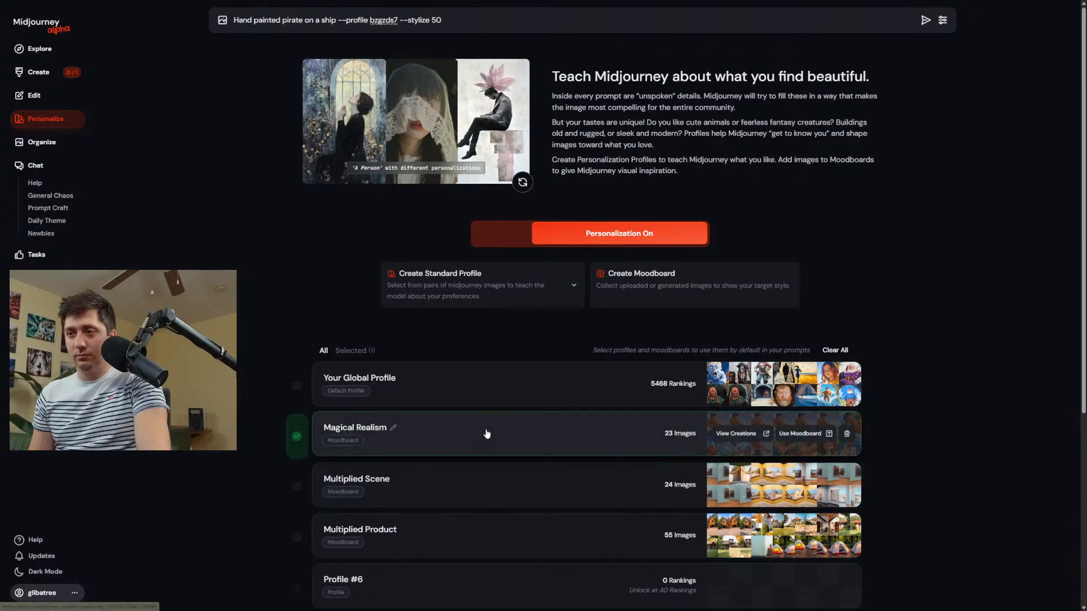
{"action": "left_click", "coordinate": [736, 434]}
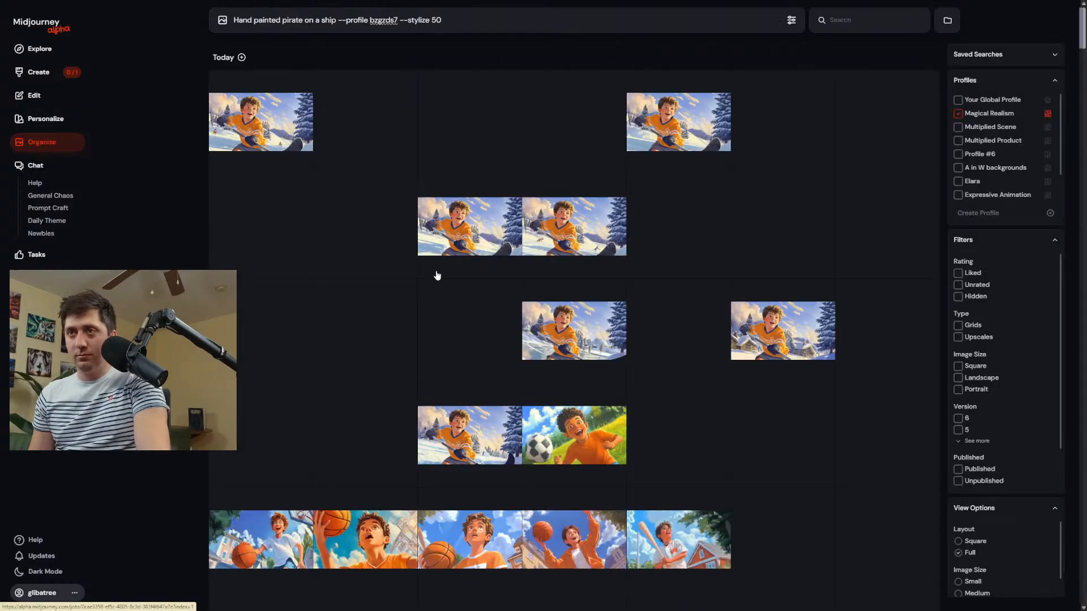
{"action": "scroll", "coordinate": [513, 308], "scroll_direction": "down", "scroll_amount": 1}
{"action": "scroll", "coordinate": [514, 310], "scroll_direction": "up", "scroll_amount": 1}
{"action": "key", "text": "alt+Left"}
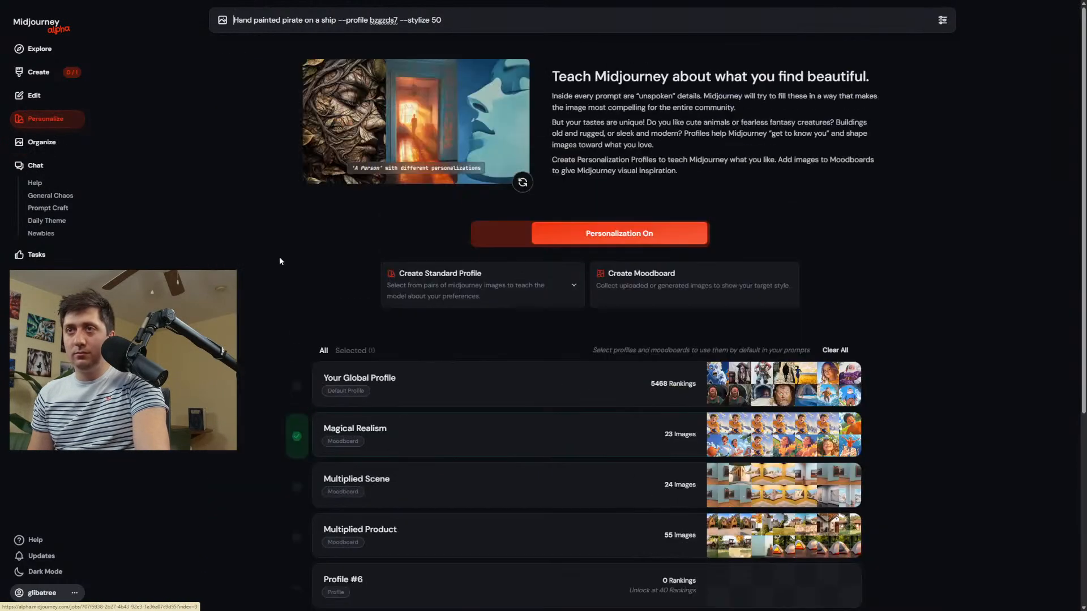
Upload the downloaded frozen-lake hockey image and the image of the boy jumping on a dock to the Magical Realism moodboard.
{"action": "left_click", "coordinate": [406, 440]}
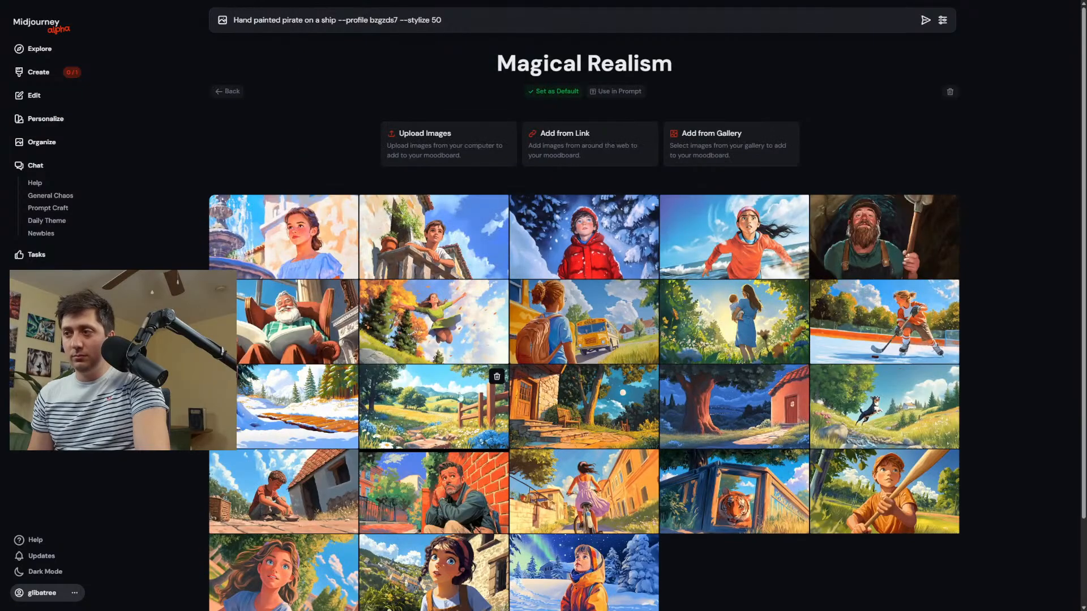
{"action": "left_click", "coordinate": [448, 146]}
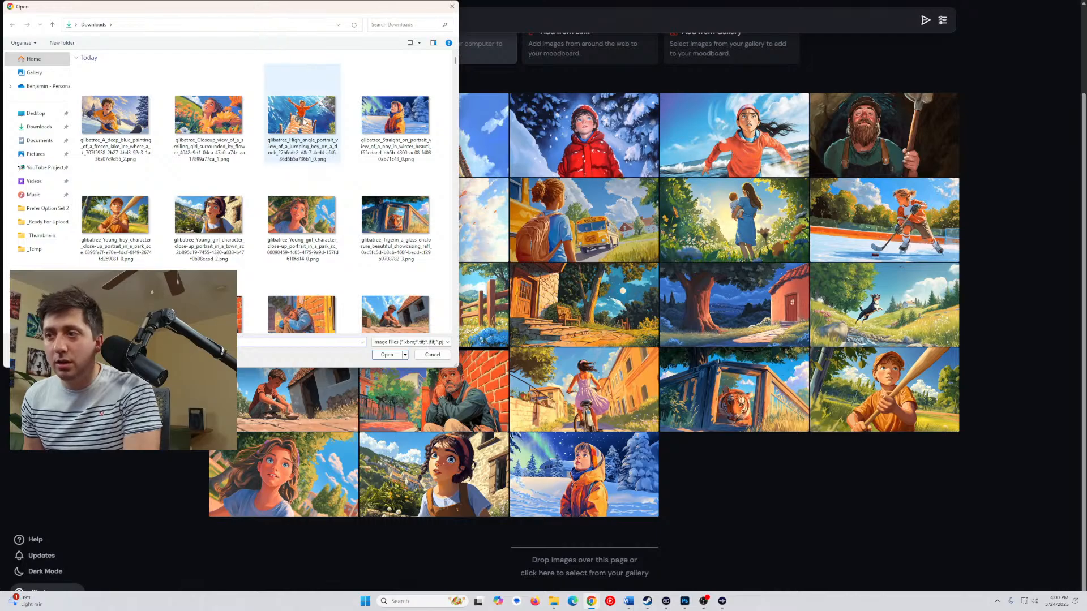
{"action": "left_click", "coordinate": [314, 122]}
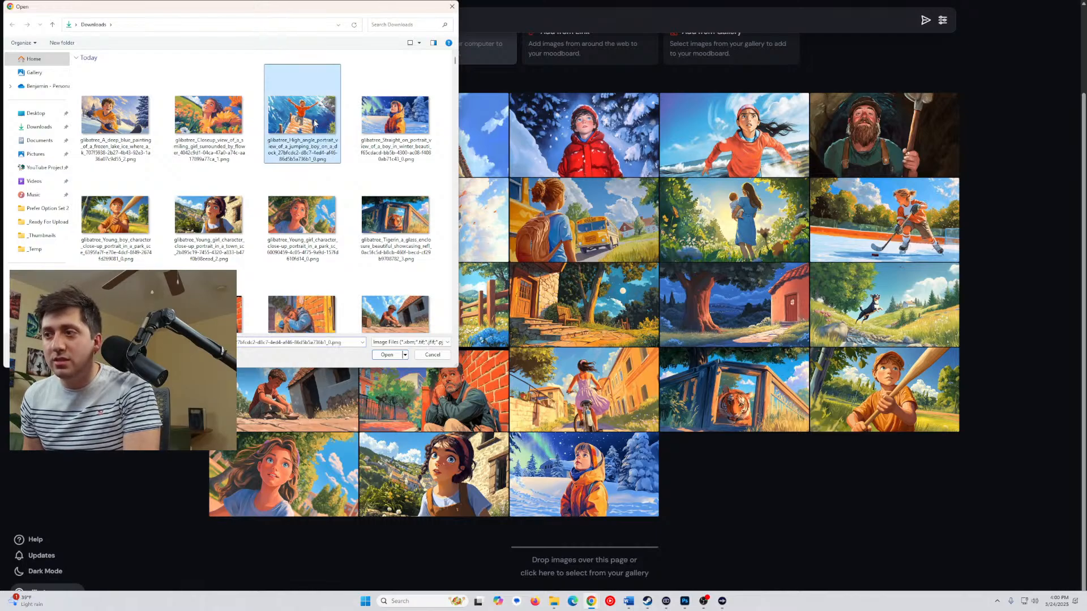
{"action": "scroll", "coordinate": [620, 329], "scroll_direction": "up", "scroll_amount": 2}
{"action": "scroll", "coordinate": [620, 328], "scroll_direction": "down", "scroll_amount": 2}
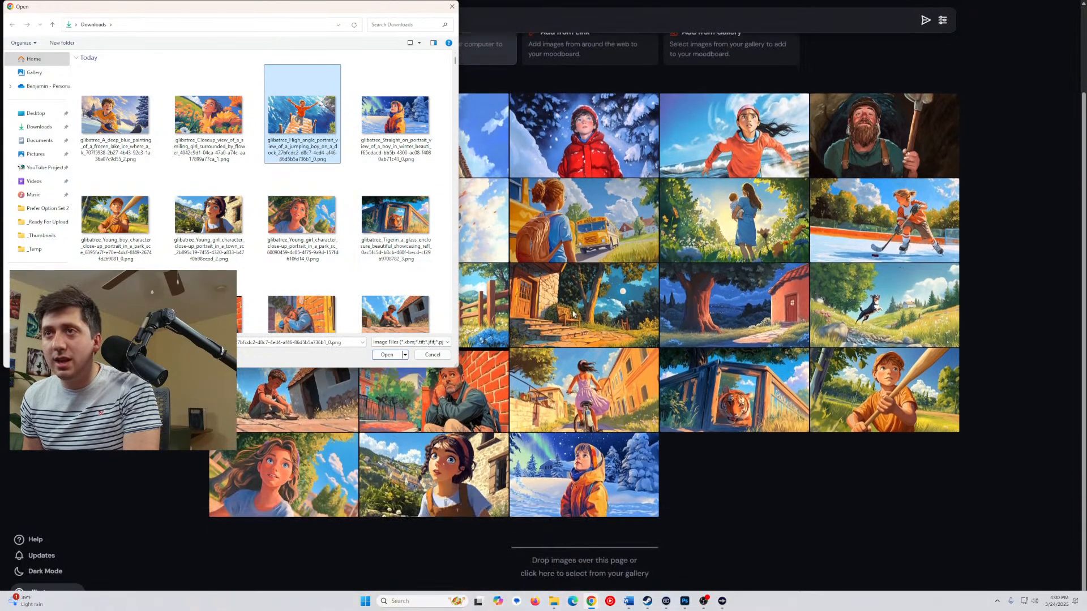
{"action": "left_click", "coordinate": [115, 122], "text": "ctrl"}
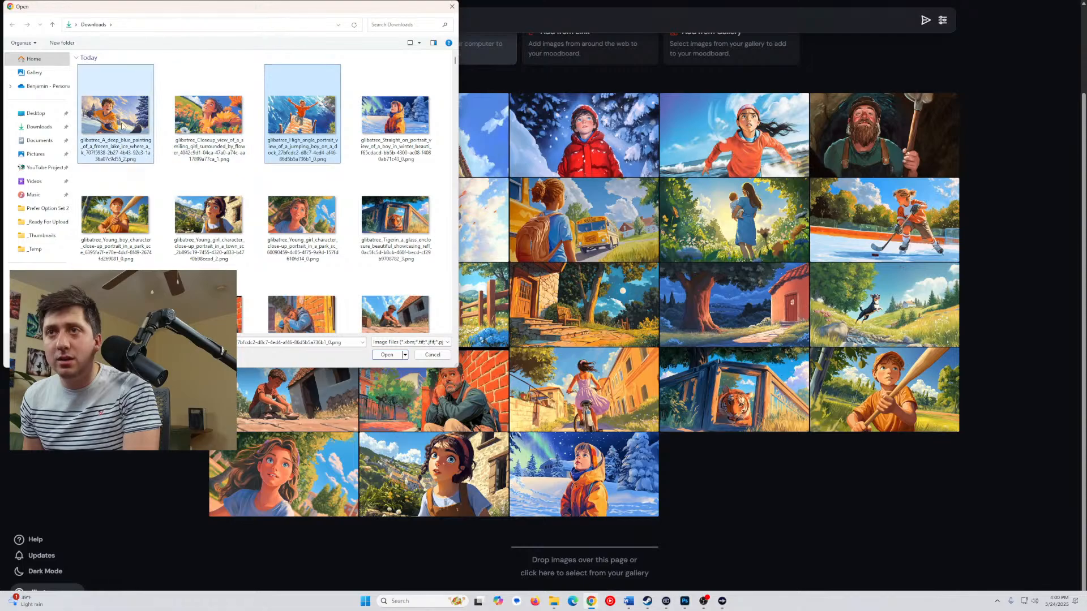
{"action": "left_click", "coordinate": [387, 355]}
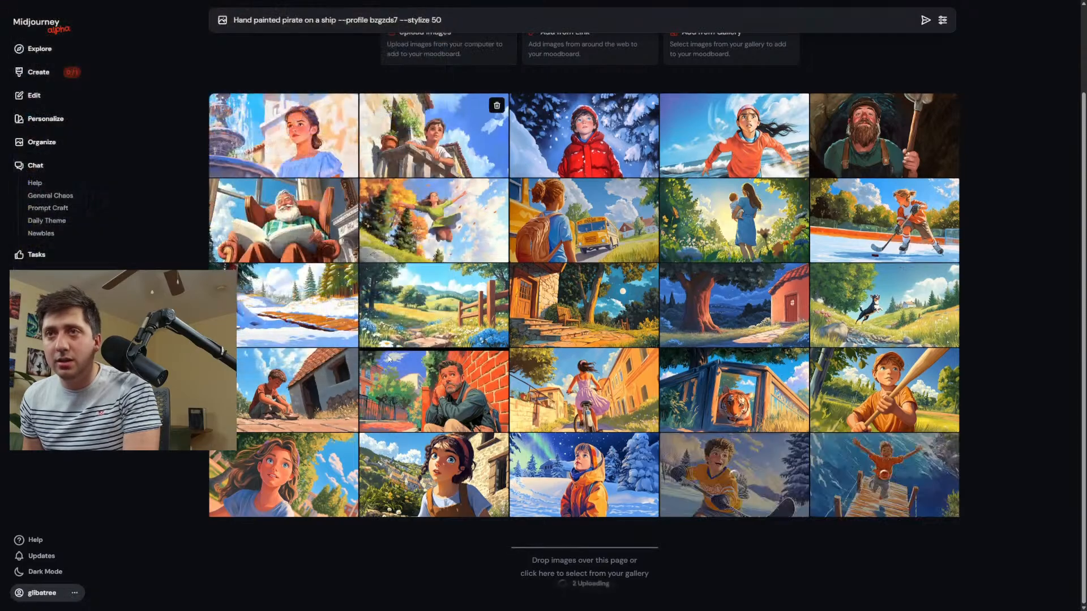
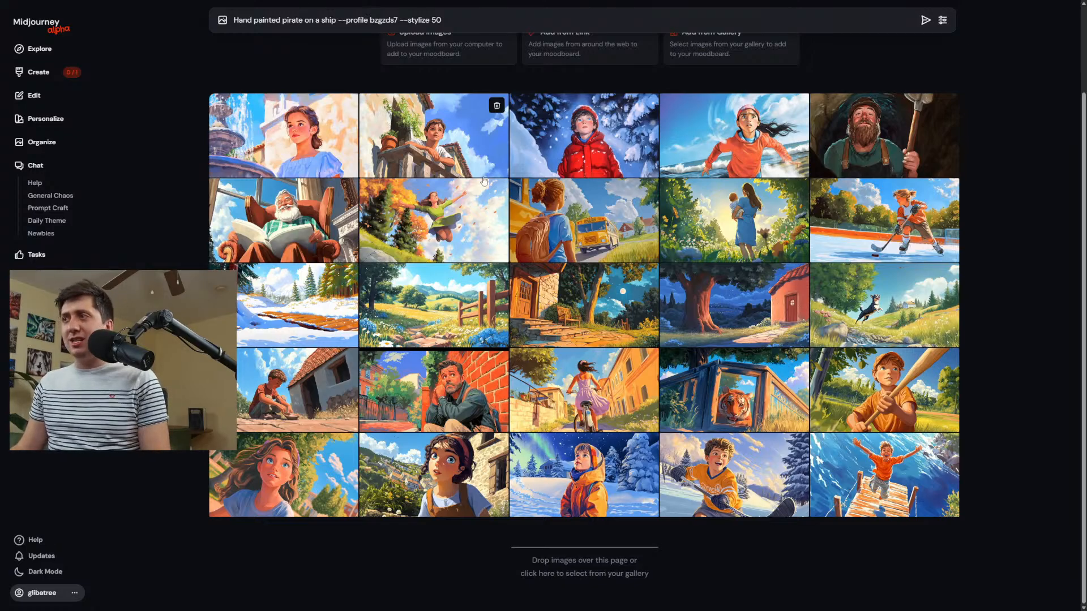
View enlarged the moodboard images of the old man reading, the child under northern lights, and the woman in the garden.
{"action": "left_click", "coordinate": [342, 246]}
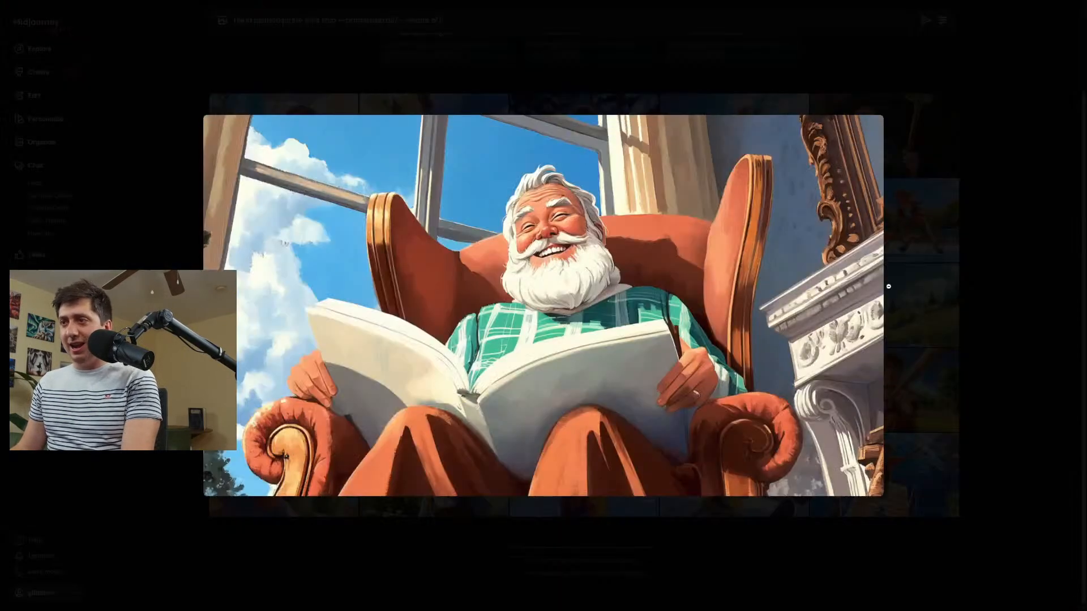
{"action": "left_click", "coordinate": [888, 287]}
{"action": "left_click", "coordinate": [553, 472]}
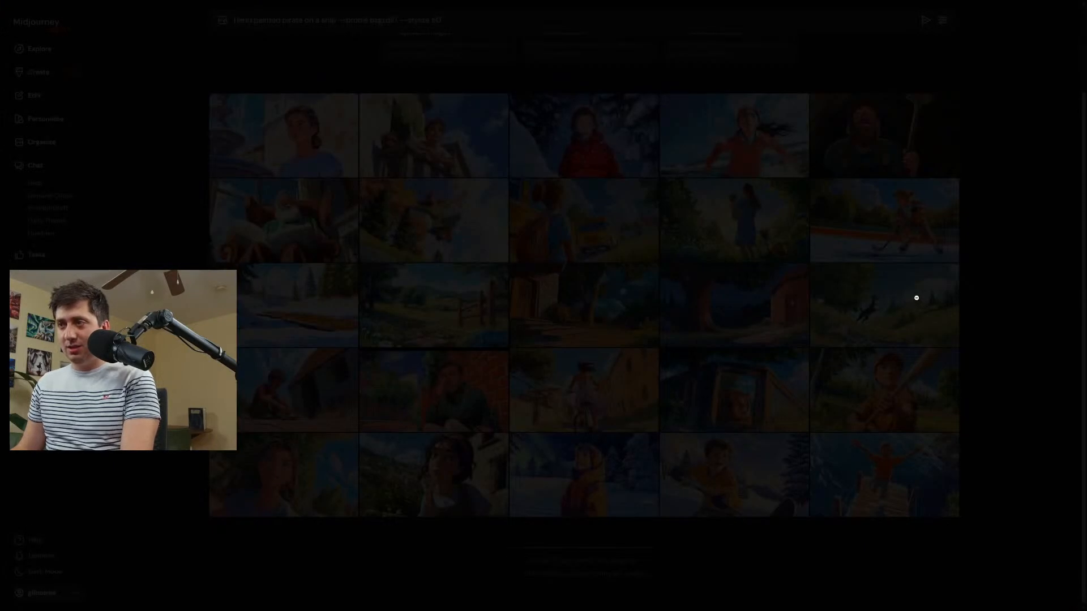
{"action": "left_click", "coordinate": [1009, 289]}
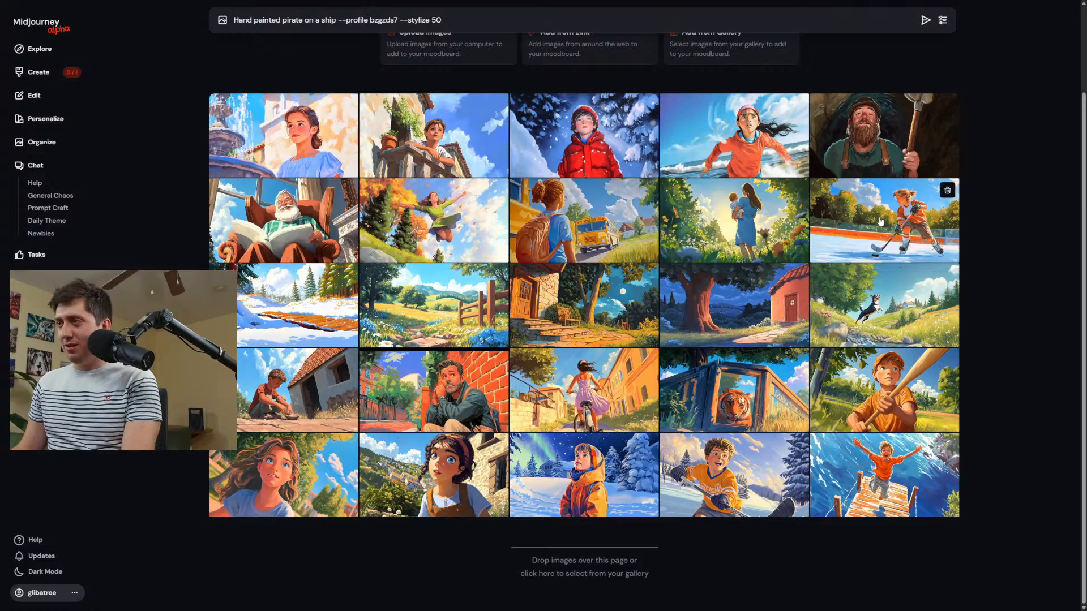
{"action": "left_click", "coordinate": [760, 220]}
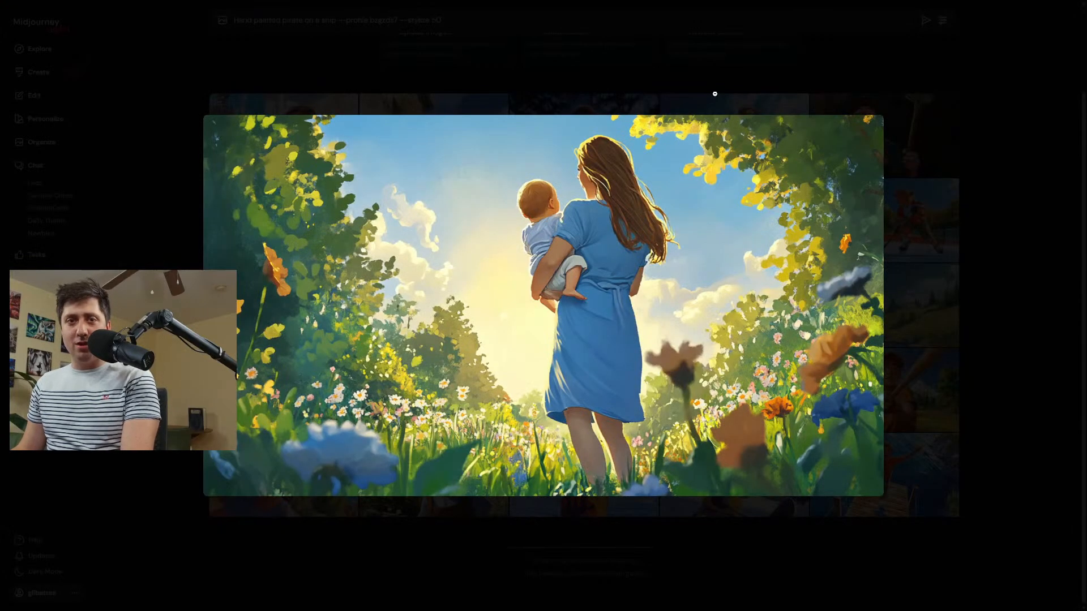
{"action": "left_click", "coordinate": [715, 94]}
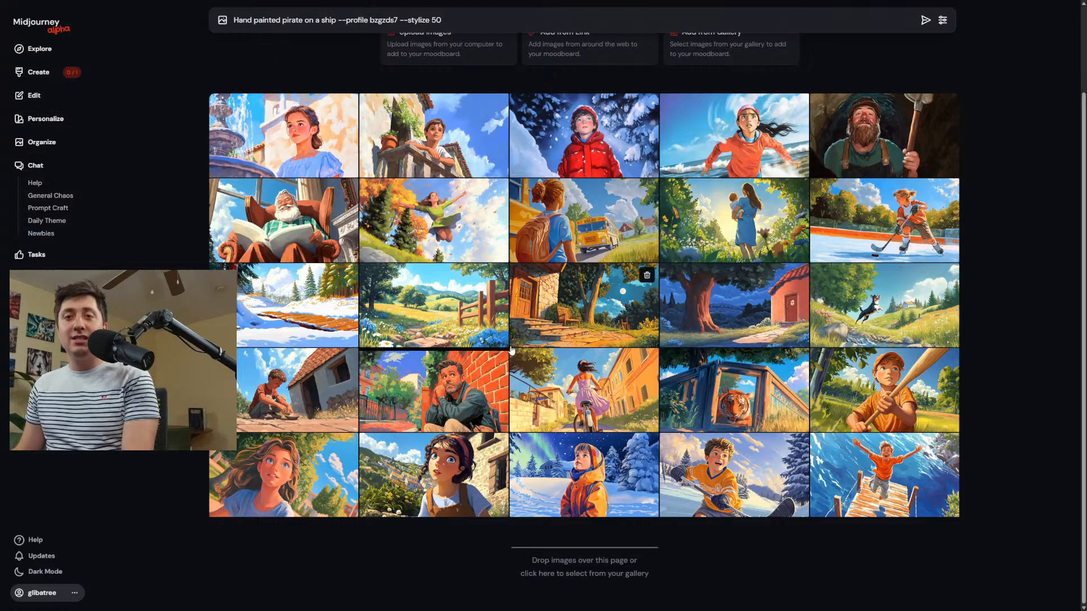
View enlarged the moodboard images of the girl by the fountain and the curly-haired boy playing hockey in the snow.
{"action": "scroll", "coordinate": [512, 350], "scroll_direction": "up", "scroll_amount": 2}
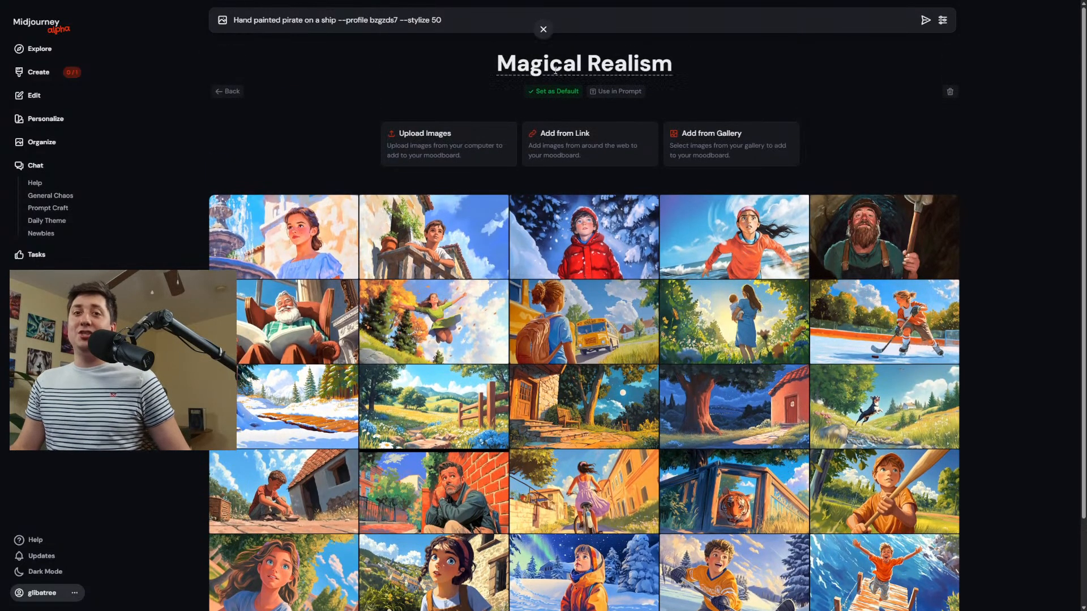
{"action": "left_click", "coordinate": [298, 248]}
{"action": "left_click", "coordinate": [848, 238]}
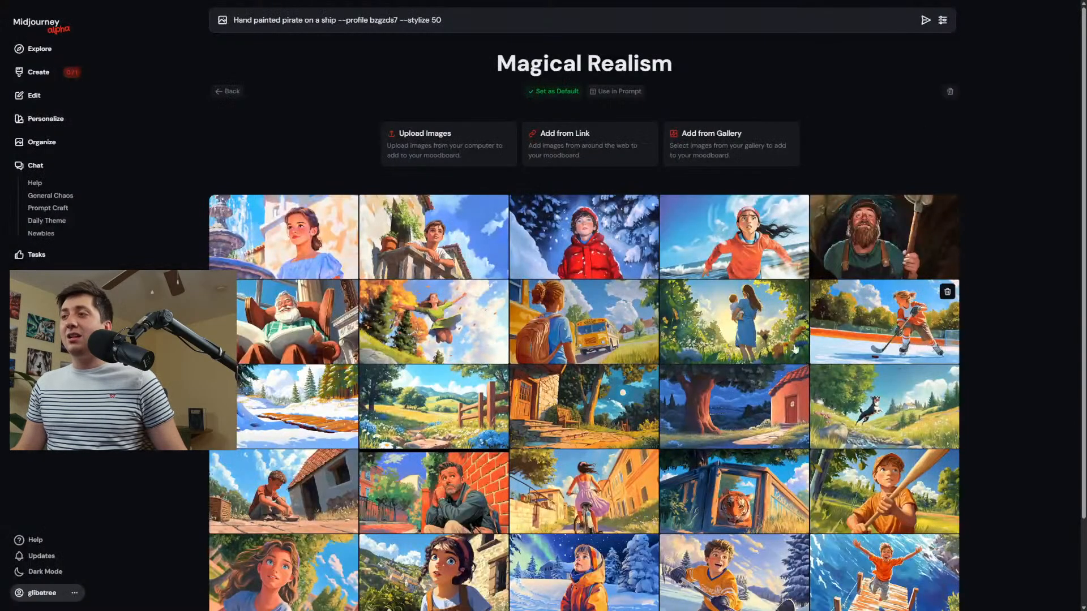
{"action": "scroll", "coordinate": [939, 294], "scroll_direction": "down", "scroll_amount": 2}
{"action": "left_click", "coordinate": [752, 456]}
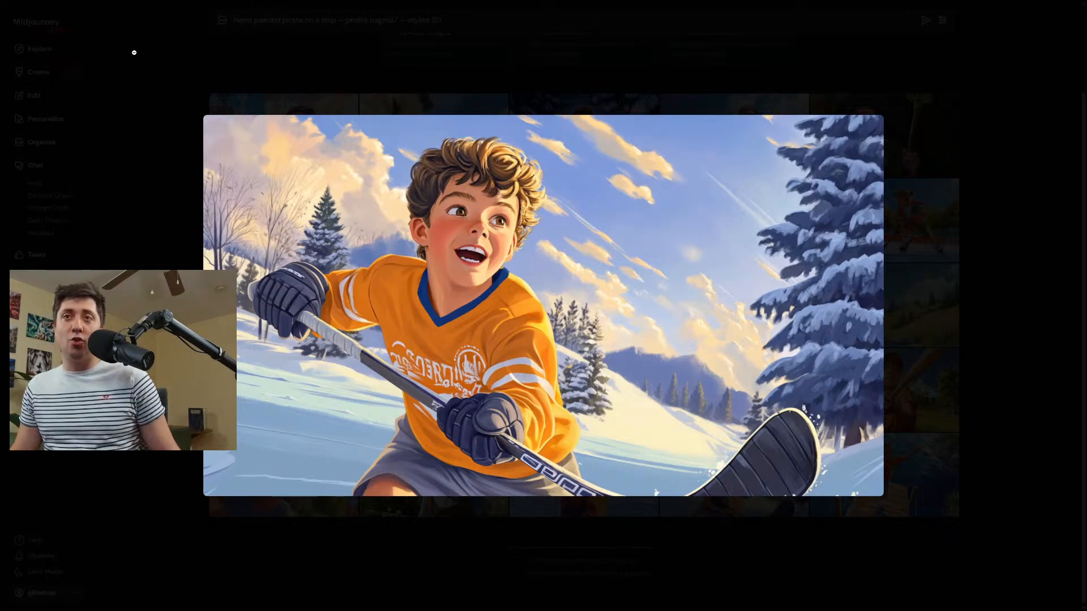
{"action": "left_click", "coordinate": [134, 52]}
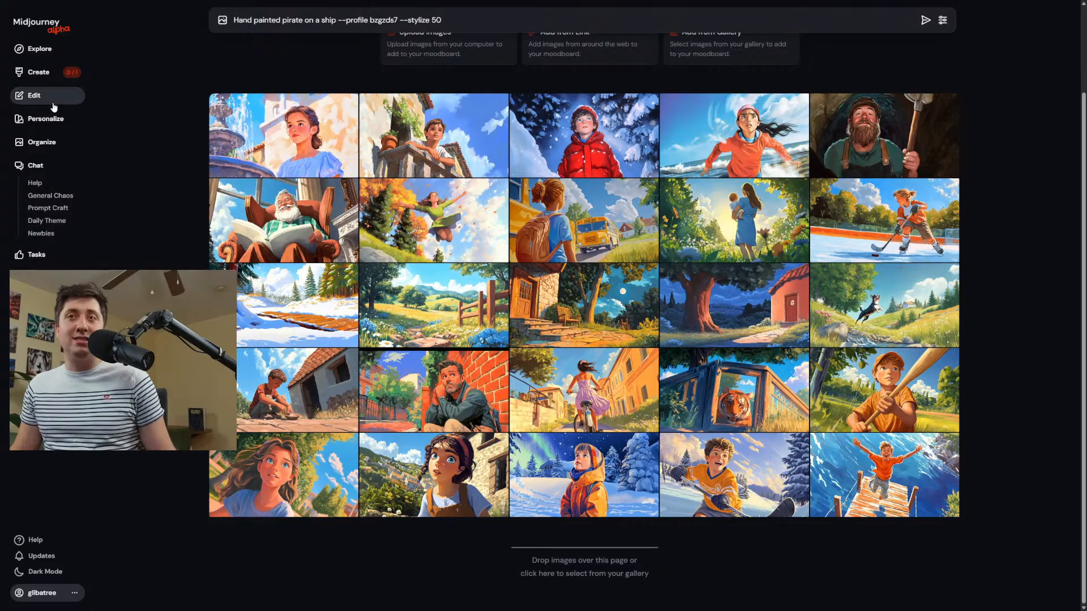
Browse the history of created images to examine the prompts and styles behind the Magical Realism and global profile generations.
{"action": "left_click", "coordinate": [53, 79]}
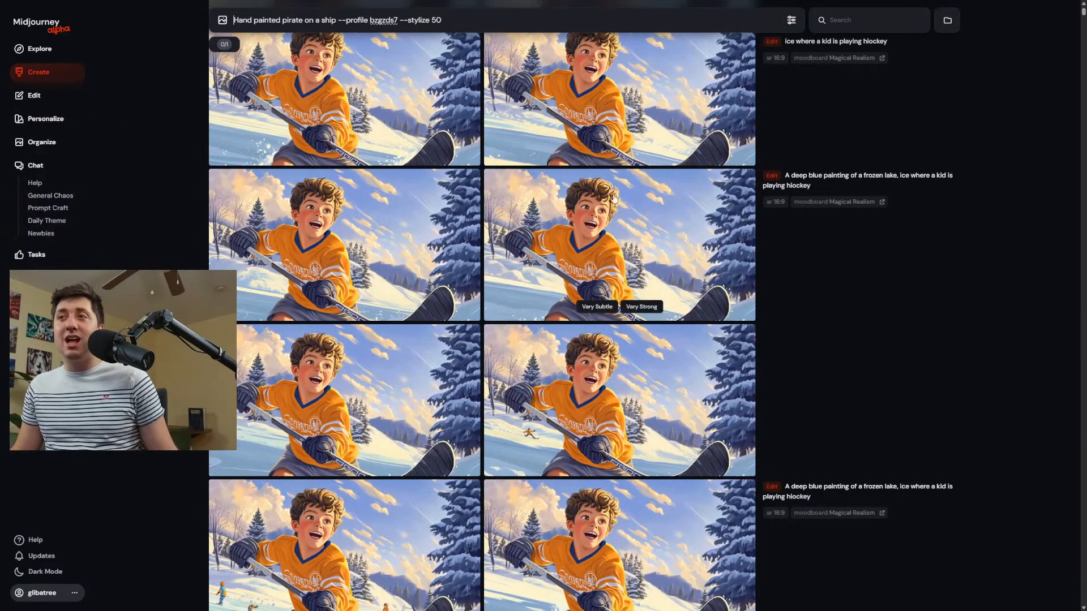
{"action": "scroll", "coordinate": [910, 92], "scroll_direction": "down", "scroll_amount": 15}
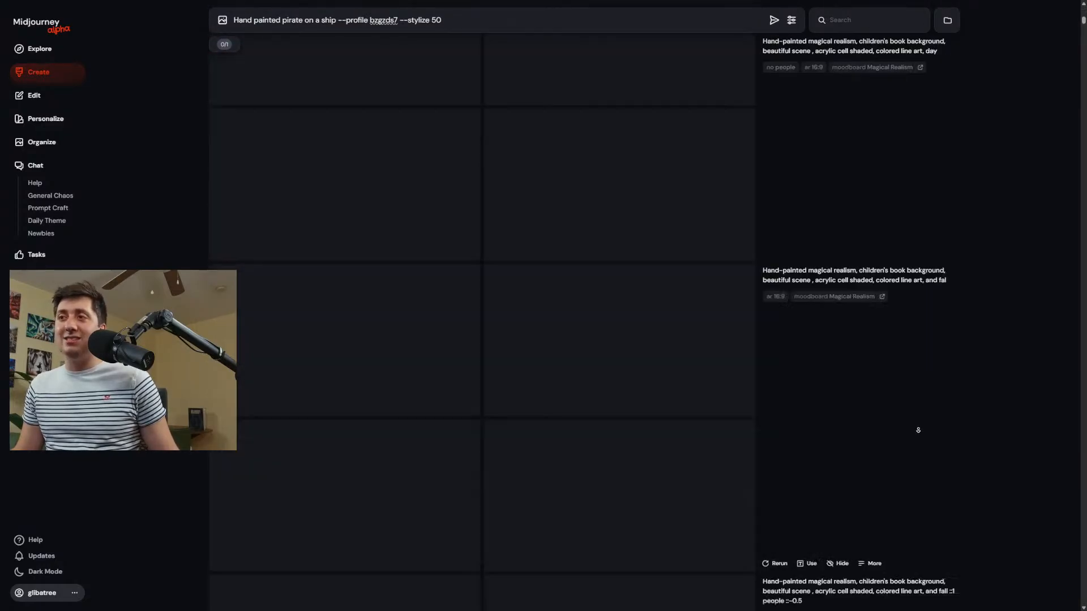
{"action": "scroll", "coordinate": [918, 430], "scroll_direction": "down", "scroll_amount": 10}
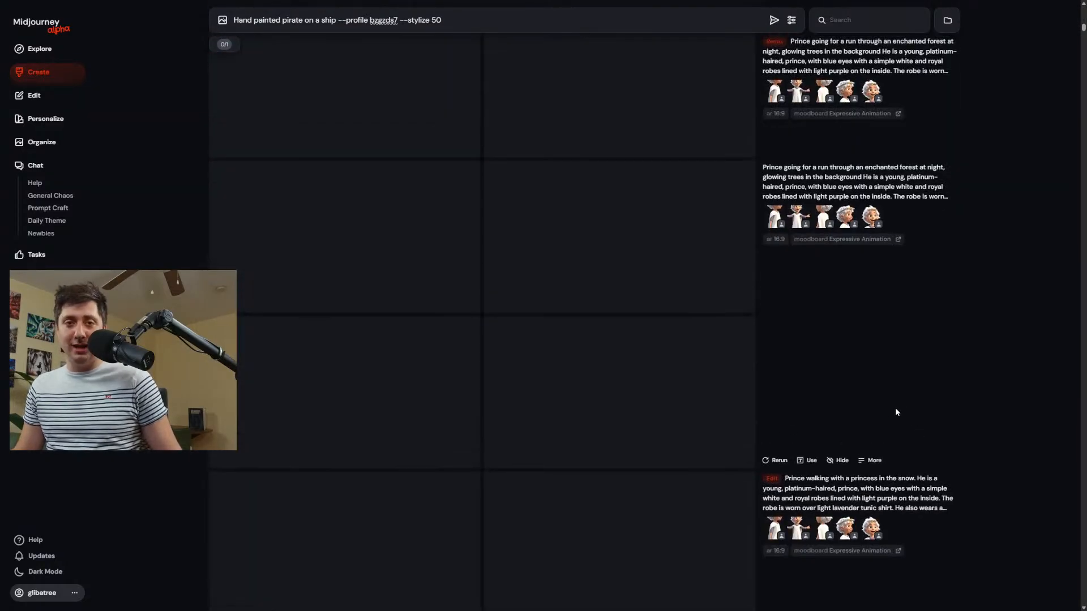
{"action": "scroll", "coordinate": [923, 365], "scroll_direction": "down", "scroll_amount": 10}
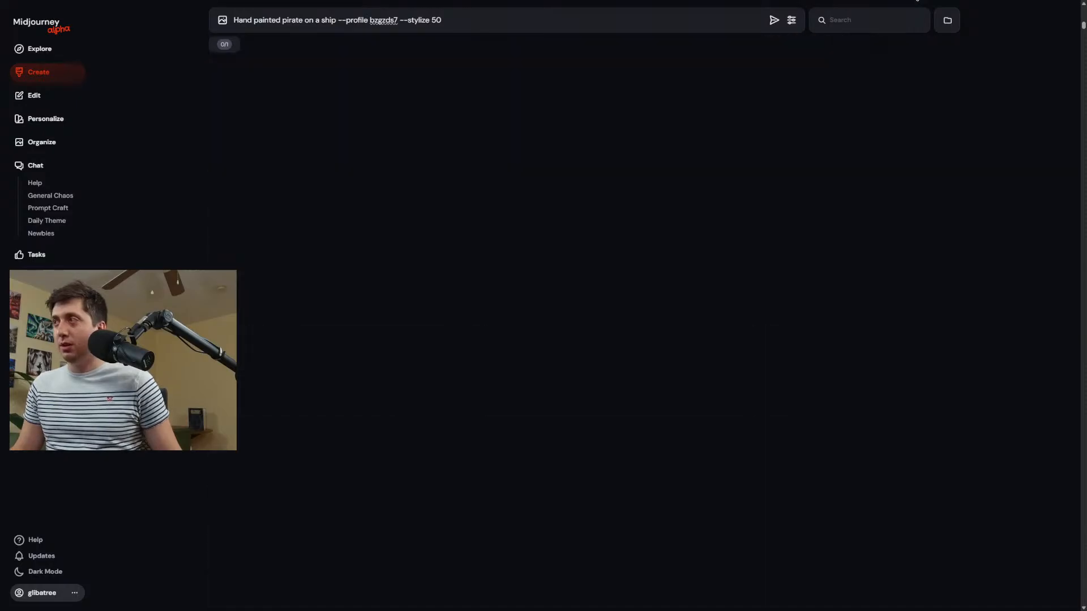
{"action": "scroll", "coordinate": [841, 253], "scroll_direction": "up", "scroll_amount": 20}
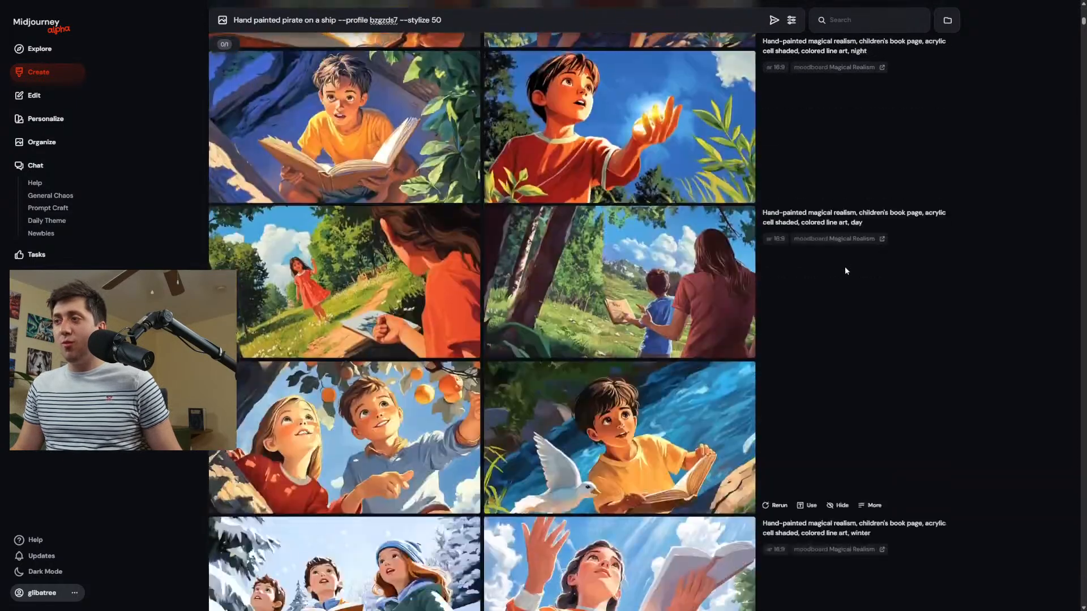
{"action": "scroll", "coordinate": [845, 271], "scroll_direction": "down", "scroll_amount": 15}
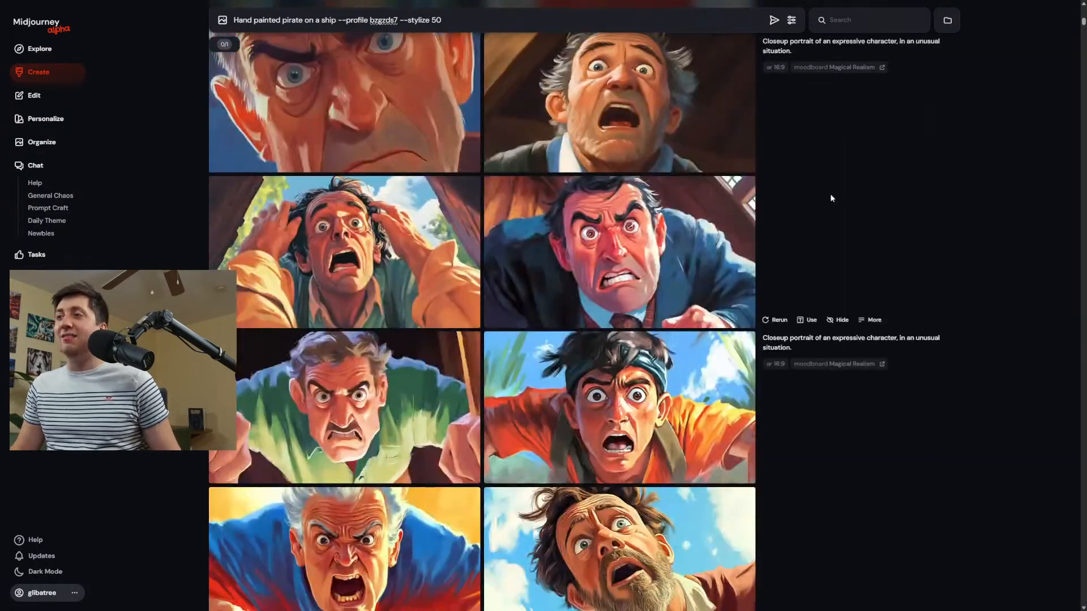
{"action": "scroll", "coordinate": [847, 263], "scroll_direction": "down", "scroll_amount": 15}
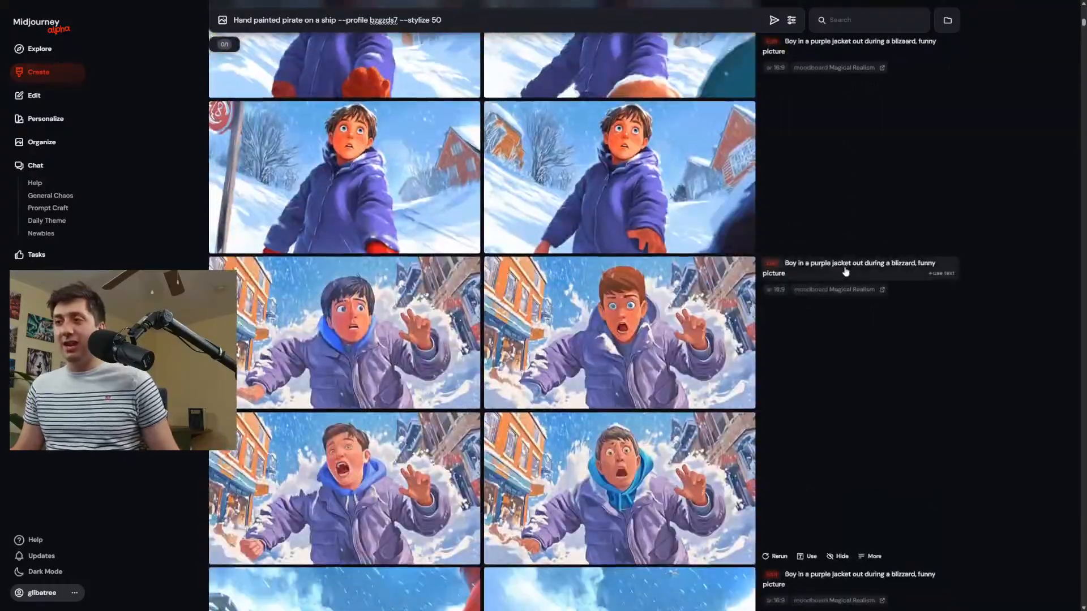
{"action": "scroll", "coordinate": [836, 281], "scroll_direction": "down", "scroll_amount": 5}
{"action": "scroll", "coordinate": [792, 254], "scroll_direction": "down", "scroll_amount": 5}
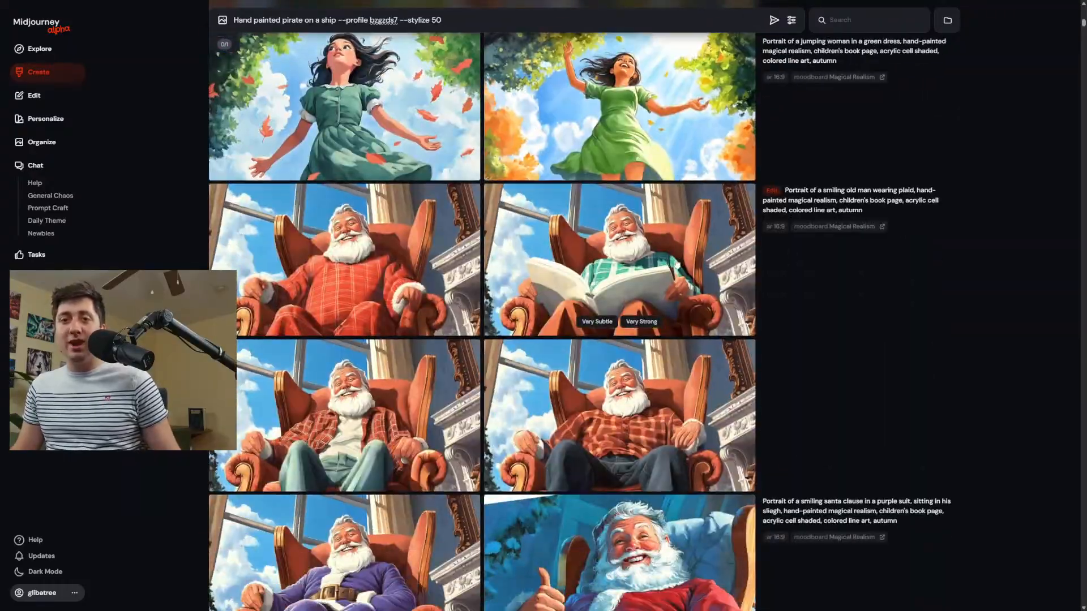
{"action": "scroll", "coordinate": [685, 205], "scroll_direction": "down", "scroll_amount": 12}
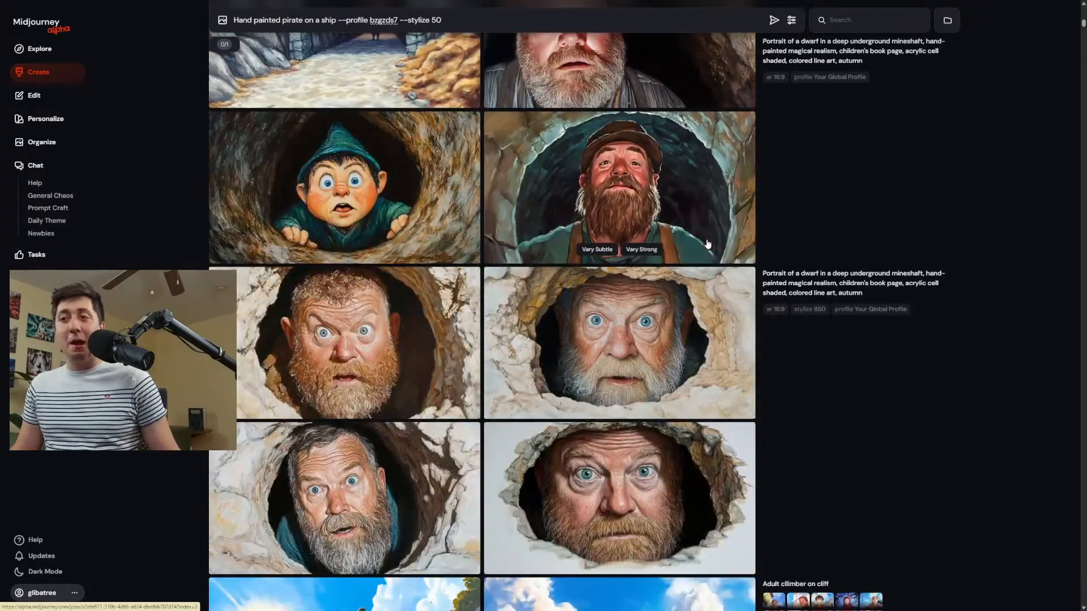
{"action": "scroll", "coordinate": [711, 245], "scroll_direction": "down", "scroll_amount": 6}
{"action": "scroll", "coordinate": [715, 248], "scroll_direction": "down", "scroll_amount": 1}
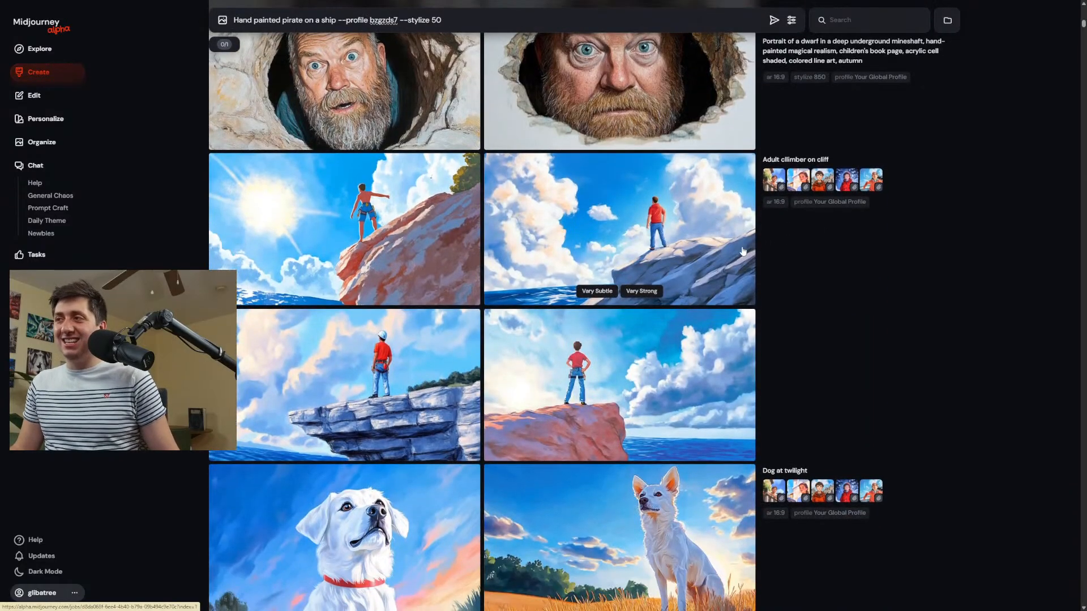
{"action": "scroll", "coordinate": [779, 221], "scroll_direction": "down", "scroll_amount": 10}
{"action": "scroll", "coordinate": [784, 245], "scroll_direction": "down", "scroll_amount": 7}
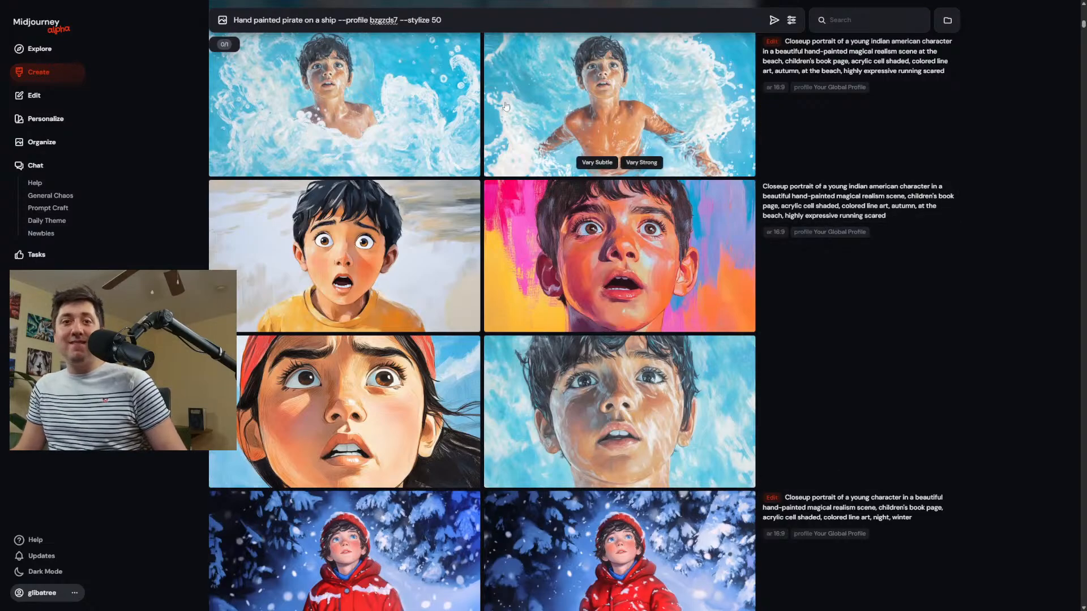
Reuse the prompt text of the night winter closeup portraits showing the boy in the red coat for the current prompt.
{"action": "mouse_move", "coordinate": [587, 315]}
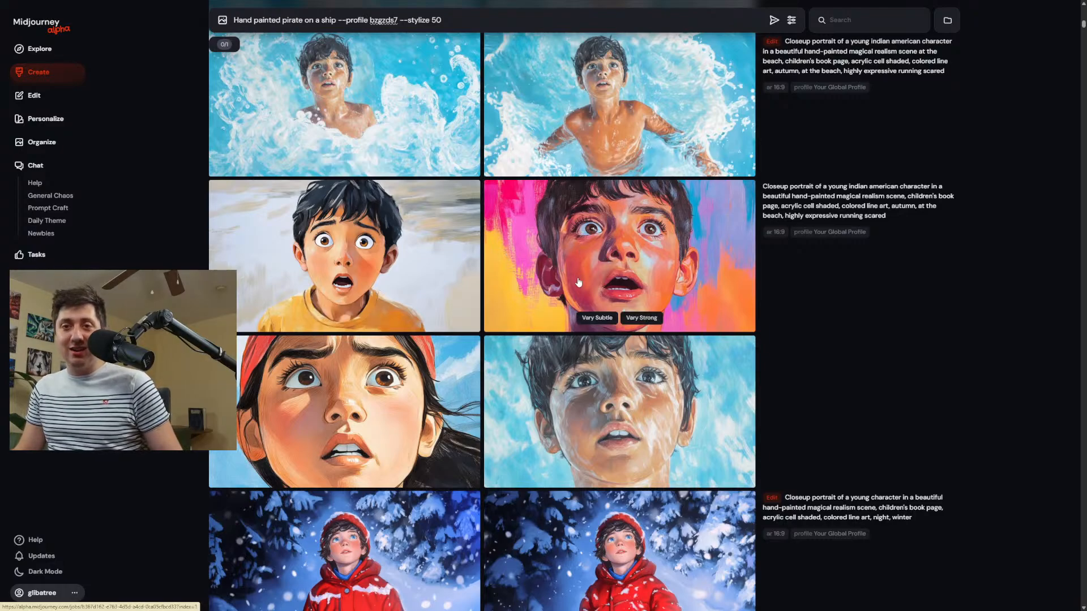
{"action": "scroll", "coordinate": [577, 281], "scroll_direction": "down", "scroll_amount": 6}
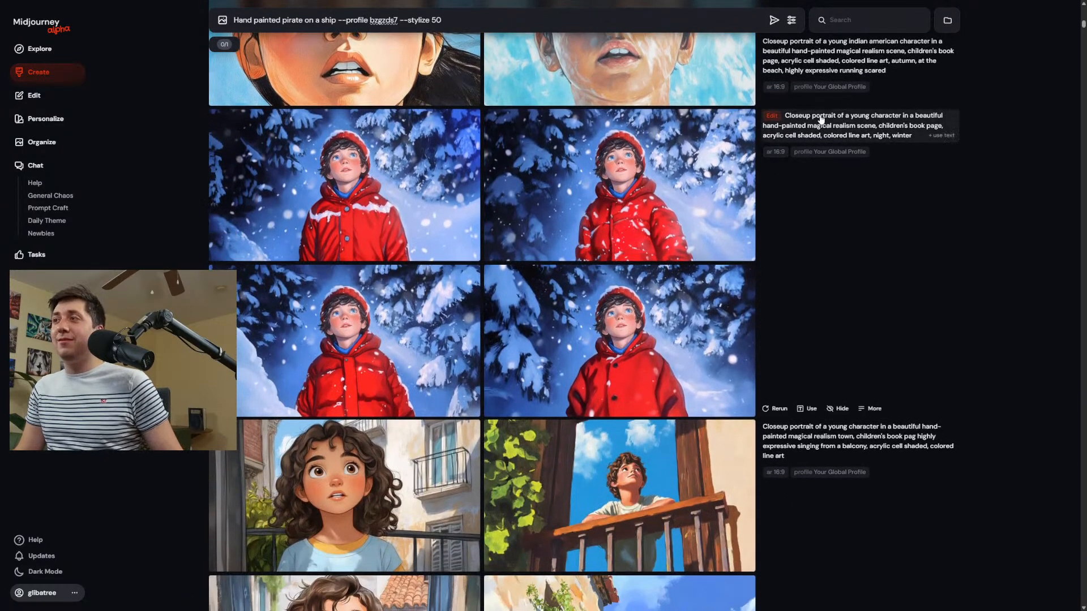
{"action": "left_click", "coordinate": [817, 121]}
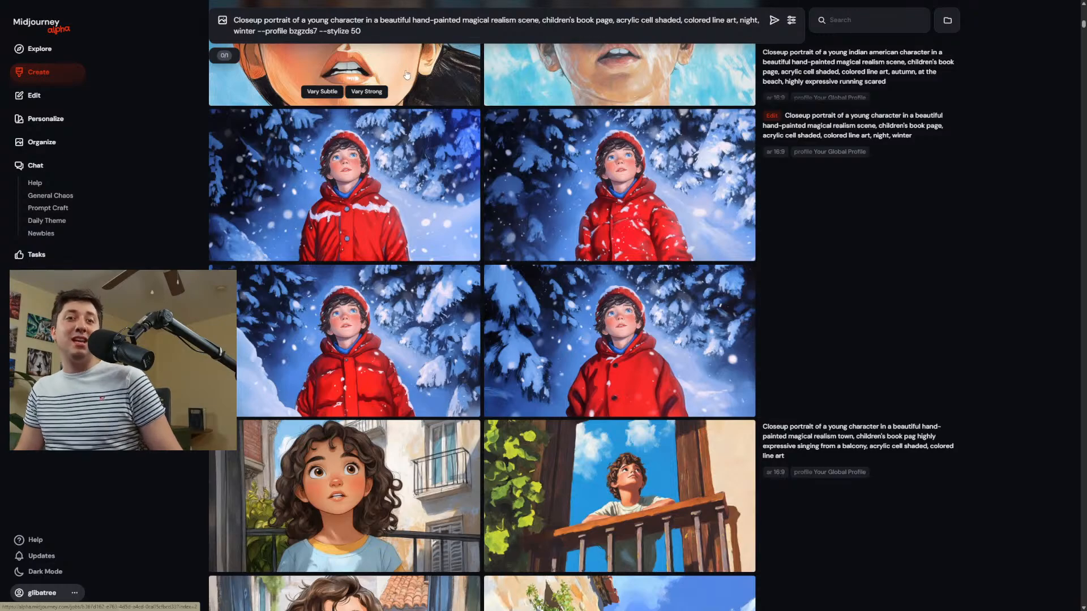
Examine the magical realism town generations, enlarging the blue-shirted boy running in an alley and the yellow-shirted boy seen from behind.
{"action": "scroll", "coordinate": [405, 88], "scroll_direction": "down", "scroll_amount": 3}
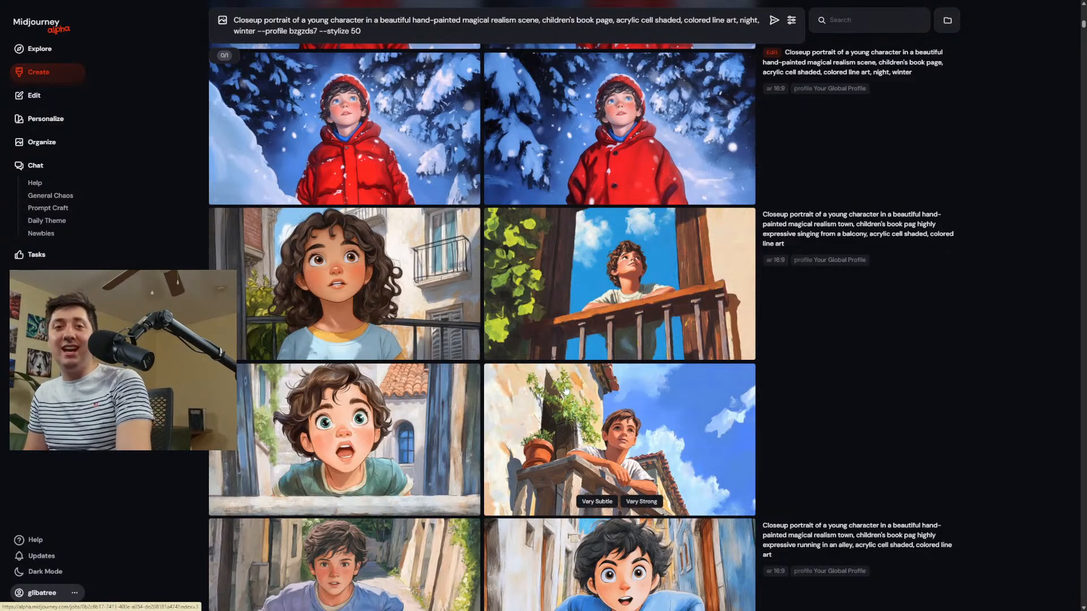
{"action": "scroll", "coordinate": [626, 386], "scroll_direction": "down", "scroll_amount": 3}
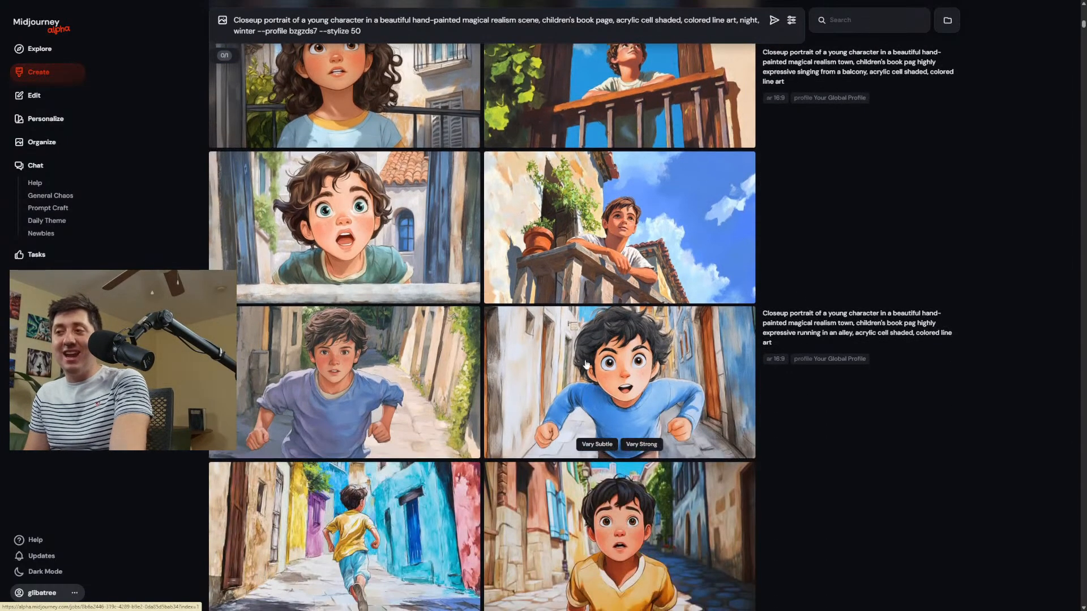
{"action": "left_click", "coordinate": [627, 386]}
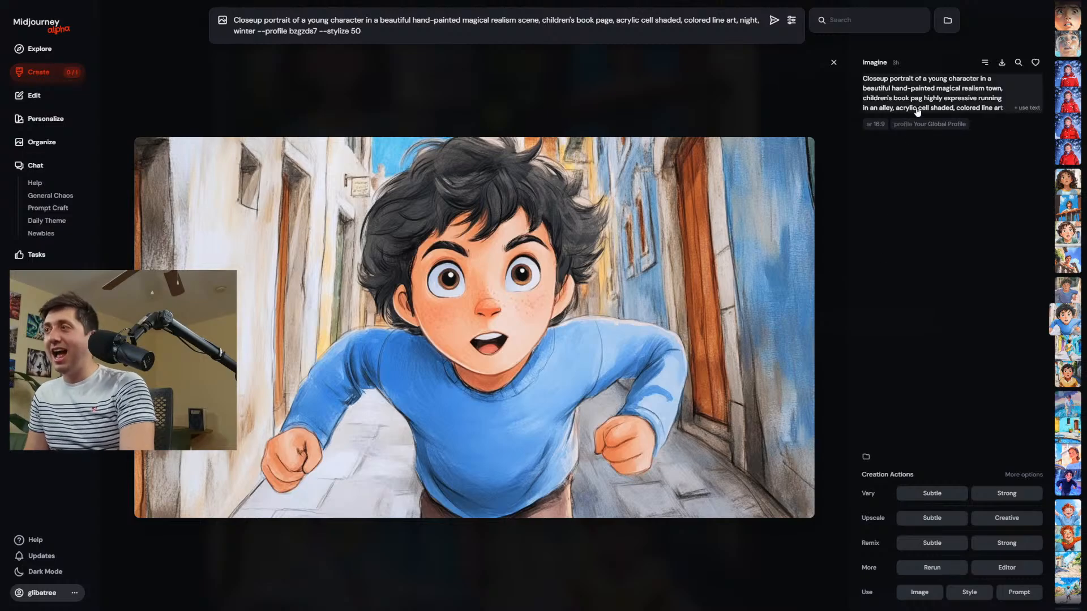
{"action": "left_click", "coordinate": [584, 91]}
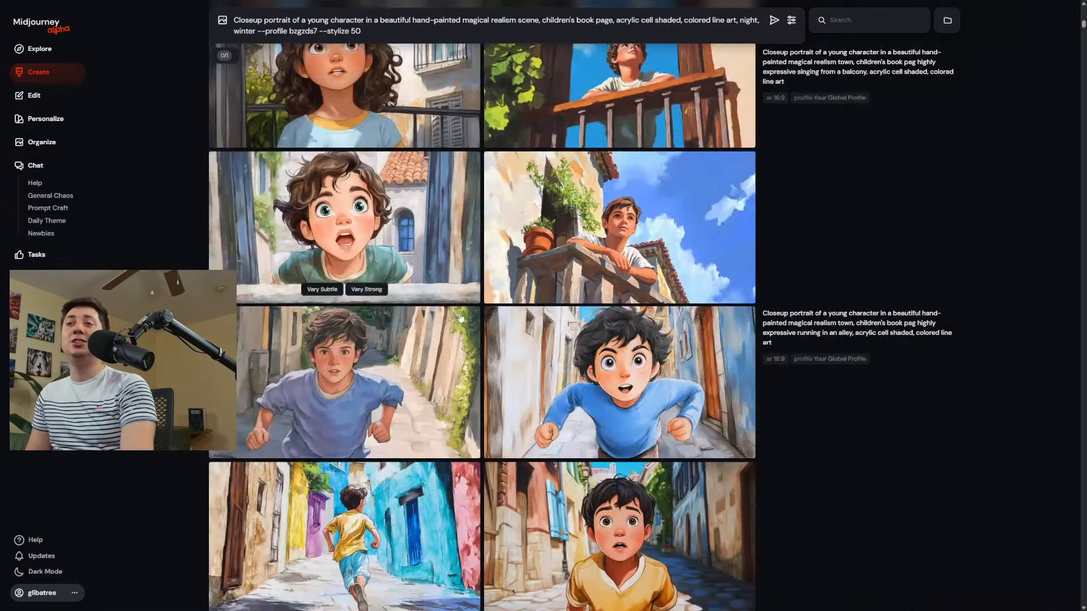
{"action": "scroll", "coordinate": [419, 488], "scroll_direction": "down", "scroll_amount": 1}
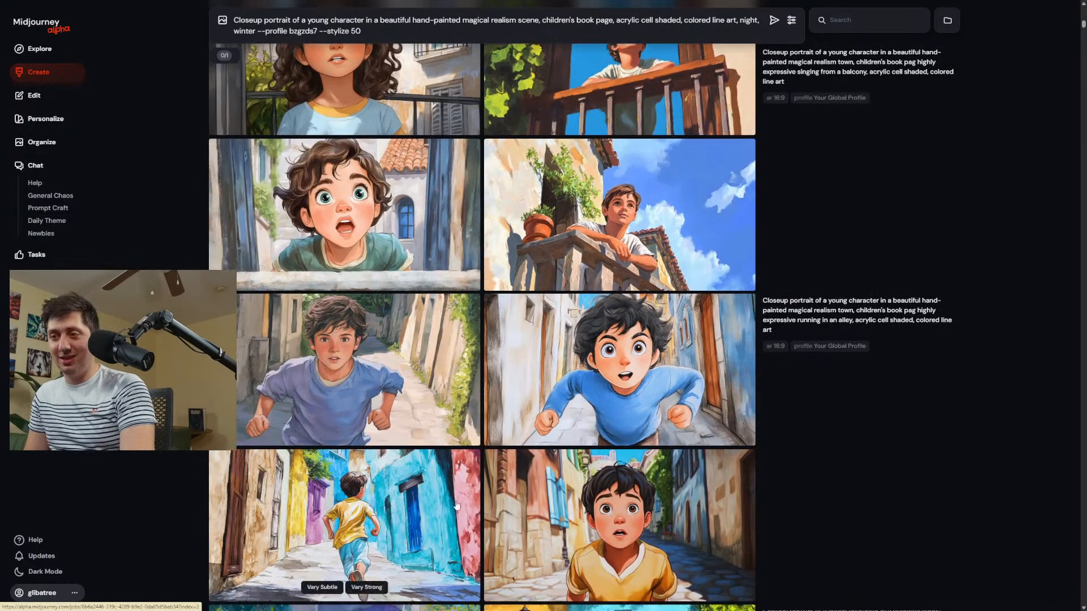
{"action": "left_click", "coordinate": [402, 487]}
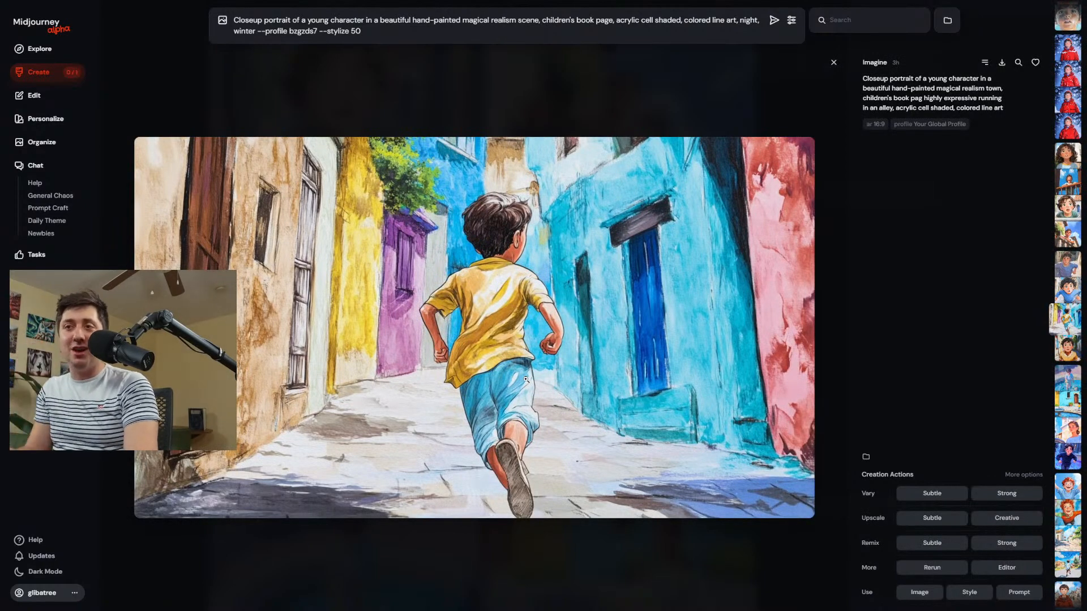
{"action": "left_click", "coordinate": [457, 105]}
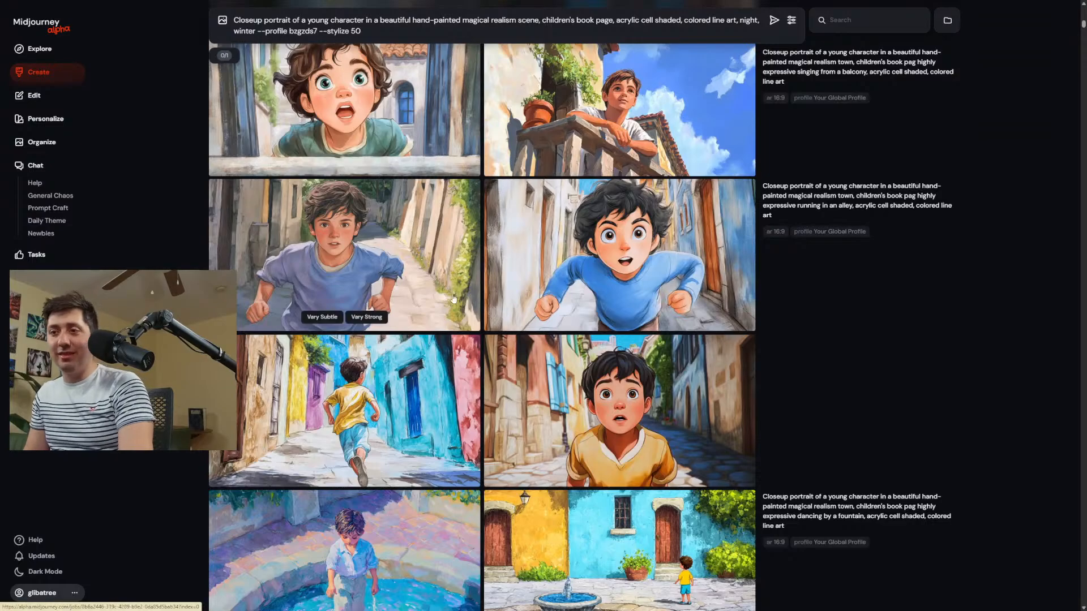
{"action": "scroll", "coordinate": [486, 396], "scroll_direction": "down", "scroll_amount": 3}
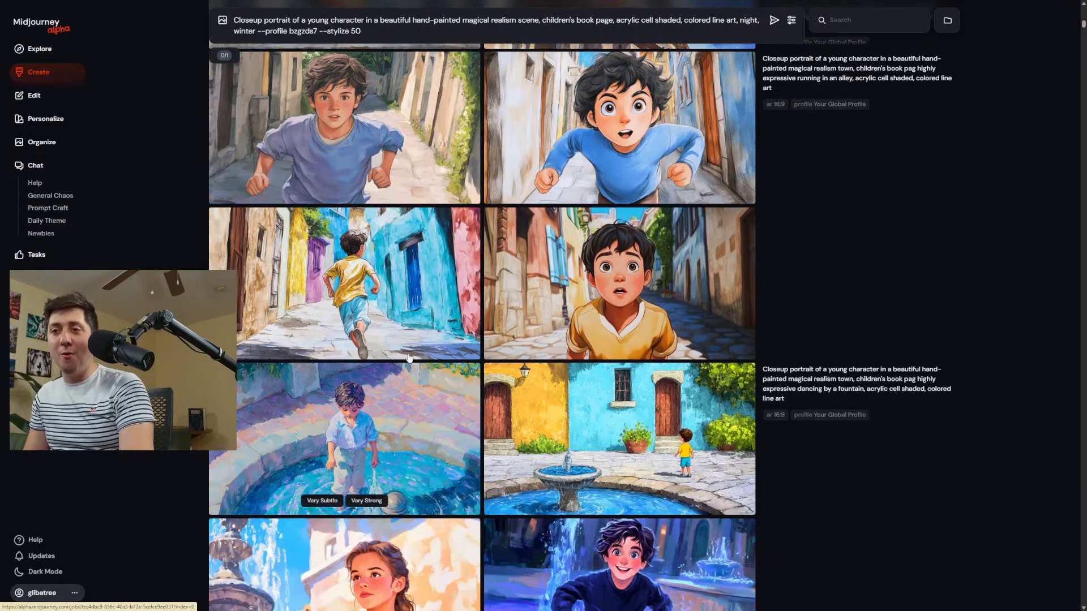
{"action": "scroll", "coordinate": [466, 345], "scroll_direction": "down", "scroll_amount": 2}
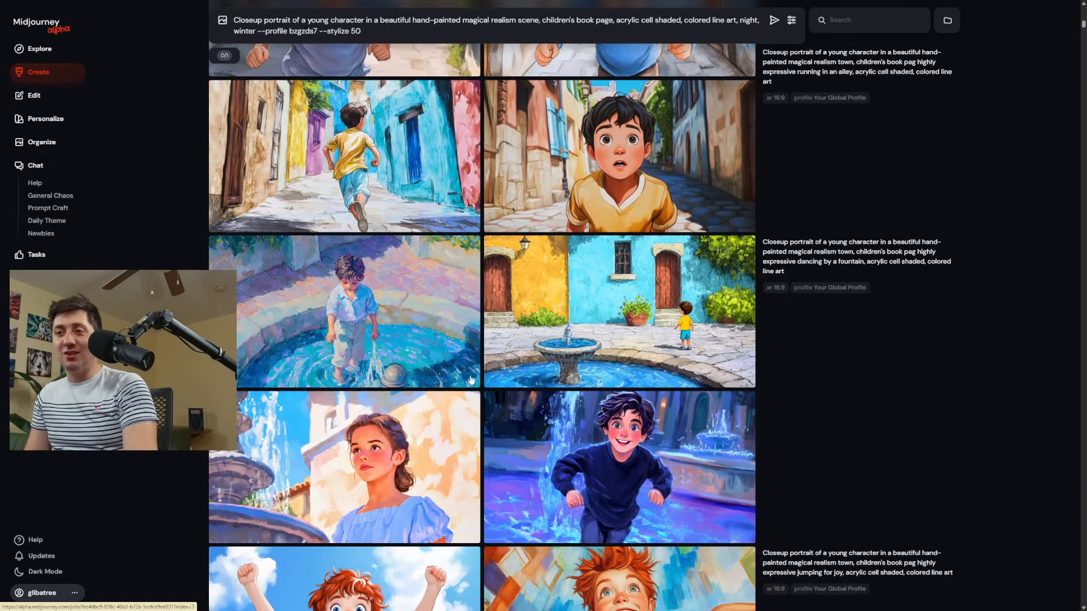
{"action": "scroll", "coordinate": [524, 419], "scroll_direction": "down", "scroll_amount": 2}
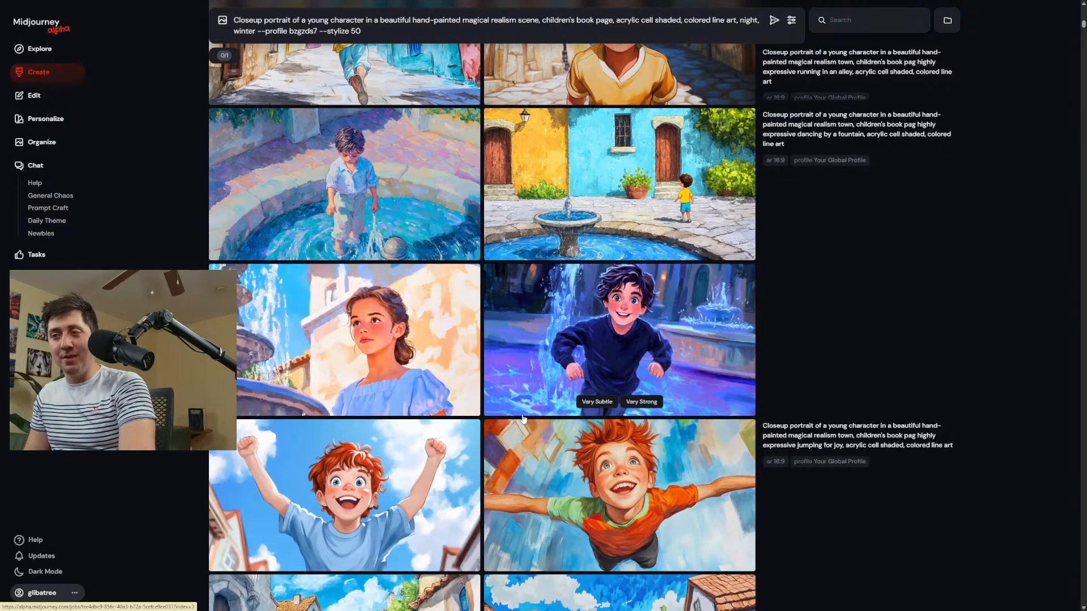
Open the Magical Realism moodboard from the personalization page and look through its full image grid.
{"action": "left_click", "coordinate": [45, 118]}
{"action": "left_click", "coordinate": [447, 448]}
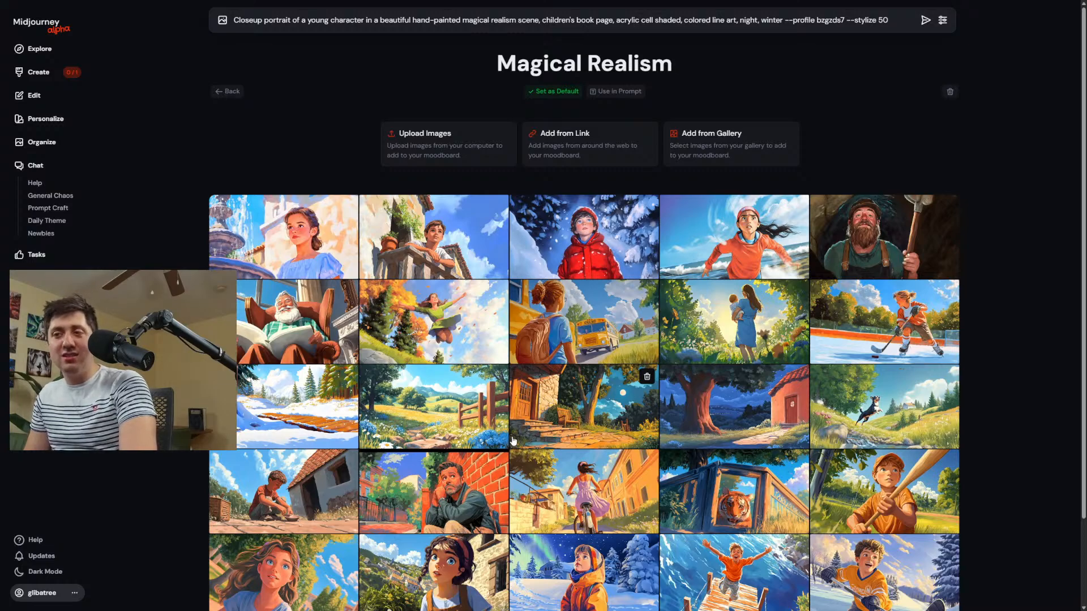
{"action": "scroll", "coordinate": [513, 440], "scroll_direction": "down", "scroll_amount": 2}
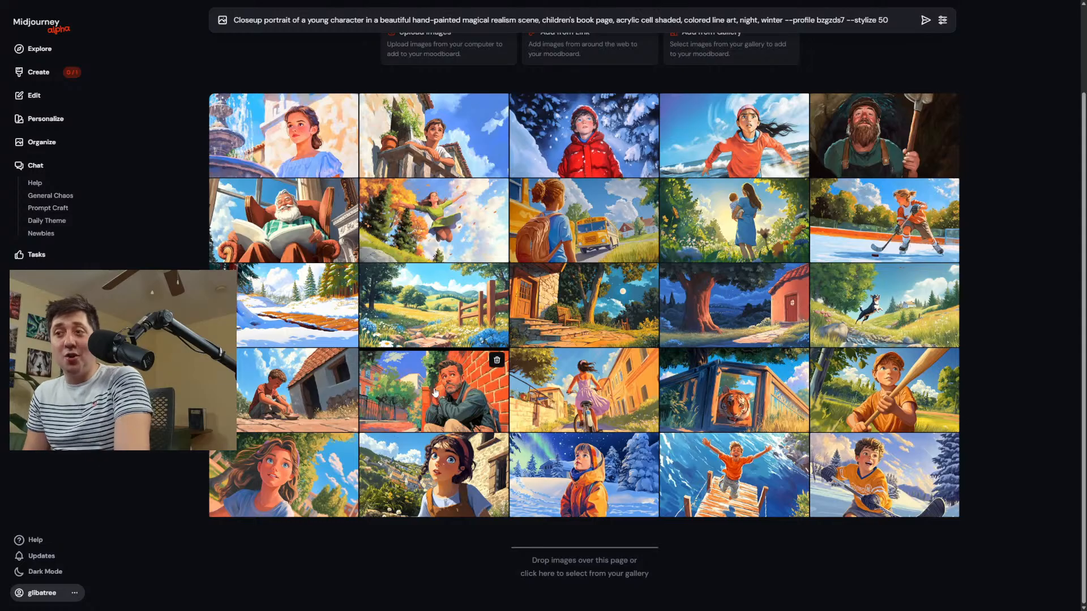
Return to the image creation page, replace the whole prompt with Astronaut, and generate images in the Magical Realism moodboard style.
{"action": "left_click", "coordinate": [38, 72]}
{"action": "scroll", "coordinate": [883, 420], "scroll_direction": "up", "scroll_amount": 20}
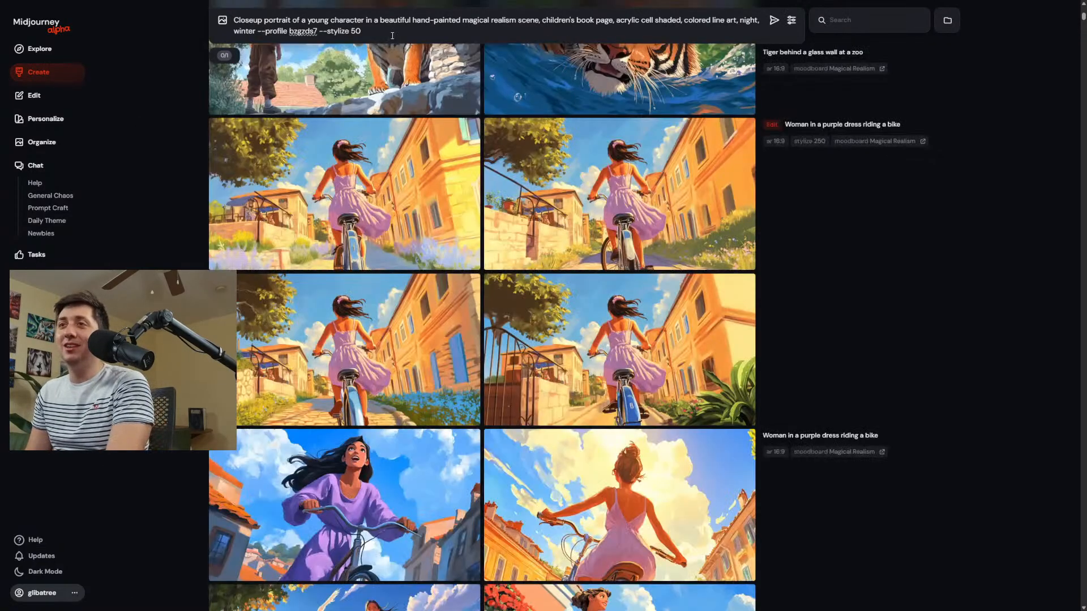
{"action": "left_click_drag", "start_coordinate": [453, 34], "coordinate": [214, 2]}
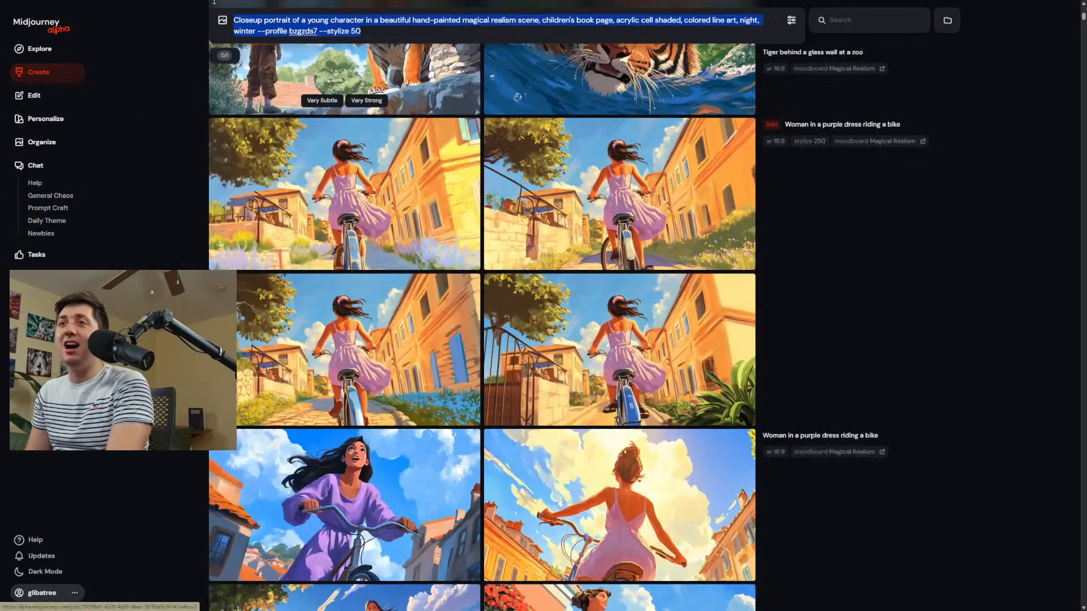
{"action": "left_click", "coordinate": [985, 373]}
{"action": "scroll", "coordinate": [985, 373], "scroll_direction": "up", "scroll_amount": 20}
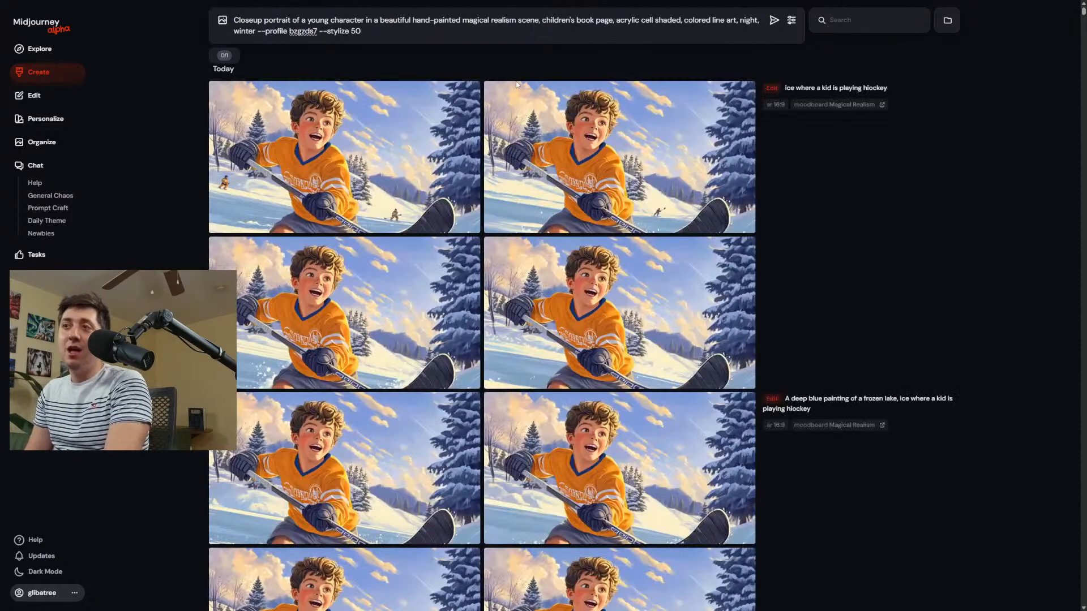
{"action": "left_click_drag", "start_coordinate": [374, 31], "coordinate": [212, 1]}
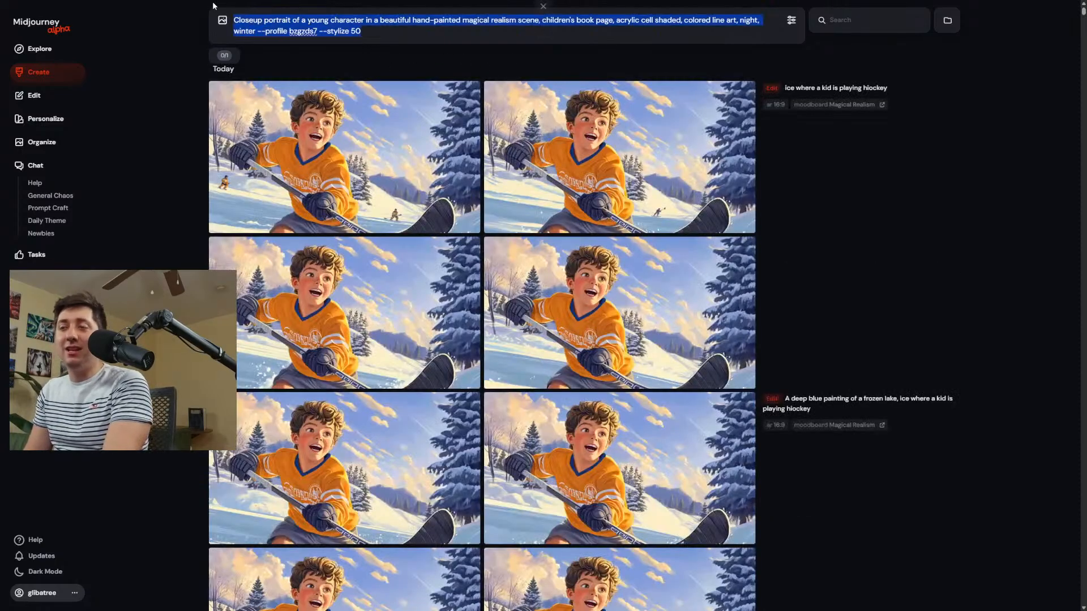
{"action": "type", "text": "Austronaught"}
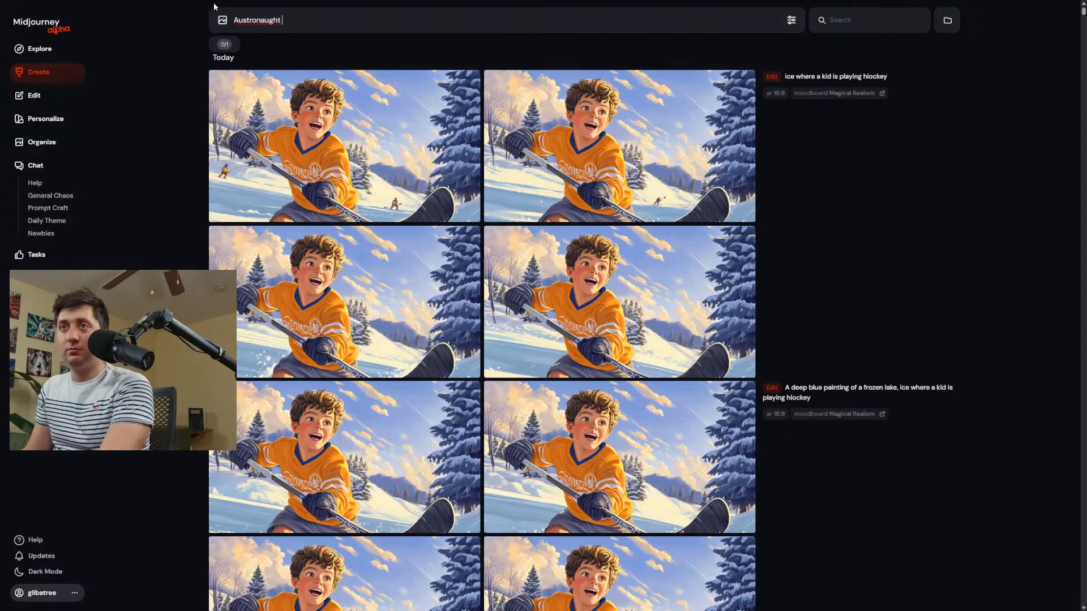
{"action": "right_click", "coordinate": [252, 17]}
{"action": "left_click", "coordinate": [273, 27]}
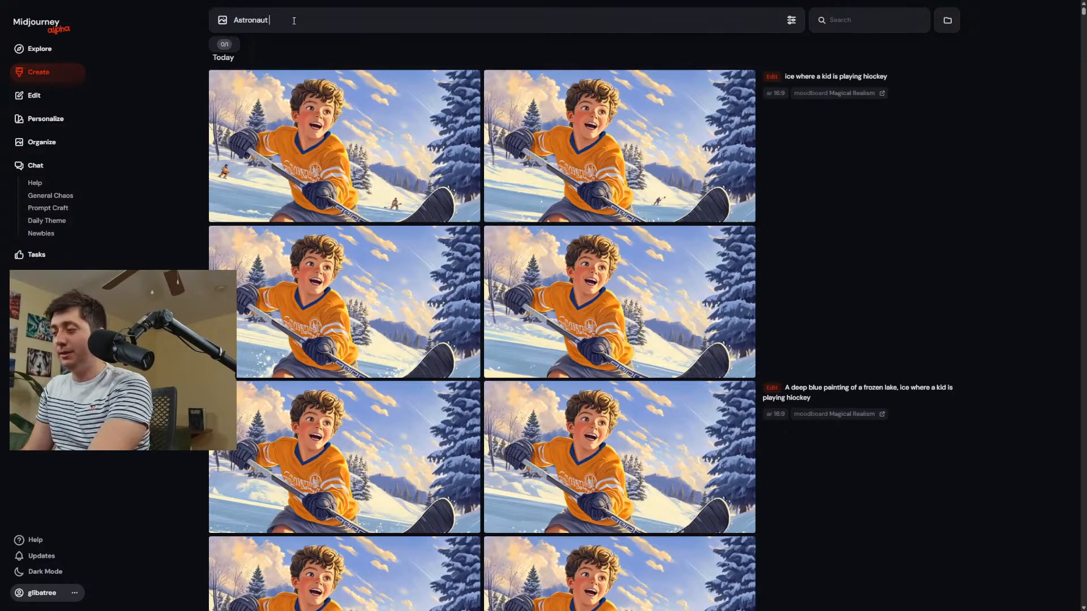
{"action": "key", "text": "Return"}
Generate two more Magical Realism image sets from the prompts "Pirate" and "Dog going for a walk in the woods".
{"action": "type", "text": "Pirate"}
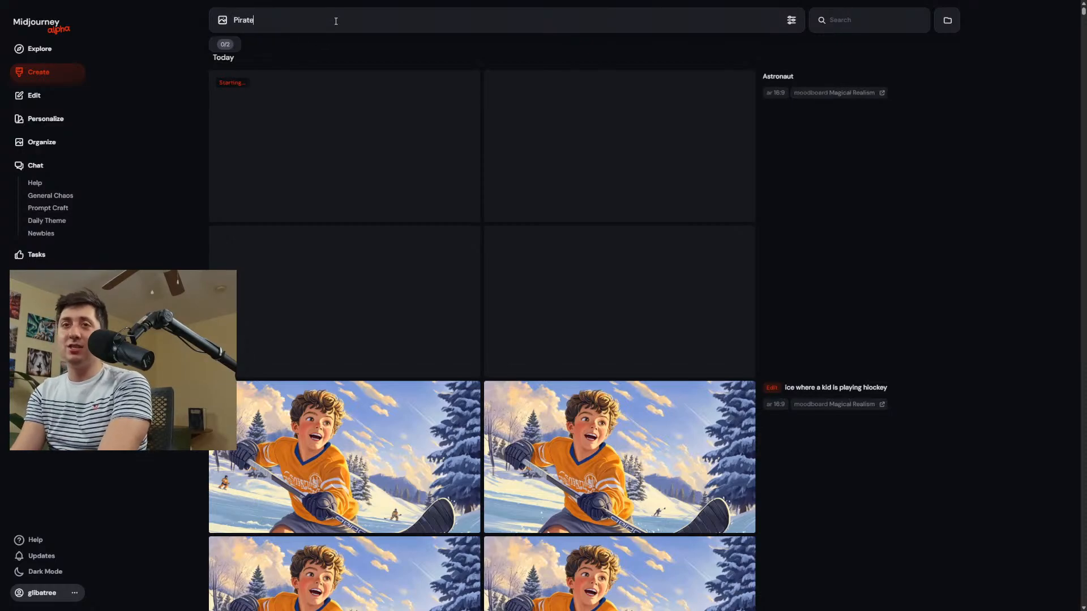
{"action": "key", "text": "Return"}
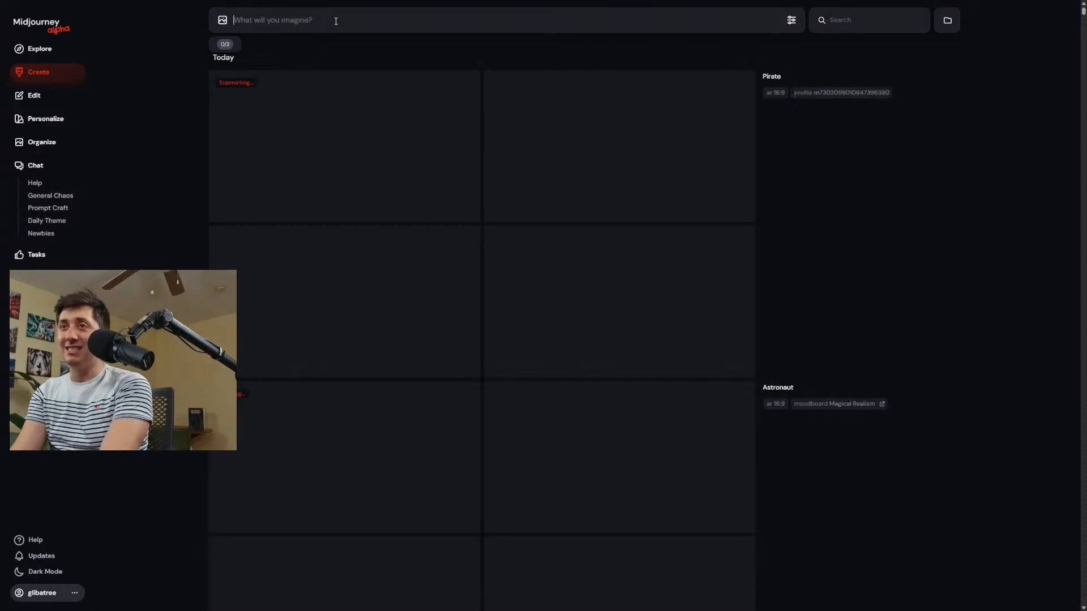
{"action": "type", "text": "T"}
{"action": "key", "text": "BackSpace"}
{"action": "type", "text": "D"}
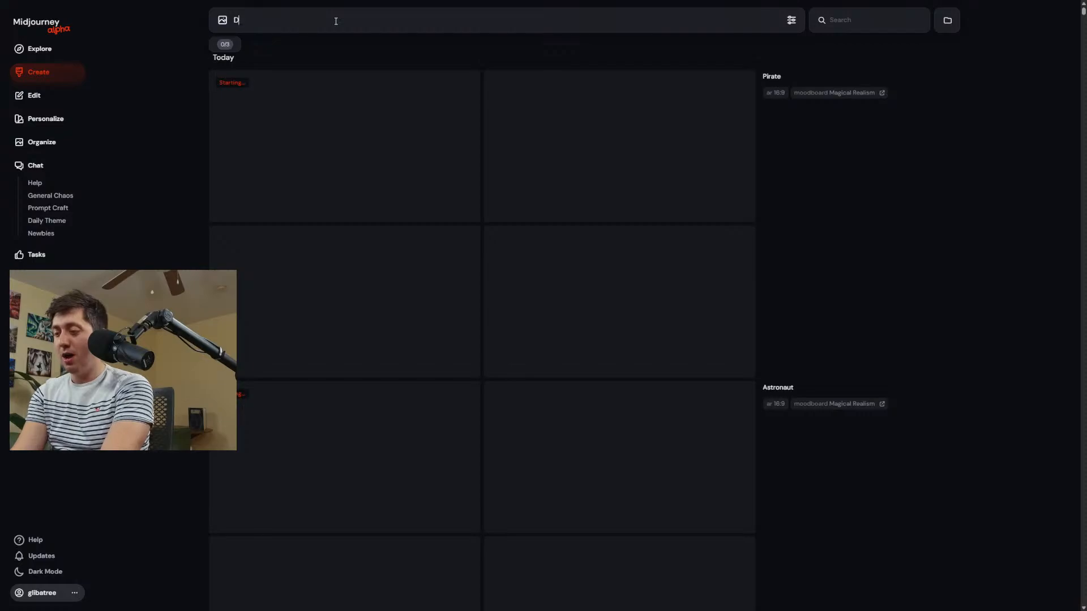
{"action": "type", "text": "og"}
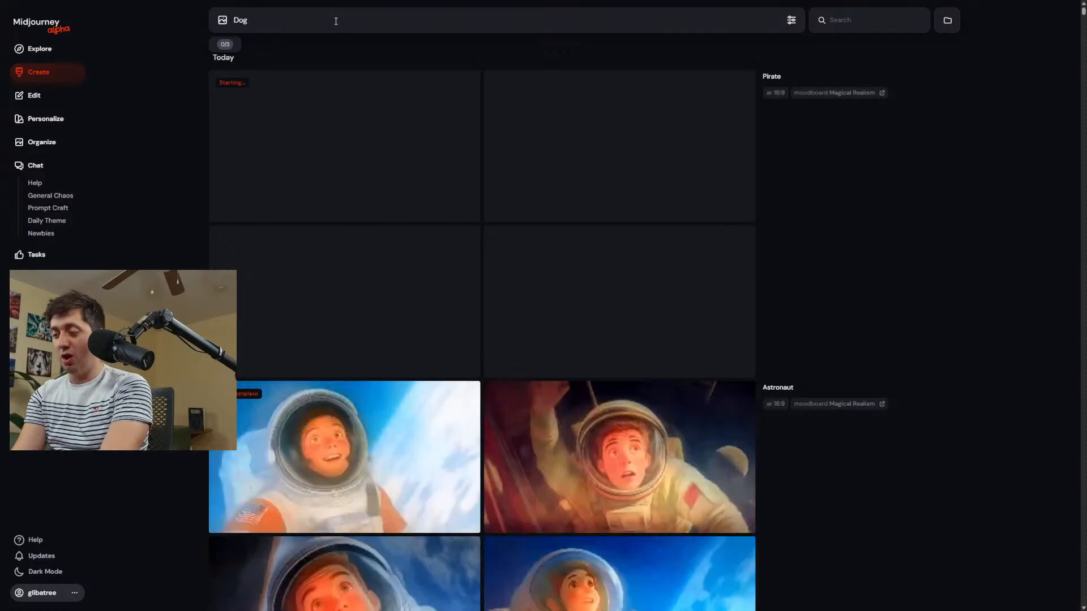
{"action": "type", "text": " going for a w"}
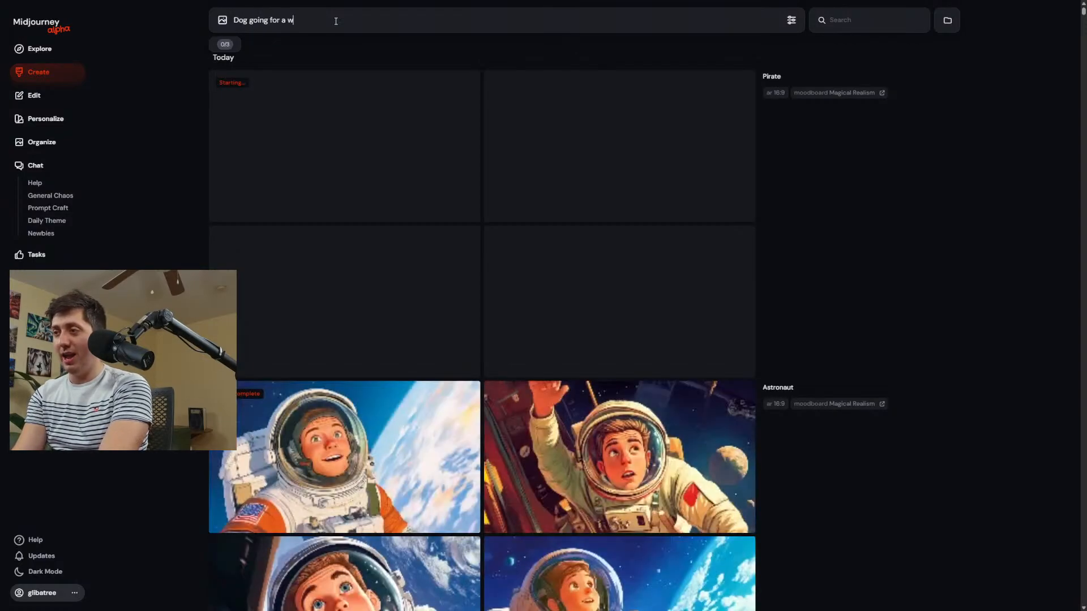
{"action": "type", "text": "alk in the woods"}
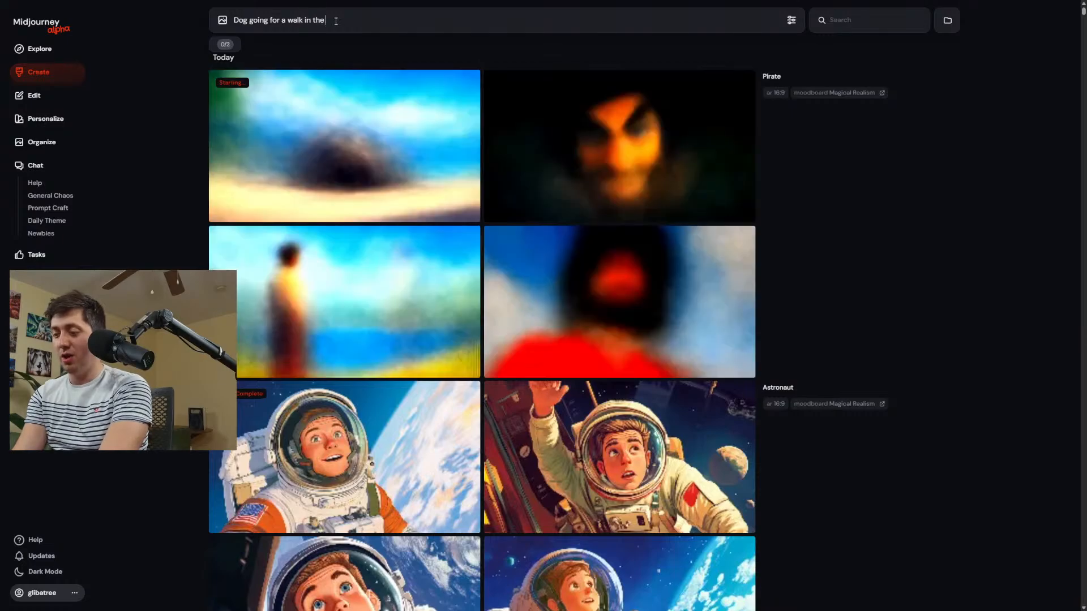
{"action": "key", "text": "Return"}
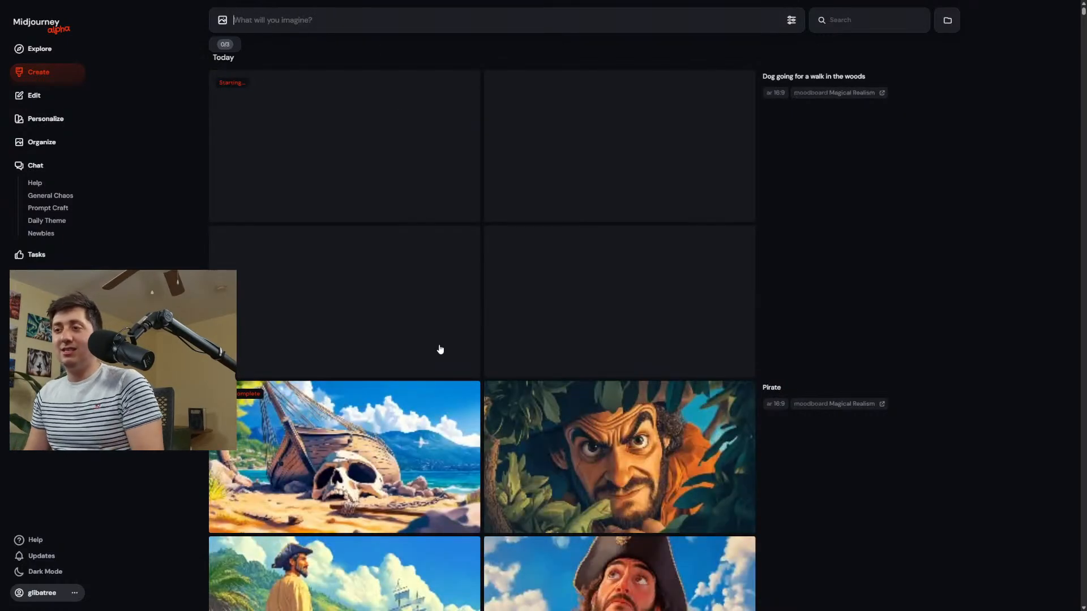
Review the new astronaut, pirate and dog generations, enlarging the brown-and-white dog walking on the woodland path.
{"action": "scroll", "coordinate": [521, 325], "scroll_direction": "down", "scroll_amount": 3}
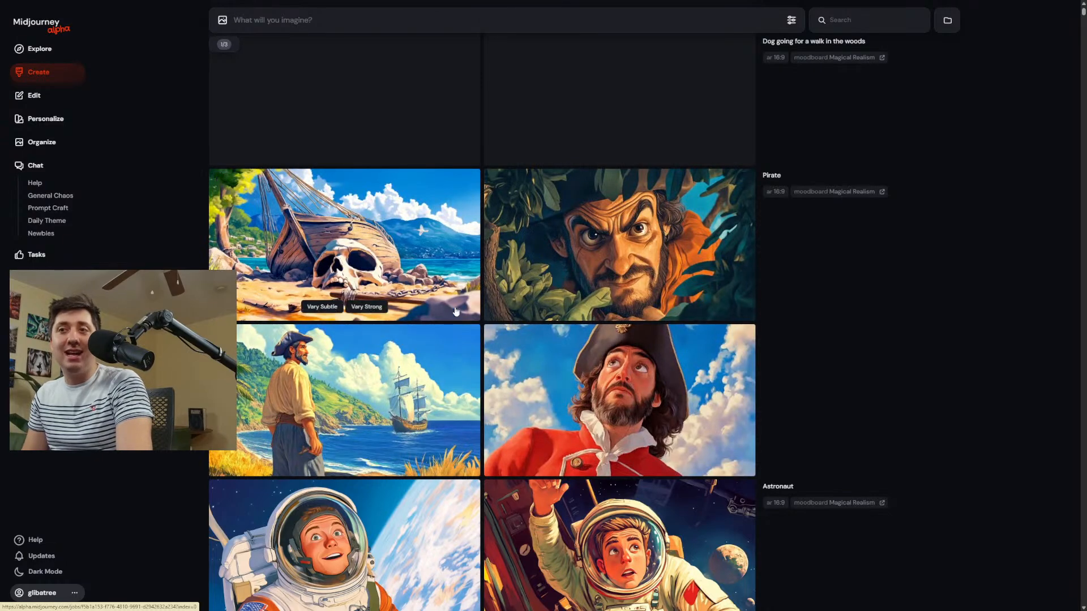
{"action": "scroll", "coordinate": [431, 396], "scroll_direction": "down", "scroll_amount": 4}
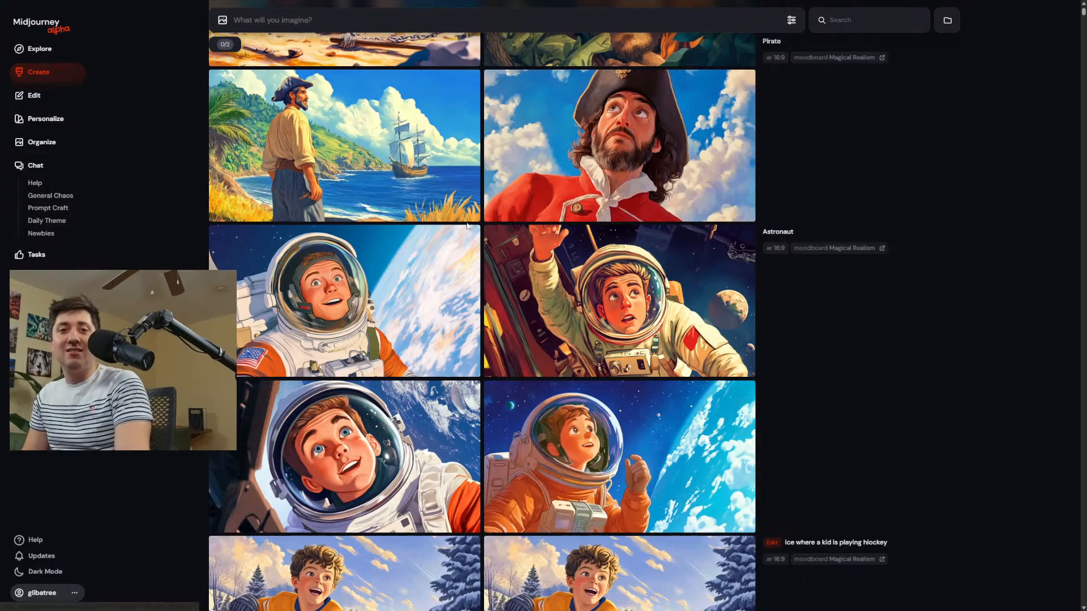
{"action": "scroll", "coordinate": [464, 226], "scroll_direction": "down", "scroll_amount": 4}
{"action": "scroll", "coordinate": [466, 272], "scroll_direction": "up", "scroll_amount": 12}
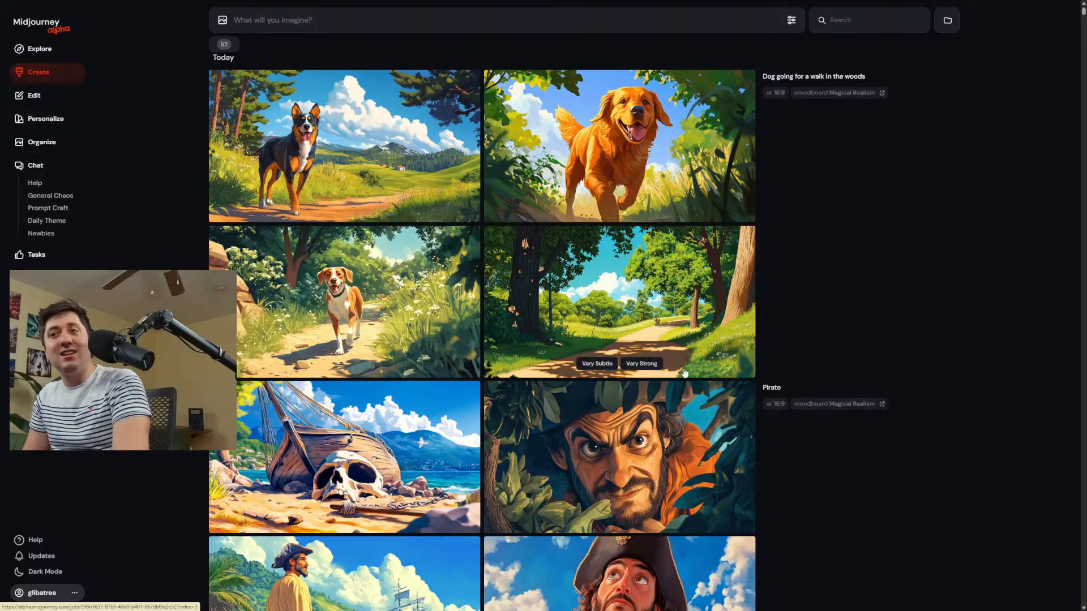
{"action": "left_click", "coordinate": [383, 298]}
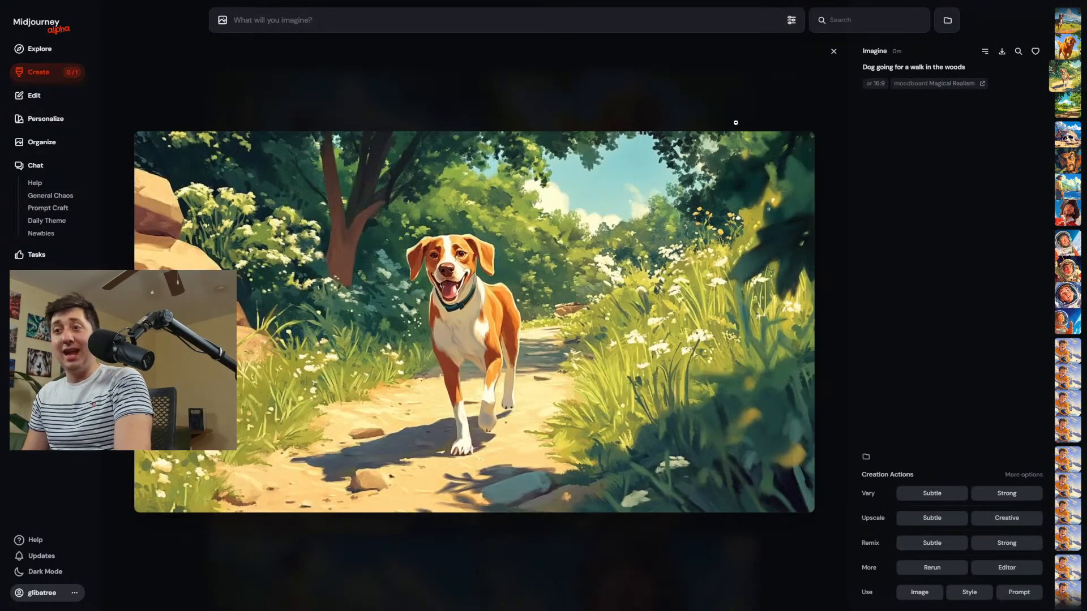
{"action": "key", "text": "Escape"}
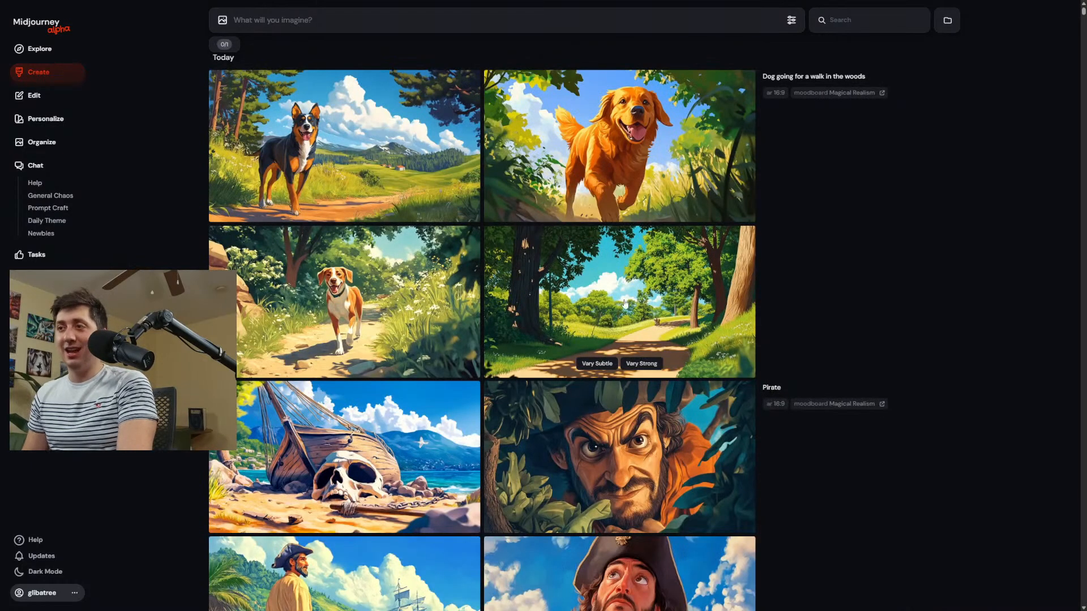
{"action": "left_click", "coordinate": [363, 286]}
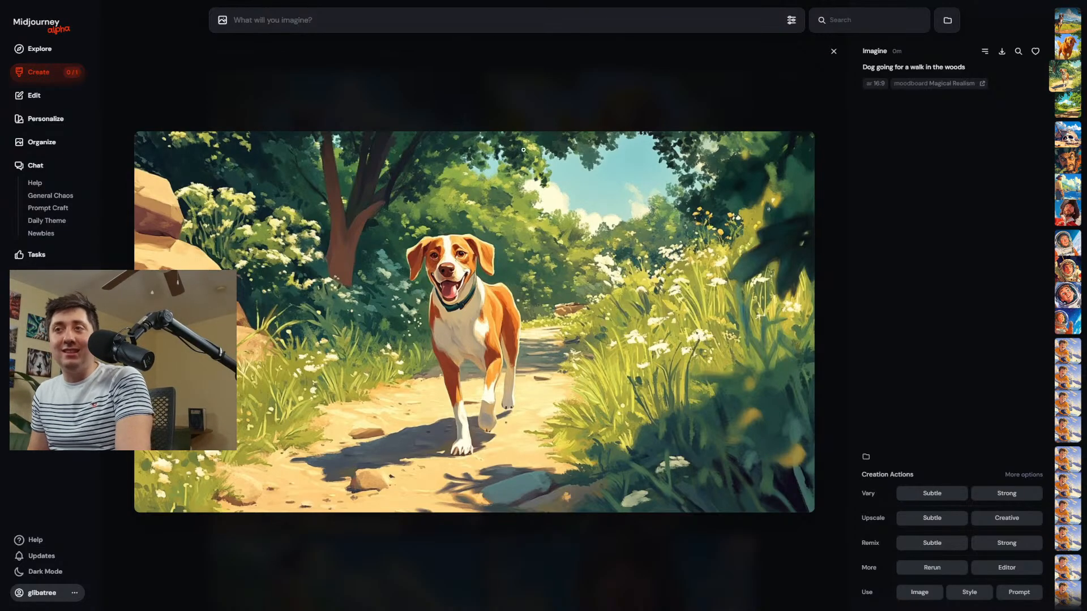
{"action": "left_click", "coordinate": [518, 90]}
Enlarge the pirate watching the ship from the shore, and the closeup astronaut leaning beside the spacecraft window.
{"action": "scroll", "coordinate": [624, 407], "scroll_direction": "down", "scroll_amount": 4}
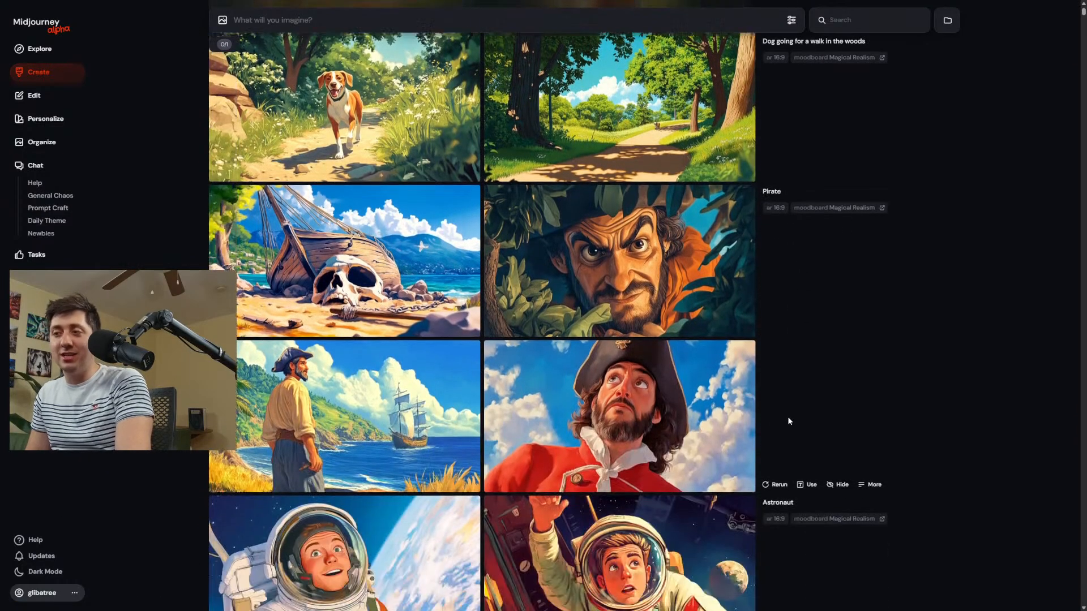
{"action": "left_click", "coordinate": [427, 382]}
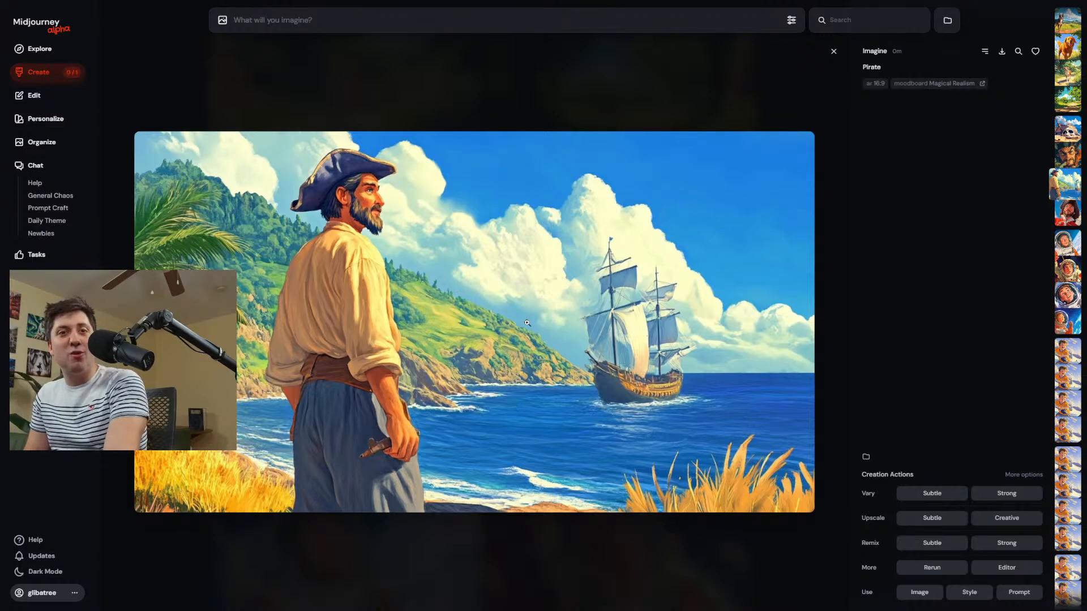
{"action": "left_click", "coordinate": [369, 175]}
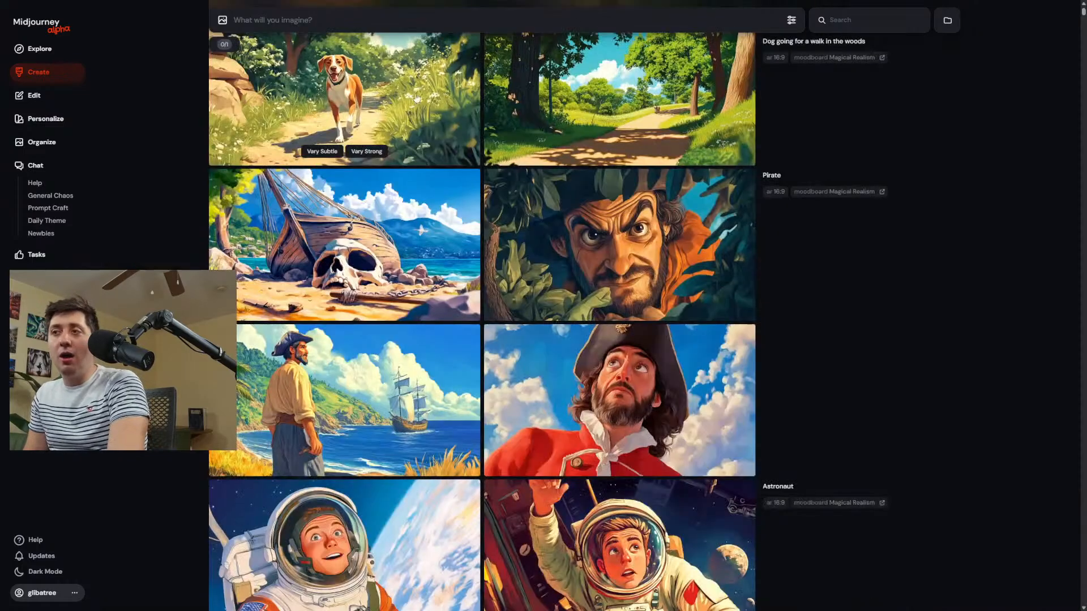
{"action": "scroll", "coordinate": [368, 227], "scroll_direction": "down", "scroll_amount": 4}
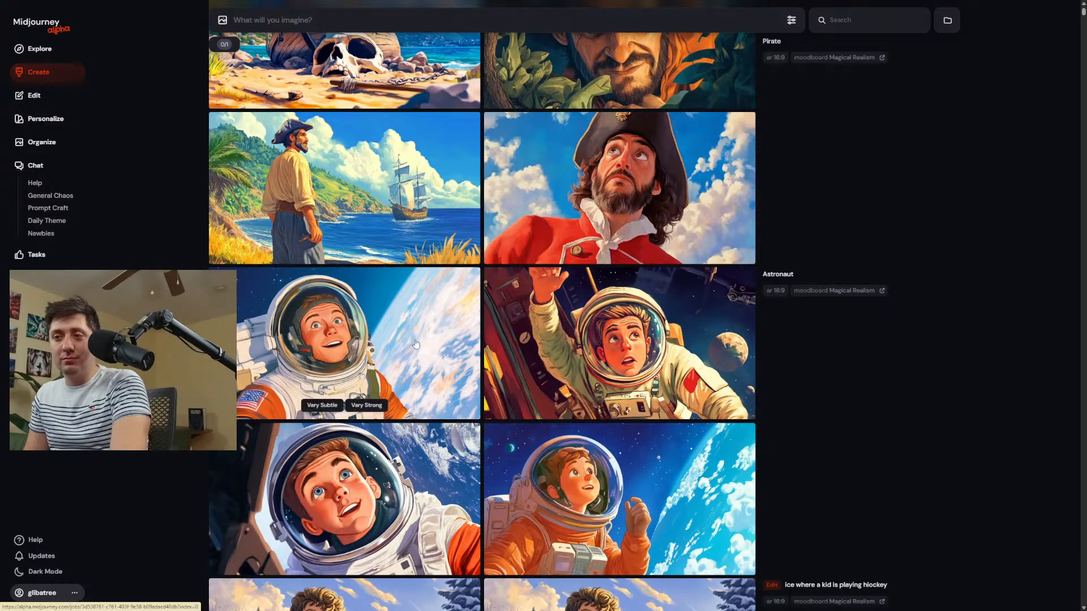
{"action": "scroll", "coordinate": [419, 334], "scroll_direction": "down", "scroll_amount": 2}
{"action": "left_click", "coordinate": [389, 394]}
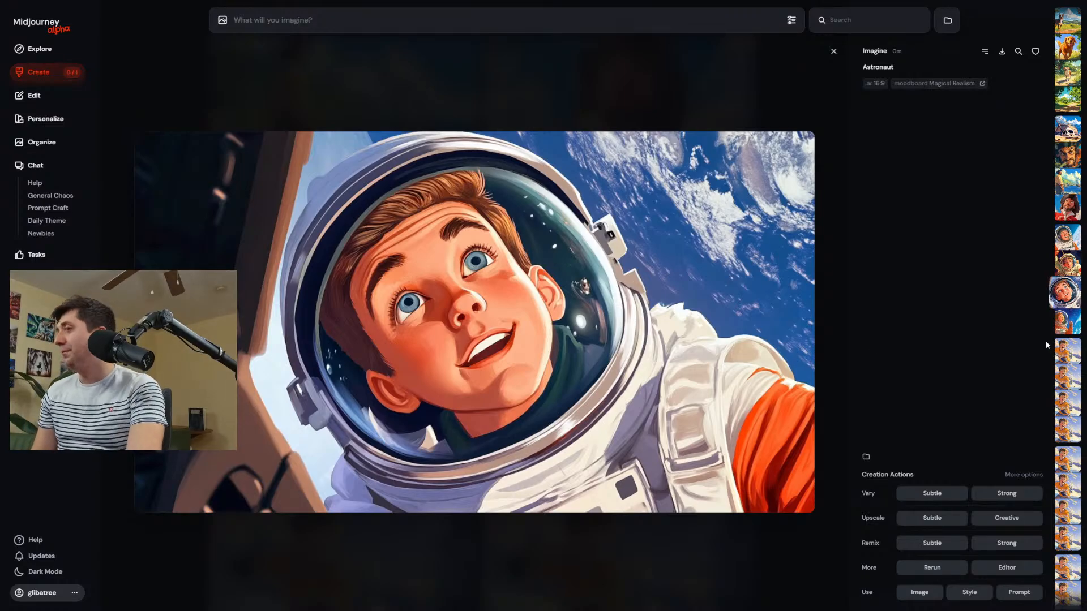
{"action": "left_click", "coordinate": [558, 96]}
Enlarge the black-and-tan dog standing in the meadow from the dog walk generations.
{"action": "scroll", "coordinate": [703, 353], "scroll_direction": "up", "scroll_amount": 6}
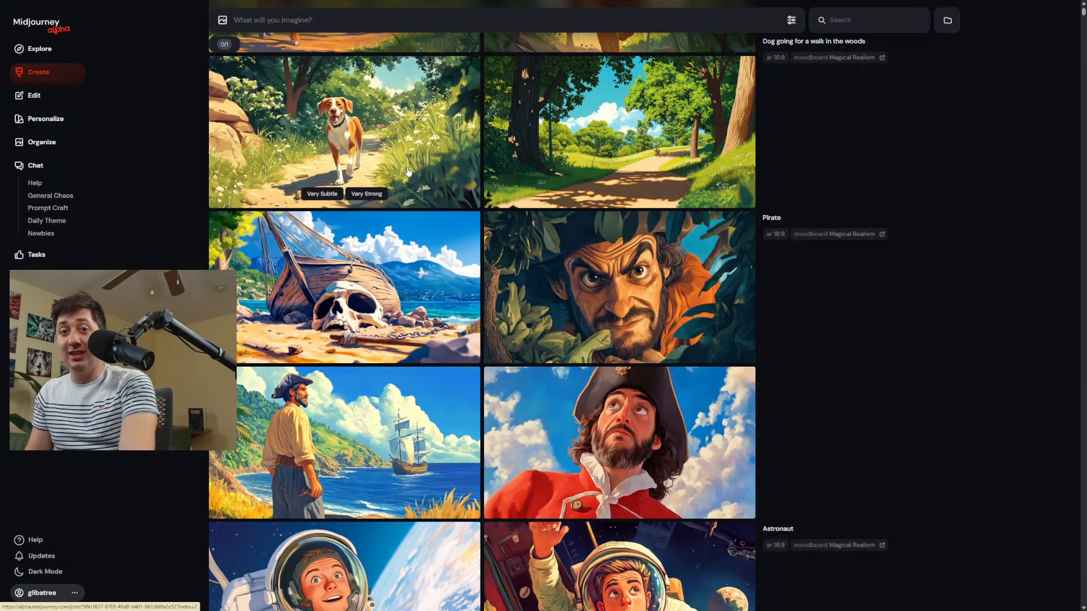
{"action": "scroll", "coordinate": [507, 340], "scroll_direction": "up", "scroll_amount": 3}
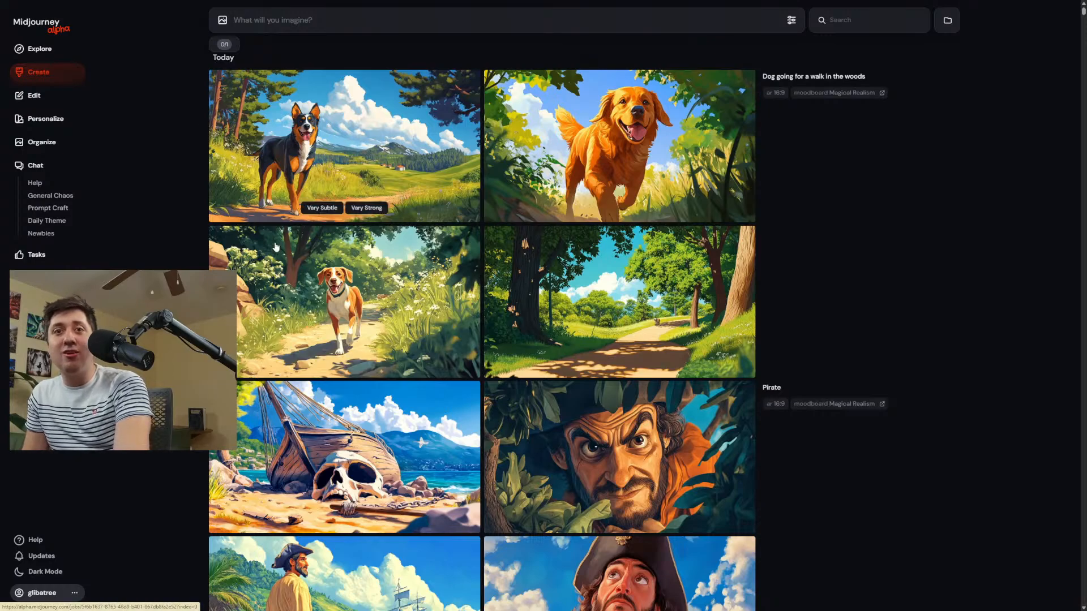
{"action": "left_click", "coordinate": [350, 178]}
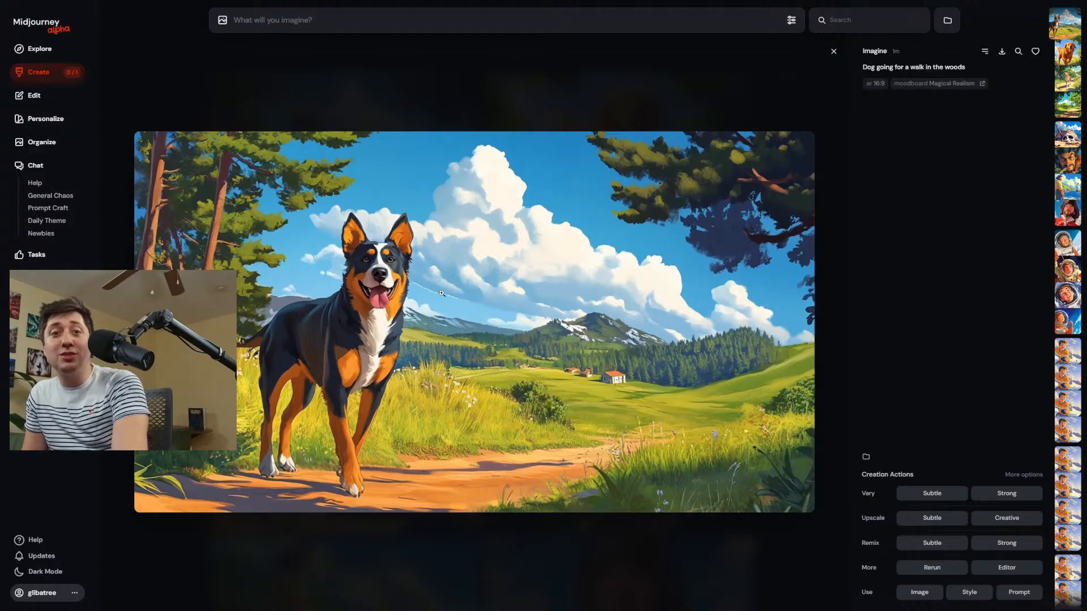
Open the Magical Realism moodboard and enlarge its images of the boy in the red coat and the girl by the fountain.
{"action": "left_click", "coordinate": [31, 120]}
{"action": "left_click", "coordinate": [487, 439]}
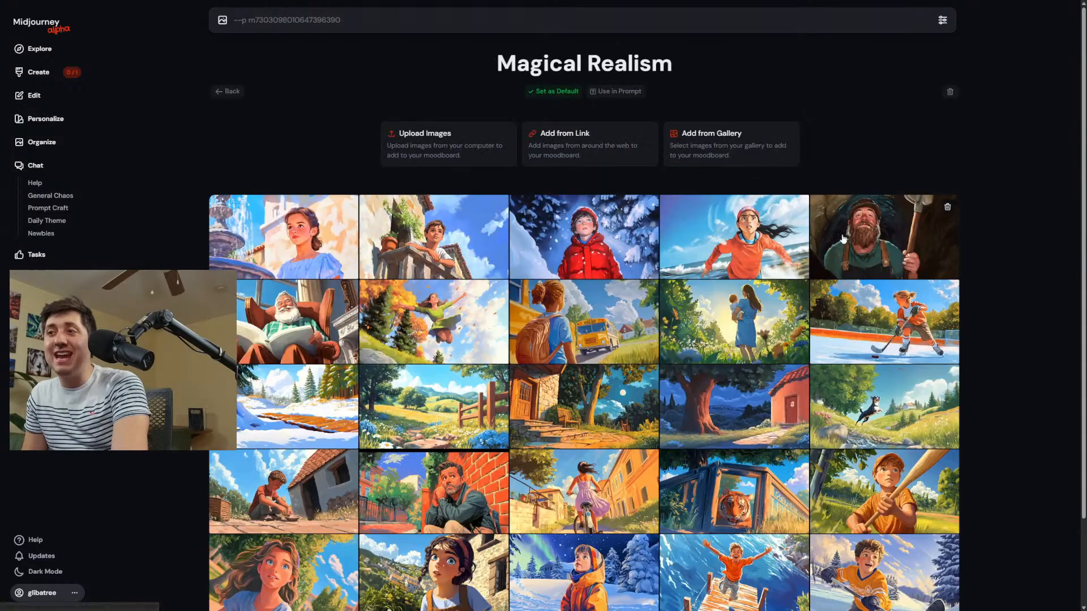
{"action": "left_click", "coordinate": [569, 242]}
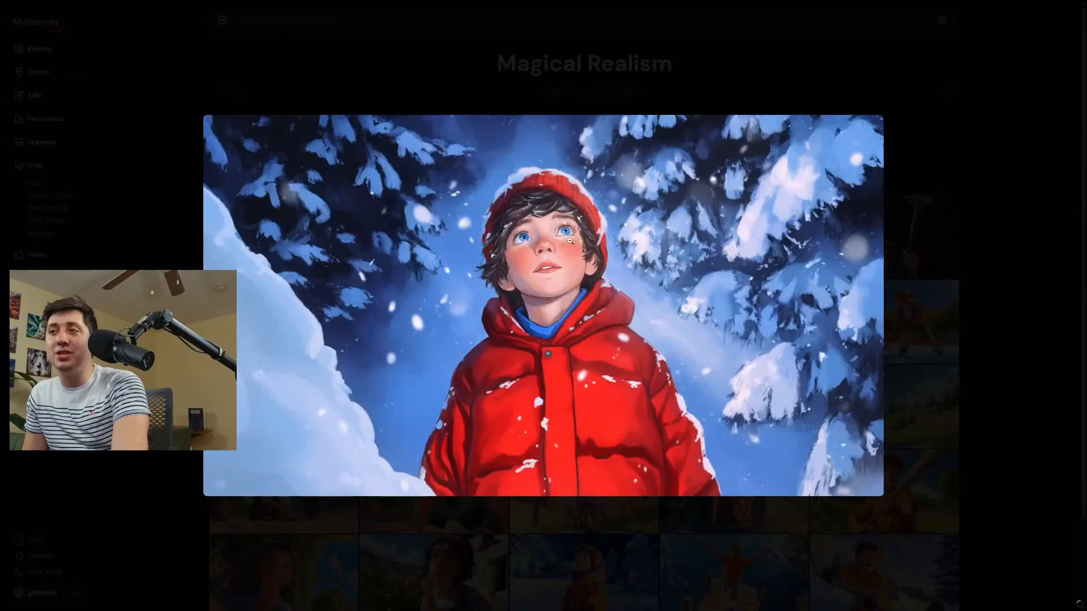
{"action": "left_click", "coordinate": [549, 133]}
{"action": "left_click", "coordinate": [320, 251]}
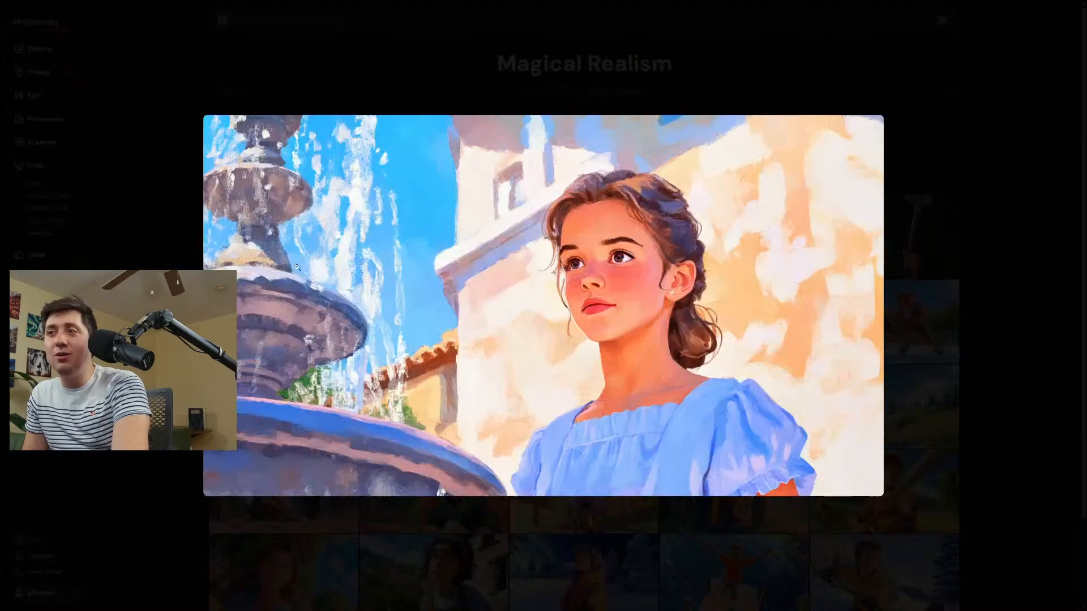
{"action": "left_click", "coordinate": [418, 74]}
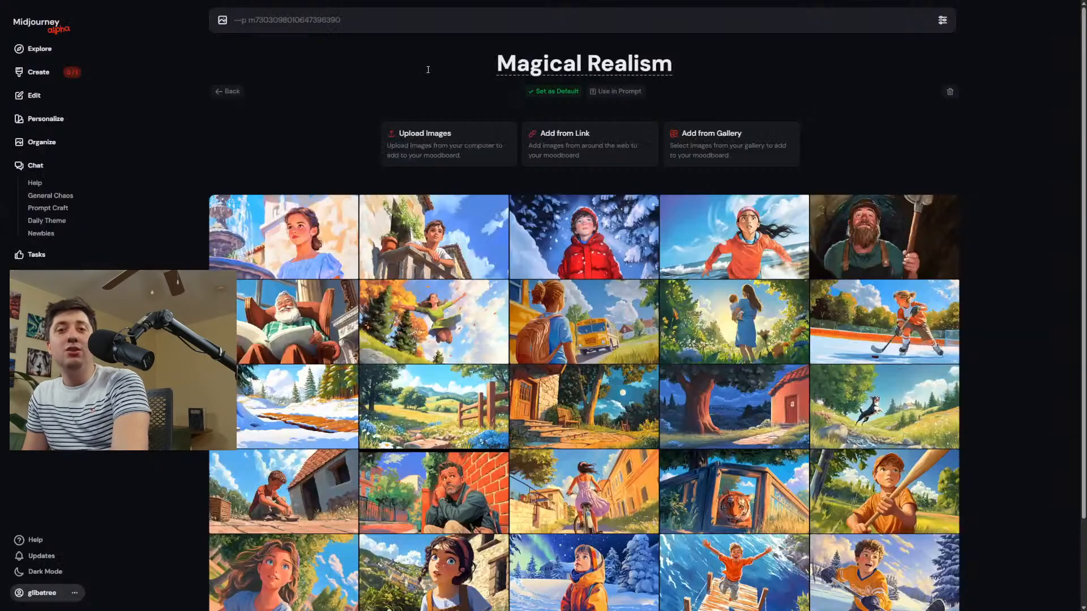
{"action": "left_click", "coordinate": [319, 242]}
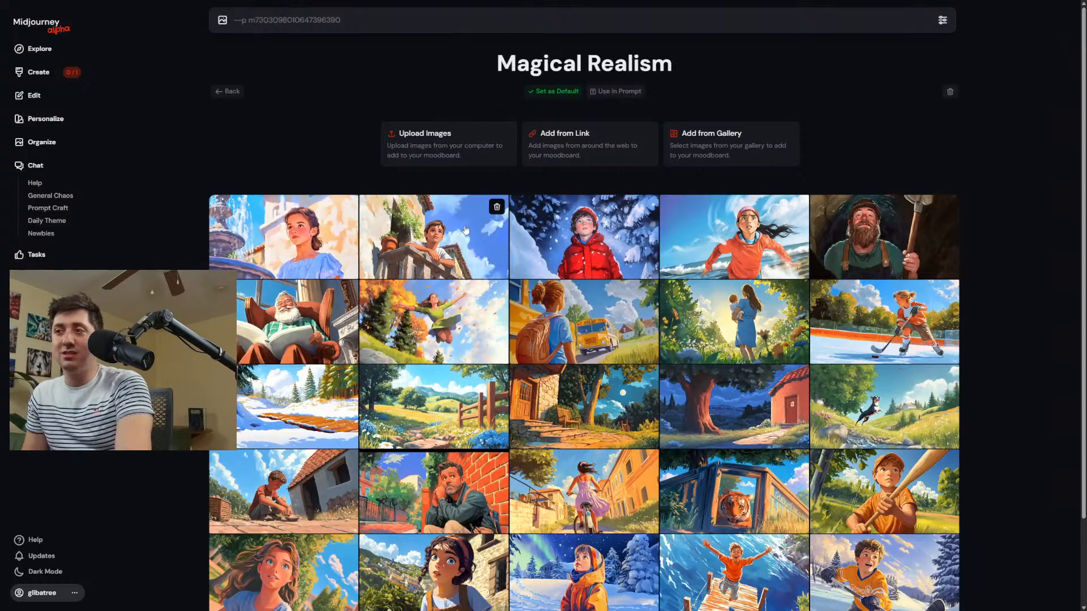
{"action": "scroll", "coordinate": [212, 134], "scroll_direction": "down", "scroll_amount": 2}
Go back through the created images to the Santa Claus portraits in a purple suit, comparing the moodboard and global profile versions.
{"action": "left_click", "coordinate": [38, 72]}
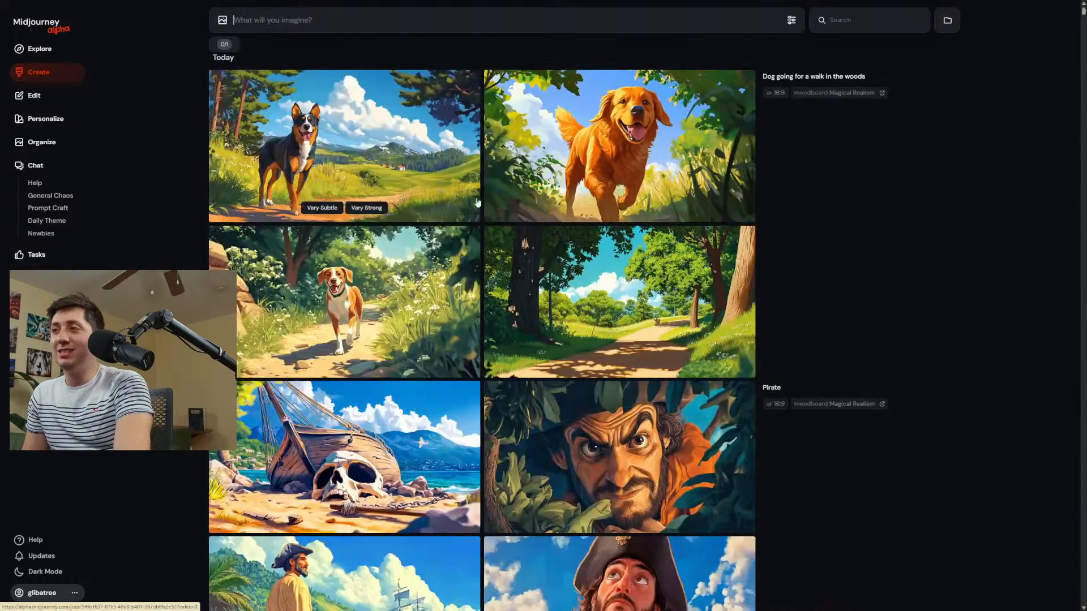
{"action": "scroll", "coordinate": [933, 429], "scroll_direction": "down", "scroll_amount": 15}
{"action": "scroll", "coordinate": [933, 430], "scroll_direction": "down", "scroll_amount": 15}
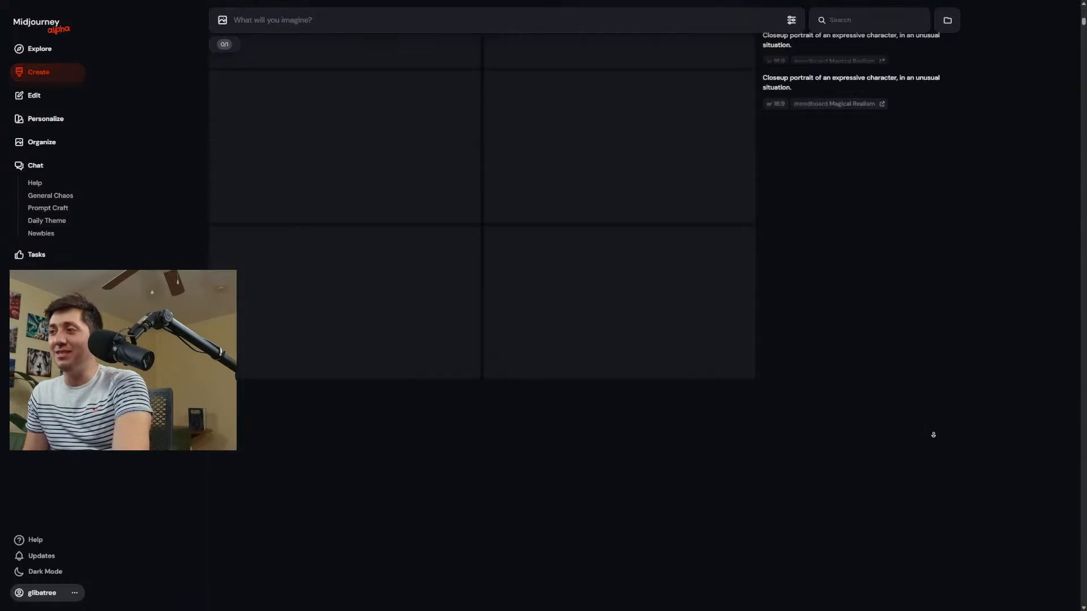
{"action": "scroll", "coordinate": [895, 389], "scroll_direction": "up", "scroll_amount": 15}
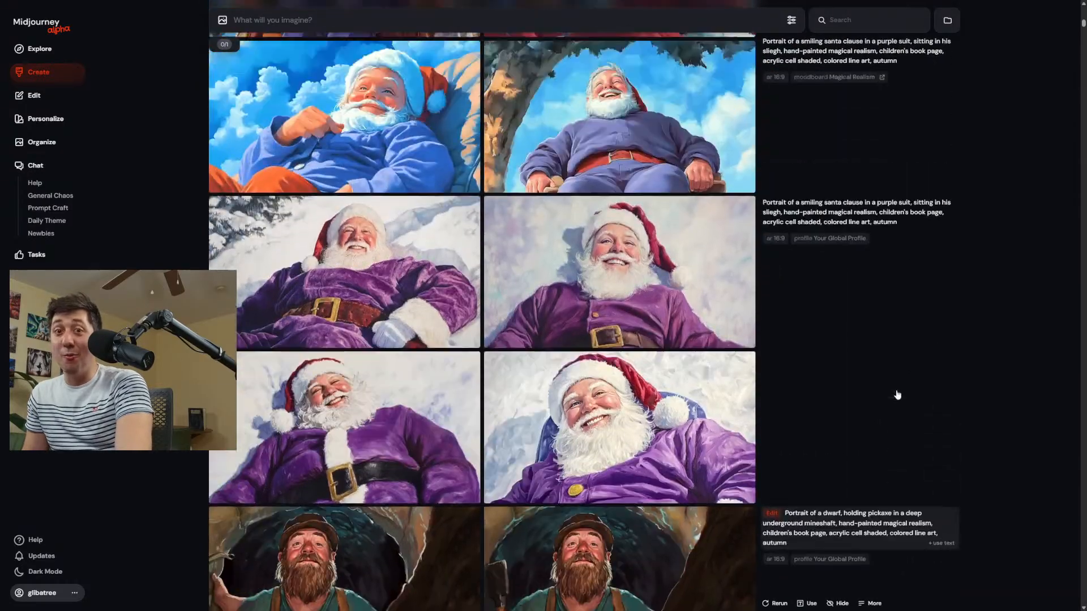
Review the Magical Realism blizzard boy and jumping woman images, followed by the older global profile dwarf, twilight dog and beach character generations.
{"action": "scroll", "coordinate": [896, 390], "scroll_direction": "up", "scroll_amount": 15}
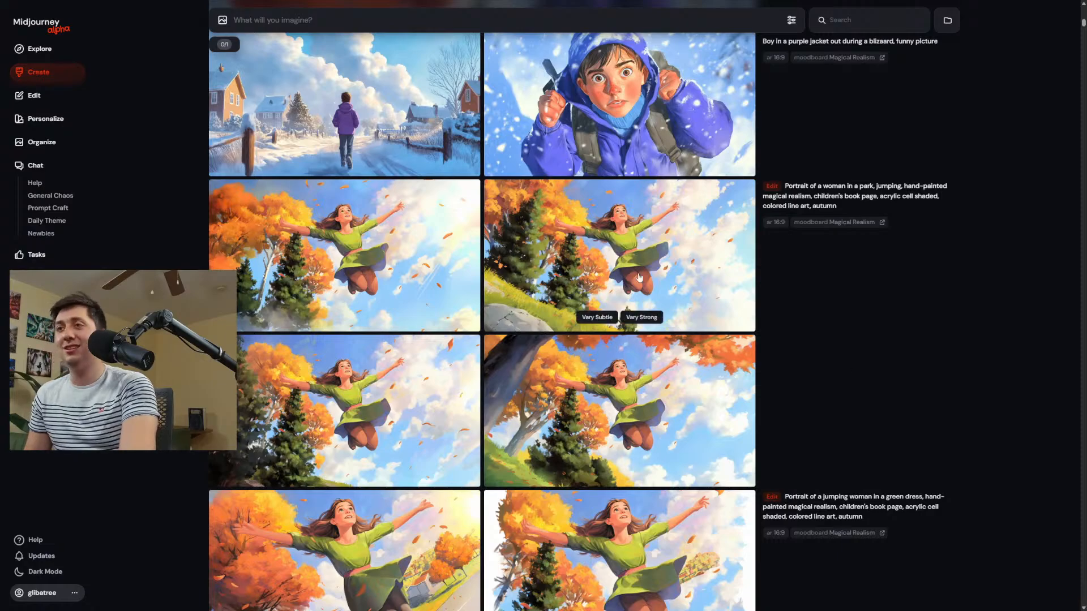
{"action": "scroll", "coordinate": [631, 221], "scroll_direction": "up", "scroll_amount": 5}
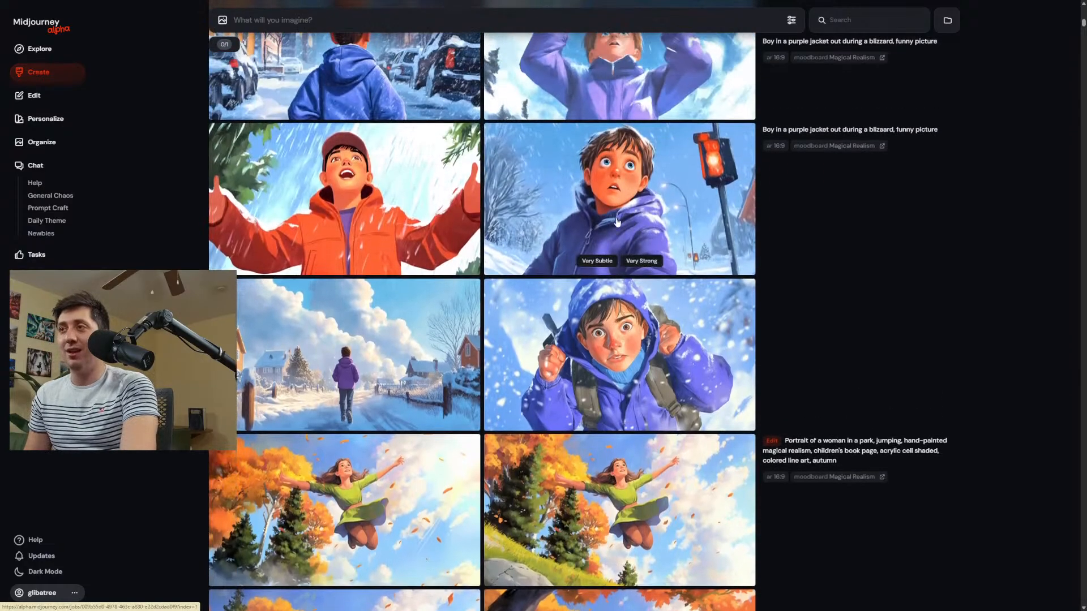
{"action": "scroll", "coordinate": [784, 209], "scroll_direction": "down", "scroll_amount": 10}
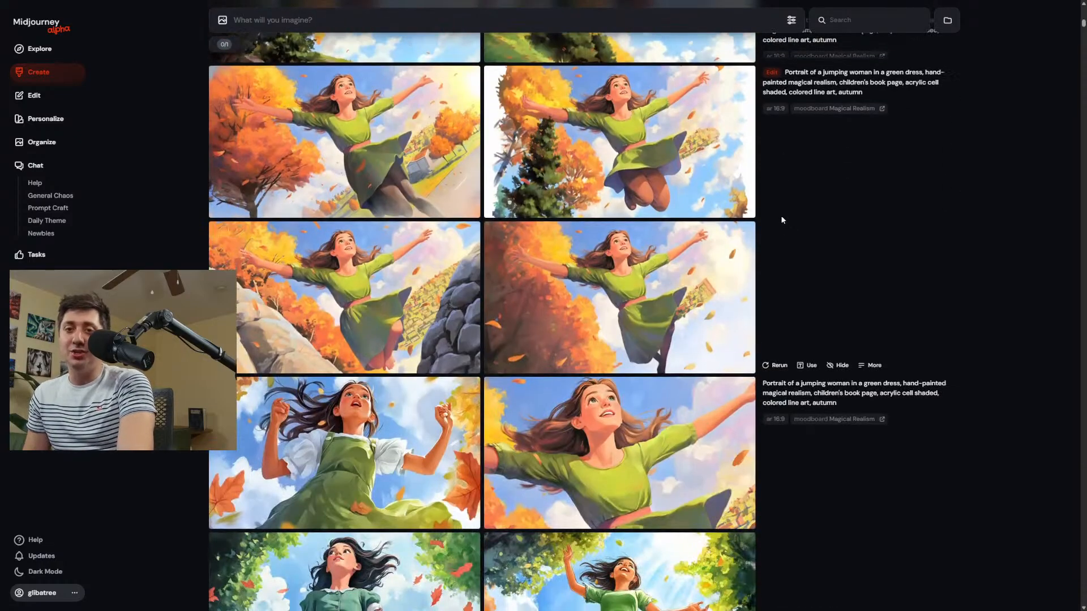
{"action": "scroll", "coordinate": [781, 219], "scroll_direction": "down", "scroll_amount": 15}
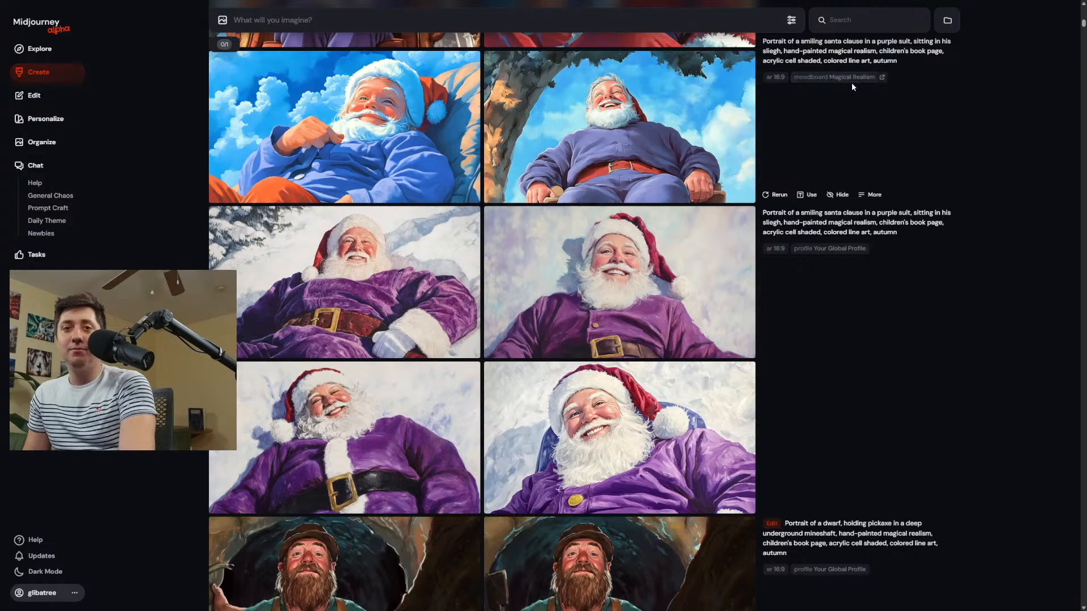
{"action": "scroll", "coordinate": [851, 83], "scroll_direction": "down", "scroll_amount": 15}
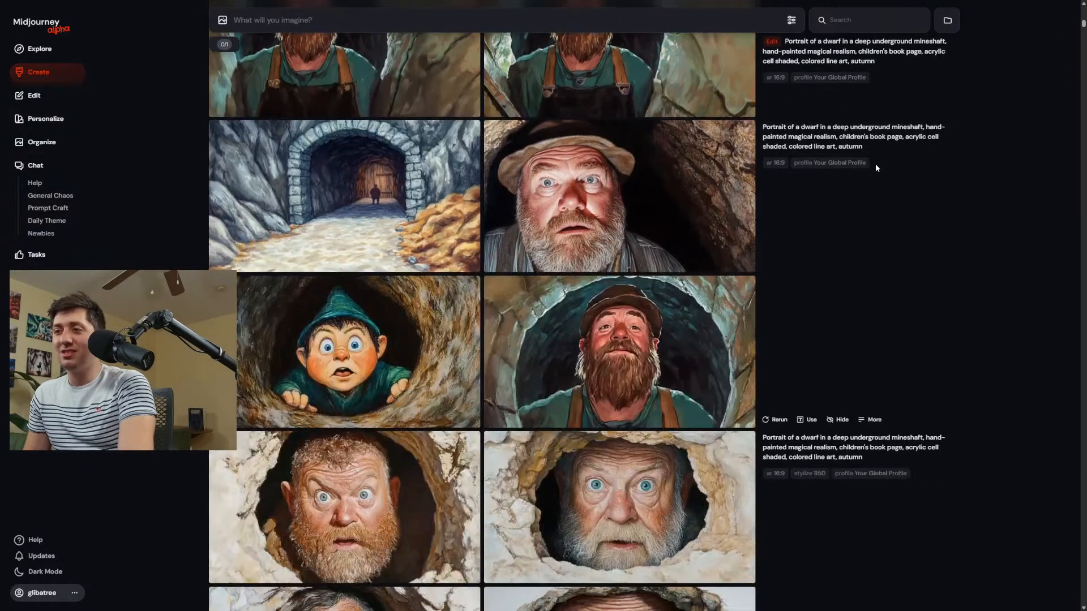
{"action": "scroll", "coordinate": [881, 172], "scroll_direction": "down", "scroll_amount": 10}
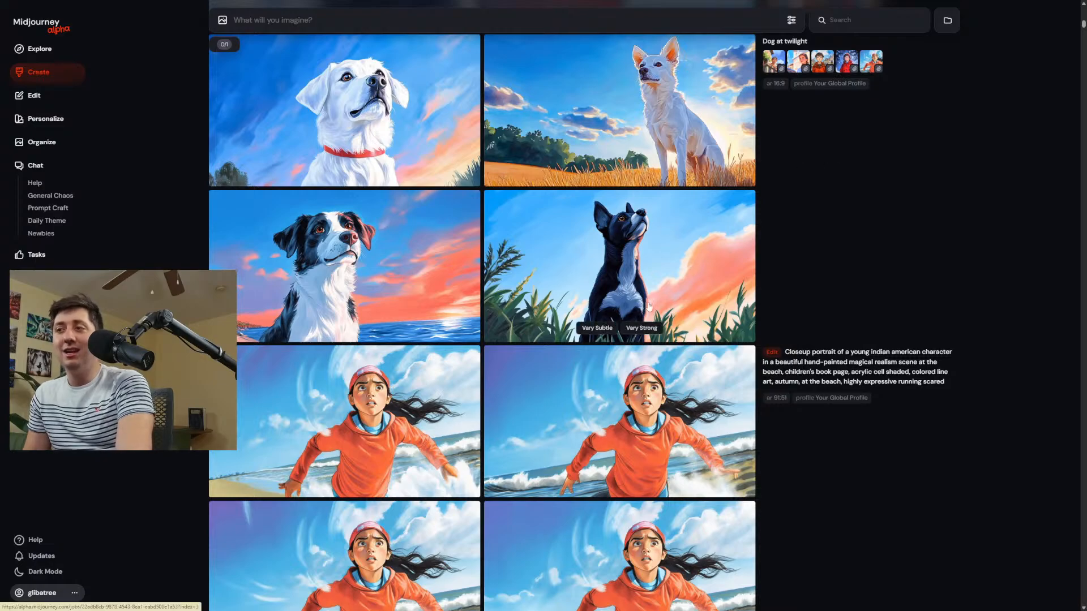
{"action": "scroll", "coordinate": [640, 301], "scroll_direction": "down", "scroll_amount": 5}
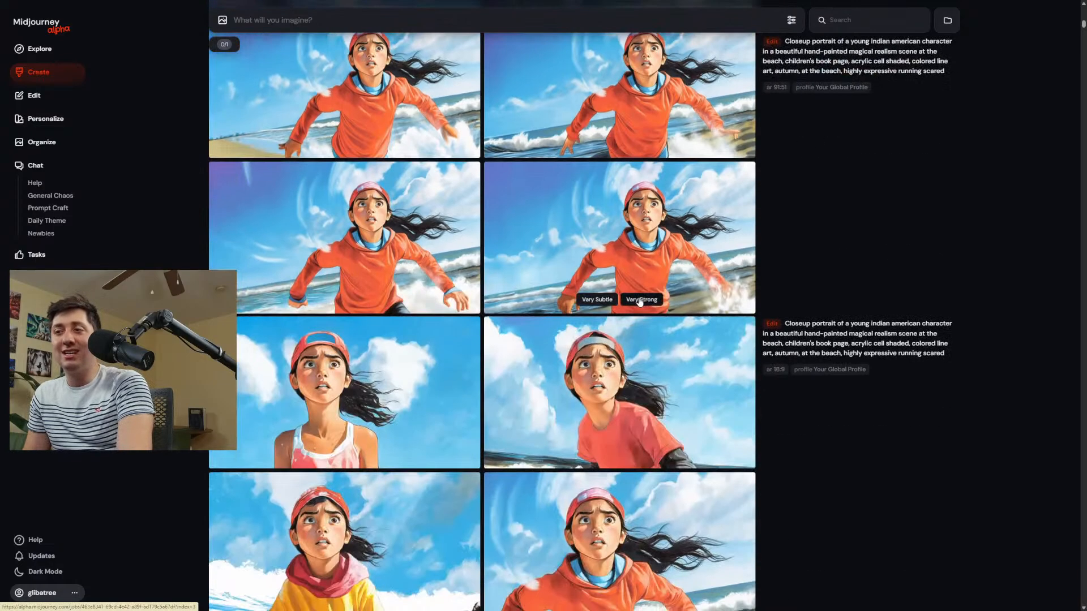
{"action": "scroll", "coordinate": [640, 302], "scroll_direction": "down", "scroll_amount": 5}
{"action": "scroll", "coordinate": [595, 320], "scroll_direction": "down", "scroll_amount": 5}
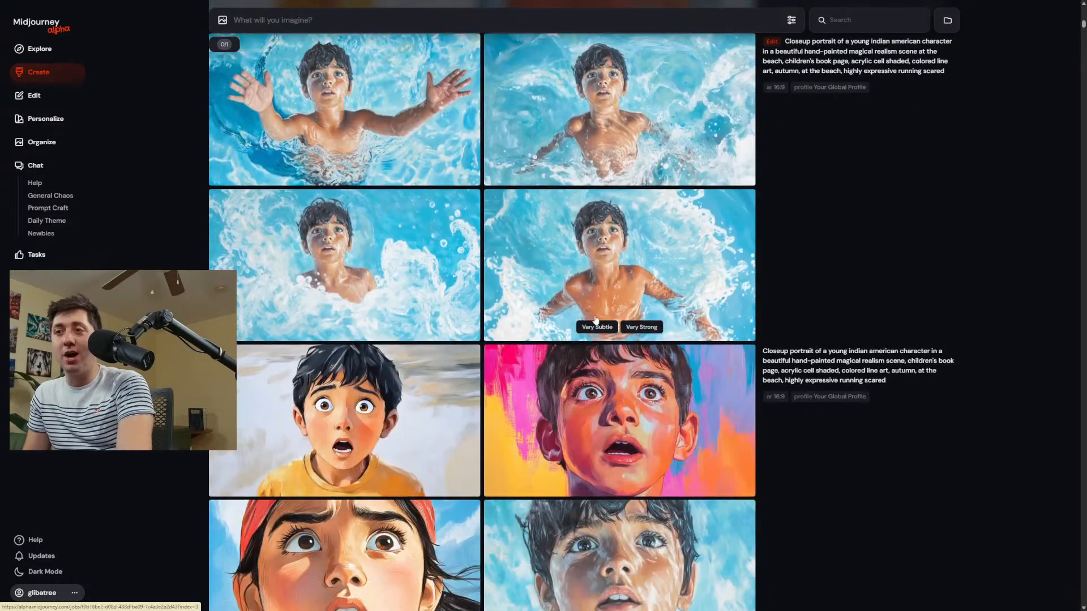
{"action": "scroll", "coordinate": [596, 321], "scroll_direction": "down", "scroll_amount": 6}
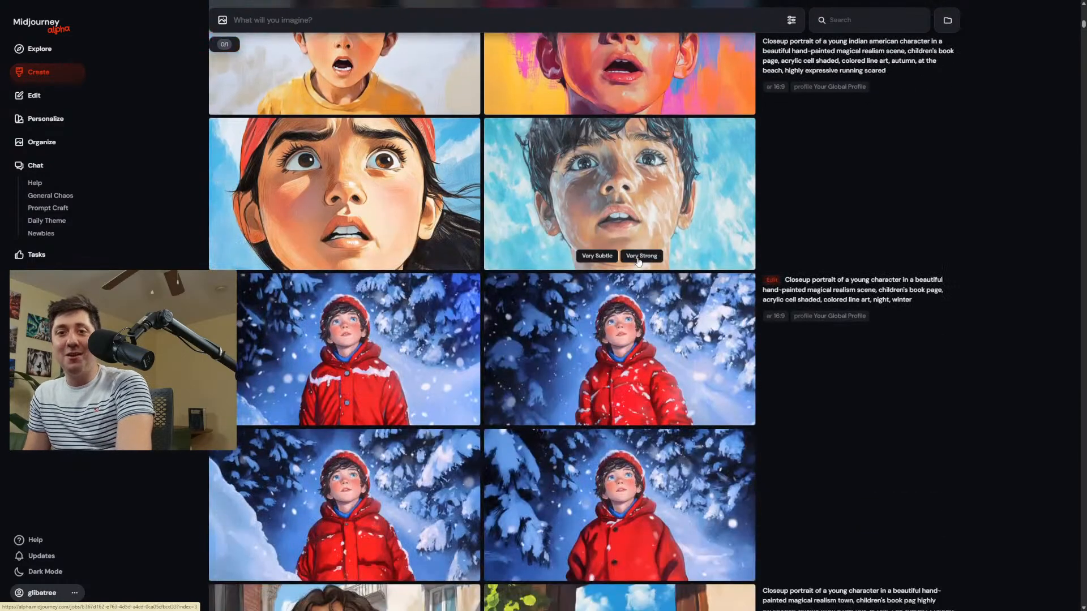
Reuse the night winter closeup portrait prompt as the new prompt text and highlight its style phrases, including "beautiful hand-painted magical realism" and "colored line art".
{"action": "scroll", "coordinate": [673, 327], "scroll_direction": "down", "scroll_amount": 1}
{"action": "left_click", "coordinate": [815, 259]}
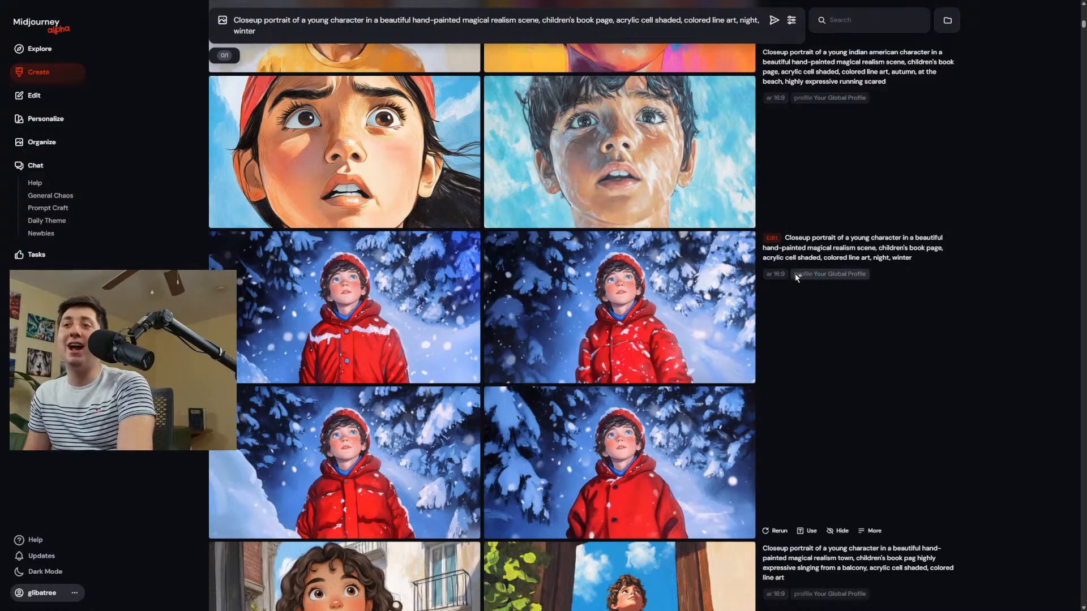
{"action": "scroll", "coordinate": [777, 347], "scroll_direction": "down", "scroll_amount": 2}
{"action": "scroll", "coordinate": [777, 347], "scroll_direction": "down", "scroll_amount": 4}
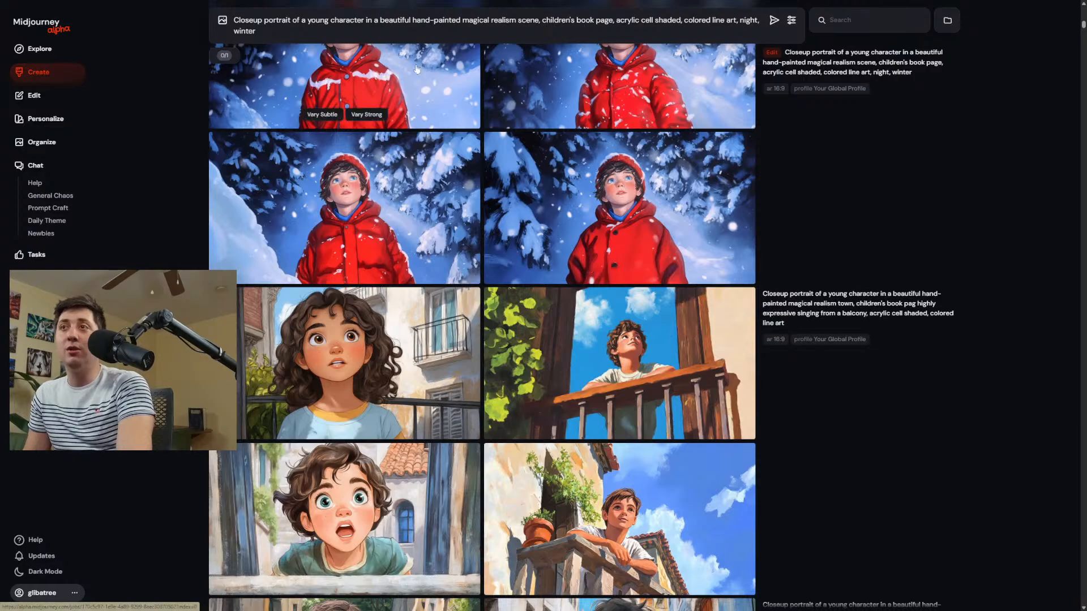
{"action": "left_click_drag", "start_coordinate": [380, 20], "coordinate": [517, 22]}
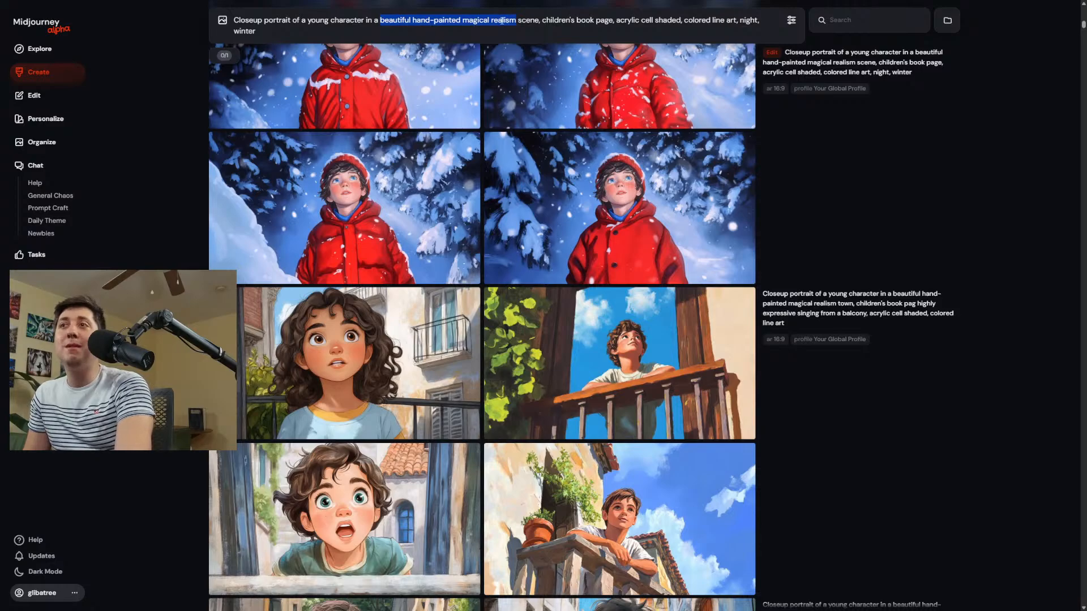
{"action": "left_click_drag", "start_coordinate": [545, 21], "coordinate": [739, 21]}
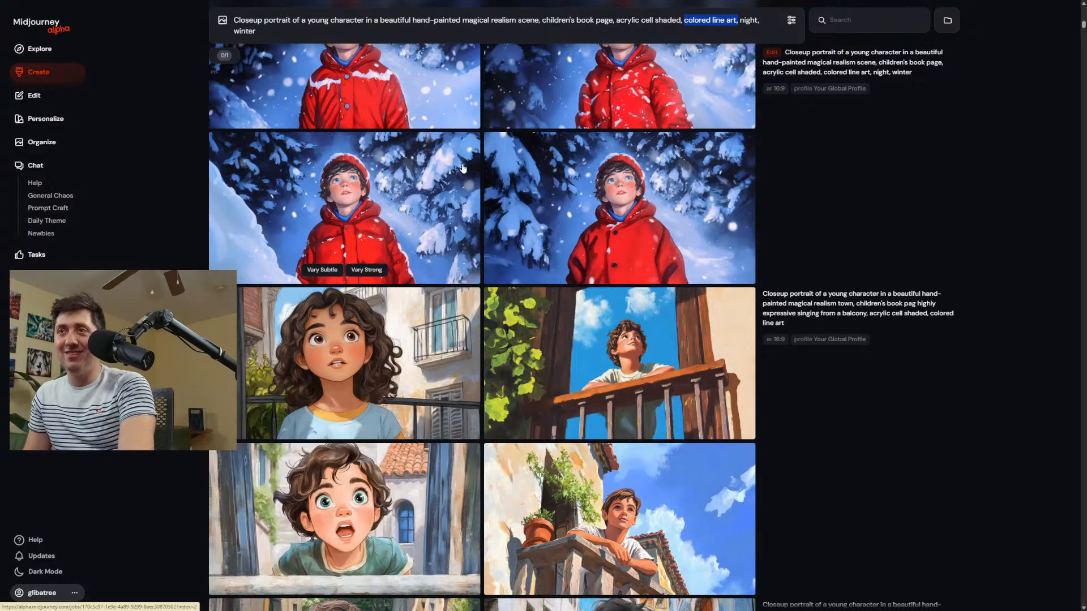
Look through the balcony, alley and fountain generations, and enlarge the girl in the blue dress beside the fountain.
{"action": "scroll", "coordinate": [617, 170], "scroll_direction": "down", "scroll_amount": 5}
{"action": "scroll", "coordinate": [617, 300], "scroll_direction": "down", "scroll_amount": 5}
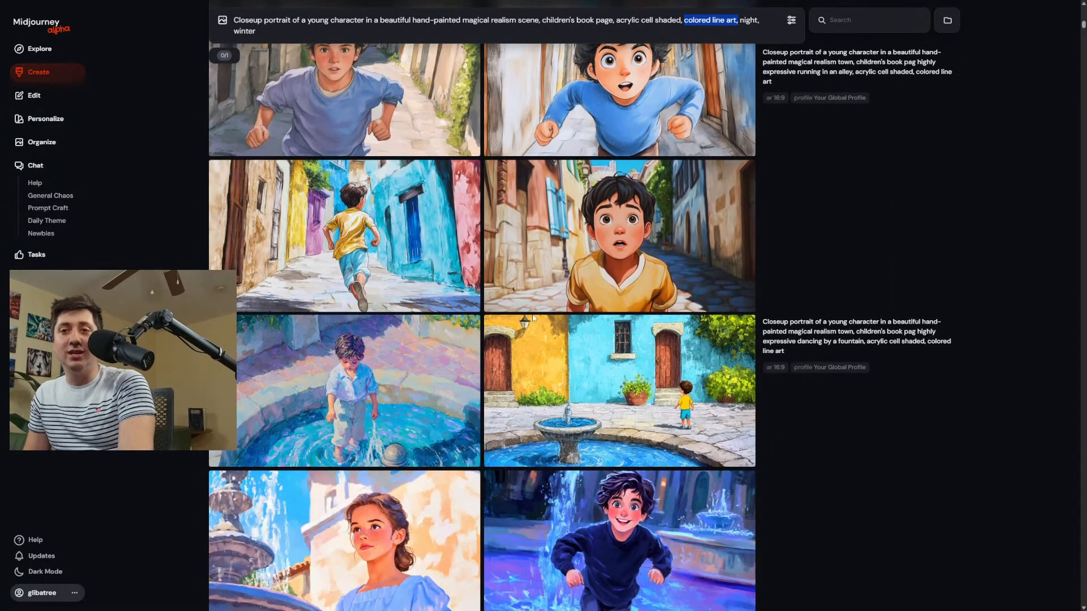
{"action": "scroll", "coordinate": [533, 318], "scroll_direction": "down", "scroll_amount": 2}
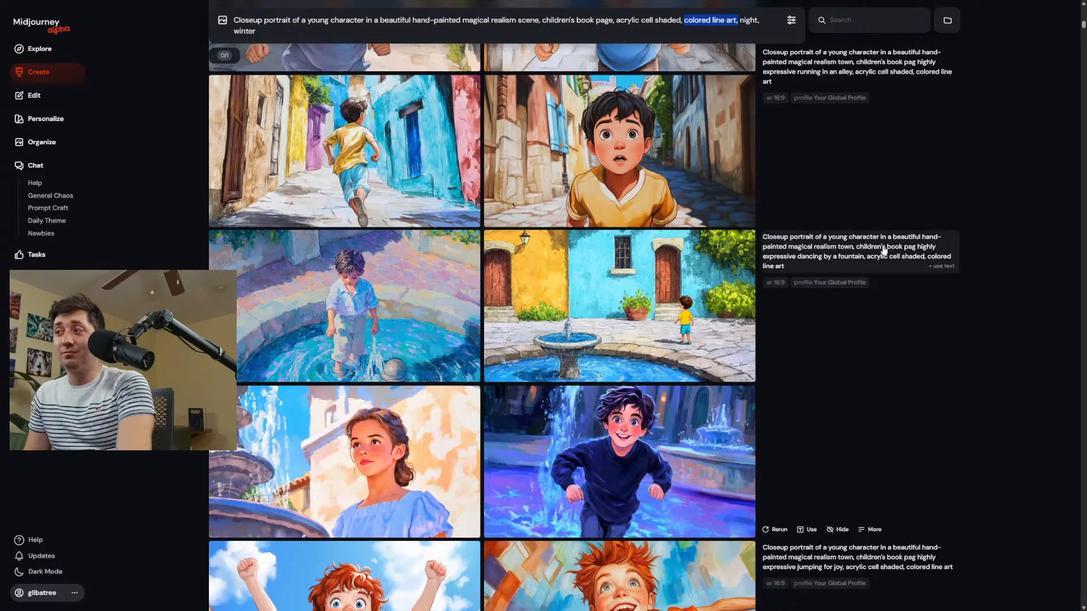
{"action": "scroll", "coordinate": [865, 260], "scroll_direction": "down", "scroll_amount": 8}
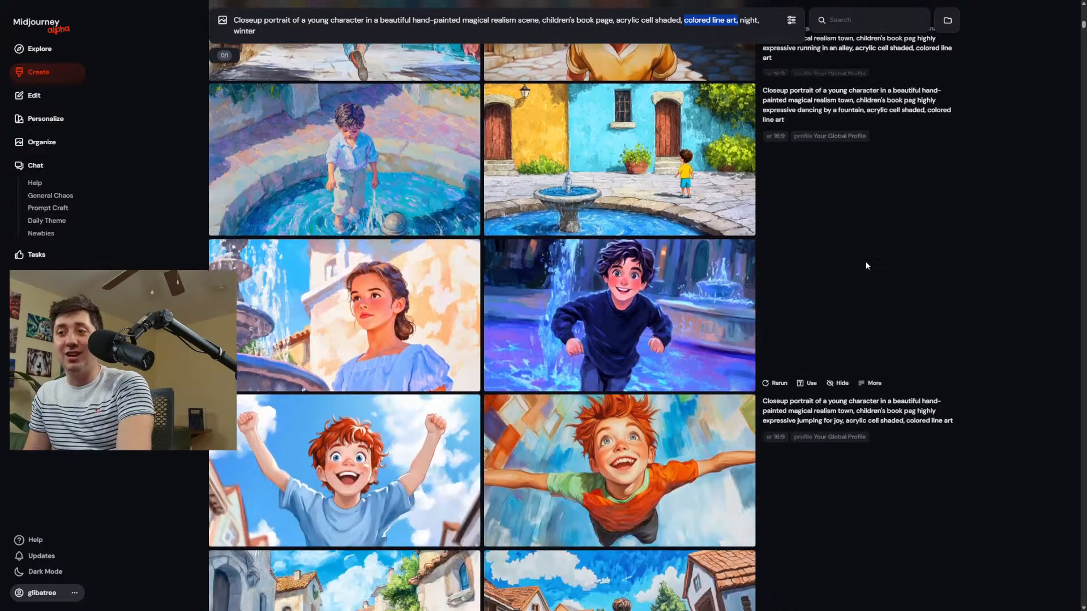
{"action": "scroll", "coordinate": [794, 248], "scroll_direction": "down", "scroll_amount": 2}
{"action": "scroll", "coordinate": [430, 198], "scroll_direction": "up", "scroll_amount": 4}
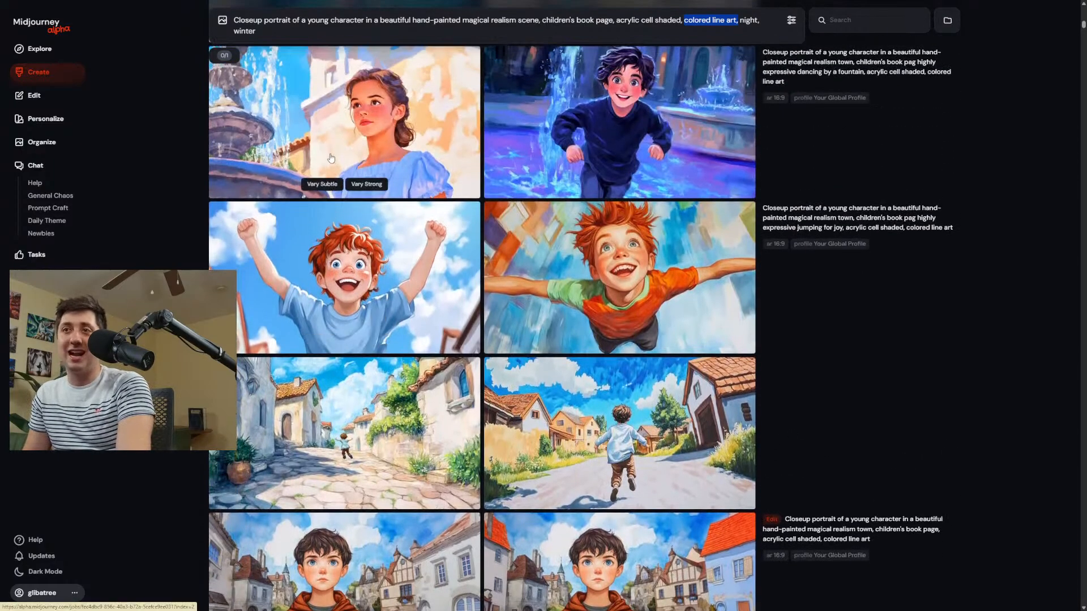
{"action": "left_click", "coordinate": [436, 176]}
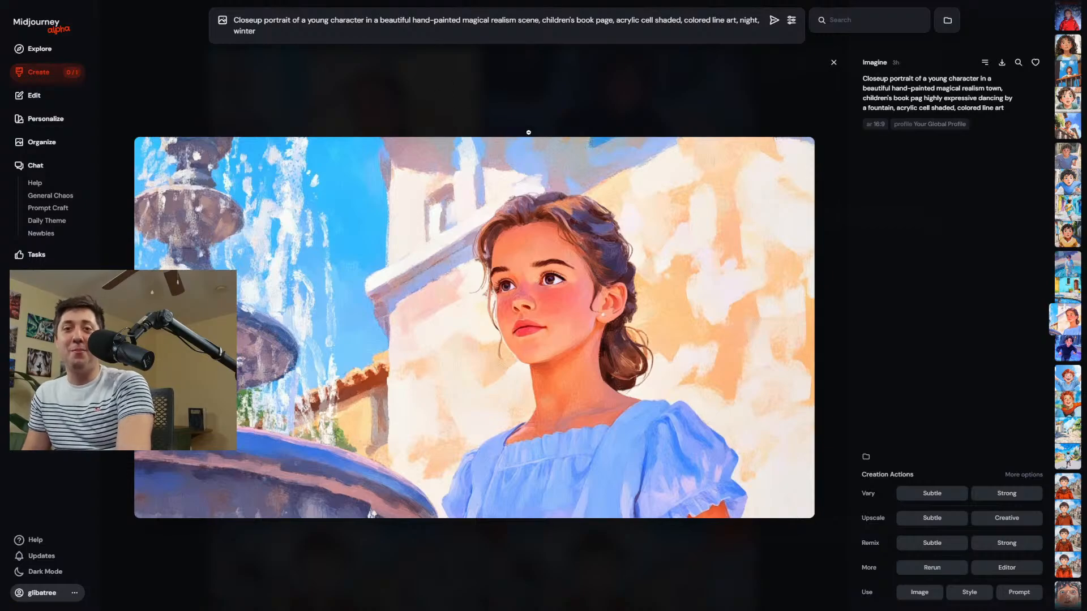
{"action": "left_click", "coordinate": [512, 67]}
Enlarge the town portrait of the boy in the reddish-brown hood and the park portrait of the boy in the brown hood.
{"action": "scroll", "coordinate": [601, 215], "scroll_direction": "down", "scroll_amount": 5}
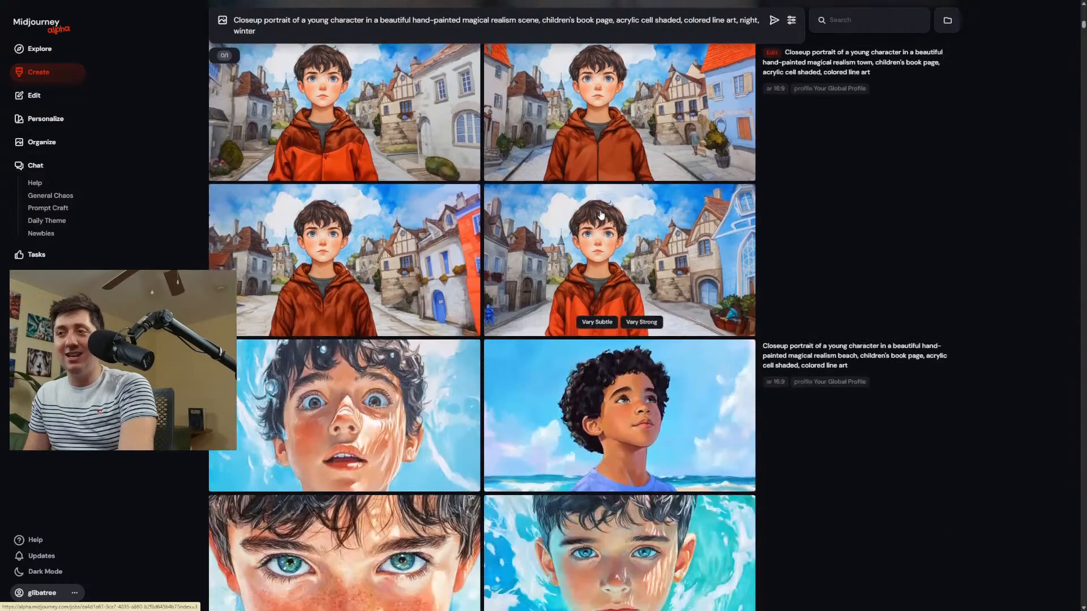
{"action": "scroll", "coordinate": [601, 215], "scroll_direction": "down", "scroll_amount": 8}
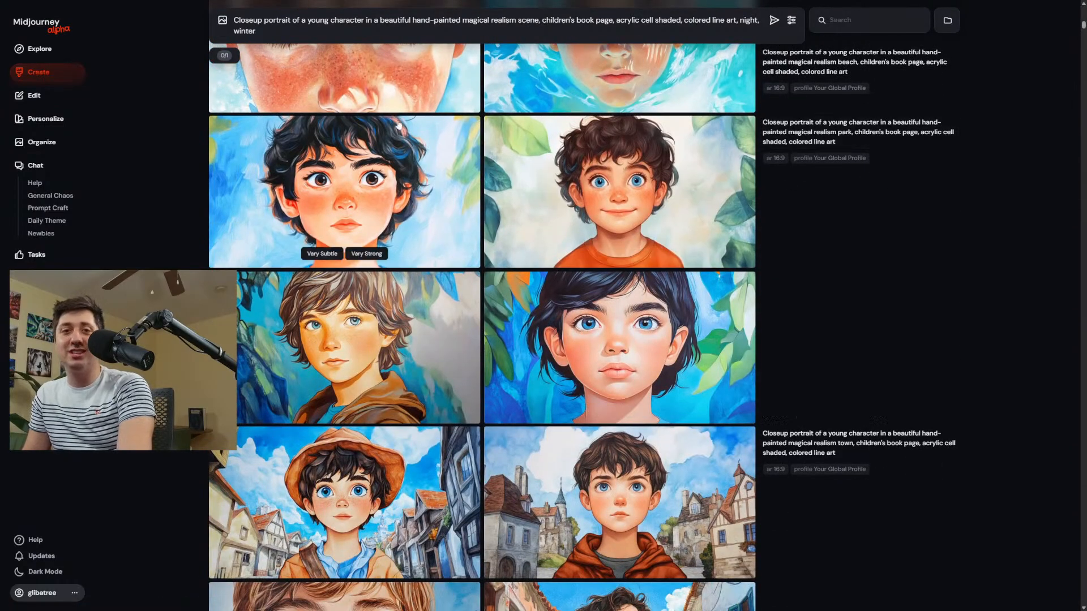
{"action": "scroll", "coordinate": [636, 269], "scroll_direction": "down", "scroll_amount": 2}
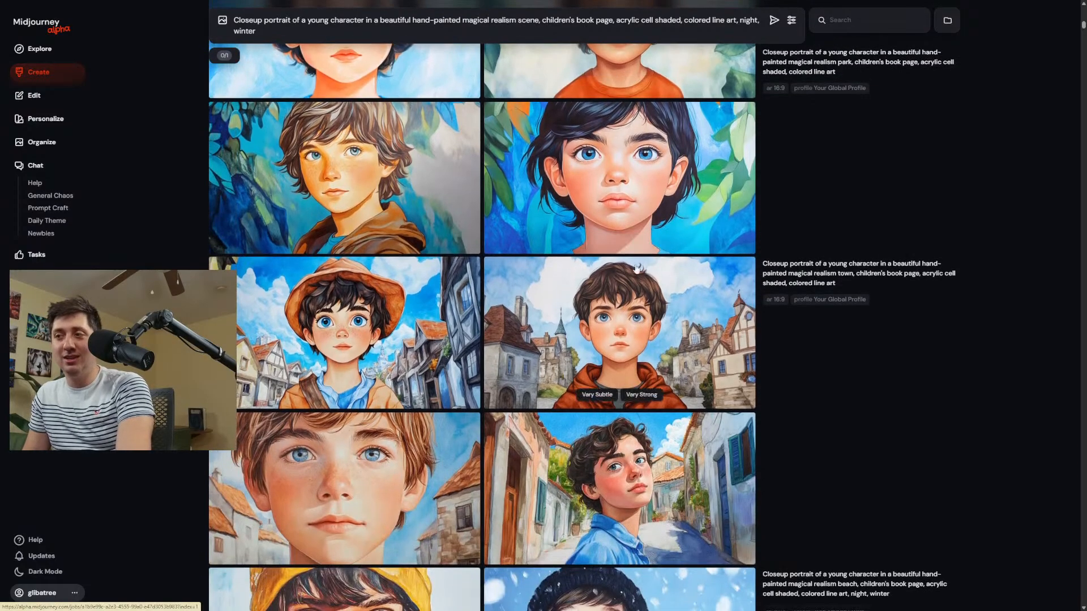
{"action": "left_click", "coordinate": [622, 303]}
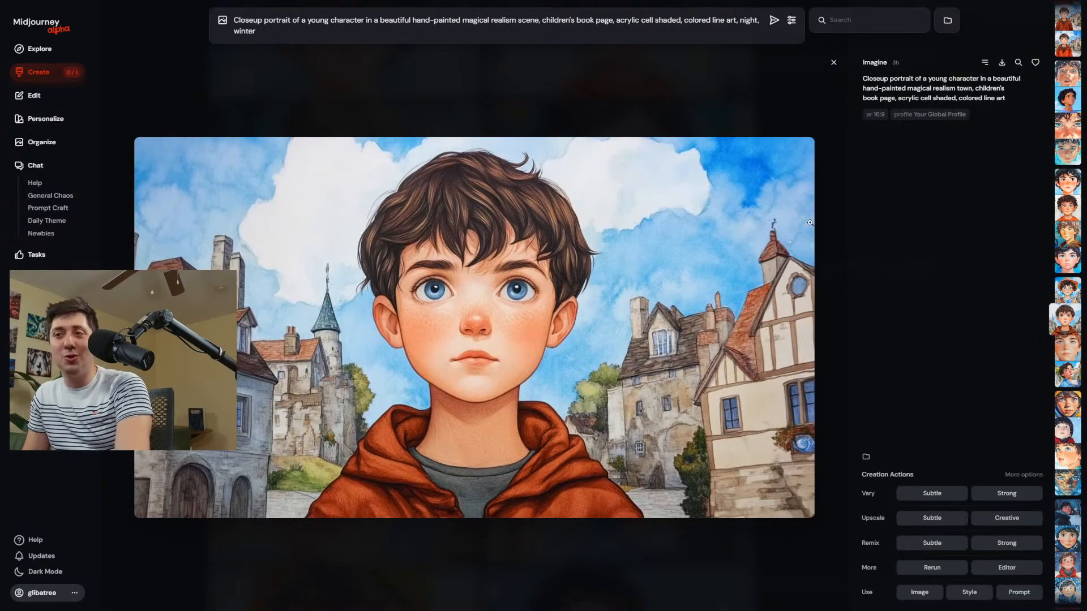
{"action": "left_click", "coordinate": [835, 104]}
{"action": "left_click", "coordinate": [376, 170]}
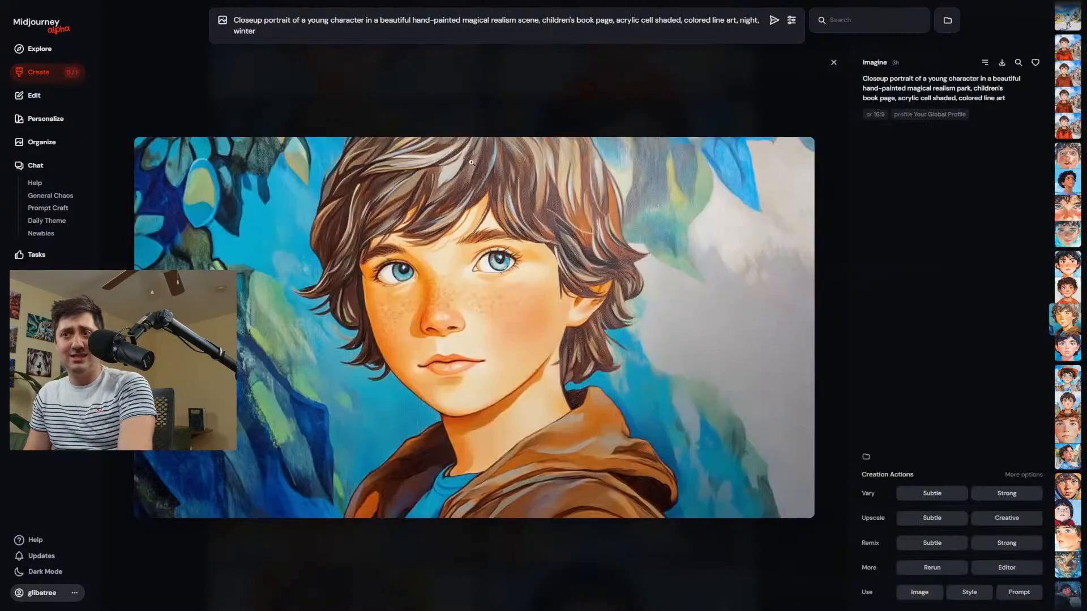
{"action": "left_click", "coordinate": [476, 97]}
Look through the night winter beach, park and town portraits, and enlarge the boy in the orange beanie and purple scarf.
{"action": "scroll", "coordinate": [824, 320], "scroll_direction": "down", "scroll_amount": 2}
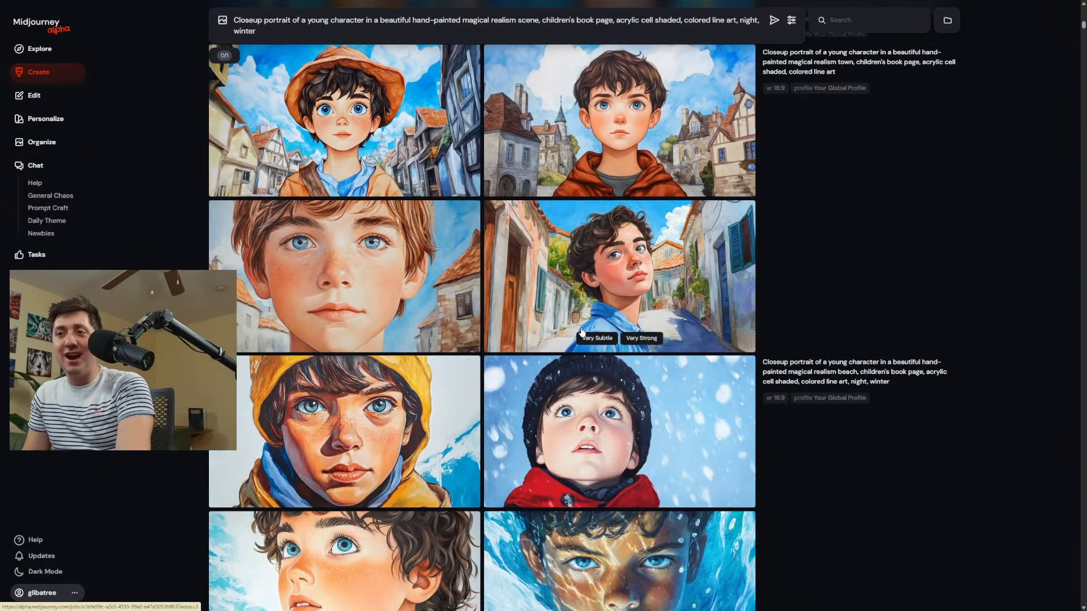
{"action": "scroll", "coordinate": [581, 331], "scroll_direction": "down", "scroll_amount": 4}
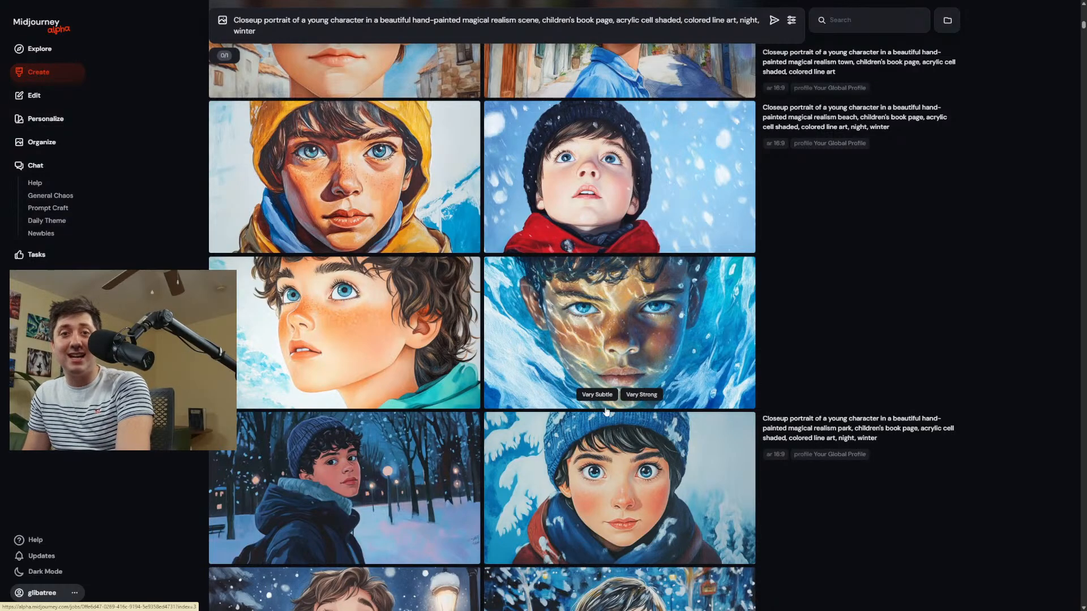
{"action": "scroll", "coordinate": [607, 409], "scroll_direction": "down", "scroll_amount": 2}
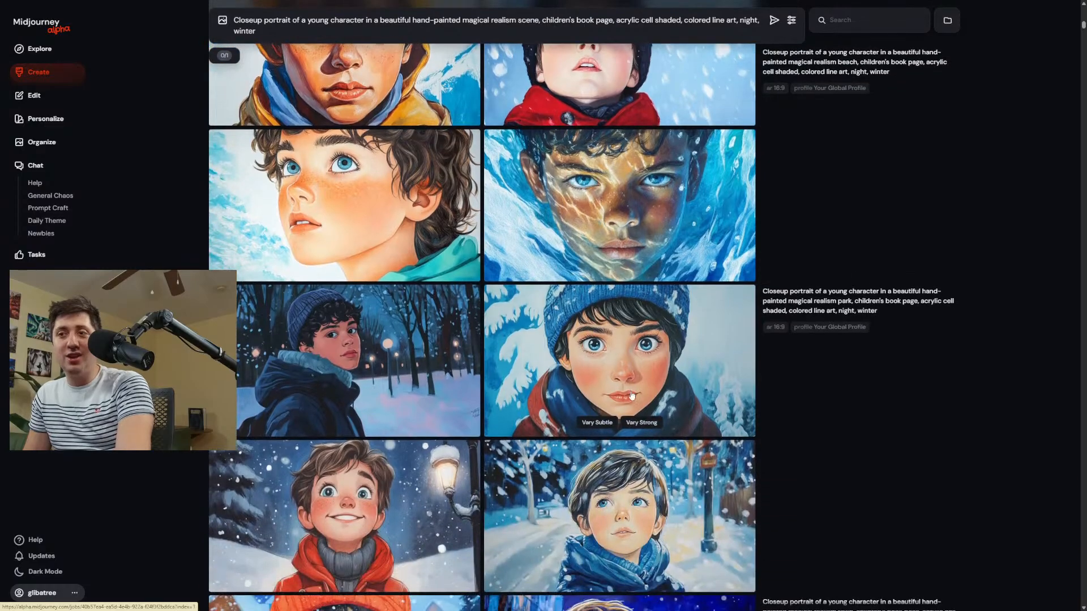
{"action": "scroll", "coordinate": [581, 351], "scroll_direction": "down", "scroll_amount": 2}
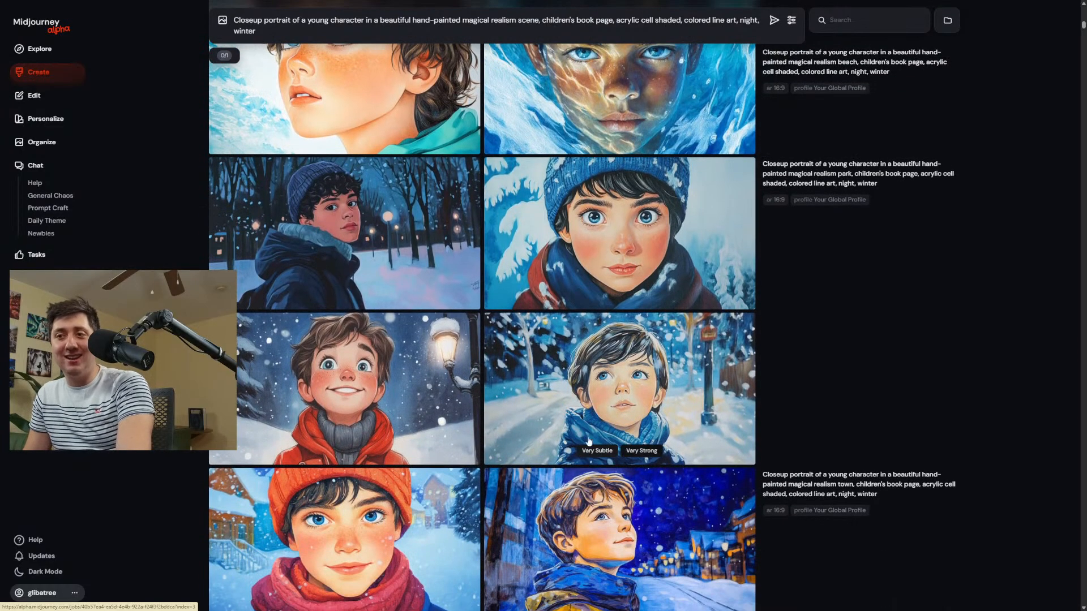
{"action": "scroll", "coordinate": [425, 328], "scroll_direction": "down", "scroll_amount": 2}
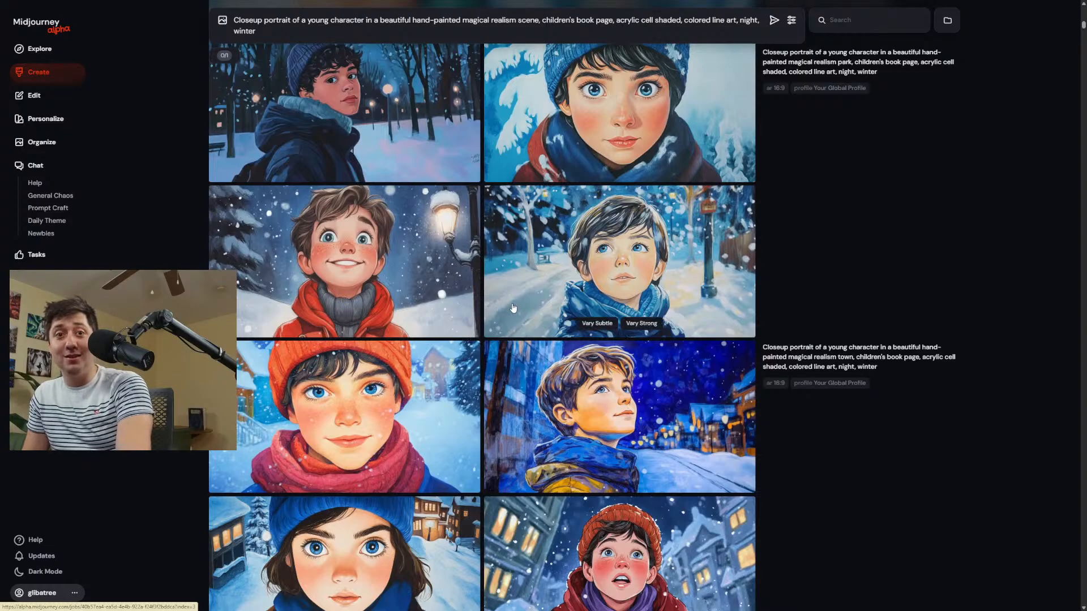
{"action": "scroll", "coordinate": [543, 329], "scroll_direction": "down", "scroll_amount": 4}
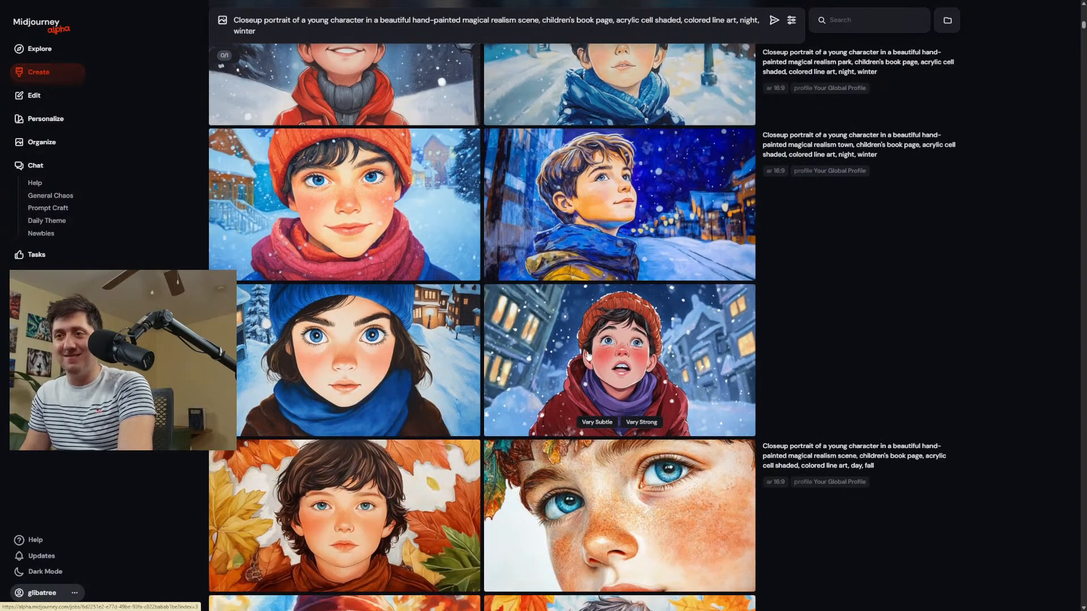
{"action": "left_click", "coordinate": [588, 355]}
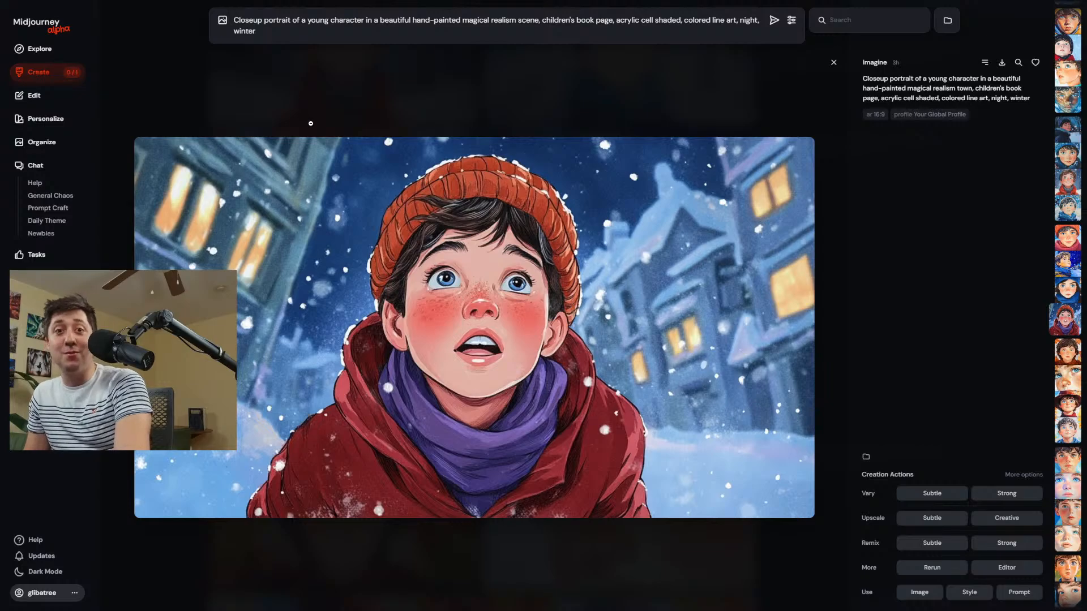
{"action": "left_click", "coordinate": [232, 88]}
Go through the fall and summer closeups and enlarge the night fall portraits, including the child in the dark red hat.
{"action": "scroll", "coordinate": [311, 136], "scroll_direction": "down", "scroll_amount": 3}
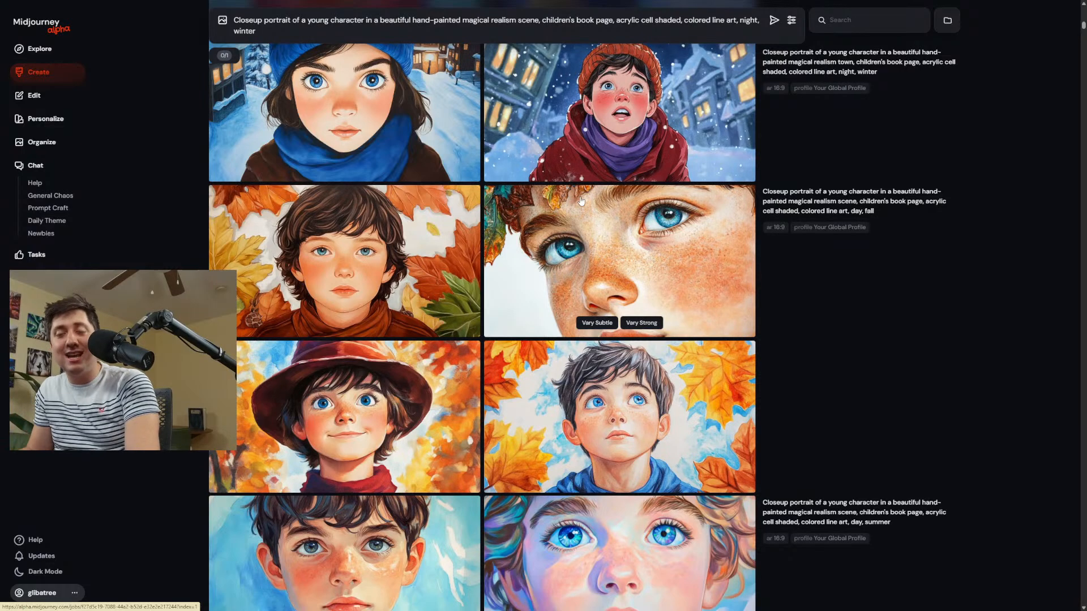
{"action": "scroll", "coordinate": [588, 201], "scroll_direction": "down", "scroll_amount": 5}
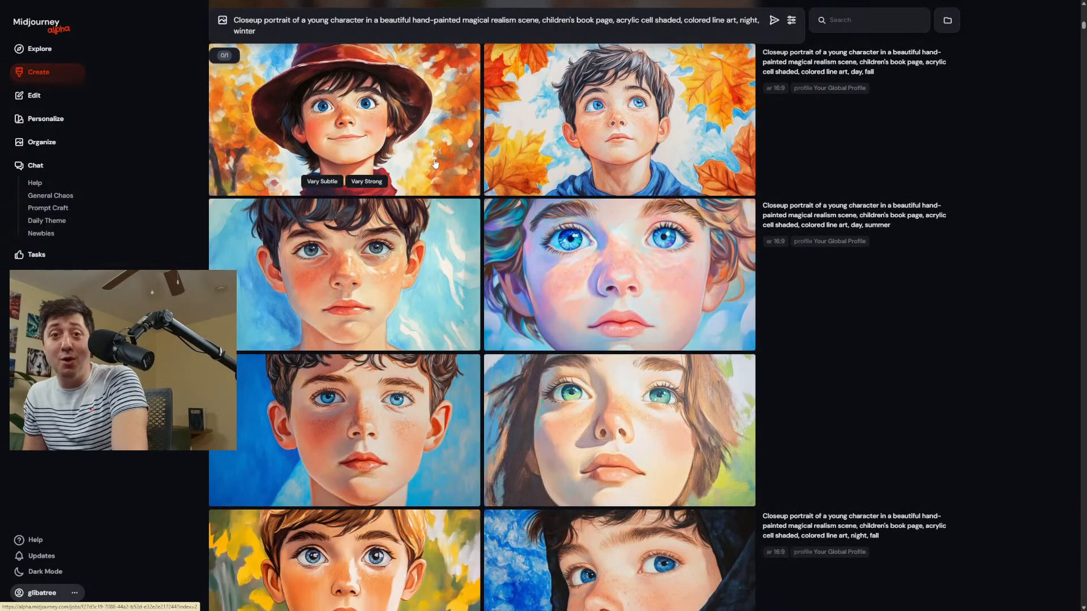
{"action": "scroll", "coordinate": [435, 165], "scroll_direction": "down", "scroll_amount": 5}
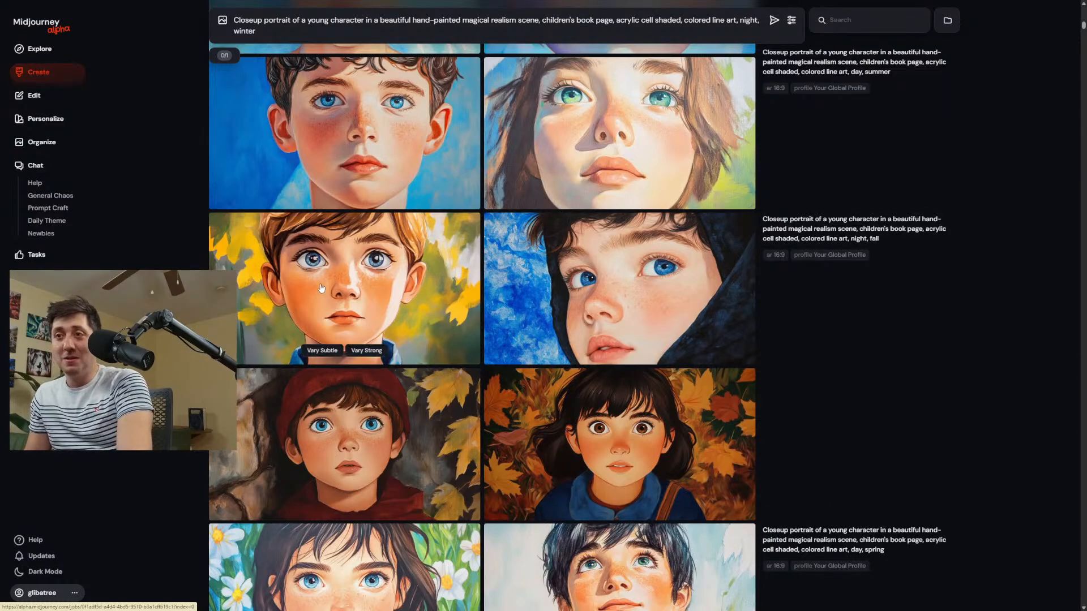
{"action": "left_click", "coordinate": [343, 296]}
{"action": "left_click", "coordinate": [540, 113]}
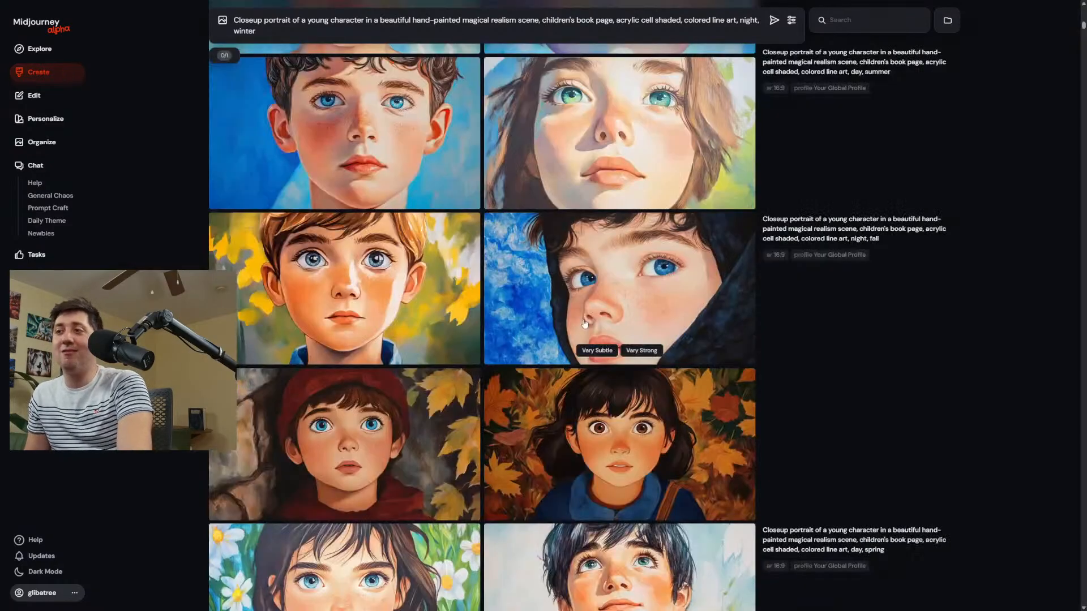
{"action": "left_click", "coordinate": [608, 271]}
{"action": "left_click", "coordinate": [568, 80]}
{"action": "left_click", "coordinate": [351, 380]}
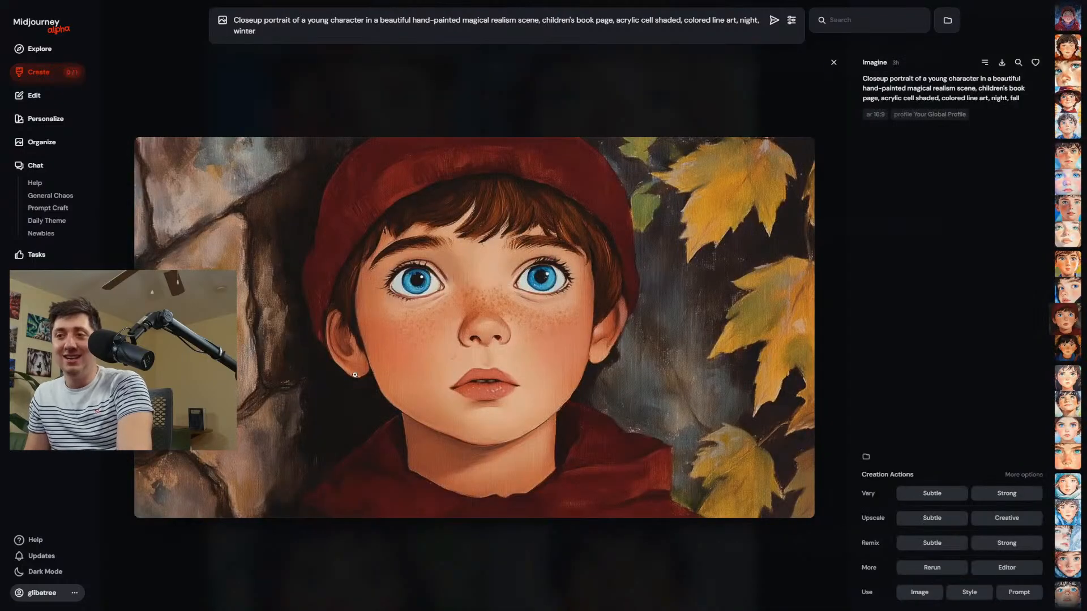
Close the enlarged portrait and cancel the running variation of the night fall closeup portrait.
{"action": "left_click", "coordinate": [476, 94]}
{"action": "scroll", "coordinate": [922, 414], "scroll_direction": "down", "scroll_amount": 10}
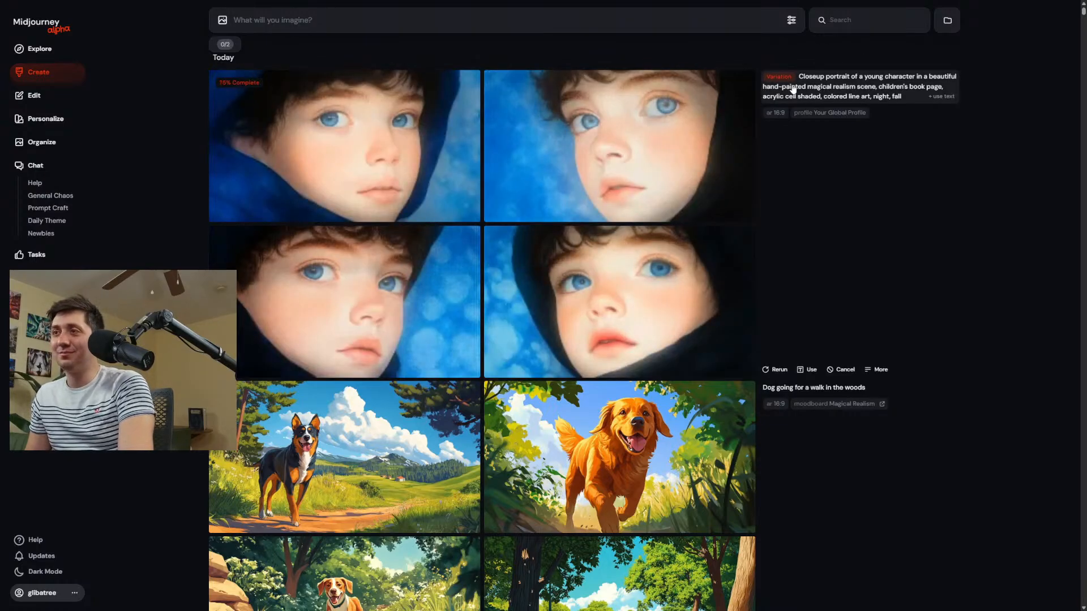
{"action": "left_click", "coordinate": [841, 369]}
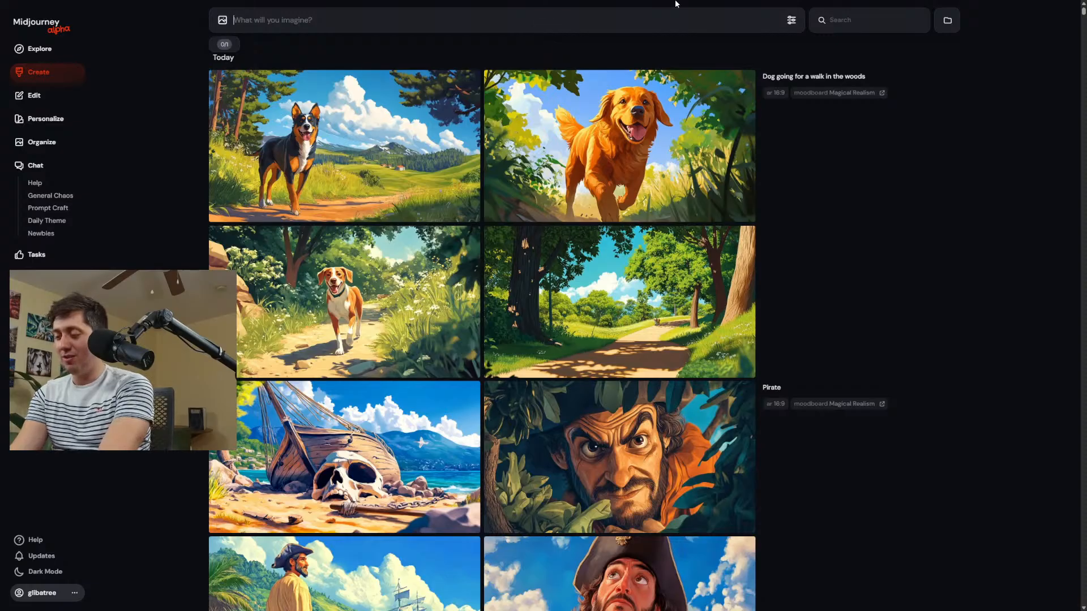
Look through the hockey, soccer and basketball generations, enlarging the soccer scenes and the boy dribbling the basketball.
{"action": "scroll", "coordinate": [623, 141], "scroll_direction": "down", "scroll_amount": 20}
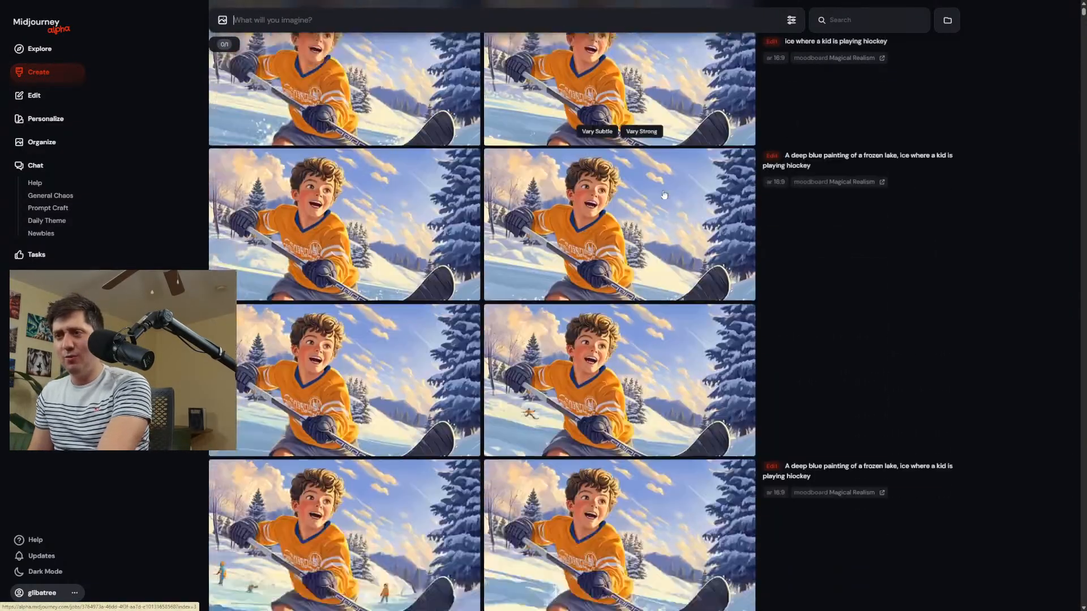
{"action": "scroll", "coordinate": [876, 288], "scroll_direction": "up", "scroll_amount": 20}
{"action": "scroll", "coordinate": [481, 299], "scroll_direction": "down", "scroll_amount": 20}
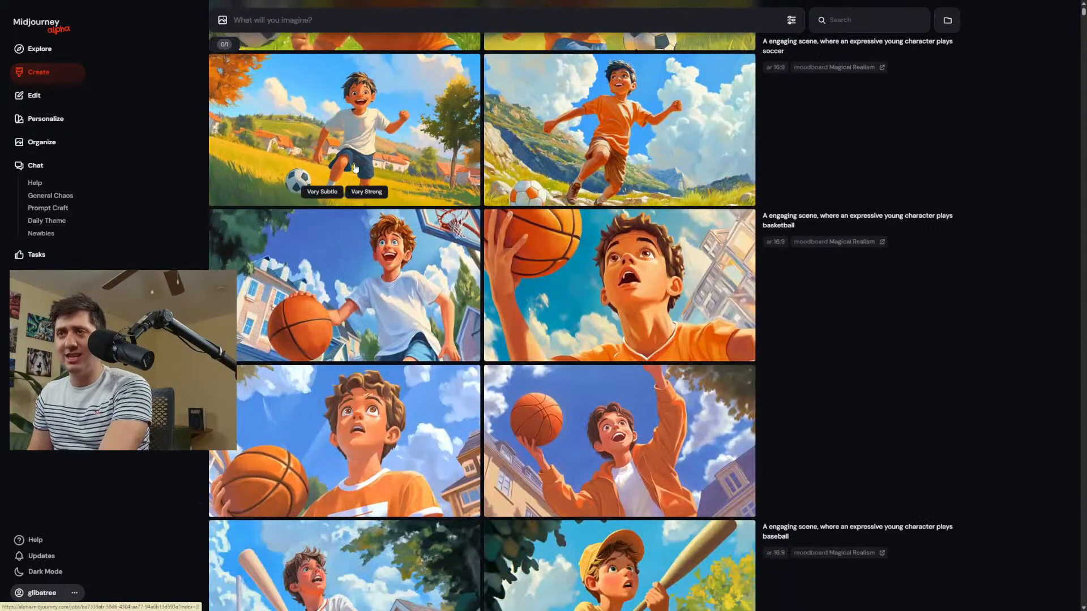
{"action": "scroll", "coordinate": [463, 170], "scroll_direction": "up", "scroll_amount": 5}
{"action": "left_click", "coordinate": [578, 170]}
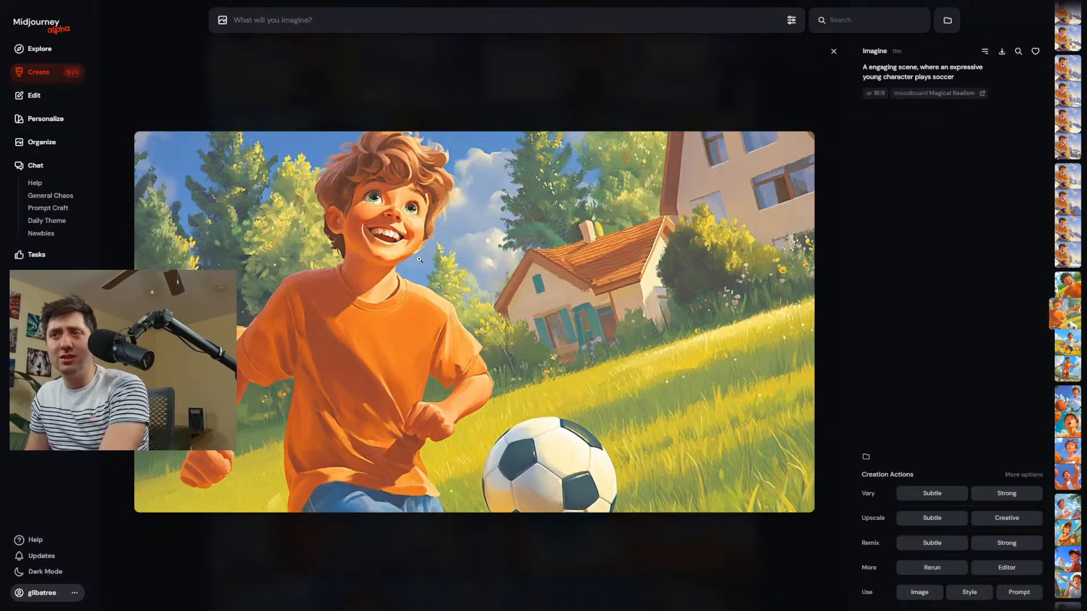
{"action": "key", "text": "Down"}
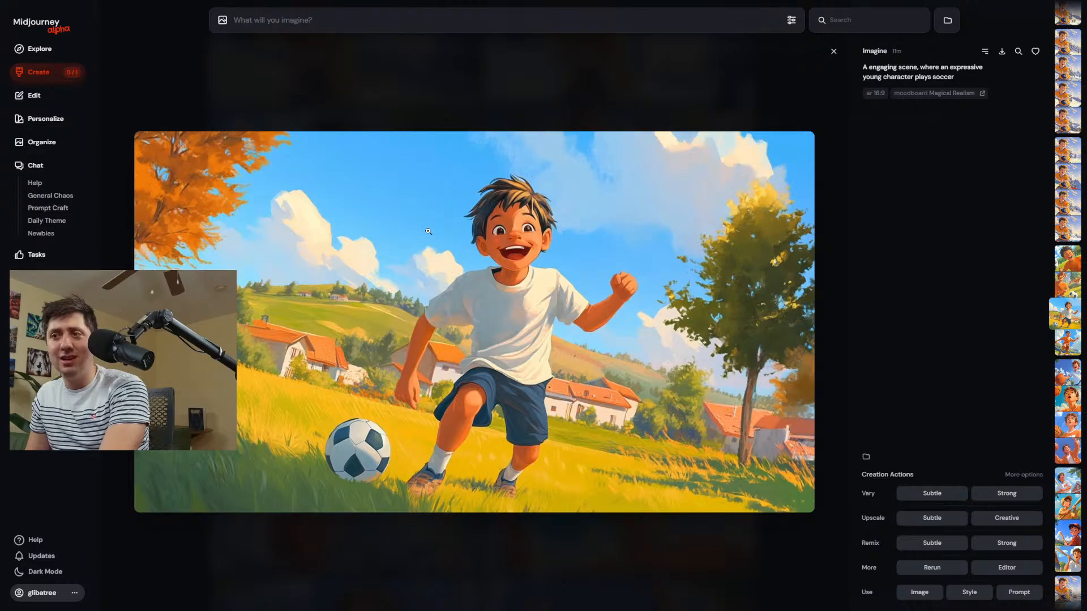
{"action": "key", "text": "Down"}
{"action": "key", "text": "Down"}
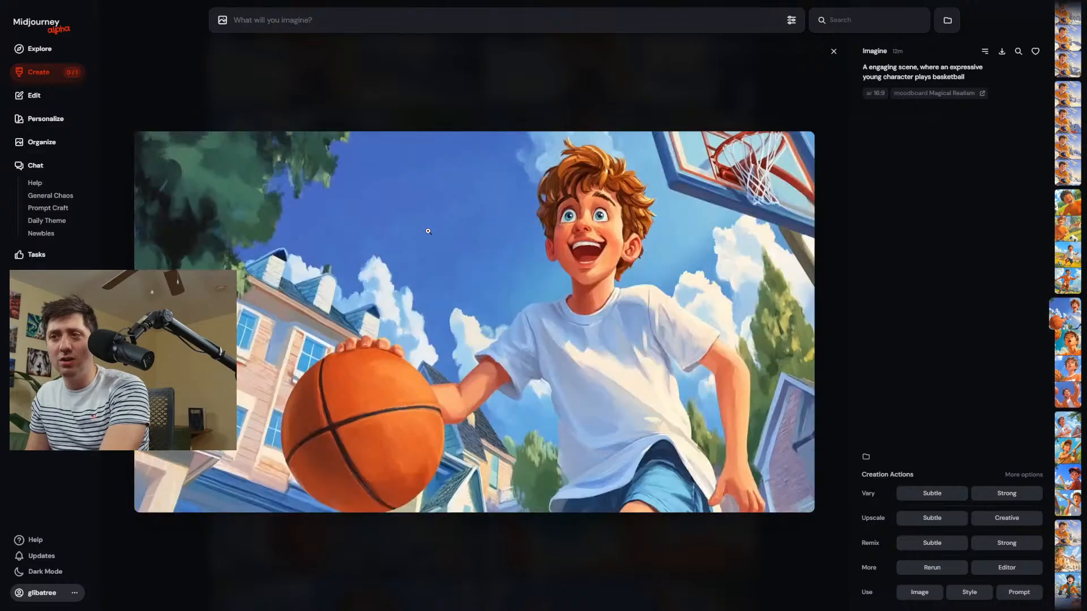
{"action": "key", "text": "Down"}
{"action": "key", "text": "Up"}
{"action": "key", "text": "Up"}
{"action": "left_click", "coordinate": [842, 279]}
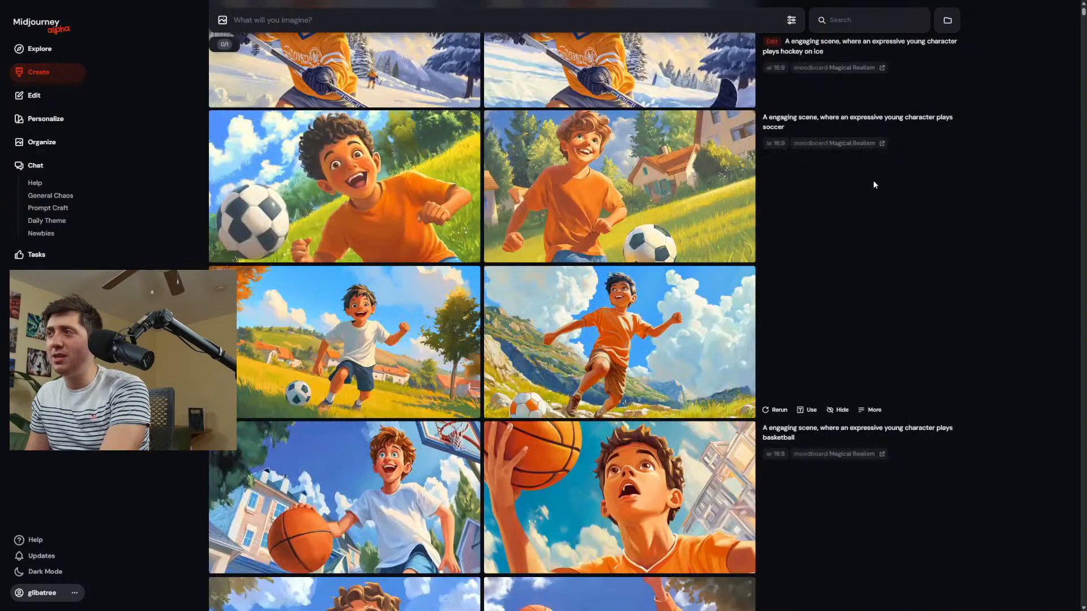
Reuse the prompt about the expressive young character playing soccer and append "on a soccer feild," to it.
{"action": "left_click", "coordinate": [872, 122]}
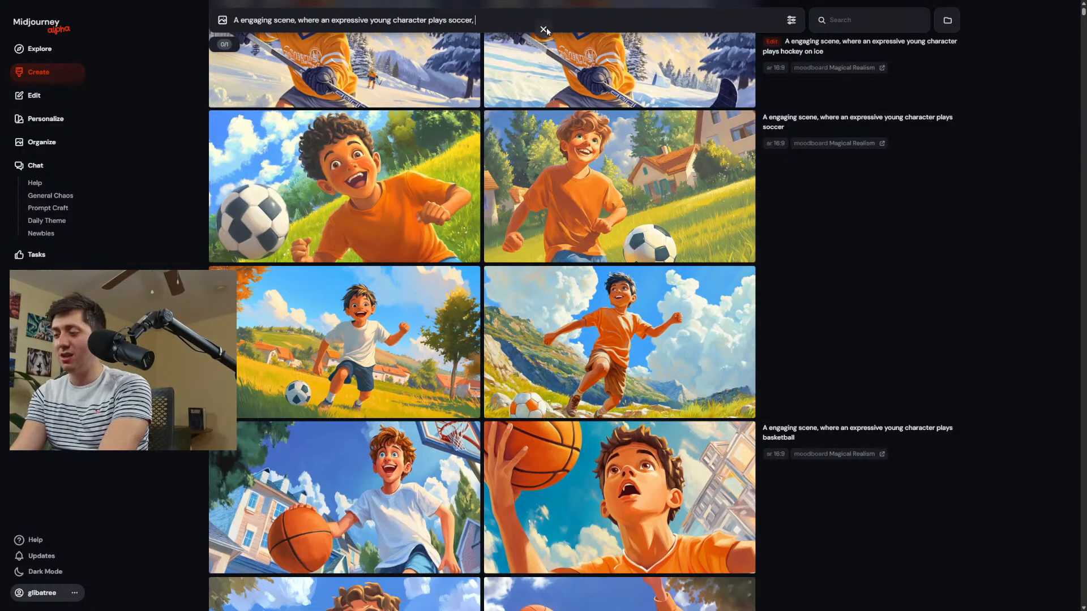
{"action": "type", "text": "on a"}
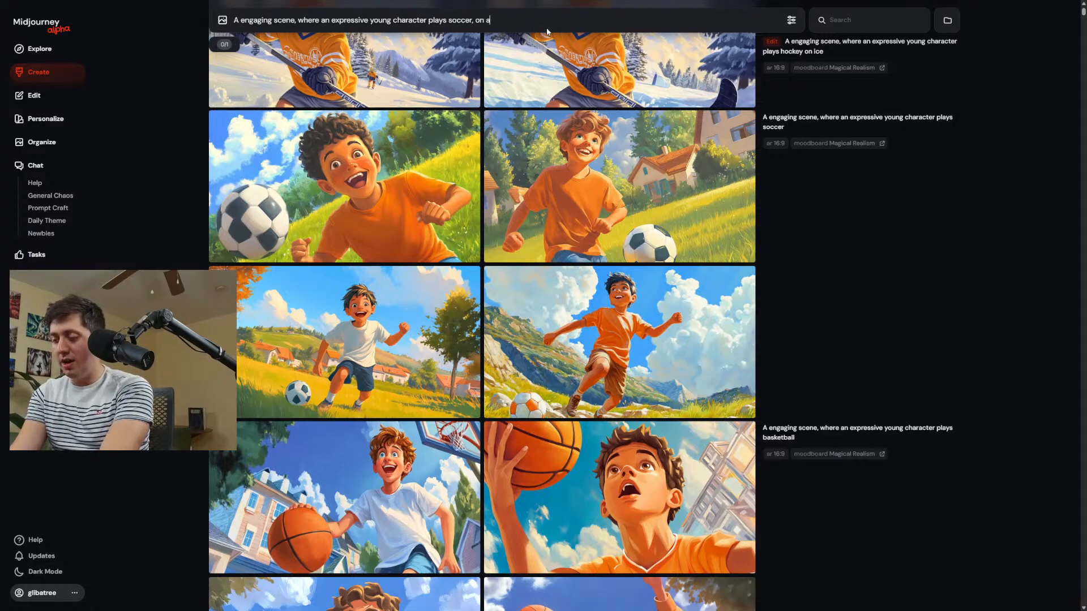
{"action": "type", "text": " soccer fe"}
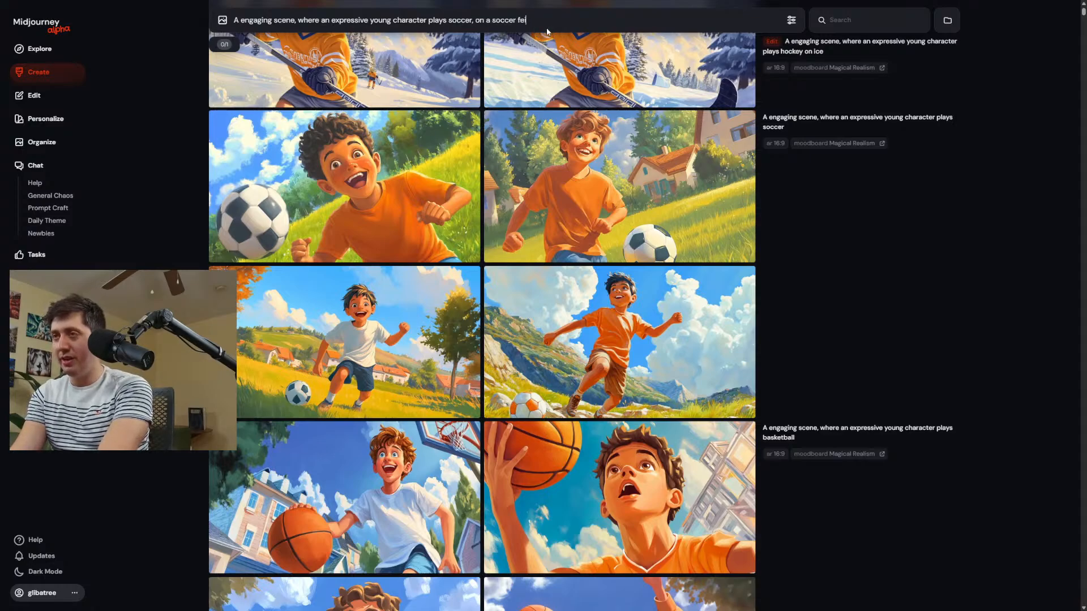
{"action": "type", "text": "ild"}
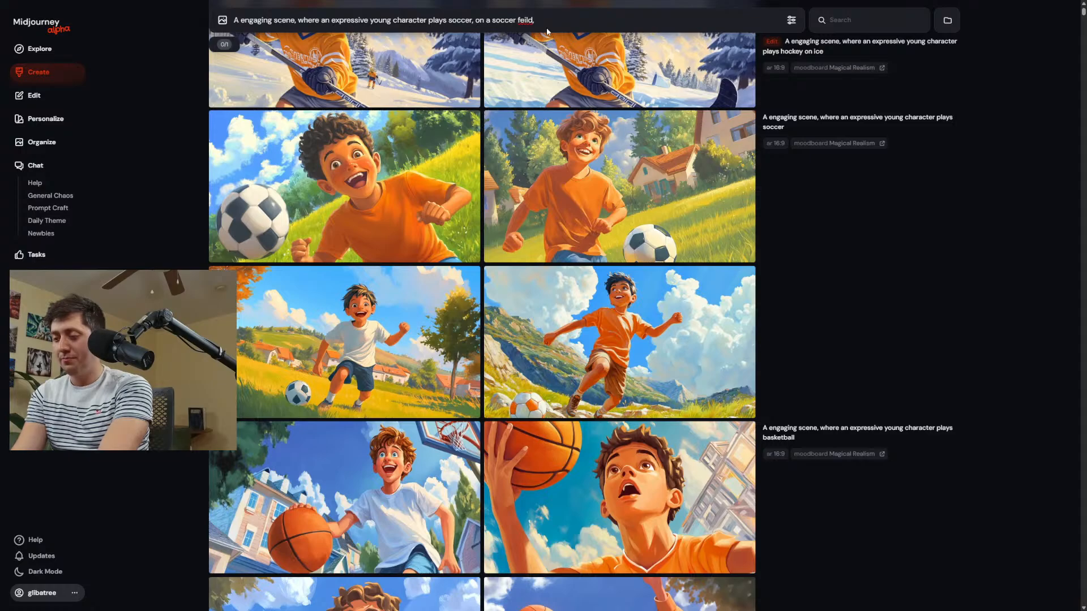
{"action": "type", "text": ","}
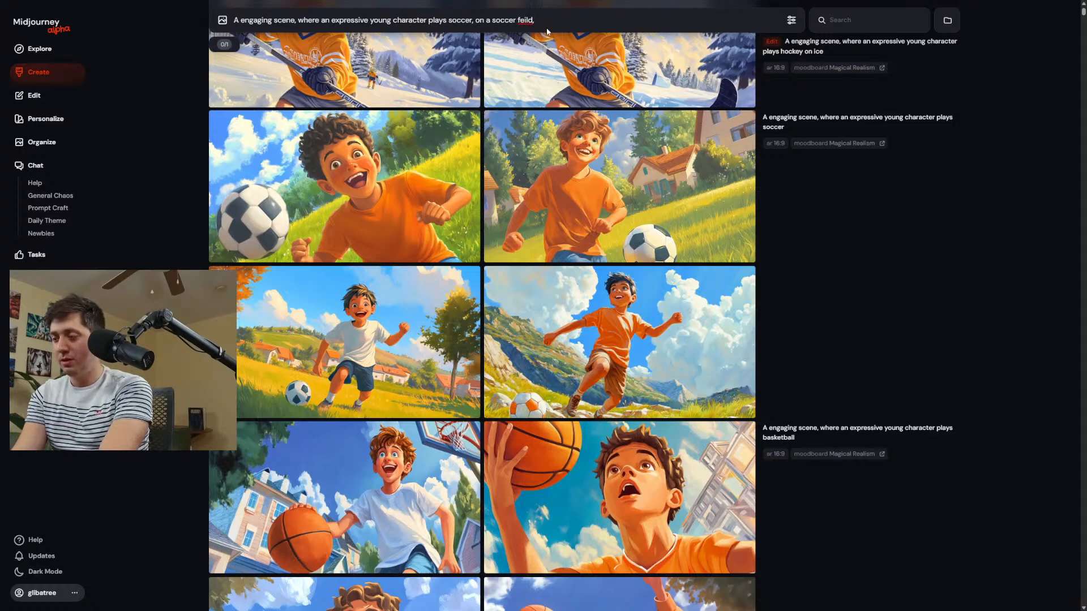
{"action": "type", "text": " closeup sh"}
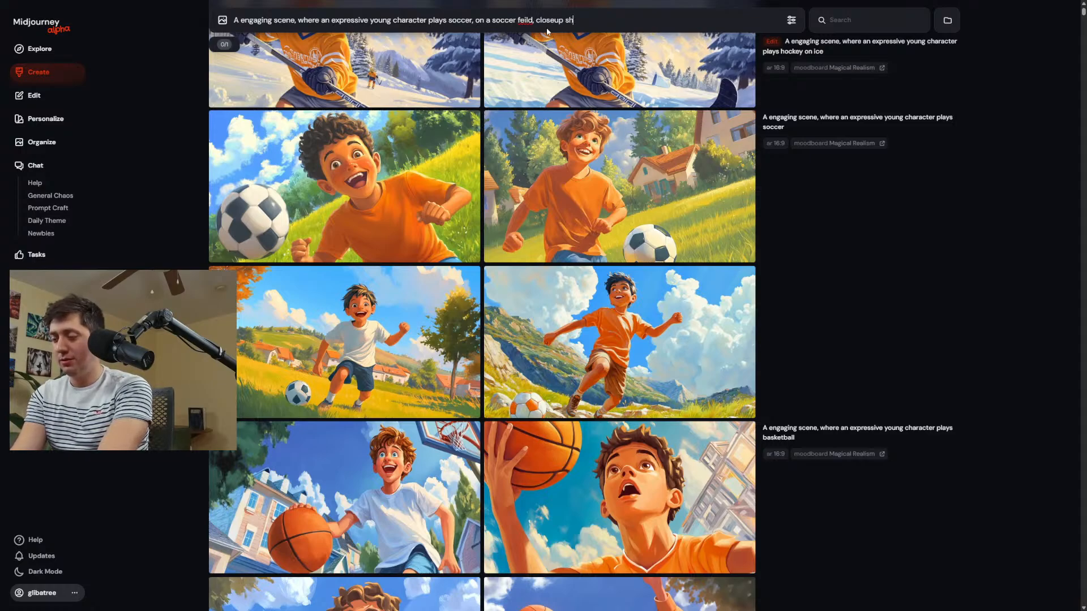
{"action": "type", "text": "owing how much f"}
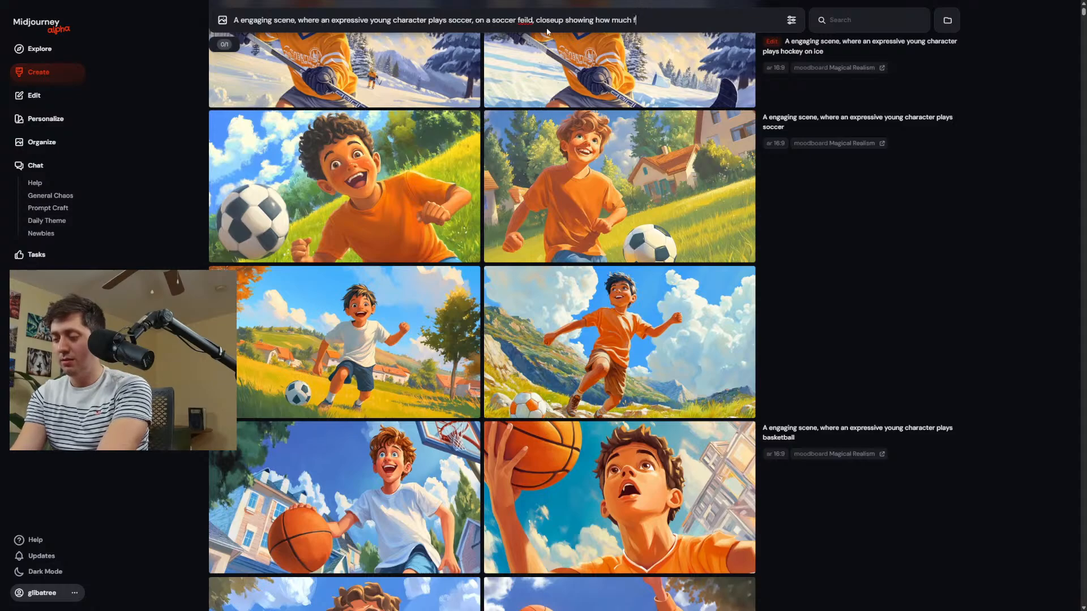
{"action": "type", "text": "un he is ha"}
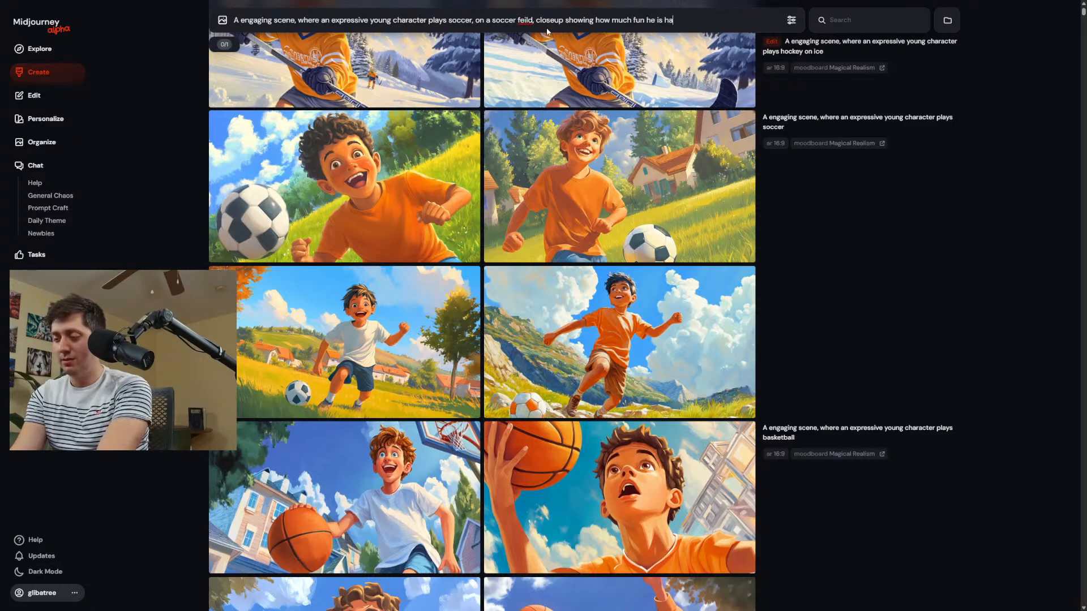
{"action": "type", "text": "ving, ju"}
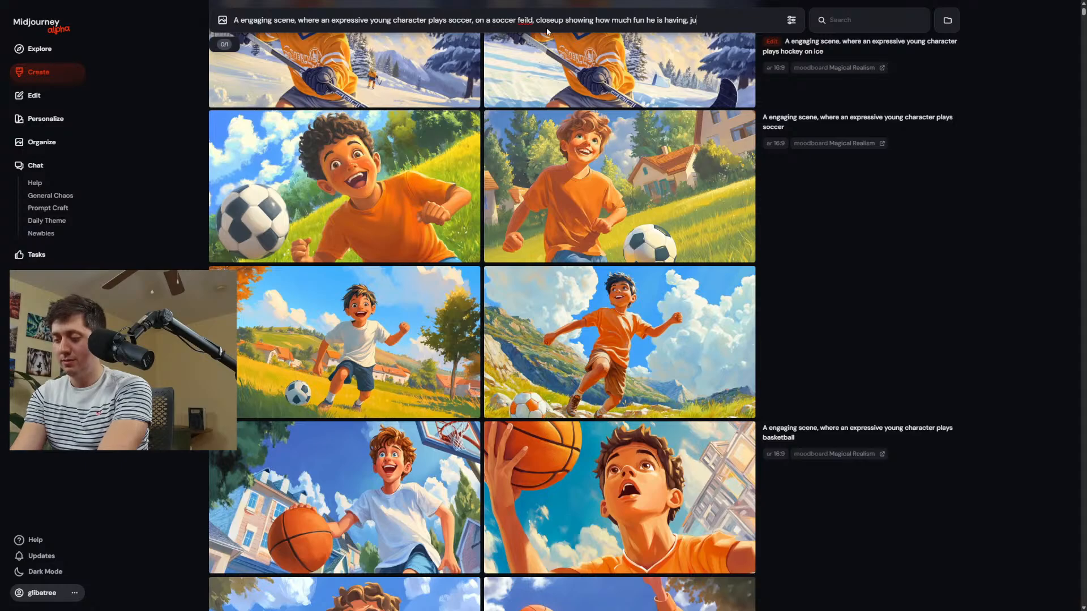
{"action": "type", "text": "mping towards"}
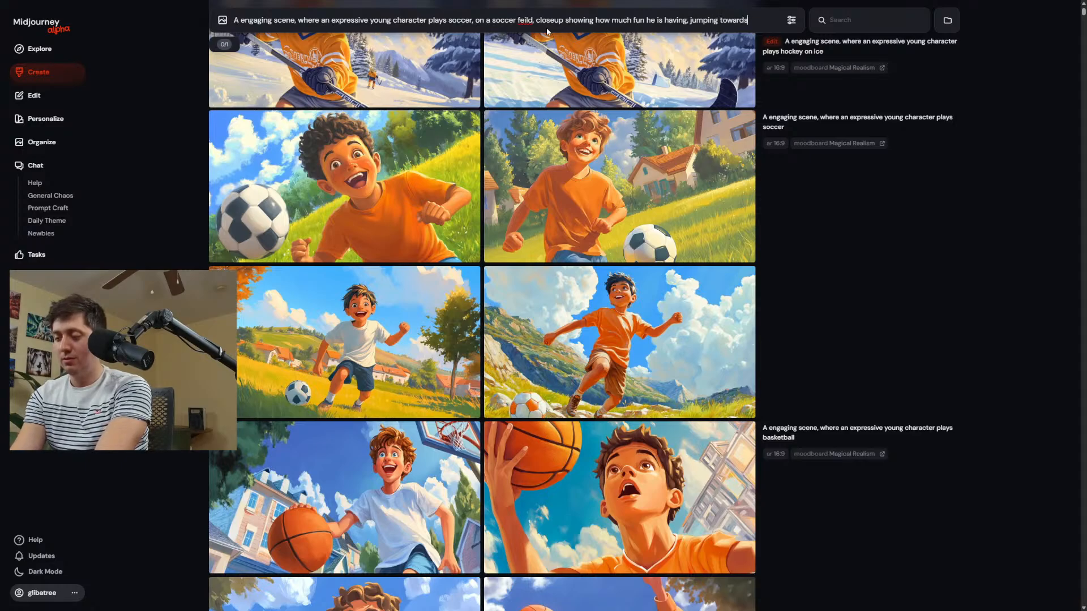
{"action": "type", "text": "ball"}
Extend the soccer prompt with "closeup showing how much fun he is having, jumping towards the ball" and generate the images.
{"action": "key", "text": "Return"}
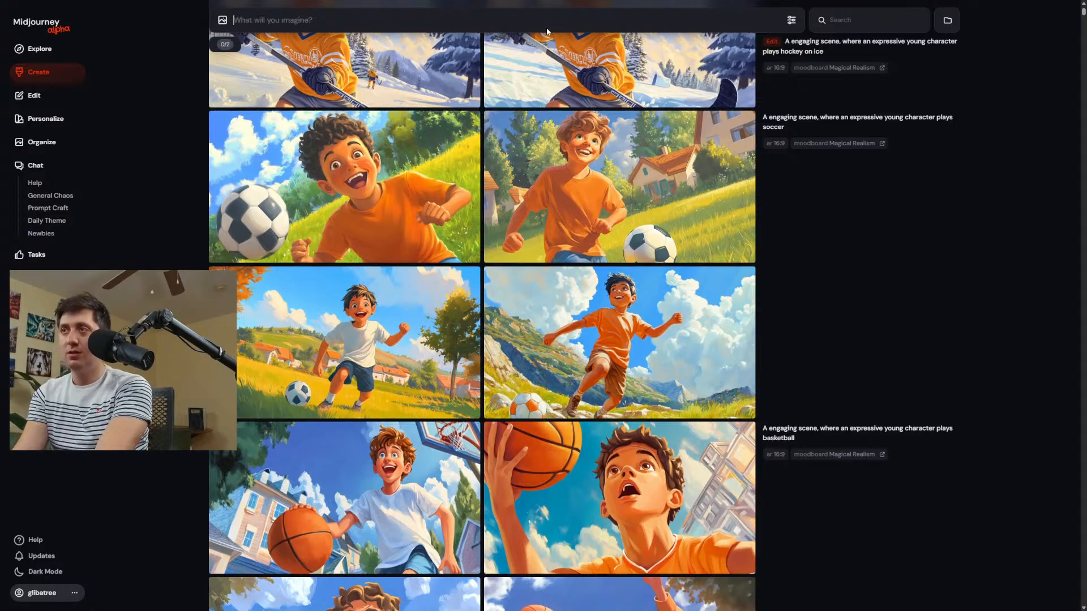
Look at the new soccer images and enlarge the boy in the orange plaid shirt reaching out beside the ball.
{"action": "middle_click", "coordinate": [895, 130]}
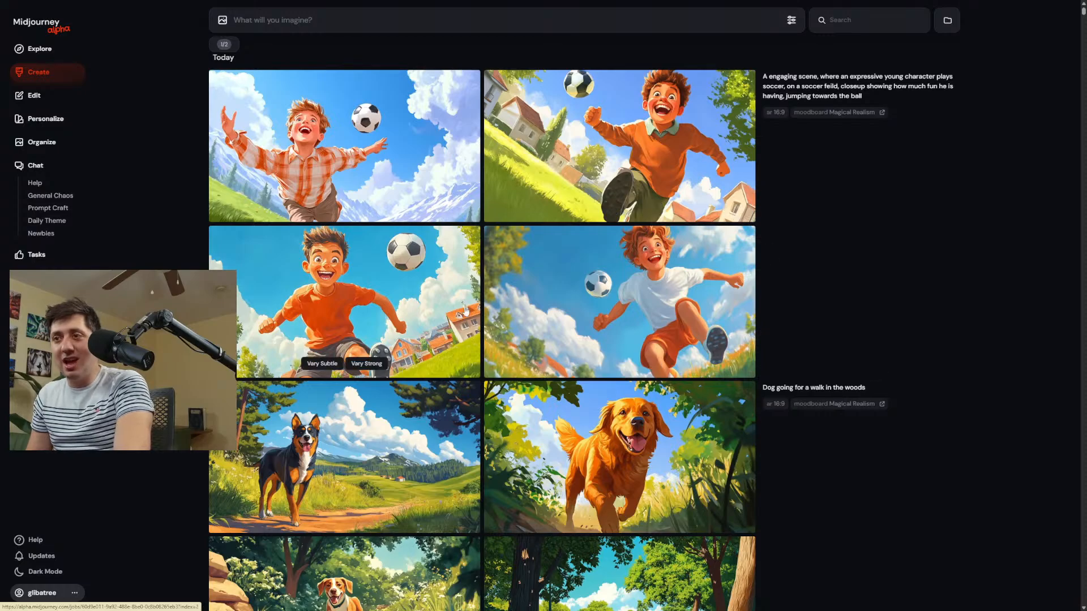
{"action": "left_click", "coordinate": [343, 168]}
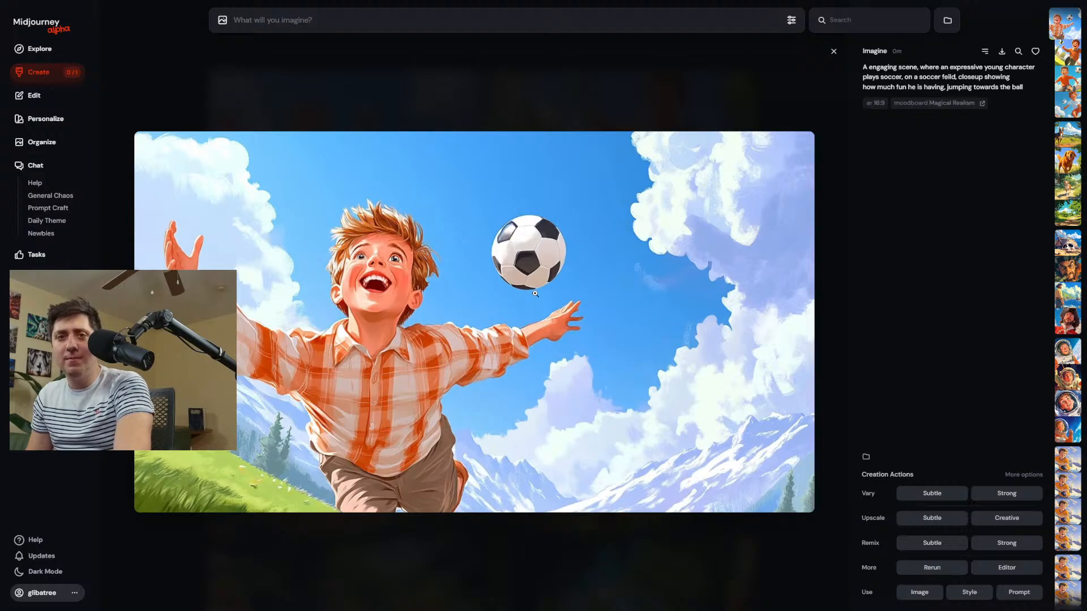
{"action": "left_click", "coordinate": [526, 93]}
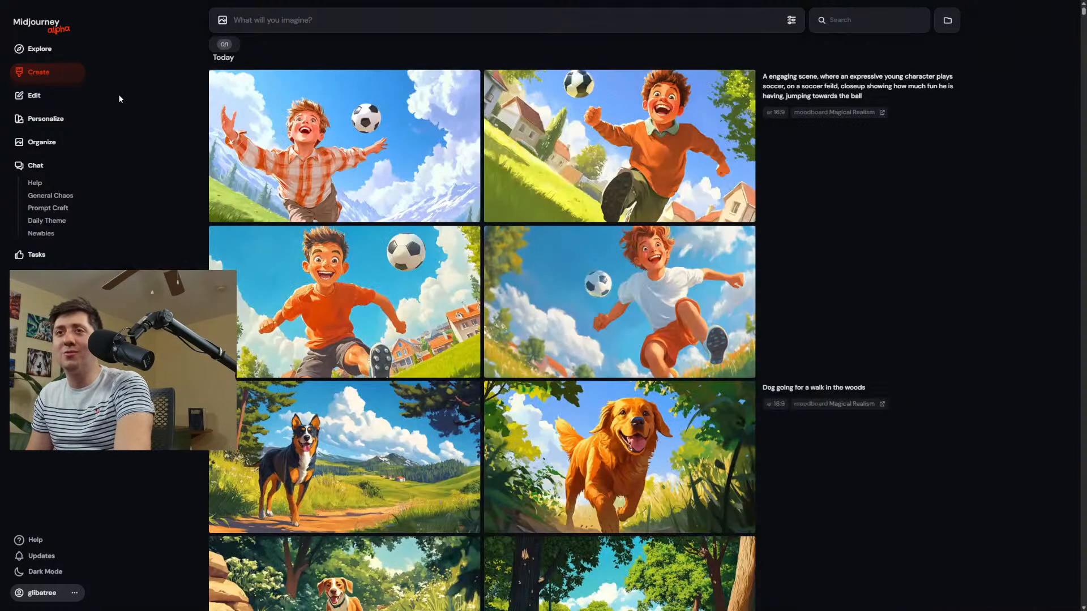
Check the available personalization profiles, view the images of the "A in W backgrounds" moodboard, and return to the creations.
{"action": "left_click", "coordinate": [792, 20]}
{"action": "left_click", "coordinate": [853, 134]}
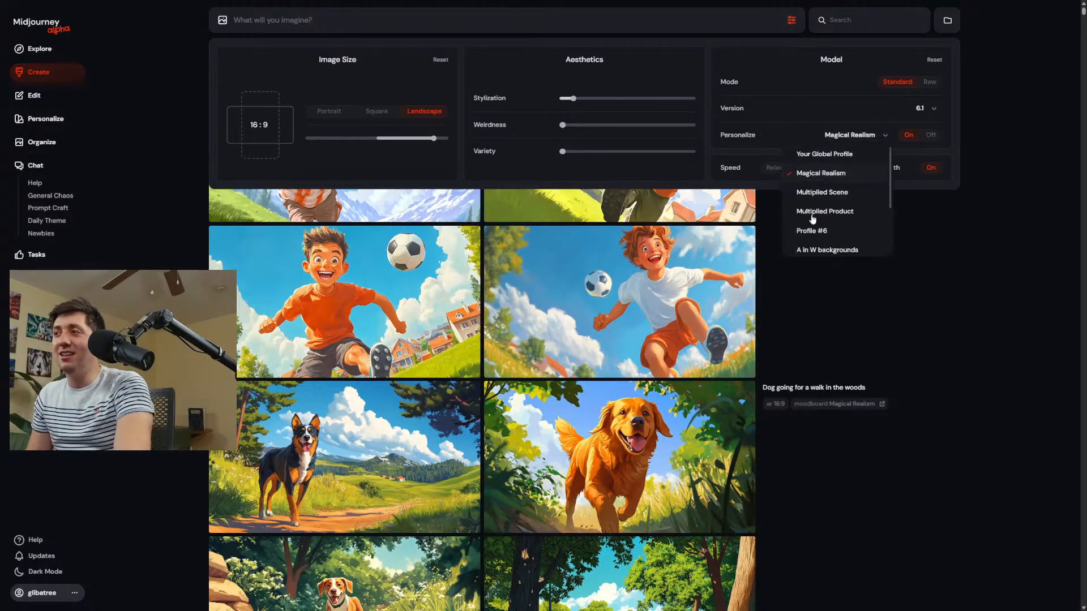
{"action": "left_click", "coordinate": [65, 120]}
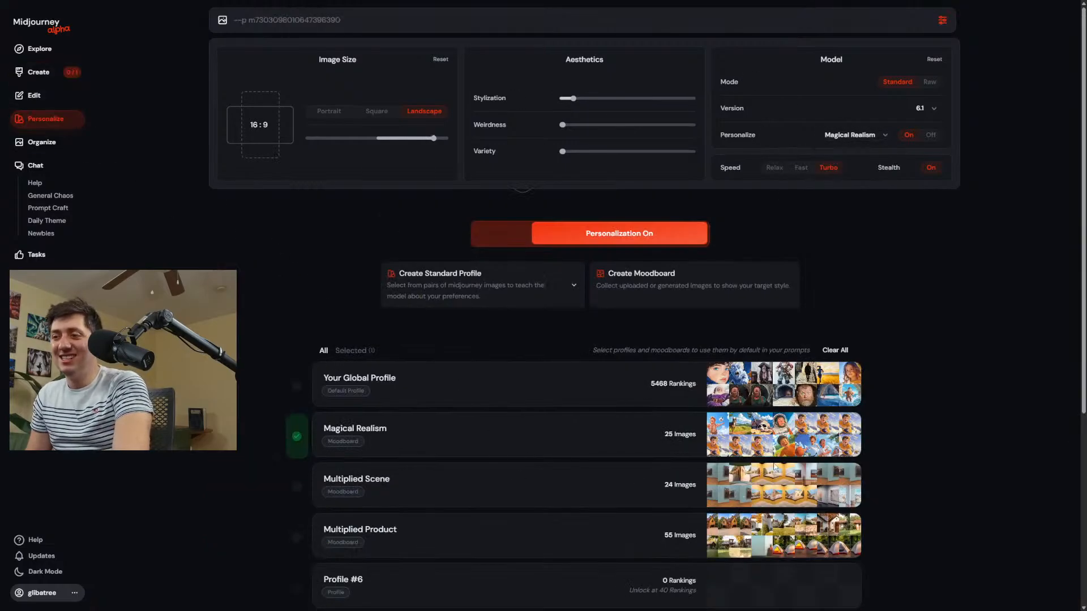
{"action": "scroll", "coordinate": [672, 415], "scroll_direction": "down", "scroll_amount": 5}
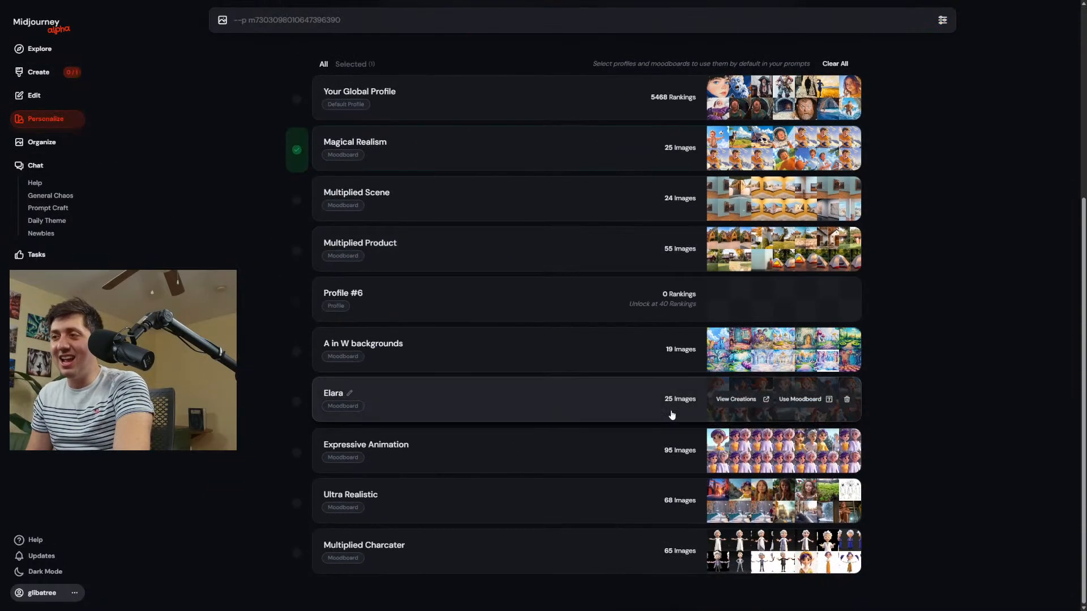
{"action": "left_click", "coordinate": [500, 356]}
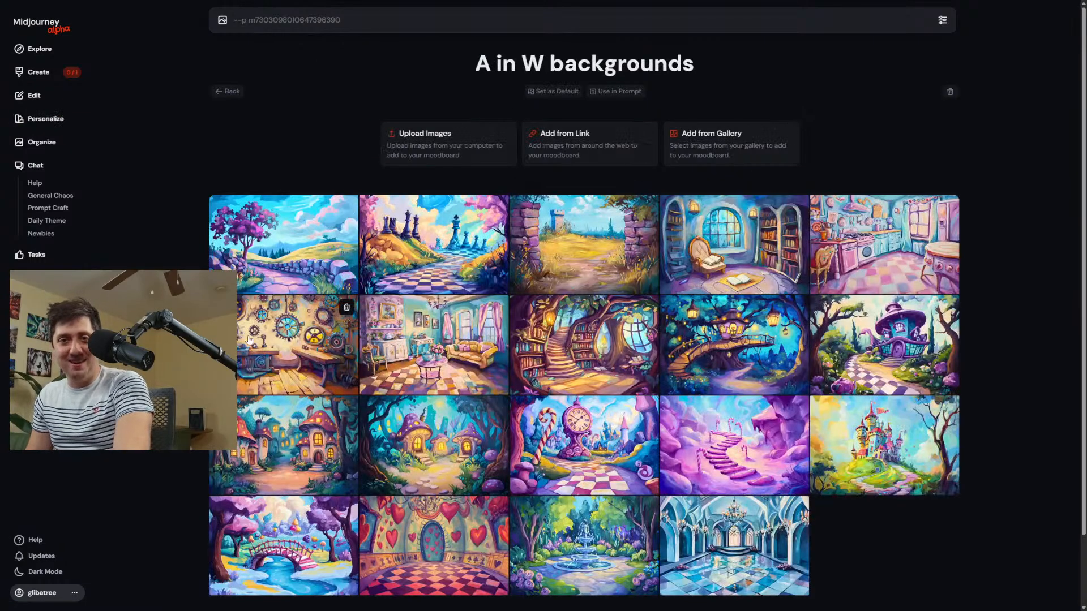
{"action": "left_click", "coordinate": [42, 73]}
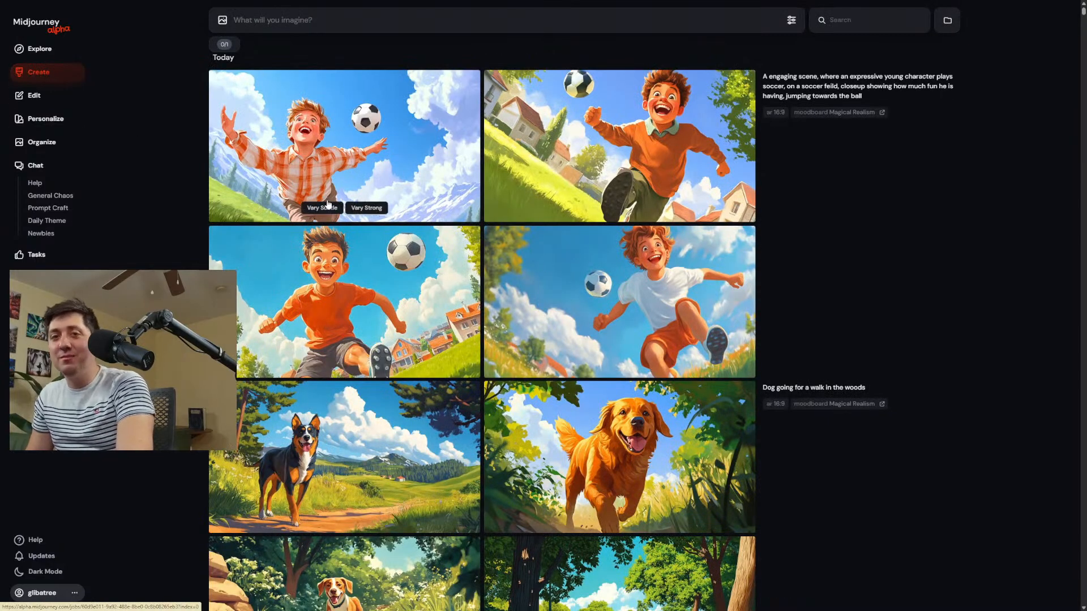
Generate images from the prompt "A whimsical childrens book page" with the Magical Realism moodboard.
{"action": "left_click", "coordinate": [640, 21]}
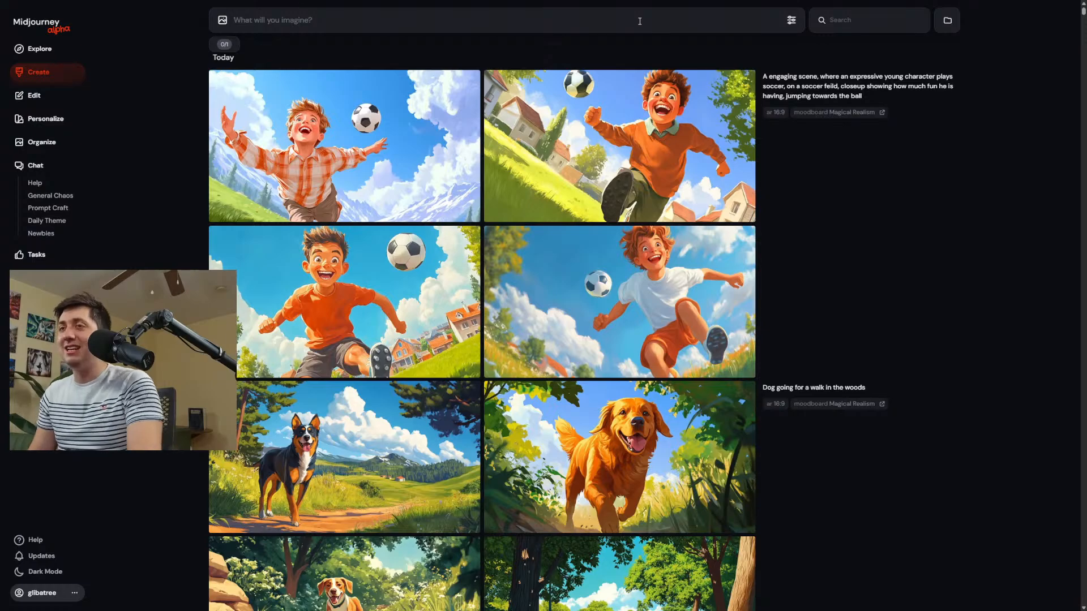
{"action": "type", "text": "A"}
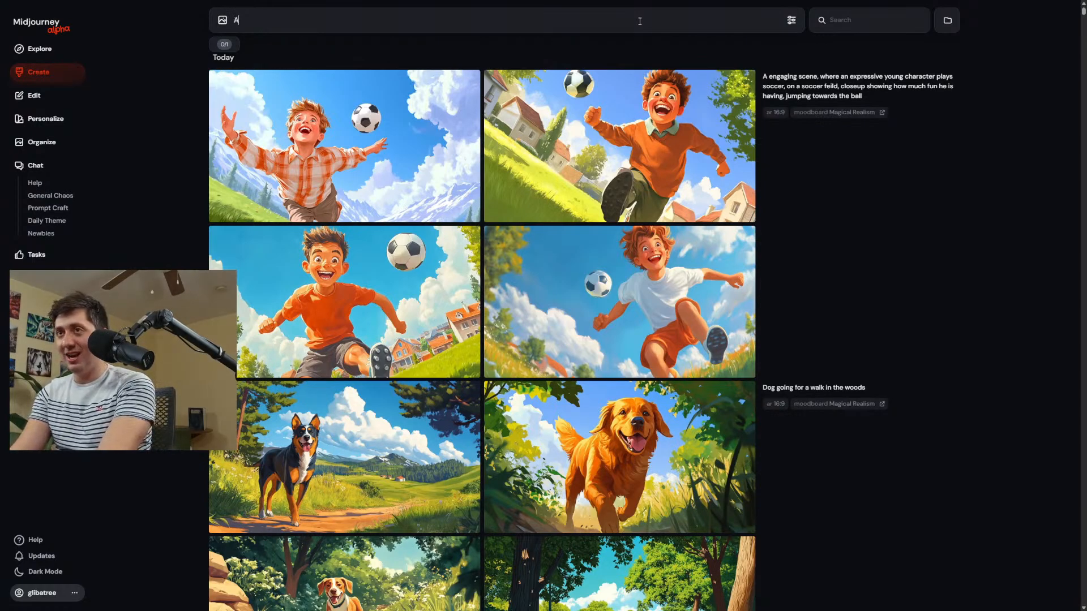
{"action": "type", "text": " whimsi"}
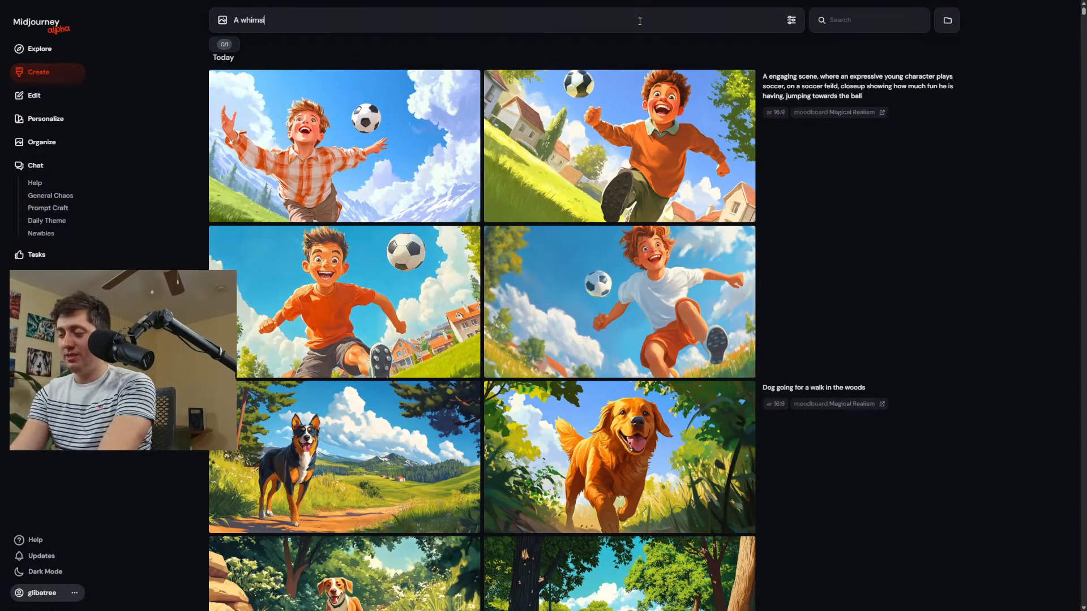
{"action": "type", "text": "cal childrens"}
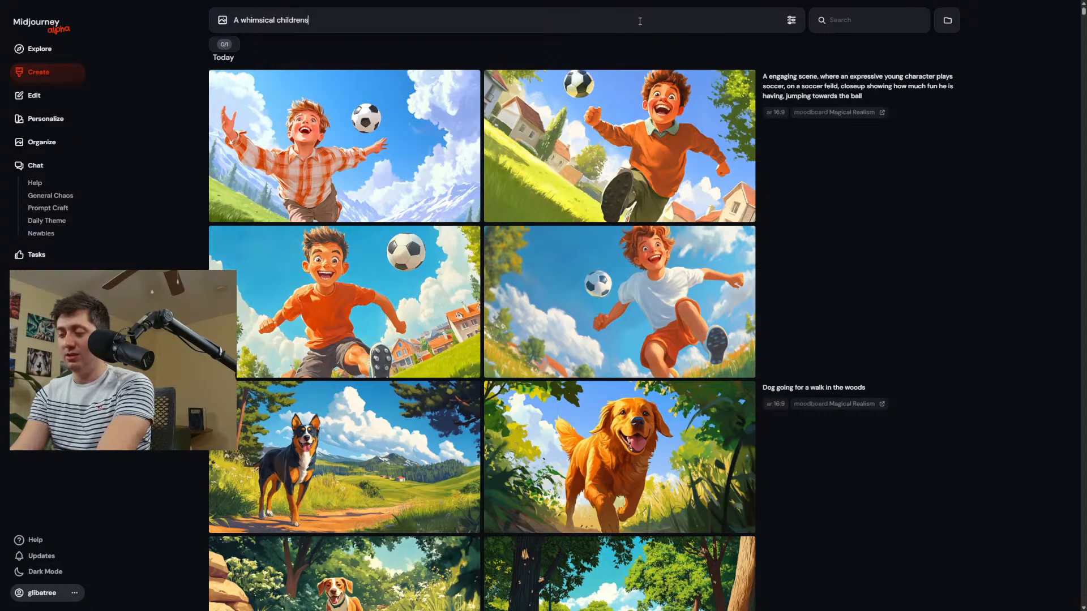
{"action": "type", "text": " book page"}
{"action": "key", "text": "Return"}
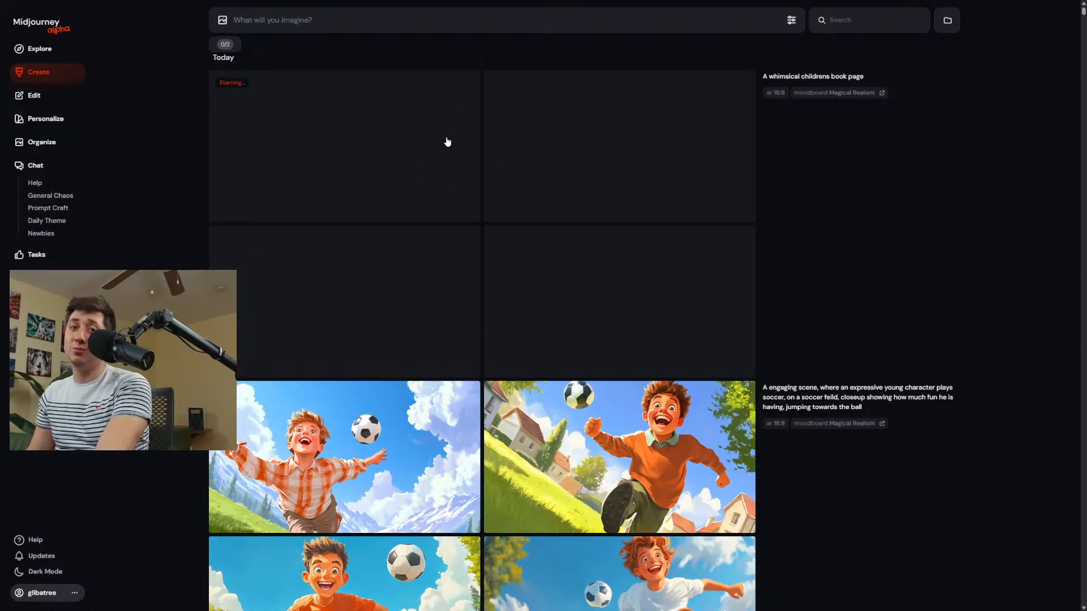
Generate images from the prompt "Children's book page" with the Magical Realism moodboard.
{"action": "type", "text": "C"}
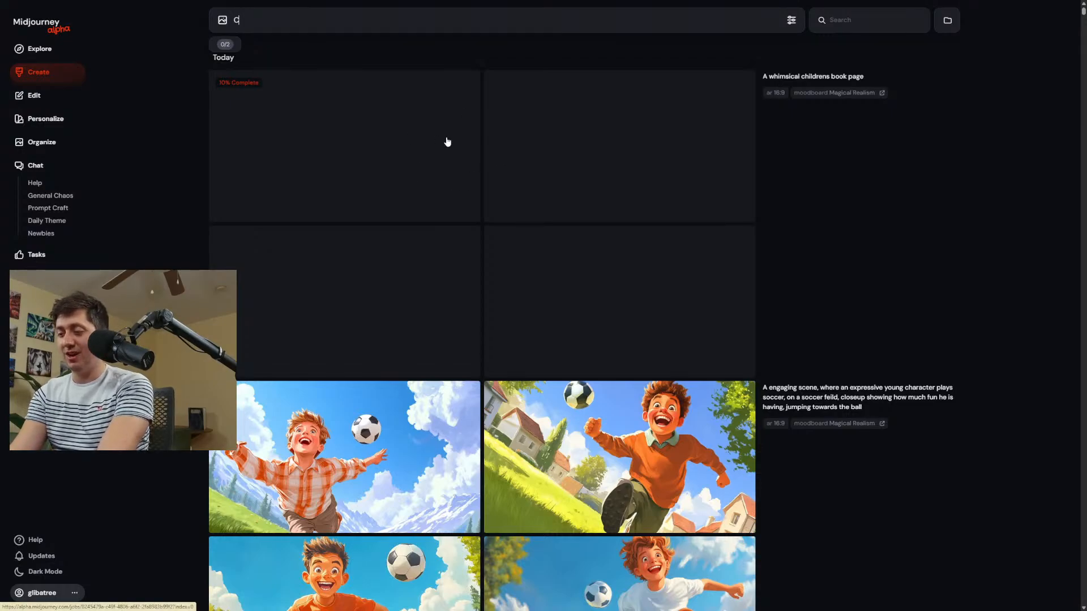
{"action": "type", "text": "hildre"}
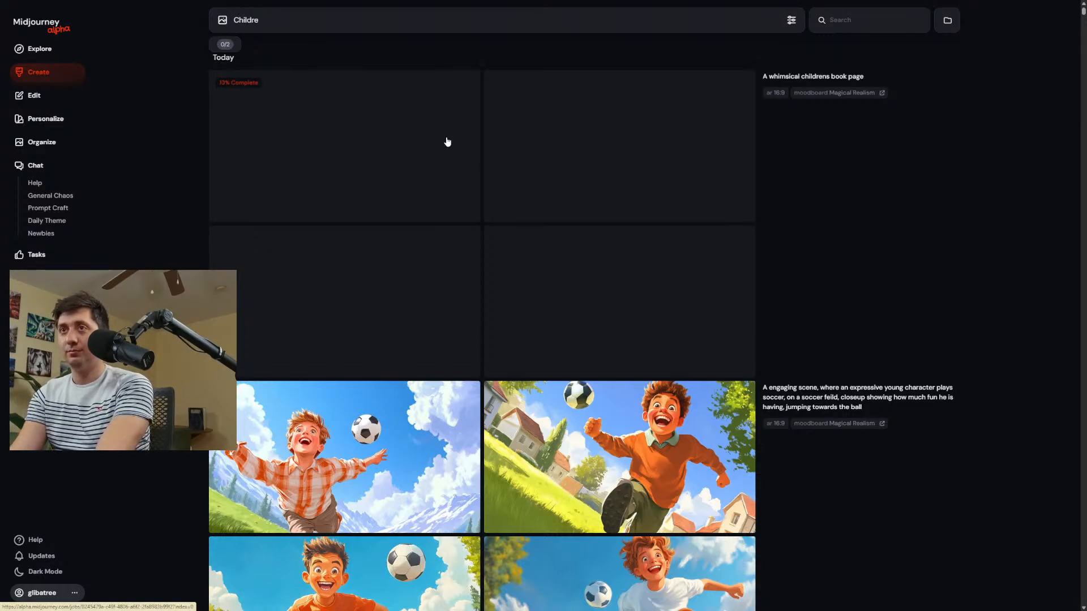
{"action": "type", "text": "enen's"}
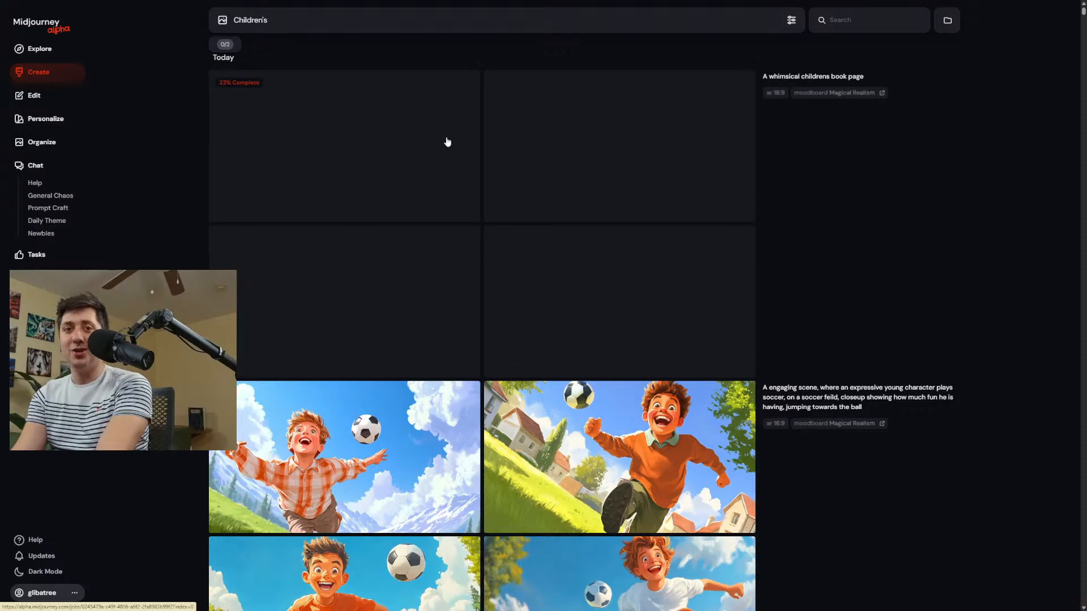
{"action": "type", "text": " ch"}
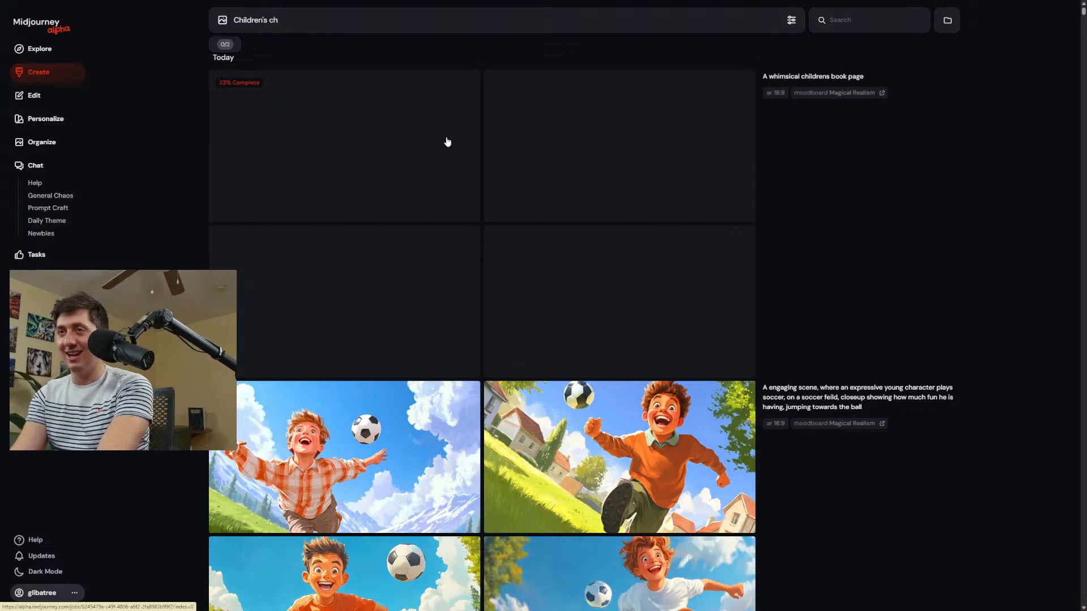
{"action": "key", "text": "BackSpace"}
{"action": "key", "text": "BackSpace"}
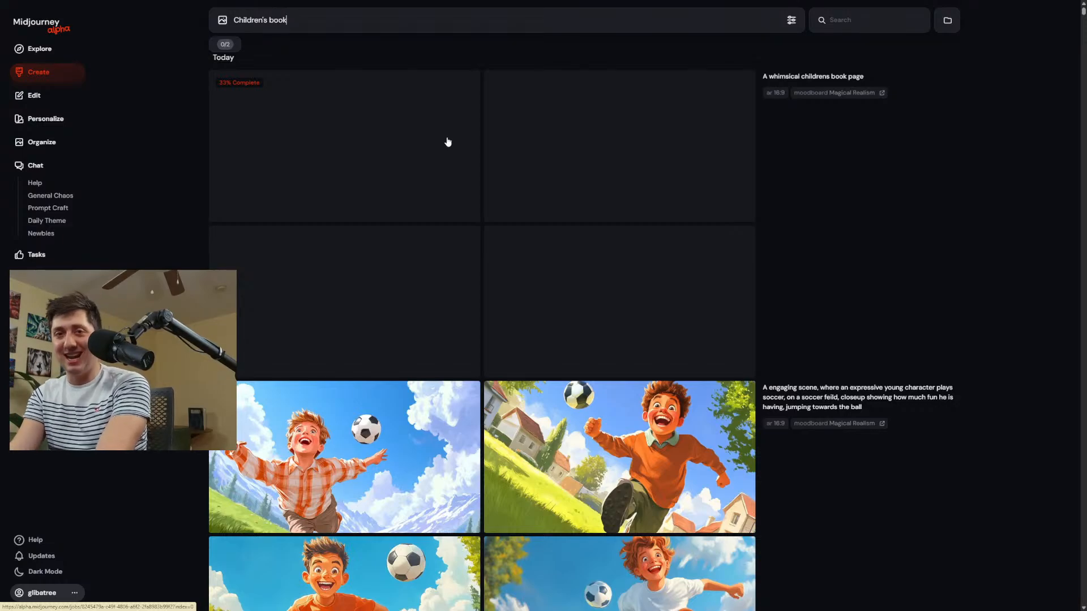
{"action": "type", "text": "book page"}
{"action": "key", "text": "Return"}
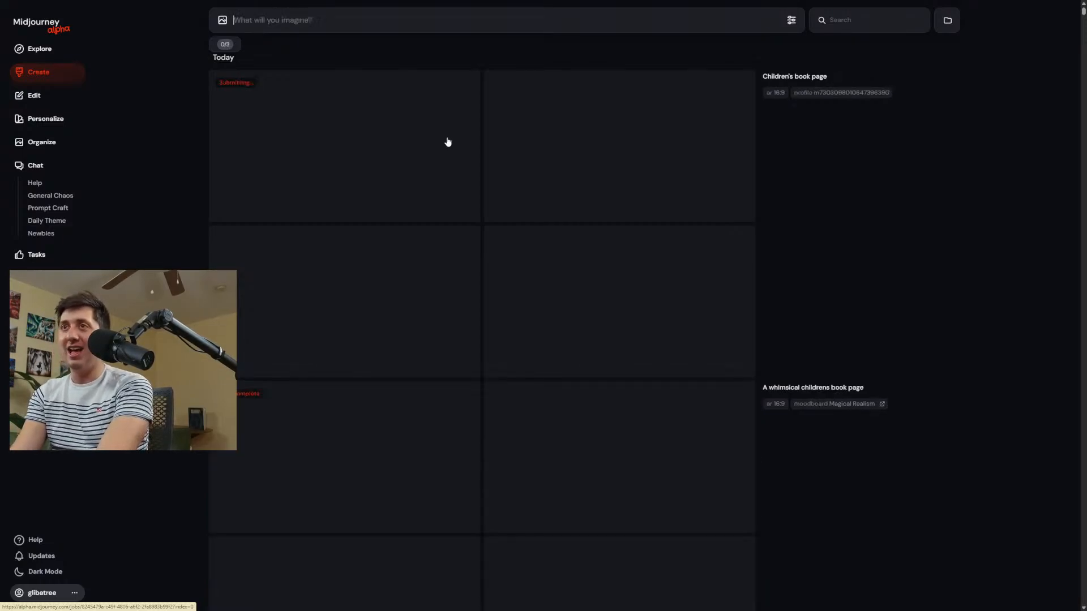
Reuse the "Children's book page" prompt with the --r repeat parameter to generate multiple batches, and bring the first results into view.
{"action": "left_click", "coordinate": [768, 76]}
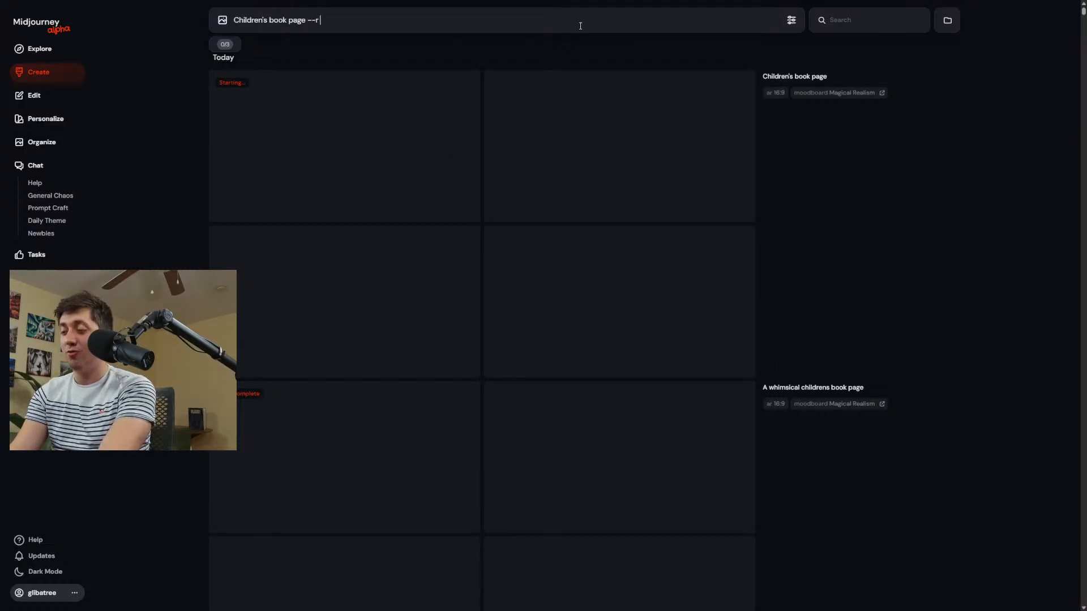
{"action": "key", "text": "Return"}
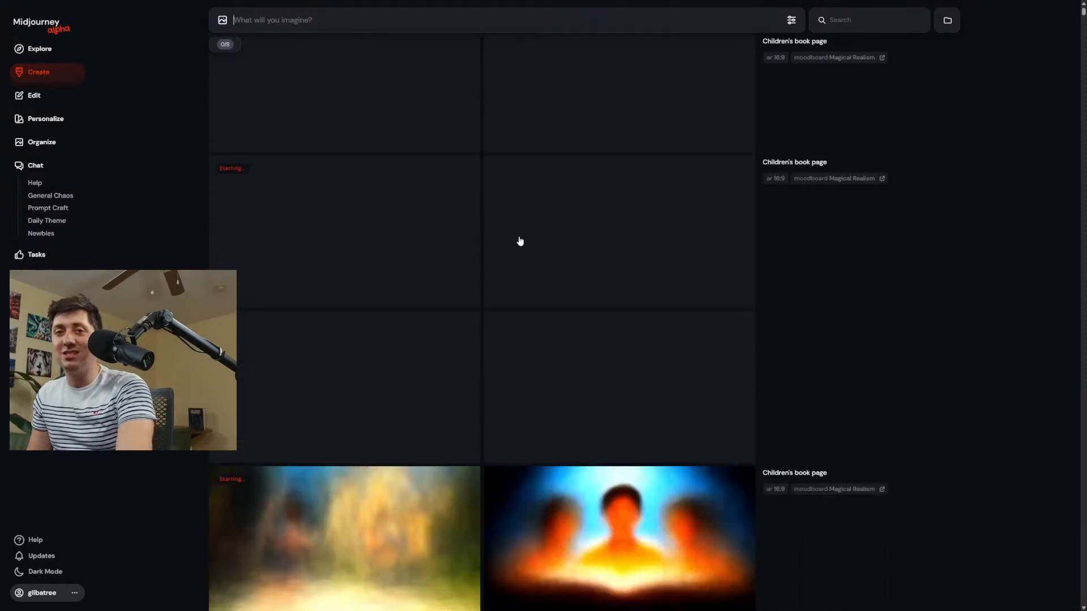
{"action": "scroll", "coordinate": [520, 242], "scroll_direction": "down", "scroll_amount": 3}
{"action": "scroll", "coordinate": [661, 215], "scroll_direction": "down", "scroll_amount": 5}
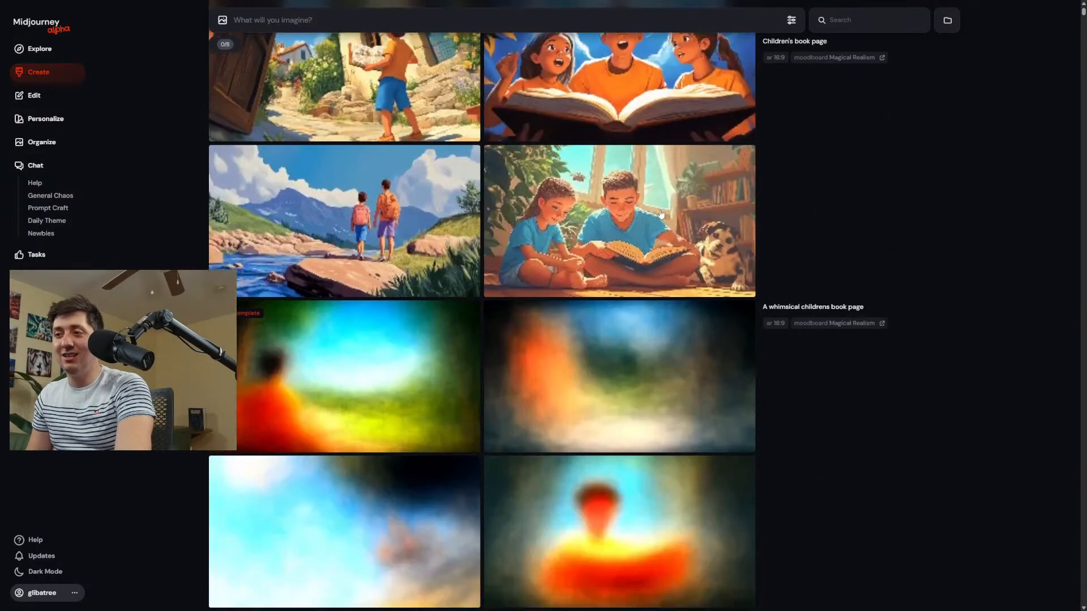
Enlarge the new children's book images, browse to the boy in the boat facing the whale, examine it, and close the view.
{"action": "left_click", "coordinate": [348, 210]}
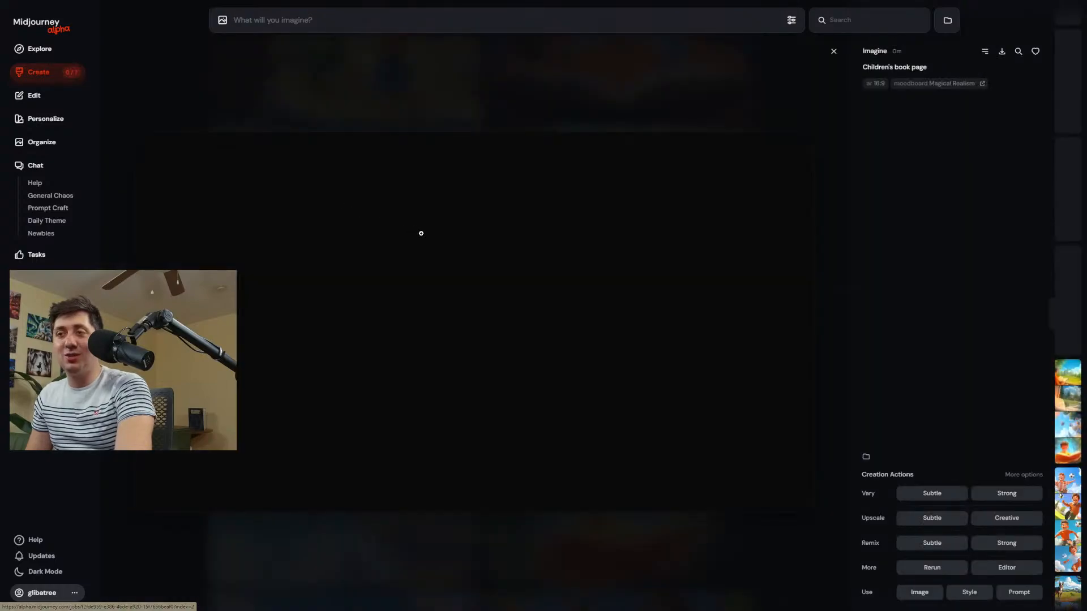
{"action": "scroll", "coordinate": [568, 300], "scroll_direction": "up", "scroll_amount": 1}
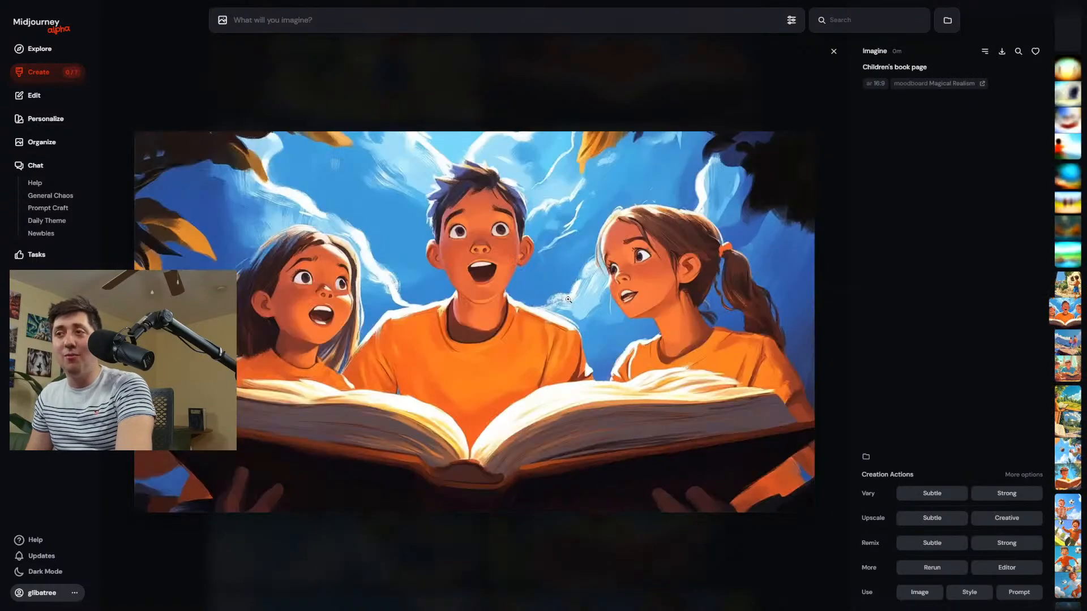
{"action": "scroll", "coordinate": [569, 300], "scroll_direction": "up", "scroll_amount": 3}
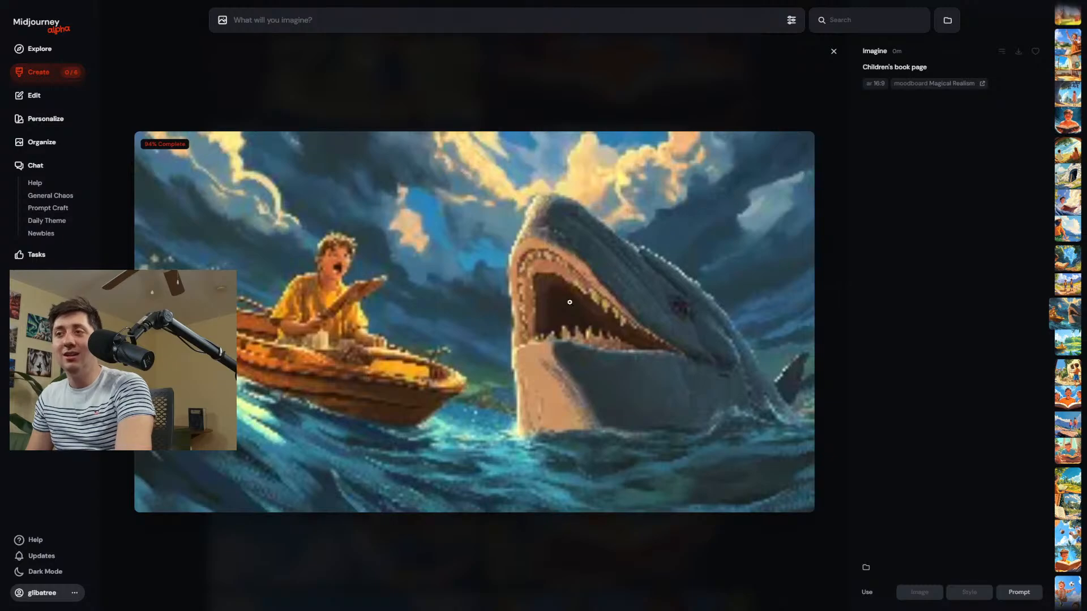
{"action": "scroll", "coordinate": [570, 302], "scroll_direction": "up", "scroll_amount": 1}
{"action": "scroll", "coordinate": [578, 300], "scroll_direction": "down", "scroll_amount": 1}
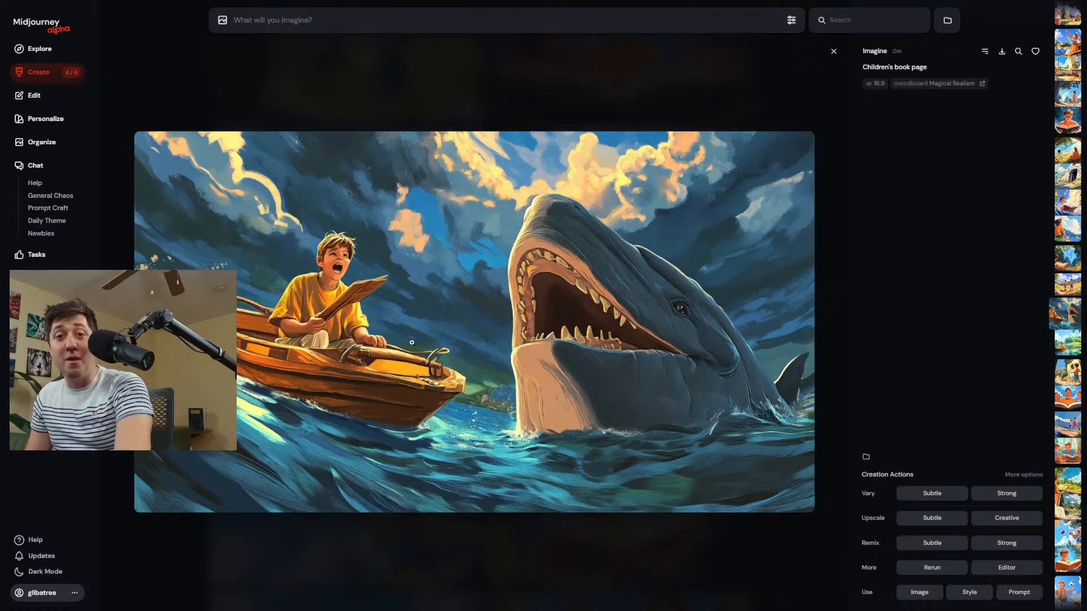
{"action": "scroll", "coordinate": [426, 360], "scroll_direction": "up", "scroll_amount": 1}
{"action": "scroll", "coordinate": [409, 383], "scroll_direction": "down", "scroll_amount": 1}
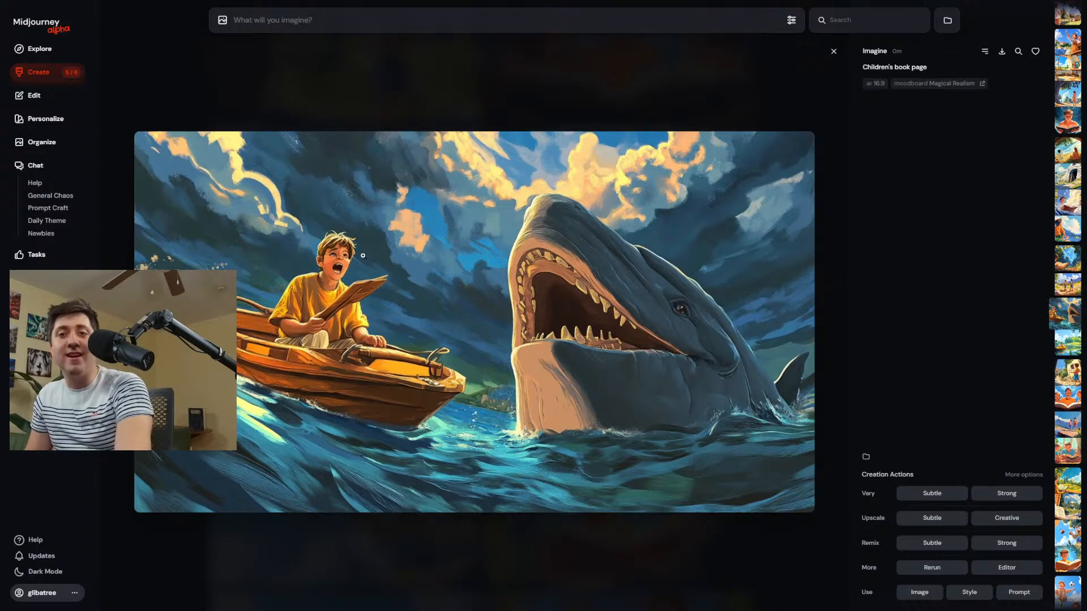
{"action": "scroll", "coordinate": [365, 262], "scroll_direction": "up", "scroll_amount": 1}
{"action": "scroll", "coordinate": [381, 278], "scroll_direction": "down", "scroll_amount": 1}
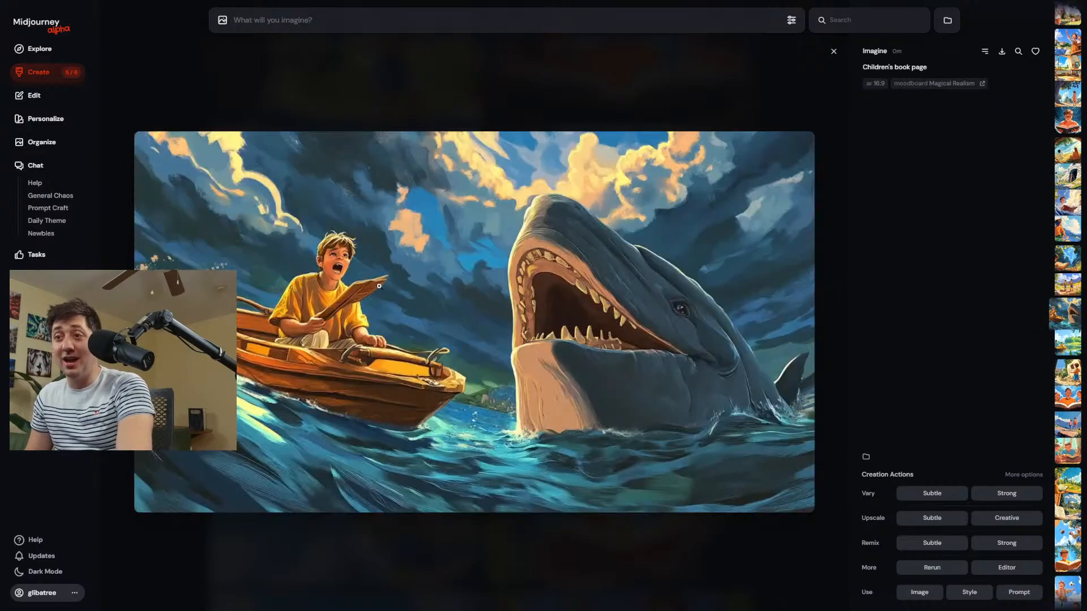
{"action": "left_click", "coordinate": [370, 93]}
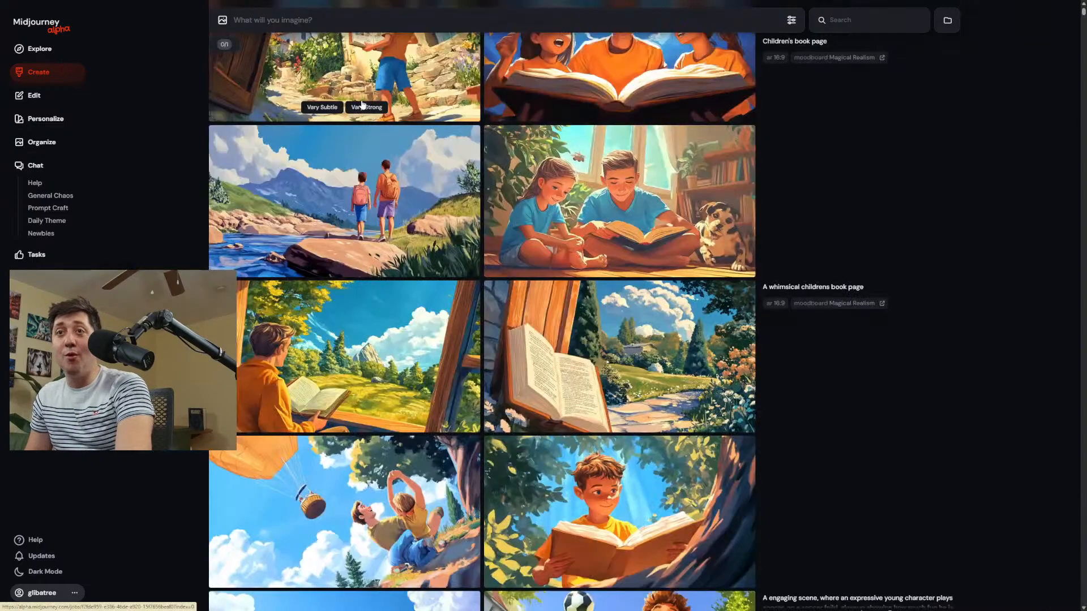
Compare the new children's book pages with the earlier soccer, dog and pirate images made with the same moodboard.
{"action": "scroll", "coordinate": [357, 362], "scroll_direction": "down", "scroll_amount": 5}
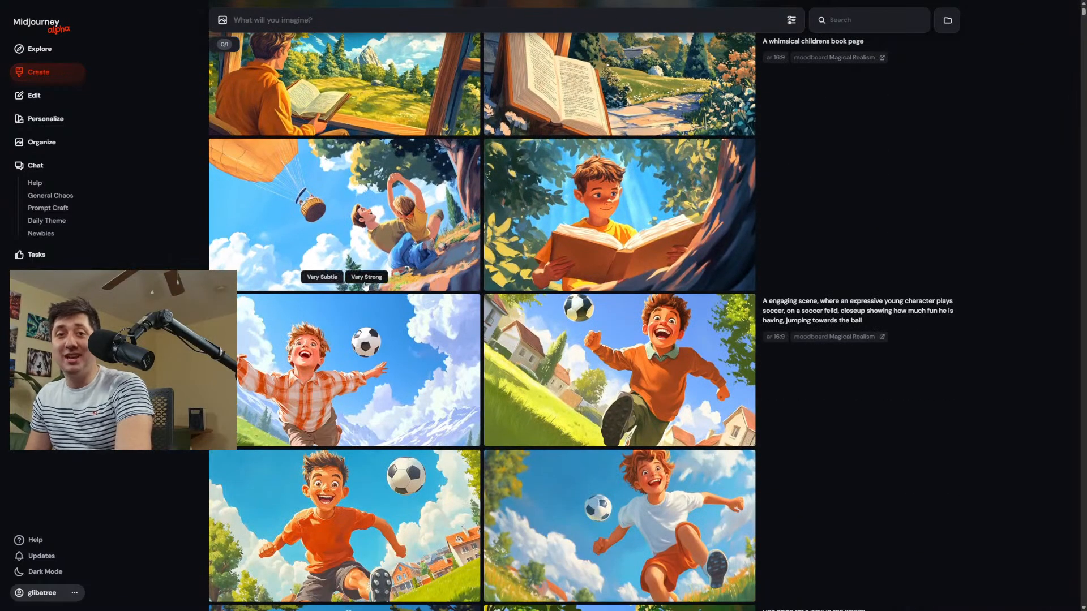
{"action": "scroll", "coordinate": [396, 317], "scroll_direction": "down", "scroll_amount": 9}
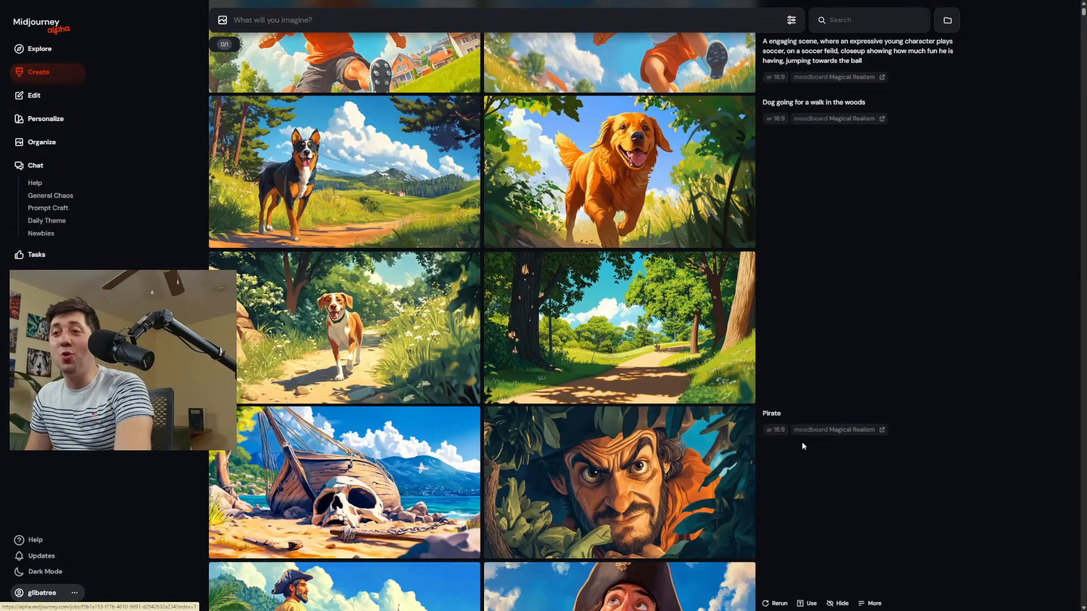
{"action": "scroll", "coordinate": [418, 317], "scroll_direction": "down", "scroll_amount": 10}
{"action": "scroll", "coordinate": [400, 238], "scroll_direction": "up", "scroll_amount": 5}
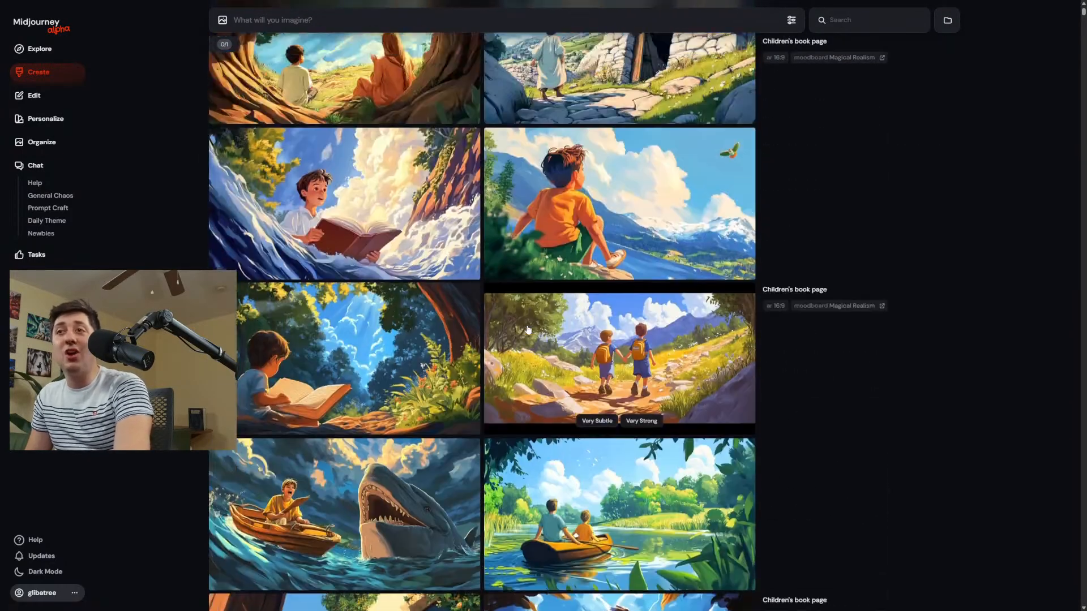
{"action": "scroll", "coordinate": [476, 171], "scroll_direction": "up", "scroll_amount": 3}
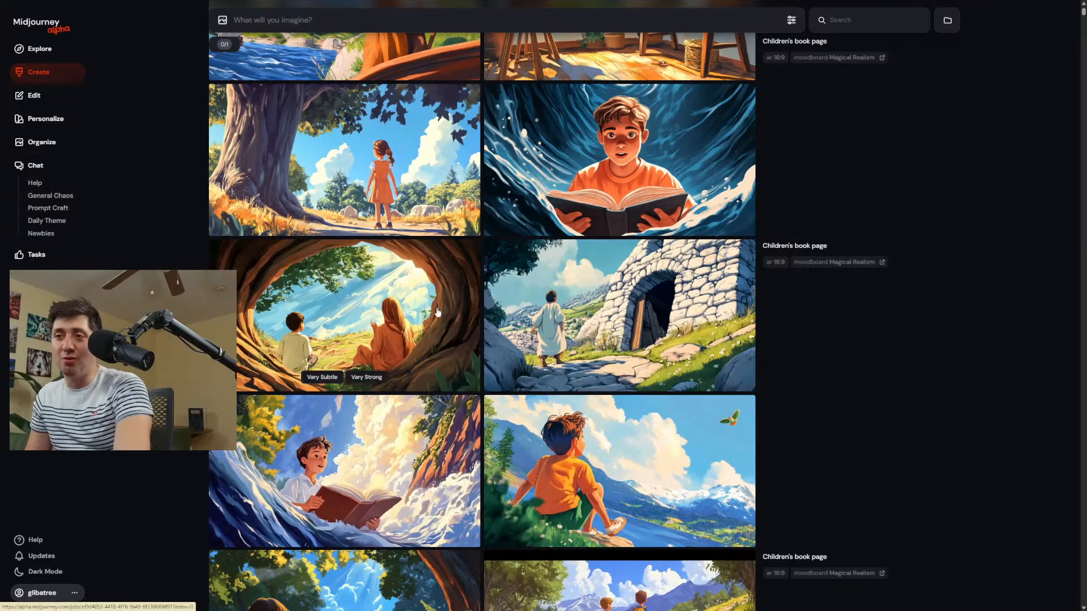
Enlarge the girl in the orange dress beneath the large tree, browse to the two children pointing skyward from the boat, and close the view.
{"action": "left_click", "coordinate": [390, 163]}
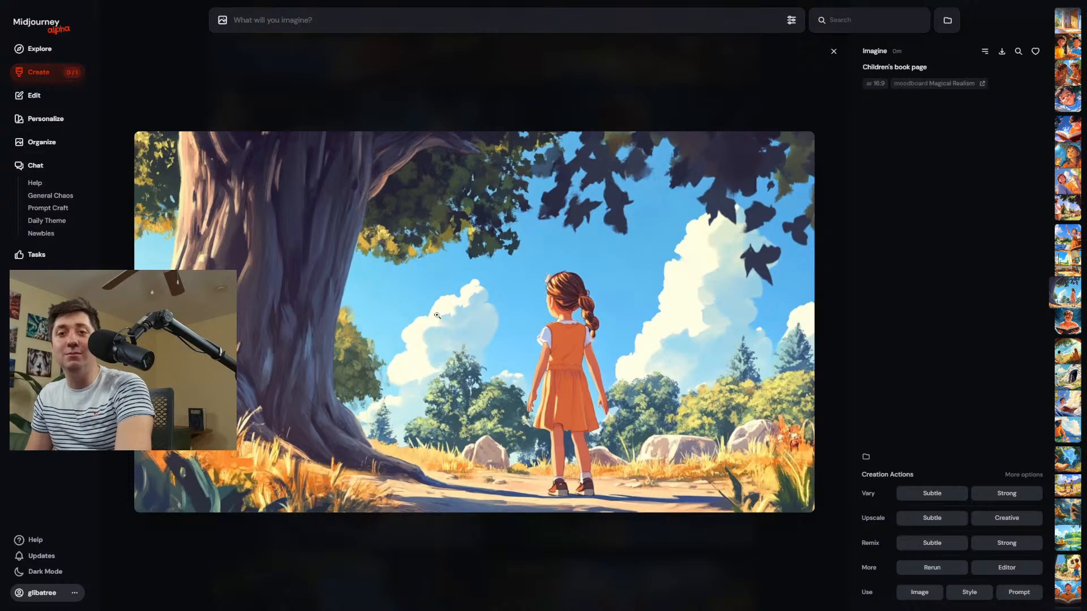
{"action": "key", "text": "Up"}
{"action": "key", "text": "Up"}
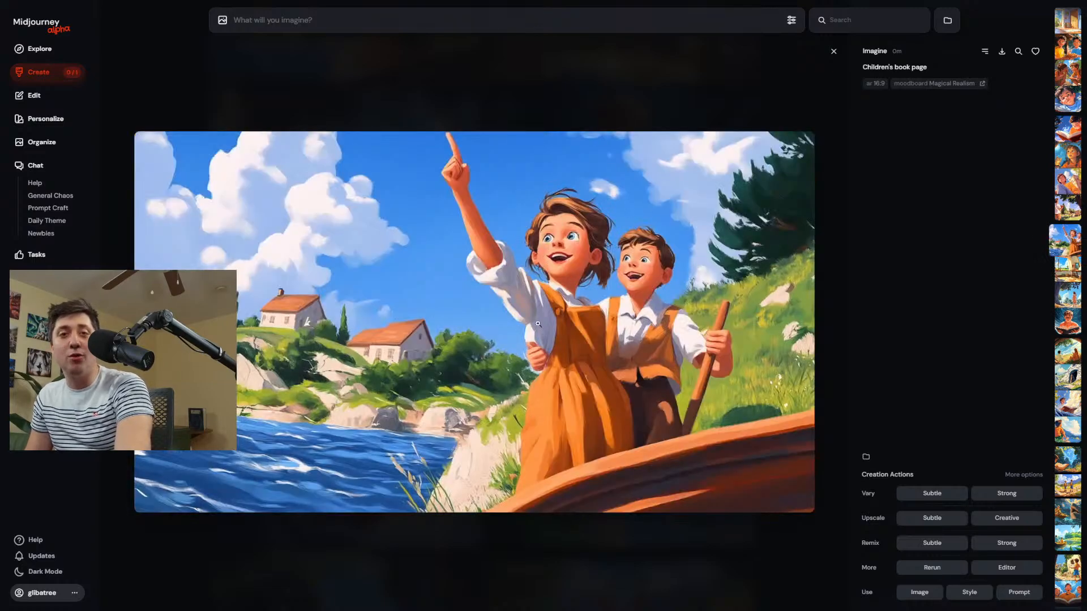
{"action": "key", "text": "Escape"}
Look through the newest "Children's book page" results and enlarge the boy in the blue shirt lying down with a book.
{"action": "scroll", "coordinate": [592, 362], "scroll_direction": "up", "scroll_amount": 4}
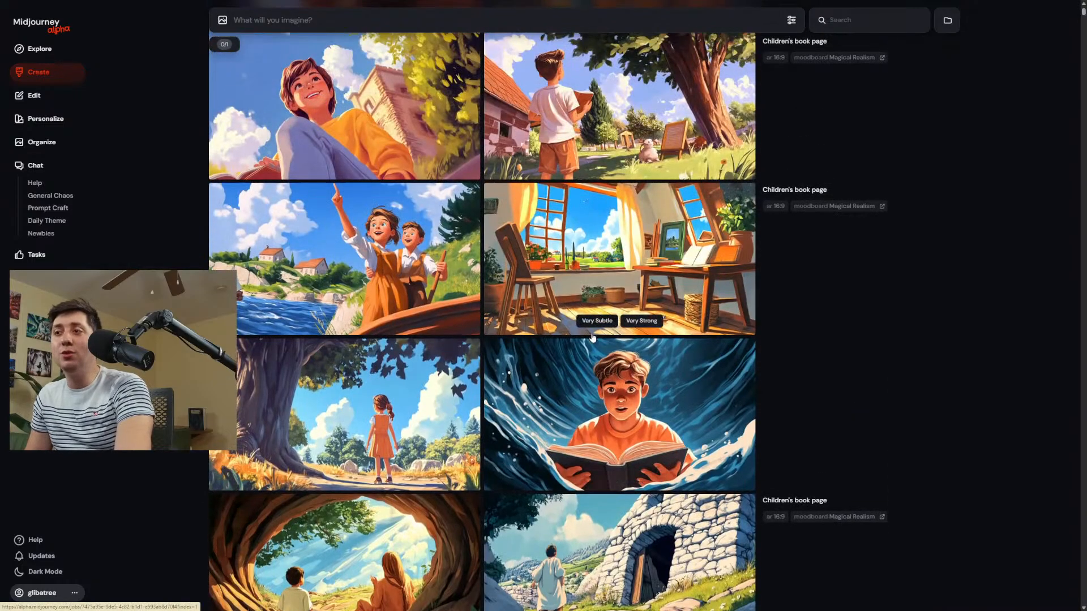
{"action": "scroll", "coordinate": [593, 337], "scroll_direction": "up", "scroll_amount": 4}
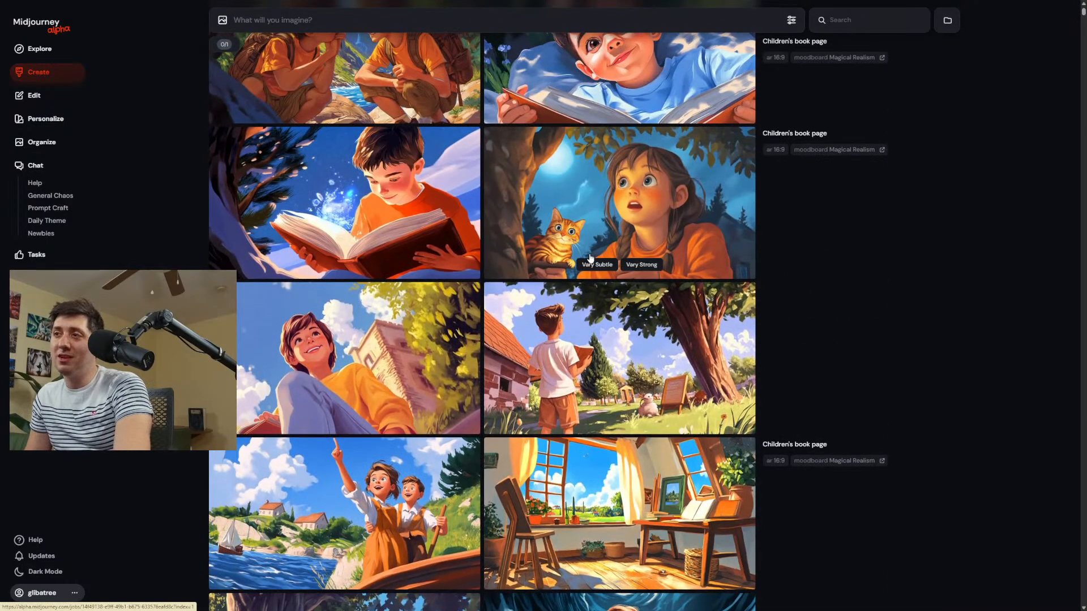
{"action": "scroll", "coordinate": [590, 258], "scroll_direction": "up", "scroll_amount": 3}
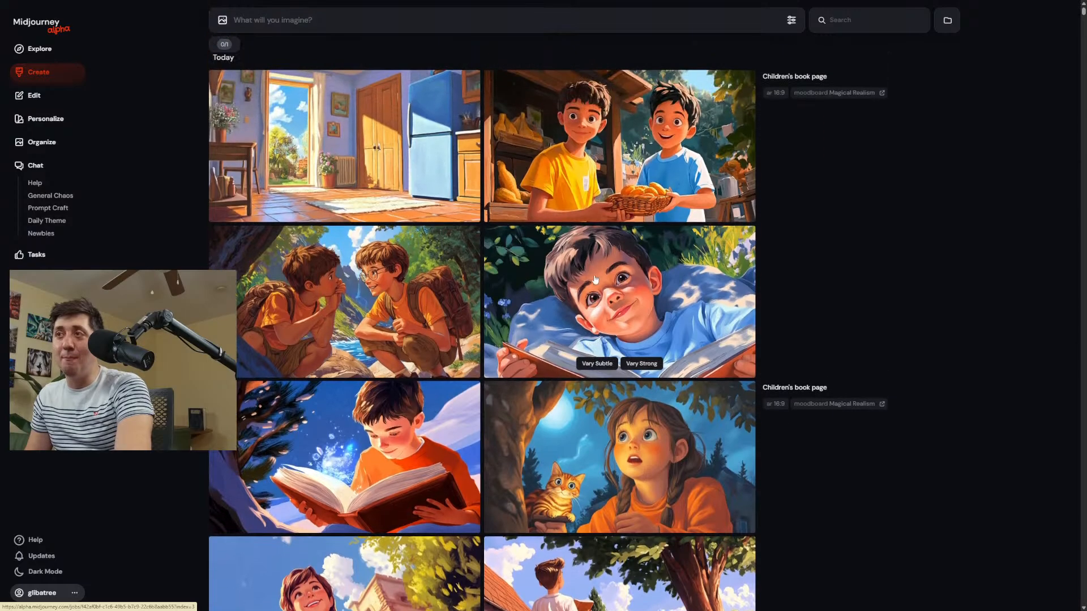
{"action": "left_click", "coordinate": [654, 297]}
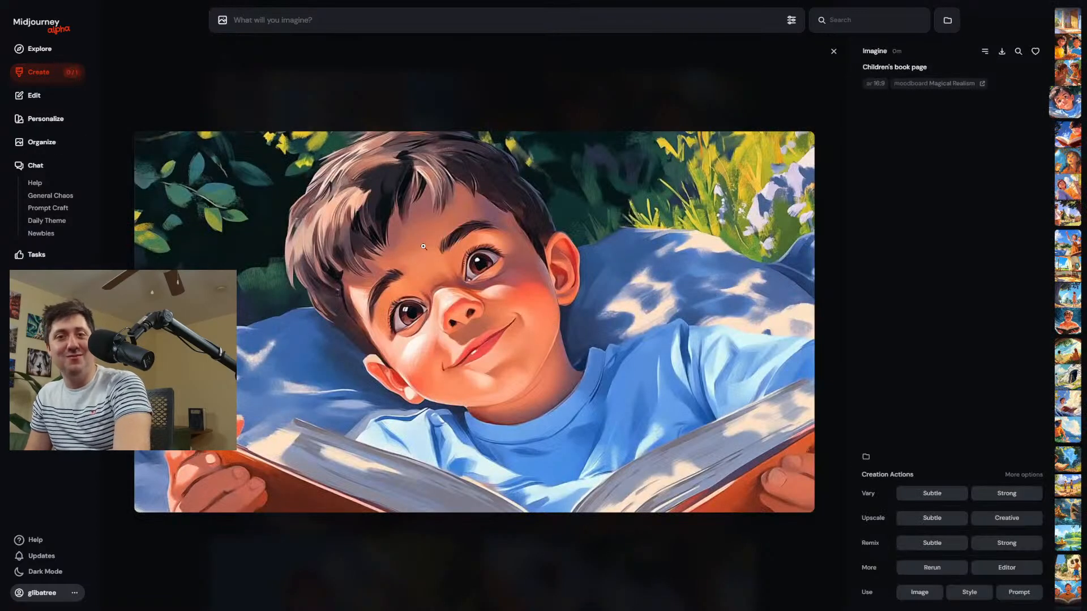
{"action": "left_click", "coordinate": [376, 56]}
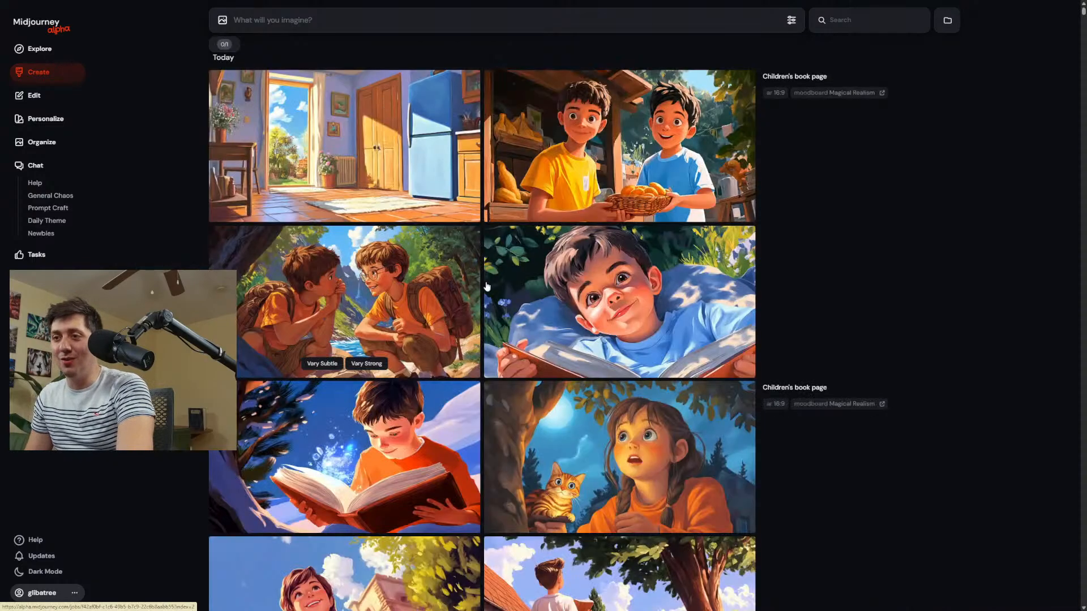
Put the "Children's book page" prompt back into the prompt field and select all of its text.
{"action": "left_click", "coordinate": [808, 390]}
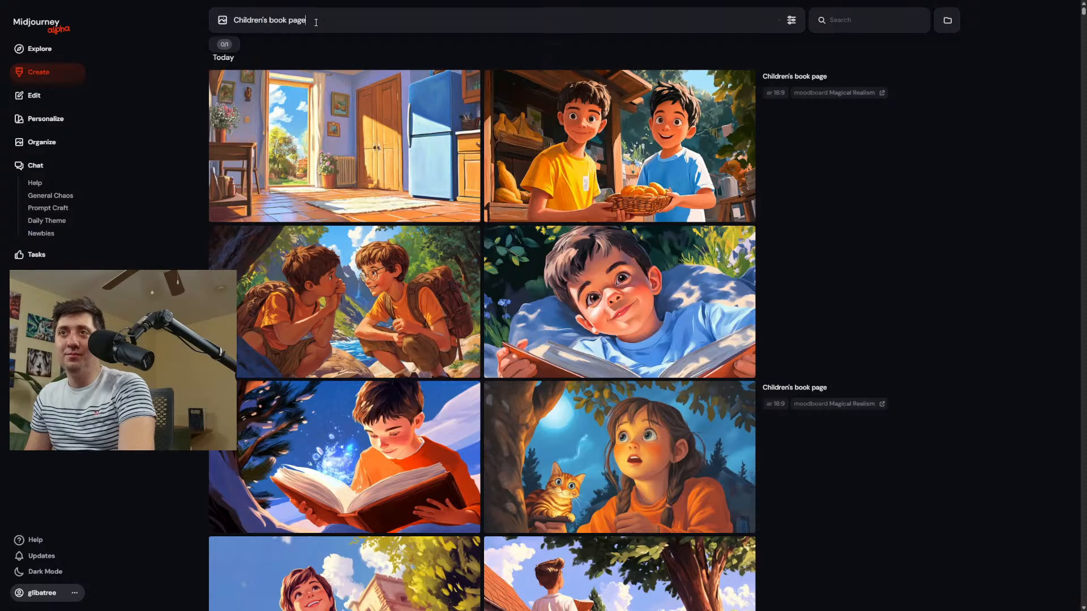
{"action": "left_click_drag", "start_coordinate": [315, 21], "coordinate": [189, 20]}
Enlarge the "A whimsical childrens book page" images and examine the boy reading by the tree and the hot-air balloon scene.
{"action": "scroll", "coordinate": [736, 192], "scroll_direction": "down", "scroll_amount": 6}
{"action": "scroll", "coordinate": [751, 185], "scroll_direction": "down", "scroll_amount": 15}
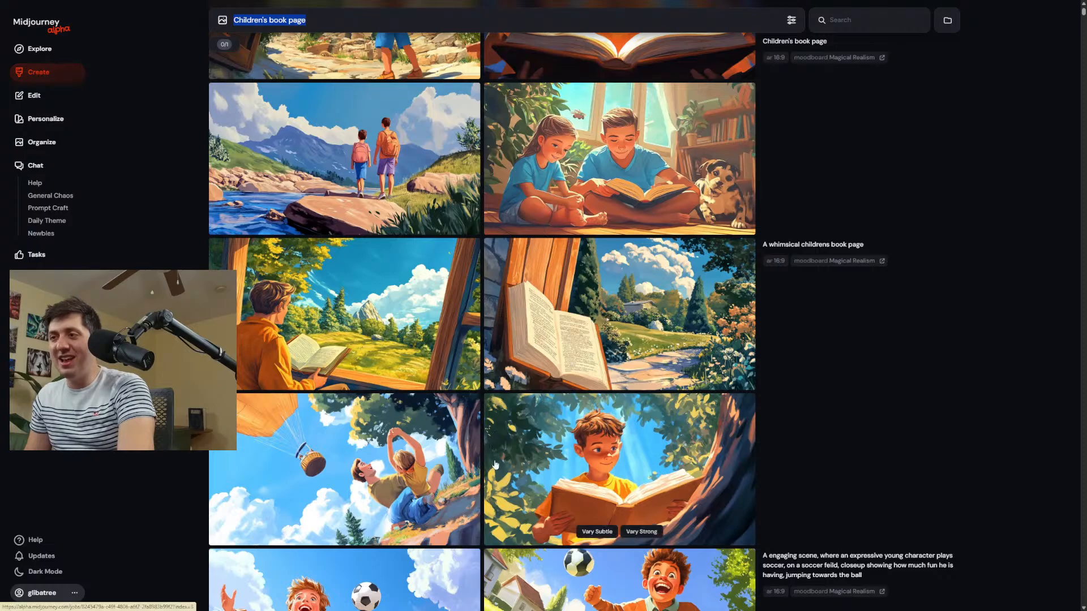
{"action": "left_click", "coordinate": [612, 482]}
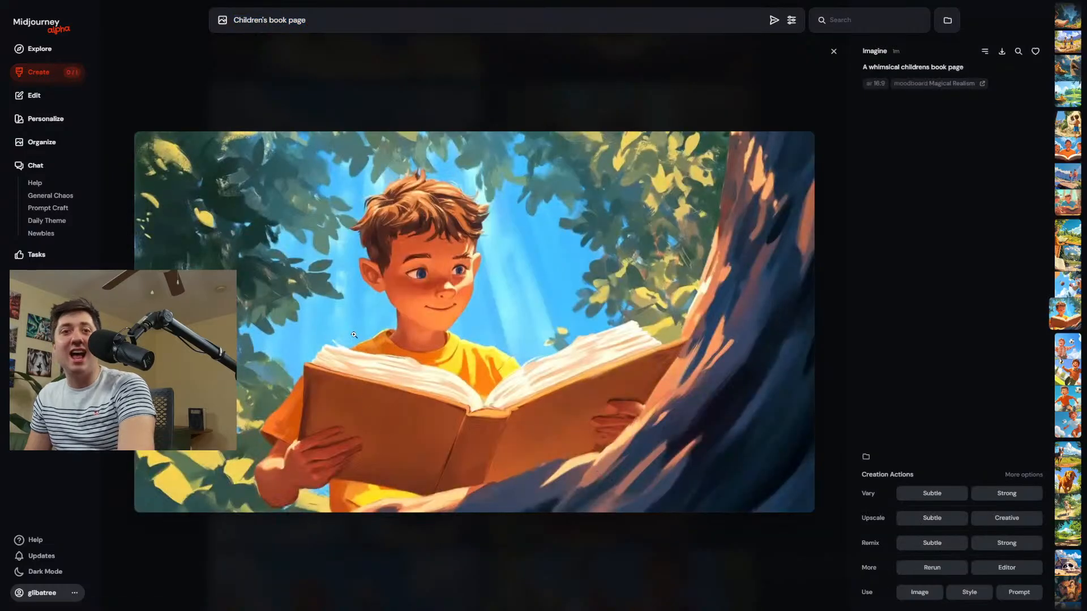
{"action": "key", "text": "Left"}
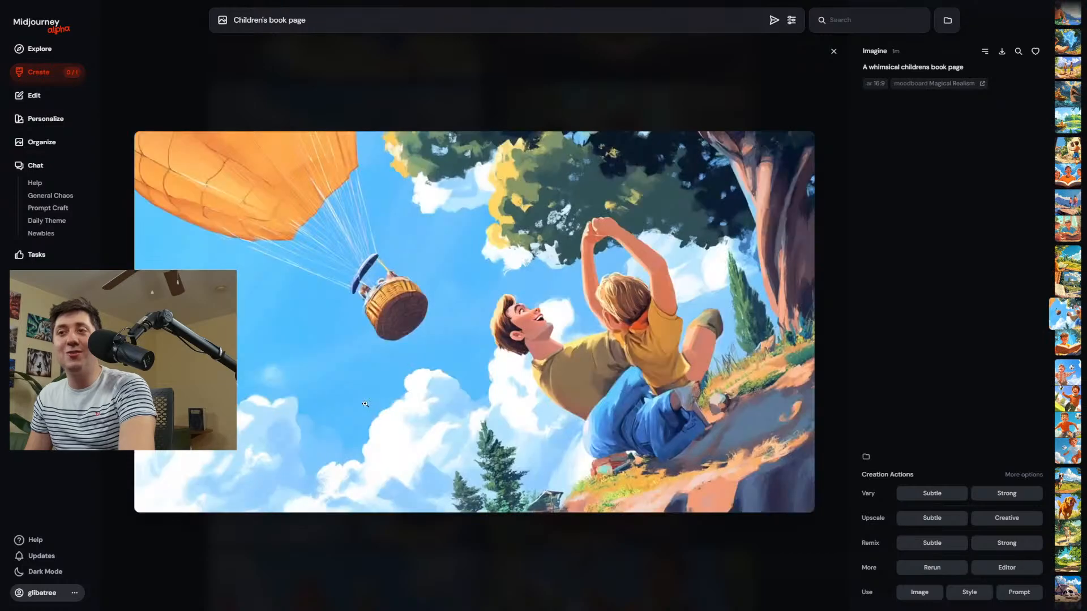
{"action": "scroll", "coordinate": [366, 403], "scroll_direction": "down", "scroll_amount": 2}
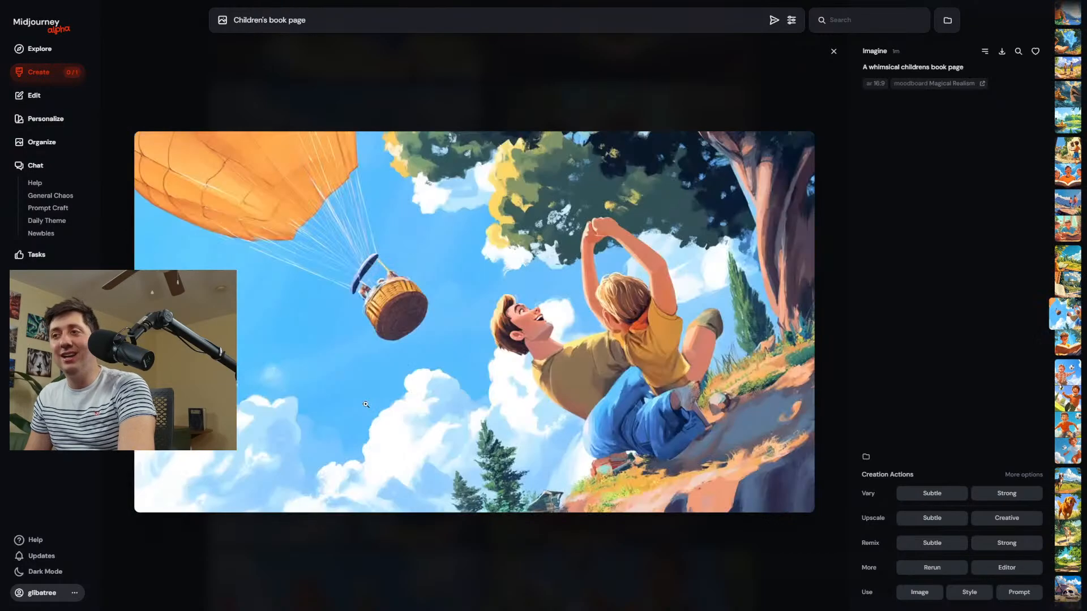
{"action": "scroll", "coordinate": [369, 406], "scroll_direction": "up", "scroll_amount": 1}
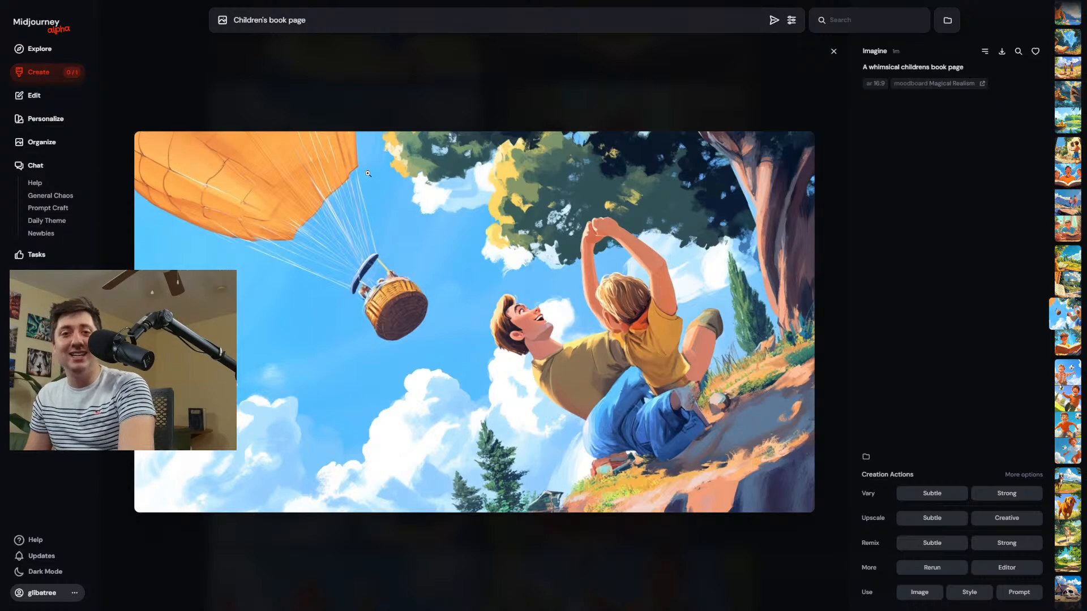
{"action": "scroll", "coordinate": [390, 194], "scroll_direction": "up", "scroll_amount": 1}
{"action": "scroll", "coordinate": [392, 196], "scroll_direction": "down", "scroll_amount": 1}
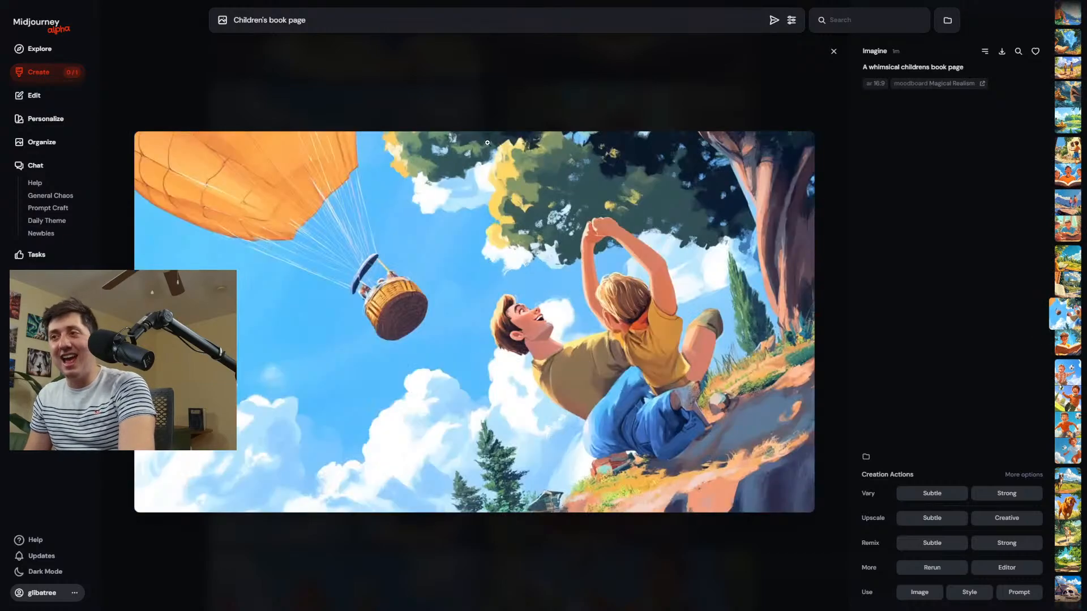
{"action": "scroll", "coordinate": [624, 291], "scroll_direction": "down", "scroll_amount": 2}
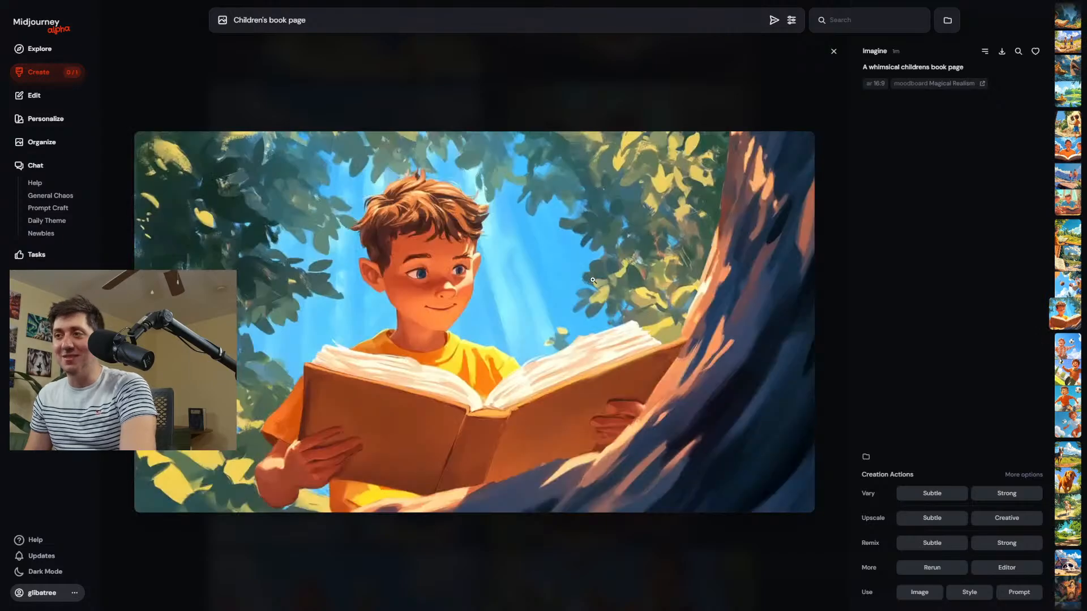
Browse from the boy reading to the hot-air balloon image and clear all text from the prompt field.
{"action": "scroll", "coordinate": [609, 267], "scroll_direction": "up", "scroll_amount": 1}
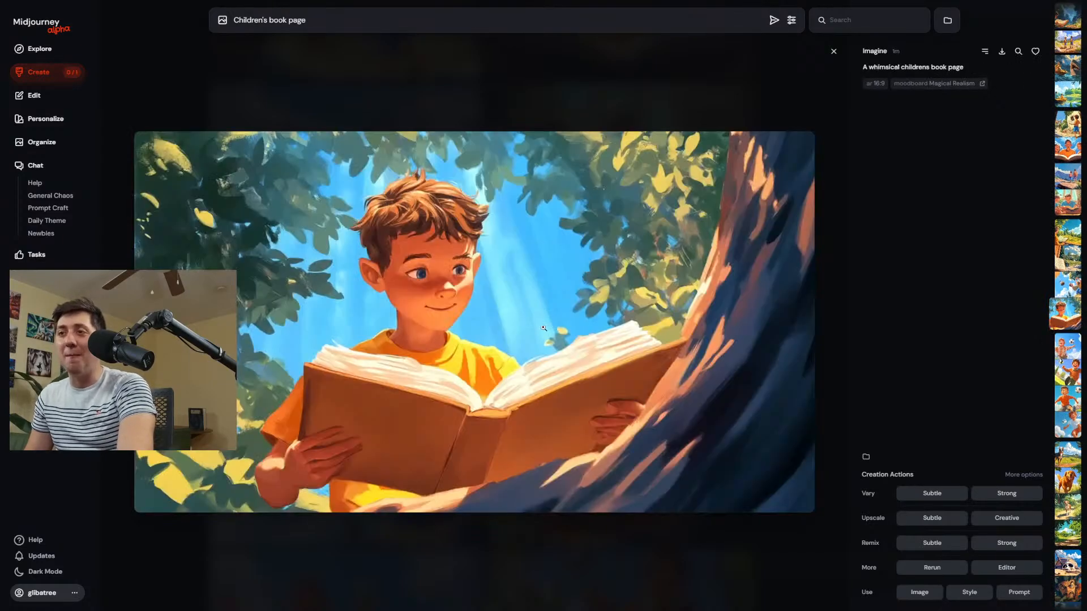
{"action": "scroll", "coordinate": [543, 328], "scroll_direction": "up", "scroll_amount": 1}
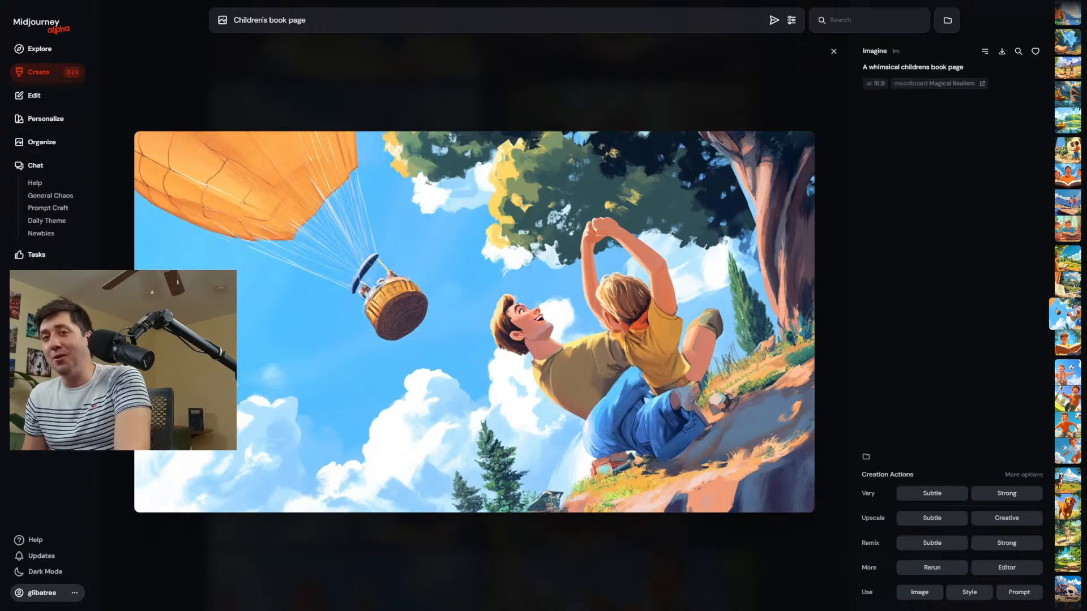
{"action": "left_click_drag", "start_coordinate": [311, 21], "coordinate": [369, 30]}
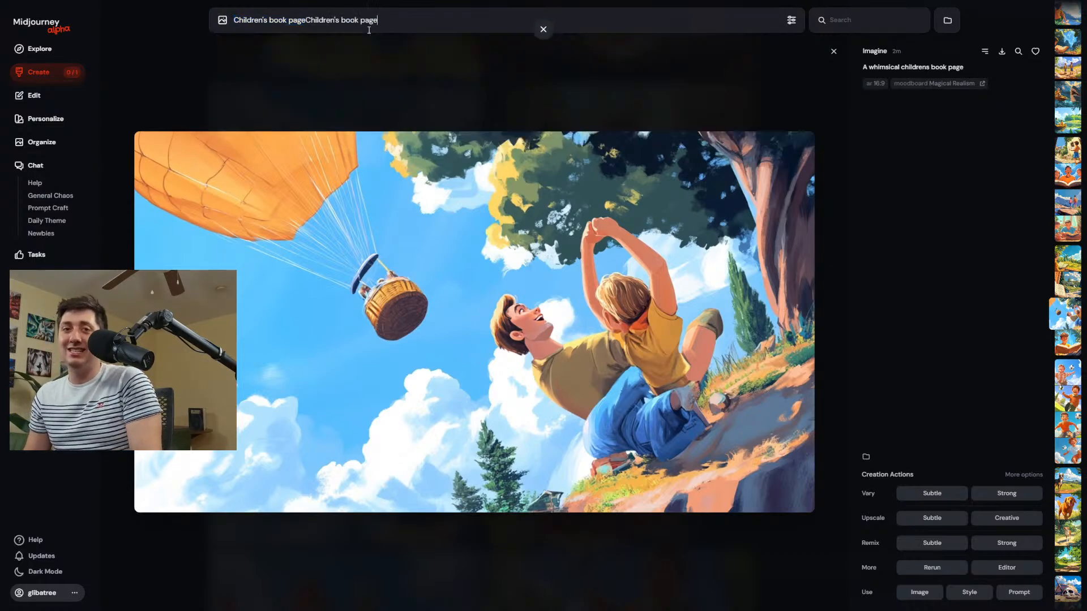
{"action": "key", "text": "BackSpace"}
{"action": "key", "text": "BackSpace"}
{"action": "key", "text": "BackSpace"}
{"action": "key", "text": "BackSpace"}
{"action": "key", "text": "BackSpace"}
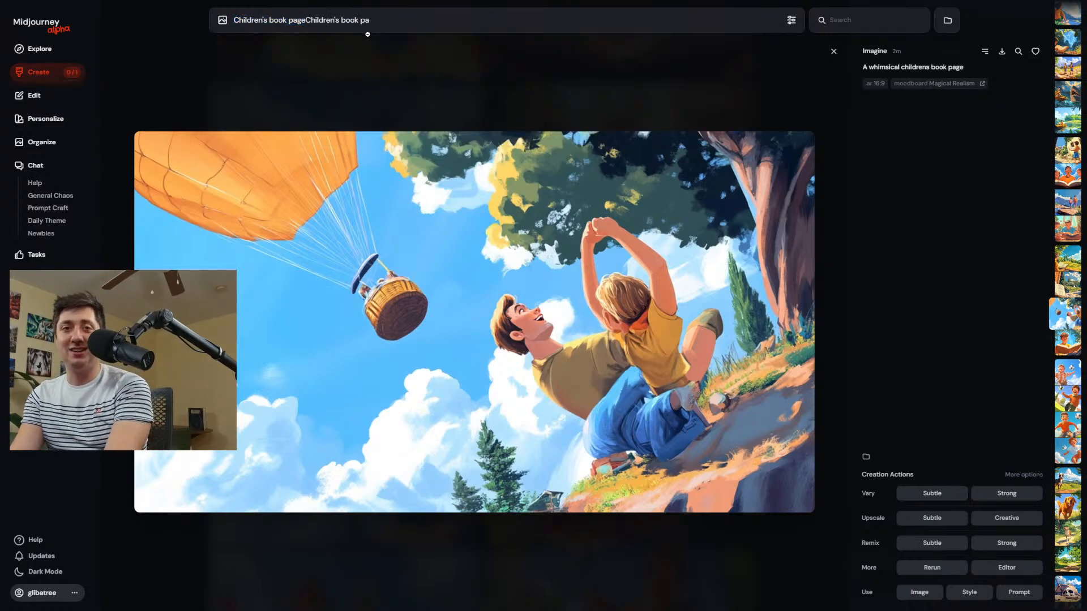
{"action": "key", "text": "ctrl+a"}
{"action": "key", "text": "BackSpace"}
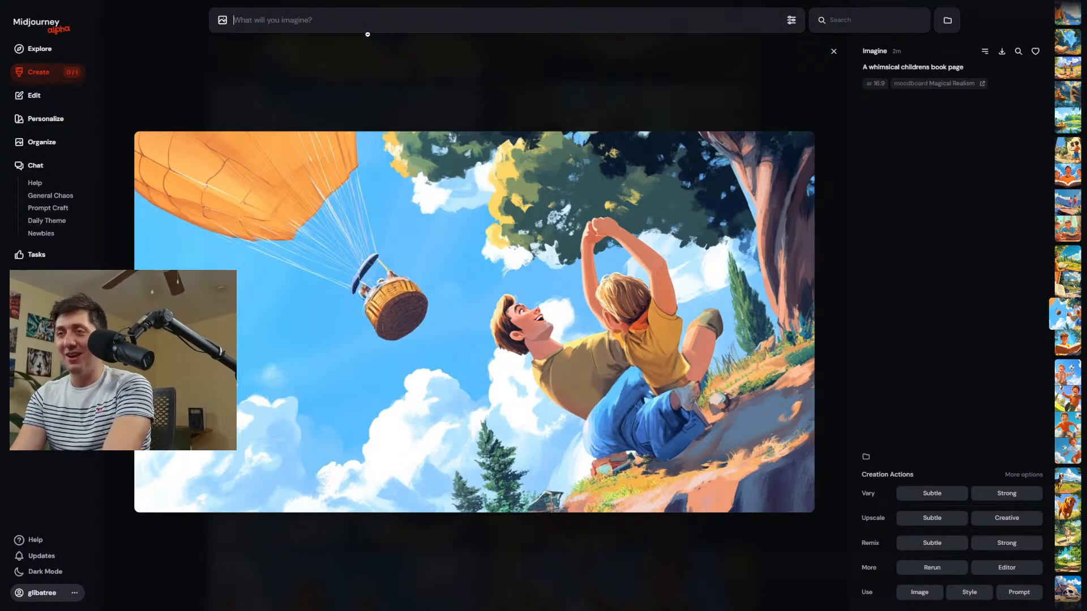
Generate images from the prompt "Premium prints available".
{"action": "type", "text": "Prep"}
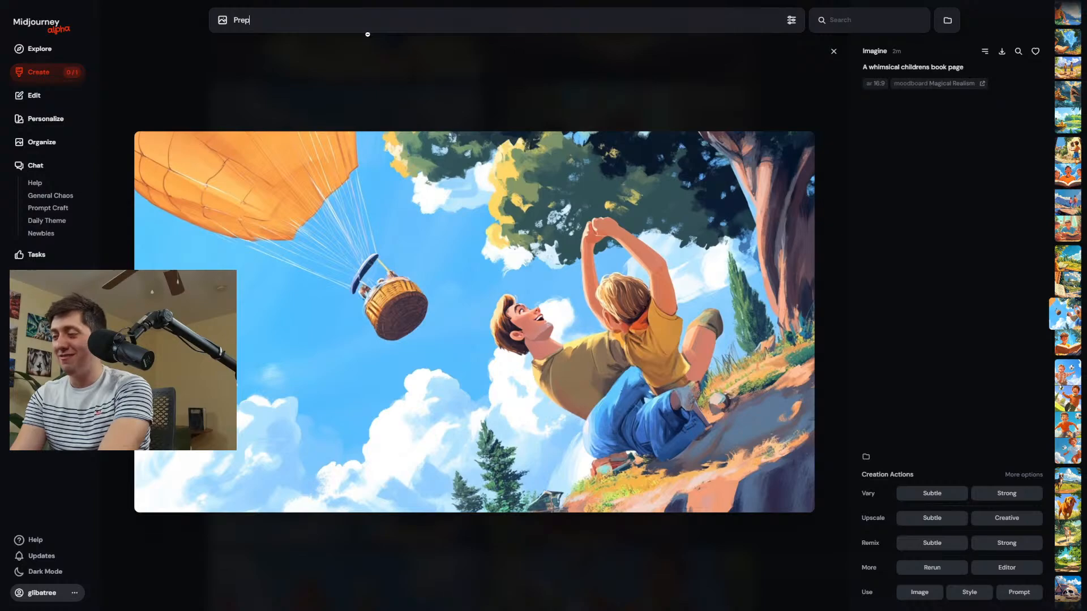
{"action": "key", "text": "BackSpace"}
{"action": "type", "text": "mium"}
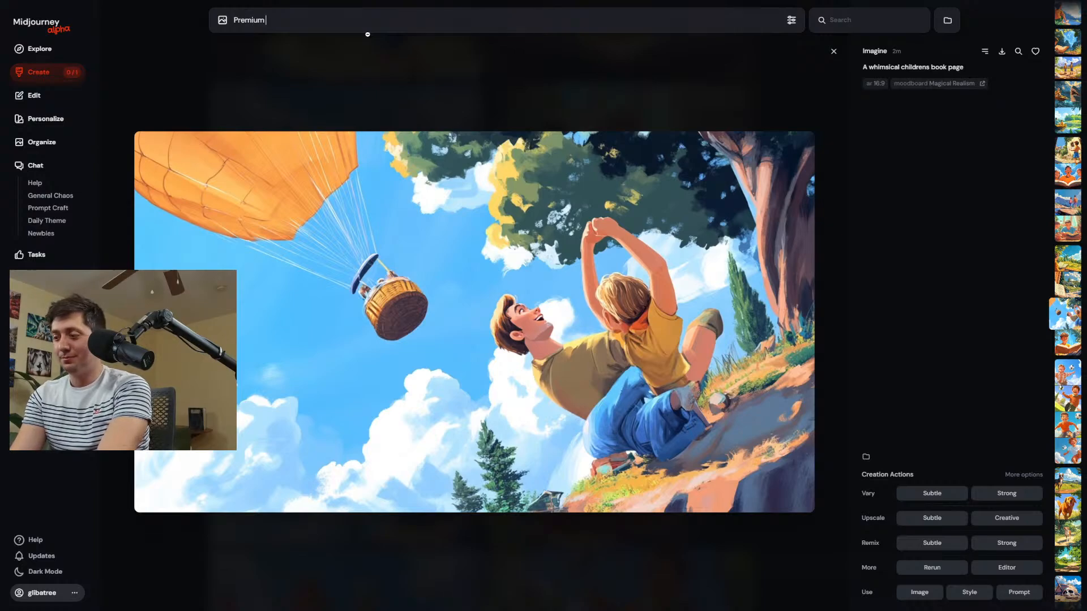
{"action": "type", "text": " prints availab"}
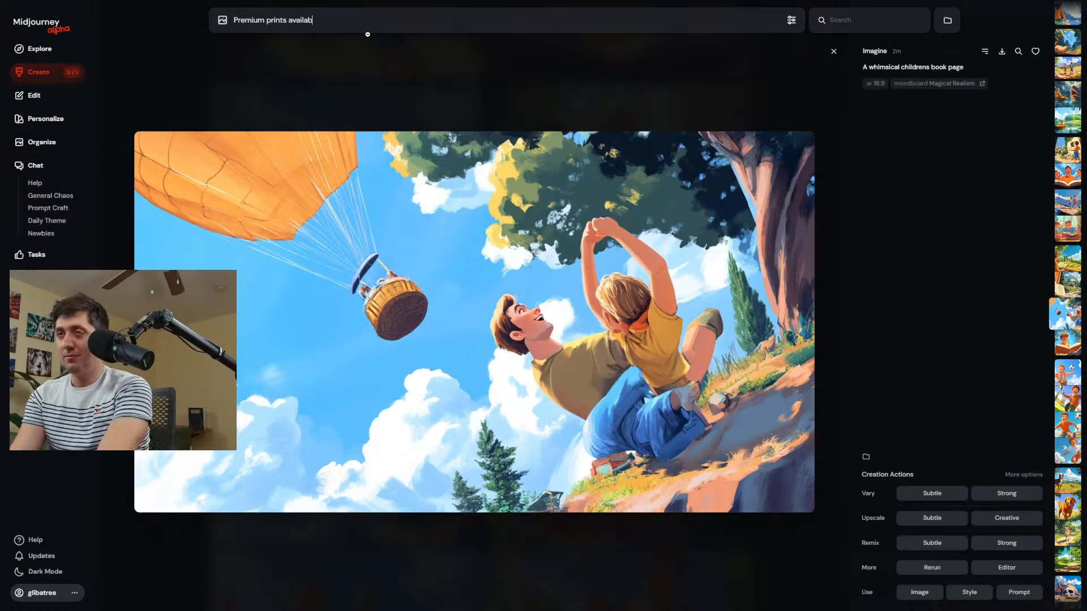
{"action": "type", "text": "le"}
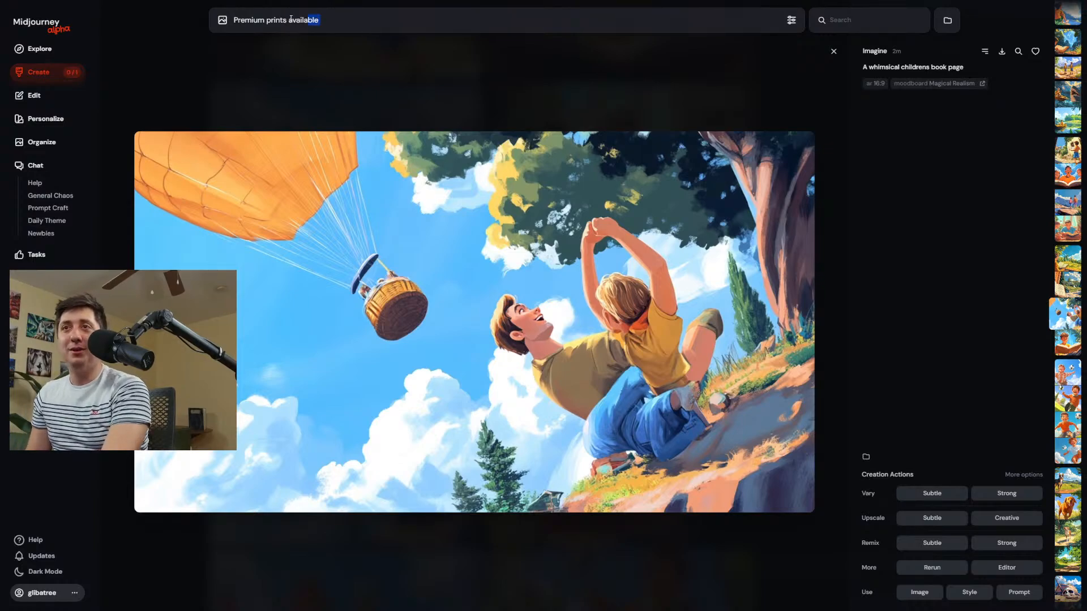
{"action": "key", "text": "ctrl+a"}
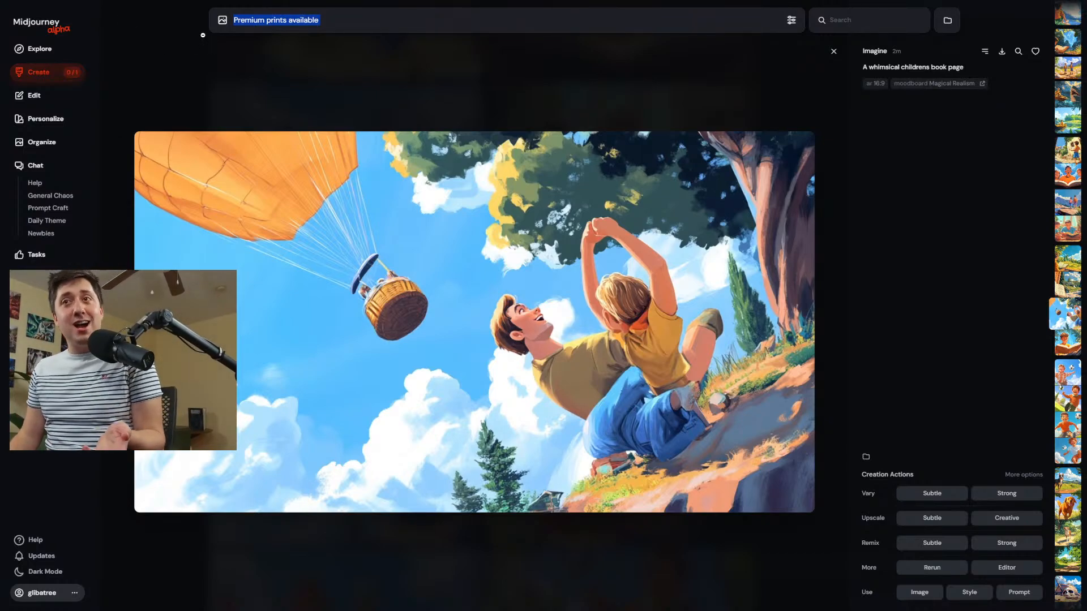
{"action": "left_click_drag", "start_coordinate": [354, 26], "coordinate": [235, 17]}
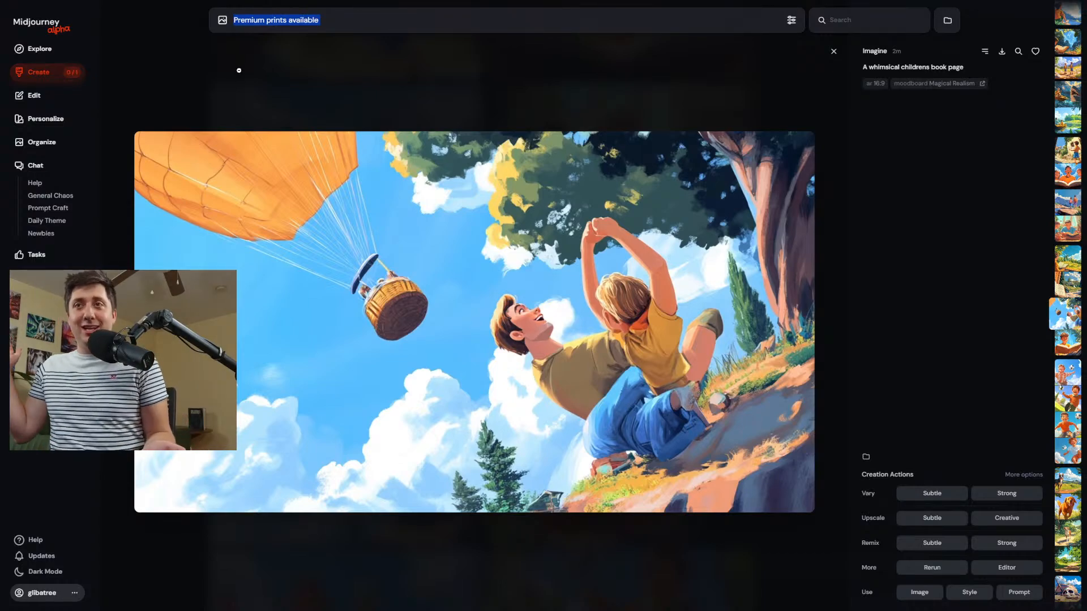
{"action": "key", "text": "Return"}
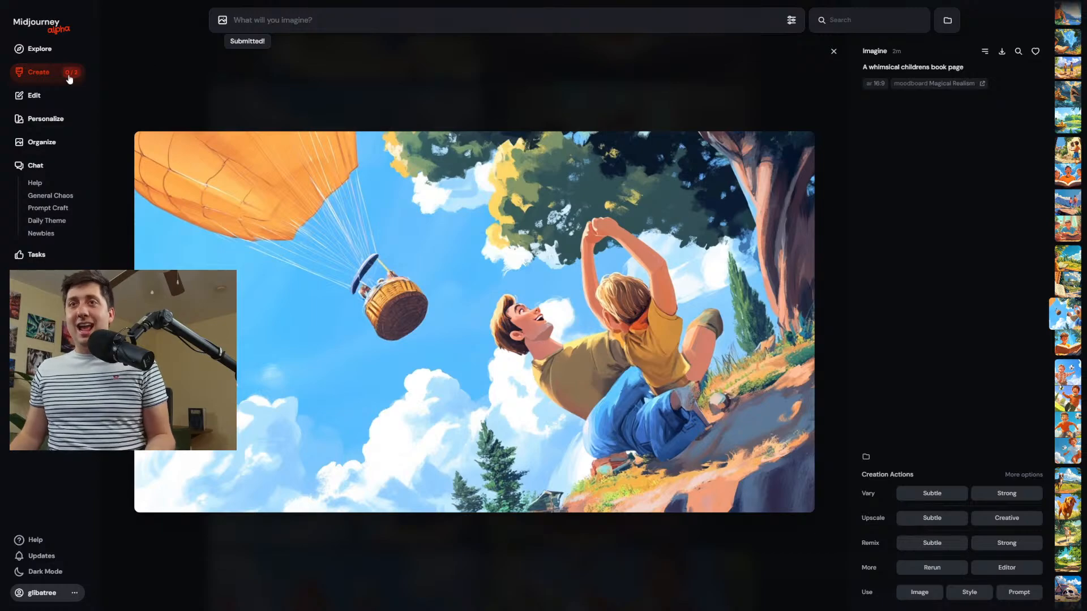
Return to the creation feed, reuse the "Premium prints available" prompt with "Cool art," added in front, and submit it.
{"action": "left_click", "coordinate": [68, 75]}
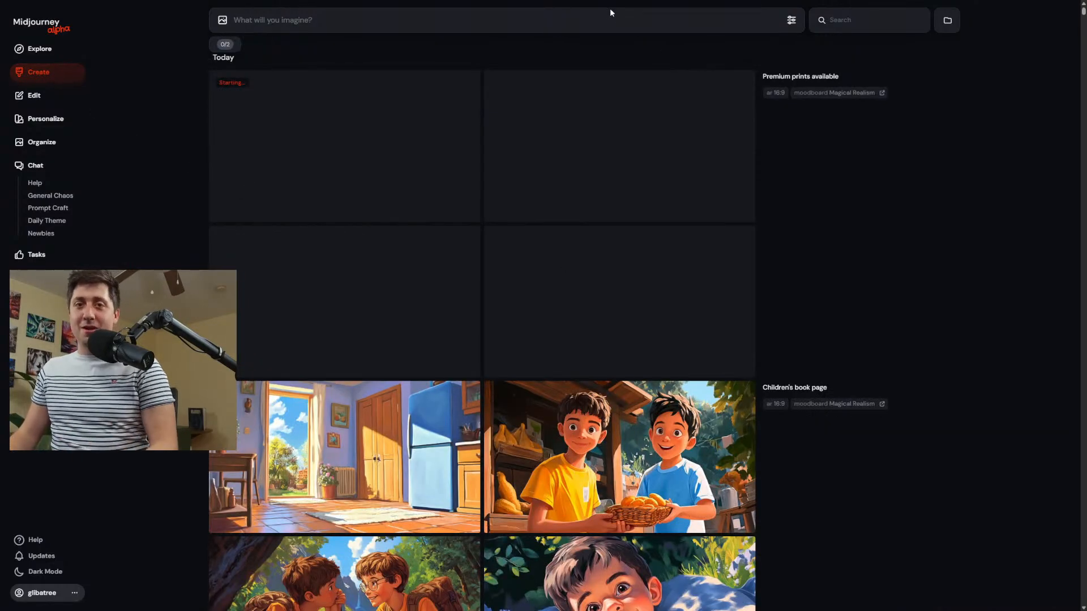
{"action": "left_click", "coordinate": [803, 80]}
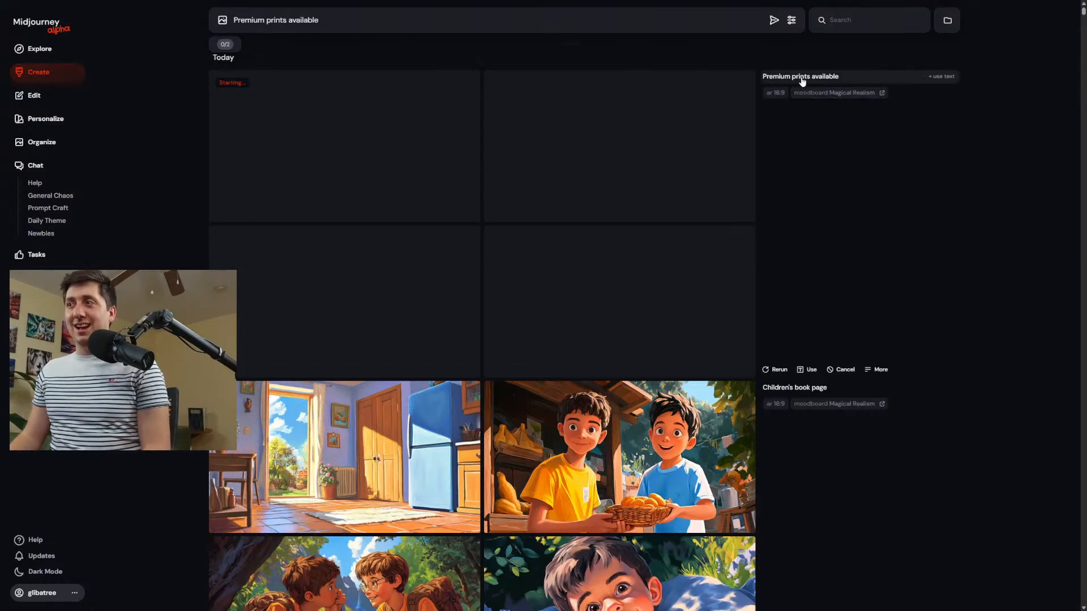
{"action": "left_click", "coordinate": [235, 22]}
{"action": "type", "text": "Cool a"}
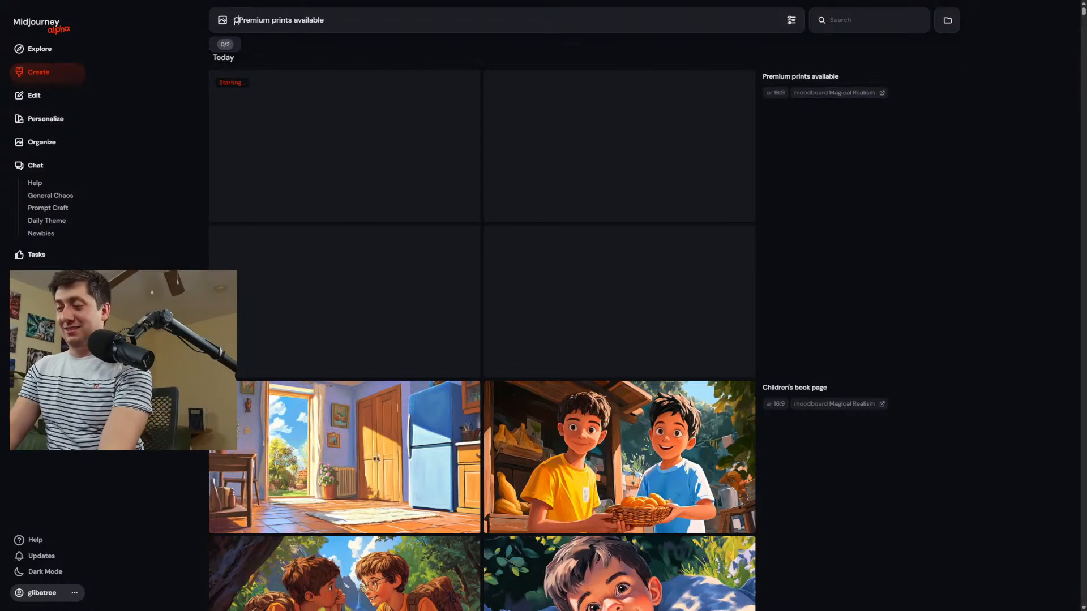
{"action": "type", "text": "rt,"}
{"action": "key", "text": "Return"}
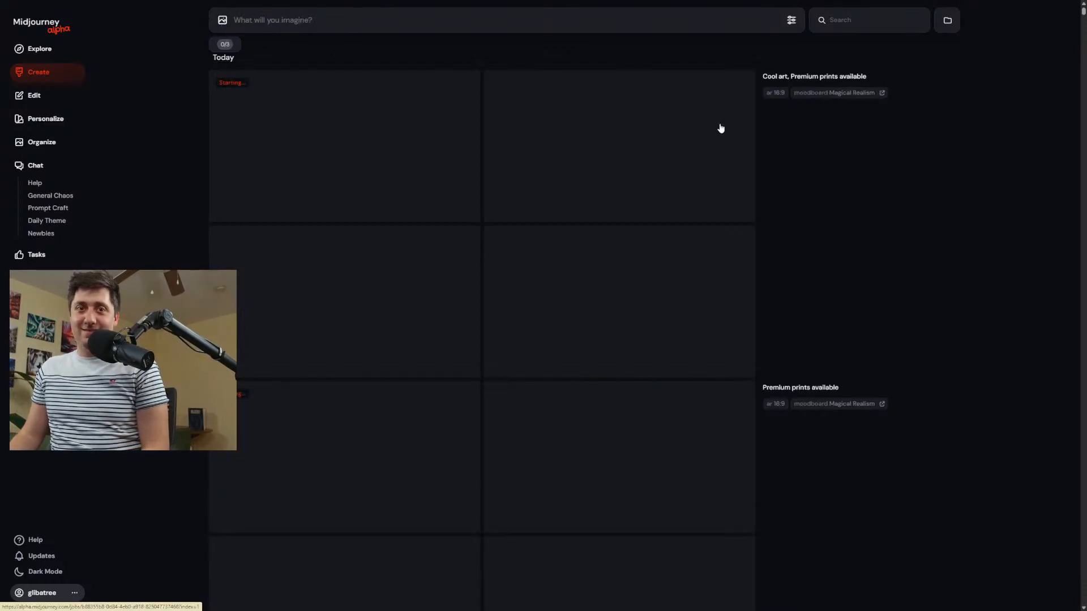
Enlarge the "Premium prints available" image of the deer in the snow, examine it, and close the view.
{"action": "scroll", "coordinate": [626, 287], "scroll_direction": "down", "scroll_amount": 3}
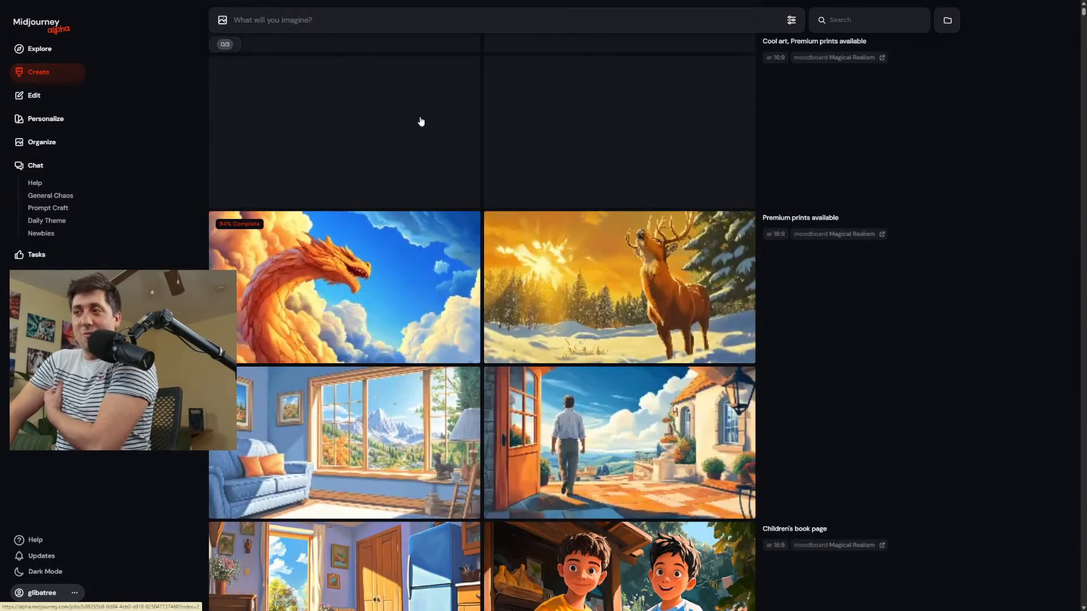
{"action": "left_click", "coordinate": [526, 250]}
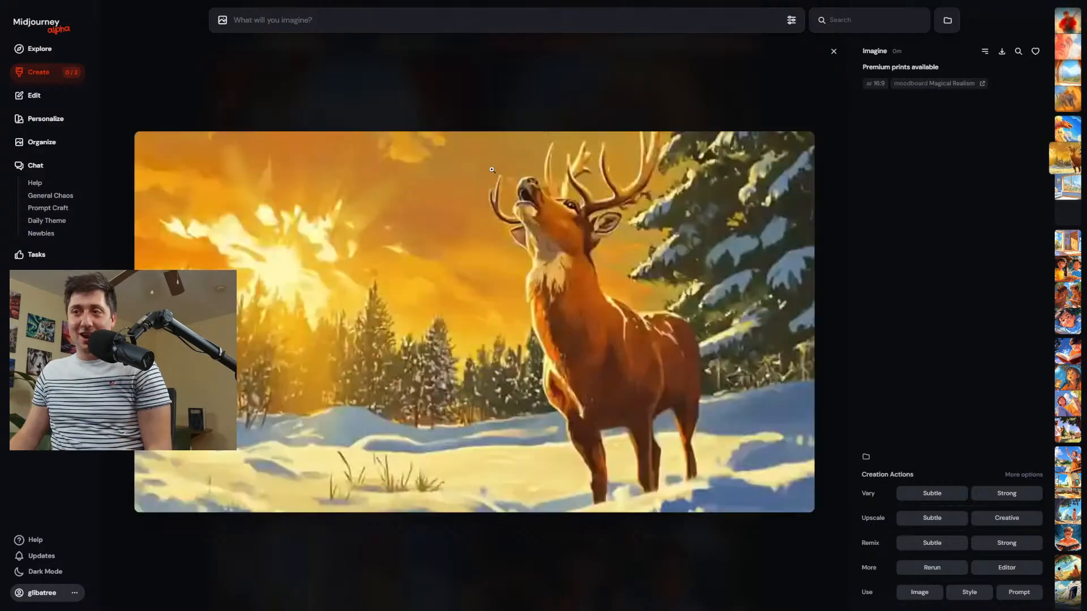
{"action": "left_click", "coordinate": [534, 91]}
{"action": "left_click", "coordinate": [648, 253]}
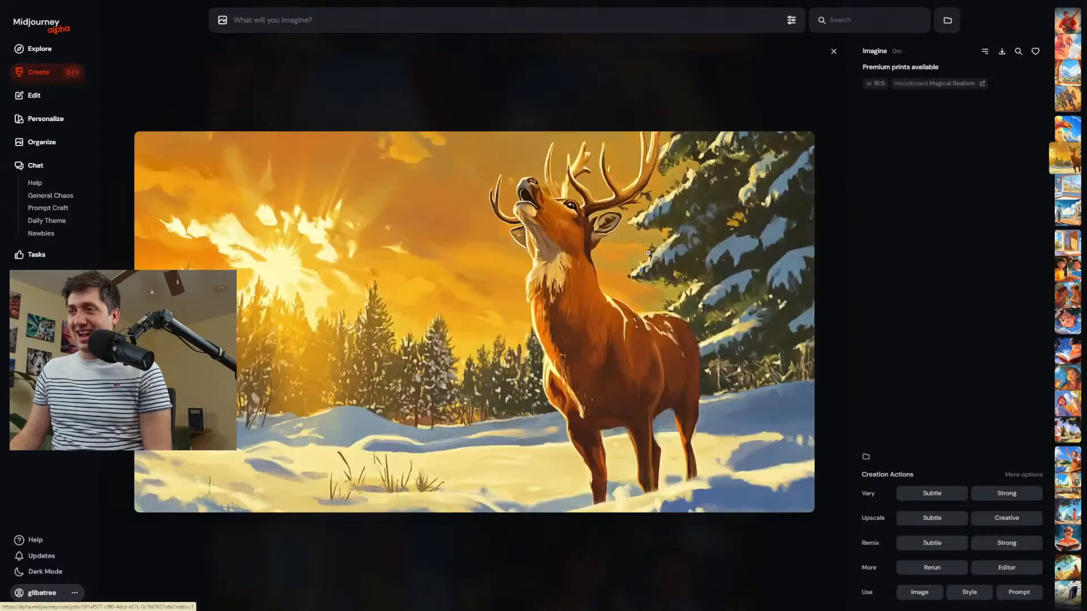
{"action": "left_click", "coordinate": [535, 105]}
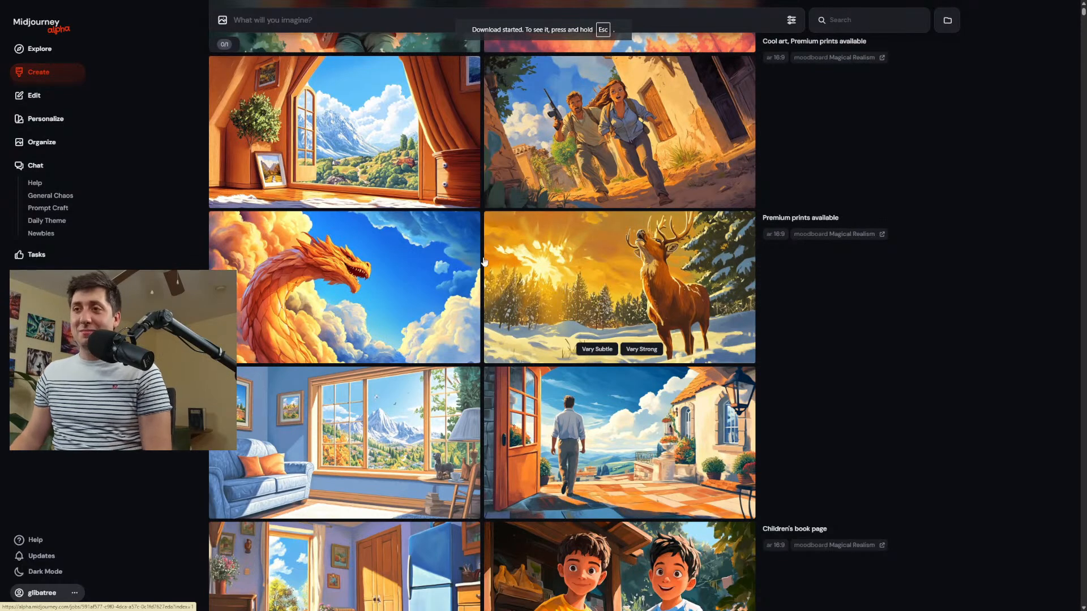
Enlarge the guitarist in the red jacket, browse the other "Cool art, Premium prints available" images, and return to compare both result sets.
{"action": "scroll", "coordinate": [374, 340], "scroll_direction": "up", "scroll_amount": 3}
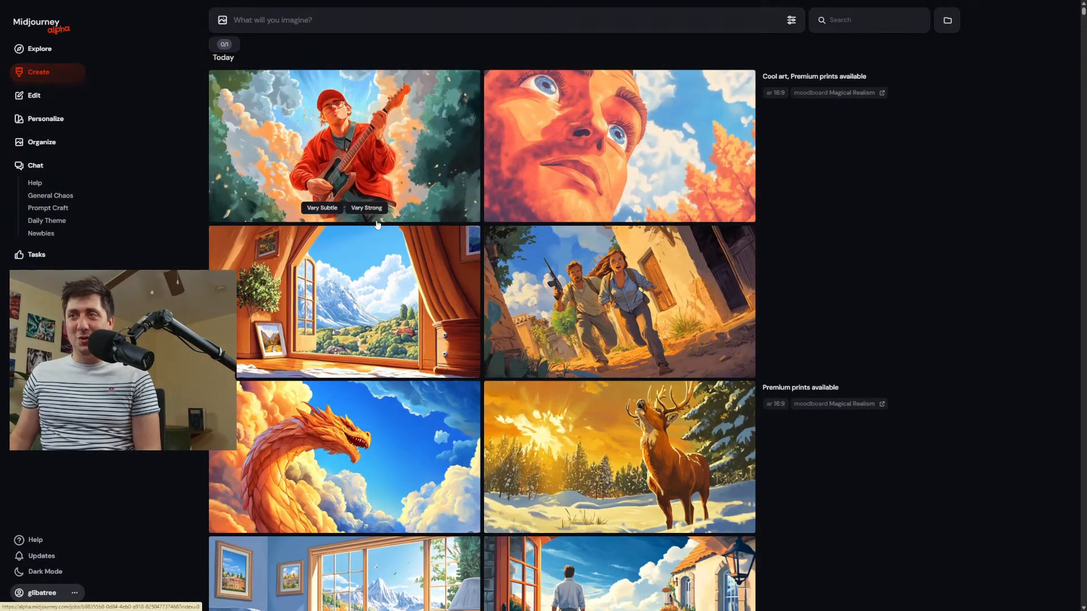
{"action": "left_click", "coordinate": [391, 147]}
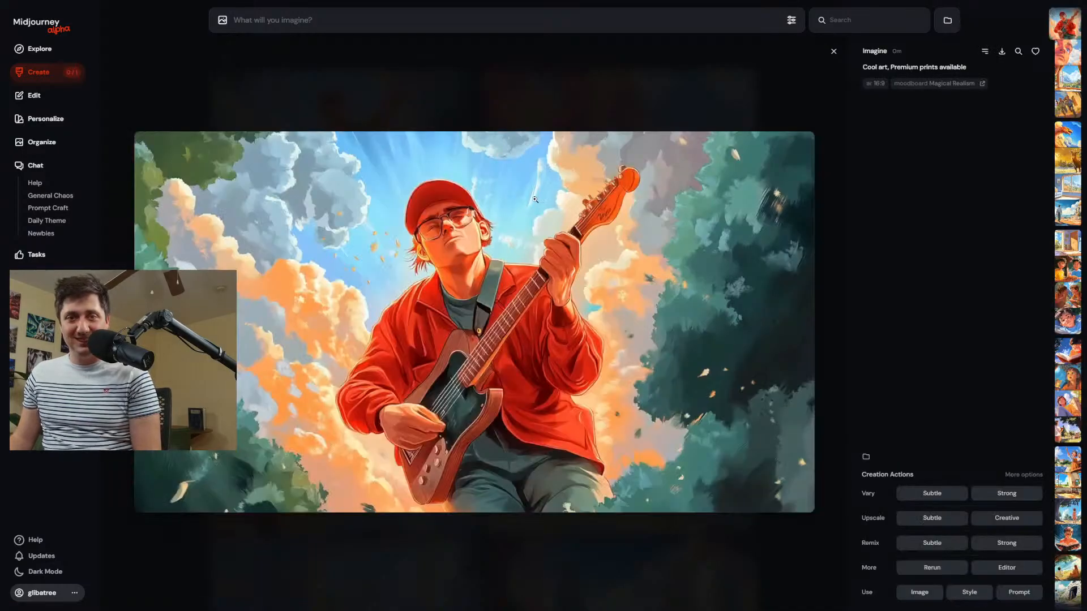
{"action": "key", "text": "Right"}
{"action": "key", "text": "Right"}
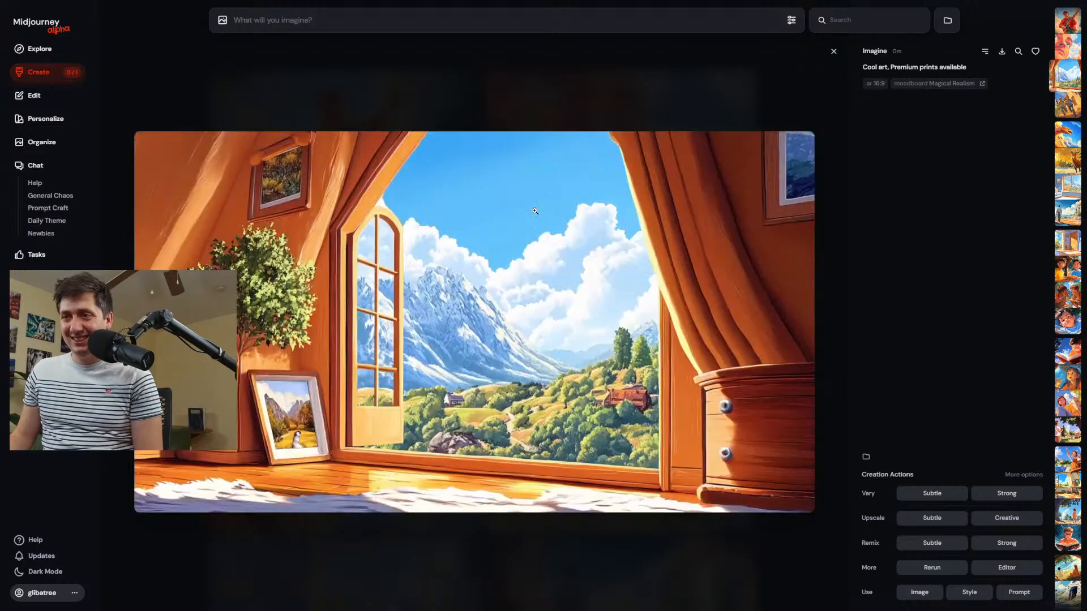
{"action": "key", "text": "Right"}
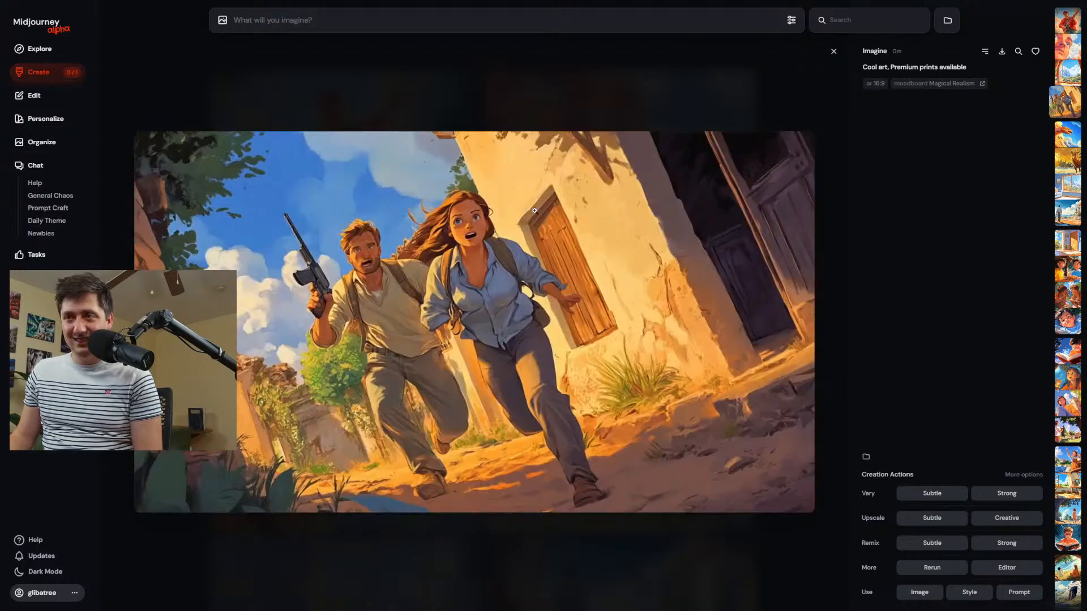
{"action": "key", "text": "Left"}
{"action": "key", "text": "Left"}
{"action": "key", "text": "Left"}
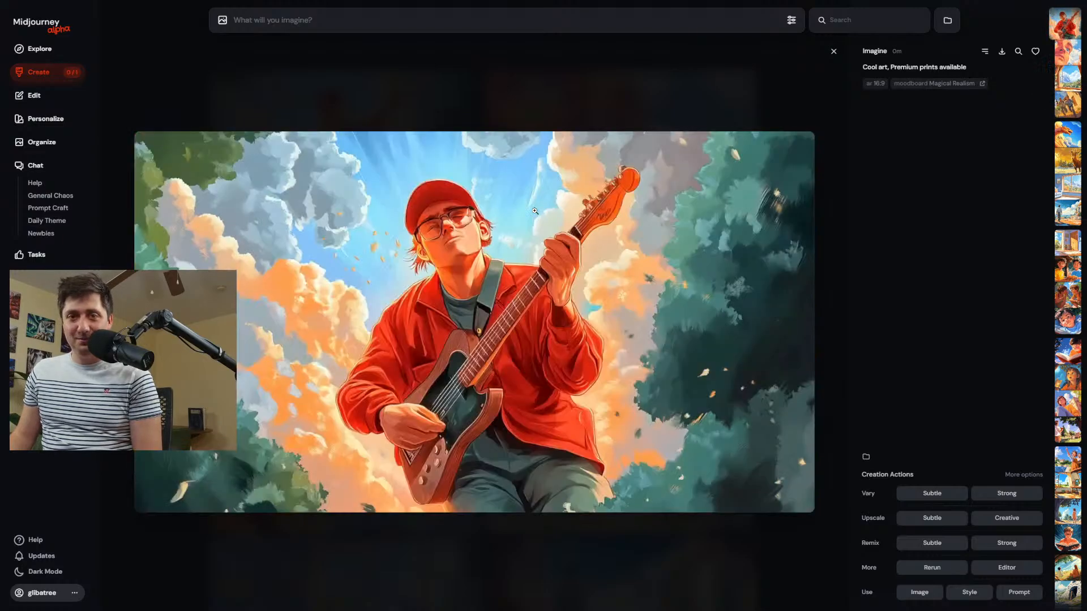
{"action": "left_click", "coordinate": [491, 56]}
{"action": "scroll", "coordinate": [575, 215], "scroll_direction": "down", "scroll_amount": 3}
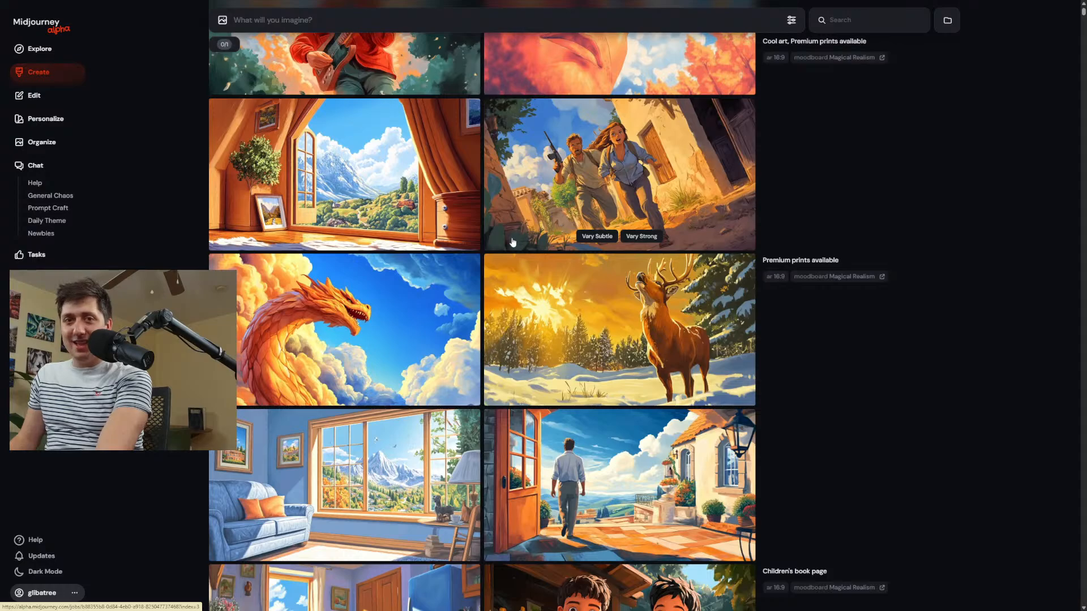
{"action": "scroll", "coordinate": [562, 349], "scroll_direction": "down", "scroll_amount": 1}
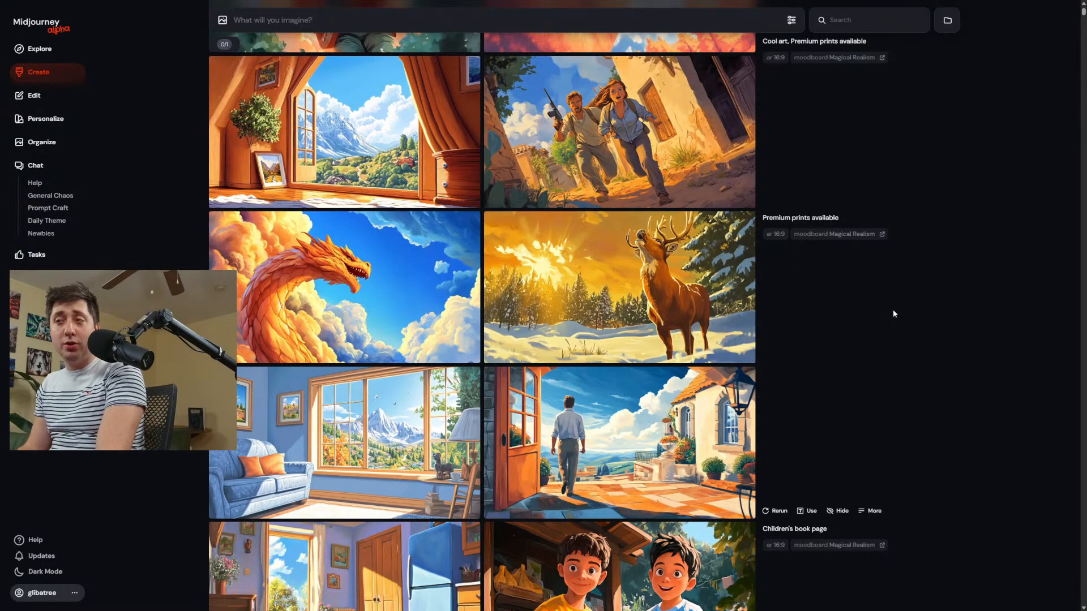
Generate images from the prompt "Neon 80s street scene" and look over the results alongside the earlier ones.
{"action": "scroll", "coordinate": [771, 400], "scroll_direction": "up", "scroll_amount": 3}
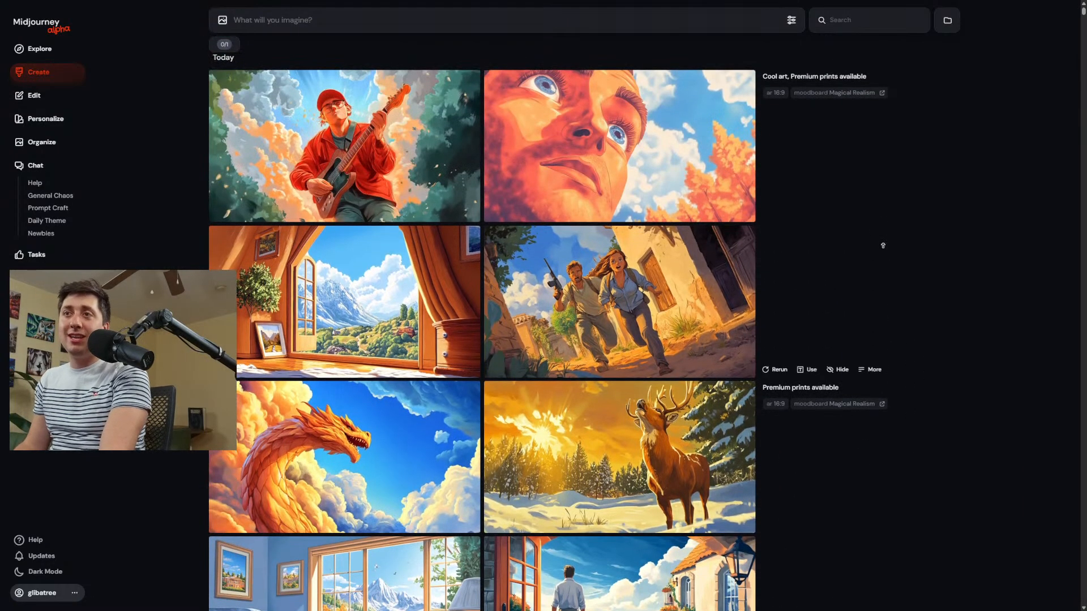
{"action": "left_click", "coordinate": [391, 20]}
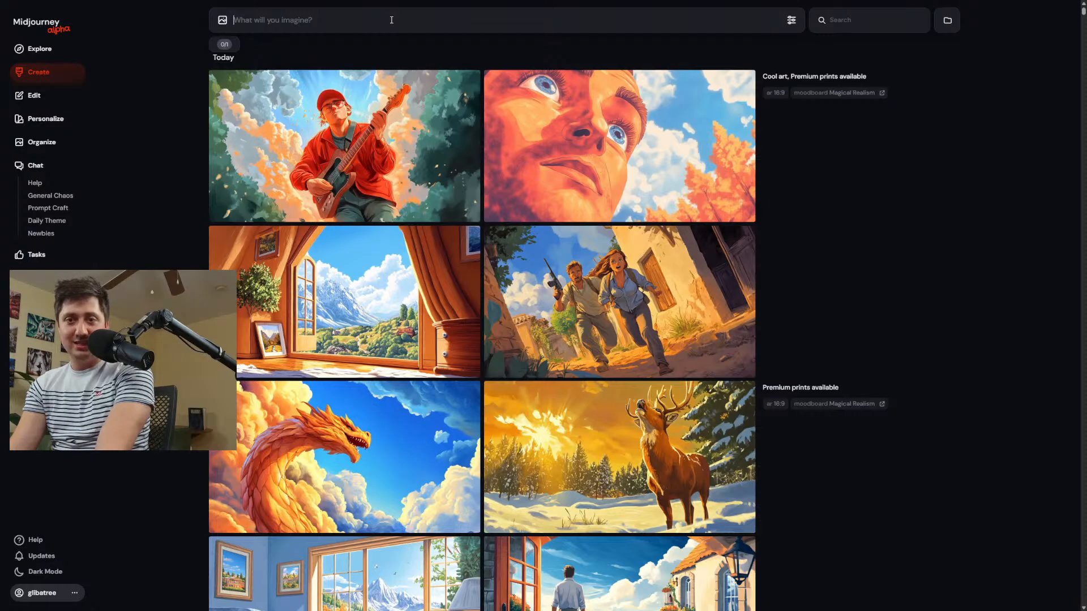
{"action": "type", "text": "Ne"}
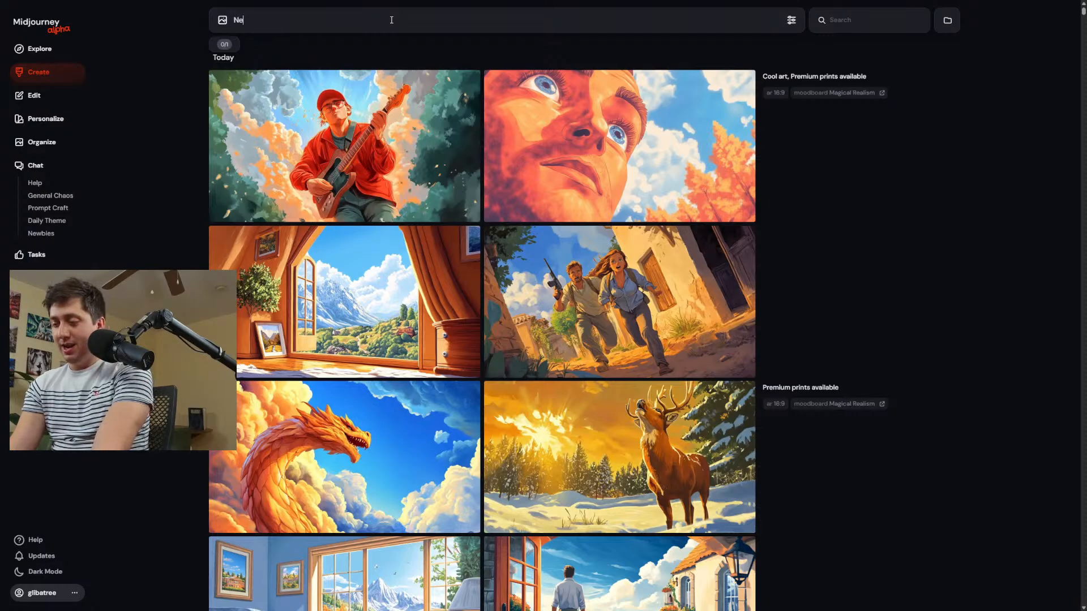
{"action": "type", "text": "on 80s s"}
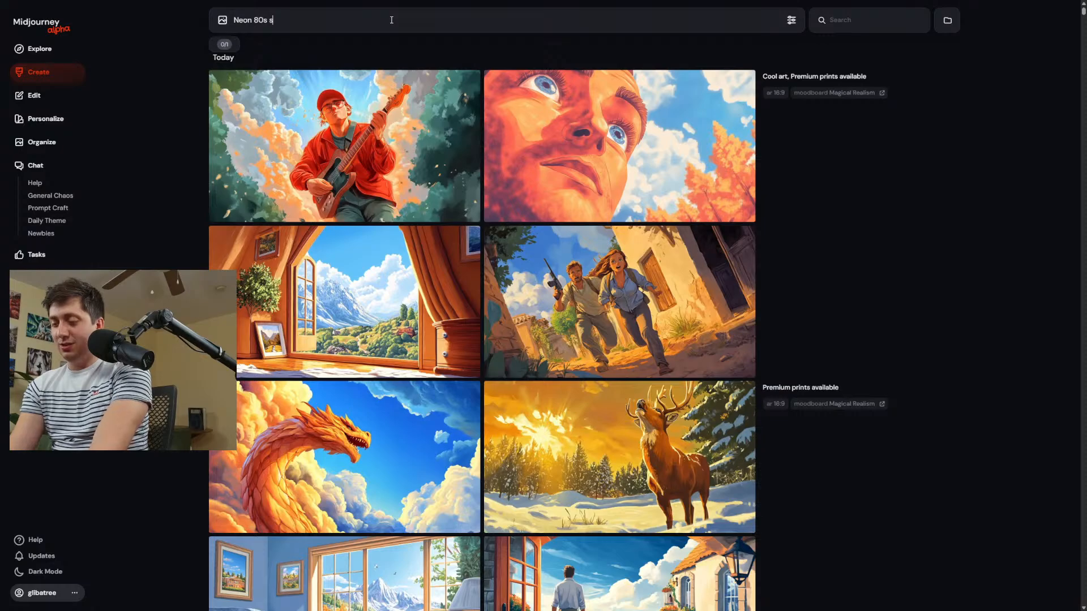
{"action": "type", "text": "treet scene"}
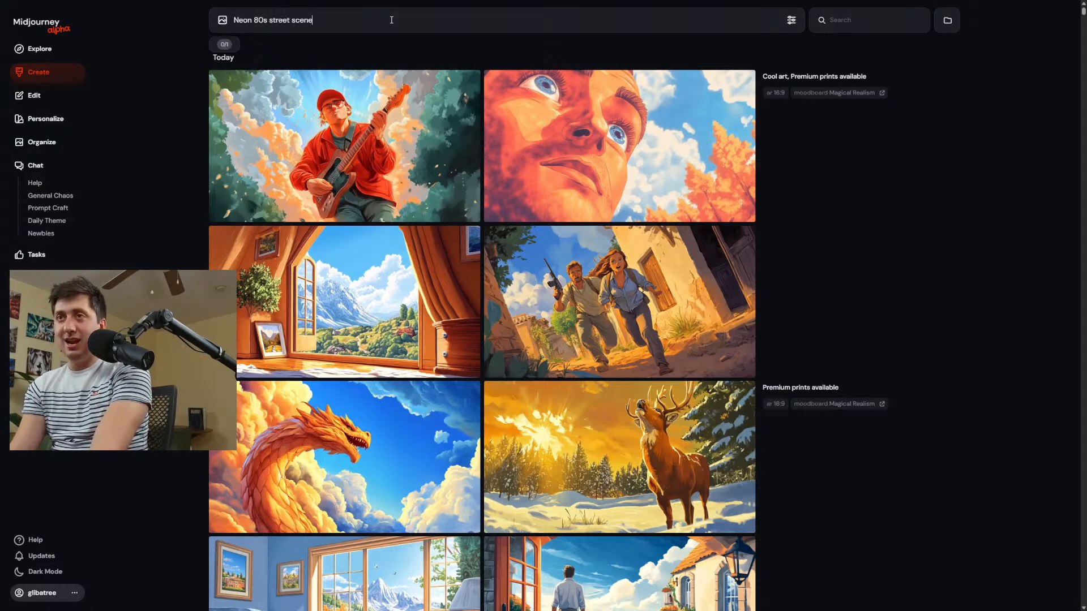
{"action": "key", "text": "Return"}
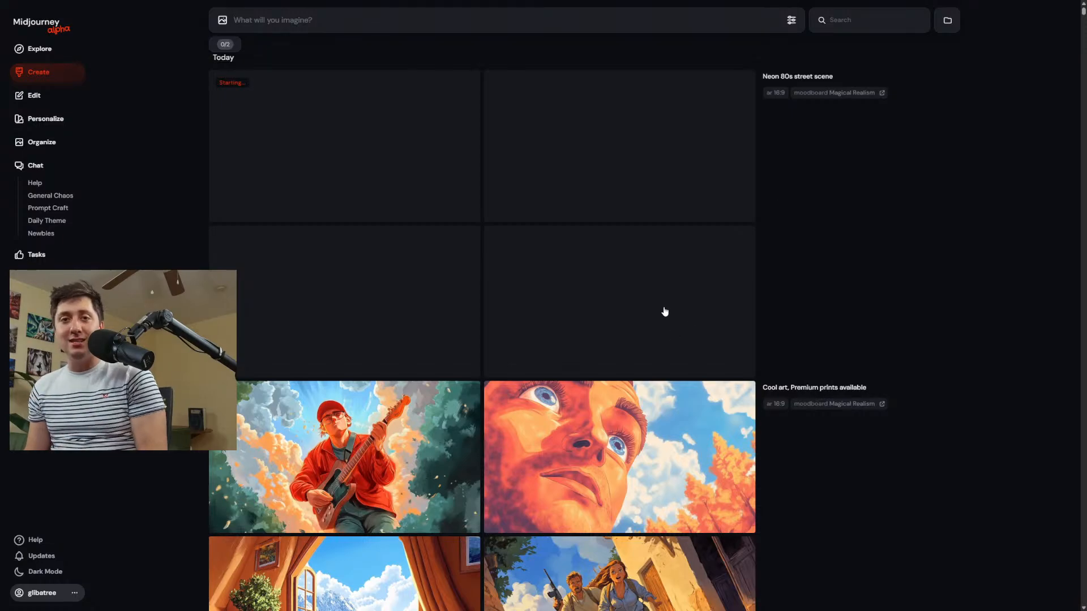
{"action": "scroll", "coordinate": [612, 316], "scroll_direction": "down", "scroll_amount": 6}
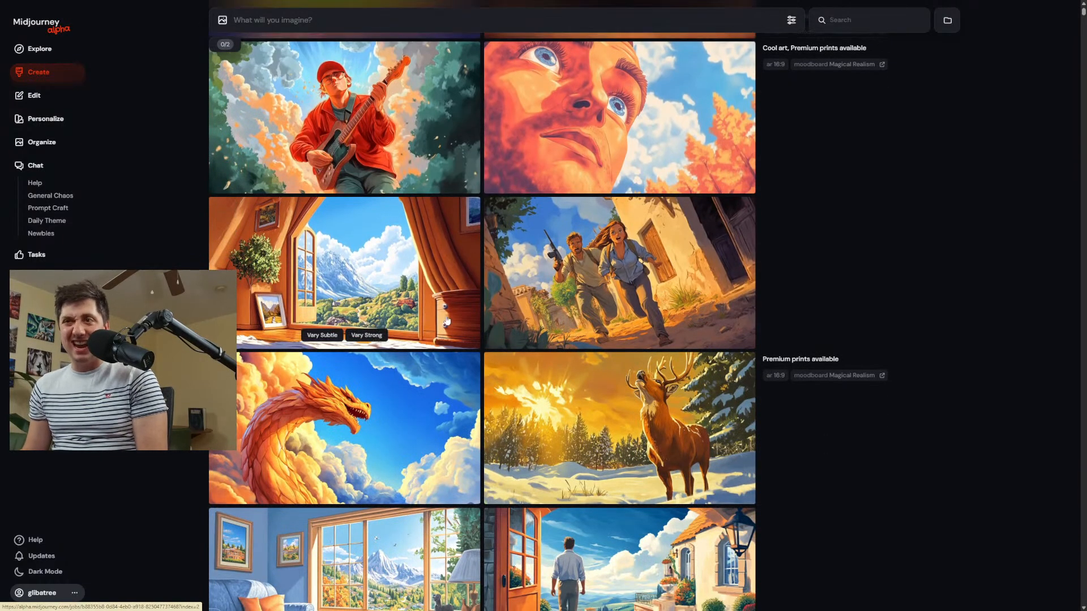
{"action": "scroll", "coordinate": [577, 228], "scroll_direction": "up", "scroll_amount": 6}
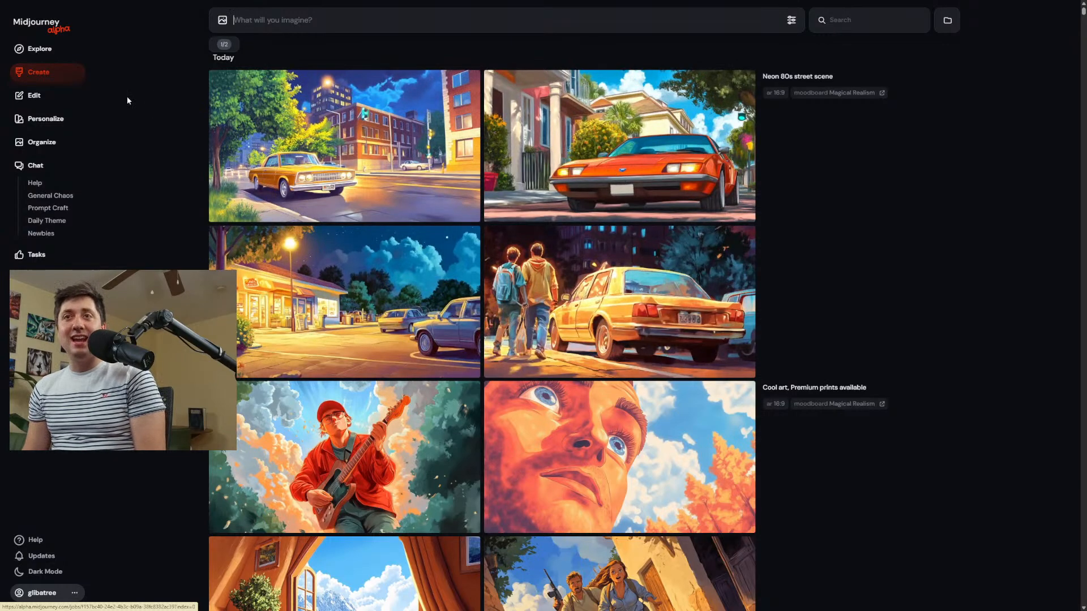
Search the Explore gallery for "neon 80s" and add the image of two curly-haired people in sunglasses to the prompt as a reference.
{"action": "left_click", "coordinate": [39, 49]}
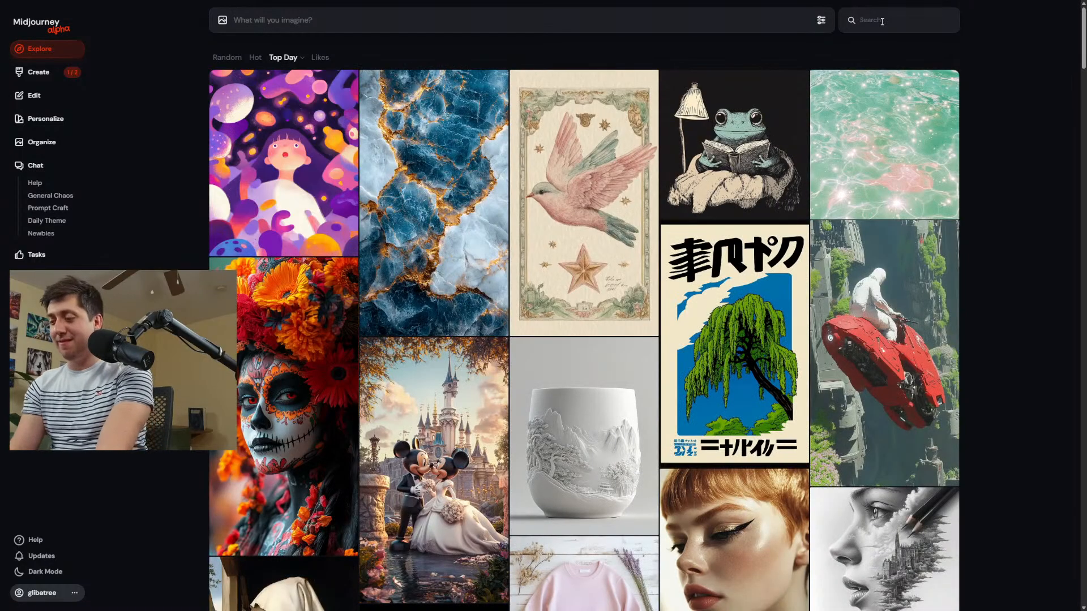
{"action": "left_click", "coordinate": [882, 21]}
{"action": "type", "text": "neon"}
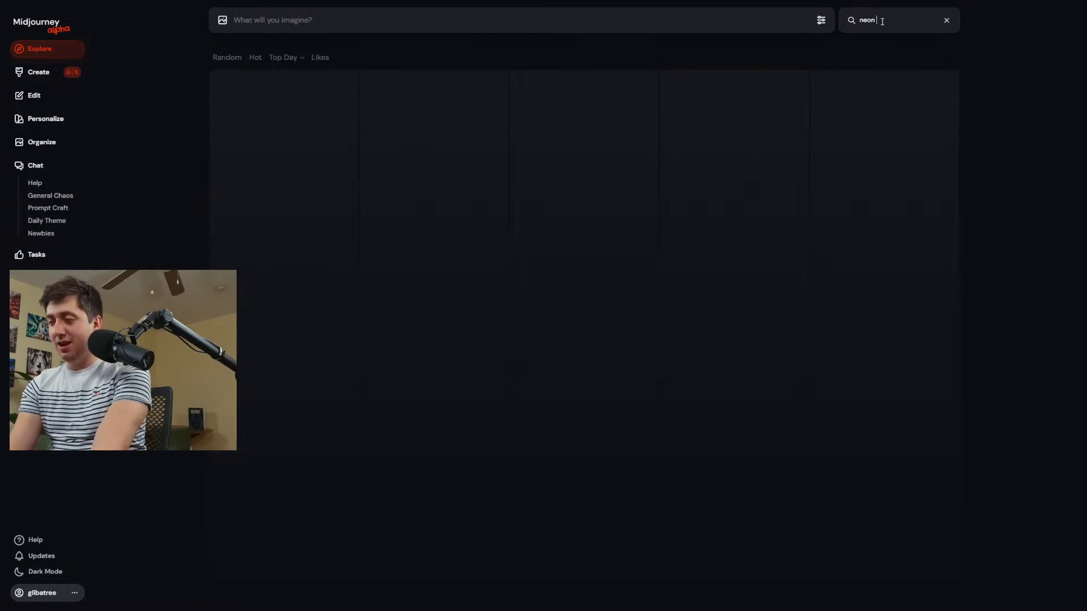
{"action": "type", "text": " 80s"}
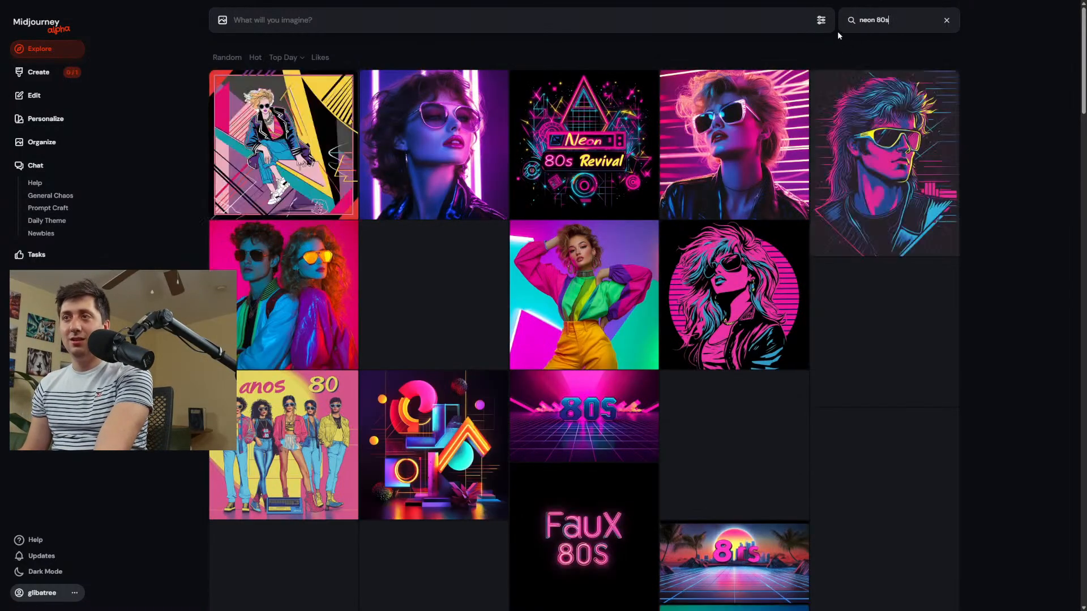
{"action": "scroll", "coordinate": [752, 133], "scroll_direction": "down", "scroll_amount": 5}
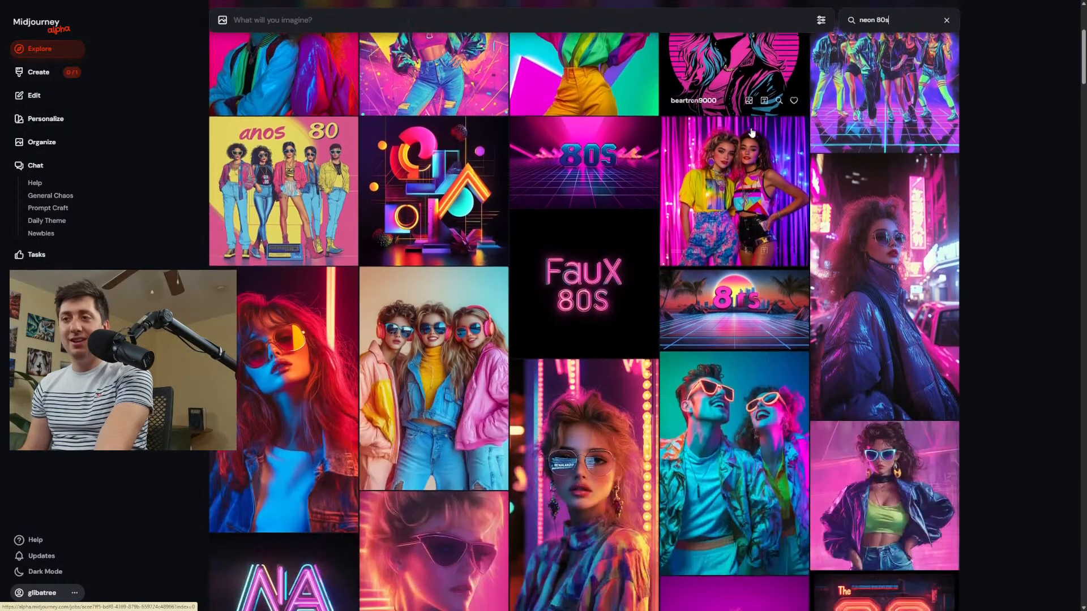
{"action": "scroll", "coordinate": [751, 132], "scroll_direction": "down", "scroll_amount": 9}
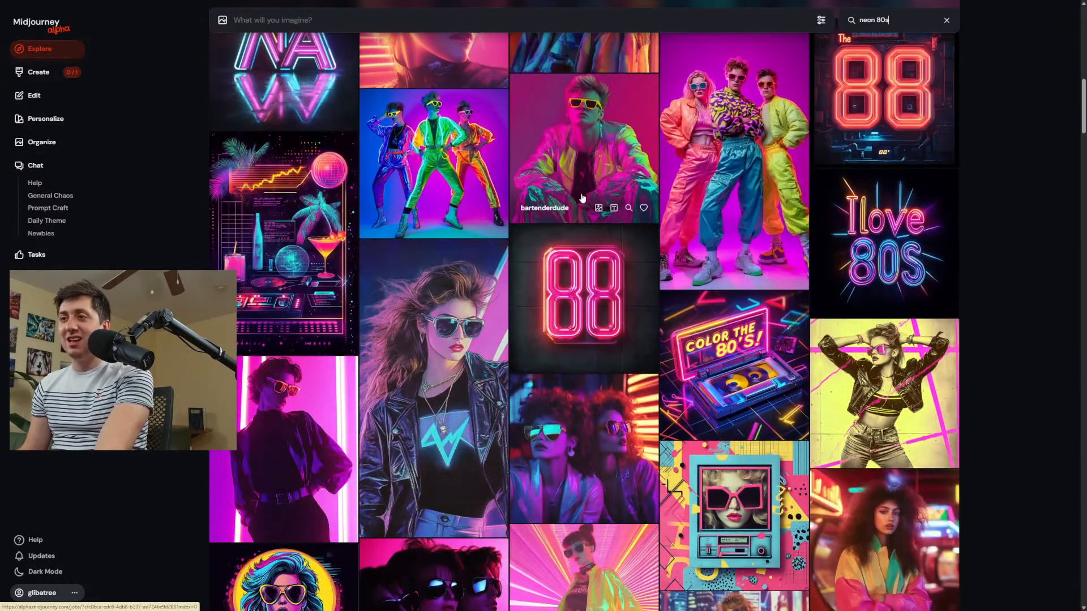
{"action": "left_click_drag", "start_coordinate": [584, 445], "coordinate": [236, 52]}
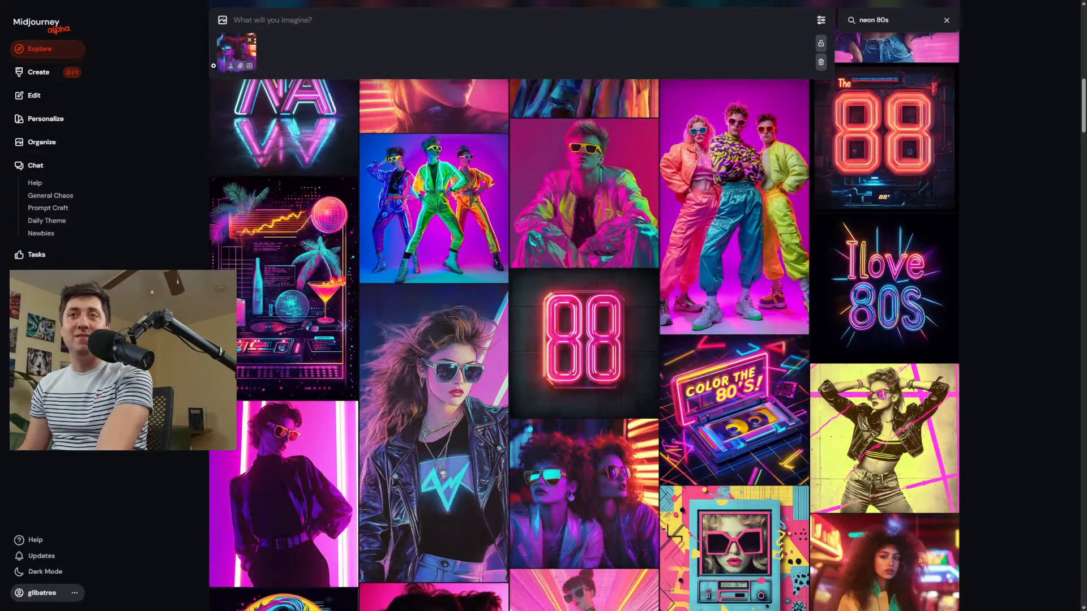
Return to the creation feed, set the reference as an image prompt, reuse the text "Neon 80s street scene", and submit it.
{"action": "left_click", "coordinate": [38, 72]}
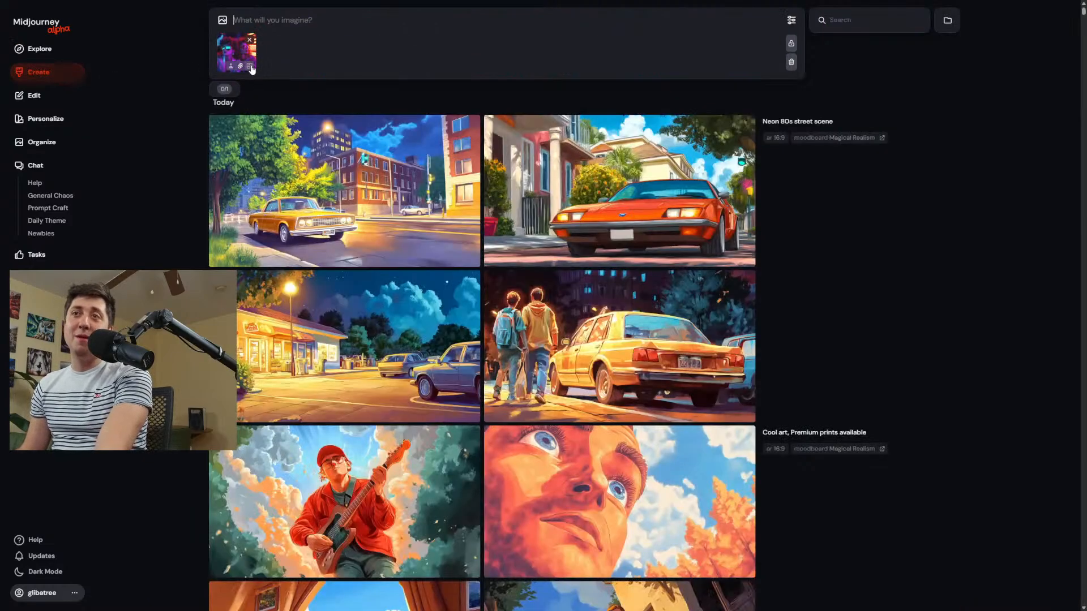
{"action": "left_click", "coordinate": [250, 66]}
{"action": "left_click", "coordinate": [833, 122]}
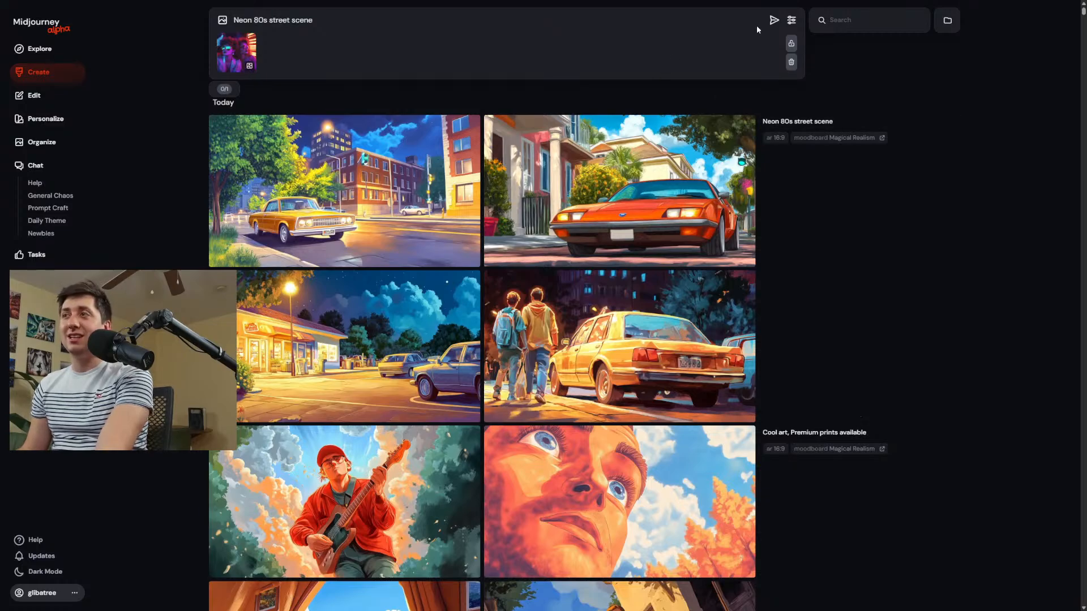
{"action": "left_click", "coordinate": [774, 20]}
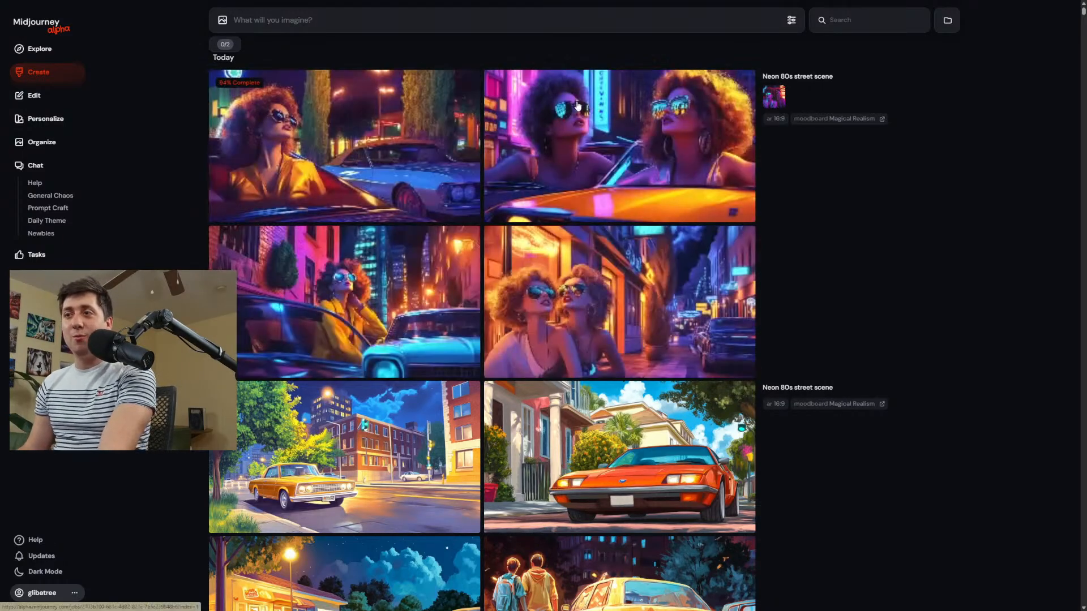
Reuse "Neon 80s street scene" with the same picture as a style reference, append --sw 40, and submit the prompt.
{"action": "left_click", "coordinate": [776, 80]}
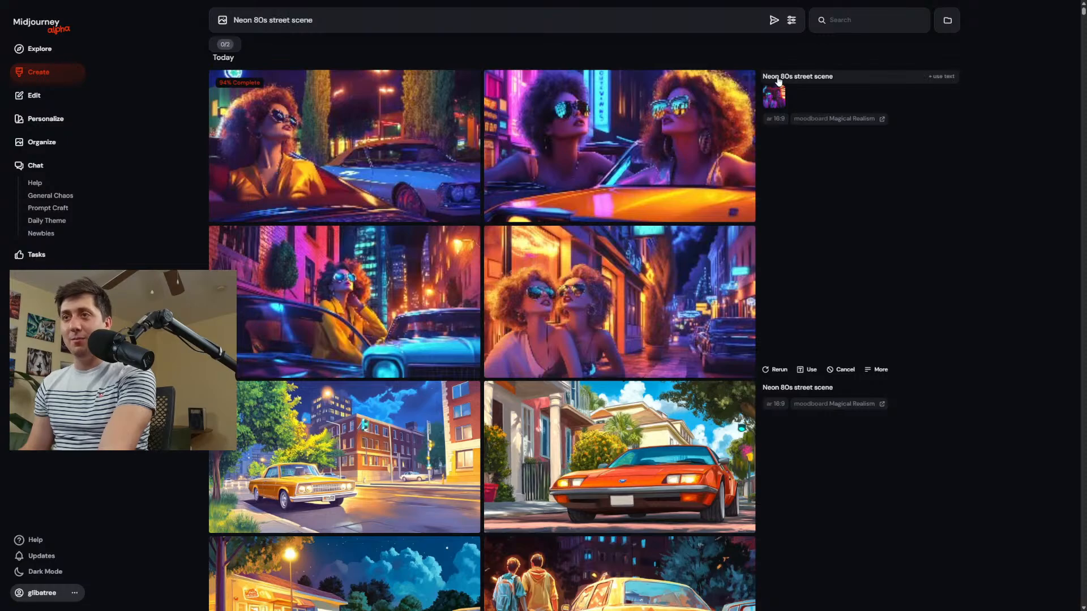
{"action": "left_click", "coordinate": [343, 271]}
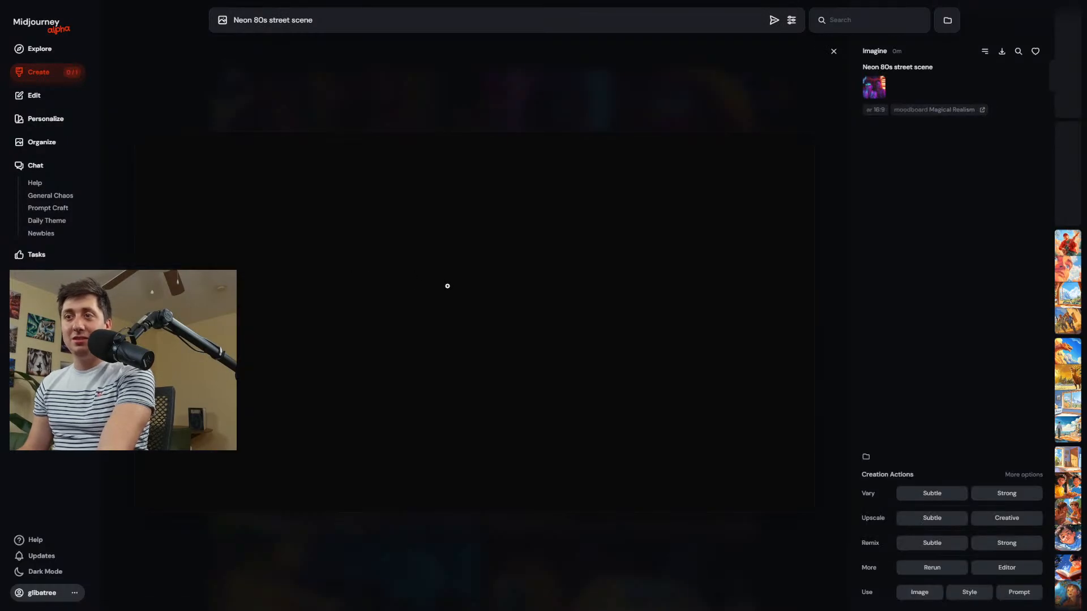
{"action": "left_click", "coordinate": [603, 132]}
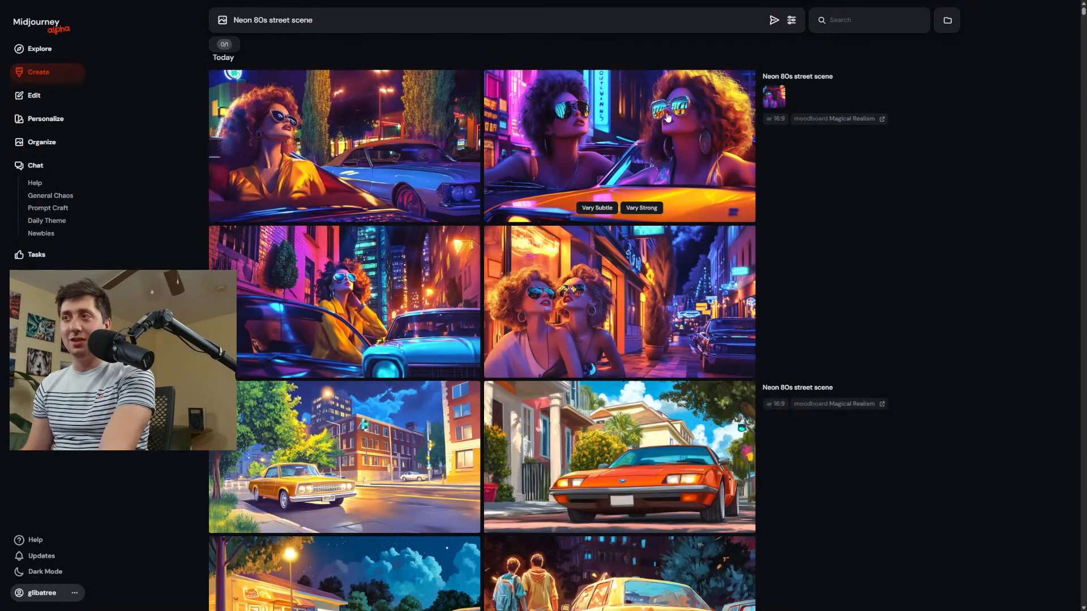
{"action": "left_click", "coordinate": [774, 96]}
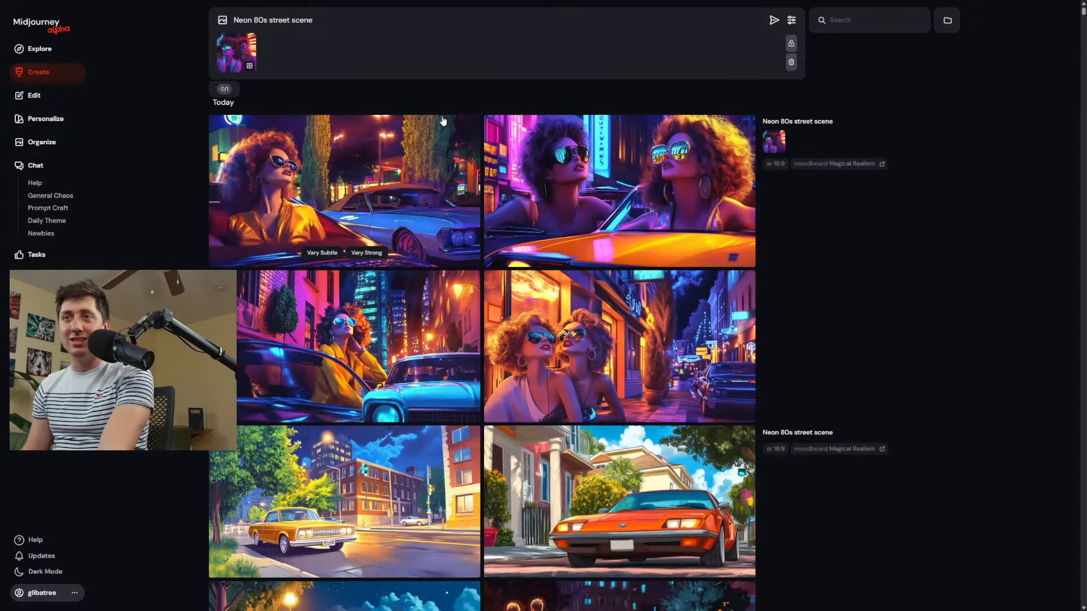
{"action": "left_click", "coordinate": [239, 68]}
{"action": "left_click", "coordinate": [335, 24]}
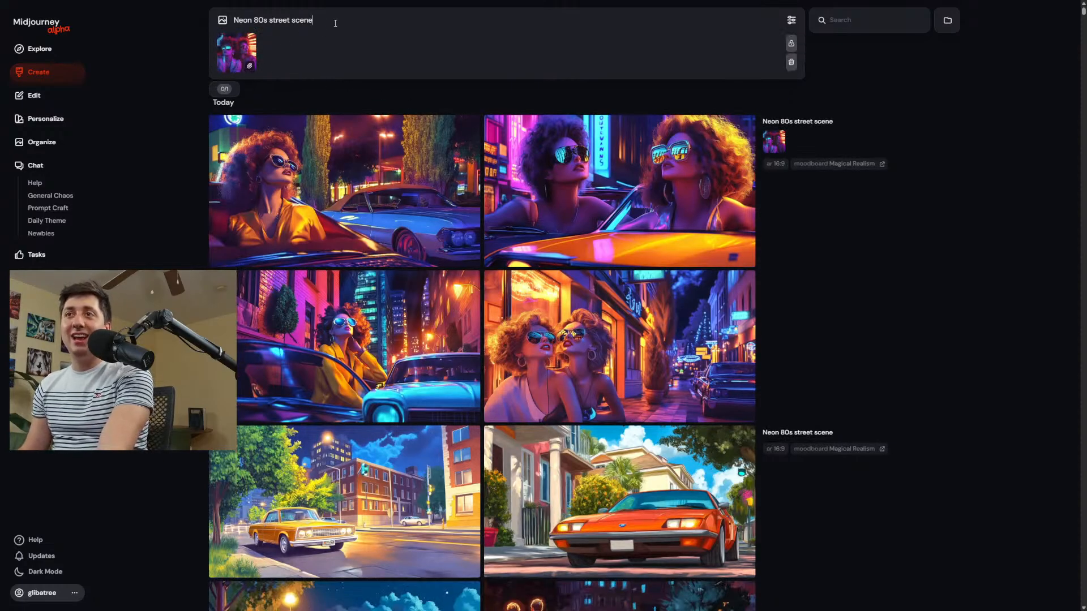
{"action": "type", "text": "--sw 40"}
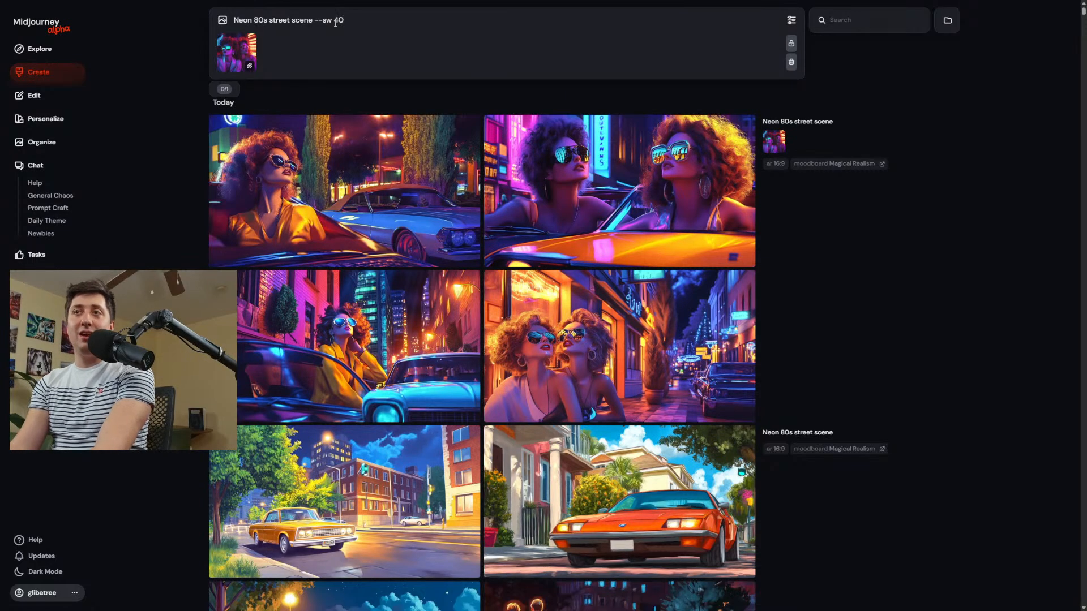
{"action": "key", "text": "Return"}
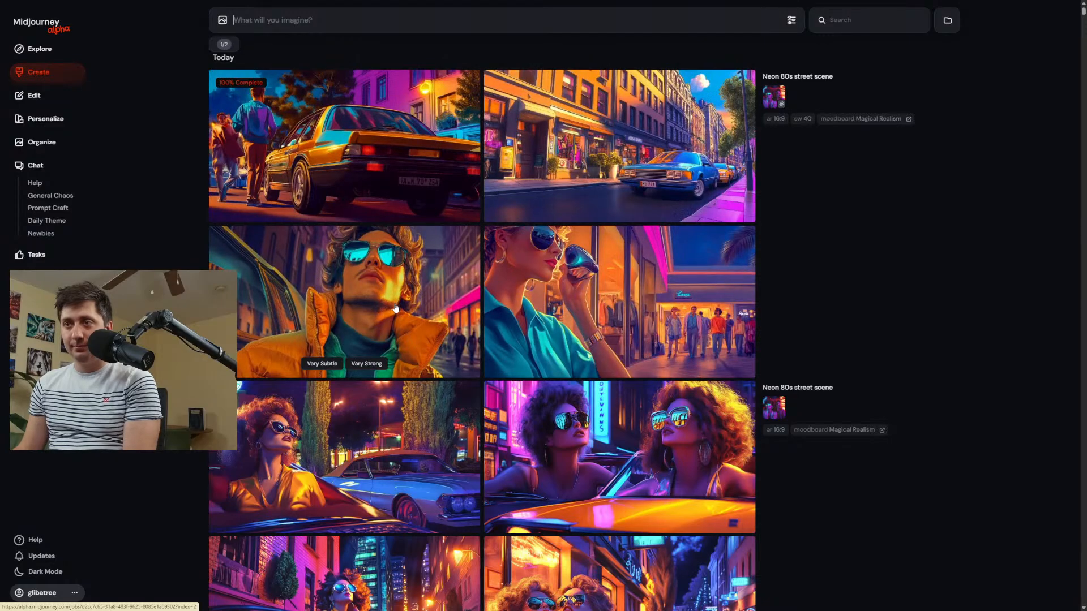
Enlarge the rear-view car image from the newest set, browse to the man in the orange jacket, and close the view.
{"action": "left_click", "coordinate": [374, 170]}
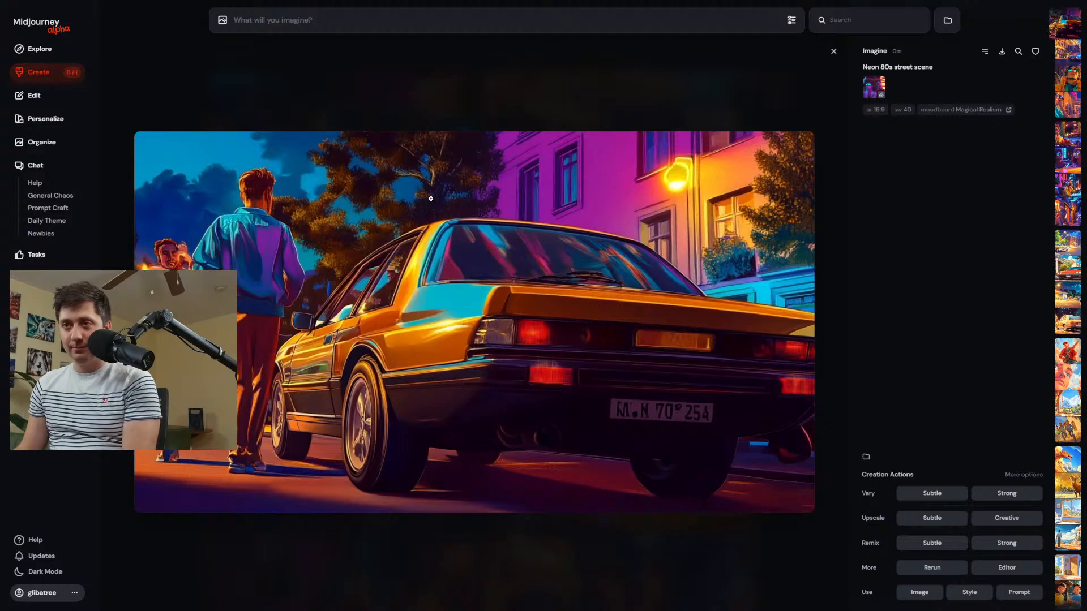
{"action": "scroll", "coordinate": [430, 199], "scroll_direction": "down", "scroll_amount": 2}
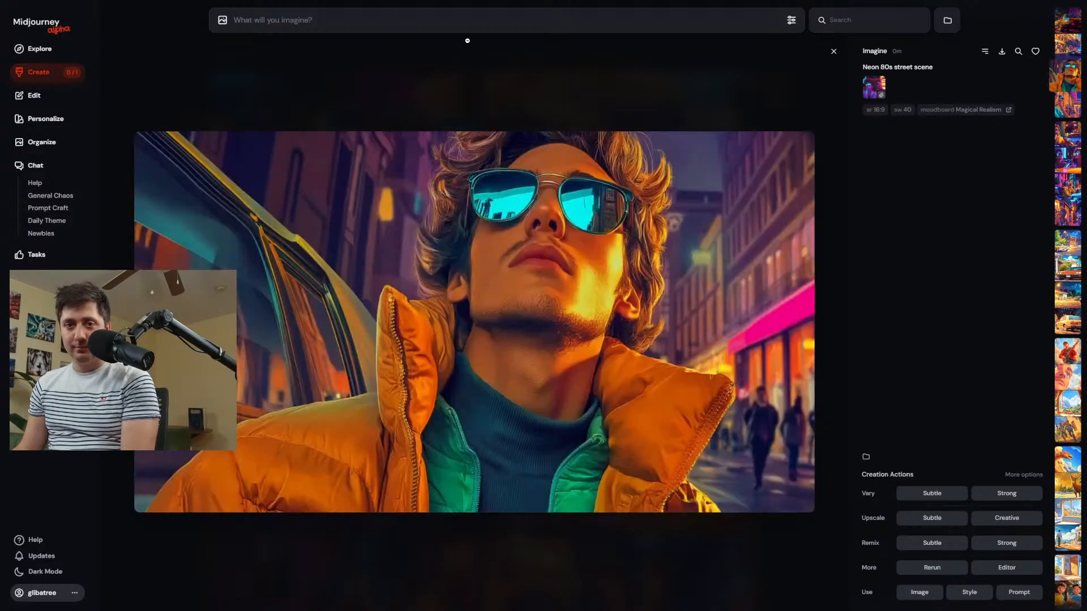
{"action": "left_click", "coordinate": [468, 41]}
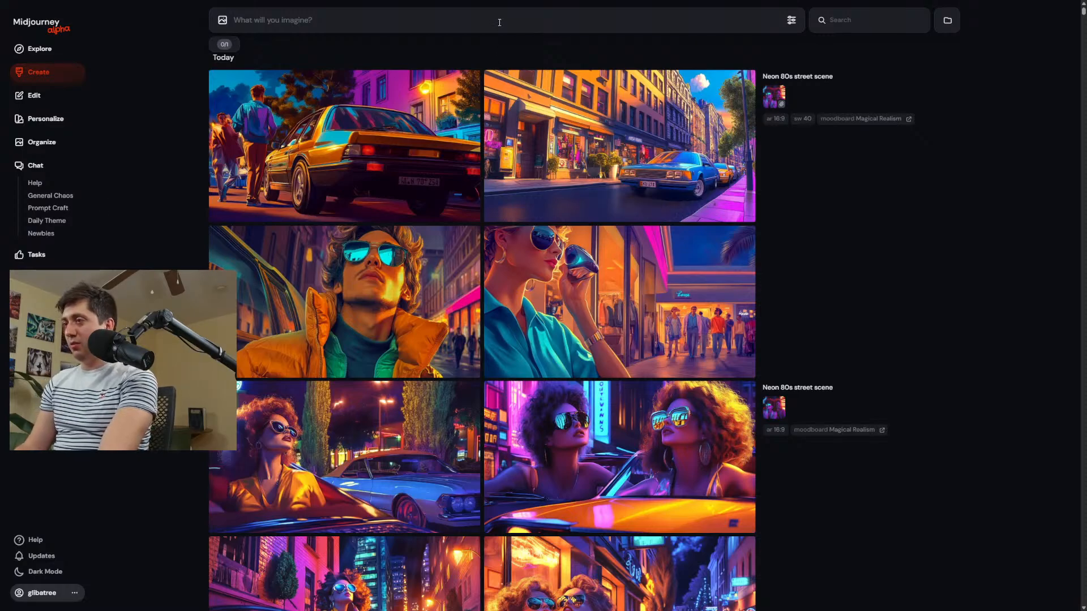
Open the "Children's book page" image of two boys with backpacks in the editor and erase the boy without glasses and his surroundings.
{"action": "scroll", "coordinate": [572, 289], "scroll_direction": "down", "scroll_amount": 10}
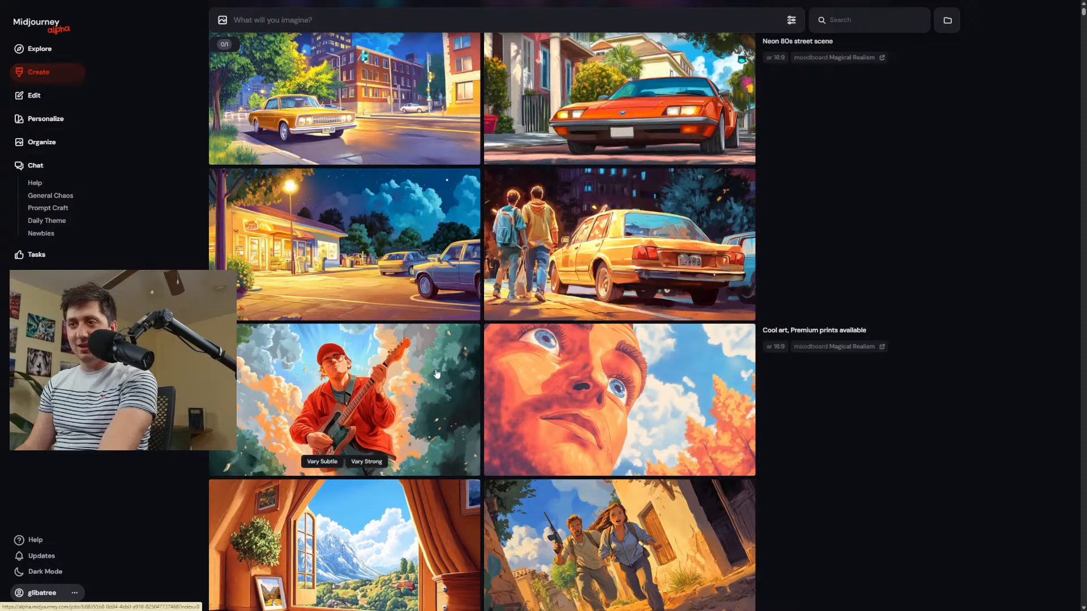
{"action": "scroll", "coordinate": [339, 453], "scroll_direction": "down", "scroll_amount": 8}
{"action": "scroll", "coordinate": [622, 395], "scroll_direction": "down", "scroll_amount": 8}
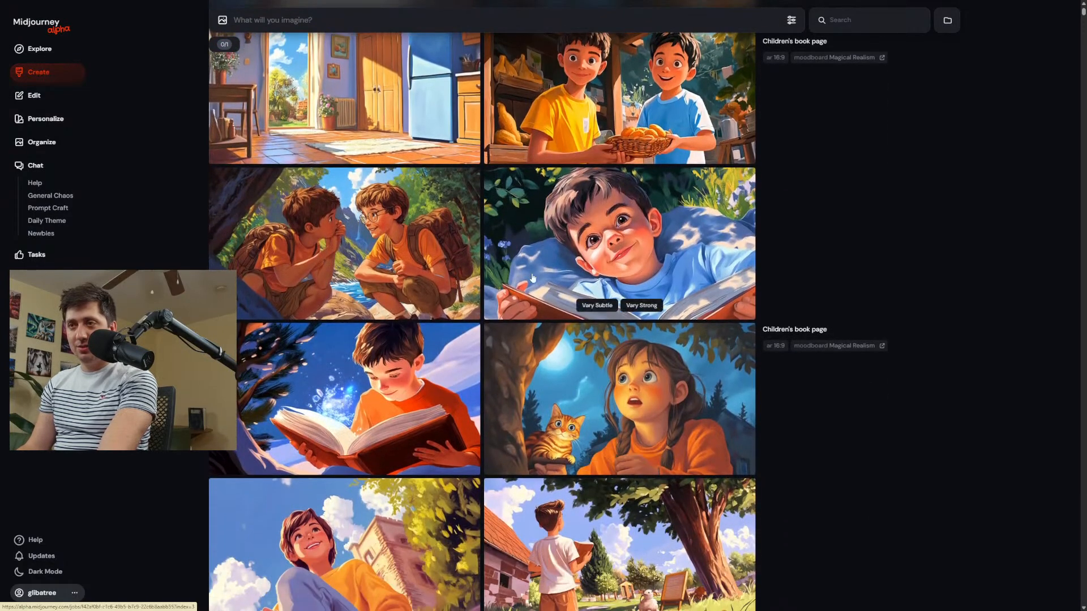
{"action": "left_click", "coordinate": [385, 251]}
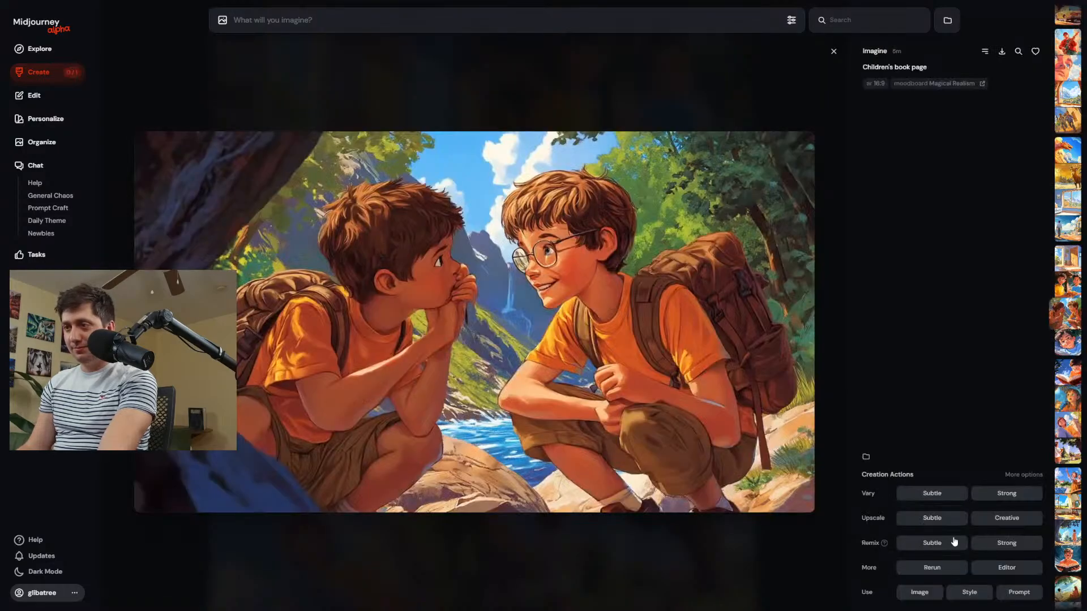
{"action": "left_click", "coordinate": [1006, 568]}
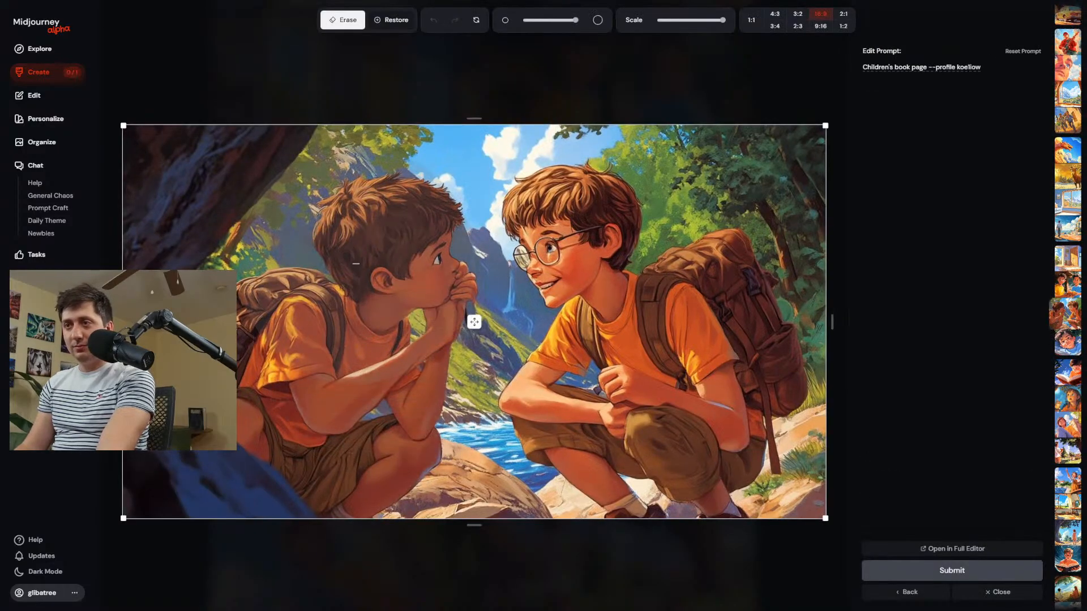
{"action": "mouse_move", "coordinate": [356, 266]}
{"action": "left_mouse_down"}
{"action": "mouse_move", "coordinate": [359, 461]}
{"action": "mouse_move", "coordinate": [238, 430]}
{"action": "mouse_move", "coordinate": [189, 478]}
{"action": "mouse_move", "coordinate": [164, 342]}
{"action": "mouse_move", "coordinate": [221, 165]}
{"action": "left_mouse_up"}
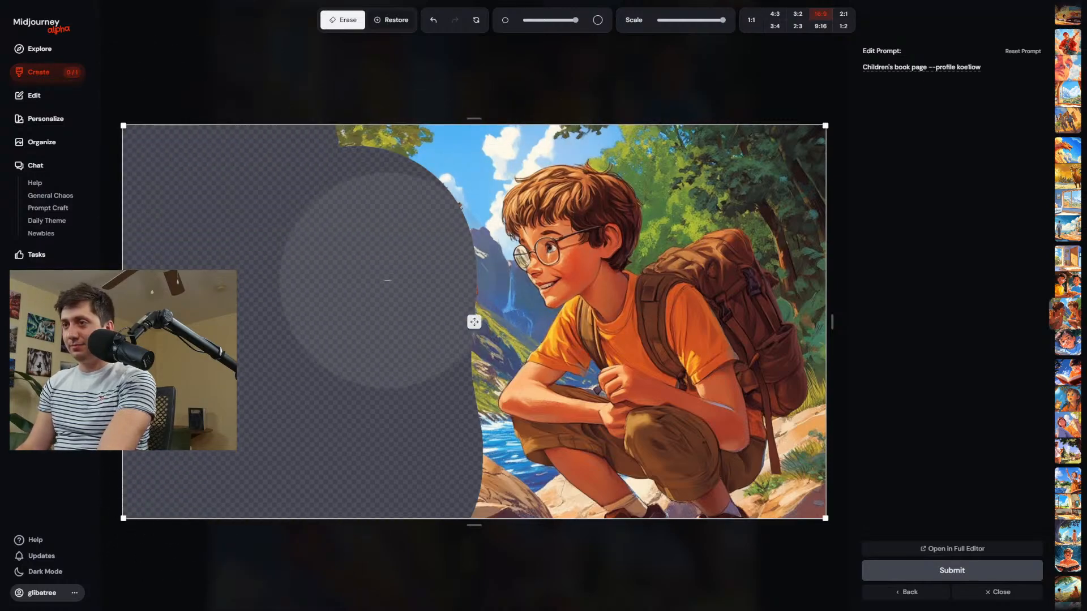
{"action": "mouse_move", "coordinate": [364, 461]}
{"action": "left_mouse_down"}
{"action": "mouse_move", "coordinate": [412, 558]}
{"action": "mouse_move", "coordinate": [447, 560]}
{"action": "left_mouse_up"}
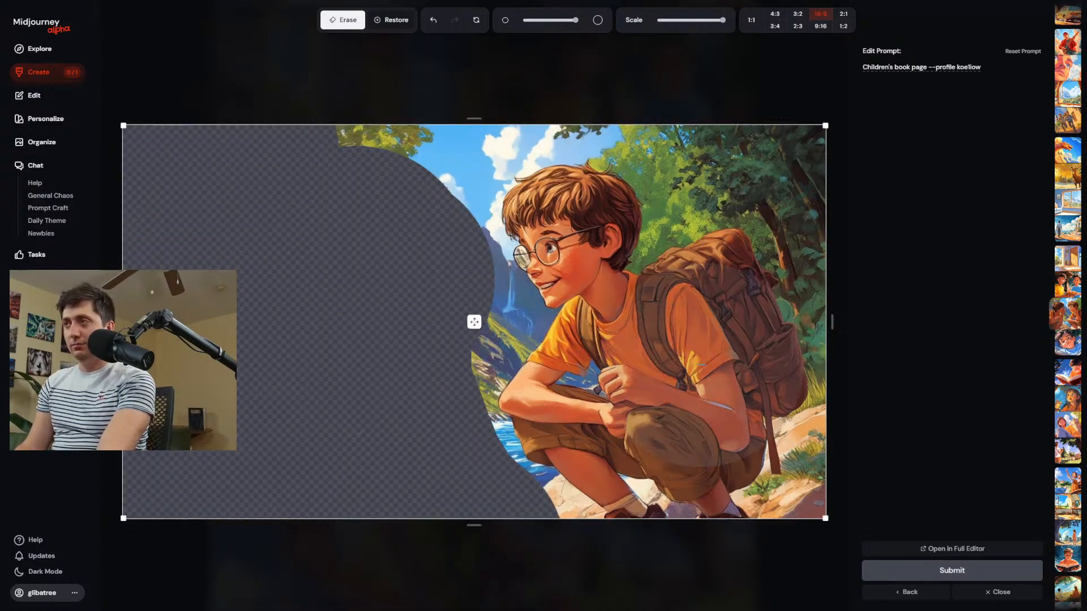
Replace the edit prompt with "Boy watching a fish jump in the river", submit the edit, and return to the creation feed.
{"action": "left_click_drag", "start_coordinate": [981, 67], "coordinate": [855, 66]}
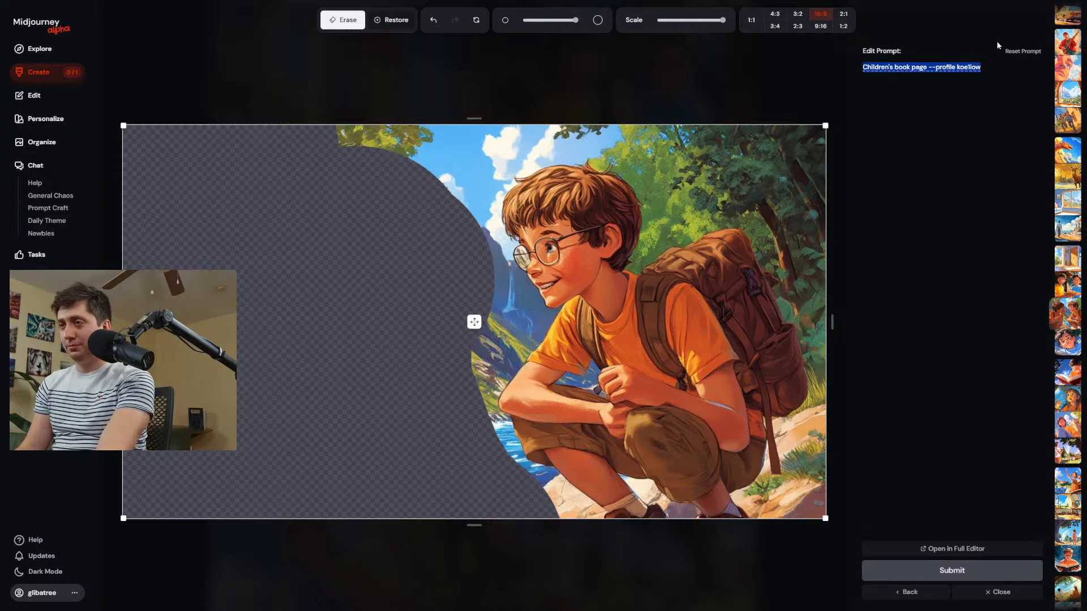
{"action": "type", "text": "Boy watch"}
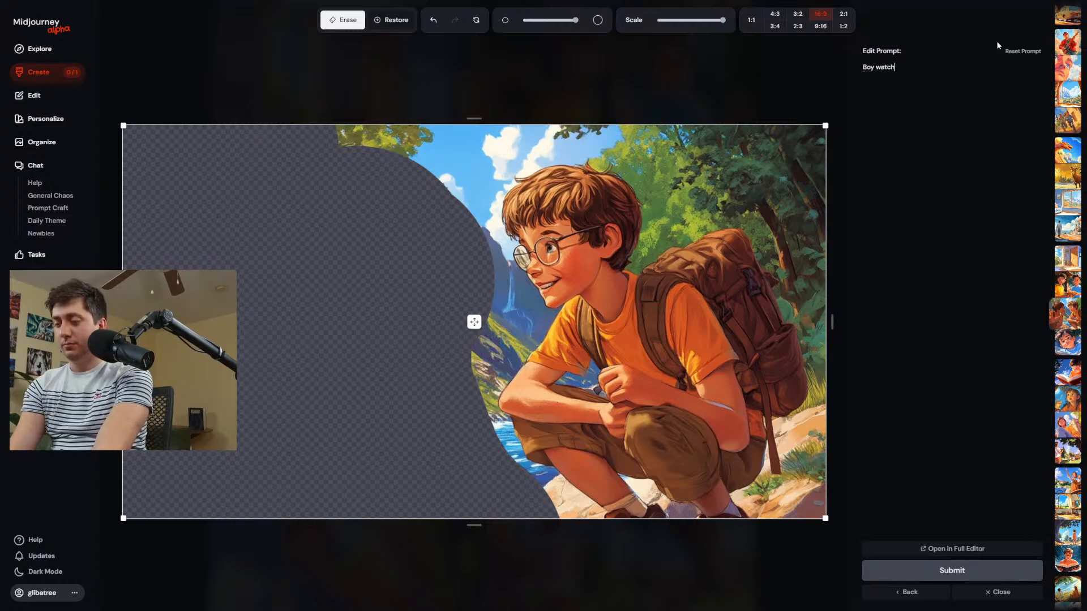
{"action": "type", "text": "ing a fish jump in the river"}
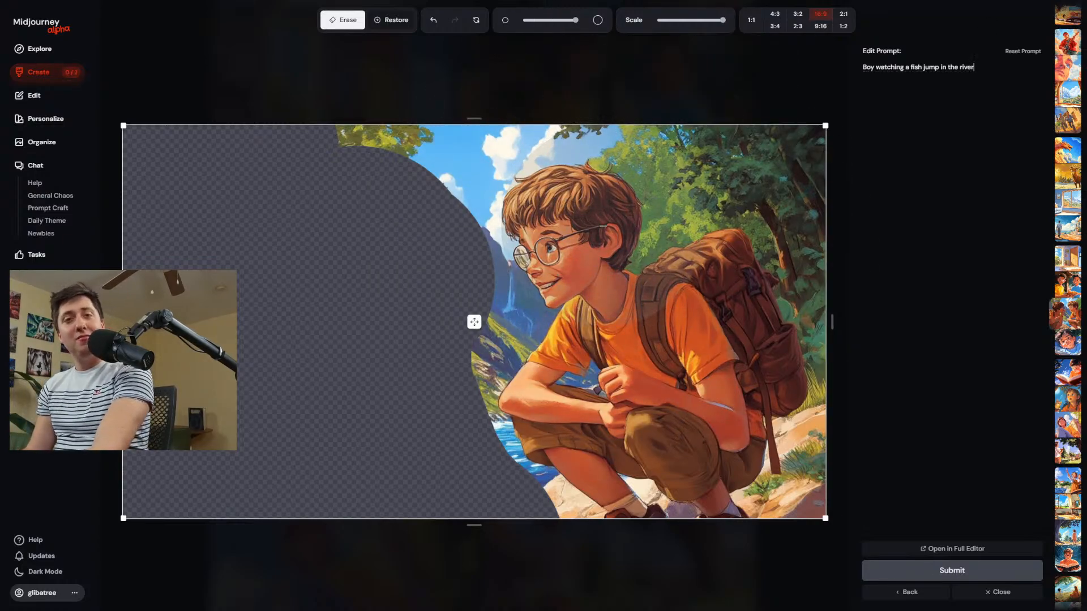
{"action": "left_click", "coordinate": [37, 73]}
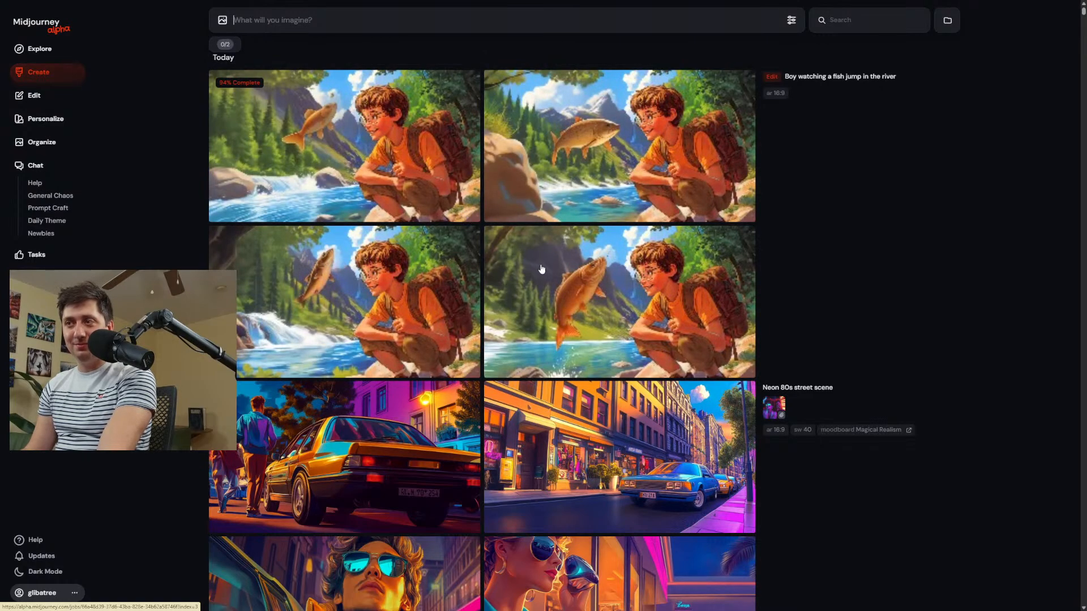
Open the fourth fish edit in the editor, erase the line at the fish's mouth, submit it, and return to the creation feed.
{"action": "left_click", "coordinate": [636, 319]}
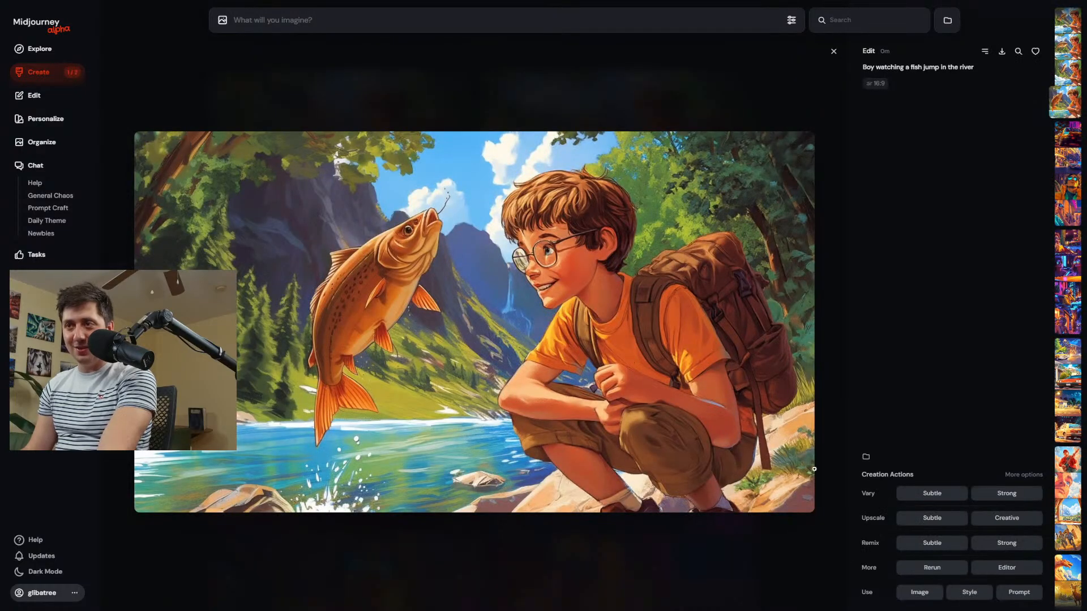
{"action": "left_click", "coordinate": [1007, 568]}
{"action": "left_click", "coordinate": [441, 200]}
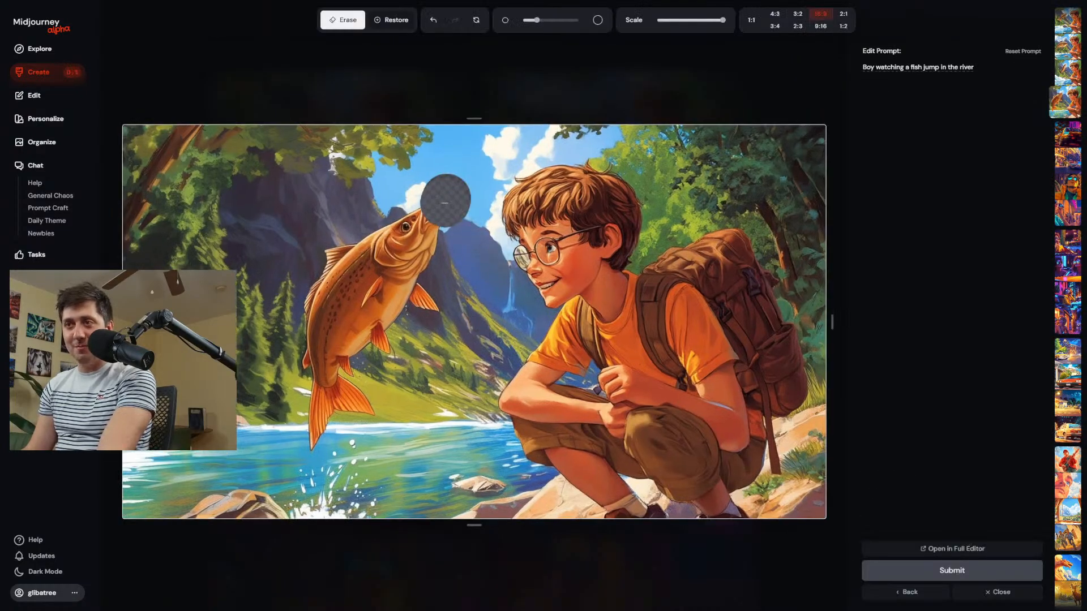
{"action": "left_click", "coordinate": [929, 571]}
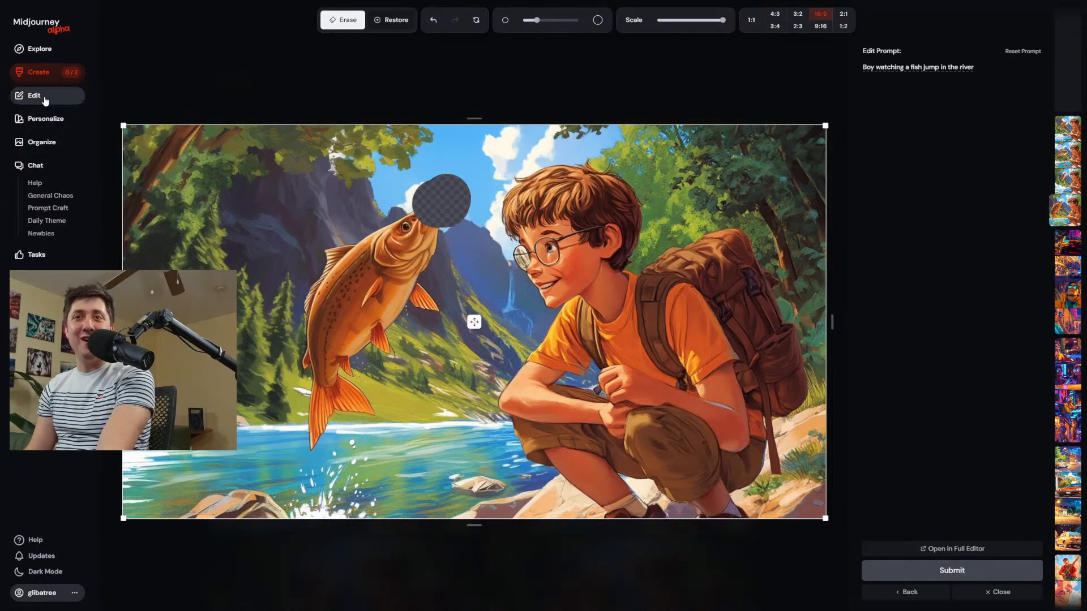
{"action": "left_click", "coordinate": [40, 71]}
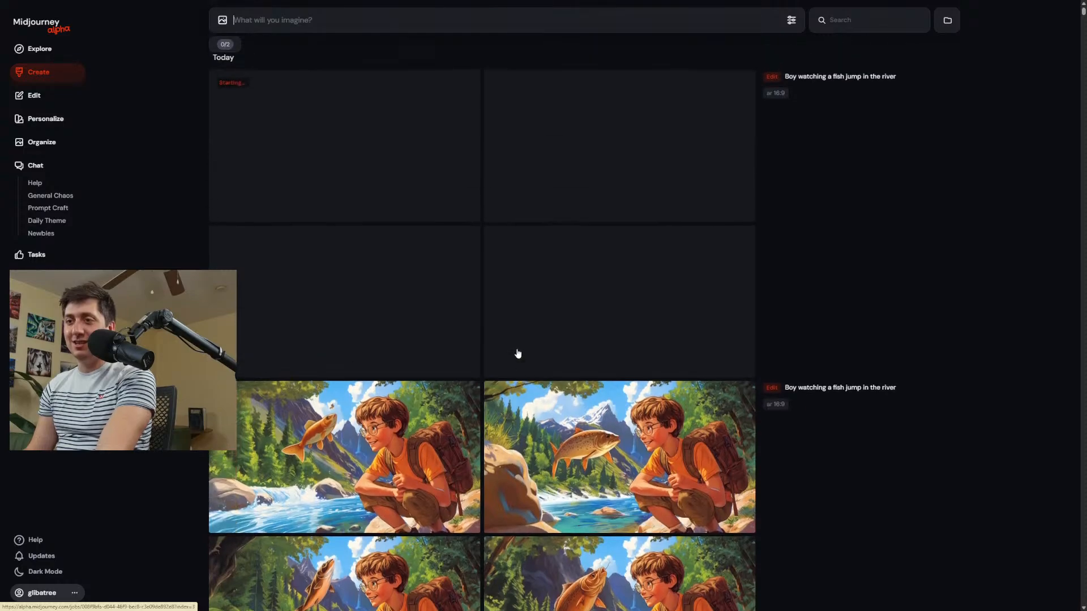
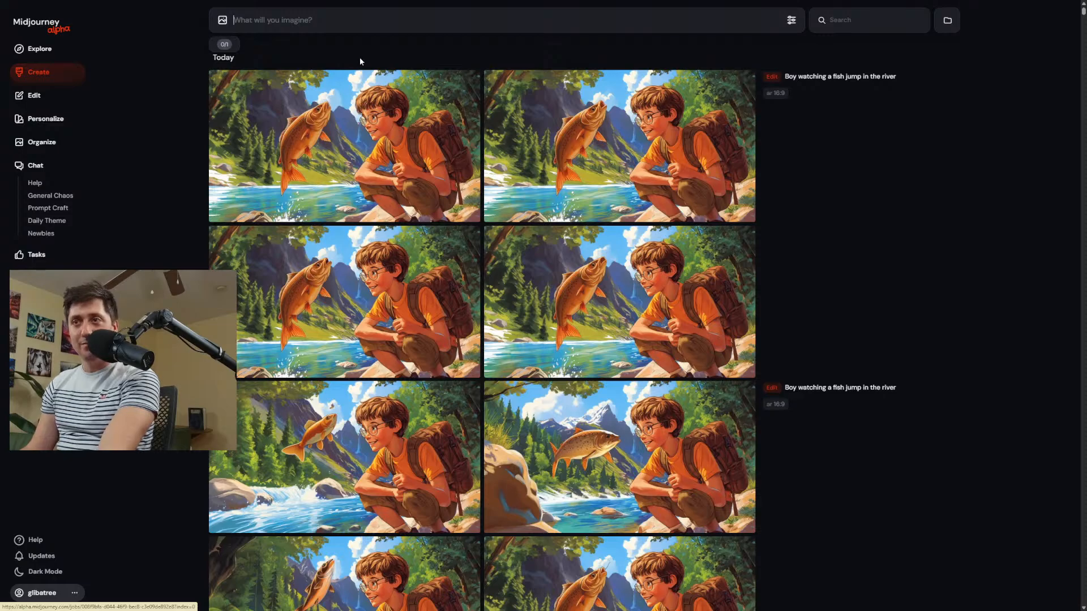
Enlarge the first of the newest fish-jump edits, download it, and open the Magical Realism moodboard.
{"action": "left_click", "coordinate": [357, 142]}
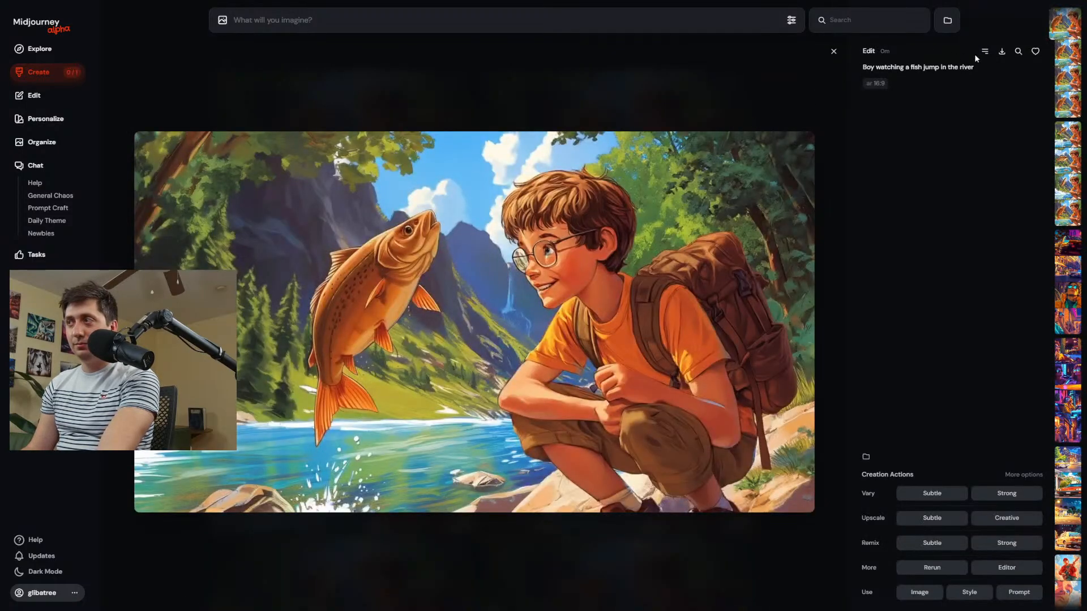
{"action": "left_click", "coordinate": [1001, 54]}
{"action": "left_click", "coordinate": [68, 117]}
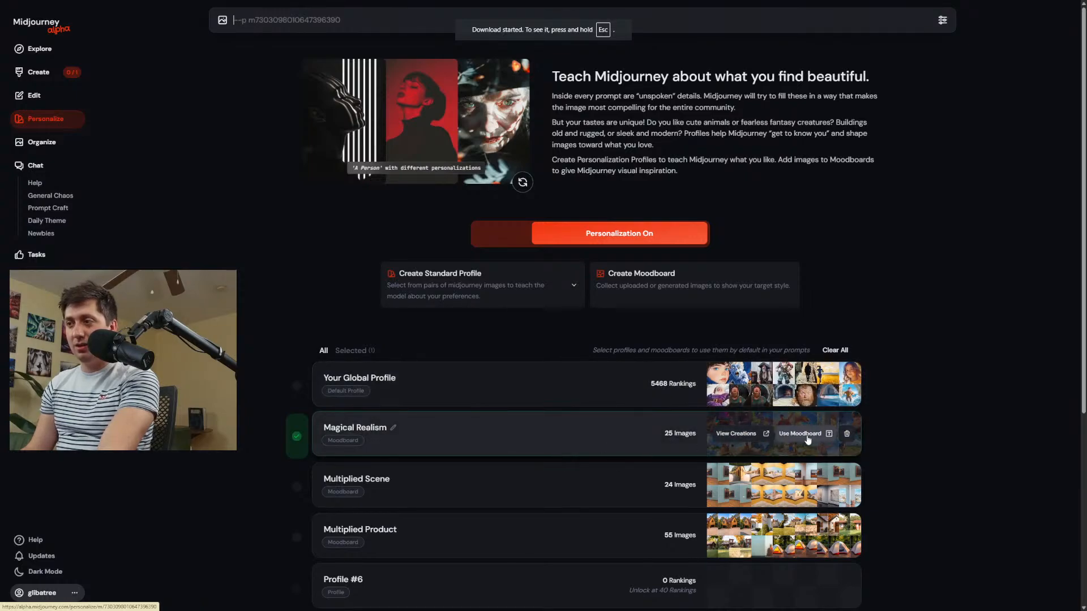
{"action": "left_click", "coordinate": [633, 436]}
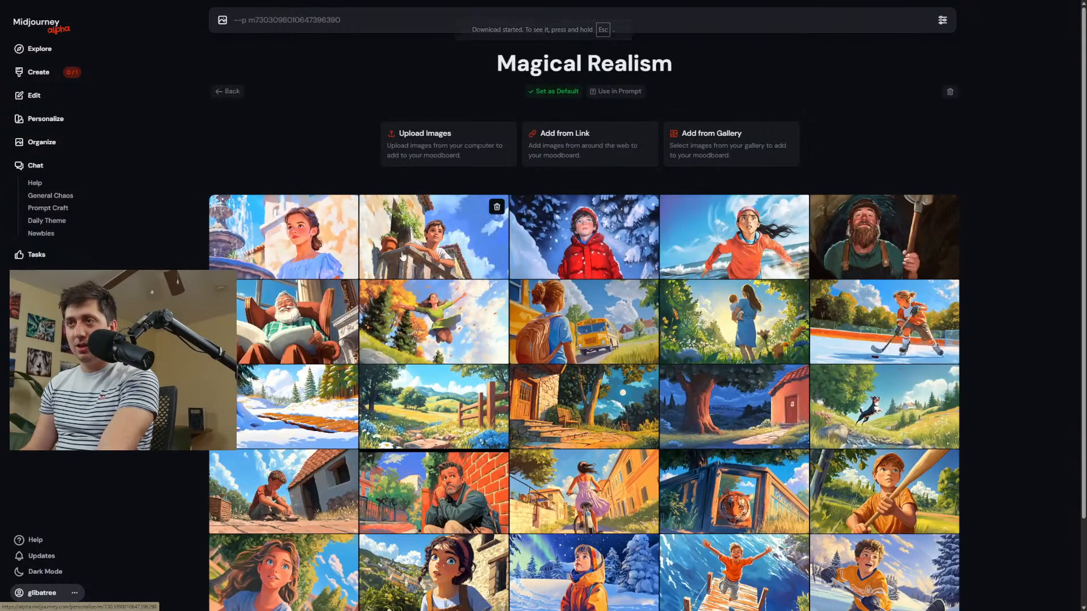
Upload the downloaded image of the boy watching the fish to the Magical Realism moodboard.
{"action": "left_click", "coordinate": [447, 144]}
{"action": "left_click", "coordinate": [115, 100]}
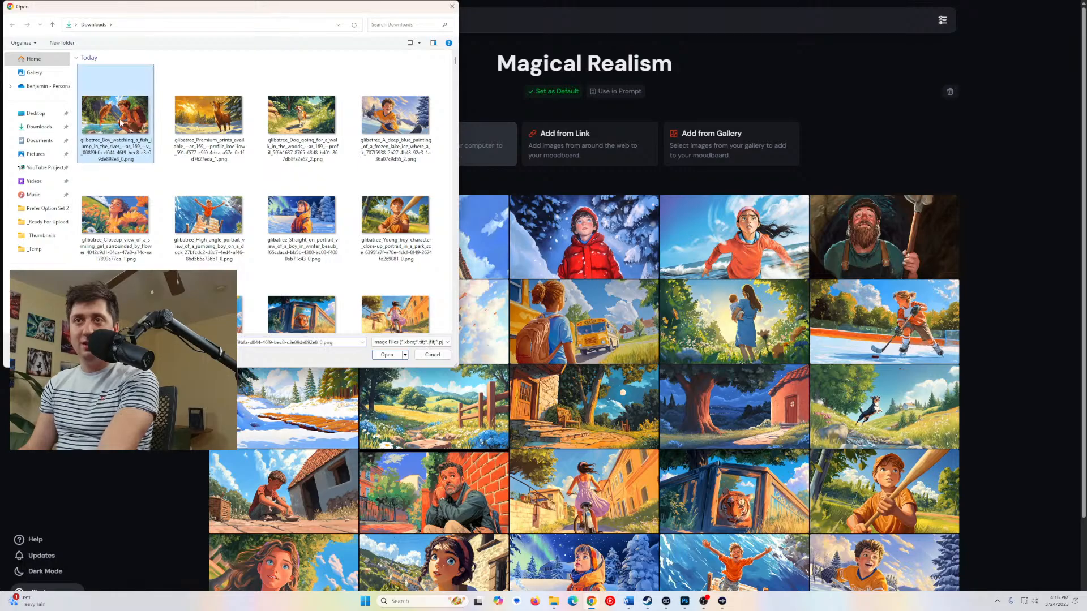
{"action": "left_click", "coordinate": [387, 354]}
{"action": "scroll", "coordinate": [662, 353], "scroll_direction": "down", "scroll_amount": 3}
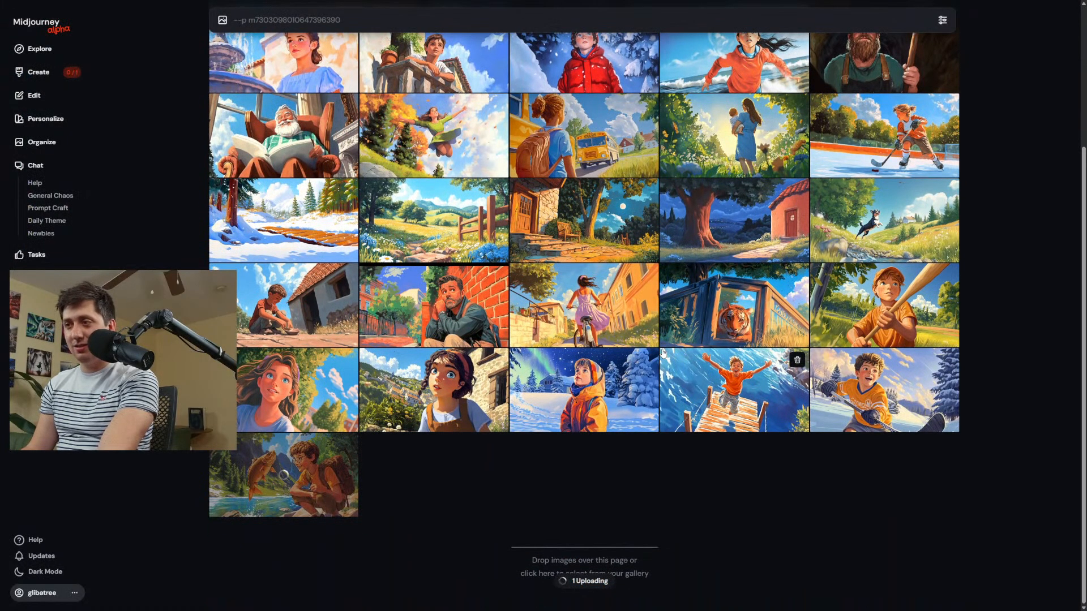
{"action": "scroll", "coordinate": [662, 353], "scroll_direction": "up", "scroll_amount": 5}
Upload the image of the dog going for a walk in the woods to the same moodboard.
{"action": "left_click", "coordinate": [422, 139]}
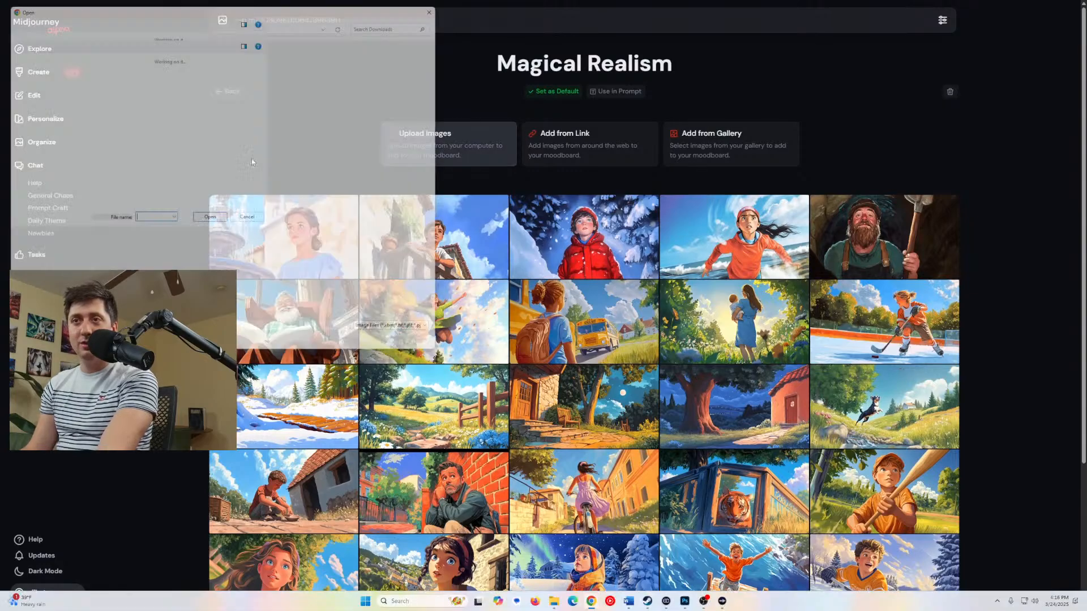
{"action": "left_click", "coordinate": [299, 116]}
{"action": "left_click", "coordinate": [391, 351]}
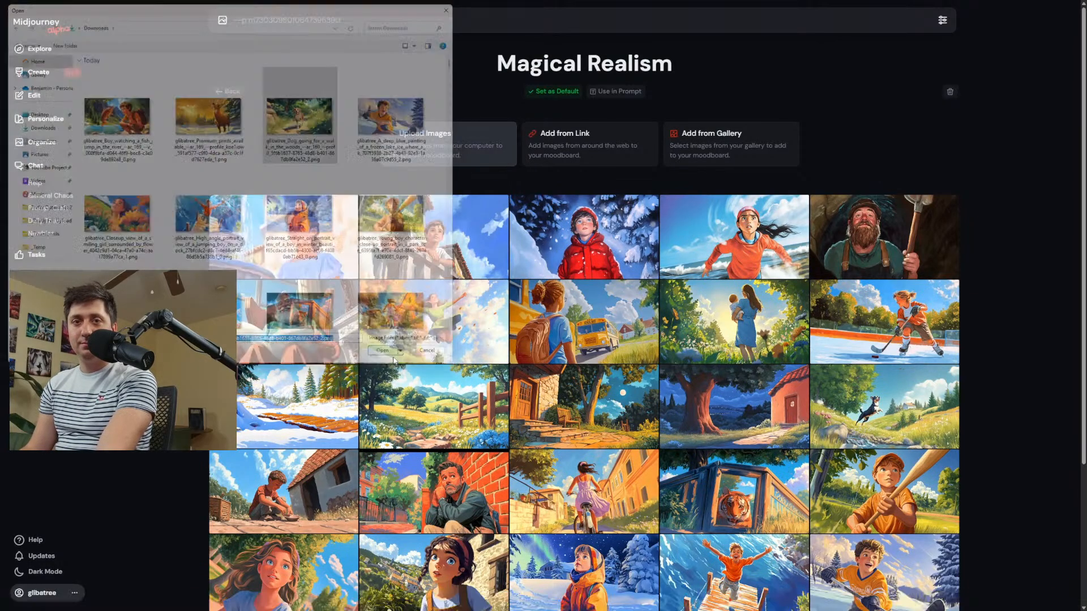
Return to the creation feed and generate images from the prompt "Boy riding a canoe on a dark stormy day".
{"action": "left_click", "coordinate": [38, 72]}
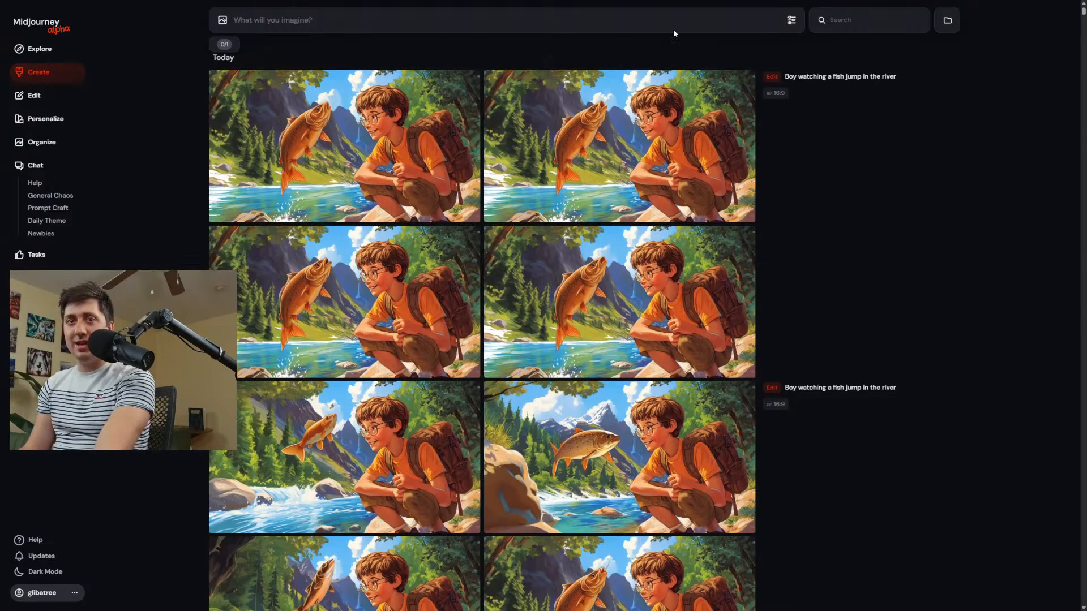
{"action": "type", "text": "Boy riding a canoe on a dark s"}
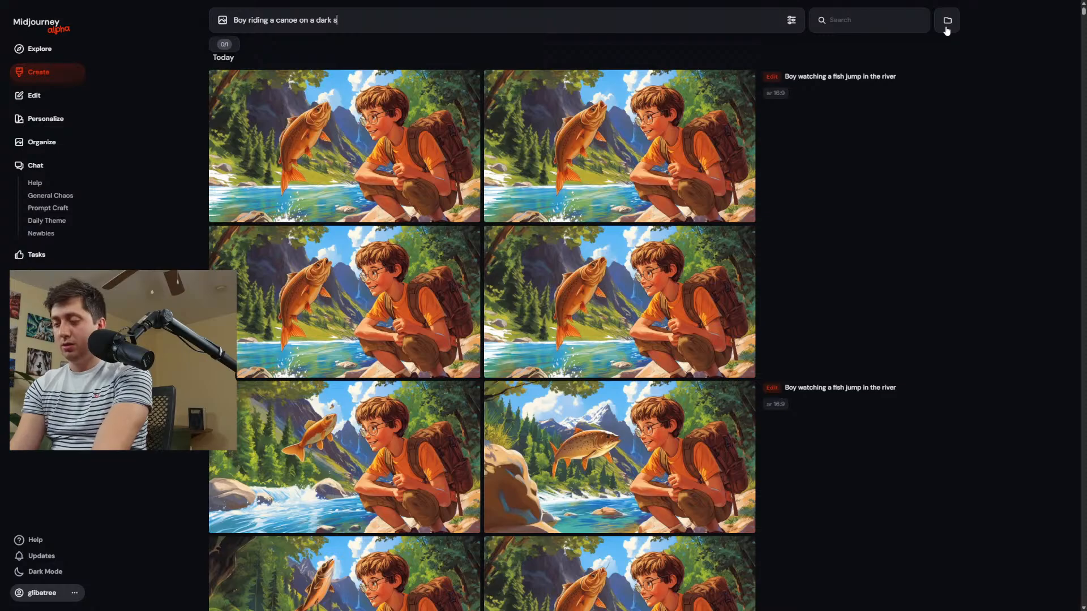
{"action": "type", "text": "tormy day"}
{"action": "key", "text": "Return"}
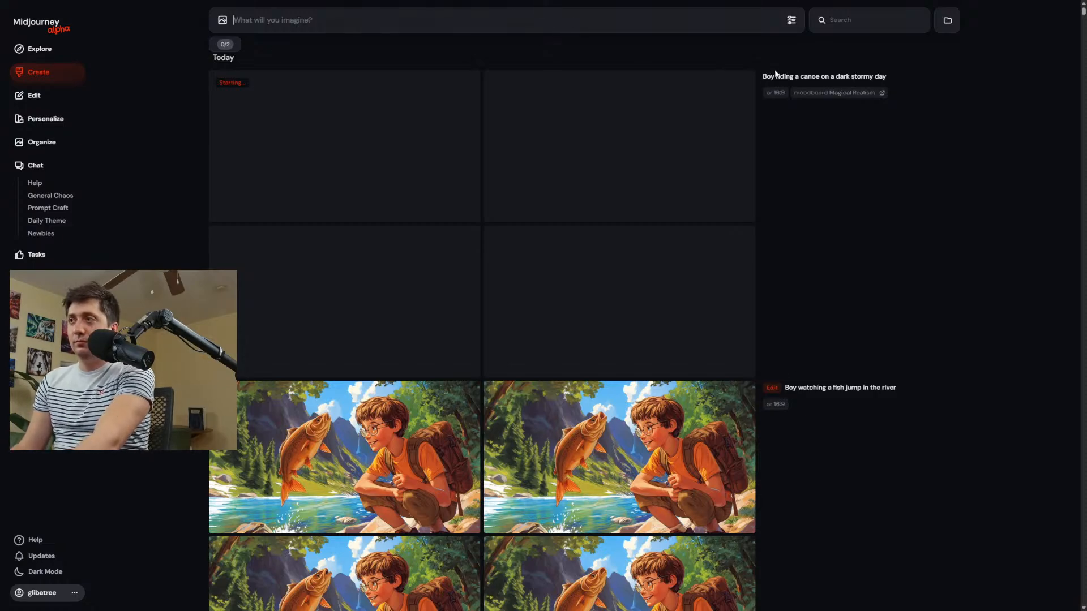
Reuse the canoe prompt, reword it to "Closeup painting of a boy riding a canoe on a dark stormy day", and generate images.
{"action": "mouse_move", "coordinate": [810, 82]}
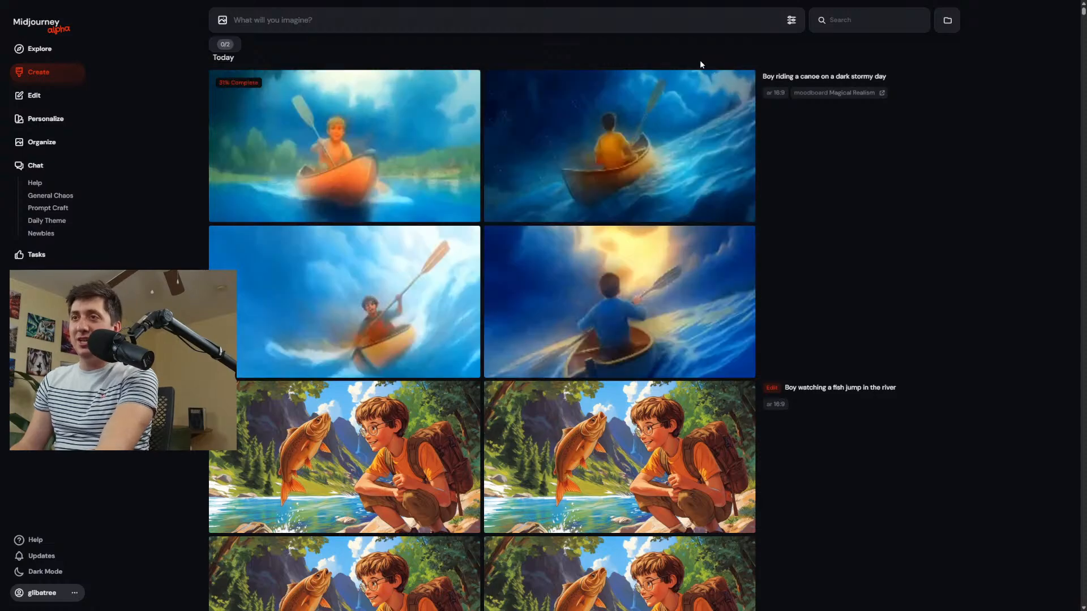
{"action": "left_click", "coordinate": [814, 77]}
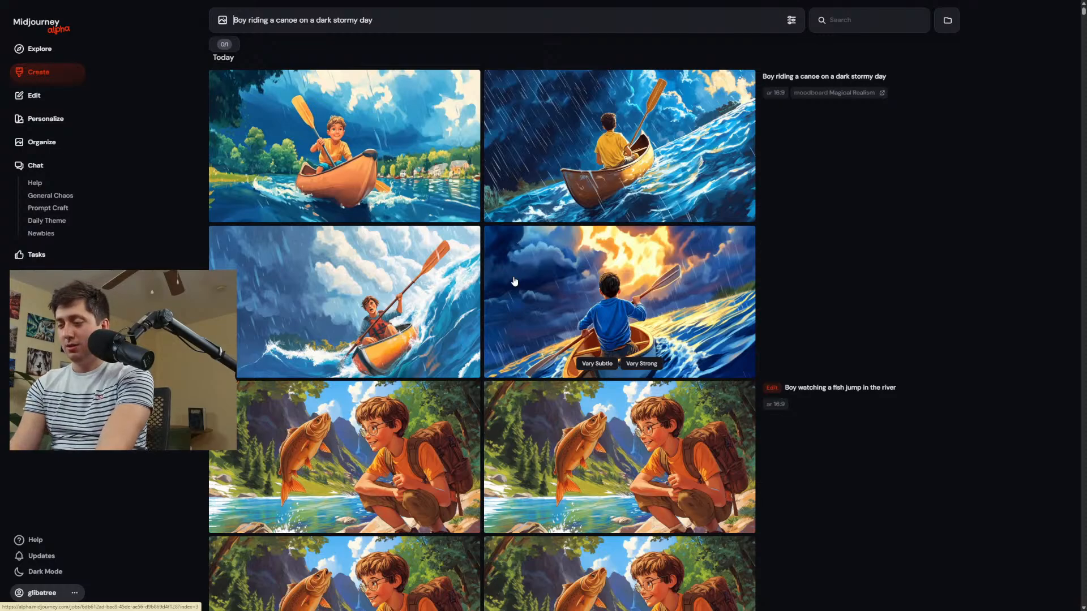
{"action": "type", "text": "Closeup pa"}
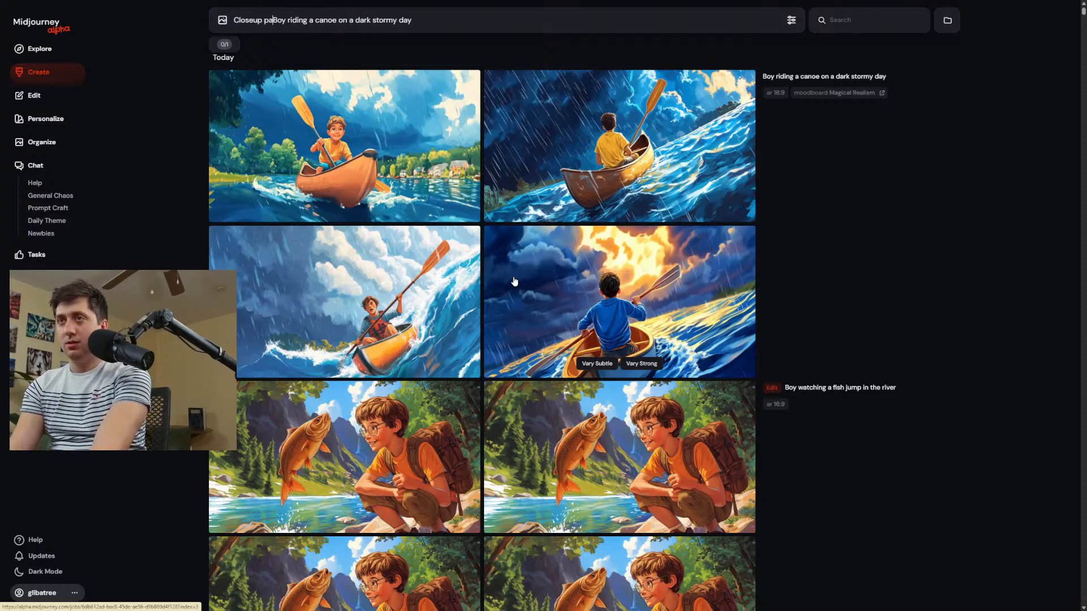
{"action": "type", "text": "inting of a"}
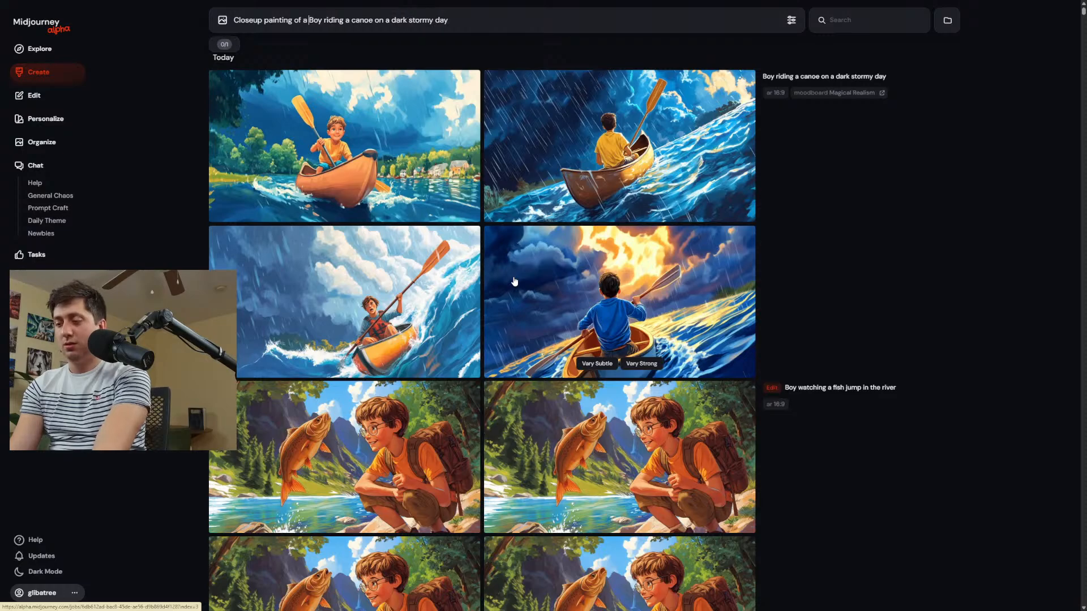
{"action": "key", "text": "Delete"}
{"action": "type", "text": "b"}
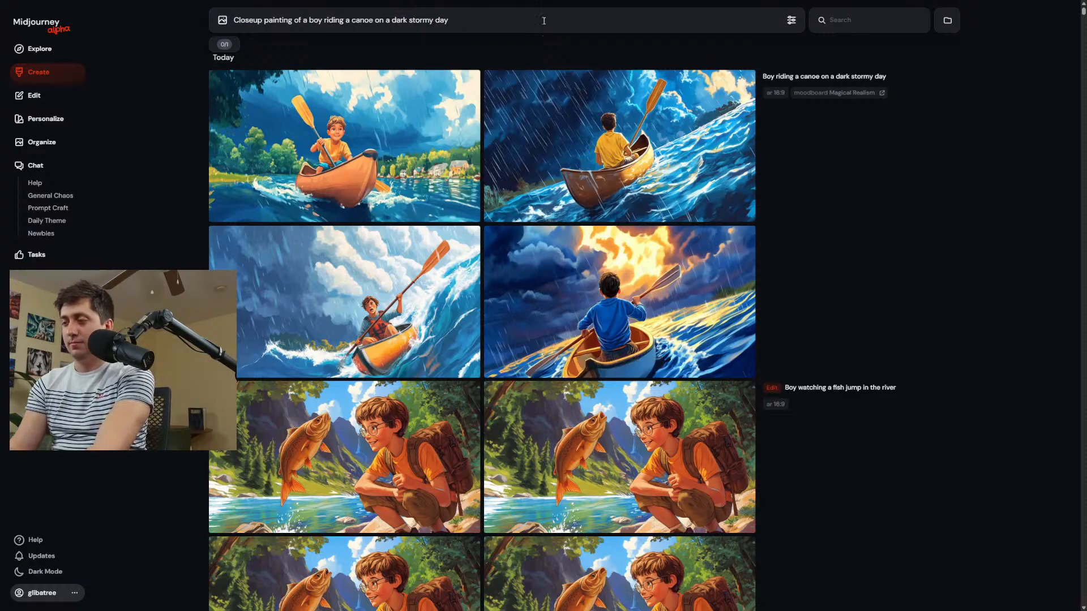
{"action": "key", "text": "Return"}
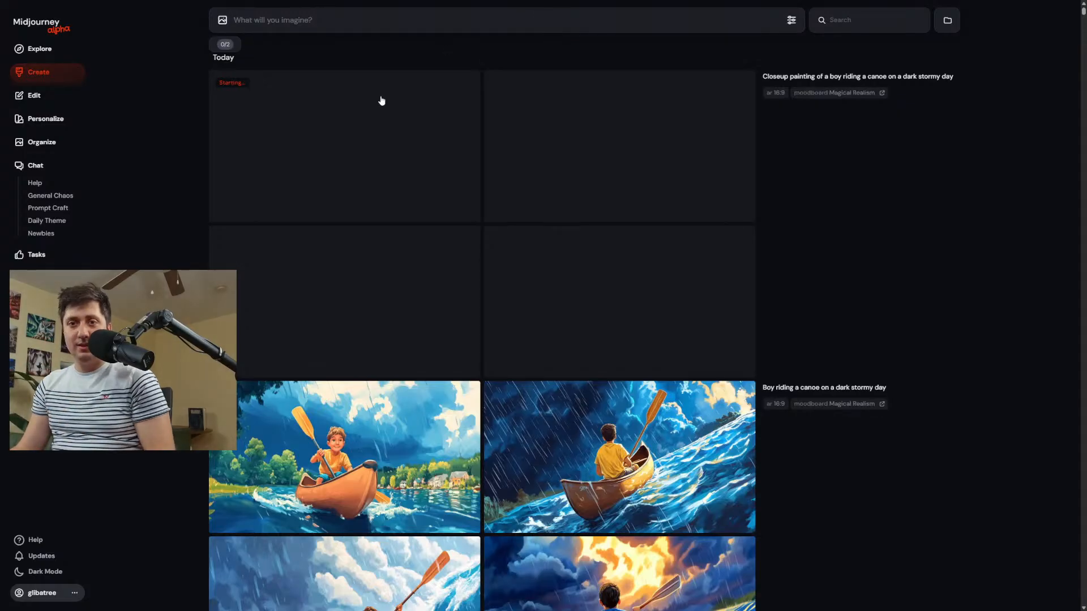
Find the "Children's book page" image of the boy in a boat facing a sea creature, start a strong remix, and return to the creation feed.
{"action": "scroll", "coordinate": [351, 172], "scroll_direction": "down", "scroll_amount": 20}
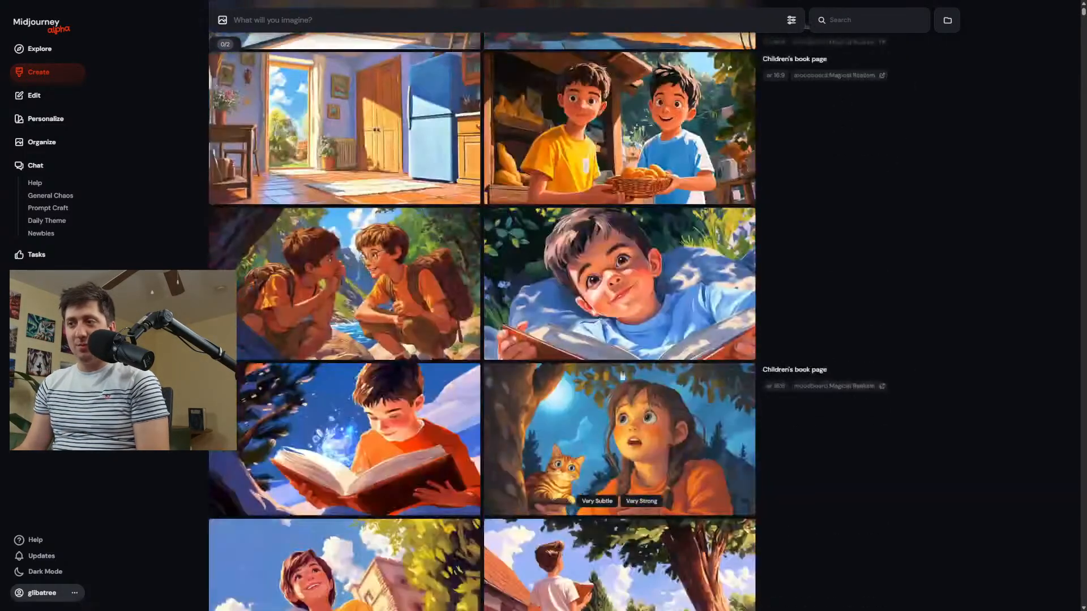
{"action": "scroll", "coordinate": [623, 374], "scroll_direction": "up", "scroll_amount": 15}
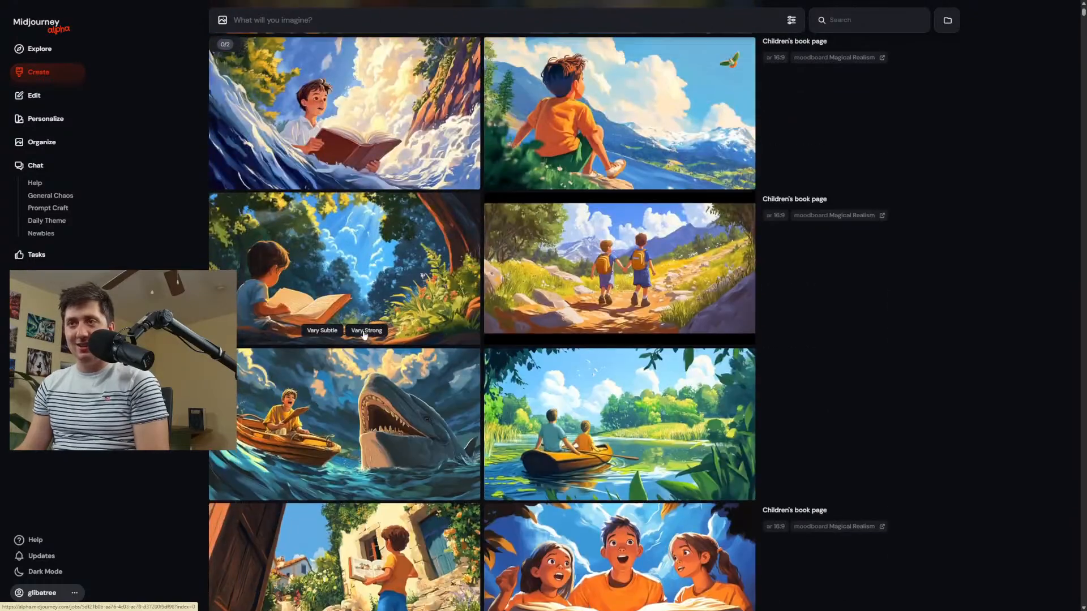
{"action": "left_click", "coordinate": [379, 397]}
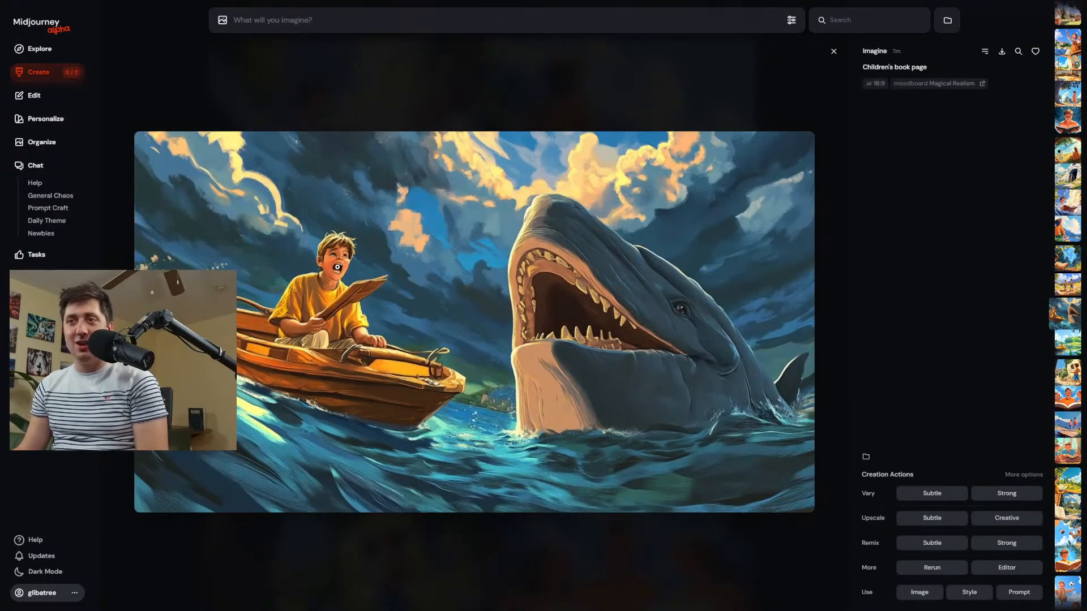
{"action": "left_click", "coordinate": [318, 315]}
{"action": "left_click", "coordinate": [420, 81]}
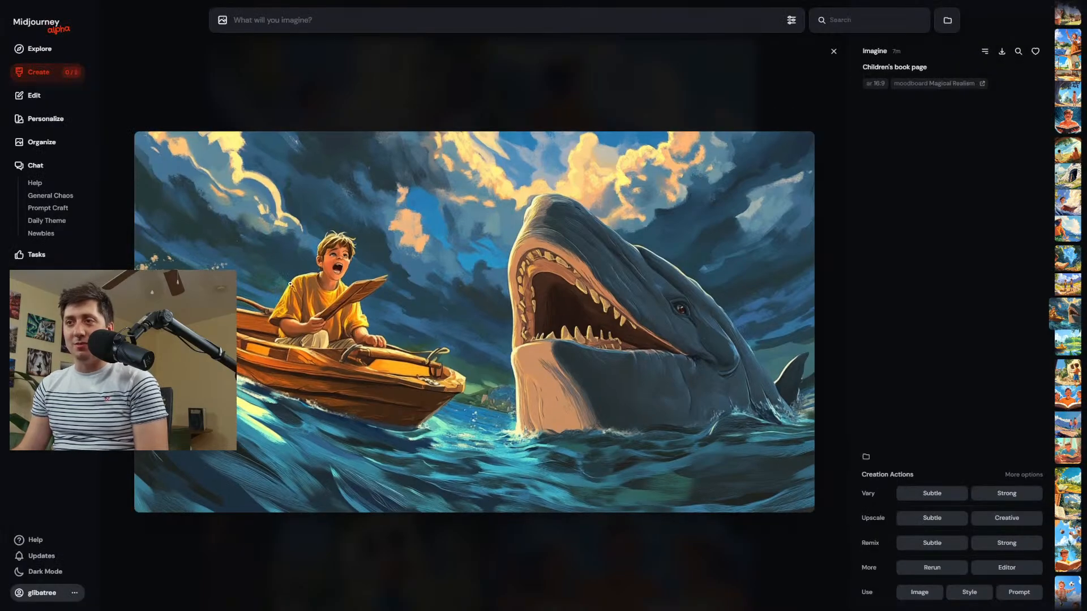
{"action": "left_click", "coordinate": [1009, 545]}
{"action": "left_click", "coordinate": [52, 74]}
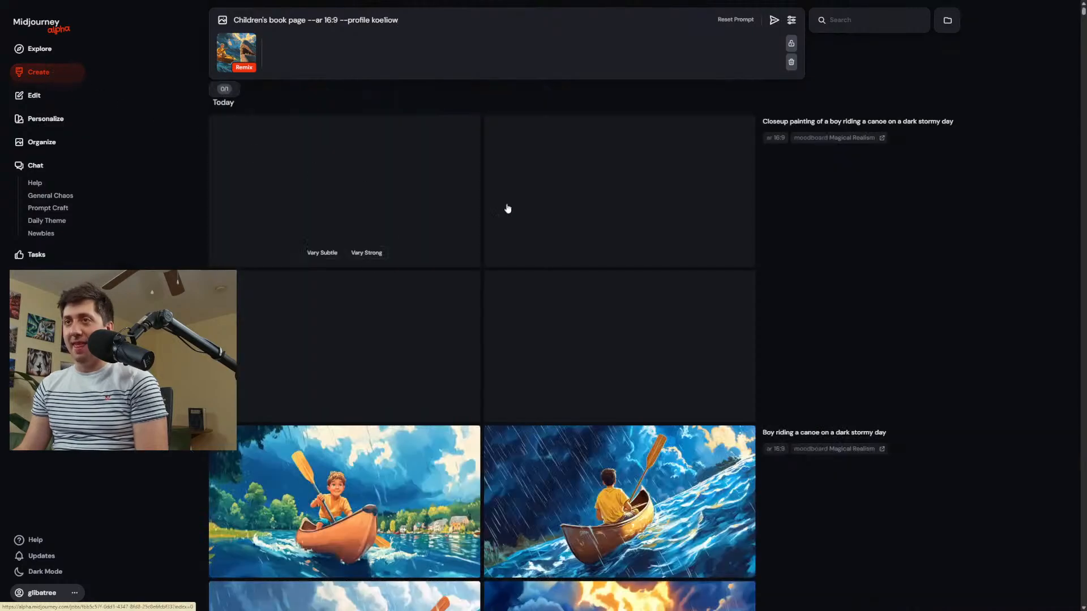
Replace the remix prompt with the closeup canoe prompt, add ", being chased by a shark" after "stormy day", and submit it.
{"action": "left_click", "coordinate": [860, 122]}
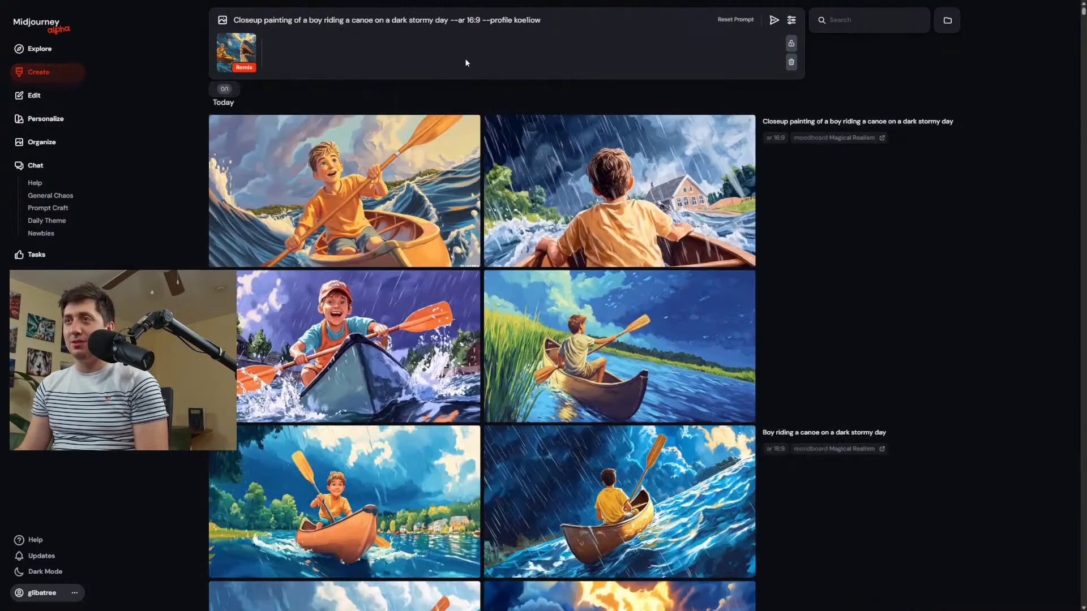
{"action": "left_click", "coordinate": [449, 21]}
{"action": "type", "text": "being chase"}
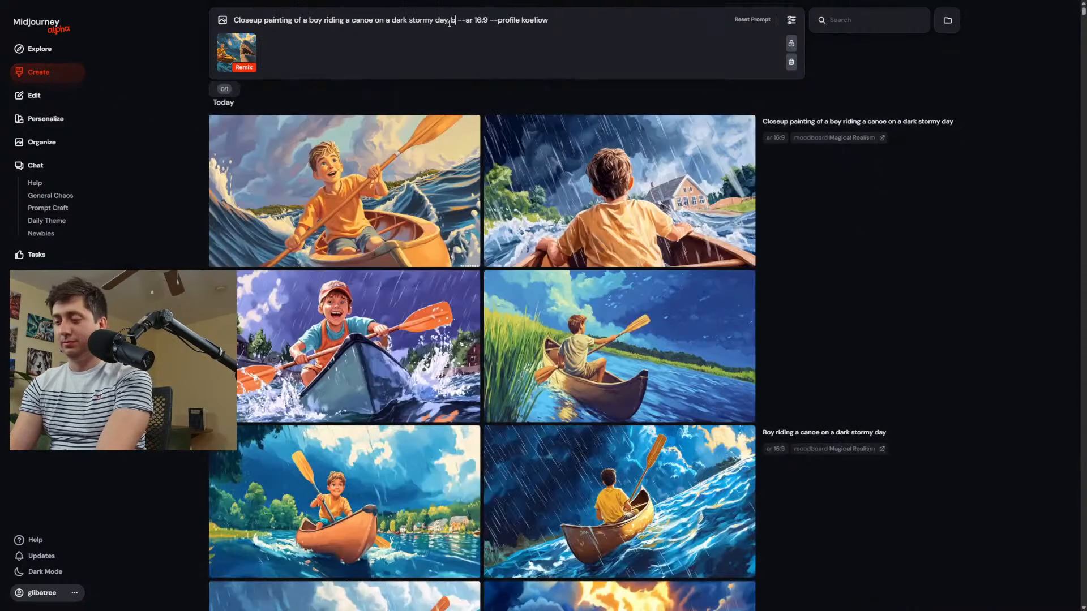
{"action": "type", "text": "d by a shark"}
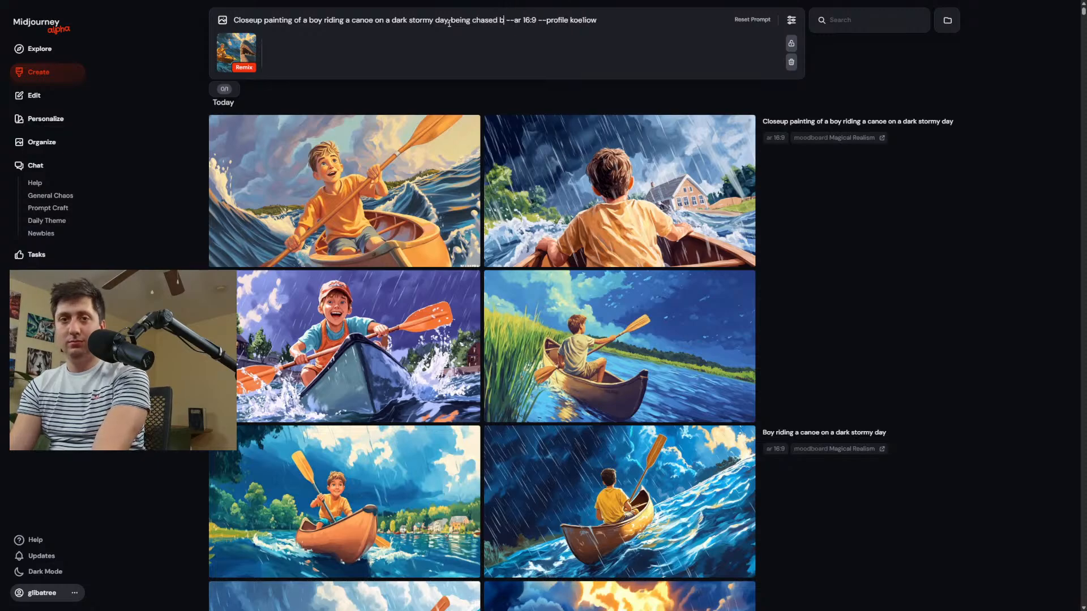
{"action": "key", "text": "Return"}
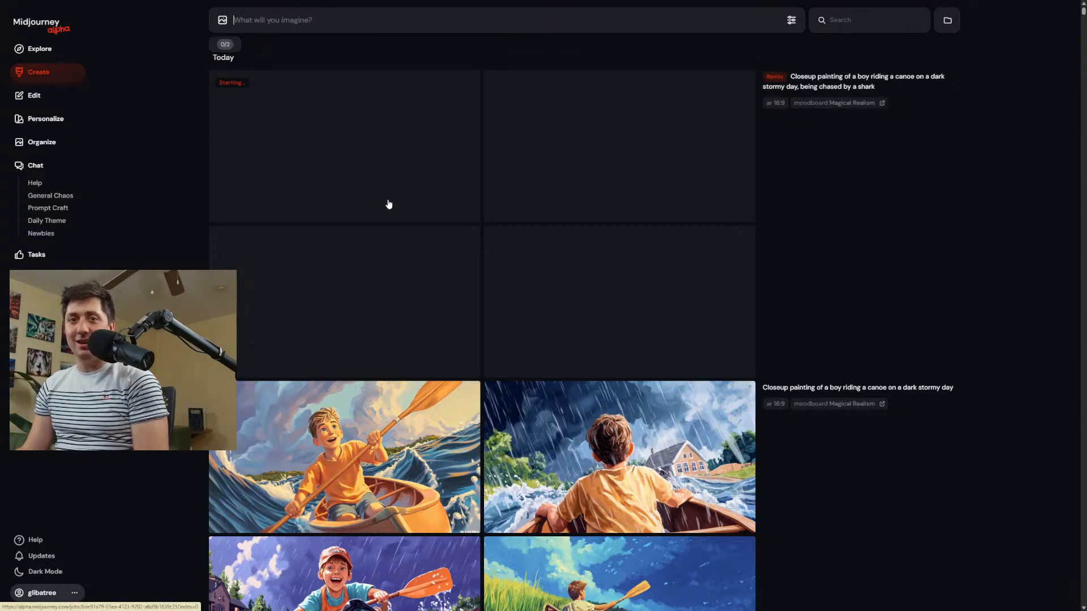
Open the first closeup canoe image in the editor and try erasing the sea and sky on both sides of the boy.
{"action": "scroll", "coordinate": [520, 282], "scroll_direction": "down", "scroll_amount": 3}
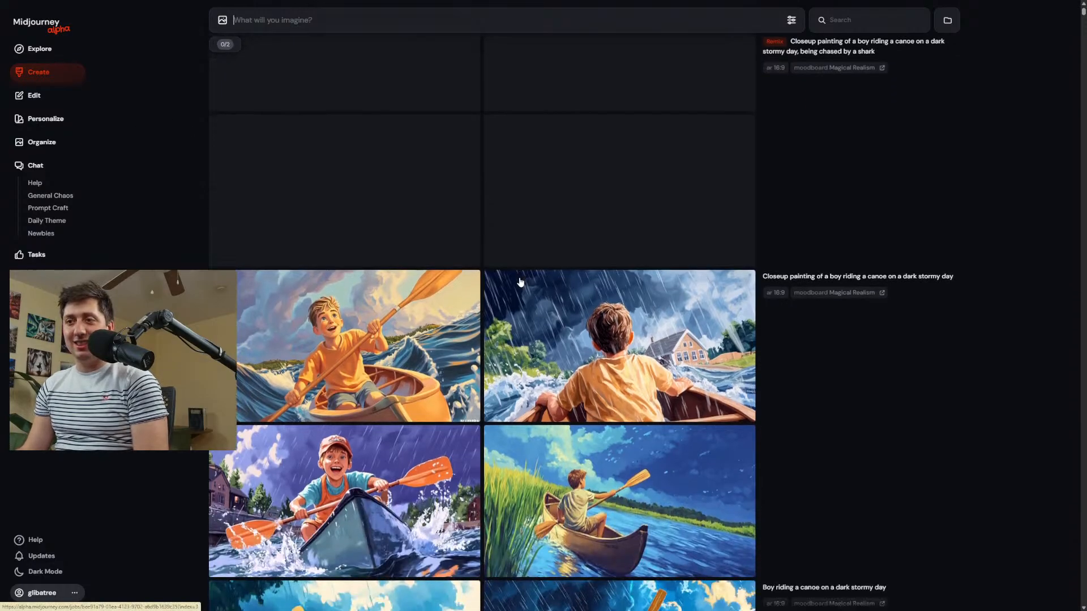
{"action": "left_click", "coordinate": [349, 282]}
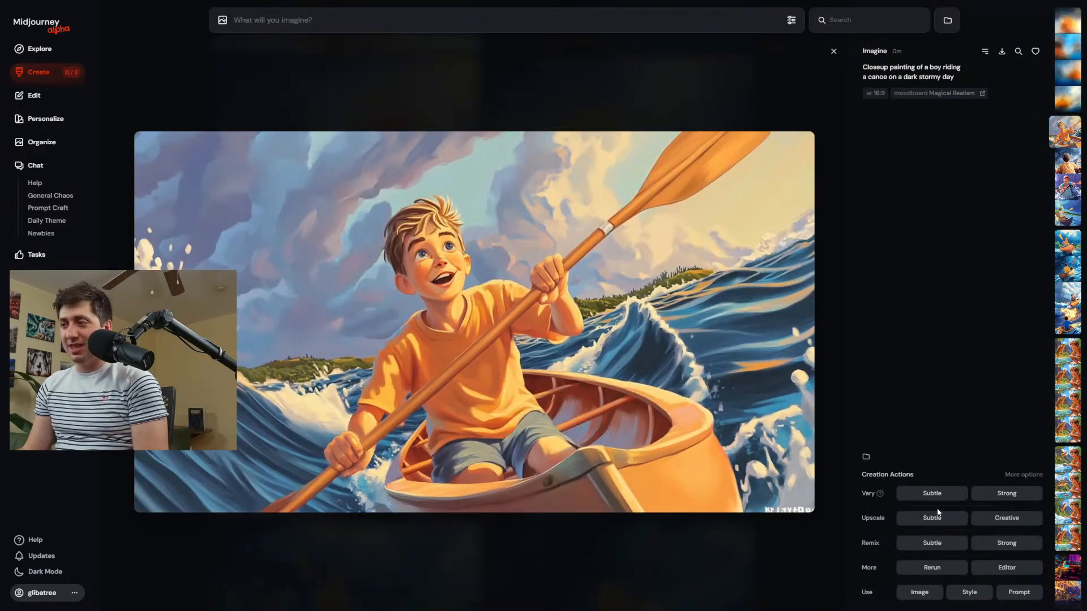
{"action": "left_click", "coordinate": [1006, 567]}
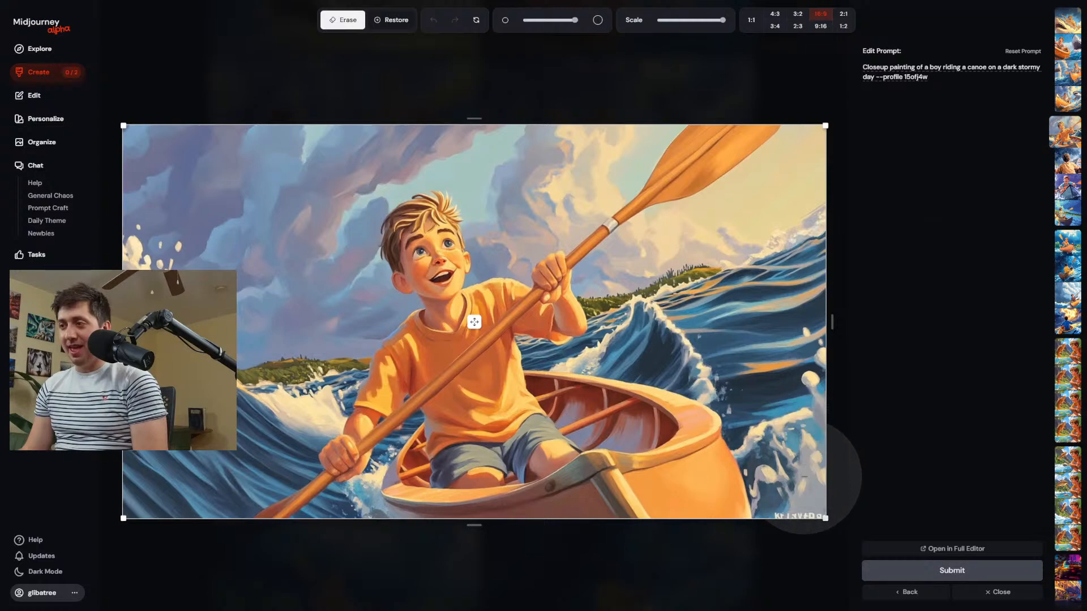
{"action": "mouse_move", "coordinate": [815, 491]}
{"action": "left_mouse_down"}
{"action": "mouse_move", "coordinate": [794, 394]}
{"action": "mouse_move", "coordinate": [720, 290]}
{"action": "mouse_move", "coordinate": [643, 294]}
{"action": "left_mouse_up"}
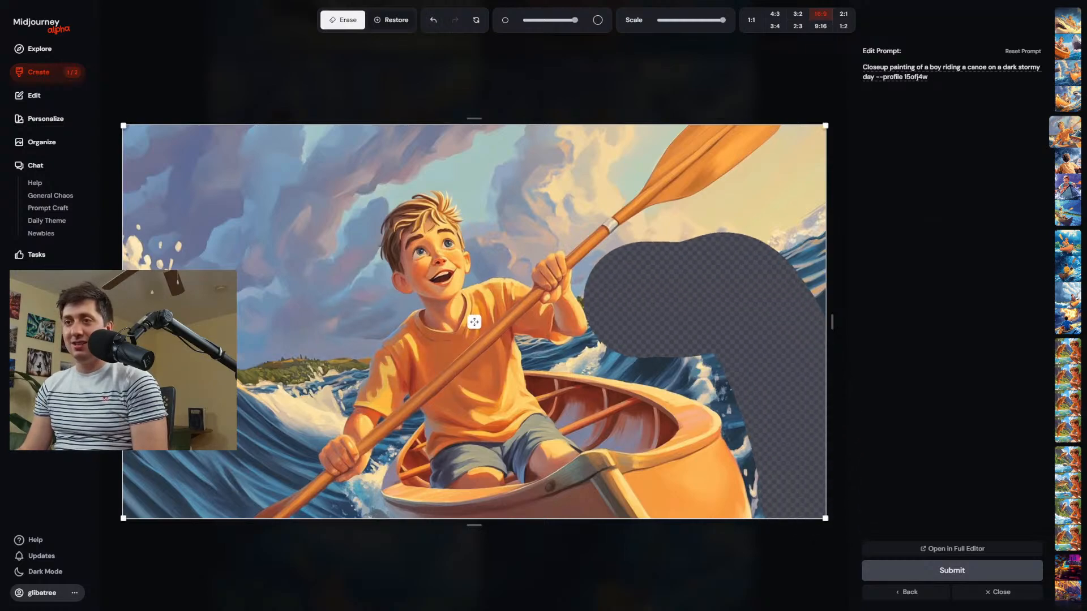
{"action": "left_click_drag", "start_coordinate": [321, 341], "coordinate": [257, 371]}
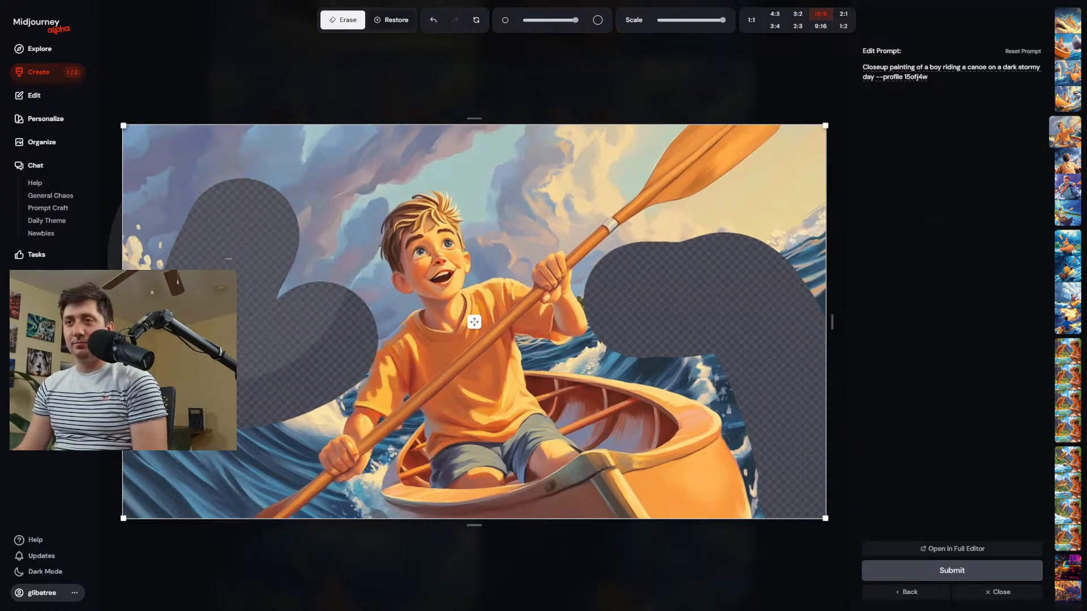
{"action": "mouse_move", "coordinate": [237, 317]}
{"action": "left_mouse_down"}
{"action": "mouse_move", "coordinate": [187, 187]}
{"action": "mouse_move", "coordinate": [293, 144]}
{"action": "mouse_move", "coordinate": [532, 124]}
{"action": "mouse_move", "coordinate": [544, 142]}
{"action": "mouse_move", "coordinate": [427, 249]}
{"action": "left_mouse_up"}
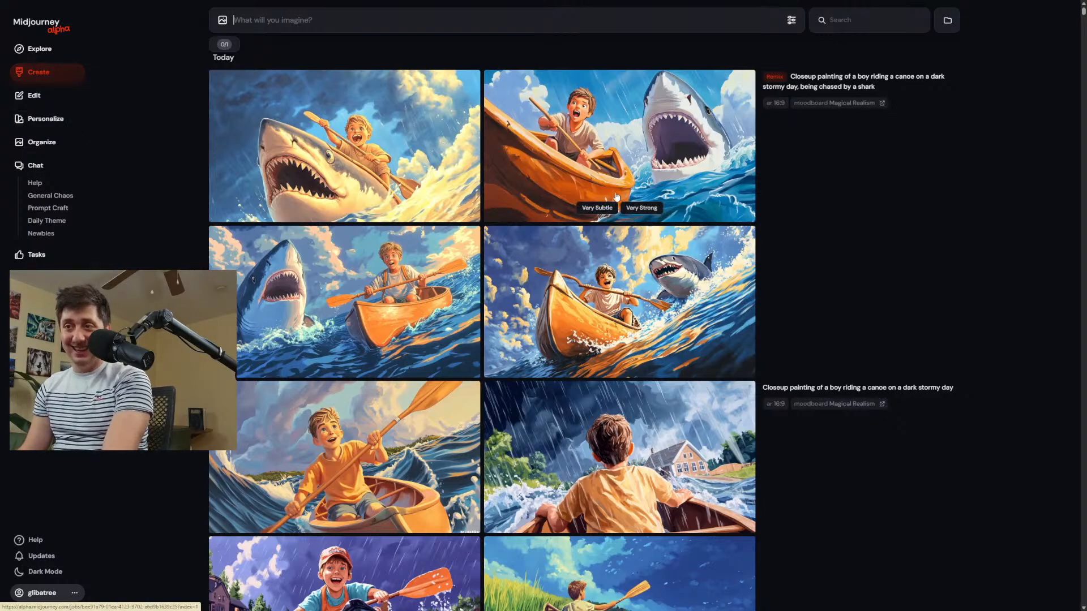
Open the second shark remix image in the editor and erase the sky around the shark and beside the boy.
{"action": "left_click", "coordinate": [596, 161]}
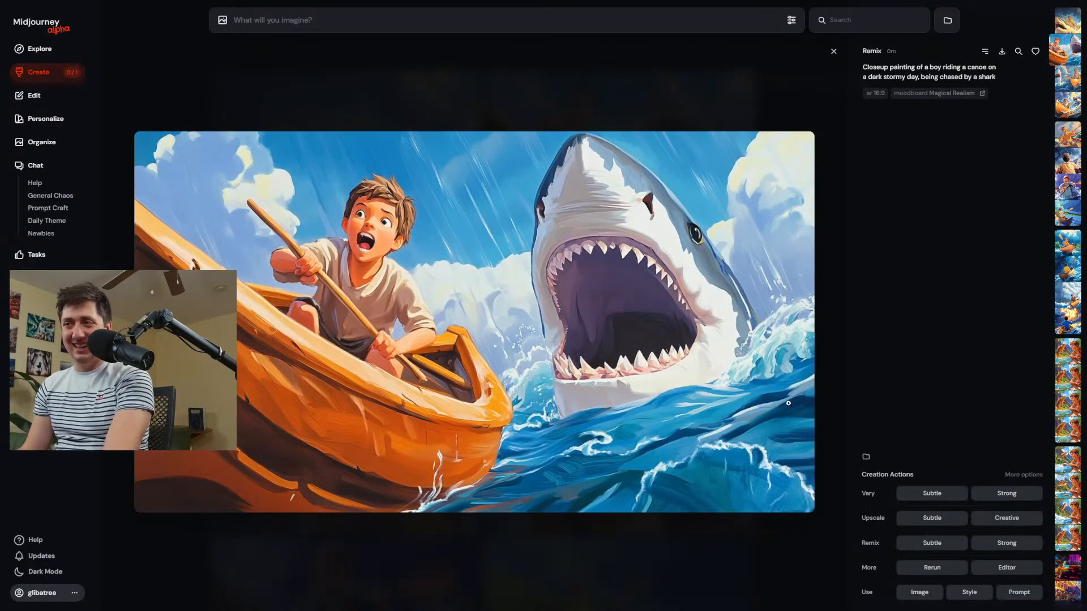
{"action": "left_click", "coordinate": [1007, 567]}
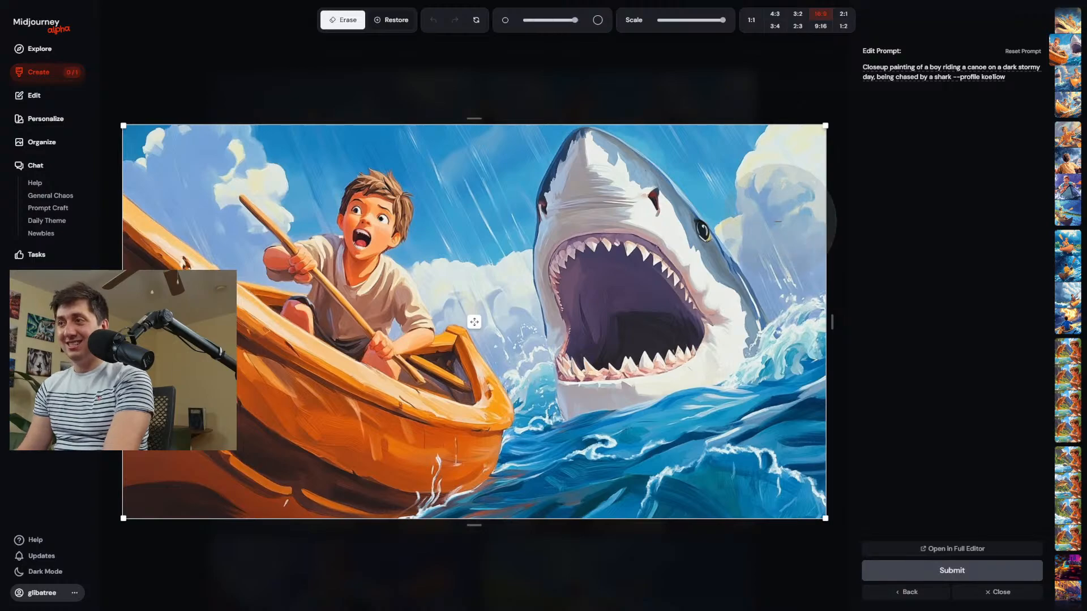
{"action": "mouse_move", "coordinate": [750, 167]}
{"action": "left_mouse_down"}
{"action": "mouse_move", "coordinate": [622, 87]}
{"action": "mouse_move", "coordinate": [537, 96]}
{"action": "mouse_move", "coordinate": [473, 243]}
{"action": "left_mouse_up"}
{"action": "scroll", "coordinate": [464, 248], "scroll_direction": "down", "scroll_amount": 5}
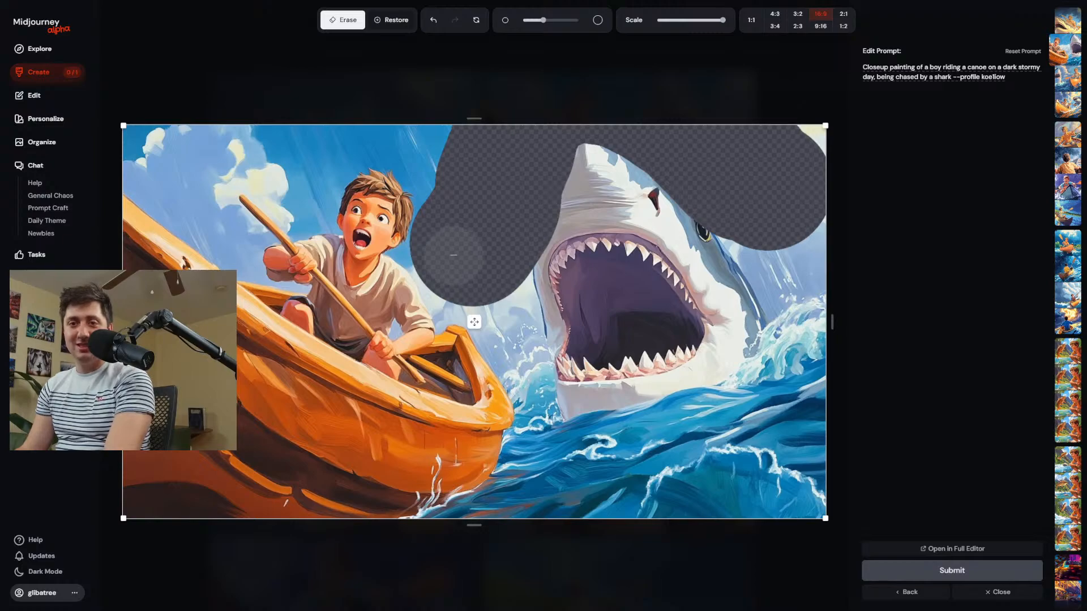
{"action": "left_click_drag", "start_coordinate": [453, 255], "coordinate": [404, 260]}
{"action": "scroll", "coordinate": [404, 260], "scroll_direction": "down", "scroll_amount": 3}
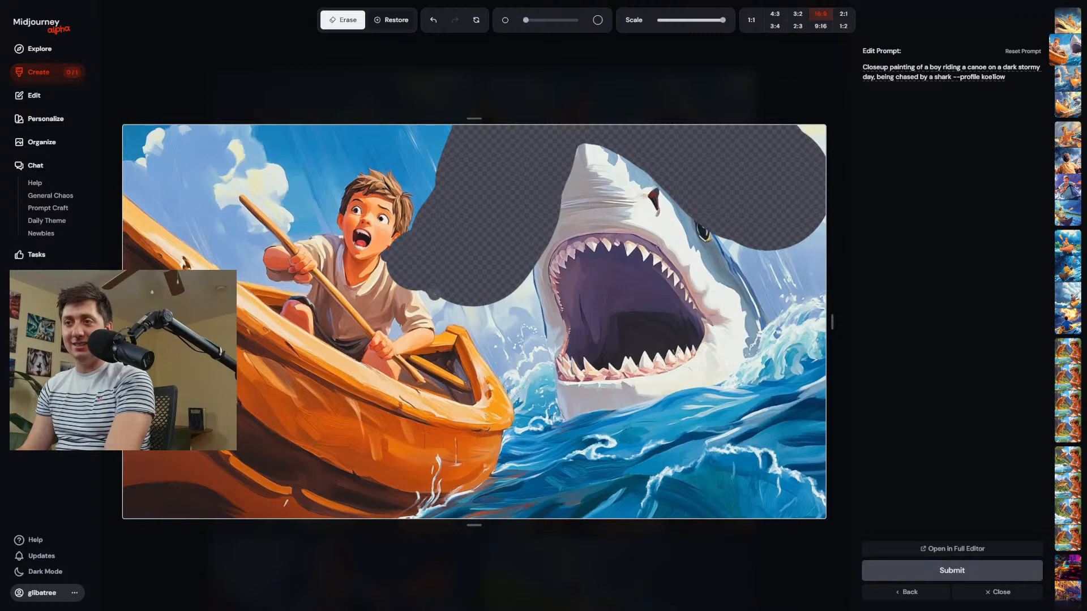
Erase the upper sky above the boy and the remaining background around his head.
{"action": "scroll", "coordinate": [460, 214], "scroll_direction": "up", "scroll_amount": 6}
{"action": "mouse_move", "coordinate": [461, 215]}
{"action": "left_mouse_down"}
{"action": "mouse_move", "coordinate": [456, 143]}
{"action": "mouse_move", "coordinate": [441, 137]}
{"action": "mouse_move", "coordinate": [308, 143]}
{"action": "mouse_move", "coordinate": [145, 126]}
{"action": "left_mouse_up"}
{"action": "scroll", "coordinate": [314, 179], "scroll_direction": "down", "scroll_amount": 5}
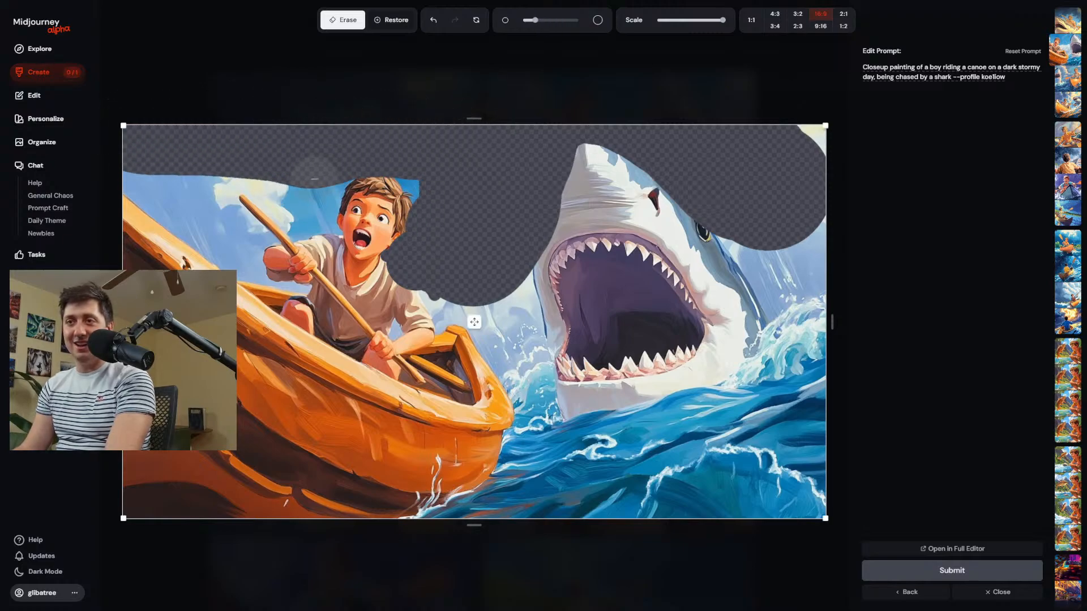
{"action": "scroll", "coordinate": [314, 178], "scroll_direction": "down", "scroll_amount": 2}
{"action": "mouse_move", "coordinate": [314, 179]}
{"action": "left_mouse_down"}
{"action": "mouse_move", "coordinate": [299, 227]}
{"action": "mouse_move", "coordinate": [328, 237]}
{"action": "mouse_move", "coordinate": [308, 222]}
{"action": "mouse_move", "coordinate": [327, 178]}
{"action": "mouse_move", "coordinate": [321, 212]}
{"action": "mouse_move", "coordinate": [336, 173]}
{"action": "mouse_move", "coordinate": [355, 164]}
{"action": "mouse_move", "coordinate": [415, 182]}
{"action": "left_mouse_up"}
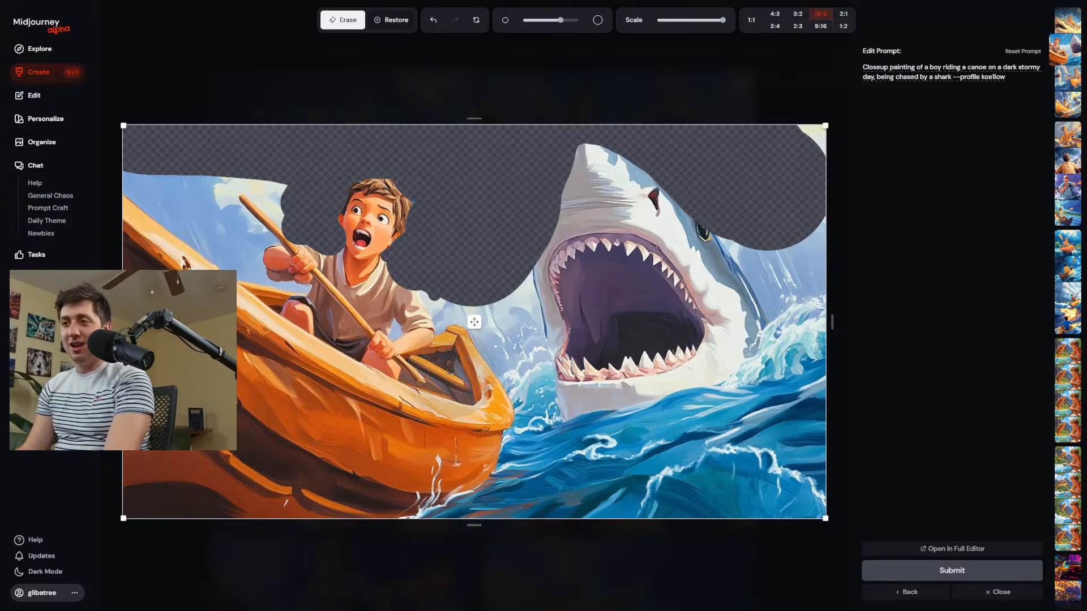
Erase most of the canoe's hull and the remaining sky behind the paddle.
{"action": "mouse_move", "coordinate": [430, 405]}
{"action": "left_mouse_down"}
{"action": "mouse_move", "coordinate": [521, 497]}
{"action": "mouse_move", "coordinate": [454, 429]}
{"action": "mouse_move", "coordinate": [442, 495]}
{"action": "mouse_move", "coordinate": [403, 405]}
{"action": "mouse_move", "coordinate": [435, 498]}
{"action": "left_mouse_up"}
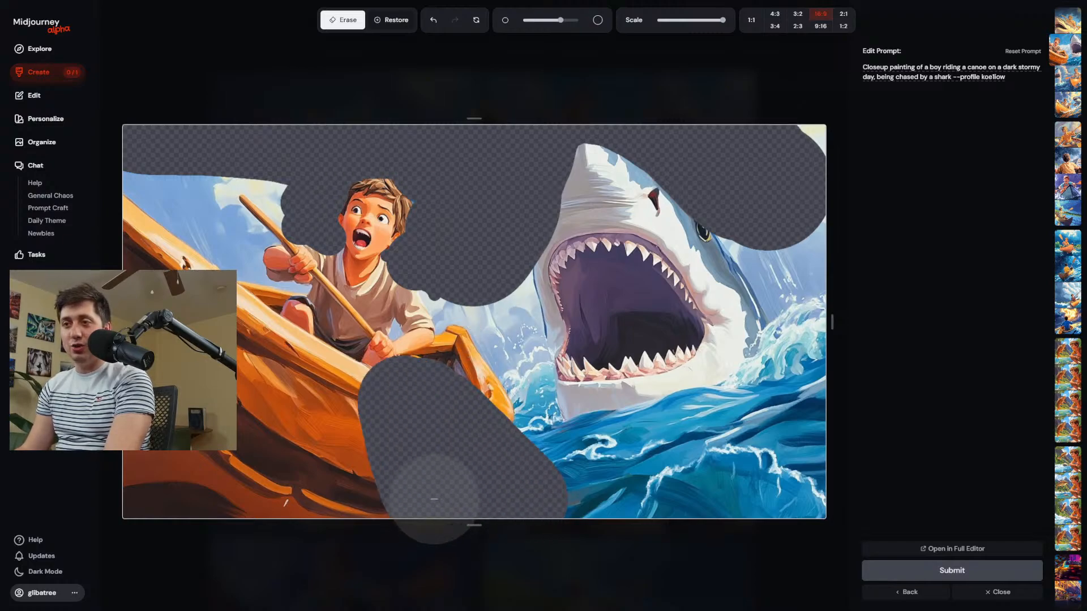
{"action": "left_click", "coordinate": [393, 379]}
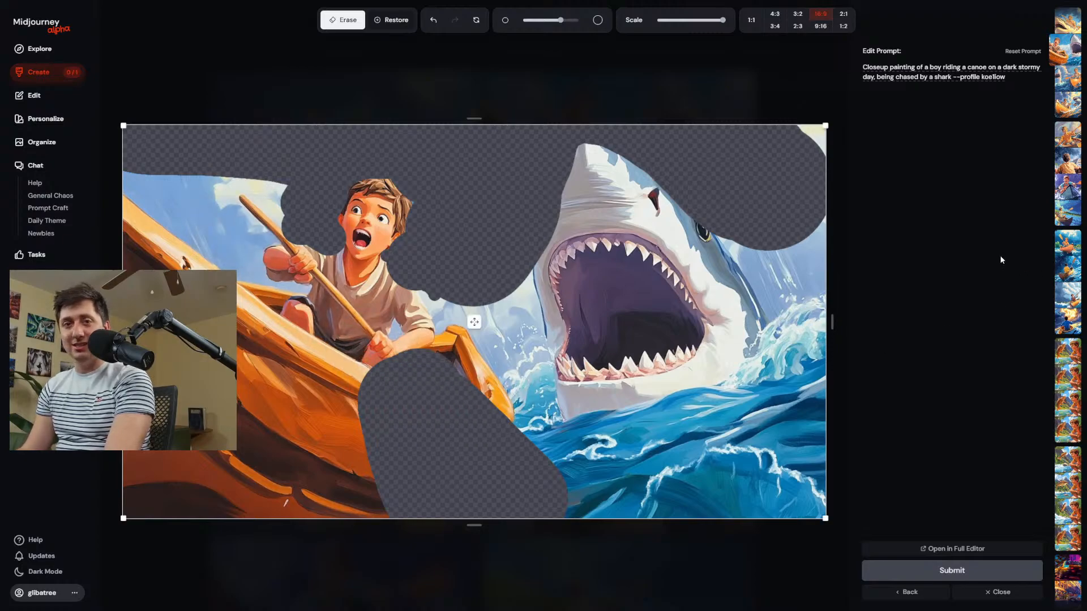
{"action": "scroll", "coordinate": [187, 292], "scroll_direction": "up", "scroll_amount": 3}
{"action": "mouse_move", "coordinate": [139, 269]}
{"action": "left_mouse_down"}
{"action": "mouse_move", "coordinate": [294, 423]}
{"action": "mouse_move", "coordinate": [198, 311]}
{"action": "left_mouse_up"}
{"action": "mouse_move", "coordinate": [185, 183]}
{"action": "left_mouse_down"}
{"action": "mouse_move", "coordinate": [201, 262]}
{"action": "mouse_move", "coordinate": [207, 248]}
{"action": "left_mouse_up"}
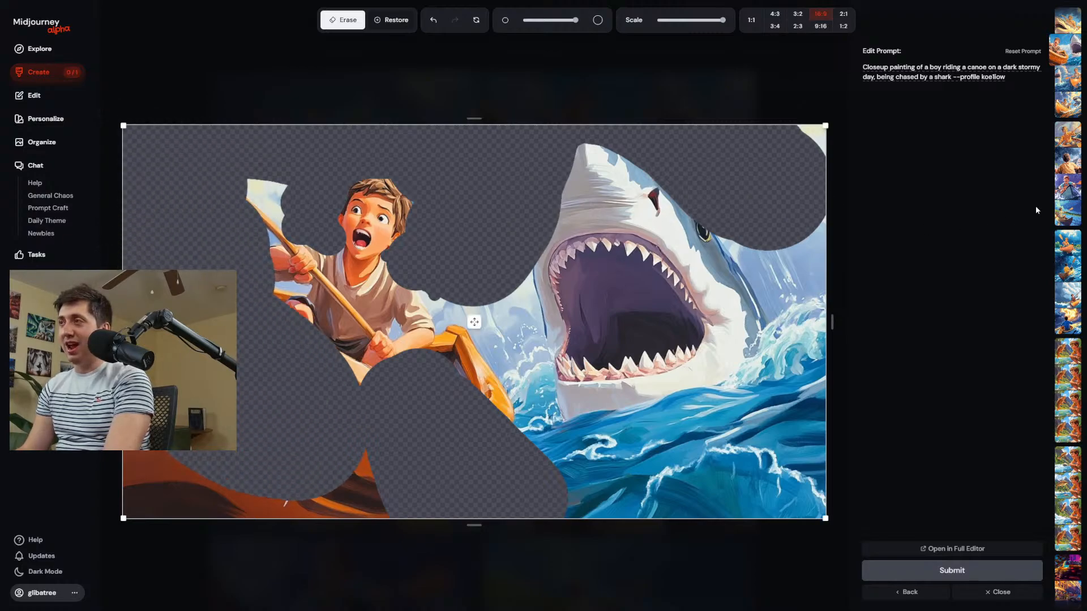
Insert "magical realism, acrilic cell shaded with colroed line art" between "Closeup" and "painting" in the edit prompt.
{"action": "left_click", "coordinate": [888, 66]}
{"action": "type", "text": "magical re"}
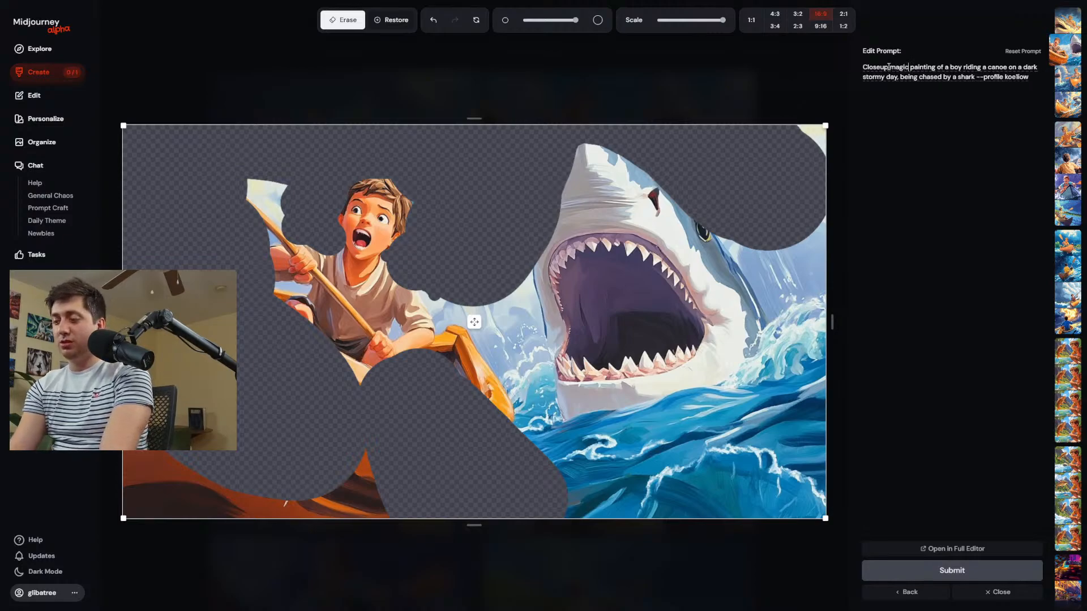
{"action": "type", "text": "alism"}
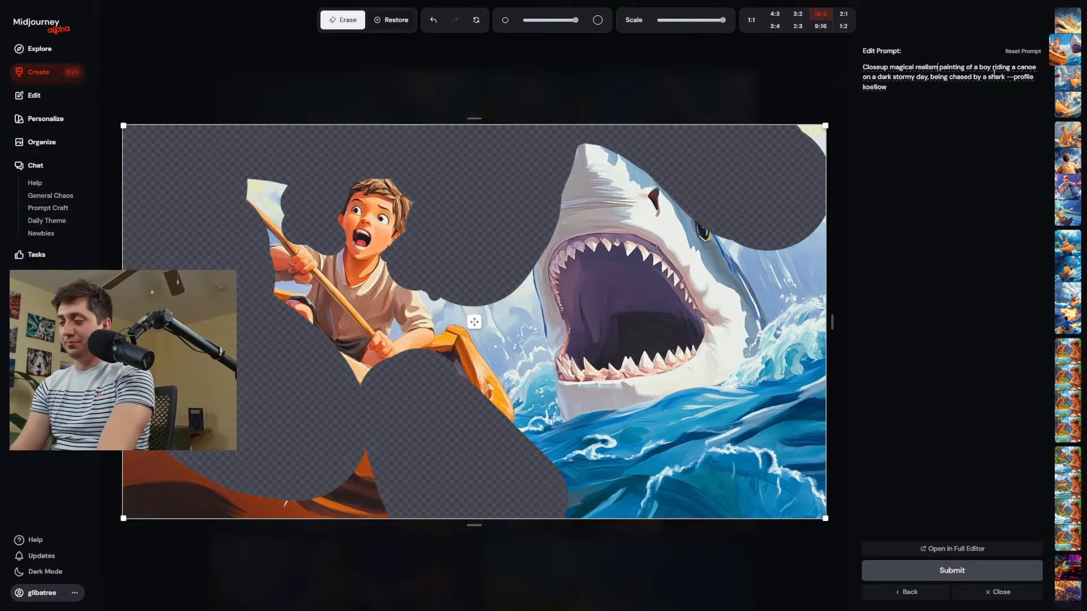
{"action": "type", "text": ", acril"}
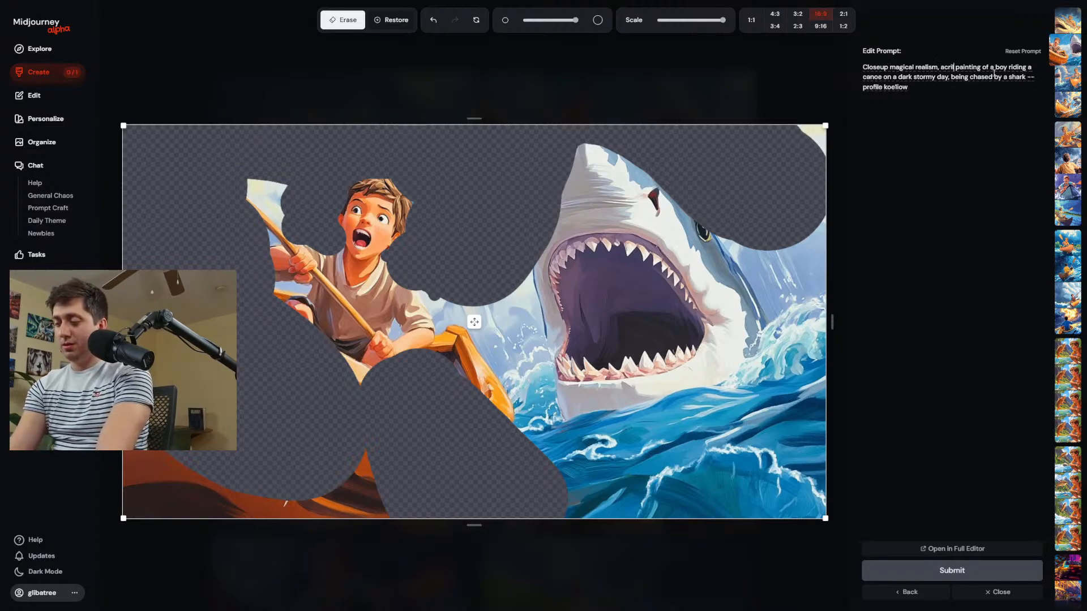
{"action": "type", "text": "ic cell s"}
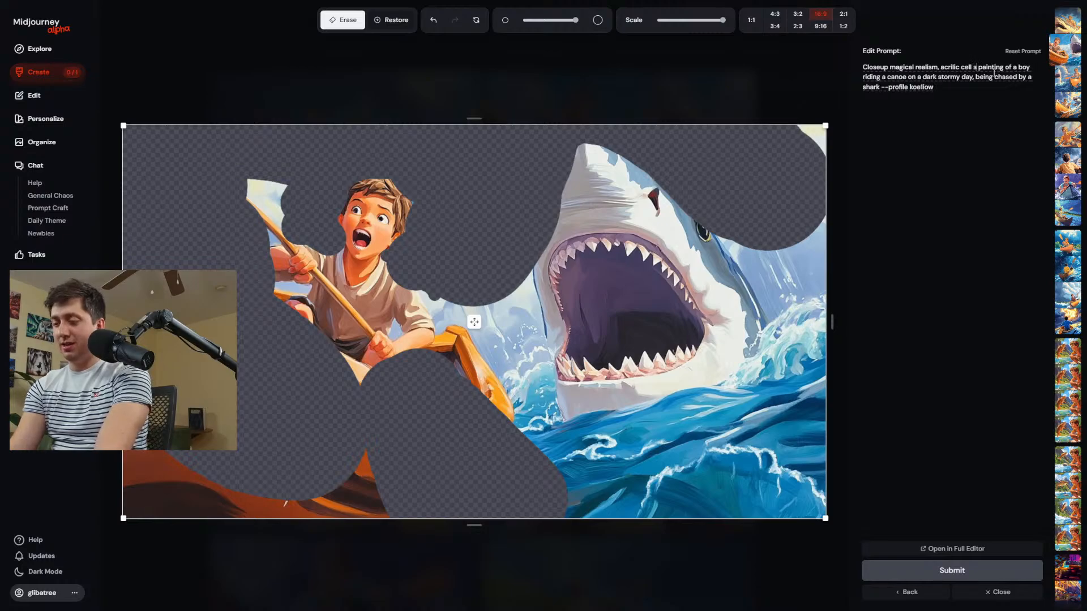
{"action": "type", "text": "haded with co"}
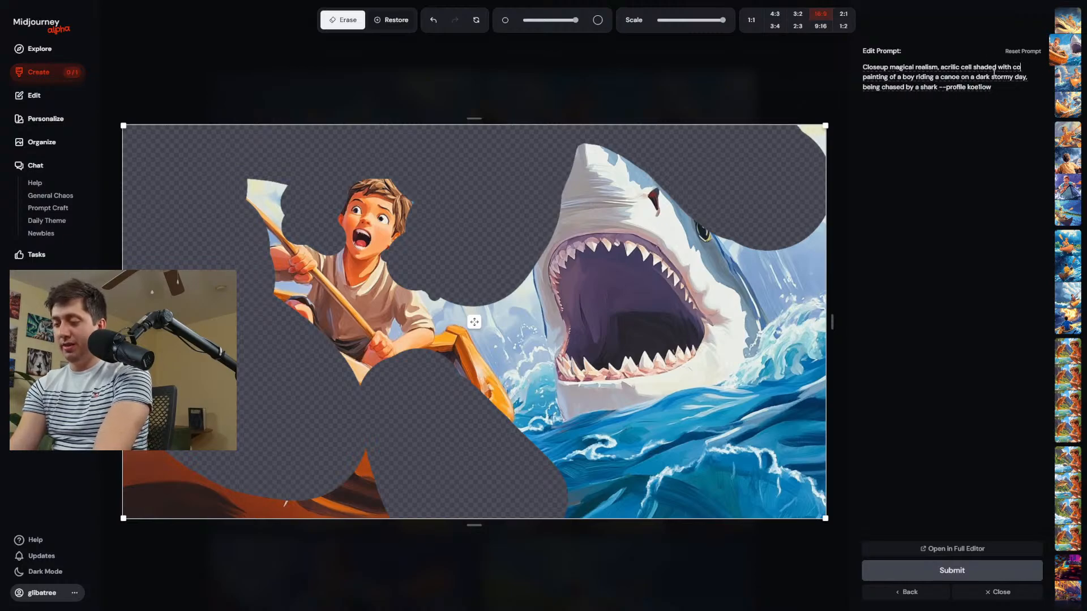
{"action": "type", "text": "lroed line art"}
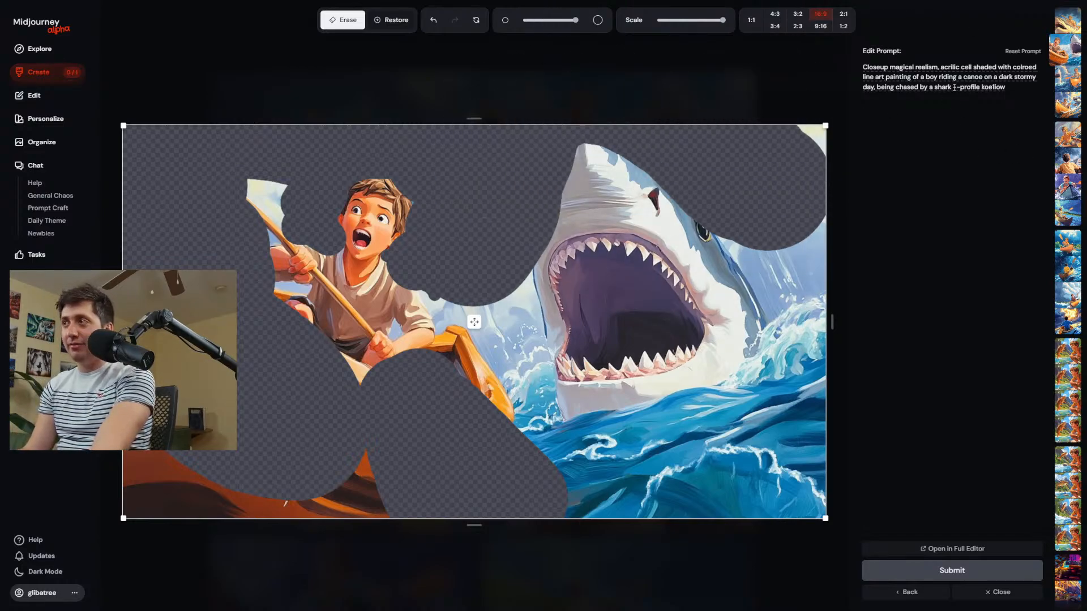
Remove the --profile parameter from the end of the edit prompt.
{"action": "left_click_drag", "start_coordinate": [954, 90], "coordinate": [862, 78]}
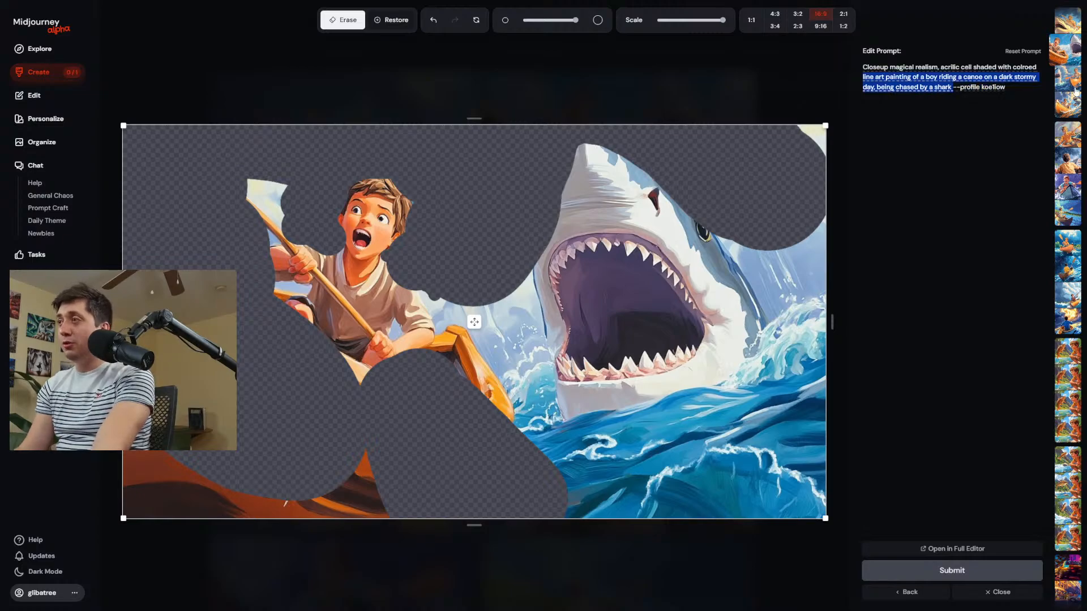
{"action": "left_click_drag", "start_coordinate": [1018, 84], "coordinate": [973, 90]}
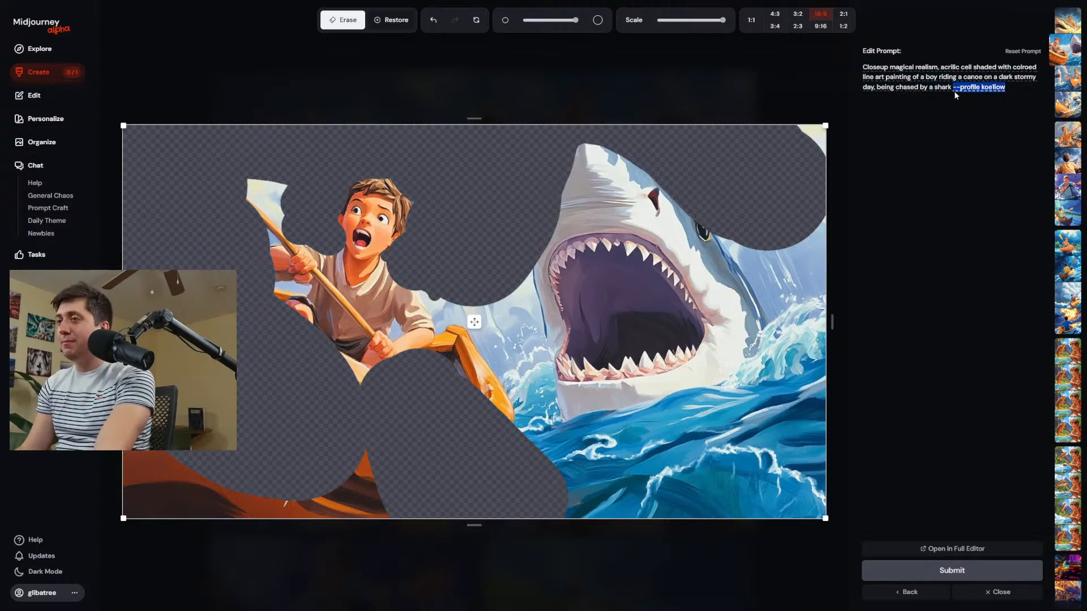
{"action": "key", "text": "BackSpace"}
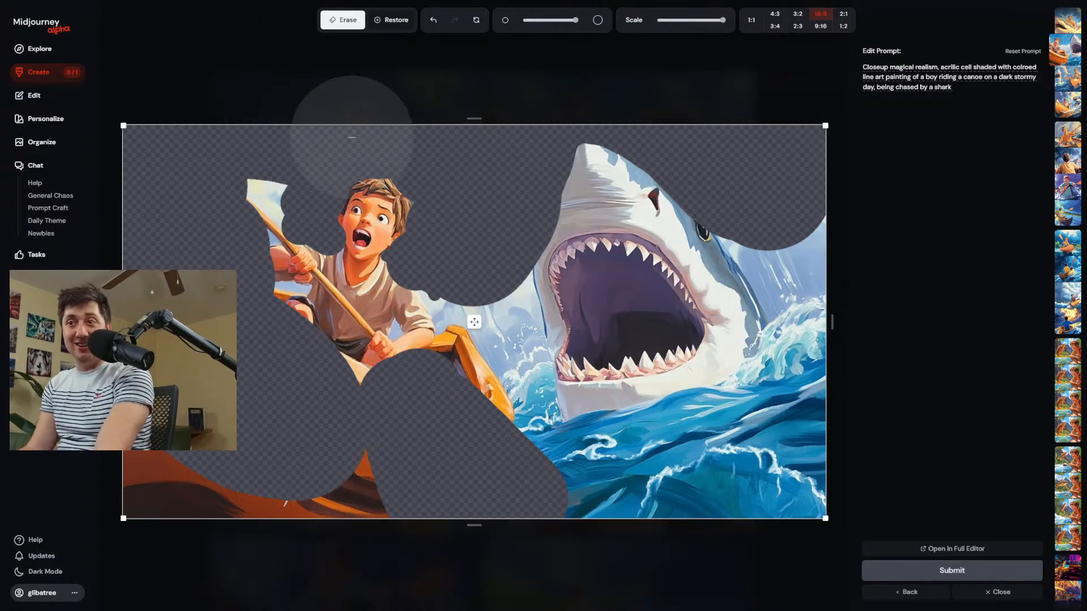
Erase the leftover sky patch around the paddle's upper tip and submit the edit.
{"action": "scroll", "coordinate": [253, 157], "scroll_direction": "down", "scroll_amount": 5}
{"action": "left_click", "coordinate": [269, 180]}
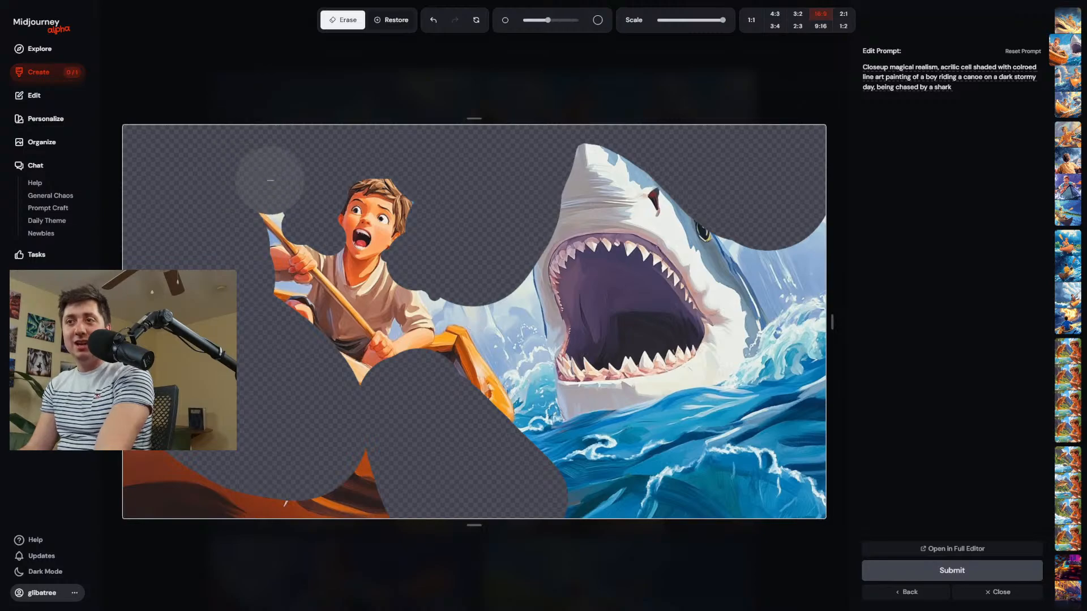
{"action": "left_click", "coordinate": [863, 569]}
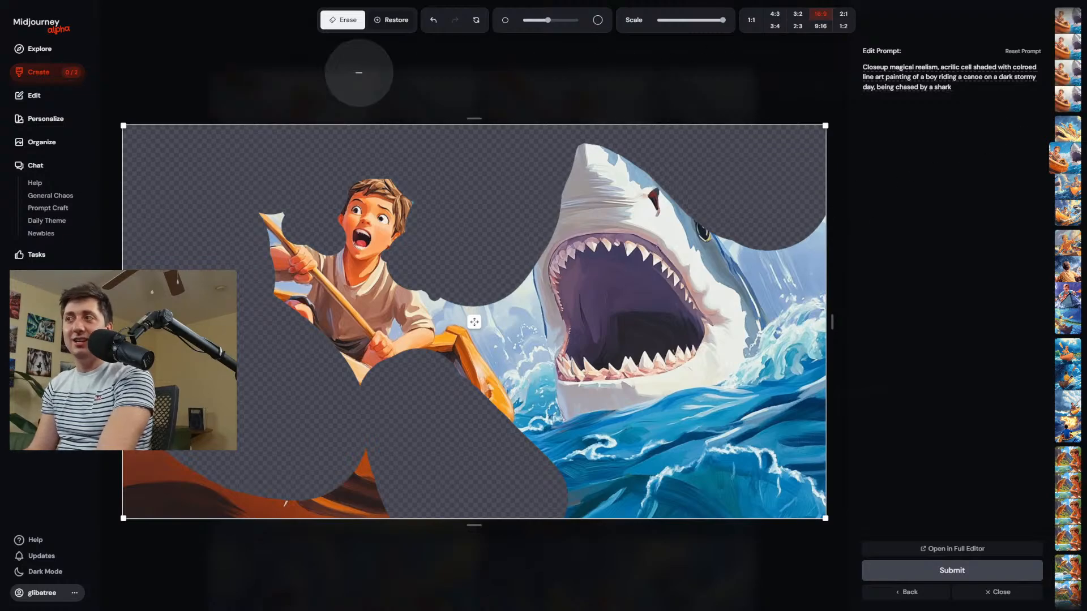
Return to the creation feed and open the fourth image of the new edit in the editor.
{"action": "left_click", "coordinate": [59, 74]}
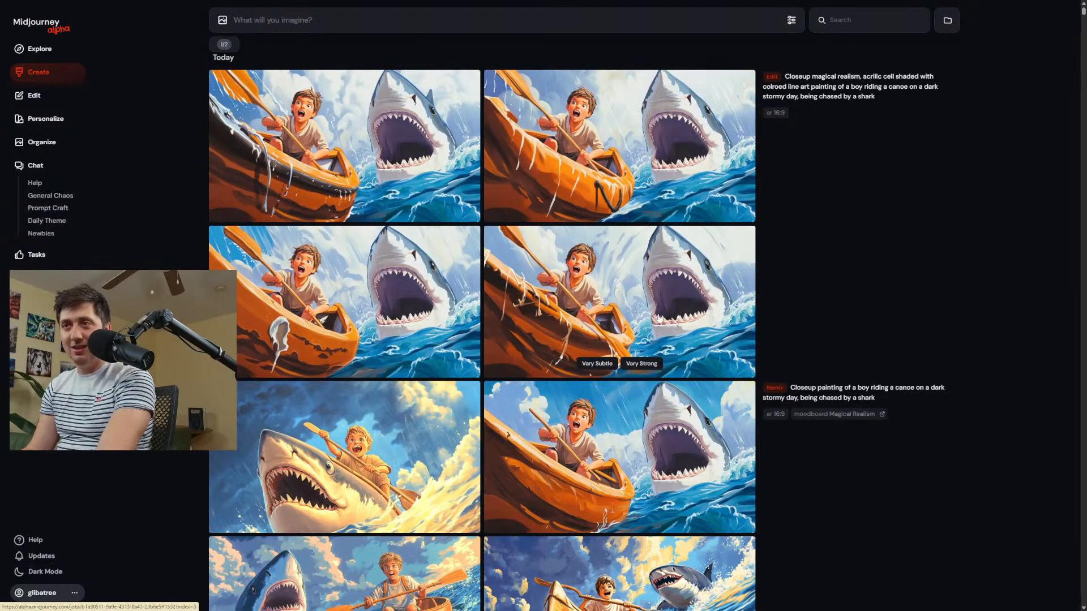
{"action": "left_click", "coordinate": [632, 294]}
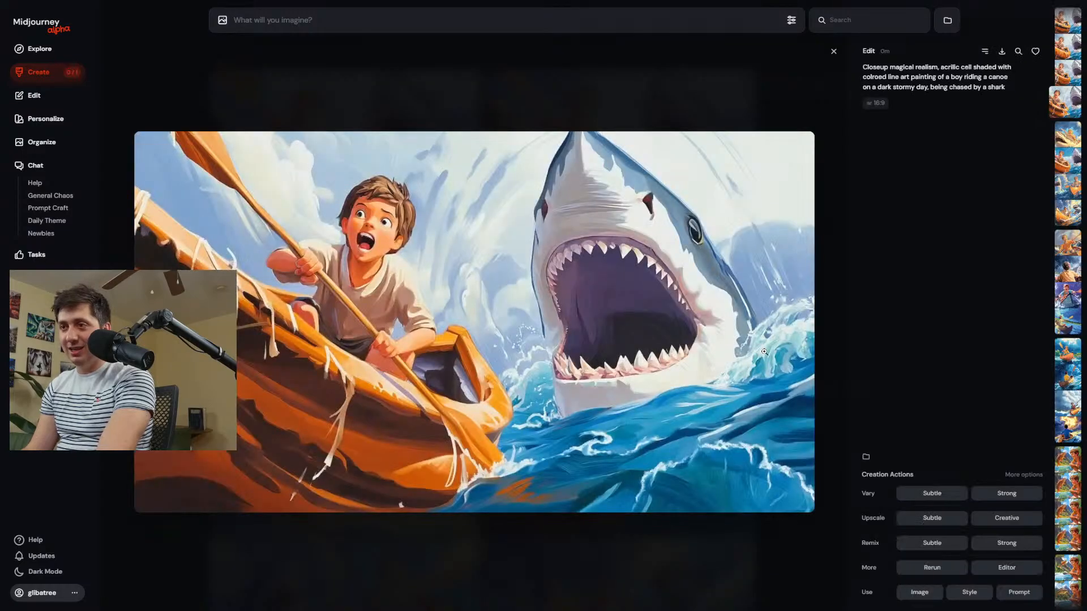
{"action": "left_click", "coordinate": [1006, 568]}
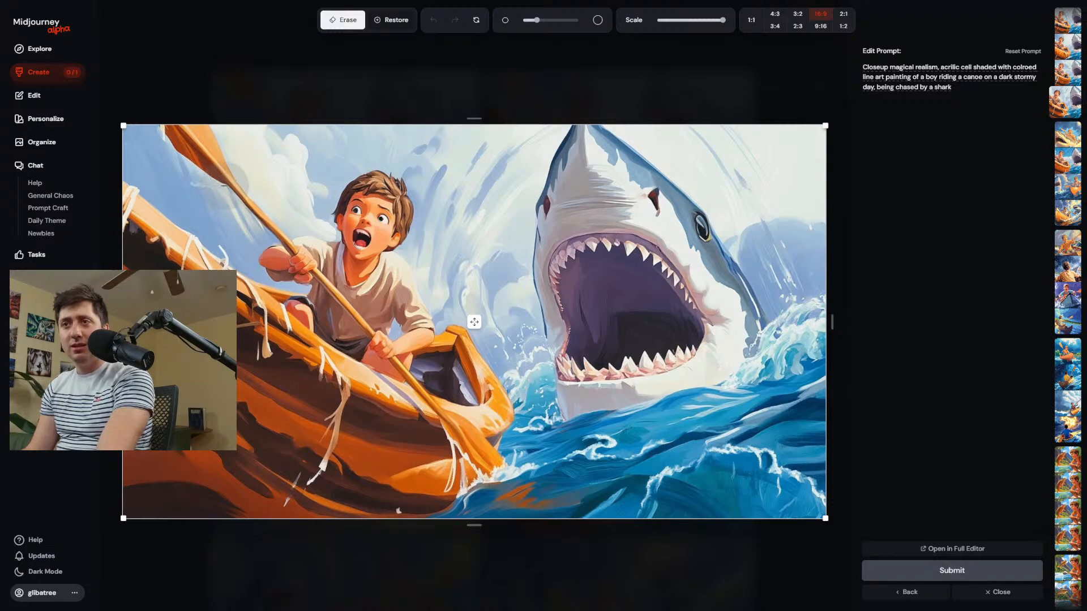
Erase the oar's blade and upper shaft above the boy's hands, including the sky around it.
{"action": "mouse_move", "coordinate": [238, 180]}
{"action": "left_mouse_down"}
{"action": "mouse_move", "coordinate": [266, 211]}
{"action": "mouse_move", "coordinate": [161, 133]}
{"action": "mouse_move", "coordinate": [201, 153]}
{"action": "mouse_move", "coordinate": [263, 229]}
{"action": "mouse_move", "coordinate": [272, 219]}
{"action": "left_mouse_up"}
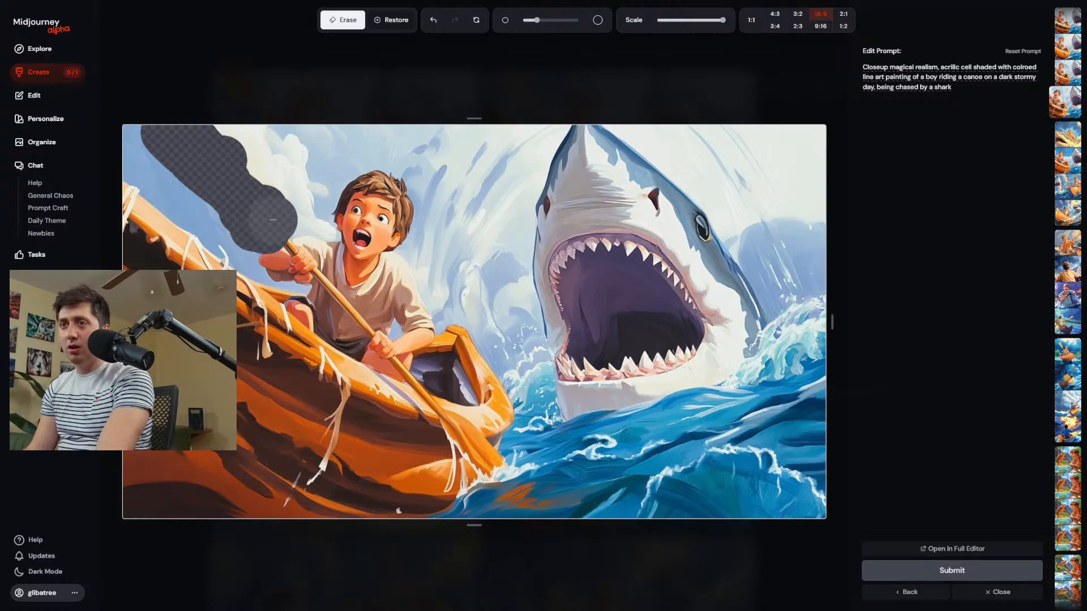
{"action": "scroll", "coordinate": [272, 220], "scroll_direction": "up", "scroll_amount": 5}
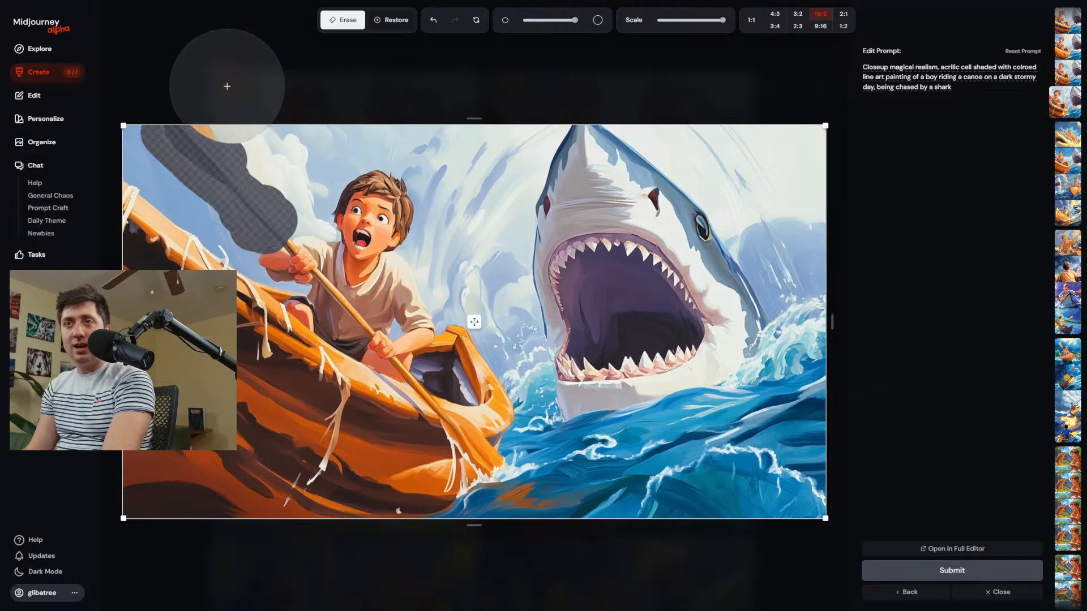
{"action": "left_click", "coordinate": [214, 122]}
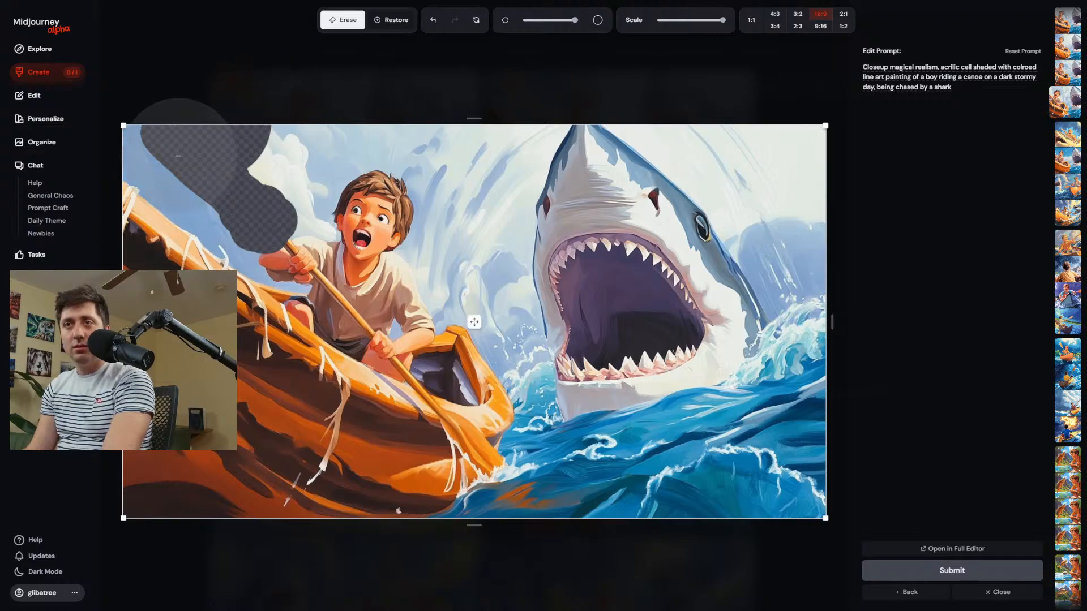
{"action": "scroll", "coordinate": [315, 177], "scroll_direction": "down", "scroll_amount": 4}
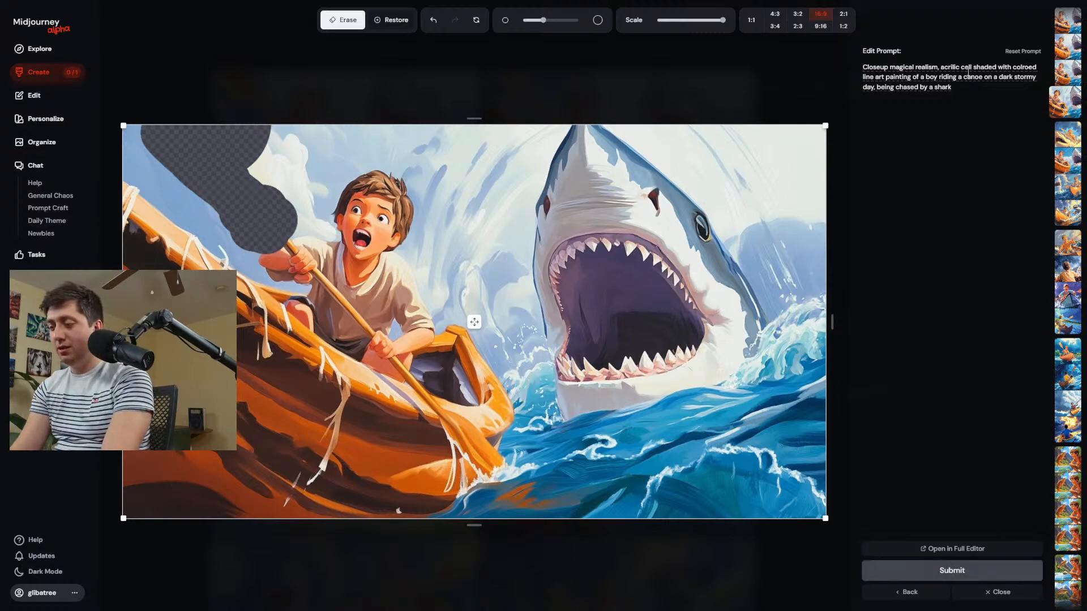
Start the edit prompt with "Canoe oar, " followed by a lowercase "closeup", and submit the edit.
{"action": "type", "text": "cANOE"}
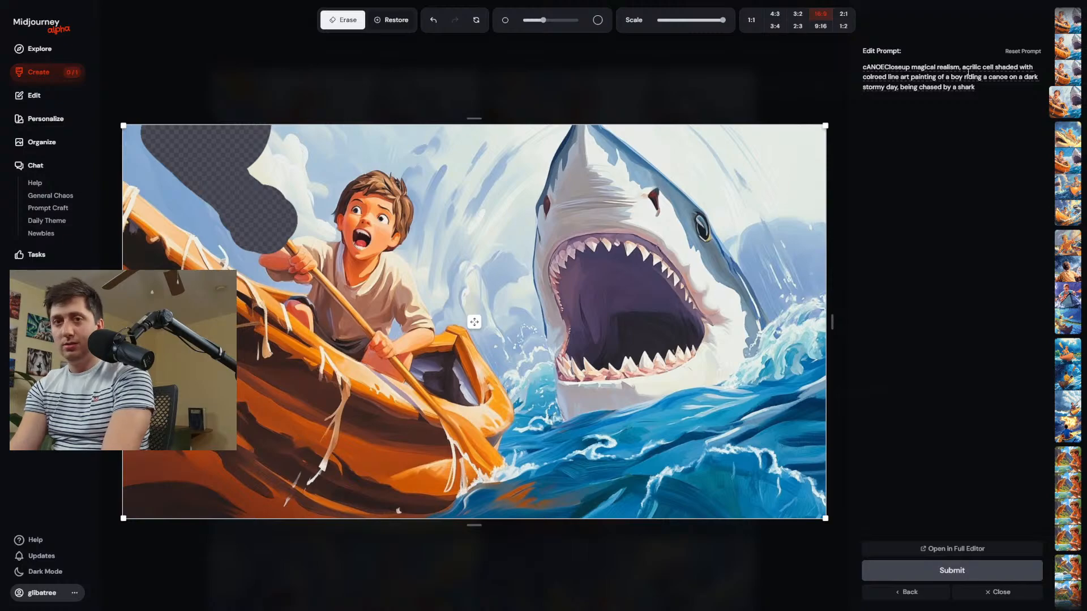
{"action": "key", "text": "BackSpace"}
{"action": "key", "text": "BackSpace"}
{"action": "key", "text": "BackSpace"}
{"action": "key", "text": "BackSpace"}
{"action": "key", "text": "BackSpace"}
{"action": "type", "text": "Canoe o"}
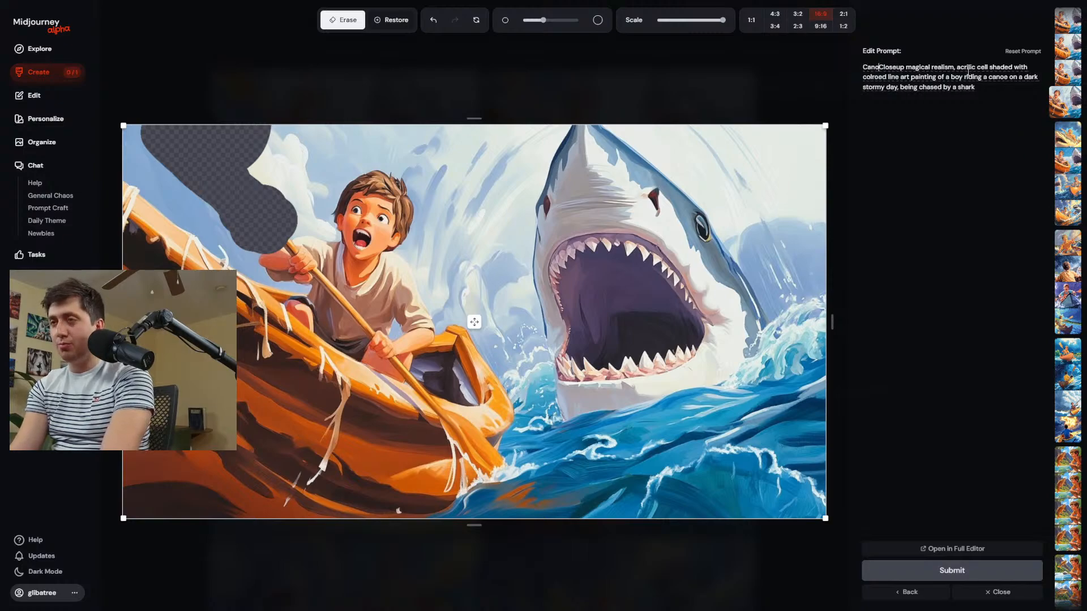
{"action": "type", "text": "ar,"}
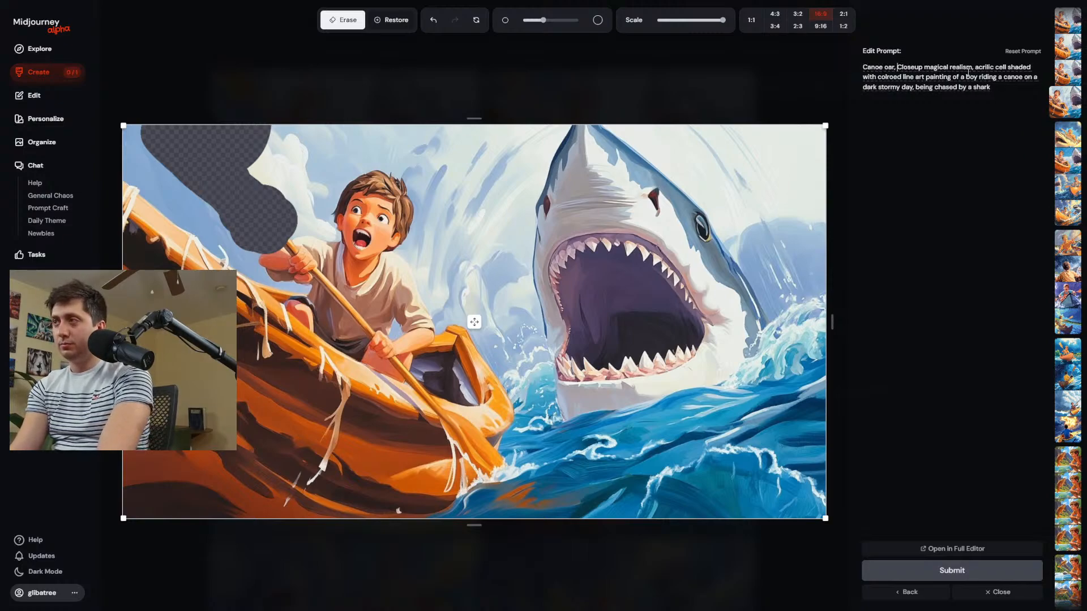
{"action": "key", "text": "Delete"}
{"action": "type", "text": "c"}
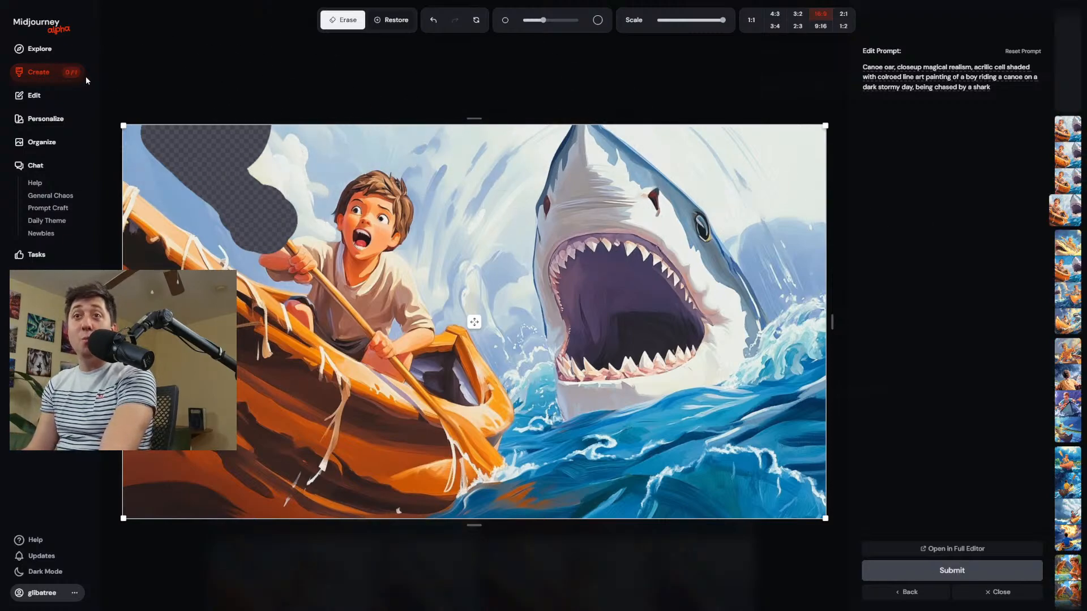
Return to the creation feed and open the first "Canoe oar" edit result in the editor.
{"action": "left_click", "coordinate": [27, 76]}
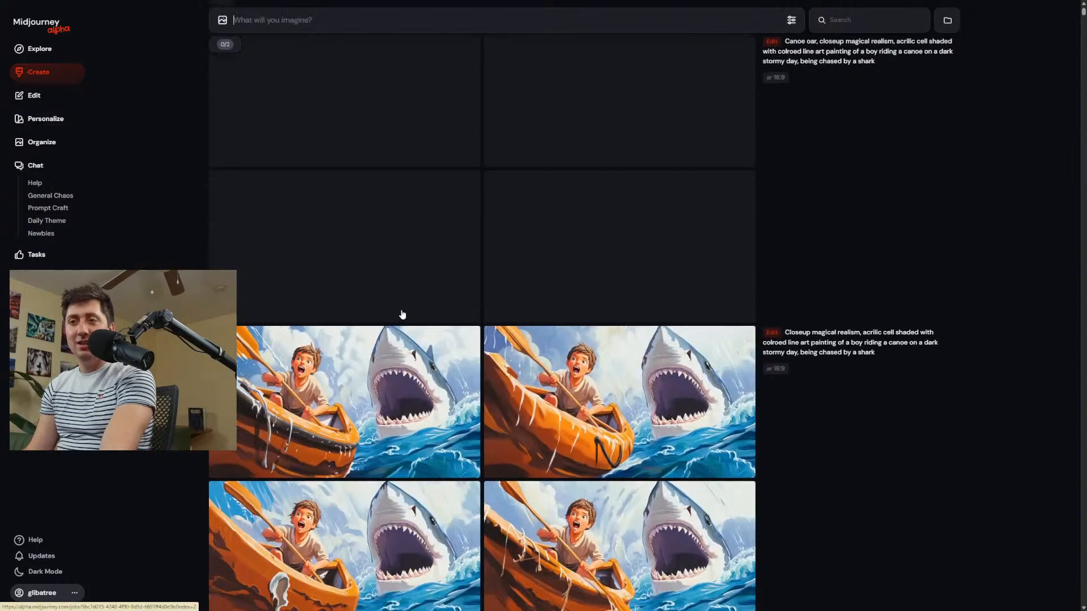
{"action": "scroll", "coordinate": [413, 295], "scroll_direction": "up", "scroll_amount": 3}
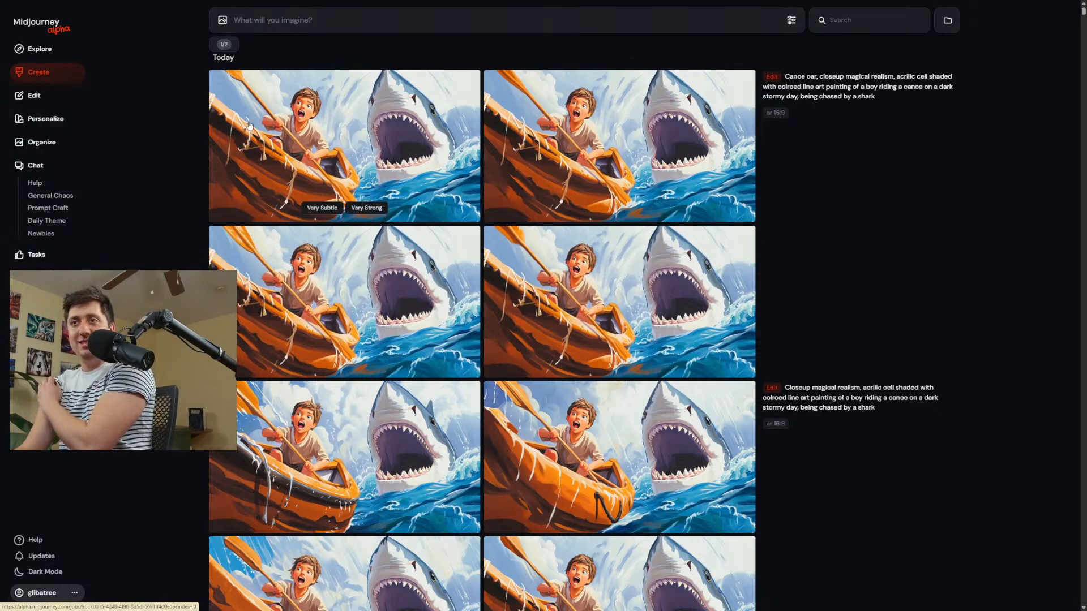
{"action": "left_click", "coordinate": [296, 185]}
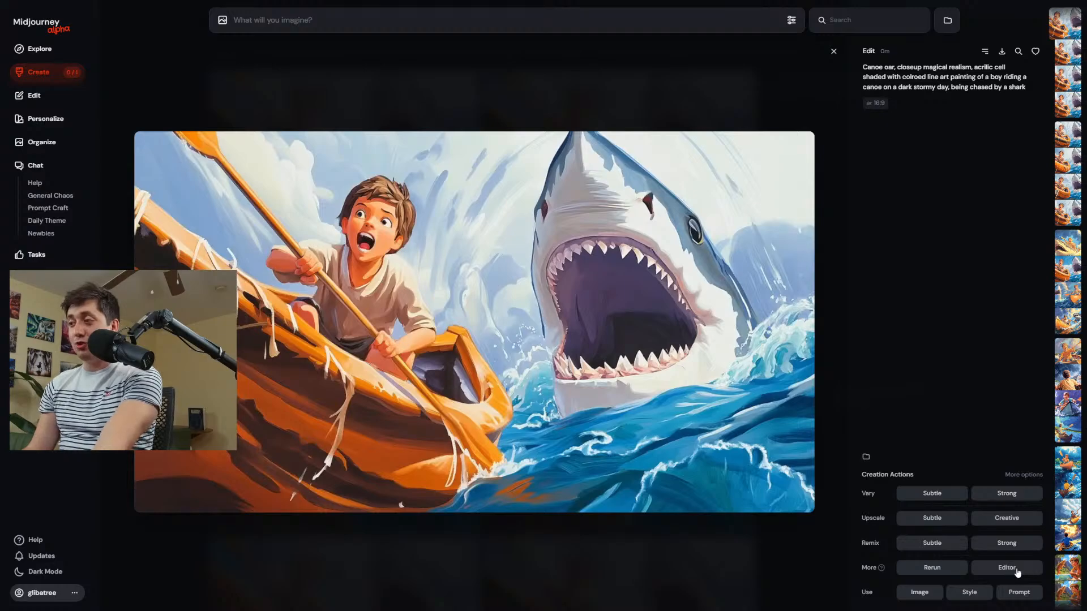
{"action": "left_click", "coordinate": [1007, 569]}
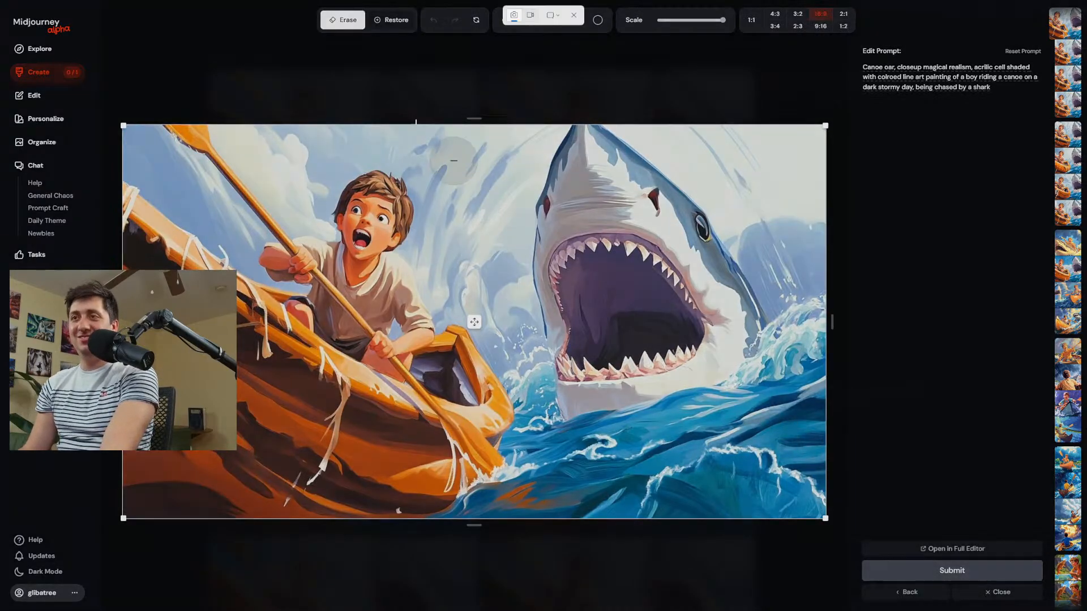
Capture the patch of sky between the boy and the shark and add it to the edit prompt as a reference image.
{"action": "key", "text": "super+shift+s"}
{"action": "left_click_drag", "start_coordinate": [437, 189], "coordinate": [522, 310]}
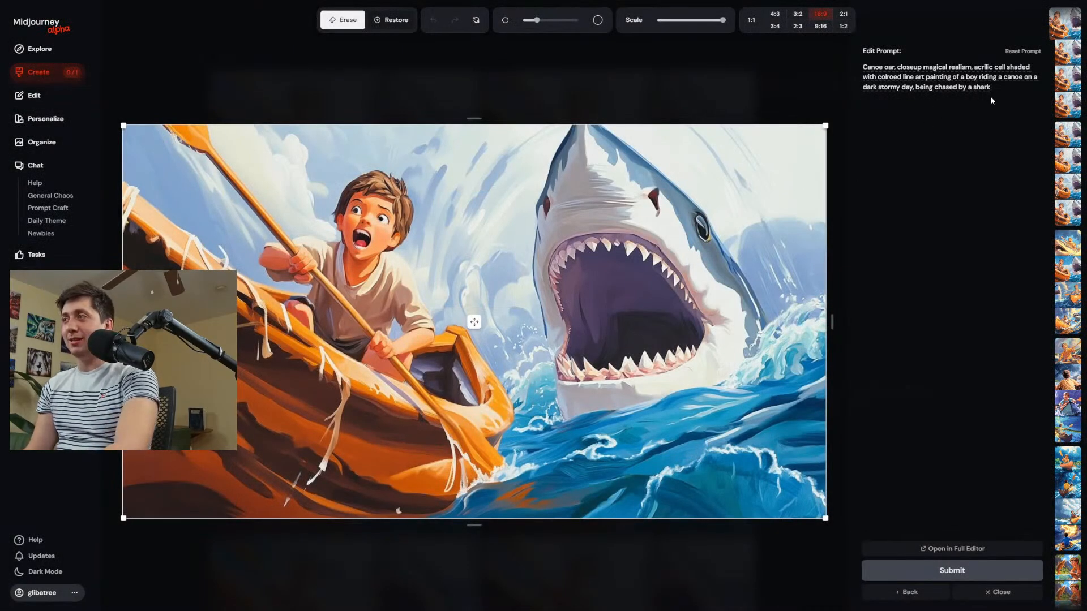
{"action": "key", "text": "ctrl+v"}
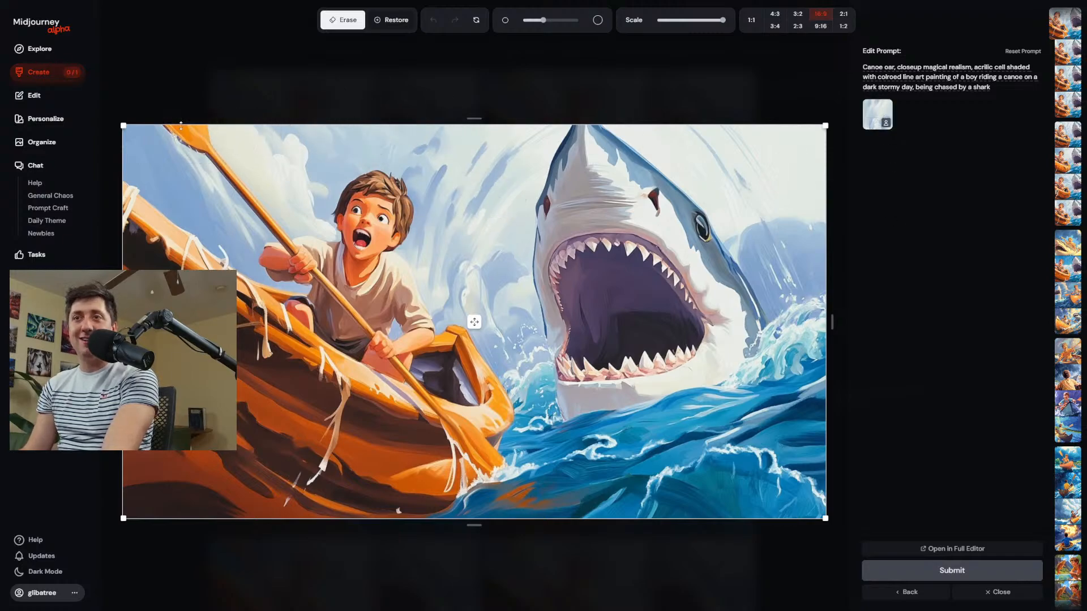
Erase the oar's blade and upper shaft, replace the edit prompt with "Clouds", and submit the edit.
{"action": "mouse_move", "coordinate": [188, 138]}
{"action": "left_mouse_down"}
{"action": "mouse_move", "coordinate": [233, 183]}
{"action": "mouse_move", "coordinate": [240, 171]}
{"action": "mouse_move", "coordinate": [252, 178]}
{"action": "mouse_move", "coordinate": [225, 186]}
{"action": "left_mouse_up"}
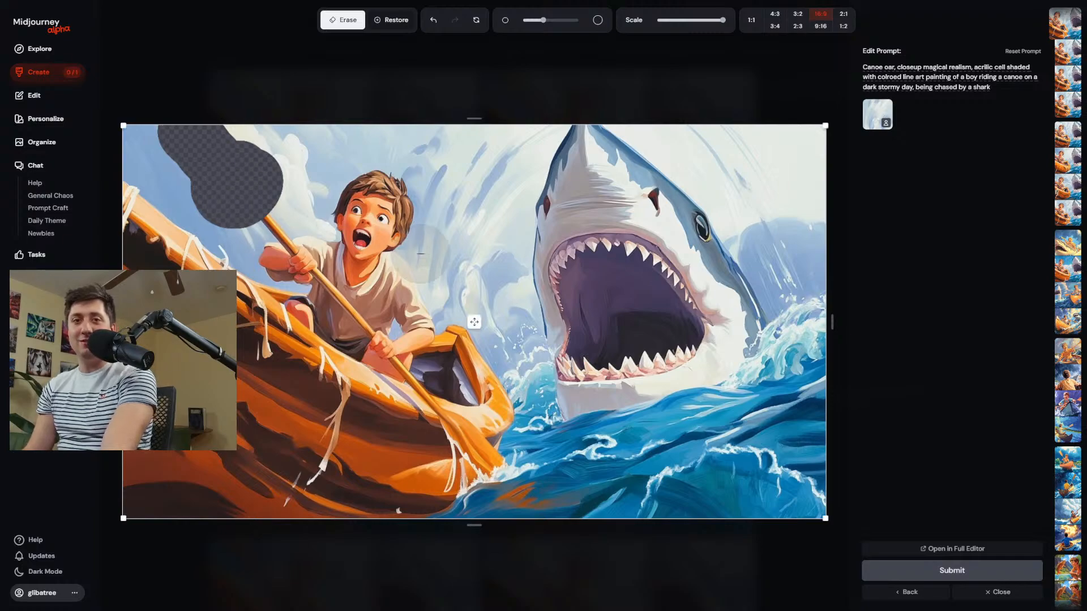
{"action": "left_click_drag", "start_coordinate": [937, 87], "coordinate": [869, 67]}
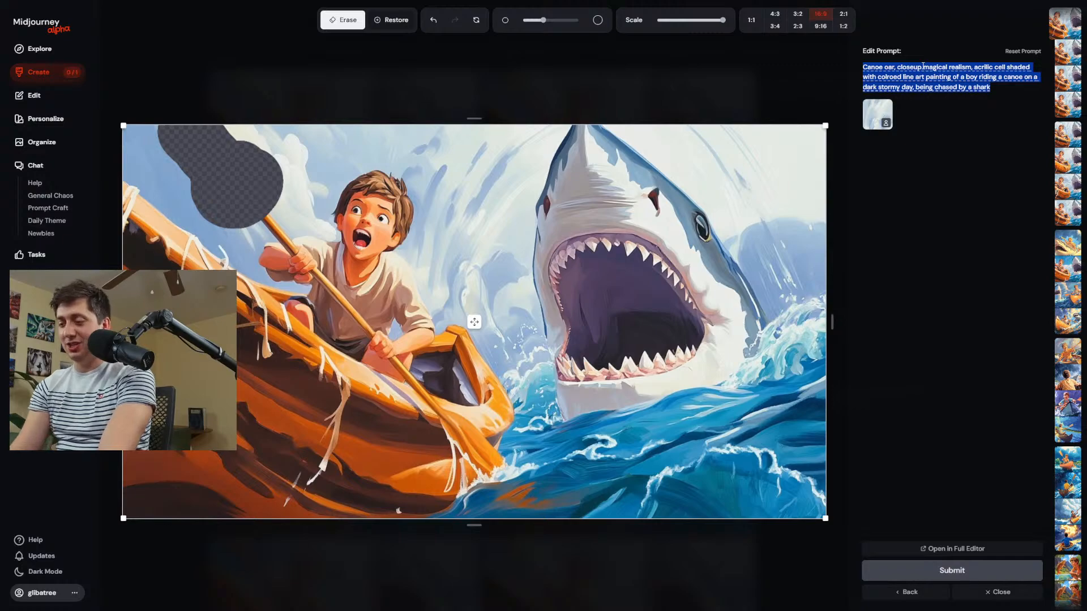
{"action": "type", "text": "Clouds"}
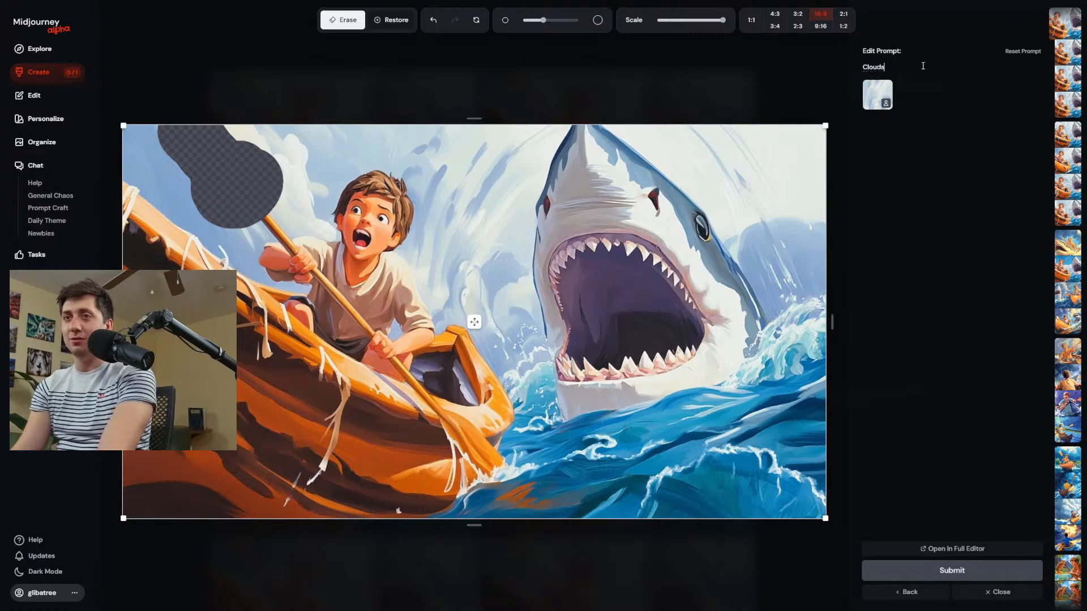
{"action": "key", "text": "Return"}
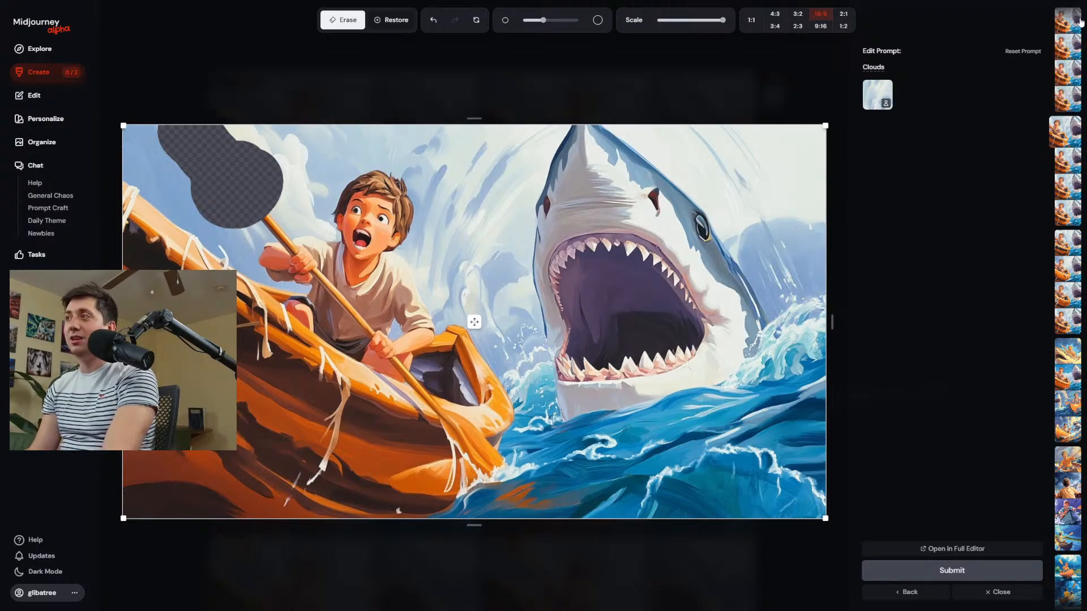
Load the first "Clouds" result in the editor, erase the remaining oar shaft above the boy's hands, and submit the edit.
{"action": "left_click", "coordinate": [1062, 23]}
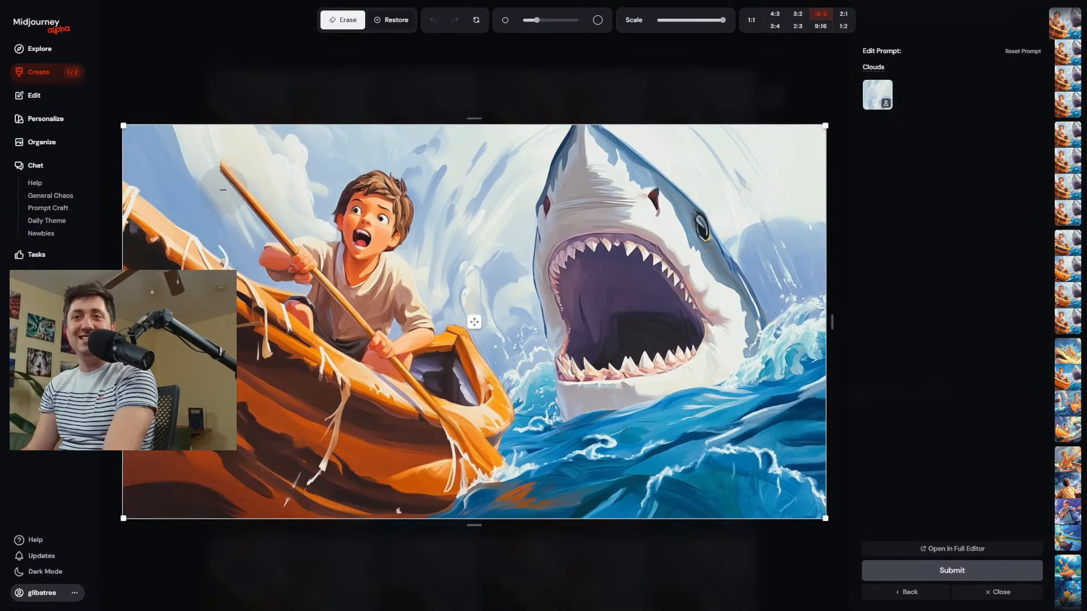
{"action": "mouse_move", "coordinate": [227, 181]}
{"action": "left_mouse_down"}
{"action": "mouse_move", "coordinate": [270, 222]}
{"action": "mouse_move", "coordinate": [259, 217]}
{"action": "mouse_move", "coordinate": [300, 238]}
{"action": "mouse_move", "coordinate": [286, 241]}
{"action": "left_mouse_up"}
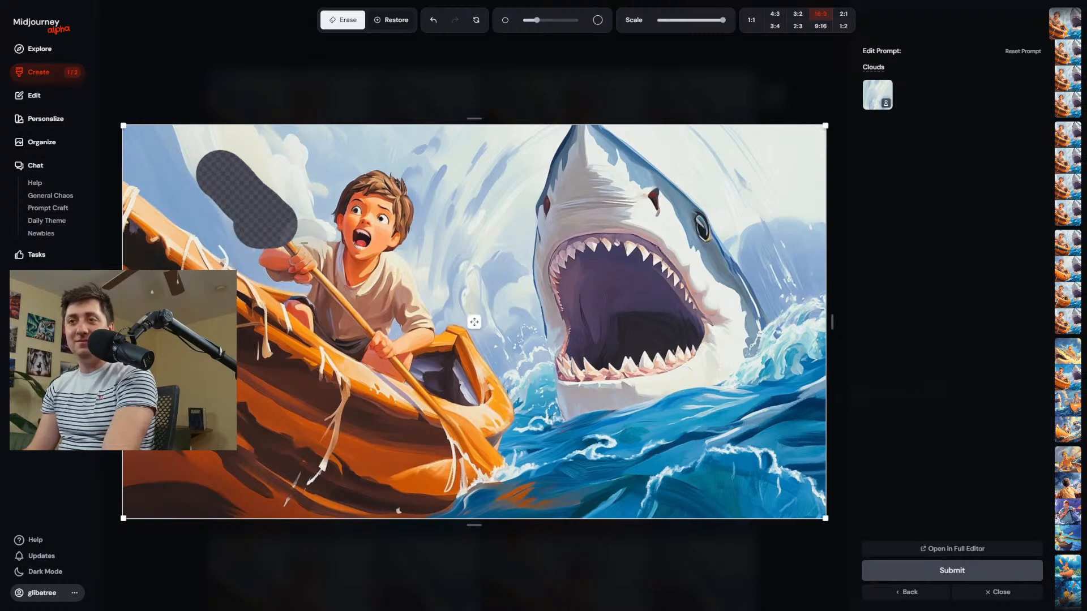
{"action": "left_click", "coordinate": [892, 568]}
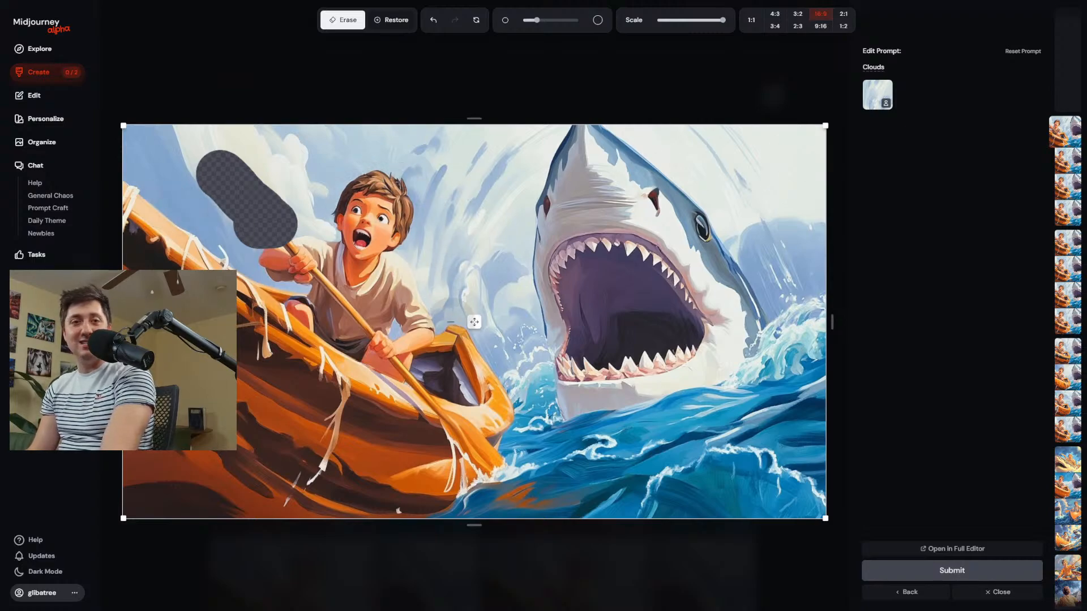
Return to the creation feed, open the first image of the newest "Clouds" edit, and inspect the oar at full size.
{"action": "left_click", "coordinate": [39, 76]}
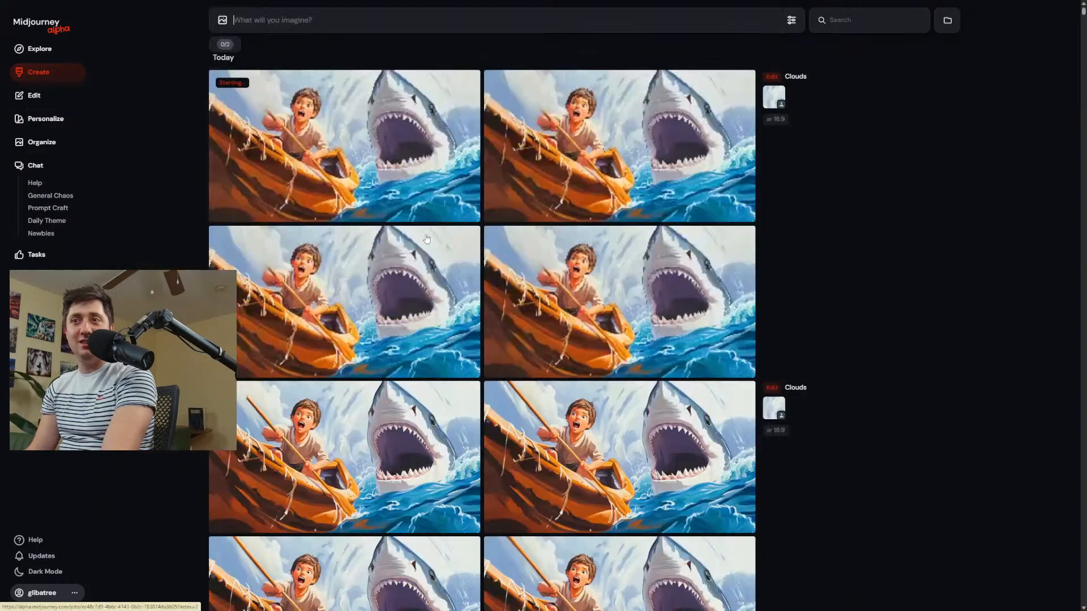
{"action": "left_click", "coordinate": [327, 149]}
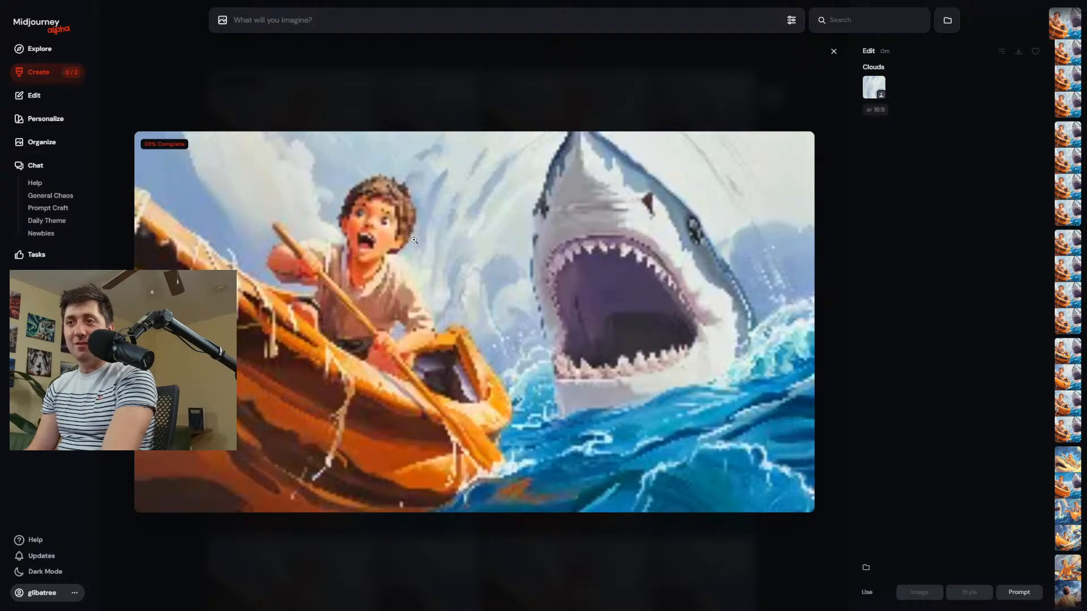
{"action": "left_click", "coordinate": [286, 239]}
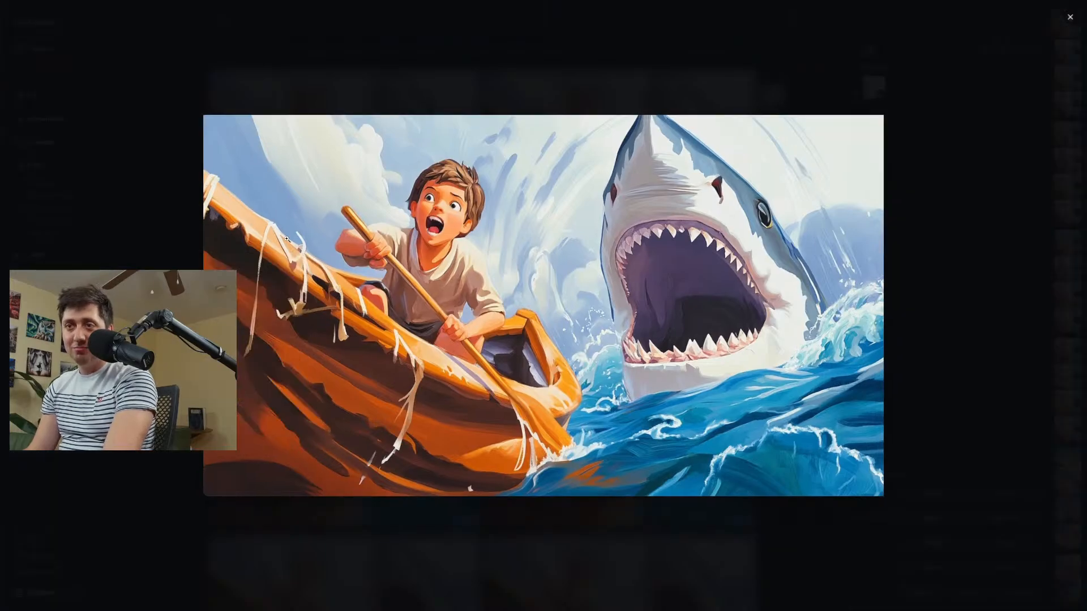
{"action": "left_click", "coordinate": [370, 242]}
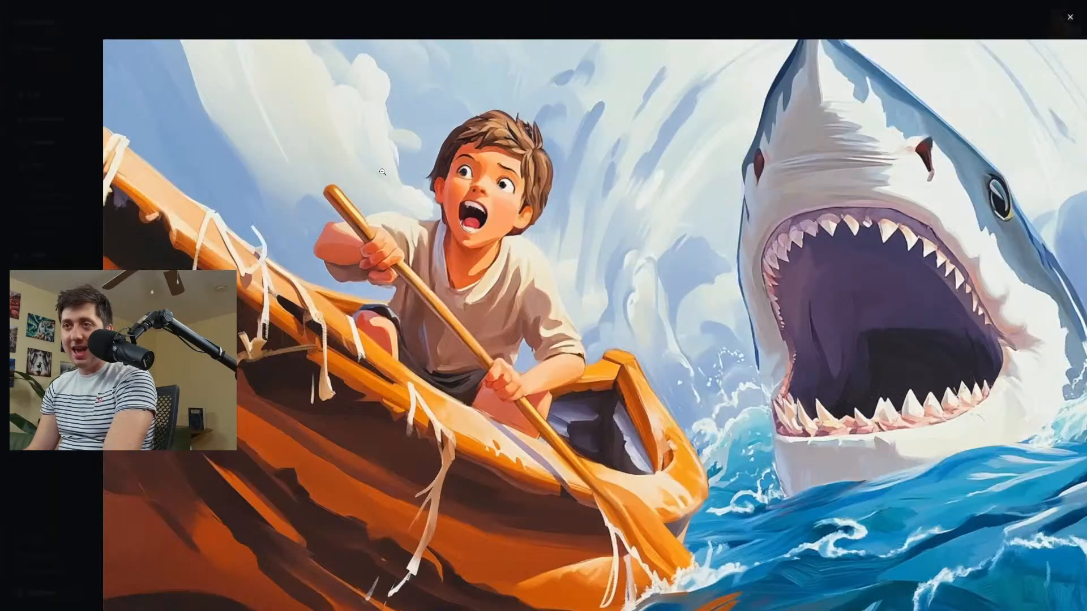
{"action": "left_click", "coordinate": [433, 43]}
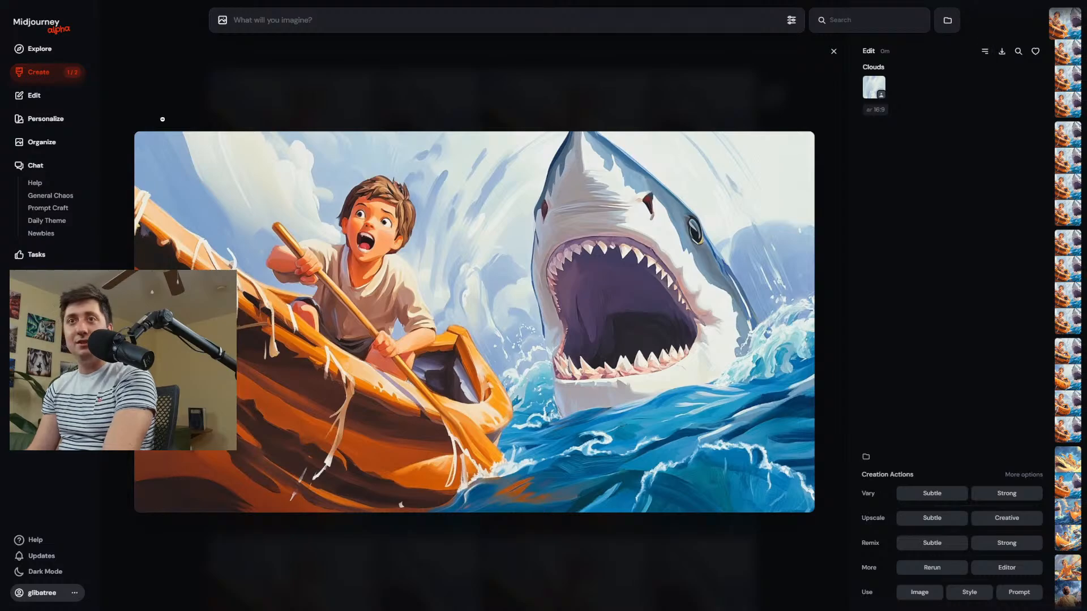
Download the corrected image and upload it from the Downloads folder to the Magical Realism moodboard.
{"action": "left_click", "coordinate": [55, 120]}
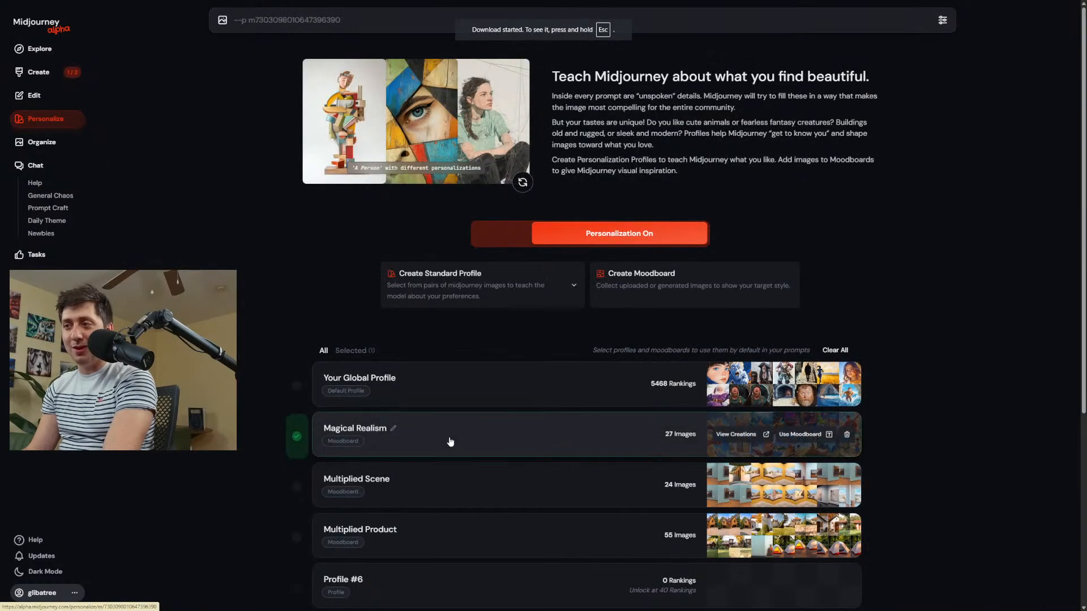
{"action": "left_click", "coordinate": [385, 431]}
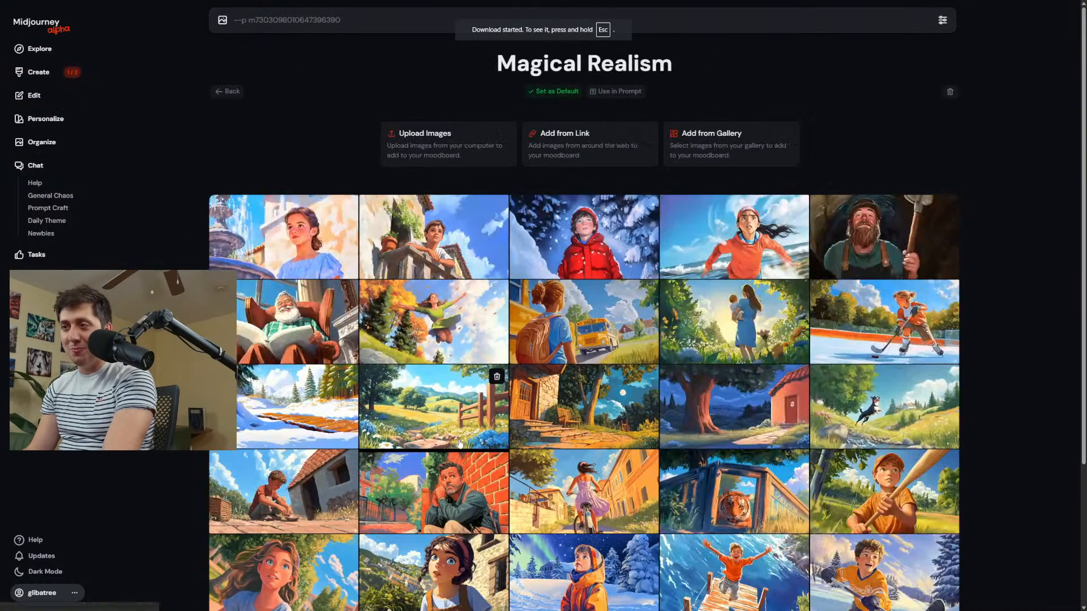
{"action": "left_click", "coordinate": [404, 150]}
{"action": "left_click", "coordinate": [115, 93]}
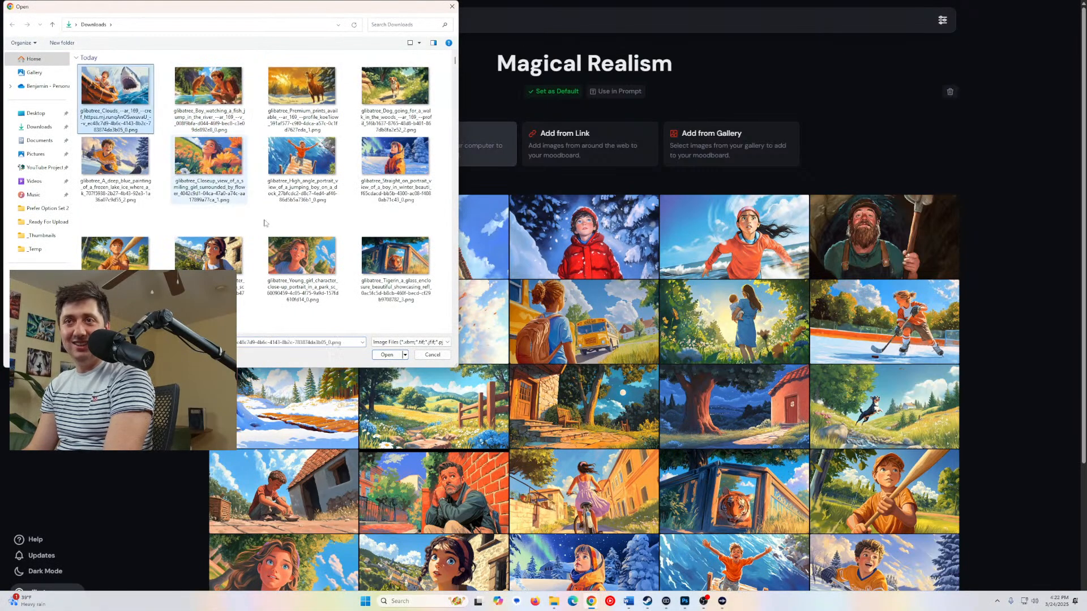
{"action": "left_click", "coordinate": [386, 355]}
Open the newest "Clouds" edit from the creation feed and trace its parent images back to the original "Children's book page" image.
{"action": "left_click", "coordinate": [39, 72]}
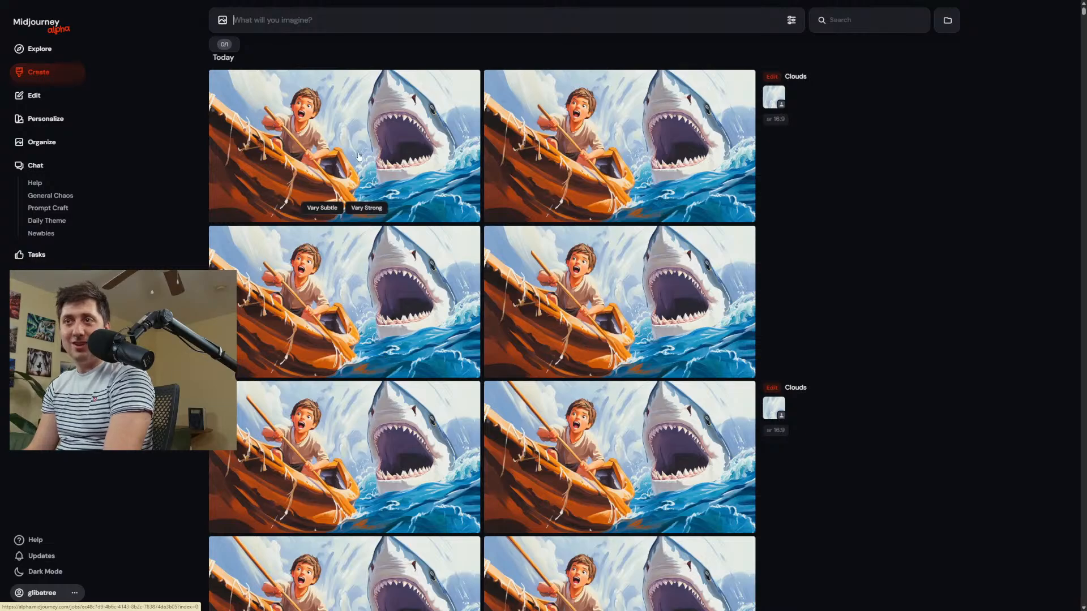
{"action": "left_click", "coordinate": [769, 78]}
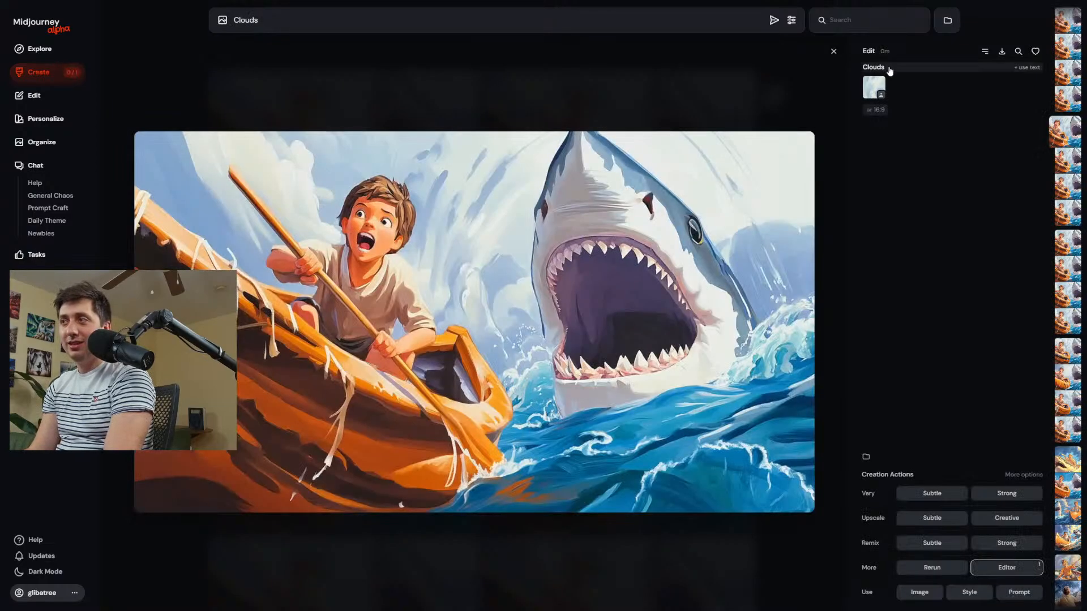
{"action": "mouse_move", "coordinate": [864, 53]}
{"action": "left_click", "coordinate": [763, 53]}
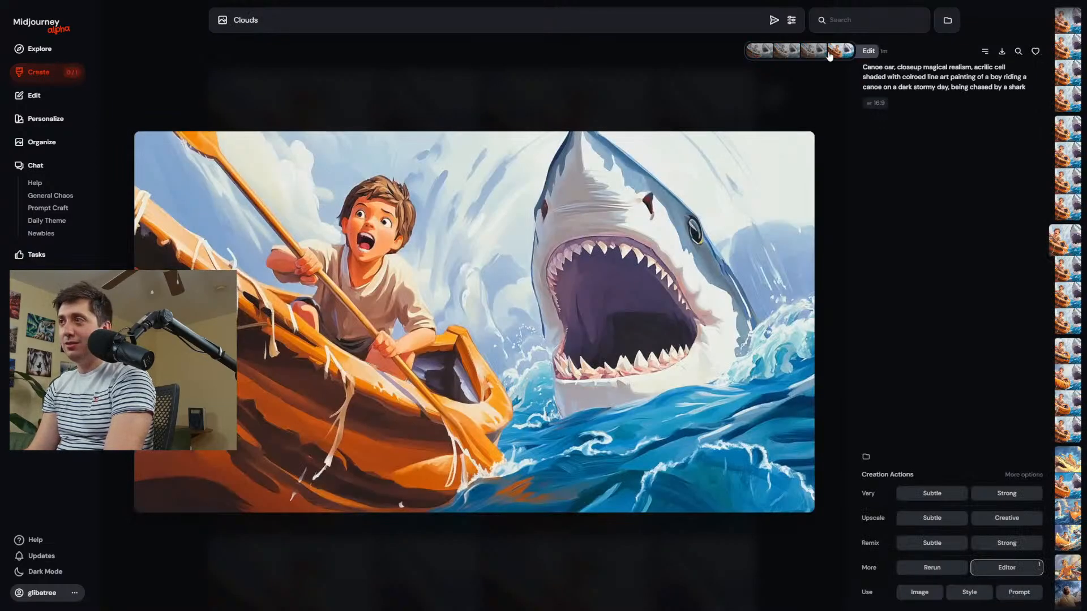
{"action": "left_click", "coordinate": [835, 54]}
{"action": "left_click", "coordinate": [787, 52]}
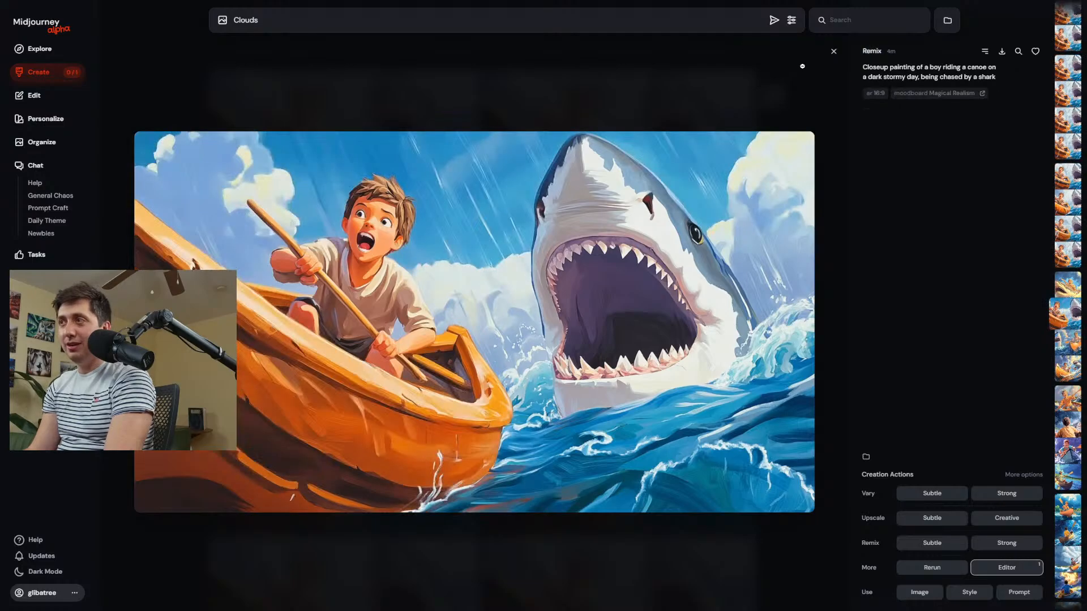
{"action": "left_click", "coordinate": [812, 50]}
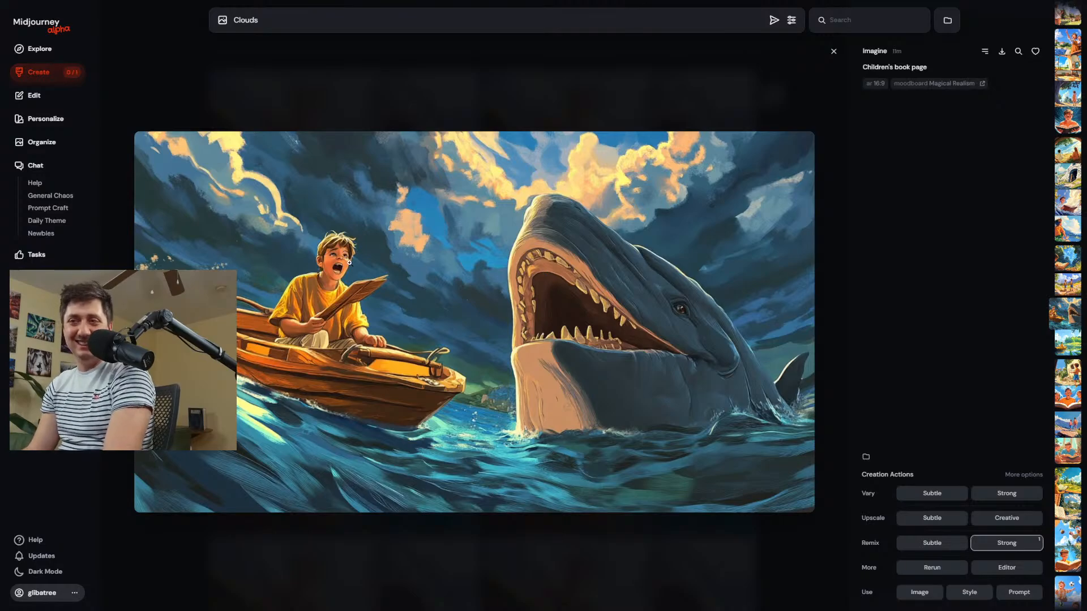
Return to the creation feed and review the earlier Magical Realism generations, including the canoe, street scene, and children's book images.
{"action": "key", "text": "alt+Left"}
{"action": "key", "text": "alt+Left"}
{"action": "key", "text": "alt+Left"}
{"action": "key", "text": "alt+Left"}
{"action": "key", "text": "alt+Left"}
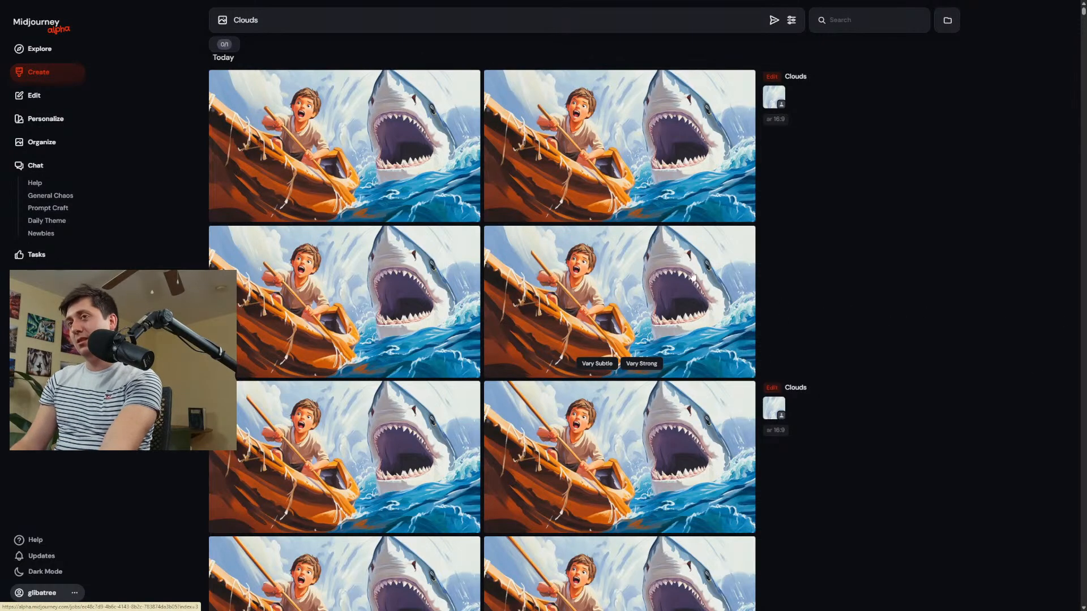
{"action": "scroll", "coordinate": [673, 274], "scroll_direction": "down", "scroll_amount": 3}
{"action": "scroll", "coordinate": [673, 273], "scroll_direction": "down", "scroll_amount": 15}
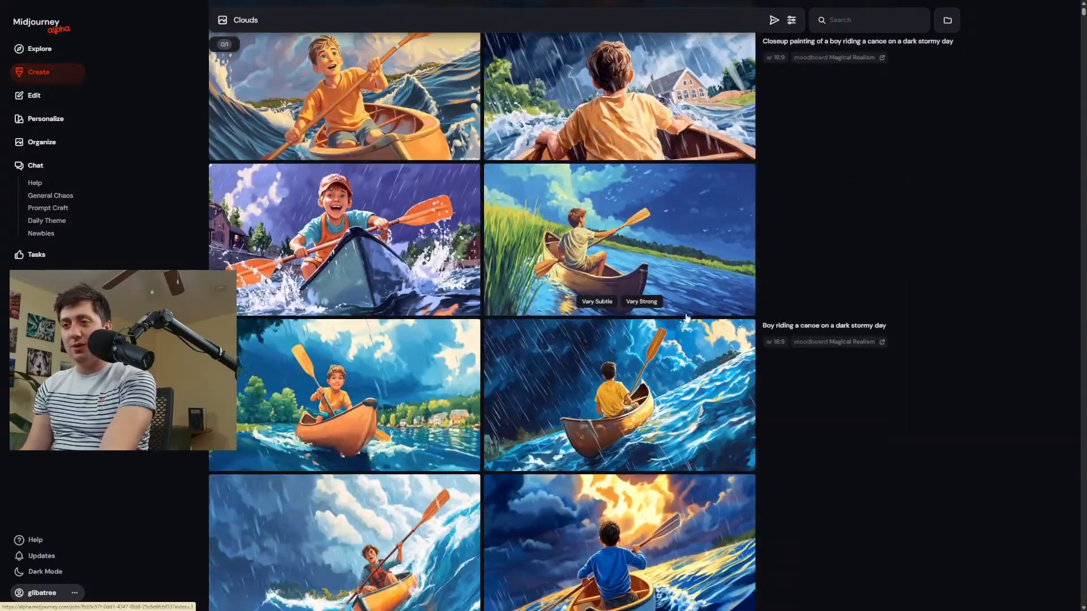
{"action": "scroll", "coordinate": [706, 314], "scroll_direction": "down", "scroll_amount": 20}
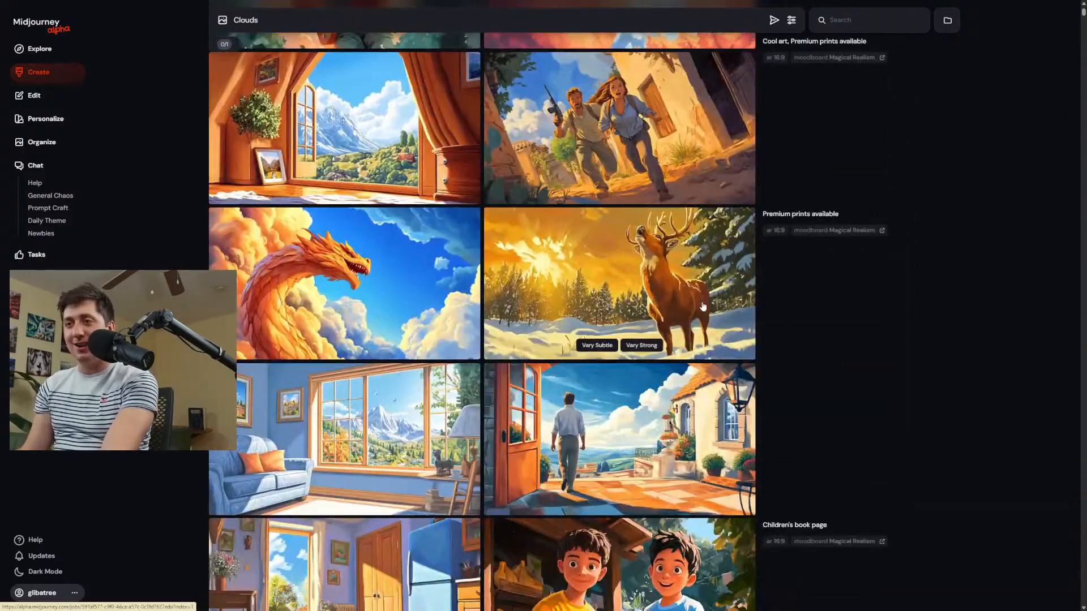
{"action": "scroll", "coordinate": [702, 316], "scroll_direction": "down", "scroll_amount": 5}
{"action": "scroll", "coordinate": [646, 259], "scroll_direction": "up", "scroll_amount": 4}
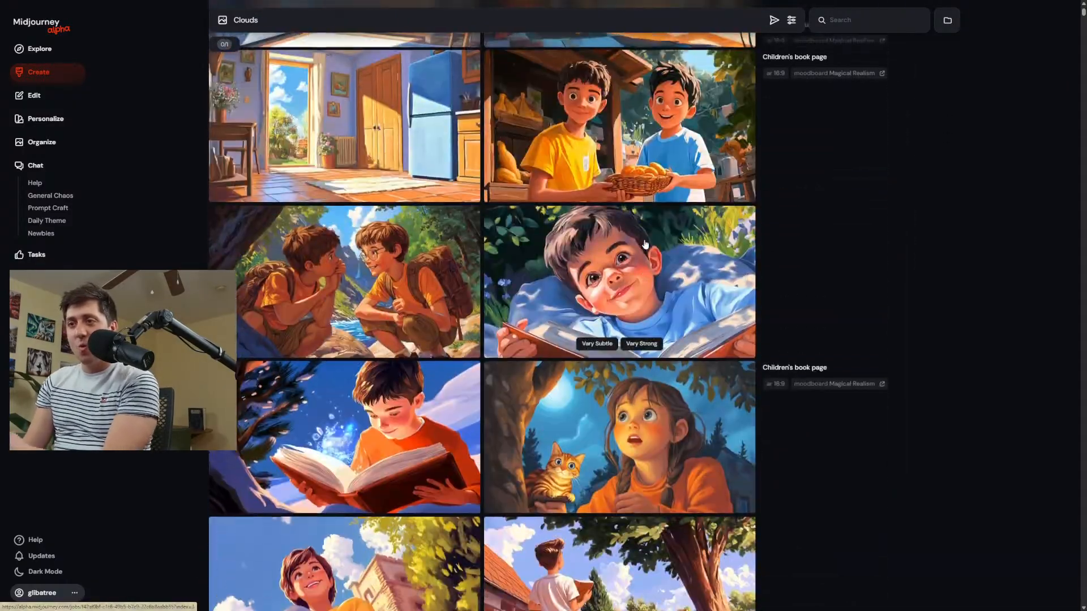
{"action": "scroll", "coordinate": [646, 259], "scroll_direction": "down", "scroll_amount": 6}
{"action": "scroll", "coordinate": [646, 263], "scroll_direction": "up", "scroll_amount": 10}
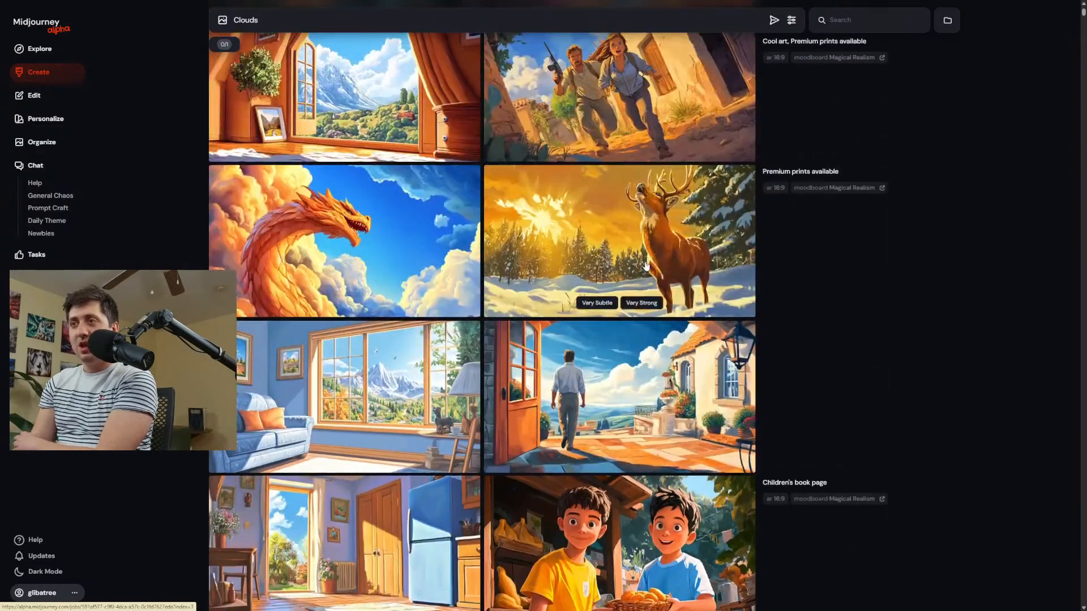
{"action": "scroll", "coordinate": [543, 255], "scroll_direction": "up", "scroll_amount": 8}
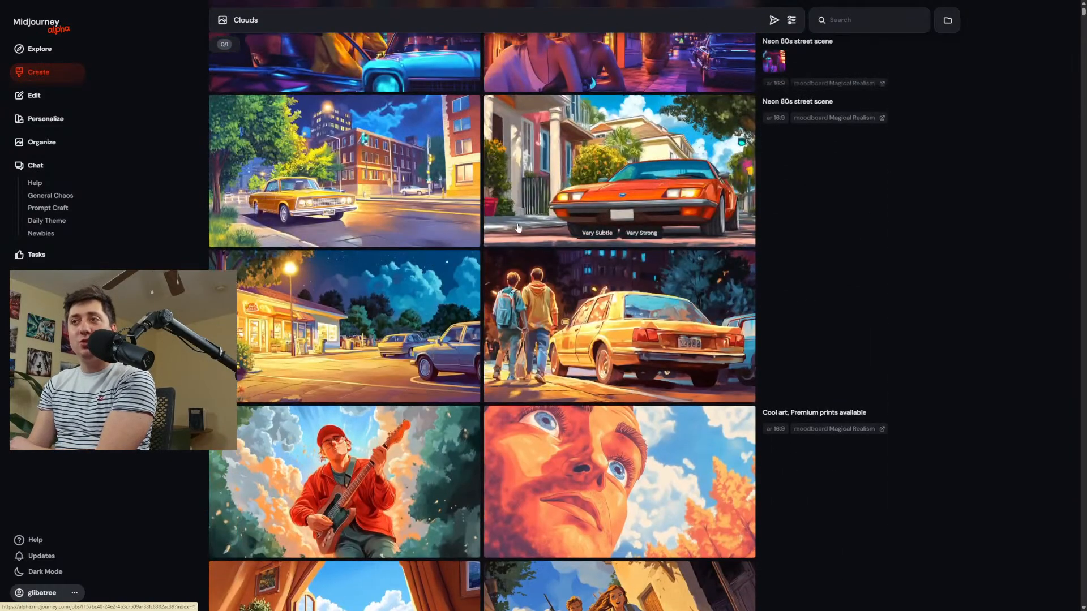
{"action": "scroll", "coordinate": [556, 312], "scroll_direction": "up", "scroll_amount": 9}
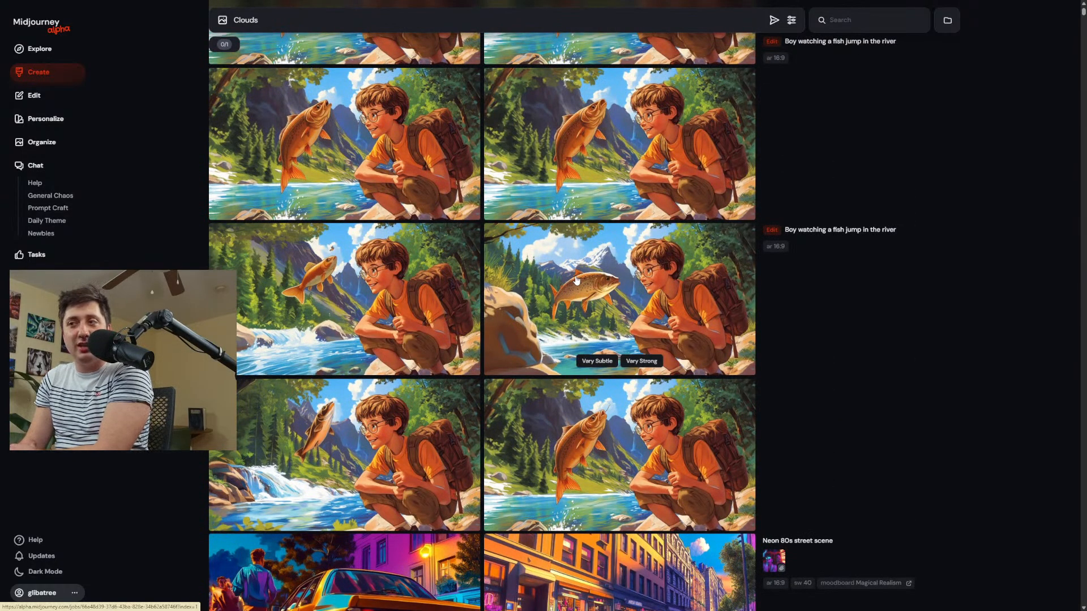
{"action": "scroll", "coordinate": [576, 280], "scroll_direction": "up", "scroll_amount": 5}
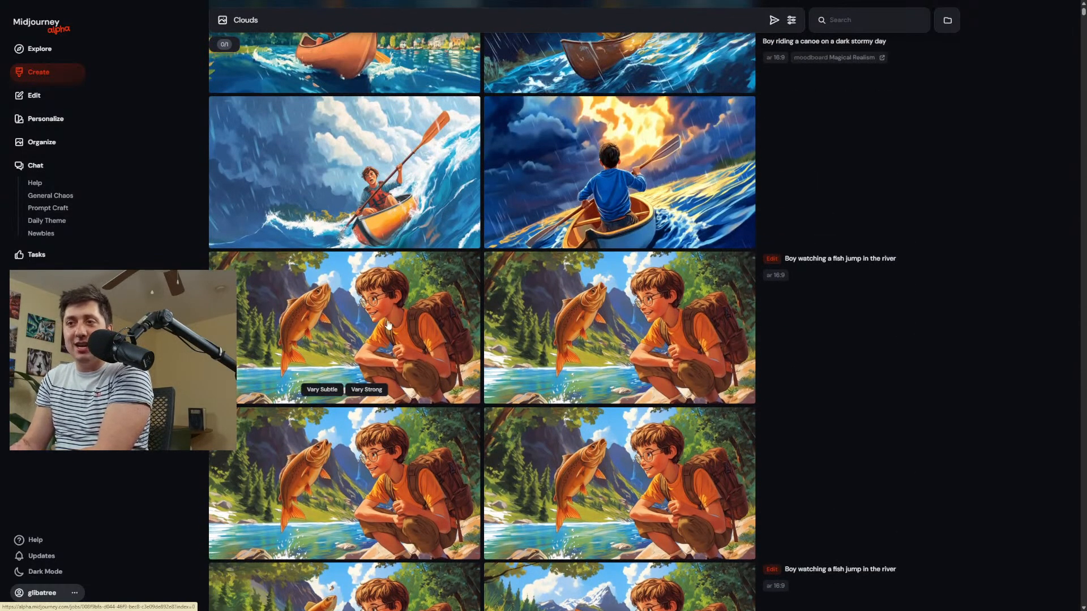
{"action": "scroll", "coordinate": [980, 216], "scroll_direction": "up", "scroll_amount": 10}
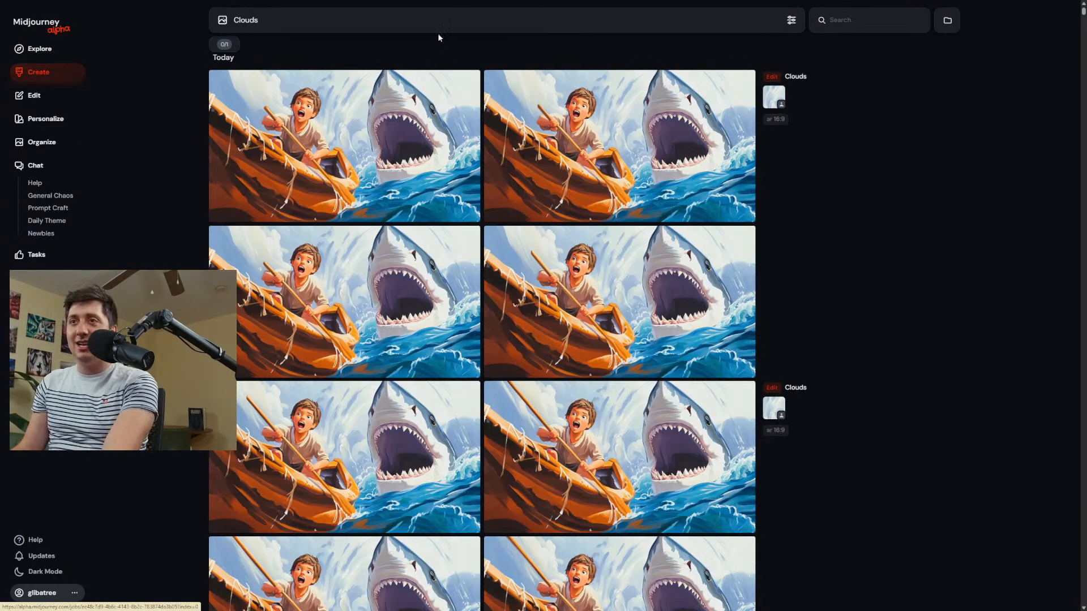
Replace the prompt text with "A mom walking her dog in the park" and generate the images.
{"action": "key", "text": "ctrl+a"}
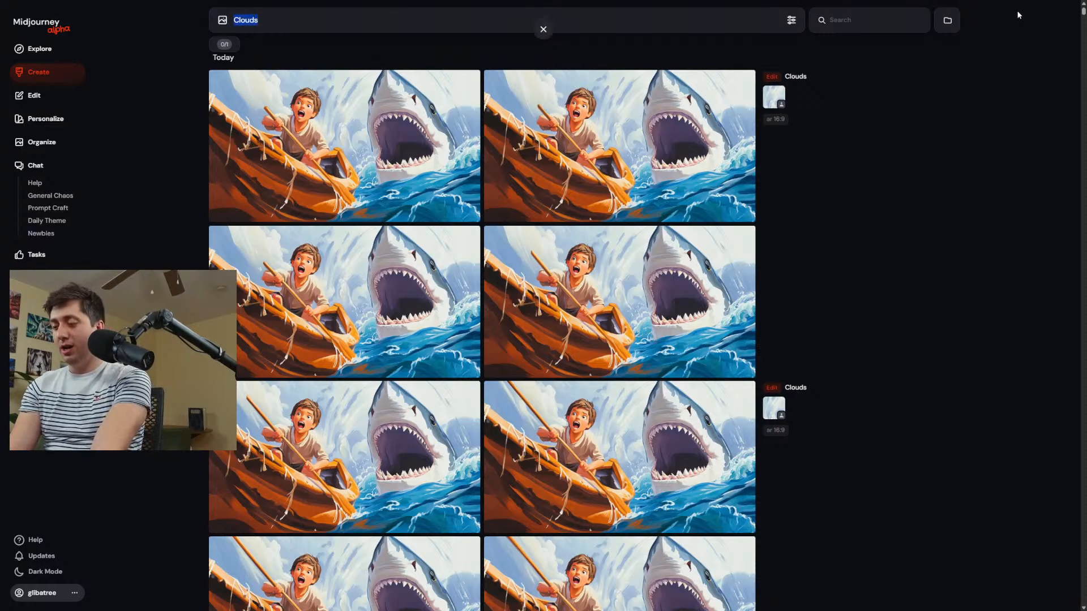
{"action": "type", "text": "A"}
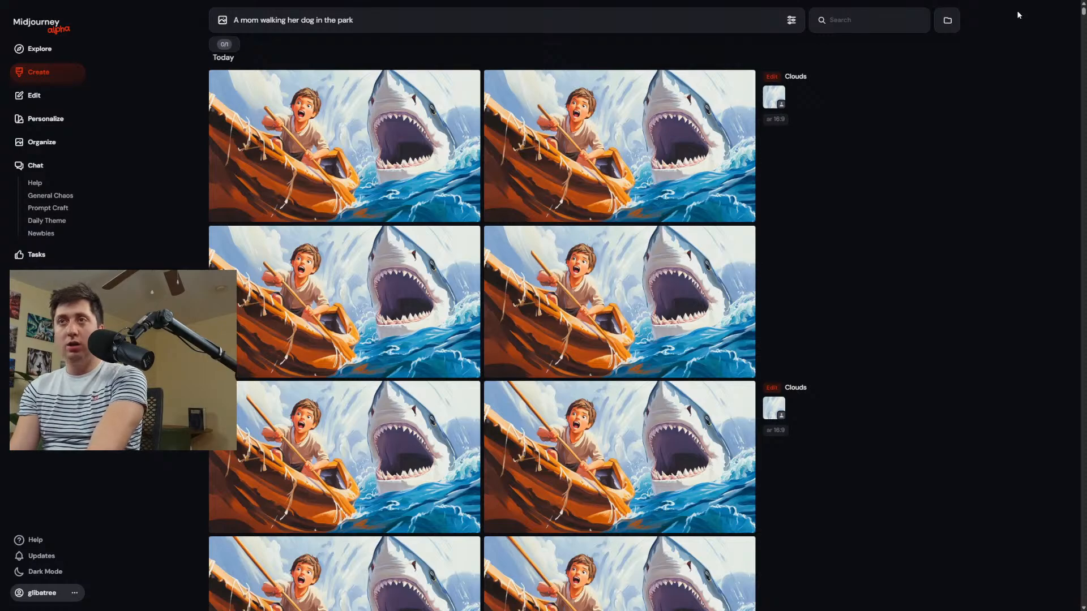
{"action": "key", "text": "Return"}
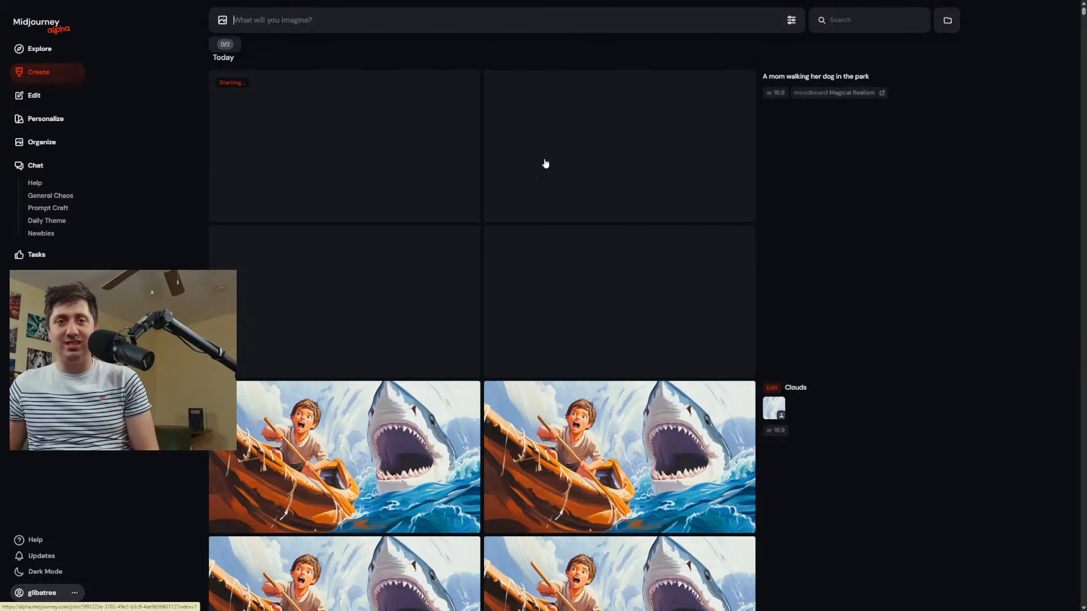
{"action": "mouse_move", "coordinate": [403, 471]}
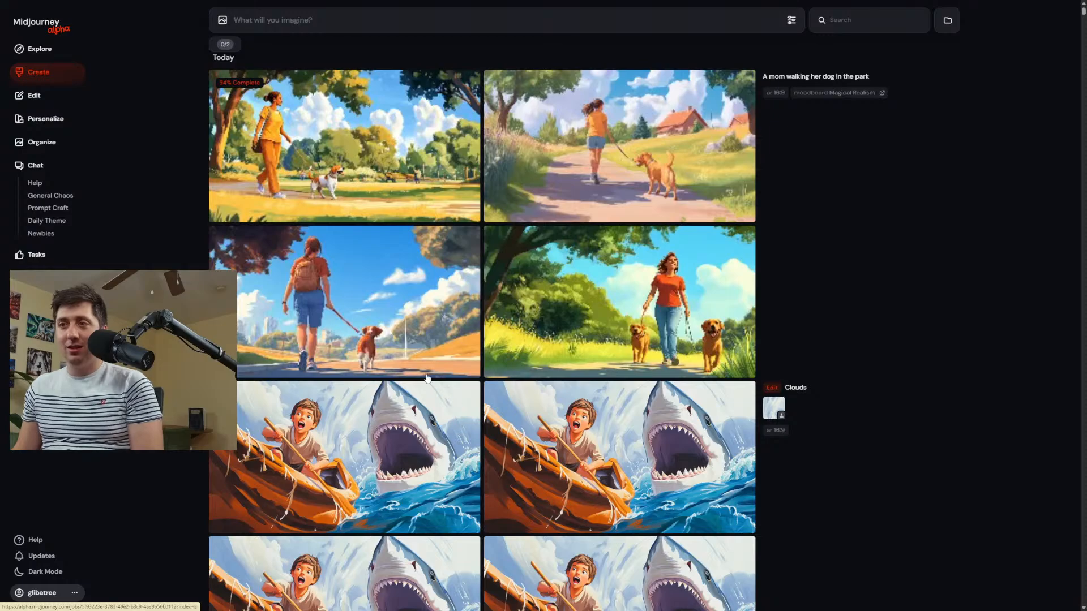
Enlarge individual results of the dog-walking prompt, including the woman with two dogs and the one with a backpack, and return to the feed.
{"action": "left_click", "coordinate": [376, 324]}
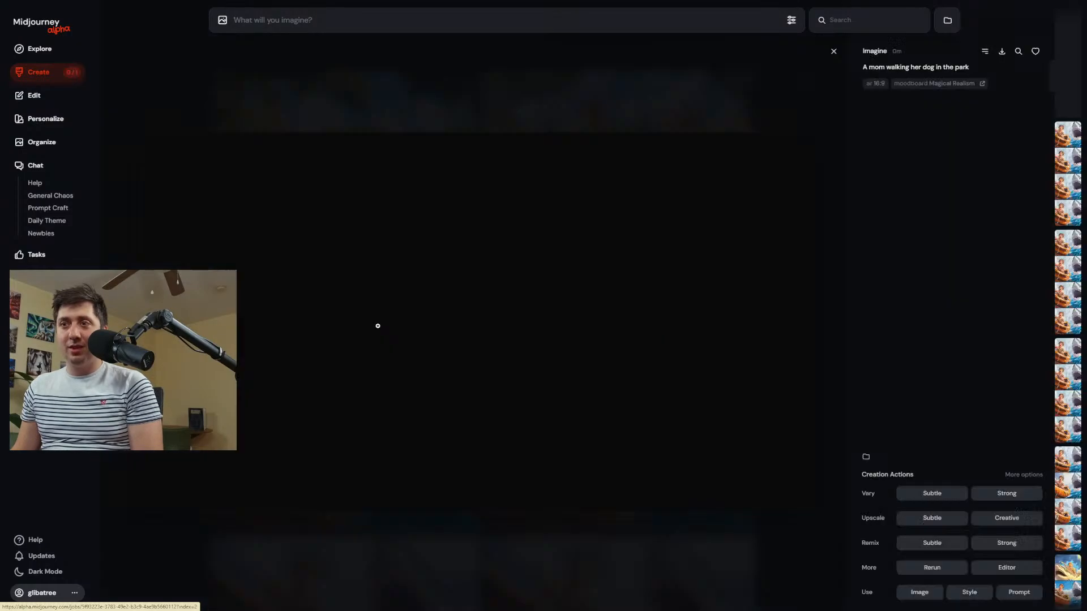
{"action": "left_click", "coordinate": [429, 65]}
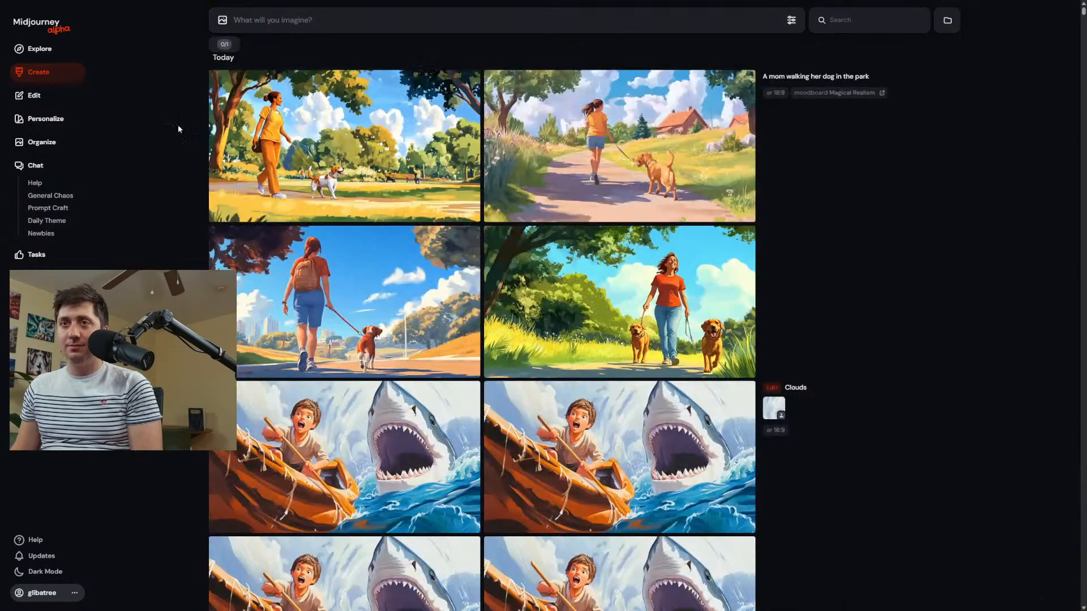
{"action": "left_click", "coordinate": [777, 78]}
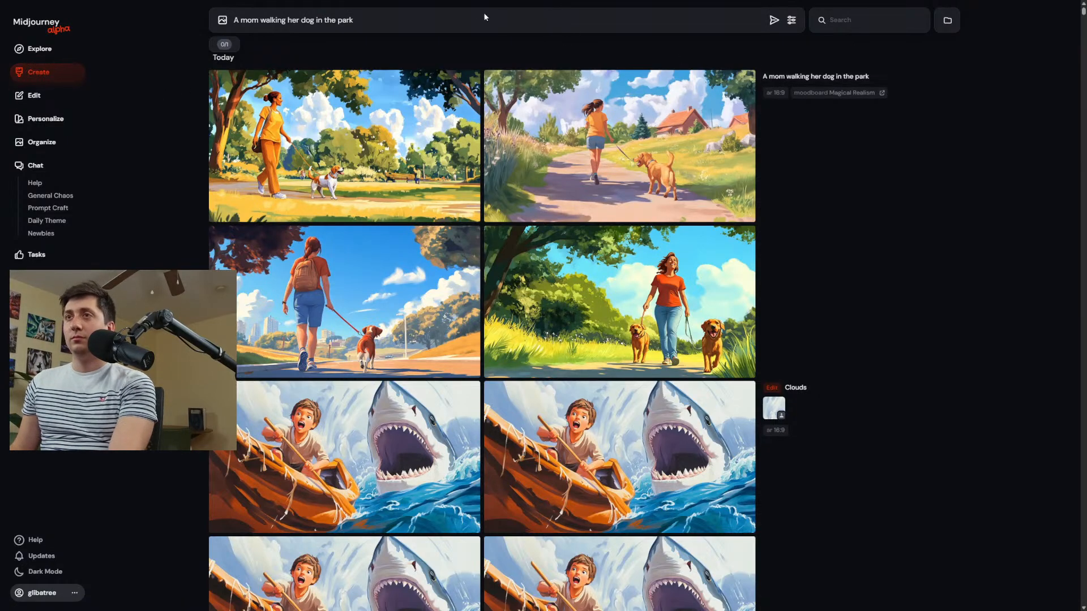
{"action": "left_click_drag", "start_coordinate": [385, 20], "coordinate": [235, 22]}
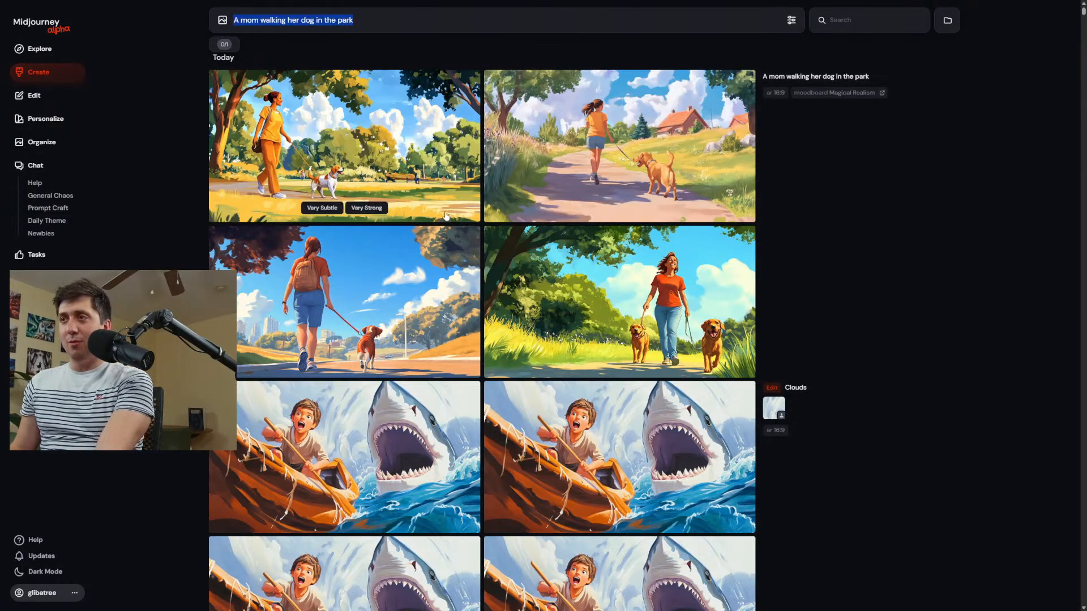
{"action": "left_click", "coordinate": [582, 276]}
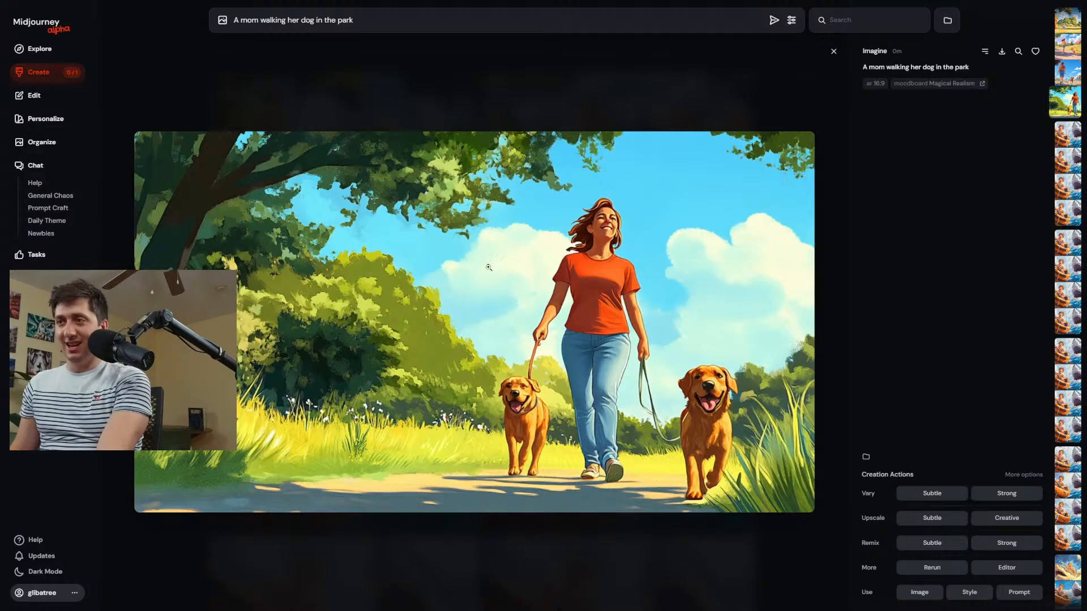
{"action": "left_click", "coordinate": [545, 118]}
{"action": "left_click", "coordinate": [267, 331]}
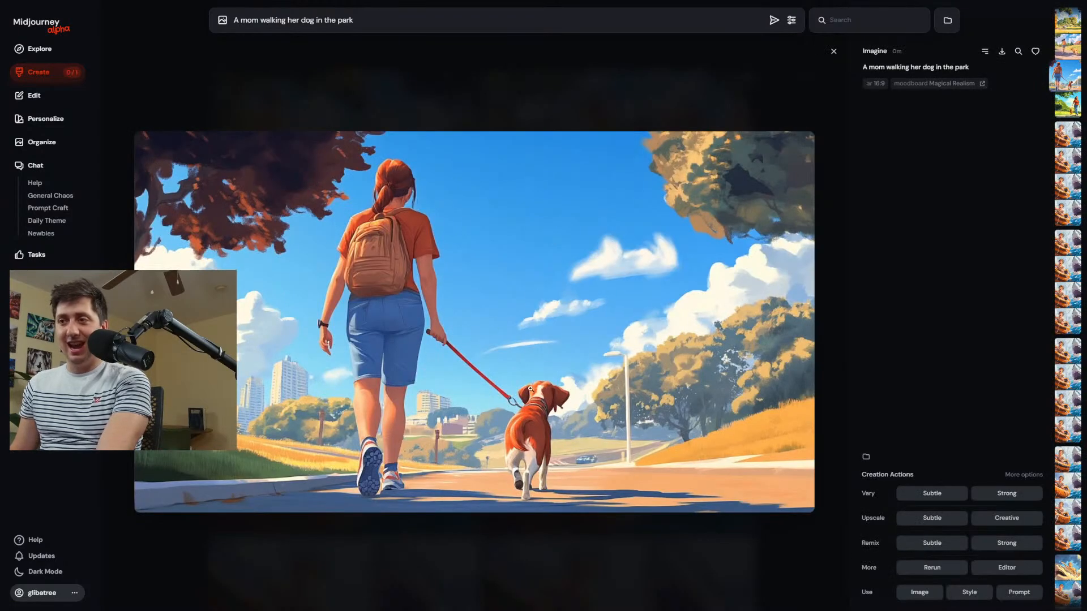
{"action": "left_click", "coordinate": [469, 69]}
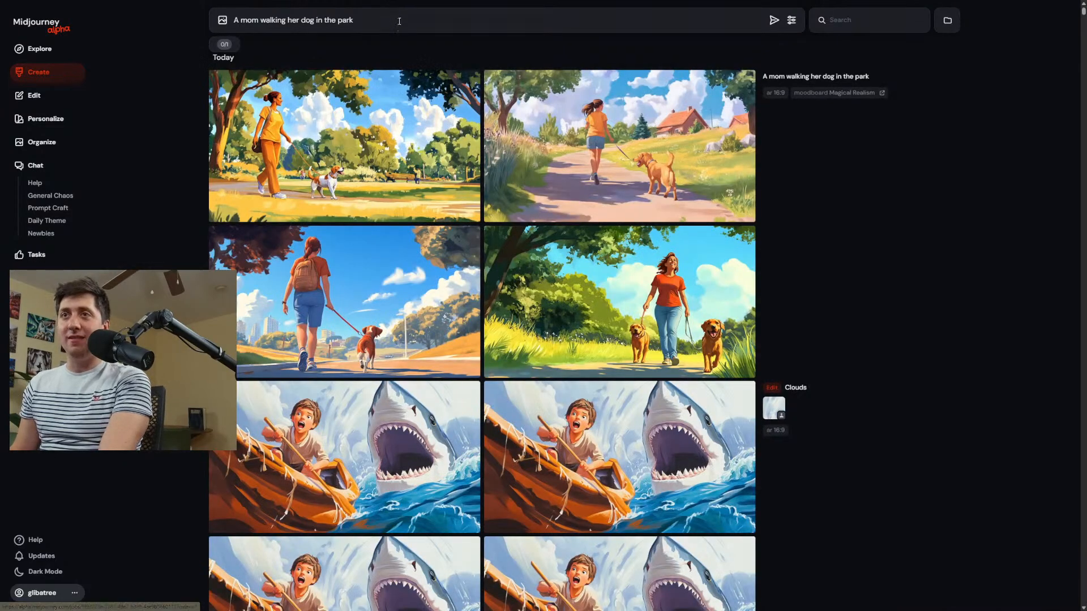
Replace the prompt with "Closeup portrait of a mom in a park" and generate the images.
{"action": "left_click_drag", "start_coordinate": [396, 20], "coordinate": [212, 26]}
{"action": "type", "text": "Closeup"}
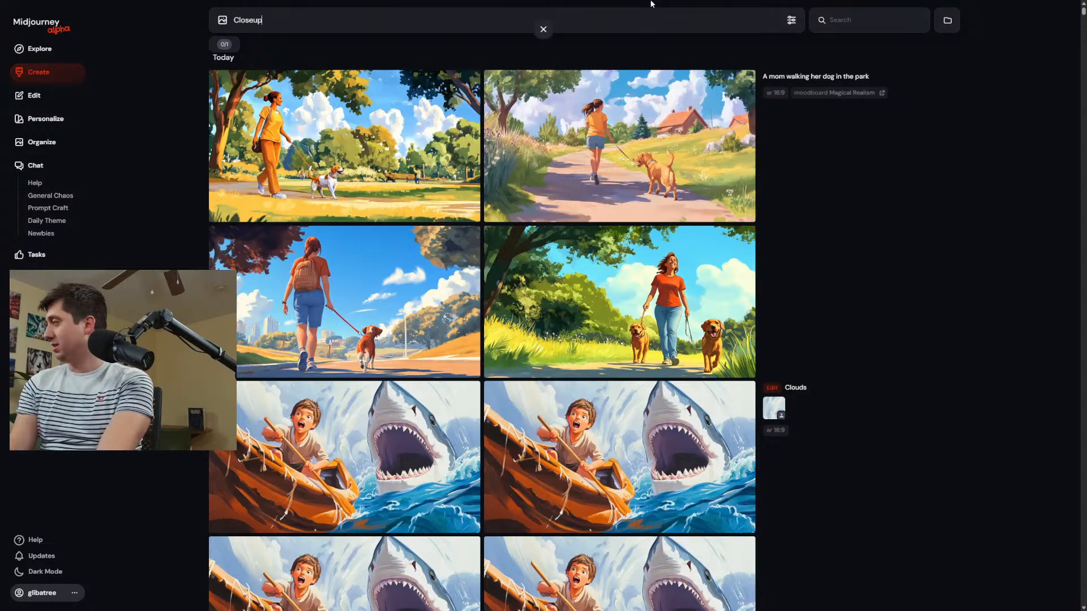
{"action": "type", "text": " portrait of a mom in a park"}
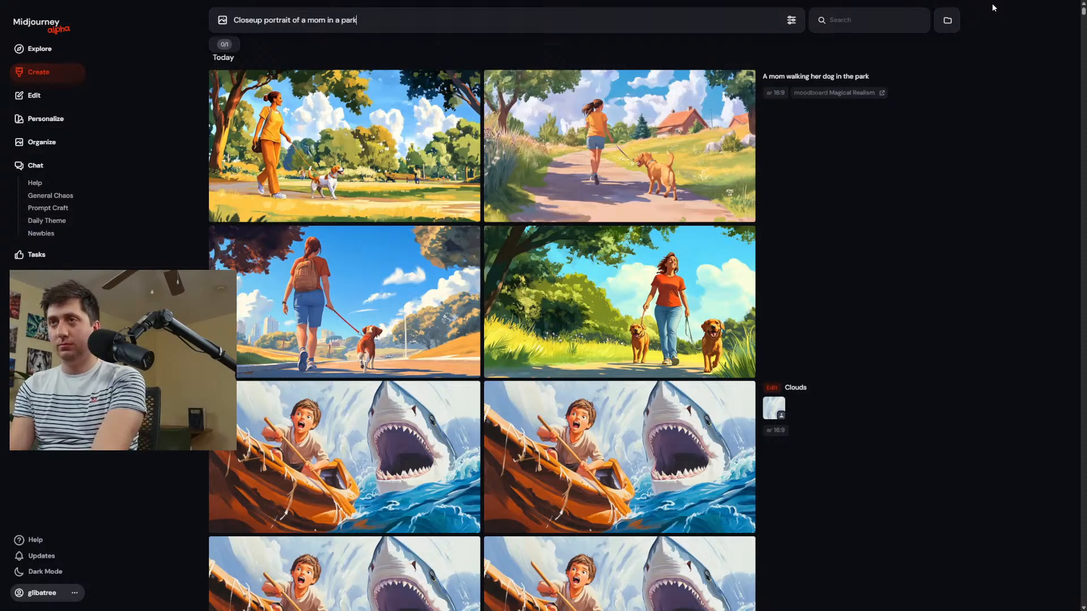
{"action": "key", "text": "Return"}
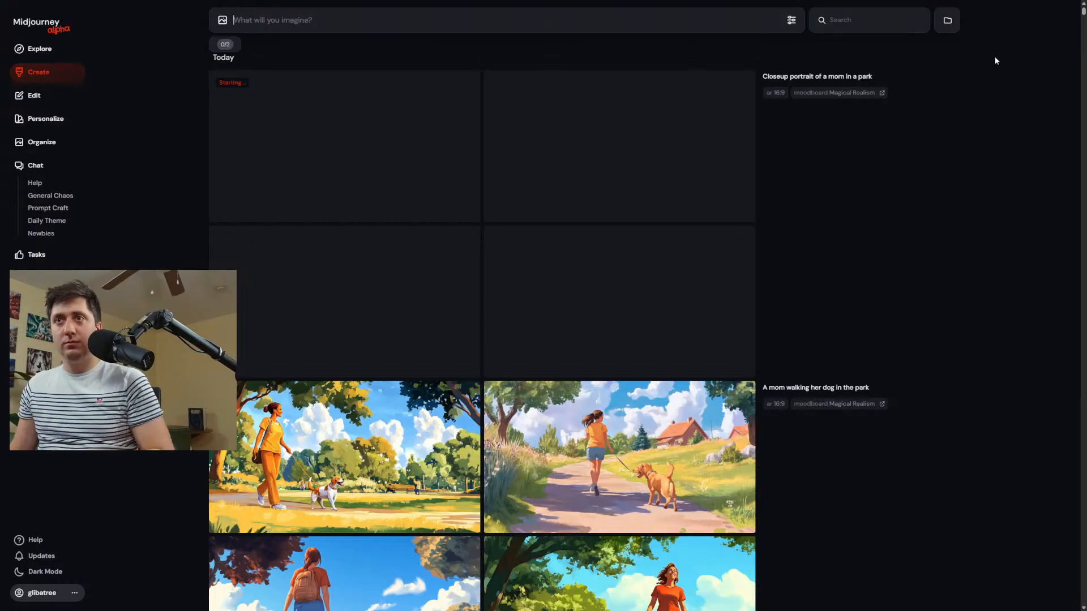
Open the portrait of the long-haired woman in the yellow shirt in the image editor.
{"action": "left_click", "coordinate": [813, 83]}
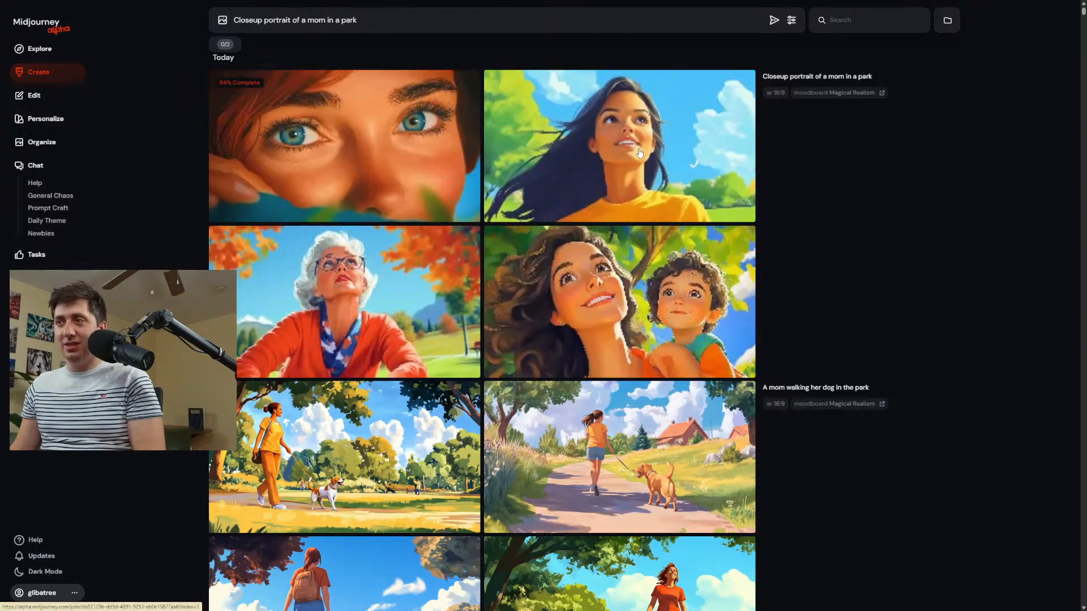
{"action": "left_click", "coordinate": [509, 182]}
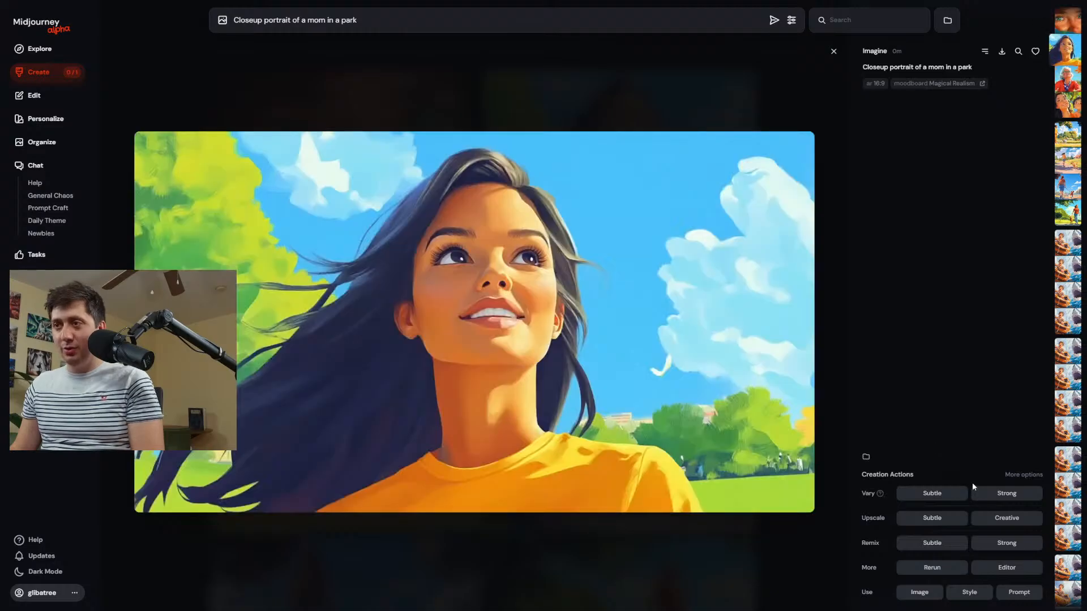
{"action": "left_click", "coordinate": [1006, 568]}
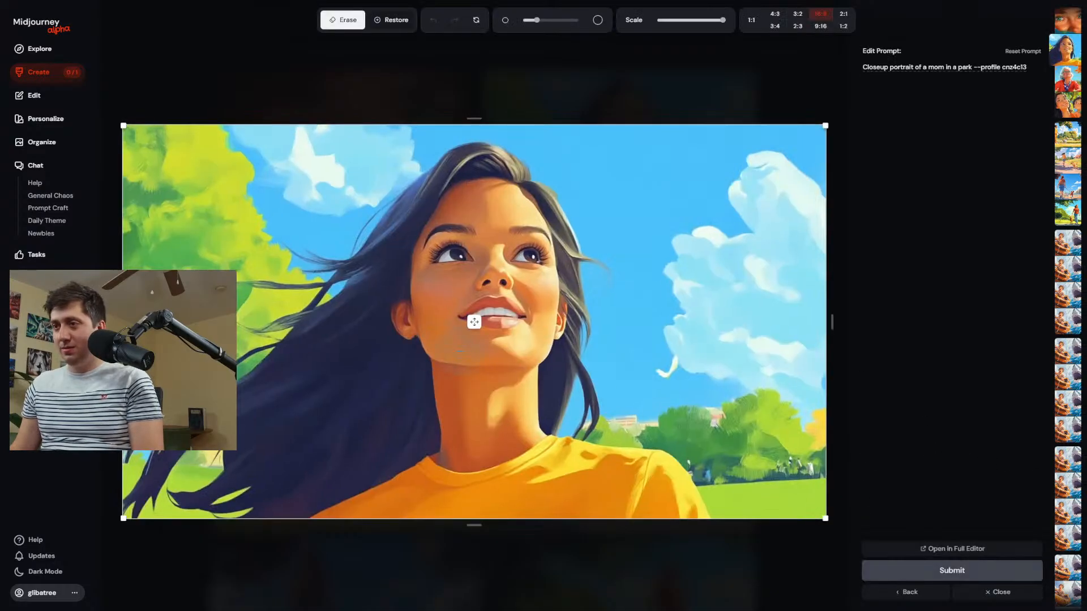
Erase the woman's face with an enlarged brush, then scale the image down and place it near the canvas's upper middle.
{"action": "scroll", "coordinate": [413, 313], "scroll_direction": "down", "scroll_amount": 5}
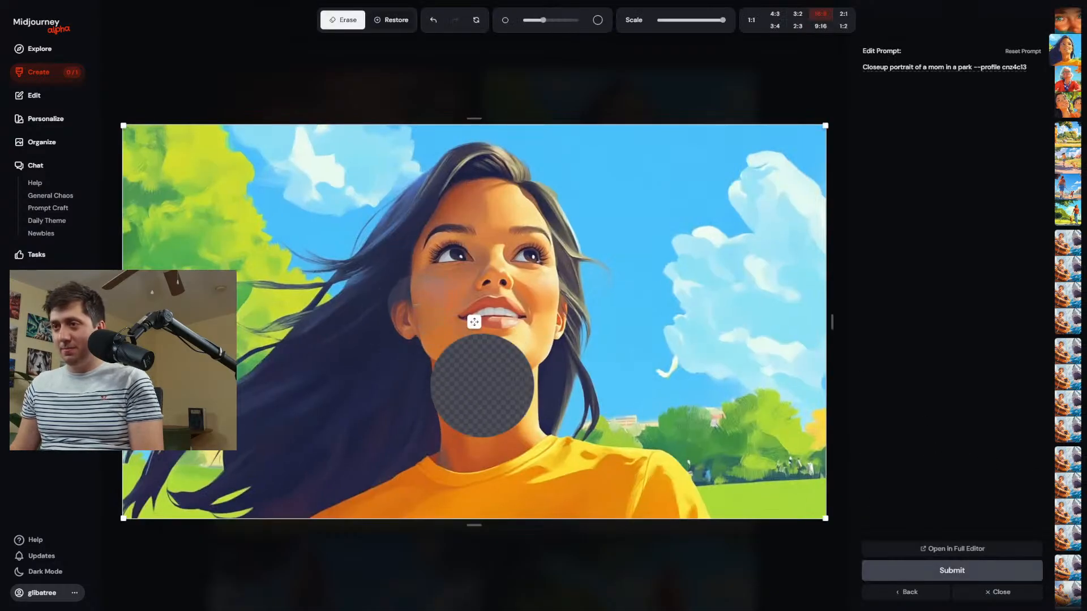
{"action": "scroll", "coordinate": [416, 311], "scroll_direction": "up", "scroll_amount": 6}
{"action": "left_click_drag", "start_coordinate": [481, 386], "coordinate": [493, 277]}
{"action": "left_click_drag", "start_coordinate": [826, 518], "coordinate": [567, 374]}
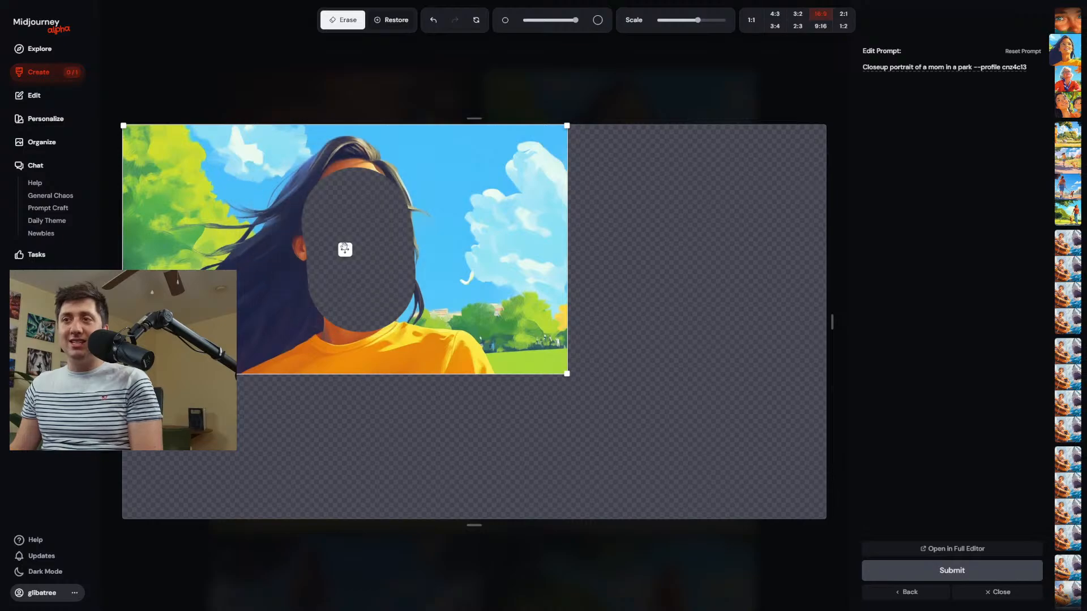
{"action": "left_click_drag", "start_coordinate": [345, 250], "coordinate": [504, 238]}
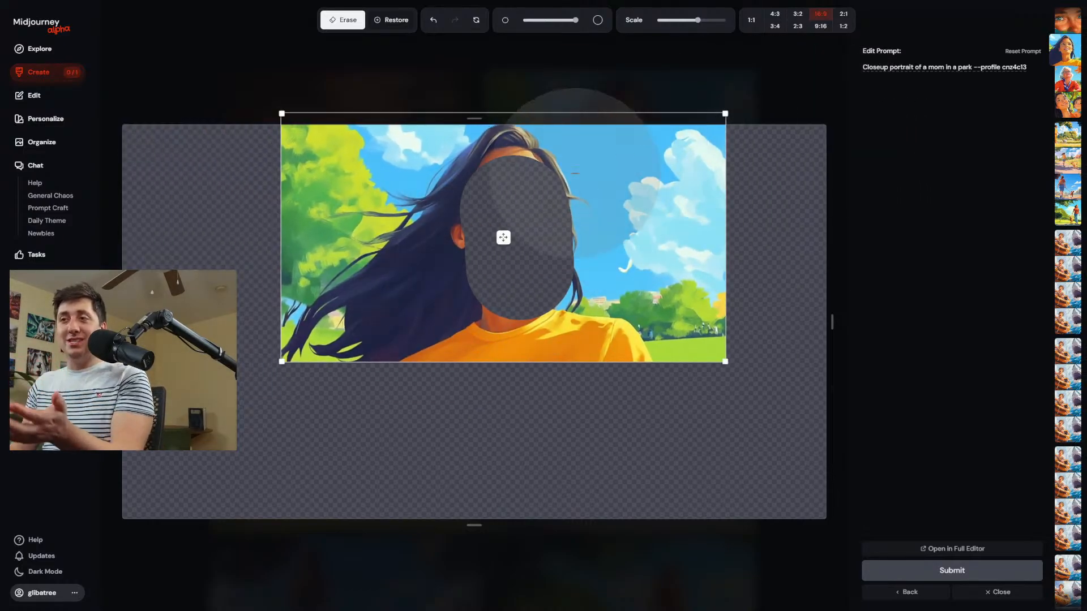
Extend the erased area over the forehead and neck, and erase a large round patch in the hair beside her shoulder.
{"action": "scroll", "coordinate": [521, 180], "scroll_direction": "down", "scroll_amount": 7}
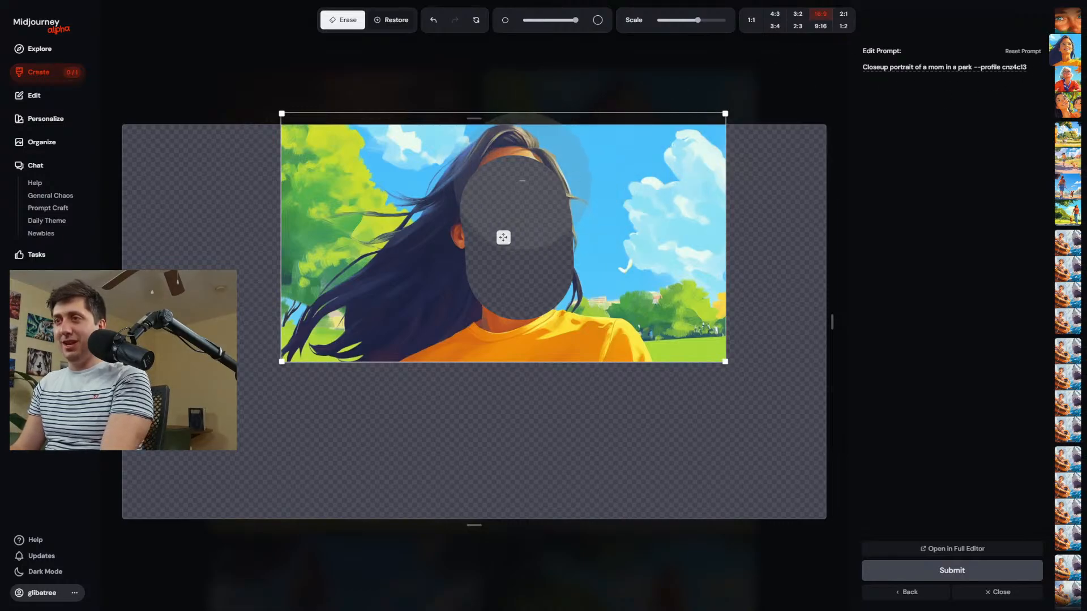
{"action": "left_click_drag", "start_coordinate": [513, 168], "coordinate": [517, 207]}
{"action": "mouse_move", "coordinate": [497, 315]}
{"action": "left_mouse_down"}
{"action": "mouse_move", "coordinate": [507, 305]}
{"action": "mouse_move", "coordinate": [461, 289]}
{"action": "left_mouse_up"}
{"action": "scroll", "coordinate": [441, 303], "scroll_direction": "up", "scroll_amount": 7}
{"action": "left_click", "coordinate": [412, 303]}
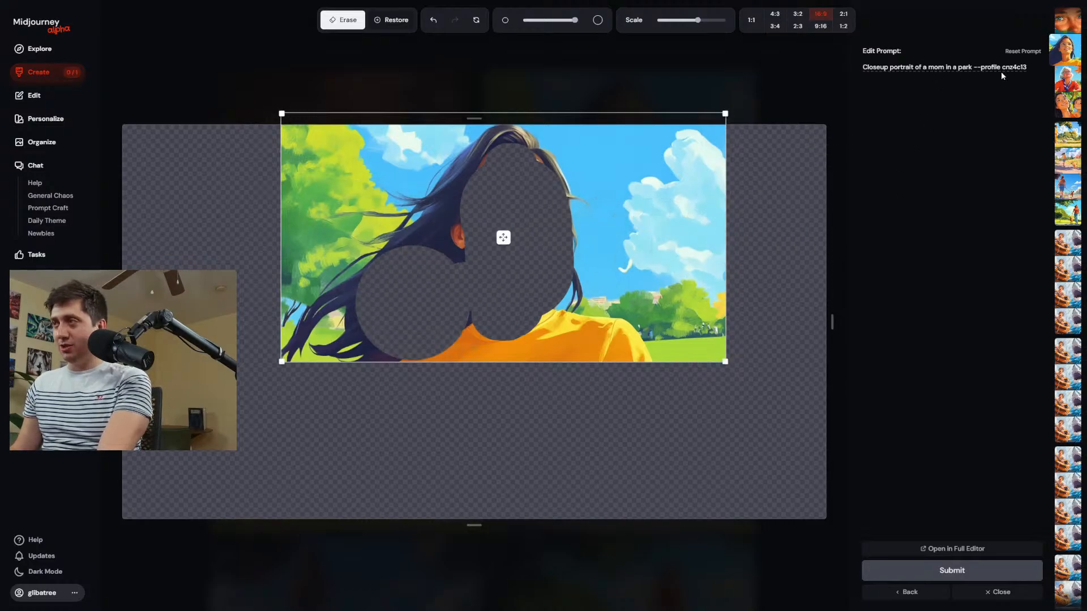
Insert ", walking her dog" before the profile parameter in the edit prompt, submit the edit, and return to the creation feed.
{"action": "triple_click", "coordinate": [1033, 67]}
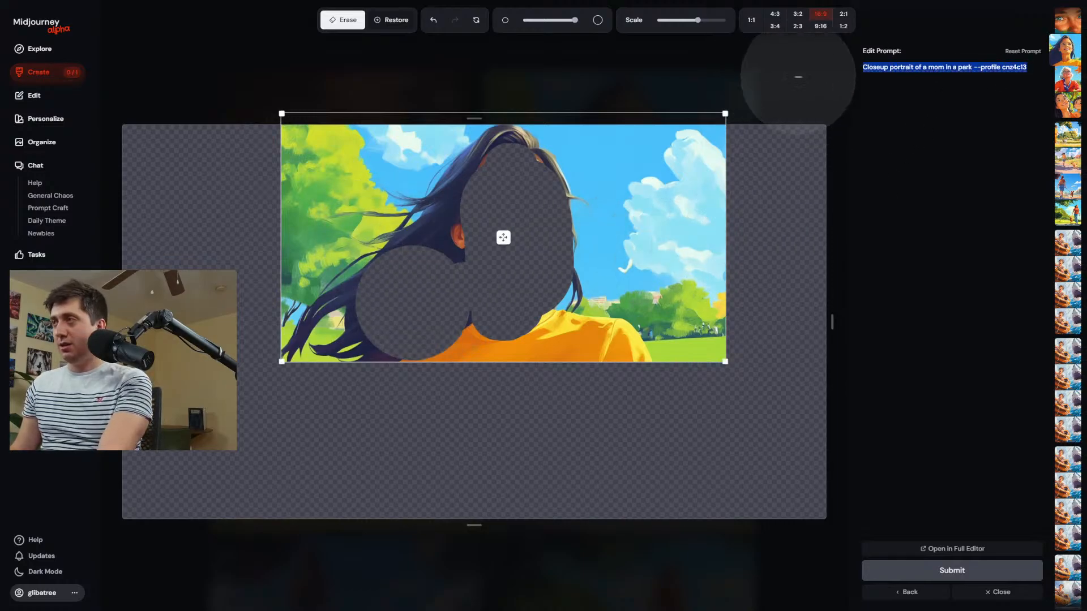
{"action": "left_click", "coordinate": [974, 67]}
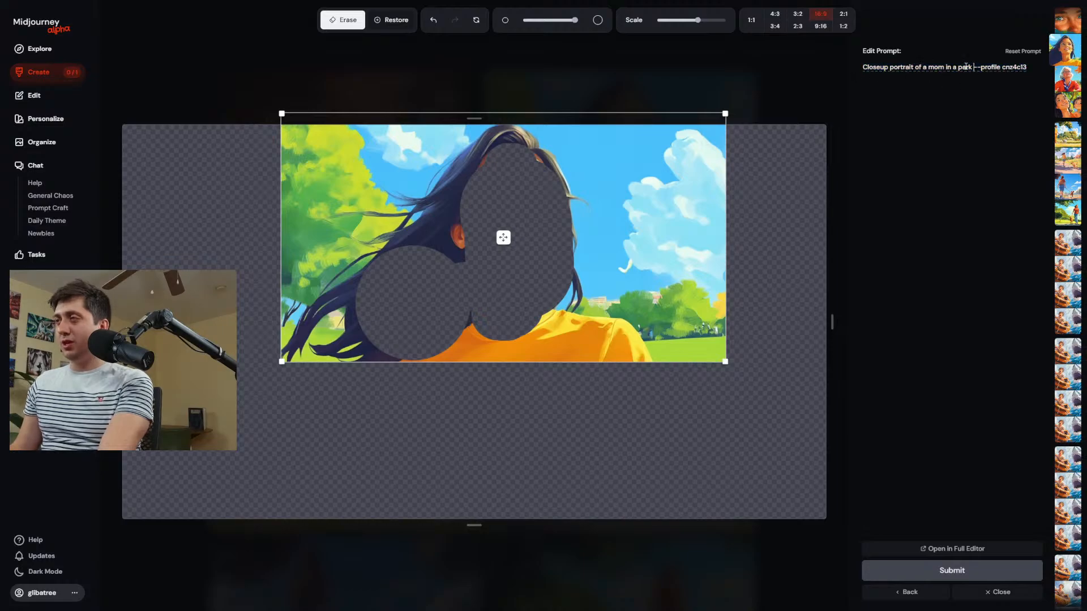
{"action": "type", "text": ", walking"}
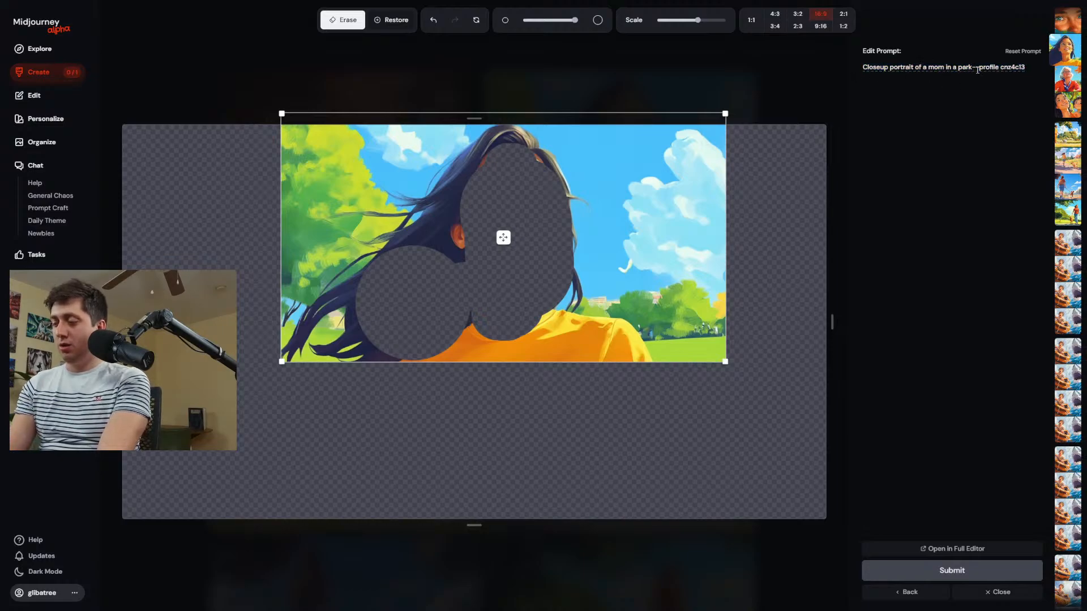
{"action": "type", "text": " her dog"}
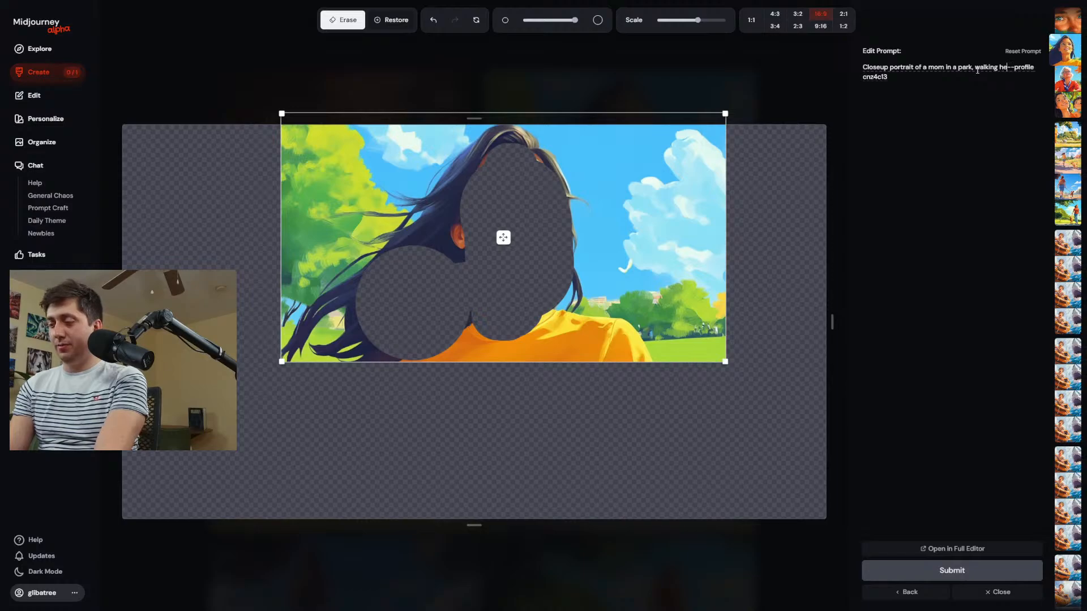
{"action": "key", "text": "Return"}
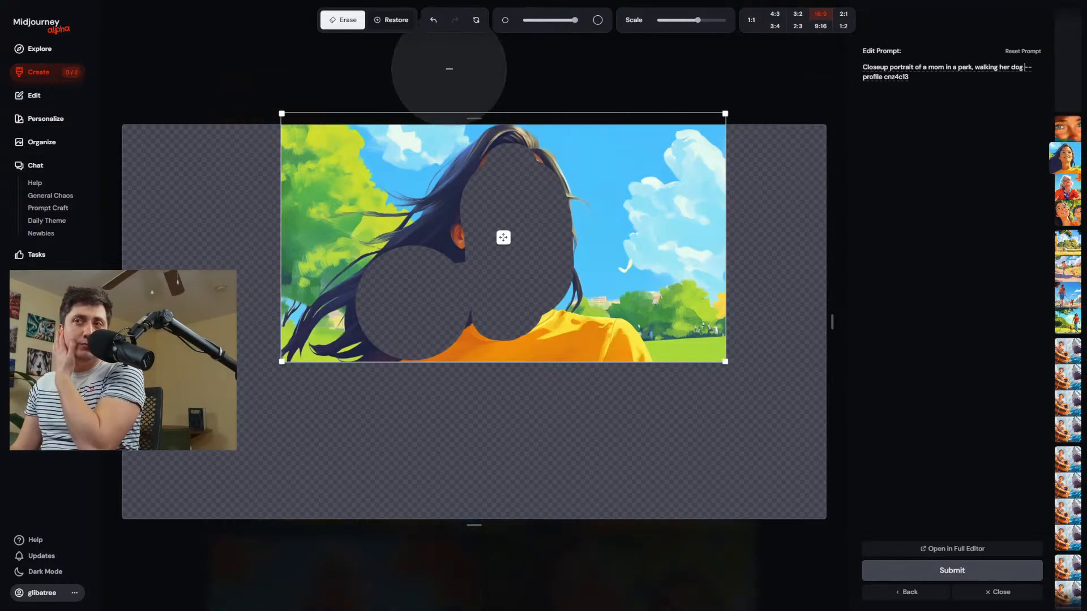
{"action": "left_click", "coordinate": [42, 71]}
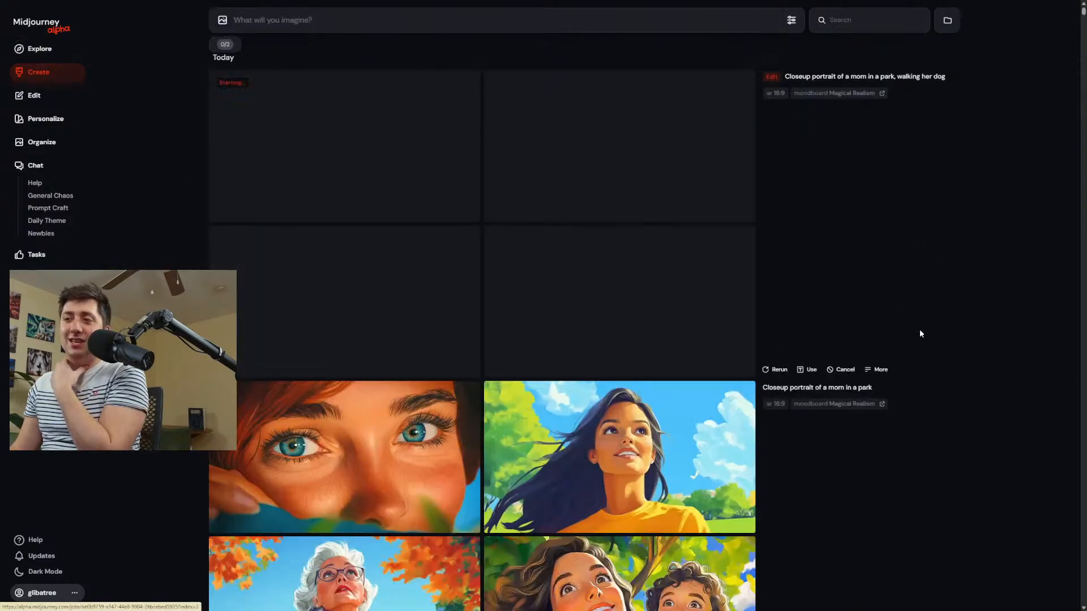
Reopen the parent portrait's masked edit from the new results, submit it again with the same prompt, and return to the creation feed.
{"action": "scroll", "coordinate": [919, 332], "scroll_direction": "down", "scroll_amount": 5}
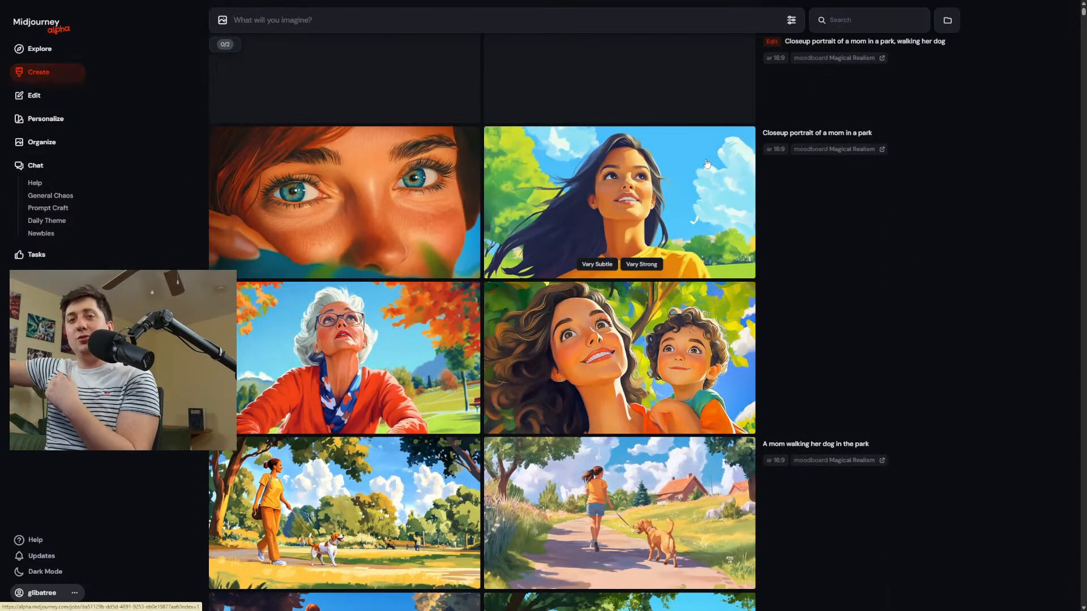
{"action": "scroll", "coordinate": [730, 167], "scroll_direction": "up", "scroll_amount": 5}
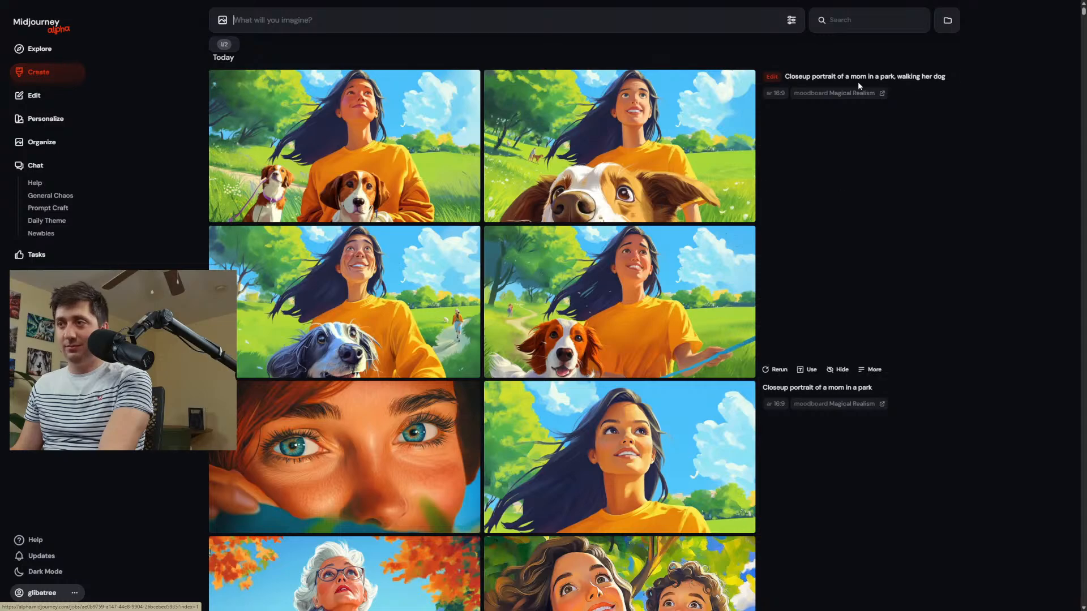
{"action": "left_click", "coordinate": [770, 77]}
{"action": "left_click", "coordinate": [1032, 573]}
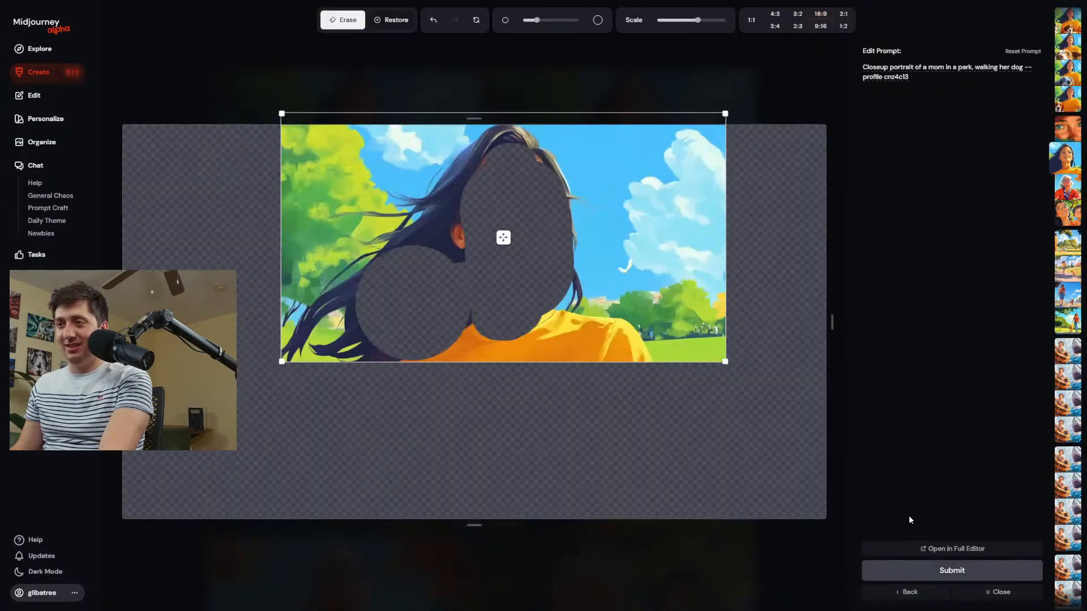
{"action": "left_click", "coordinate": [953, 571]}
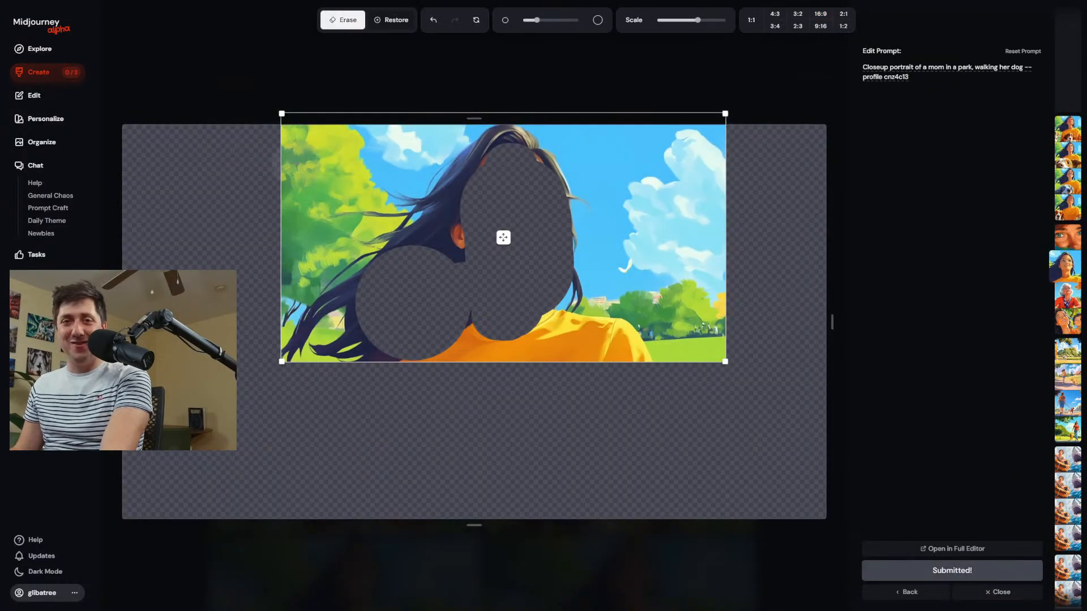
{"action": "left_click", "coordinate": [67, 77]}
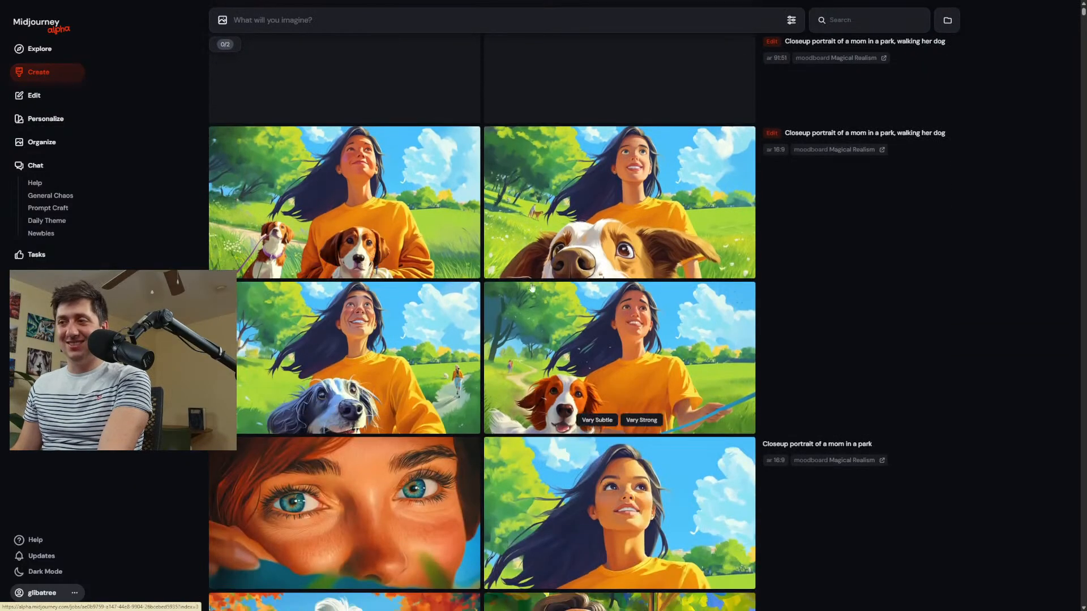
Enlarge the edit result with the big dog face in front of the woman, then return to the creation feed.
{"action": "left_click", "coordinate": [590, 298]}
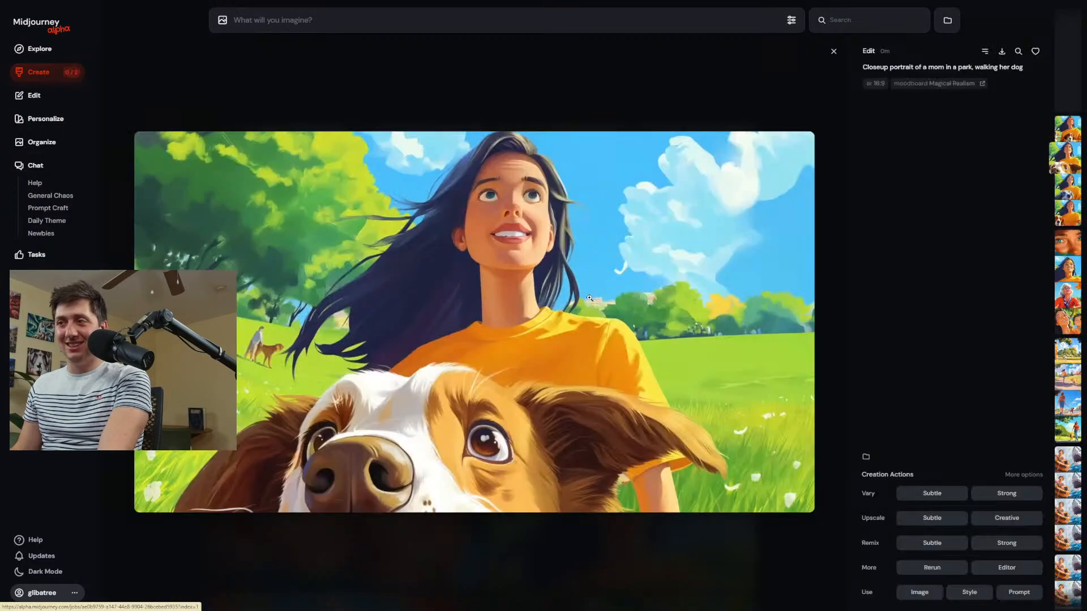
{"action": "left_click", "coordinate": [84, 74]}
{"action": "scroll", "coordinate": [371, 177], "scroll_direction": "down", "scroll_amount": 4}
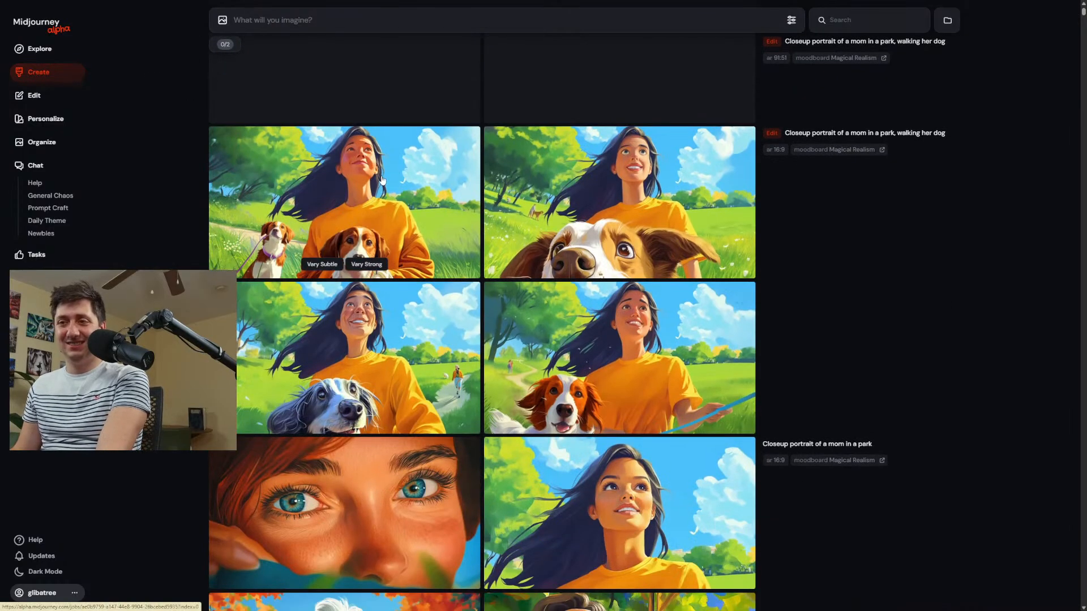
{"action": "scroll", "coordinate": [383, 180], "scroll_direction": "up", "scroll_amount": 4}
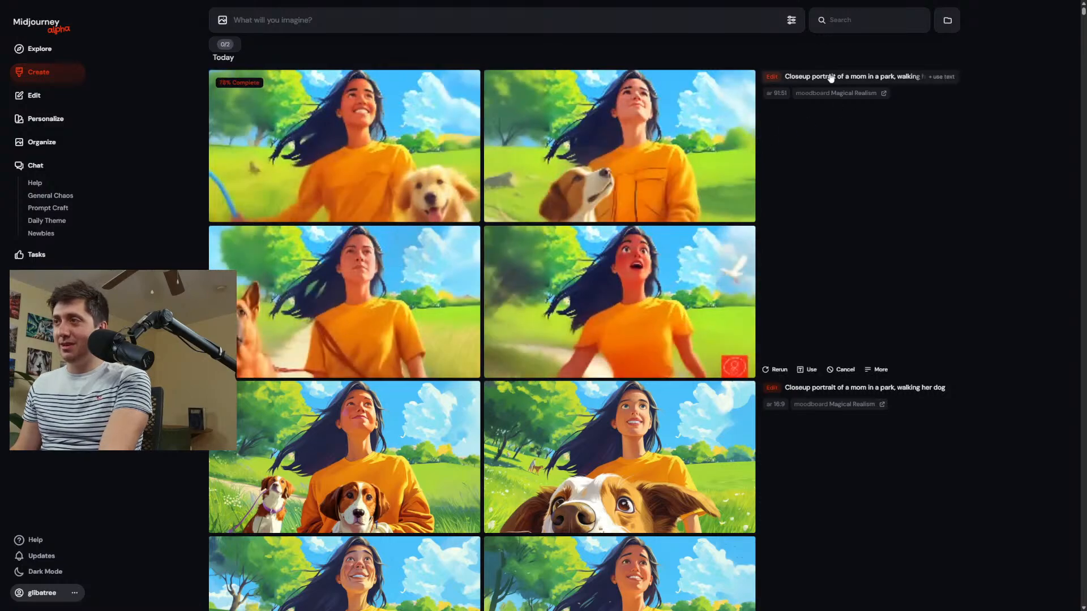
Open the newest edit result with the dog looking up at the woman and reopen its parent portrait in the editor.
{"action": "left_click", "coordinate": [835, 81]}
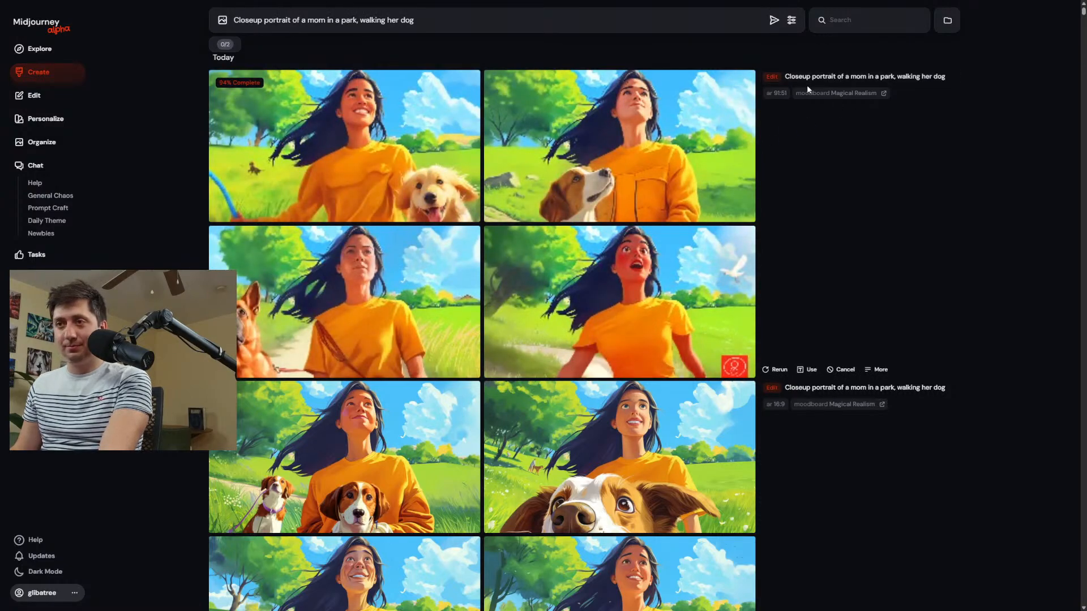
{"action": "left_click", "coordinate": [660, 298]}
{"action": "scroll", "coordinate": [454, 213], "scroll_direction": "up", "scroll_amount": 2}
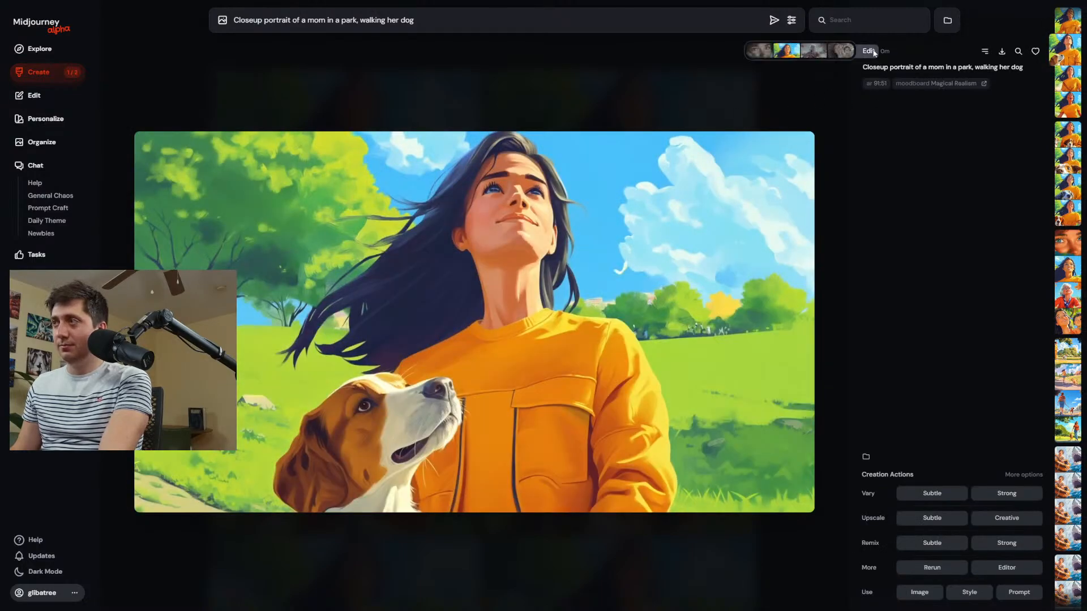
{"action": "left_click", "coordinate": [791, 52]}
{"action": "left_click", "coordinate": [1040, 568]}
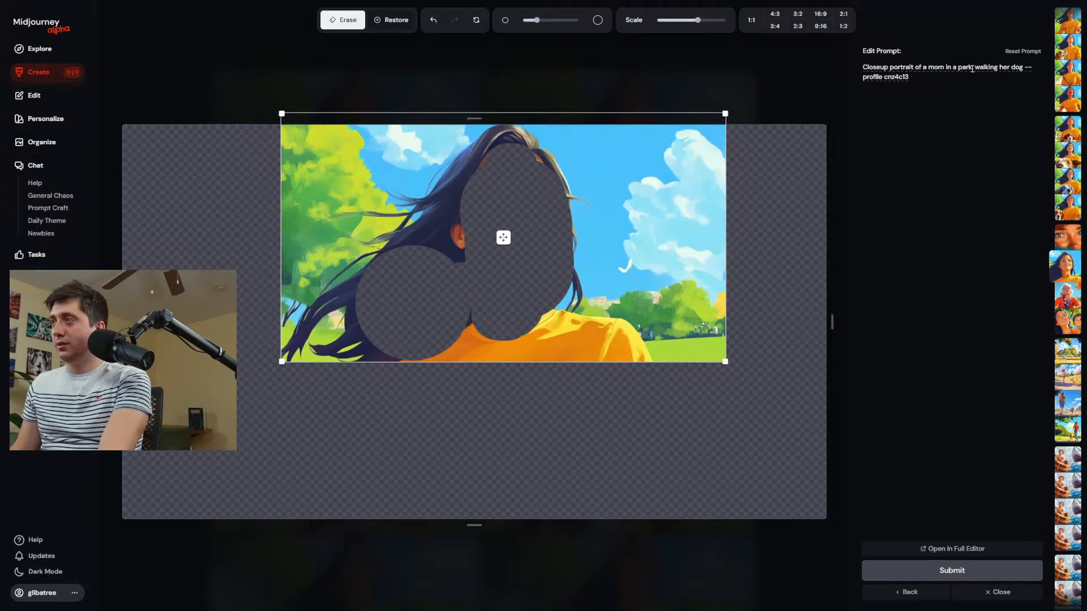
Remove ", walking her dog" from the edit prompt, submit the edit, and return to the creation feed.
{"action": "key", "text": "BackSpace"}
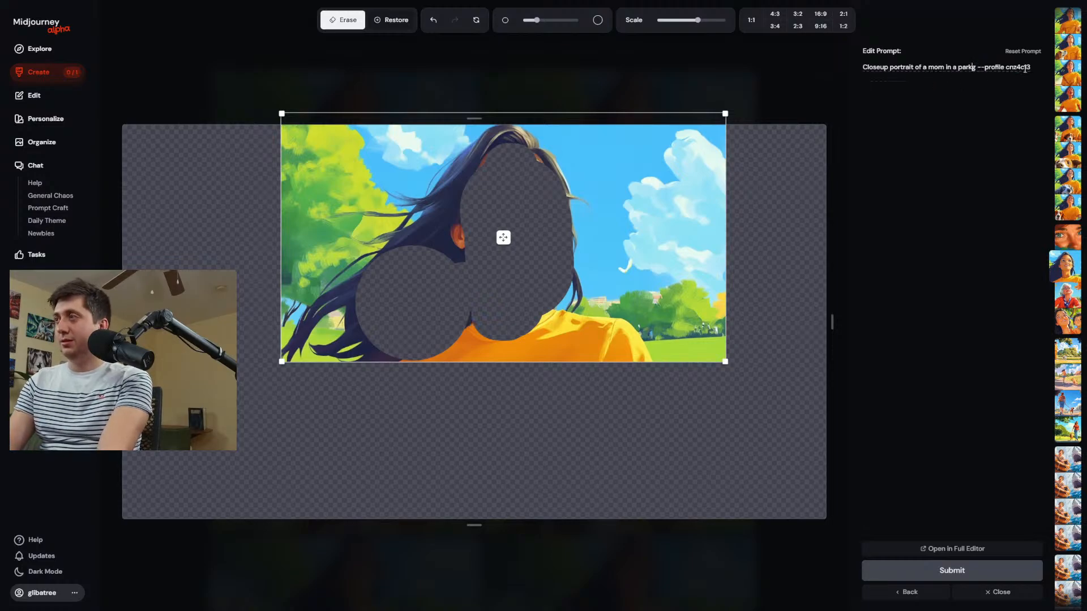
{"action": "key", "text": "Return"}
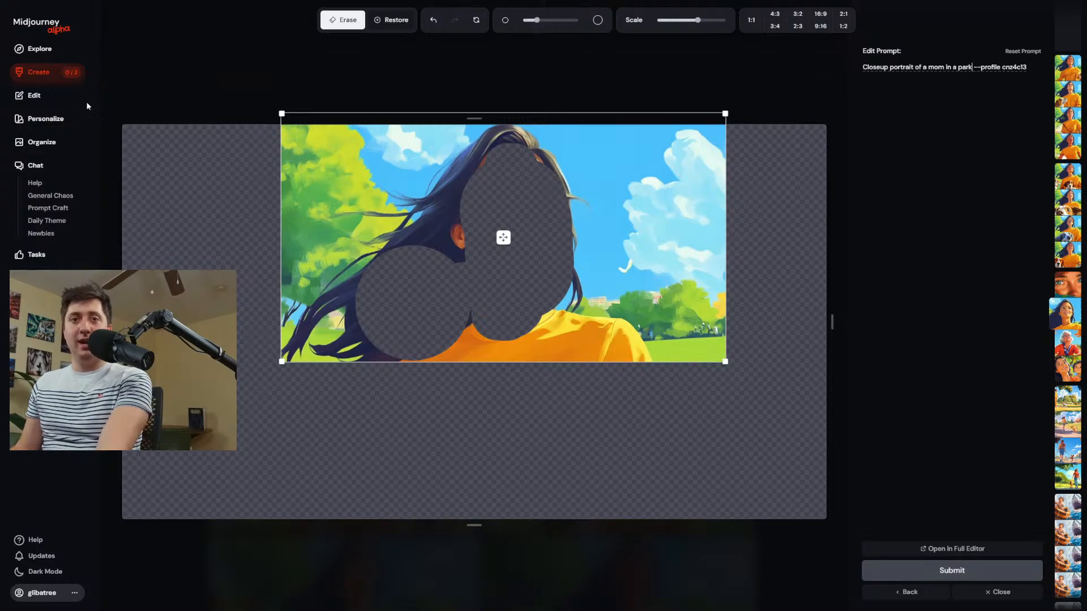
{"action": "left_click", "coordinate": [51, 79]}
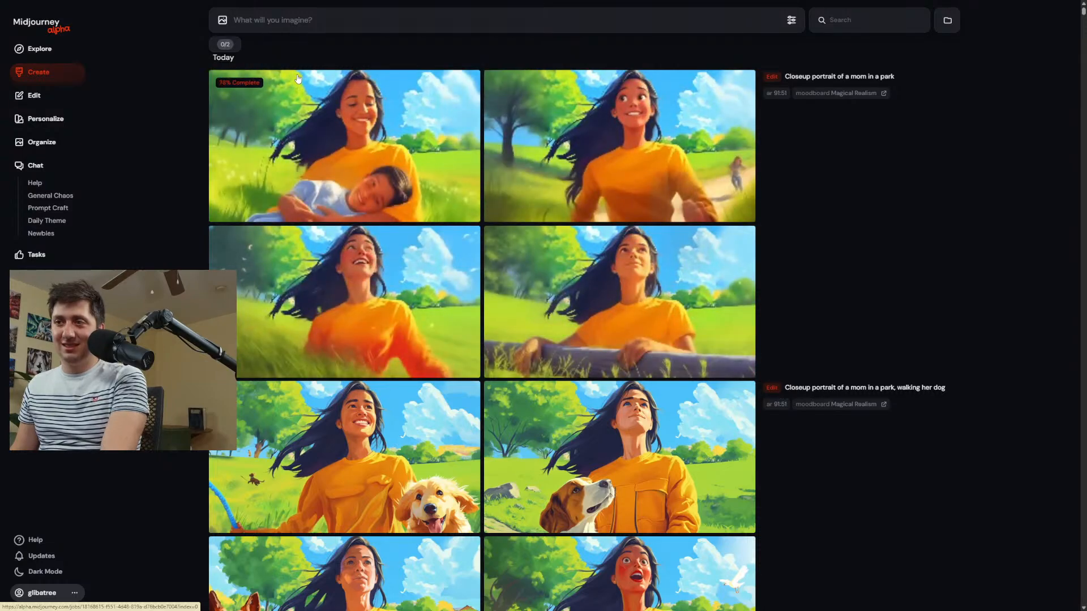
Open the new result with the small figure running behind the woman in the editor and erase that figure.
{"action": "left_click", "coordinate": [643, 149]}
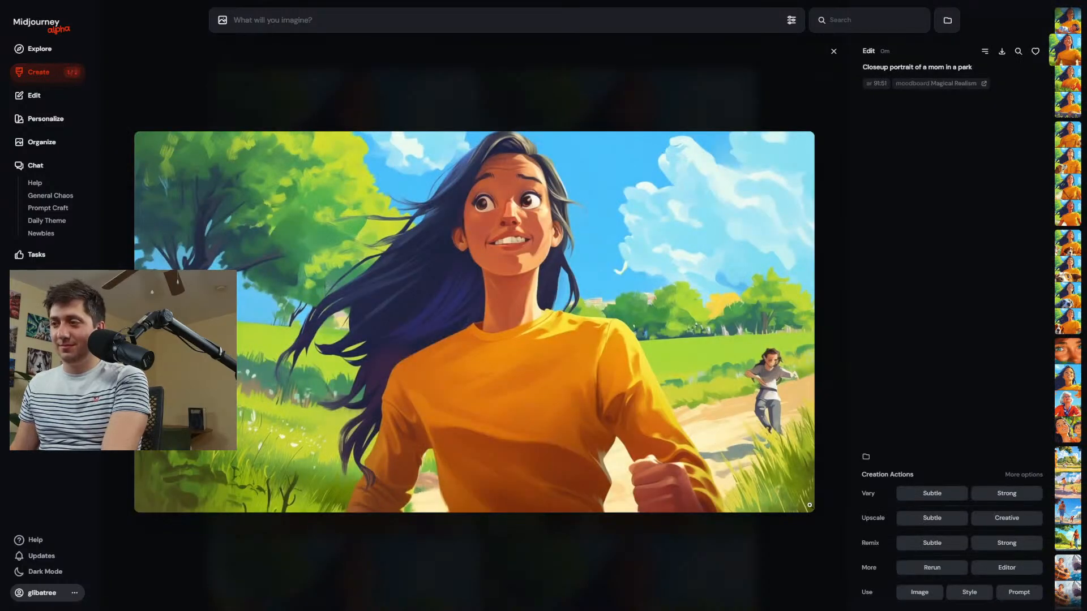
{"action": "left_click", "coordinate": [1005, 569]}
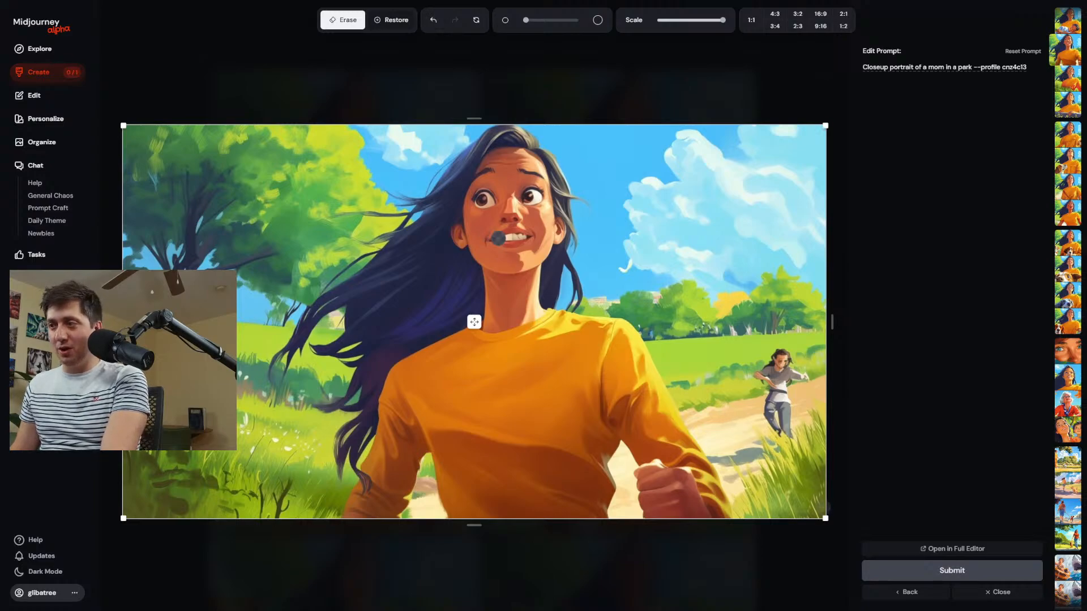
{"action": "scroll", "coordinate": [760, 417], "scroll_direction": "up", "scroll_amount": 5}
{"action": "left_click_drag", "start_coordinate": [782, 368], "coordinate": [803, 444]}
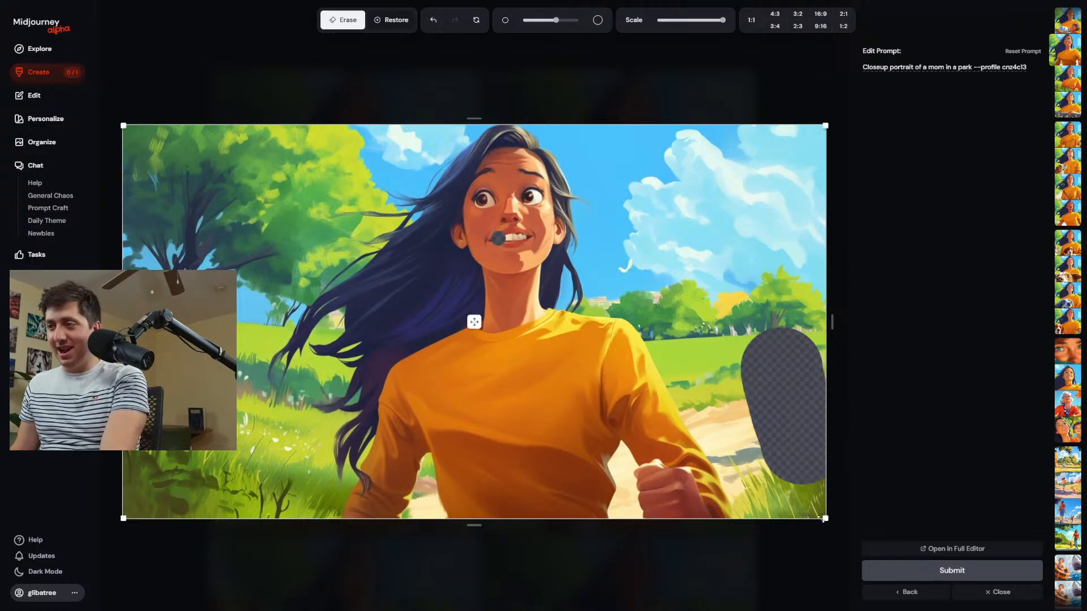
Scale the image down to roughly half the canvas width and place it near the canvas's upper middle.
{"action": "left_click_drag", "start_coordinate": [822, 519], "coordinate": [429, 296]}
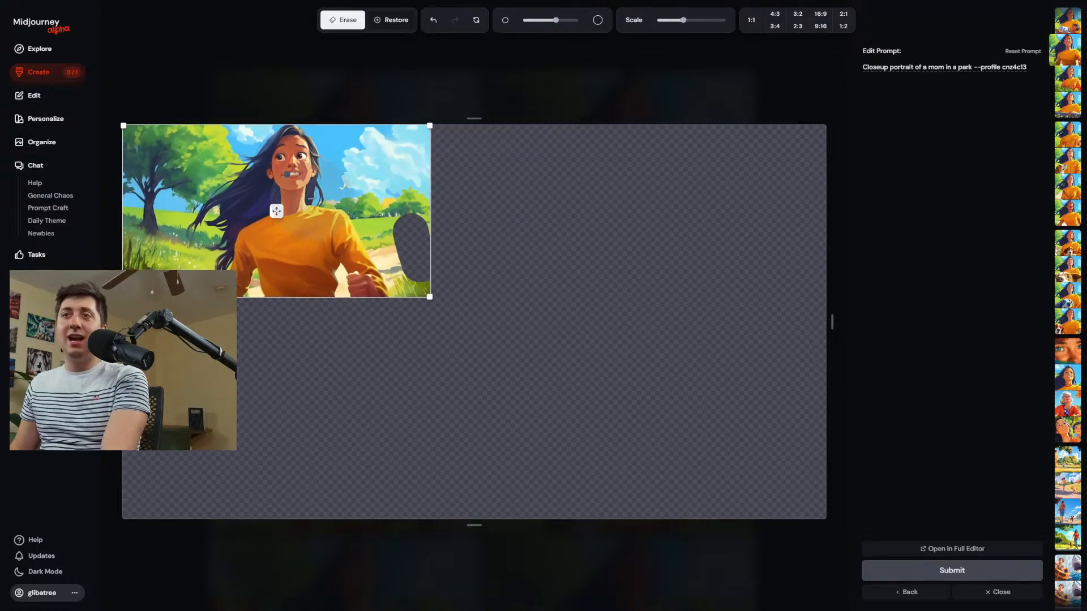
{"action": "left_click_drag", "start_coordinate": [276, 211], "coordinate": [491, 227]}
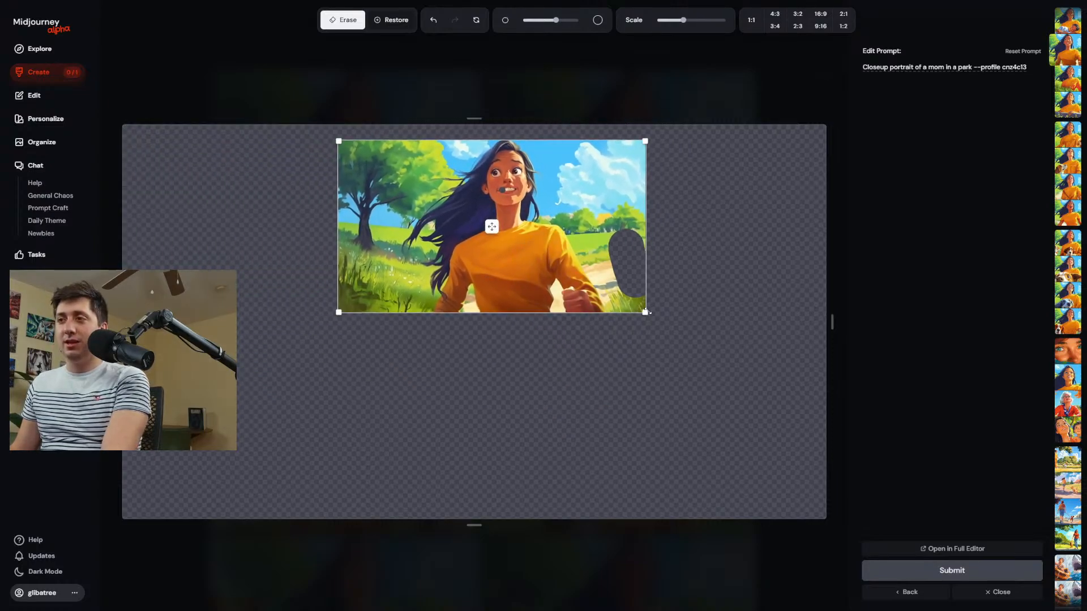
{"action": "left_click_drag", "start_coordinate": [647, 312], "coordinate": [679, 331]}
Erase the dark tree and grass beside the woman's hair, and erase her raised fist.
{"action": "scroll", "coordinate": [331, 241], "scroll_direction": "up", "scroll_amount": 5}
{"action": "left_click_drag", "start_coordinate": [347, 238], "coordinate": [342, 177]}
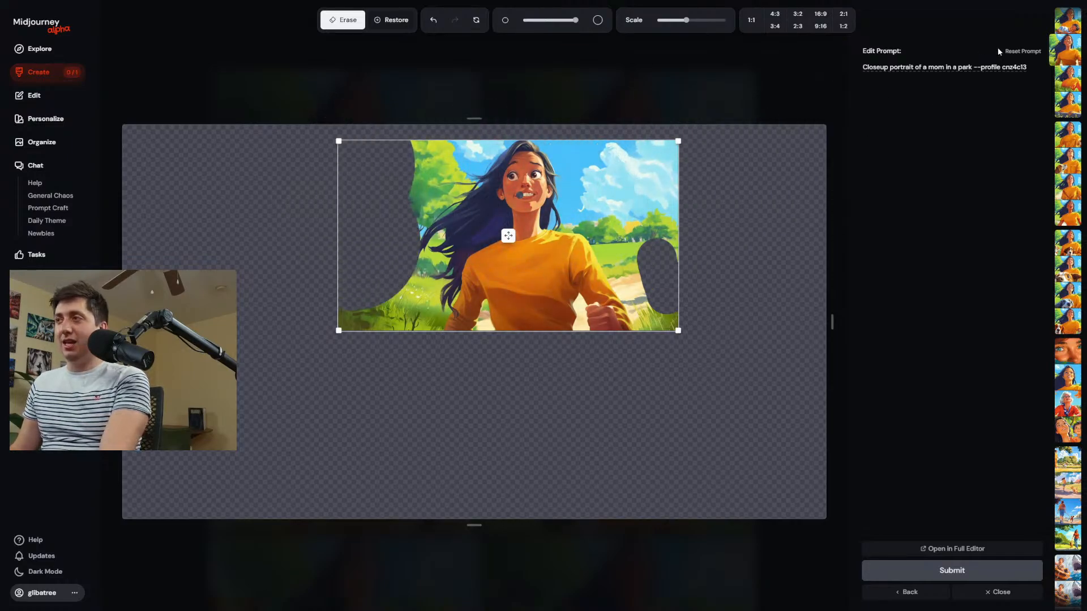
{"action": "scroll", "coordinate": [631, 315], "scroll_direction": "down", "scroll_amount": 2}
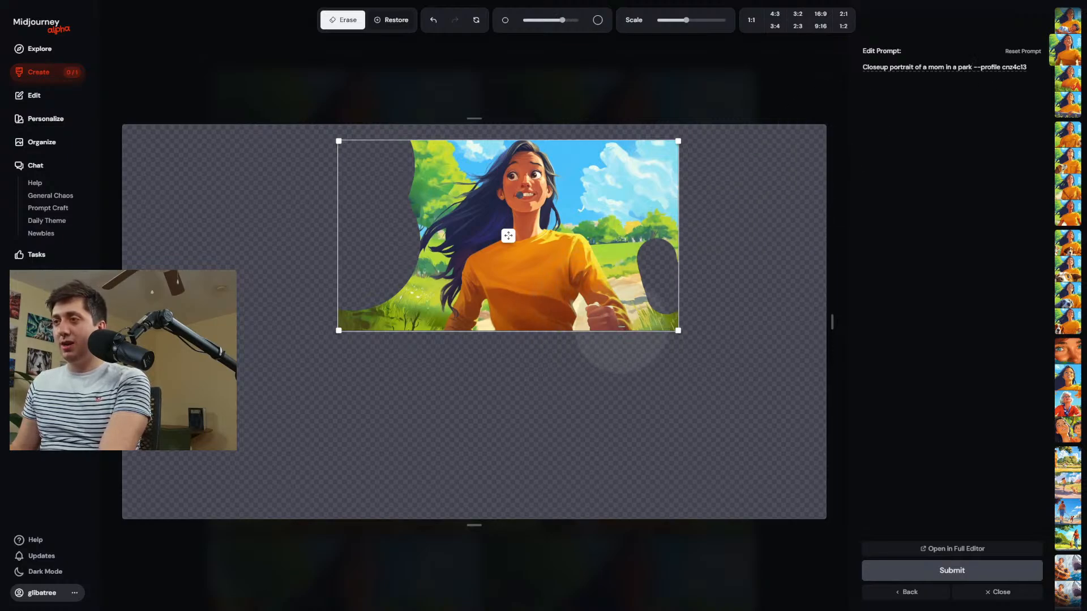
{"action": "left_click", "coordinate": [623, 326]}
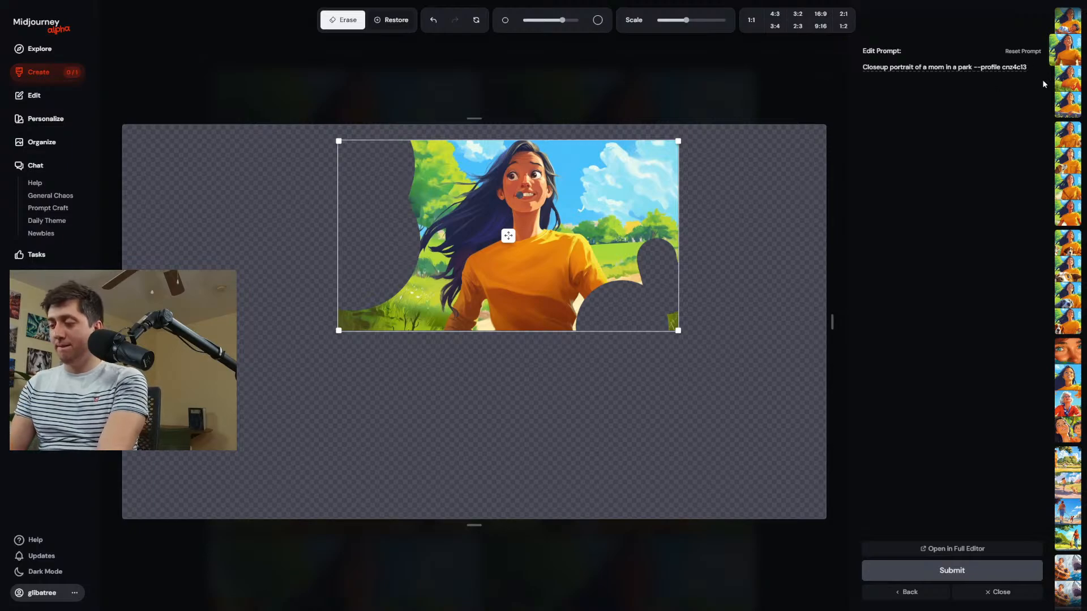
Insert ", walking her dog" before the profile parameter in the edit prompt.
{"action": "type", "text": ", her"}
{"action": "key", "text": "BackSpace"}
{"action": "key", "text": "BackSpace"}
{"action": "key", "text": "BackSpace"}
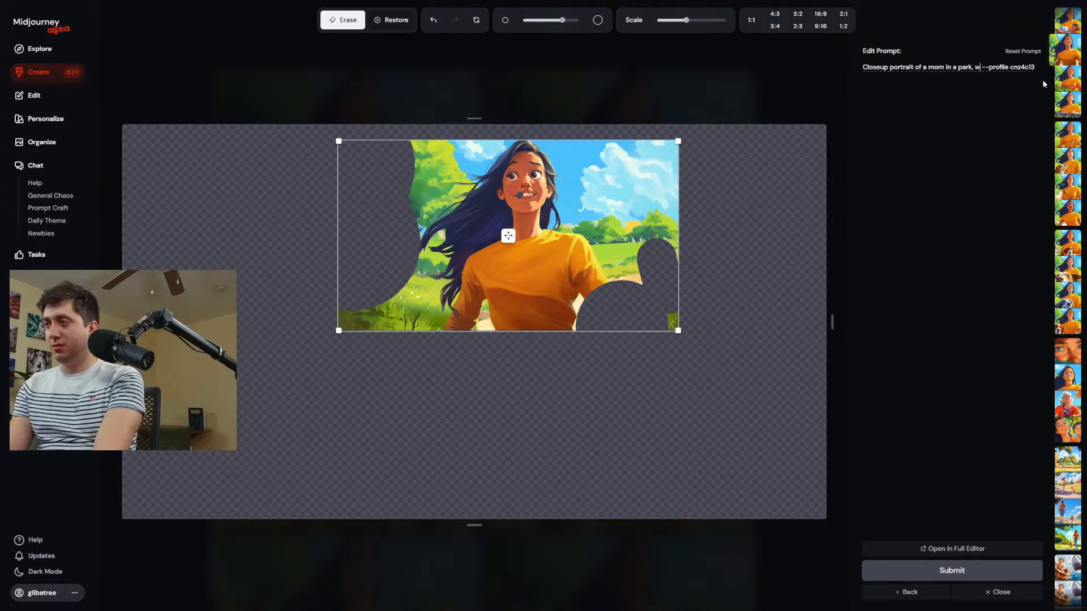
{"action": "type", "text": "walking"}
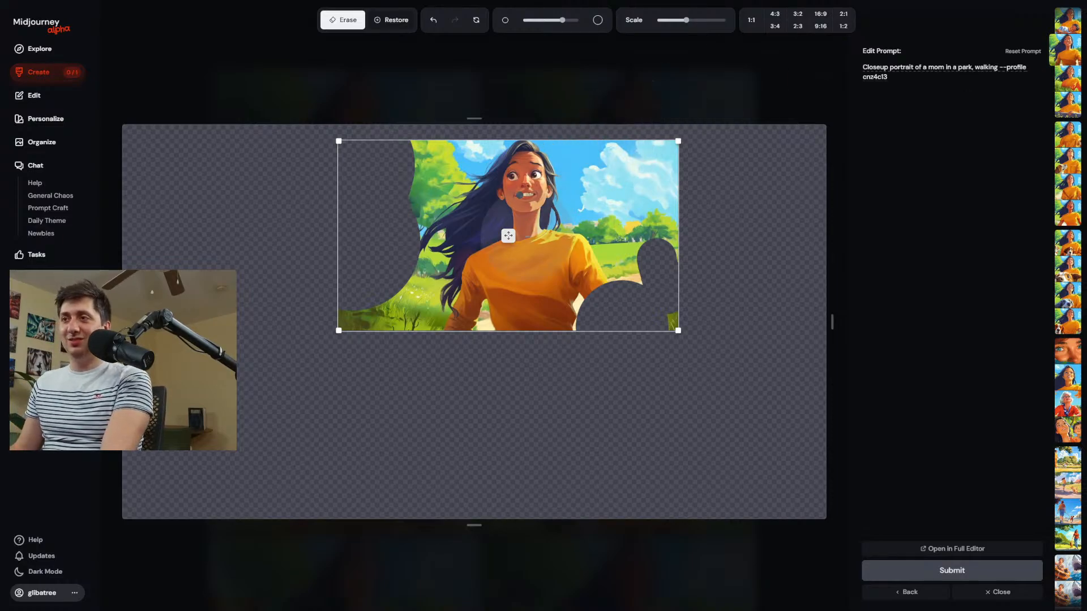
Move the scaled image up to the canvas's upper edge, submit the edit, and return to the creation feed.
{"action": "left_click_drag", "start_coordinate": [508, 235], "coordinate": [522, 220]}
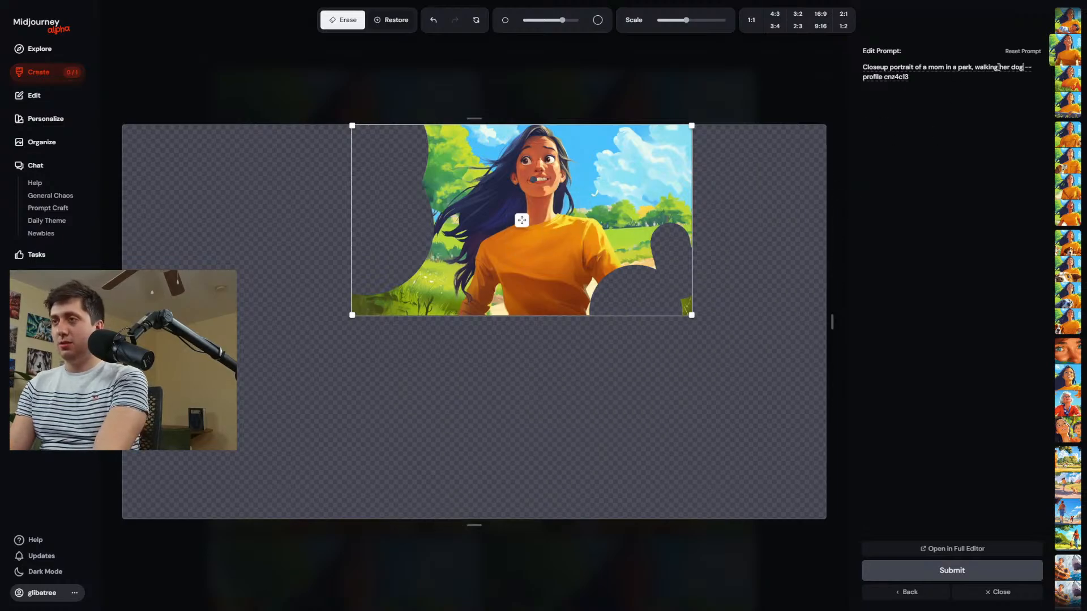
{"action": "key", "text": "Return"}
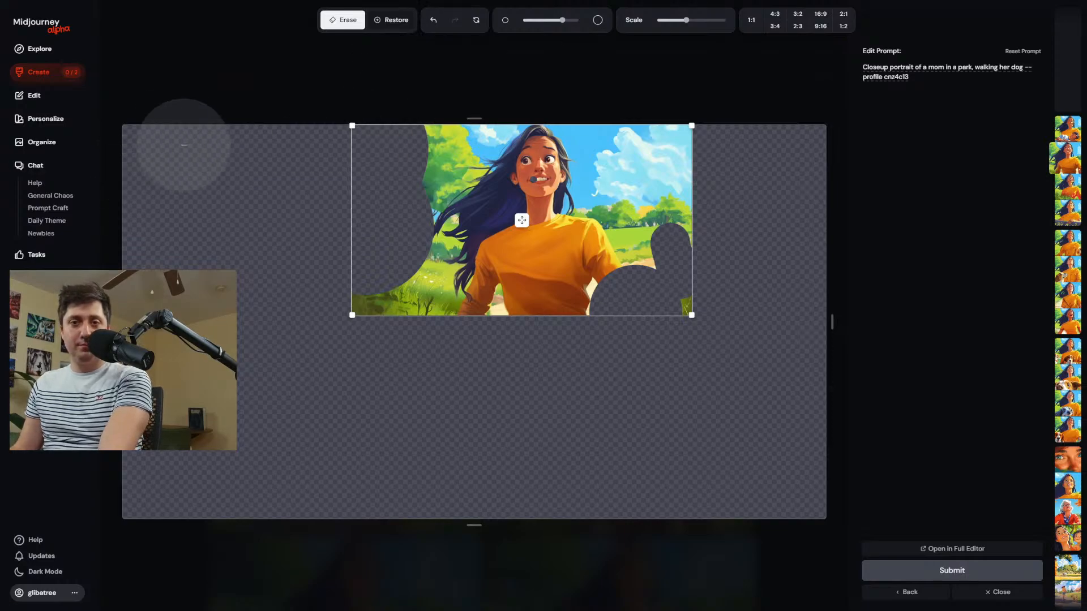
{"action": "left_click", "coordinate": [65, 72]}
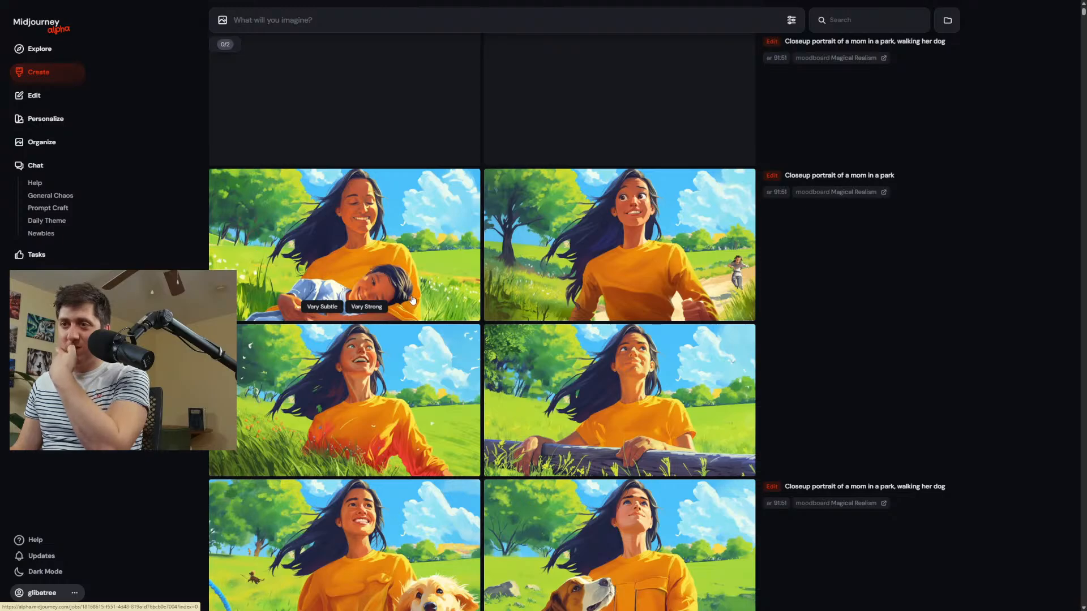
Open the new result with the orange-and-white dog on a rope leash, head raised, in the editor.
{"action": "scroll", "coordinate": [412, 297], "scroll_direction": "down", "scroll_amount": 5}
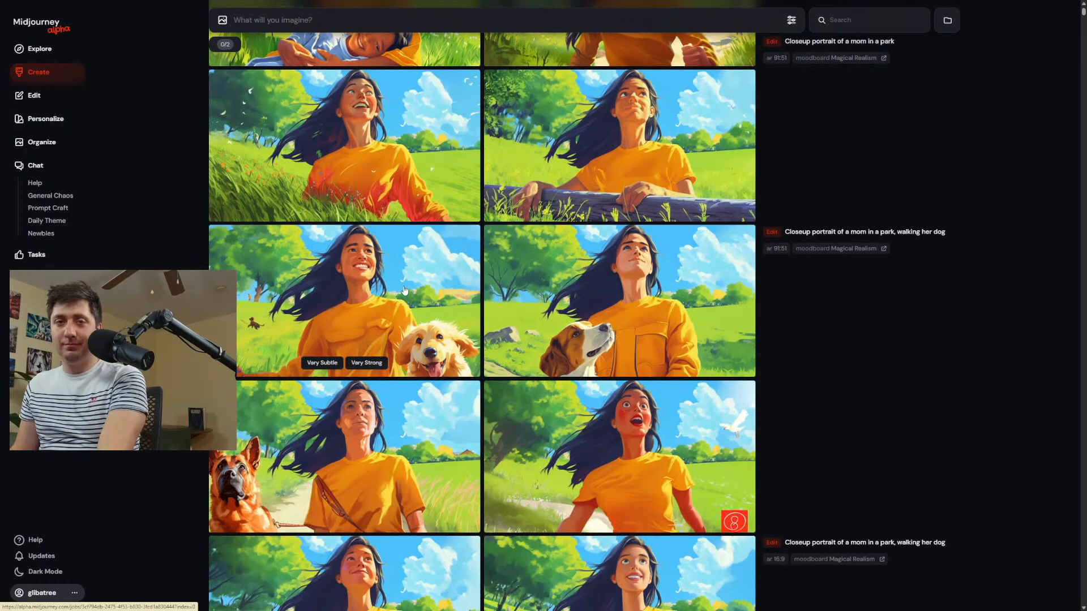
{"action": "scroll", "coordinate": [515, 324], "scroll_direction": "up", "scroll_amount": 8}
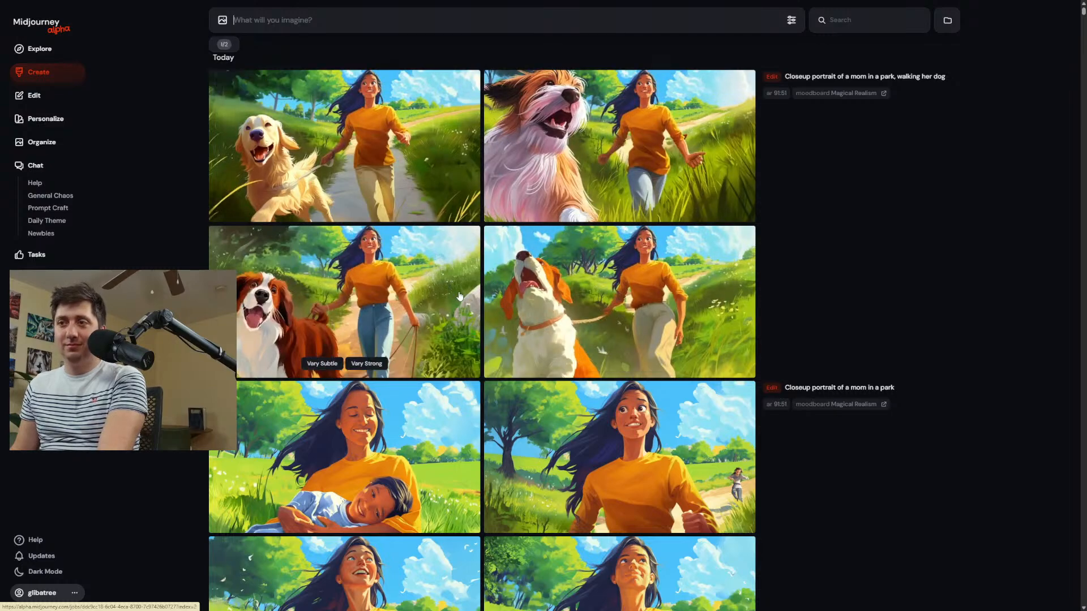
{"action": "left_click", "coordinate": [597, 310]}
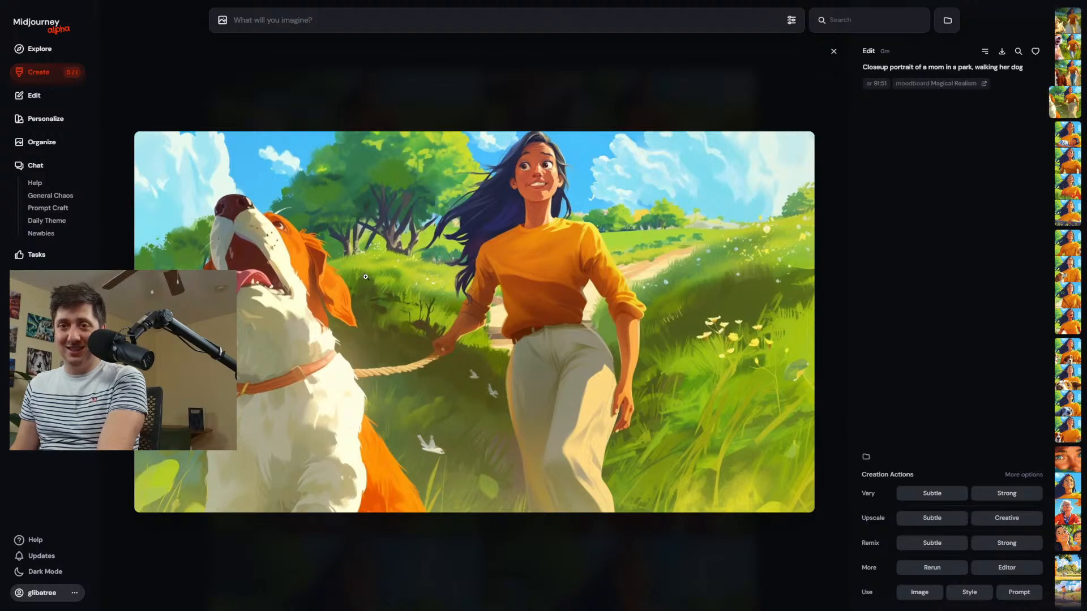
{"action": "left_click", "coordinate": [1005, 566]}
Erase the scenery on both sides of the woman, most of the dog, and the area over her legs.
{"action": "mouse_move", "coordinate": [772, 277]}
{"action": "left_mouse_down"}
{"action": "mouse_move", "coordinate": [747, 199]}
{"action": "mouse_move", "coordinate": [691, 181]}
{"action": "mouse_move", "coordinate": [728, 213]}
{"action": "mouse_move", "coordinate": [770, 373]}
{"action": "mouse_move", "coordinate": [762, 473]}
{"action": "mouse_move", "coordinate": [731, 464]}
{"action": "left_mouse_up"}
{"action": "mouse_move", "coordinate": [378, 167]}
{"action": "left_mouse_down"}
{"action": "mouse_move", "coordinate": [374, 197]}
{"action": "mouse_move", "coordinate": [400, 155]}
{"action": "mouse_move", "coordinate": [400, 172]}
{"action": "mouse_move", "coordinate": [367, 211]}
{"action": "mouse_move", "coordinate": [277, 278]}
{"action": "mouse_move", "coordinate": [267, 316]}
{"action": "mouse_move", "coordinate": [344, 400]}
{"action": "mouse_move", "coordinate": [412, 438]}
{"action": "left_mouse_up"}
{"action": "scroll", "coordinate": [467, 397], "scroll_direction": "down", "scroll_amount": 3}
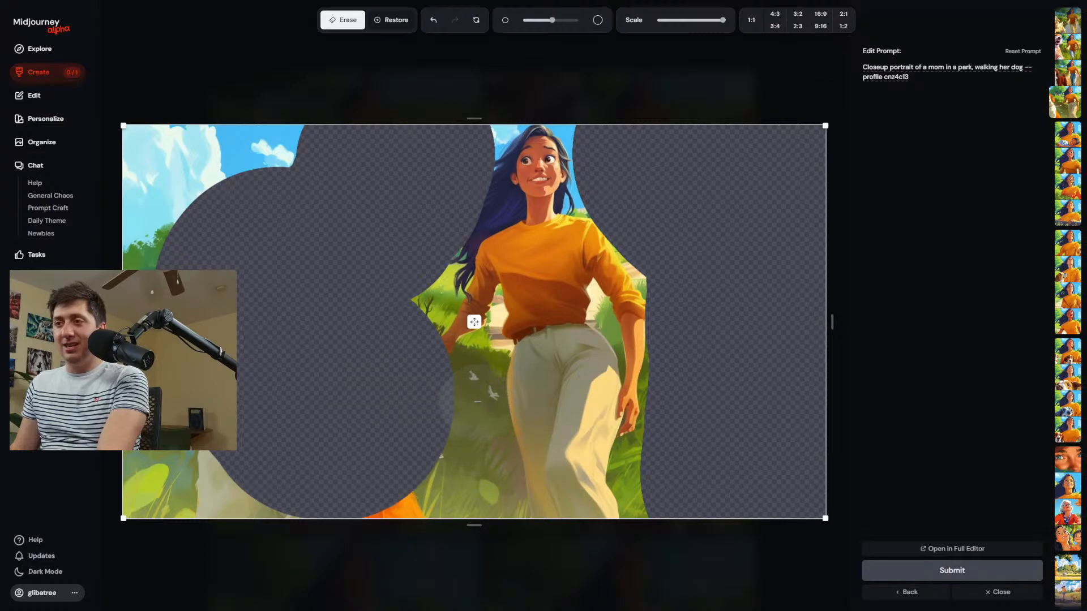
{"action": "mouse_move", "coordinate": [494, 388]}
{"action": "left_mouse_down"}
{"action": "mouse_move", "coordinate": [521, 413]}
{"action": "mouse_move", "coordinate": [508, 447]}
{"action": "mouse_move", "coordinate": [491, 446]}
{"action": "mouse_move", "coordinate": [498, 413]}
{"action": "mouse_move", "coordinate": [481, 486]}
{"action": "left_mouse_up"}
Erase the background beside the woman's shoulder, her sleeves and forearms, and the grass near her leash hand.
{"action": "scroll", "coordinate": [485, 399], "scroll_direction": "up", "scroll_amount": 3}
{"action": "scroll", "coordinate": [612, 190], "scroll_direction": "down", "scroll_amount": 5}
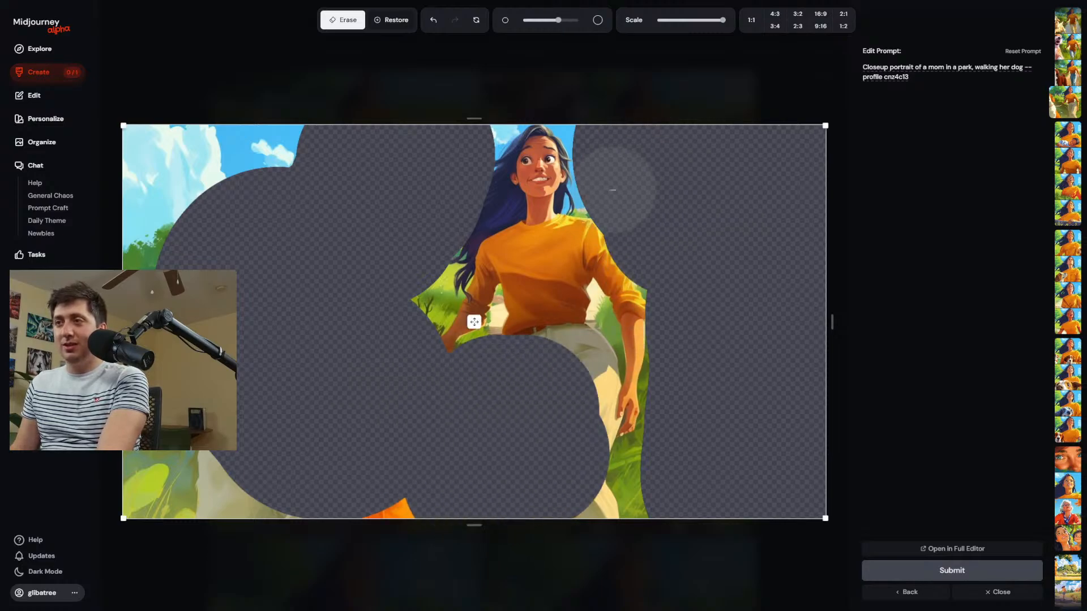
{"action": "left_click_drag", "start_coordinate": [568, 204], "coordinate": [626, 211]}
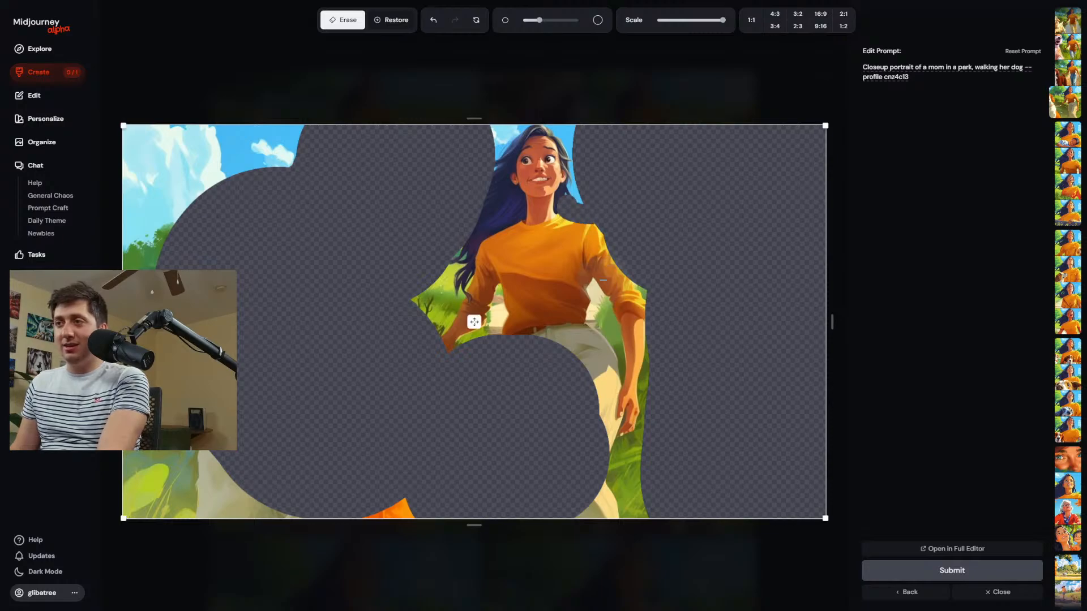
{"action": "scroll", "coordinate": [595, 297], "scroll_direction": "up", "scroll_amount": 3}
{"action": "mouse_move", "coordinate": [608, 294]}
{"action": "left_mouse_down"}
{"action": "mouse_move", "coordinate": [676, 290]}
{"action": "mouse_move", "coordinate": [632, 304]}
{"action": "mouse_move", "coordinate": [630, 319]}
{"action": "mouse_move", "coordinate": [634, 341]}
{"action": "mouse_move", "coordinate": [700, 345]}
{"action": "mouse_move", "coordinate": [685, 364]}
{"action": "left_mouse_up"}
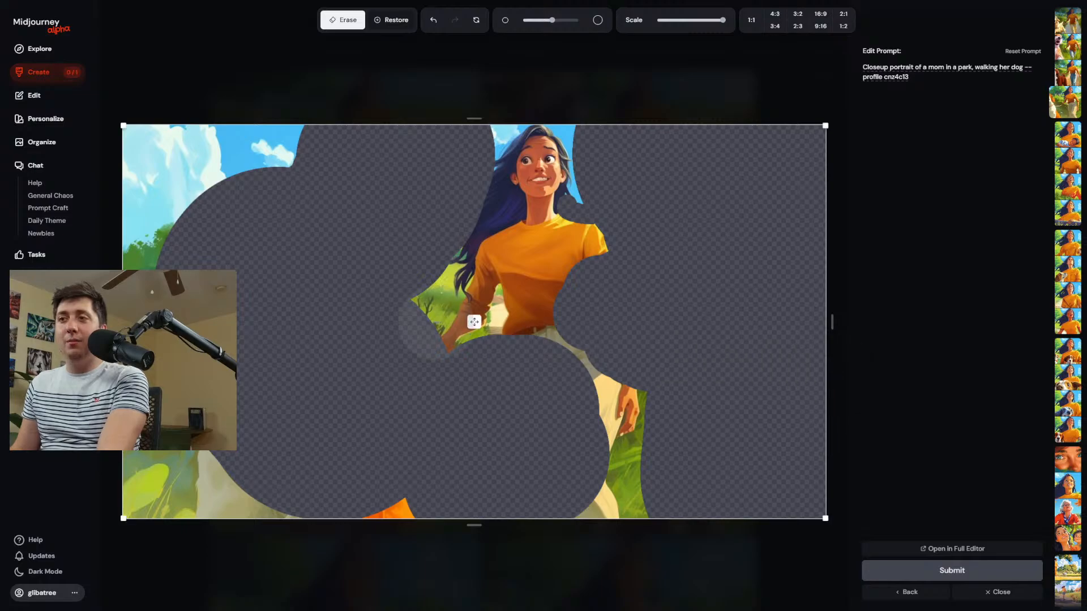
{"action": "mouse_move", "coordinate": [433, 326]}
{"action": "left_mouse_down"}
{"action": "mouse_move", "coordinate": [426, 267]}
{"action": "mouse_move", "coordinate": [435, 265]}
{"action": "mouse_move", "coordinate": [428, 291]}
{"action": "mouse_move", "coordinate": [502, 300]}
{"action": "mouse_move", "coordinate": [482, 335]}
{"action": "mouse_move", "coordinate": [479, 321]}
{"action": "mouse_move", "coordinate": [430, 310]}
{"action": "mouse_move", "coordinate": [468, 320]}
{"action": "left_mouse_up"}
Erase most of the remaining sky and grass around the canvas edges, submit the edit, and return to the creation feed.
{"action": "scroll", "coordinate": [474, 315], "scroll_direction": "down", "scroll_amount": 3}
{"action": "scroll", "coordinate": [317, 281], "scroll_direction": "up", "scroll_amount": 5}
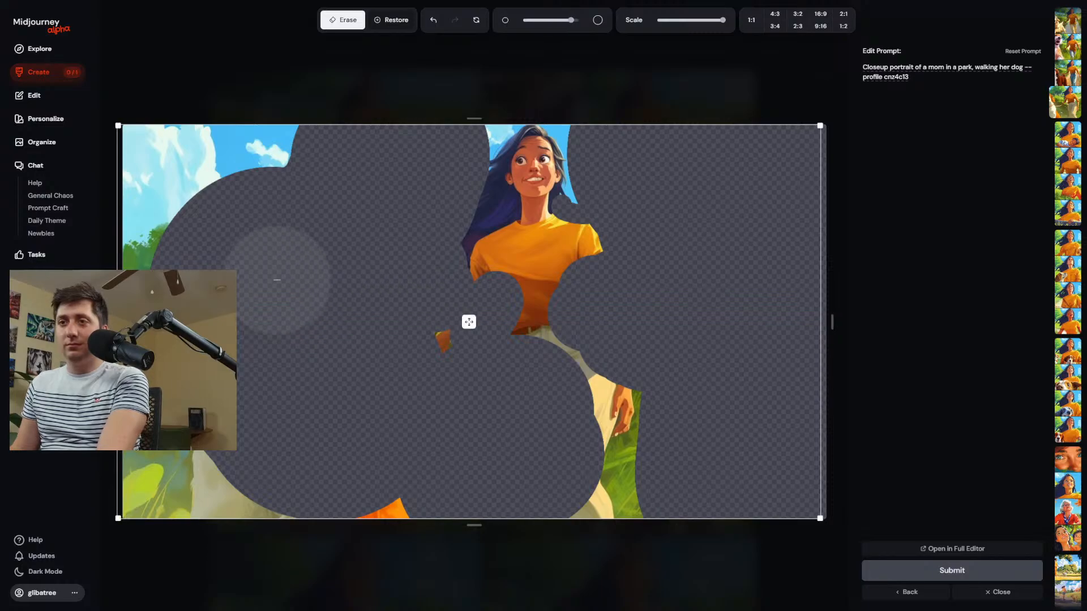
{"action": "mouse_move", "coordinate": [242, 279]}
{"action": "left_mouse_down"}
{"action": "mouse_move", "coordinate": [170, 204]}
{"action": "mouse_move", "coordinate": [145, 227]}
{"action": "mouse_move", "coordinate": [175, 204]}
{"action": "mouse_move", "coordinate": [170, 437]}
{"action": "mouse_move", "coordinate": [181, 498]}
{"action": "mouse_move", "coordinate": [272, 509]}
{"action": "left_mouse_up"}
{"action": "left_click", "coordinate": [691, 531]}
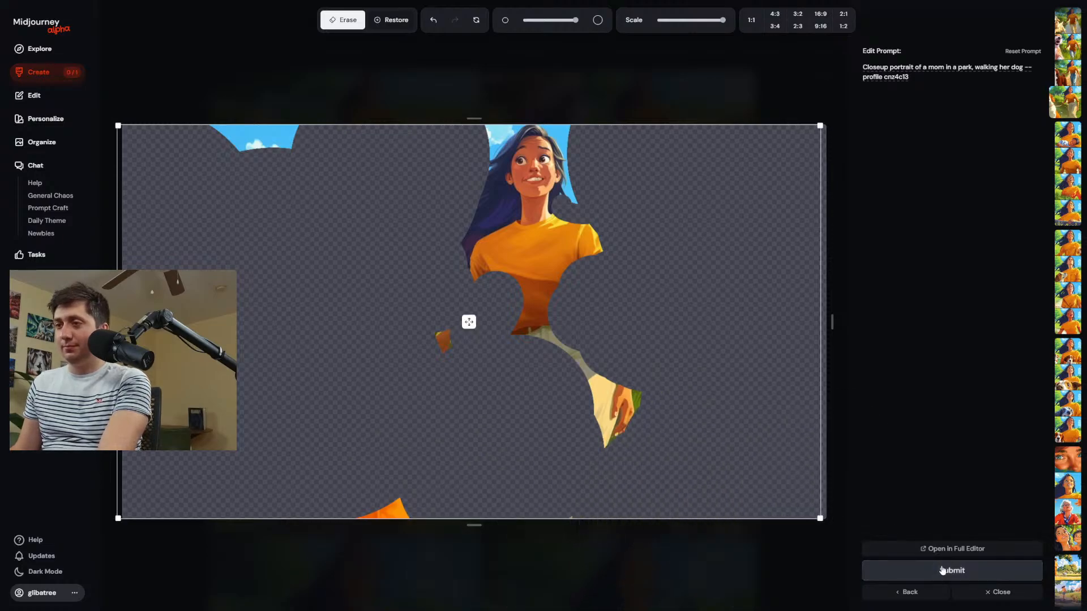
{"action": "left_click", "coordinate": [347, 482]}
{"action": "left_click", "coordinate": [949, 583]}
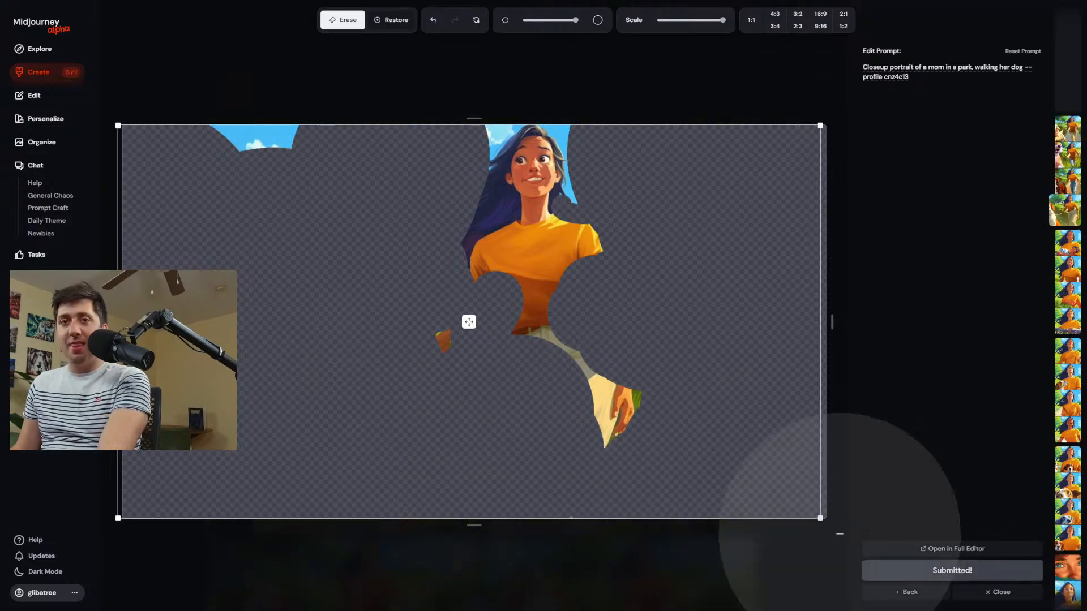
{"action": "left_click", "coordinate": [47, 77]}
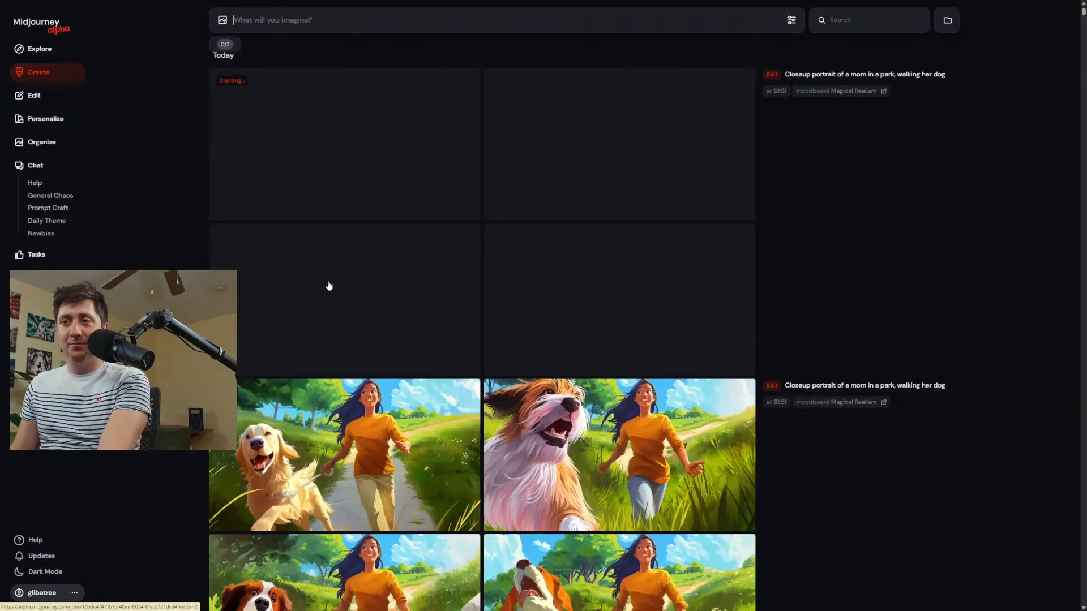
Compare the earlier result with the brown-and-white dog and two leashes against the first two images of the newest edit.
{"action": "scroll", "coordinate": [328, 287], "scroll_direction": "down", "scroll_amount": 6}
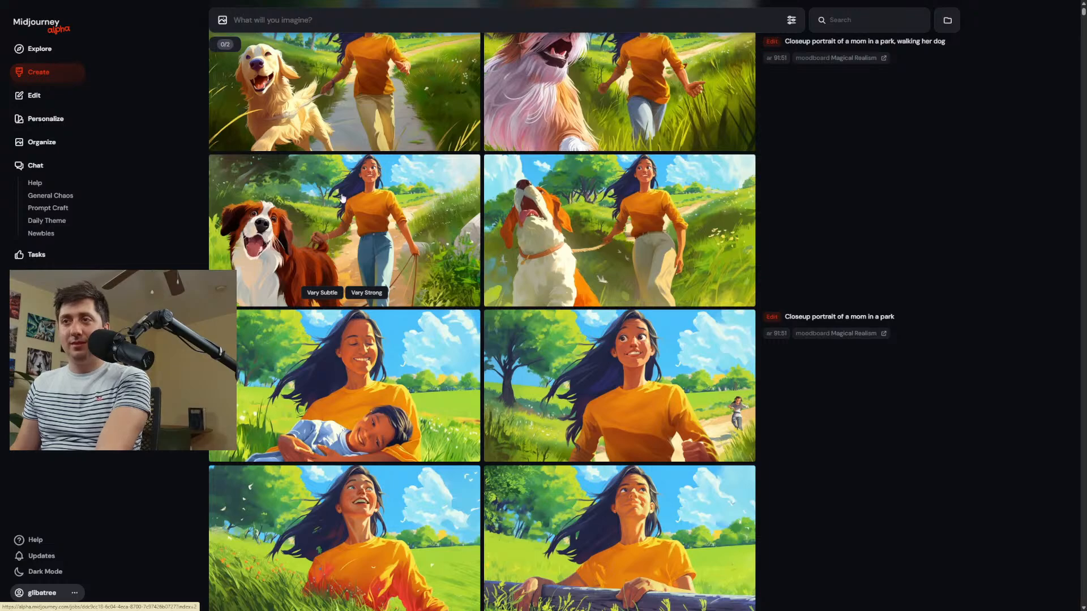
{"action": "left_click", "coordinate": [425, 183]}
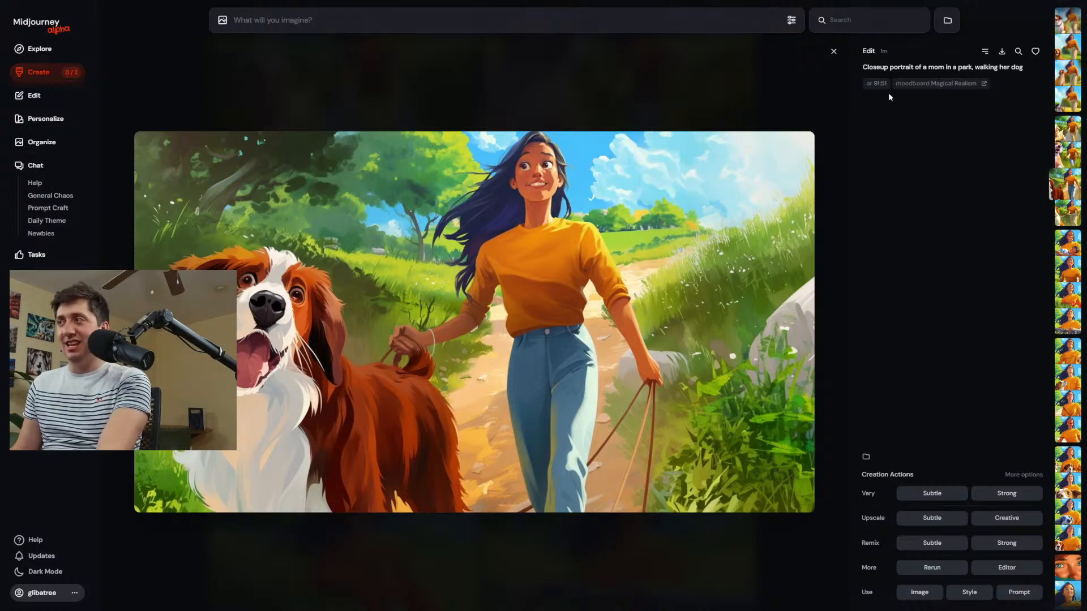
{"action": "left_click", "coordinate": [1053, 48]}
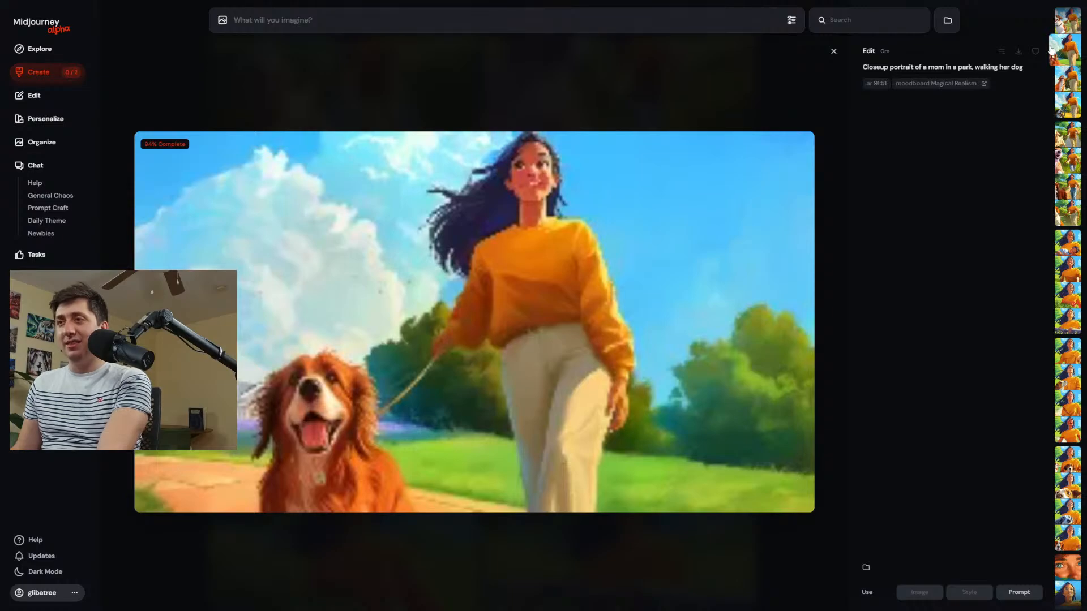
{"action": "left_click", "coordinate": [1070, 25]}
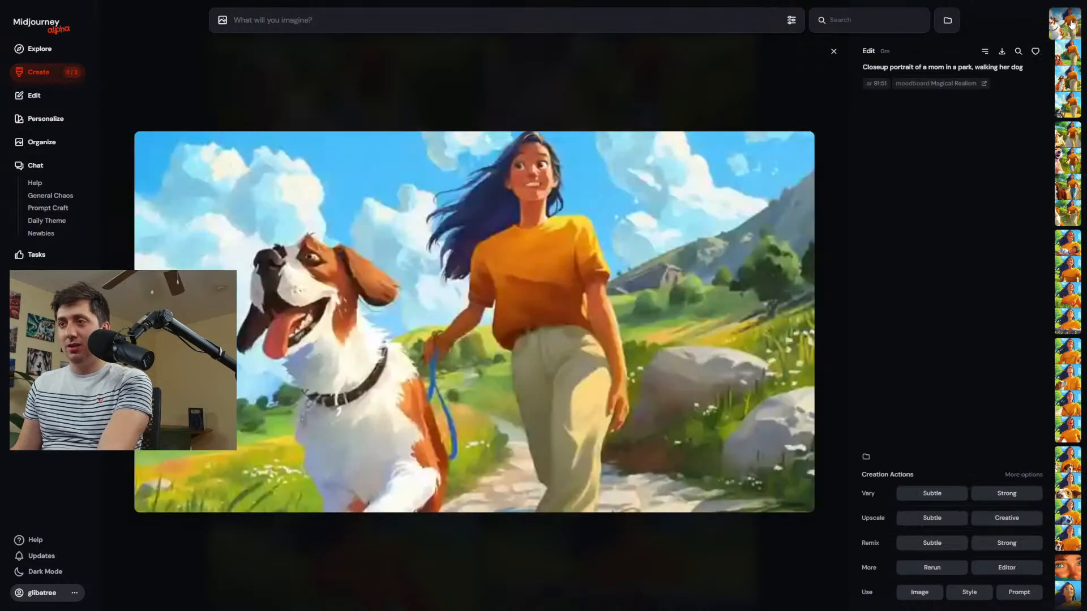
{"action": "left_click", "coordinate": [1071, 52]}
{"action": "left_click", "coordinate": [1072, 21]}
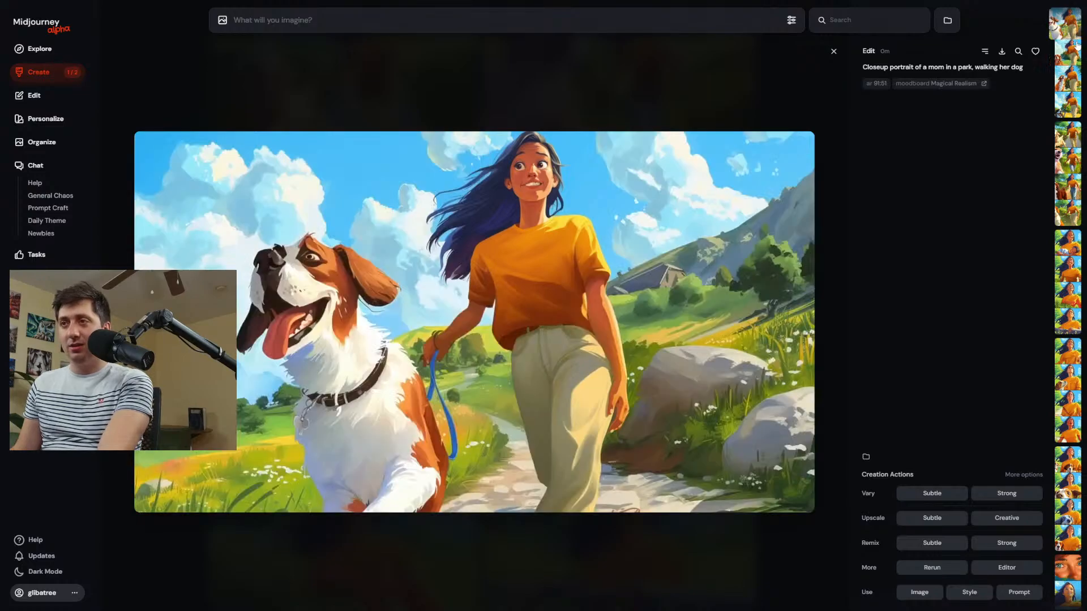
{"action": "left_click", "coordinate": [1071, 53]}
{"action": "left_click", "coordinate": [1073, 25]}
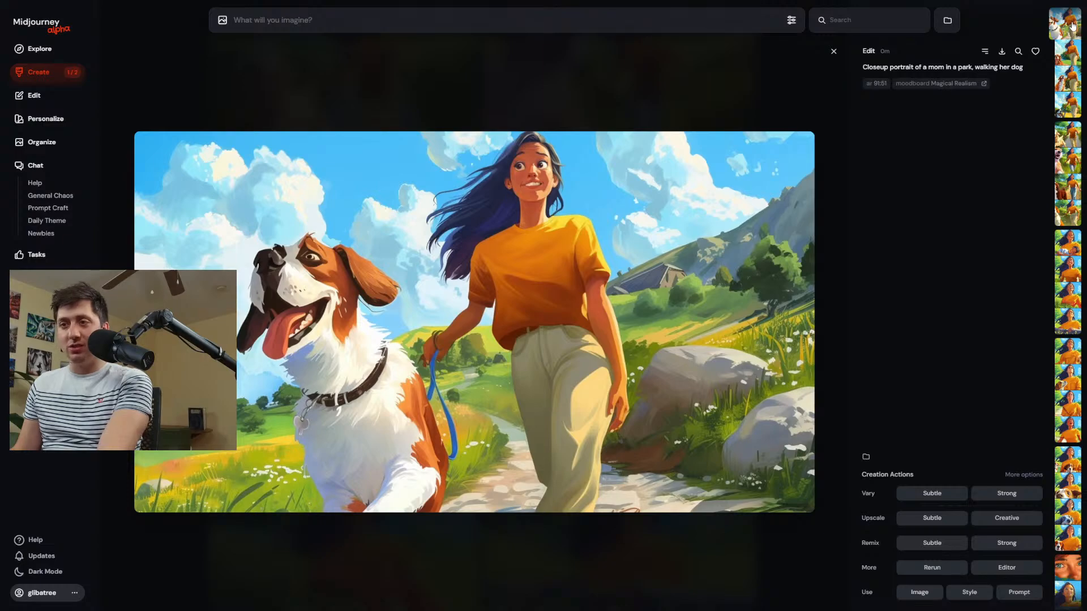
Open the newest edit's first image for editing, shrink it to about two-thirds of the canvas, and move it near the center.
{"action": "left_click", "coordinate": [1007, 568]}
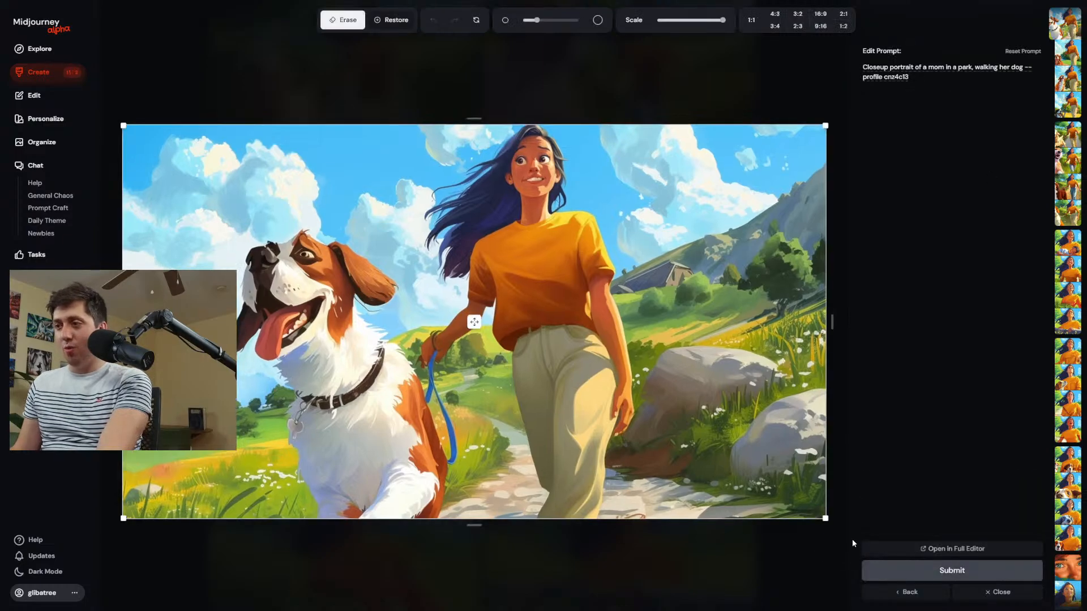
{"action": "left_click_drag", "start_coordinate": [825, 519], "coordinate": [575, 379]}
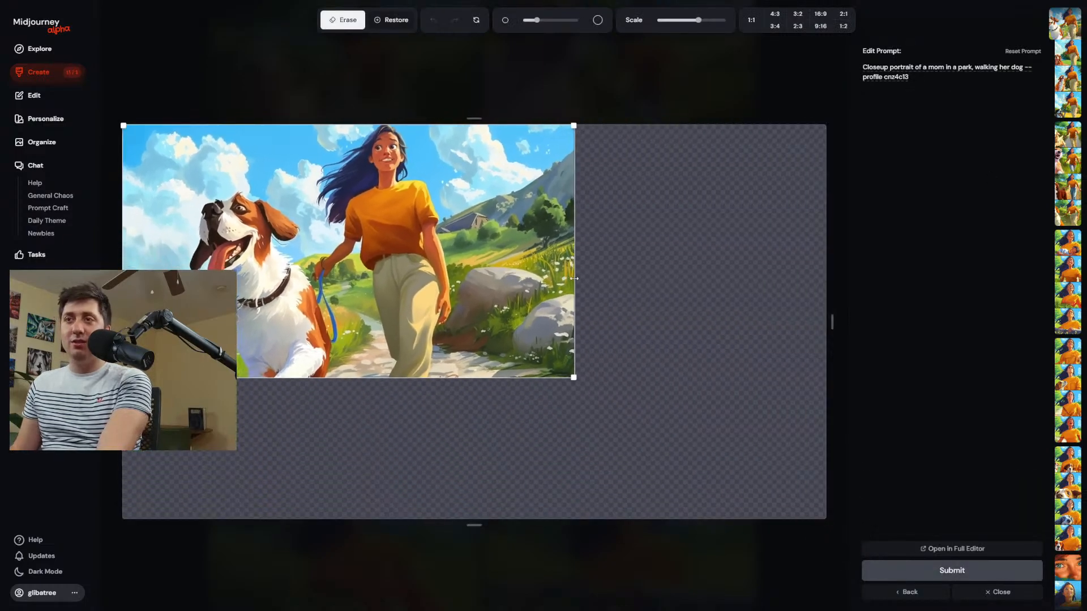
{"action": "left_click_drag", "start_coordinate": [358, 253], "coordinate": [466, 291]}
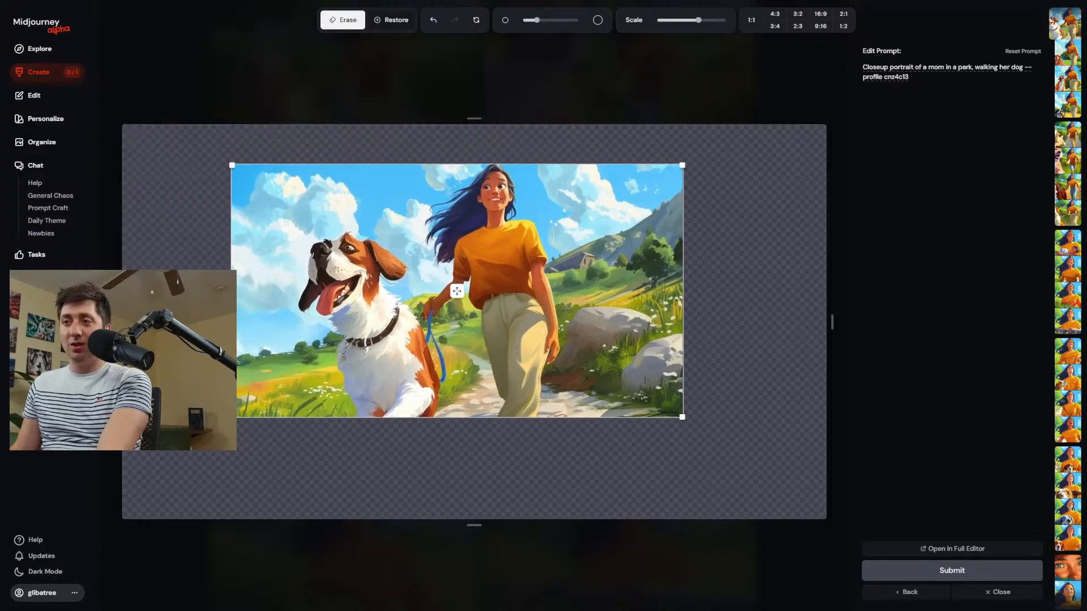
Erase the woman's lower legs, the stone path beside them, and a patch of hillside next to her sleeve.
{"action": "left_click", "coordinate": [493, 391]}
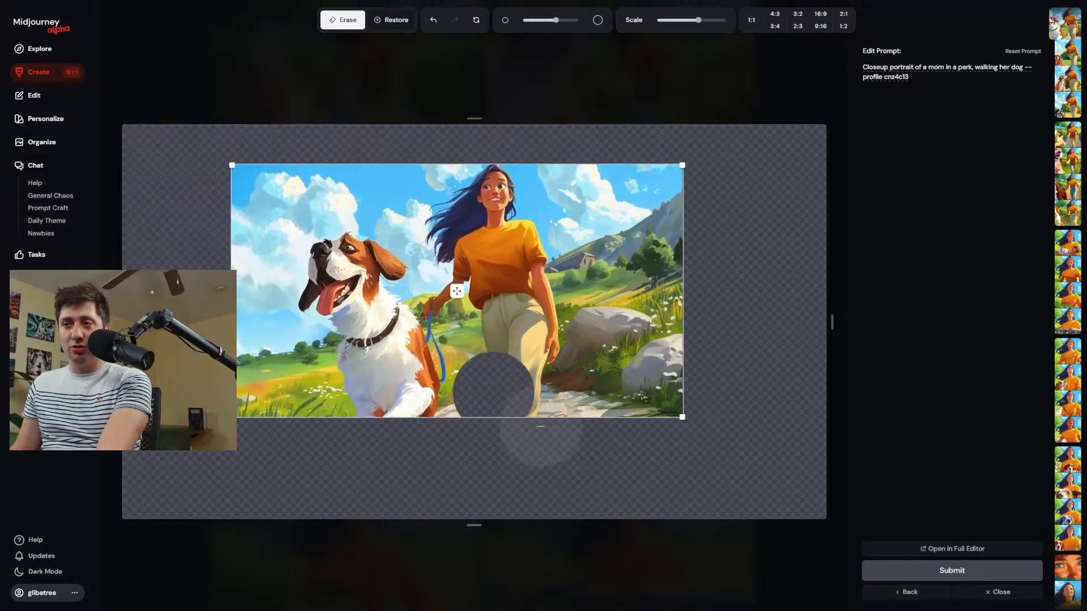
{"action": "left_click", "coordinate": [558, 421]}
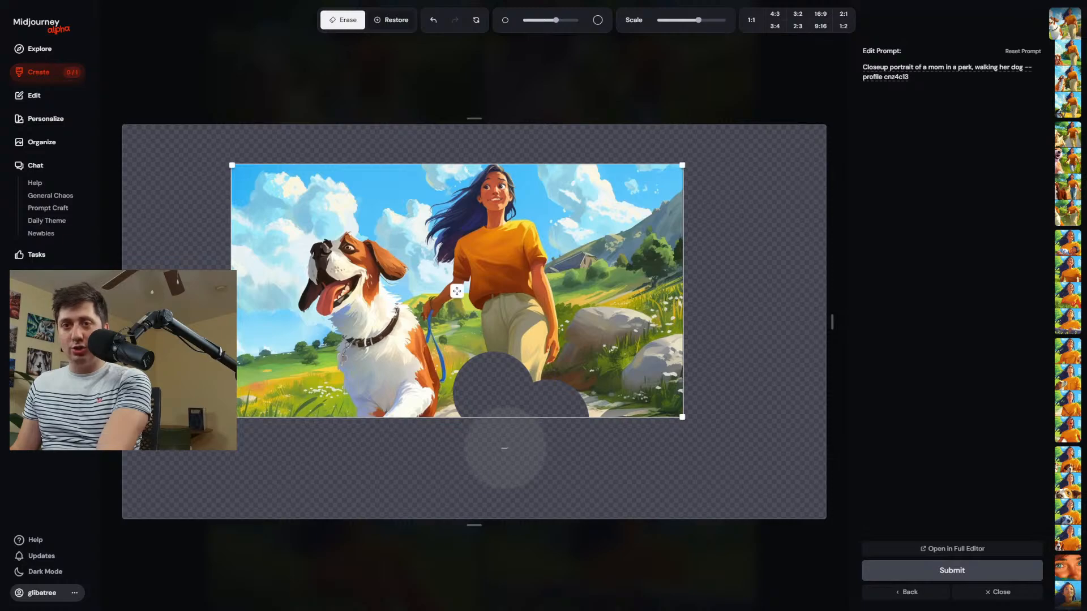
{"action": "scroll", "coordinate": [578, 466], "scroll_direction": "up", "scroll_amount": 5}
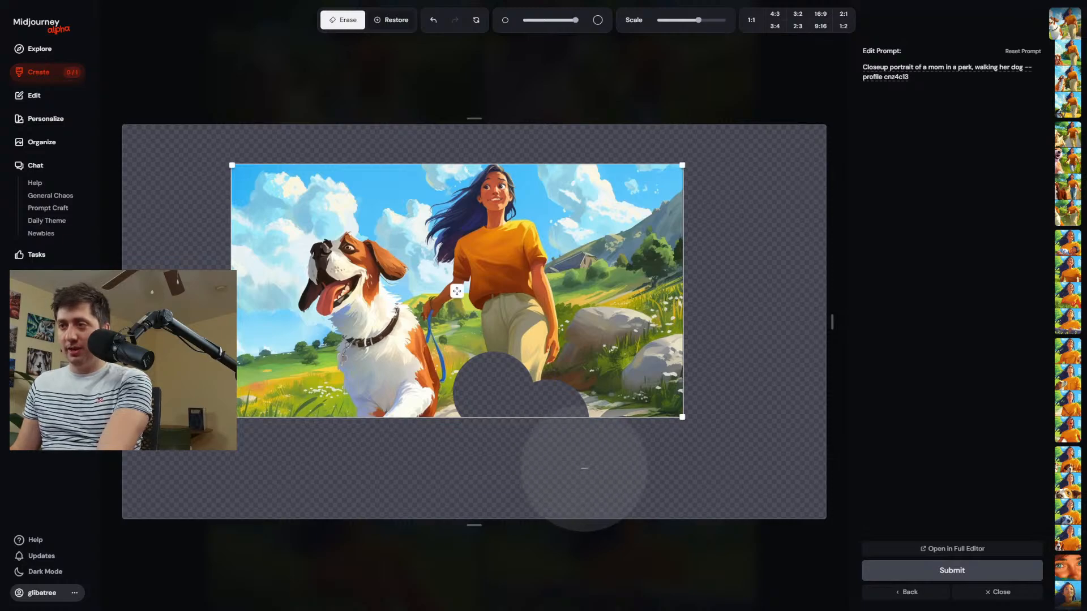
{"action": "scroll", "coordinate": [701, 328], "scroll_direction": "down", "scroll_amount": 4}
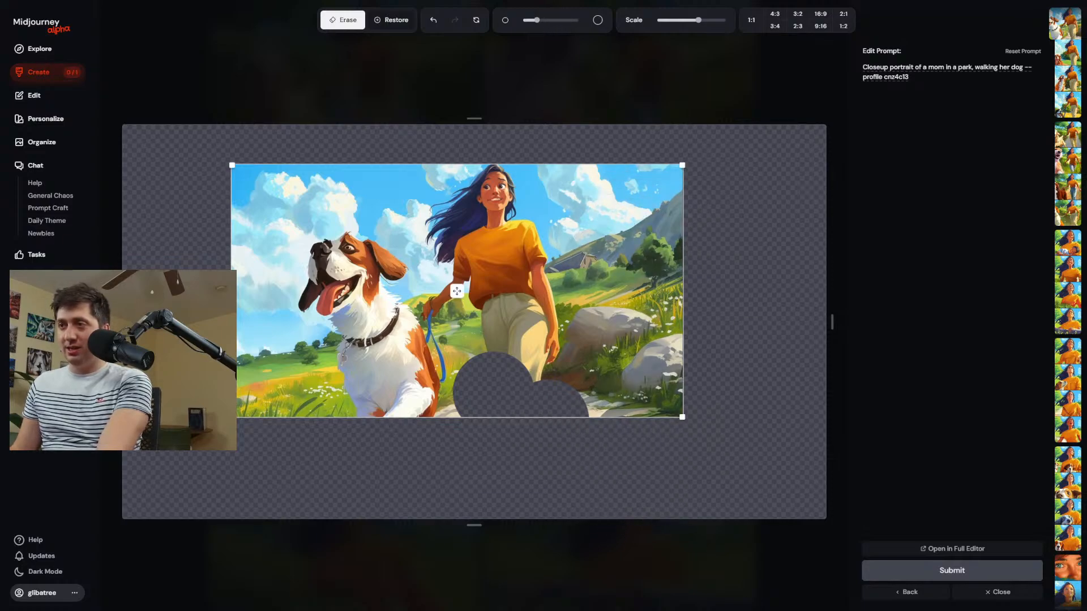
{"action": "scroll", "coordinate": [569, 268], "scroll_direction": "up", "scroll_amount": 3}
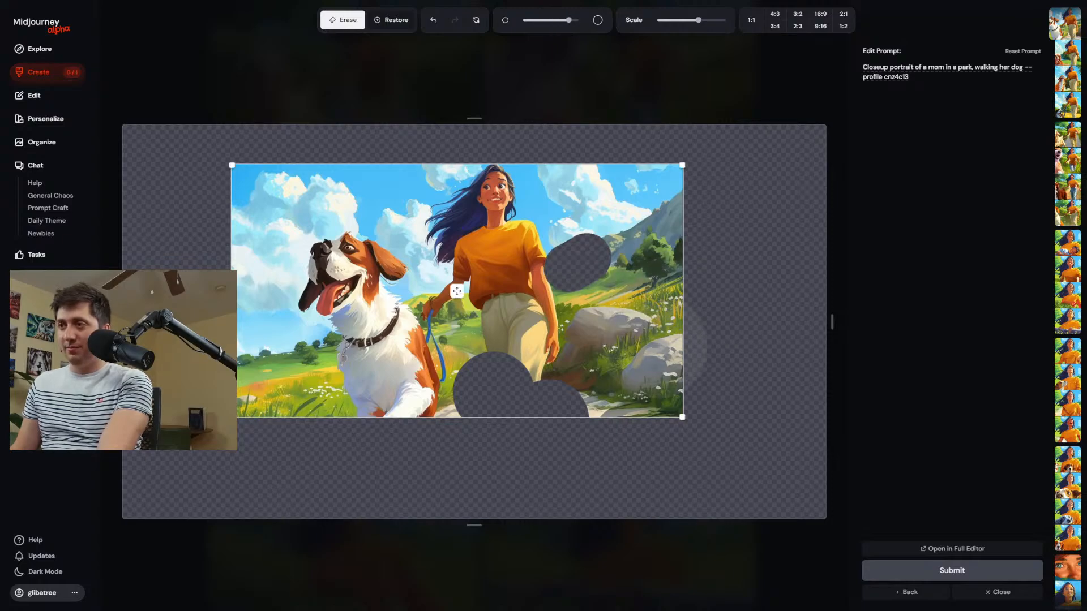
{"action": "scroll", "coordinate": [623, 342], "scroll_direction": "down", "scroll_amount": 1}
{"action": "scroll", "coordinate": [587, 340], "scroll_direction": "down", "scroll_amount": 4}
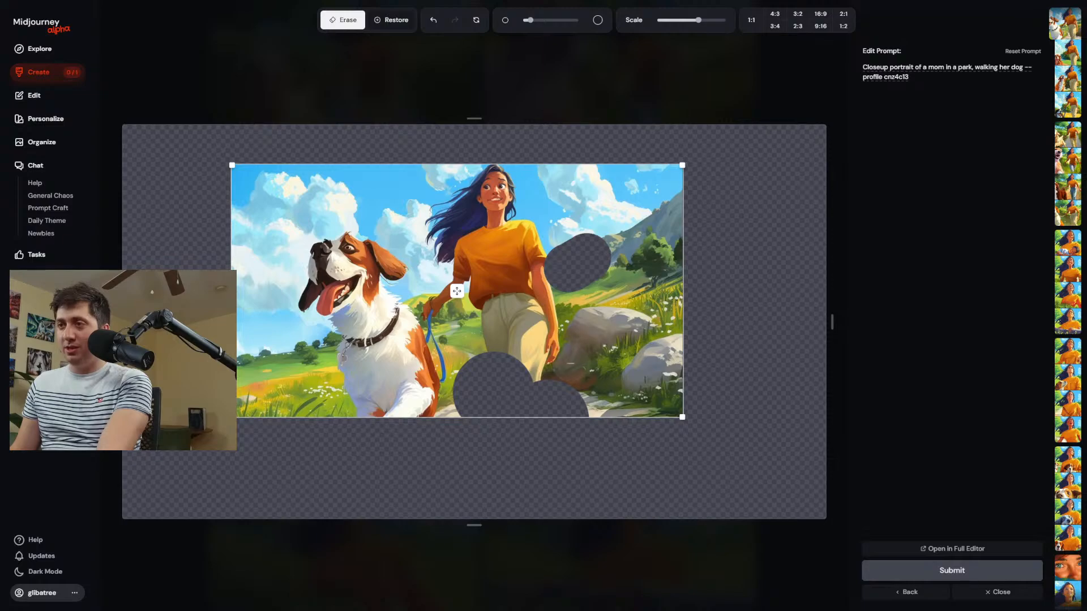
Erase the boulders beside the woman and the scenery edge on the dog's side, submit the edit, and return to the creation feed.
{"action": "mouse_move", "coordinate": [576, 362]}
{"action": "left_mouse_down"}
{"action": "mouse_move", "coordinate": [584, 324]}
{"action": "mouse_move", "coordinate": [651, 327]}
{"action": "mouse_move", "coordinate": [614, 332]}
{"action": "mouse_move", "coordinate": [626, 325]}
{"action": "mouse_move", "coordinate": [584, 317]}
{"action": "left_mouse_up"}
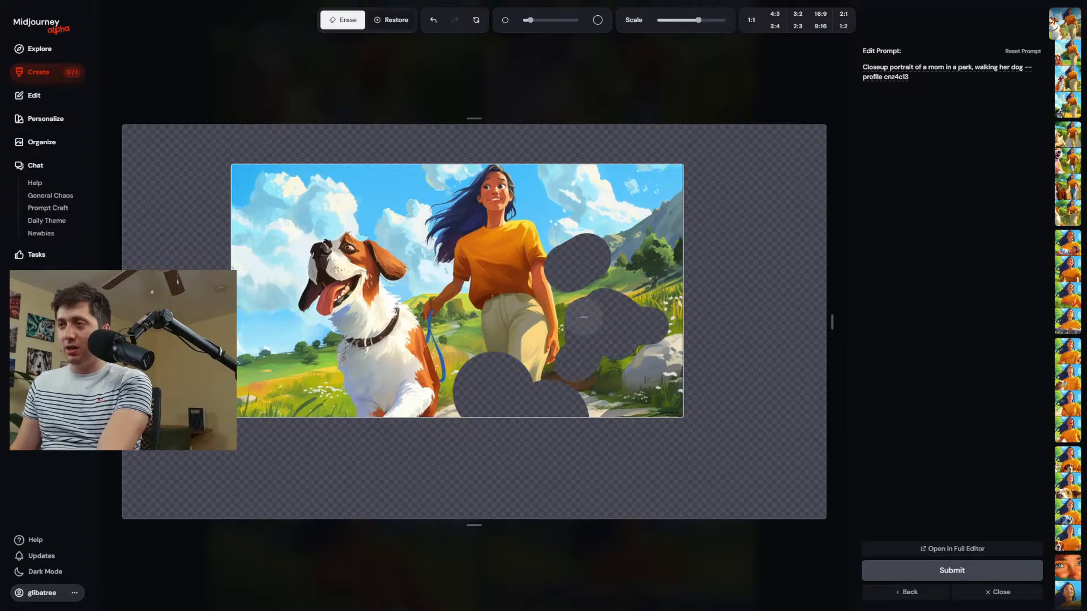
{"action": "scroll", "coordinate": [261, 266], "scroll_direction": "up", "scroll_amount": 5}
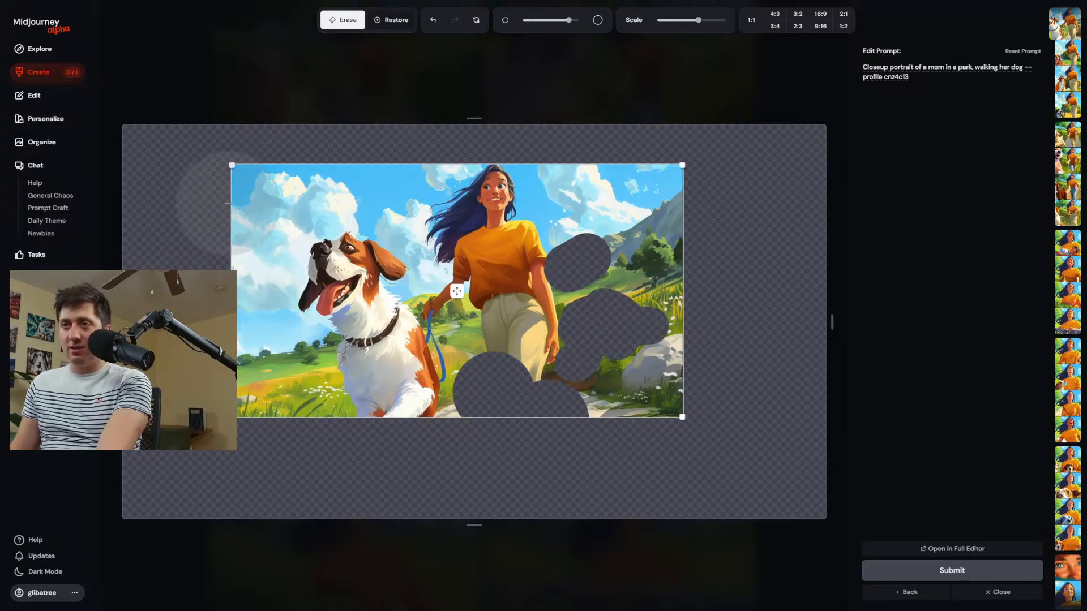
{"action": "mouse_move", "coordinate": [218, 225]}
{"action": "left_mouse_down"}
{"action": "mouse_move", "coordinate": [226, 323]}
{"action": "mouse_move", "coordinate": [267, 433]}
{"action": "mouse_move", "coordinate": [289, 459]}
{"action": "left_mouse_up"}
{"action": "left_click", "coordinate": [946, 571]}
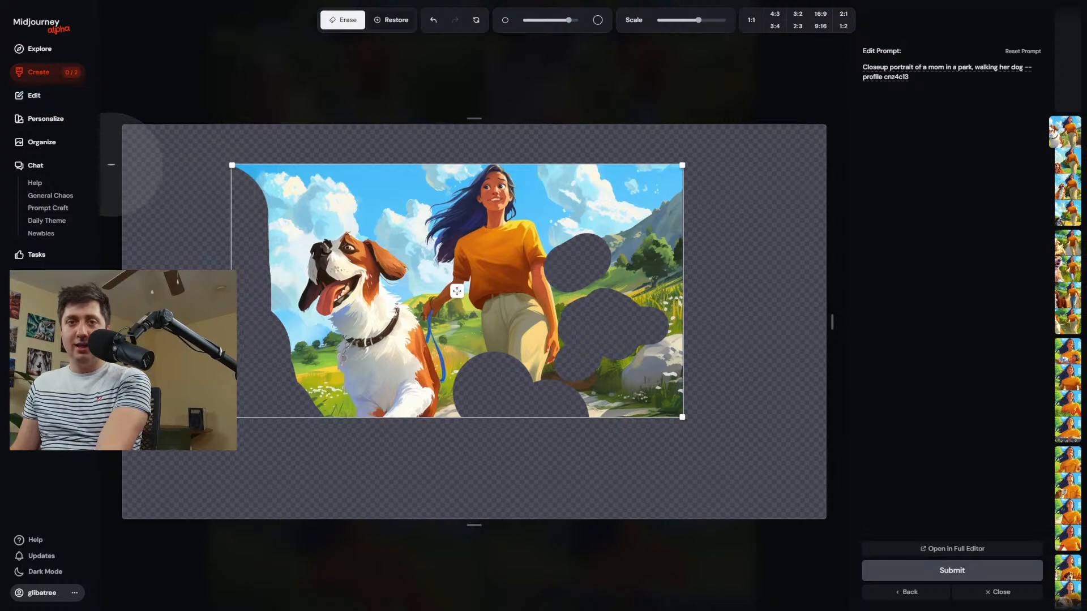
{"action": "left_click", "coordinate": [52, 74]}
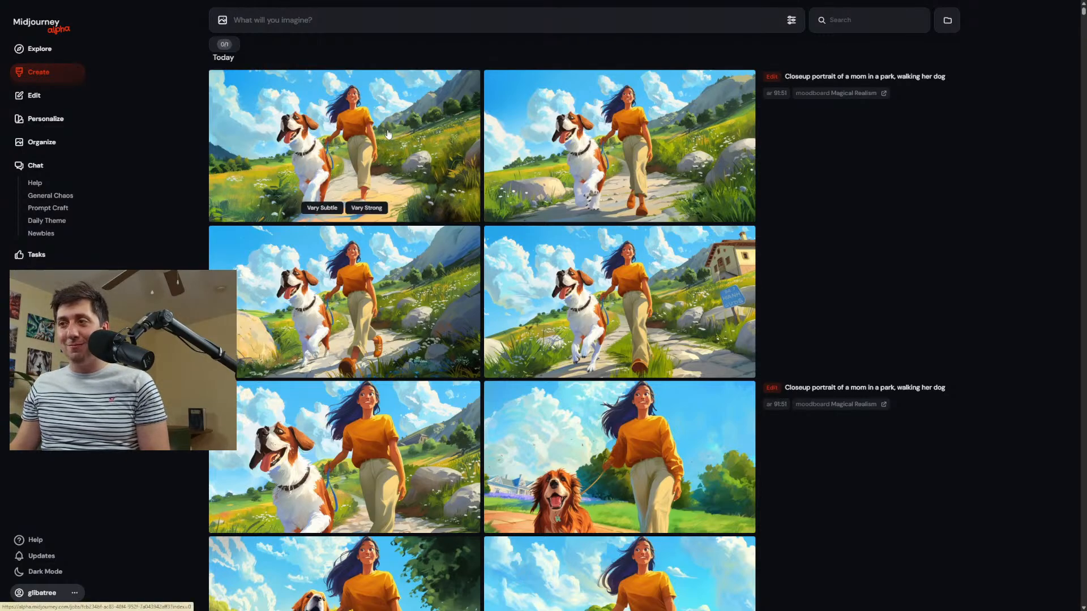
Open the second image of the newest edit in the editor and erase the area over the dog's front paws.
{"action": "left_click", "coordinate": [590, 157]}
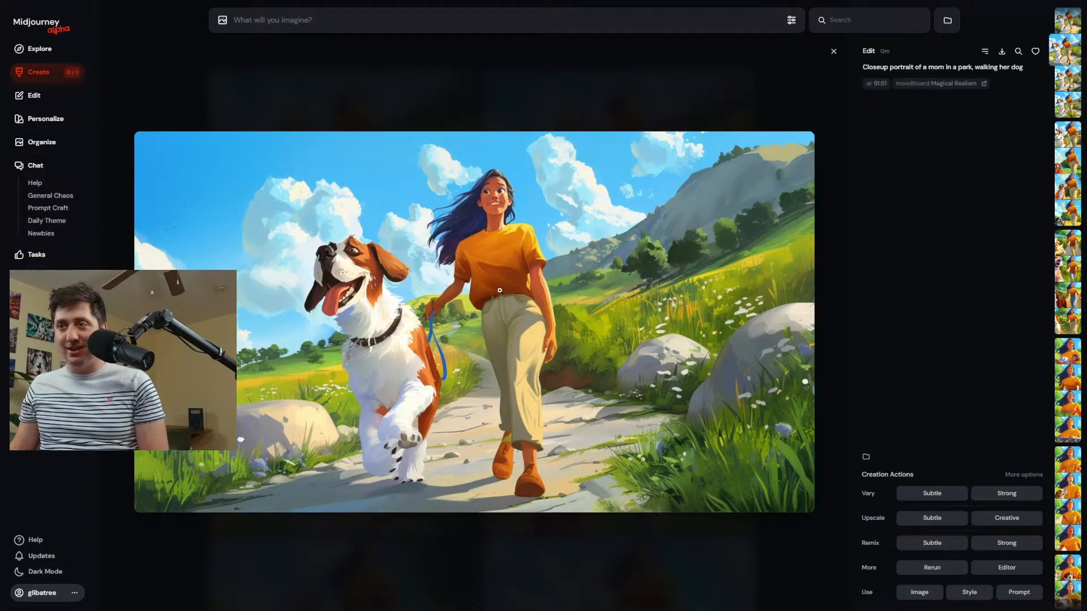
{"action": "left_click", "coordinate": [1007, 567]}
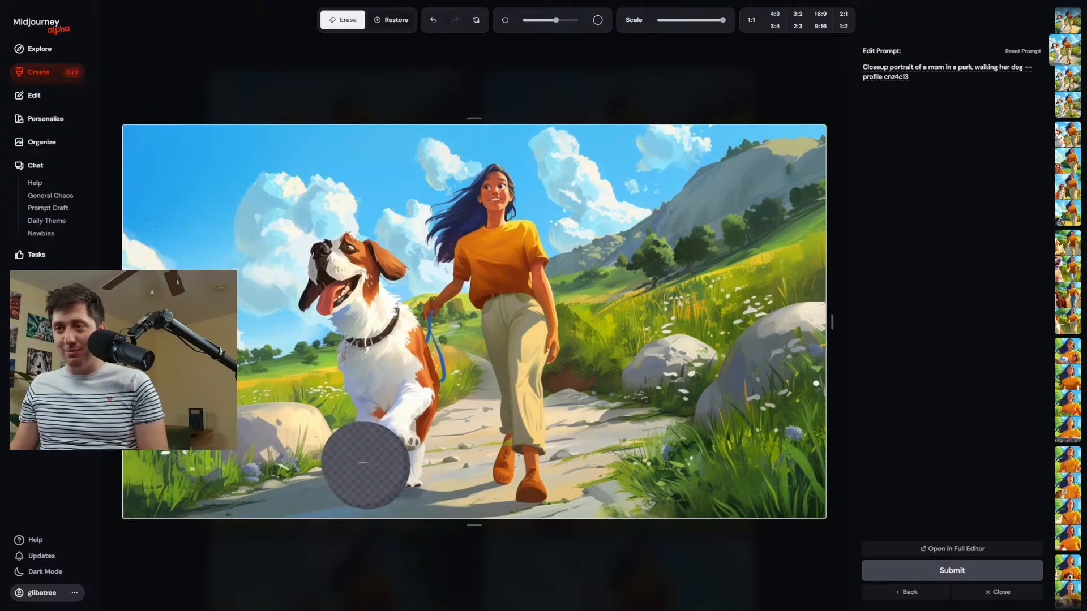
{"action": "left_click", "coordinate": [365, 465]}
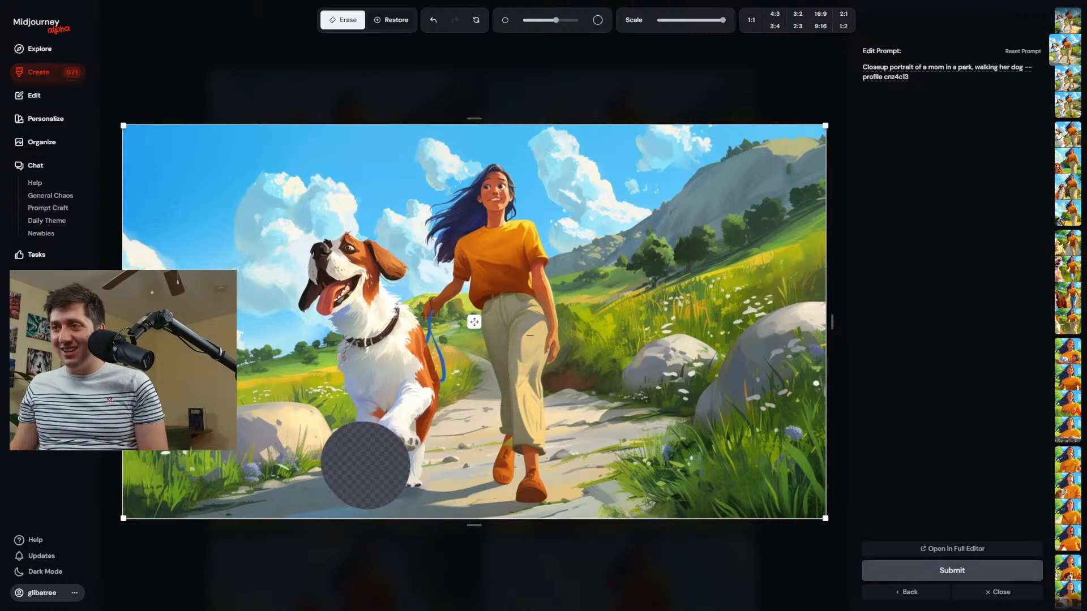
Erase the blue leash and the area around it with a smaller brush, submit the edit, and return to the creation feed.
{"action": "scroll", "coordinate": [437, 313], "scroll_direction": "down", "scroll_amount": 5}
{"action": "left_click", "coordinate": [428, 296]}
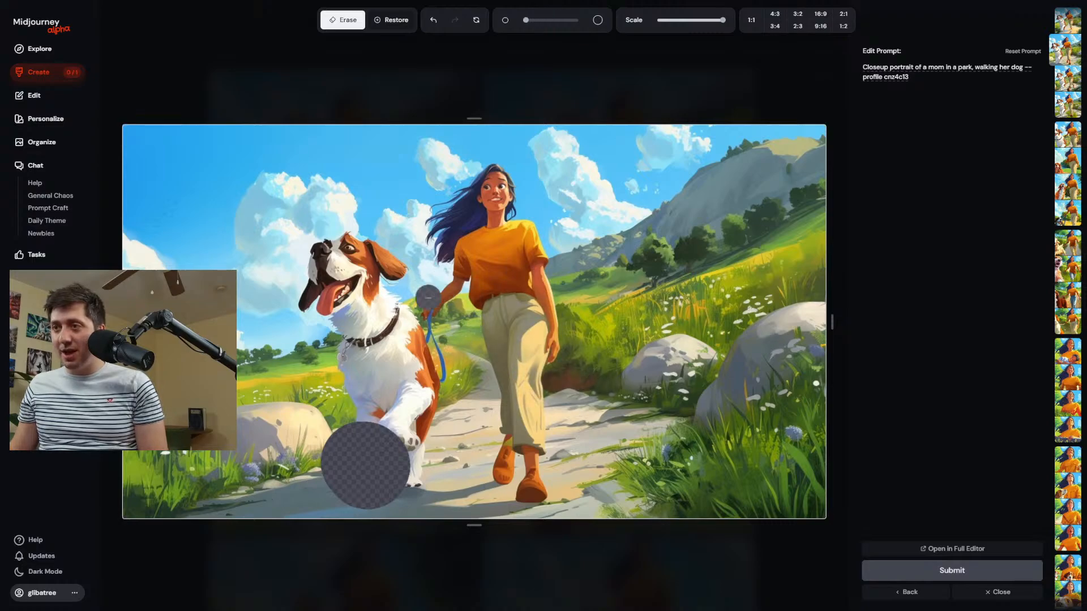
{"action": "mouse_move", "coordinate": [425, 335]}
{"action": "left_mouse_down"}
{"action": "mouse_move", "coordinate": [455, 397]}
{"action": "mouse_move", "coordinate": [402, 304]}
{"action": "left_mouse_up"}
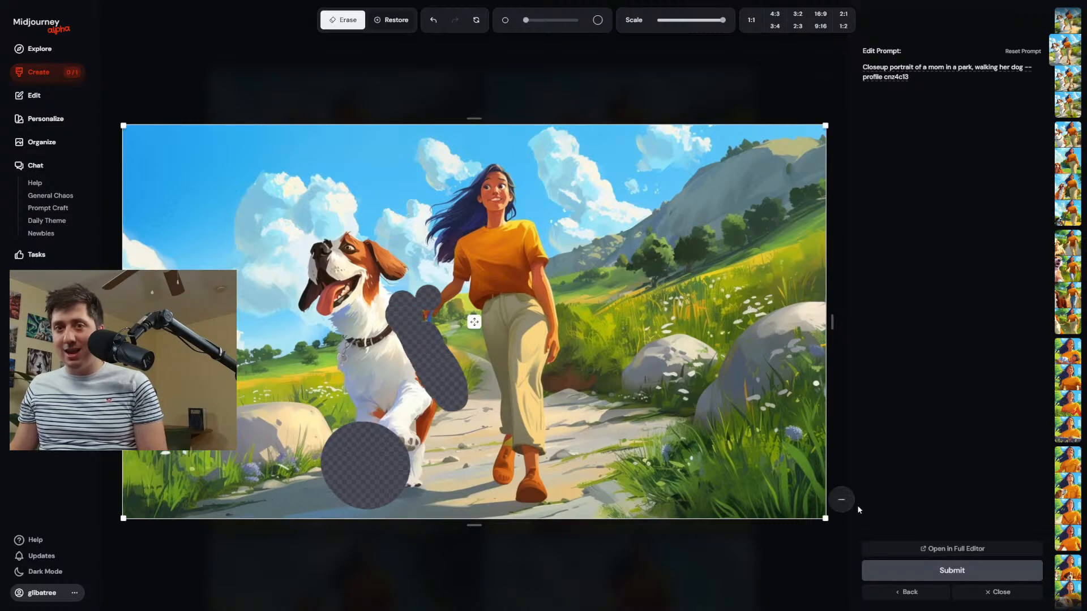
{"action": "left_click", "coordinate": [951, 571]}
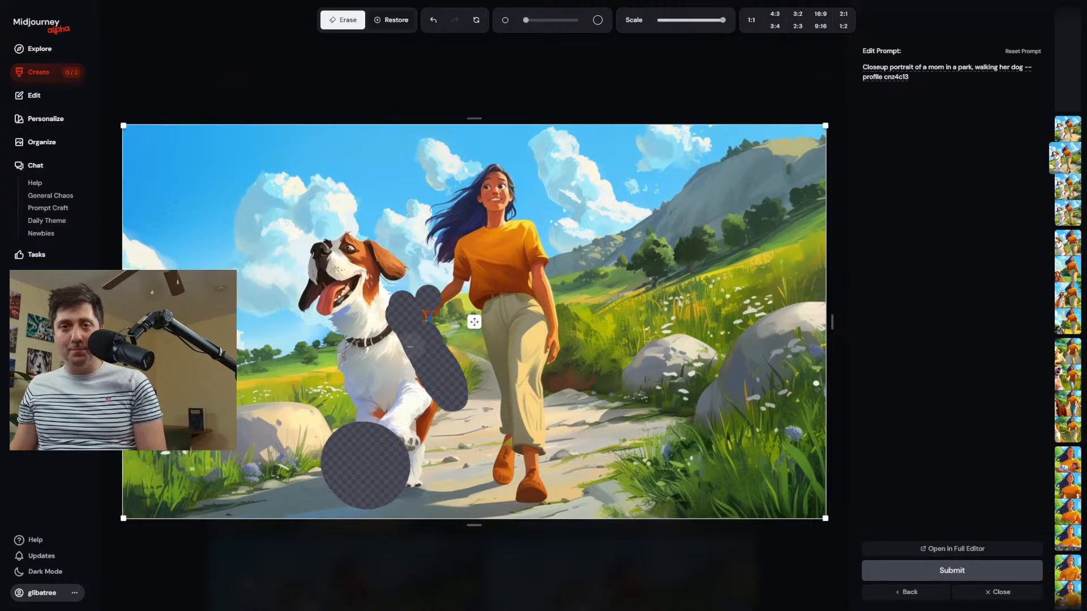
{"action": "left_click", "coordinate": [49, 81]}
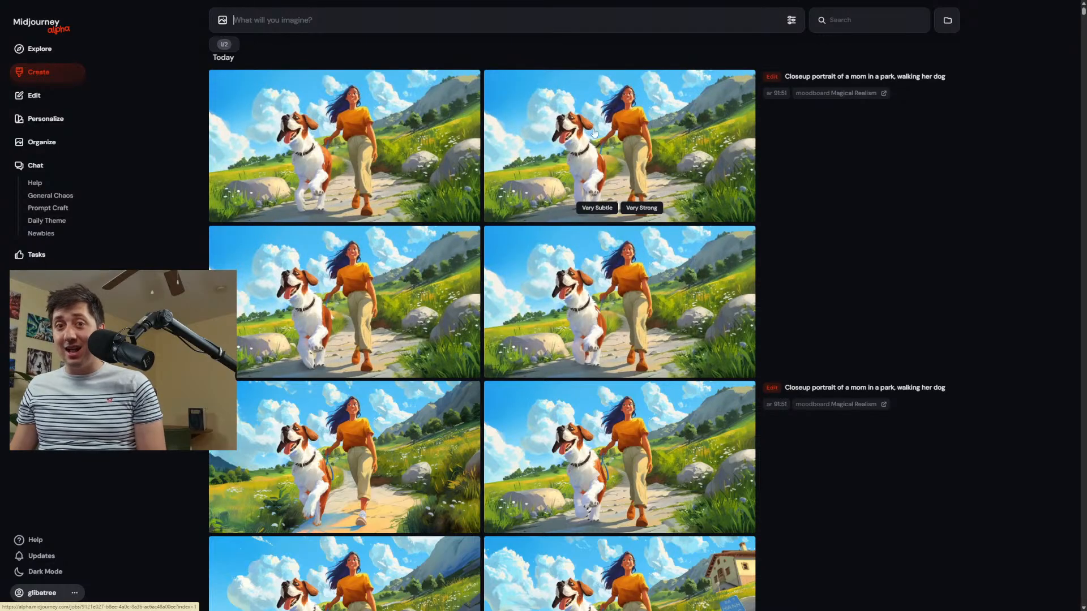
View the first image of the newest edit enlarged, and open the Magical Realism moodboard among the personalization profiles.
{"action": "left_click", "coordinate": [404, 155]}
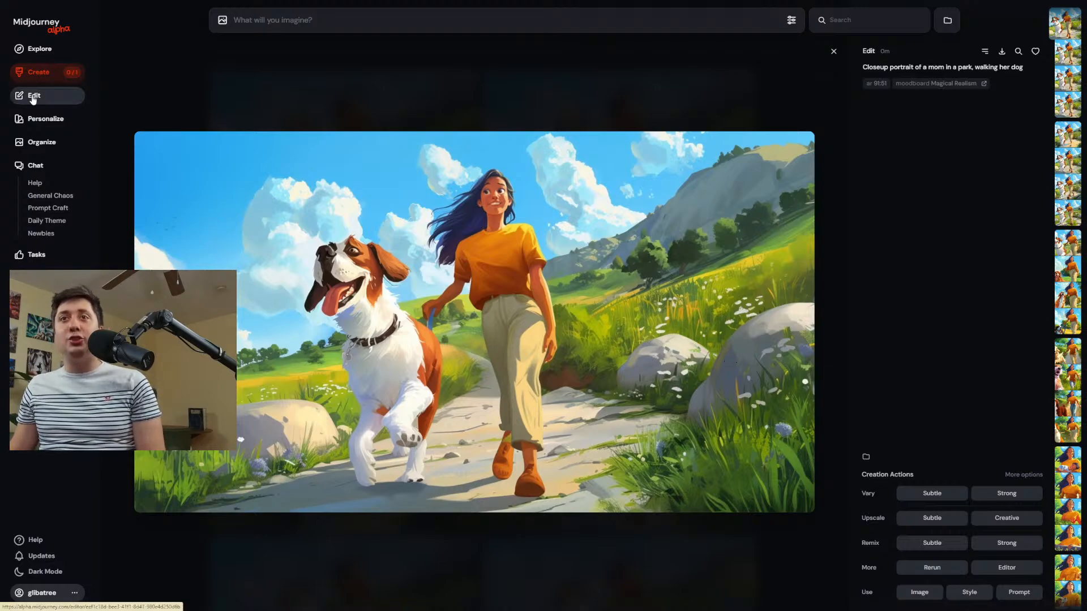
{"action": "left_click", "coordinate": [63, 94]}
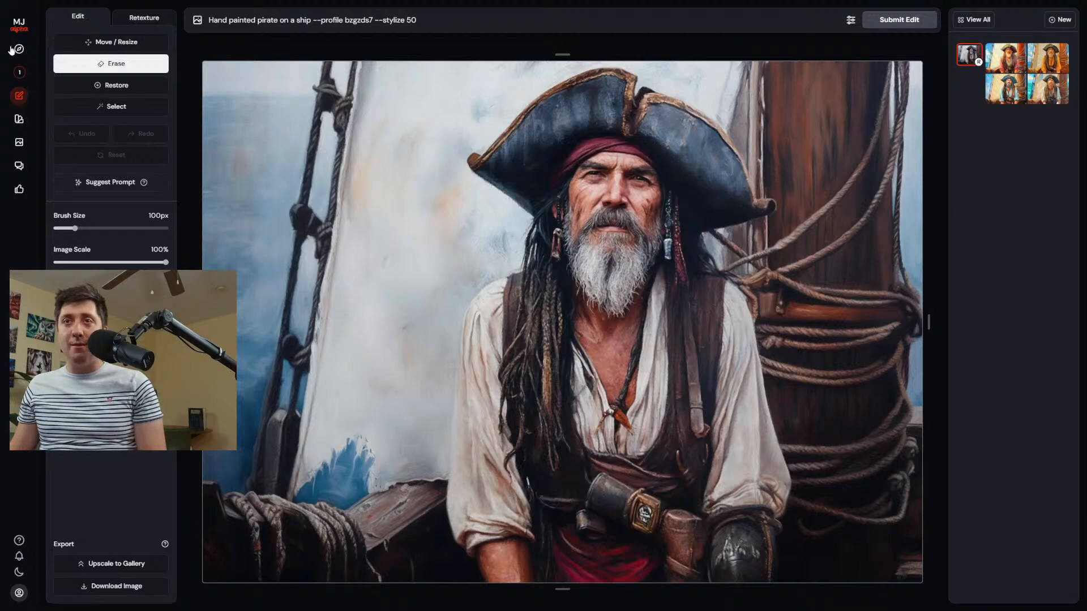
{"action": "left_click", "coordinate": [16, 22]}
{"action": "left_click", "coordinate": [48, 119]}
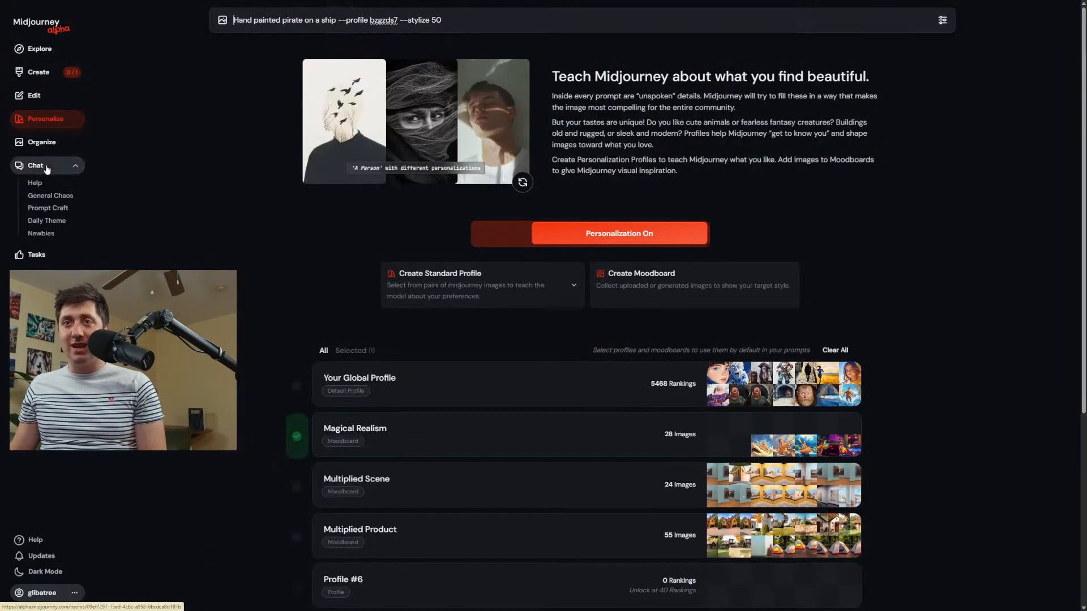
{"action": "left_click", "coordinate": [39, 145]}
{"action": "left_click", "coordinate": [46, 119]}
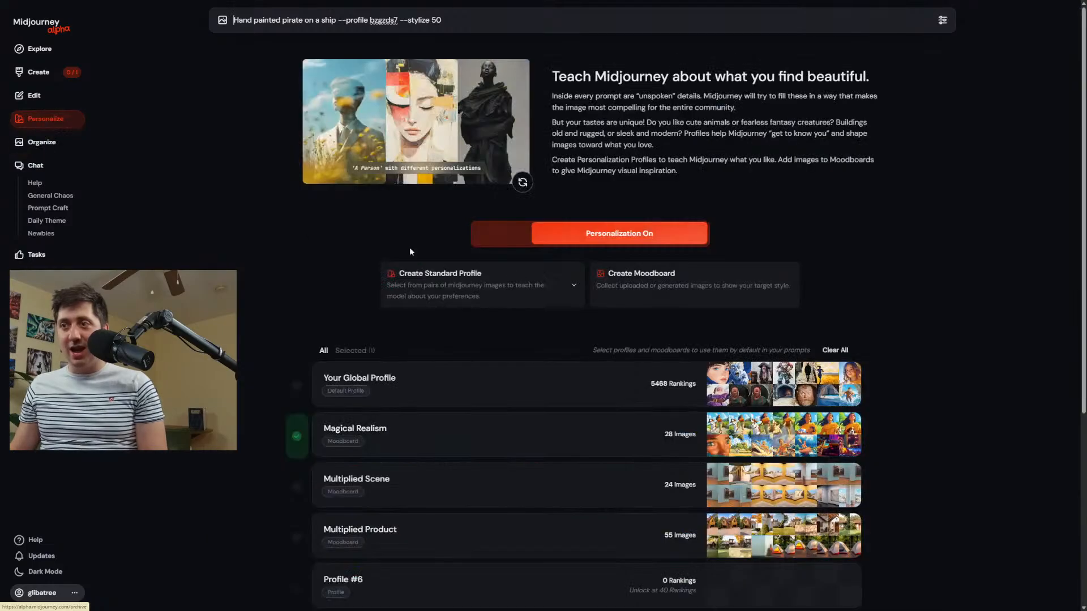
{"action": "left_click", "coordinate": [484, 436]}
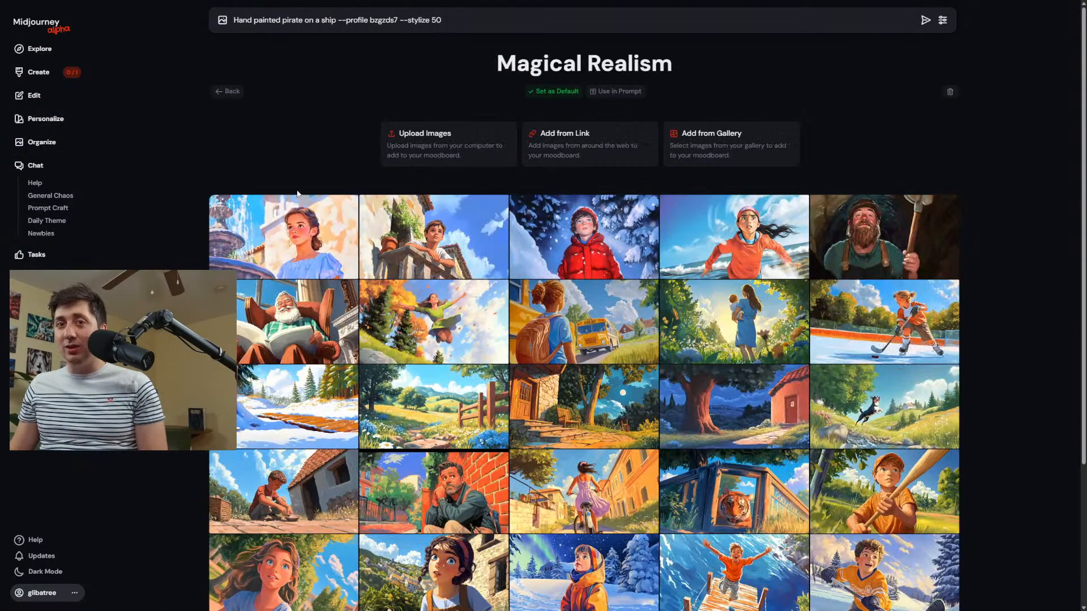
Look through the moodboard's images, enlarge the girl by the fountain, and remove that image from the moodboard.
{"action": "scroll", "coordinate": [596, 358], "scroll_direction": "down", "scroll_amount": 3}
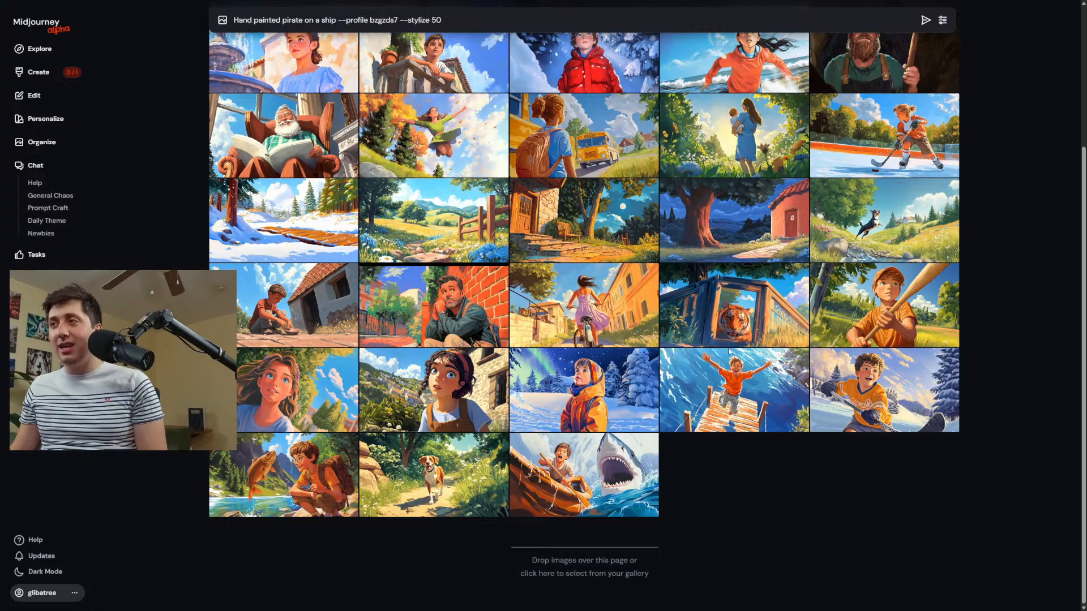
{"action": "scroll", "coordinate": [707, 331], "scroll_direction": "up", "scroll_amount": 3}
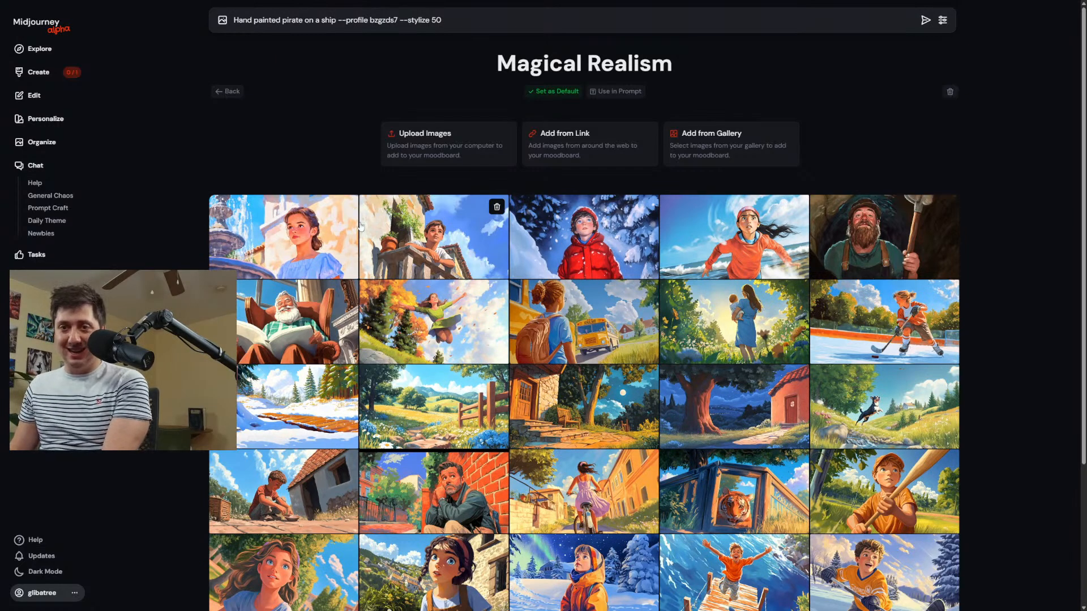
{"action": "left_click", "coordinate": [306, 232]}
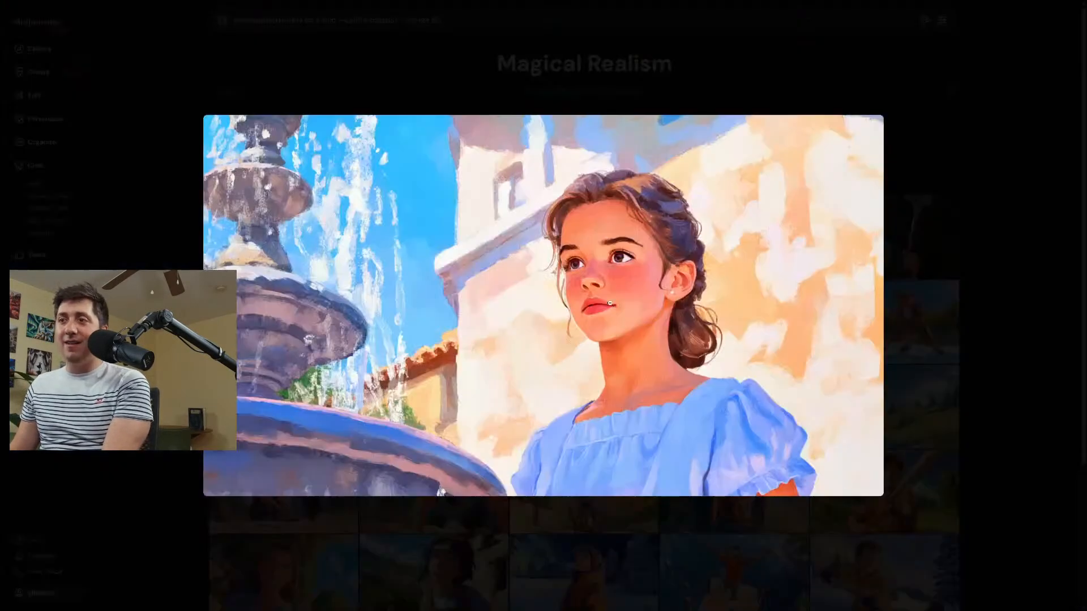
{"action": "left_click", "coordinate": [447, 221]}
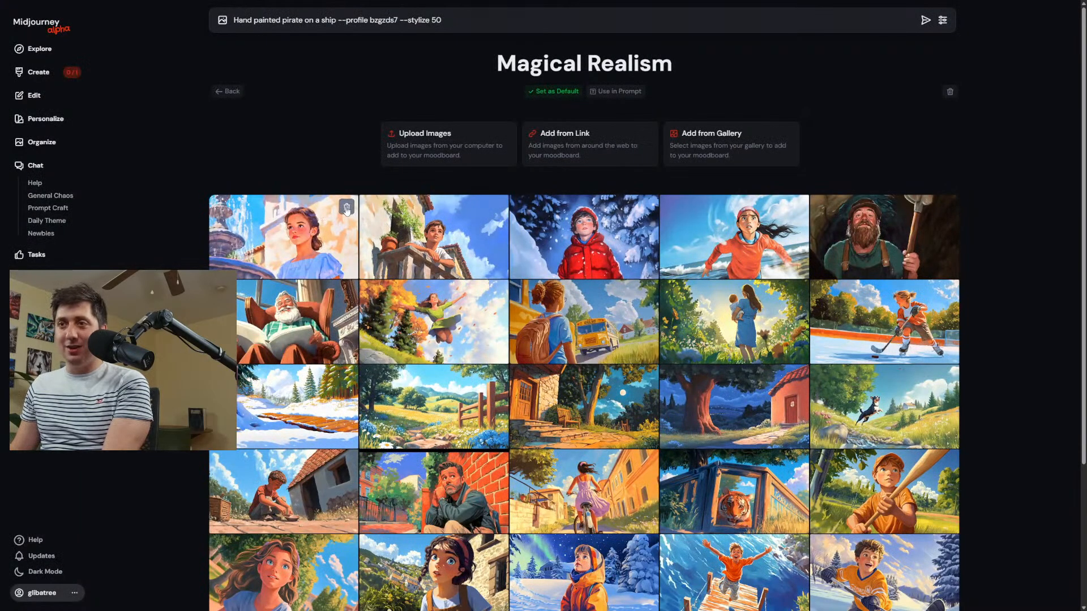
{"action": "left_click", "coordinate": [347, 208]}
Preview the image of the boy in the red winter jacket and remove it from the moodboard.
{"action": "left_click", "coordinate": [496, 208]}
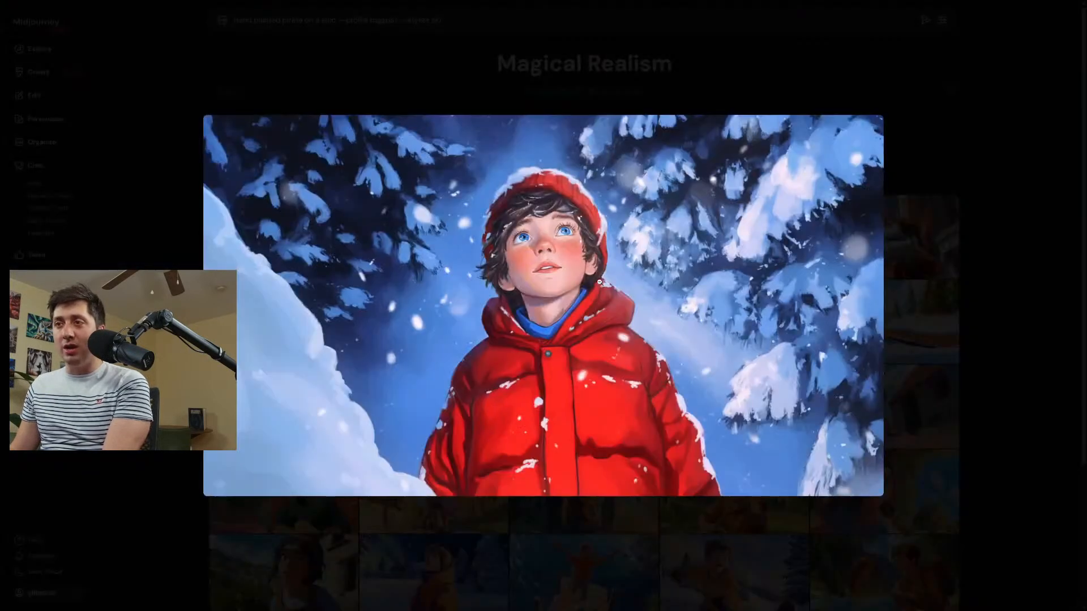
{"action": "left_click", "coordinate": [787, 211]}
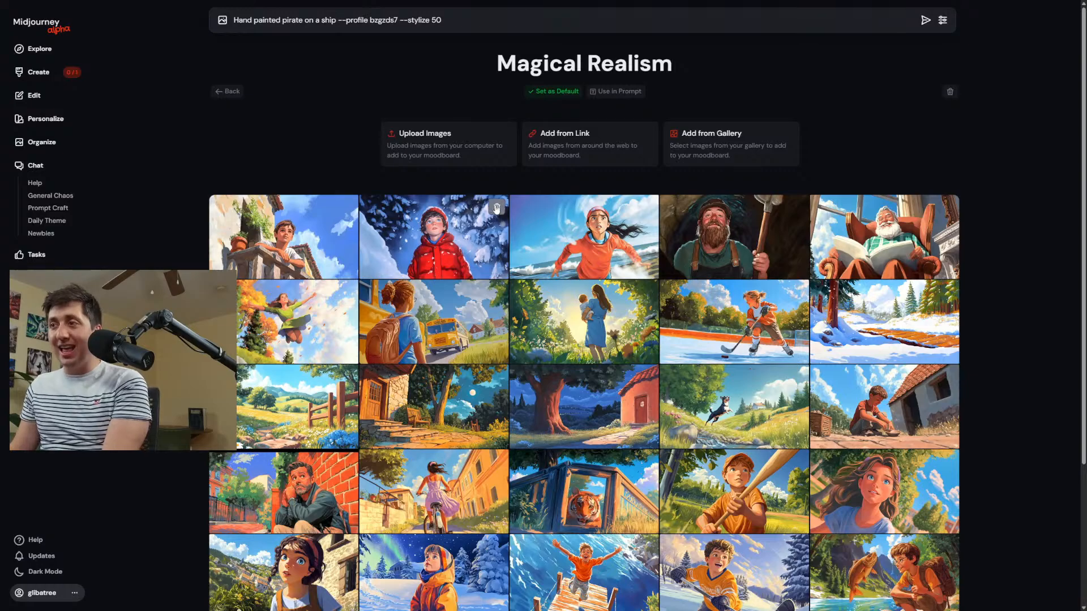
{"action": "left_click", "coordinate": [496, 207]}
Compare the enlarged image of the girl running on the beach with the style of the moodboard's other images.
{"action": "left_click", "coordinate": [456, 250]}
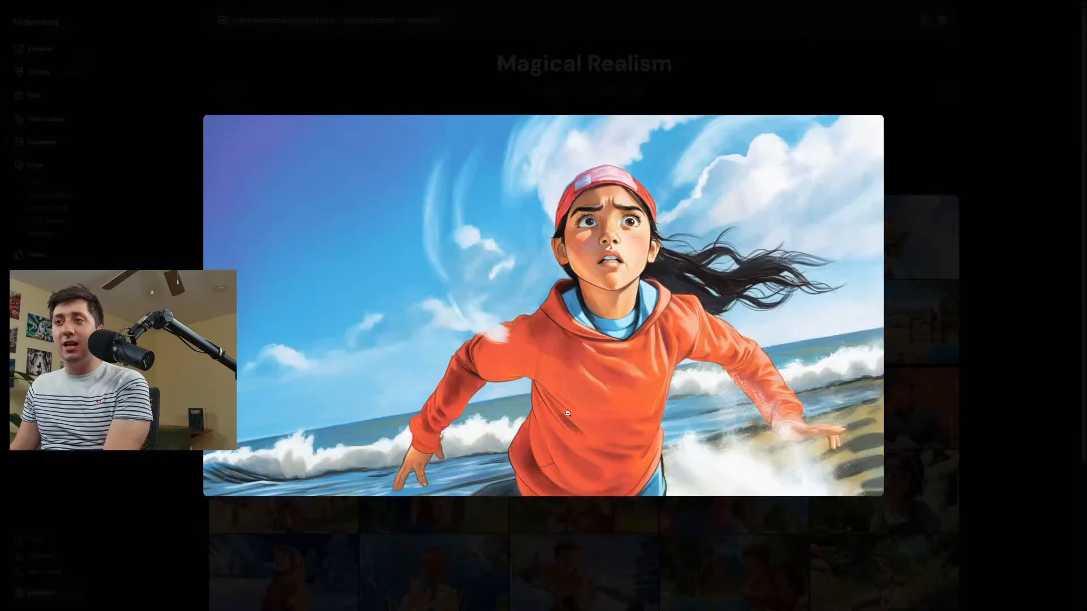
{"action": "left_click", "coordinate": [537, 56]}
{"action": "scroll", "coordinate": [643, 244], "scroll_direction": "down", "scroll_amount": 3}
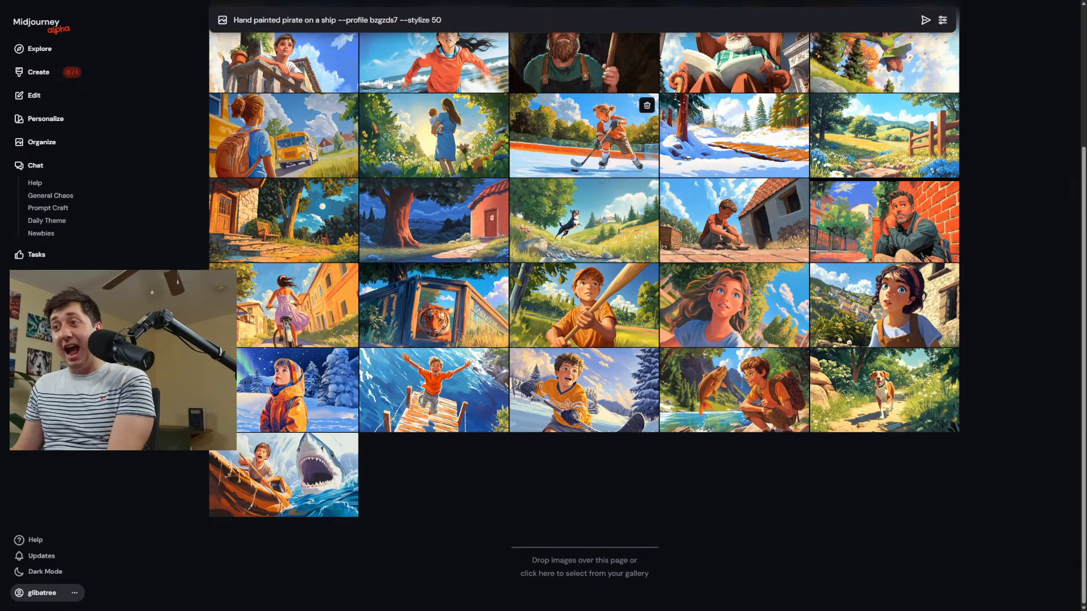
{"action": "scroll", "coordinate": [473, 188], "scroll_direction": "up", "scroll_amount": 3}
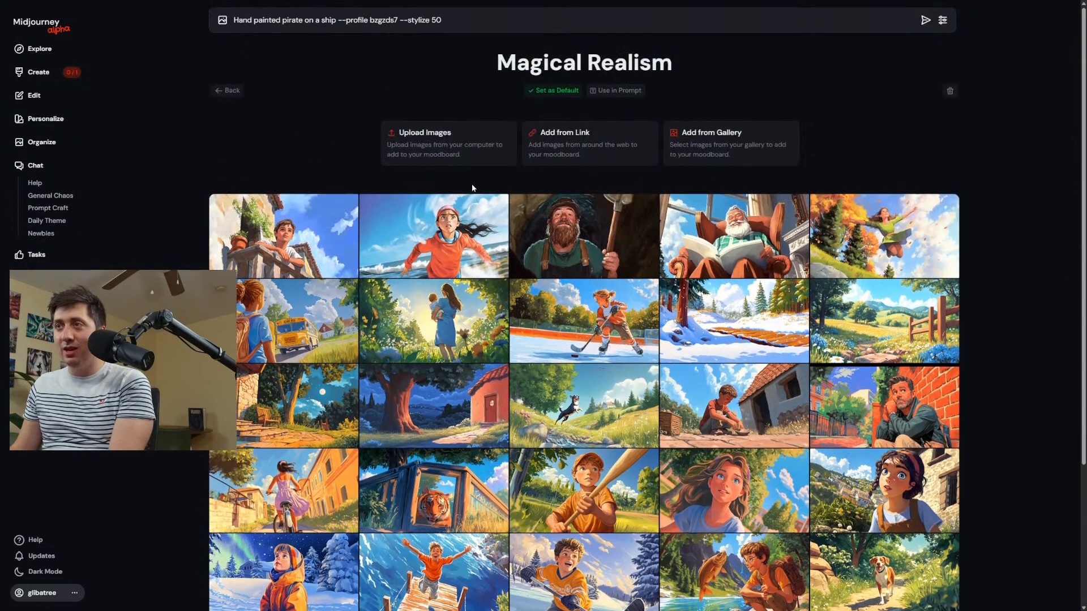
{"action": "left_click", "coordinate": [451, 232]}
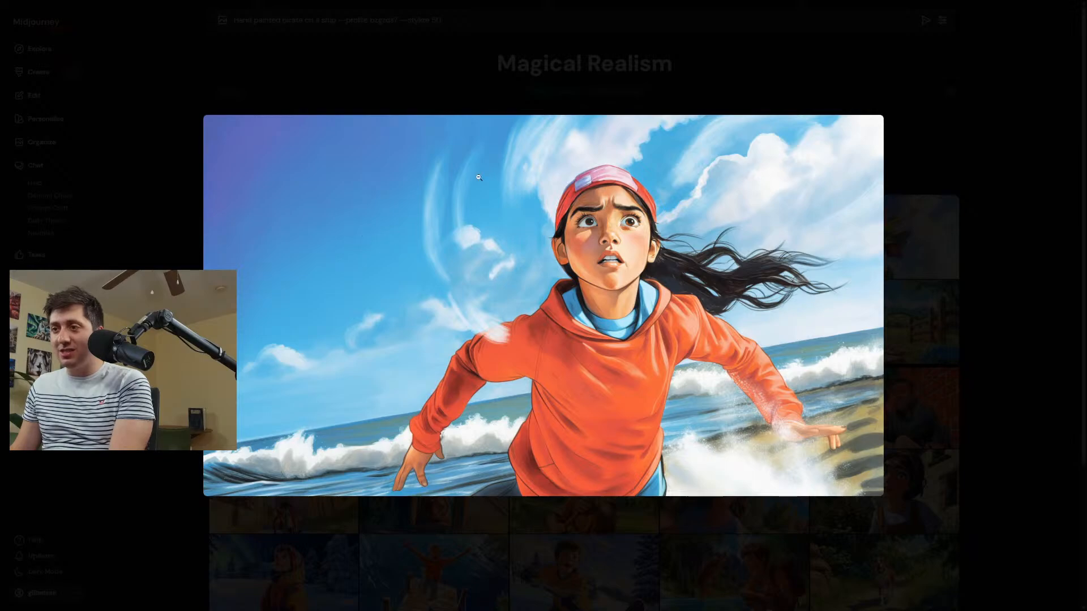
Close the preview of the girl in the orange hoodie on the beach and remove that image from the moodboard.
{"action": "left_click", "coordinate": [506, 102]}
{"action": "left_click", "coordinate": [411, 217]}
{"action": "left_click", "coordinate": [942, 165]}
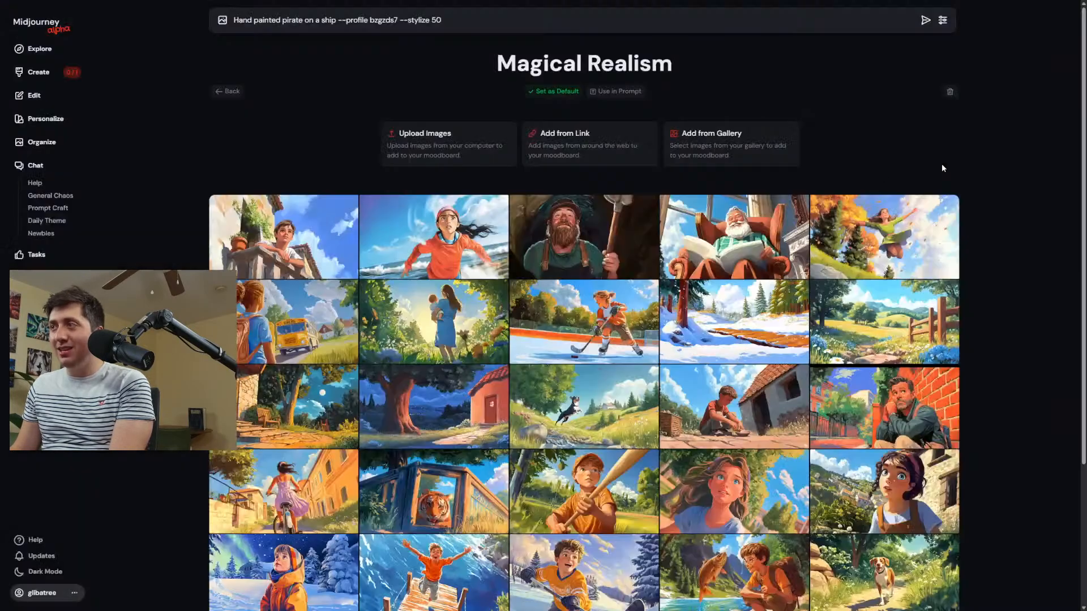
{"action": "left_click", "coordinate": [435, 232]}
{"action": "left_click", "coordinate": [913, 84]}
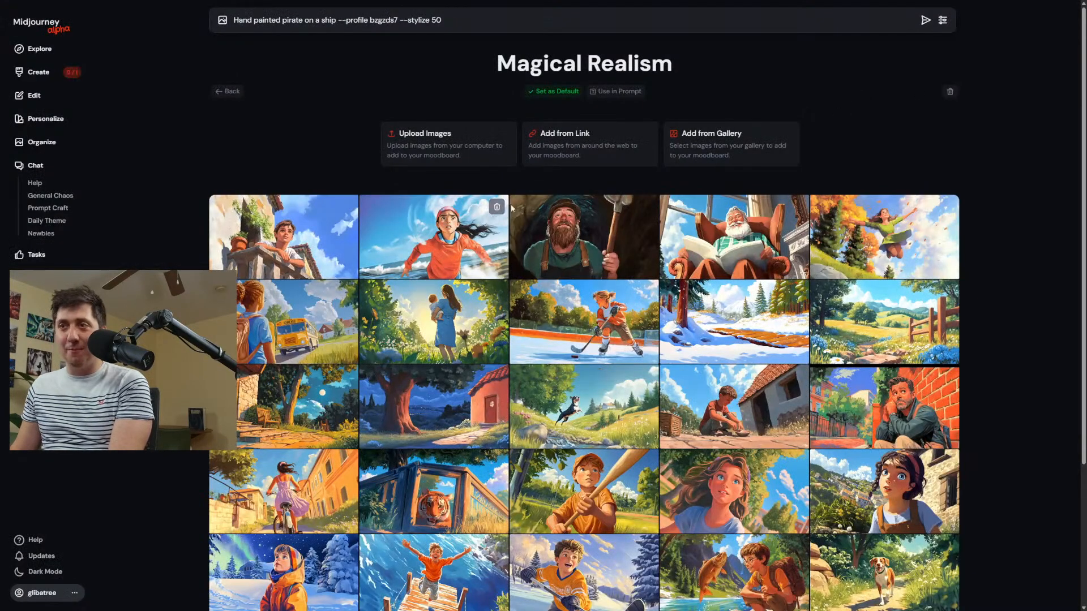
{"action": "left_click", "coordinate": [496, 207]}
Examine the enlarged images of the leaping girl, school bus, mother with baby and hockey player for consistent style within the moodboard.
{"action": "left_click", "coordinate": [680, 226]}
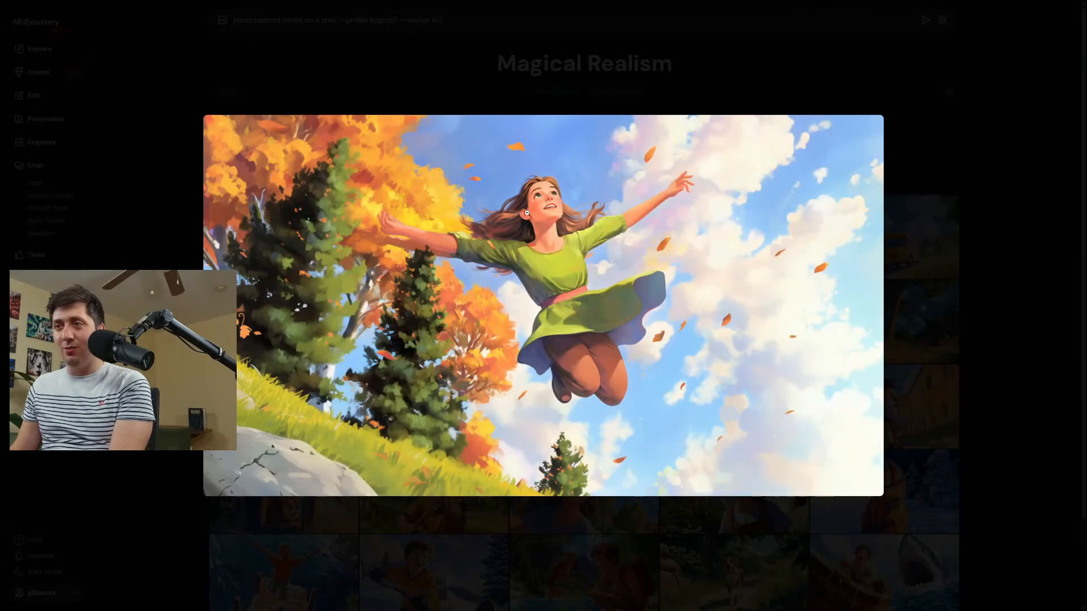
{"action": "left_click", "coordinate": [502, 70]}
{"action": "left_click", "coordinate": [883, 288]}
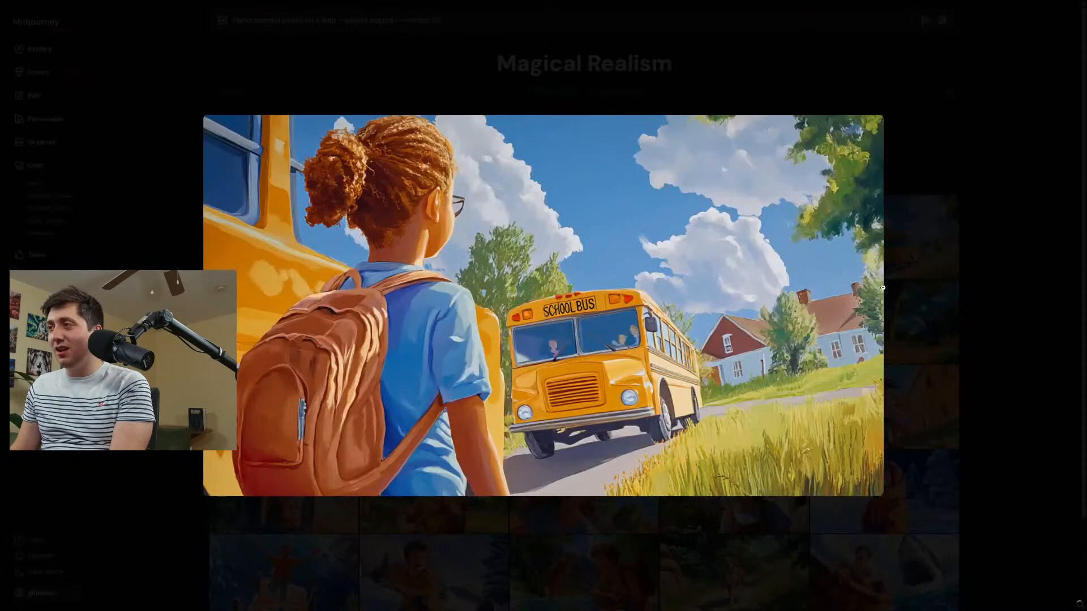
{"action": "left_click", "coordinate": [899, 311]}
{"action": "left_click", "coordinate": [321, 333]}
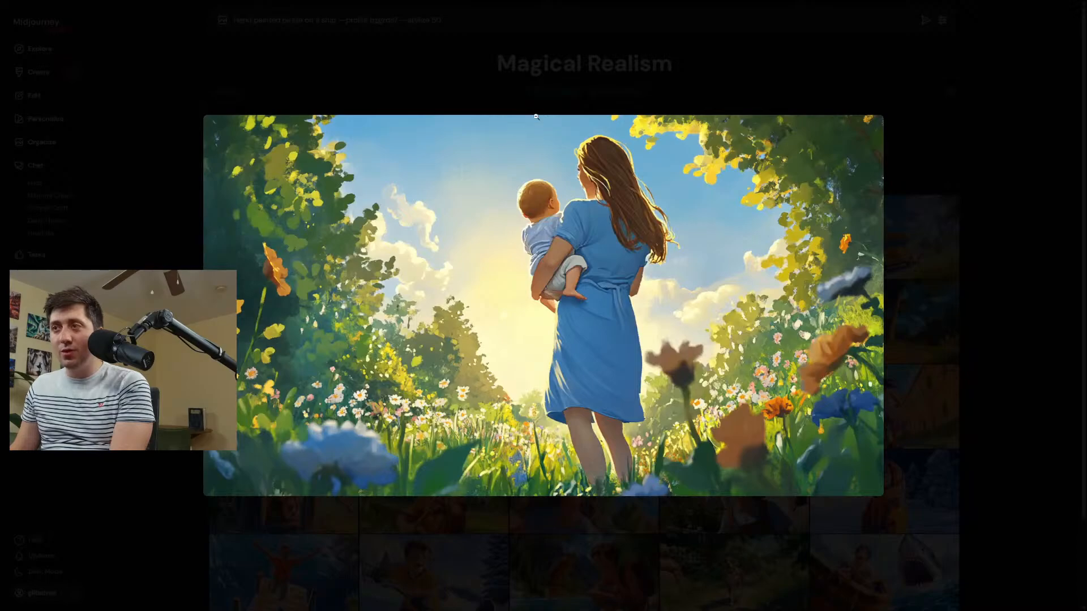
{"action": "left_click", "coordinate": [537, 86]}
{"action": "left_click", "coordinate": [476, 324]}
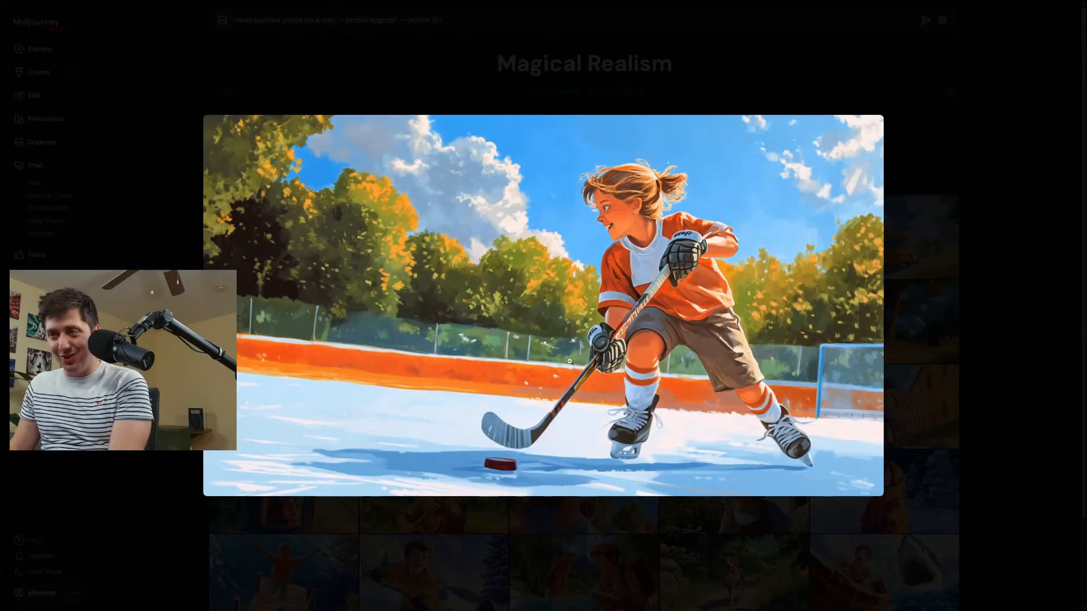
{"action": "left_click", "coordinate": [801, 210]}
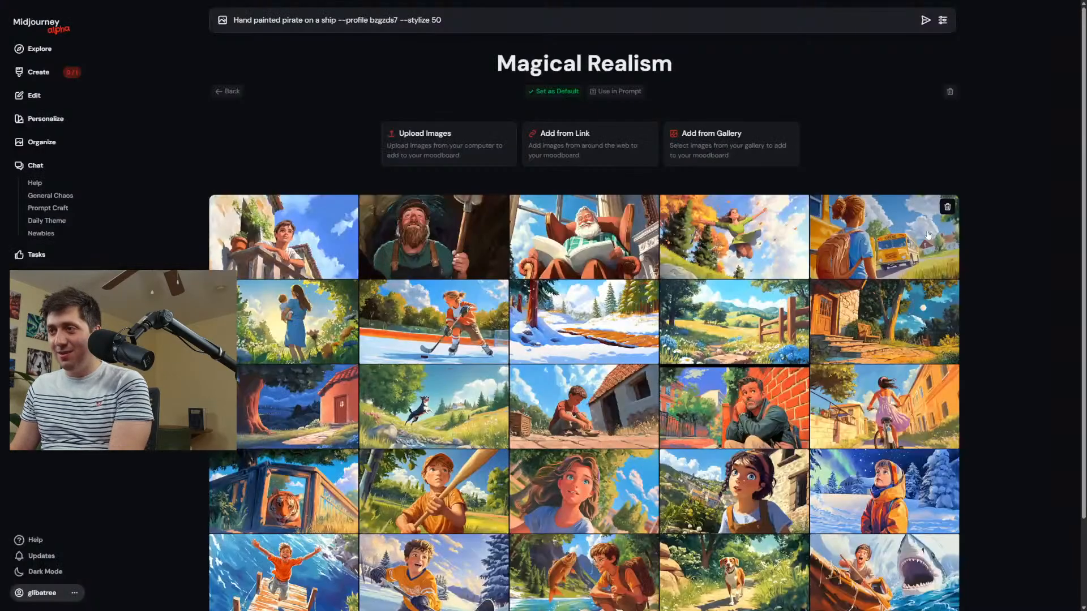
{"action": "scroll", "coordinate": [797, 292], "scroll_direction": "down", "scroll_amount": 3}
{"action": "scroll", "coordinate": [403, 276], "scroll_direction": "up", "scroll_amount": 3}
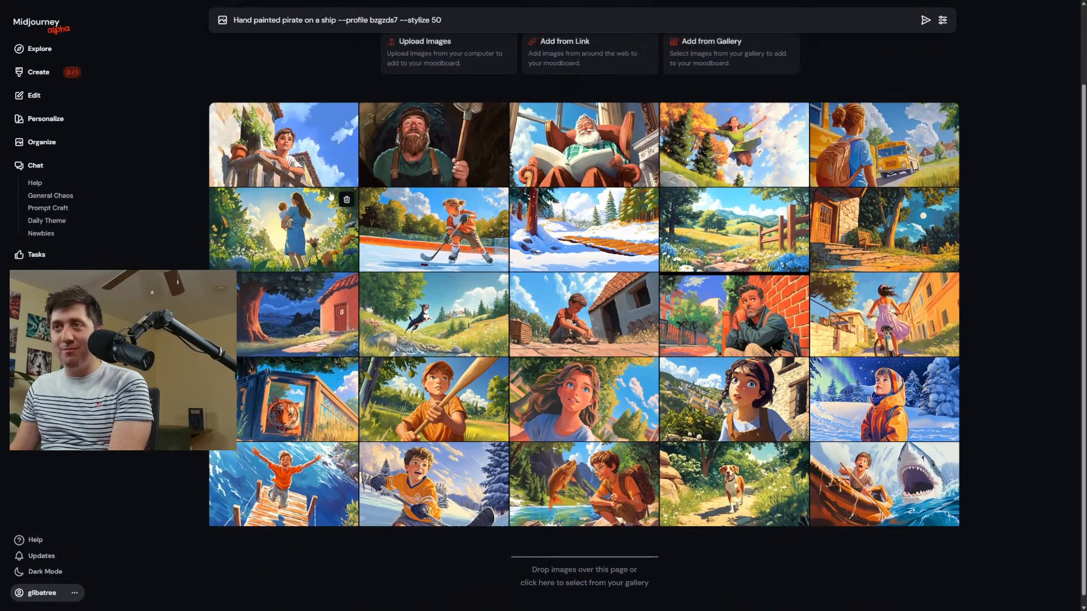
{"action": "left_click", "coordinate": [437, 139]}
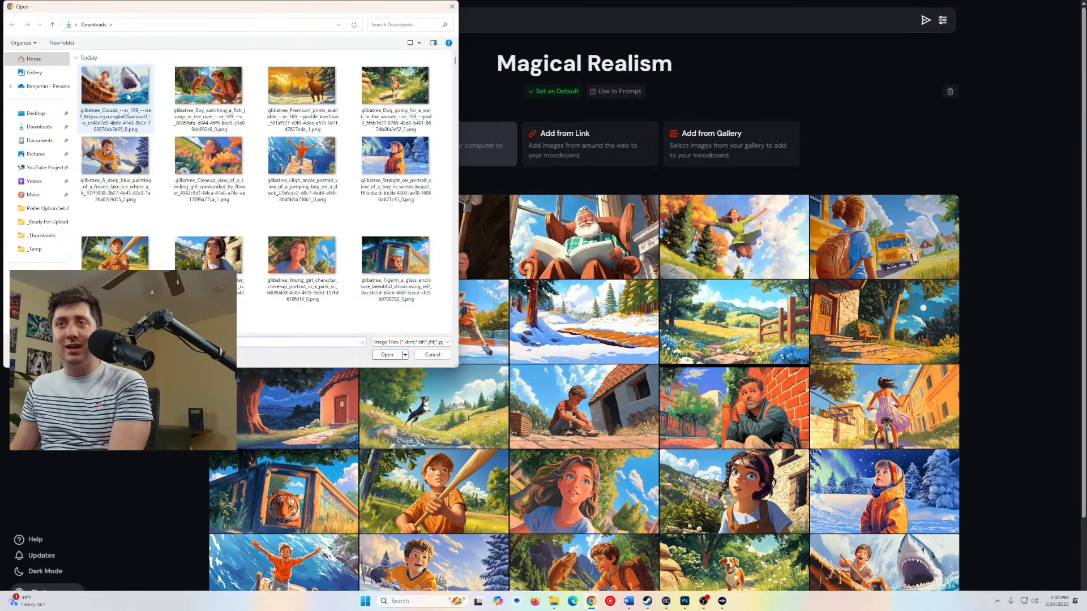
{"action": "scroll", "coordinate": [691, 375], "scroll_direction": "down", "scroll_amount": 3}
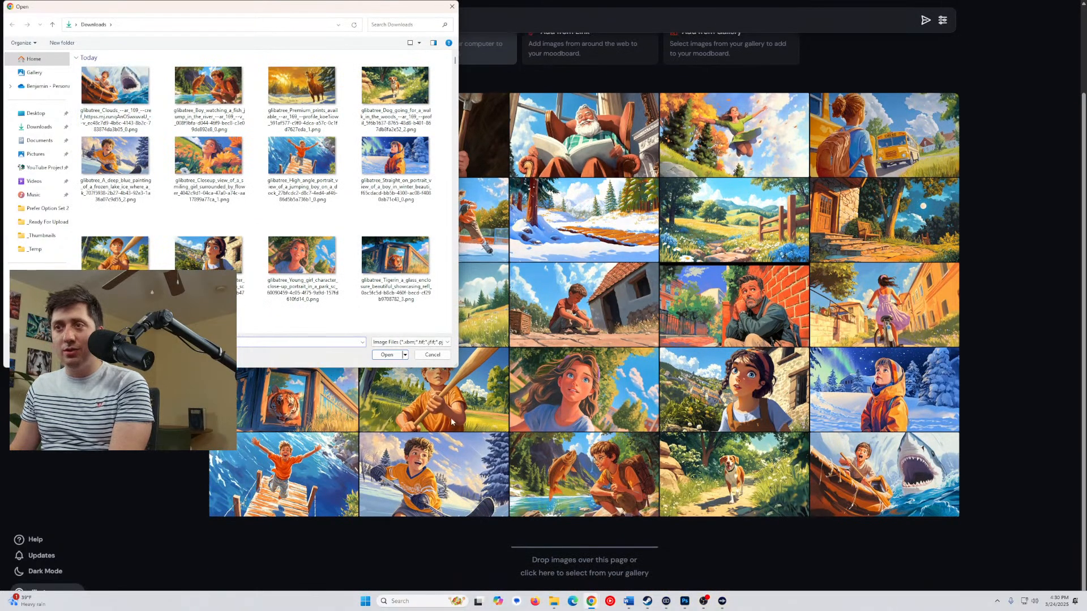
{"action": "left_click", "coordinate": [432, 355]}
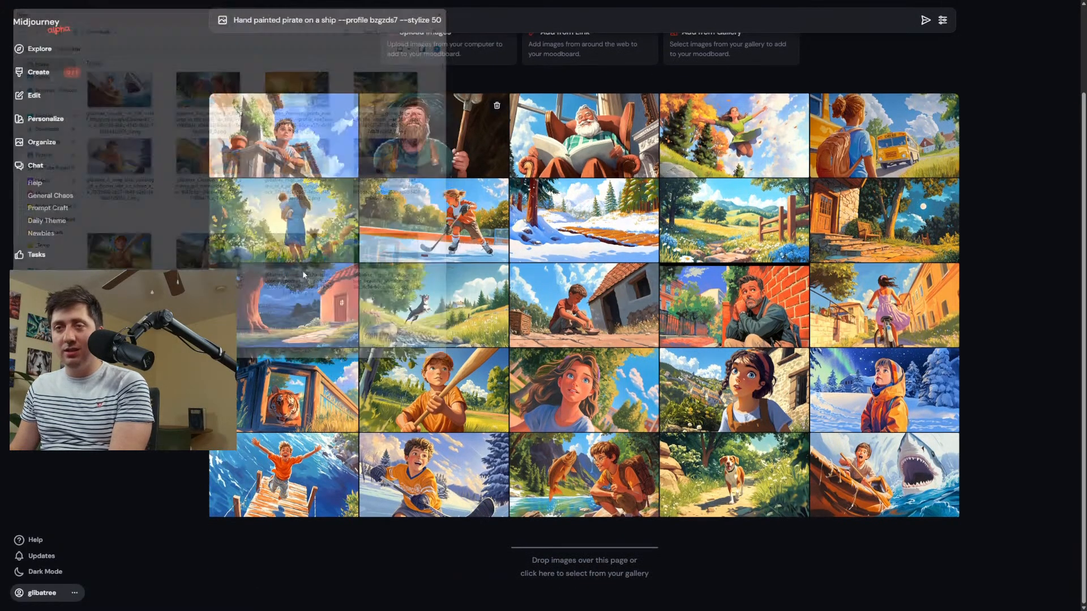
Download the first image of the newest mom-and-dog edit from the creations and close its enlarged view.
{"action": "left_click", "coordinate": [39, 72]}
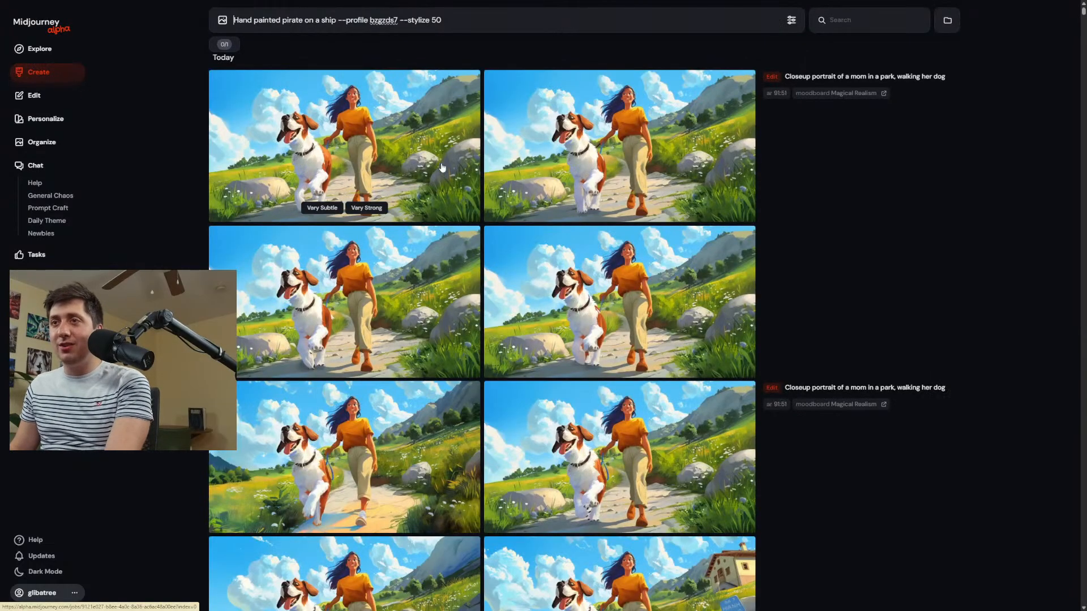
{"action": "left_click", "coordinate": [388, 146]}
{"action": "left_click", "coordinate": [1002, 52]}
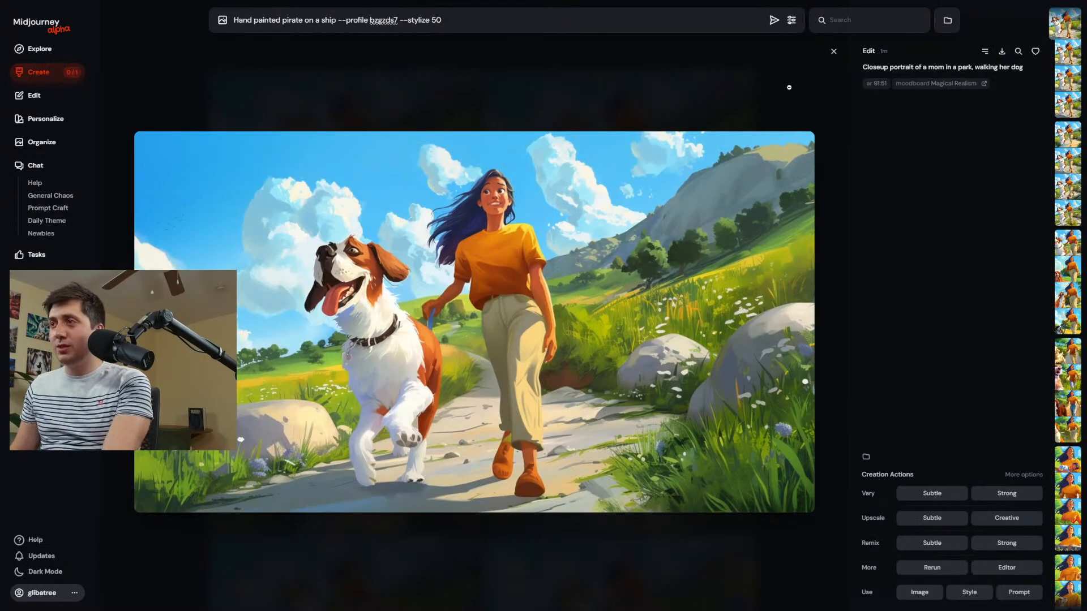
{"action": "left_click", "coordinate": [788, 88]}
Look back through the earlier creations and generate new images with "Building a snow man" replacing the pirate prompt.
{"action": "scroll", "coordinate": [418, 332], "scroll_direction": "down", "scroll_amount": 18}
{"action": "scroll", "coordinate": [418, 332], "scroll_direction": "down", "scroll_amount": 15}
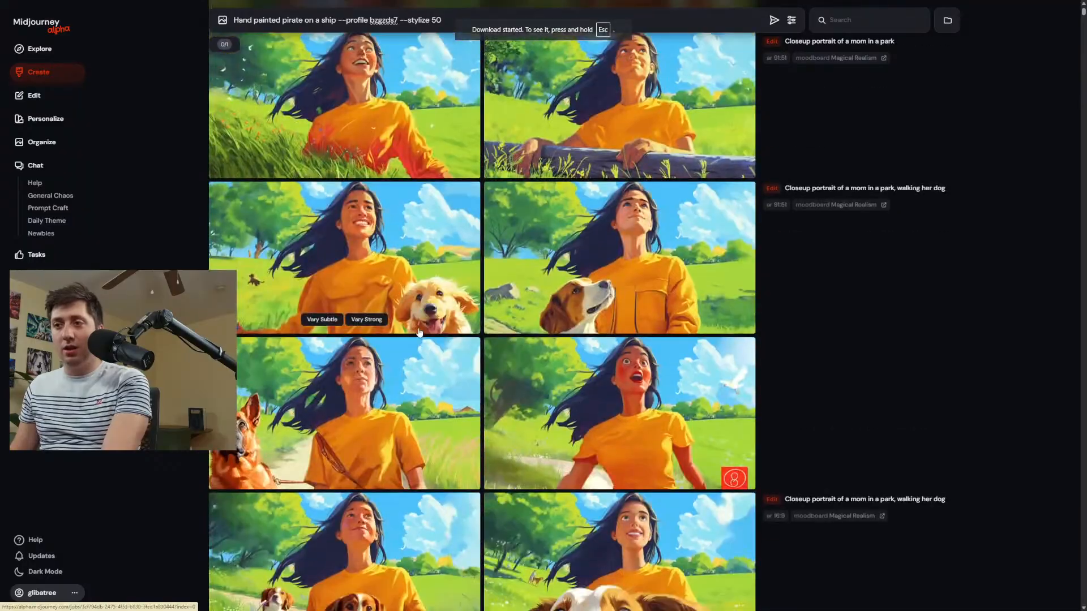
{"action": "scroll", "coordinate": [421, 332], "scroll_direction": "down", "scroll_amount": 16}
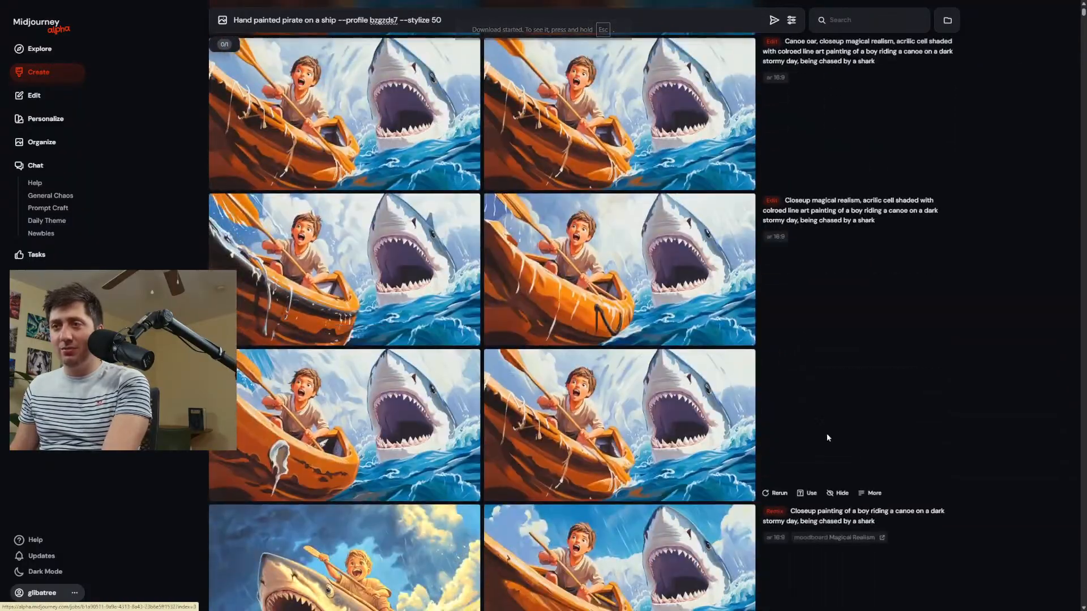
{"action": "middle_click", "coordinate": [827, 437]}
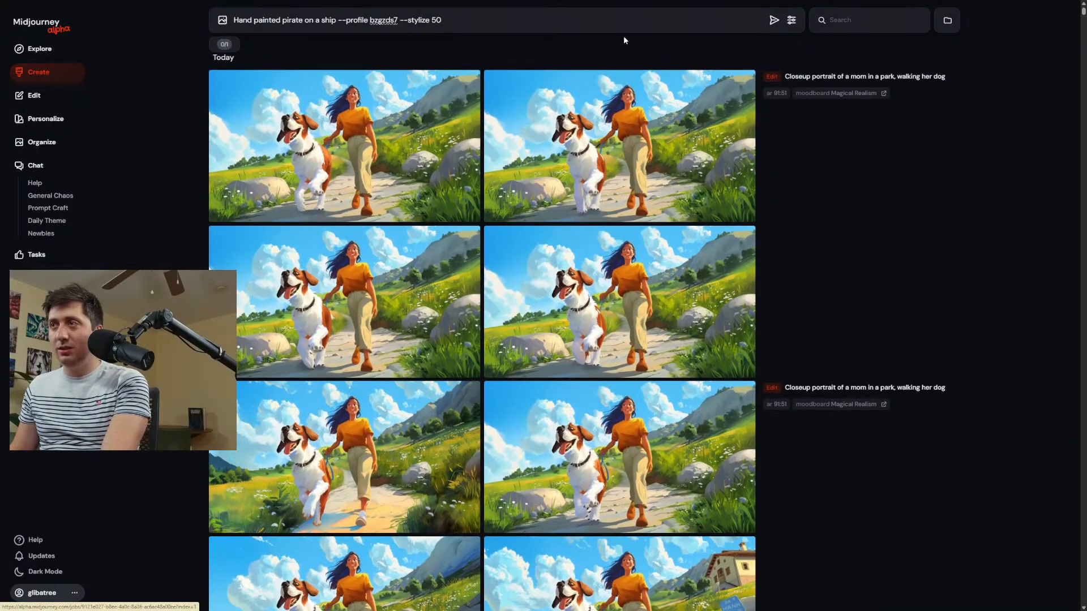
{"action": "triple_click", "coordinate": [675, 18]}
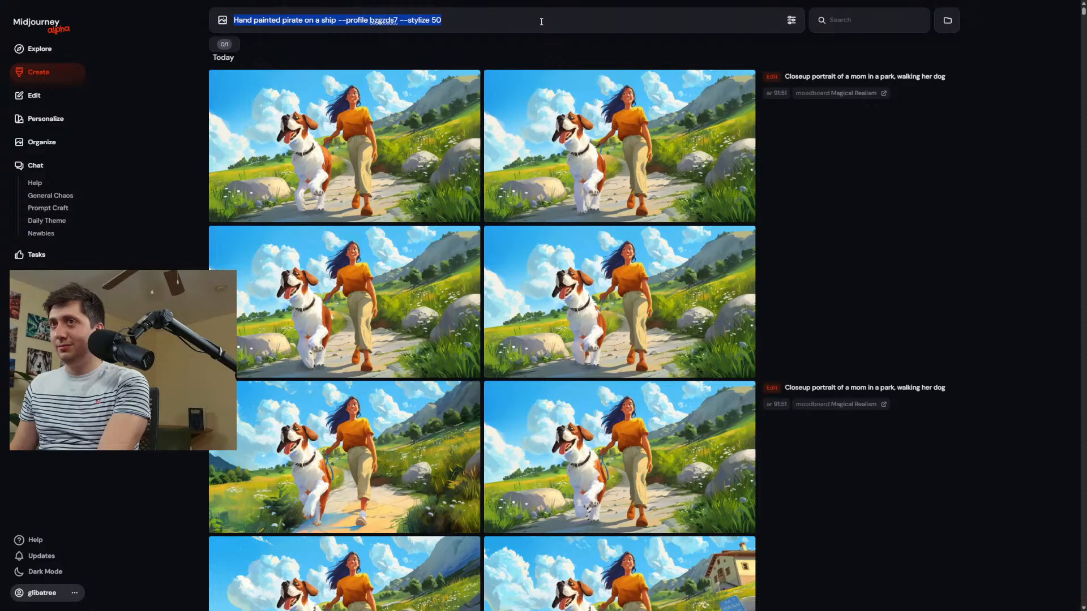
{"action": "type", "text": "Bu"}
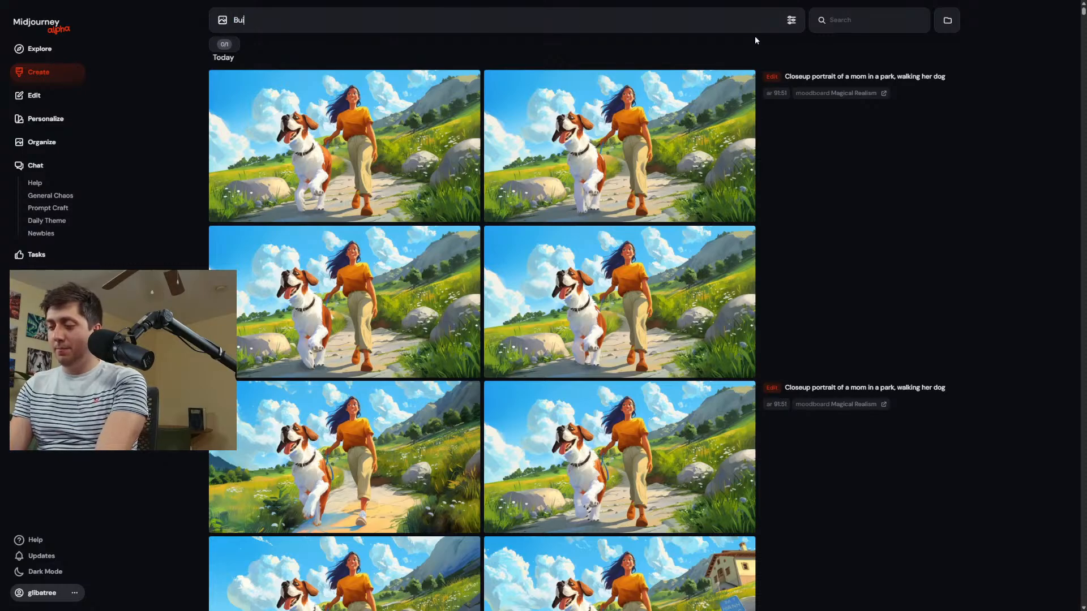
{"action": "type", "text": "ilding a snow man"}
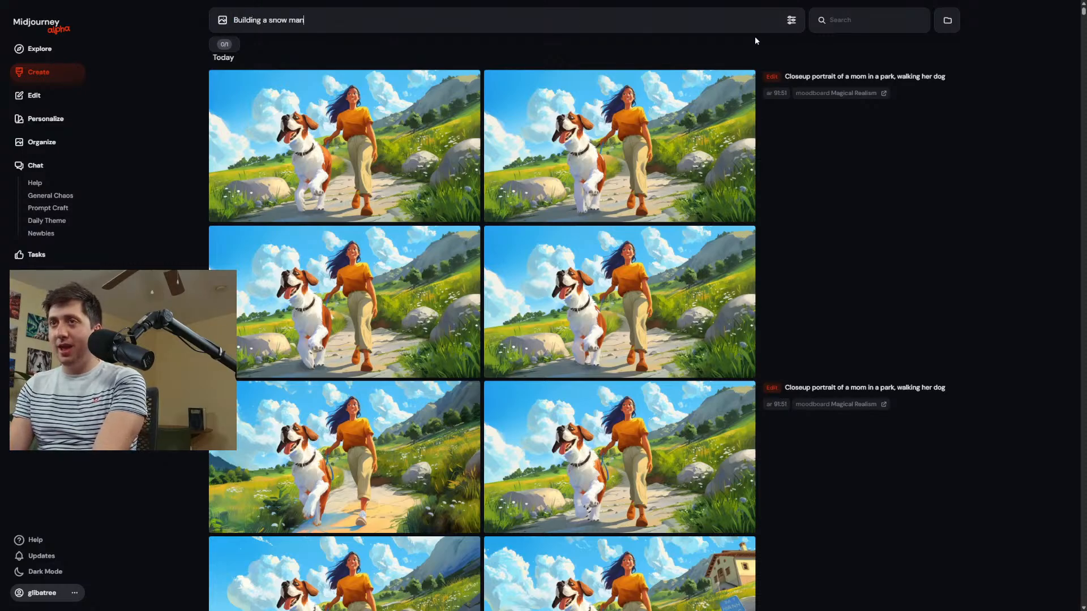
{"action": "key", "text": "Return"}
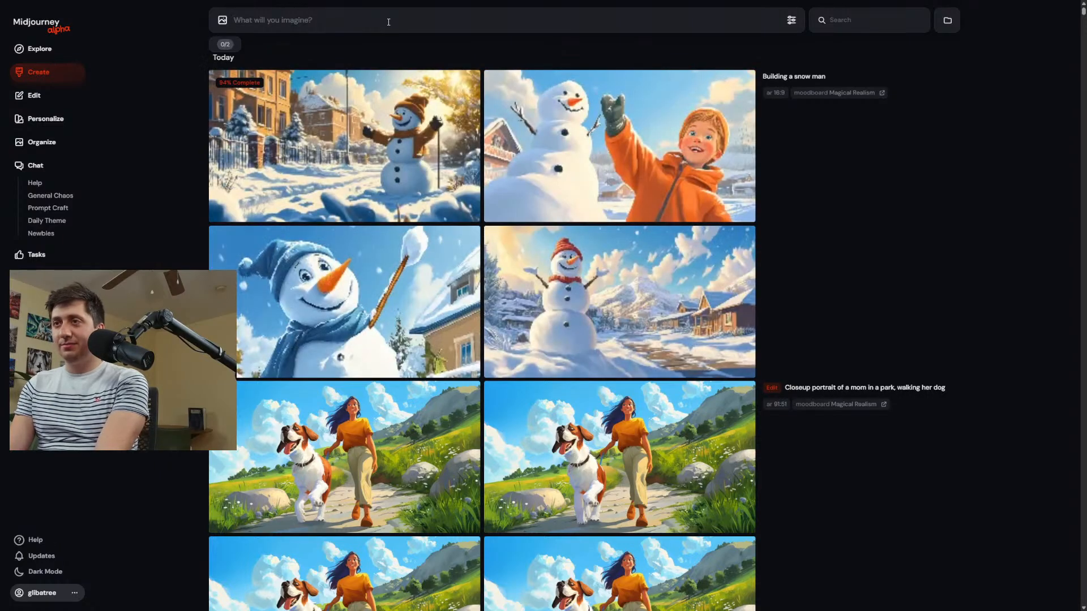
Enlarge the result with the boy in the orange jacket waving beside the snowman and open it in the editor.
{"action": "left_click", "coordinate": [730, 181]}
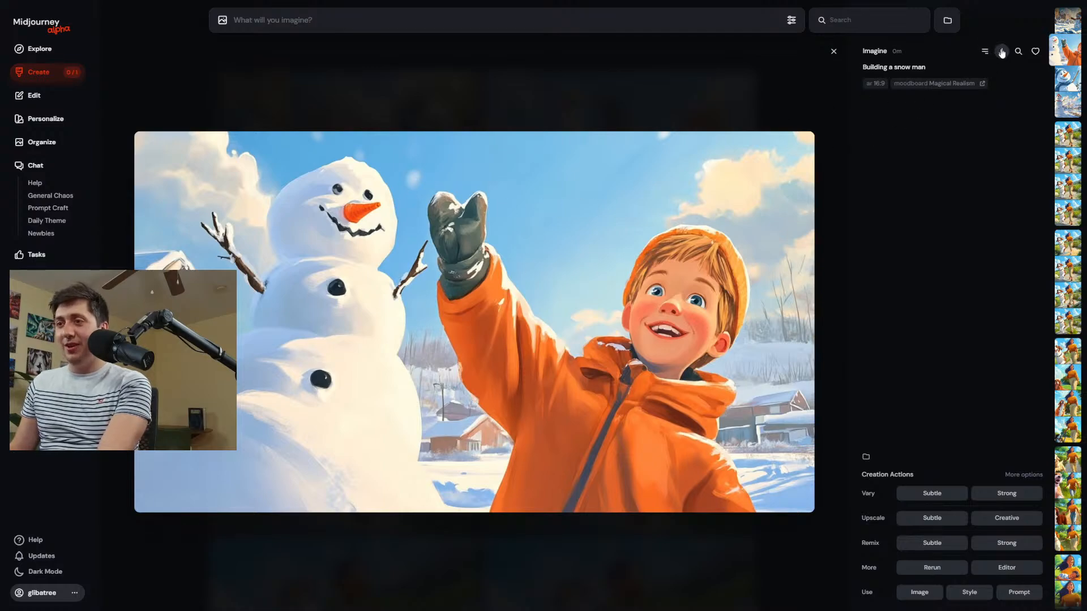
{"action": "scroll", "coordinate": [805, 416], "scroll_direction": "up", "scroll_amount": 1}
{"action": "scroll", "coordinate": [805, 426], "scroll_direction": "down", "scroll_amount": 1}
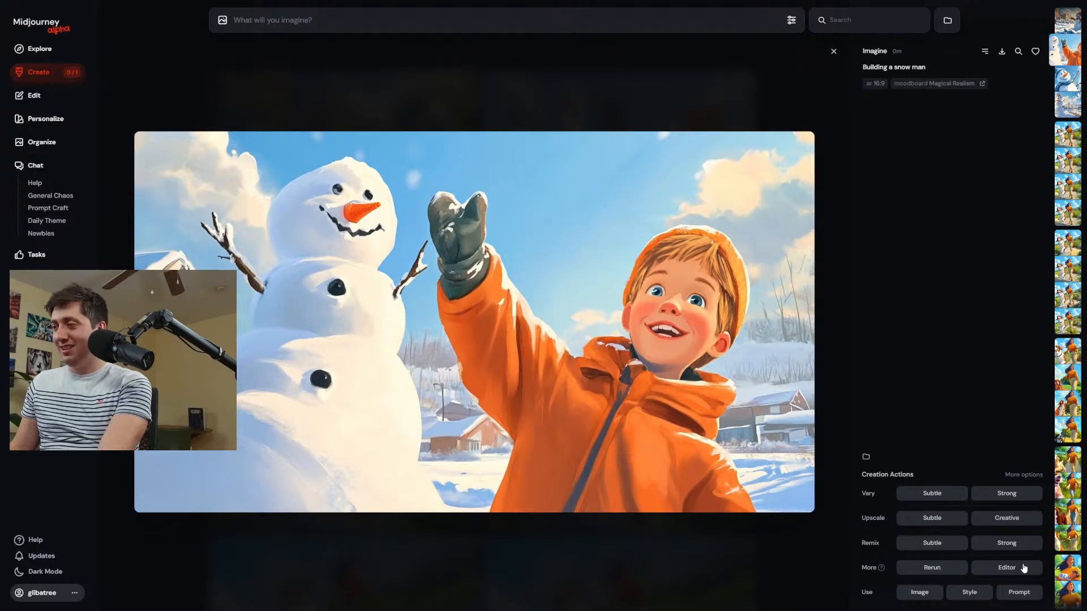
{"action": "left_click", "coordinate": [1006, 568]}
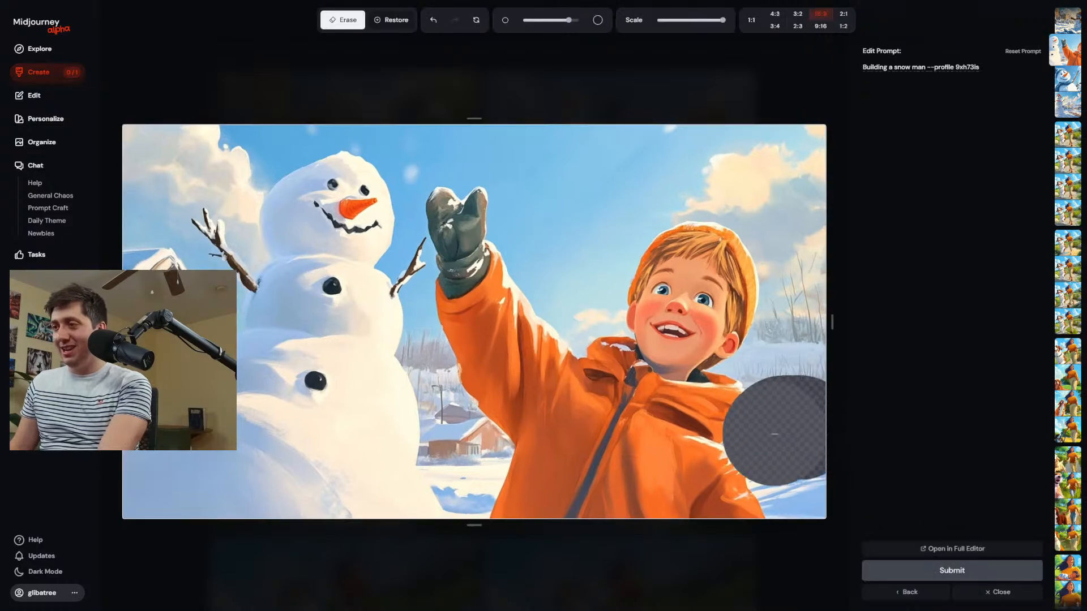
Erase the background houses on both sides of the boy's jacket and submit the edit with the unchanged prompt.
{"action": "left_click_drag", "start_coordinate": [469, 445], "coordinate": [456, 430]}
{"action": "scroll", "coordinate": [440, 410], "scroll_direction": "down", "scroll_amount": 3}
{"action": "left_click", "coordinate": [439, 407]}
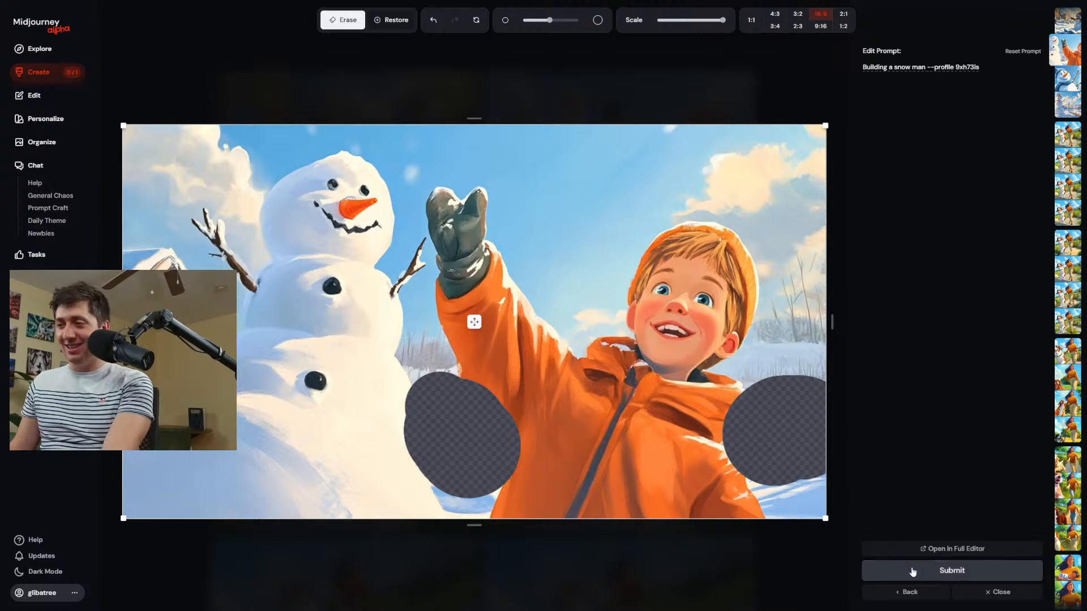
{"action": "left_click", "coordinate": [883, 571]}
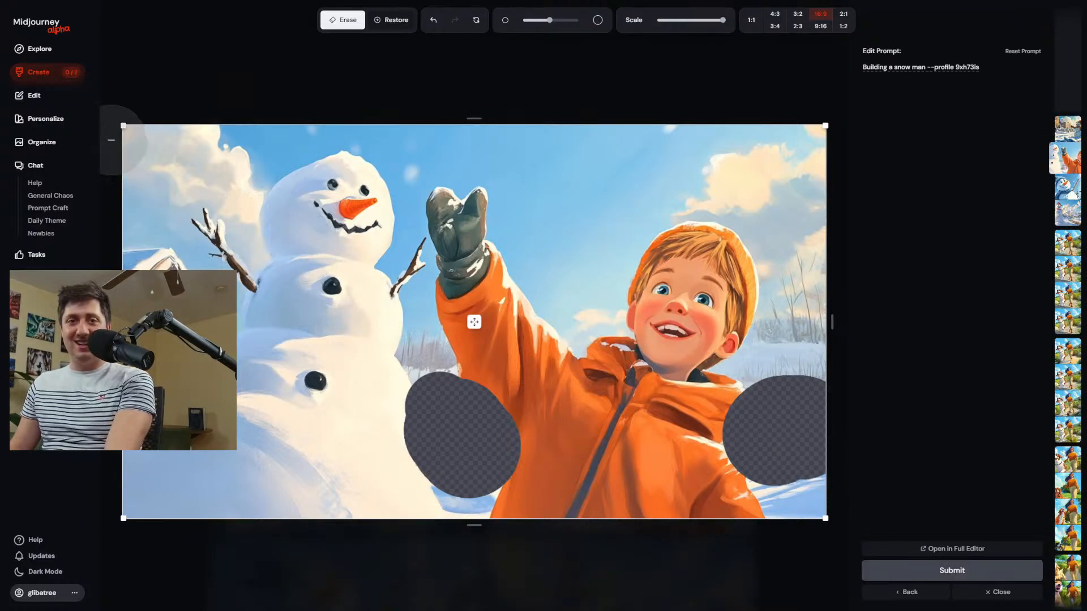
Return to the creations and check the progress of the snowman edit.
{"action": "left_click", "coordinate": [52, 74]}
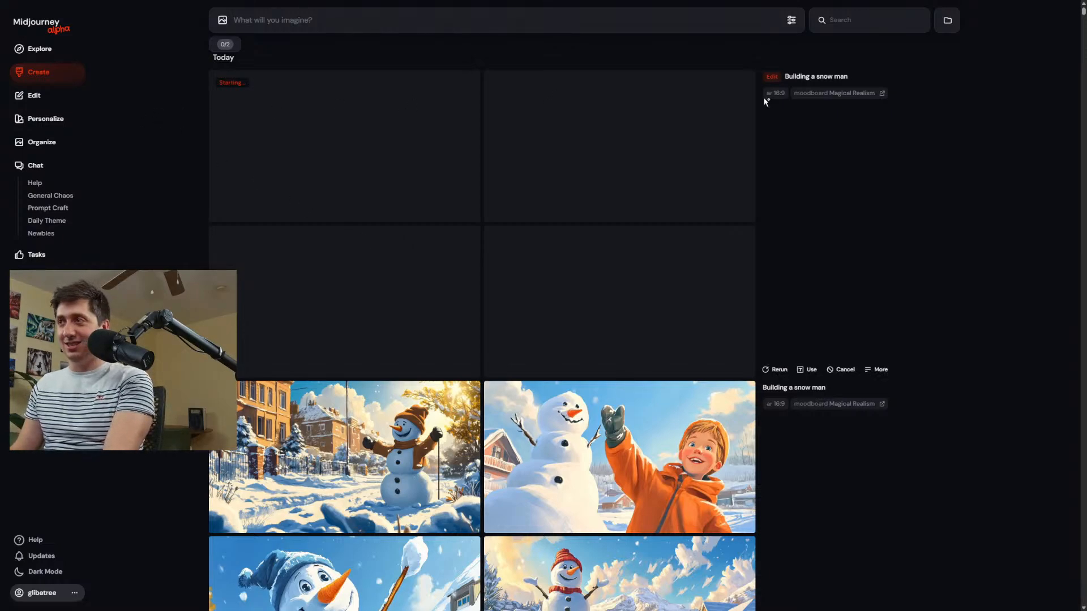
{"action": "scroll", "coordinate": [780, 162], "scroll_direction": "down", "scroll_amount": 8}
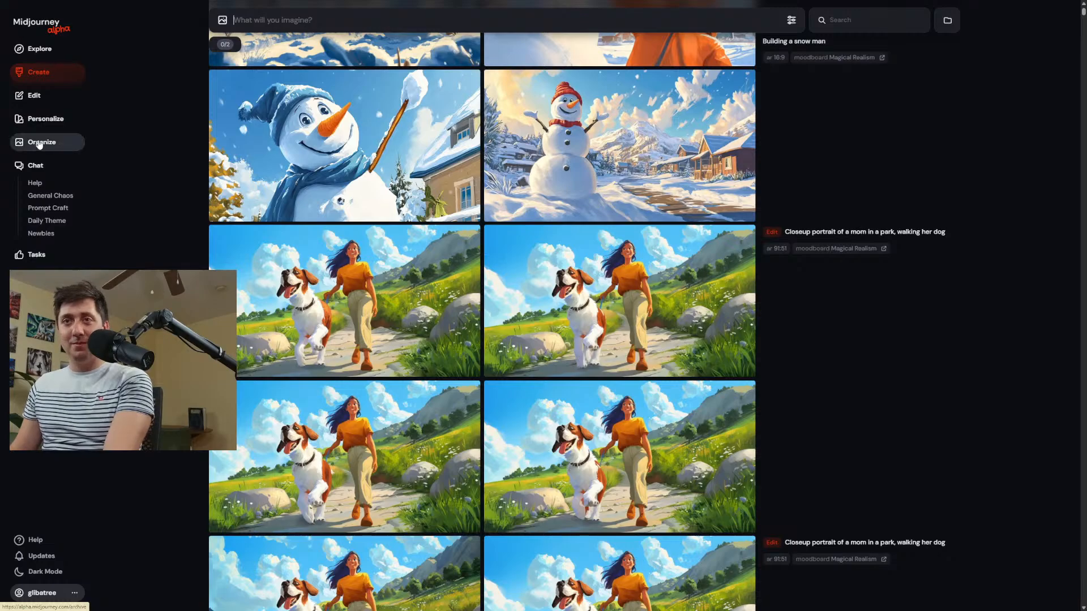
{"action": "scroll", "coordinate": [359, 245], "scroll_direction": "up", "scroll_amount": 2}
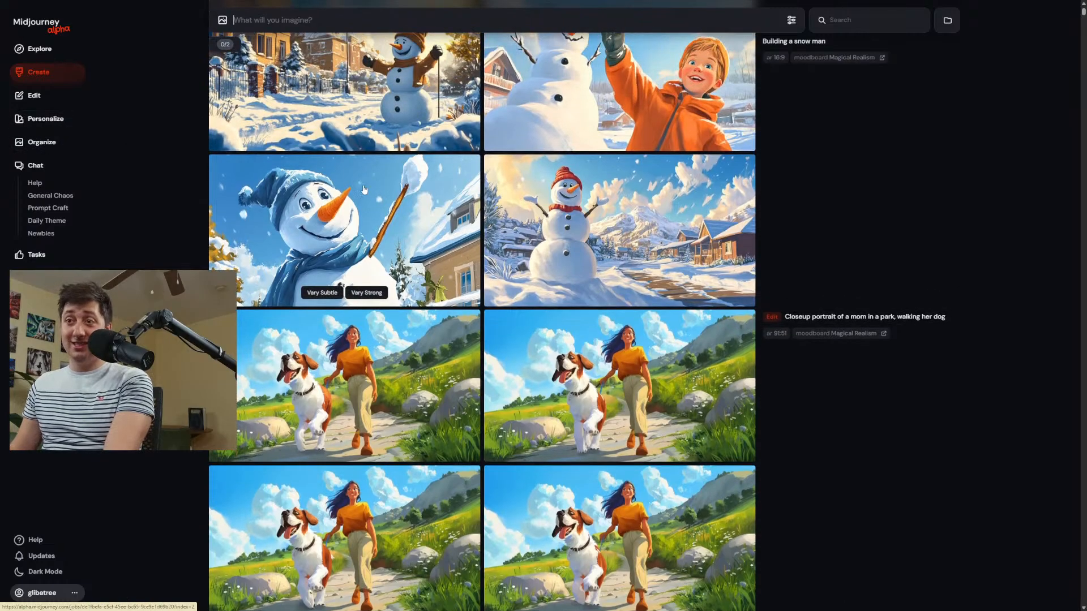
{"action": "scroll", "coordinate": [403, 81], "scroll_direction": "up", "scroll_amount": 2}
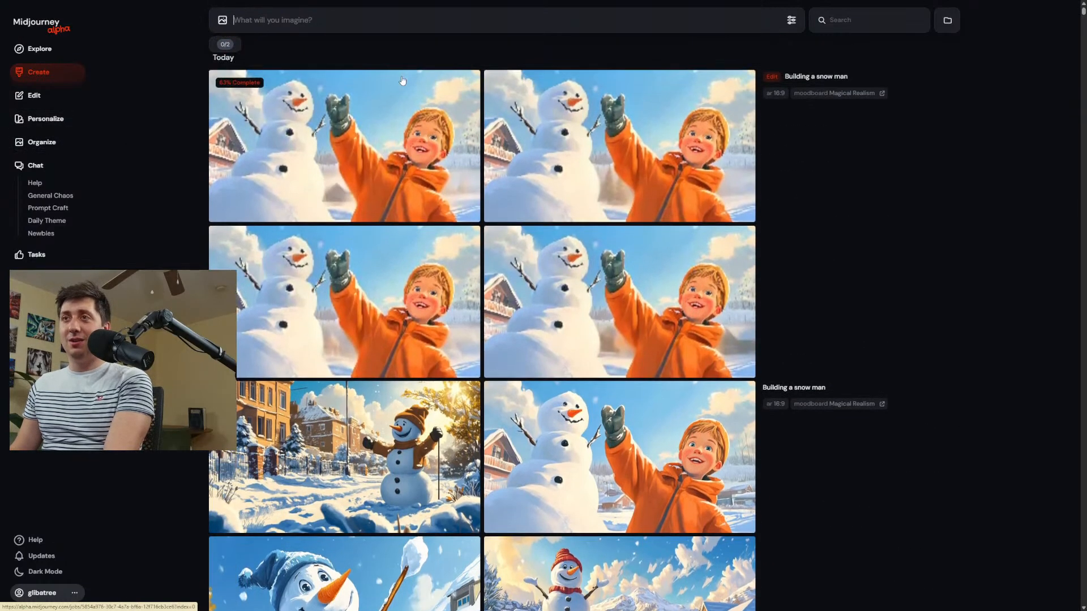
Open the Expressive Animation moodboard among the personalization profiles and look through its images.
{"action": "left_click", "coordinate": [44, 118]}
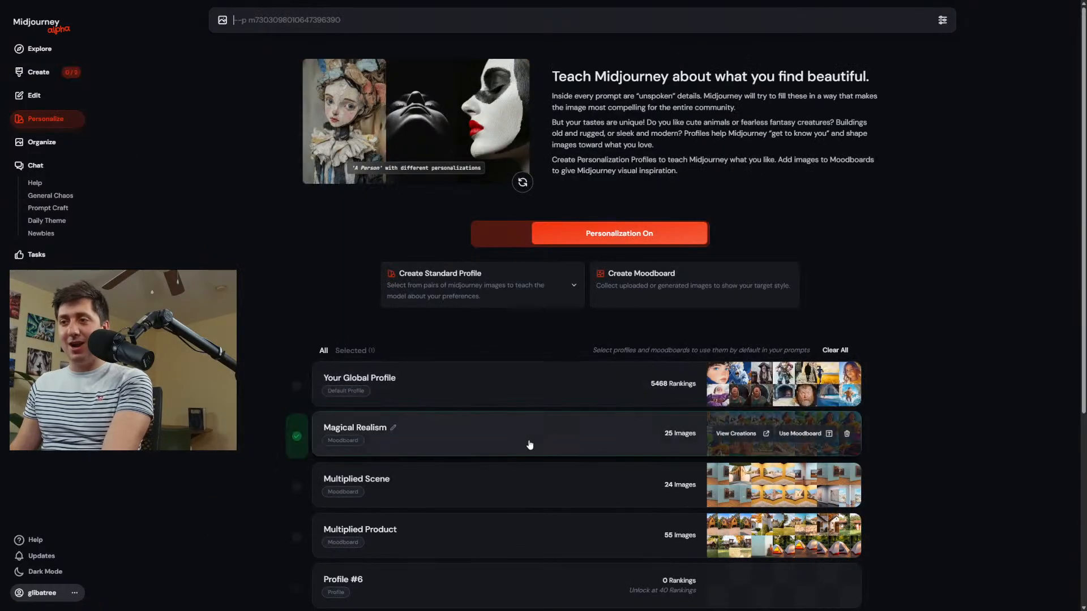
{"action": "scroll", "coordinate": [529, 445], "scroll_direction": "down", "scroll_amount": 5}
{"action": "left_click", "coordinate": [543, 457]}
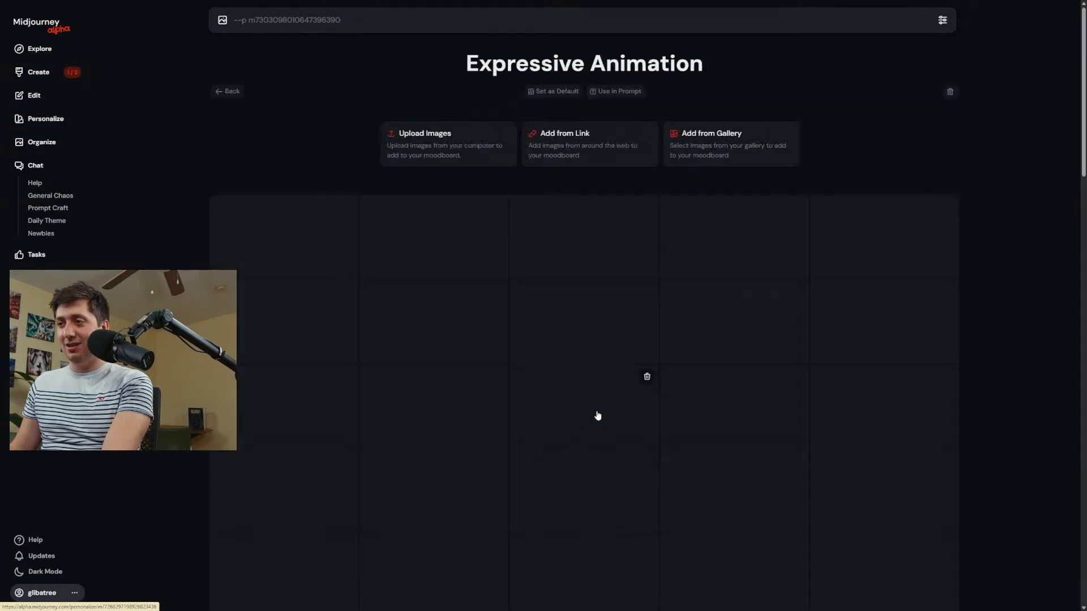
{"action": "scroll", "coordinate": [599, 278], "scroll_direction": "down", "scroll_amount": 5}
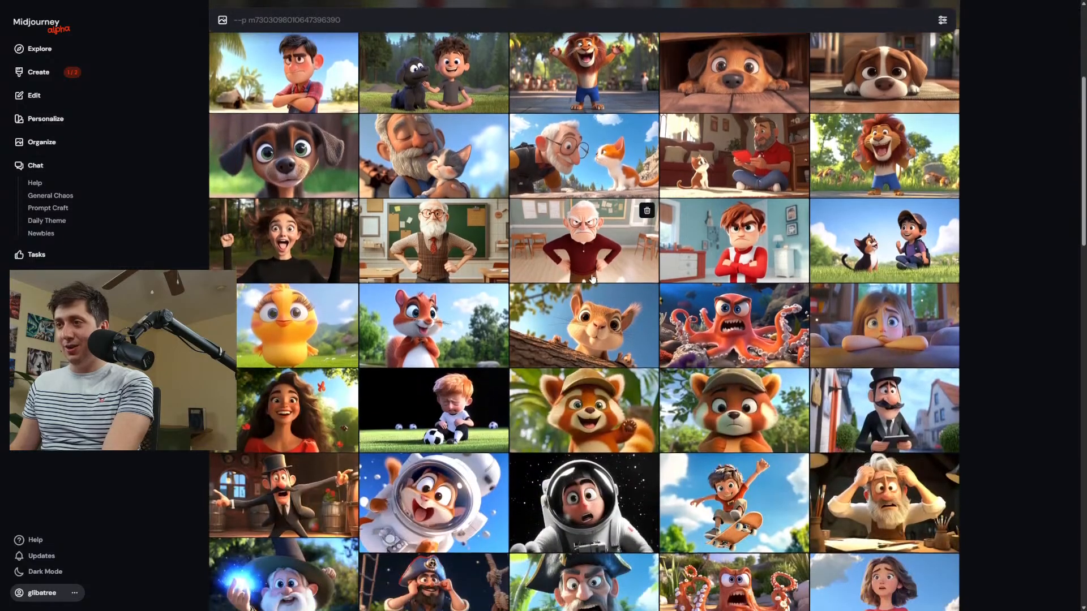
{"action": "scroll", "coordinate": [680, 264], "scroll_direction": "up", "scroll_amount": 4}
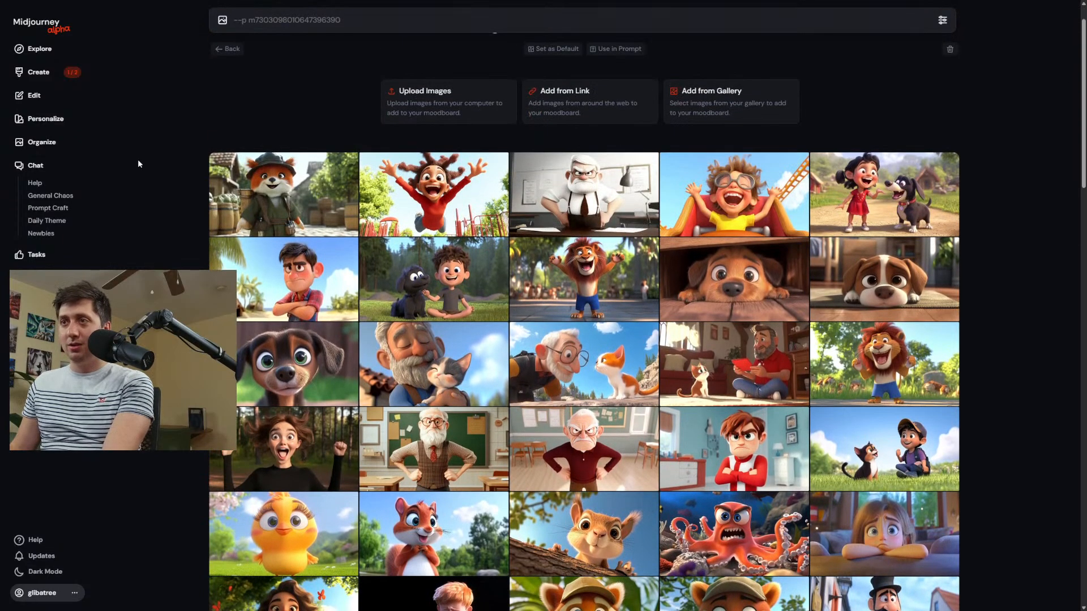
Generate images from the prompt: Angry teacher in front of a chalkboard "Mr. Bloomberg".
{"action": "left_click", "coordinate": [45, 73]}
{"action": "type", "text": "A"}
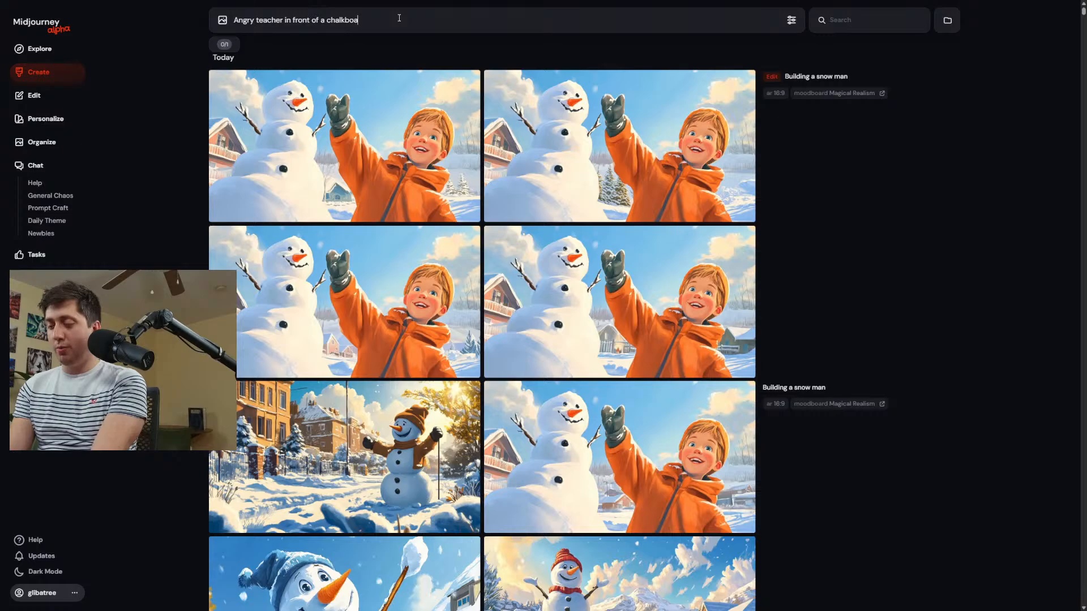
{"action": "type", "text": "\""}
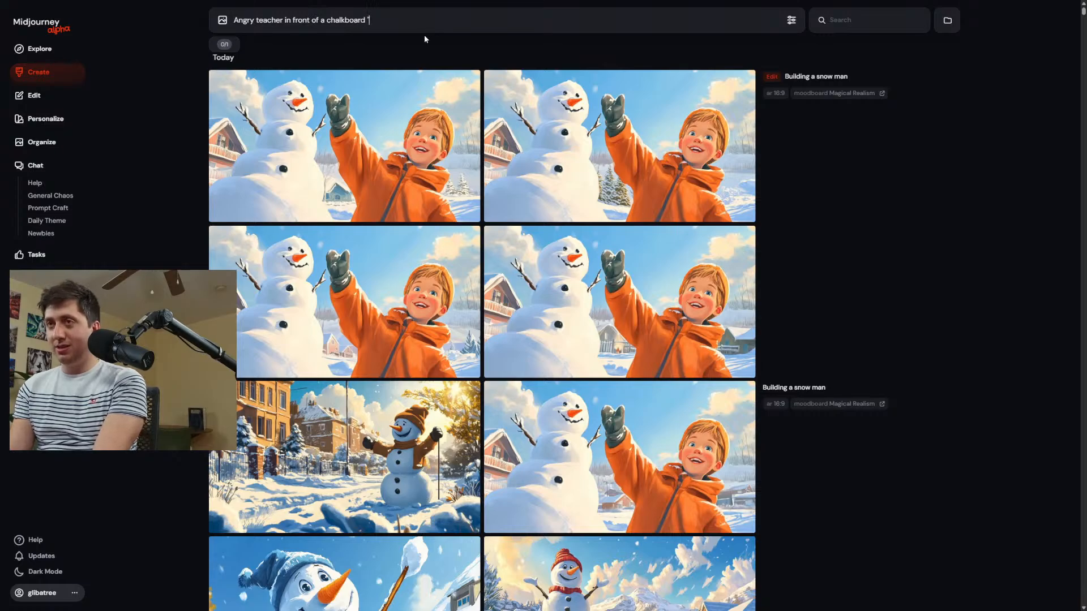
{"action": "type", "text": "Mr"}
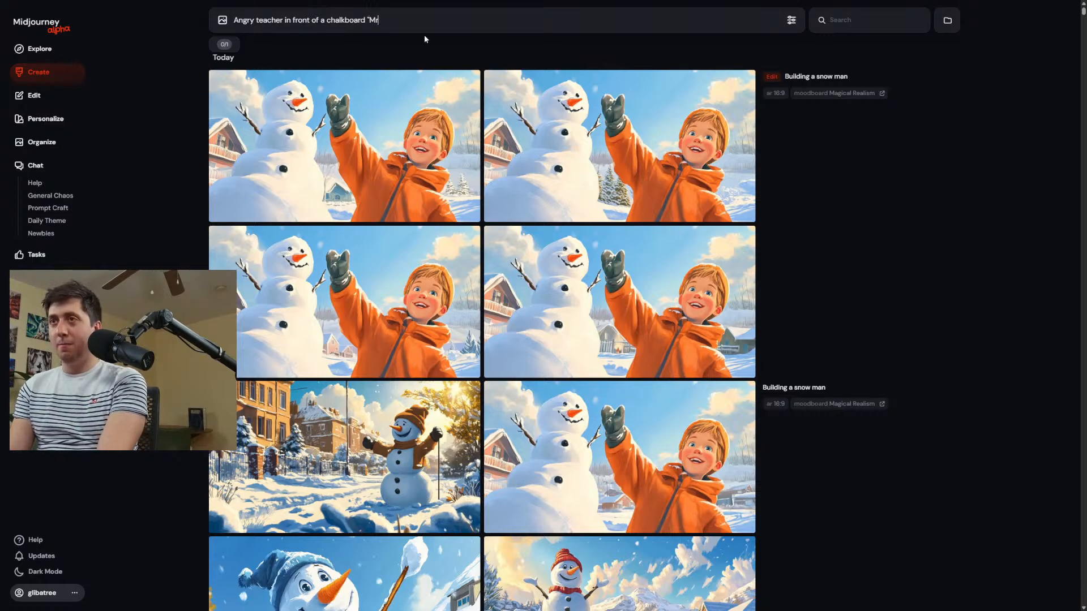
{"action": "type", "text": ". Bloomberg\""}
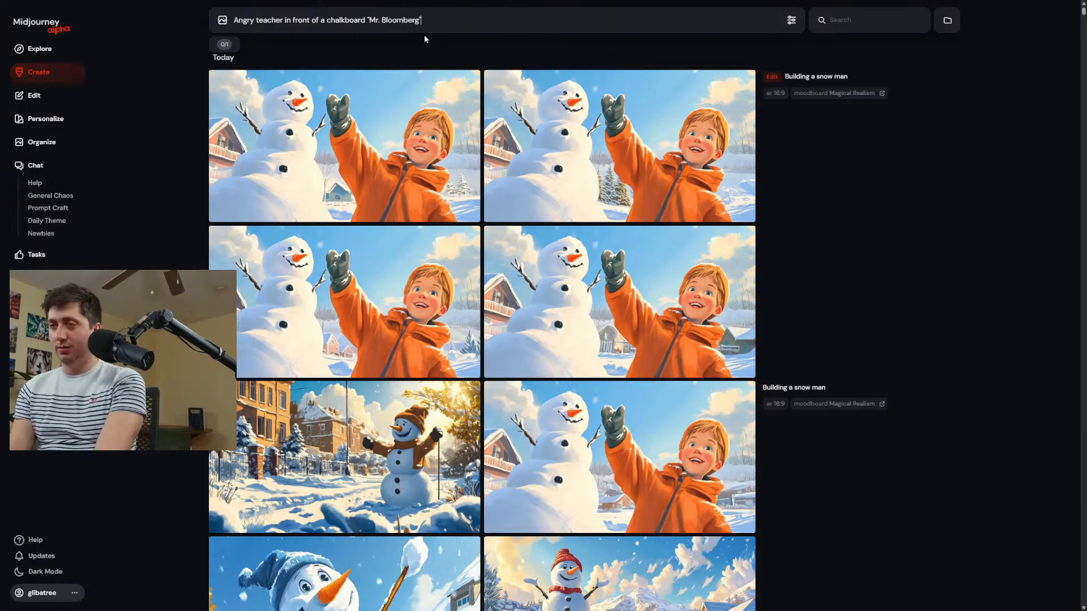
{"action": "key", "text": "Return"}
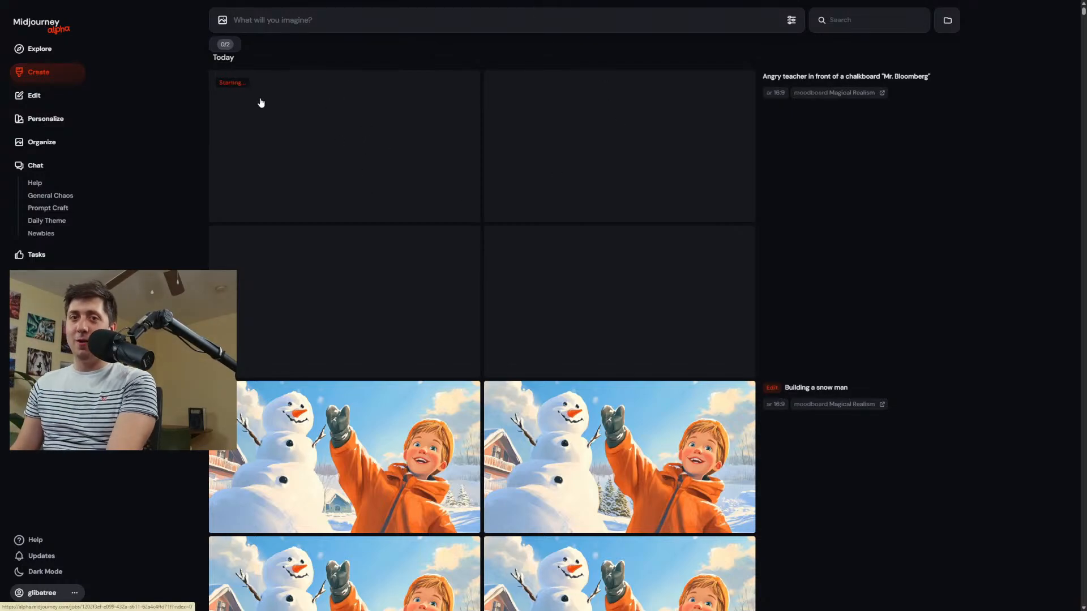
Reuse the teacher prompt, extend it with "written behind him, like he was introducing himself", and submit it.
{"action": "left_click", "coordinate": [909, 78]}
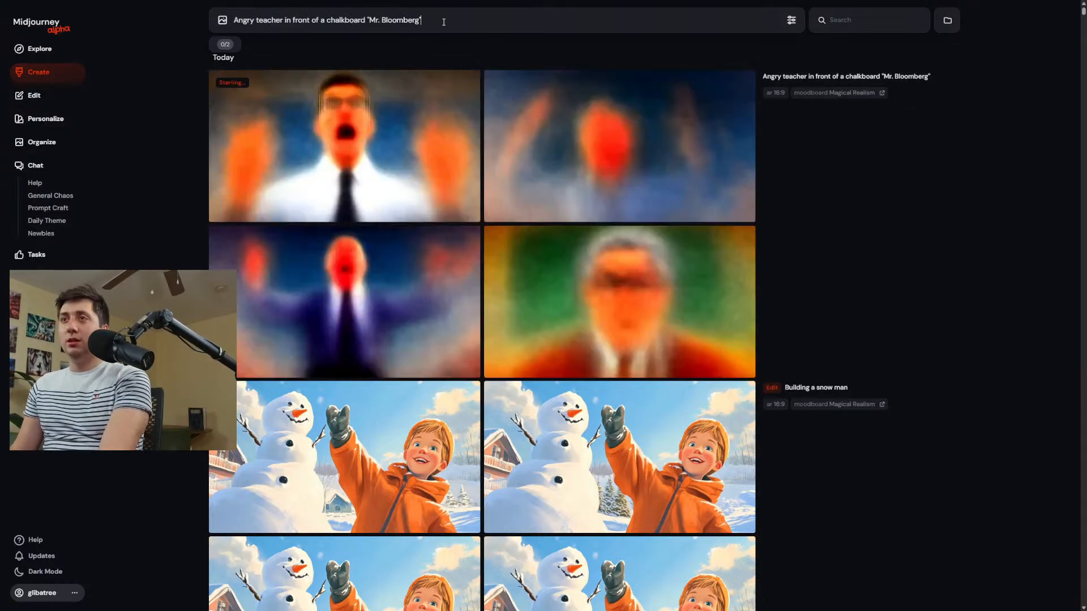
{"action": "type", "text": "writted beh"}
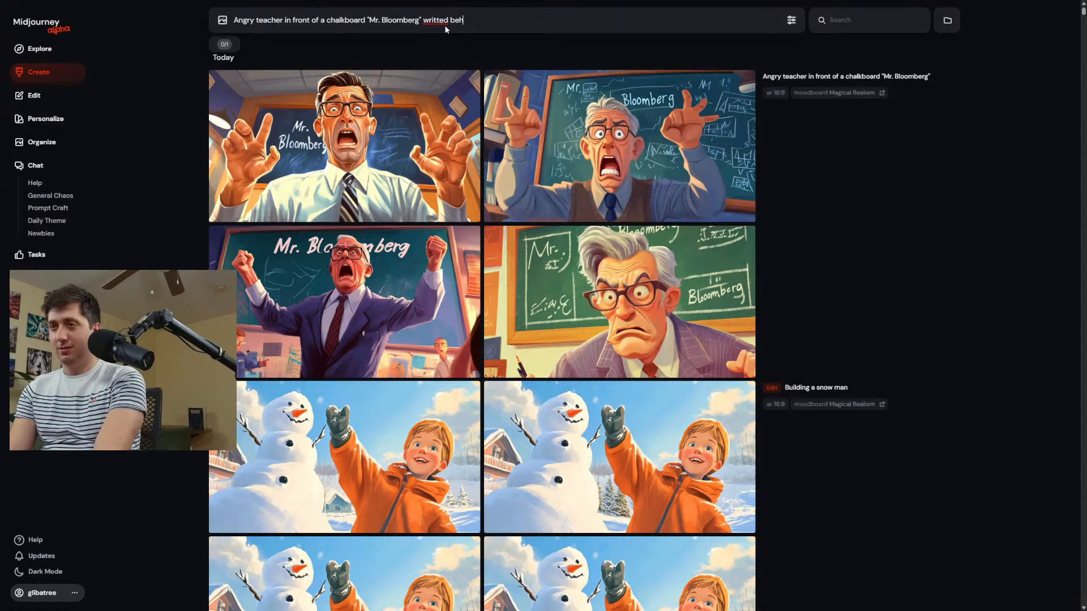
{"action": "type", "text": "ind him"}
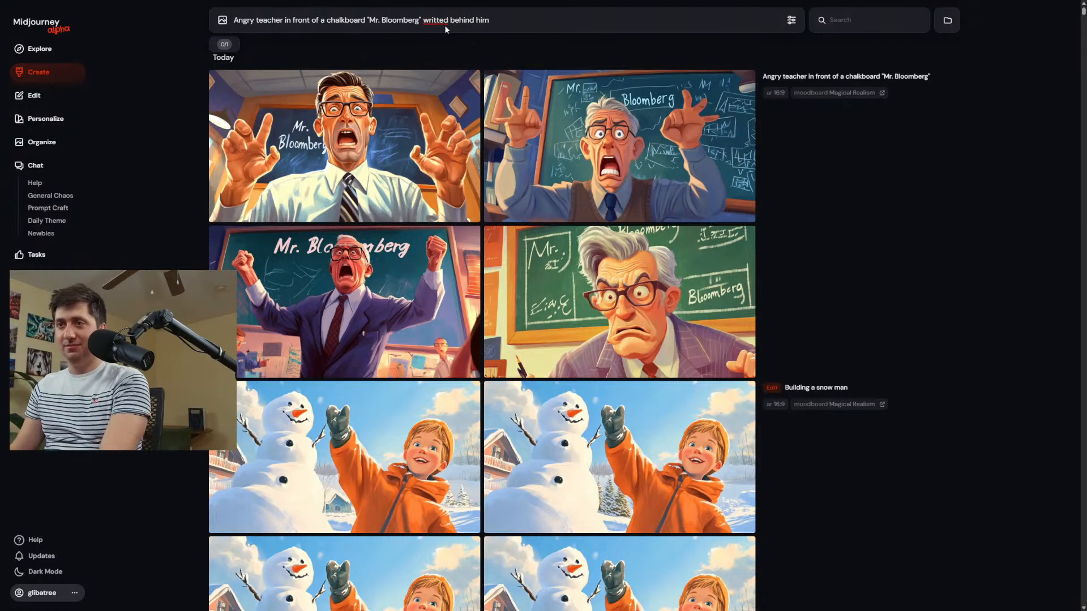
{"action": "mouse_move", "coordinate": [568, 76]}
{"action": "right_click", "coordinate": [434, 21]}
{"action": "left_click", "coordinate": [450, 28]}
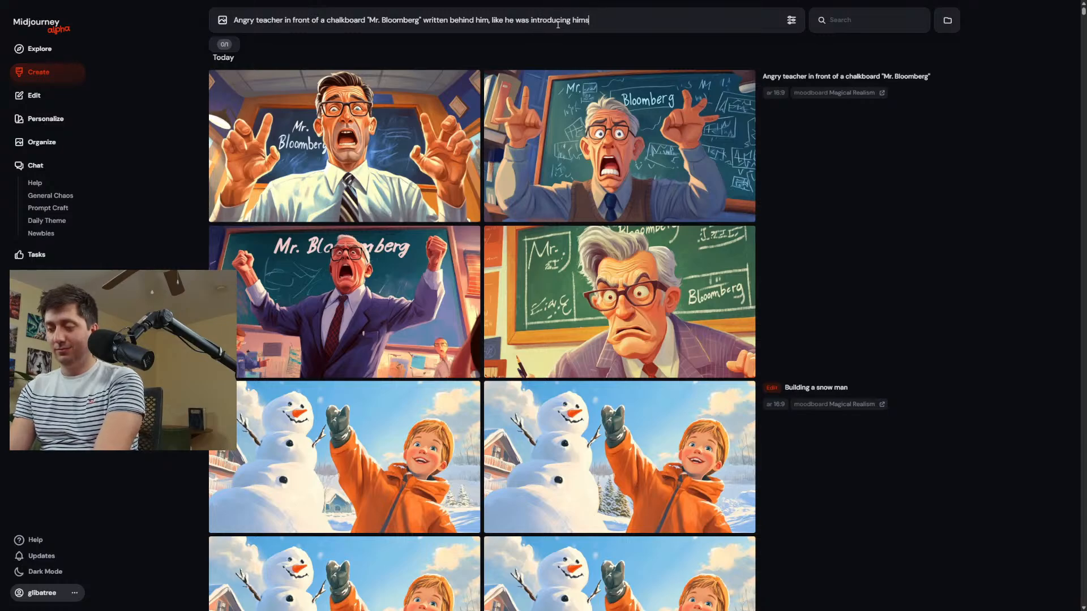
{"action": "key", "text": "Return"}
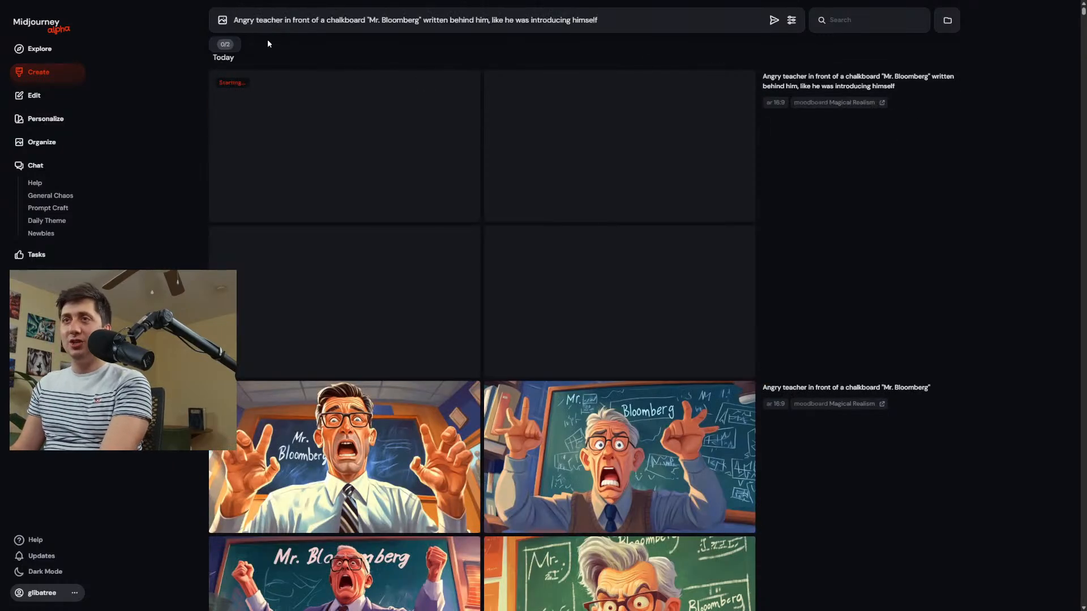
Replace "Angry" with "Grumpy" in the teacher prompt, submit it, and compare the results.
{"action": "double_click", "coordinate": [253, 21]}
{"action": "type", "text": "Grump"}
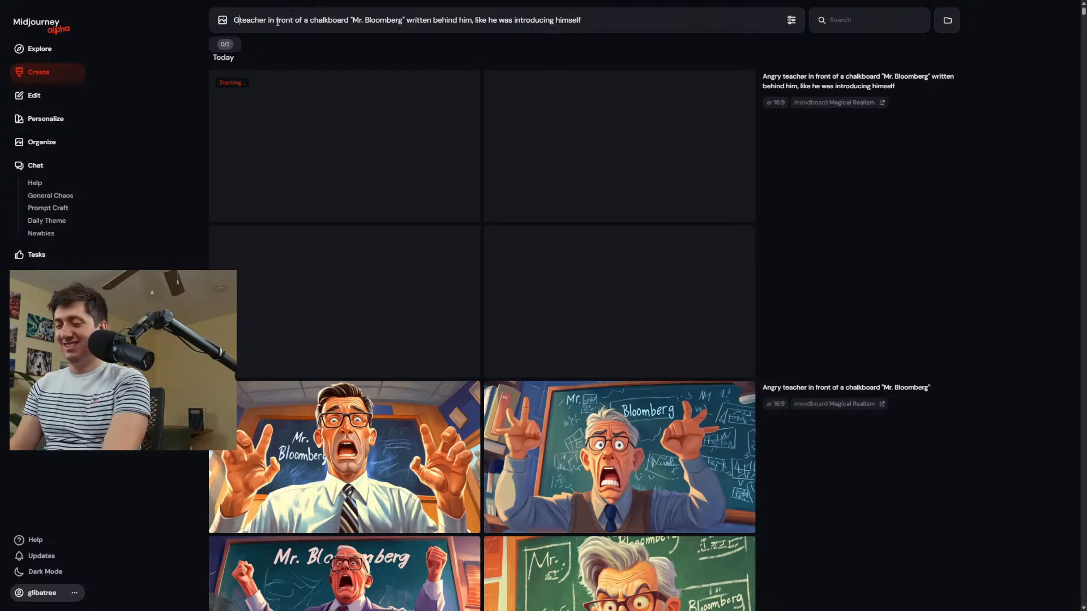
{"action": "type", "text": "y"}
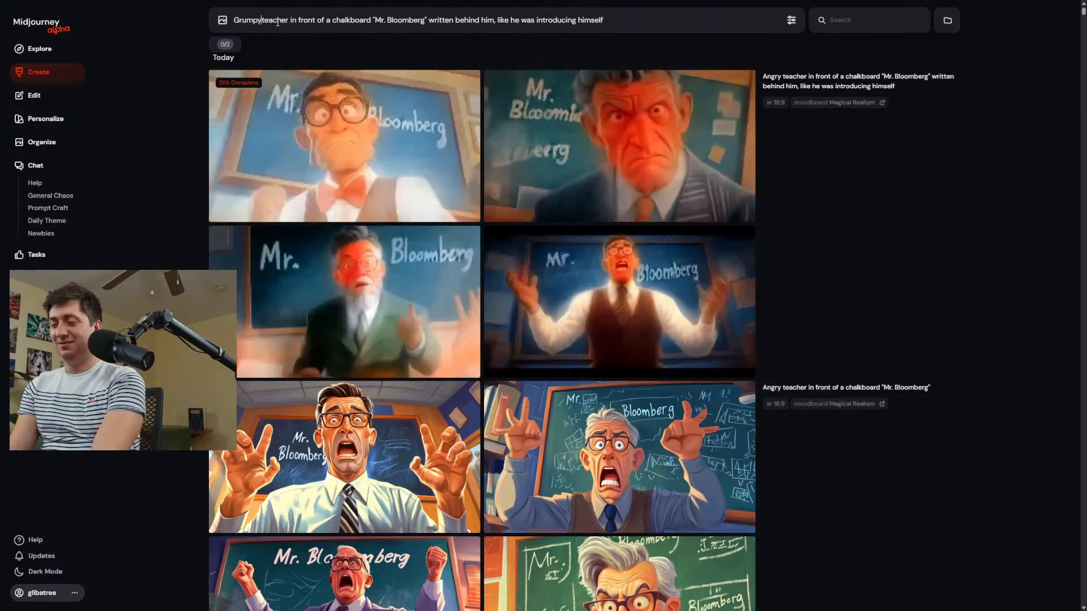
{"action": "key", "text": "Return"}
{"action": "scroll", "coordinate": [568, 307], "scroll_direction": "down", "scroll_amount": 2}
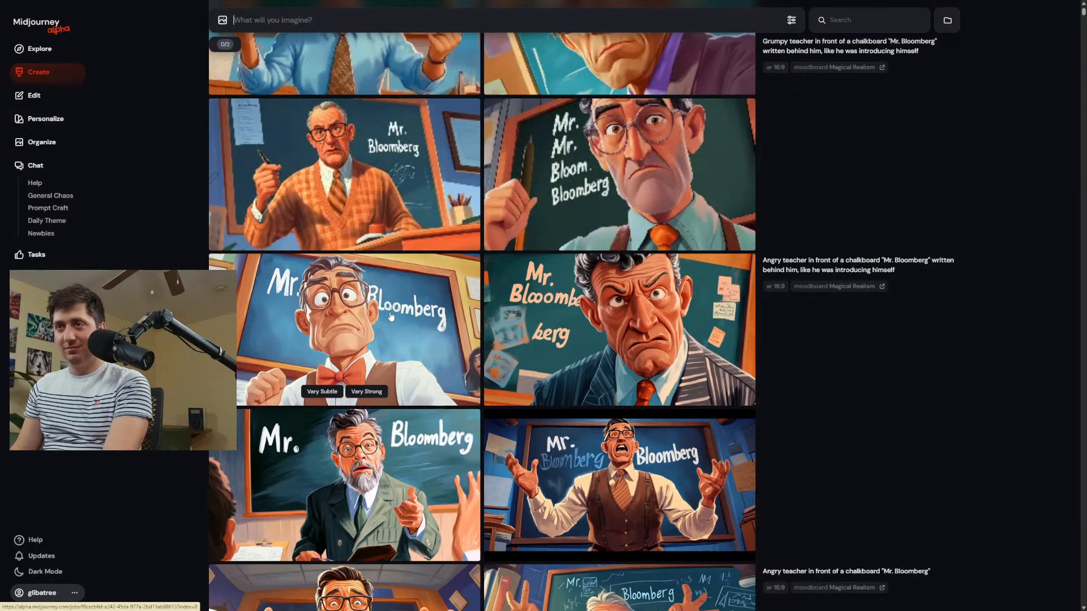
{"action": "scroll", "coordinate": [391, 316], "scroll_direction": "up", "scroll_amount": 2}
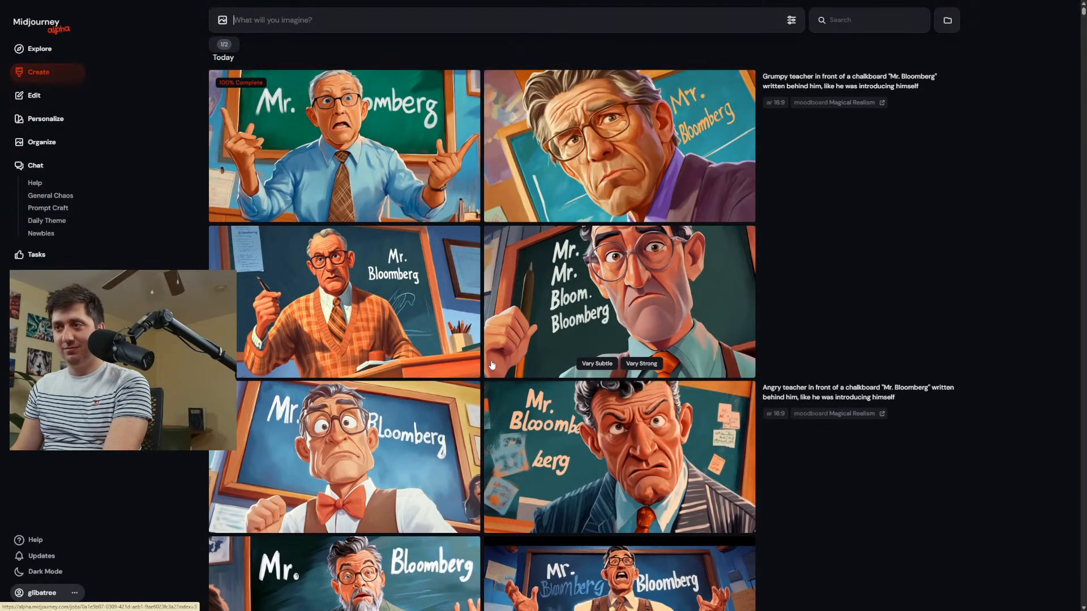
In the editor, erase the chalkboard lettering and pinned note around the teacher in the orange plaid sweater and submit the edit.
{"action": "left_click", "coordinate": [344, 293]}
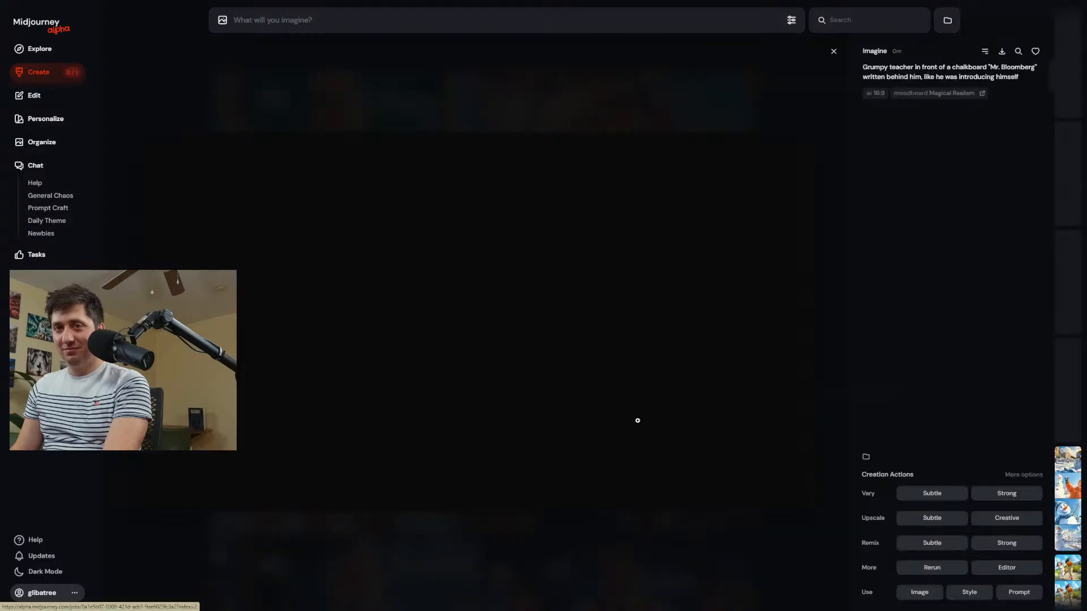
{"action": "left_click", "coordinate": [1000, 569]}
{"action": "scroll", "coordinate": [559, 294], "scroll_direction": "up", "scroll_amount": 5}
{"action": "mouse_move", "coordinate": [582, 236]}
{"action": "left_mouse_down"}
{"action": "mouse_move", "coordinate": [612, 225]}
{"action": "mouse_move", "coordinate": [616, 270]}
{"action": "mouse_move", "coordinate": [648, 343]}
{"action": "mouse_move", "coordinate": [690, 380]}
{"action": "left_mouse_up"}
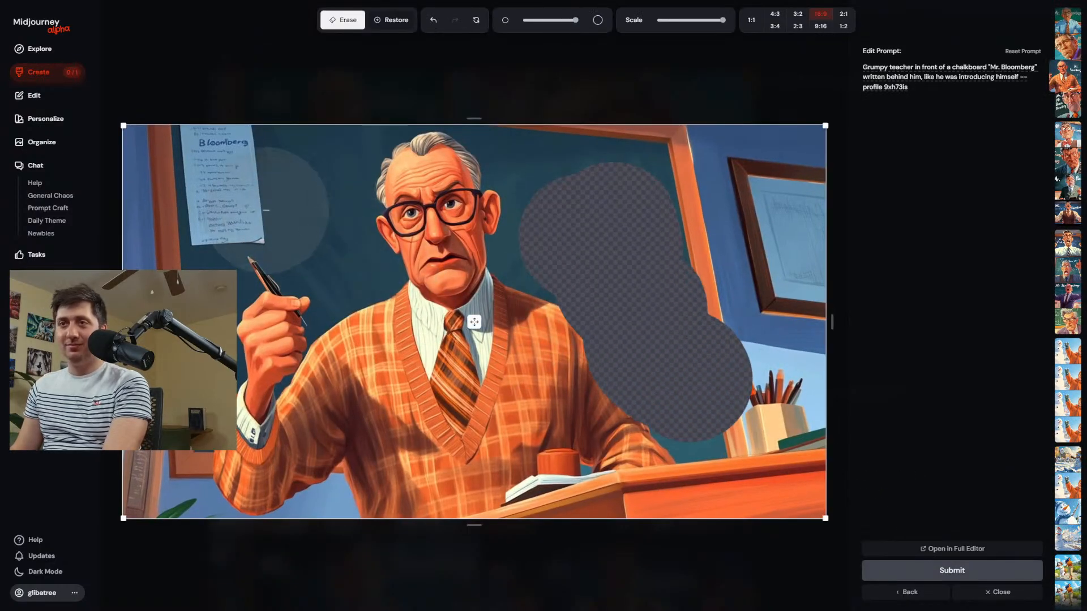
{"action": "left_click_drag", "start_coordinate": [226, 164], "coordinate": [222, 201]}
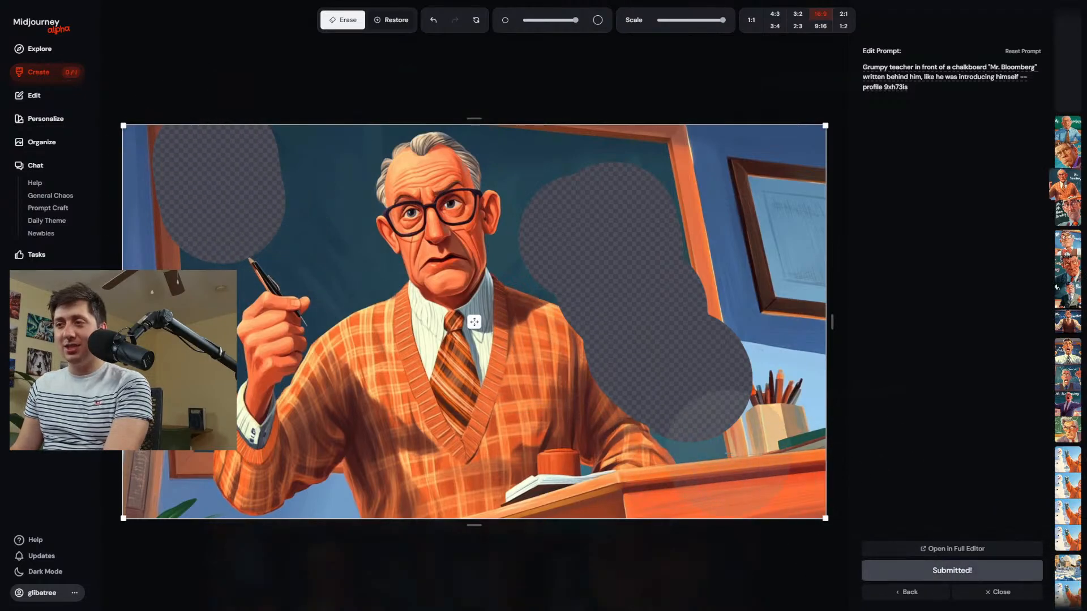
Erase the desk area below the masked chalkboard with a slightly smaller brush and submit another edit.
{"action": "scroll", "coordinate": [728, 424], "scroll_direction": "down", "scroll_amount": 1}
{"action": "left_click", "coordinate": [719, 450]}
{"action": "left_click_drag", "start_coordinate": [715, 449], "coordinate": [696, 447]}
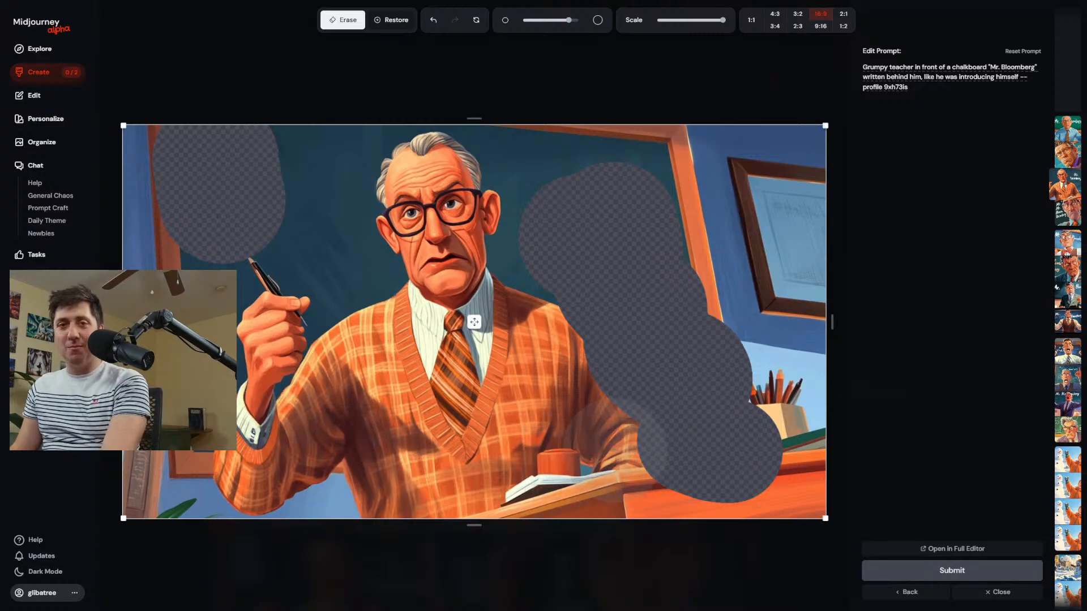
{"action": "left_click", "coordinate": [938, 569]}
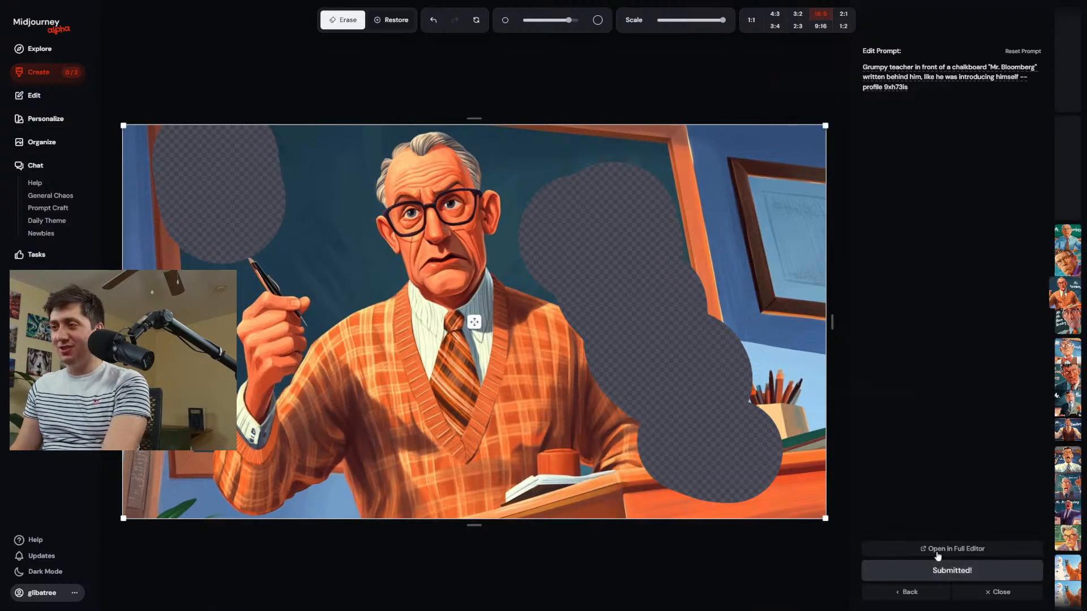
Enlarge the edited result with "Mr." and "Bloomberg" on opposite sides of the teacher's head and download it.
{"action": "left_click", "coordinate": [43, 73]}
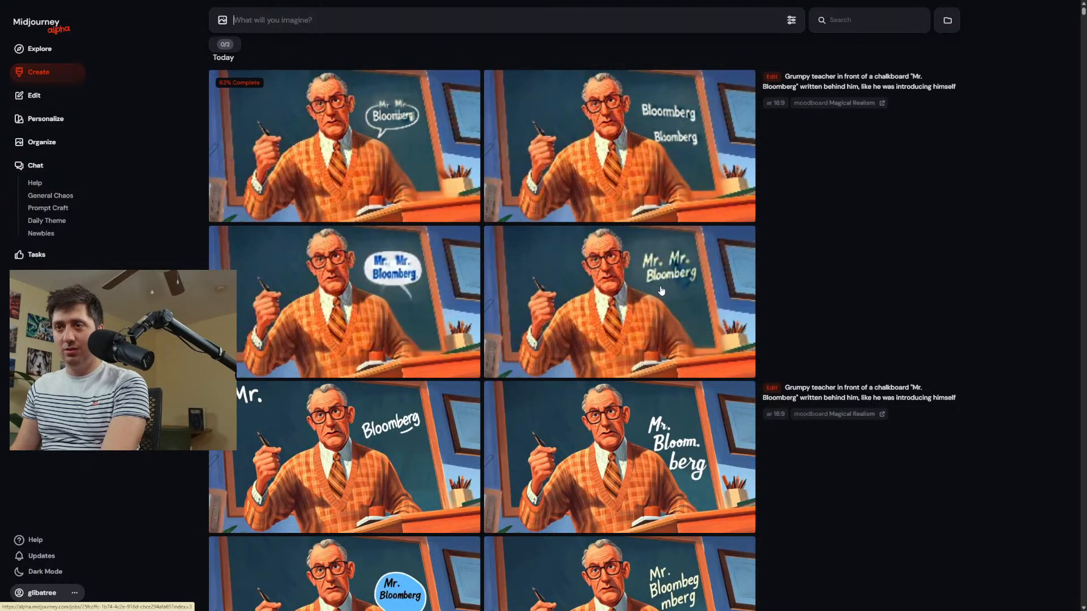
{"action": "left_click", "coordinate": [384, 420]}
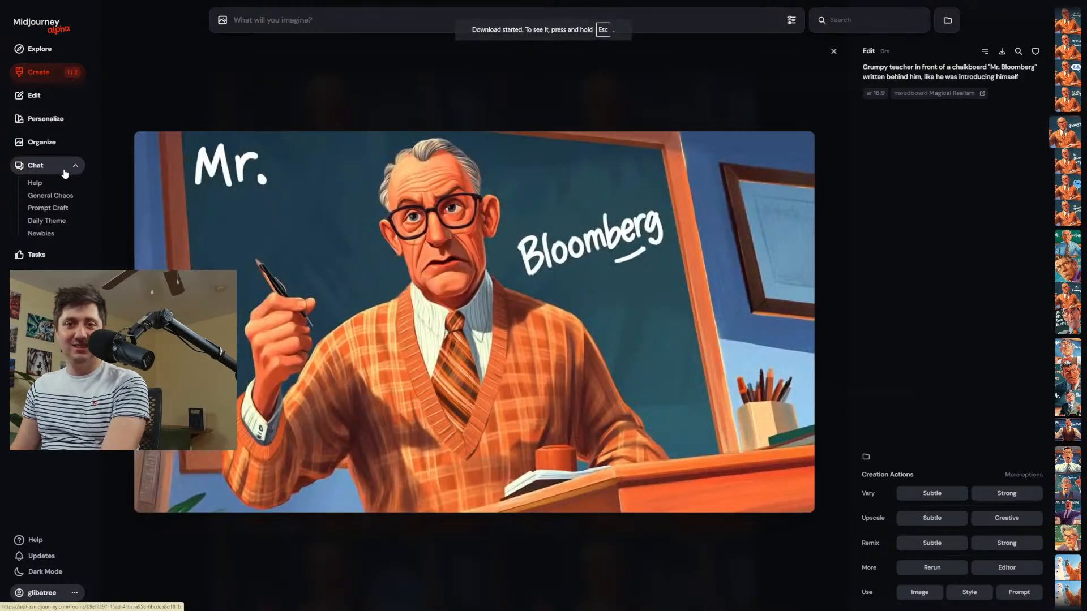
Open the Magical Realism moodboard from the personalization profiles.
{"action": "left_click", "coordinate": [36, 95]}
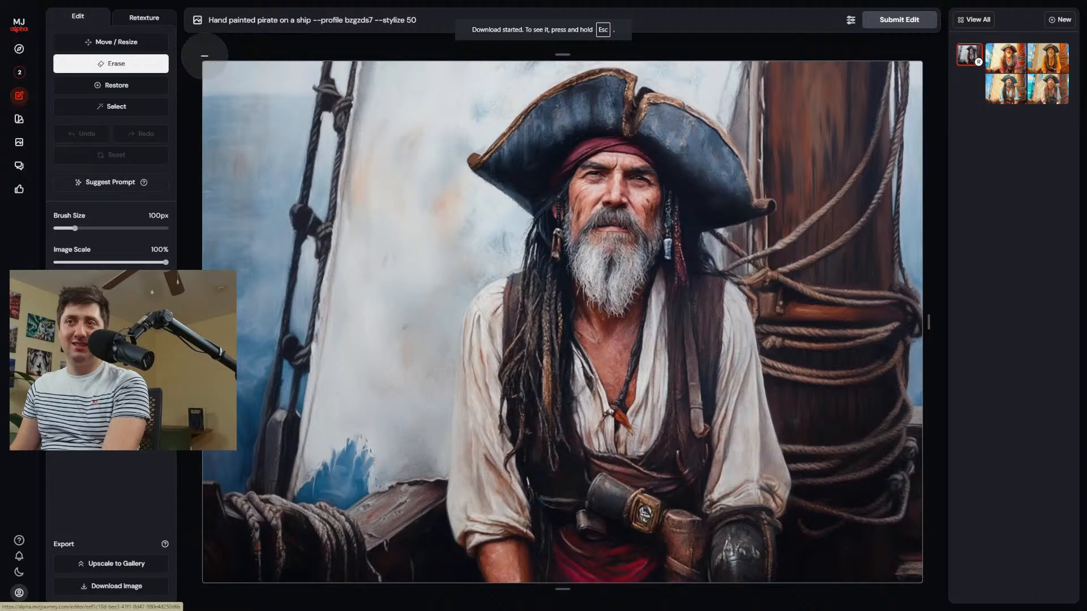
{"action": "left_click", "coordinate": [63, 119]}
{"action": "left_click", "coordinate": [478, 360]}
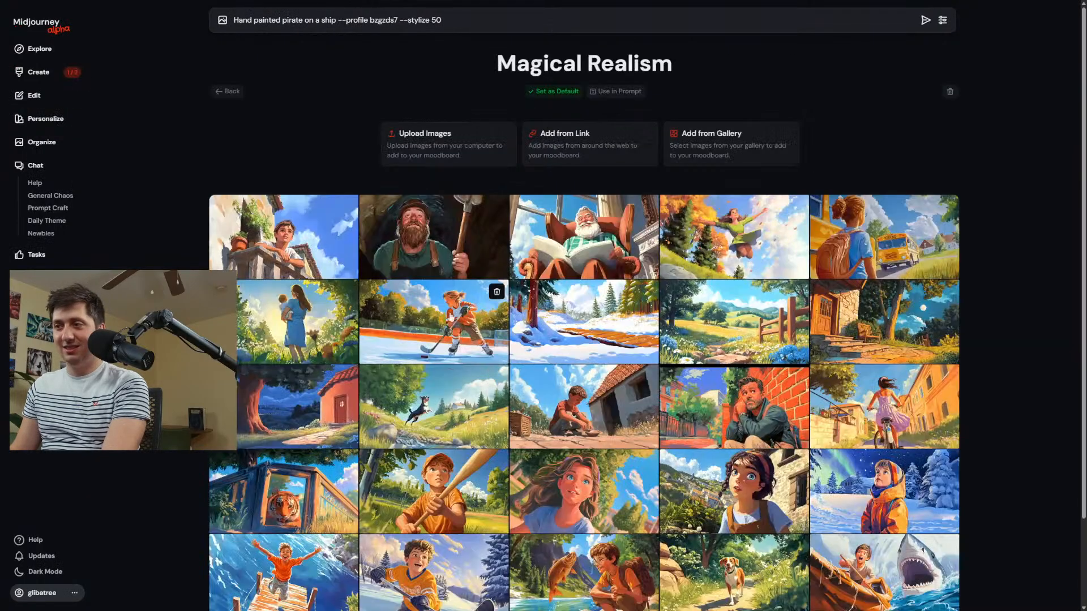
Upload the downloaded teacher image and the picture of the mom walking her dog to the moodboard and review its images.
{"action": "left_click", "coordinate": [420, 143]}
{"action": "left_click", "coordinate": [124, 98]}
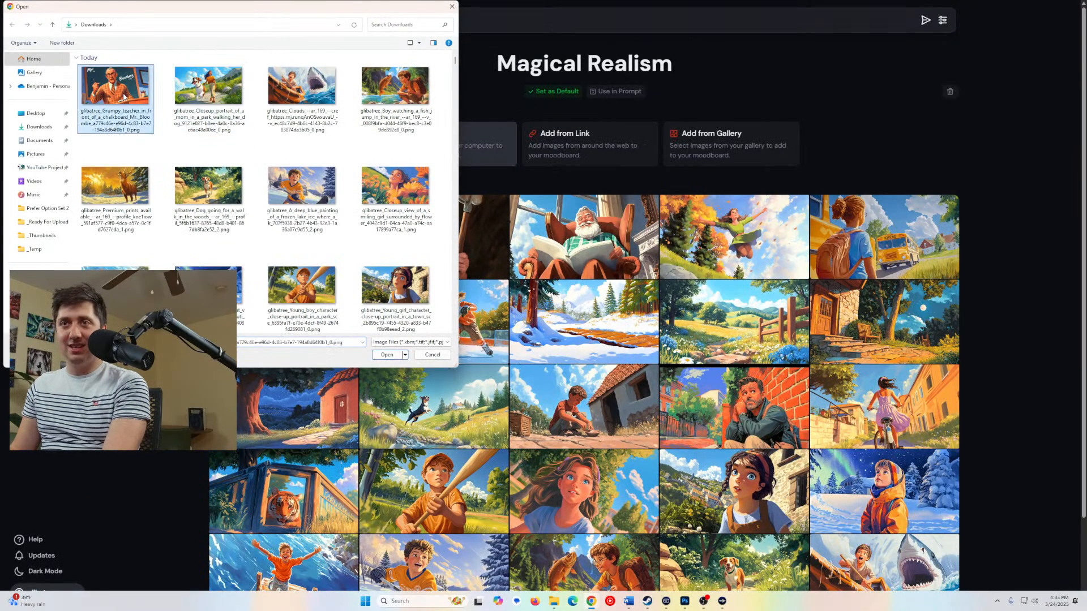
{"action": "left_click", "coordinate": [208, 93], "text": "ctrl"}
{"action": "left_click", "coordinate": [402, 356]}
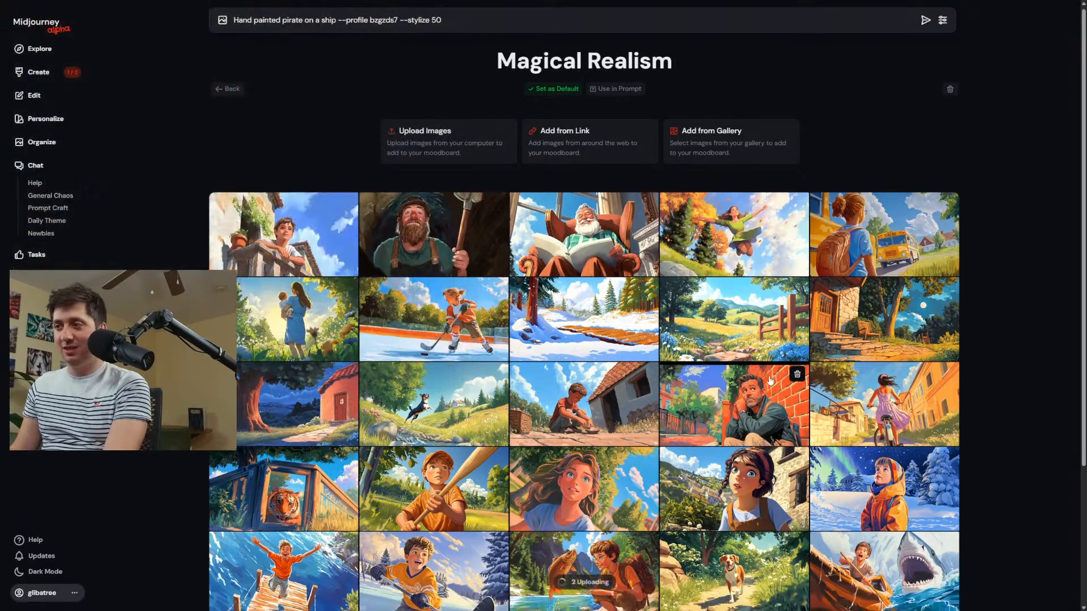
{"action": "scroll", "coordinate": [723, 387], "scroll_direction": "down", "scroll_amount": 3}
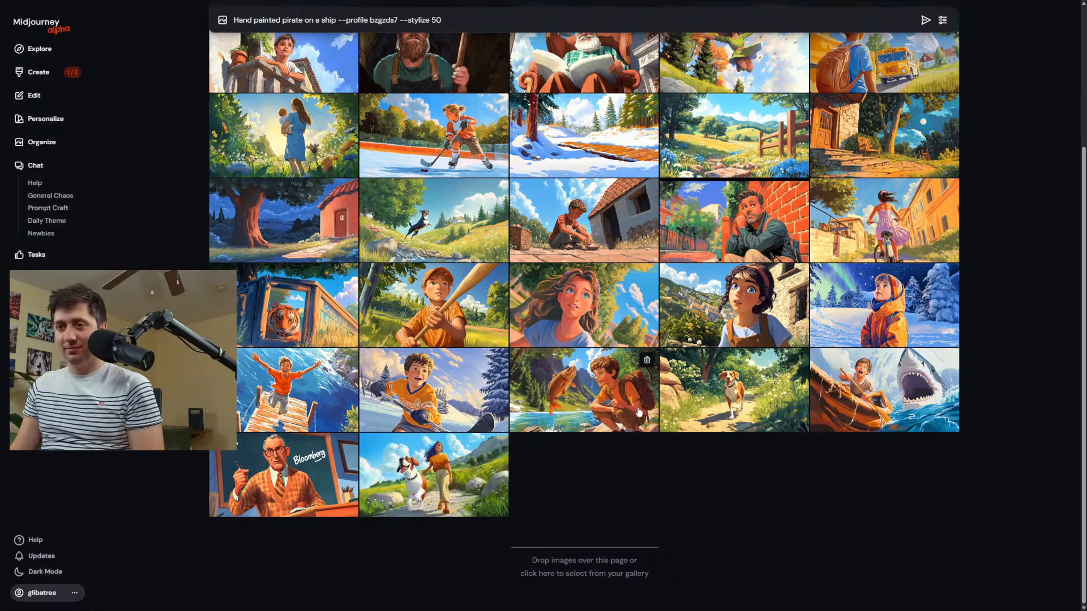
{"action": "scroll", "coordinate": [653, 494], "scroll_direction": "up", "scroll_amount": 1}
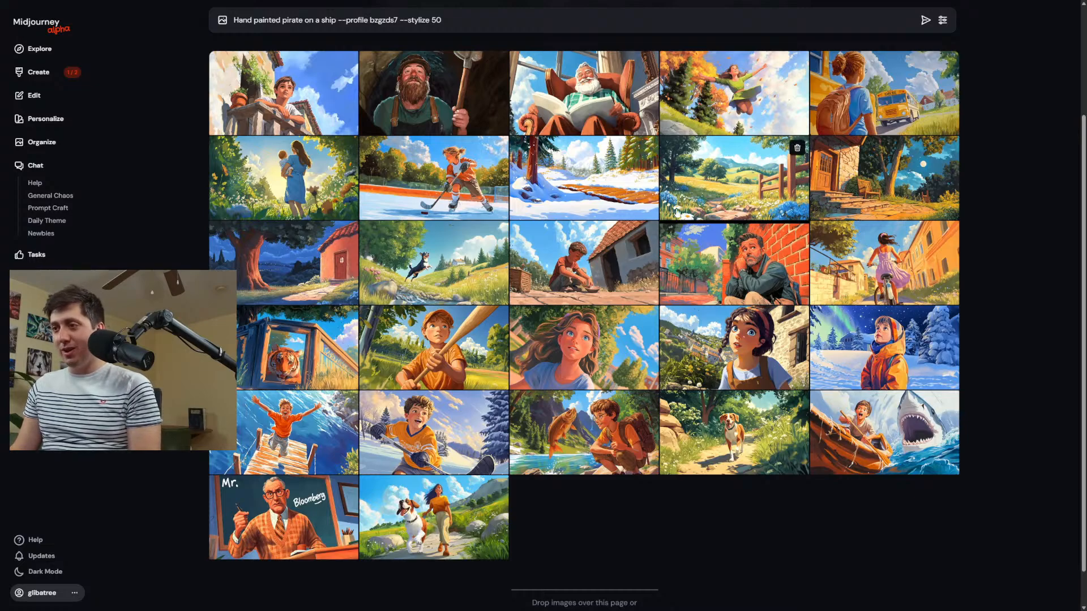
{"action": "scroll", "coordinate": [665, 453], "scroll_direction": "up", "scroll_amount": 3}
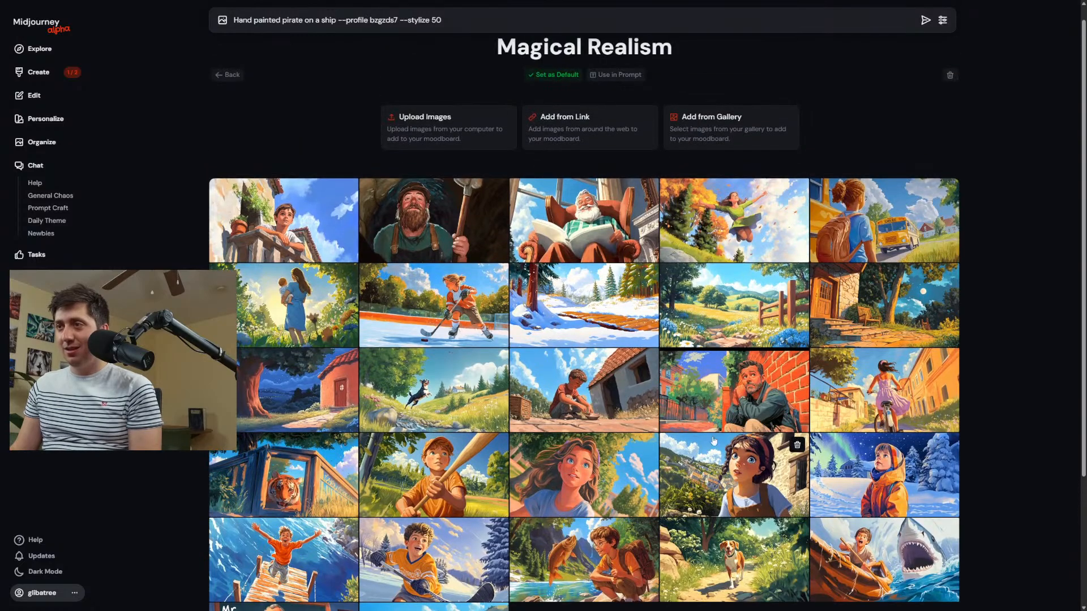
{"action": "scroll", "coordinate": [722, 209], "scroll_direction": "down", "scroll_amount": 3}
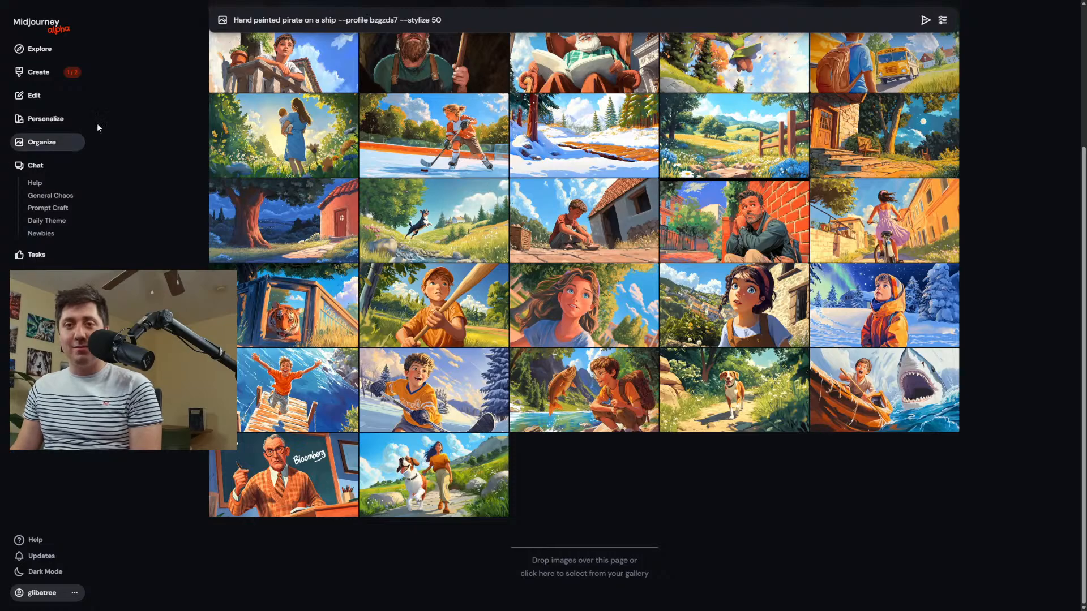
Try adding Your Global Profile alongside Magical Realism in the personalization settings on the creations page.
{"action": "left_click", "coordinate": [38, 71]}
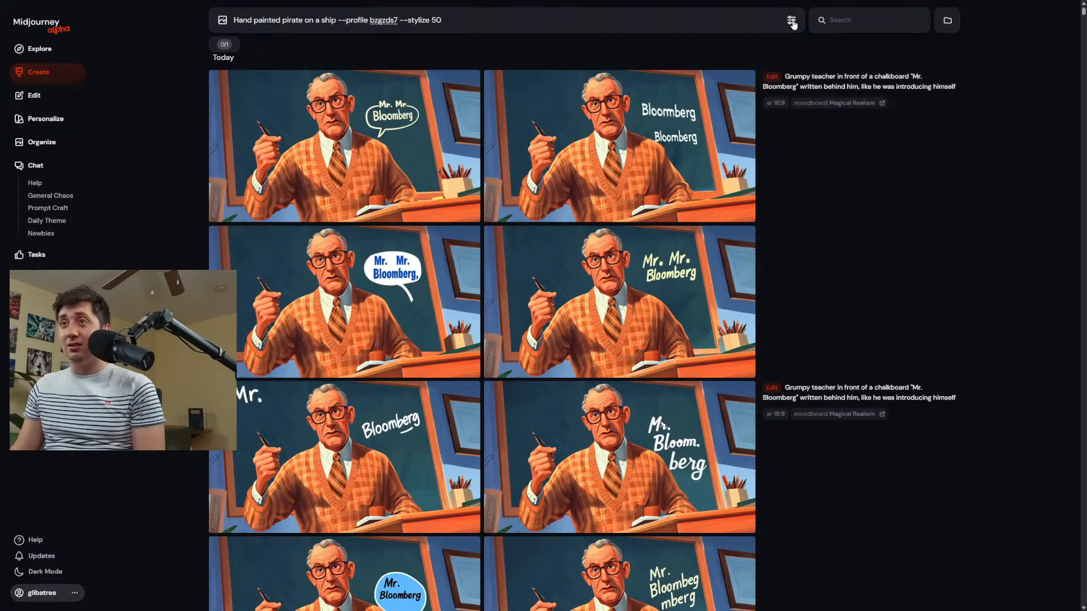
{"action": "left_click", "coordinate": [791, 20]}
{"action": "left_click", "coordinate": [860, 136]}
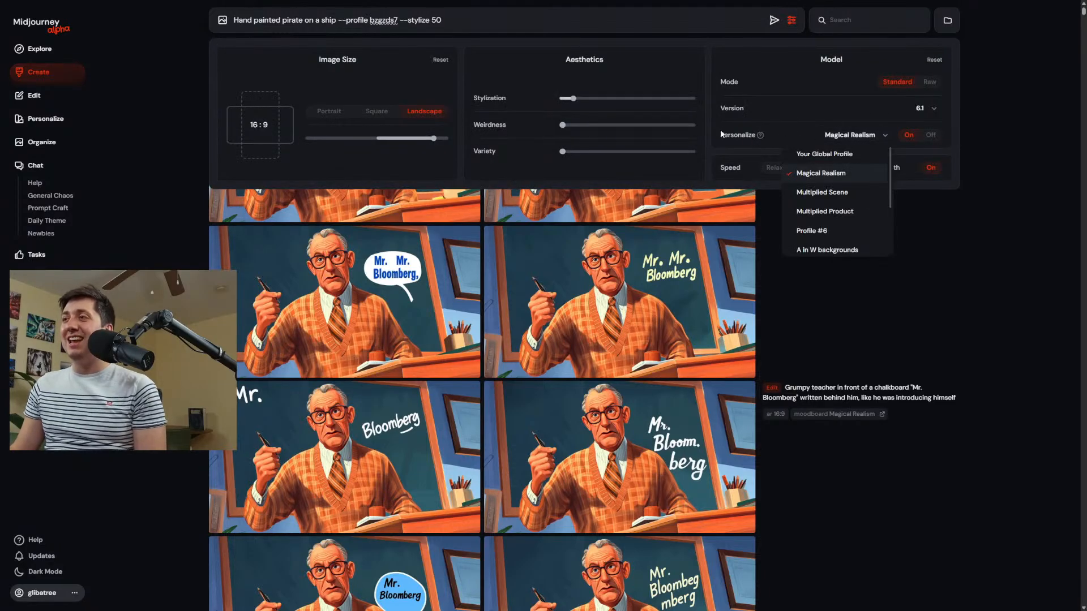
{"action": "mouse_move", "coordinate": [741, 136]}
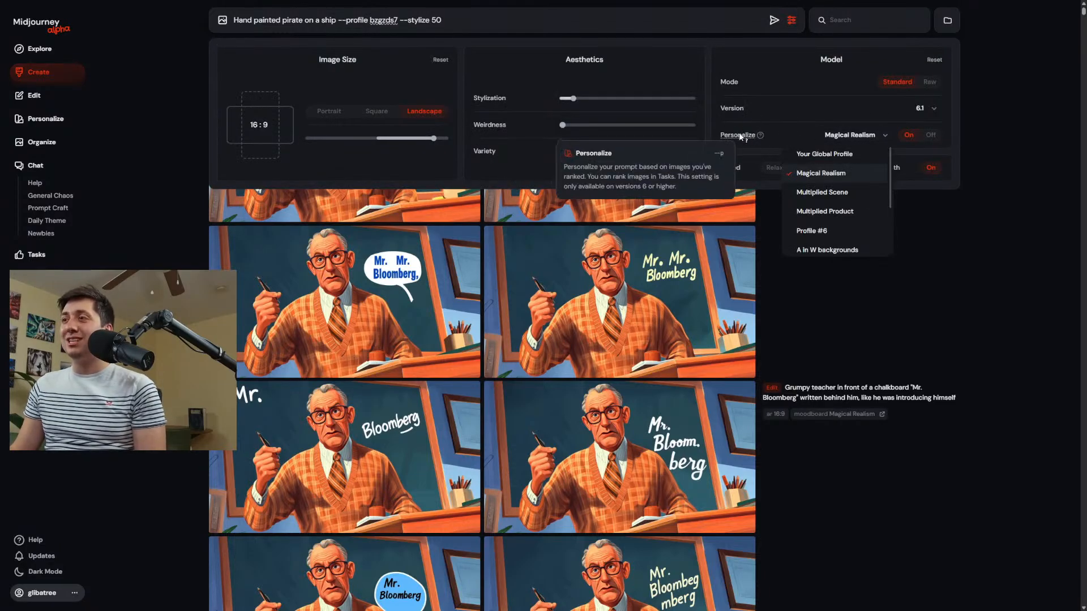
{"action": "left_click", "coordinate": [839, 157]}
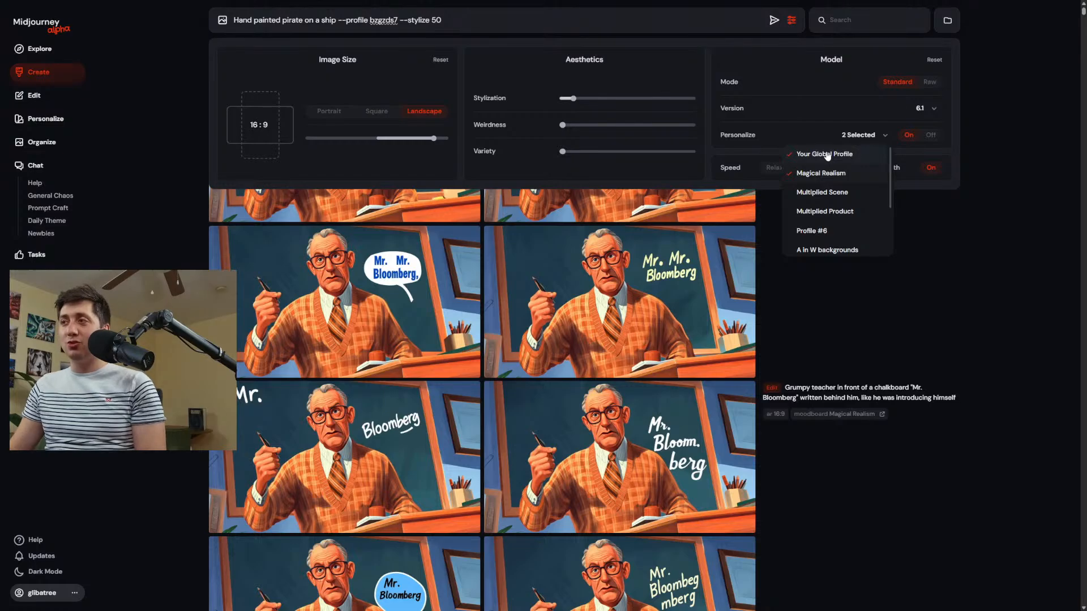
{"action": "left_click", "coordinate": [827, 155]}
{"action": "left_click", "coordinate": [970, 214]}
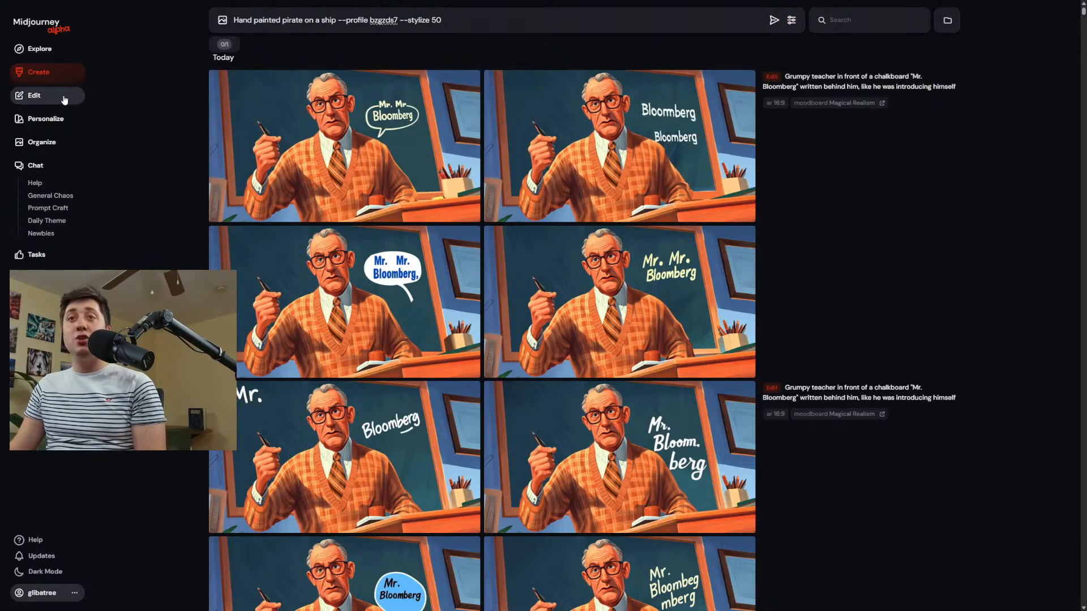
Open the Magical Realism moodboard from the personalization profiles and turn off its default setting.
{"action": "left_click", "coordinate": [45, 118]}
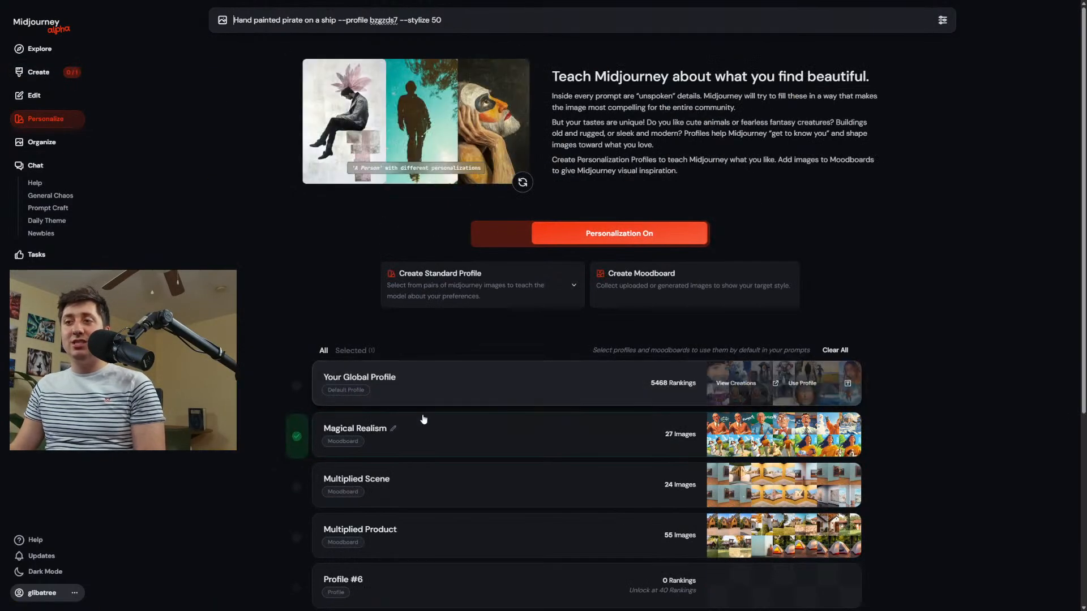
{"action": "left_click", "coordinate": [400, 433]}
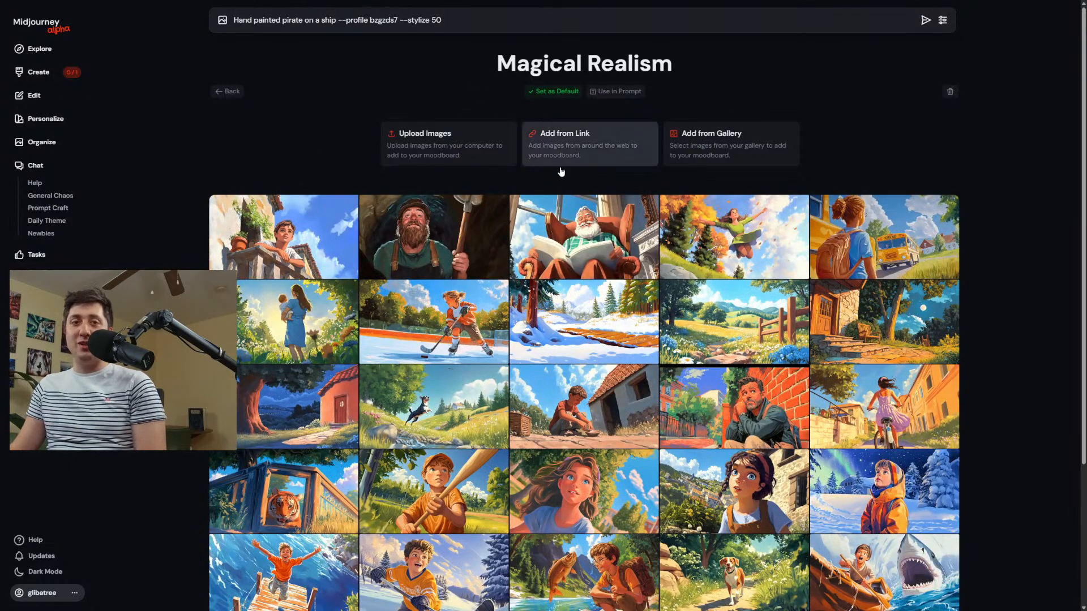
{"action": "left_click", "coordinate": [550, 92]}
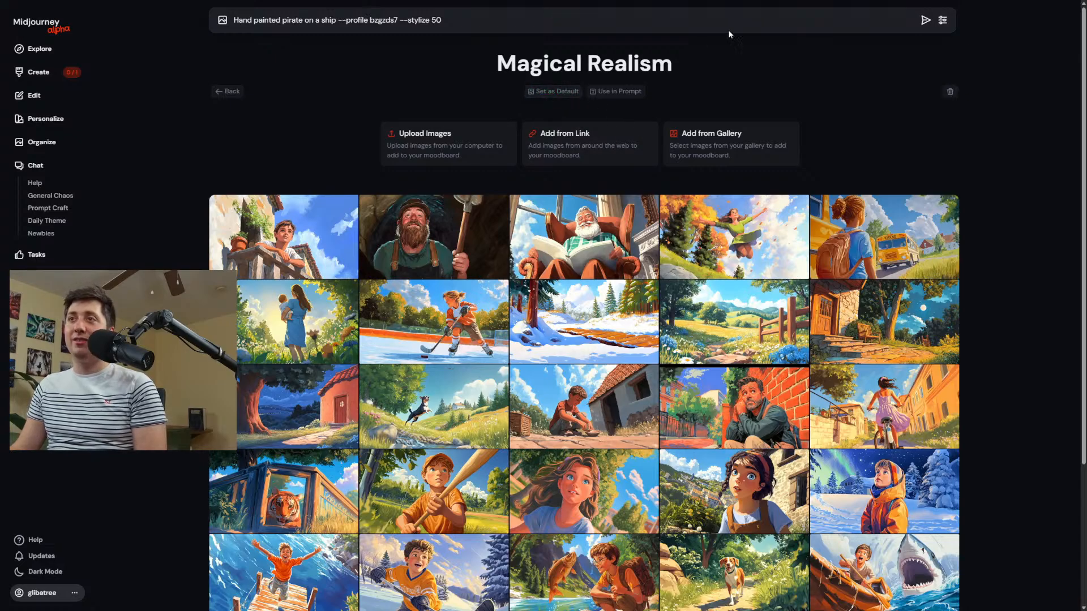
Clear the pirate prompt completely and set the Magical Realism moodboard as the default again.
{"action": "left_click_drag", "start_coordinate": [606, 19], "coordinate": [128, 23]}
{"action": "key", "text": "BackSpace"}
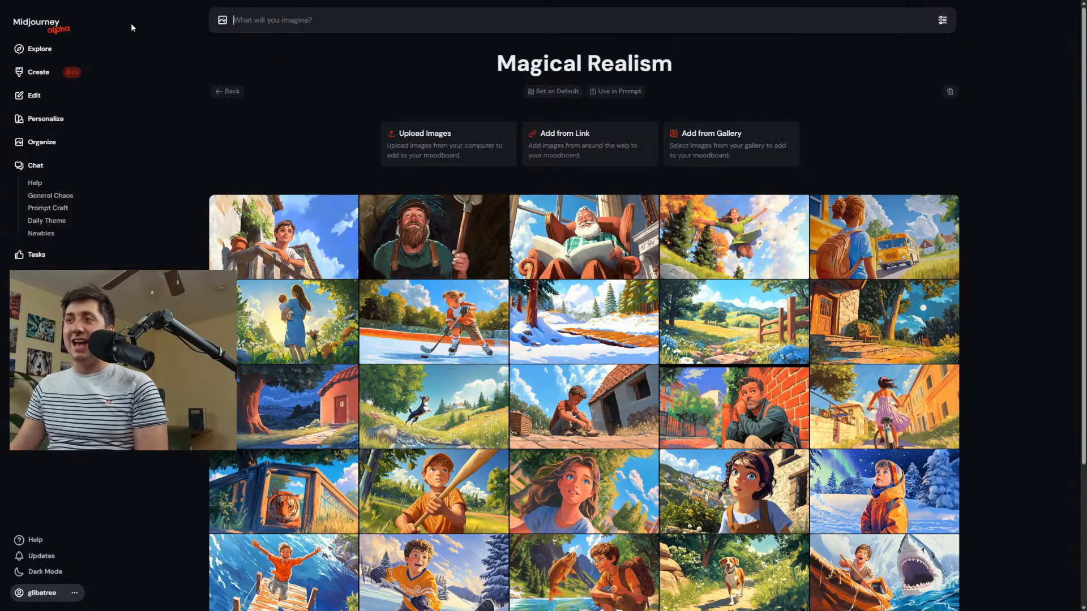
{"action": "left_click", "coordinate": [552, 91]}
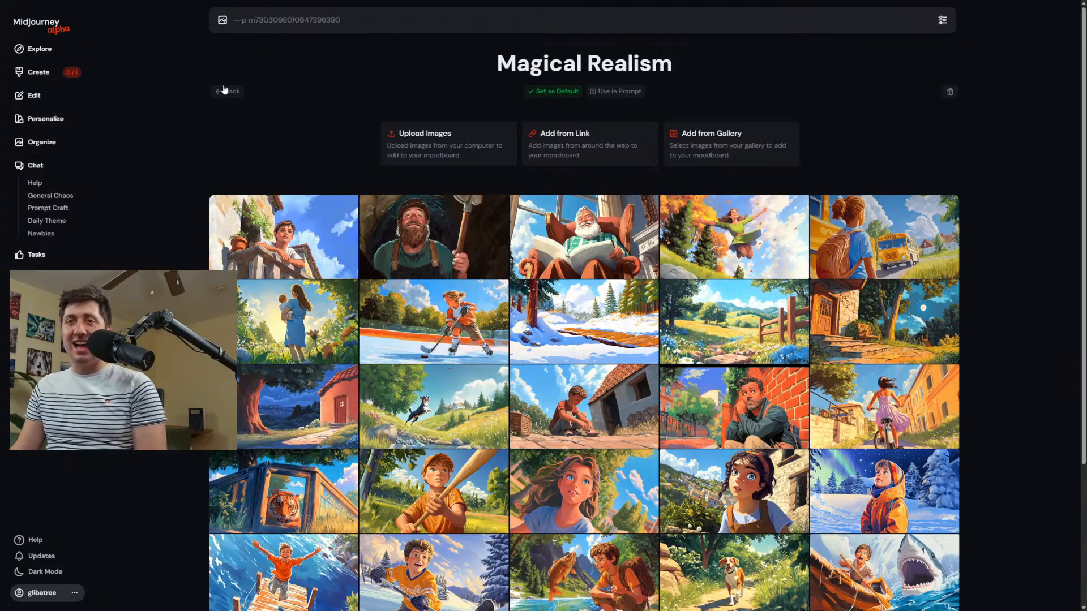
Go back to the creations page and examine the prompts and moodboards used for earlier images, from the teacher to the elf princess.
{"action": "left_click", "coordinate": [39, 72]}
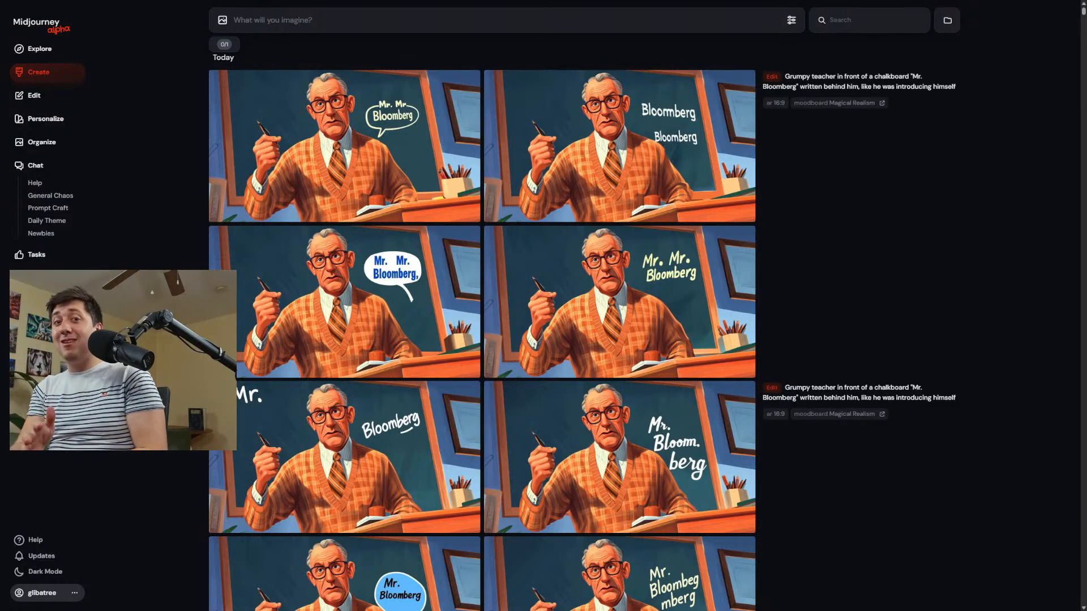
{"action": "scroll", "coordinate": [815, 133], "scroll_direction": "down", "scroll_amount": 20}
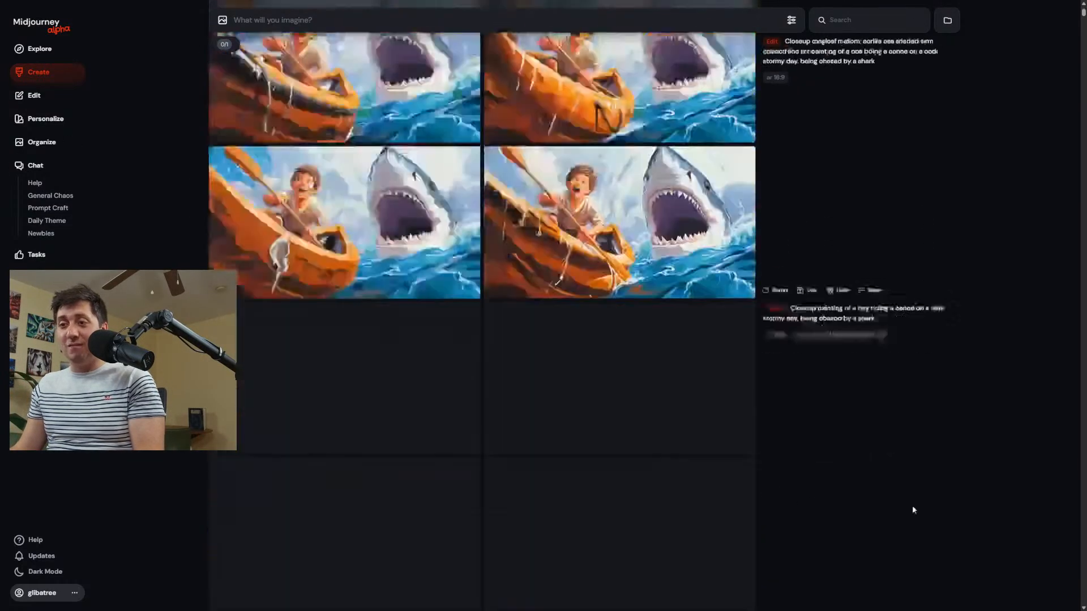
{"action": "scroll", "coordinate": [816, 382], "scroll_direction": "down", "scroll_amount": 20}
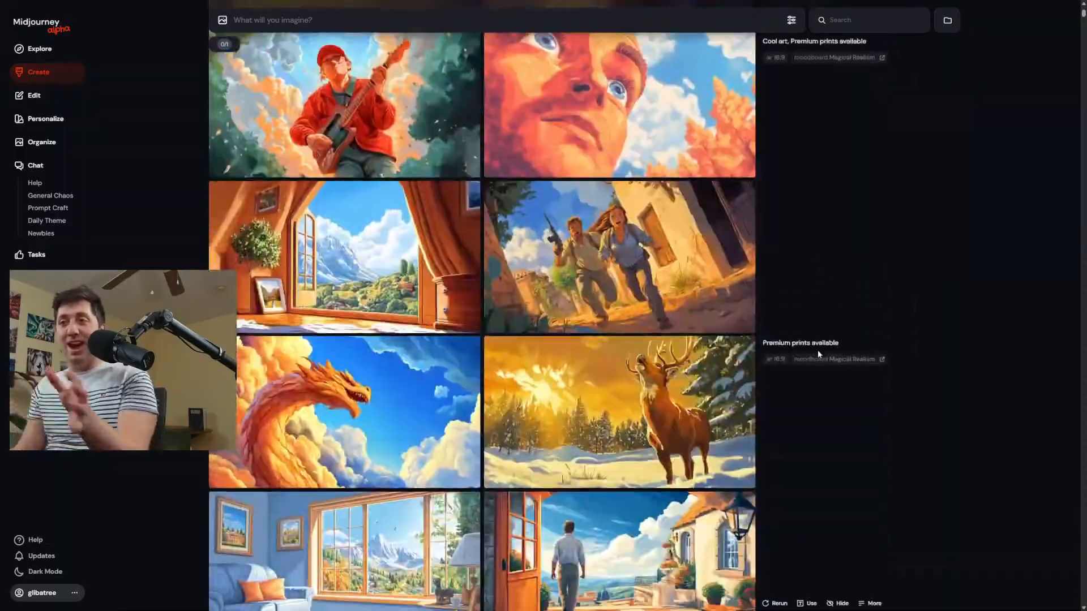
{"action": "scroll", "coordinate": [820, 352], "scroll_direction": "down", "scroll_amount": 20}
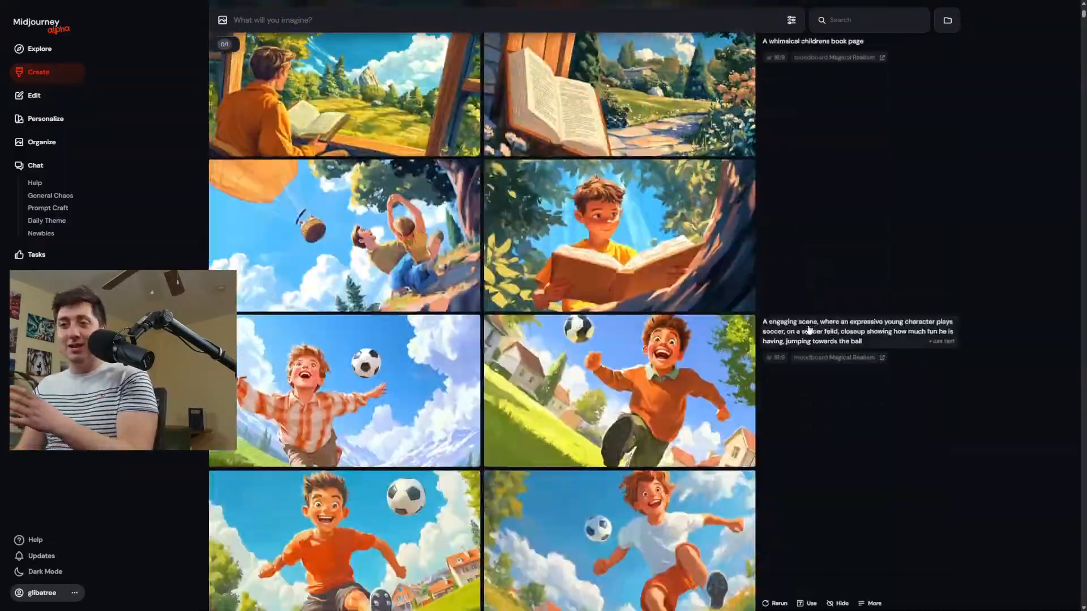
{"action": "scroll", "coordinate": [824, 307], "scroll_direction": "down", "scroll_amount": 5}
{"action": "scroll", "coordinate": [845, 354], "scroll_direction": "down", "scroll_amount": 15}
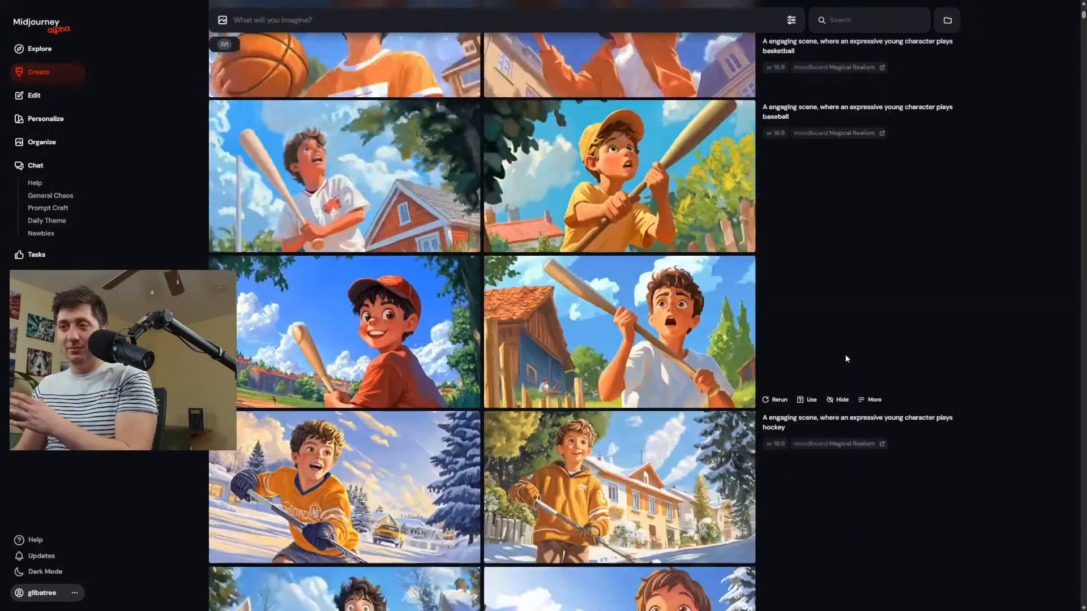
{"action": "scroll", "coordinate": [857, 361], "scroll_direction": "up", "scroll_amount": 5}
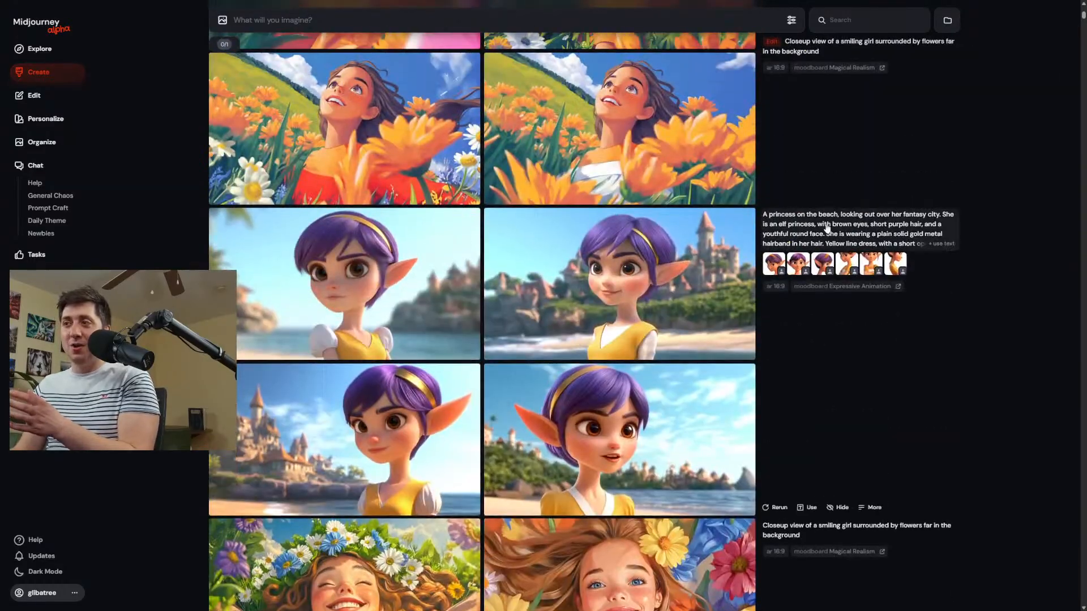
Enter a double-hyphen parameter with a character's first name as the prompt and highlight that name.
{"action": "left_click", "coordinate": [418, 22]}
{"action": "type", "text": "--hannh"}
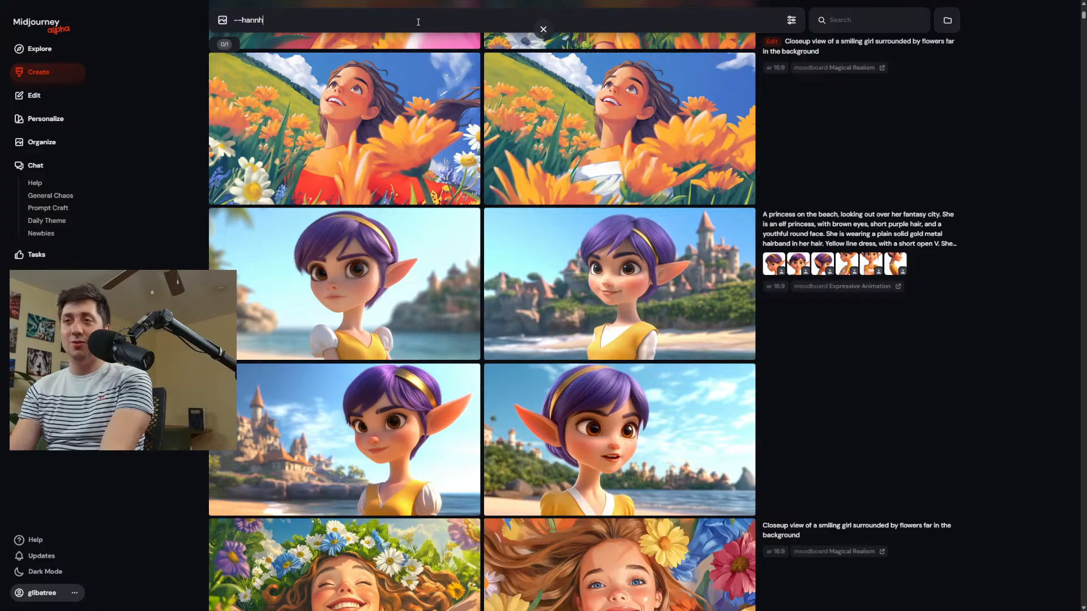
{"action": "key", "text": "BackSpace"}
{"action": "type", "text": "ah"}
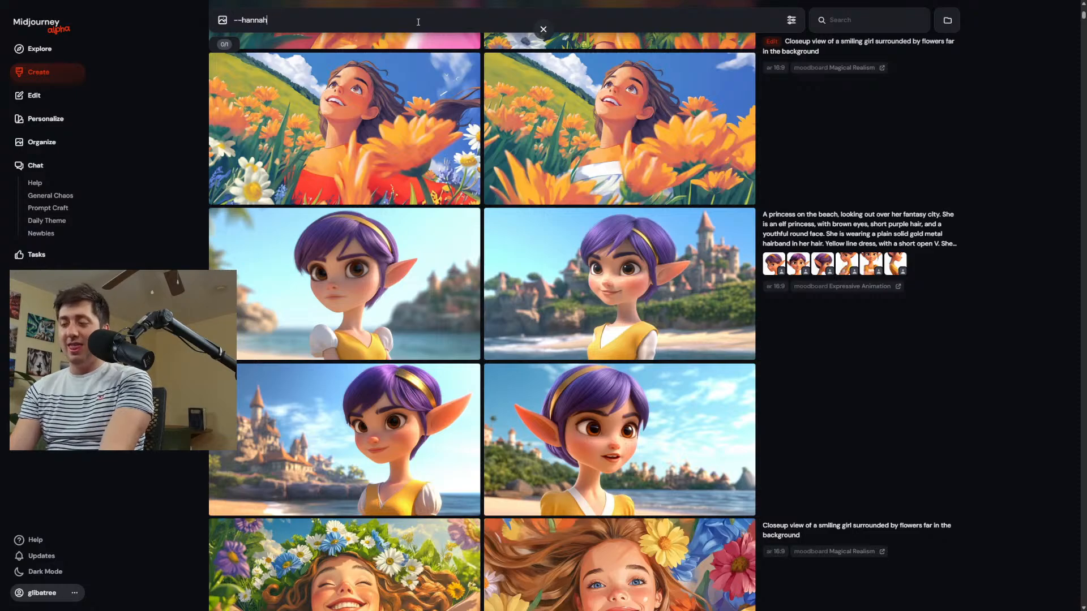
{"action": "double_click", "coordinate": [261, 21]}
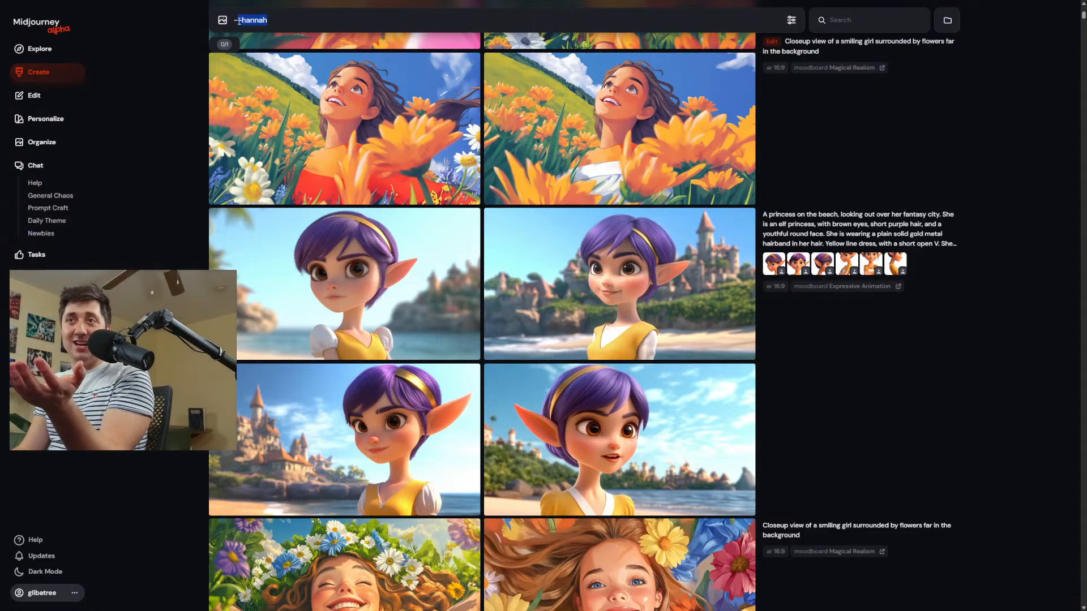